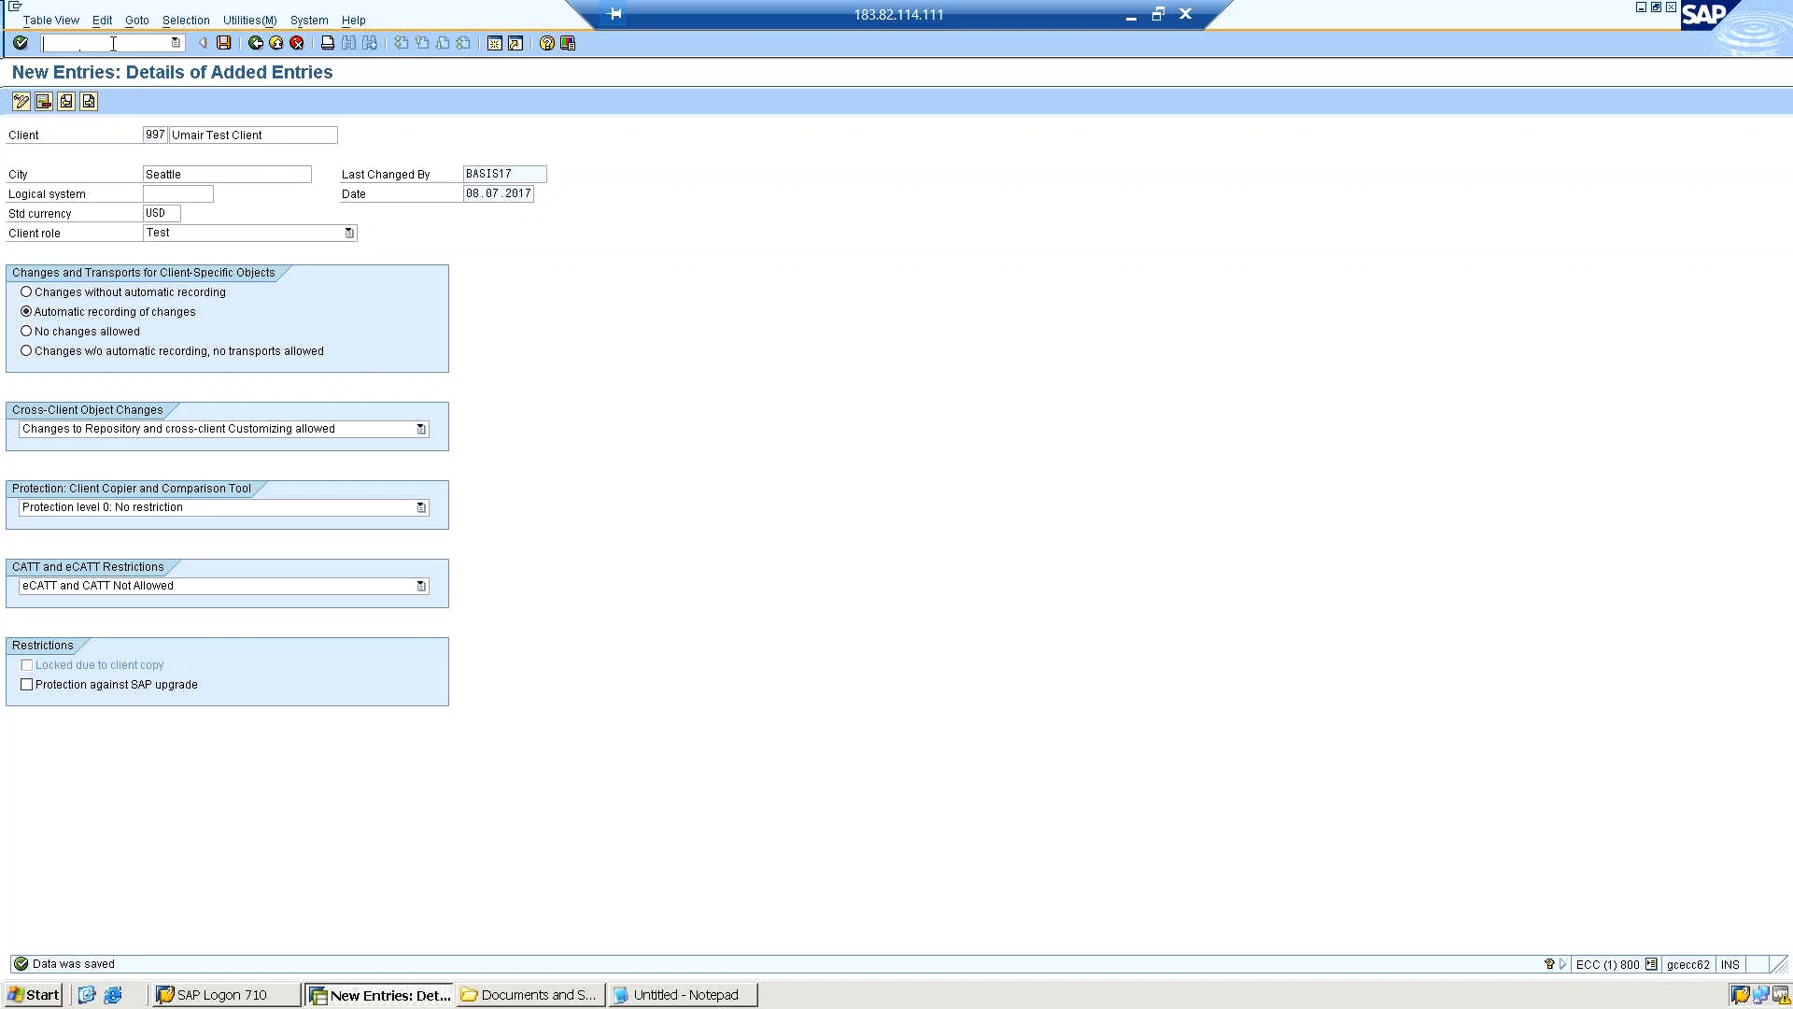
# Leave the new client entry's details, run transaction /nscc4 and locate client 997 in the clients overview.
pyautogui.click(253, 43)
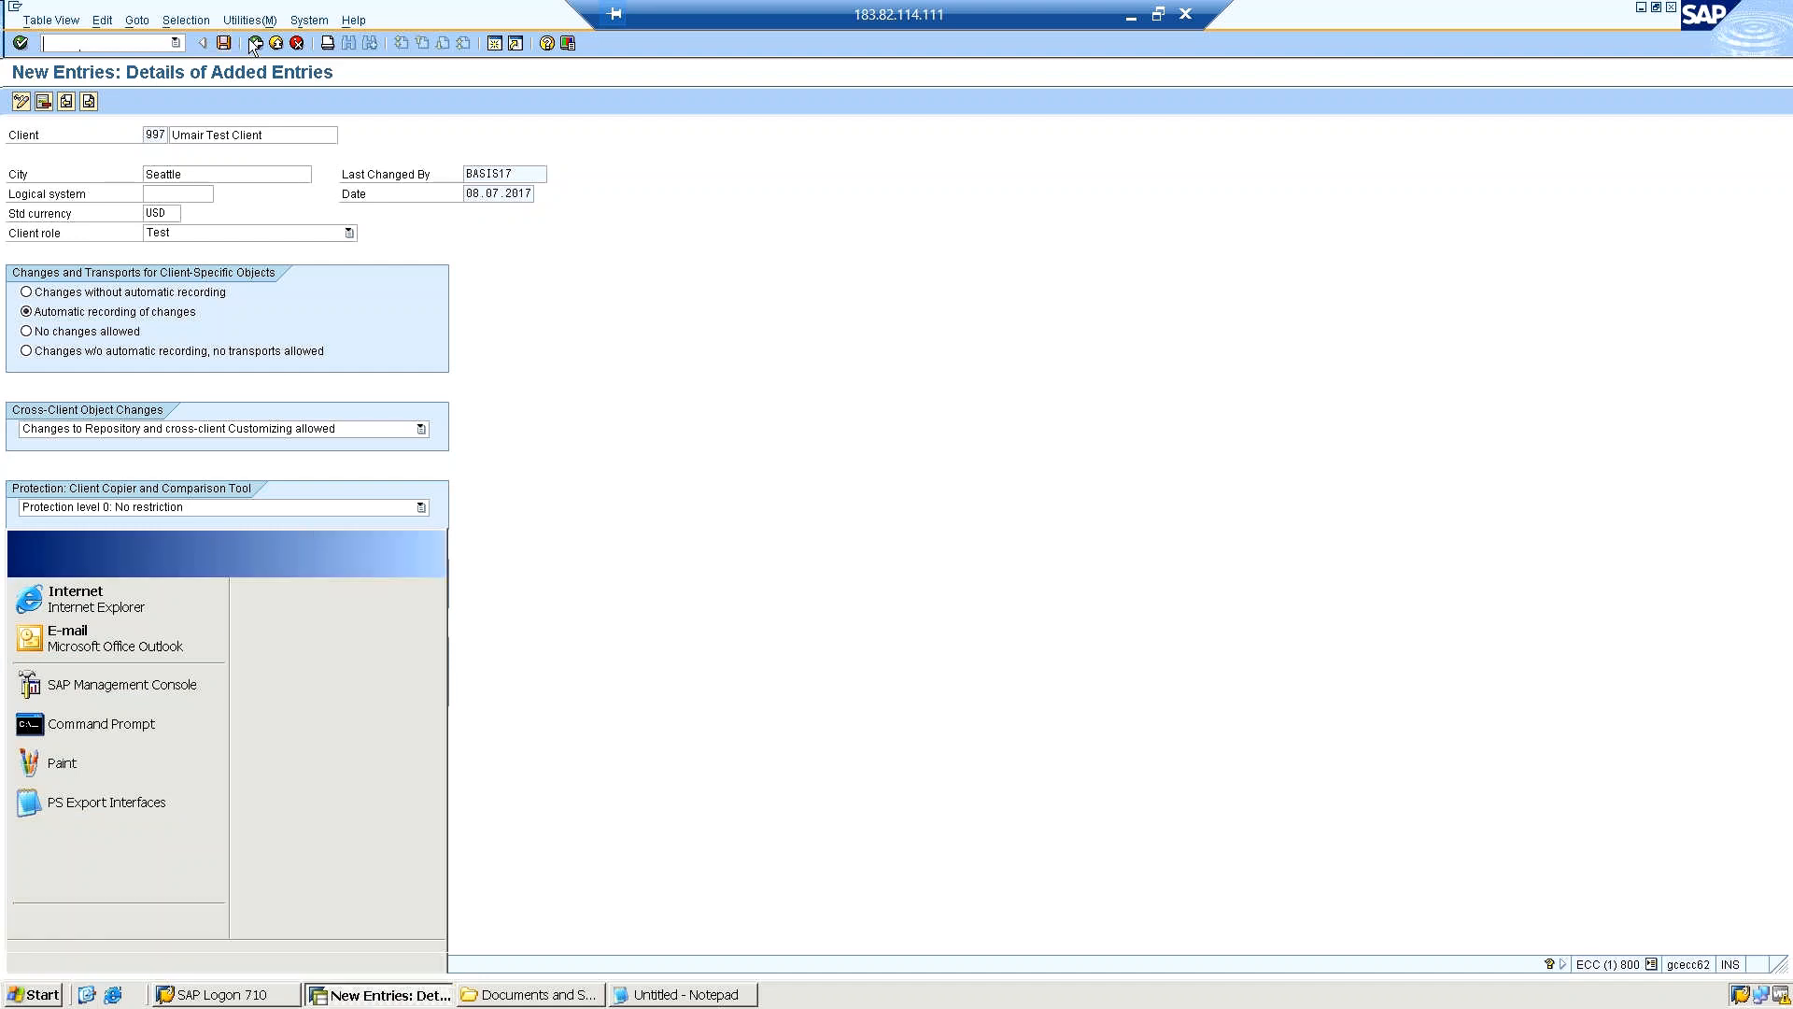
pyautogui.click(253, 43)
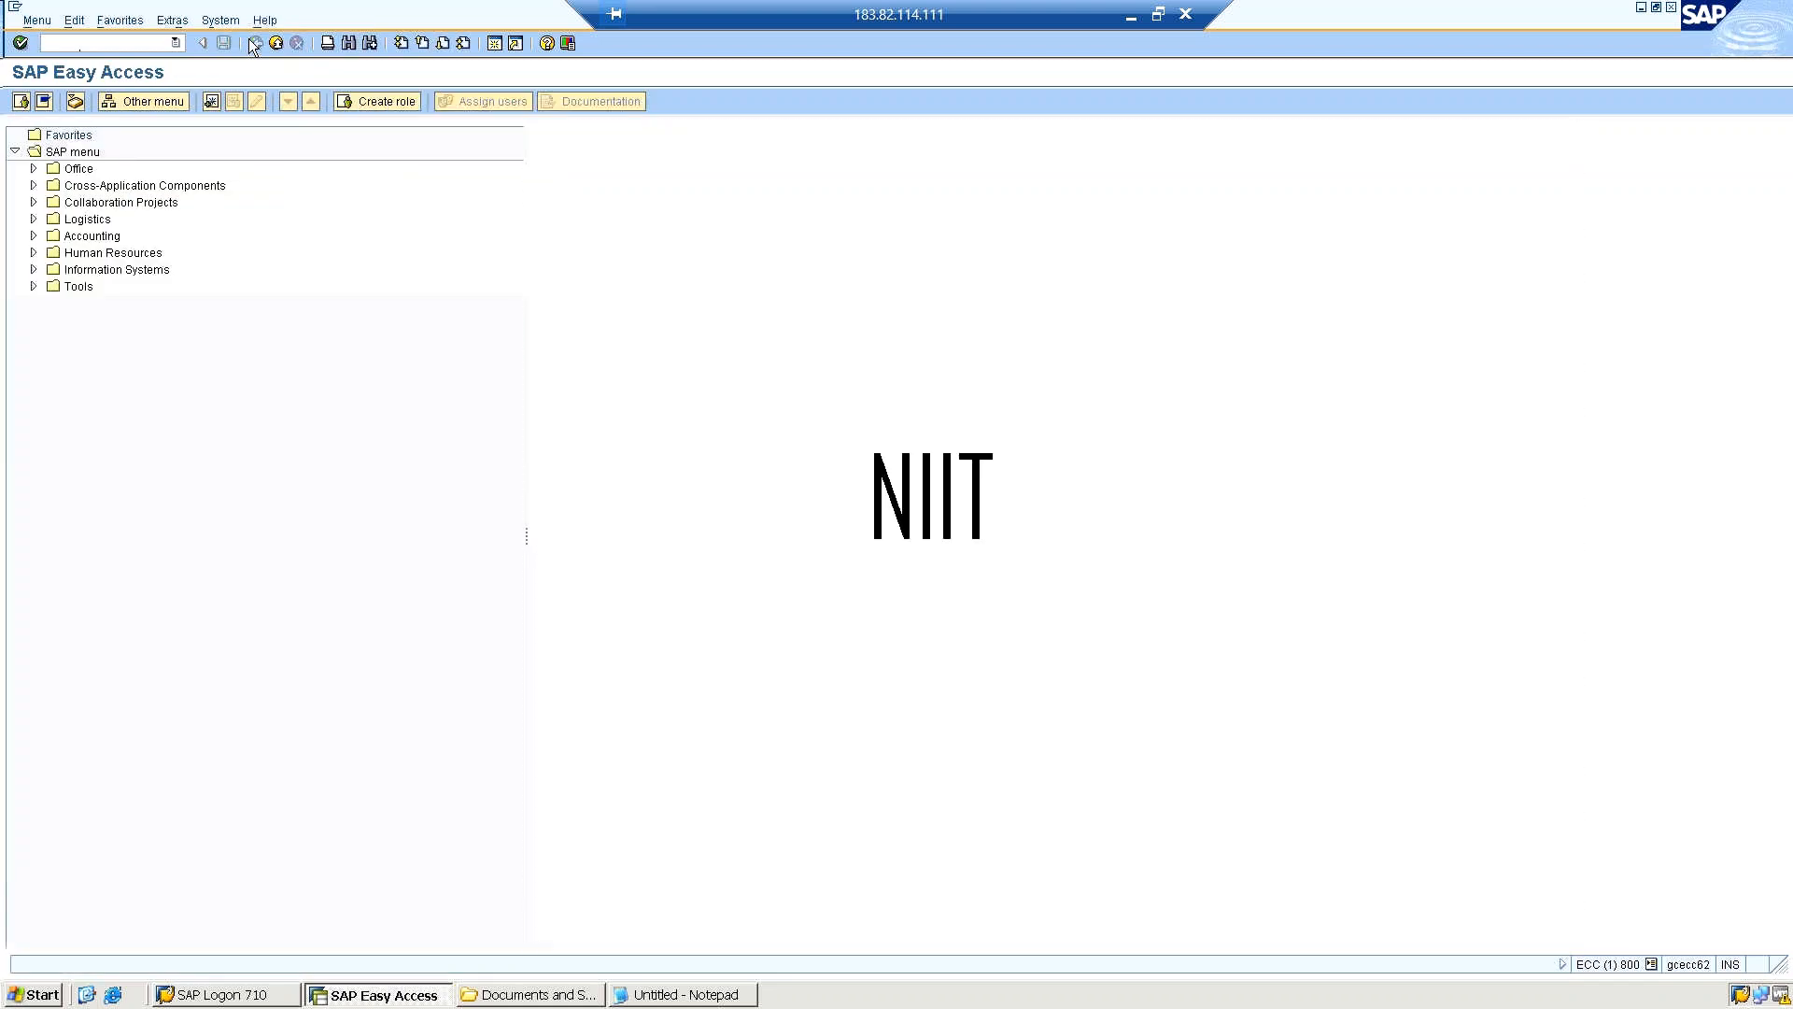
pyautogui.click(79, 45)
pyautogui.write('/nscc4')
pyautogui.press('Return')
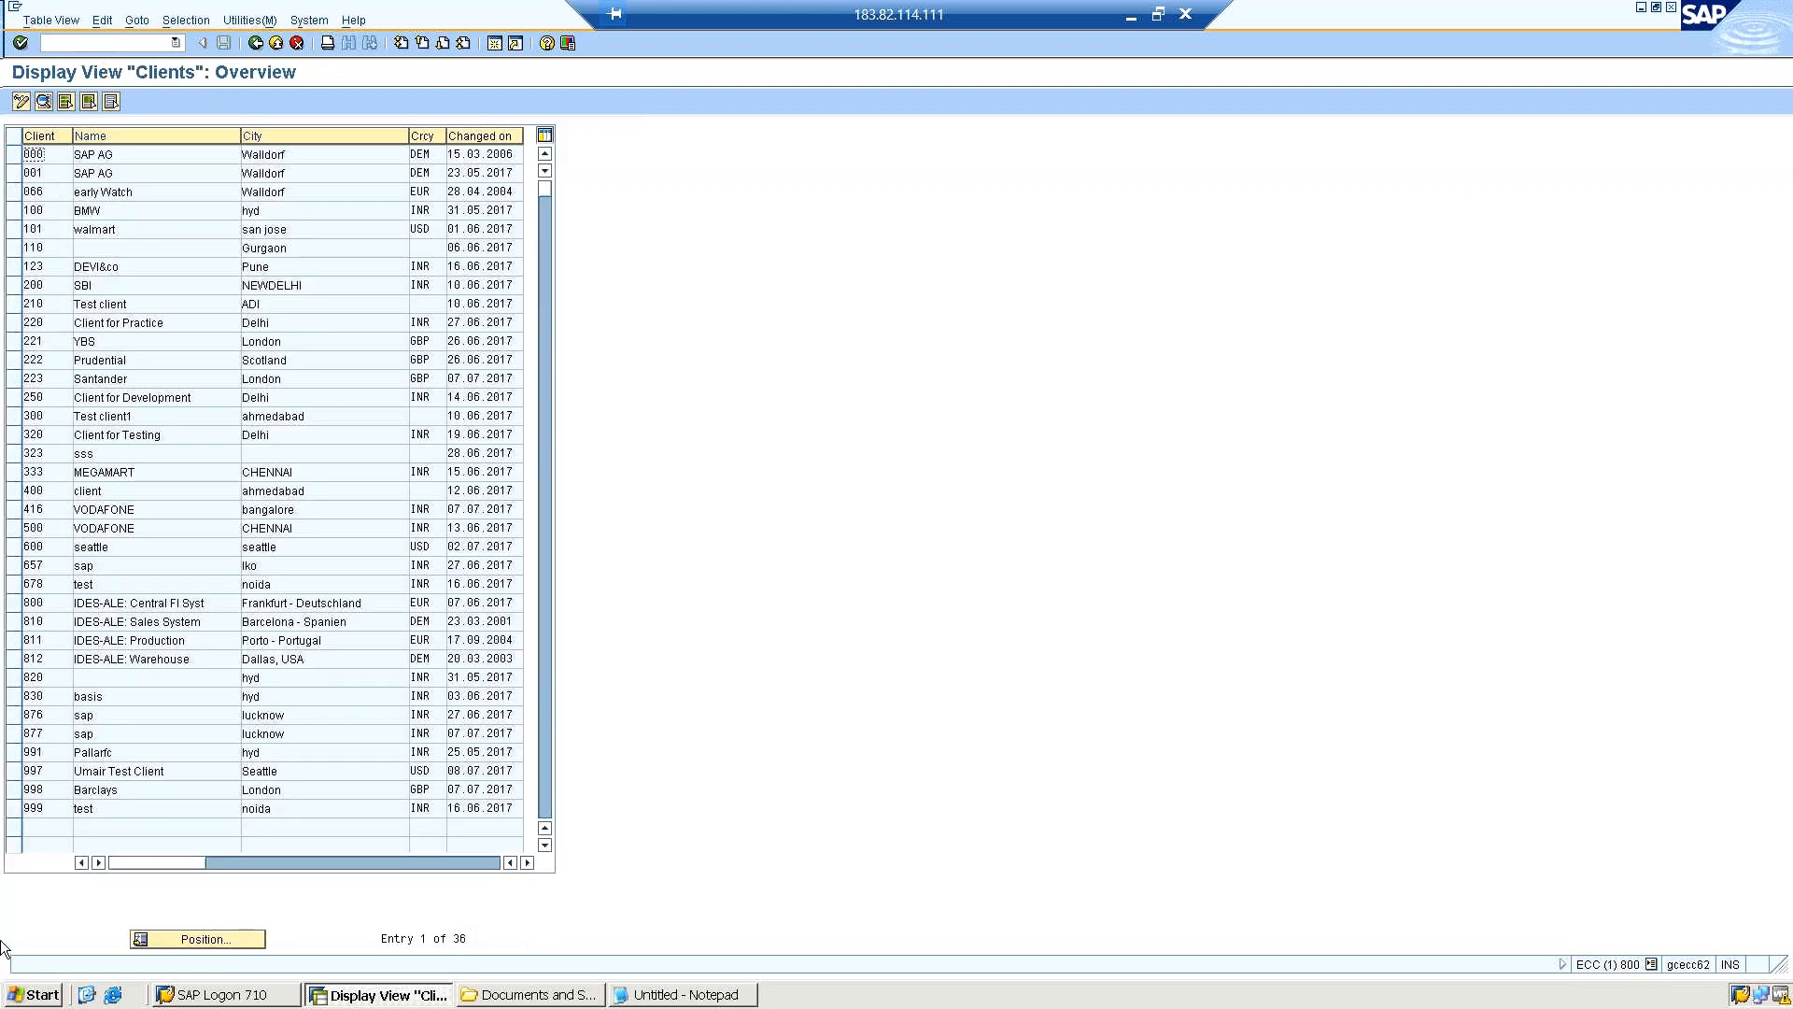
pyautogui.click(109, 776)
# Launch SAP Logon from the desktop, open a new system logon screen and select the client number for editing.
pyautogui.press('super+d')
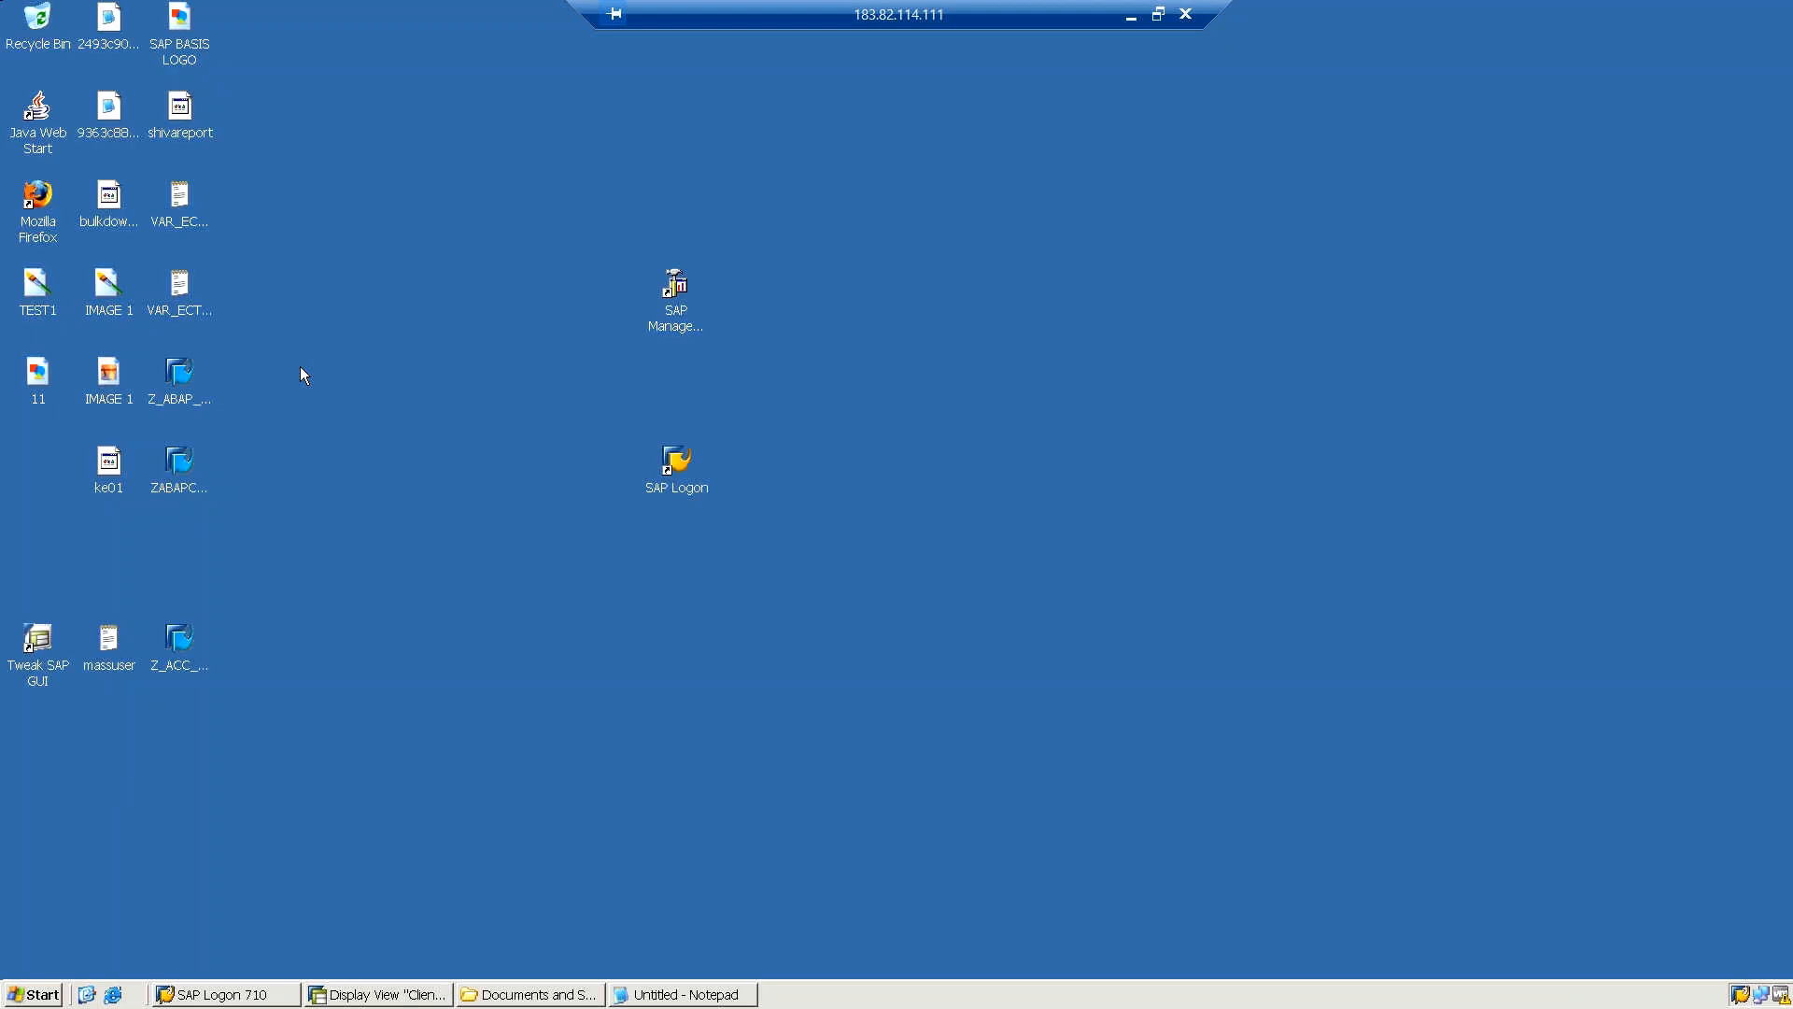
pyautogui.doubleClick(683, 464)
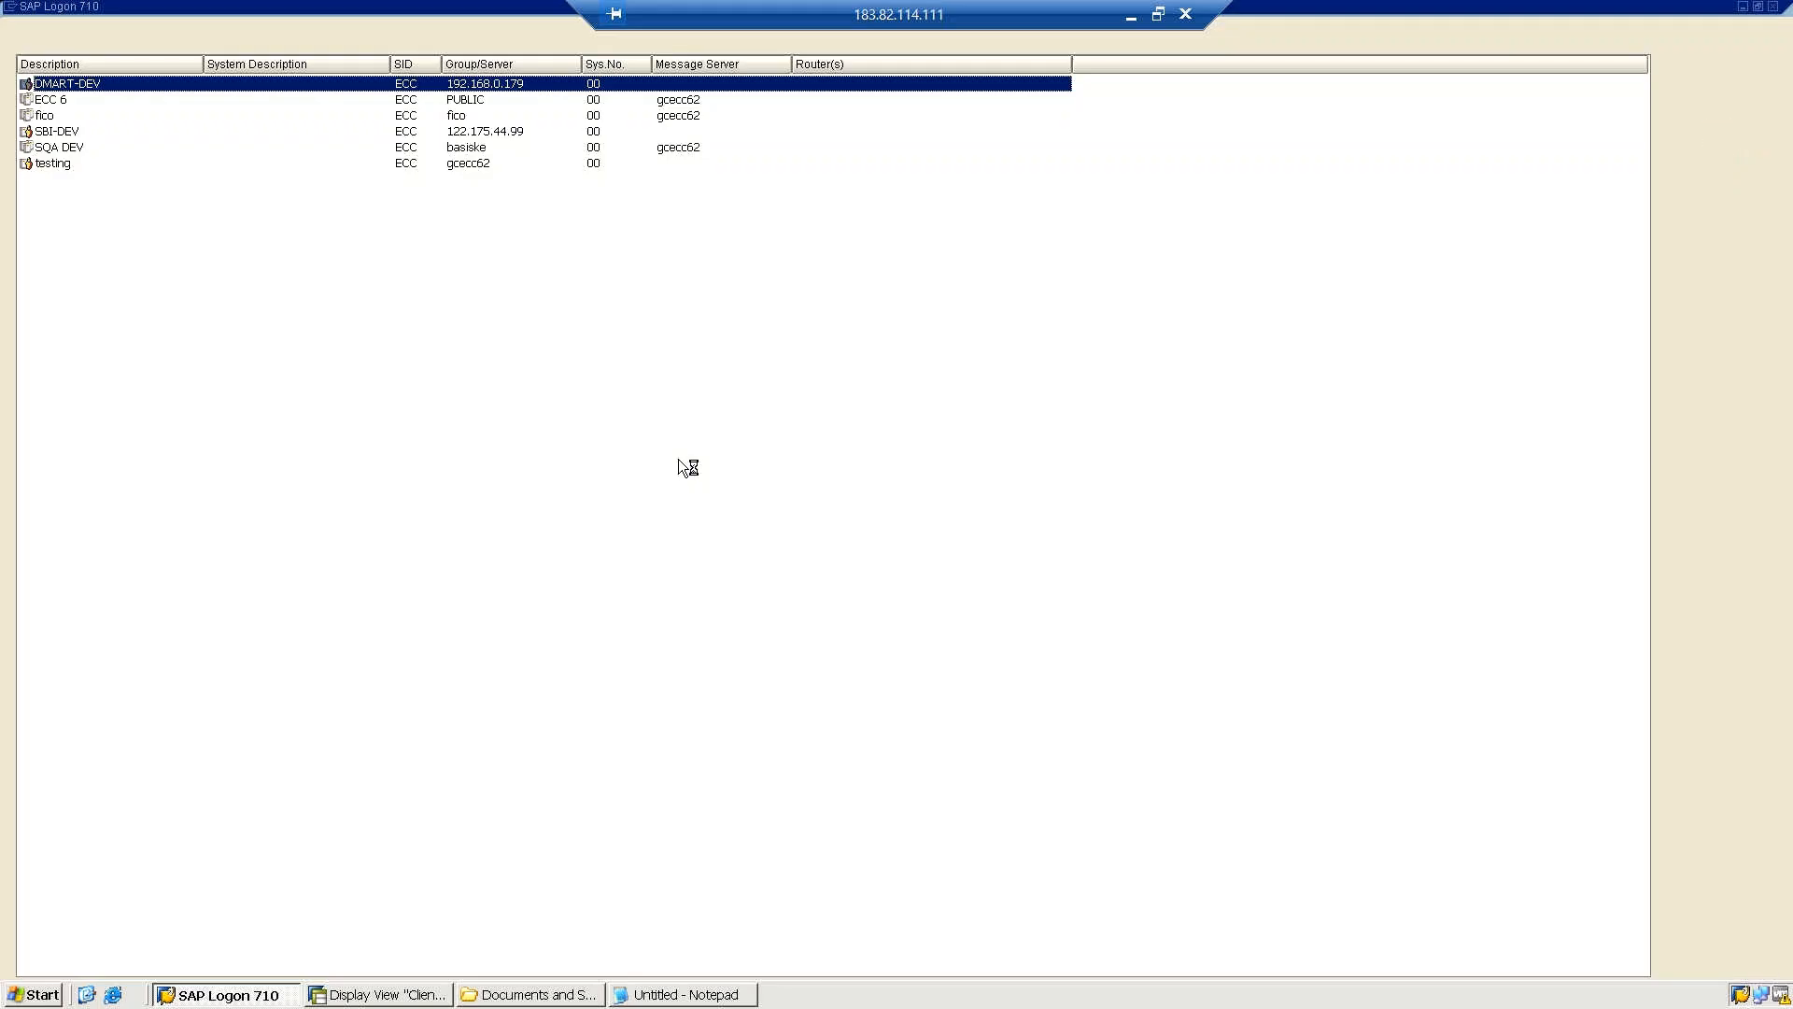
pyautogui.click(1712, 67)
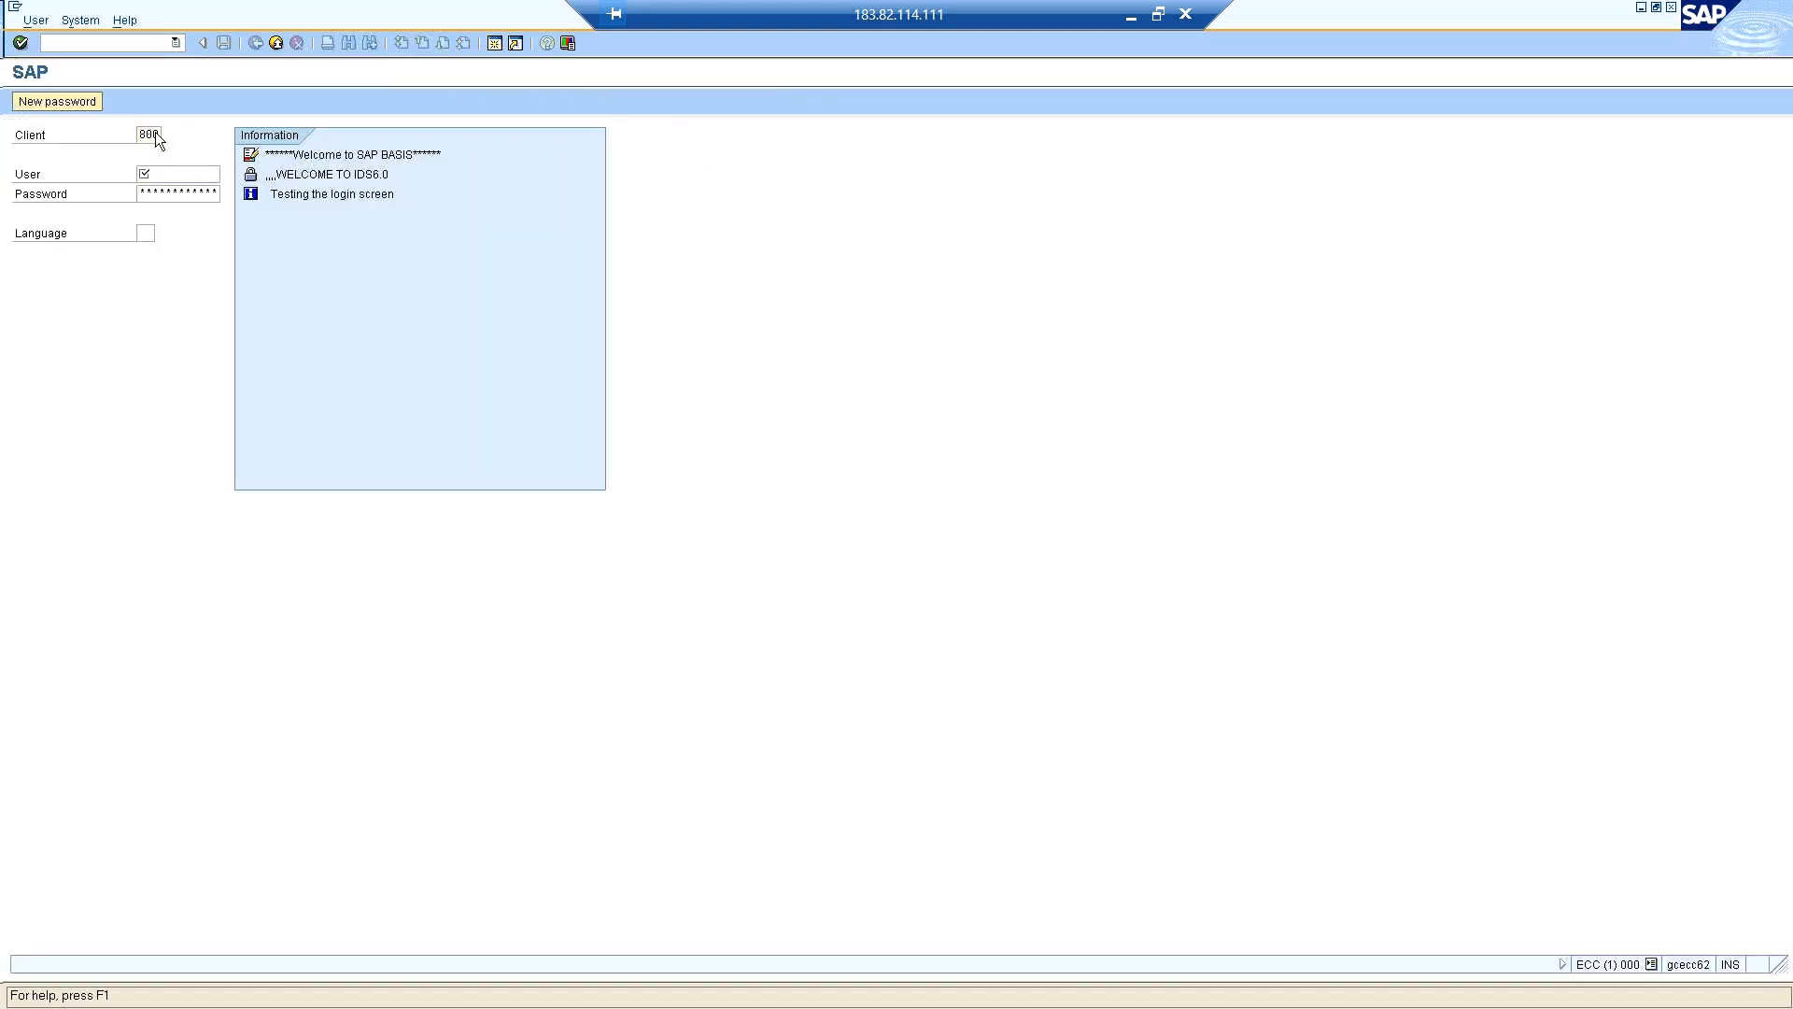
pyautogui.doubleClick(155, 133)
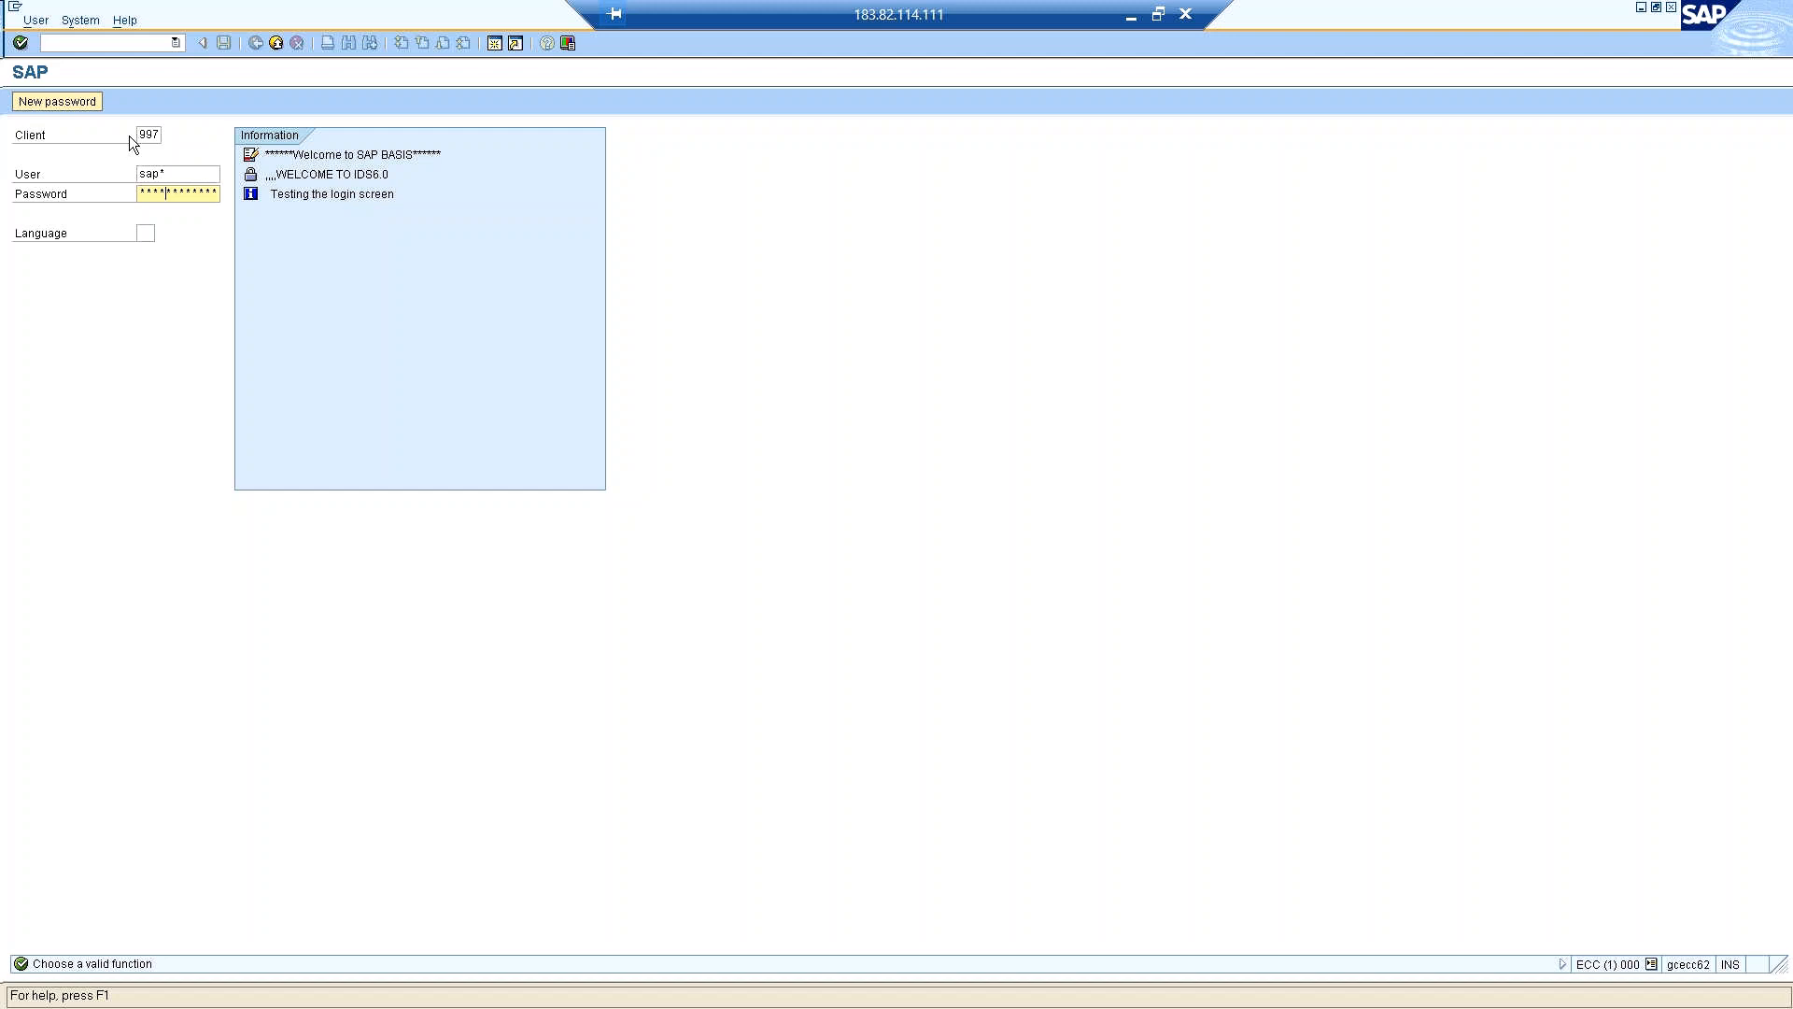
# Complete the logon to client 997, accept the copyright notice and run the remote client copy transaction SCC9.
pyautogui.press('Return')
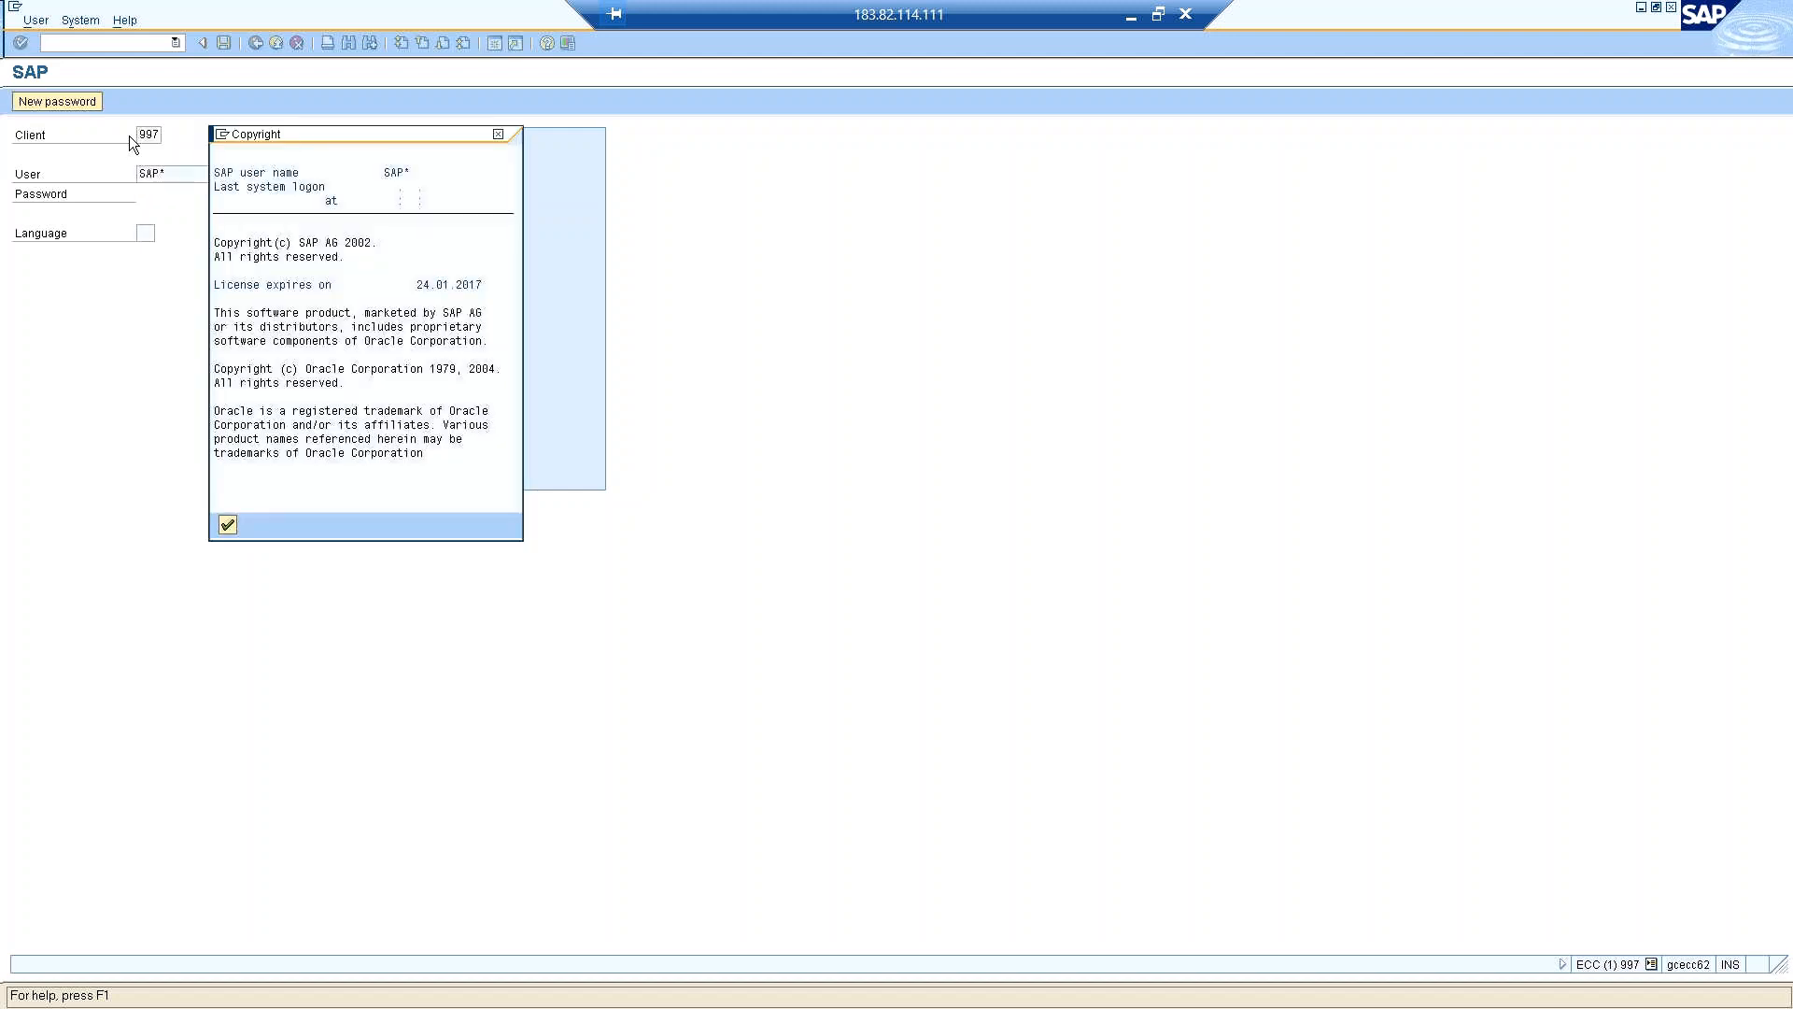
pyautogui.click(227, 524)
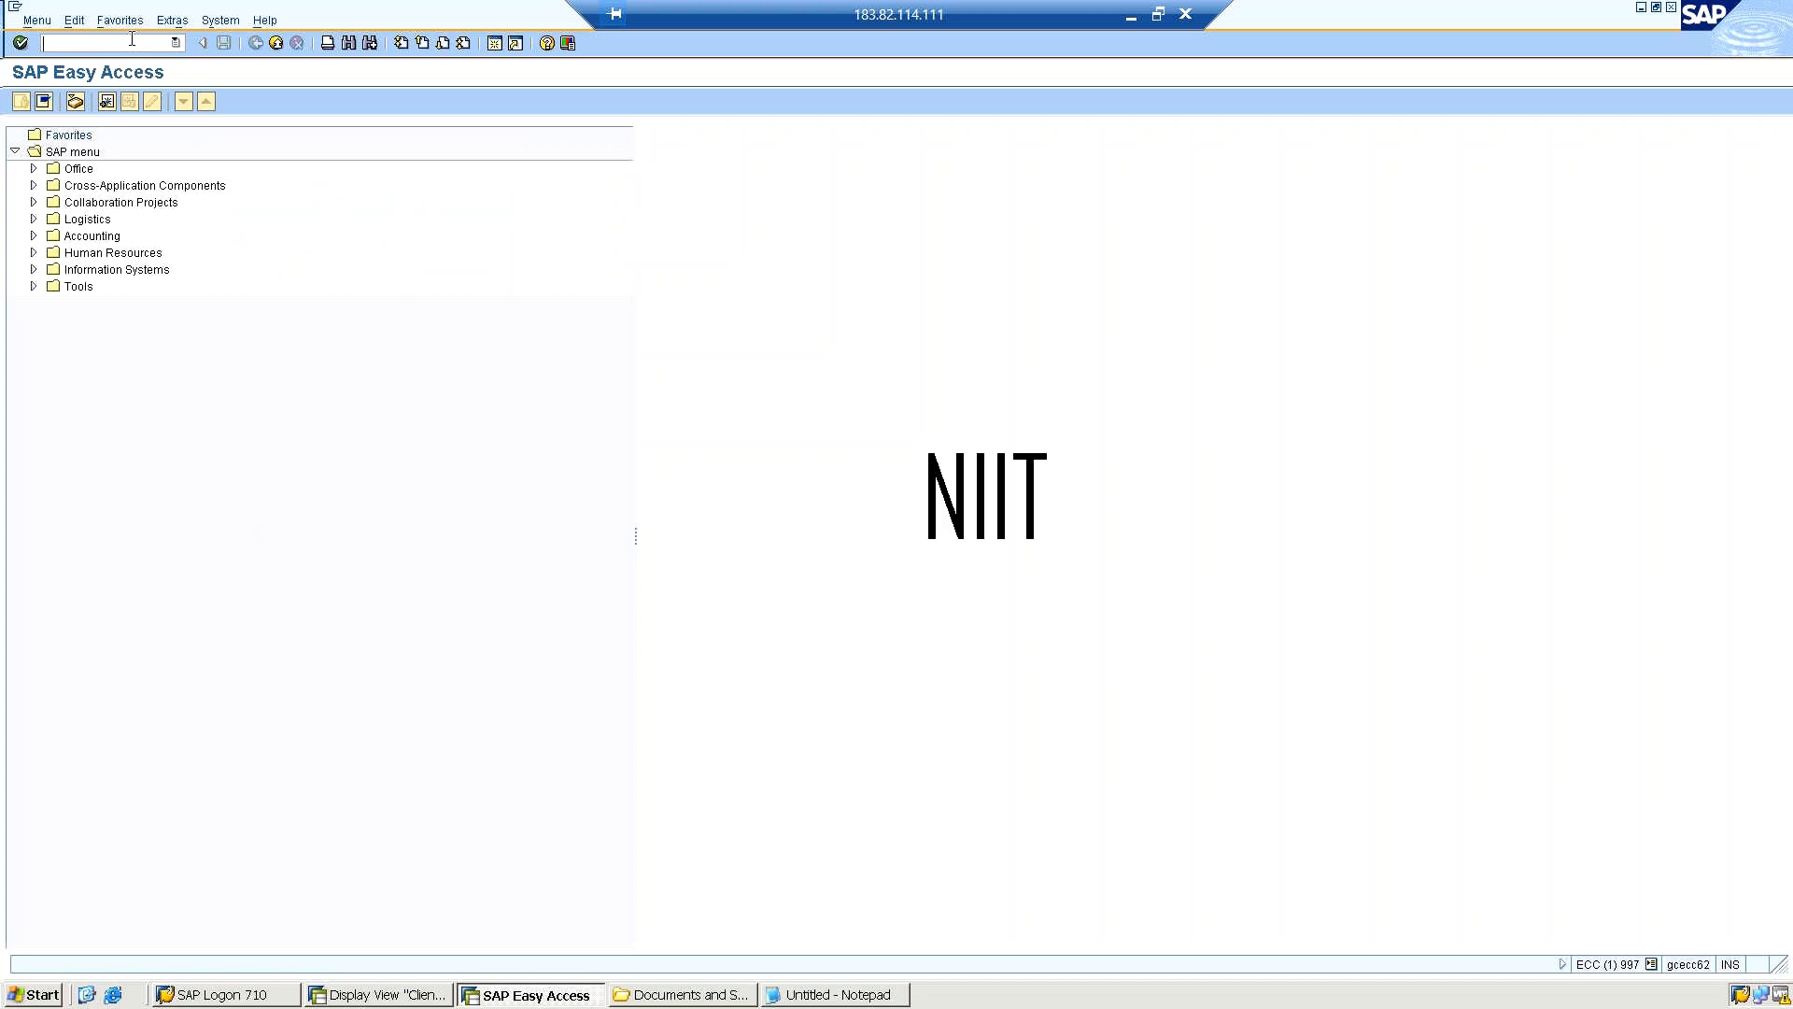
pyautogui.write('nscc9')
pyautogui.press('Return')
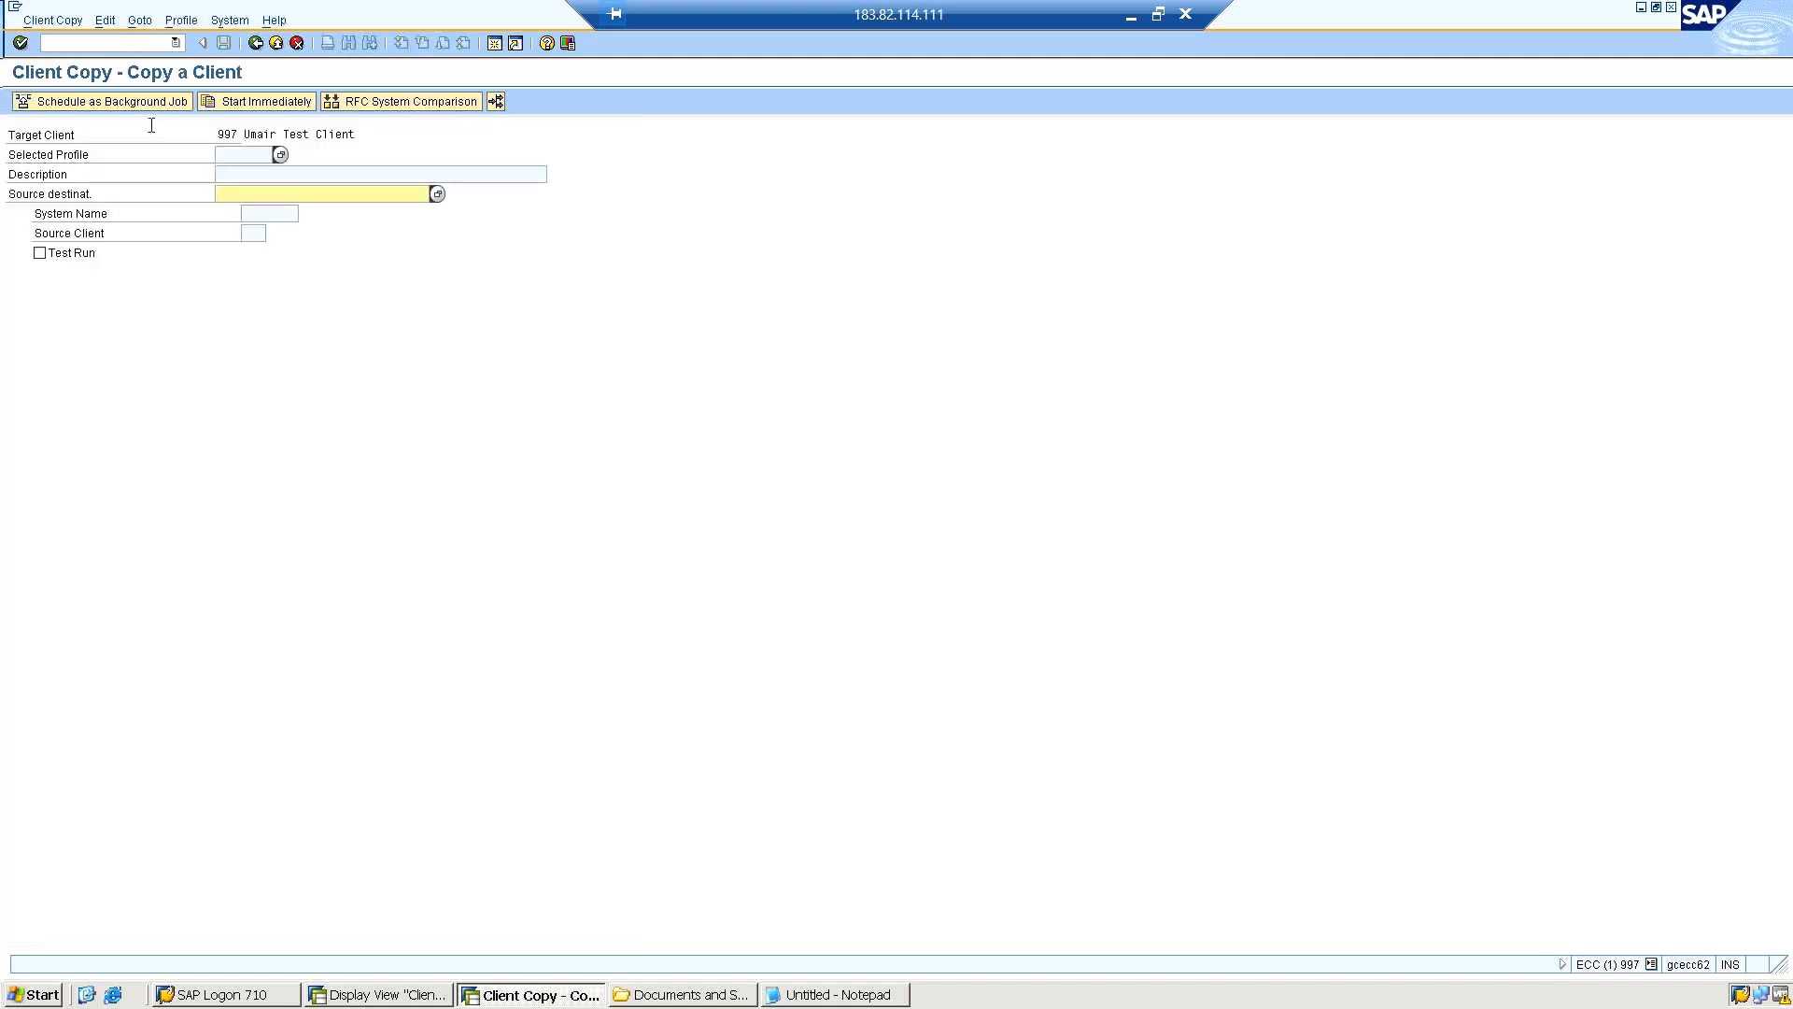
# Examine the remote client copy profiles, including SAP_ALL, SAP_CUST, SAP_UONL and SAP_USER, and leave the selection without choosing one.
pyautogui.click(280, 155)
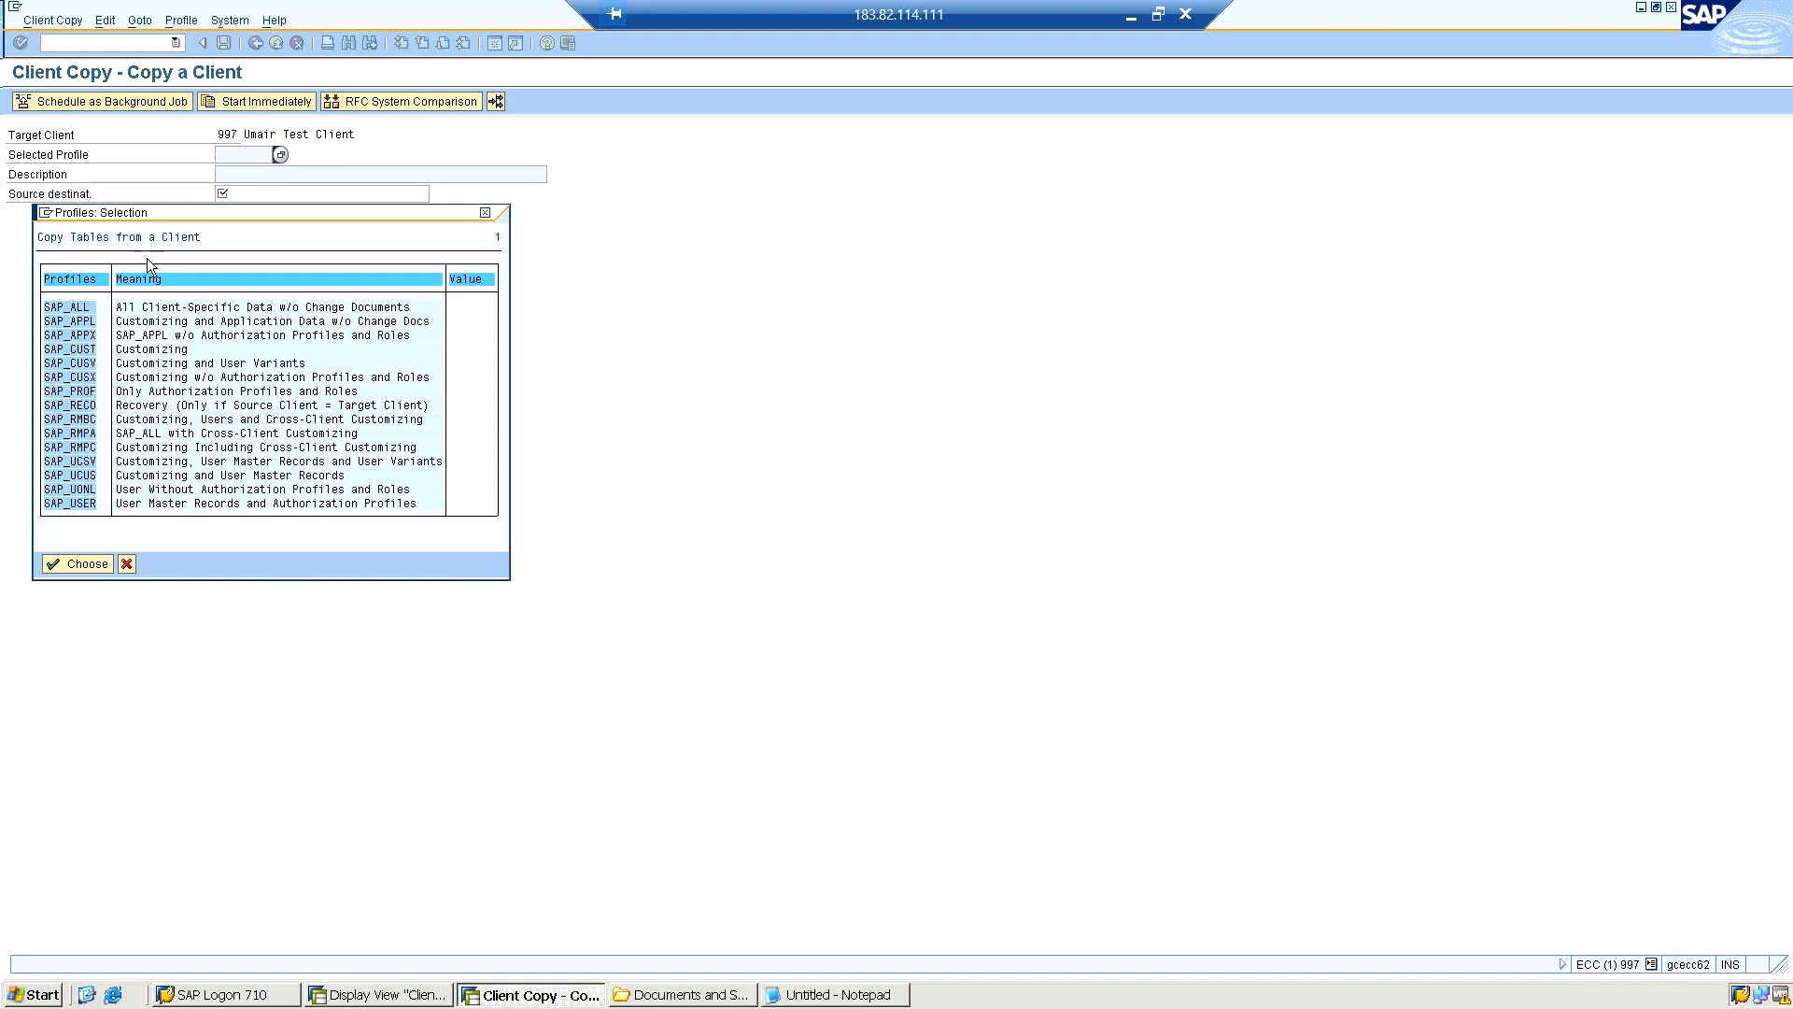
pyautogui.click(93, 308)
pyautogui.click(131, 351)
pyautogui.click(132, 488)
pyautogui.click(133, 503)
pyautogui.click(127, 564)
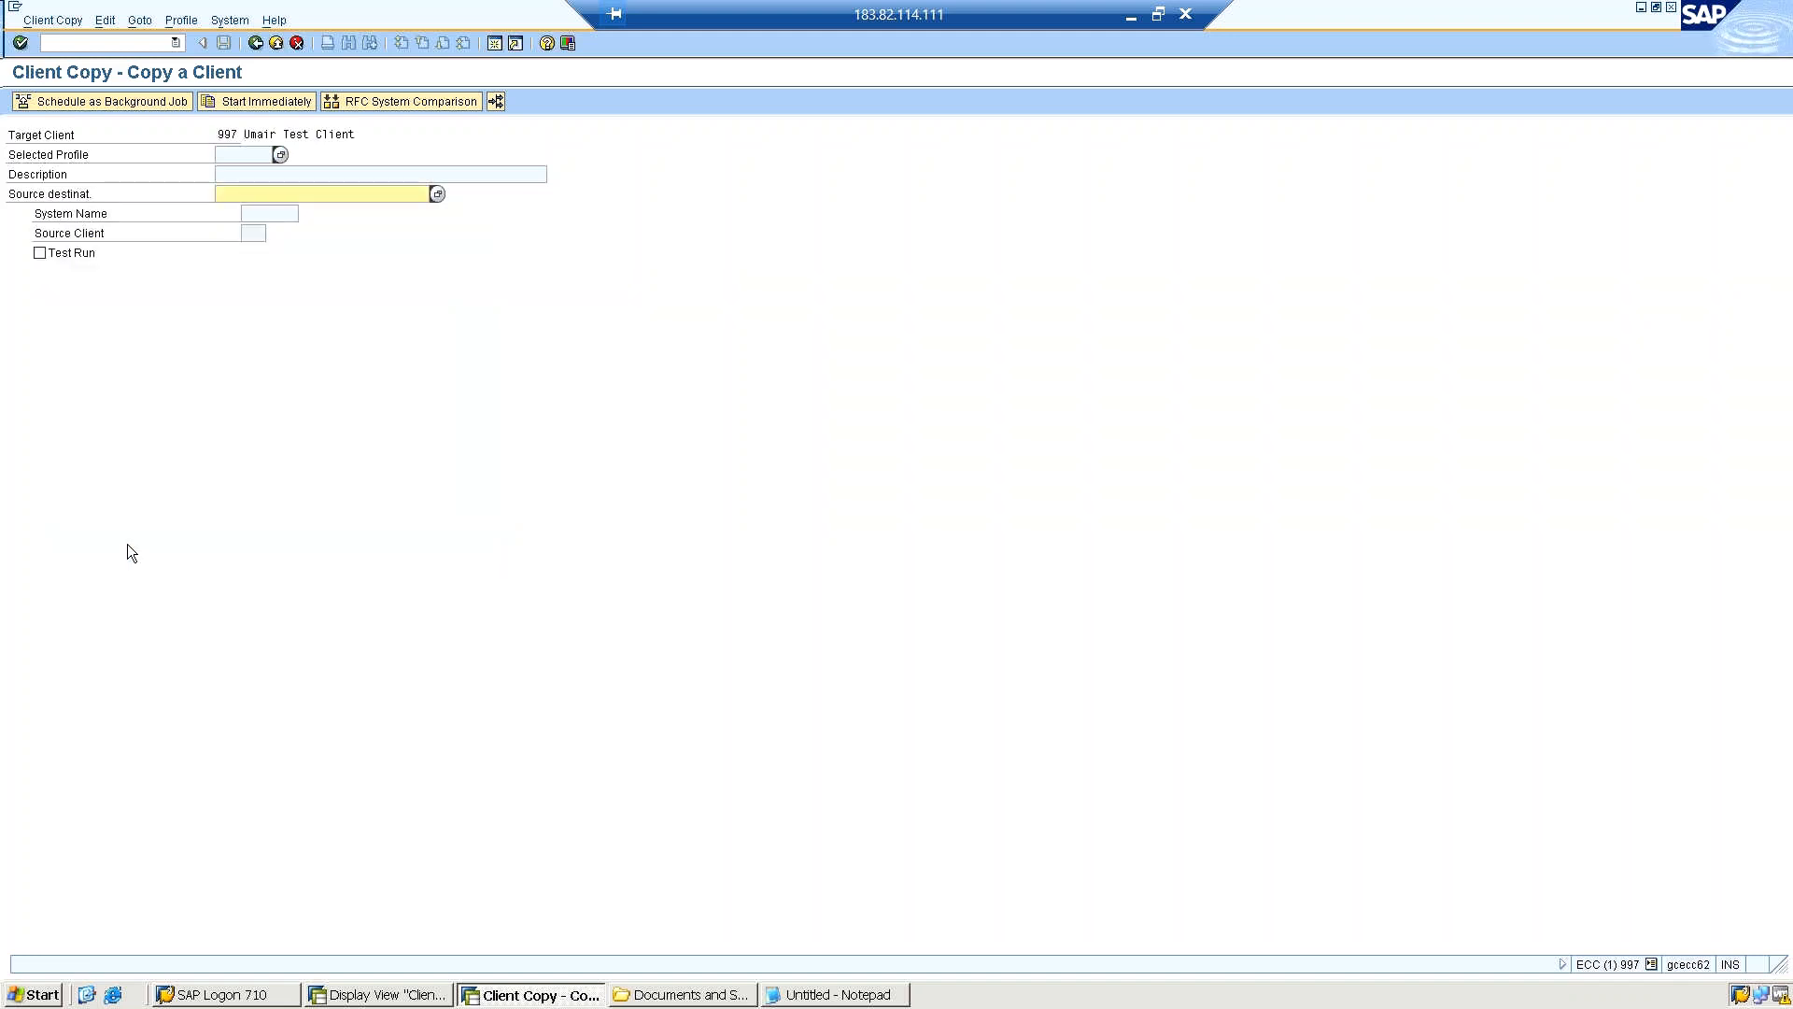
pyautogui.click(115, 42)
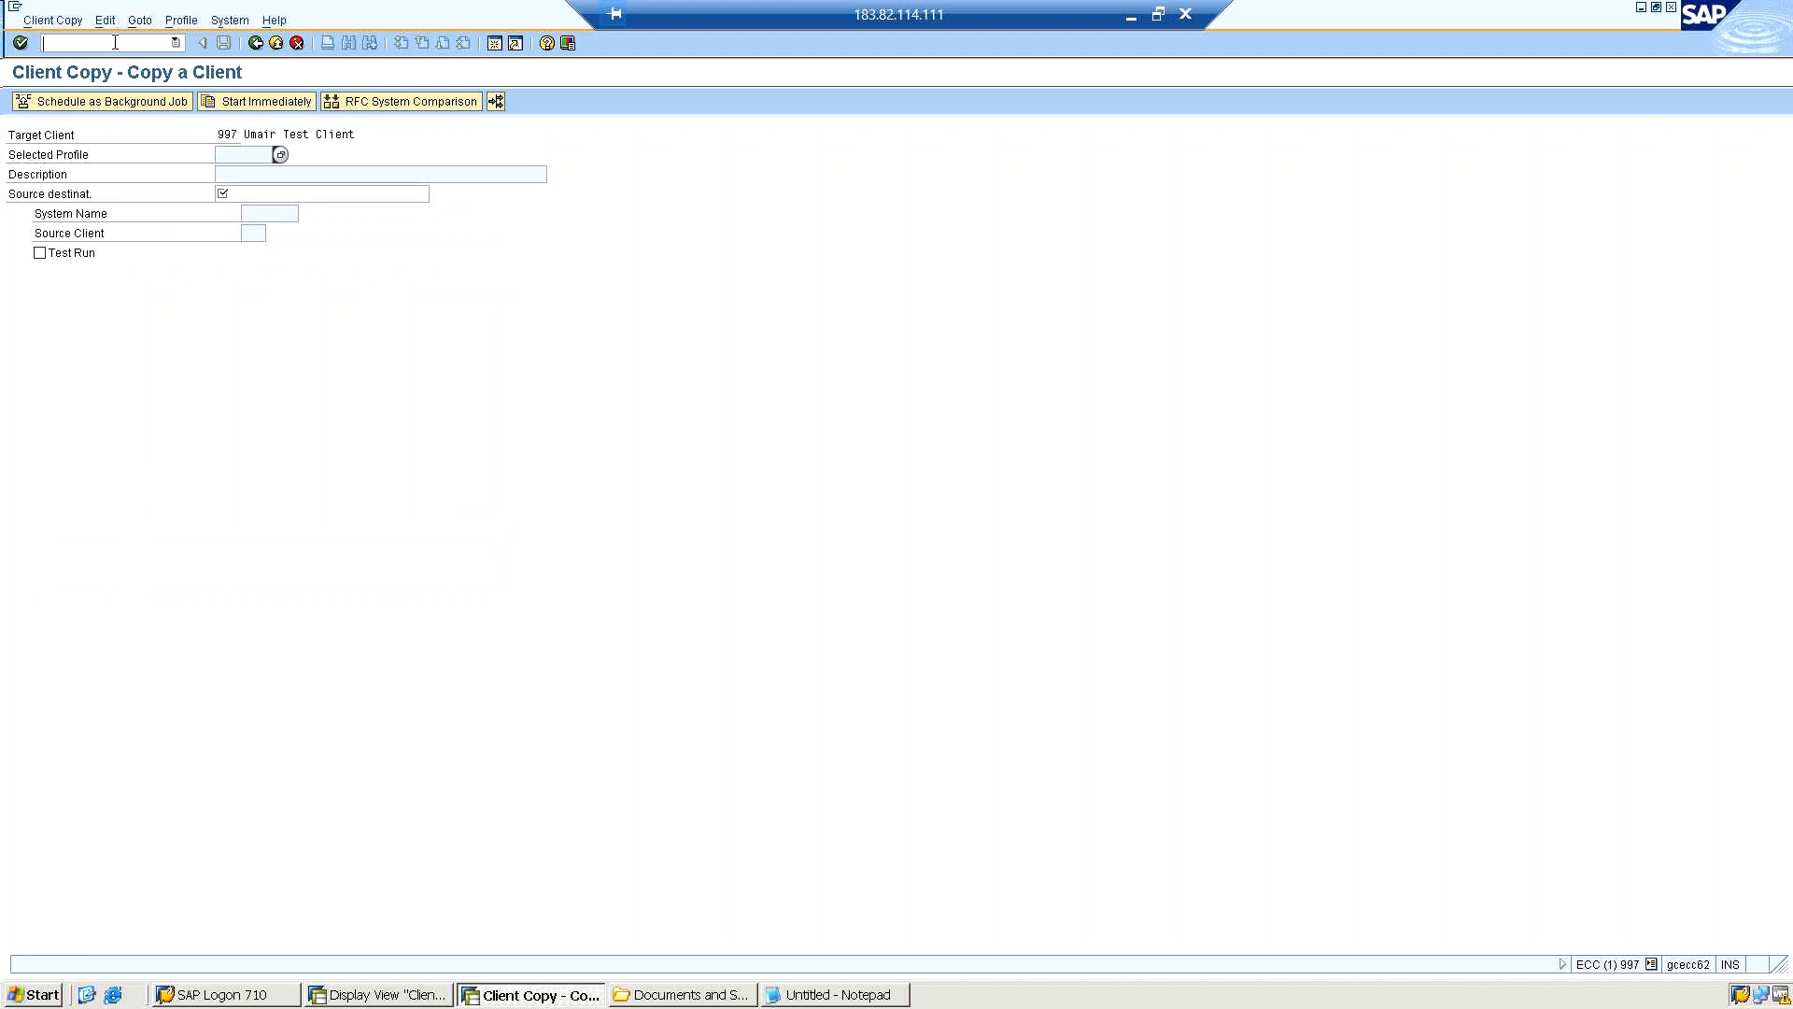
pyautogui.write('/nsccl')
pyautogui.press('Return')
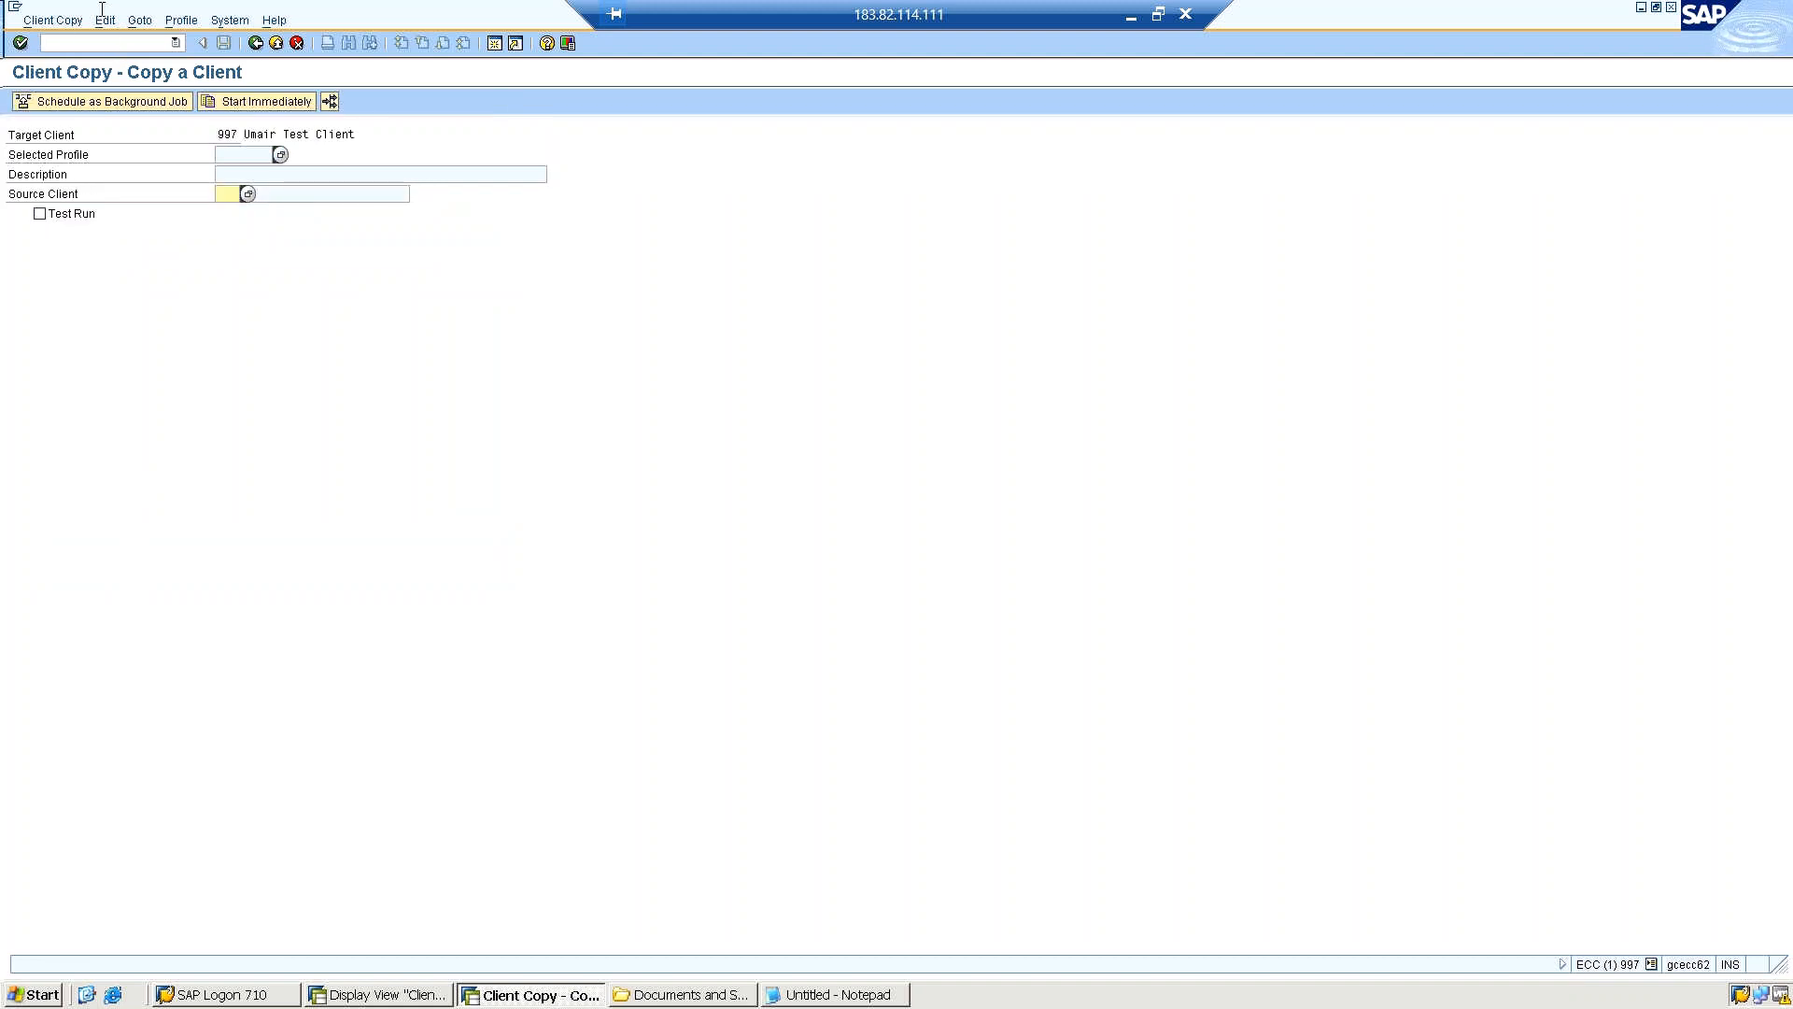
pyautogui.click(256, 44)
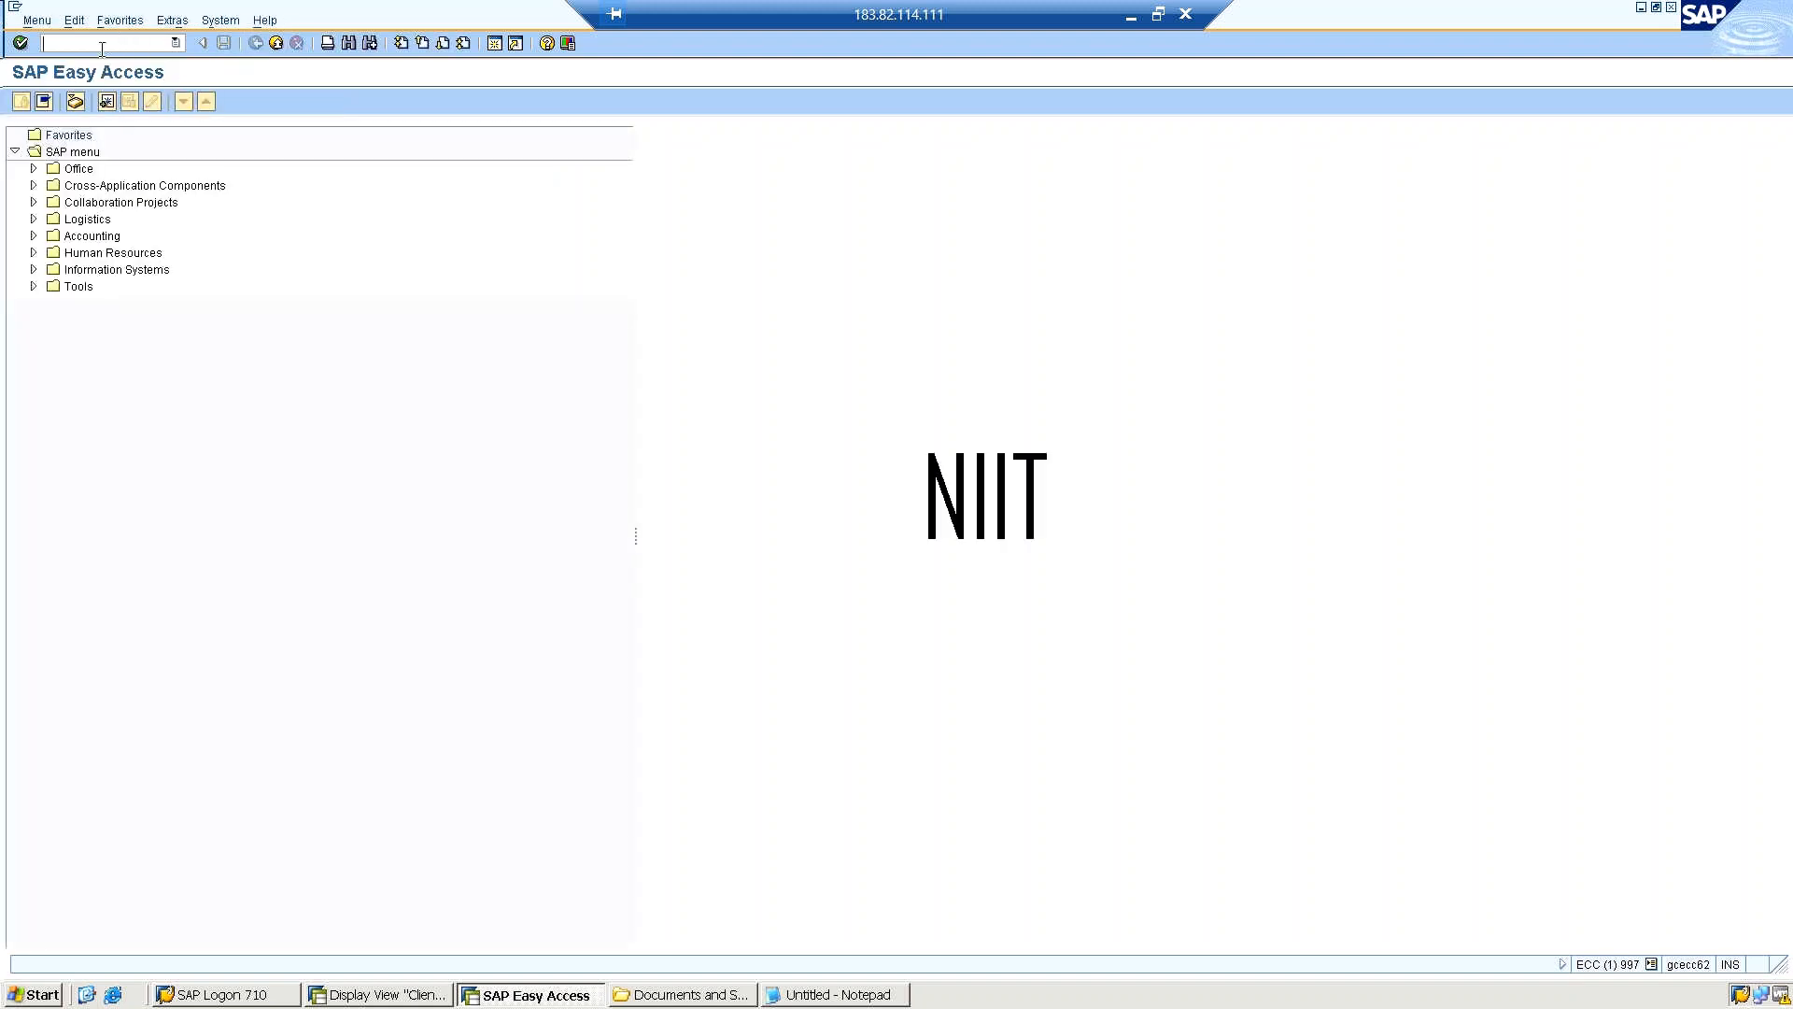
# Open the local client copy (SCCL) and the clients overview (SCC4), each in a new session.
pyautogui.write('/osccl')
pyautogui.press('Return')
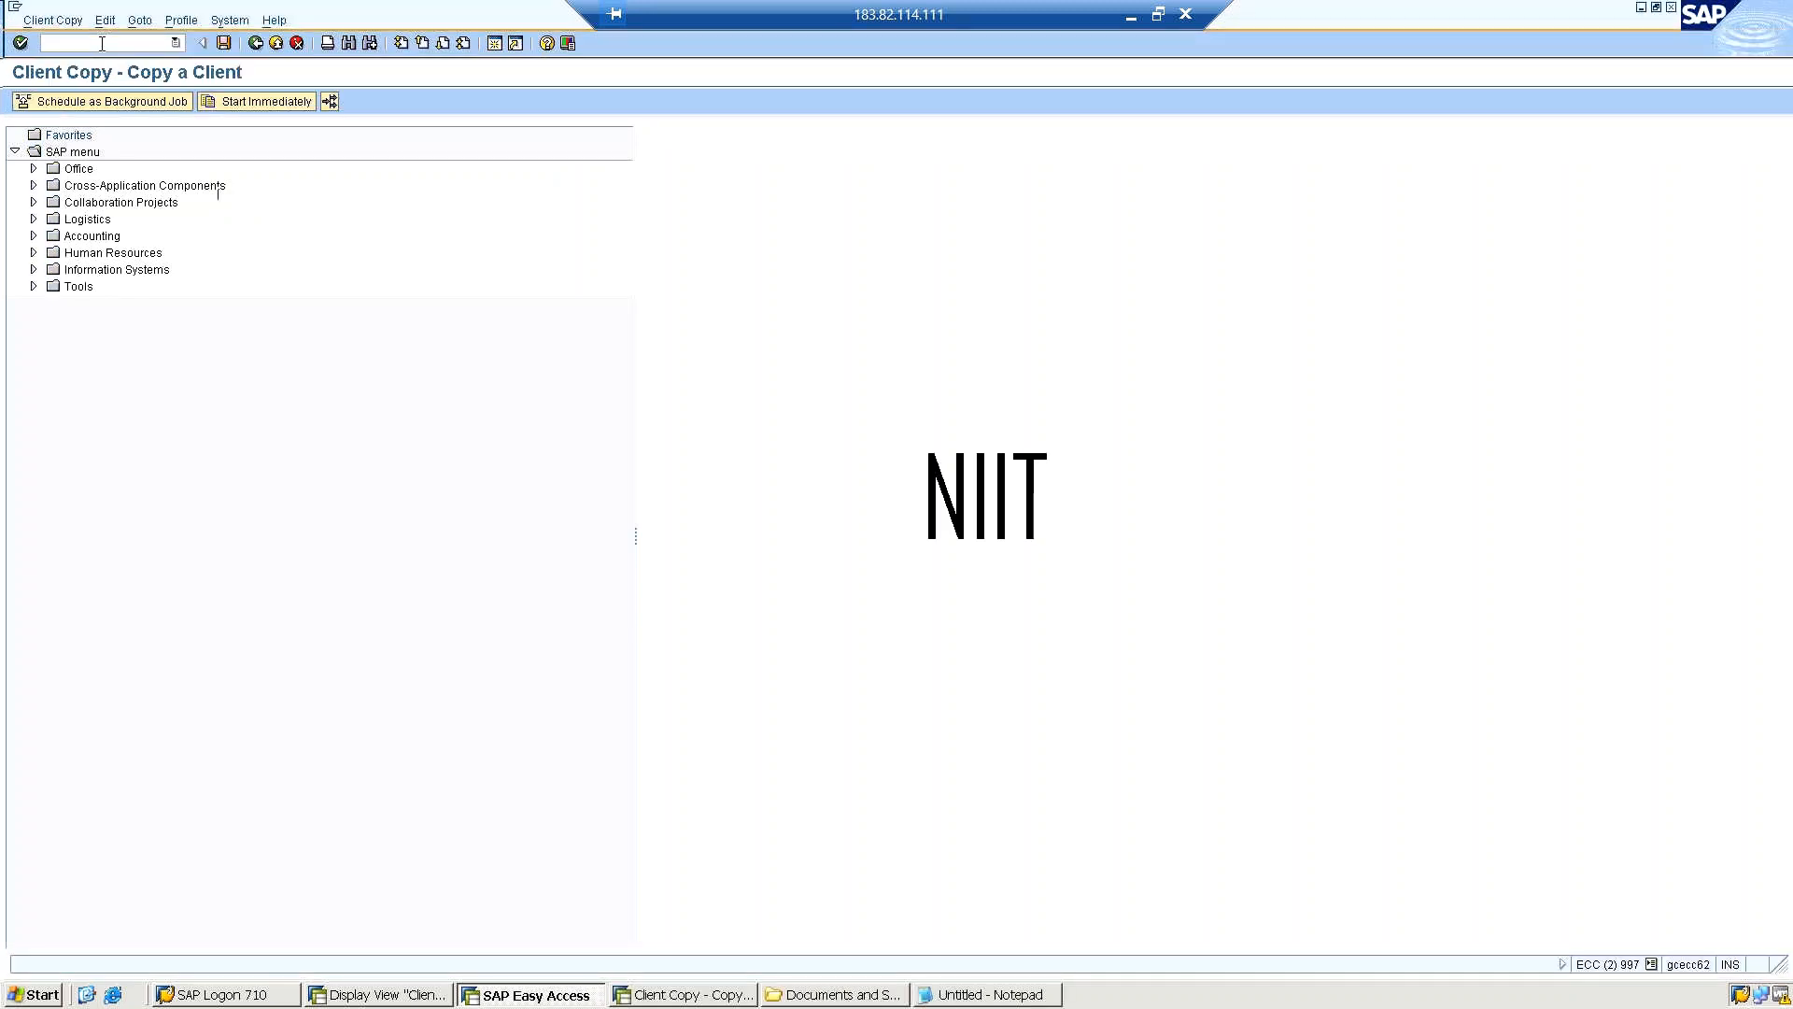
pyautogui.click(102, 43)
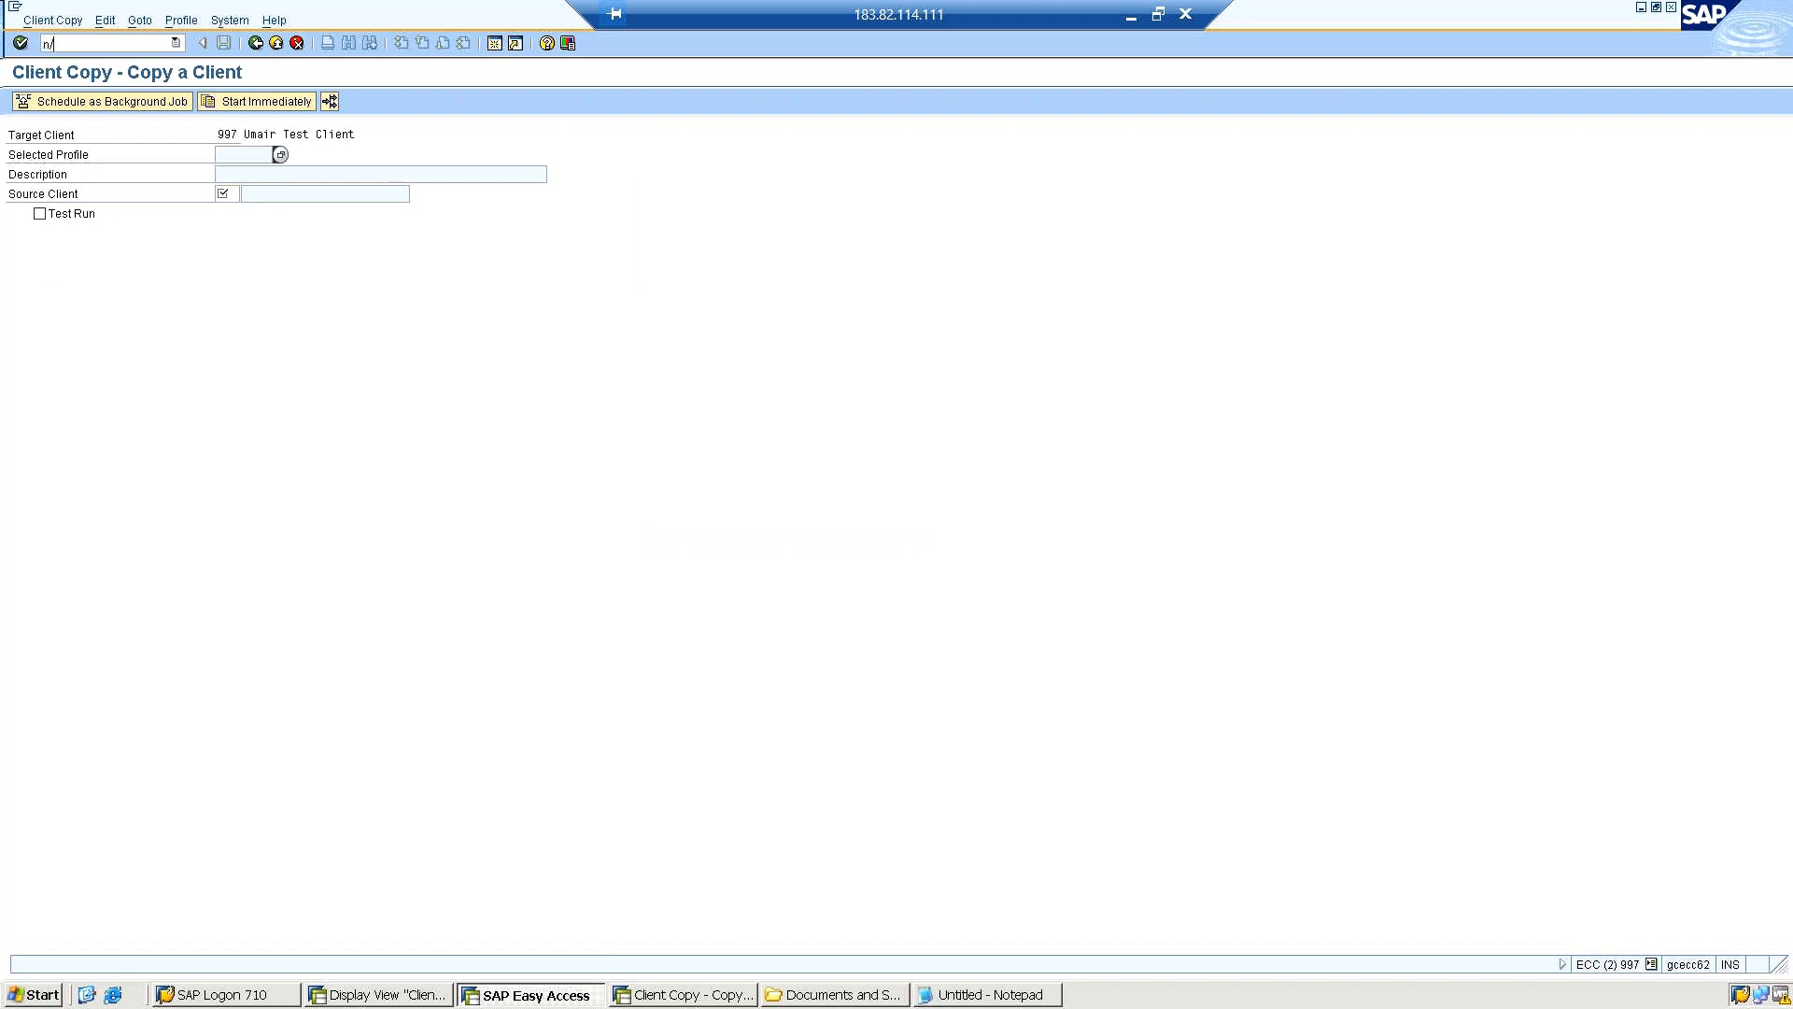
pyautogui.write('/o')
pyautogui.write('cc4')
pyautogui.press('Return')
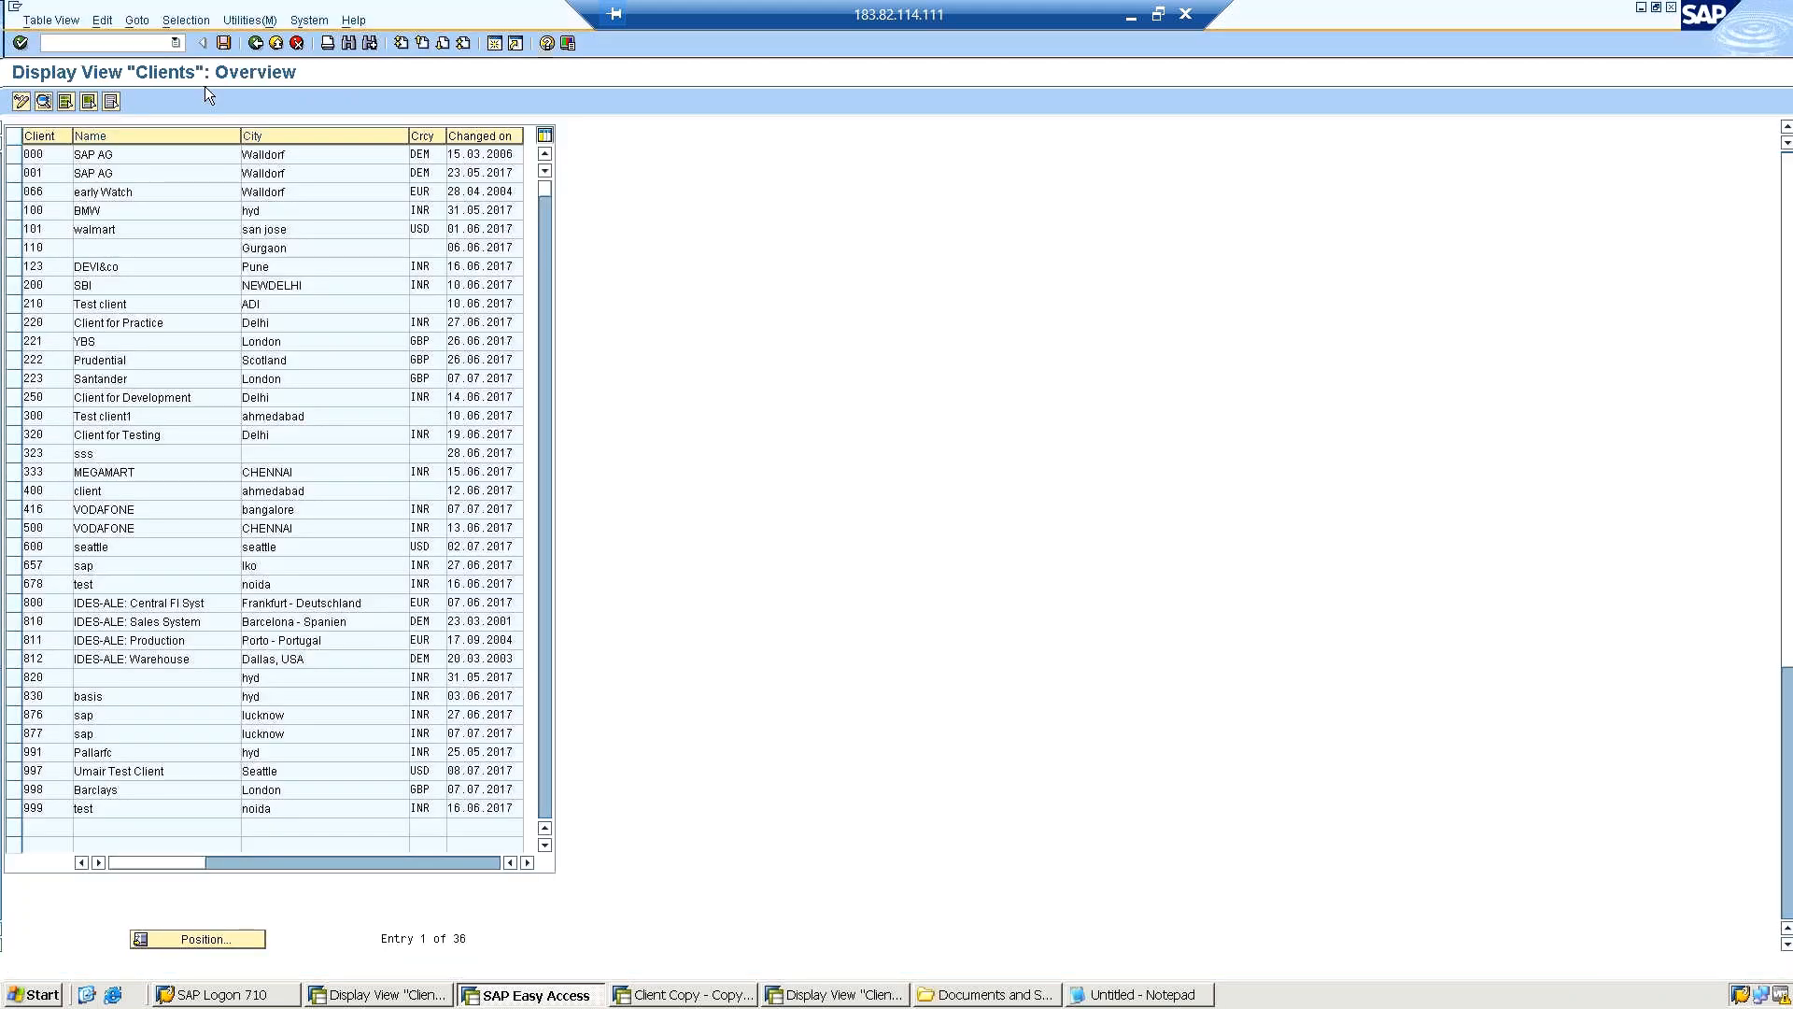
# Return to the local client copy session, run /oscc9 to open remote client copy in another session, and switch to it.
pyautogui.click(687, 995)
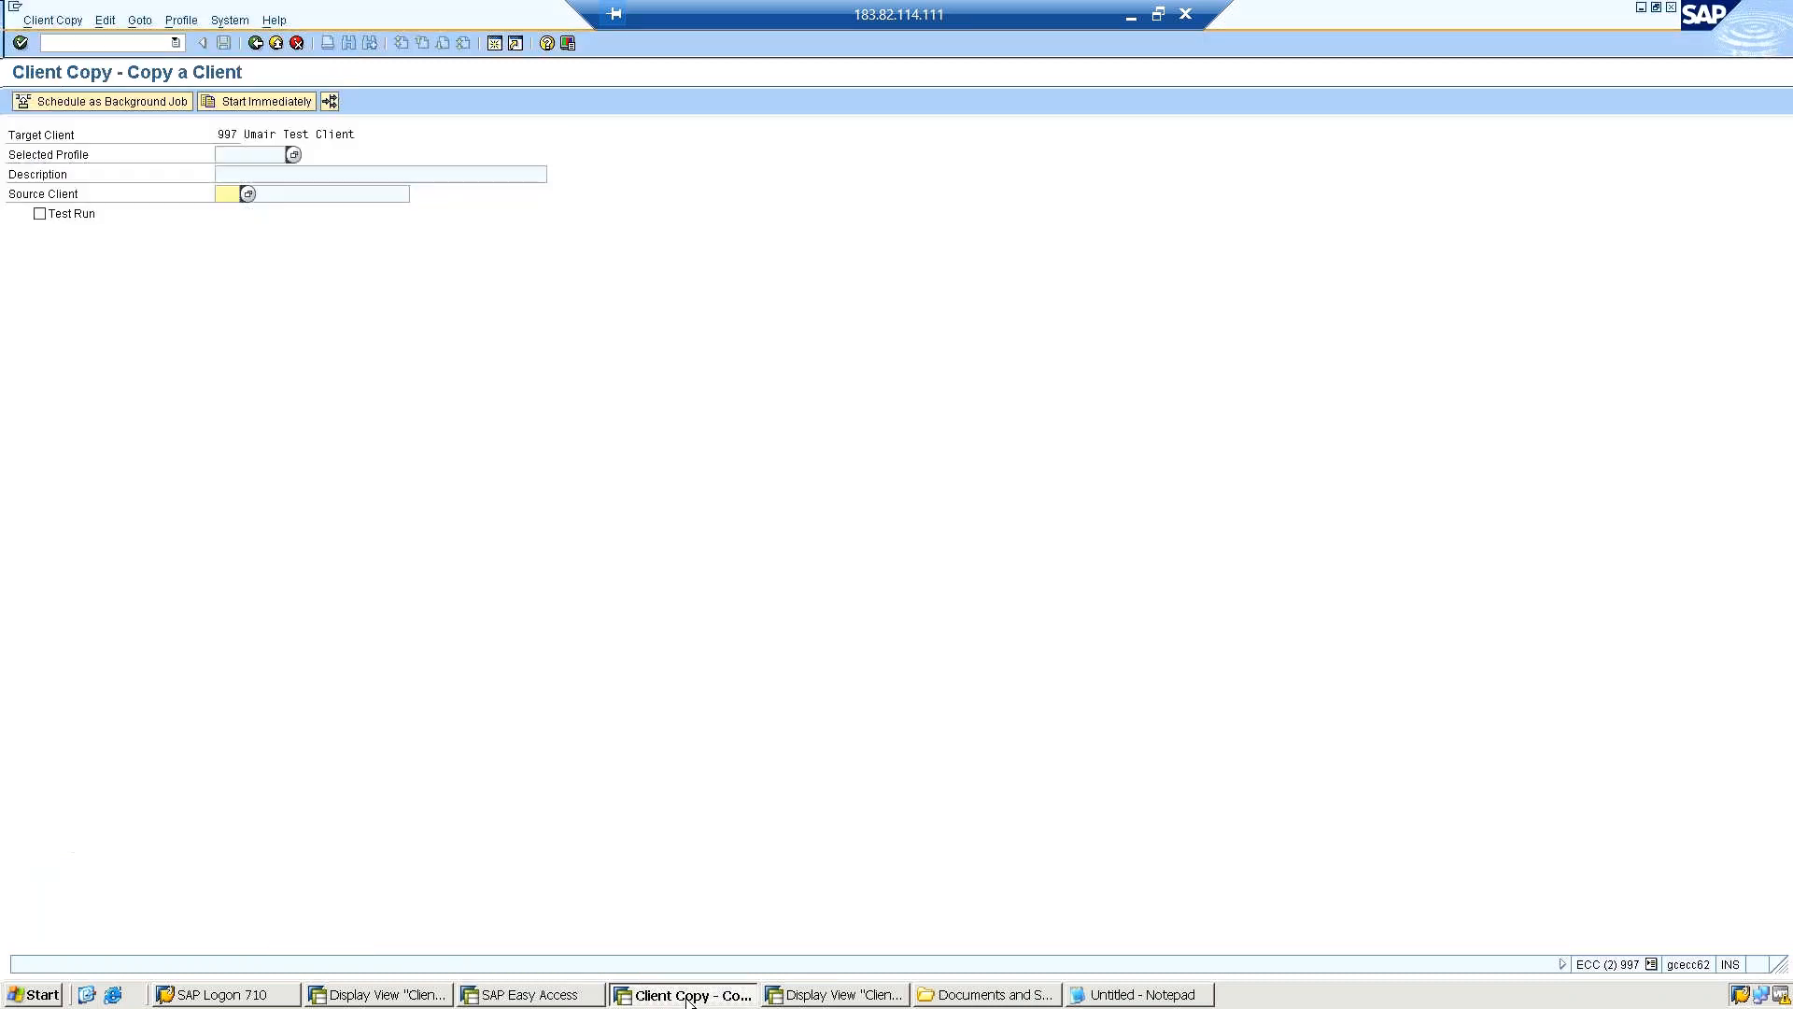
pyautogui.click(292, 155)
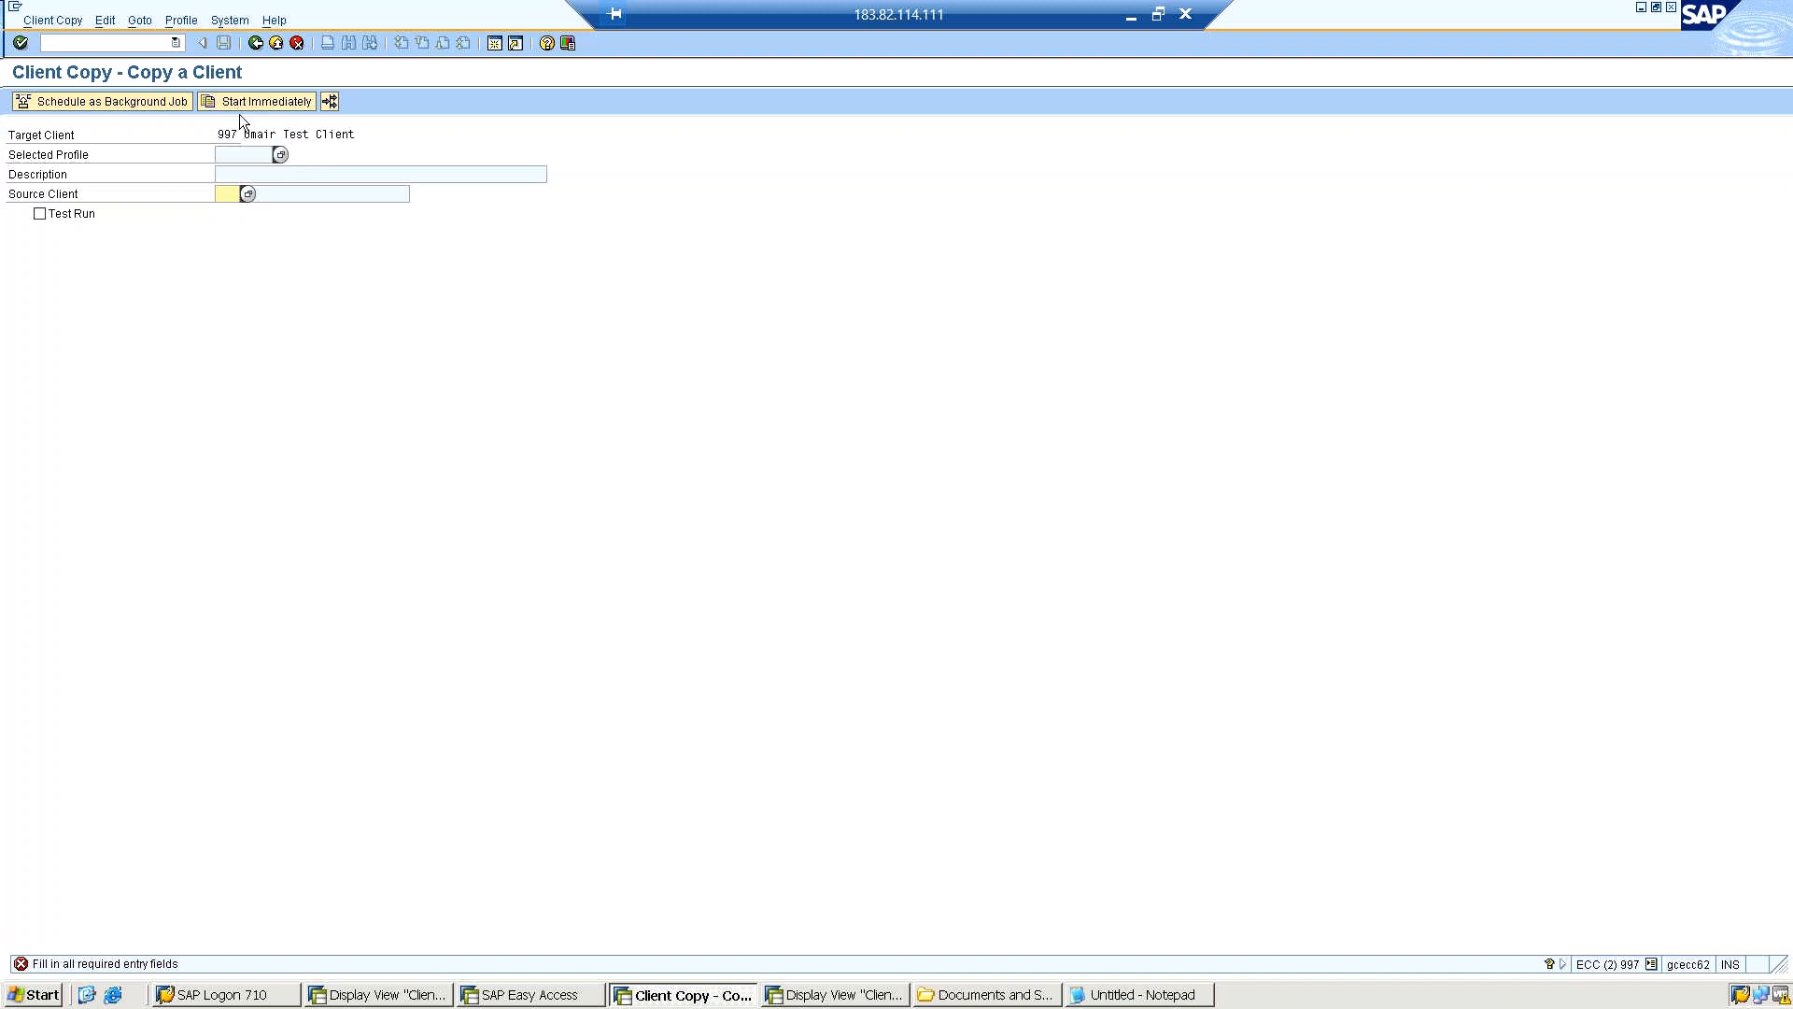
pyautogui.click(142, 39)
pyautogui.write('/oscc9')
pyautogui.press('Return')
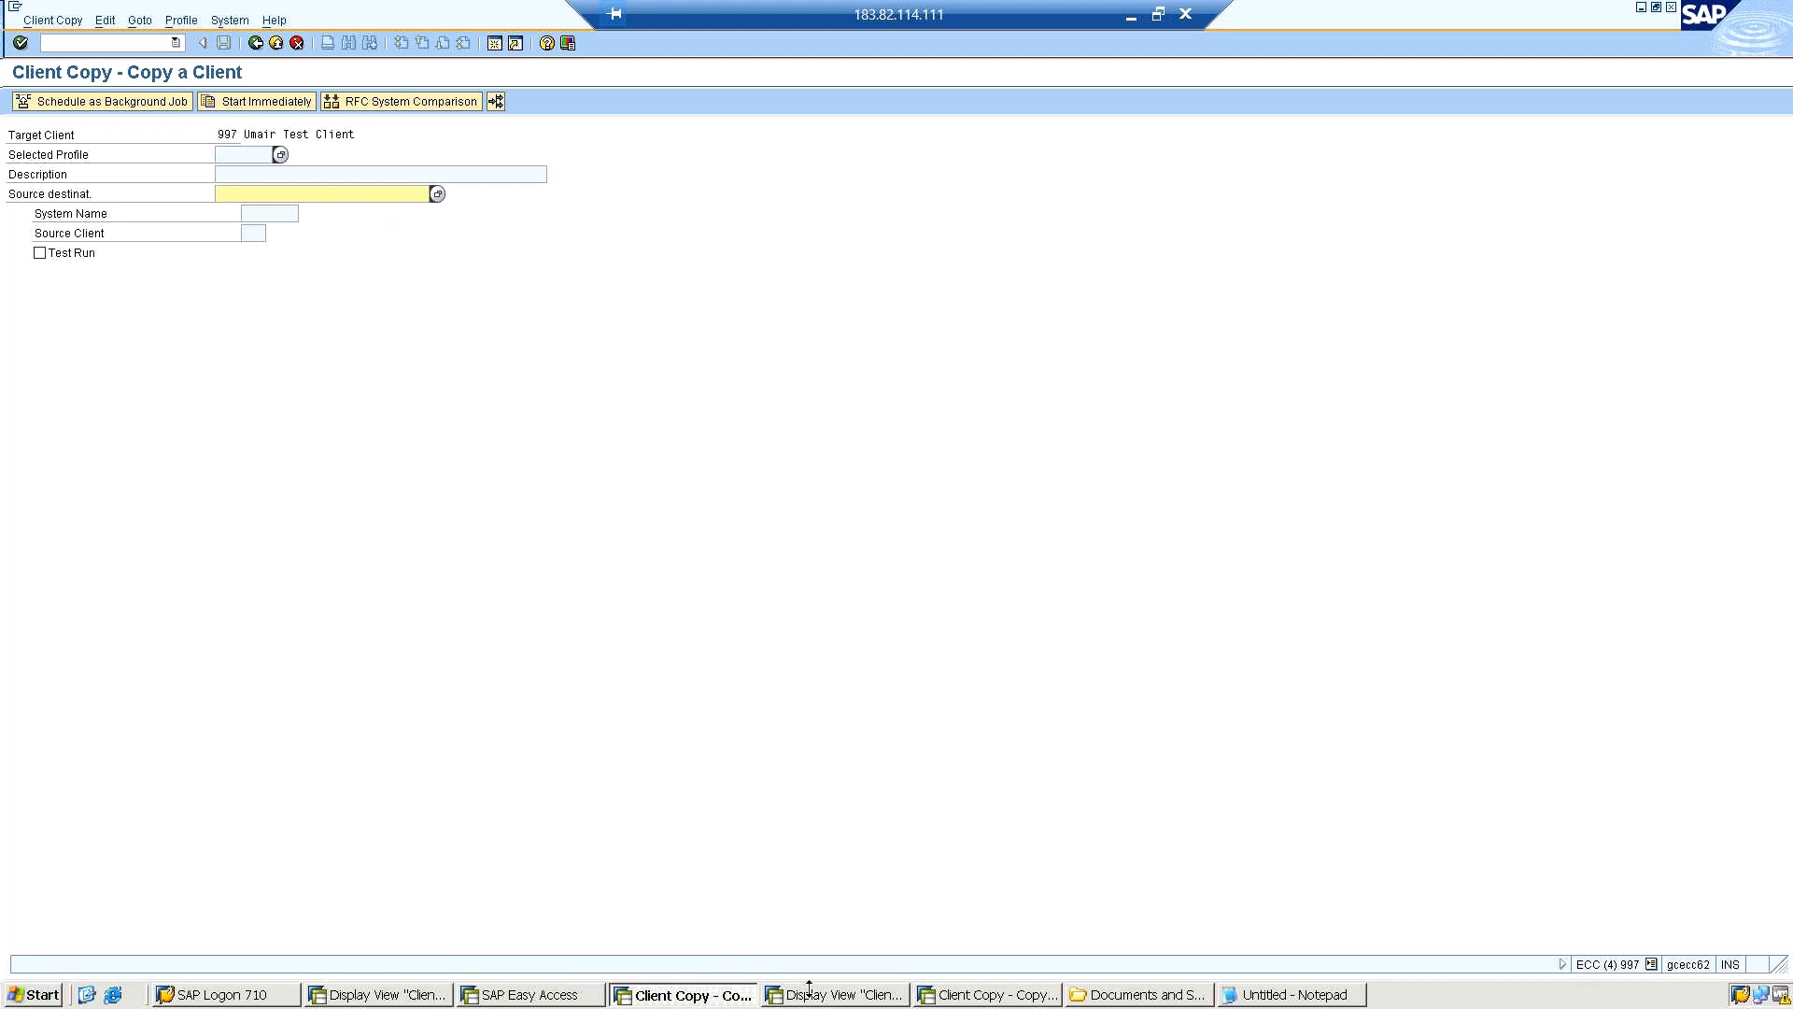
pyautogui.click(961, 996)
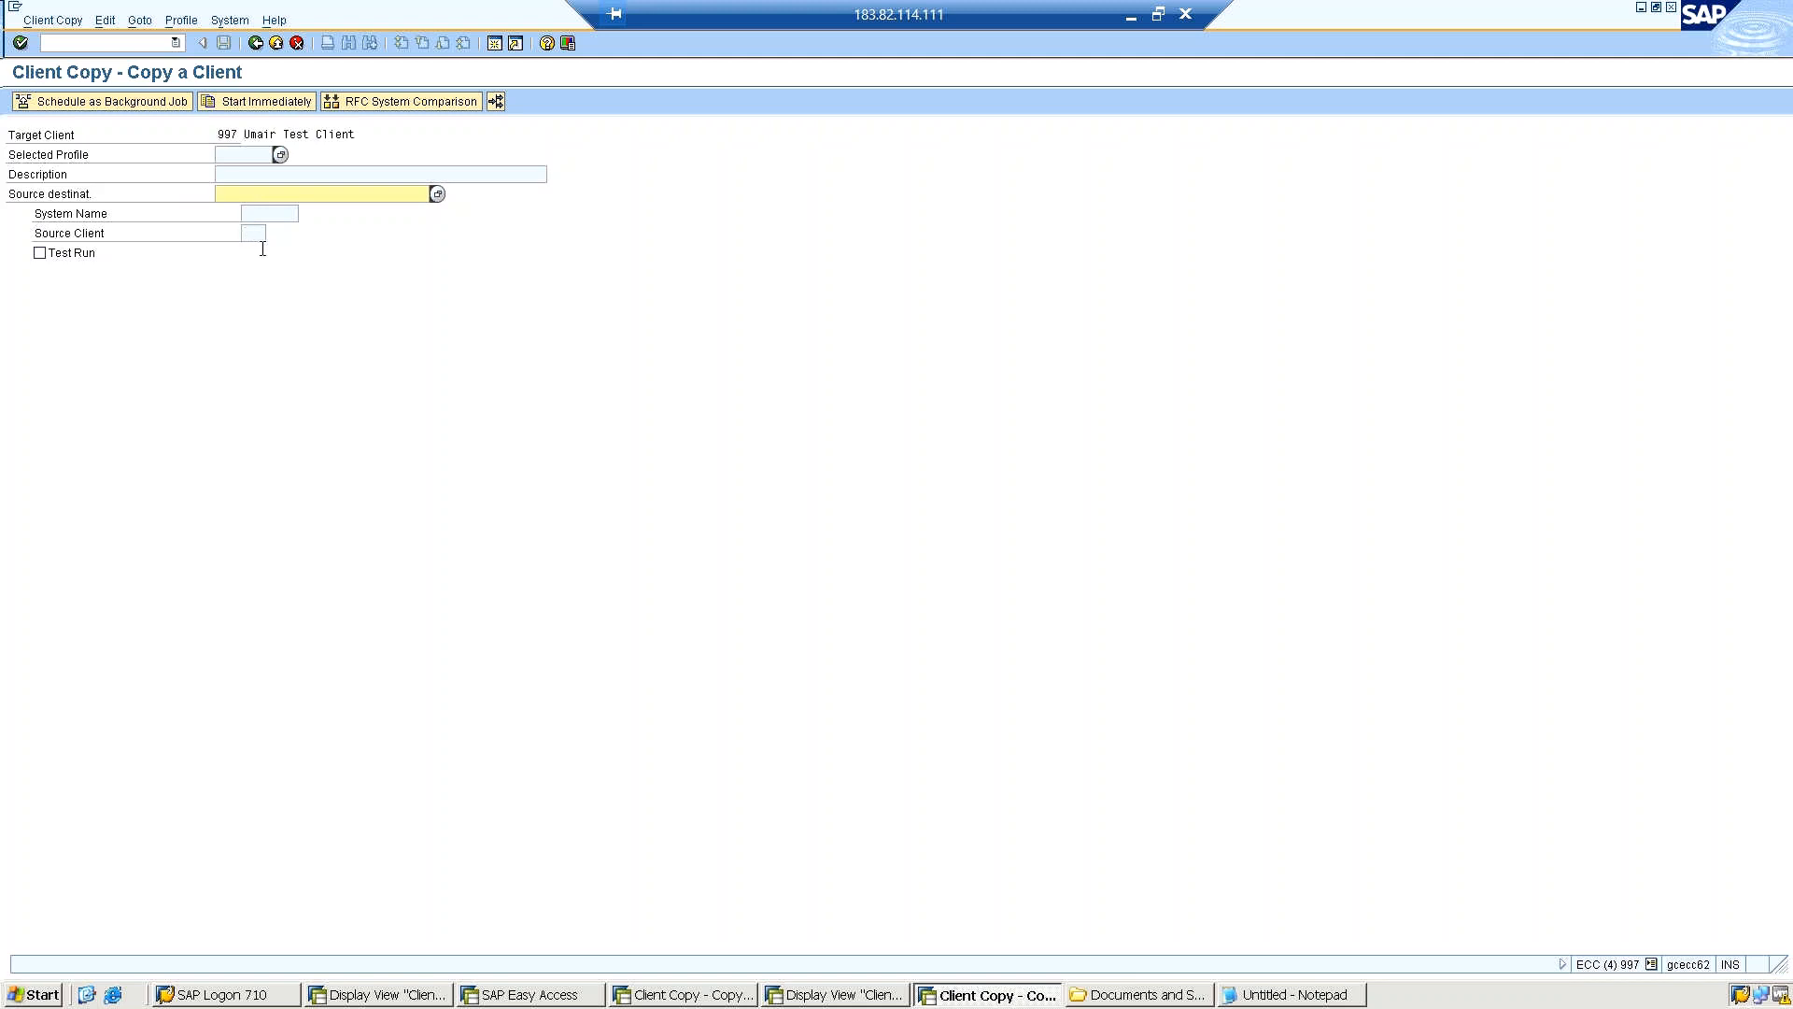
# Compare the copy profiles offered by the remote client copy session with those in the local client copy session.
pyautogui.click(281, 153)
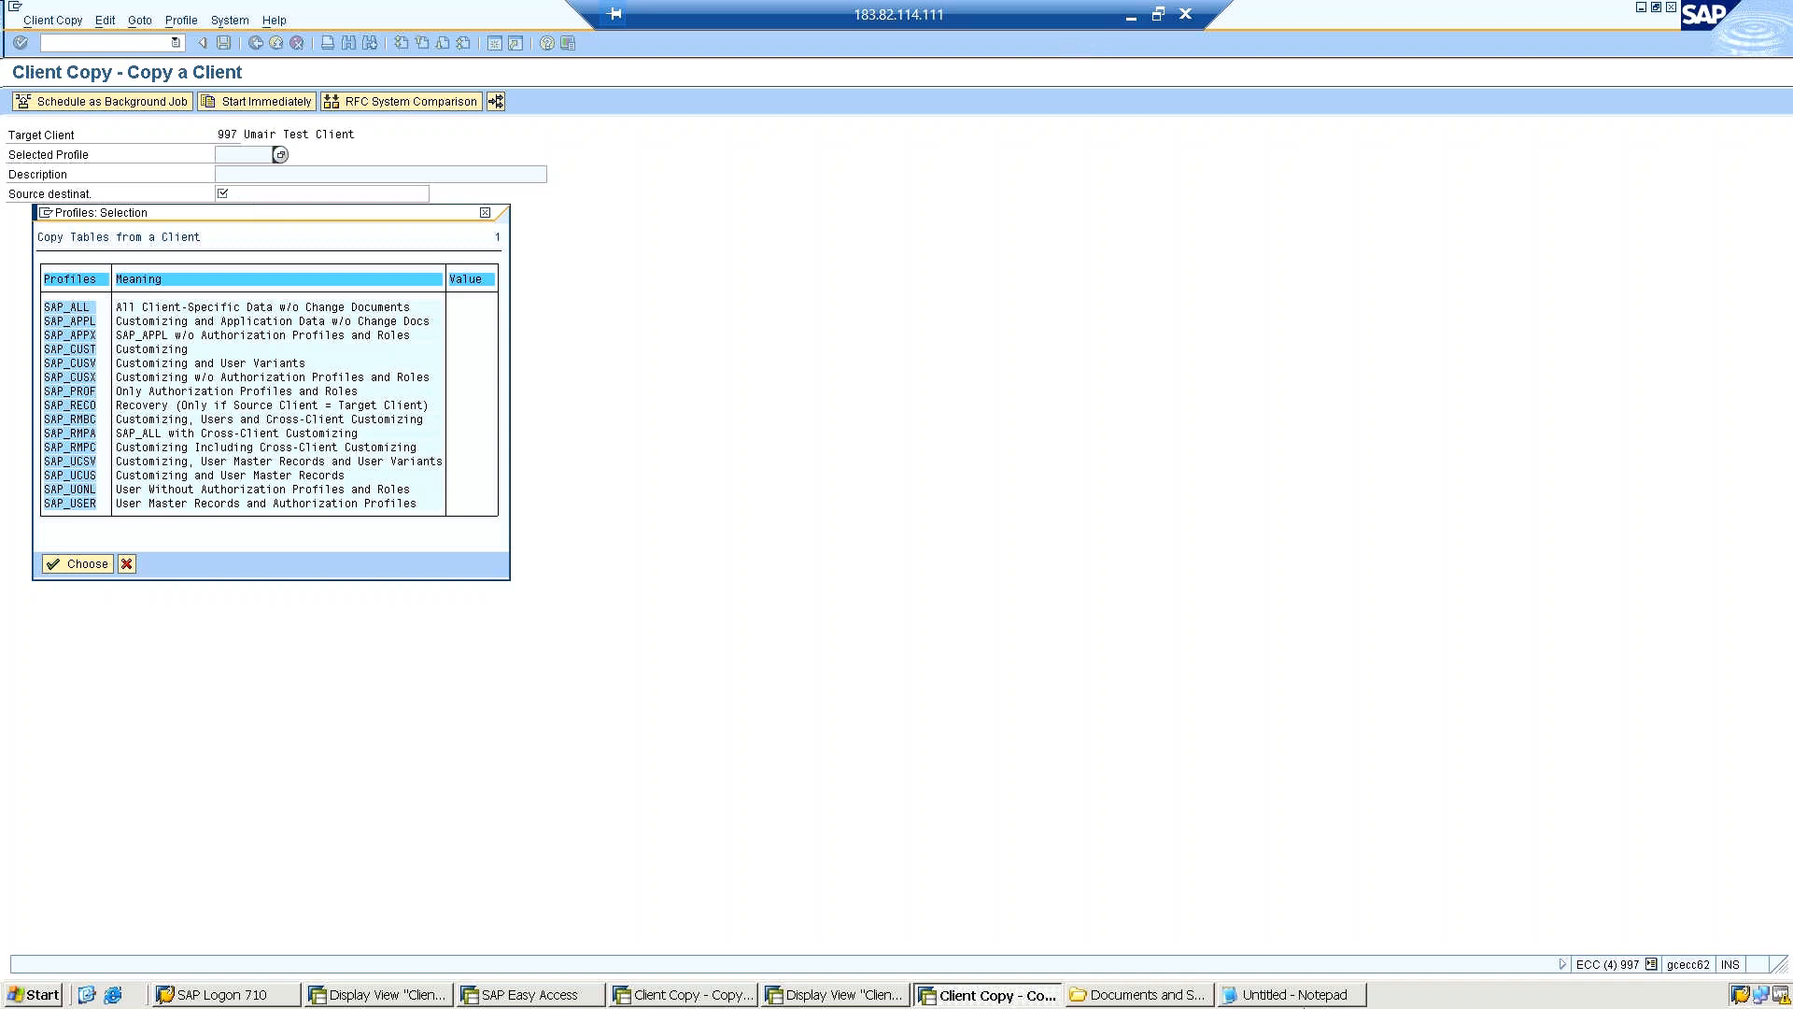
pyautogui.click(868, 998)
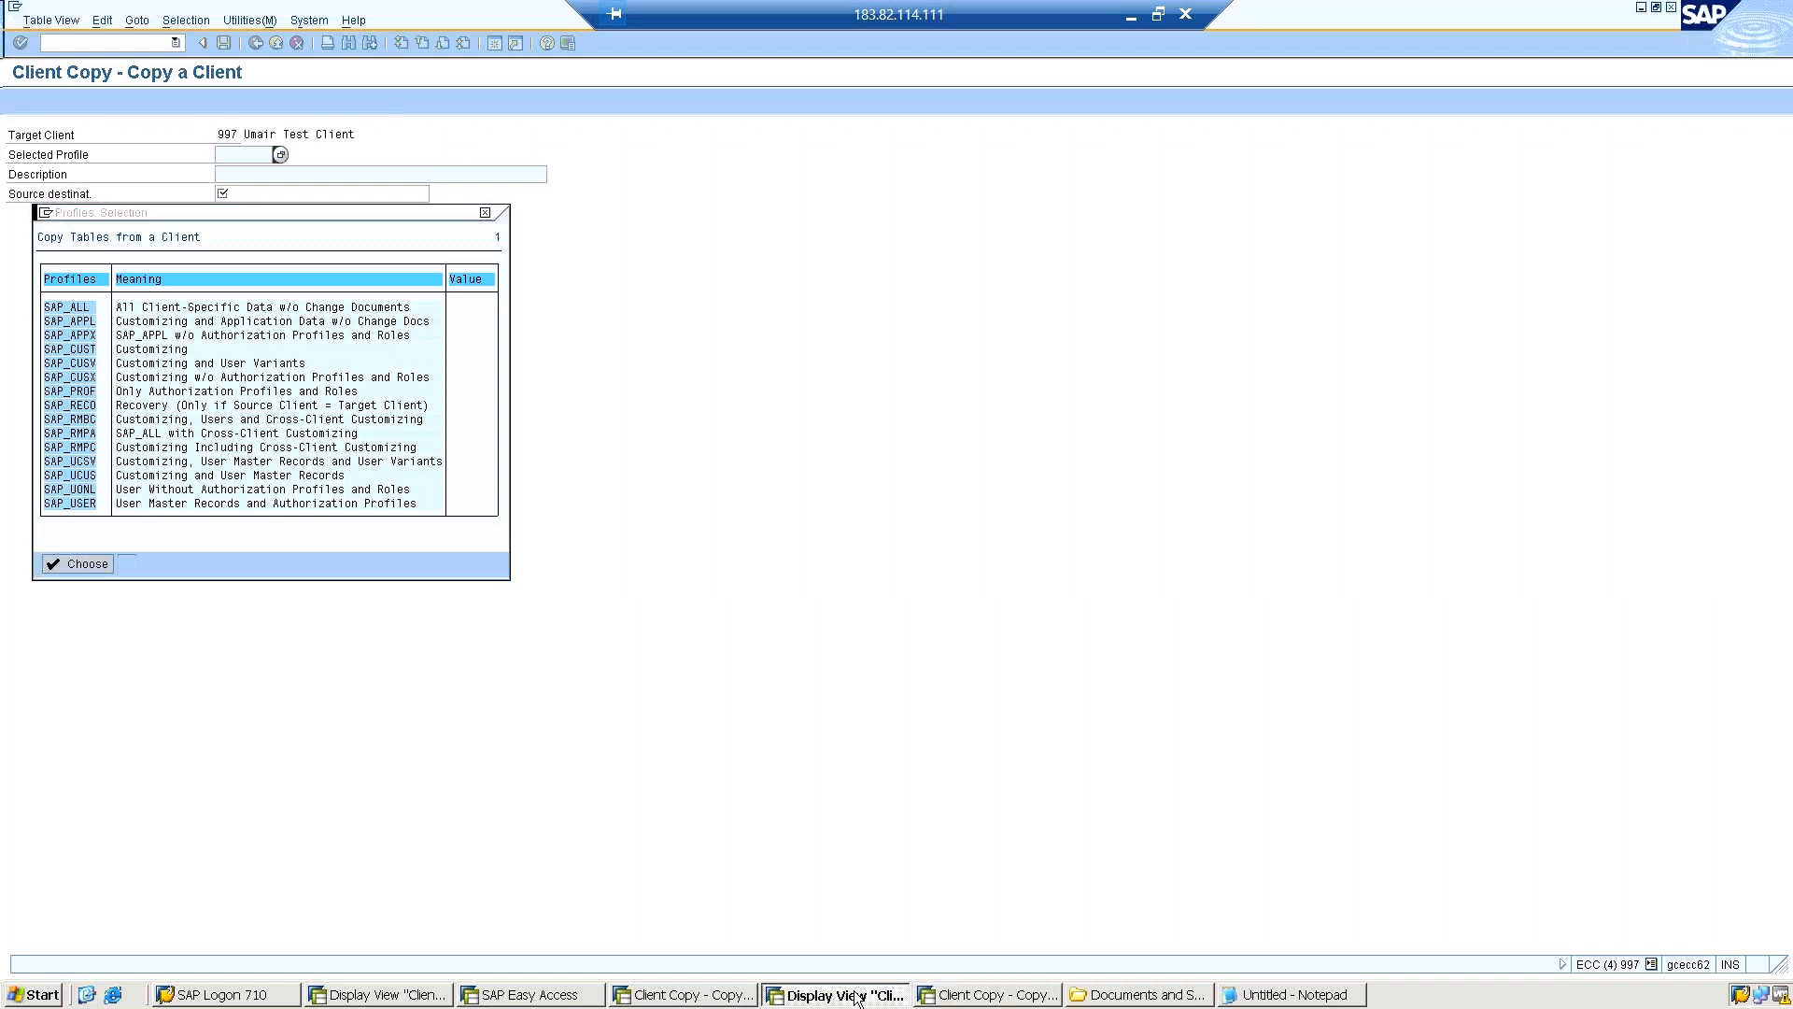
pyautogui.click(724, 998)
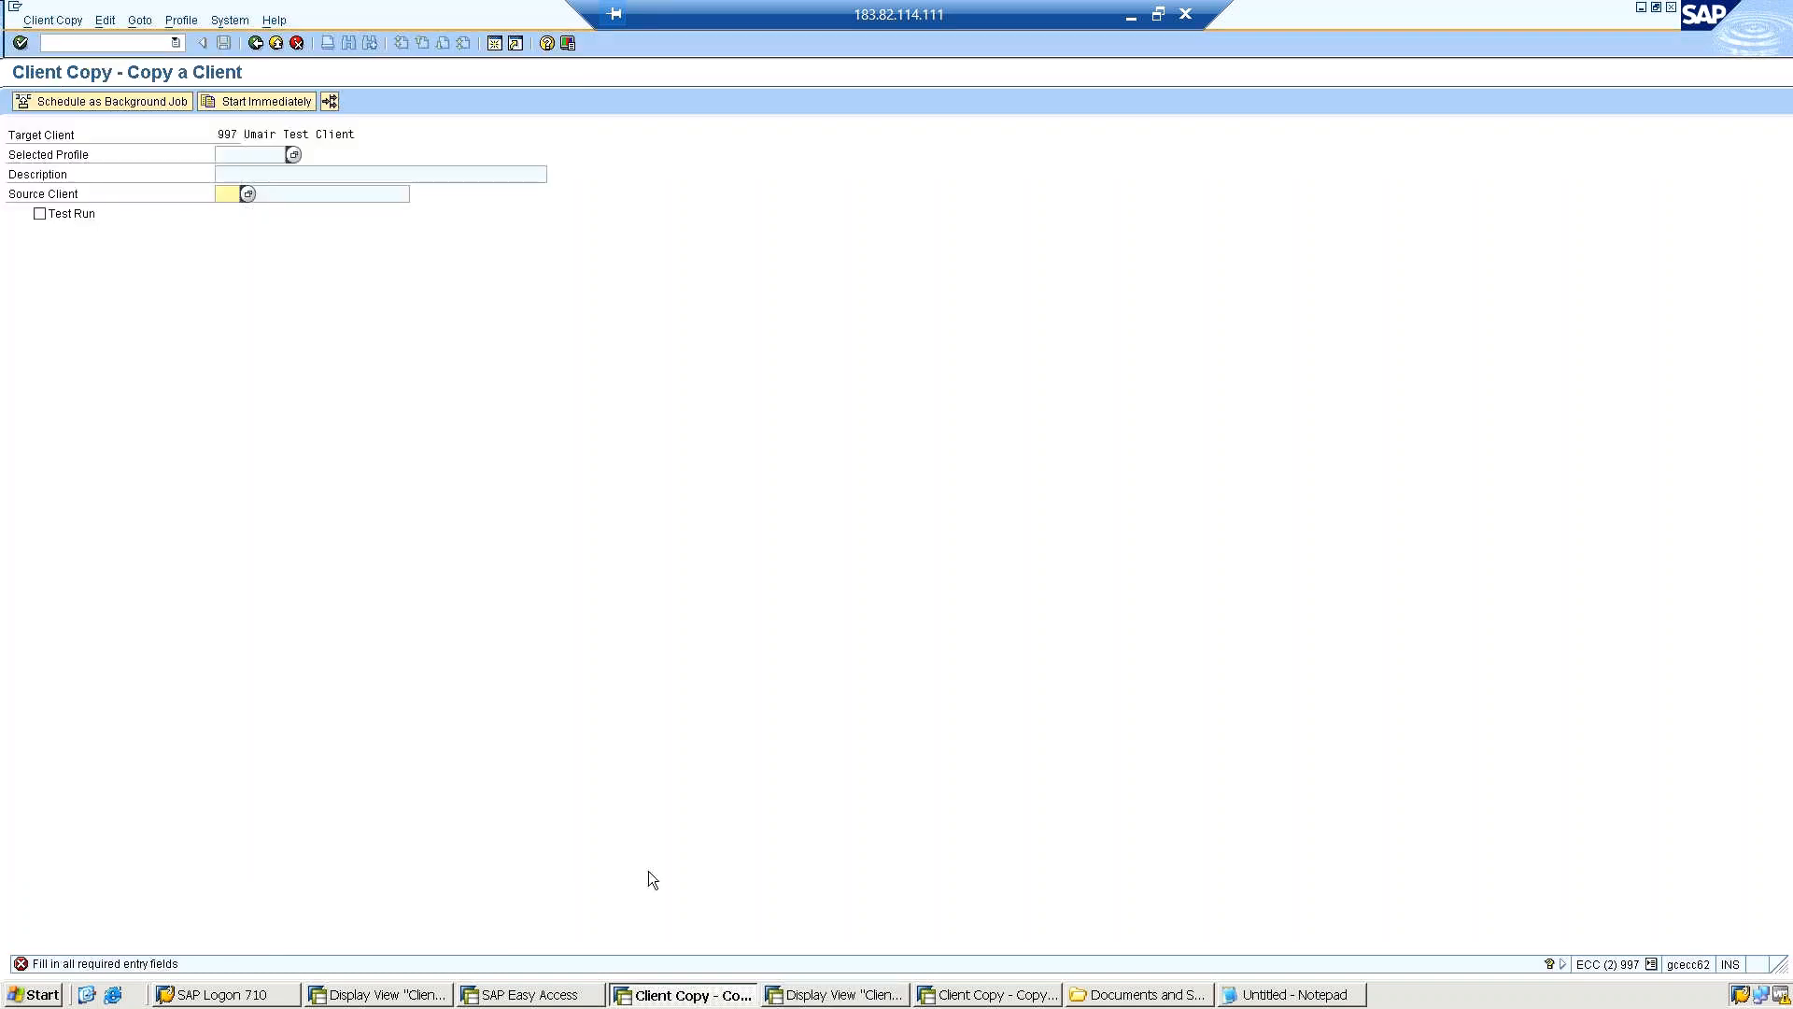
pyautogui.click(294, 154)
pyautogui.click(280, 155)
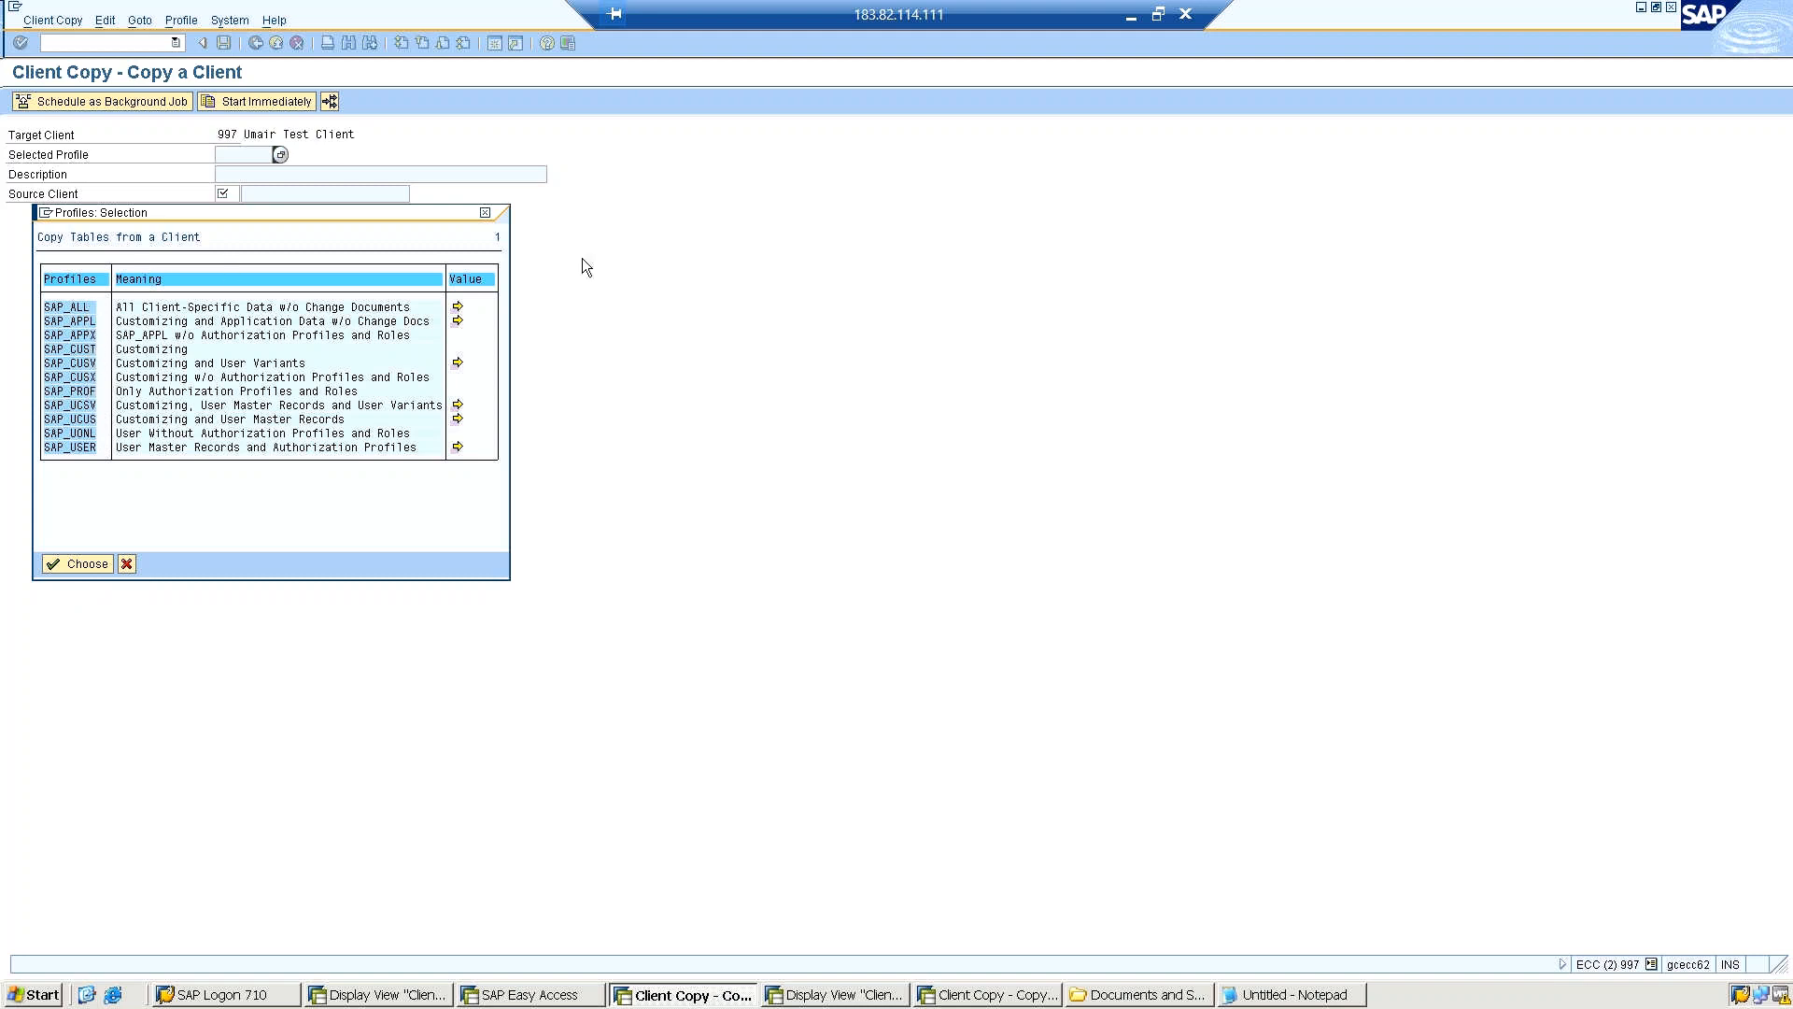
pyautogui.click(984, 994)
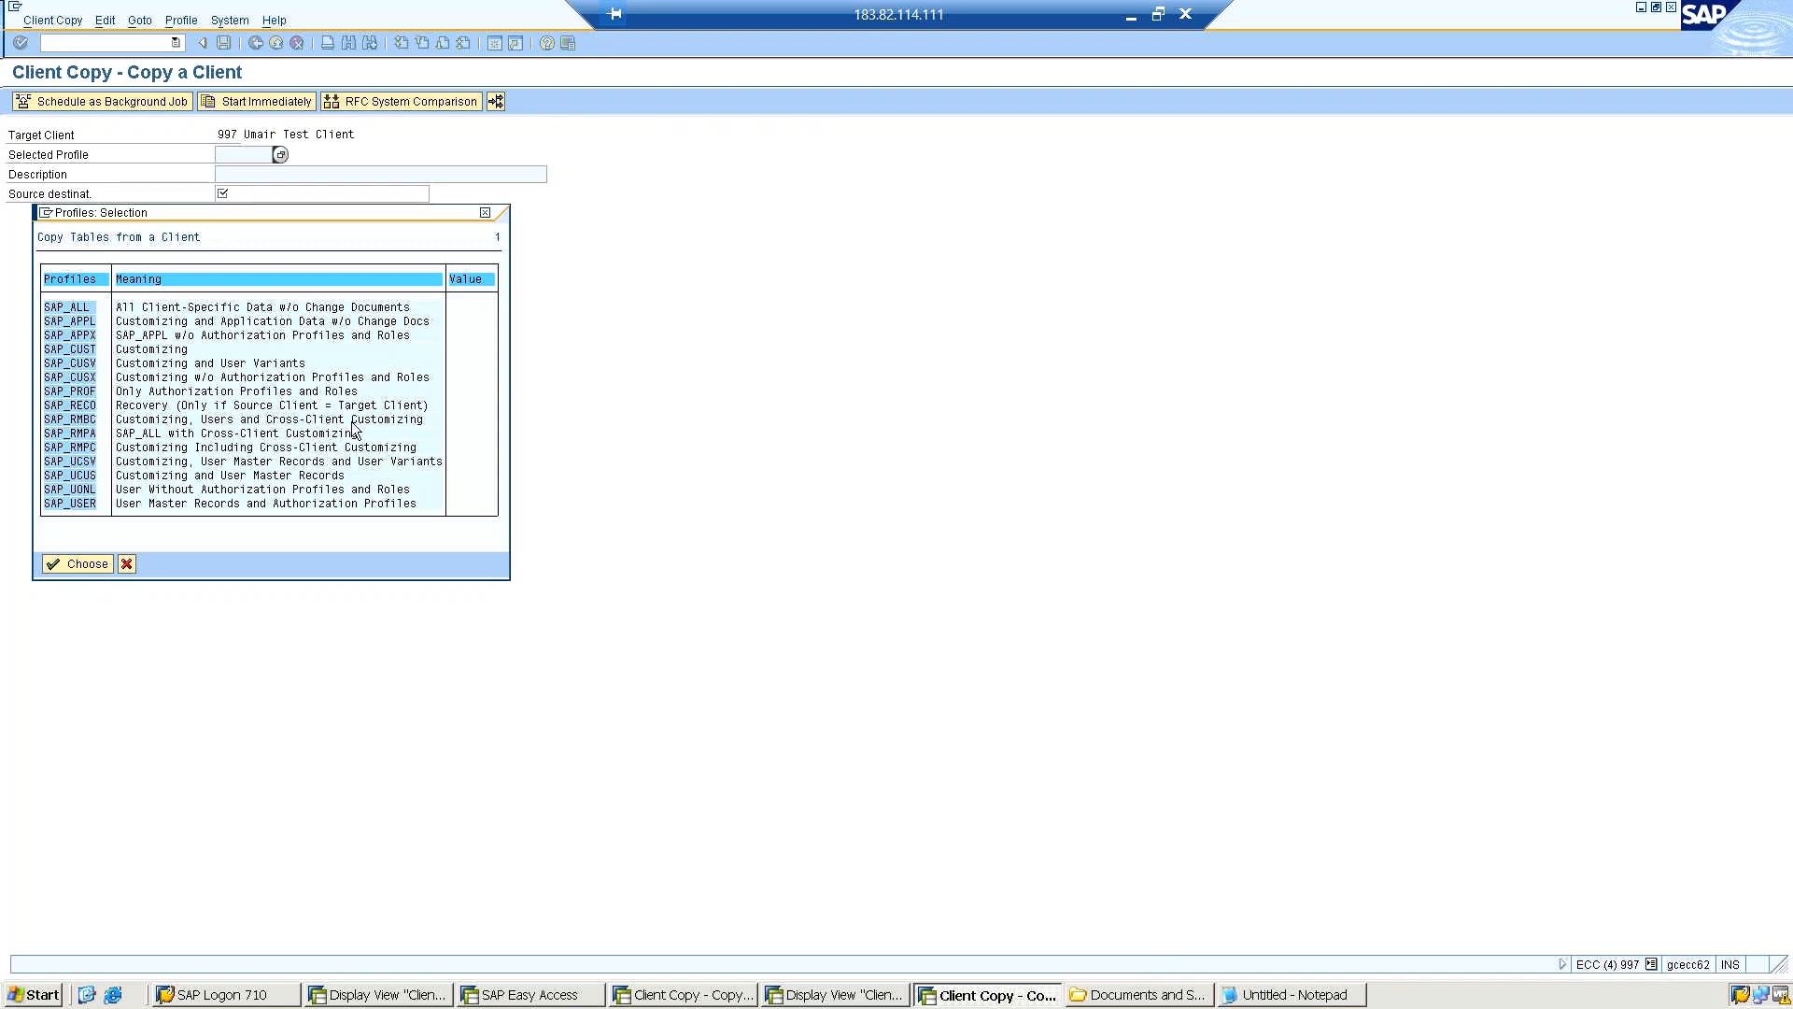
pyautogui.click(314, 409)
pyautogui.click(701, 996)
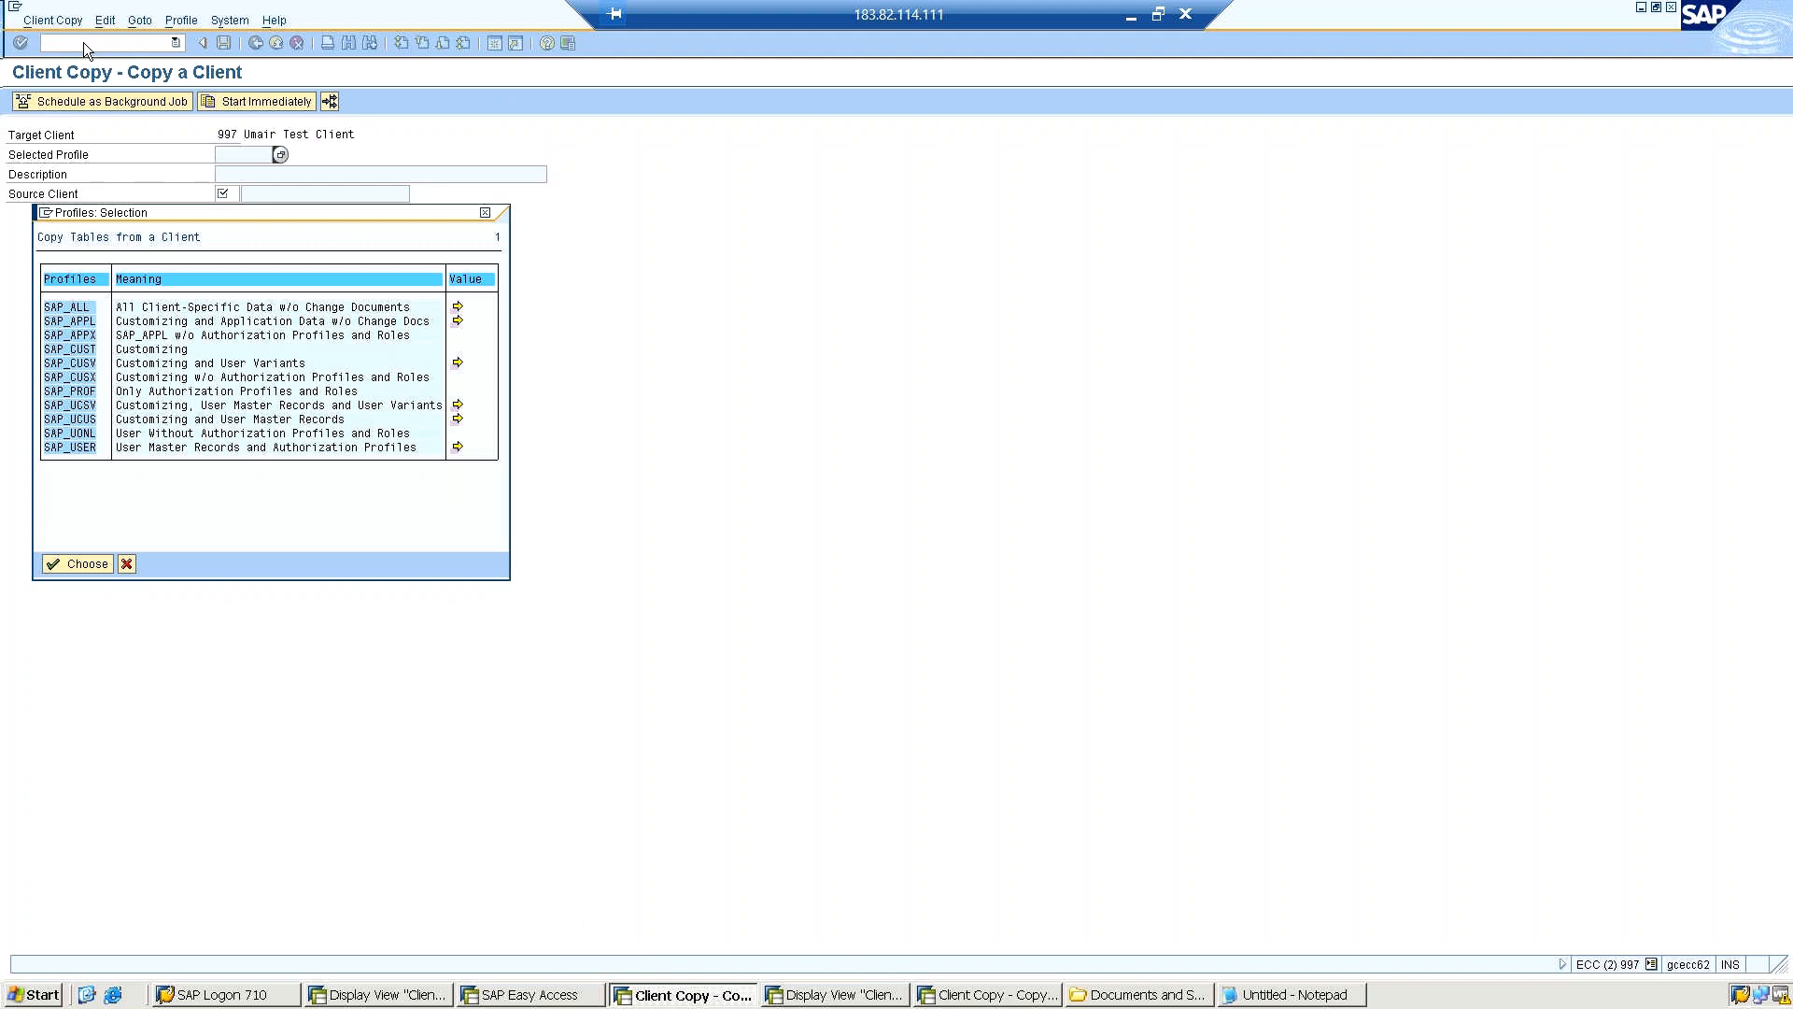
# Cancel the local client copy's profile selection and dismiss the system messages.
pyautogui.click(129, 565)
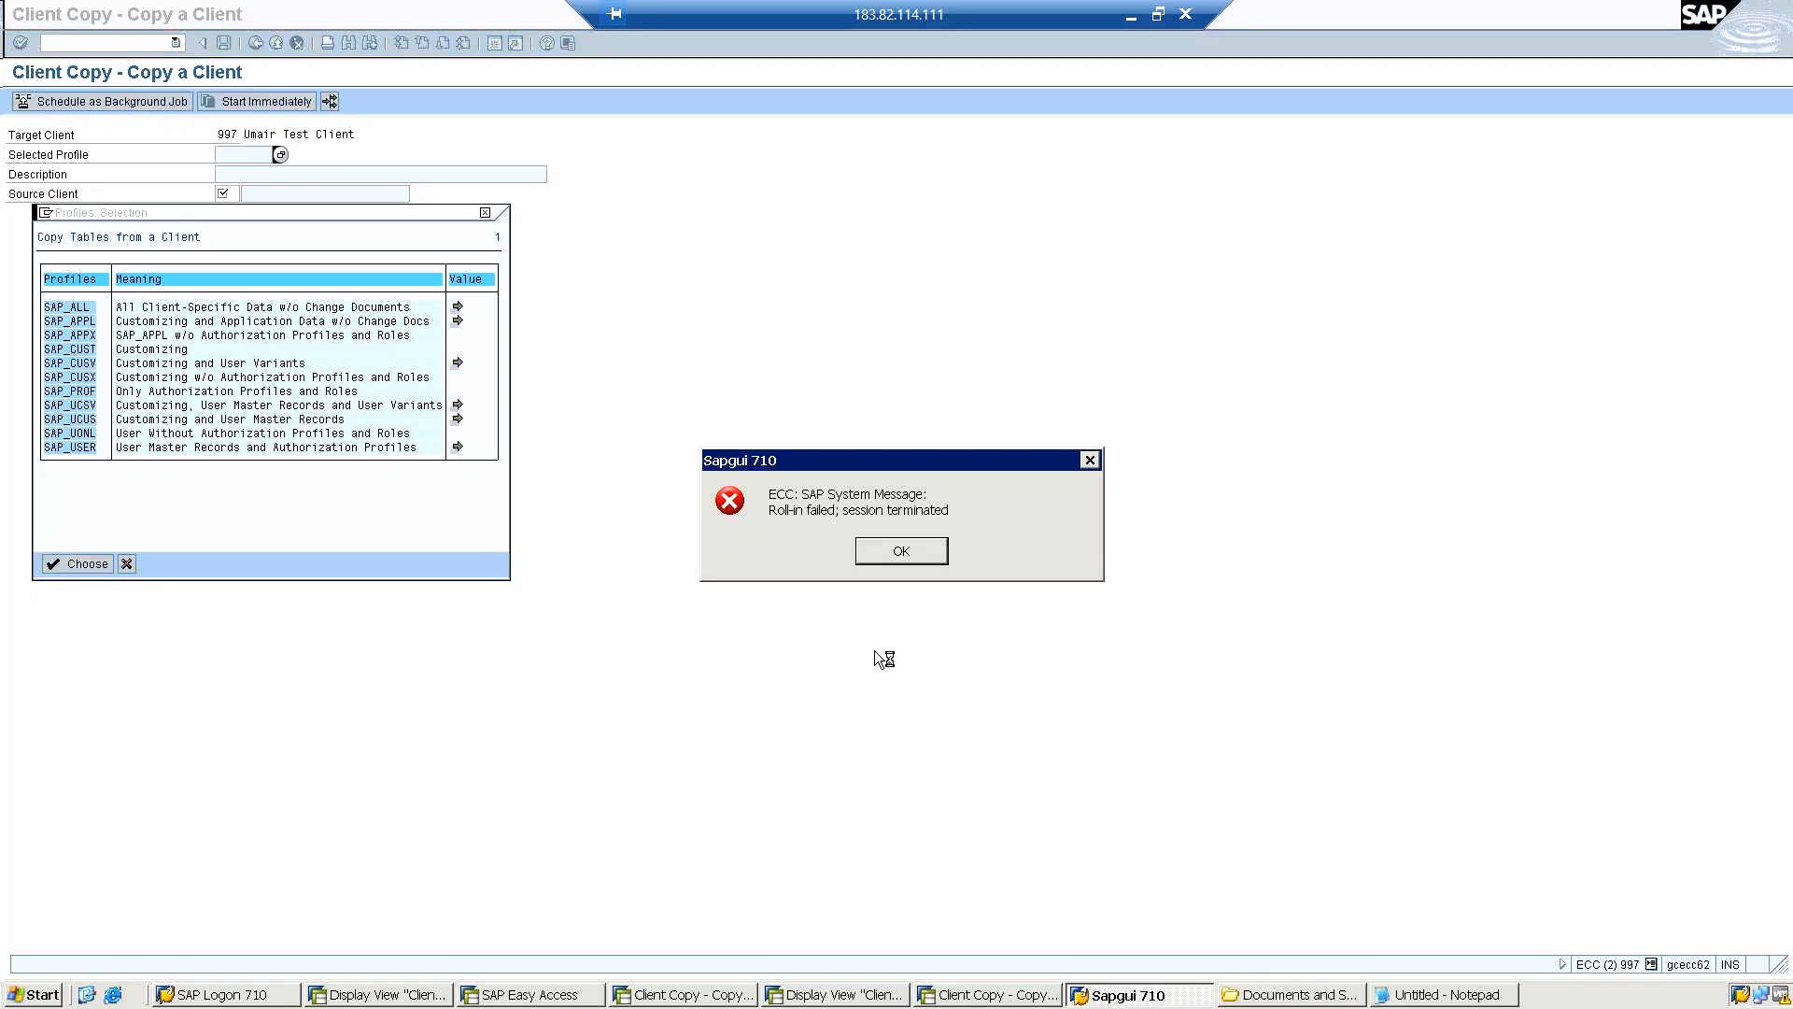
pyautogui.click(902, 552)
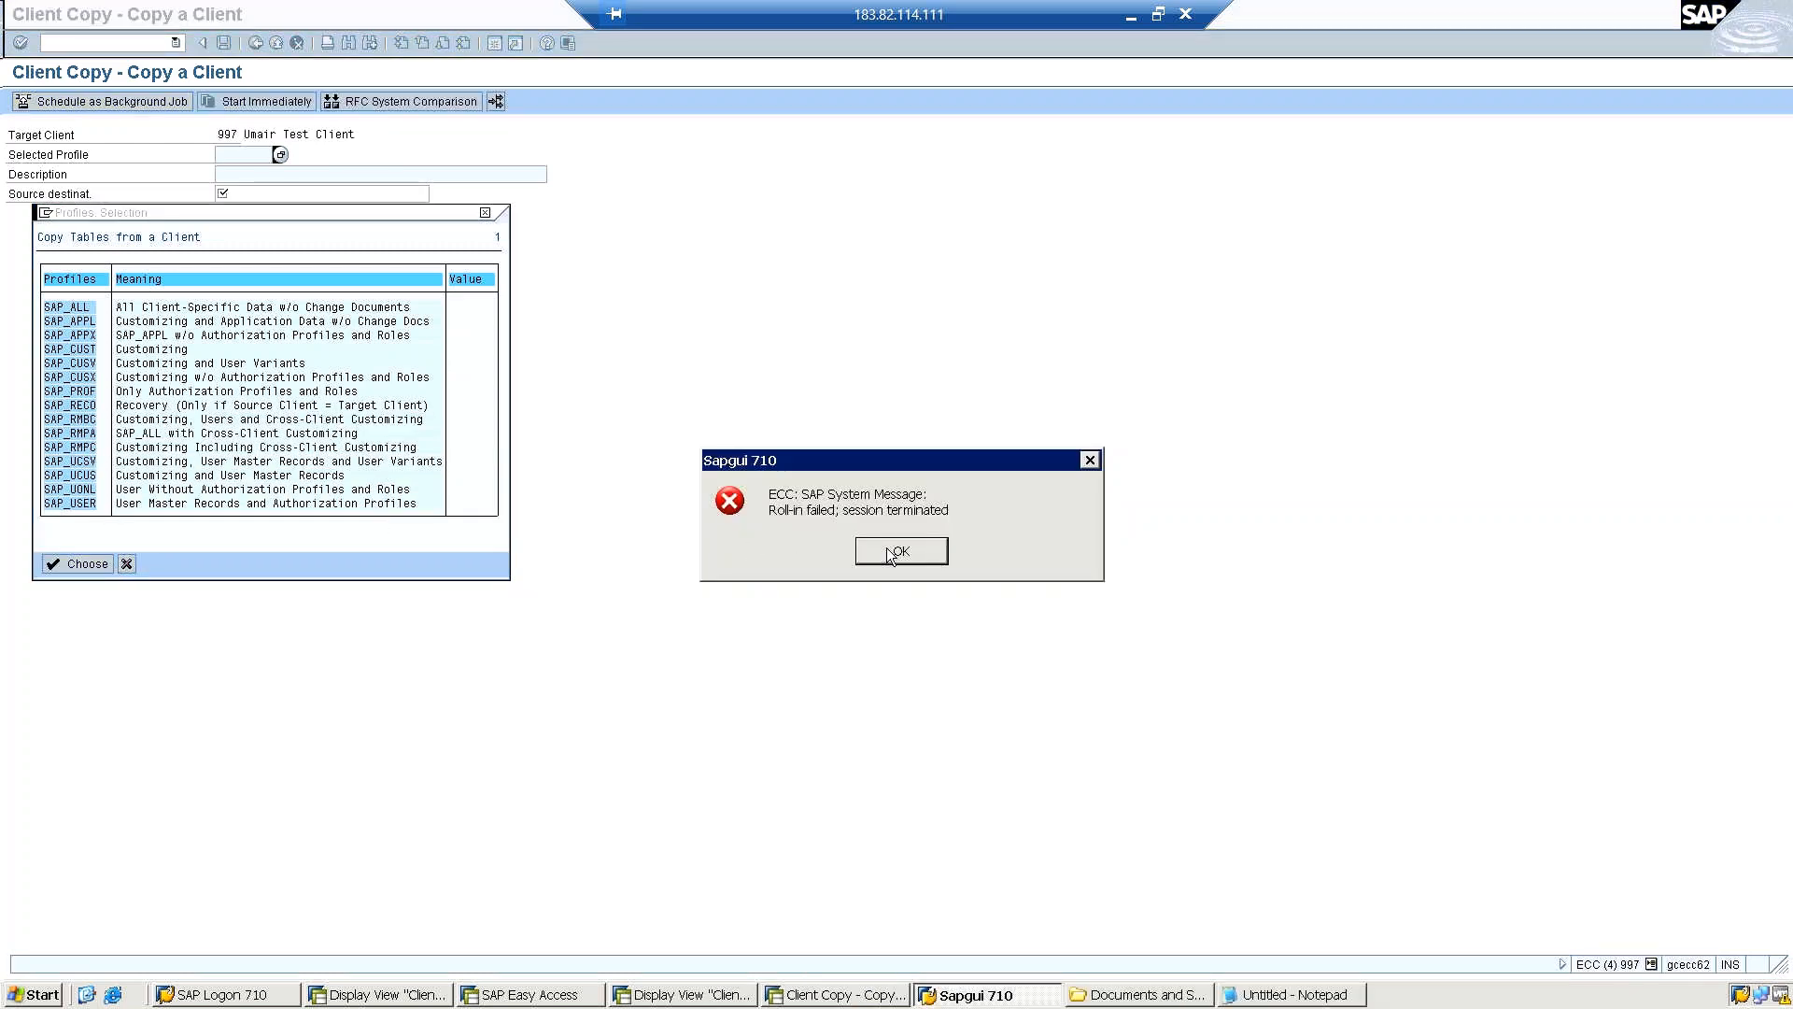
pyautogui.click(889, 551)
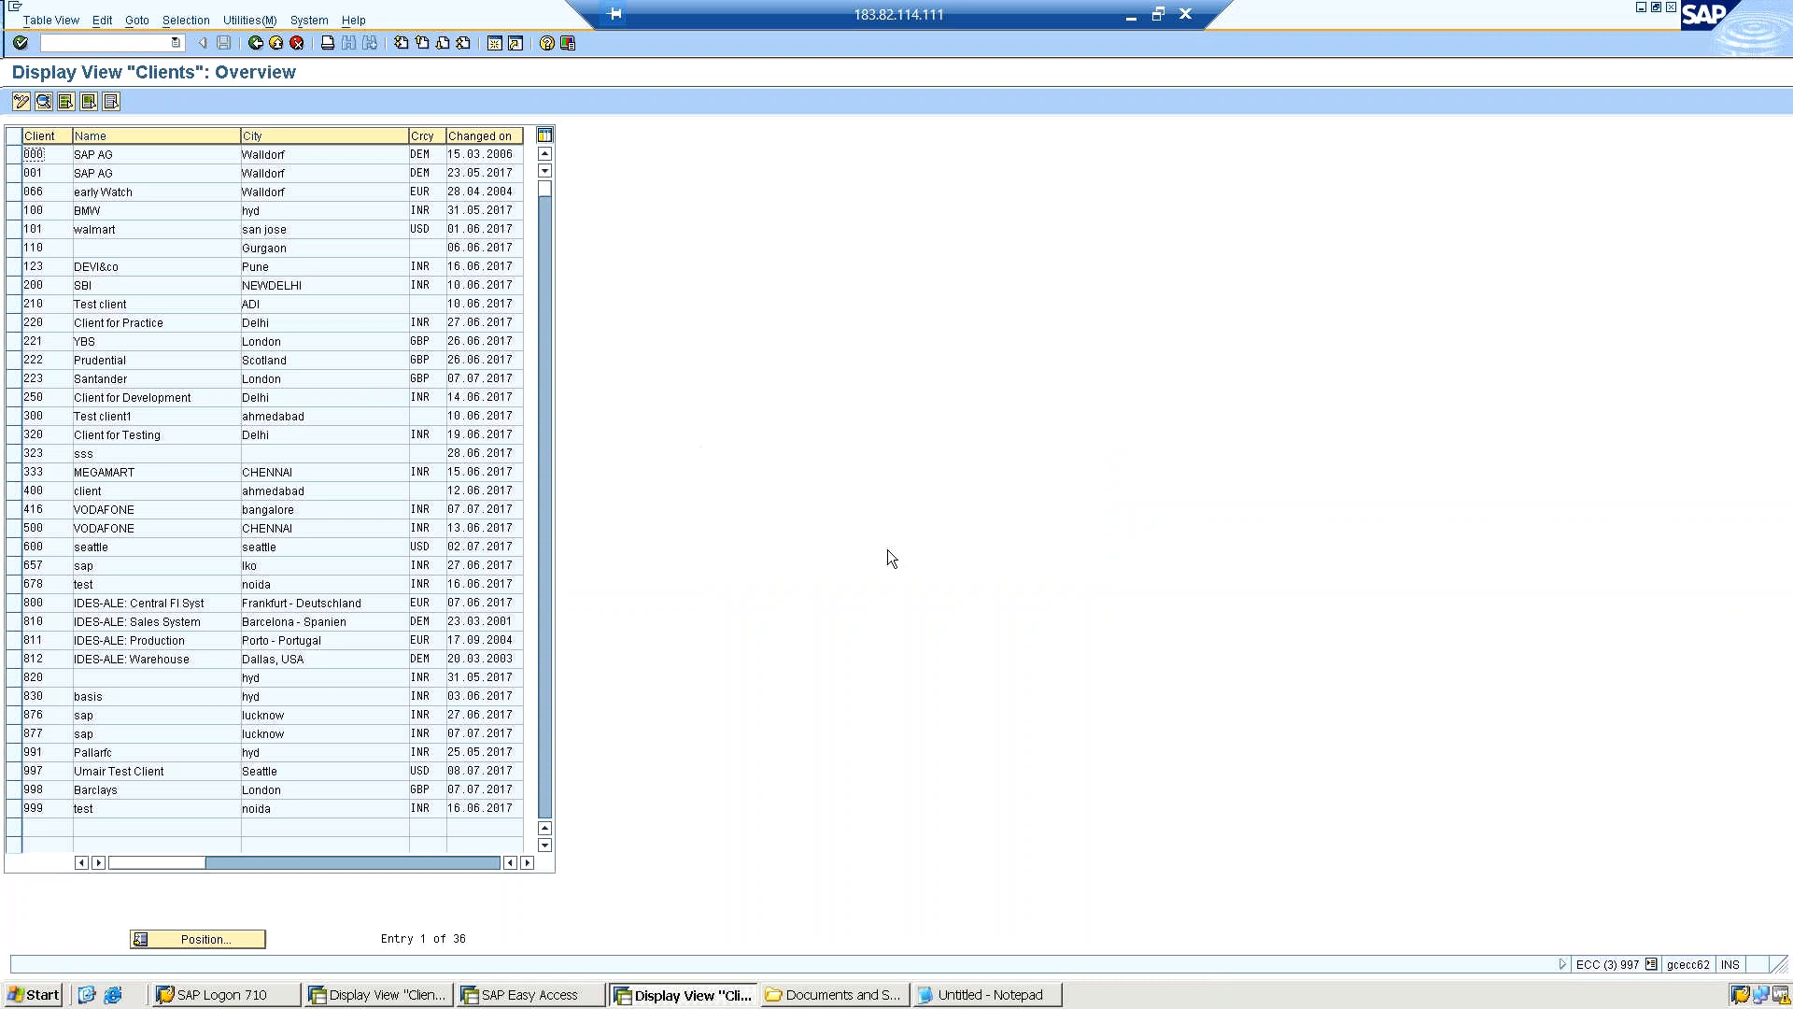
# Try to run transaction /nsm59 from the clients overview and dismiss the system message.
pyautogui.click(146, 47)
pyautogui.write('/nsm59')
pyautogui.press('Return')
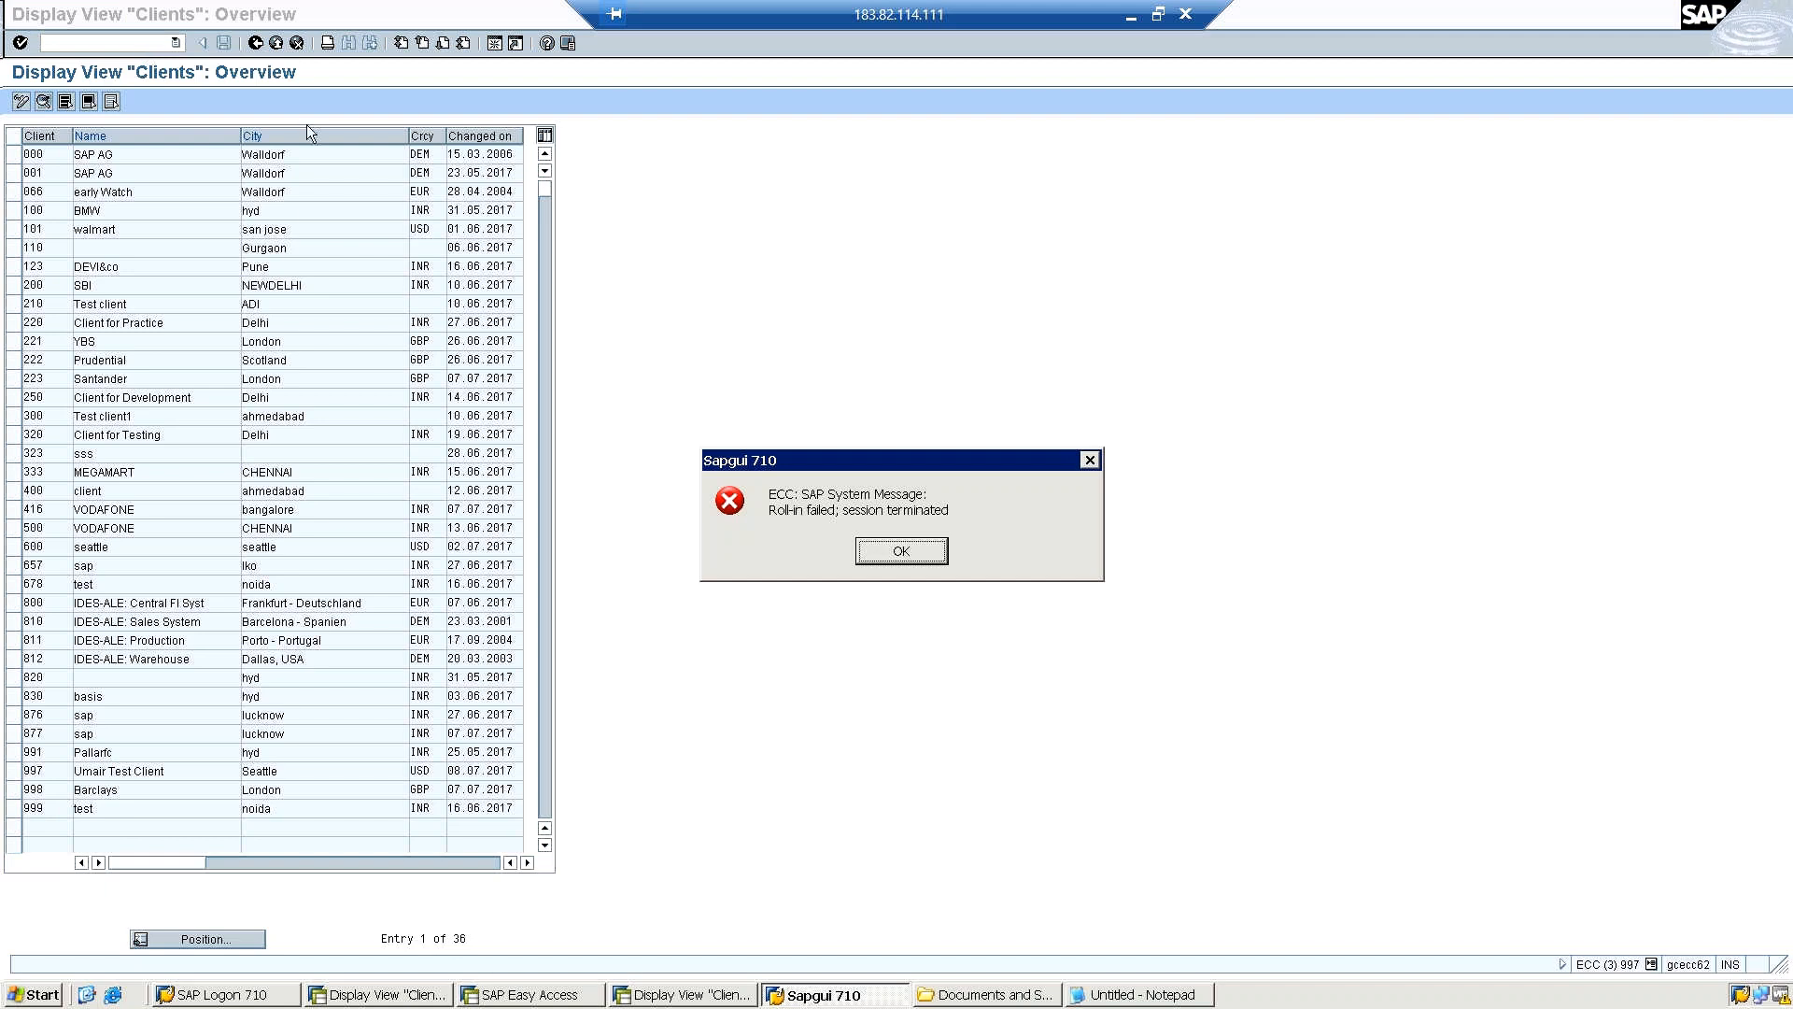
pyautogui.click(900, 545)
# Examine the users and sessions logged on to the server in Windows Task Manager, close it and return to the SAP GUI message.
pyautogui.rightClick(1263, 1003)
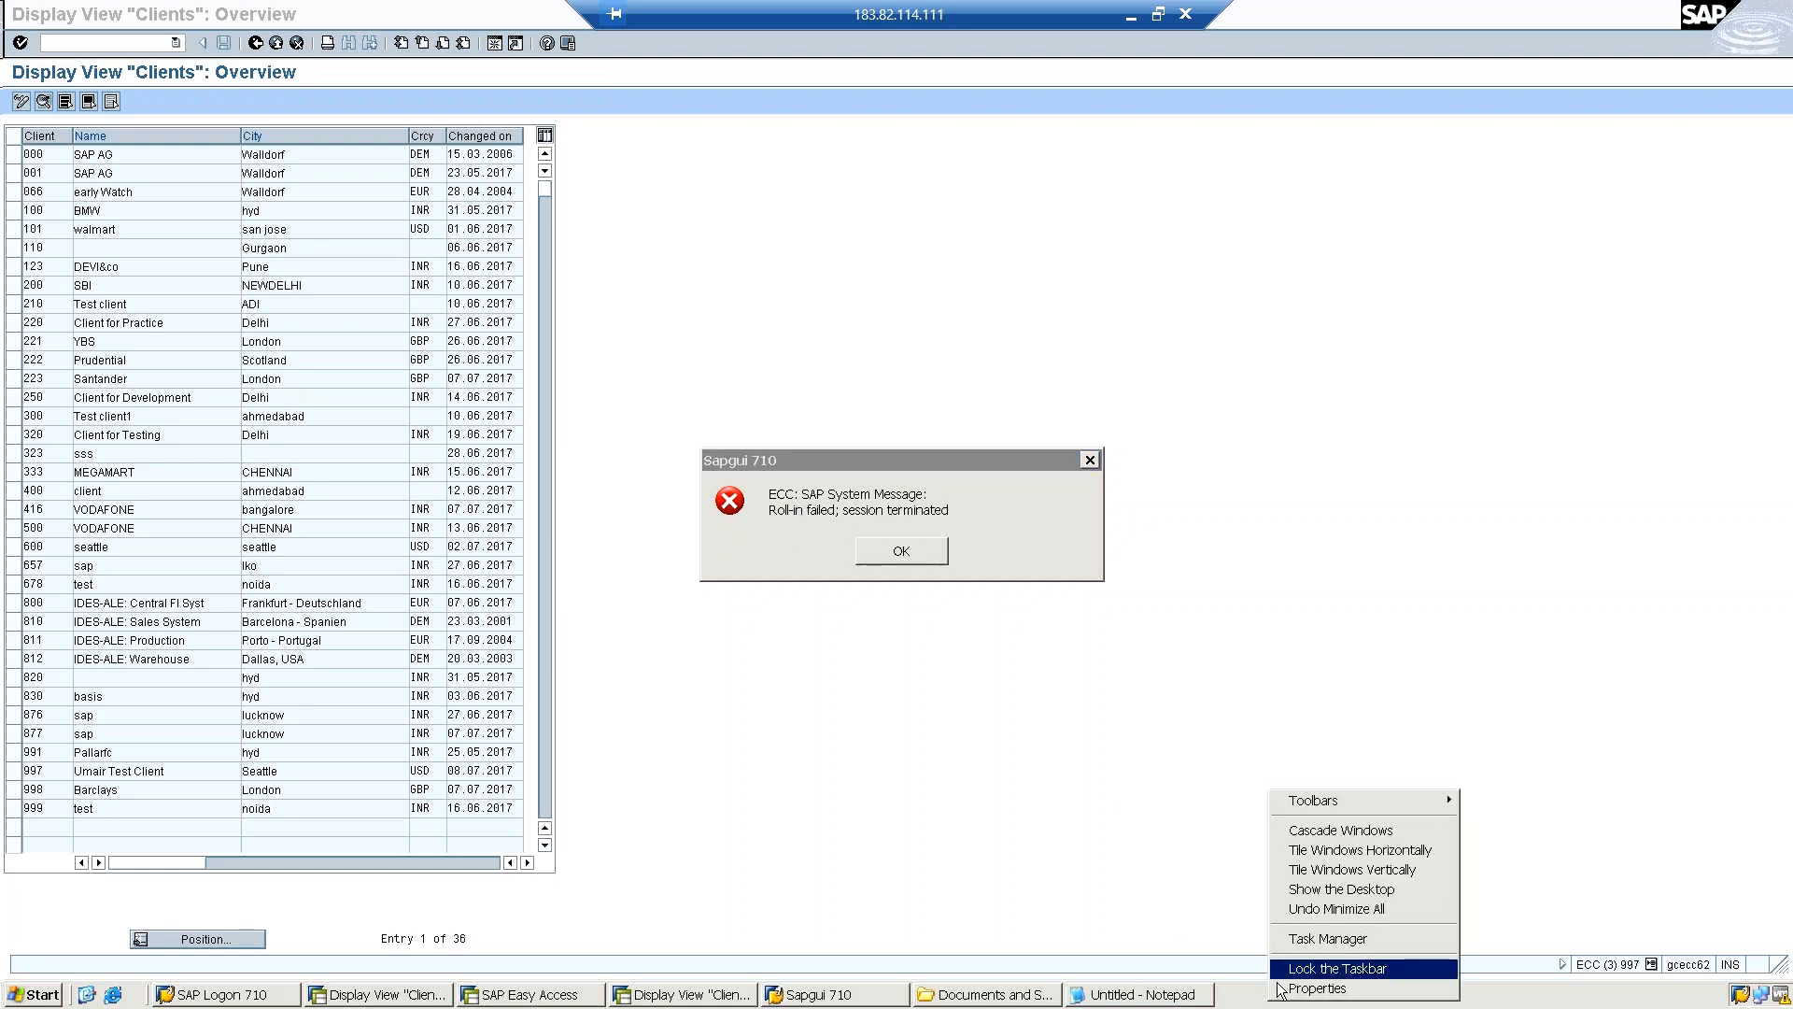
pyautogui.click(1289, 938)
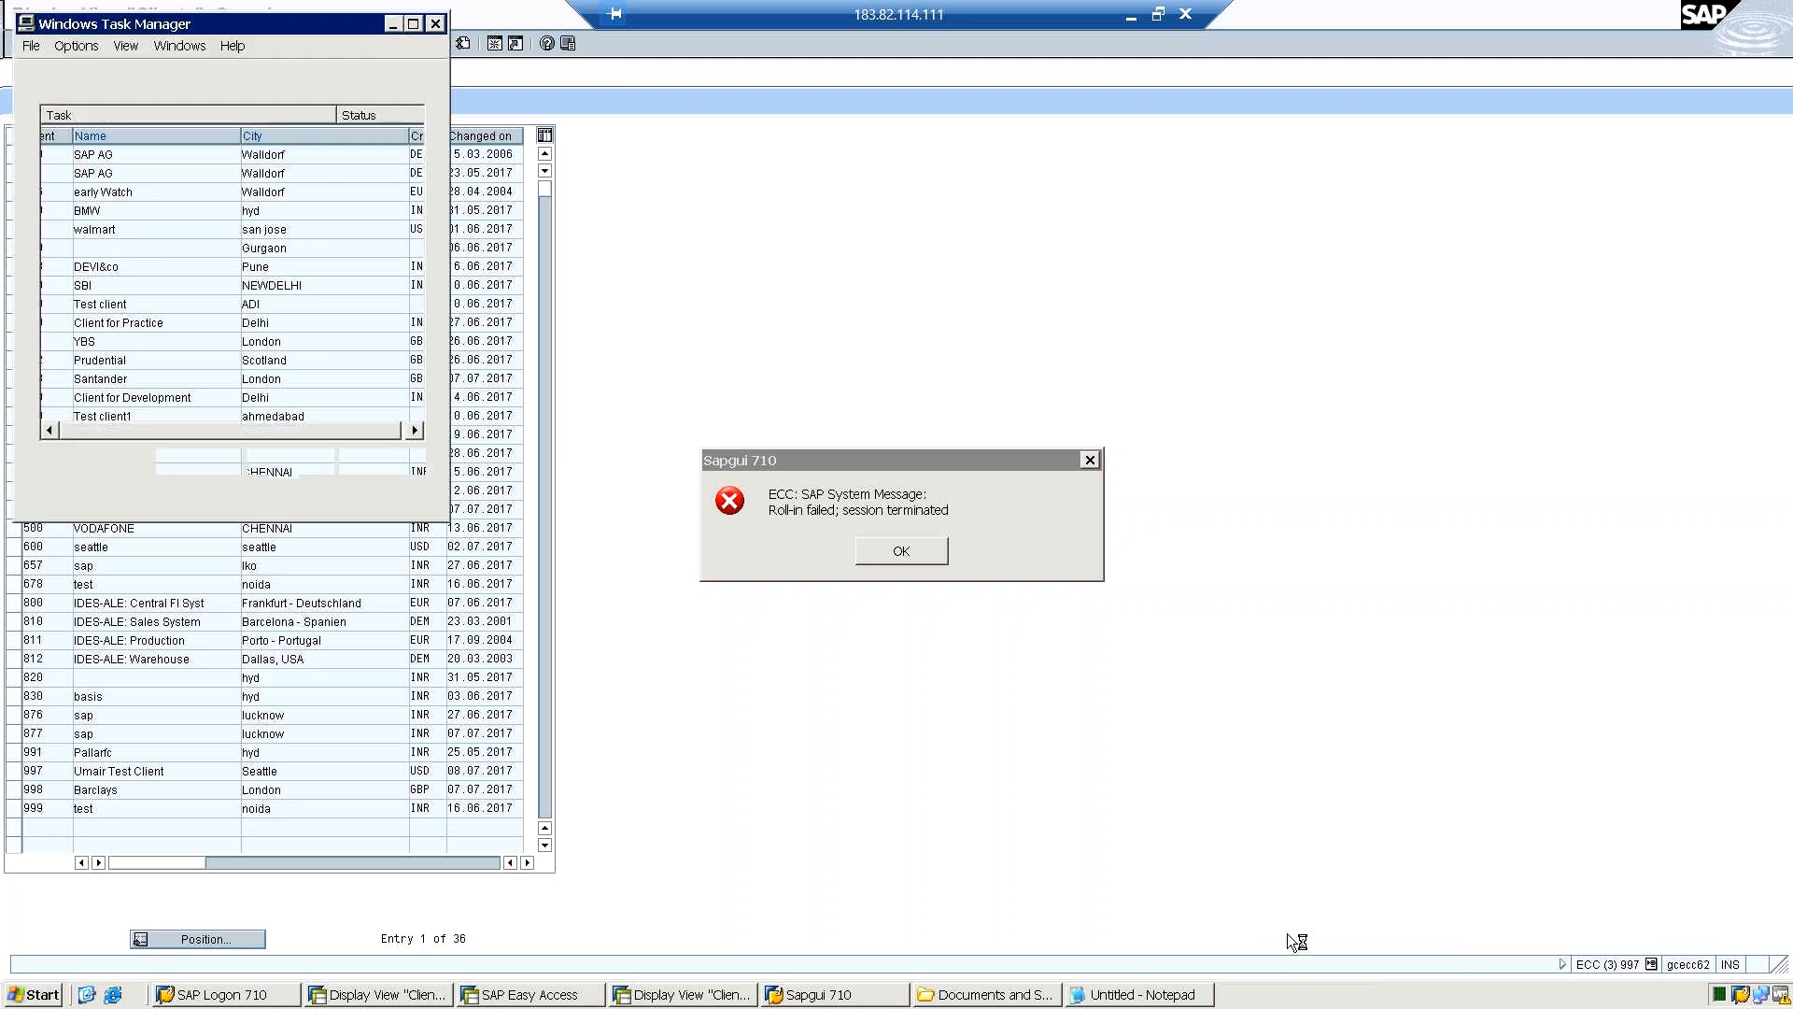
pyautogui.click(331, 76)
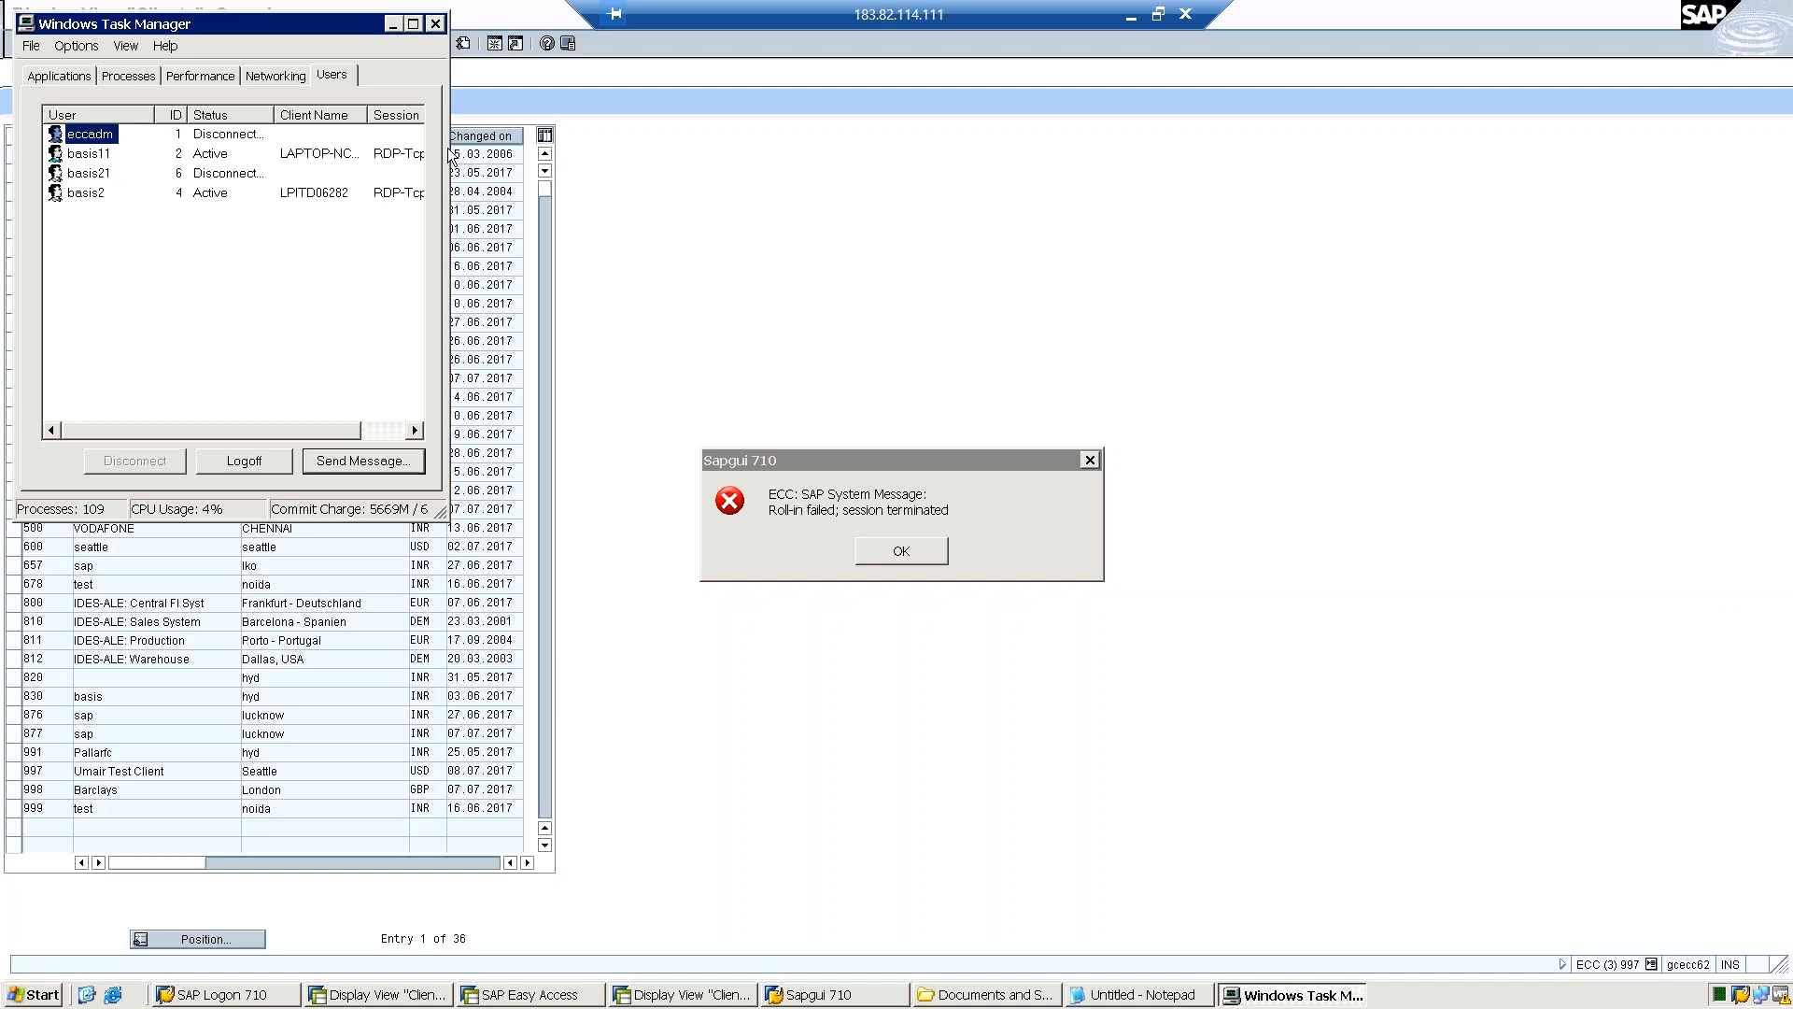
pyautogui.click(611, 143)
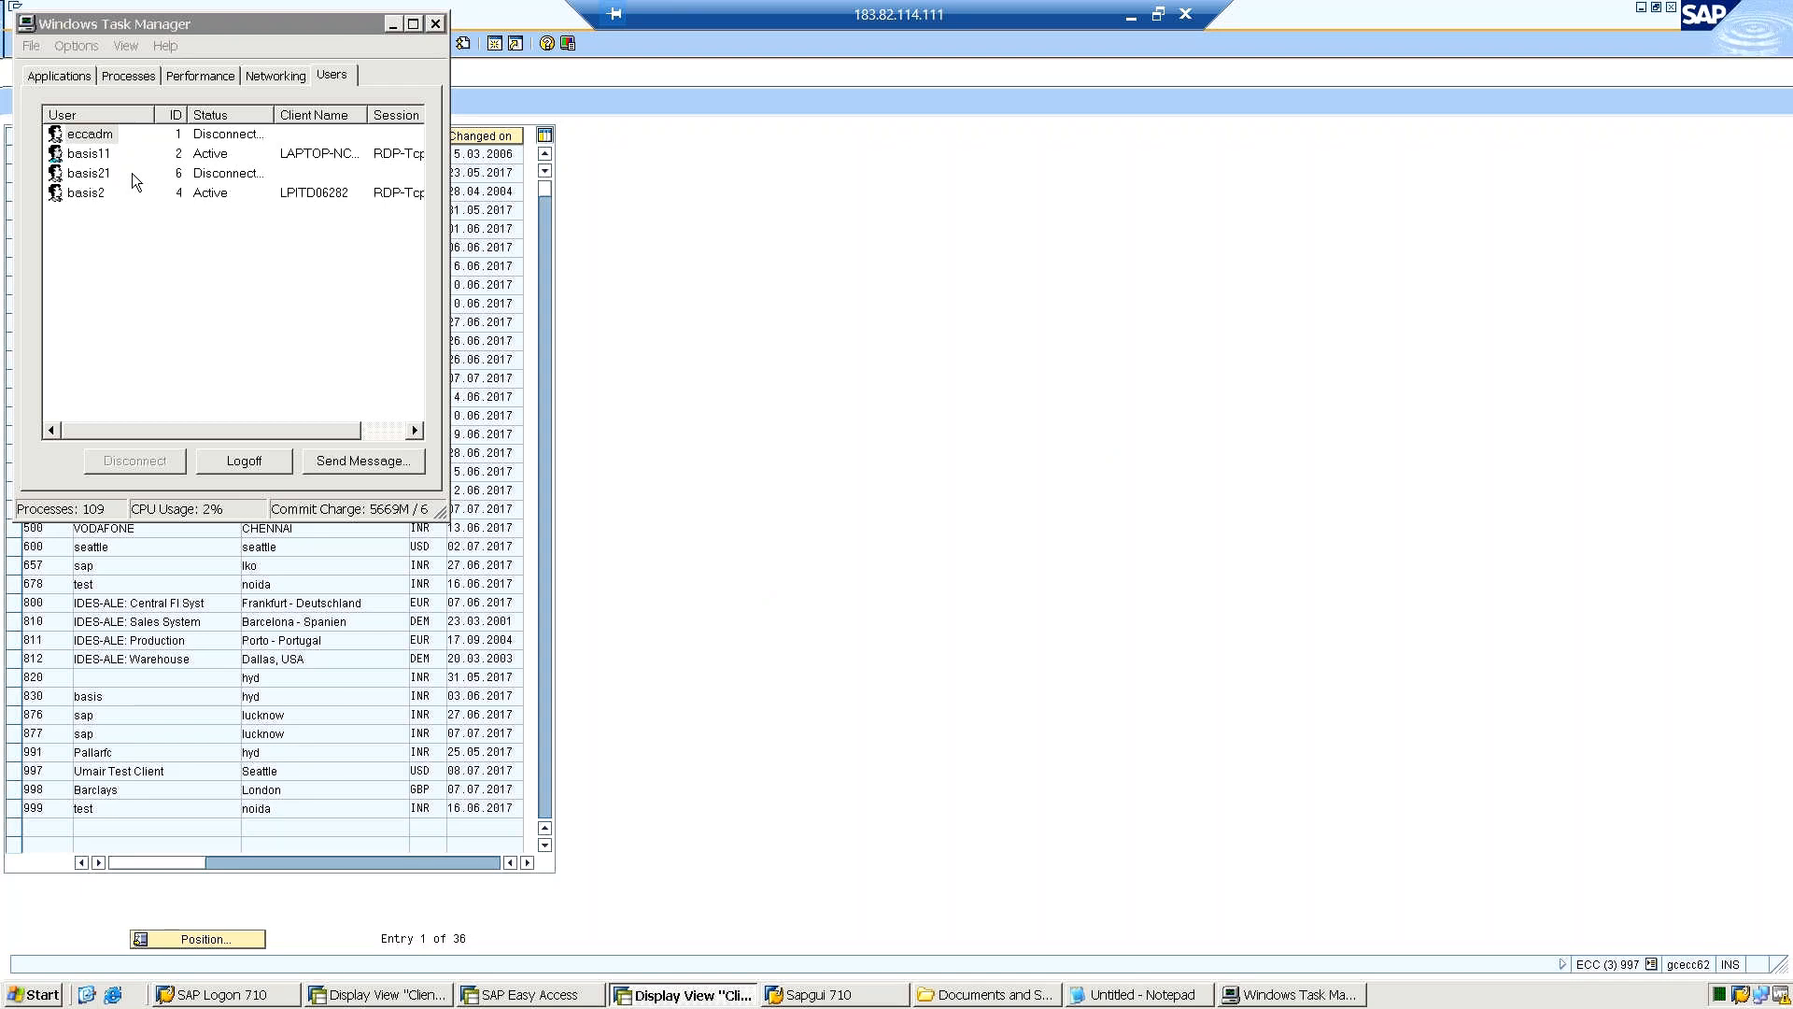
pyautogui.click(435, 27)
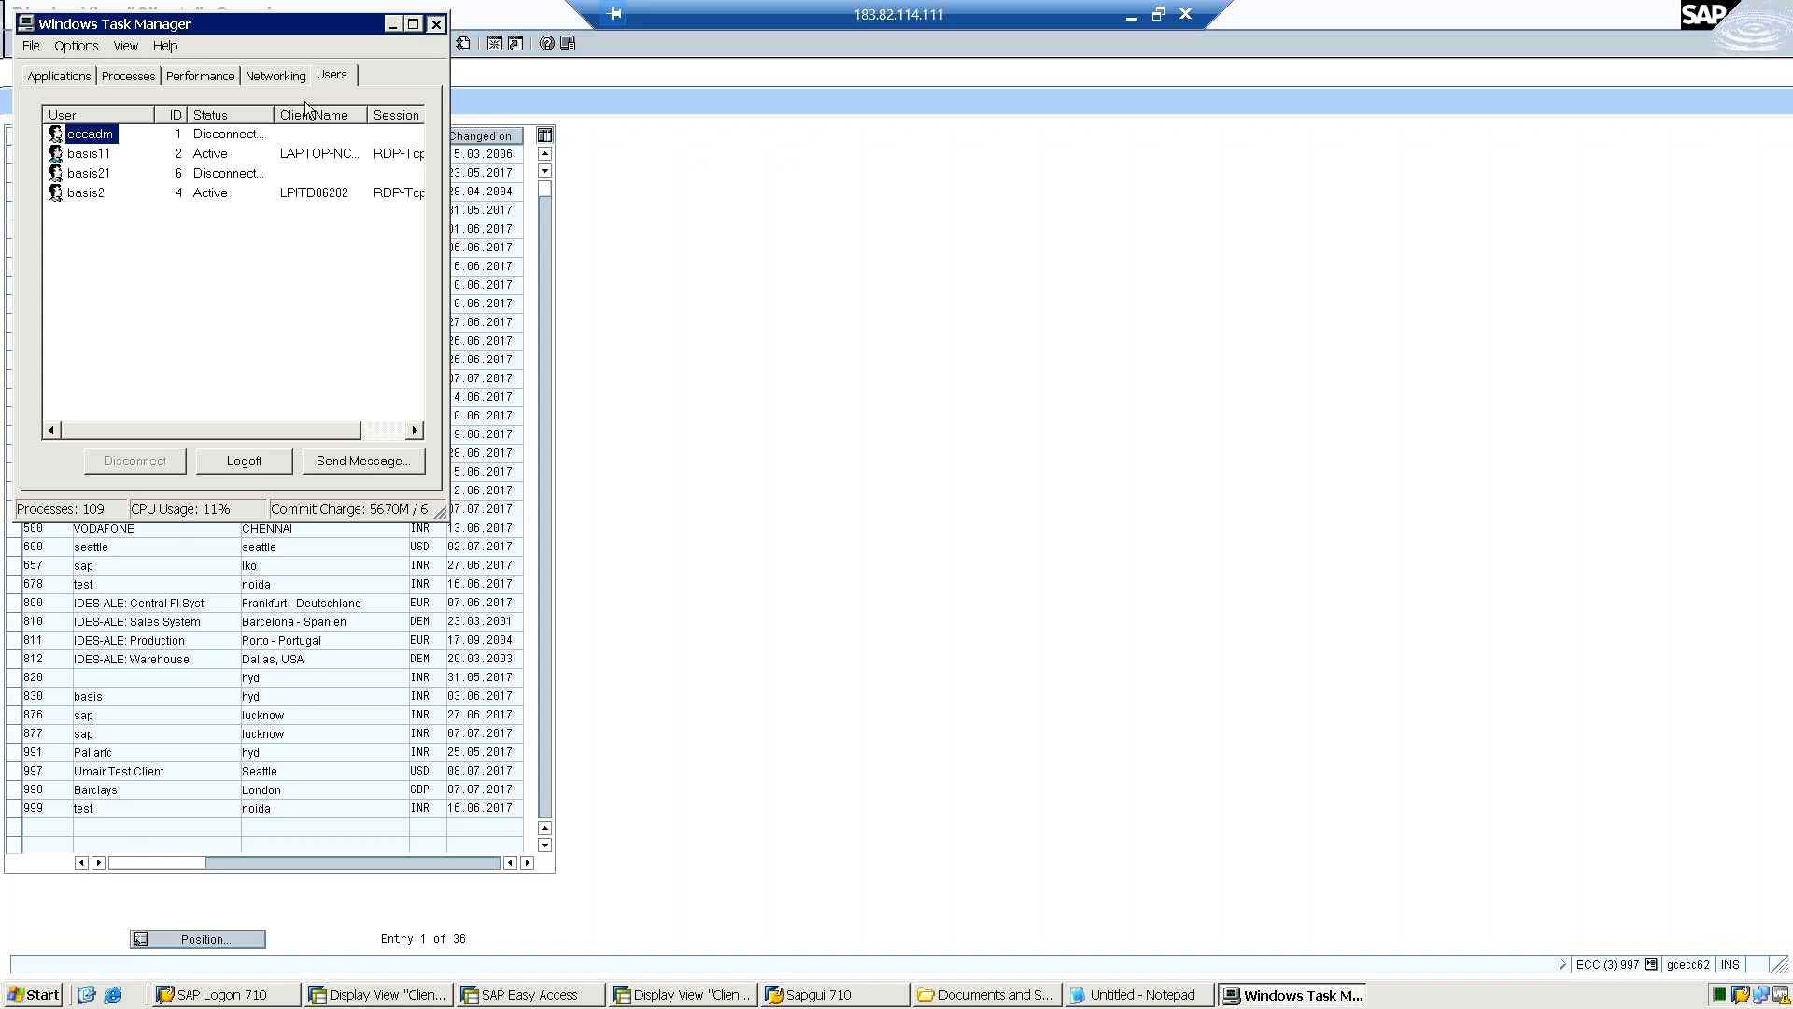
pyautogui.click(128, 149)
pyautogui.click(98, 155)
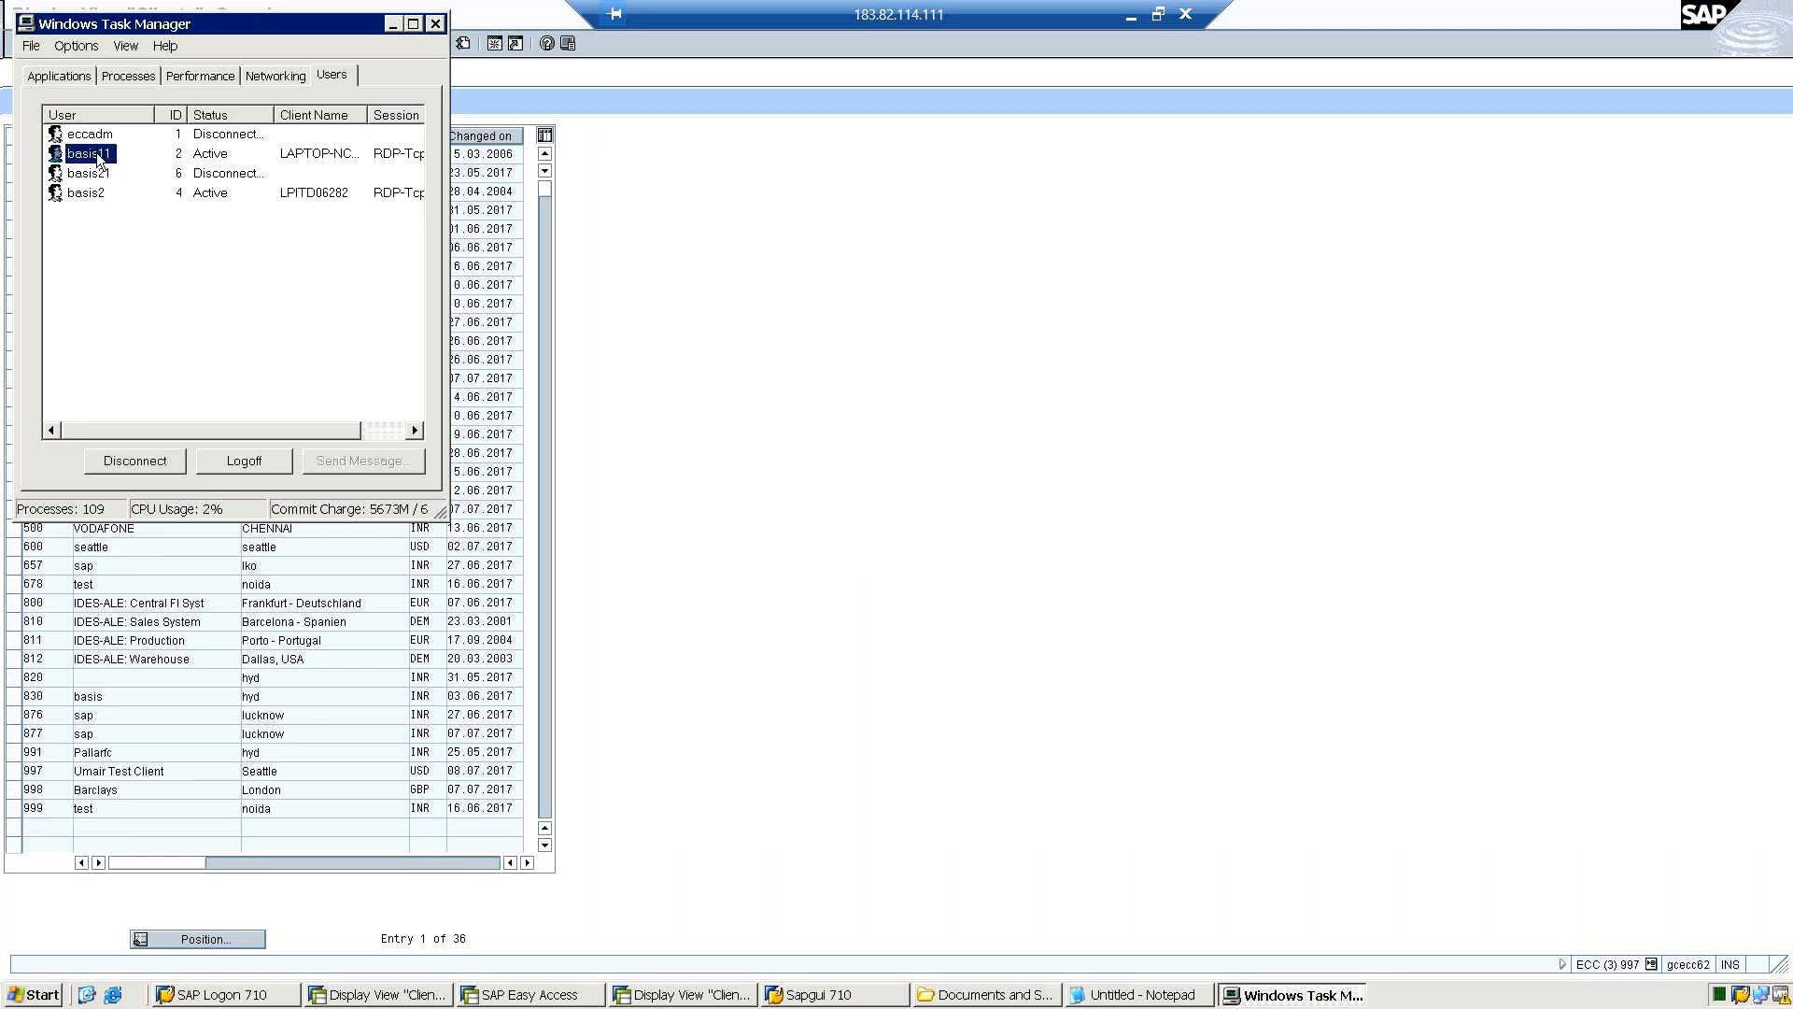
pyautogui.click(226, 203)
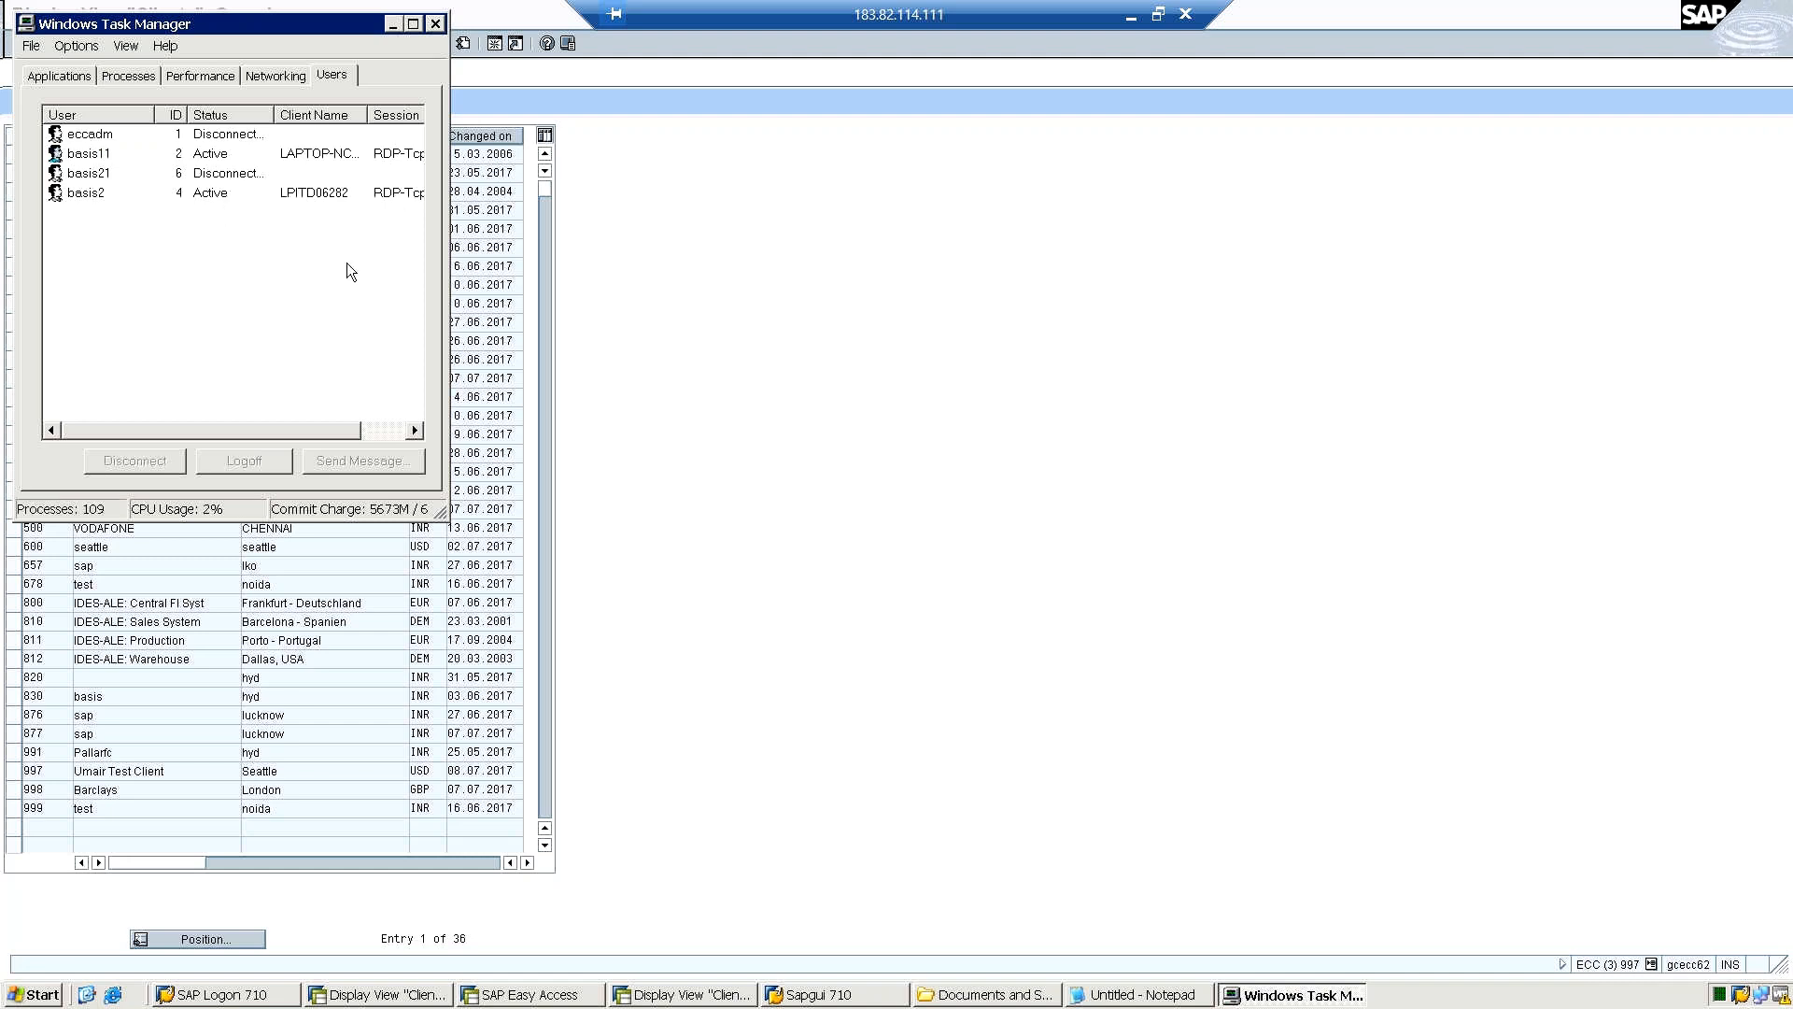
pyautogui.click(388, 429)
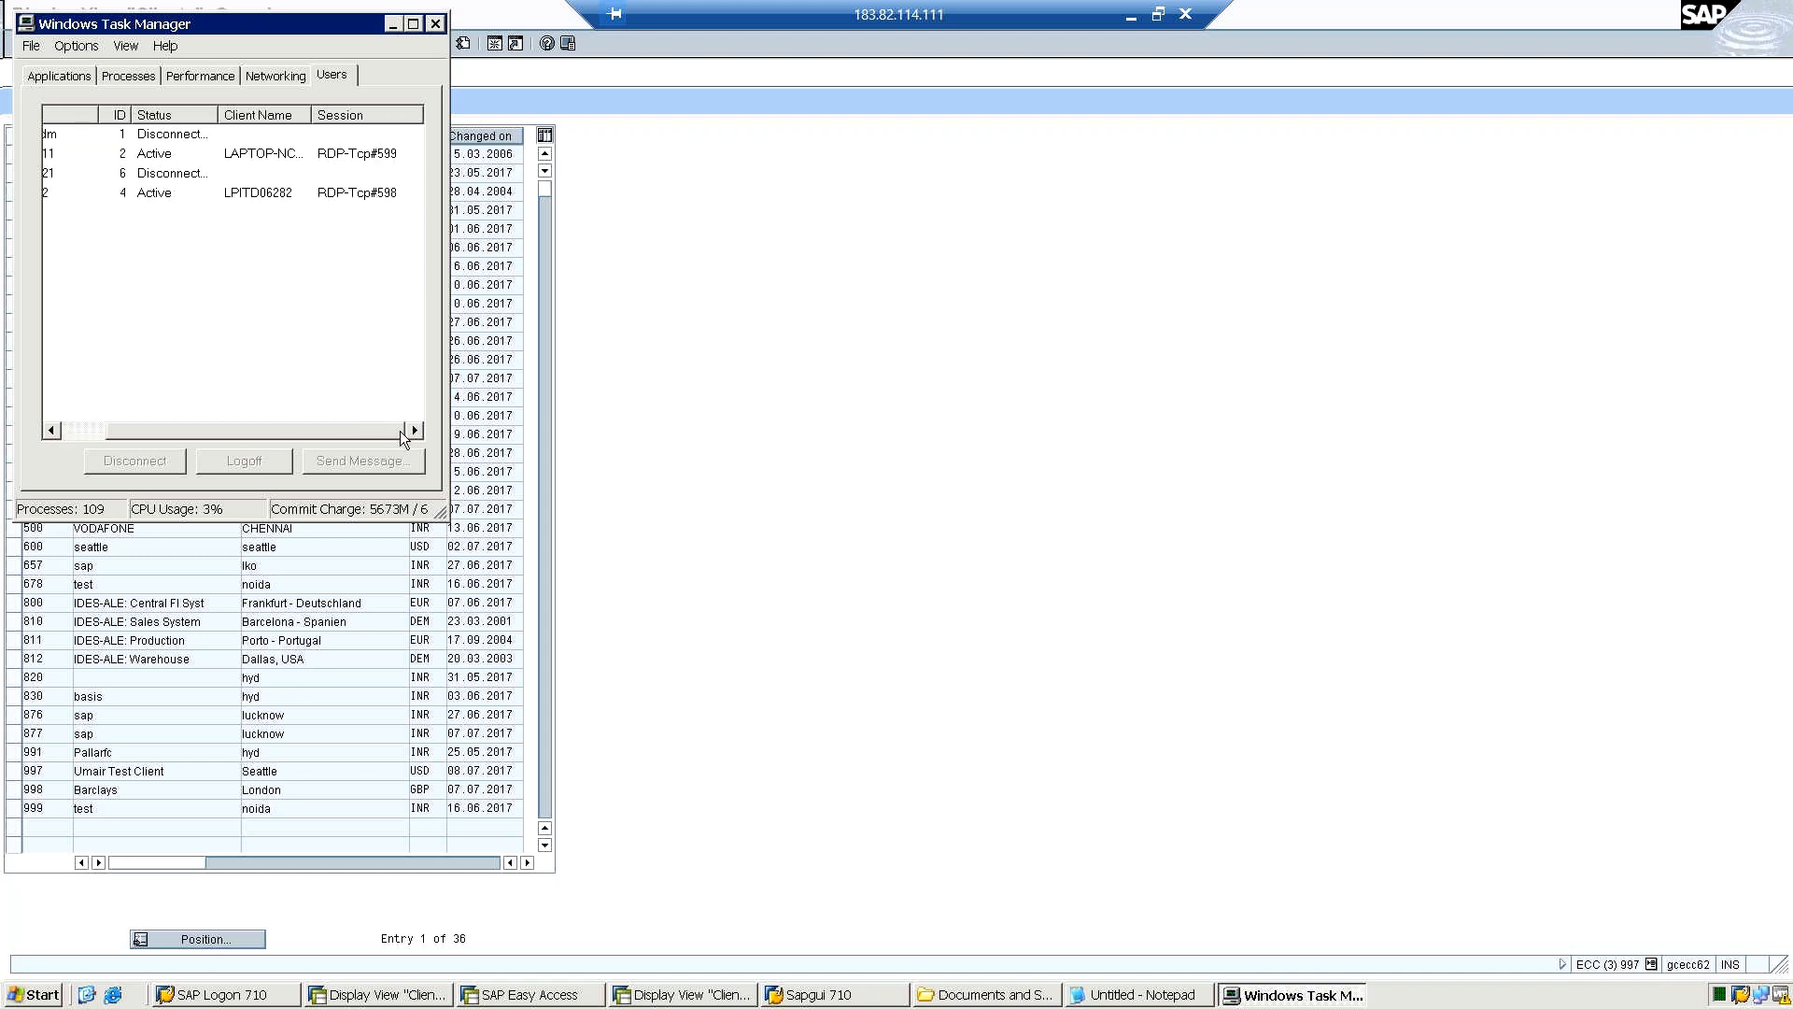
pyautogui.click(435, 23)
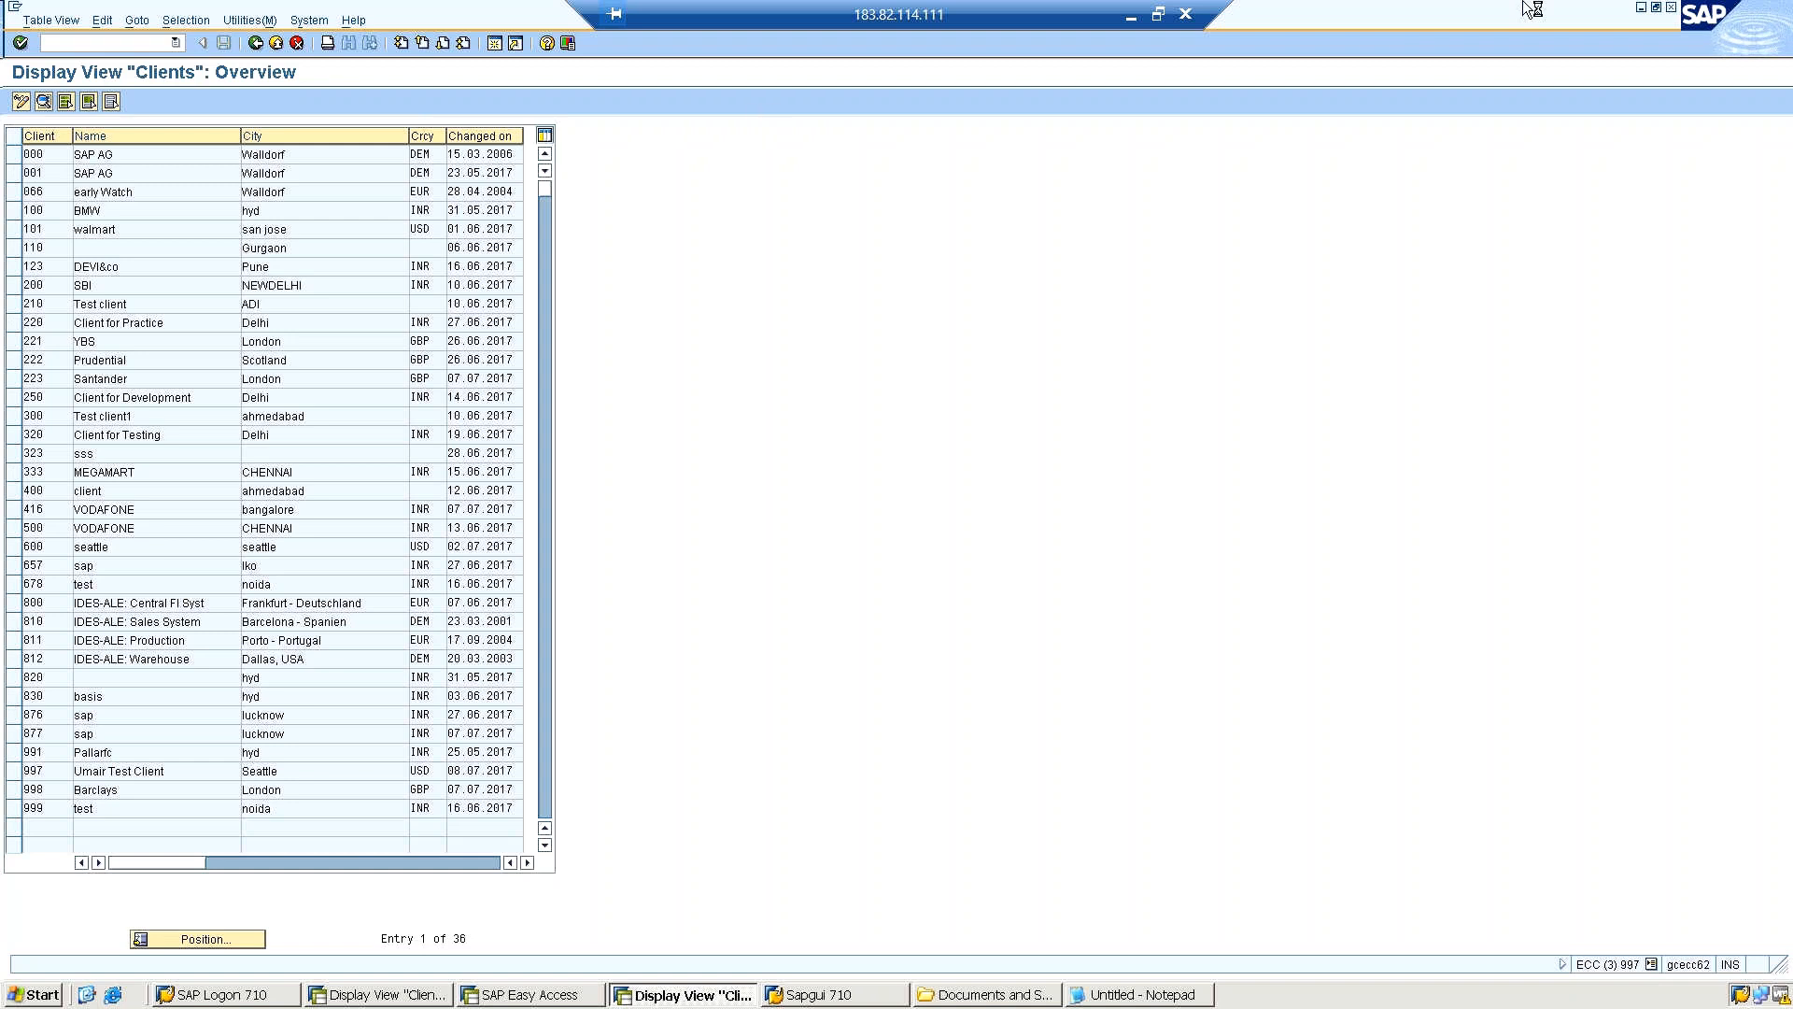
pyautogui.click(839, 998)
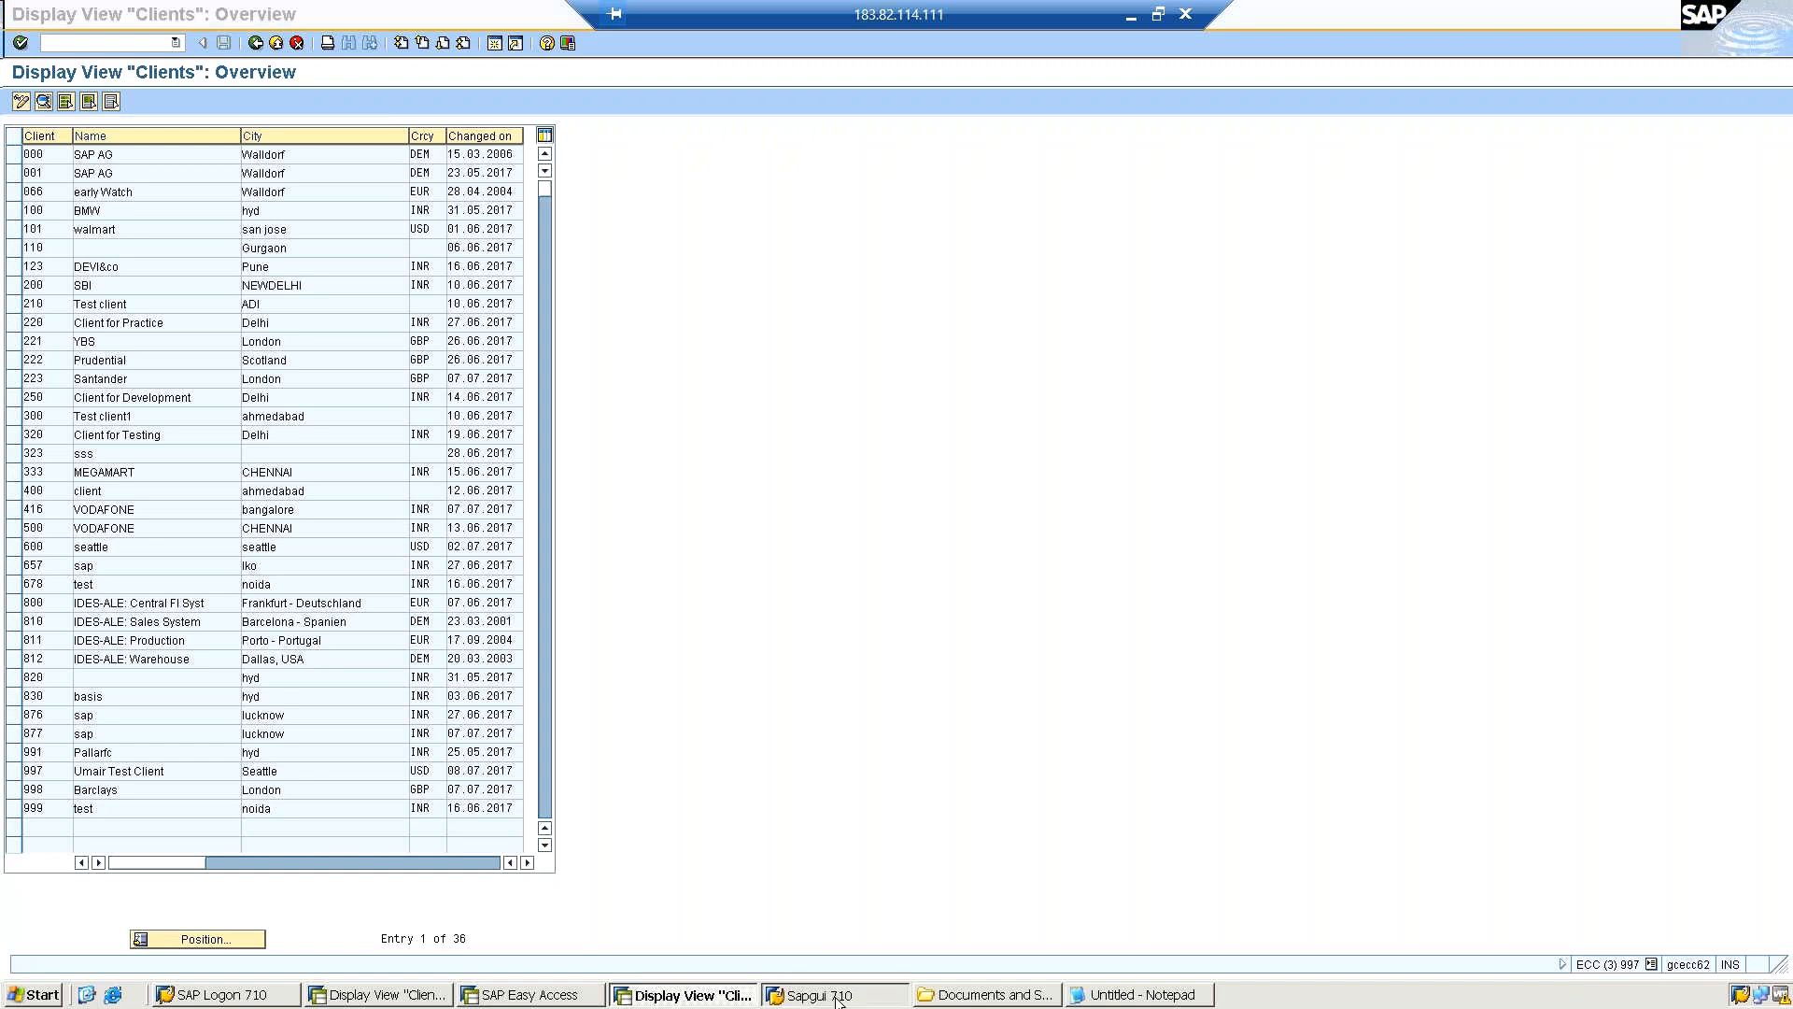
# Dismiss the system messages of the terminated client 997 sessions and return to the SAP Logon system list.
pyautogui.click(838, 998)
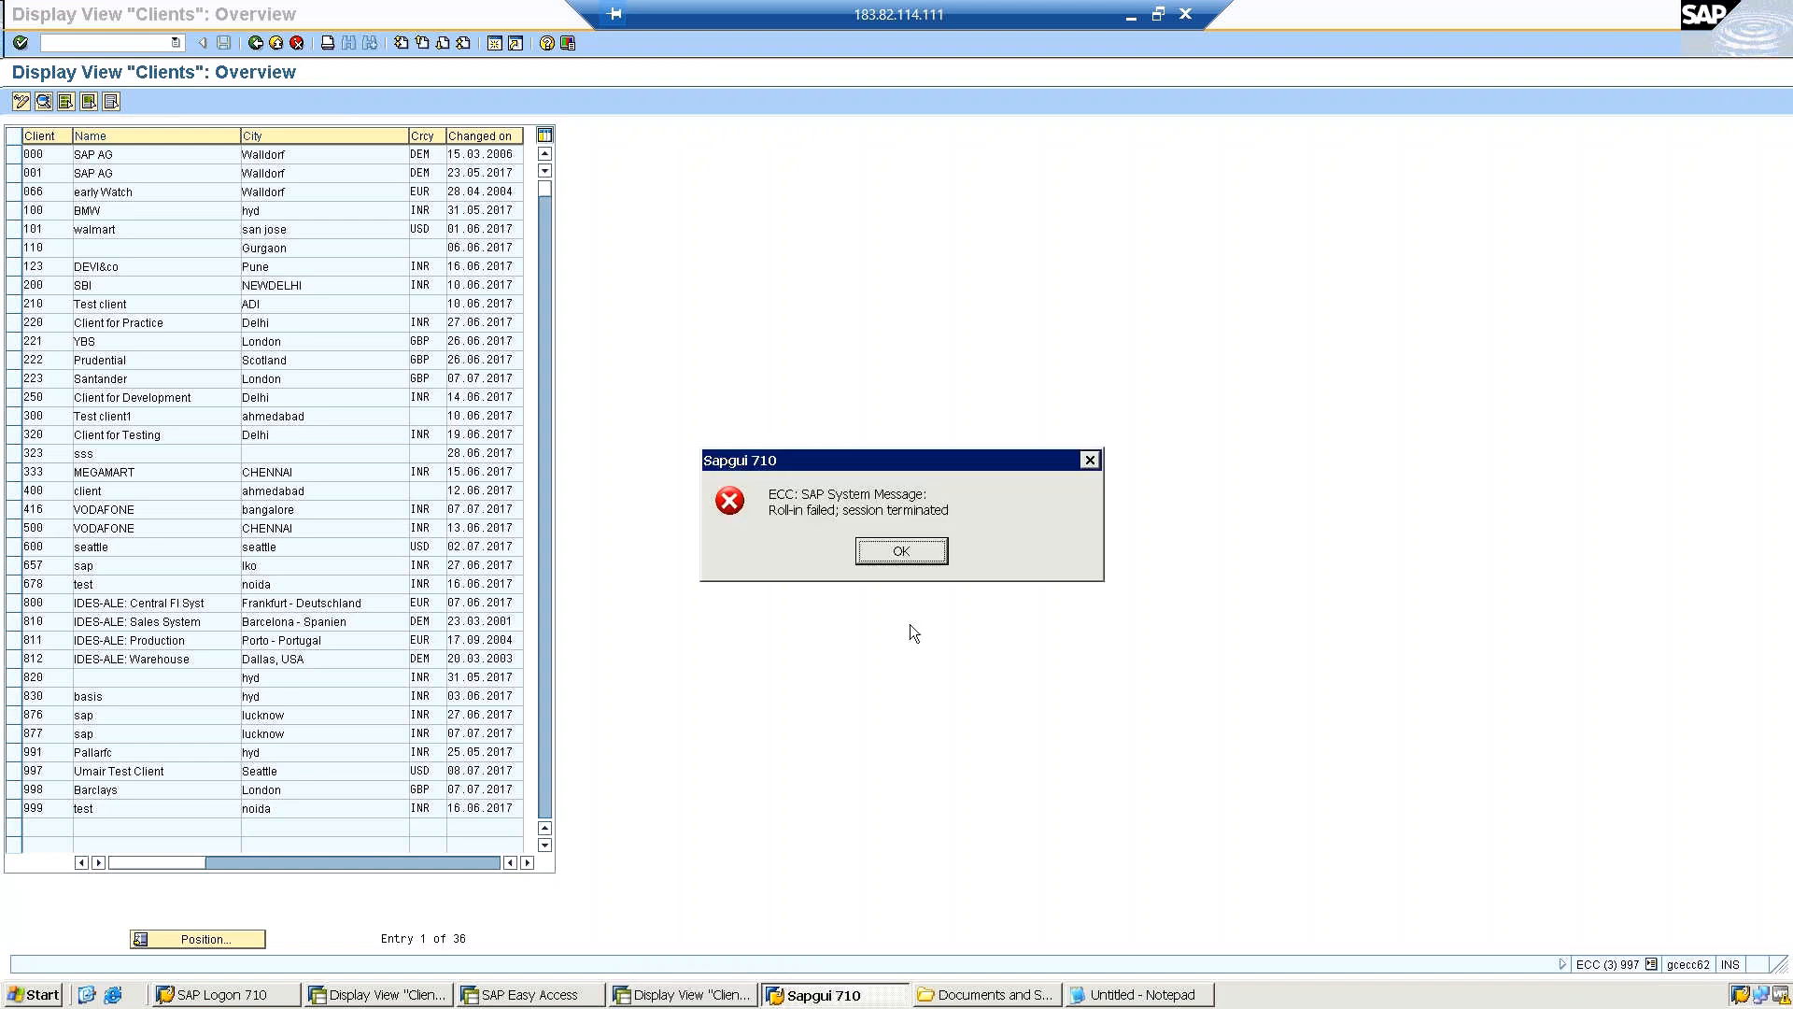
pyautogui.click(899, 551)
pyautogui.click(1671, 7)
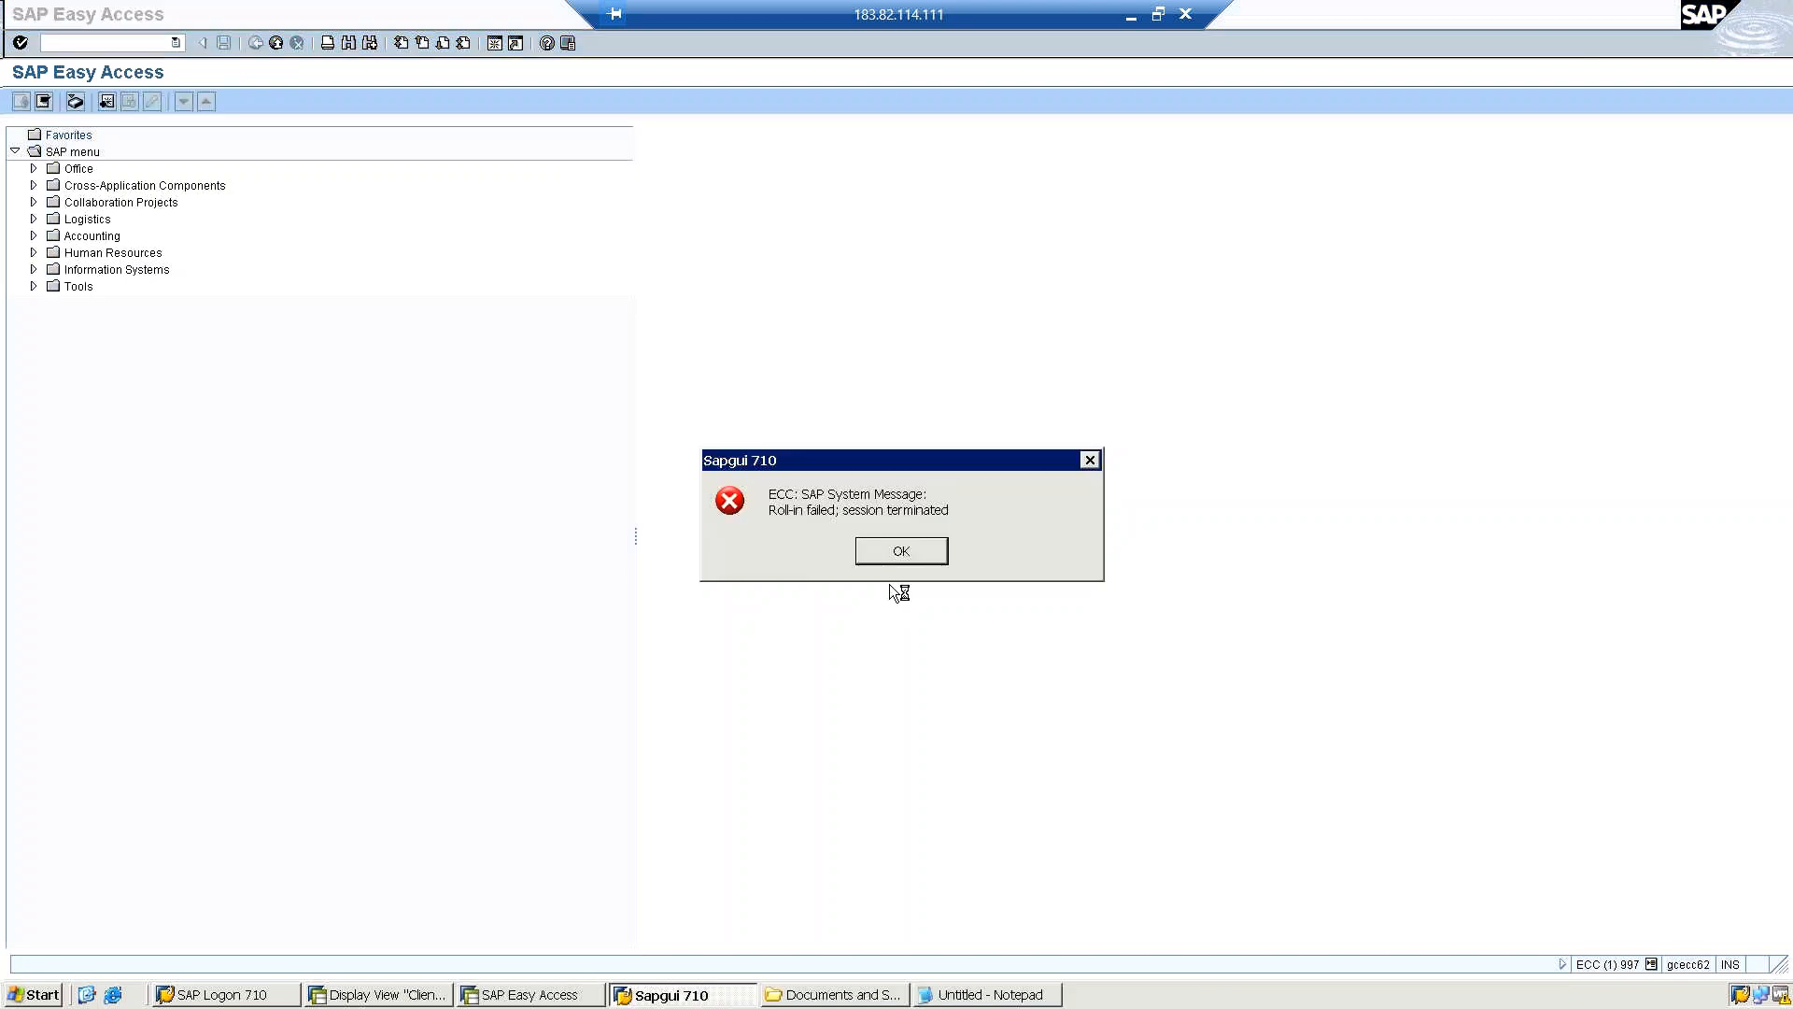
pyautogui.press('super')
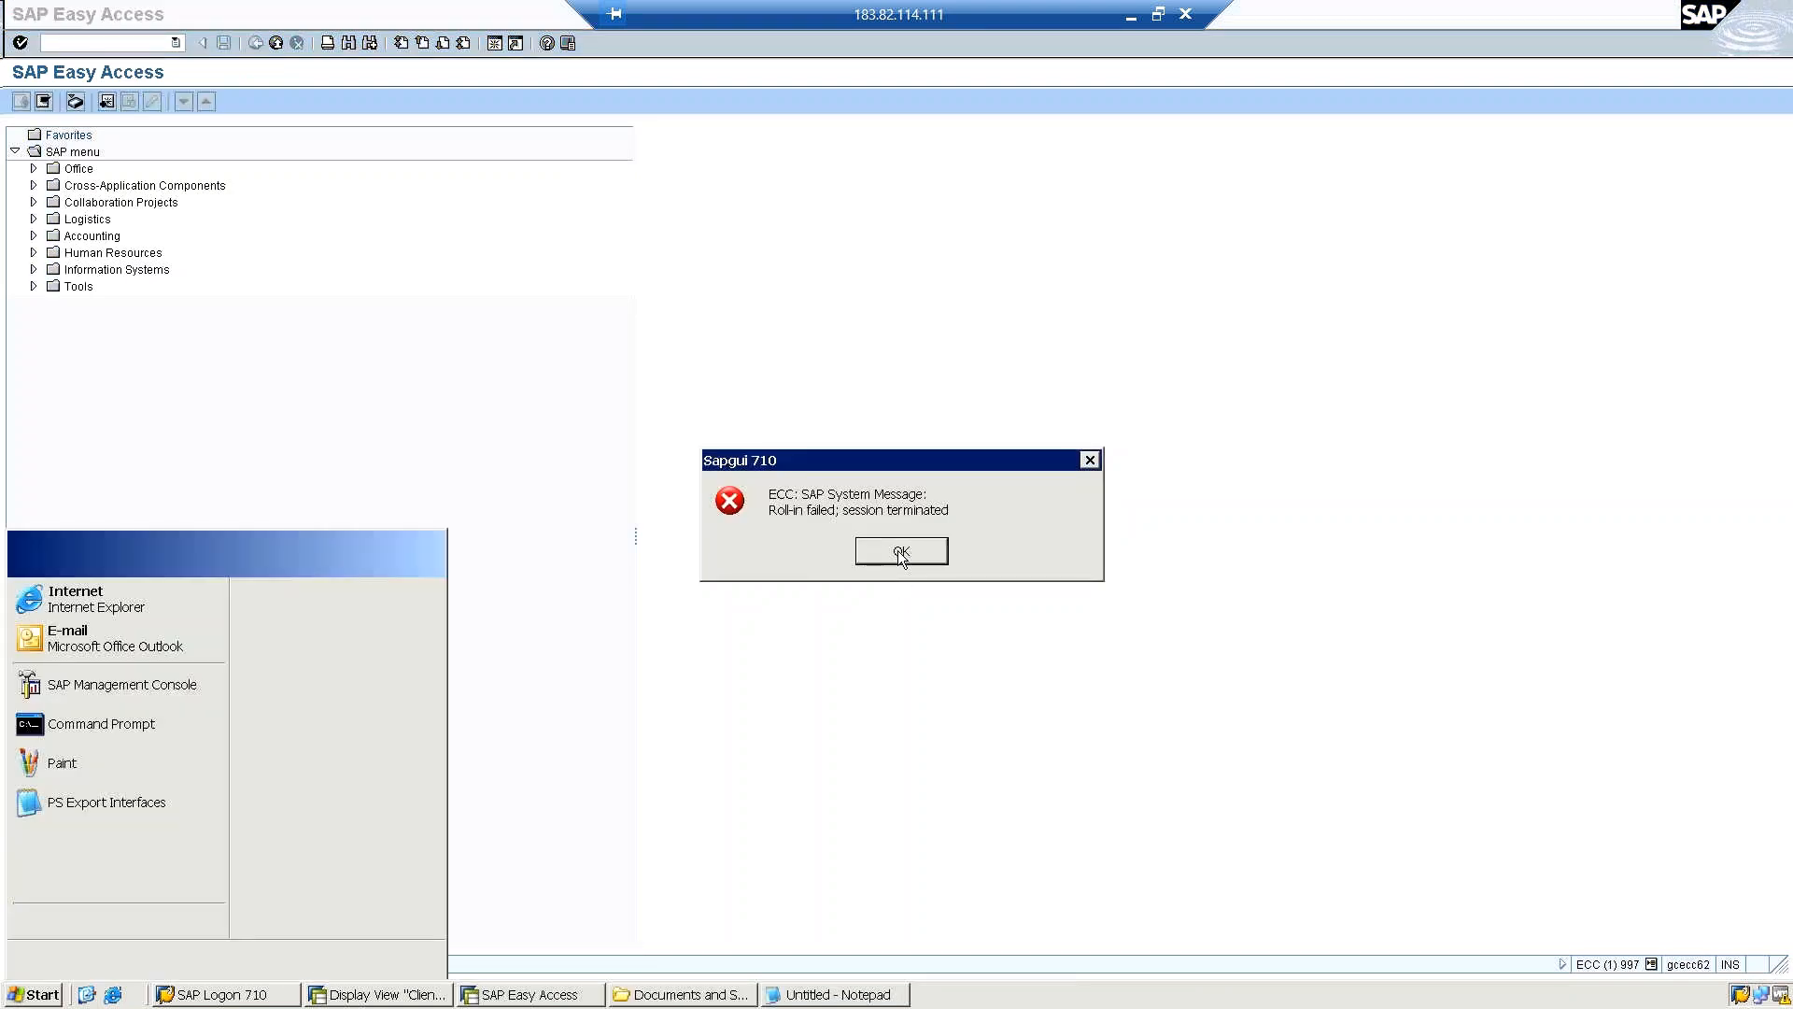
pyautogui.click(902, 553)
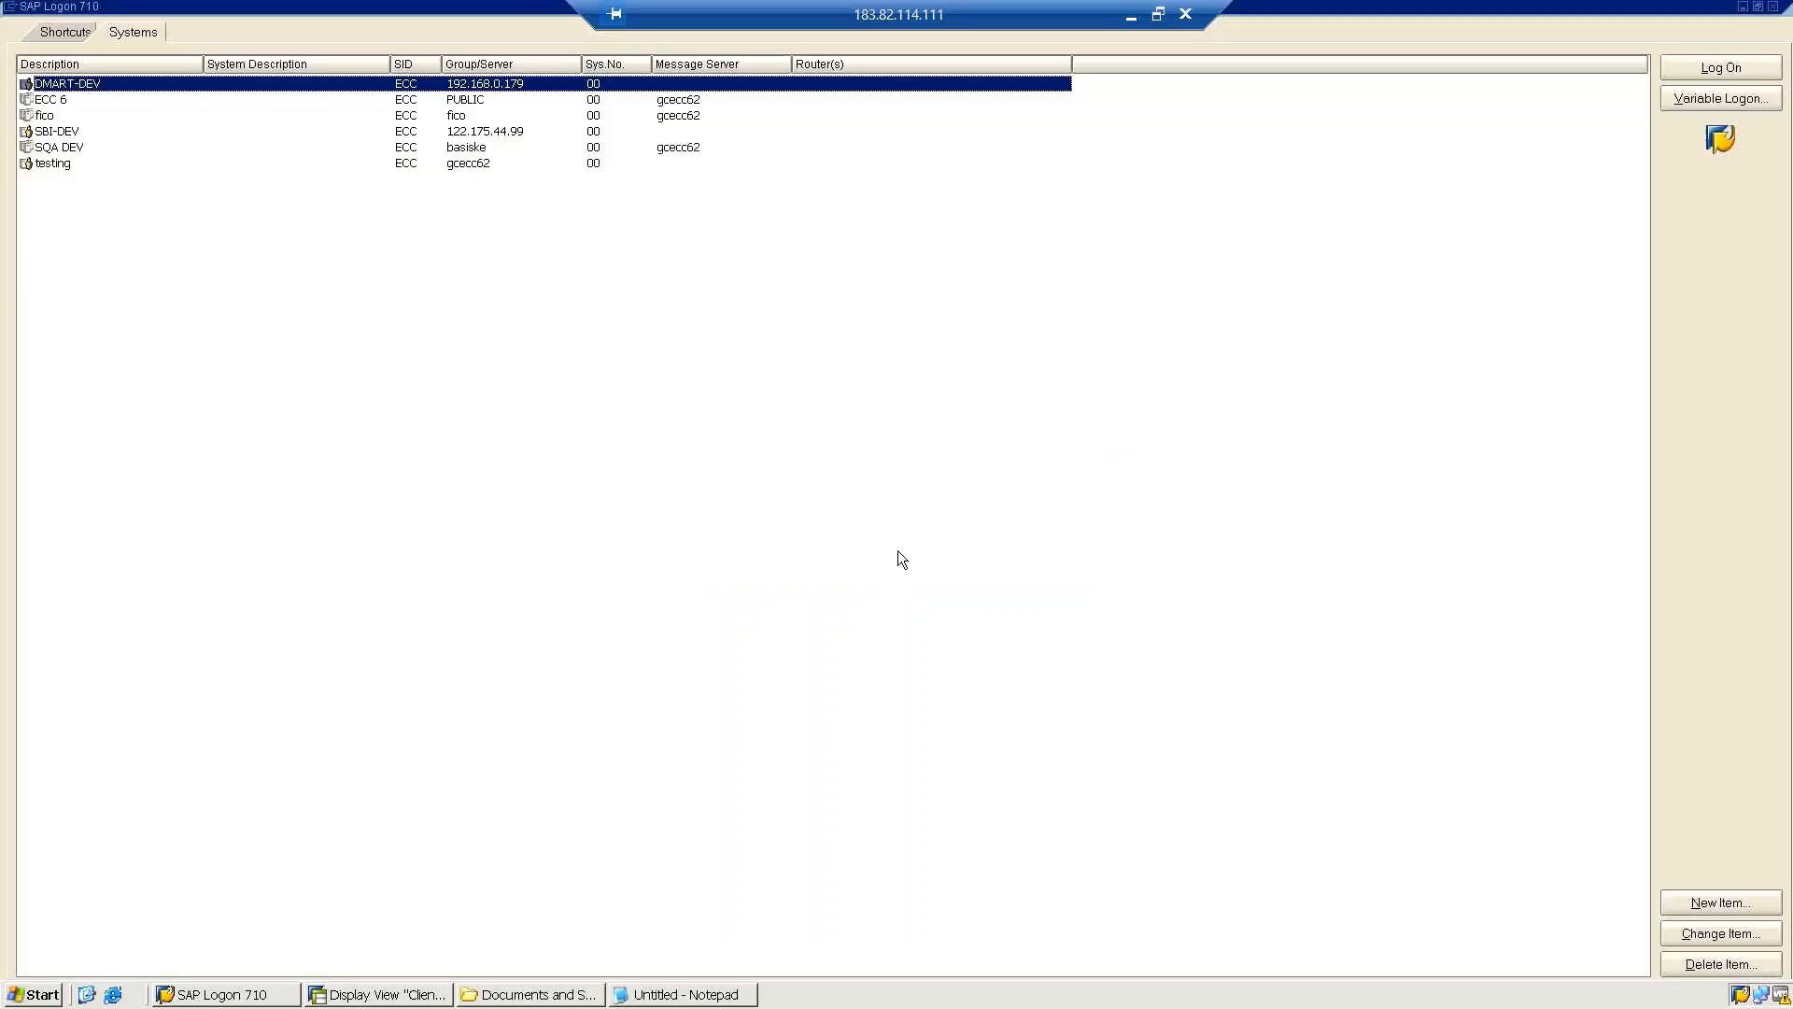
# Try to open a logon session to the DMART-DEV system and dismiss the system message.
pyautogui.click(1682, 66)
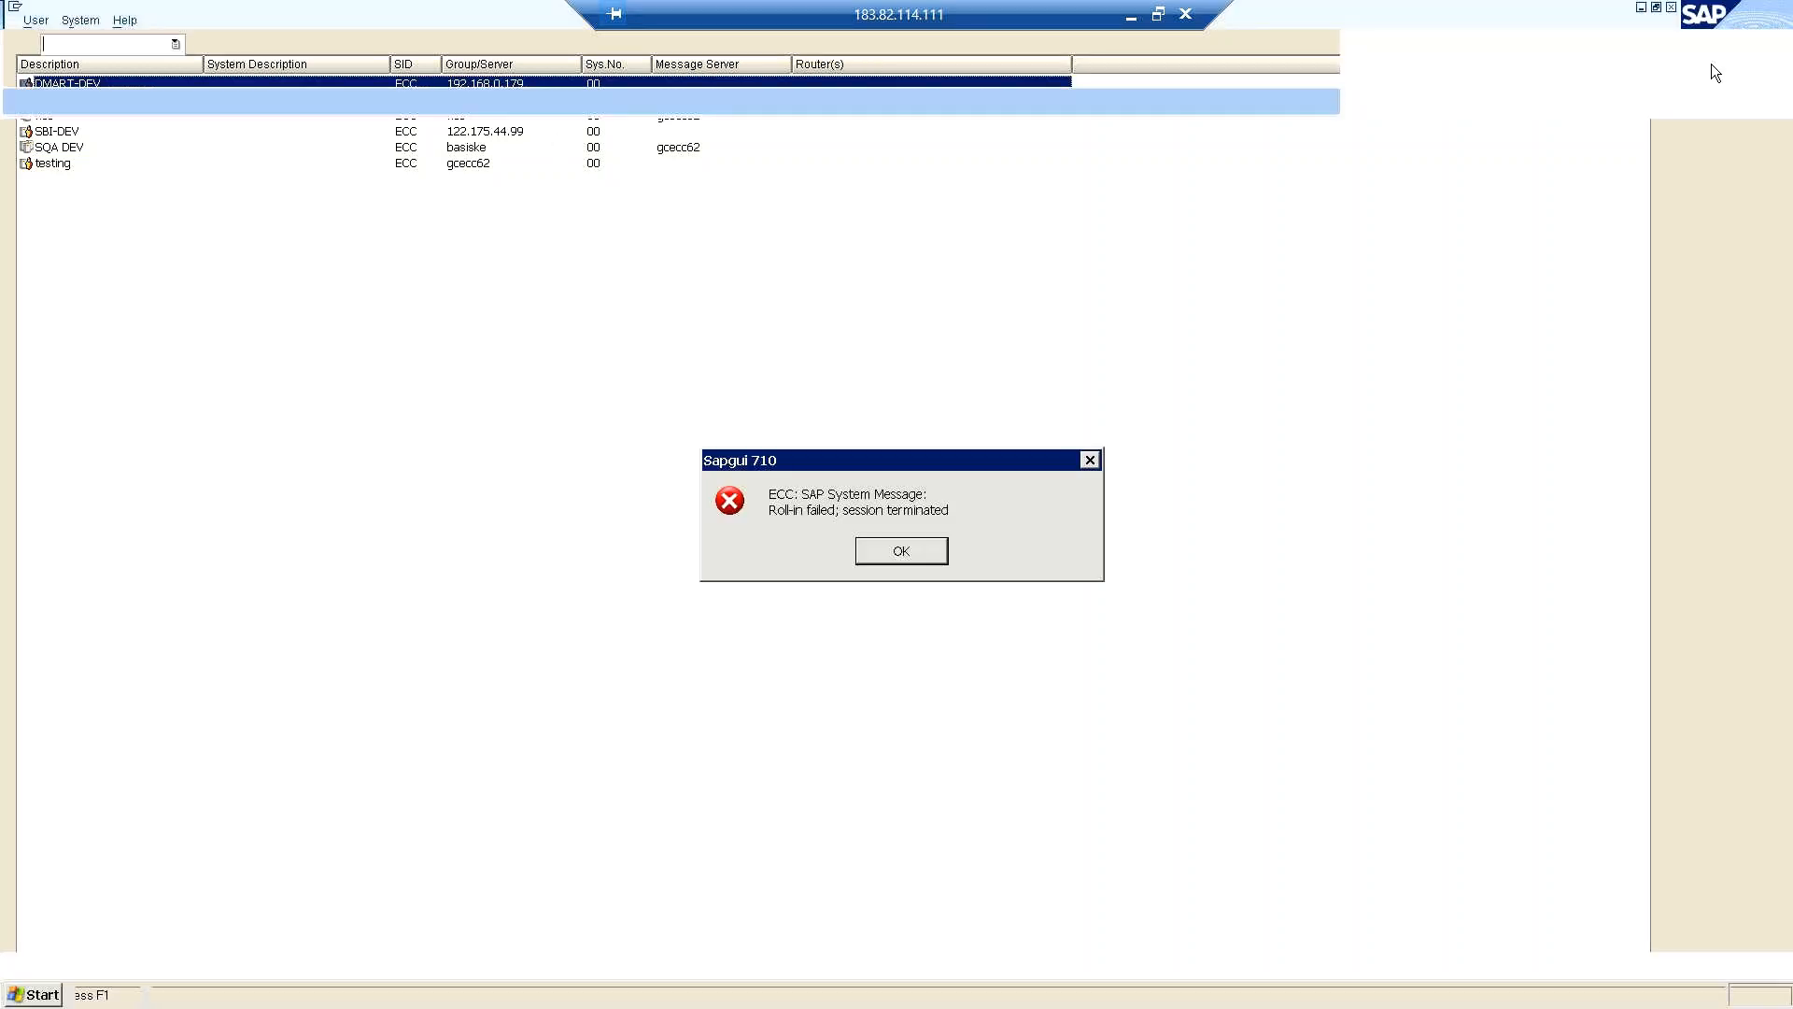
pyautogui.click(899, 550)
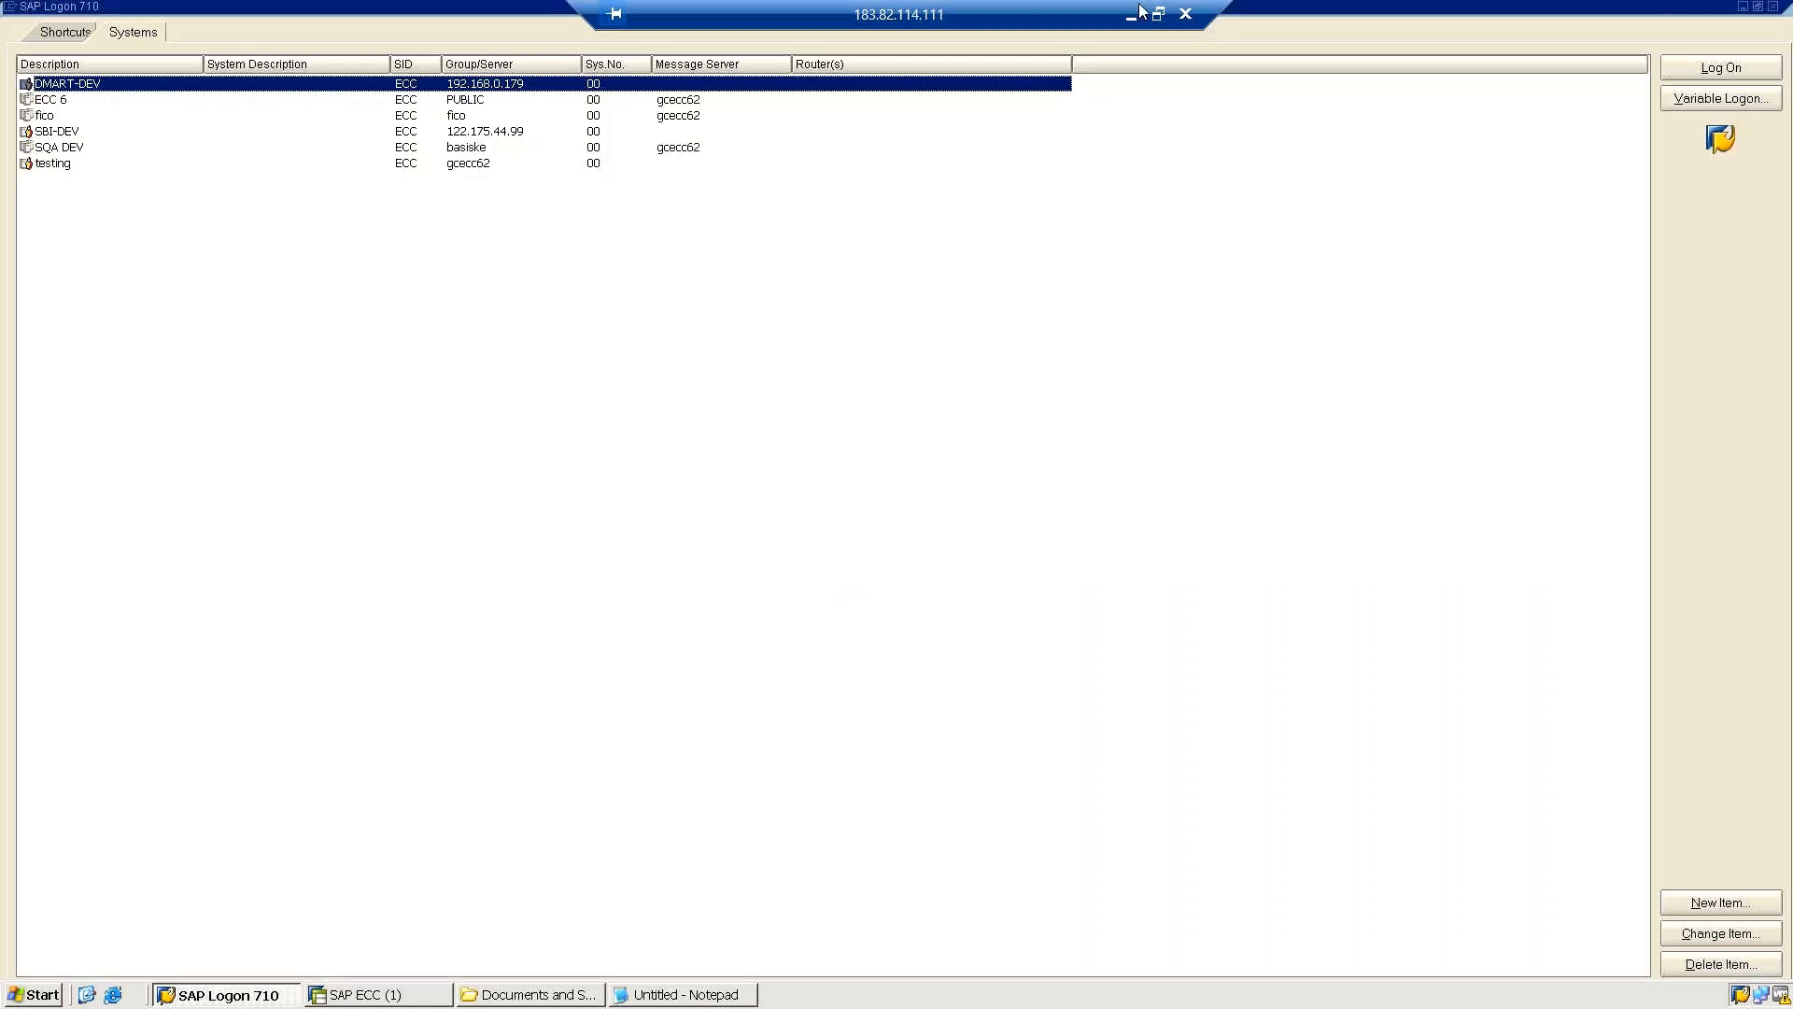
# Open a logon session to the ECC 6 system and enter client 997 and user sap8.
pyautogui.click(69, 103)
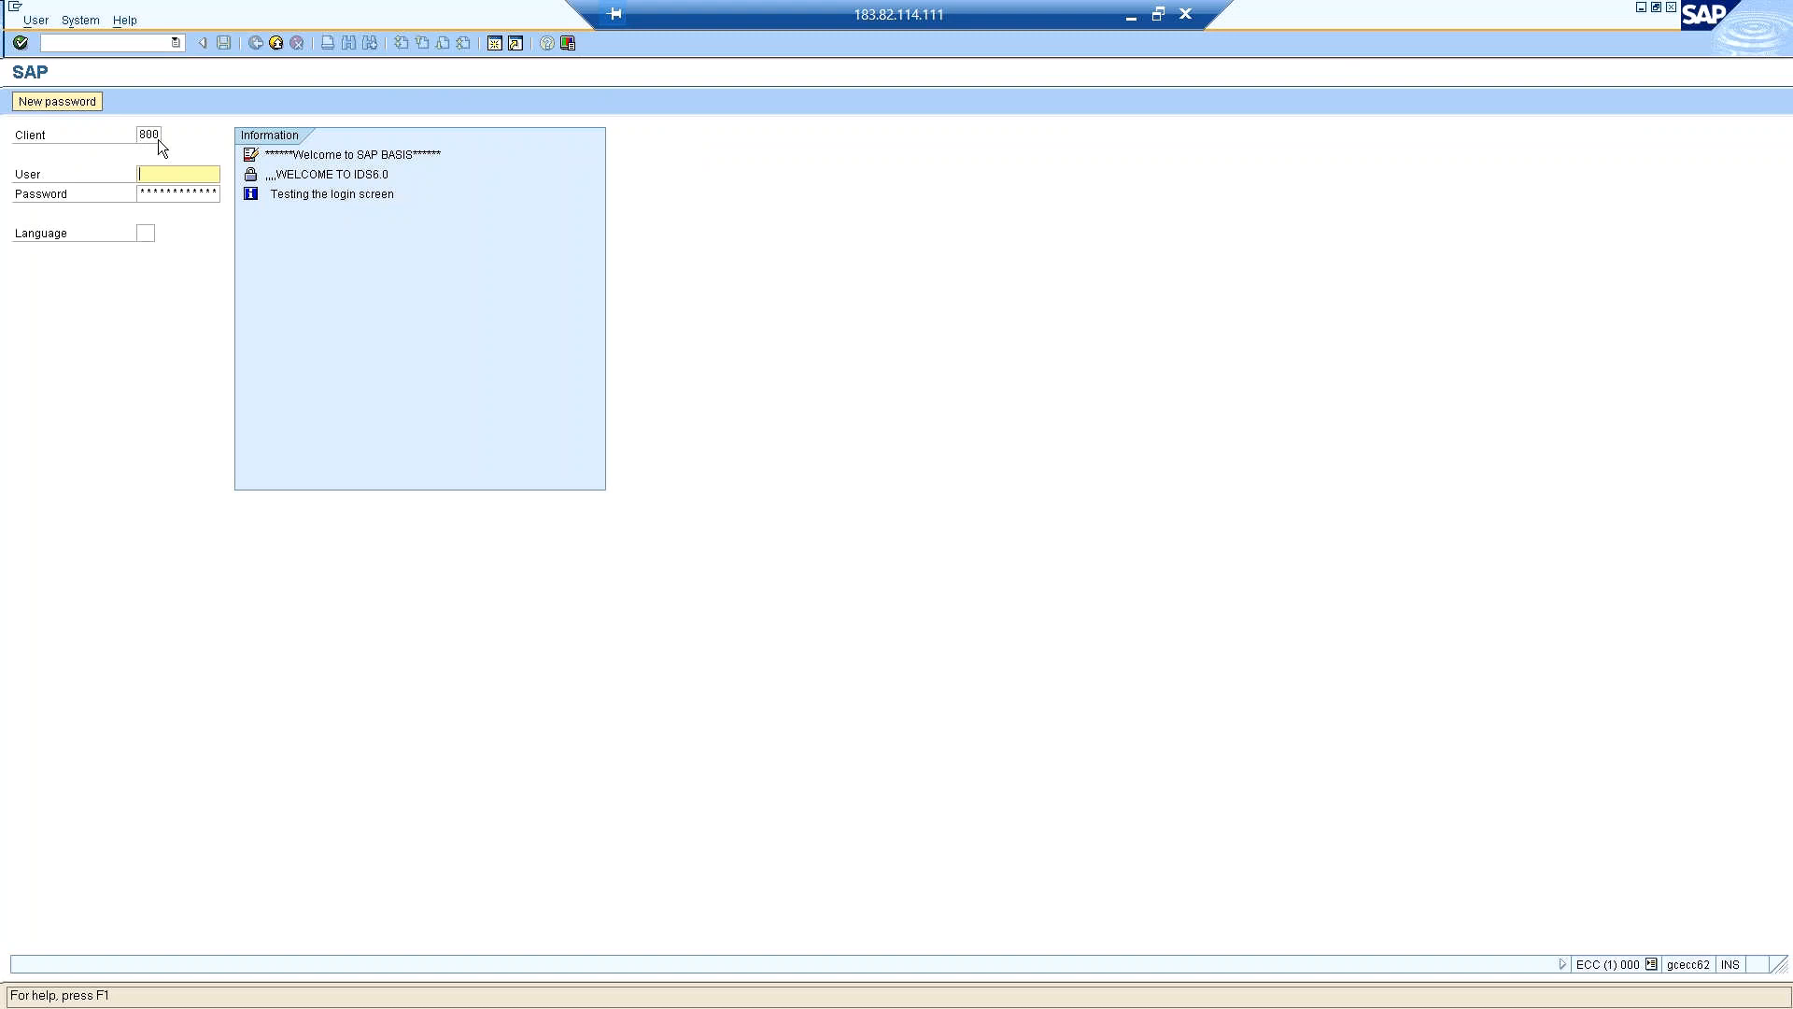
pyautogui.click(158, 134)
pyautogui.write('997')
pyautogui.press('Tab')
pyautogui.write('sap8')
pyautogui.press('Tab')
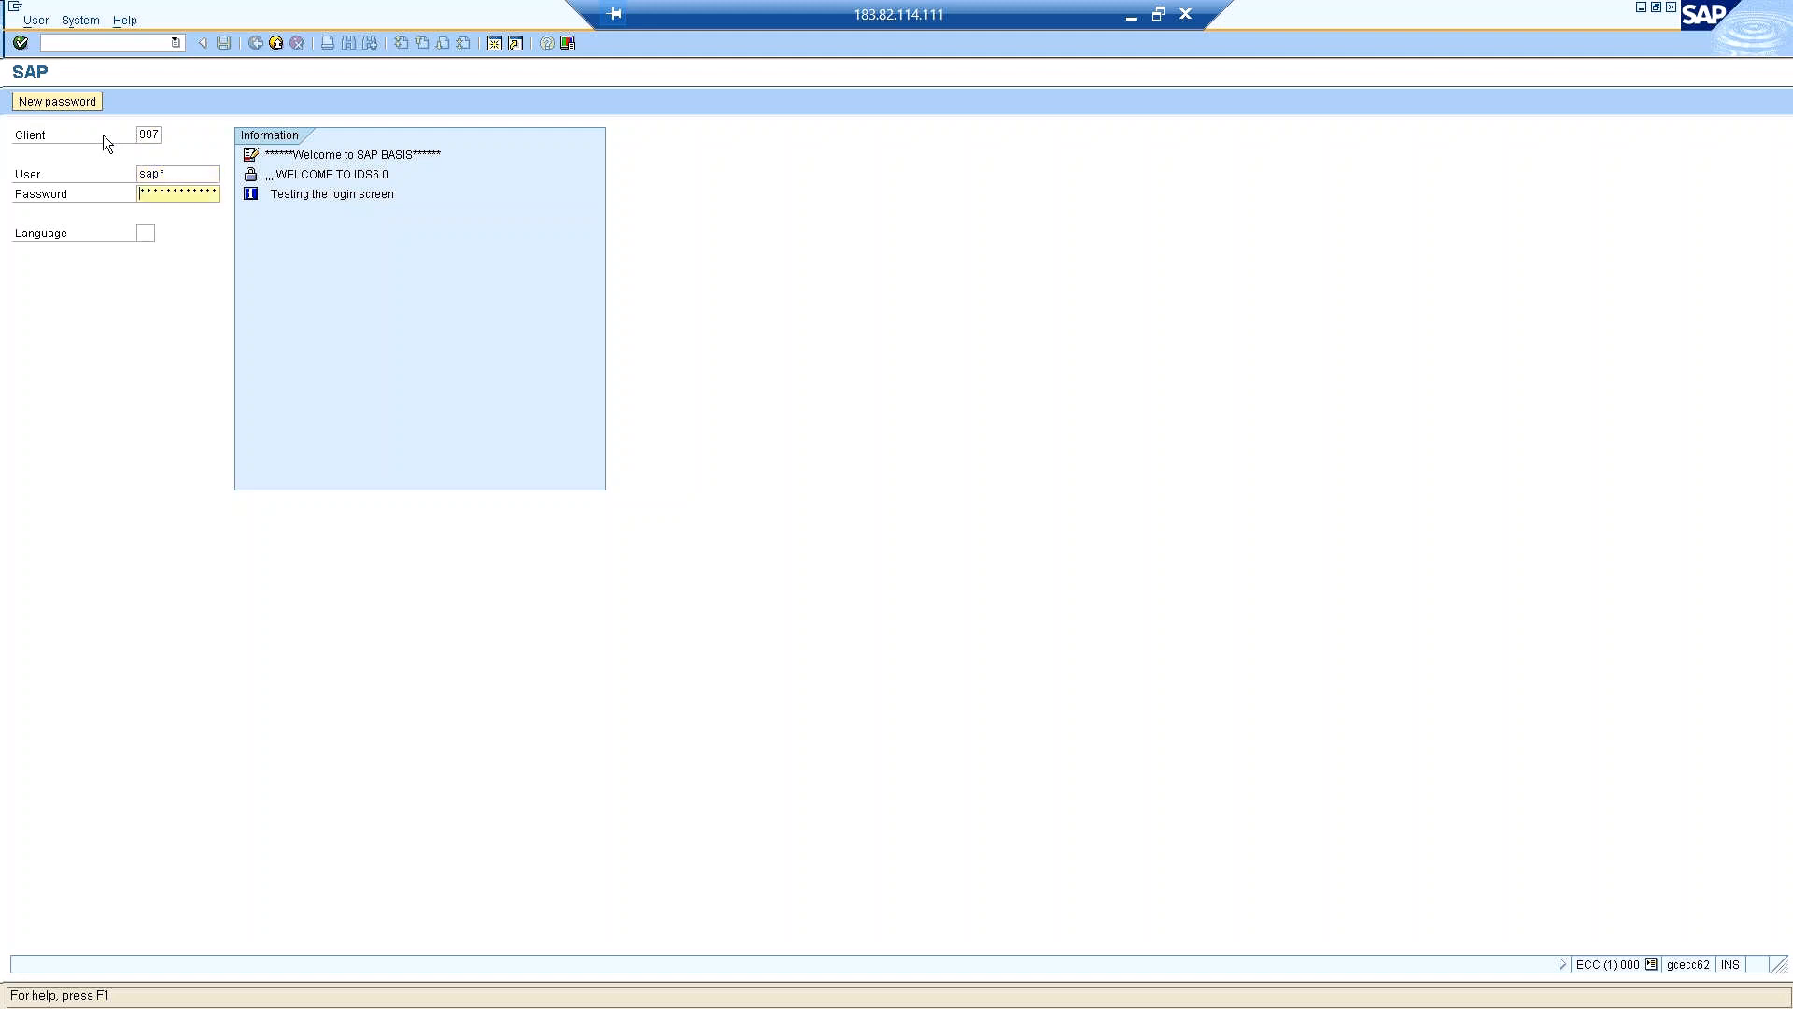
# Complete the logon to client 997 and open the RFC connection configuration with transaction /nsm59.
pyautogui.press('Return')
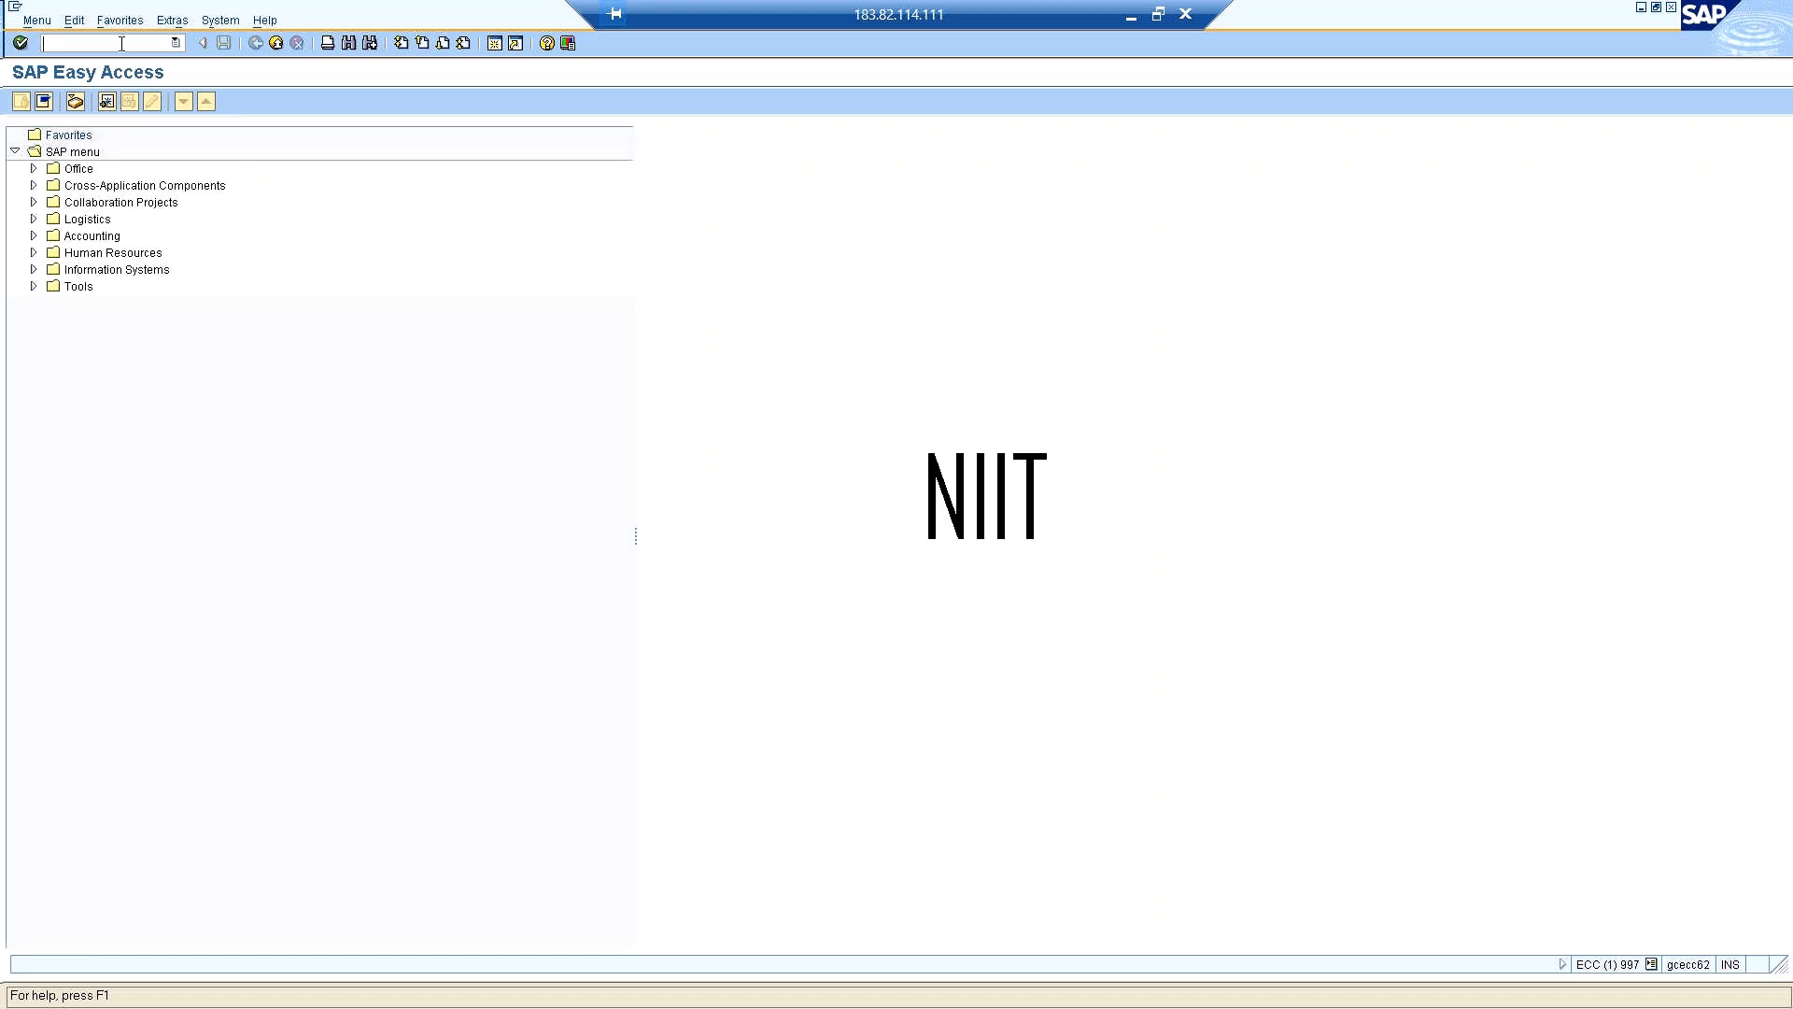
pyautogui.write('/nsm59')
pyautogui.press('Return')
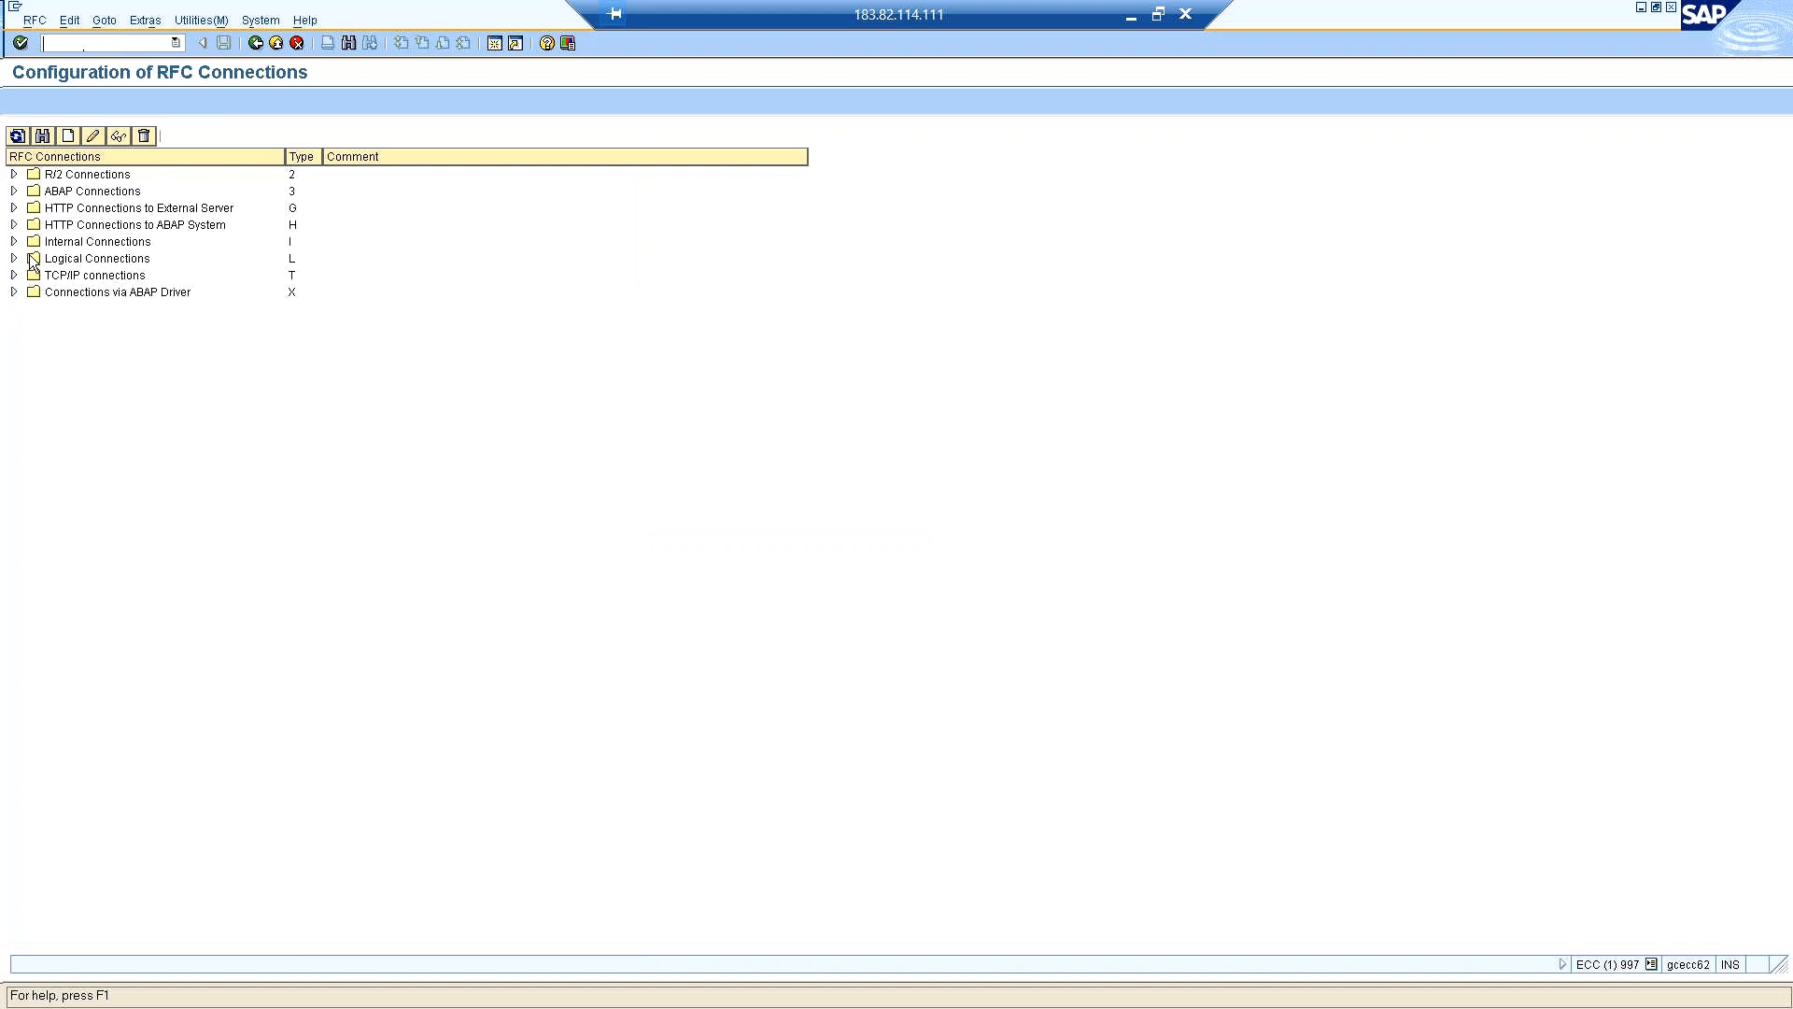
# Create a new RFC destination named "Connection to 800 -" followed by the owner's first name.
pyautogui.click(67, 136)
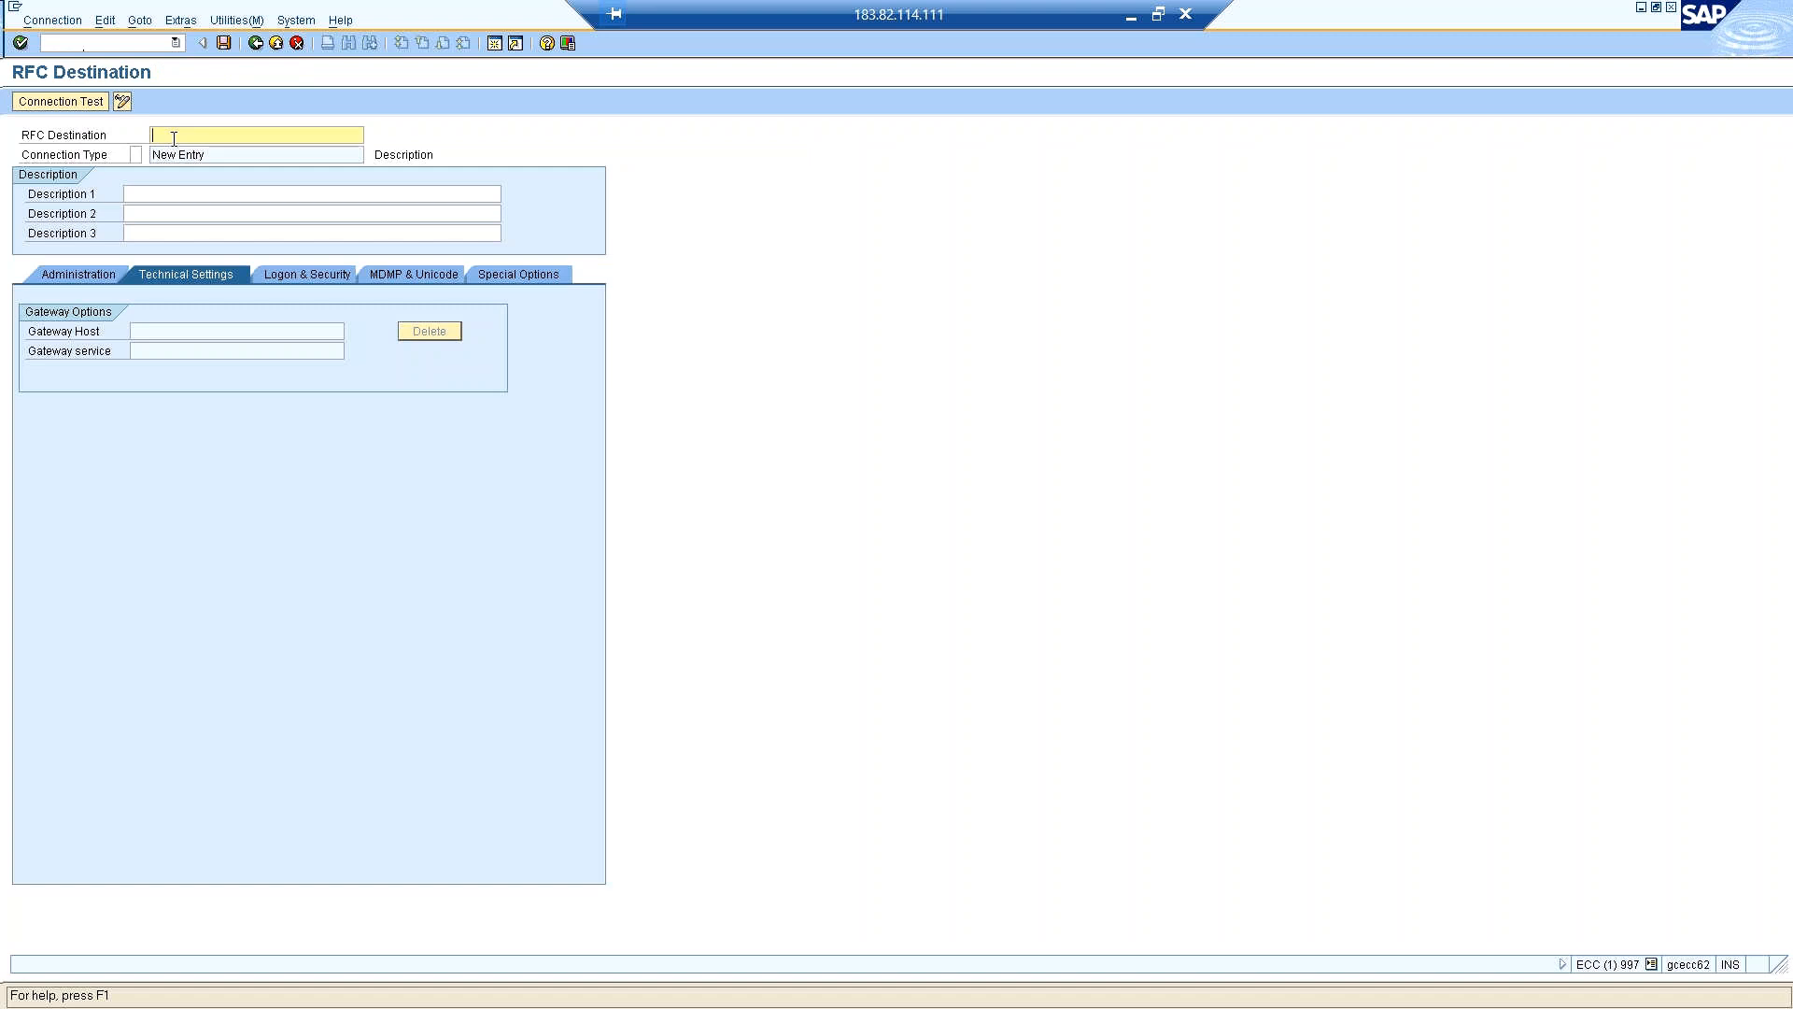
pyautogui.write('Con')
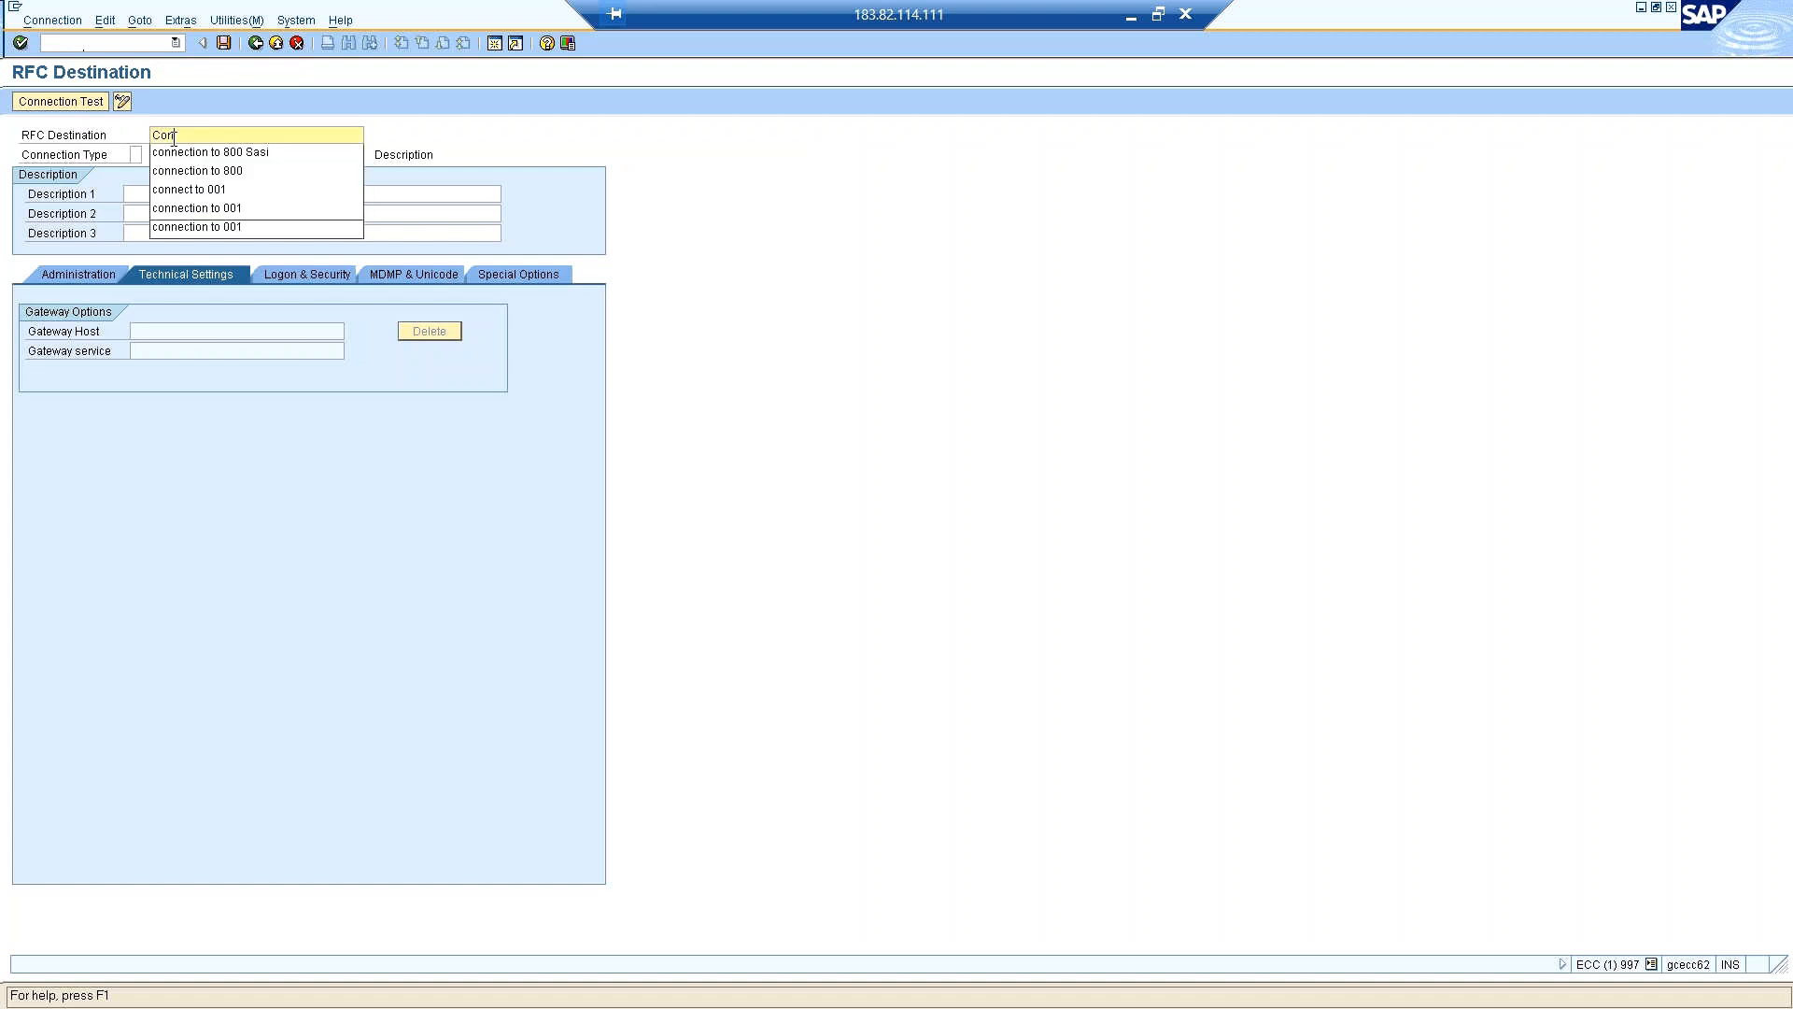
pyautogui.write('nection to ')
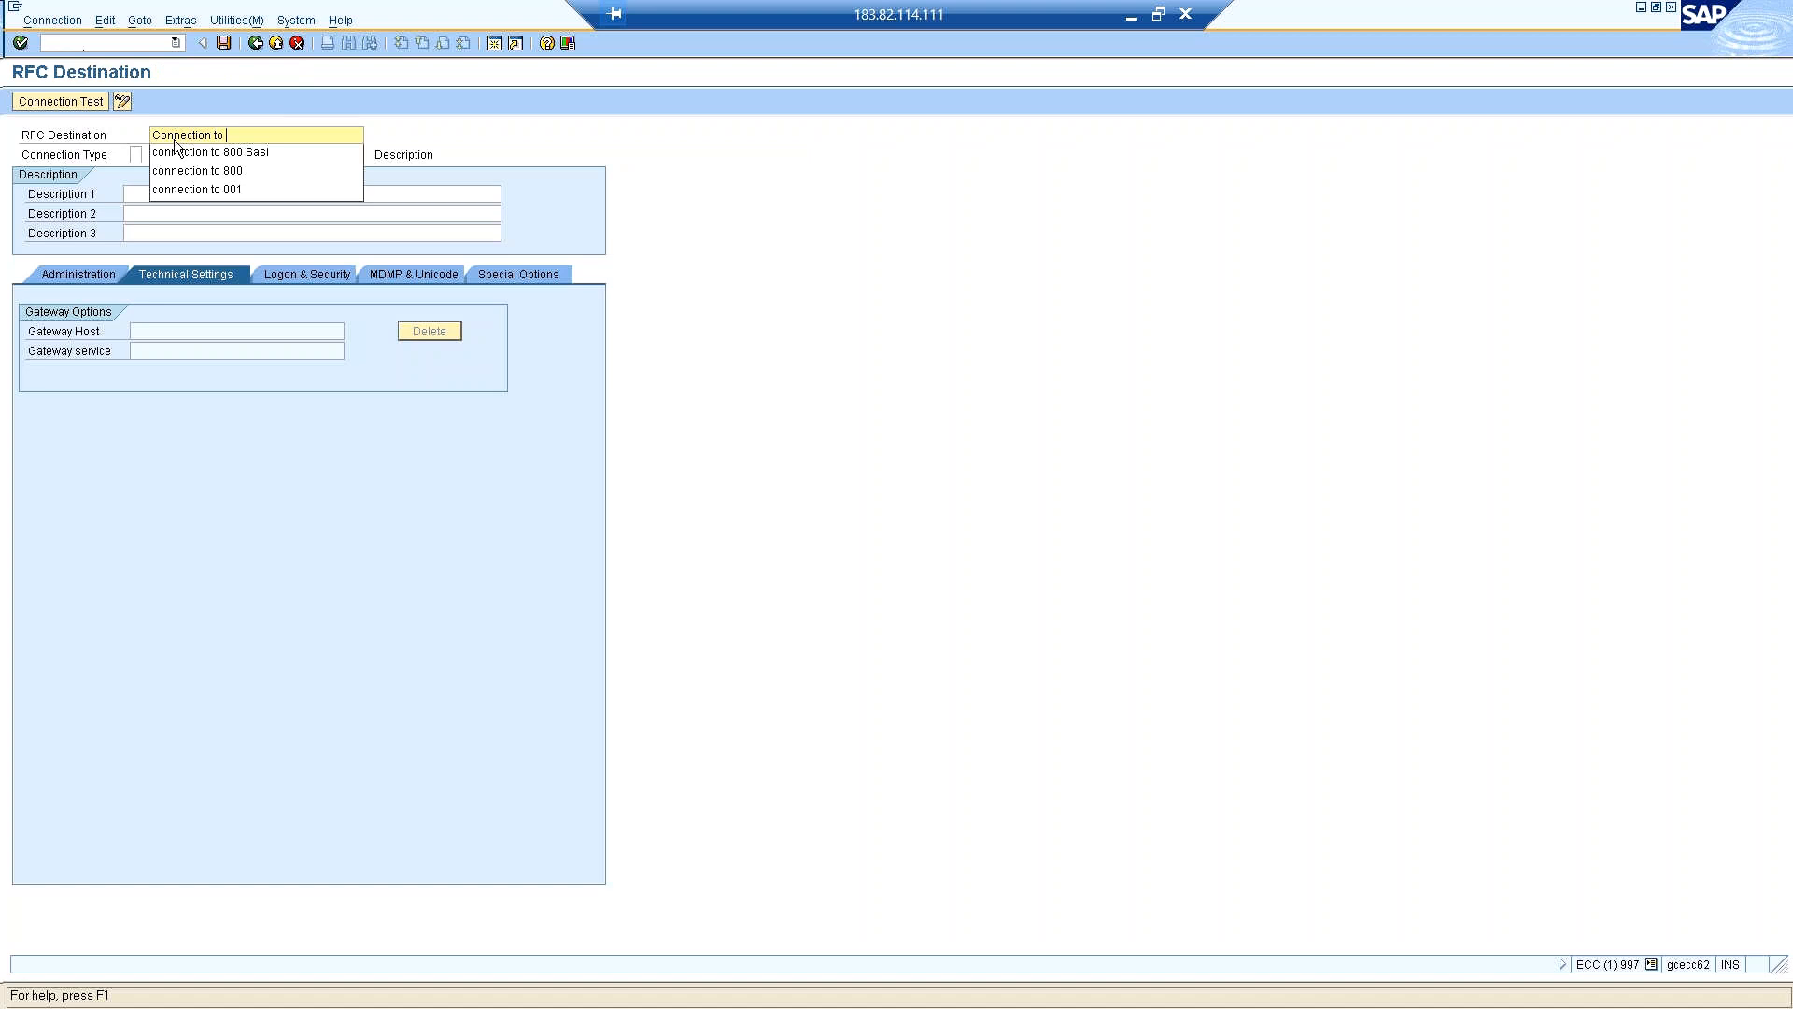
pyautogui.write('800')
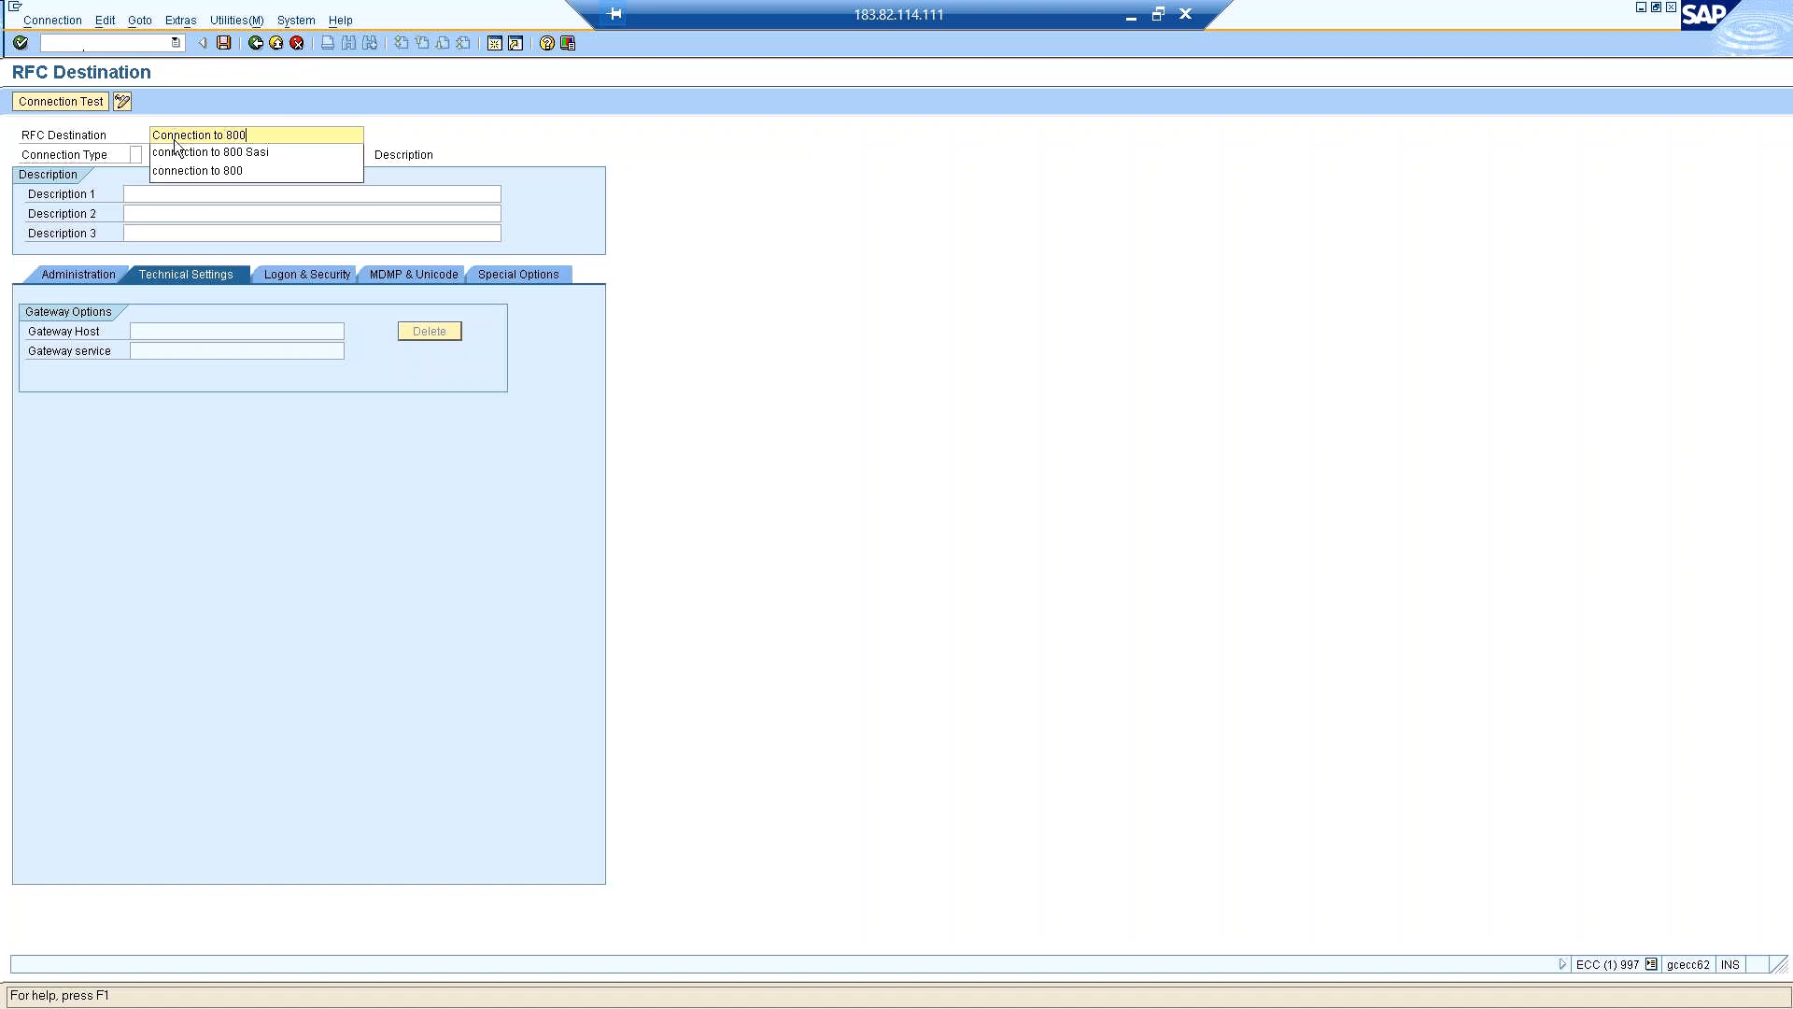
pyautogui.press('Tab')
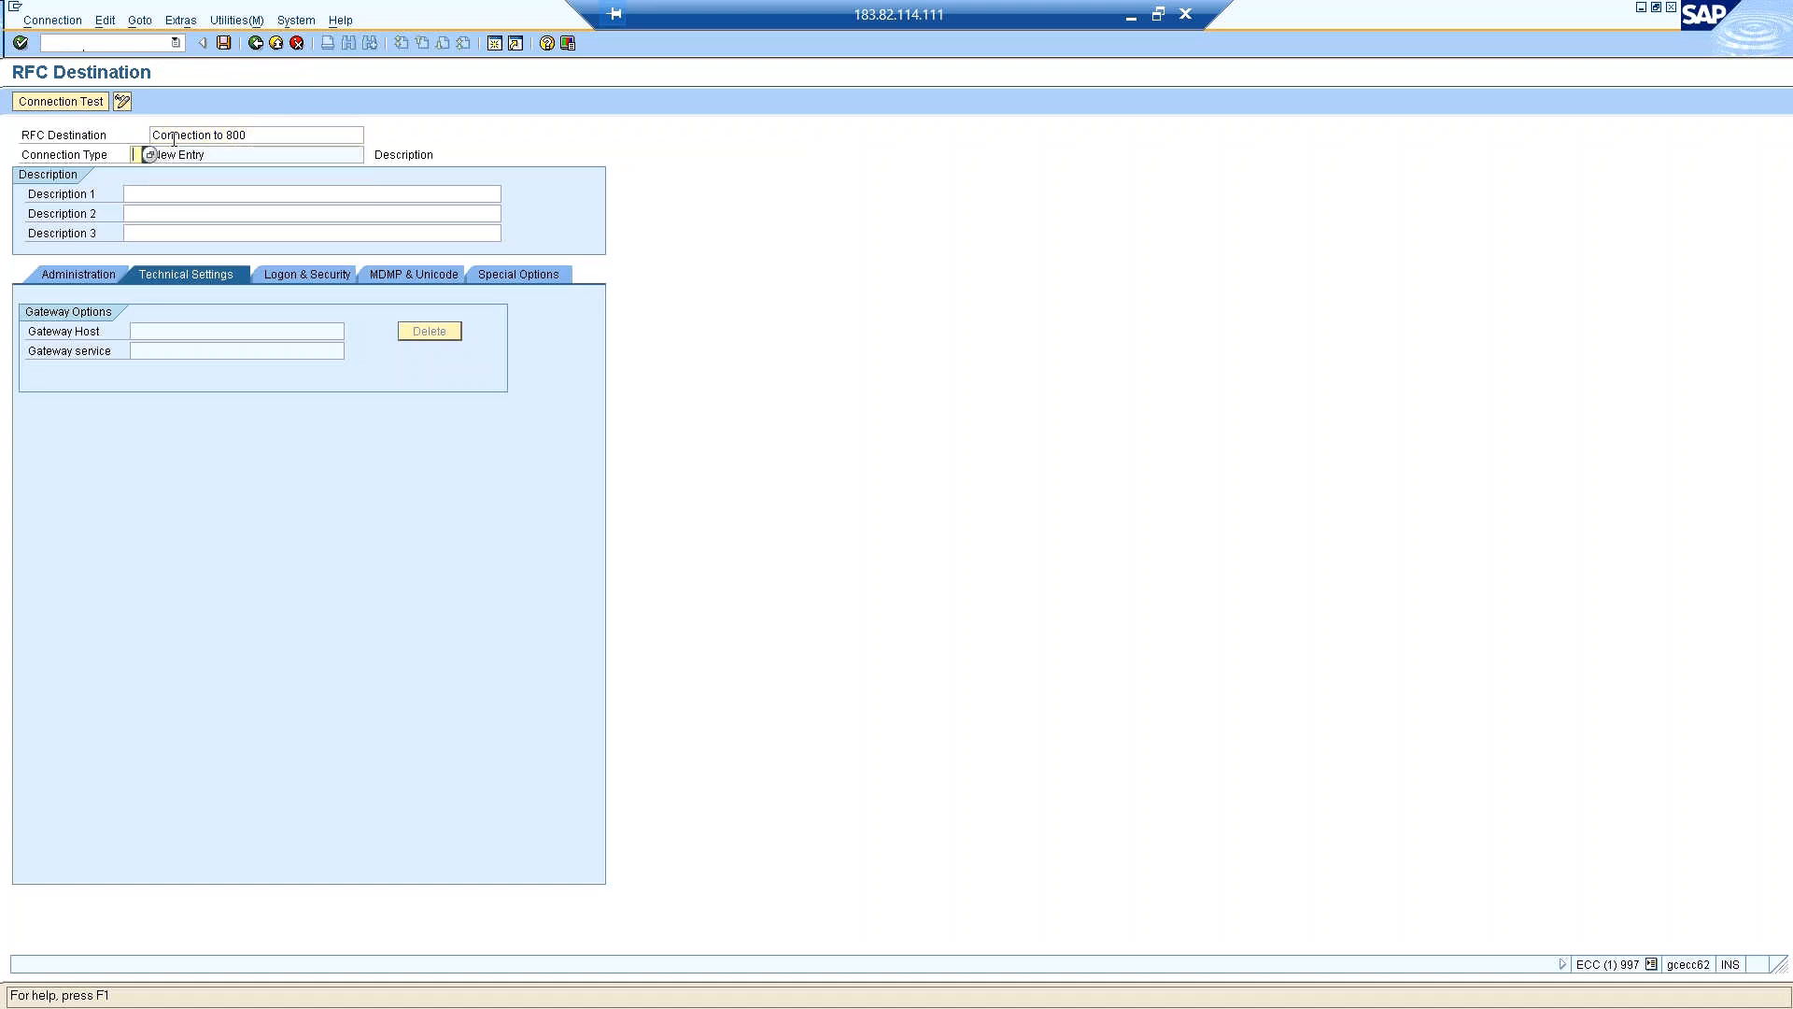
pyautogui.click(267, 137)
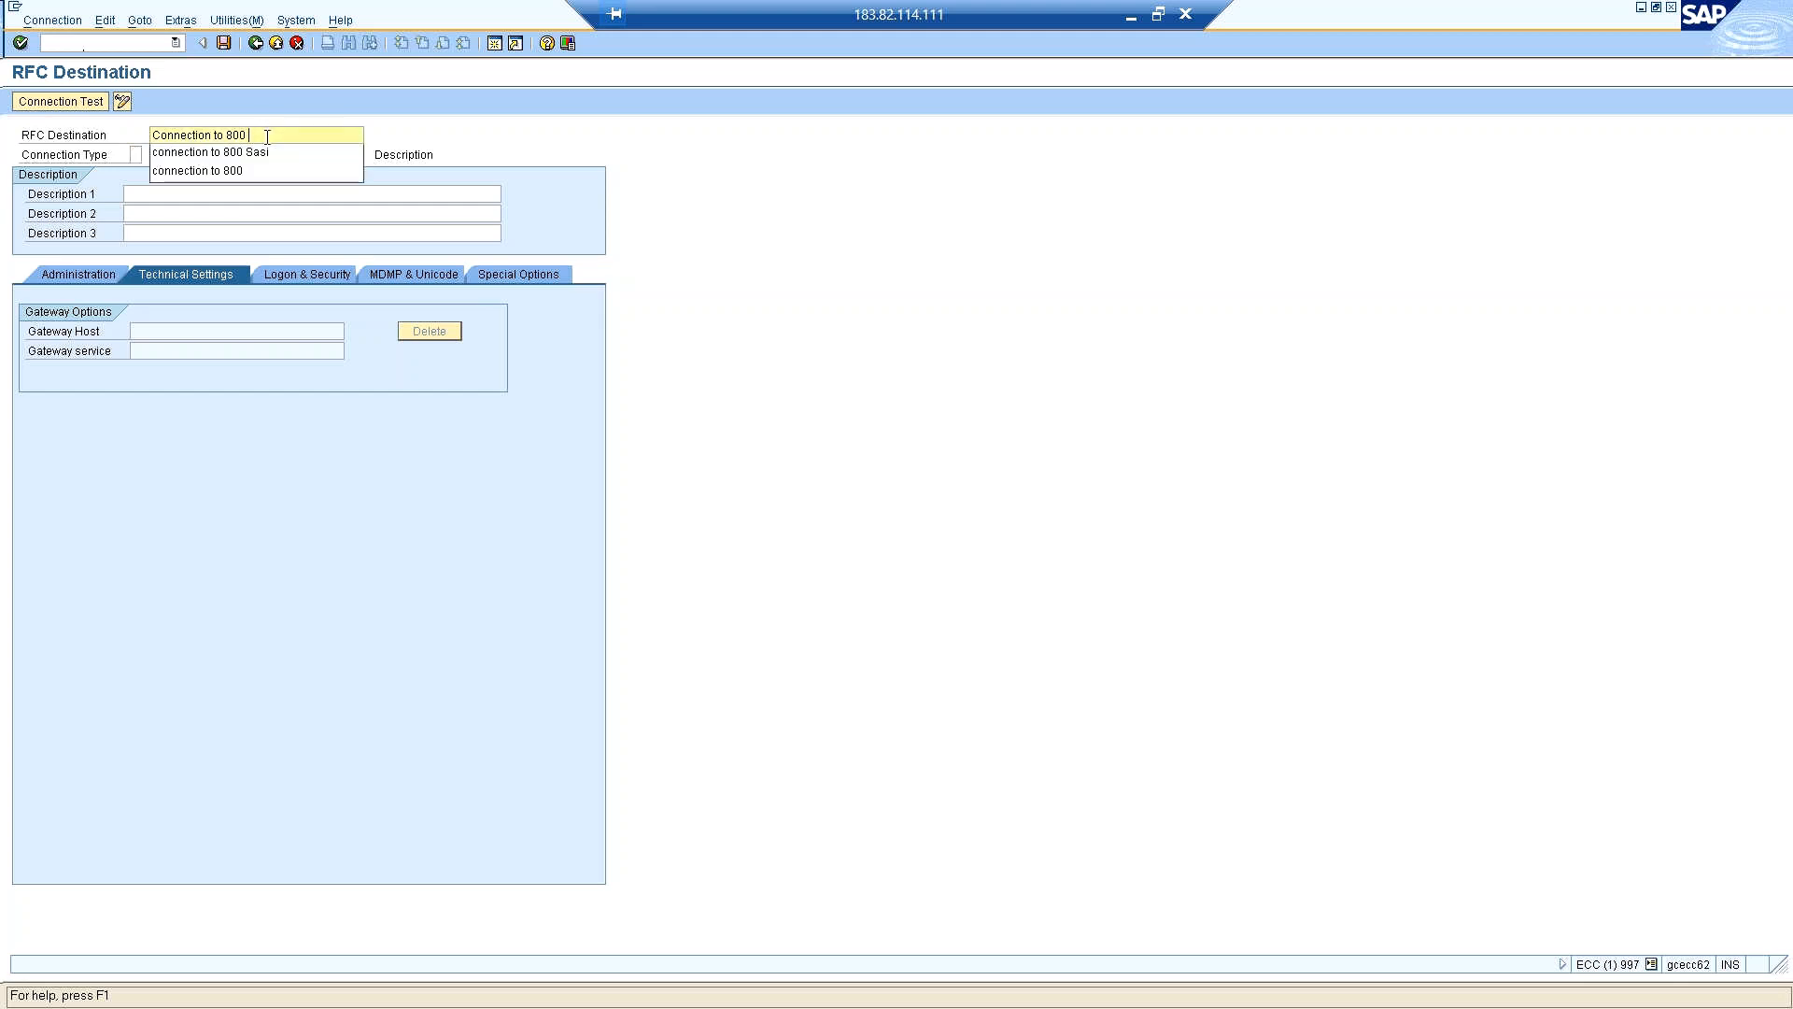
pyautogui.write('- Umair')
pyautogui.press('Tab')
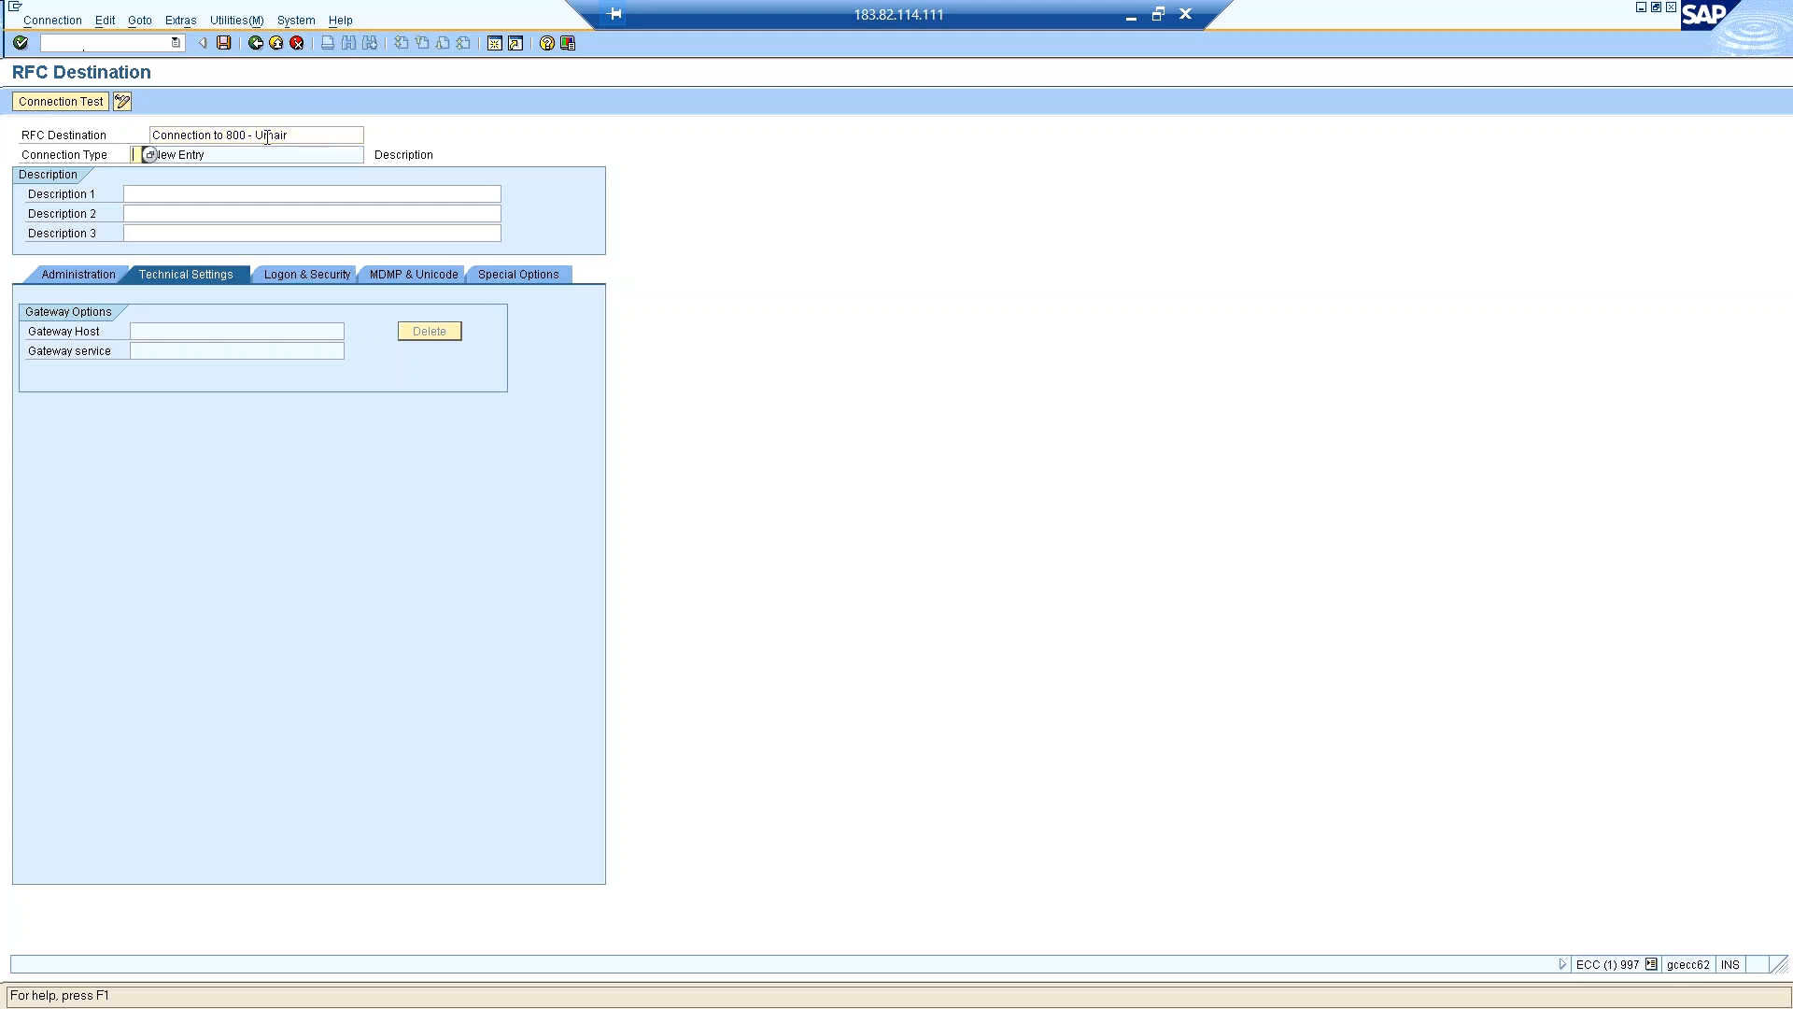
# Enter the owner's first name plus "test" as Description 1, set the connection type to 3 and save the destination.
pyautogui.click(236, 153)
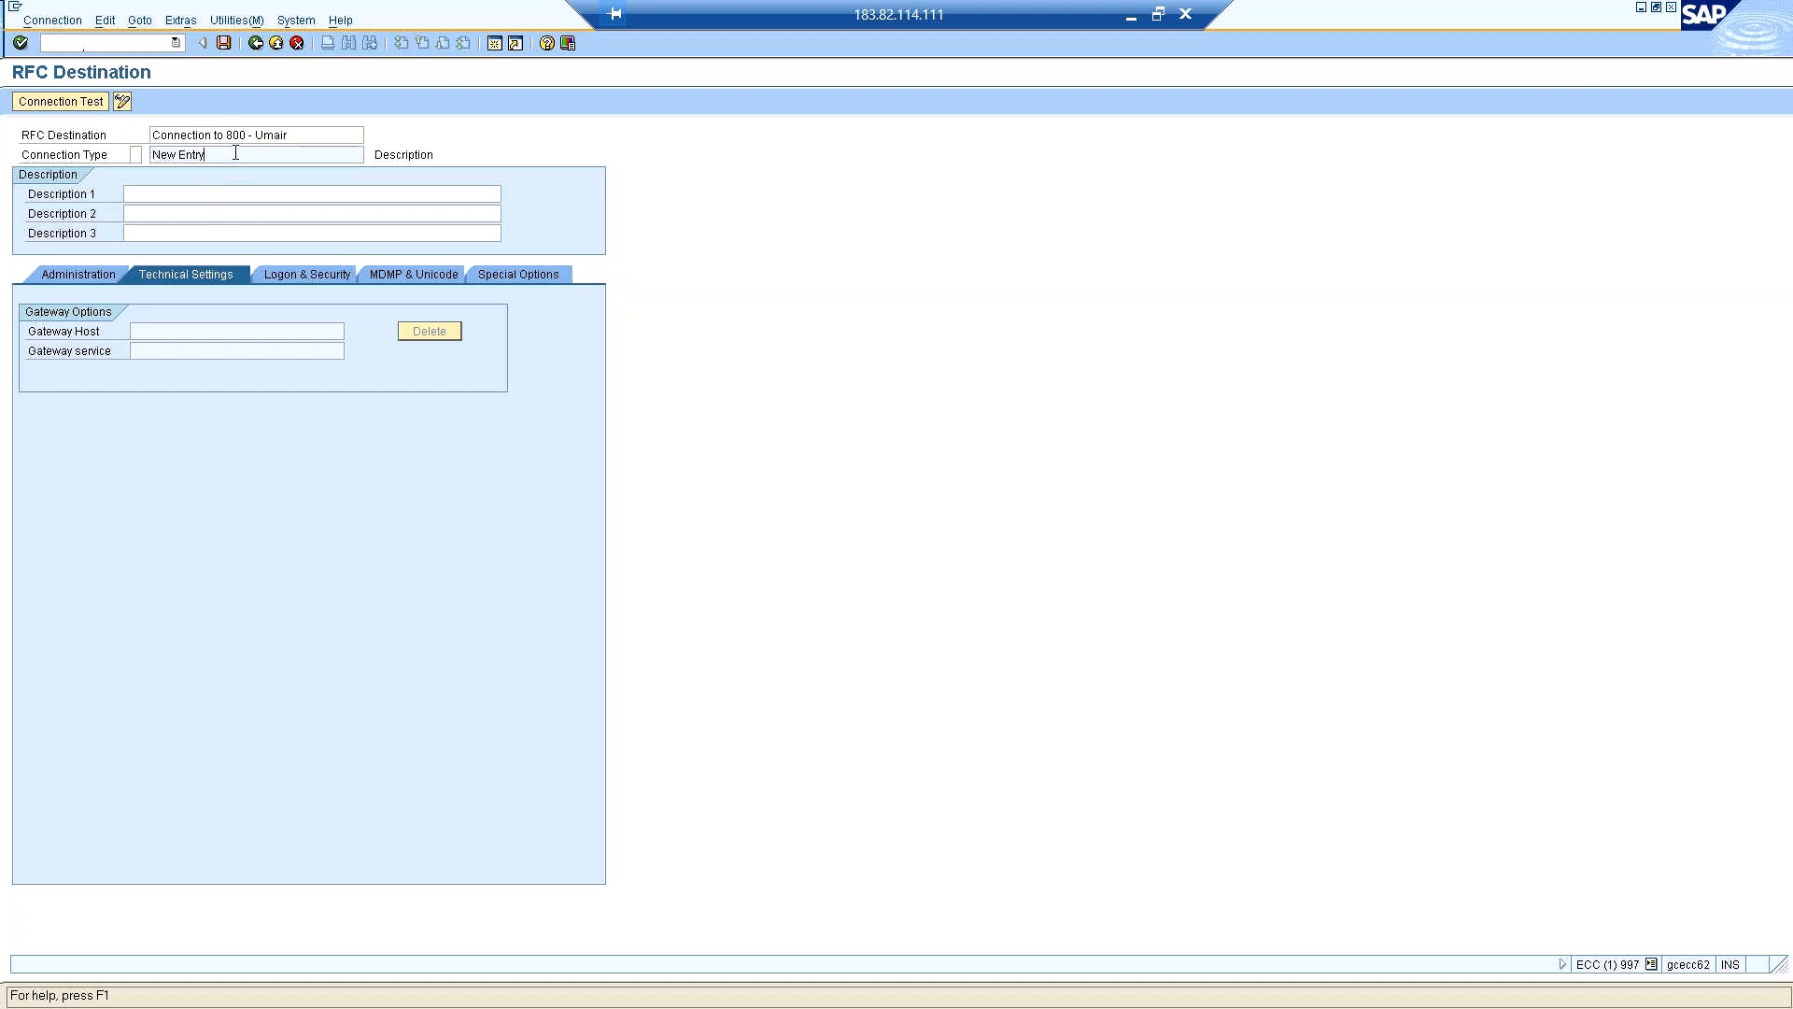
pyautogui.click(176, 192)
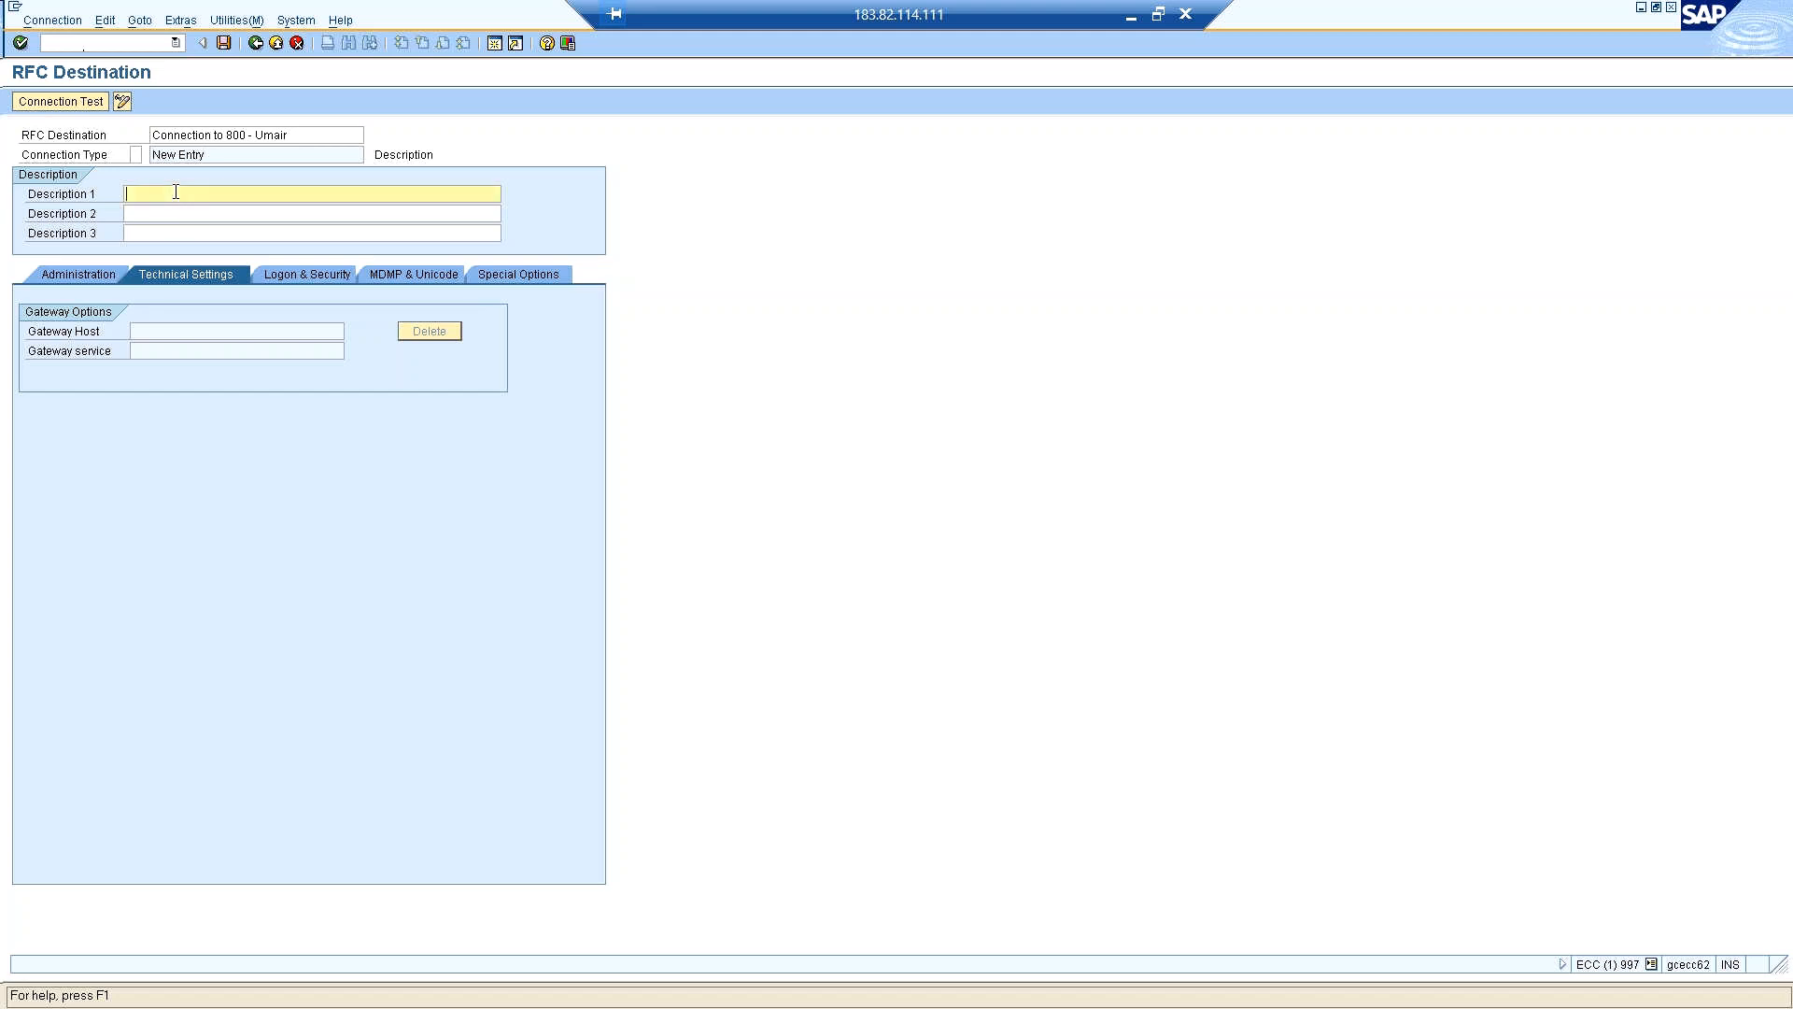
pyautogui.write('Umair test')
pyautogui.click(136, 155)
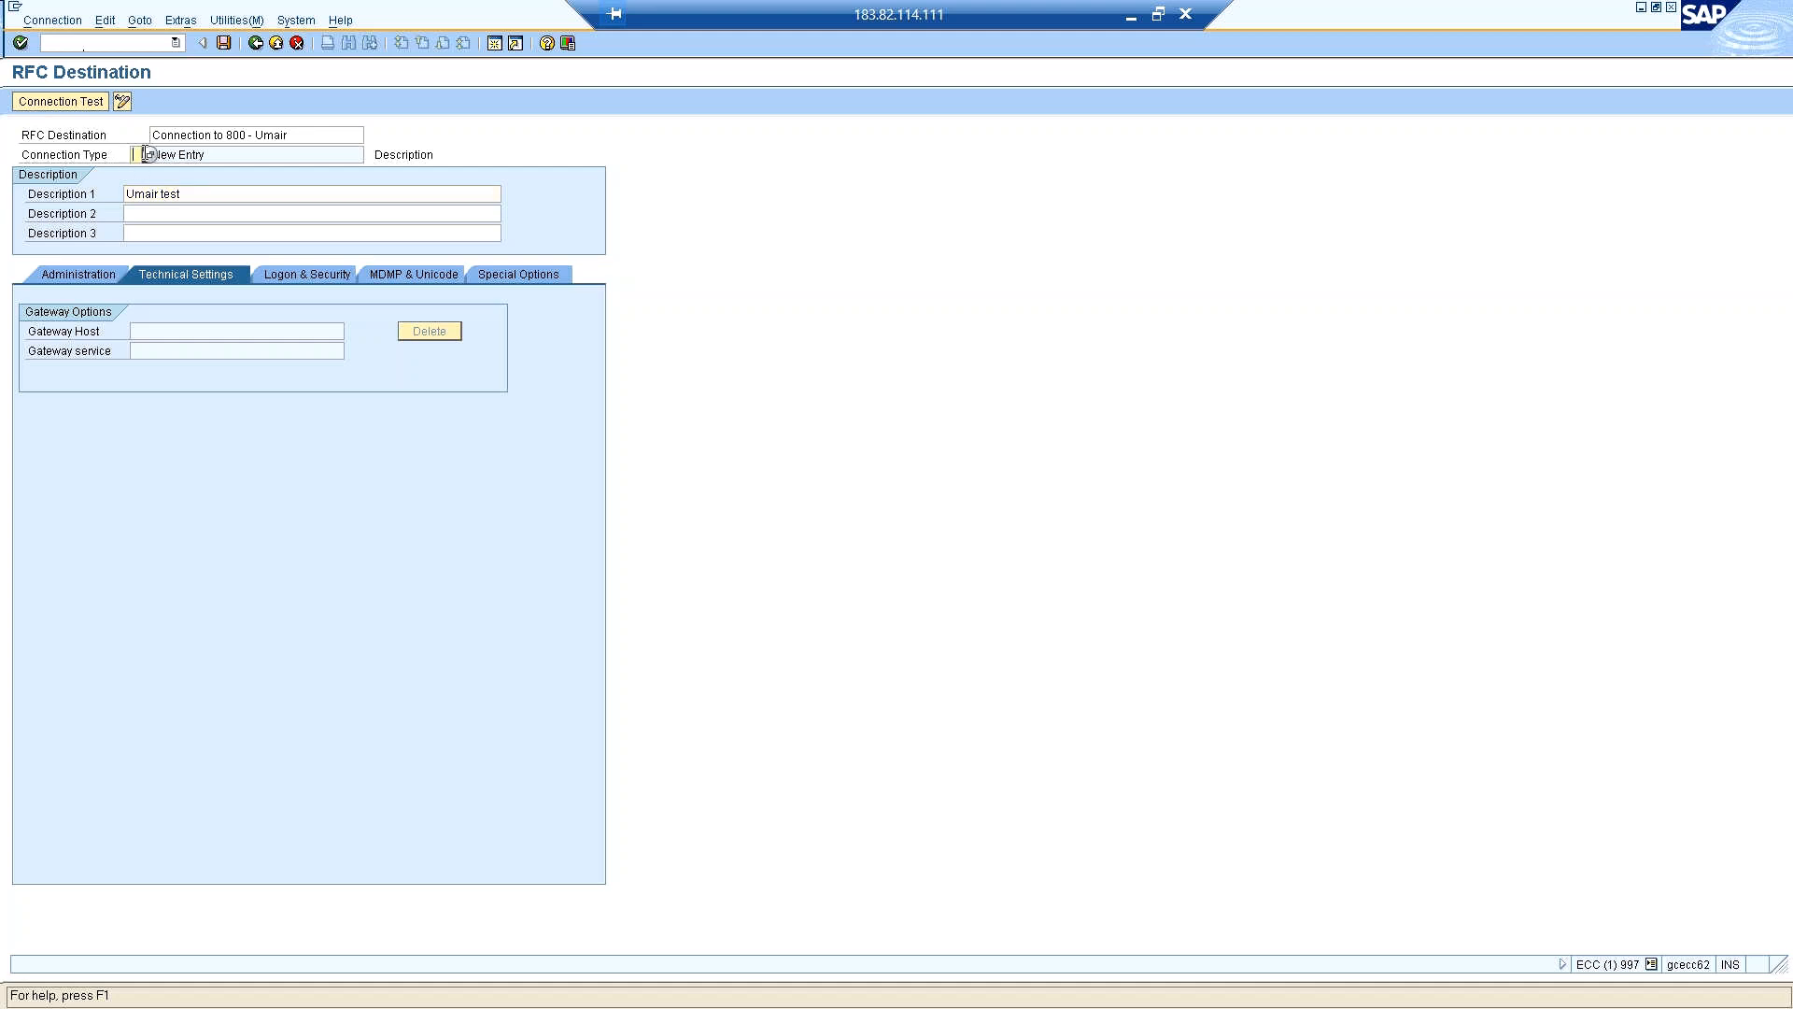
pyautogui.click(181, 216)
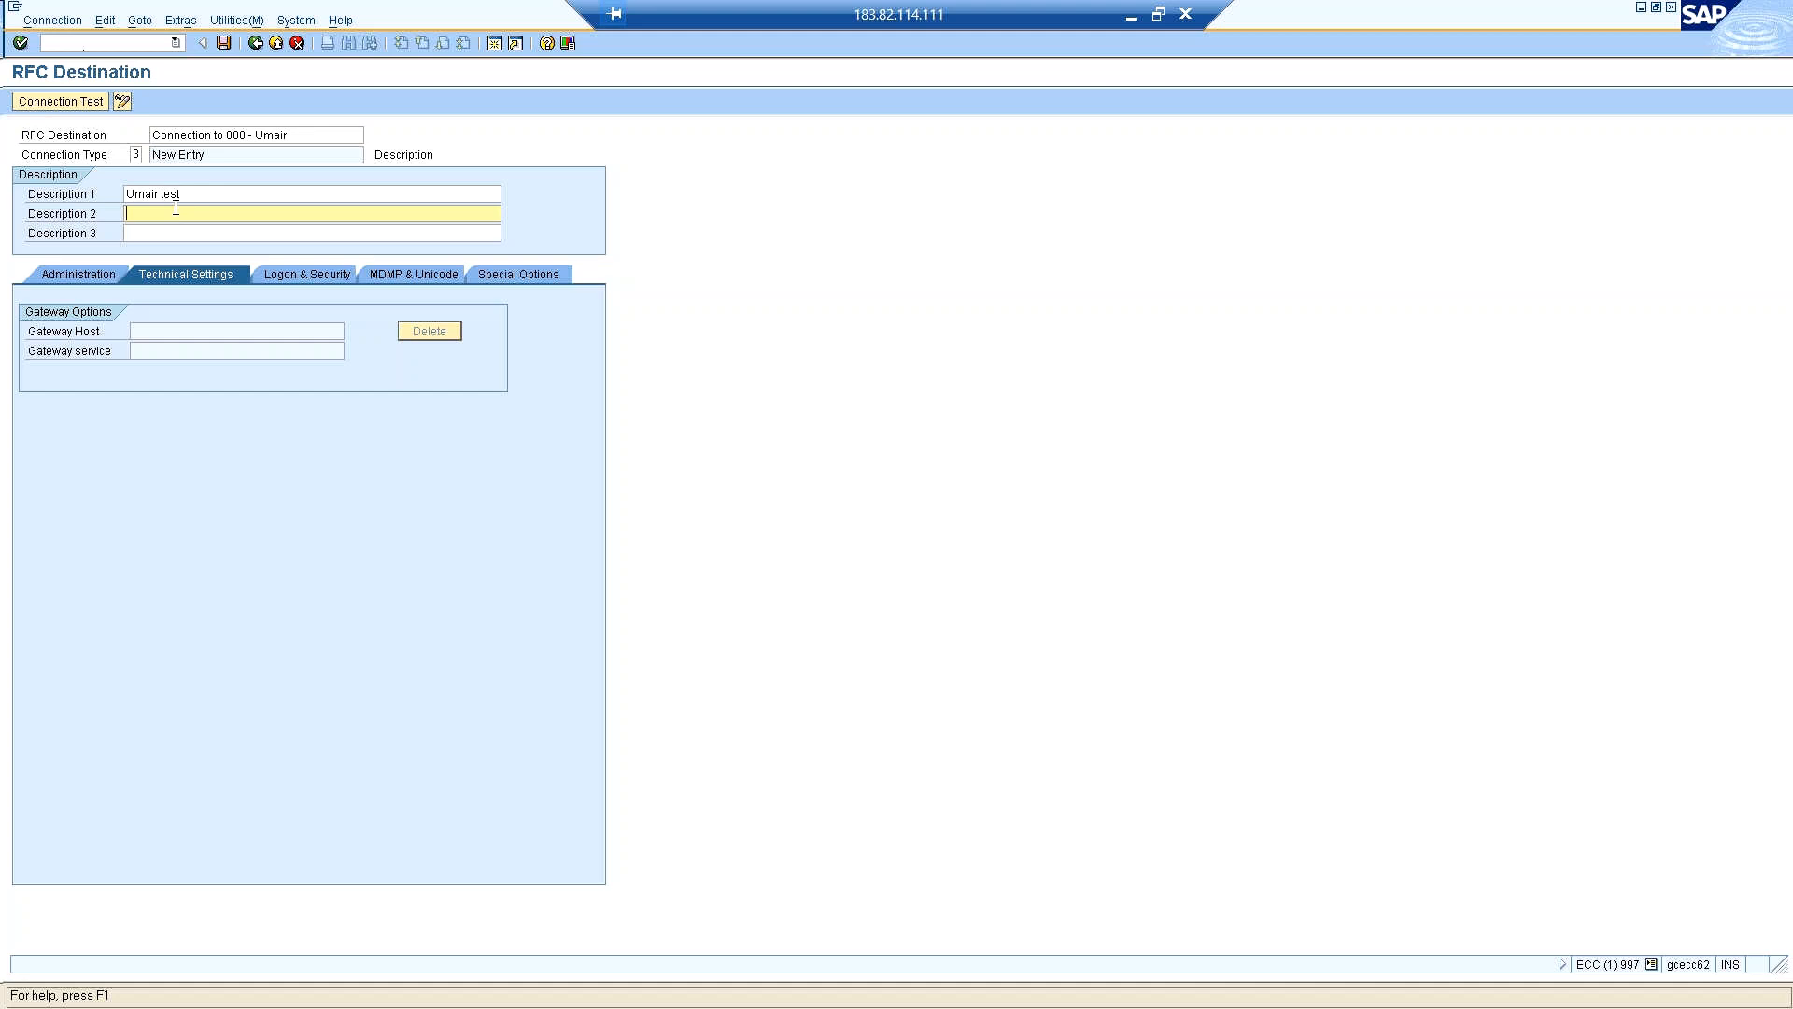
pyautogui.click(204, 194)
pyautogui.moveTo(183, 195); pyautogui.dragTo(129, 192)
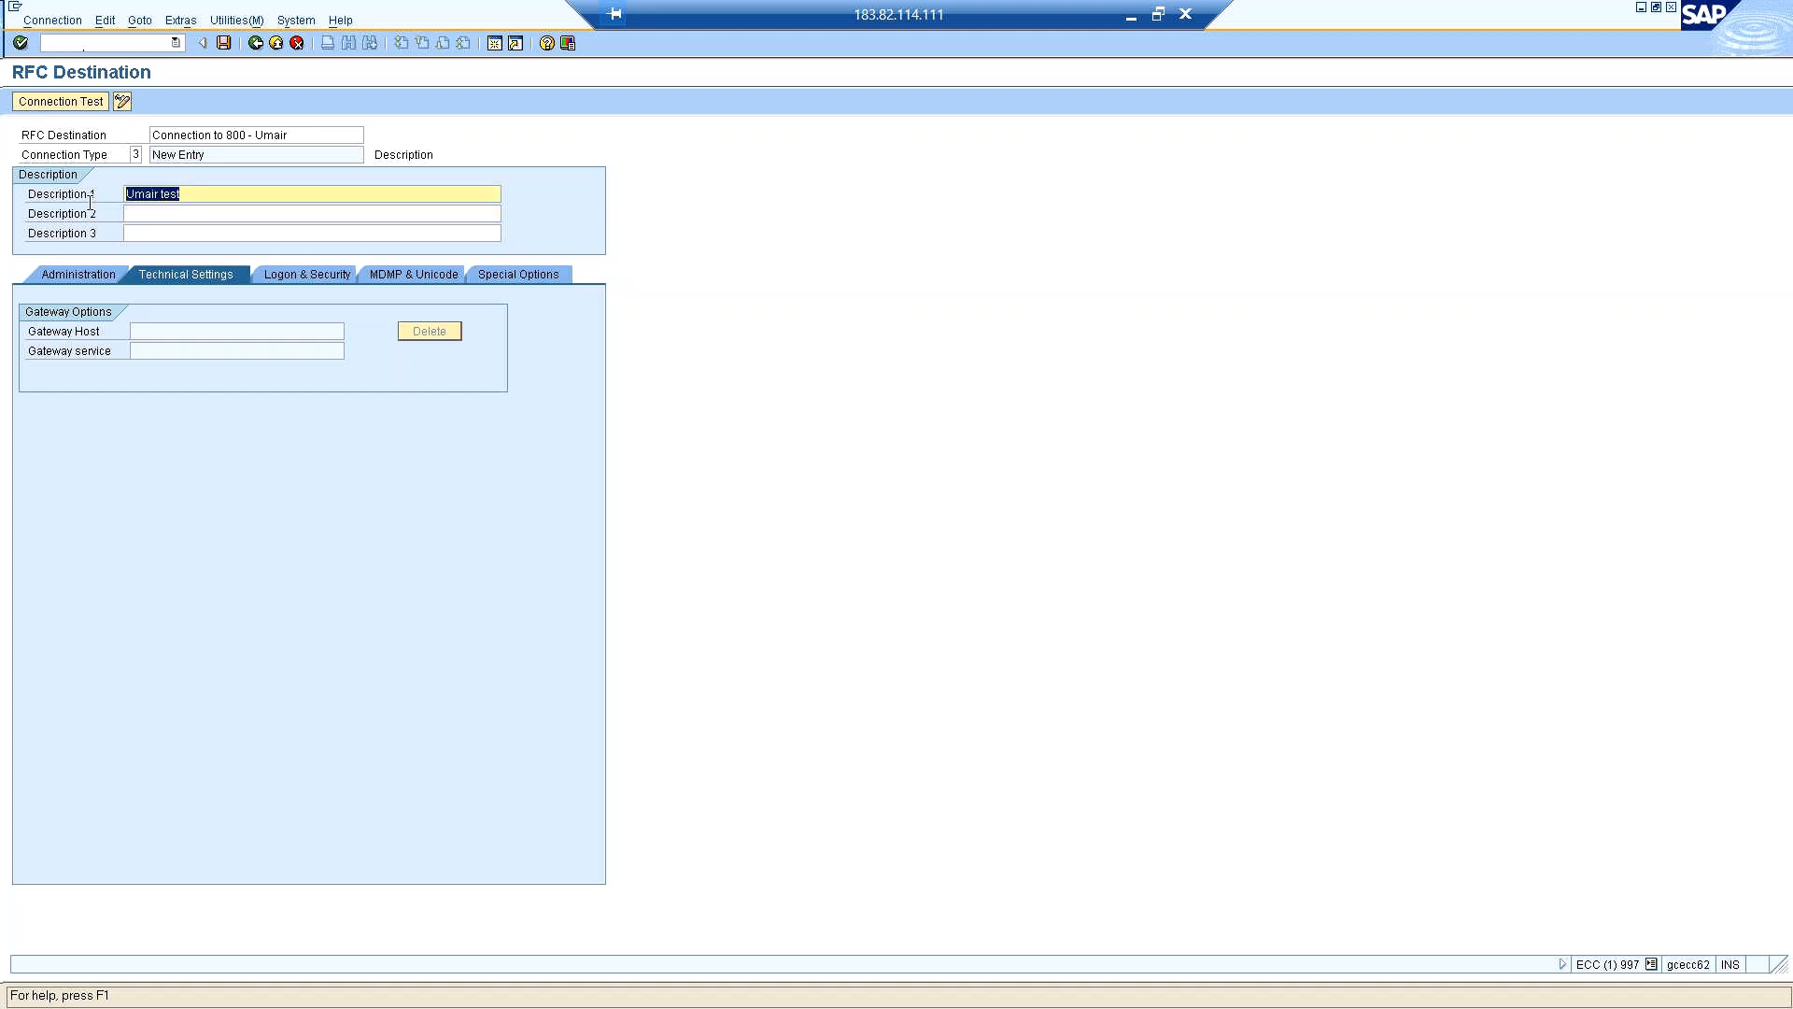
pyautogui.click(185, 216)
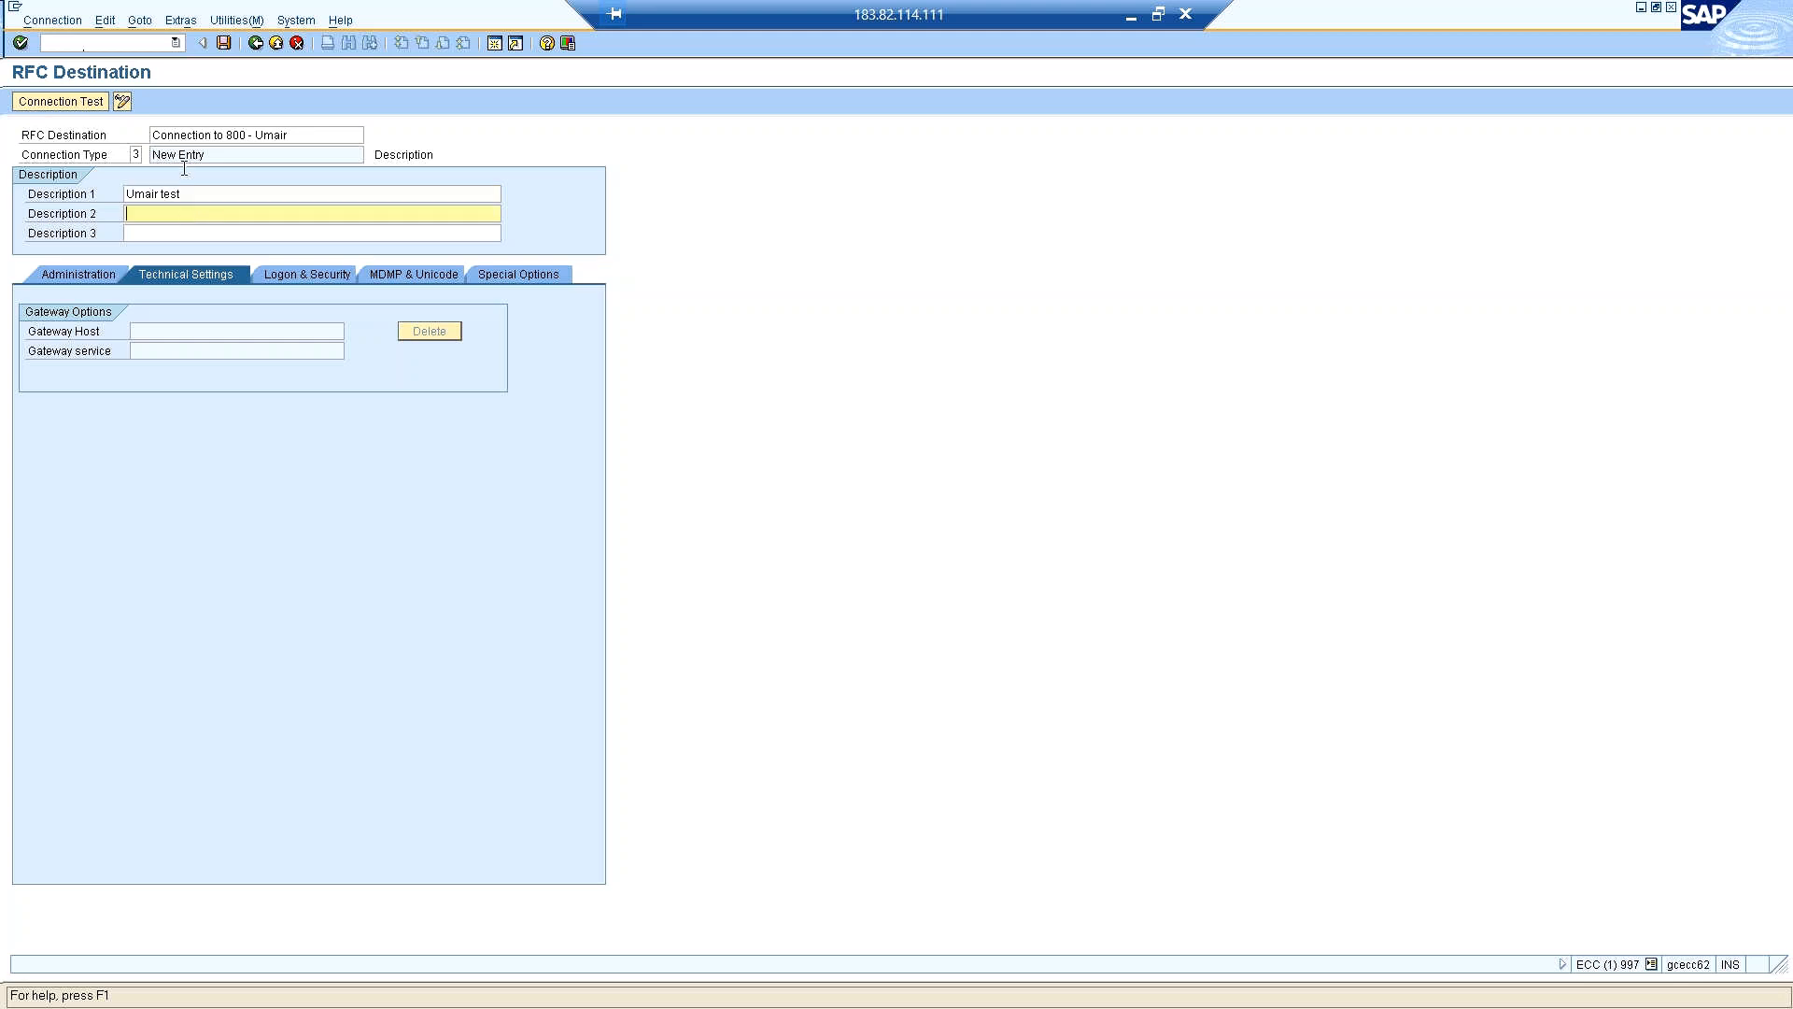
pyautogui.click(222, 44)
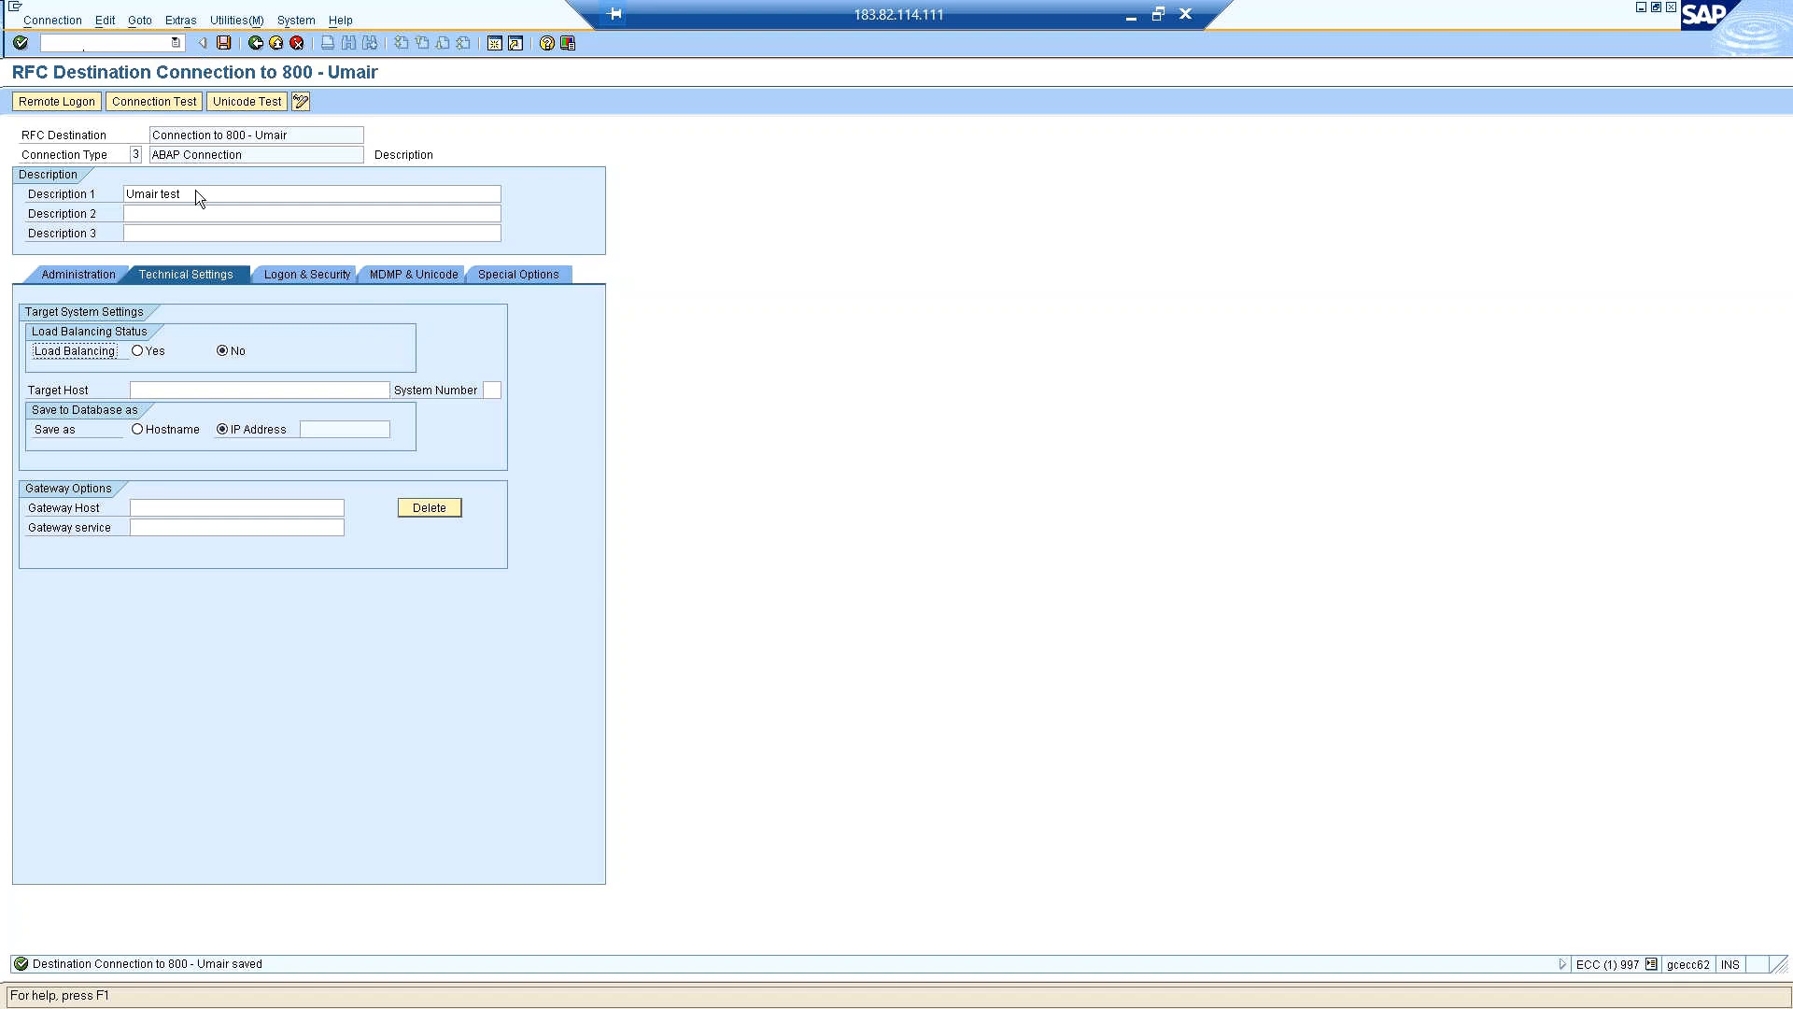
# Set the destination's target host to gcecc62 and its system number to 00, and save the technical settings.
pyautogui.click(325, 391)
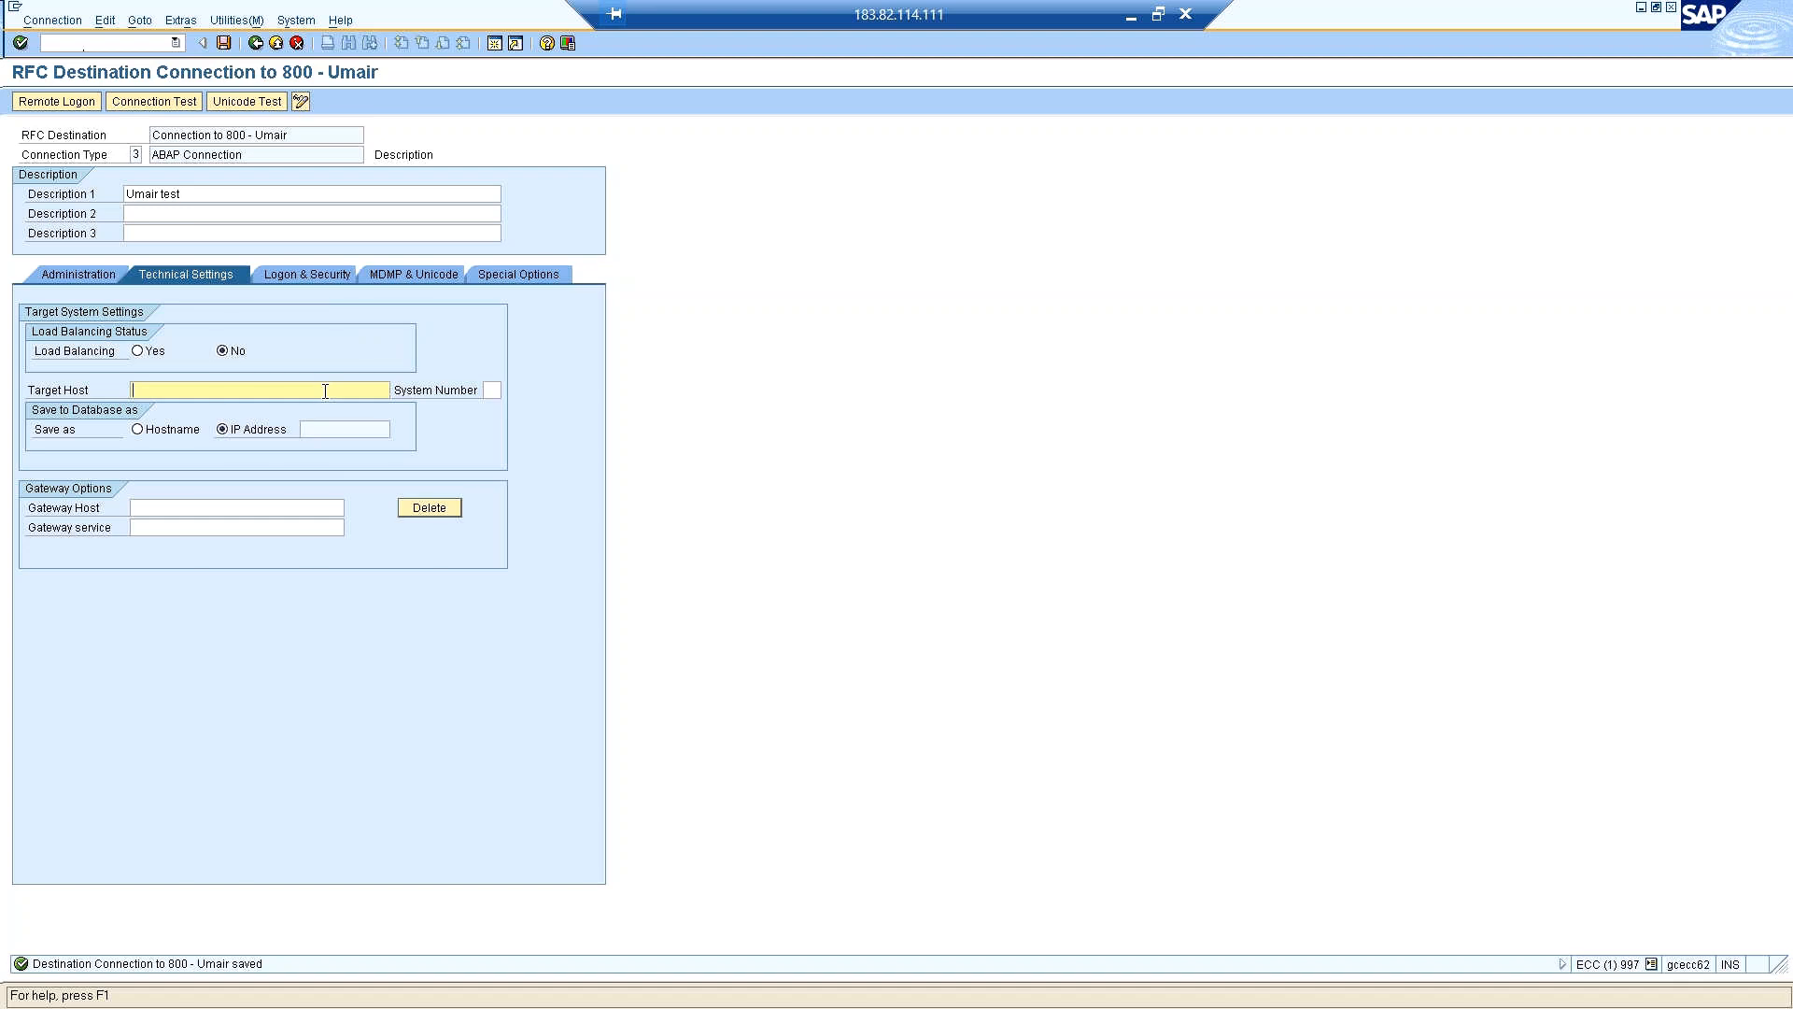
pyautogui.write('e')
pyautogui.press('BackSpace')
pyautogui.write('ecc62')
pyautogui.press('BackSpace')
pyautogui.press('BackSpace')
pyautogui.press('BackSpace')
pyautogui.press('BackSpace')
pyautogui.press('BackSpace')
pyautogui.write('g')
pyautogui.write('cecc62')
pyautogui.press('Tab')
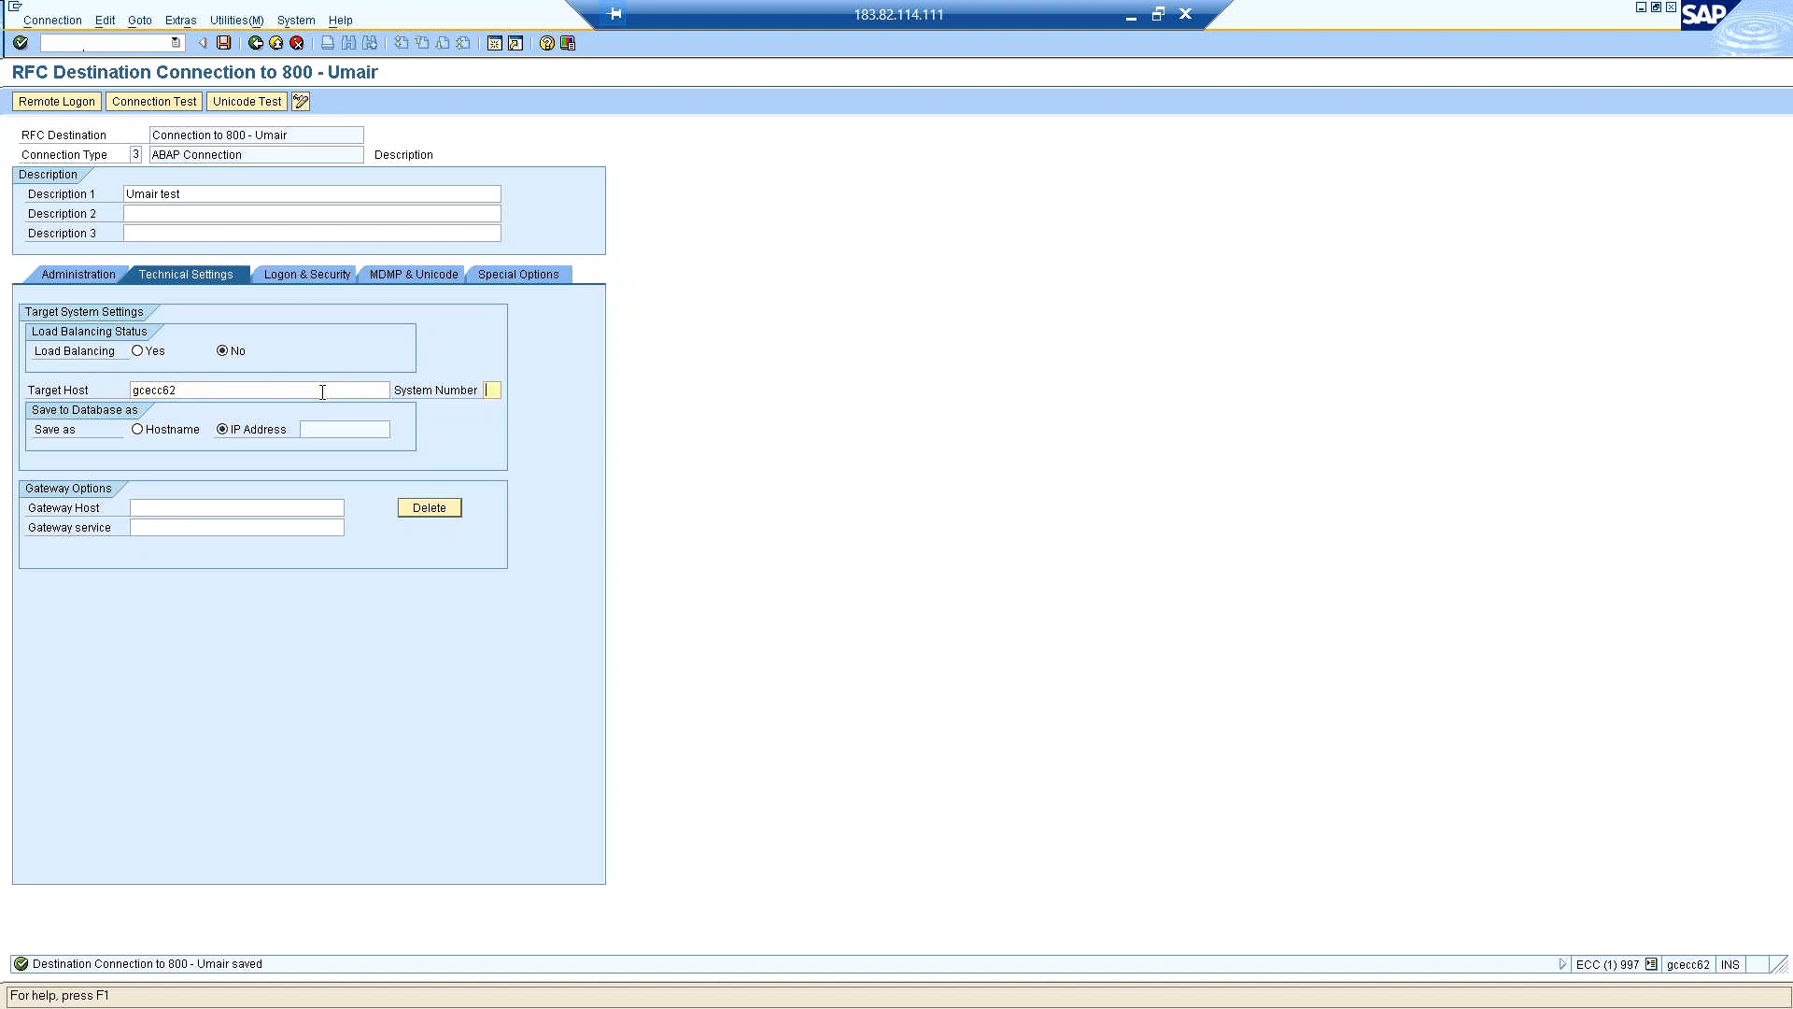
pyautogui.write('00')
pyautogui.click(223, 43)
pyautogui.click(129, 42)
# Set the destination's logon language to EN and its logon client to 800 in the logon and security settings.
pyautogui.click(323, 273)
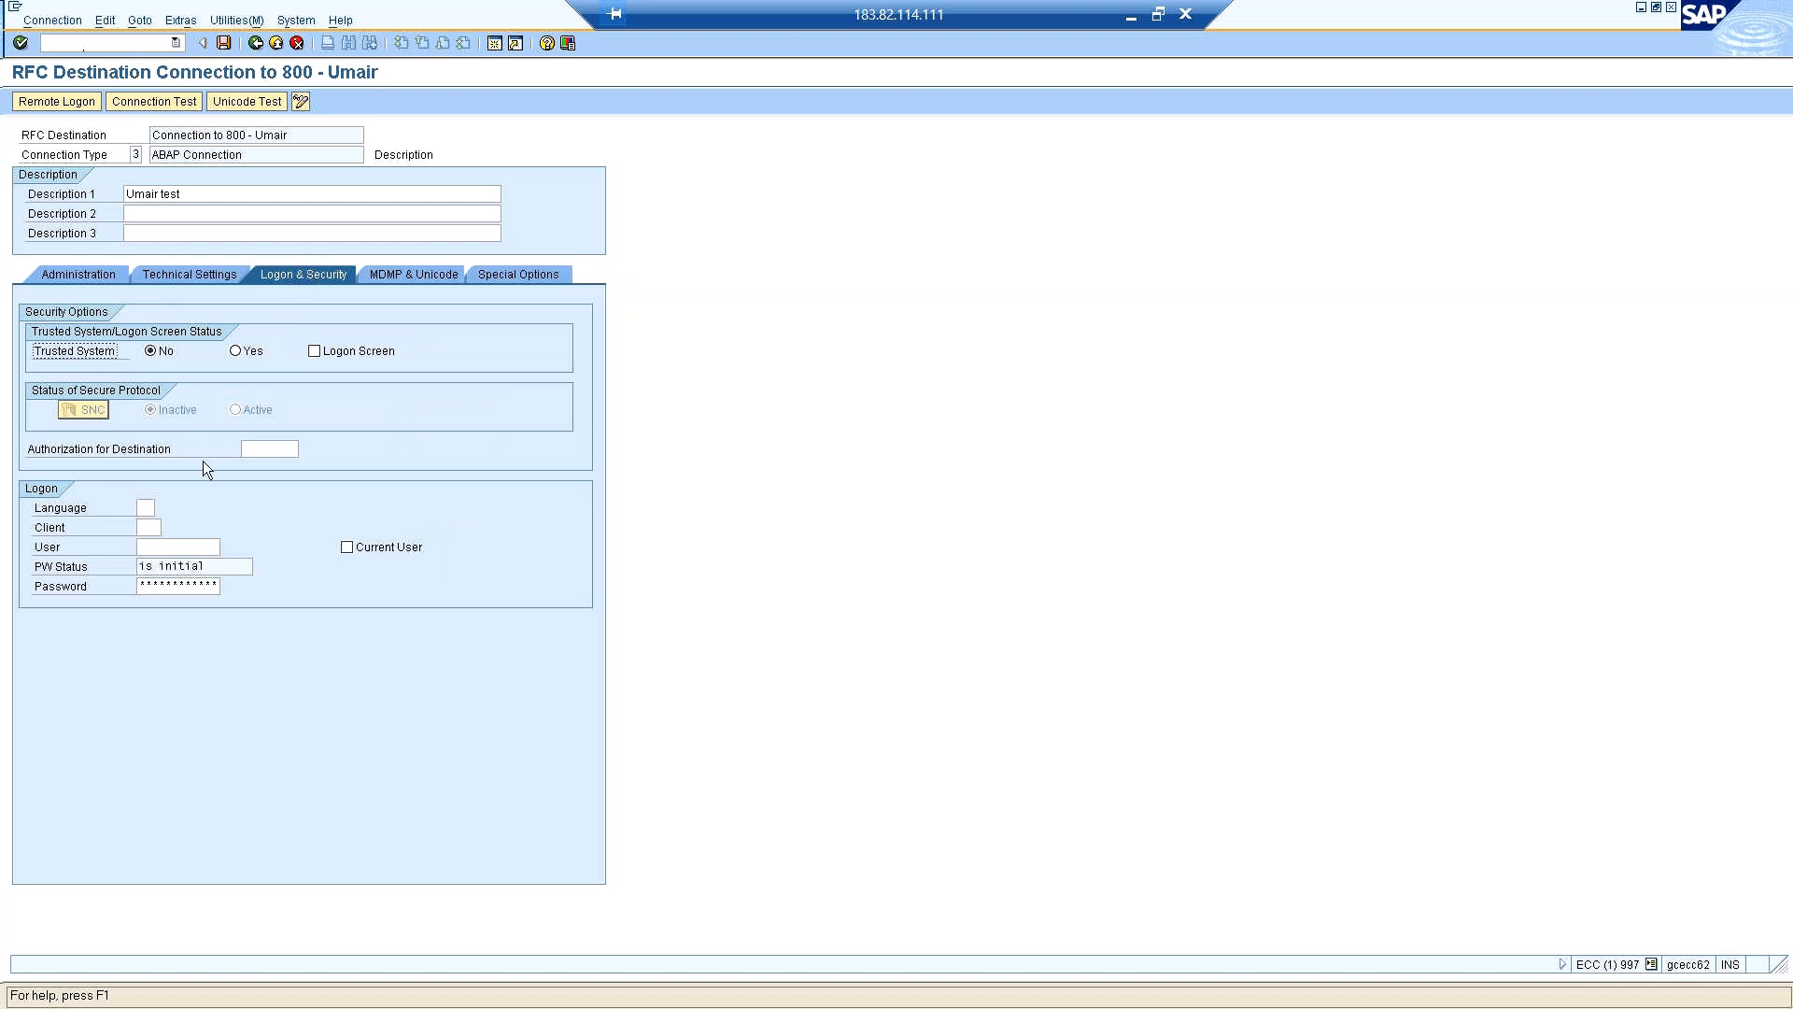
pyautogui.click(144, 508)
pyautogui.write('EN')
pyautogui.press('Return')
pyautogui.click(156, 526)
pyautogui.write('99')
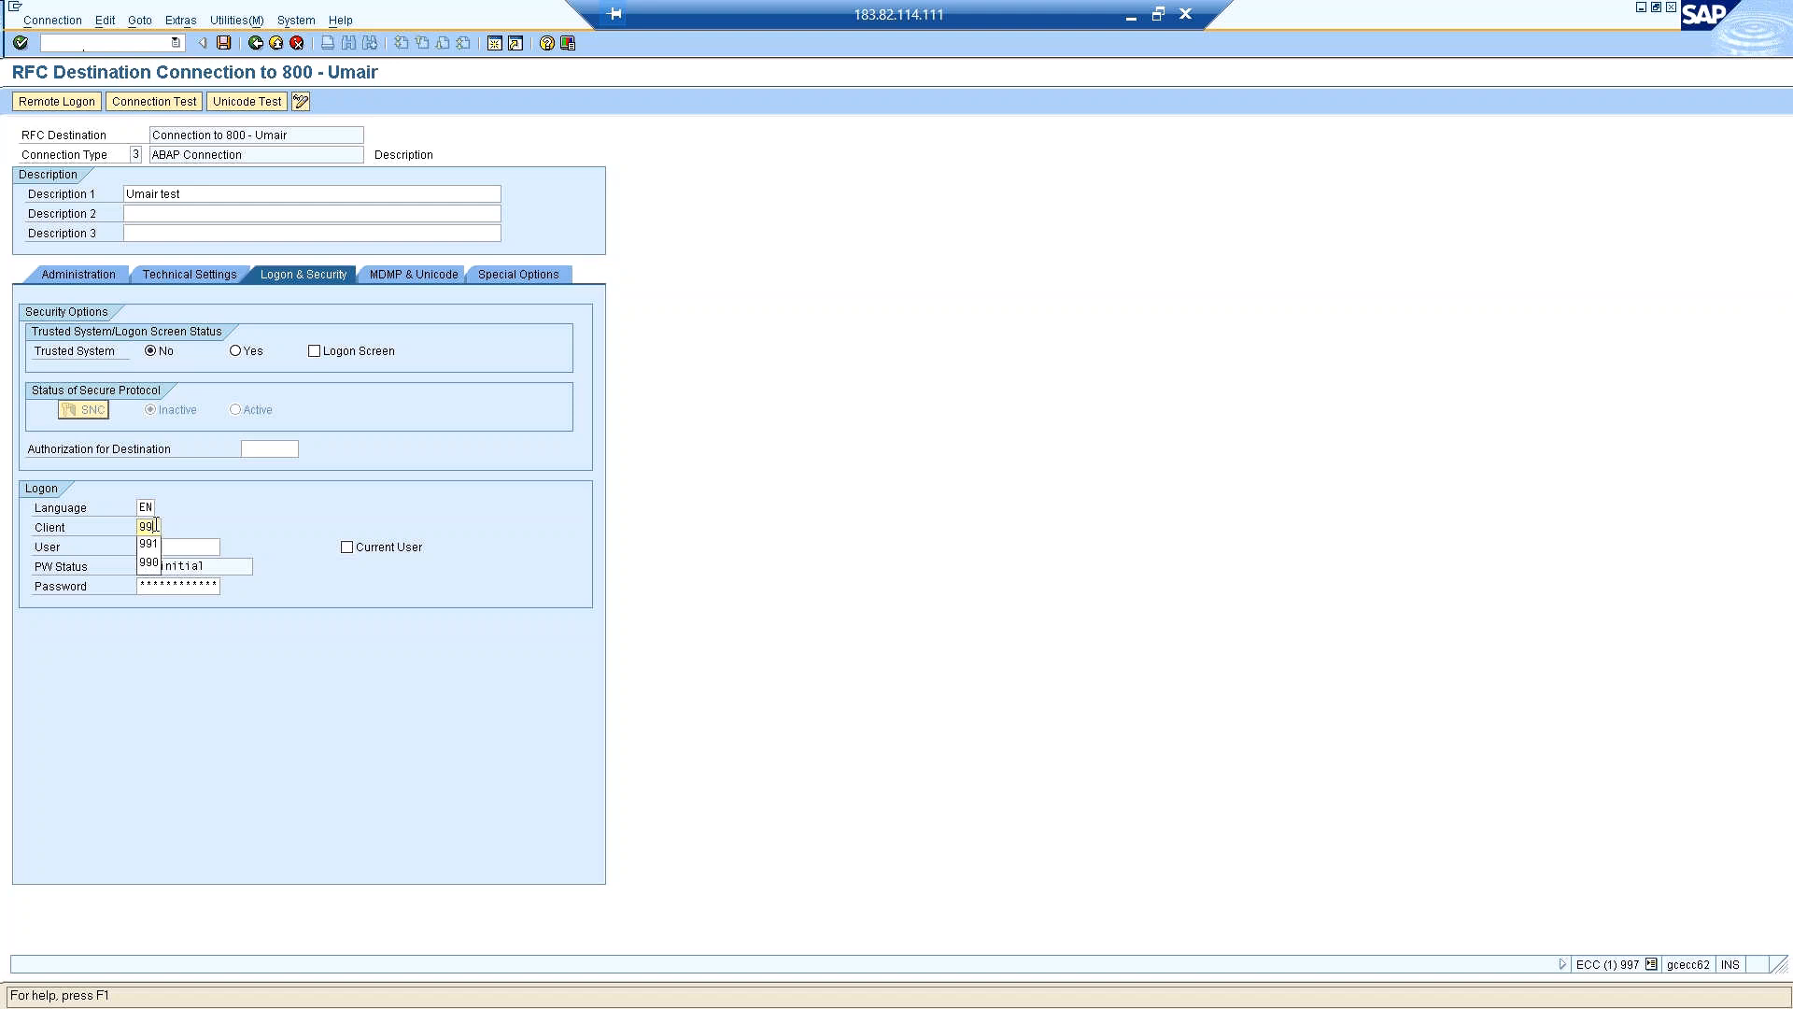
pyautogui.press('BackSpace')
pyautogui.write('800')
pyautogui.press('Tab')
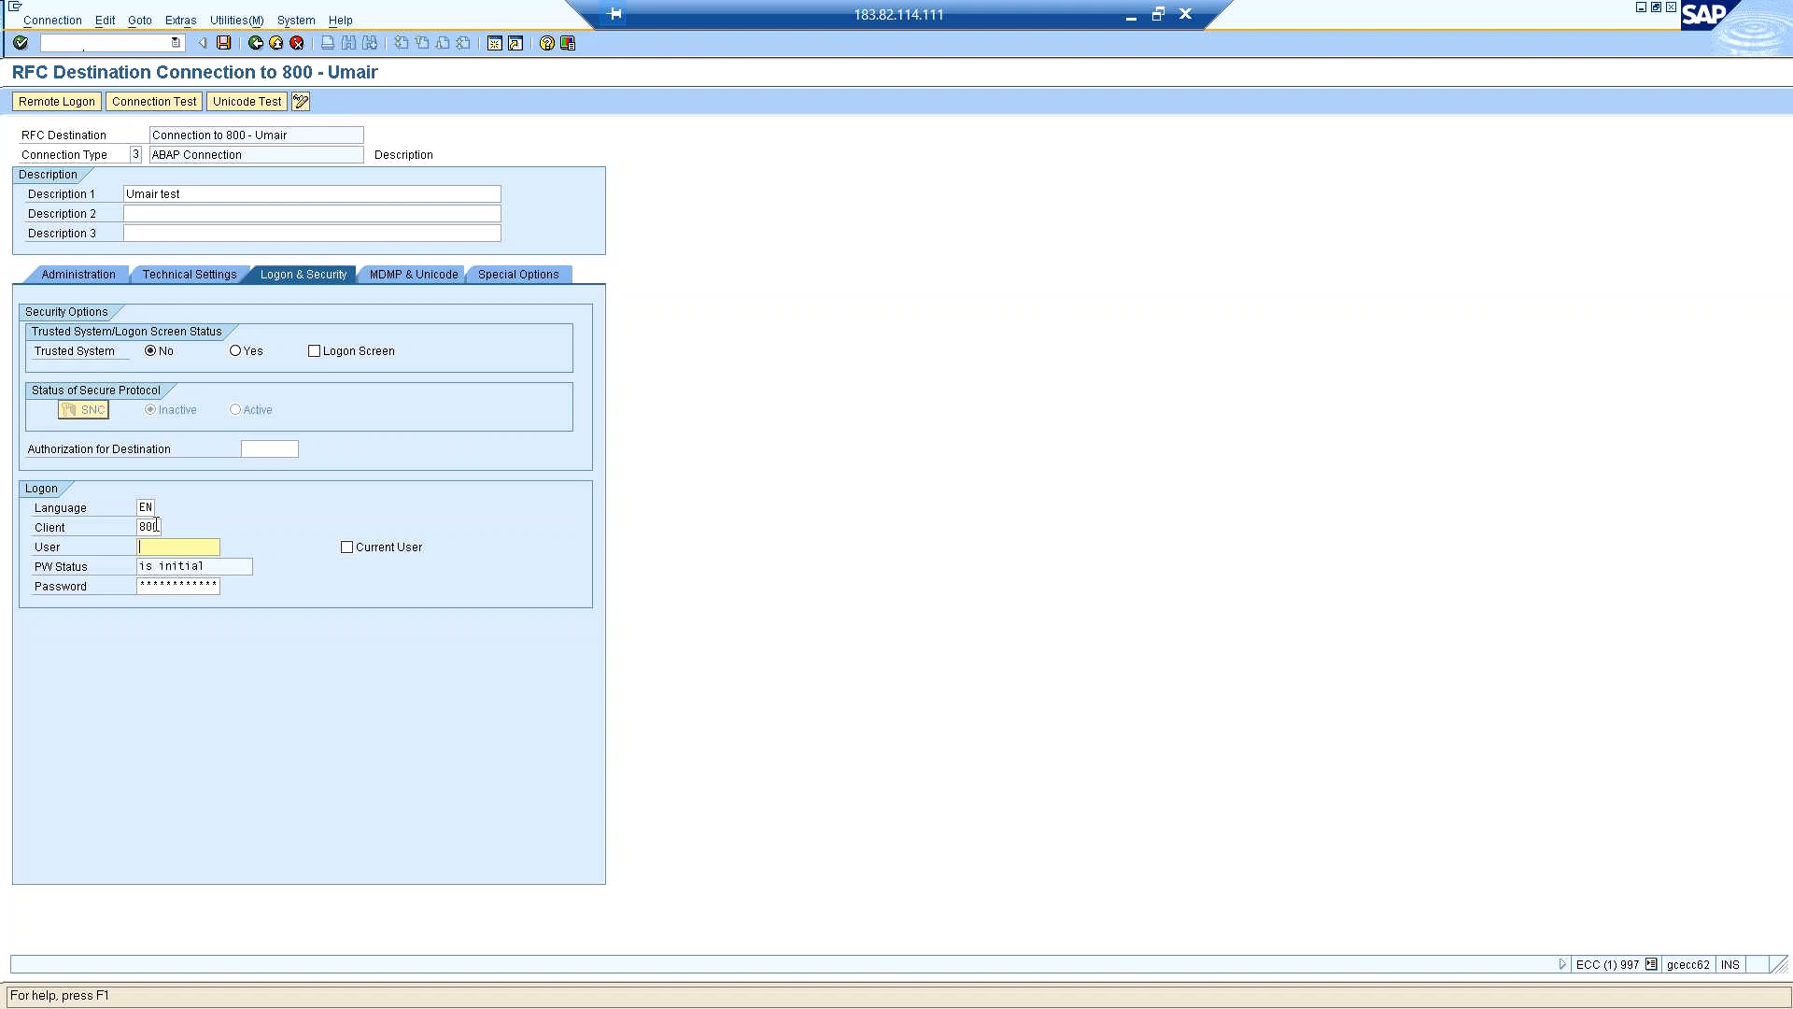
# Enter basis11 as the logon user with the account password, save the destination and acknowledge the information message.
pyautogui.write('BA')
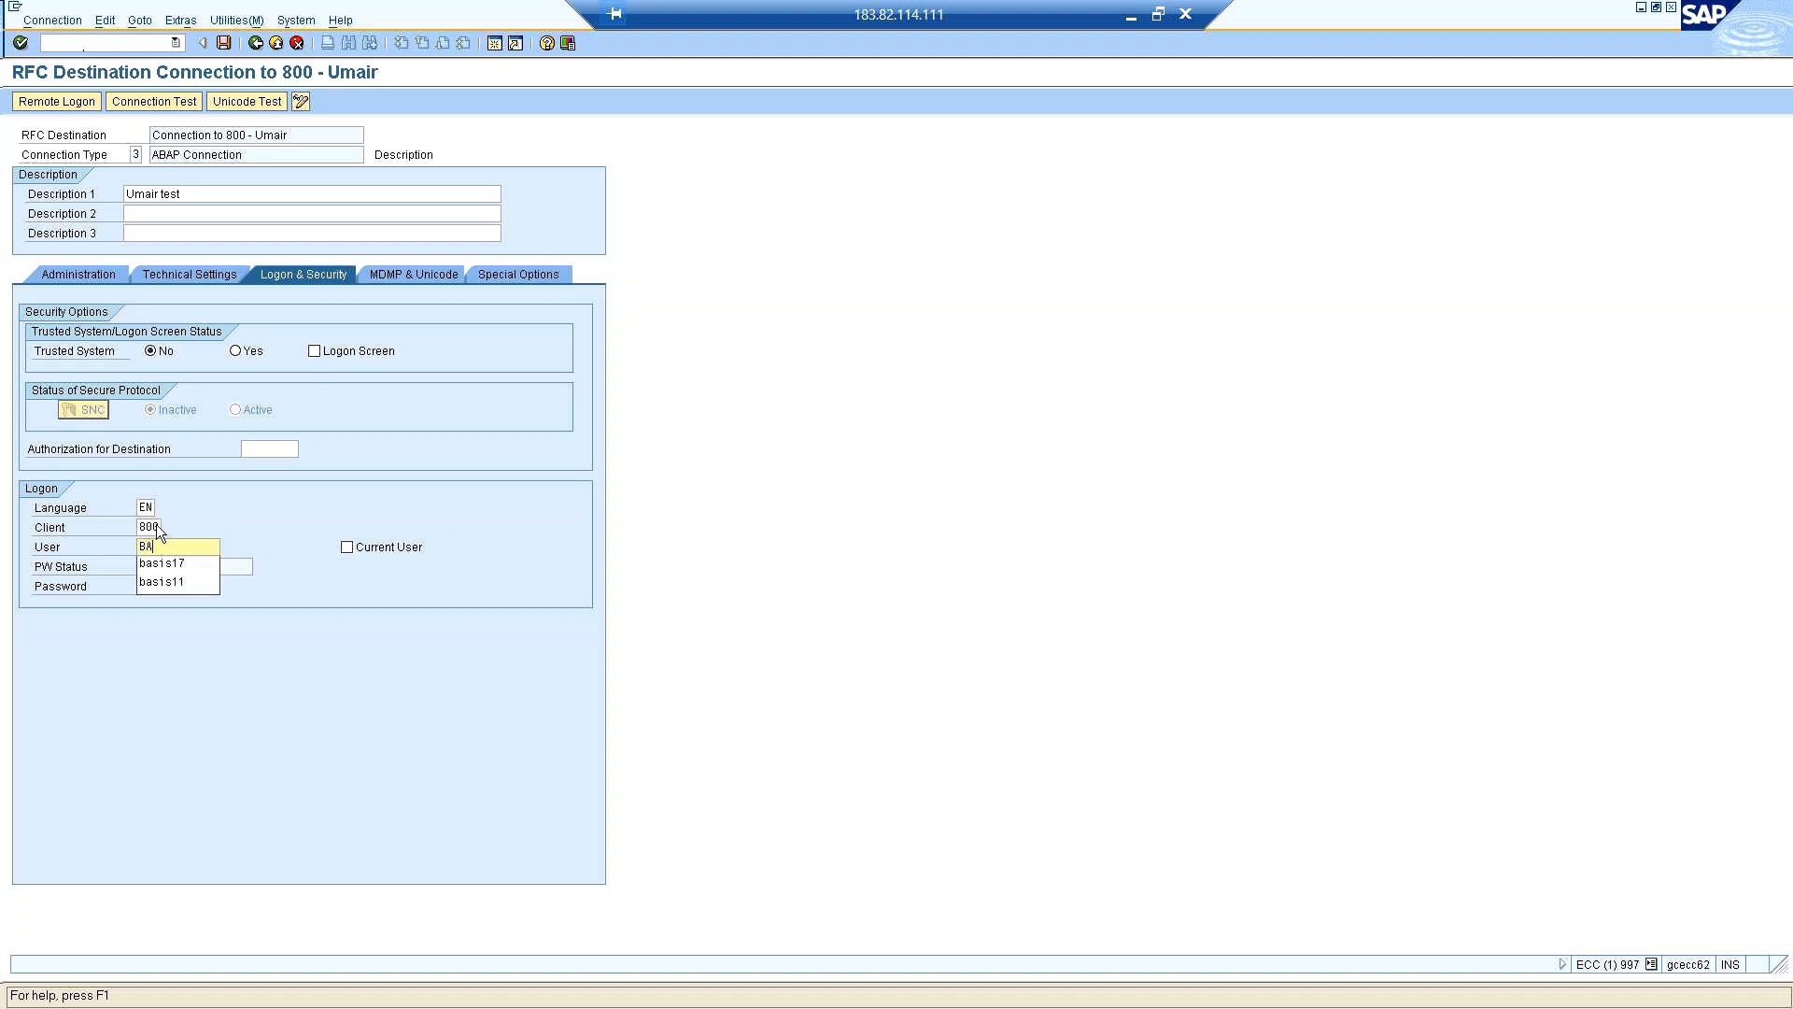
pyautogui.press('BackSpace')
pyautogui.press('BackSpace')
pyautogui.write('basis11')
pyautogui.press('Tab')
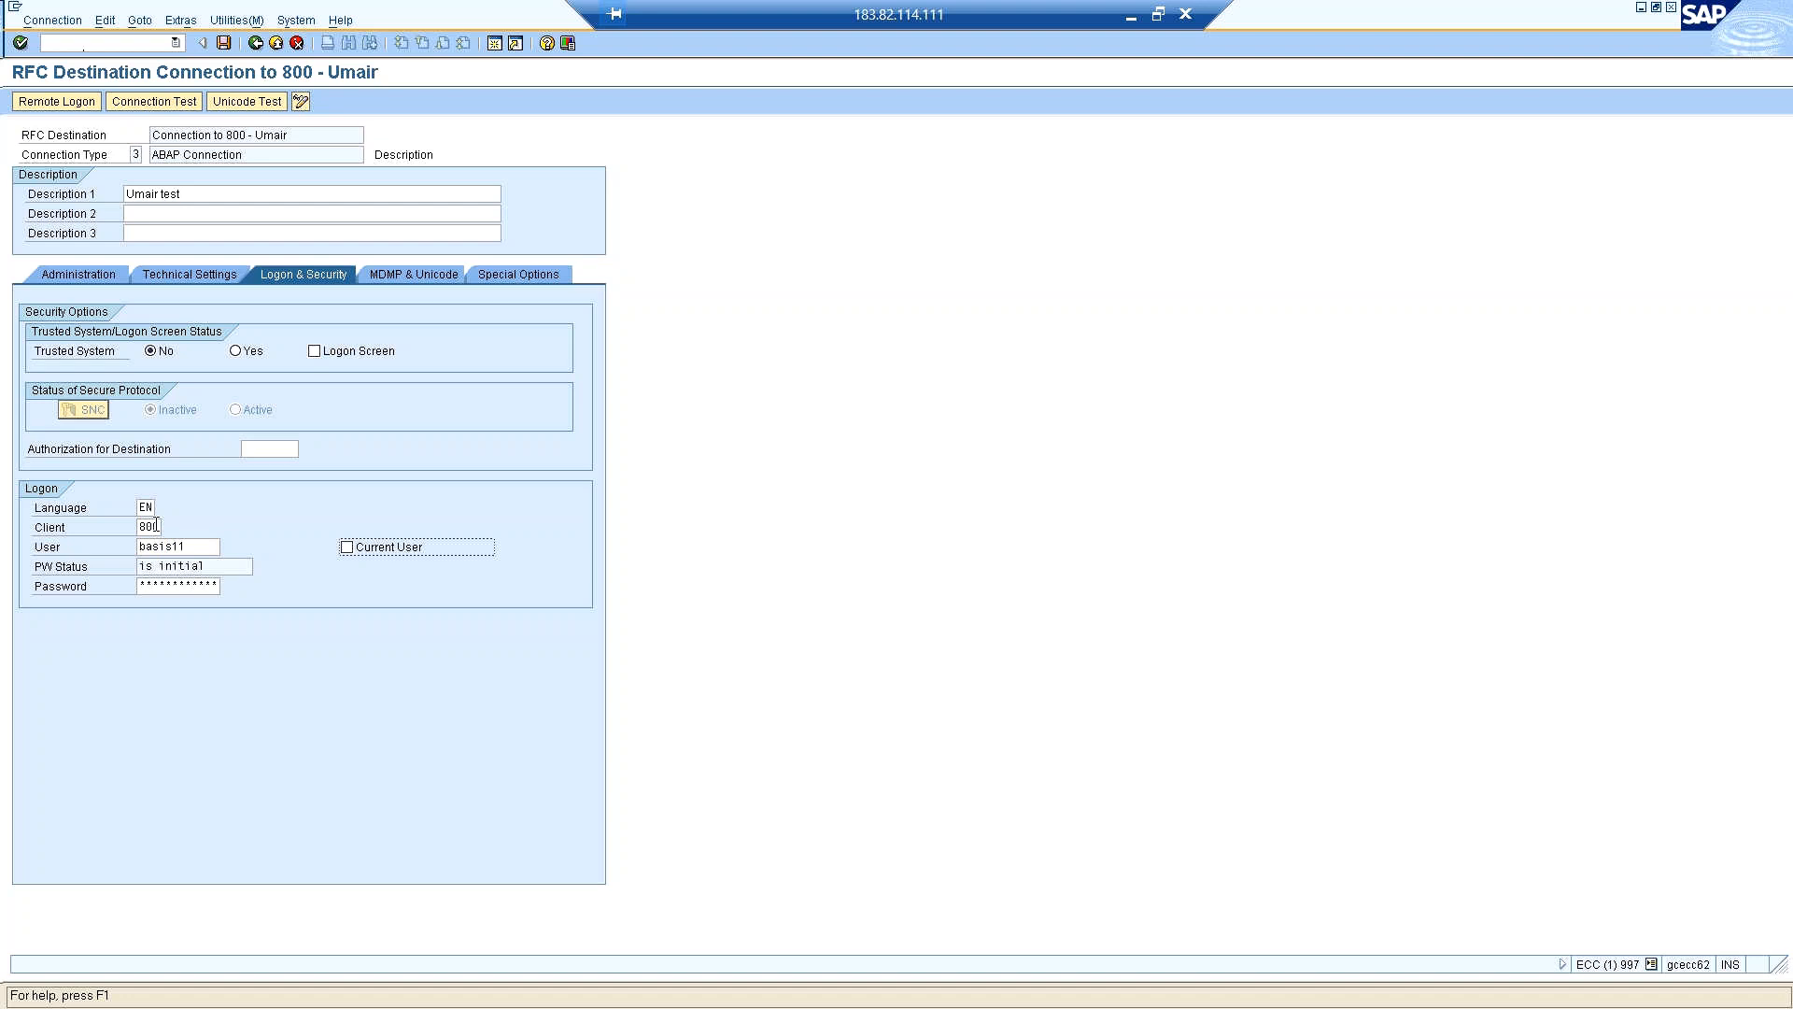
pyautogui.press('Tab')
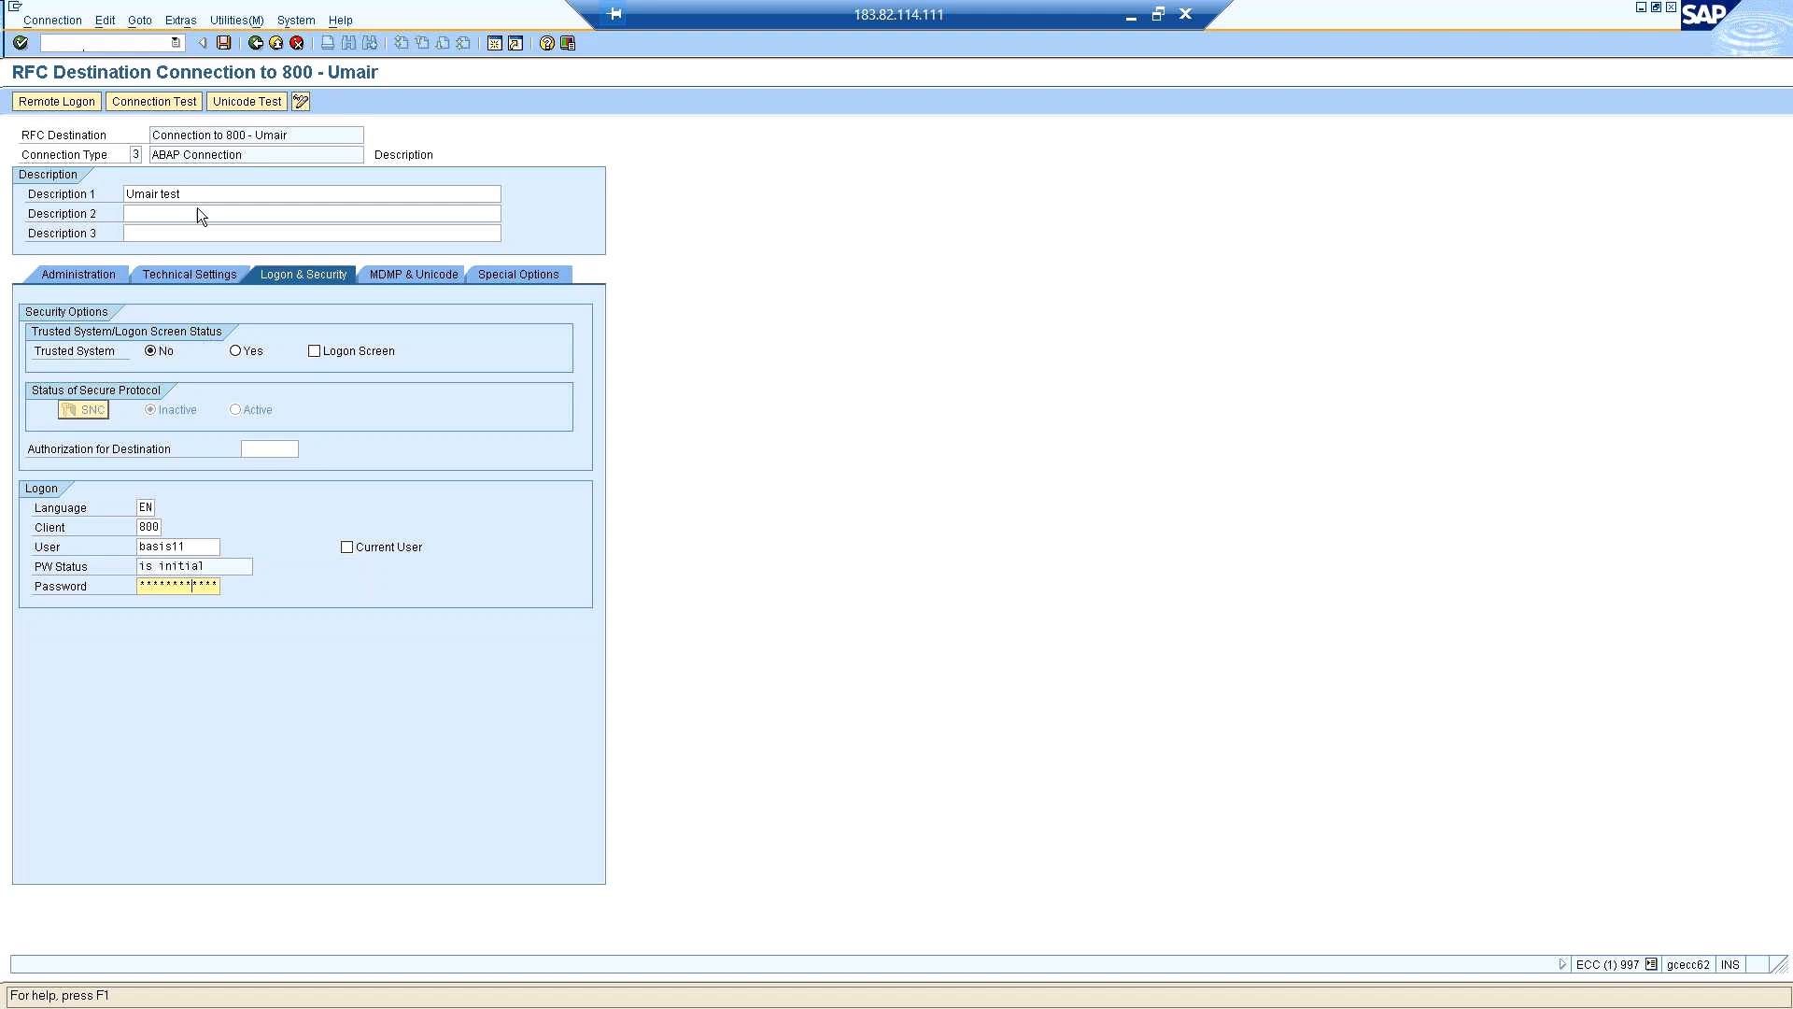
pyautogui.click(224, 44)
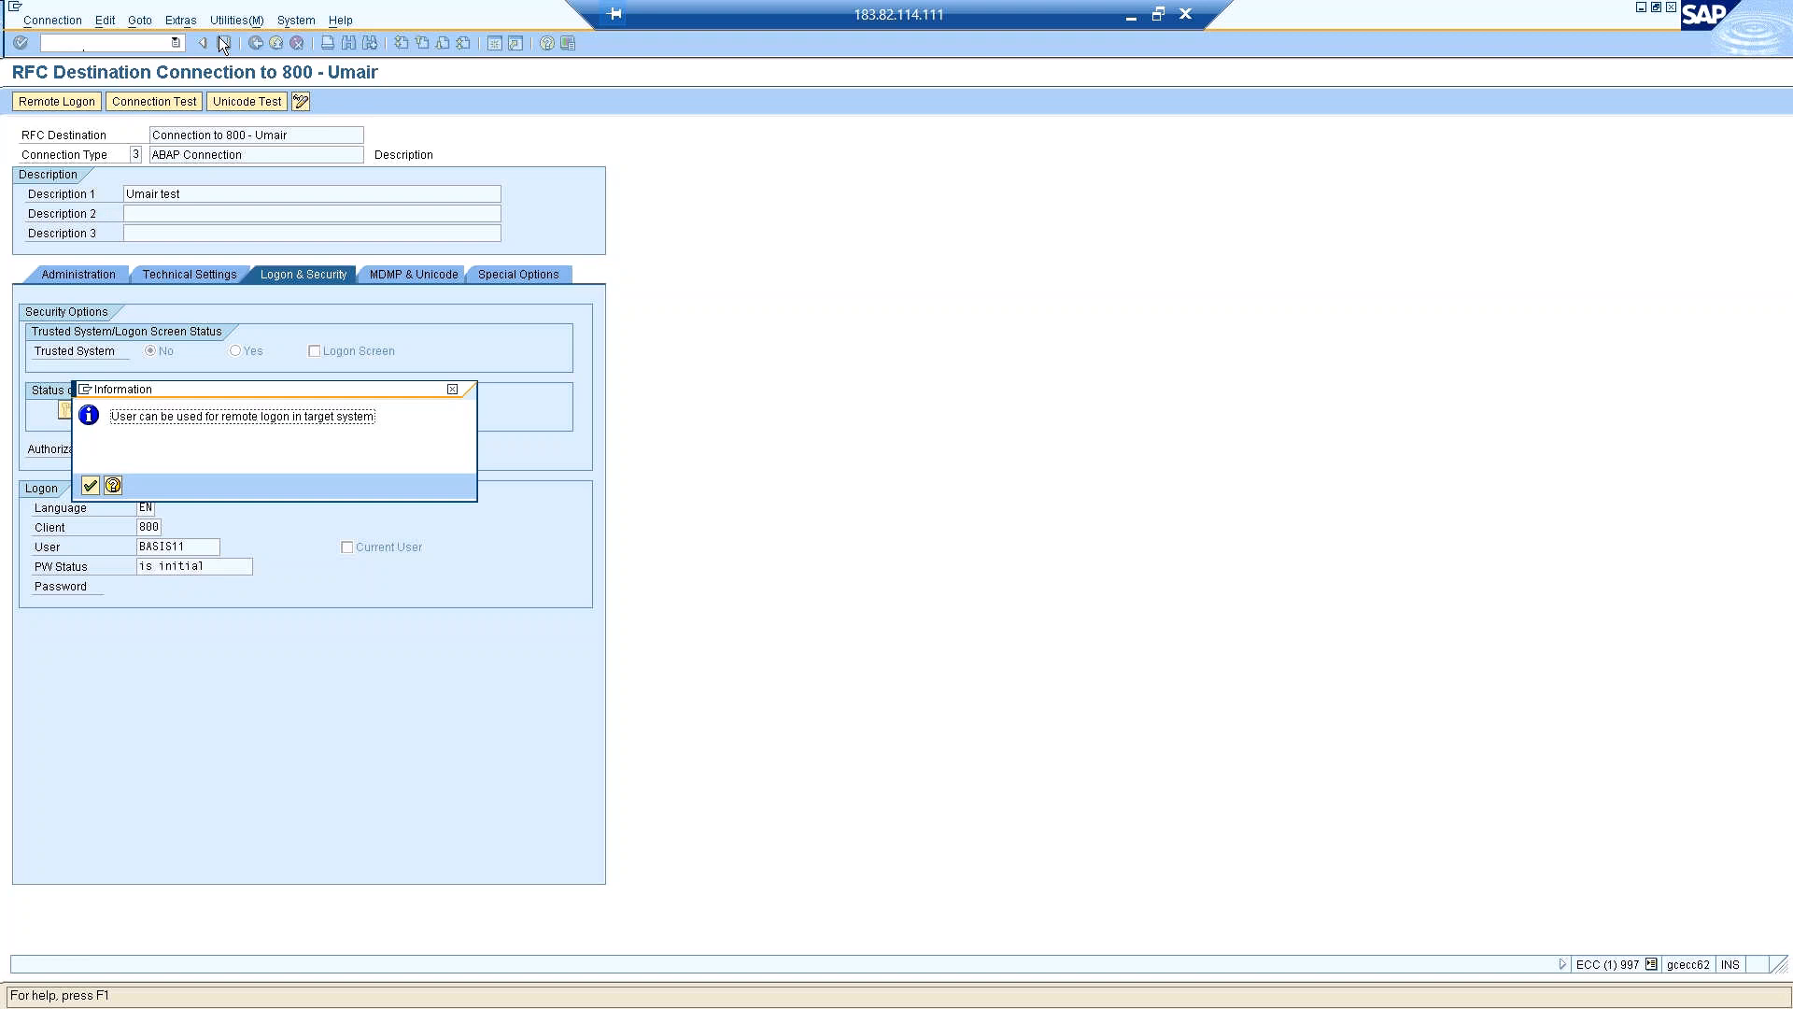
pyautogui.click(91, 486)
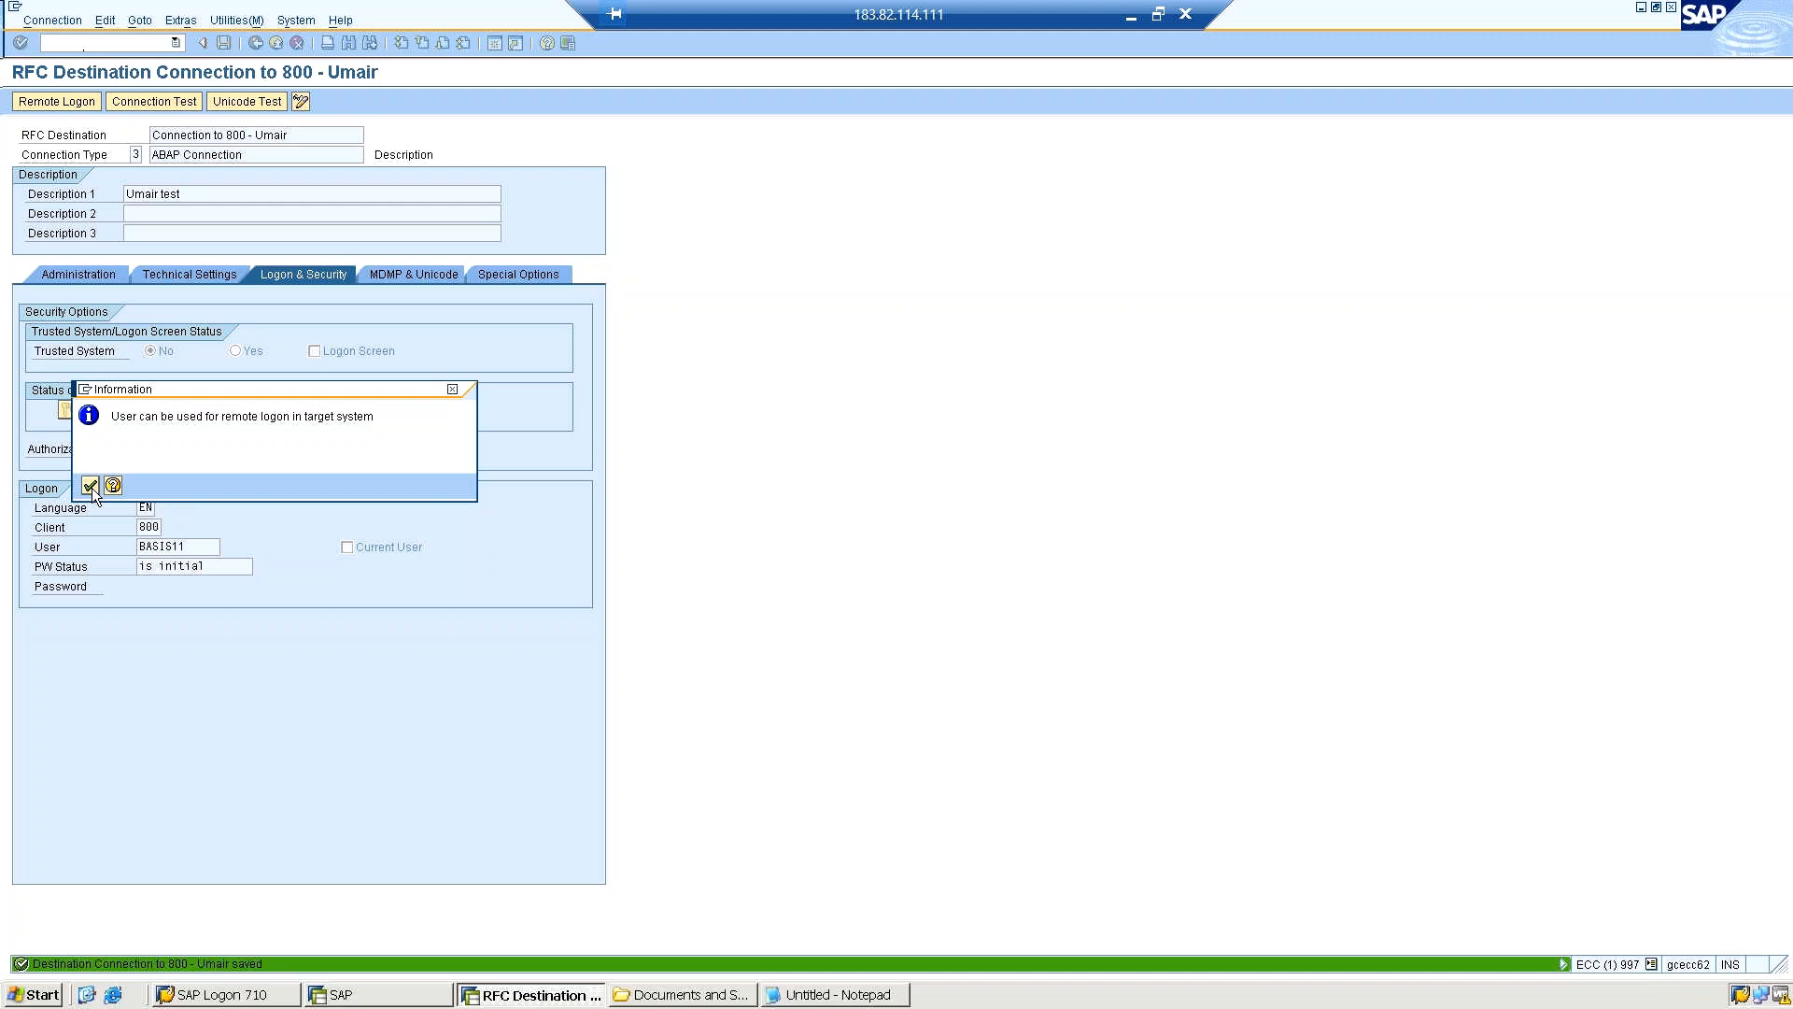
pyautogui.click(91, 486)
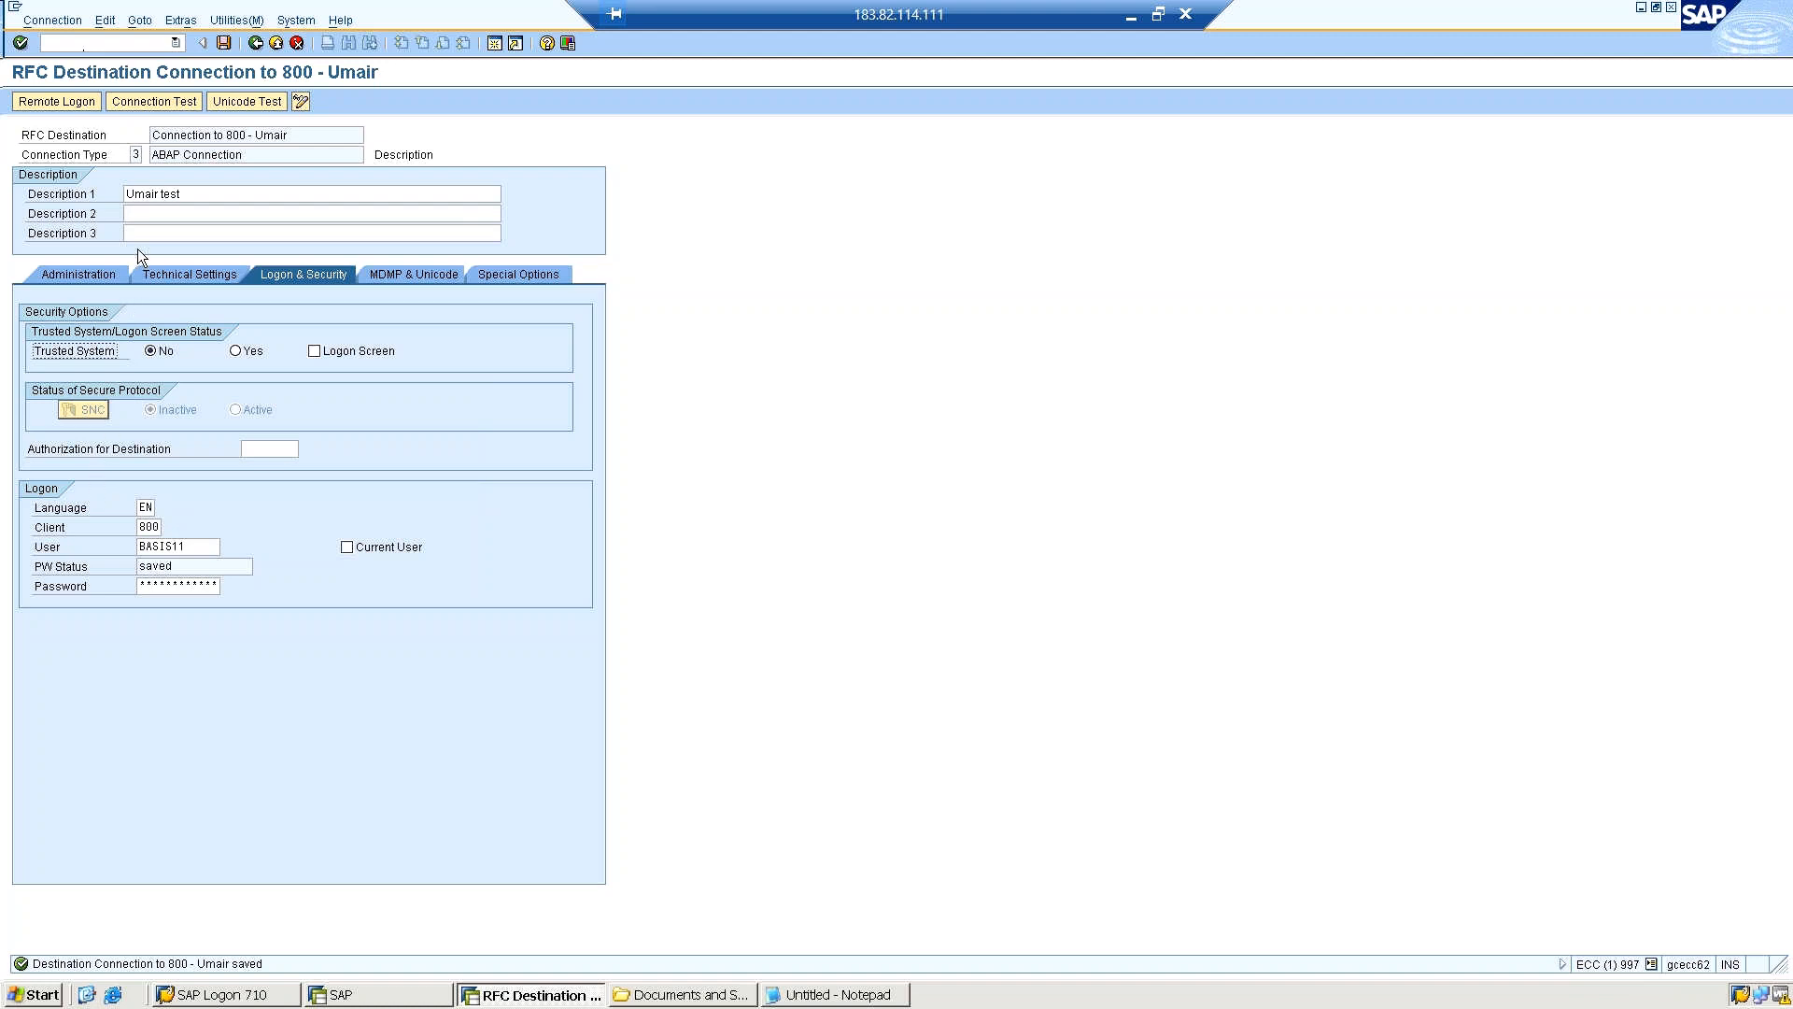
# Run the connection test for the RFC destination, dismiss the Internet Explorer security message and return to the destination settings.
pyautogui.click(131, 47)
pyautogui.click(238, 20)
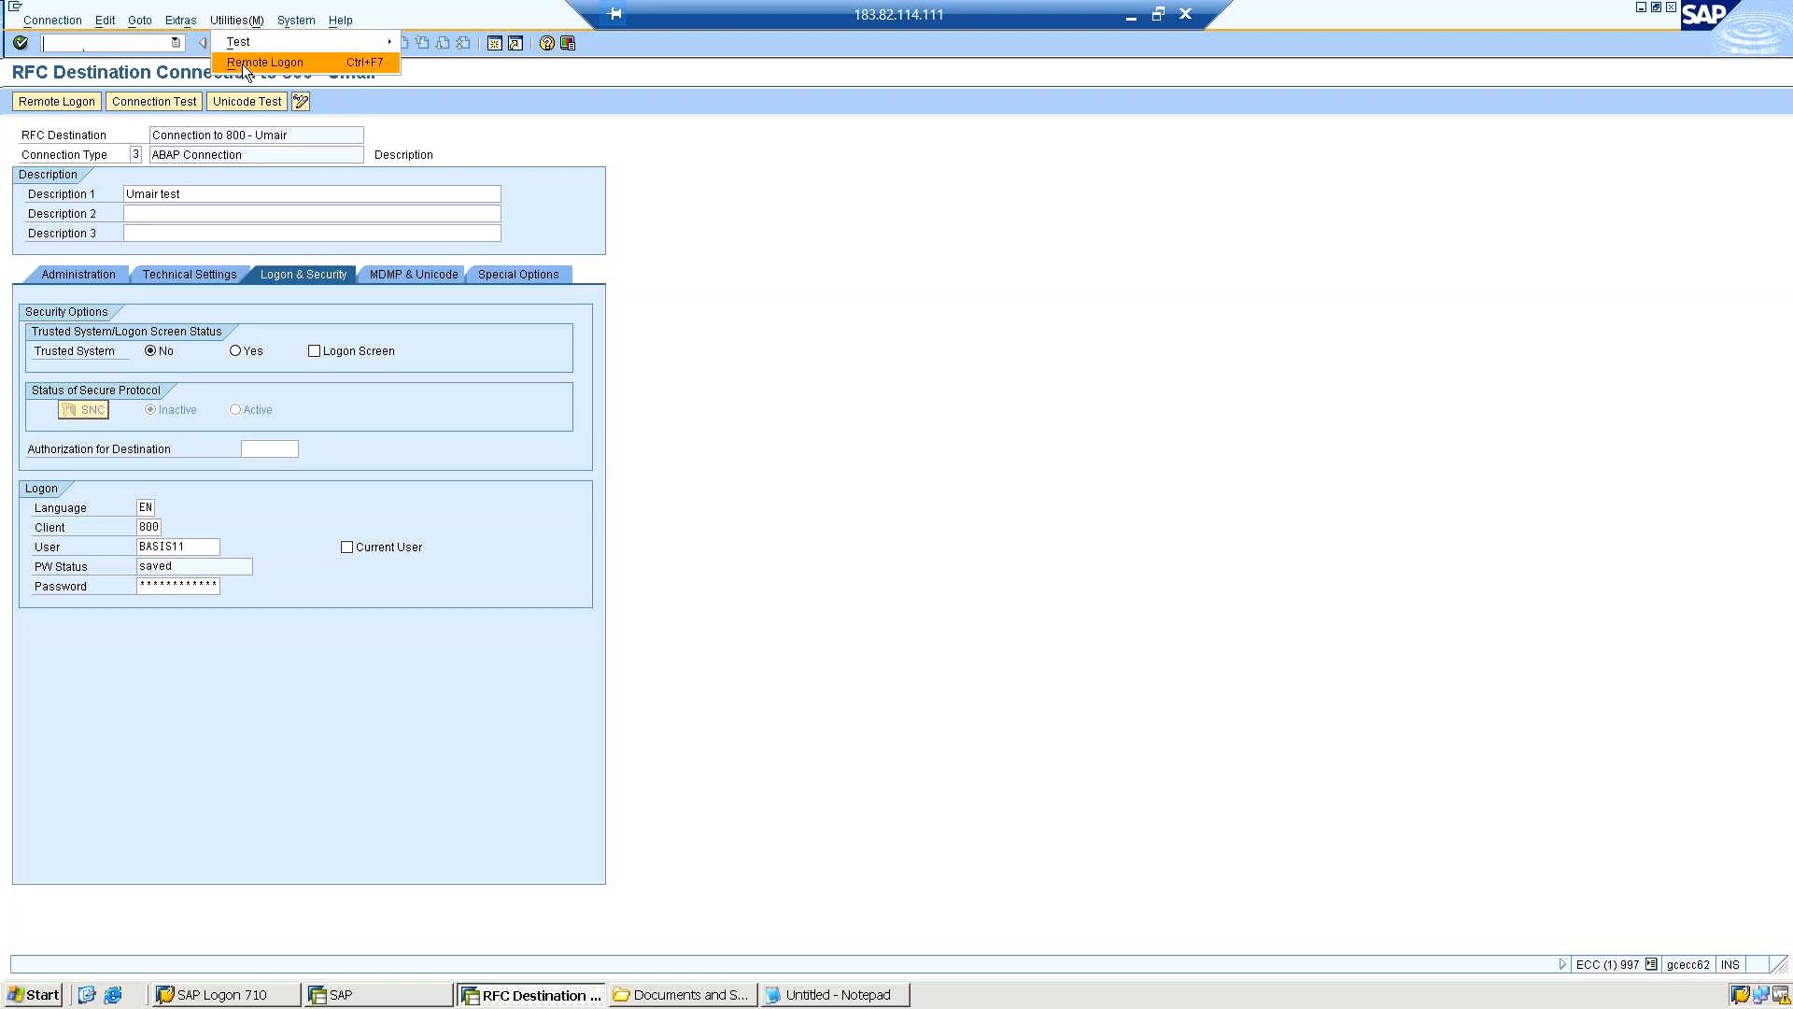
pyautogui.moveTo(243, 40)
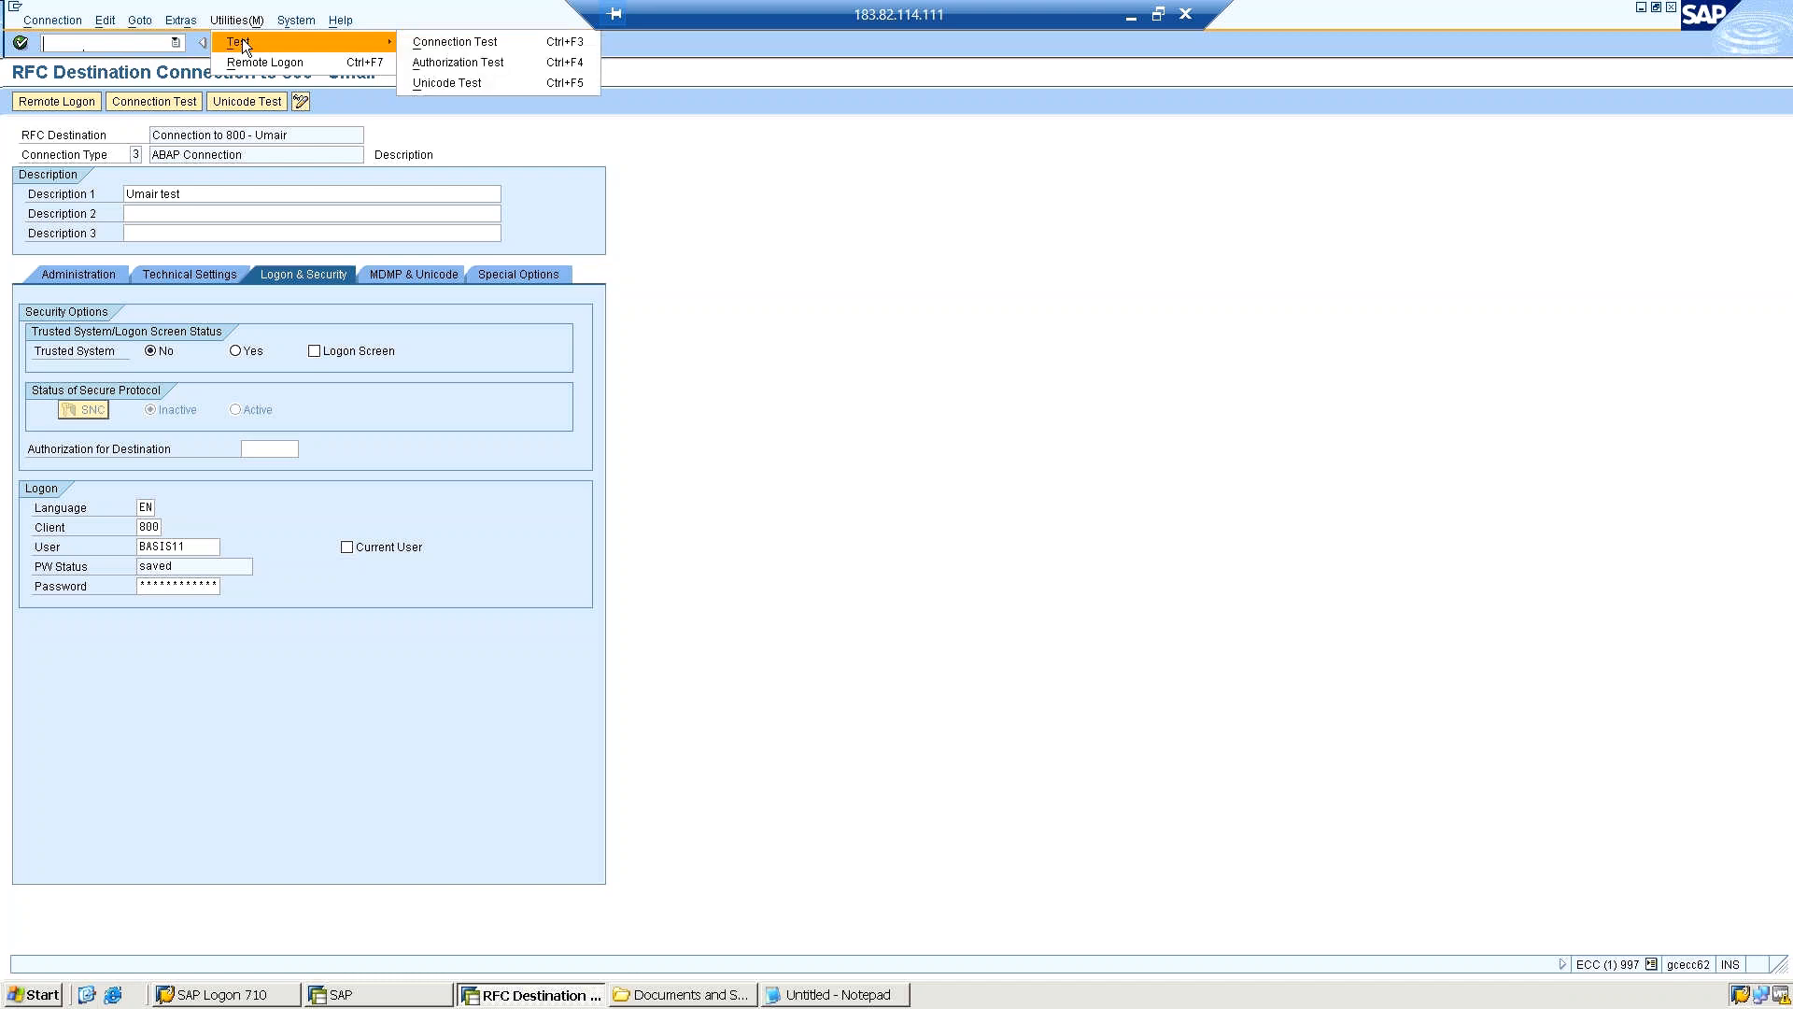
pyautogui.click(472, 46)
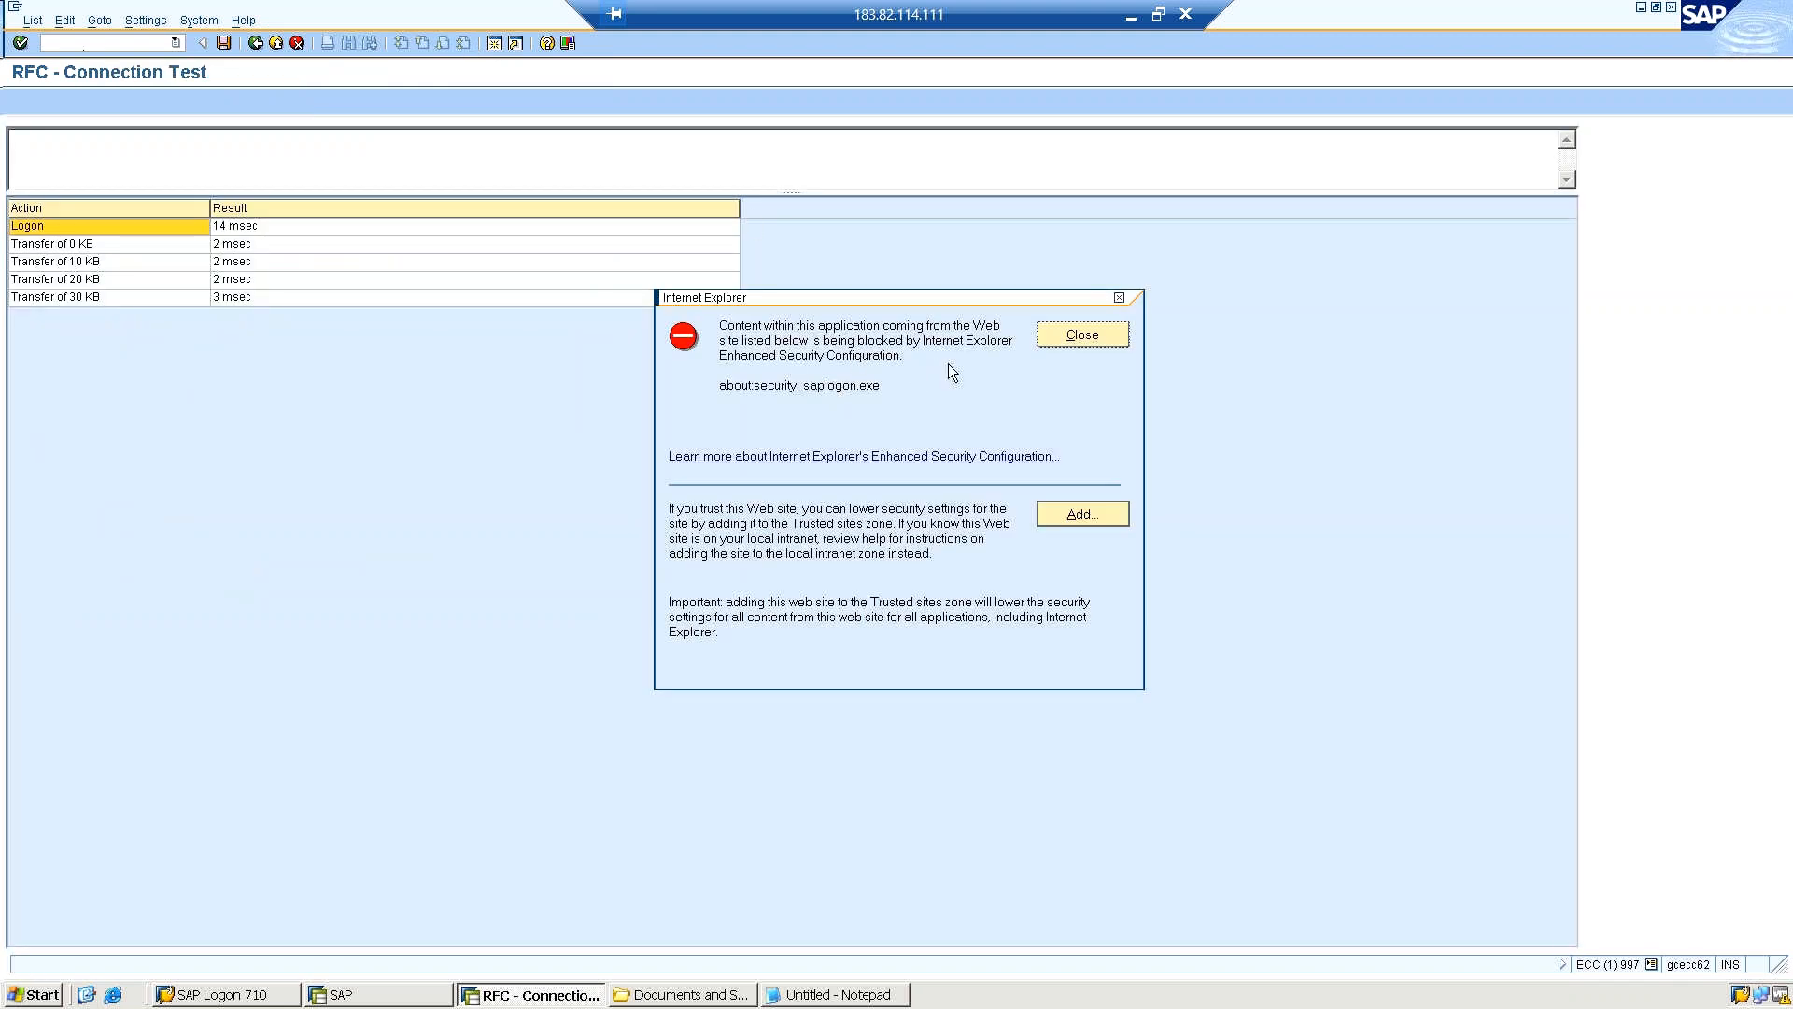
pyautogui.click(1081, 334)
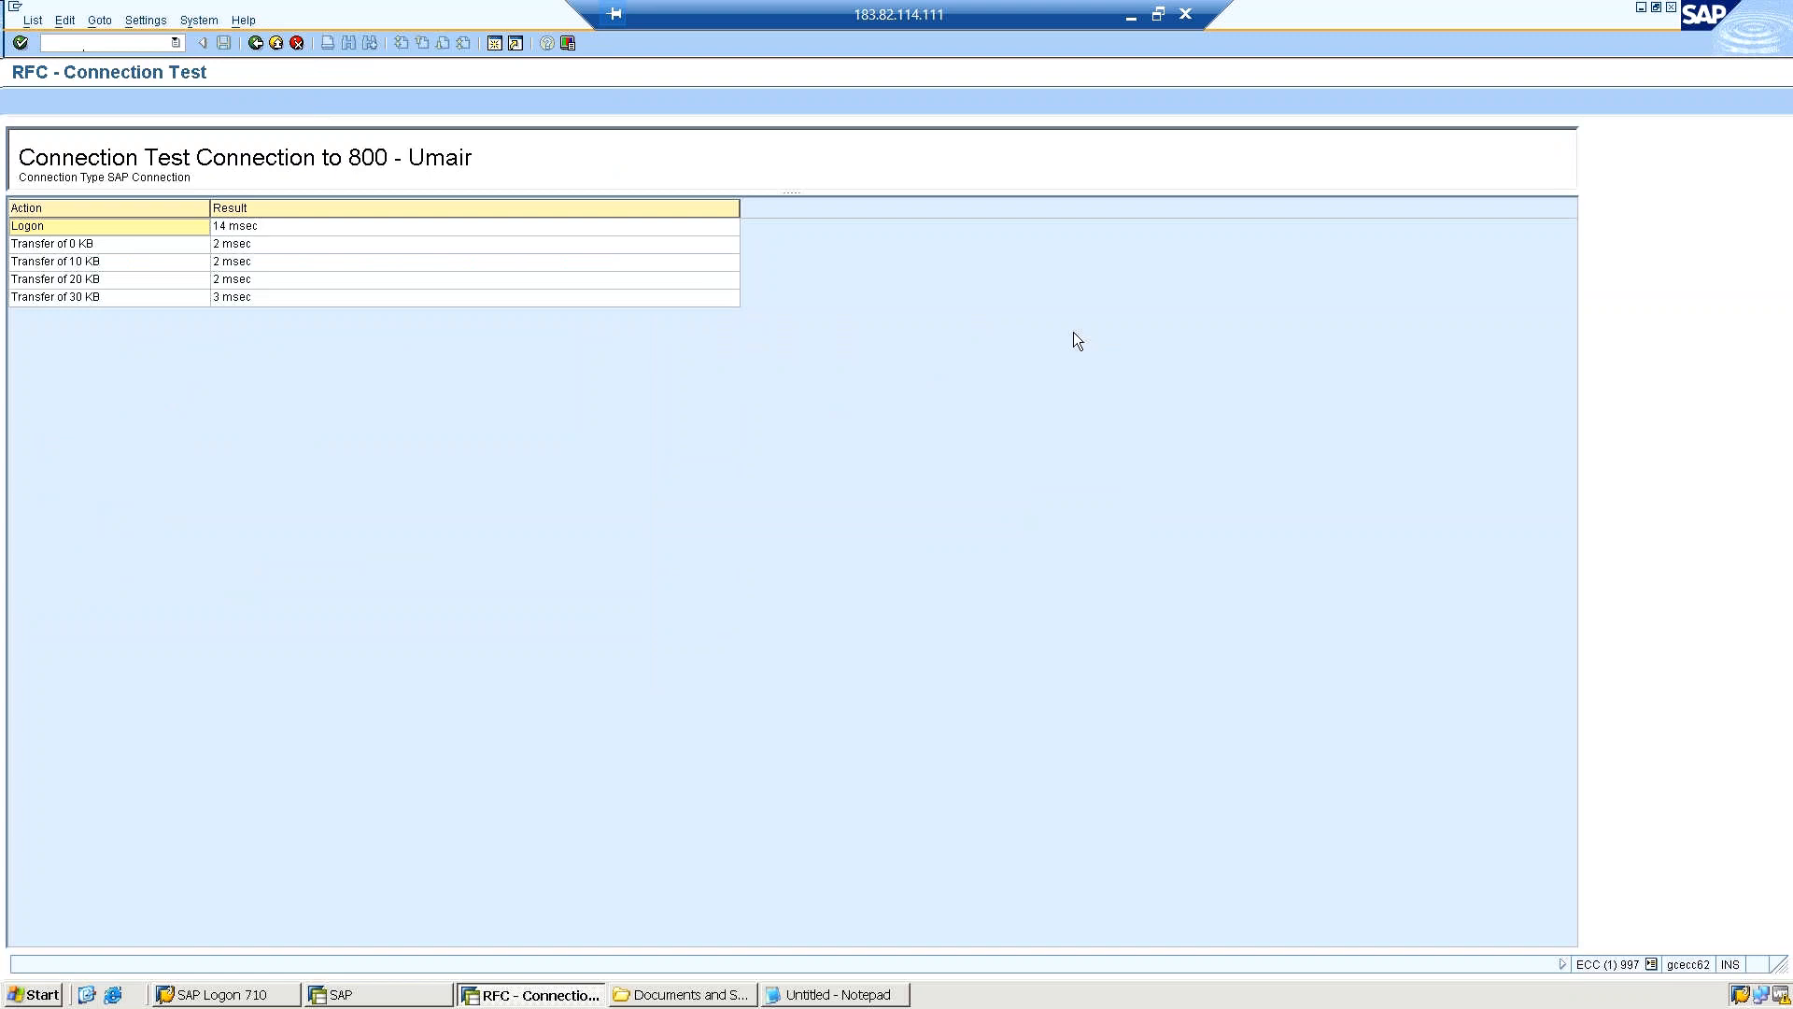
pyautogui.click(379, 282)
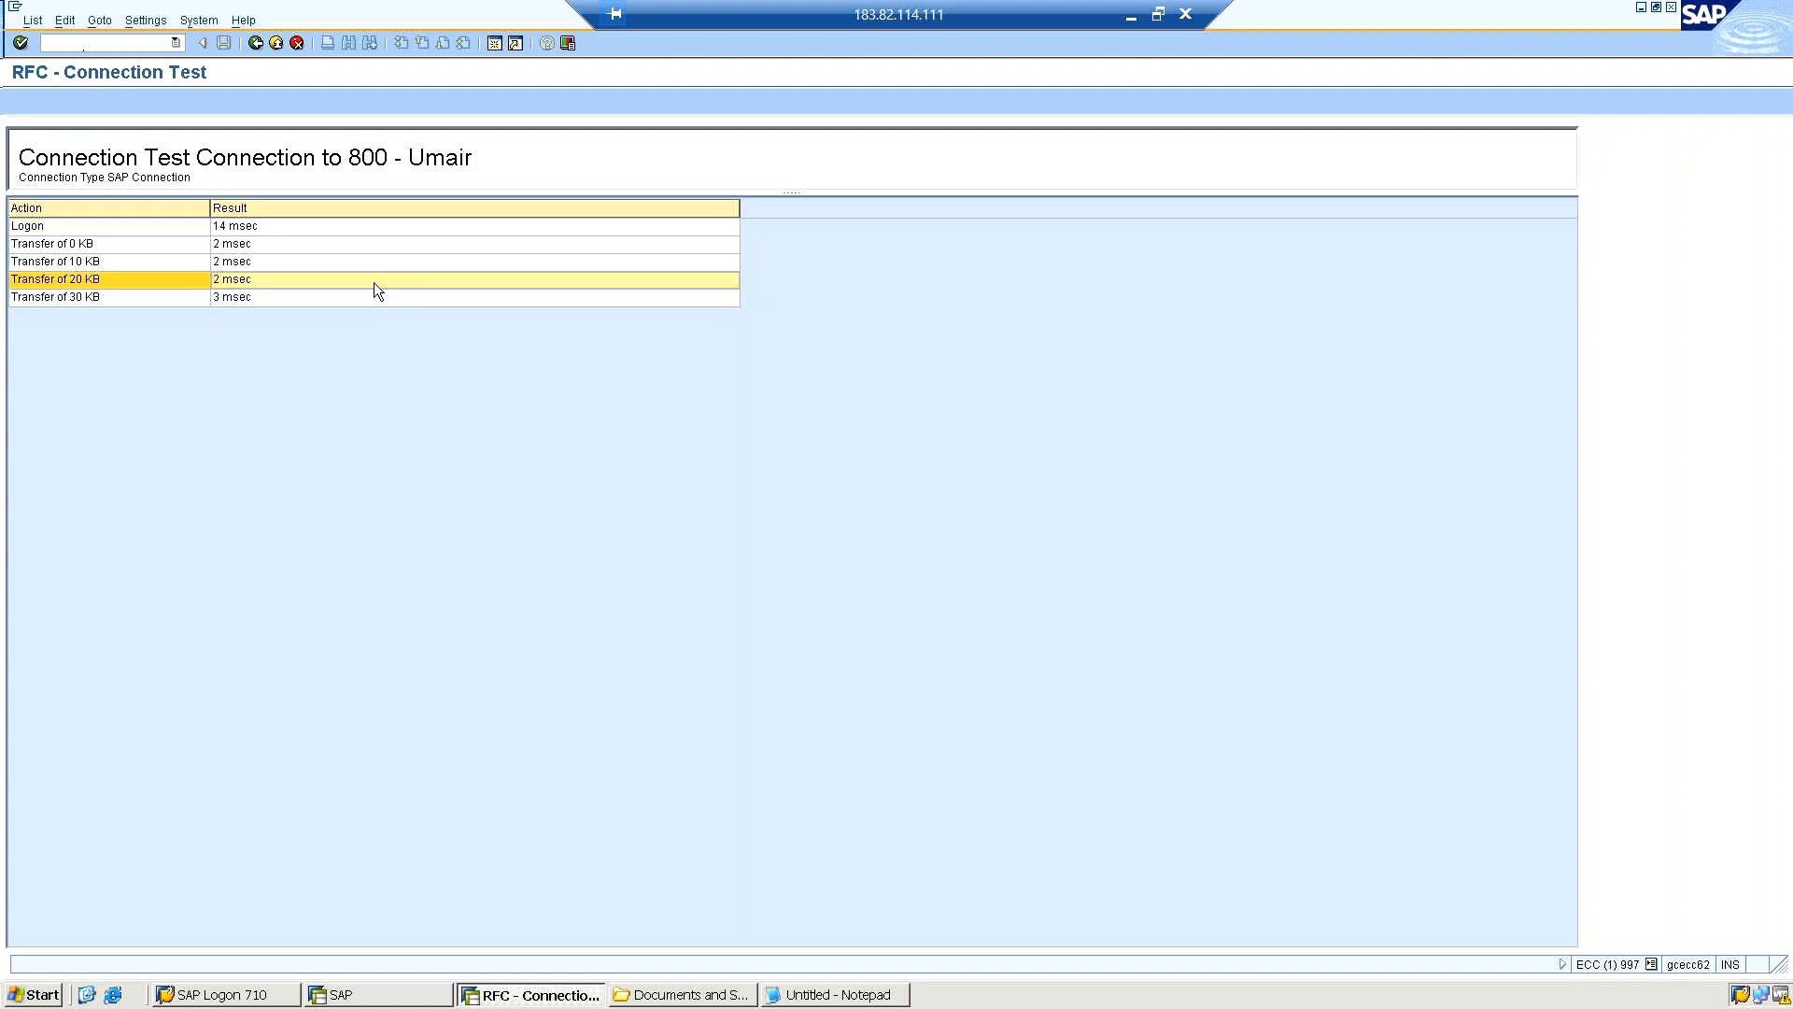
pyautogui.click(256, 44)
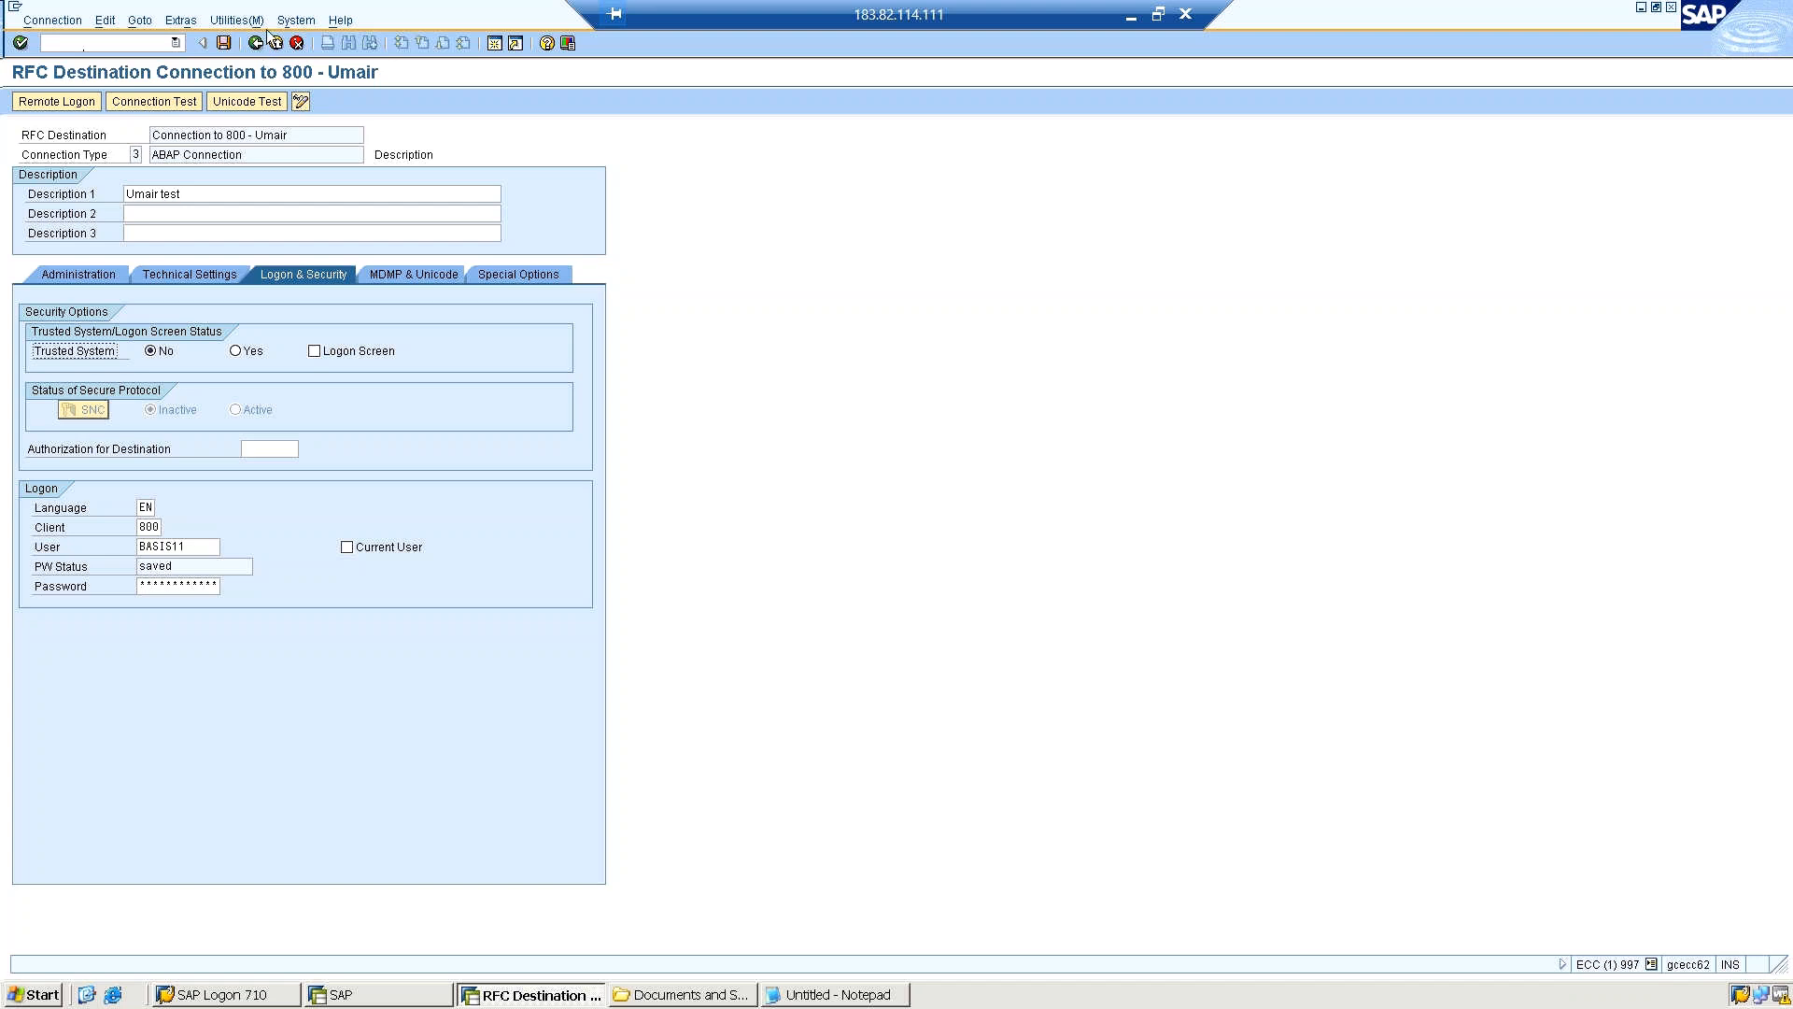
# Run the authorization test for the RFC destination, dismiss the Internet Explorer security message and return to the destination settings.
pyautogui.click(241, 22)
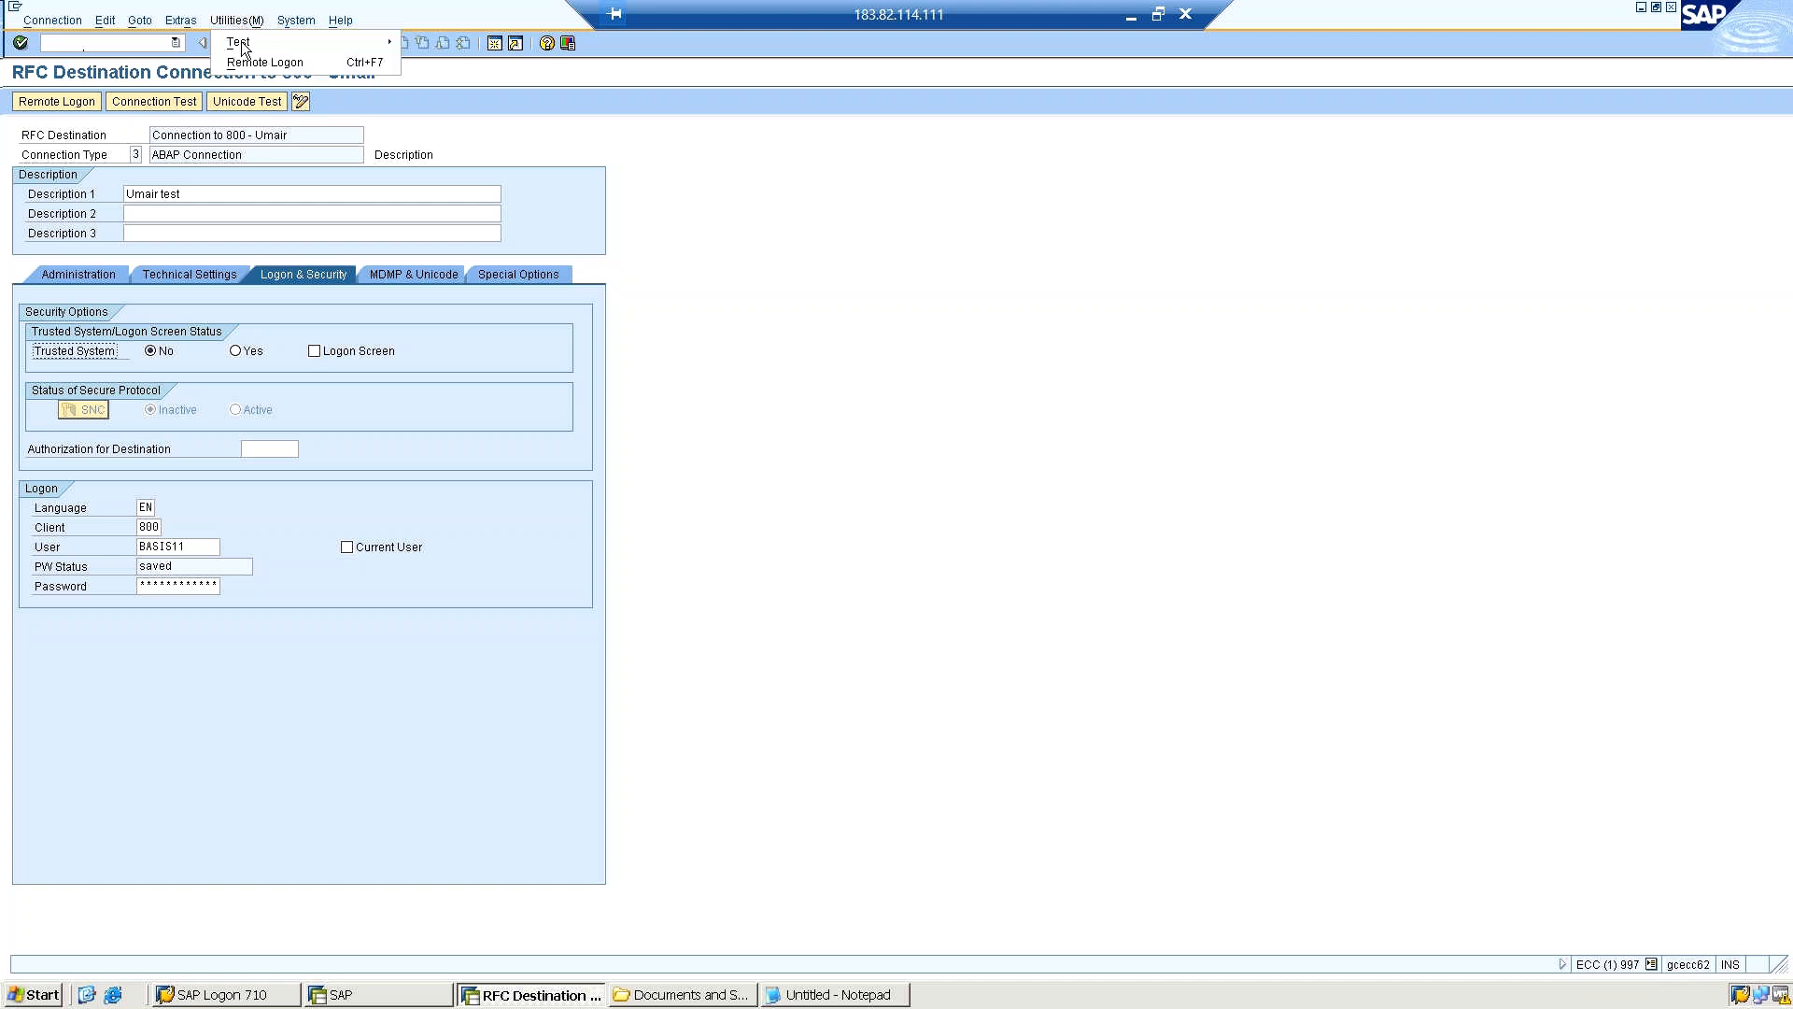
pyautogui.moveTo(241, 41)
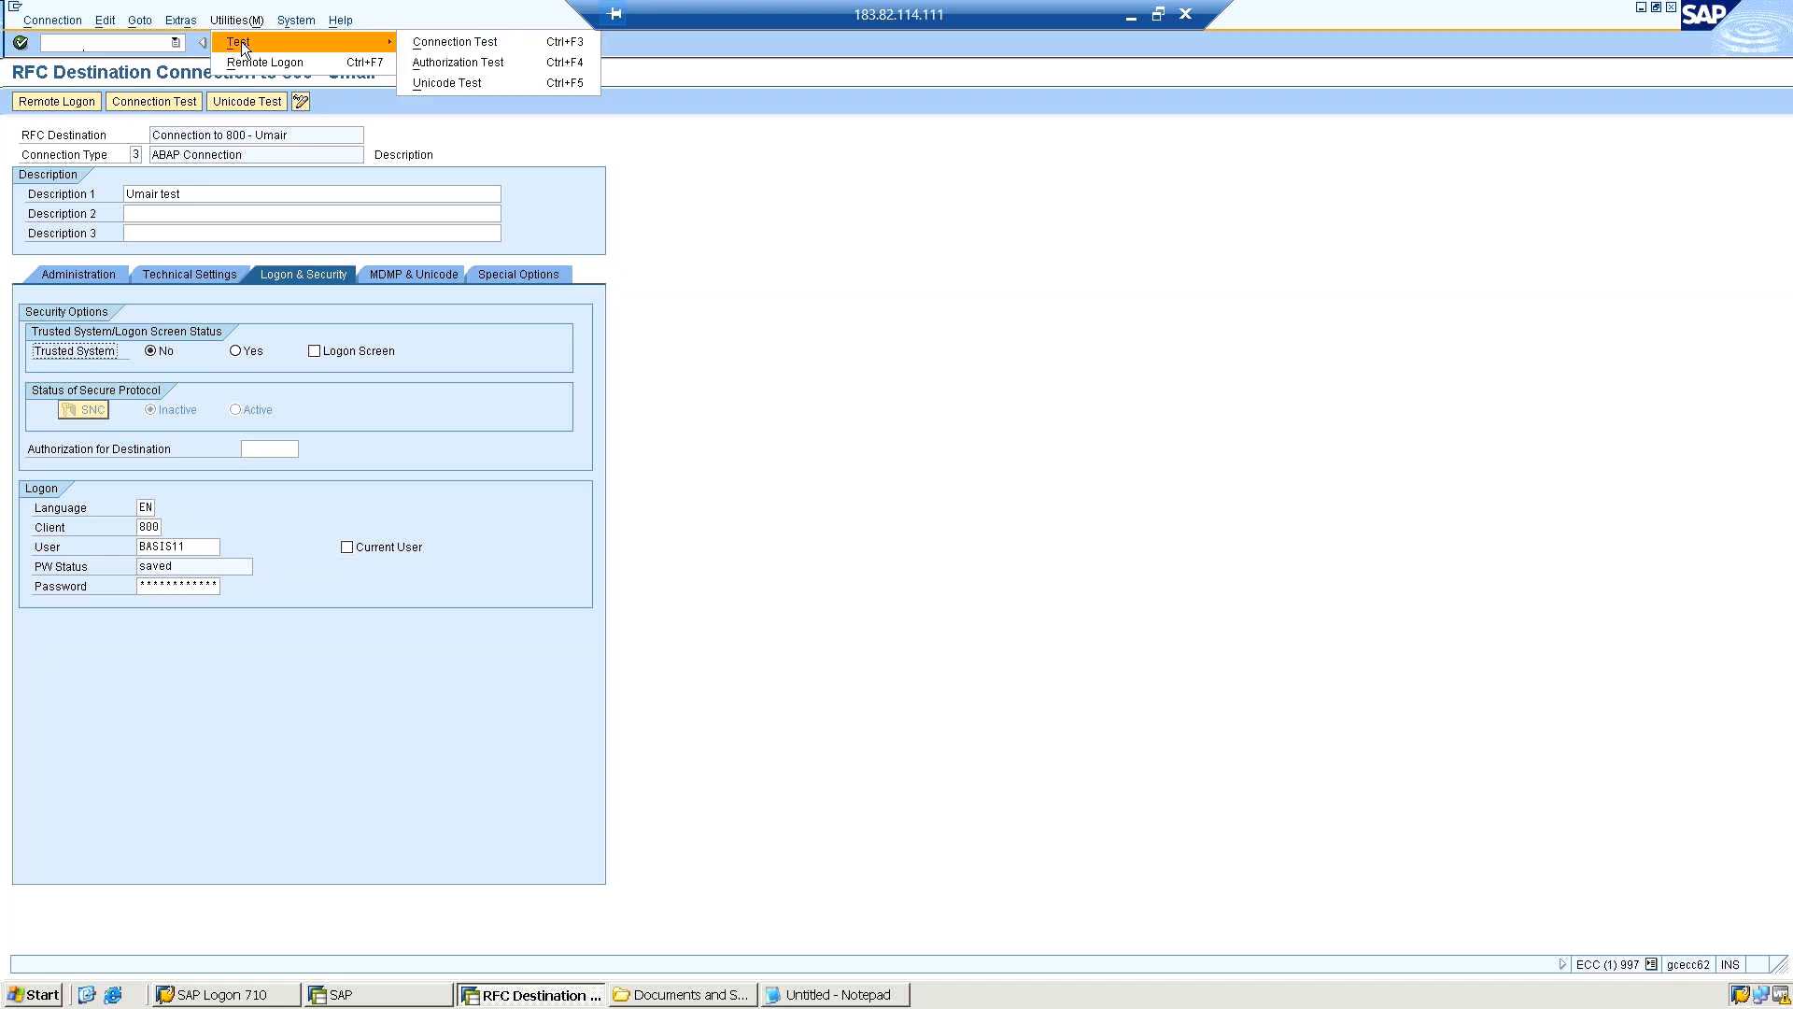
pyautogui.click(437, 61)
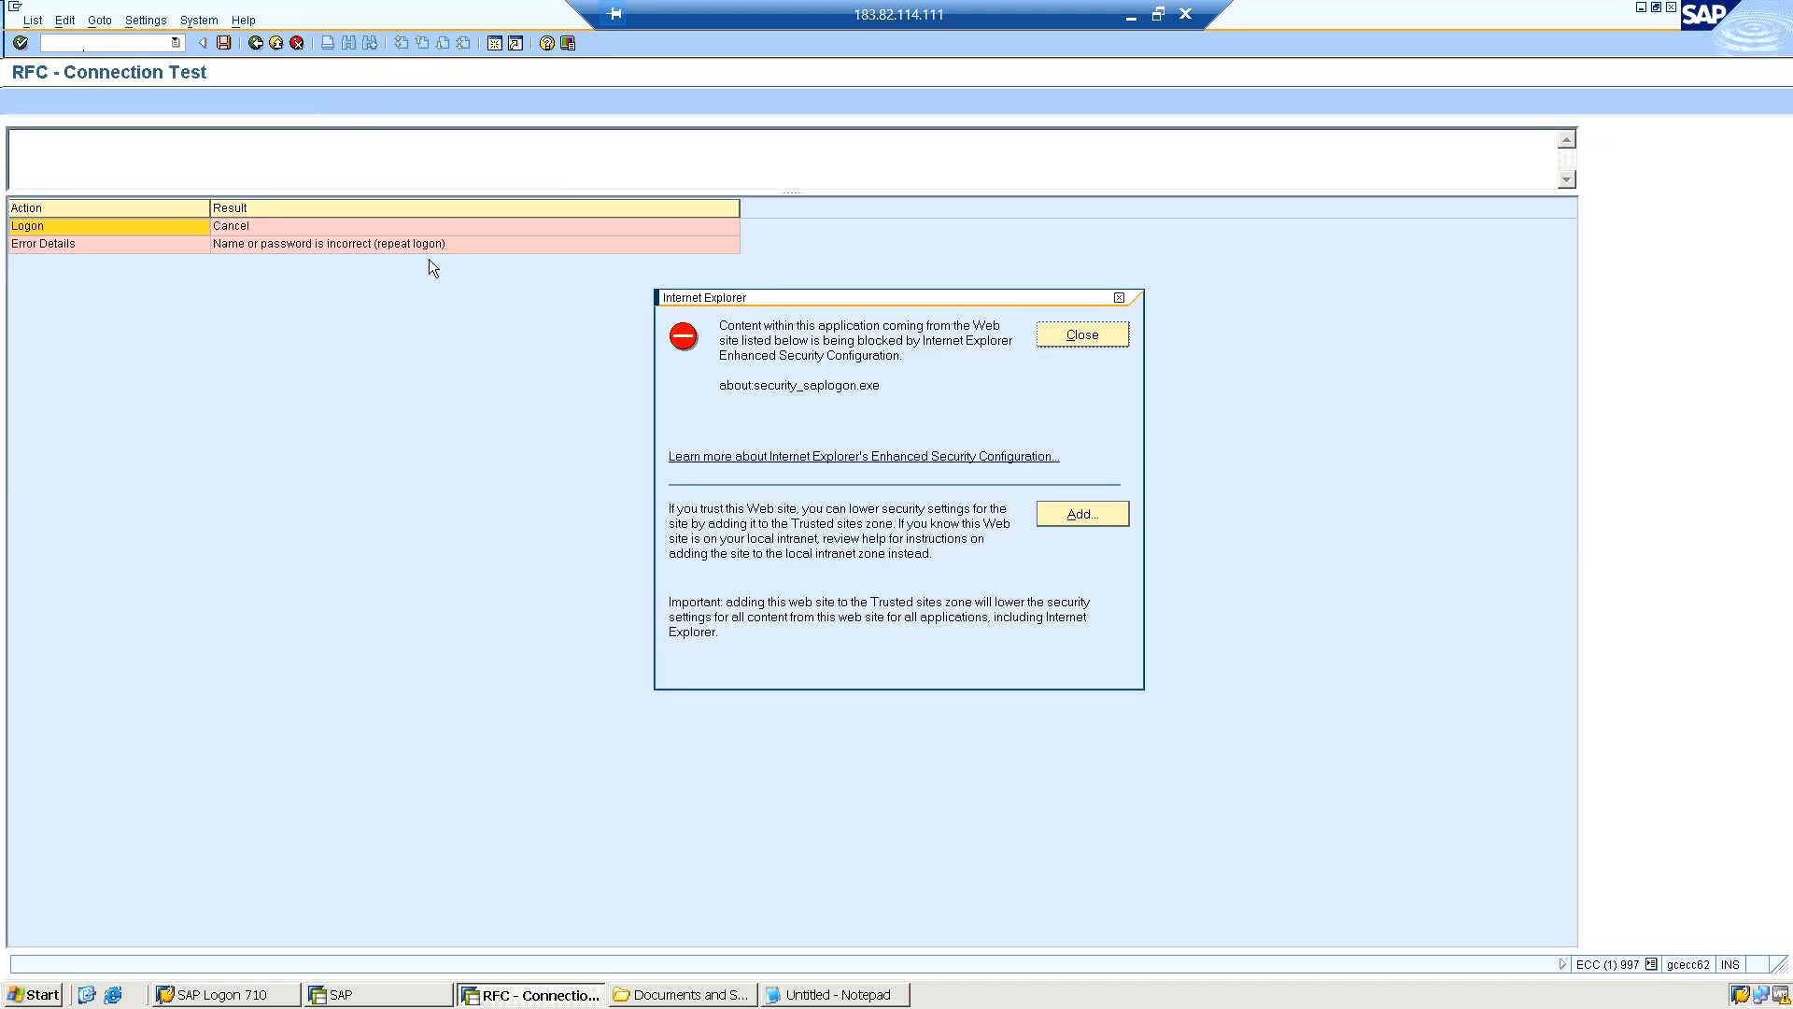
pyautogui.click(1076, 336)
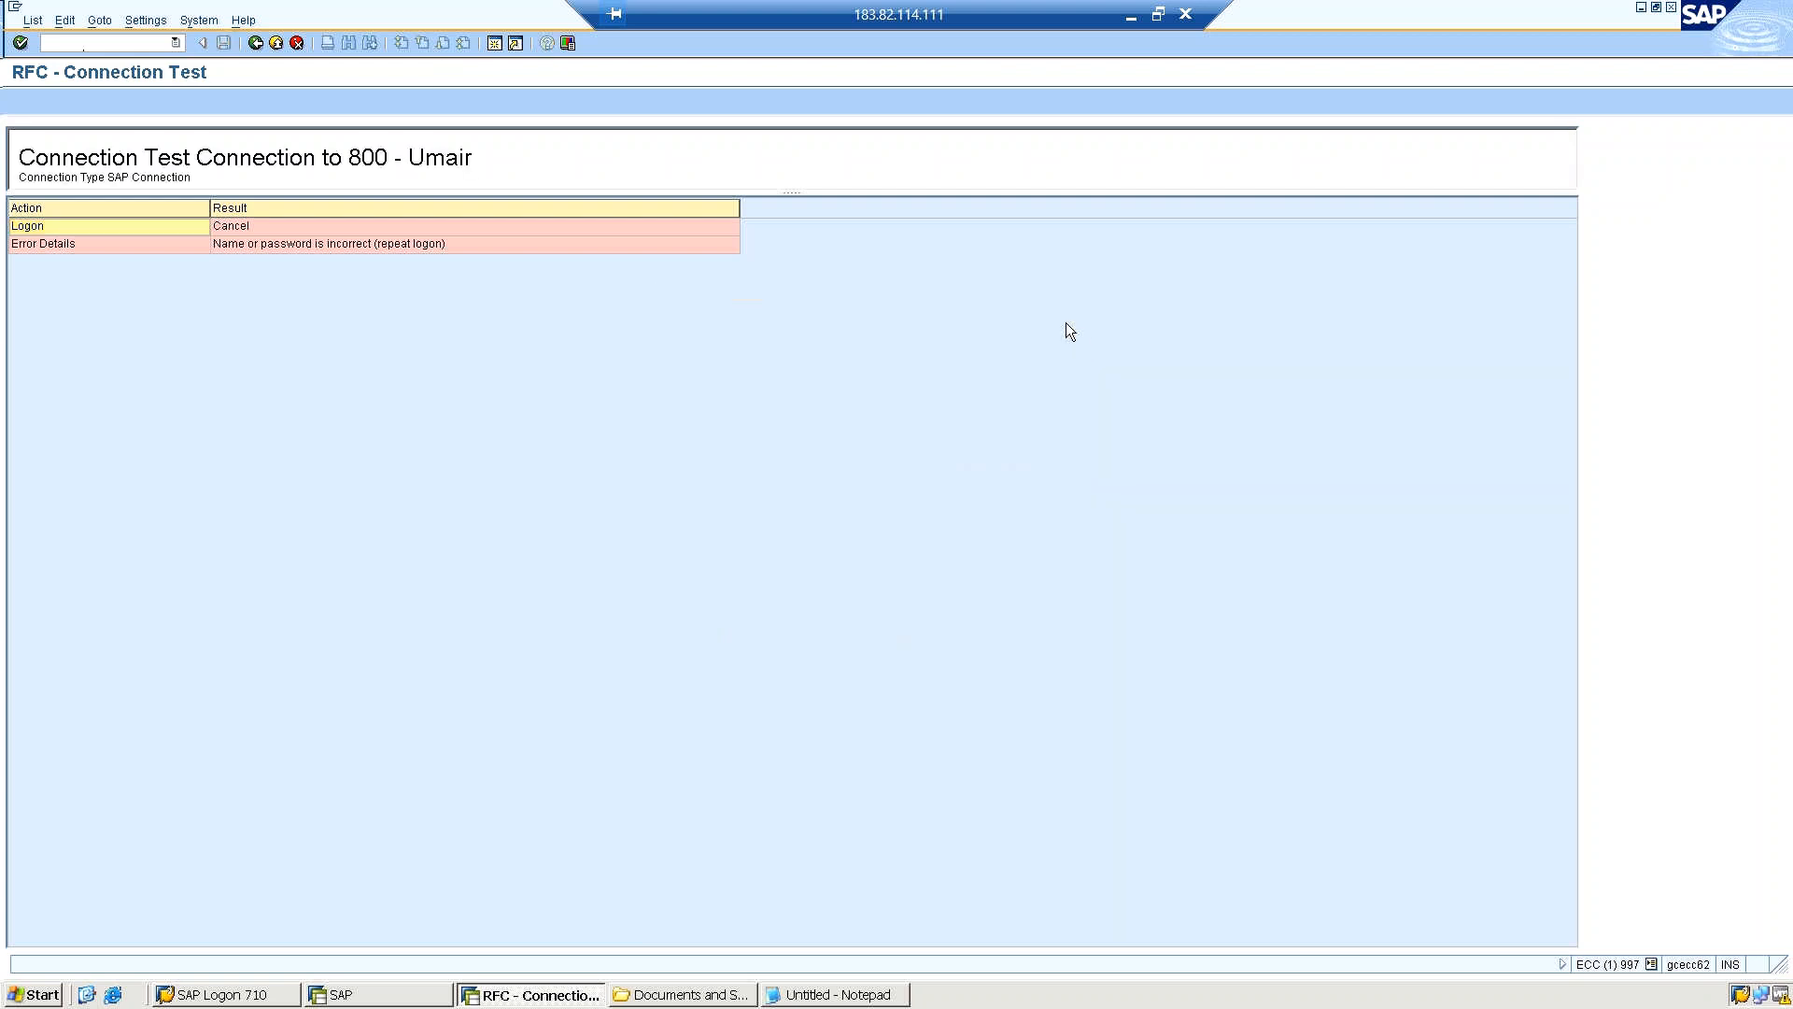
pyautogui.click(256, 49)
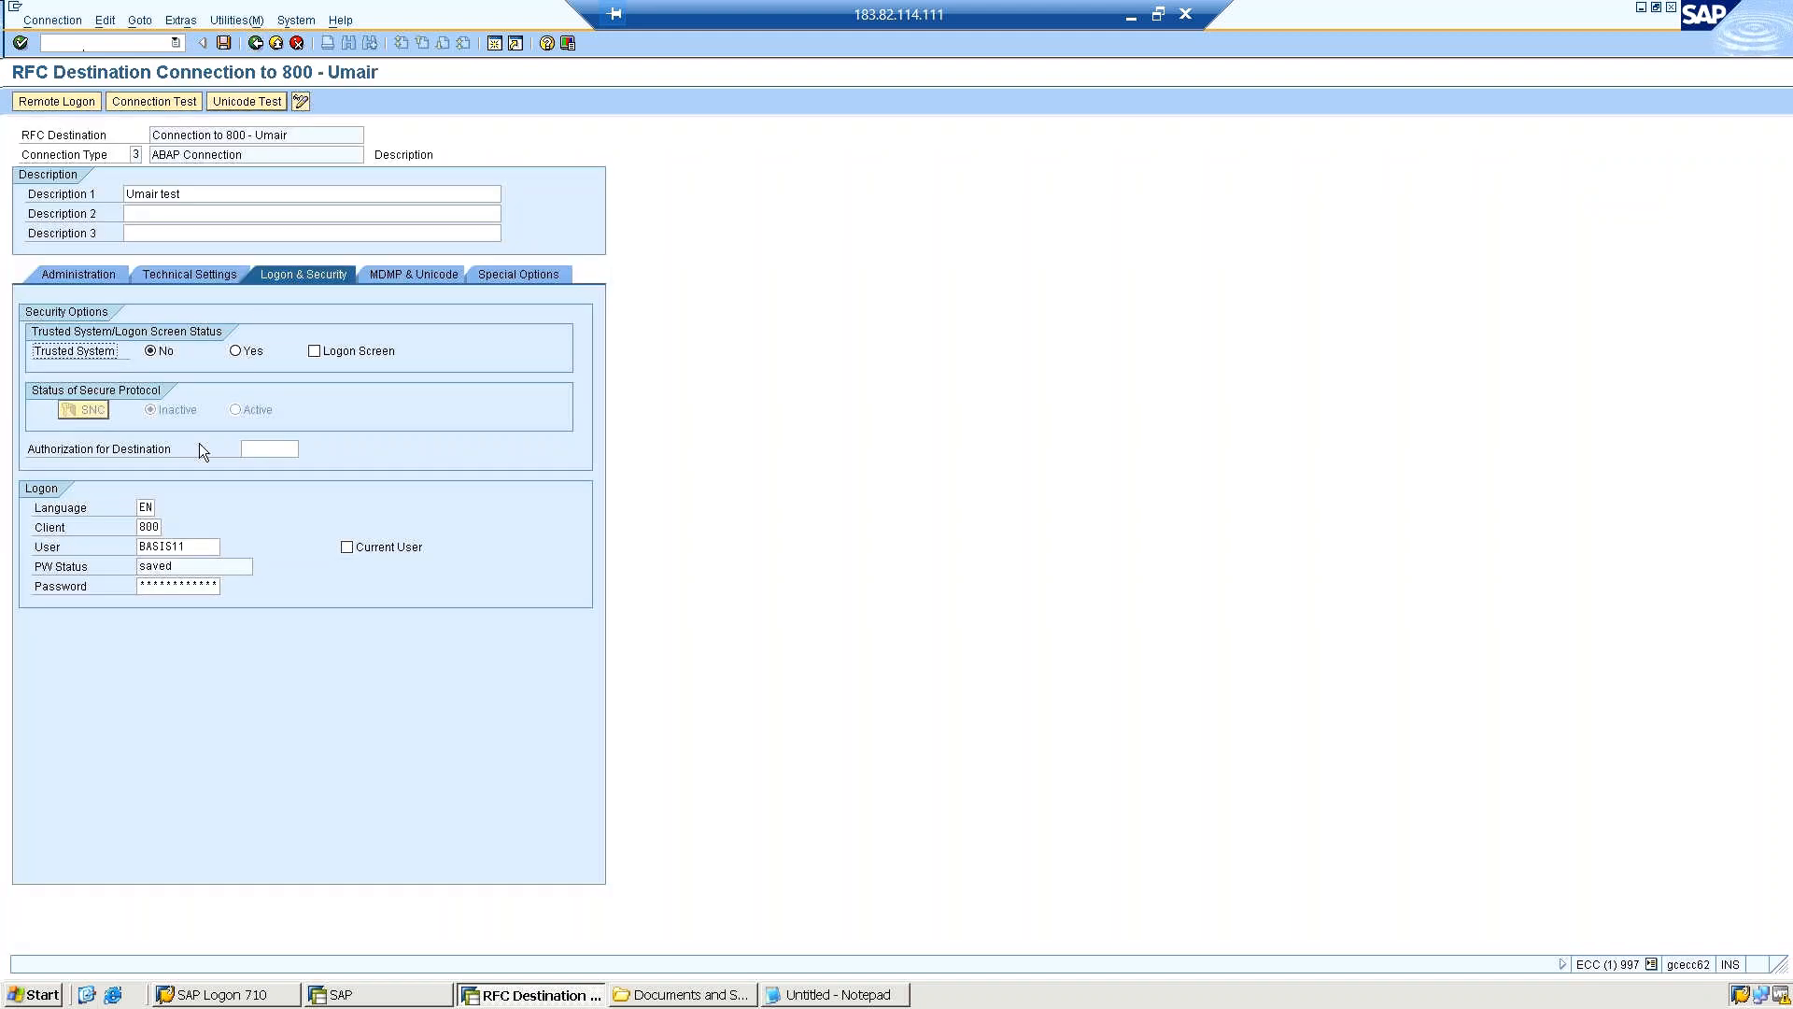
# Re-enter the logon user's password and save the destination, and repeat the authorization test before returning to the settings.
pyautogui.click(170, 585)
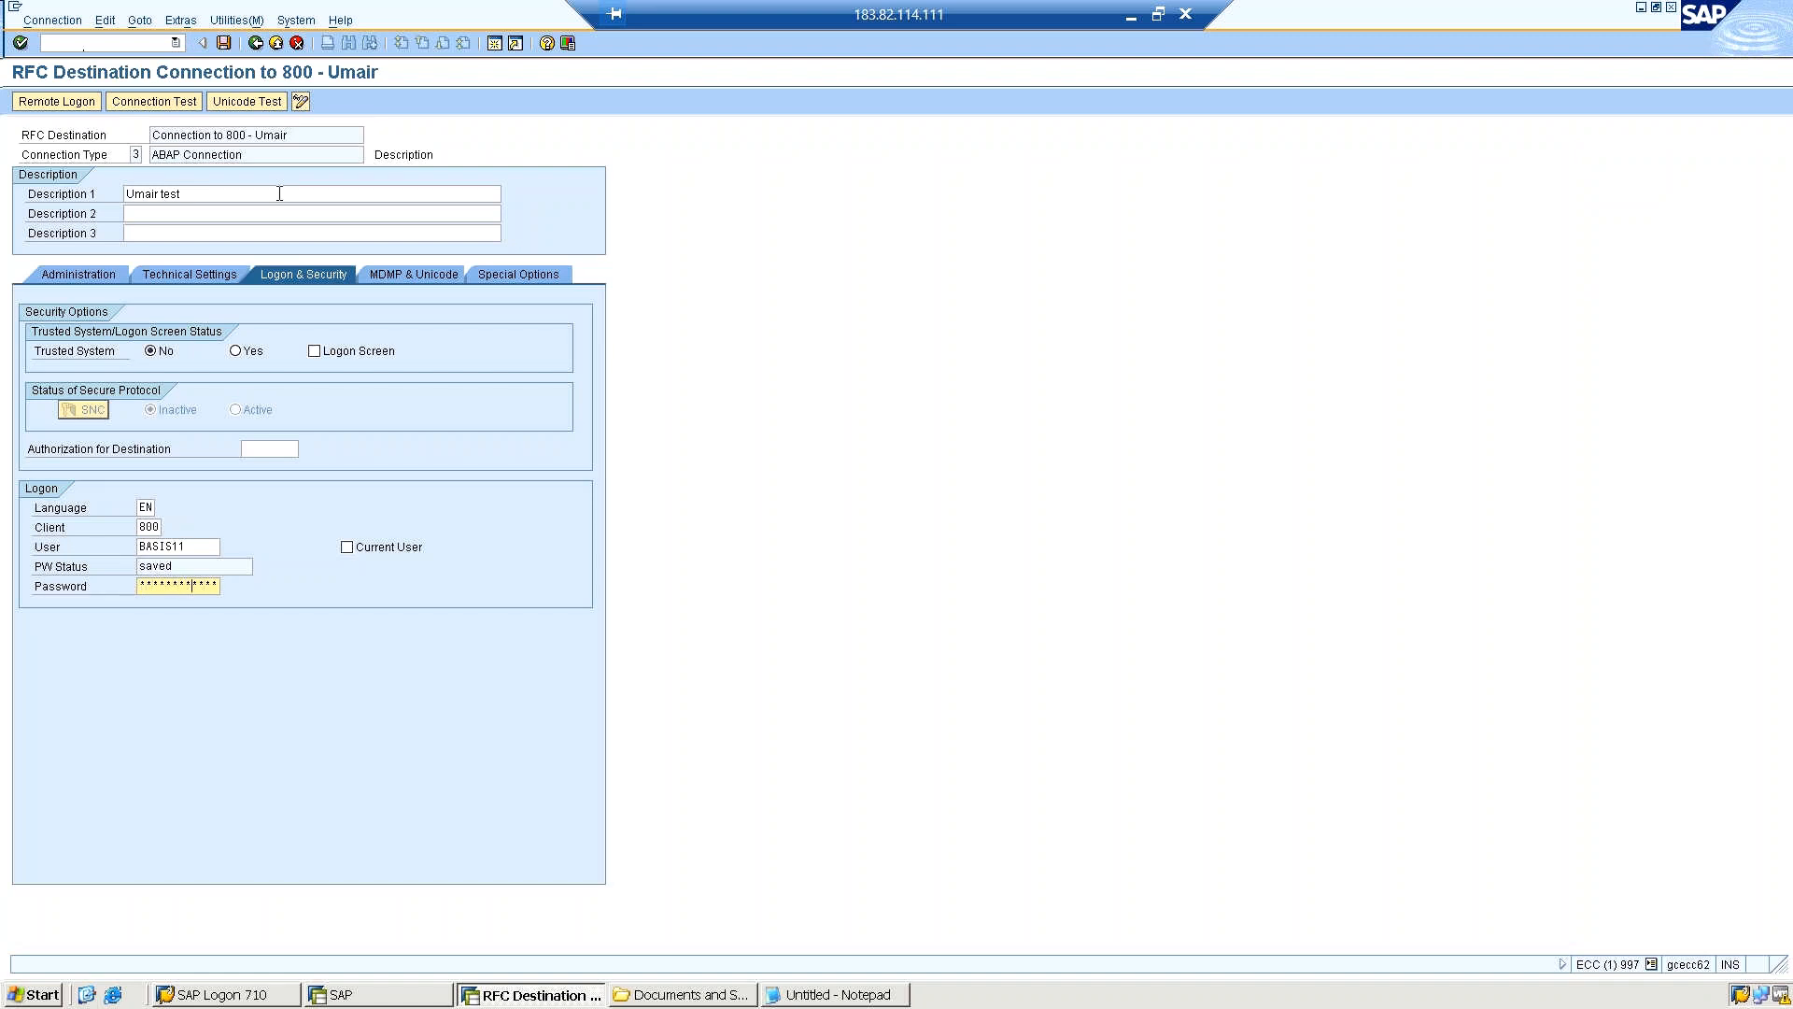
pyautogui.click(224, 43)
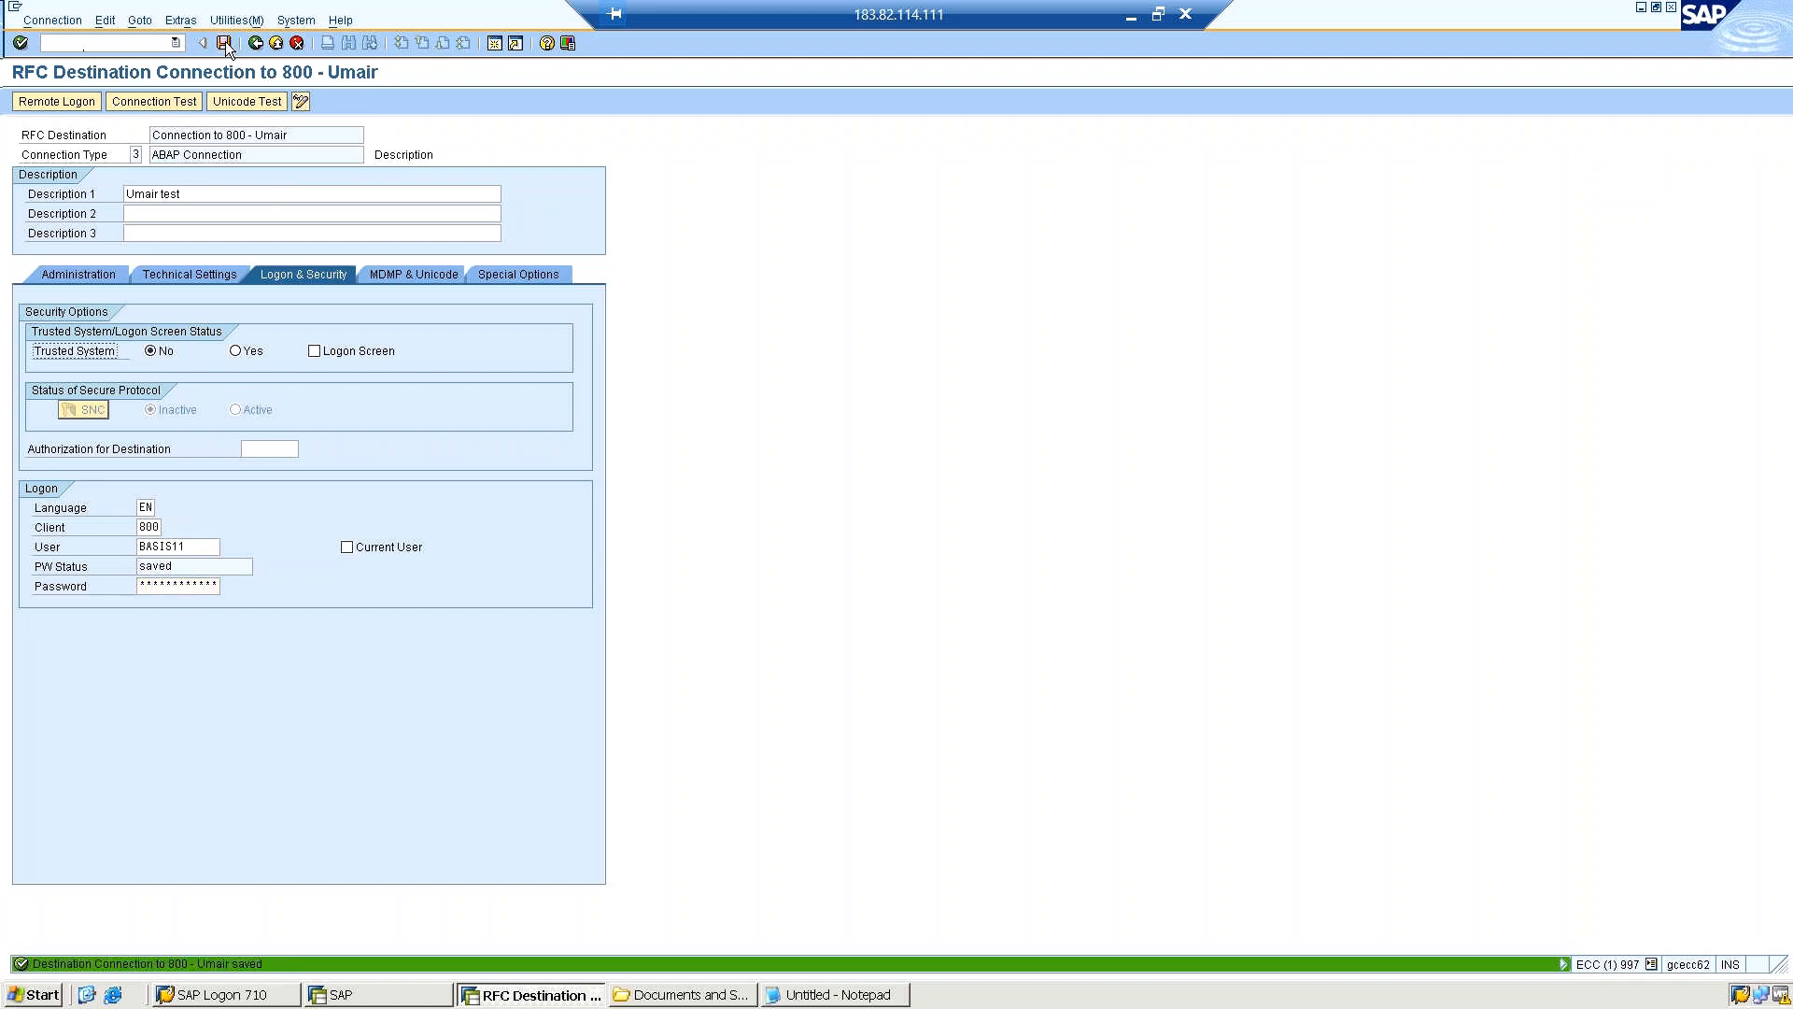
pyautogui.click(237, 20)
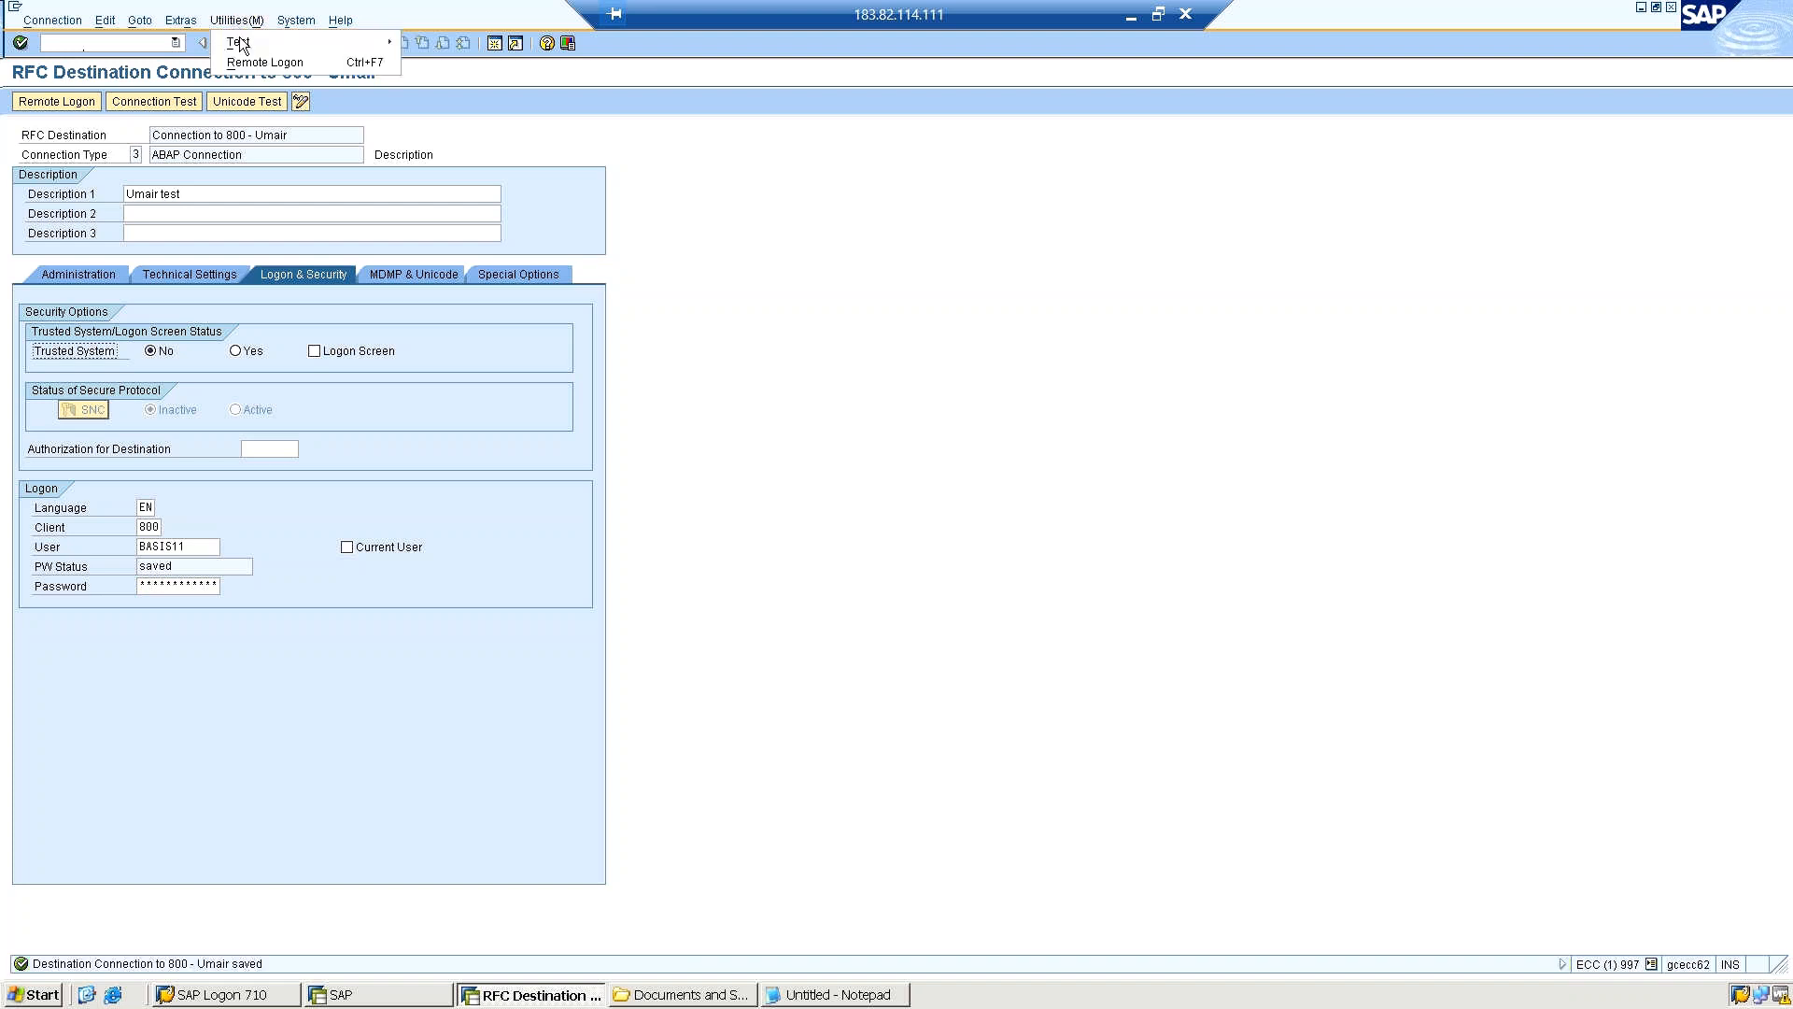
pyautogui.click(242, 43)
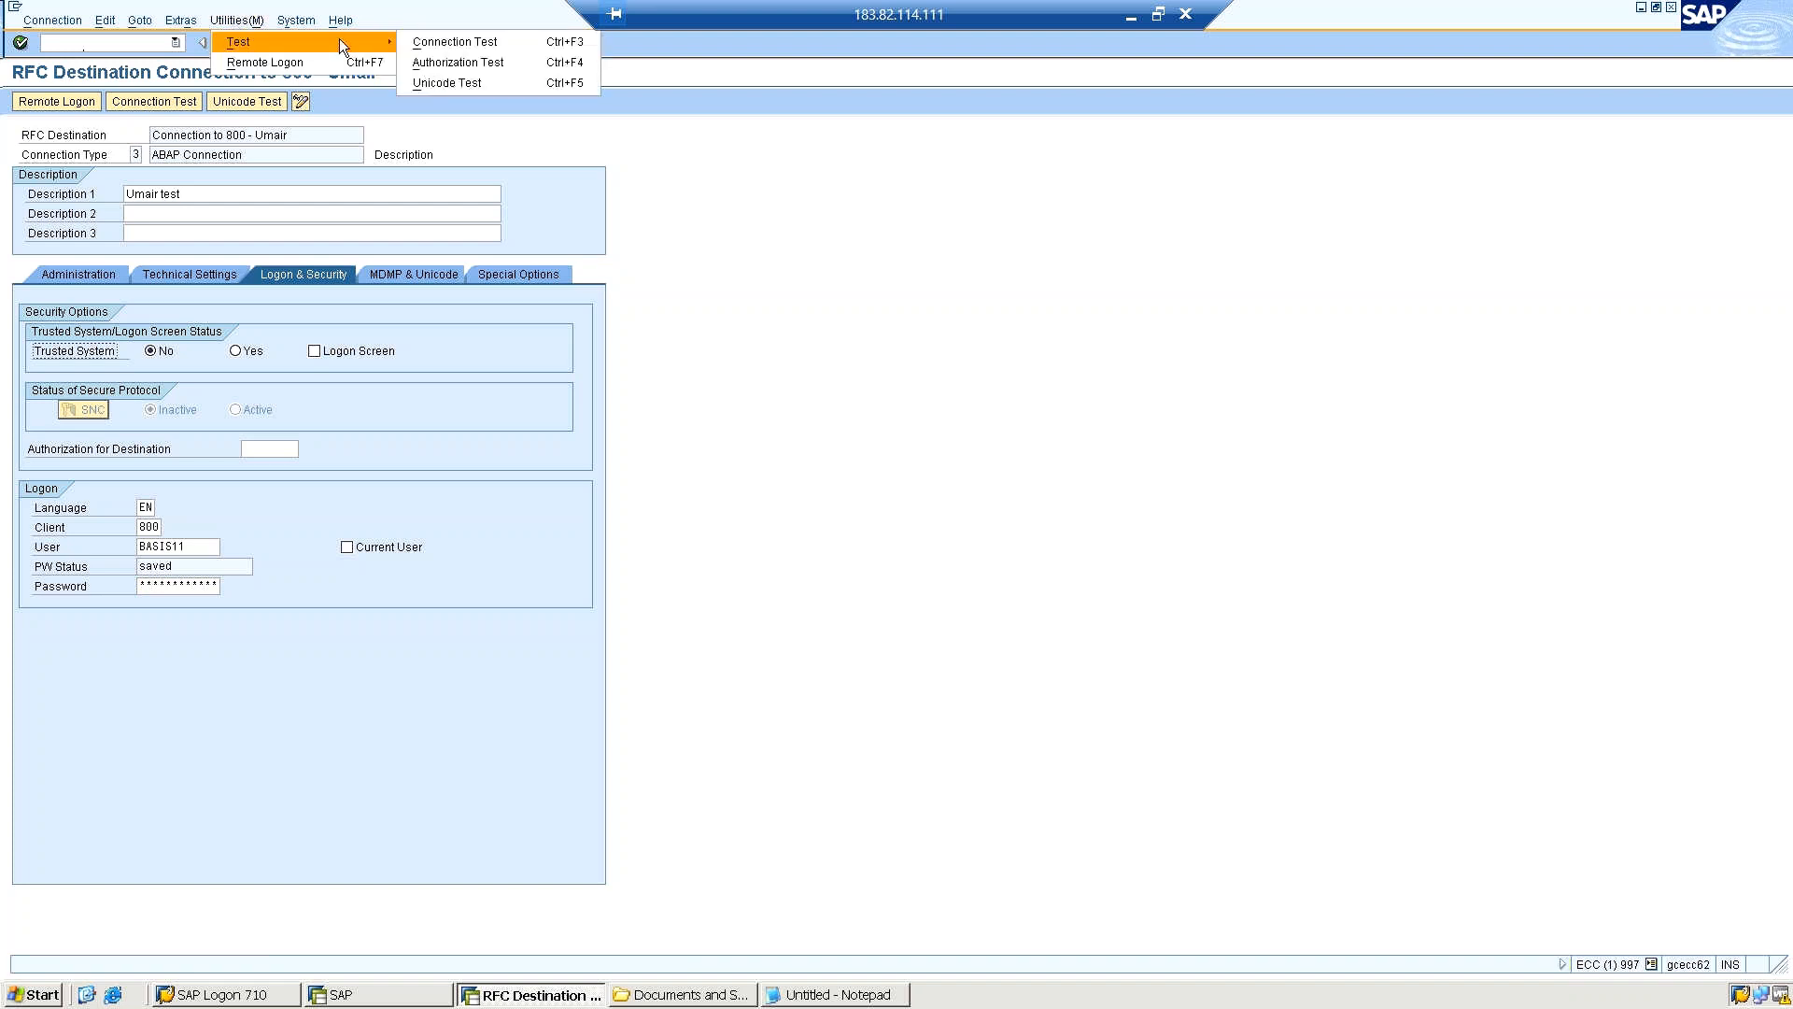
pyautogui.click(476, 64)
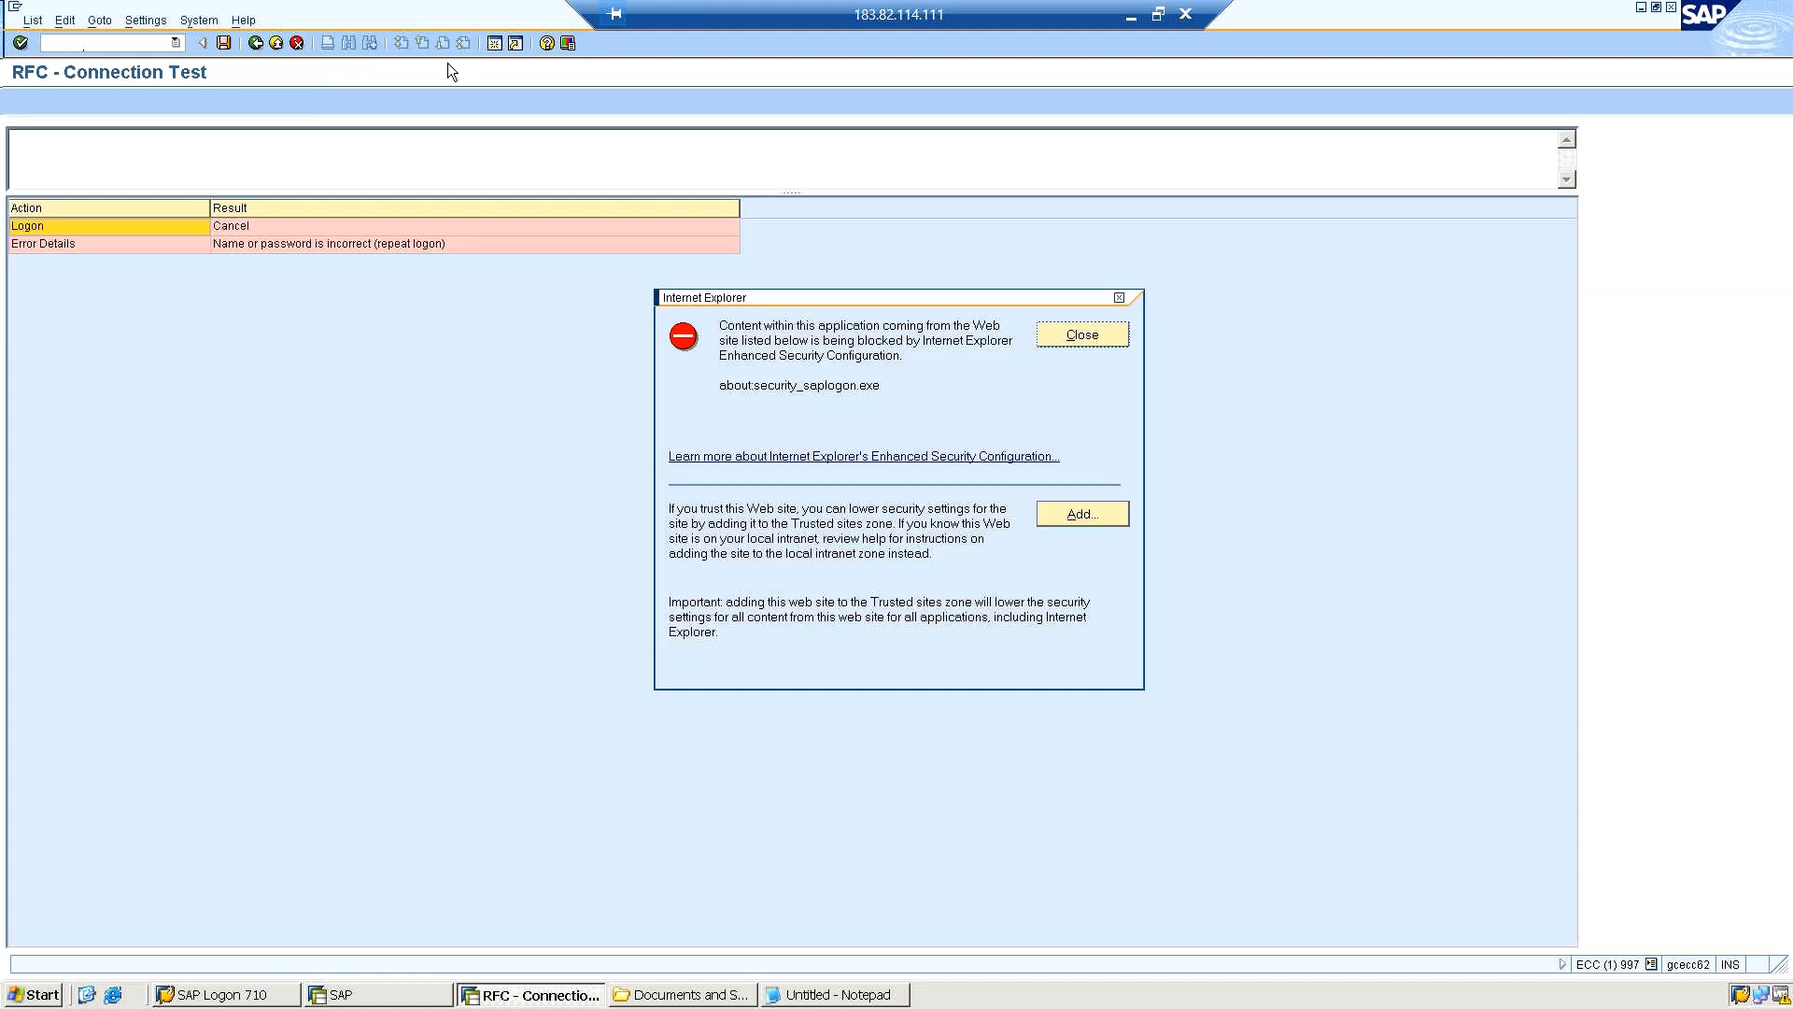
pyautogui.click(1087, 336)
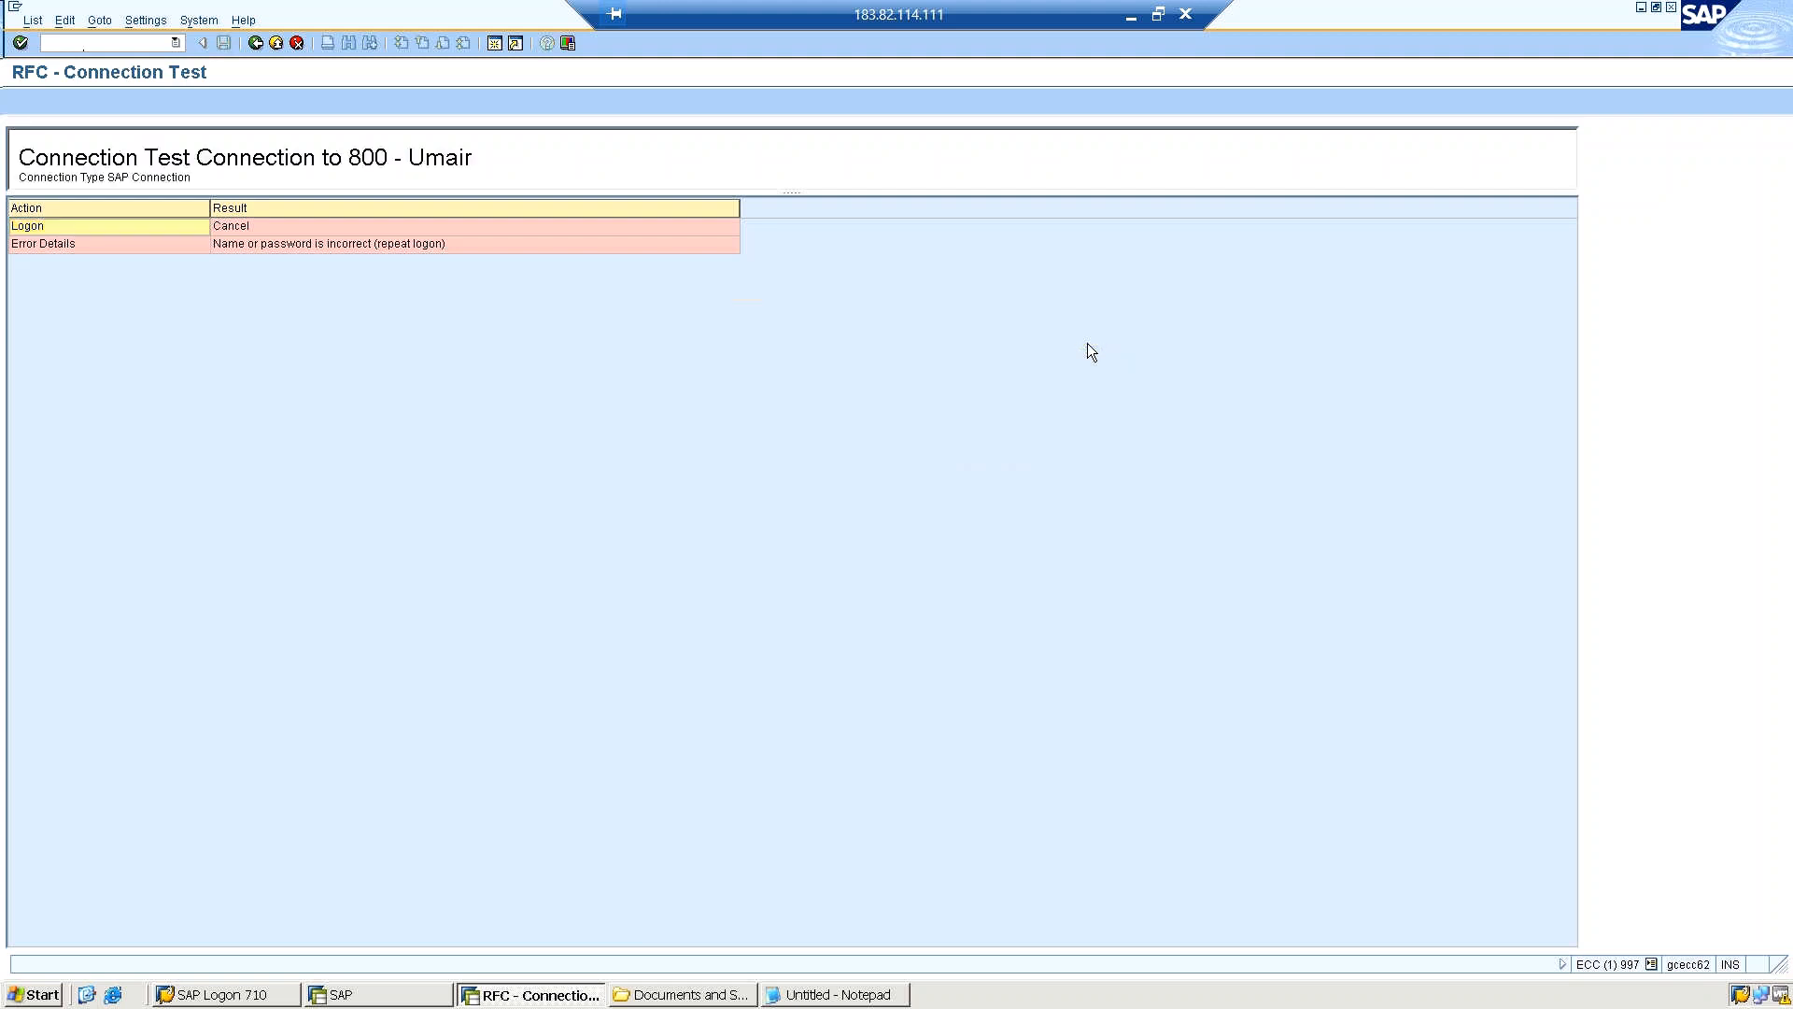
pyautogui.click(255, 43)
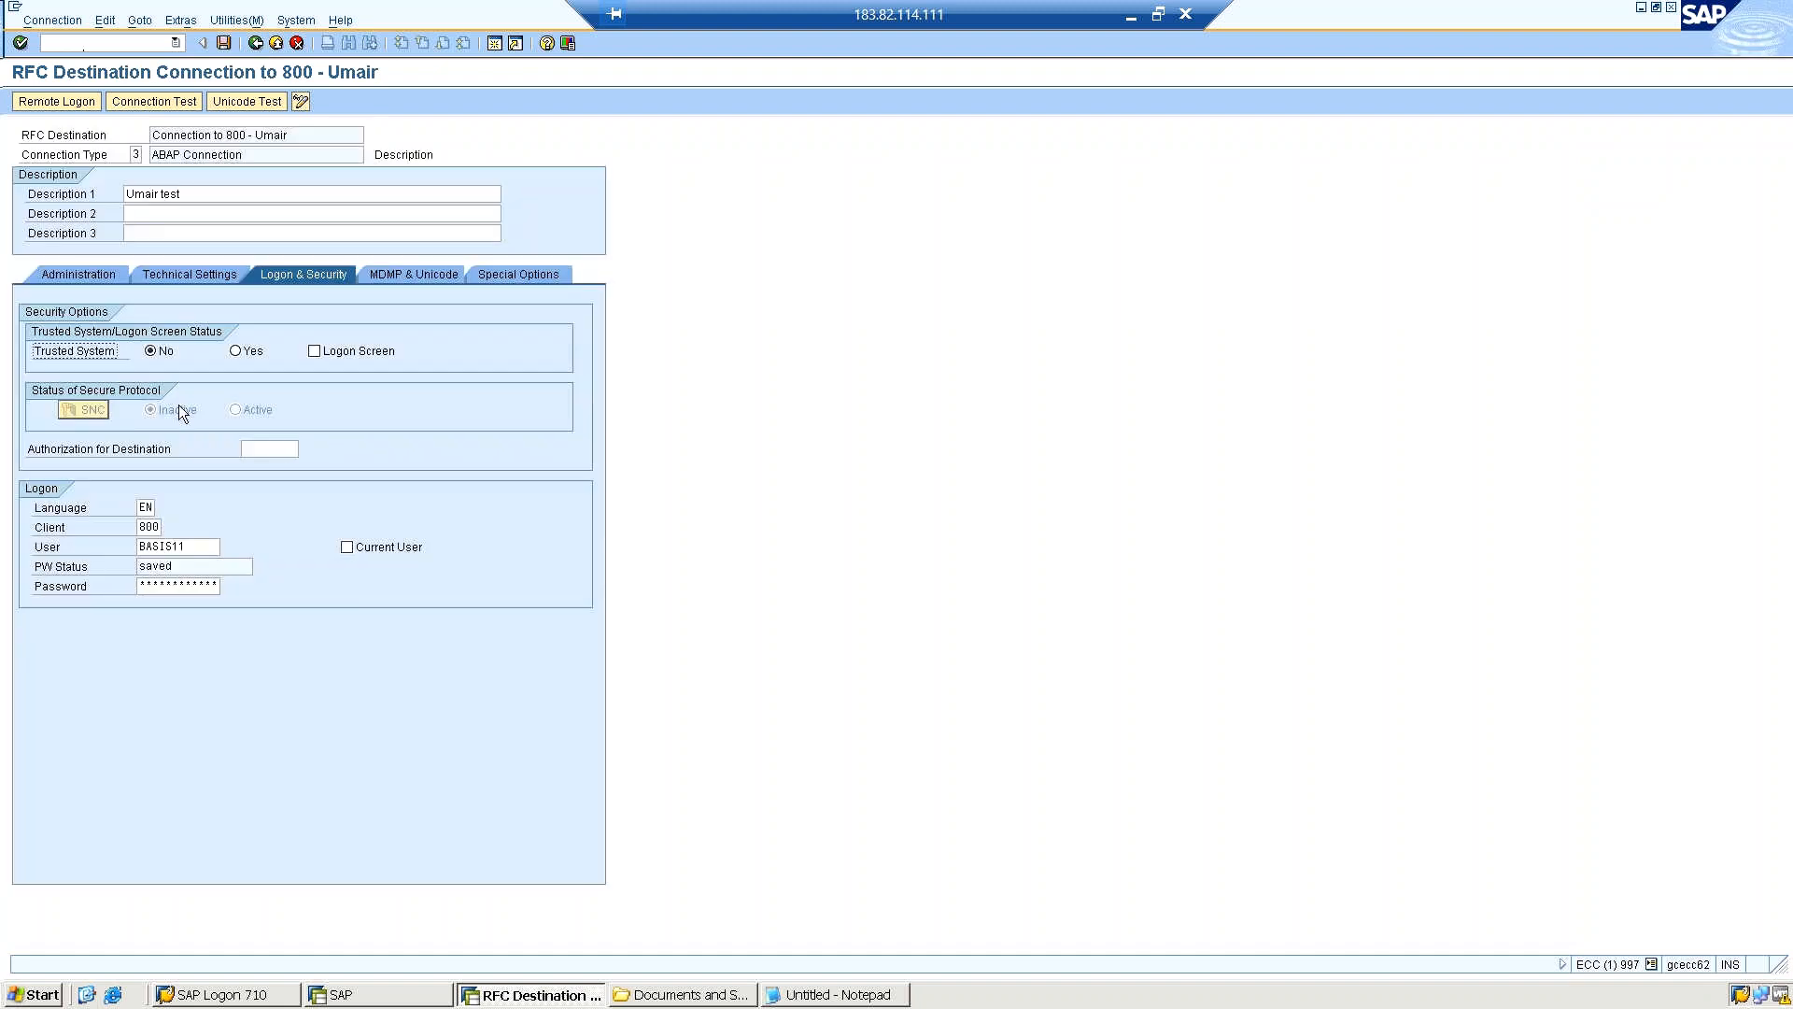
# Change the logon user to seatac with the account password, save the destination and acknowledge the information message.
pyautogui.moveTo(187, 547); pyautogui.dragTo(98, 549)
pyautogui.write('seatack')
pyautogui.press('Tab')
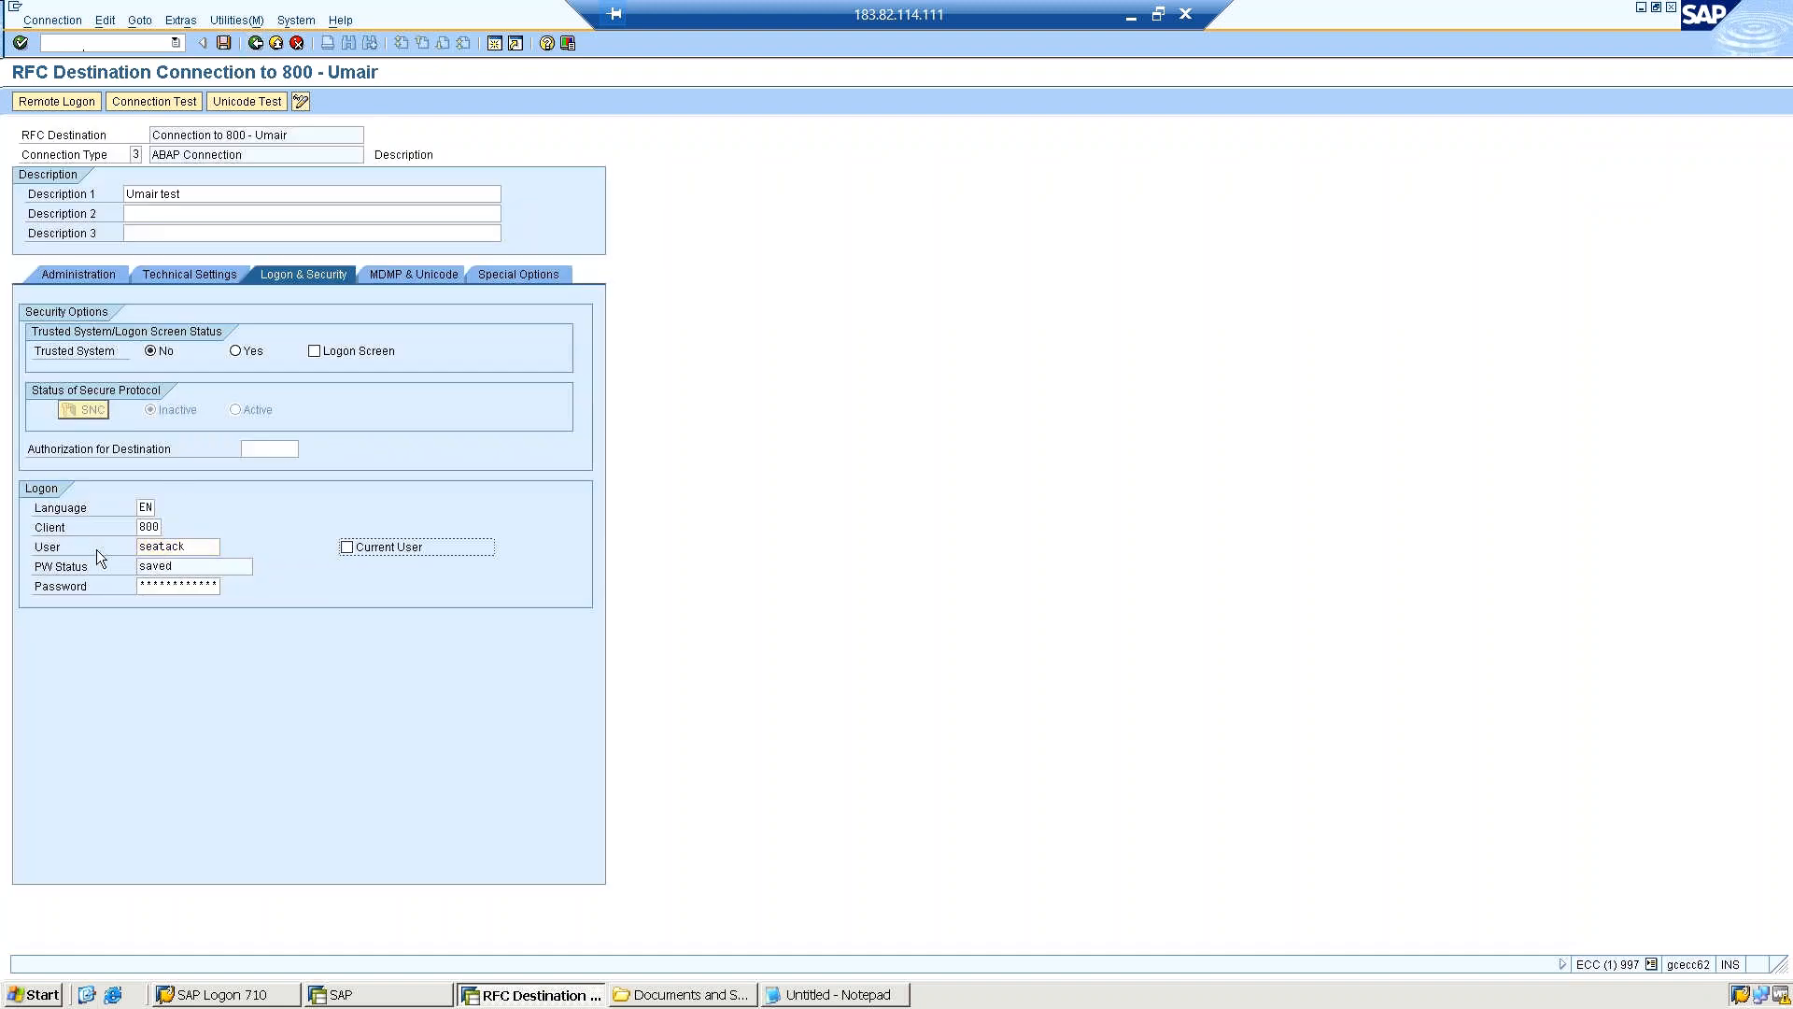
pyautogui.click(187, 542)
pyautogui.press('BackSpace')
pyautogui.press('Tab')
pyautogui.press('Tab')
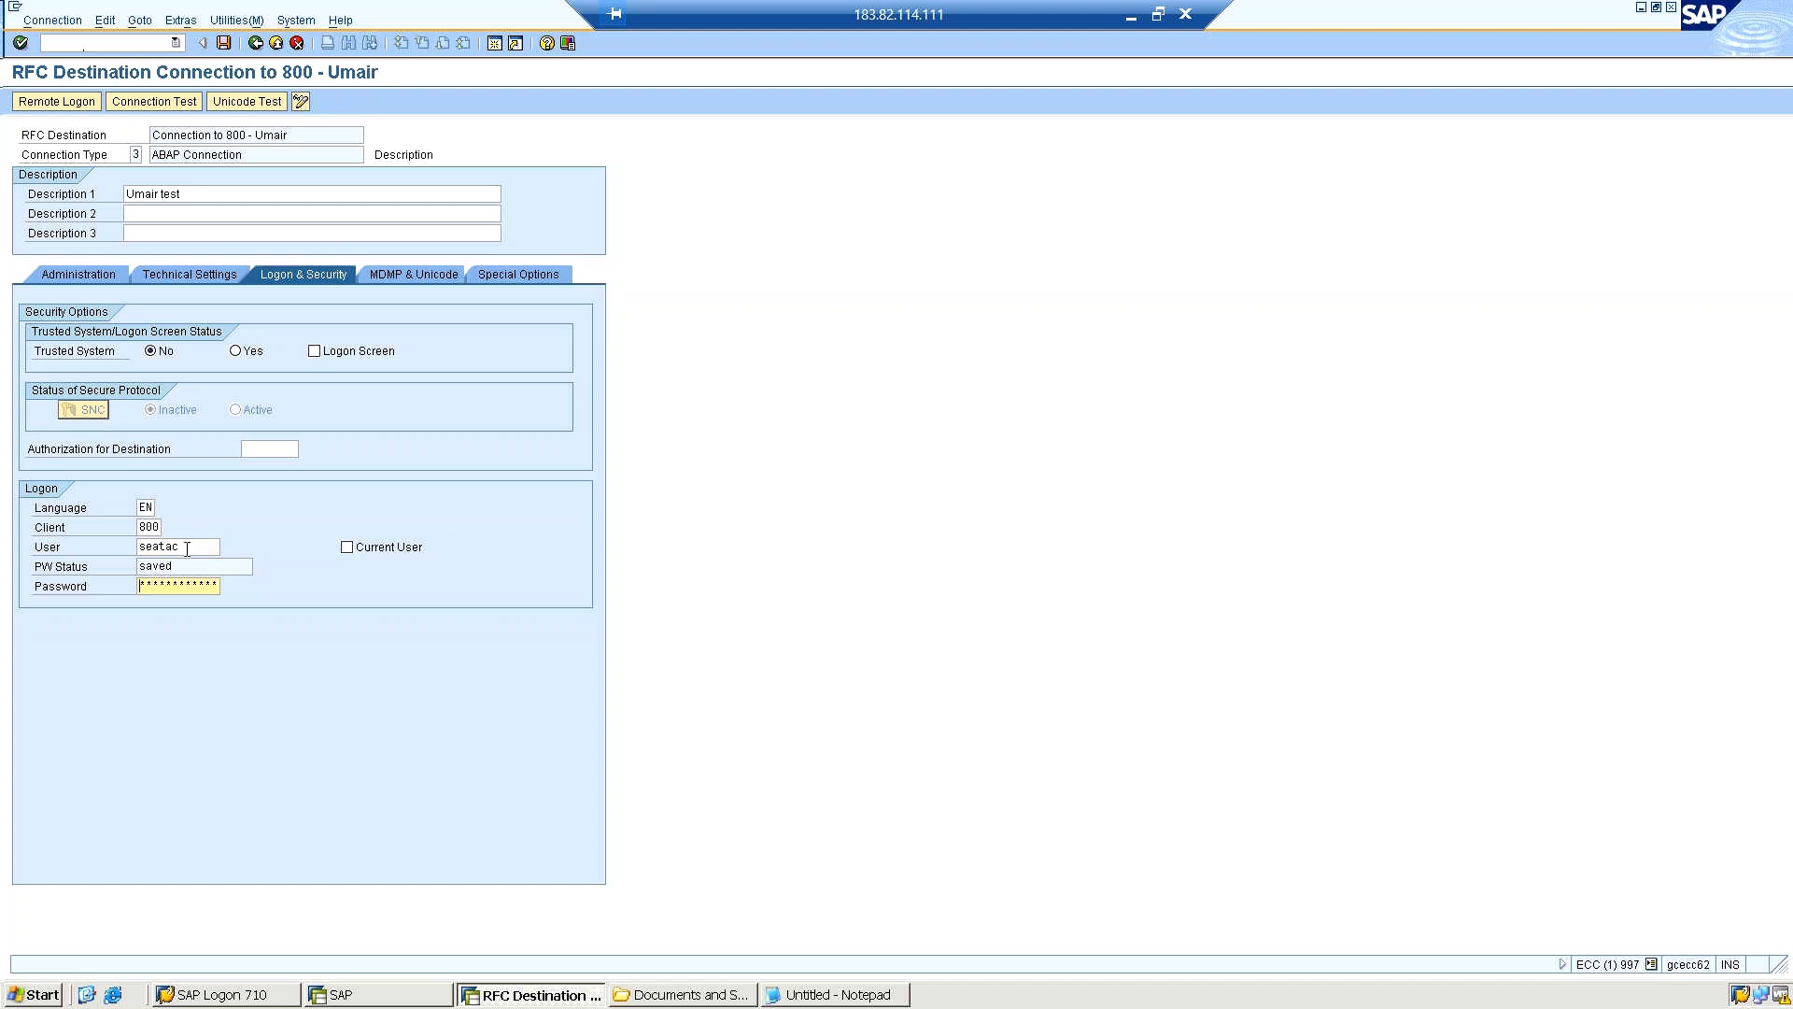
pyautogui.write('*********')
pyautogui.click(223, 43)
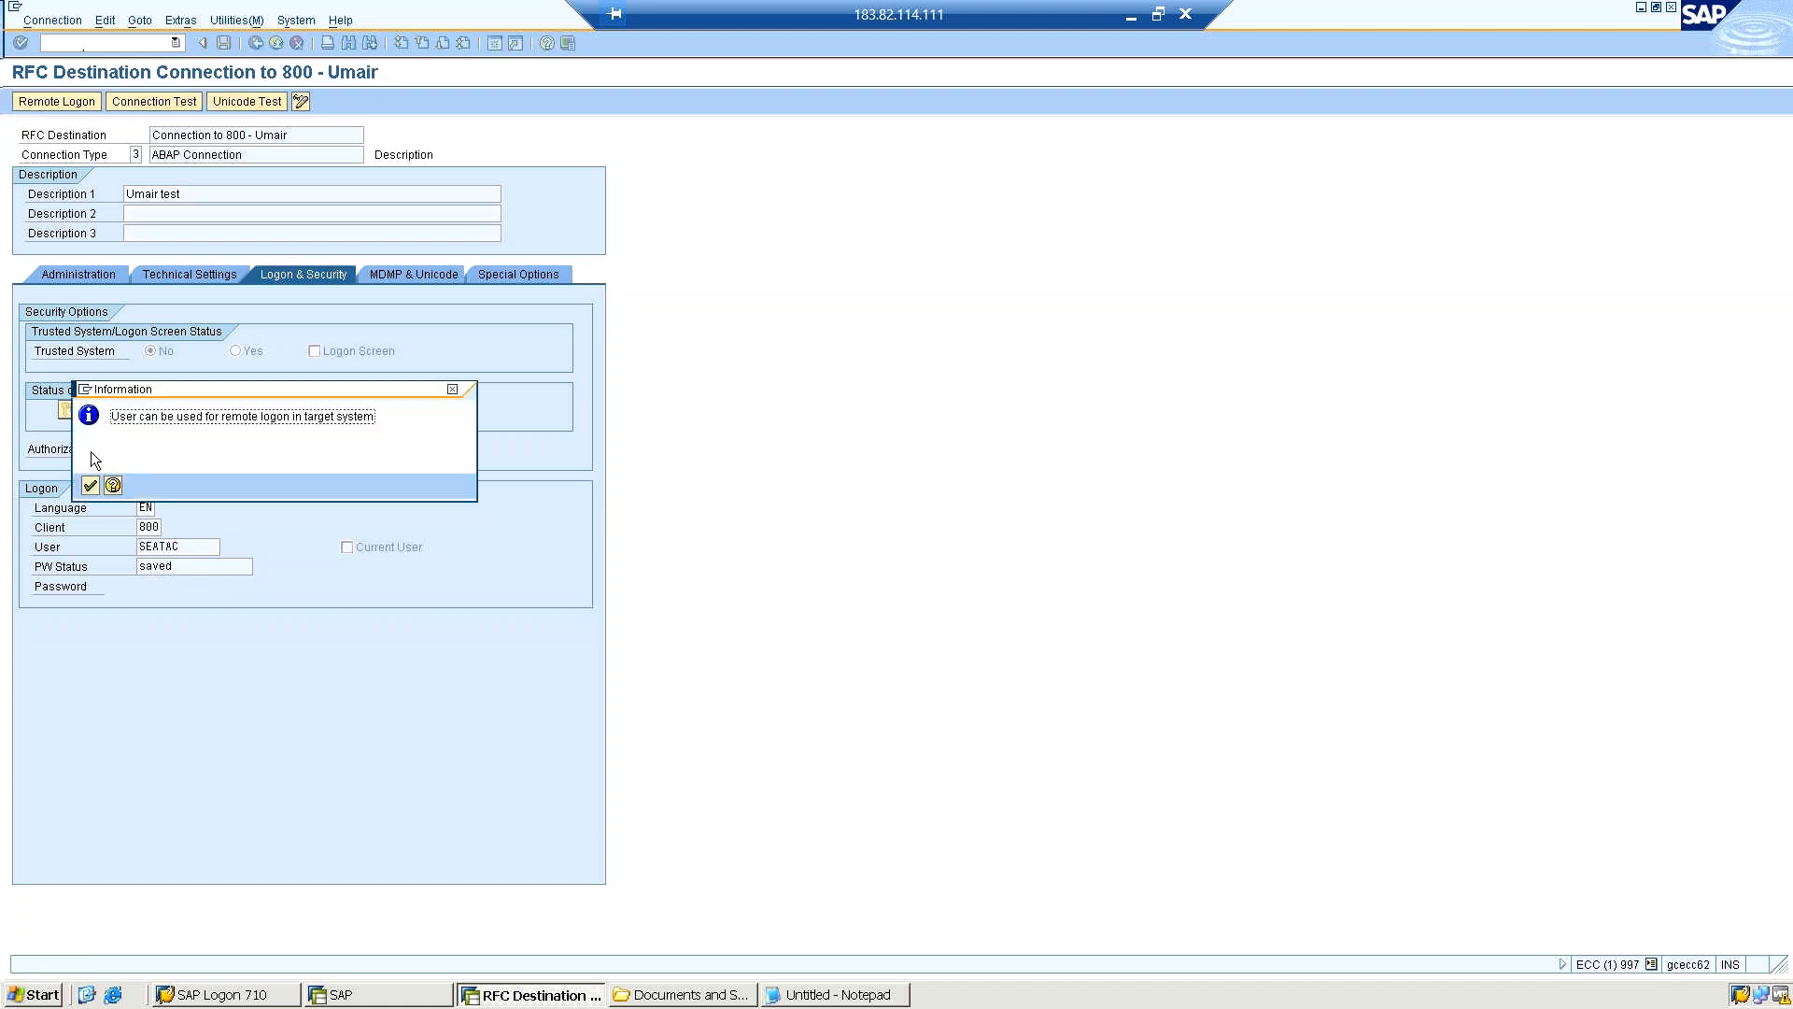
pyautogui.click(89, 490)
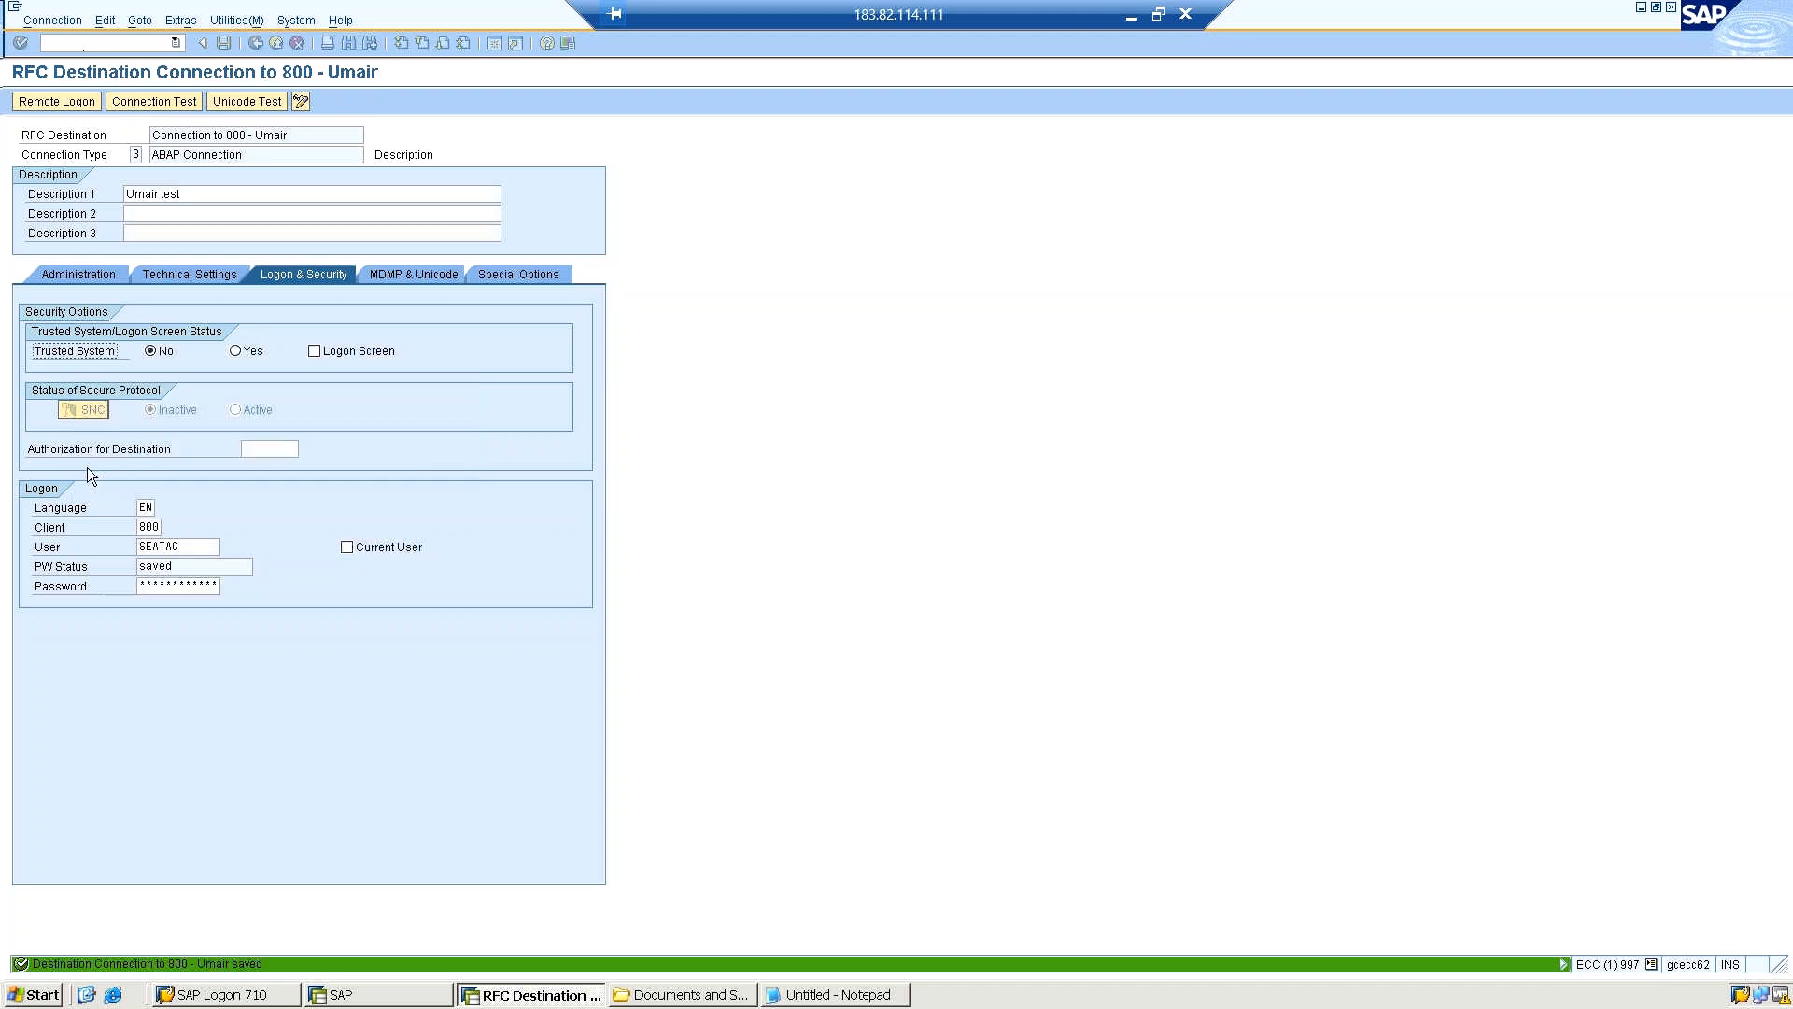
# Run the authorization test with the seatac logon, dismiss the security message and return to the destination settings.
pyautogui.click(237, 19)
pyautogui.moveTo(280, 41)
pyautogui.click(450, 62)
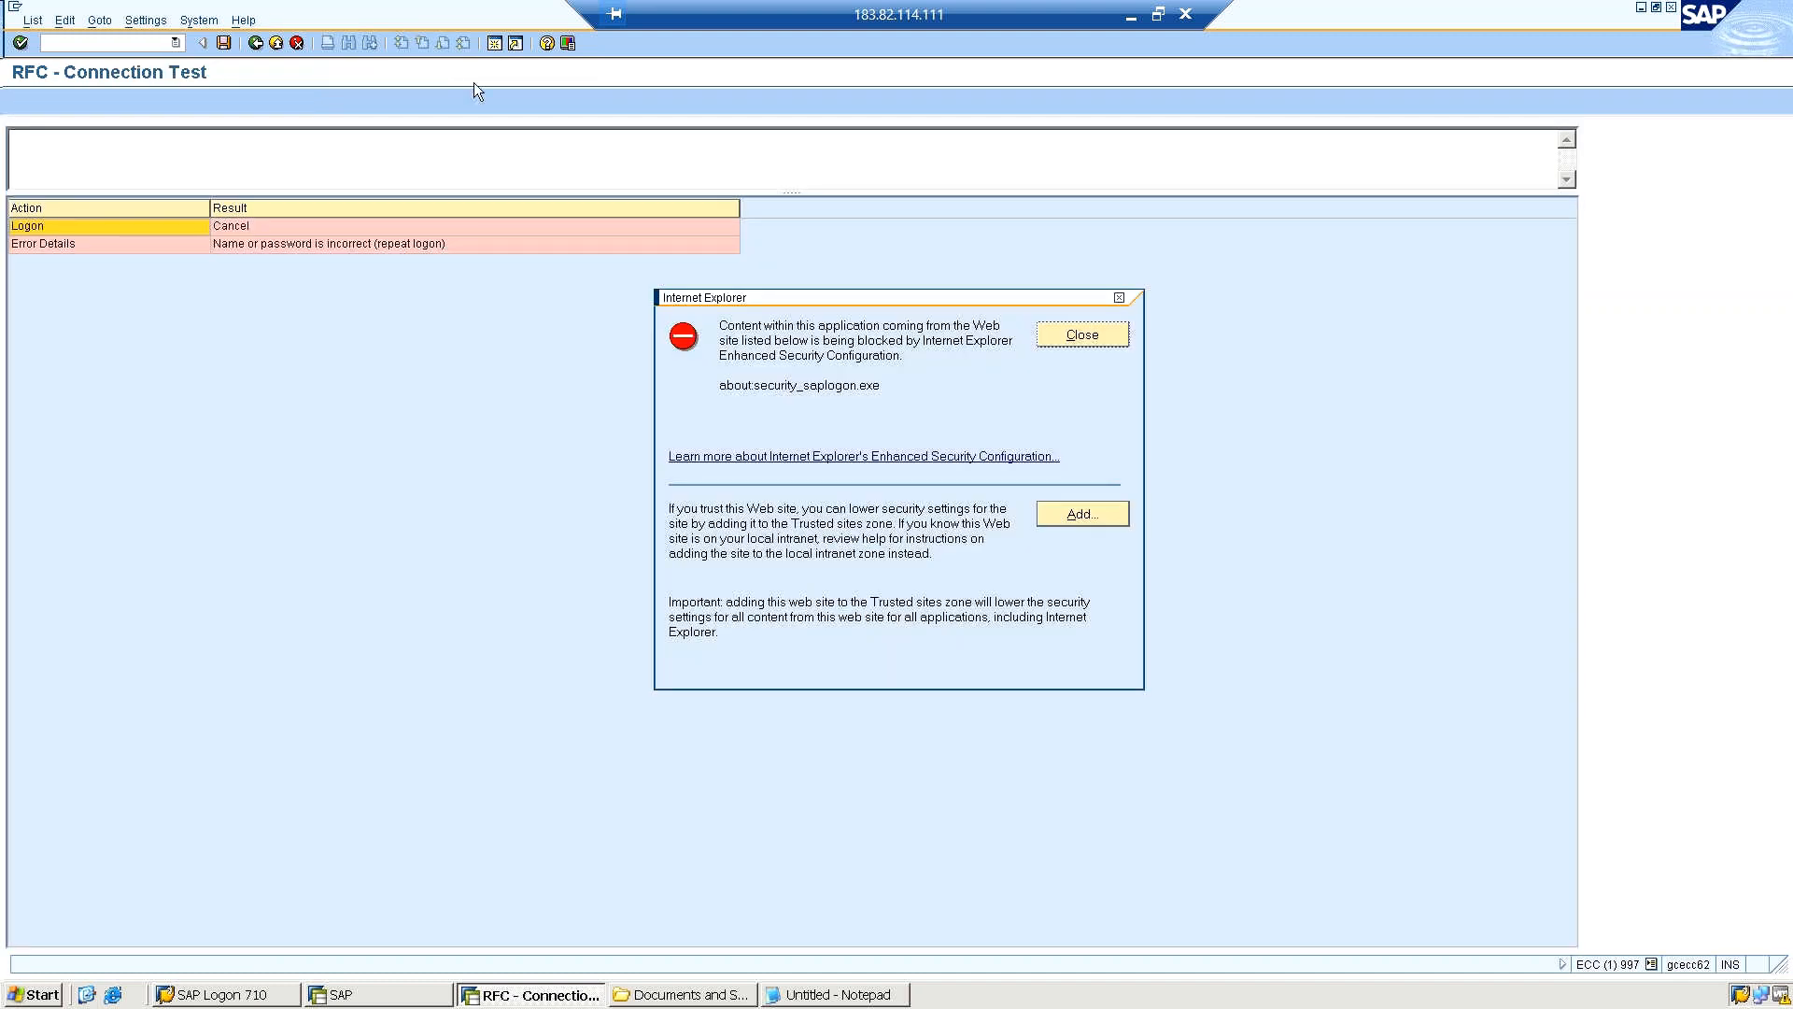
pyautogui.click(1081, 335)
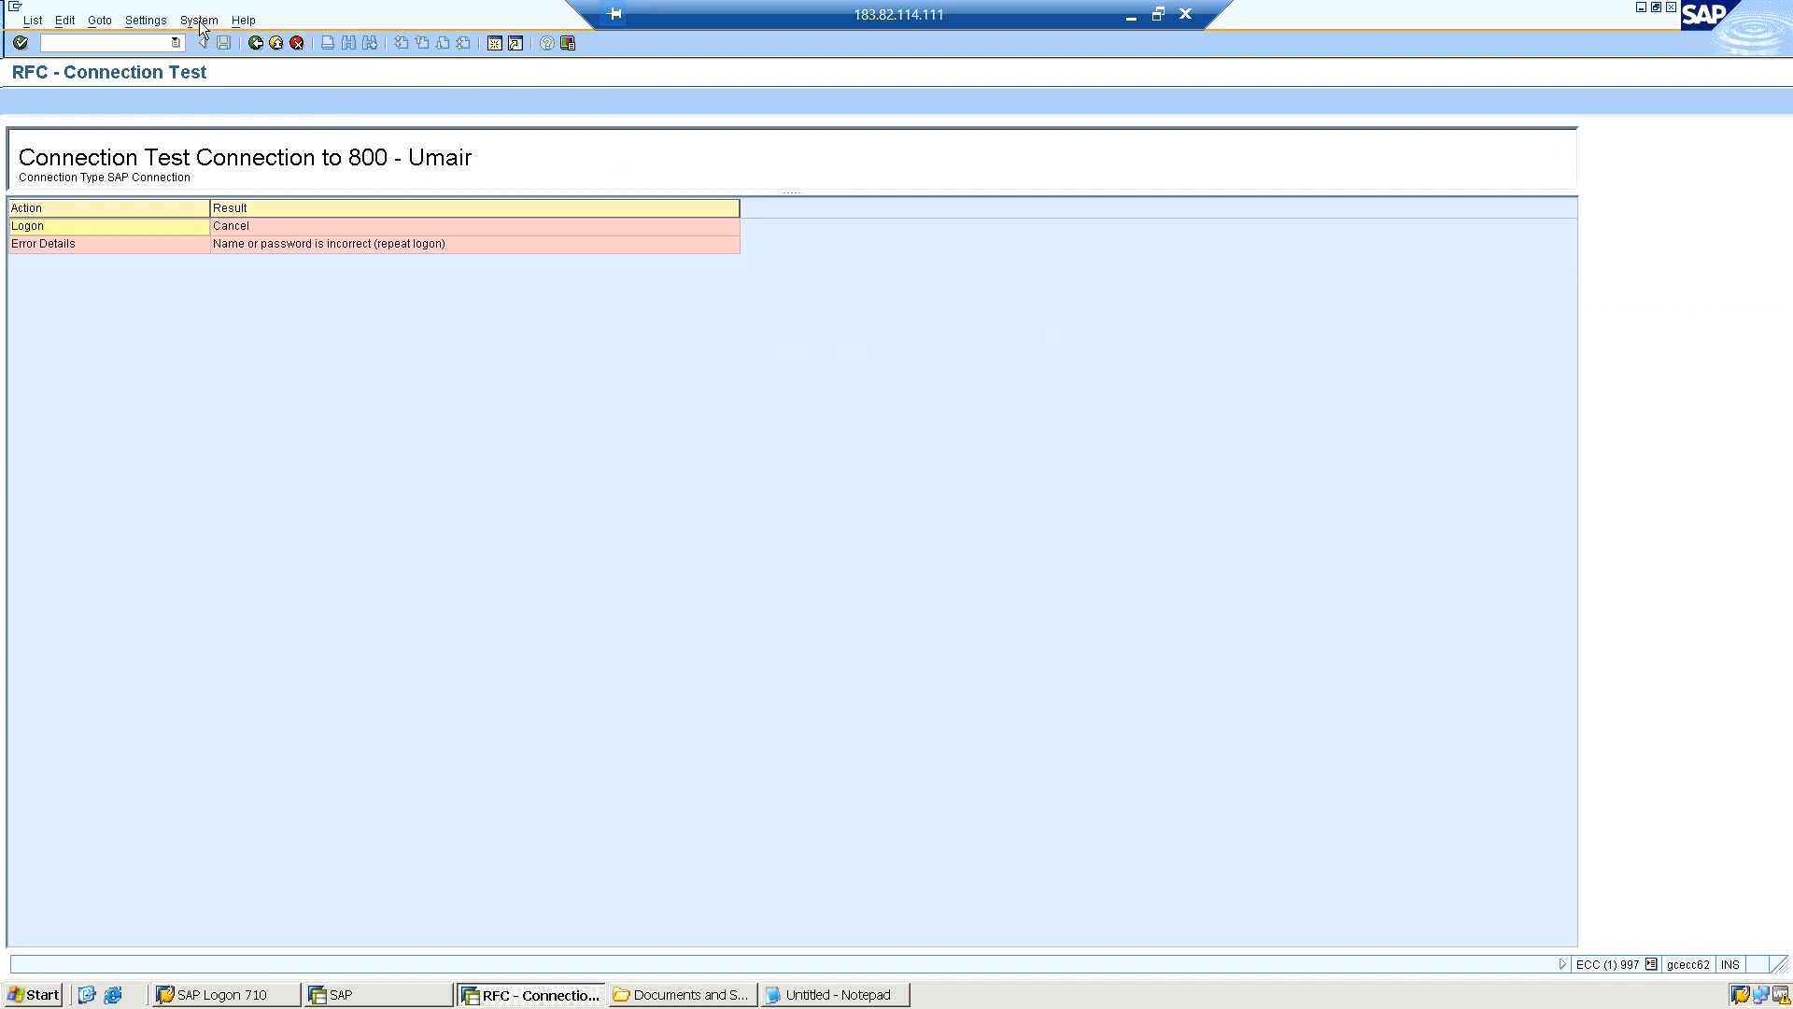
pyautogui.click(255, 44)
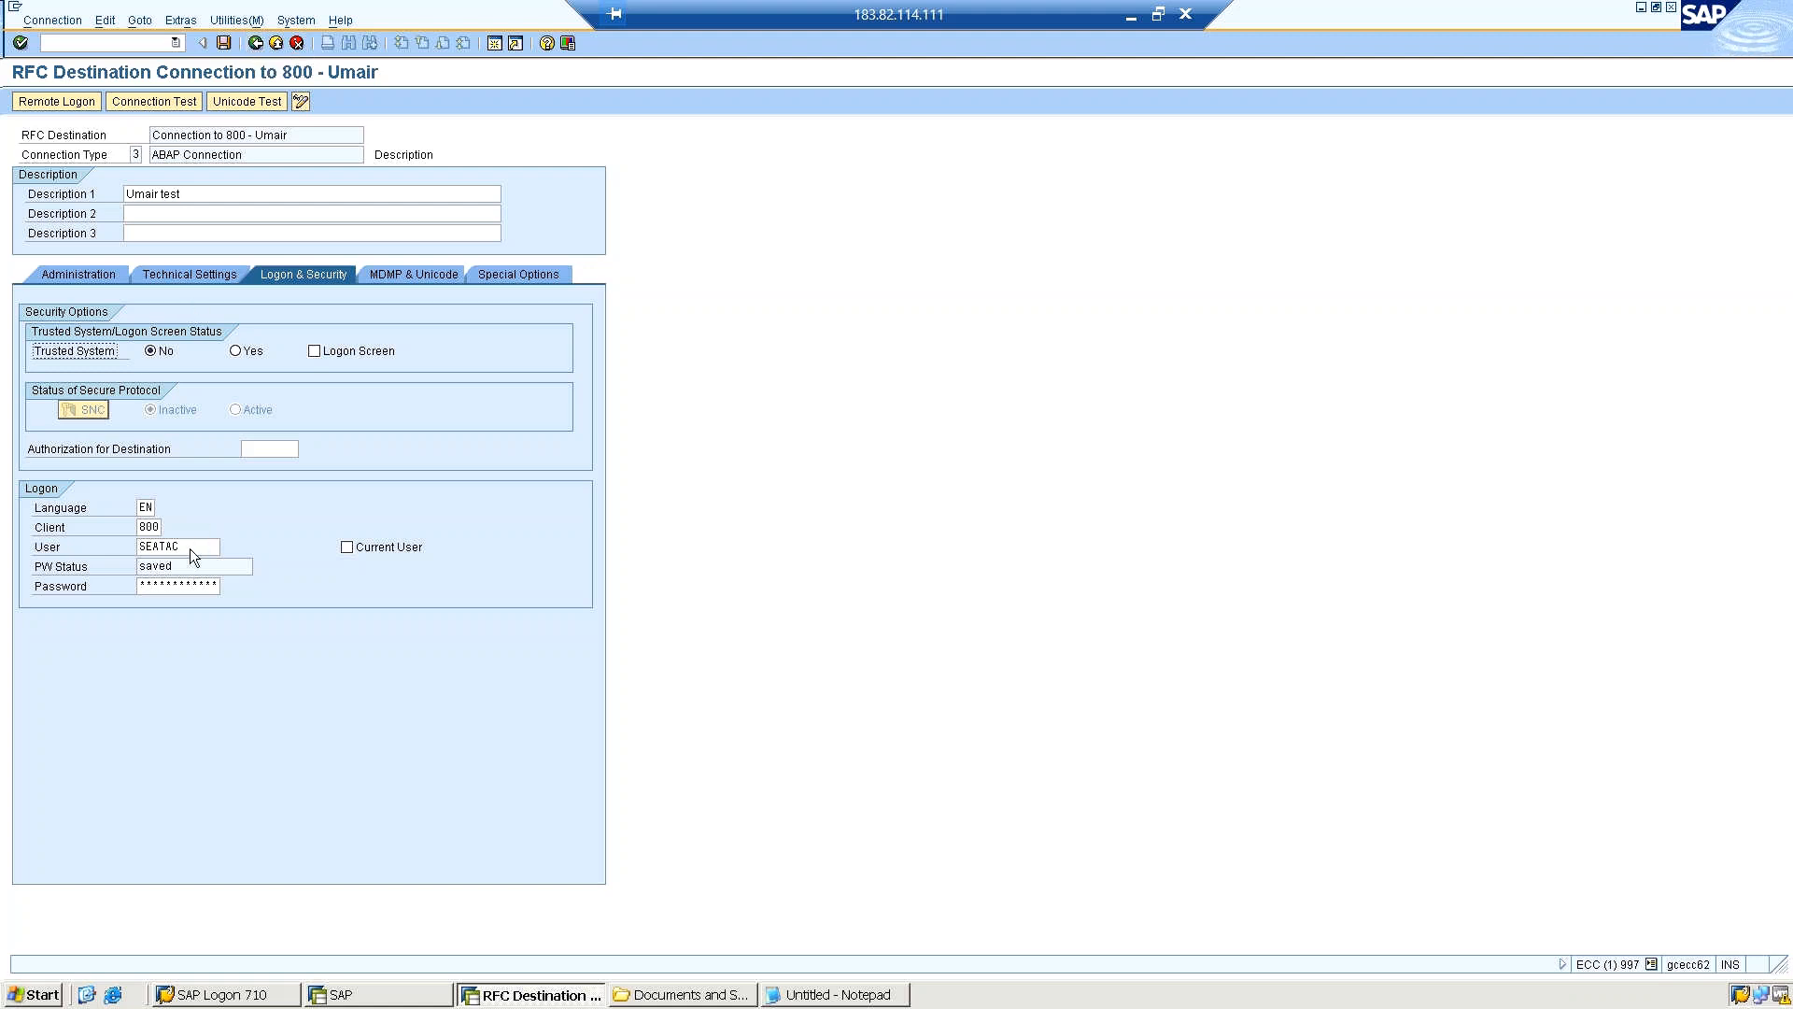
# Replace the logon user with the personal user name and its account password, save the destination and acknowledge the information message.
pyautogui.moveTo(186, 547); pyautogui.dragTo(112, 558)
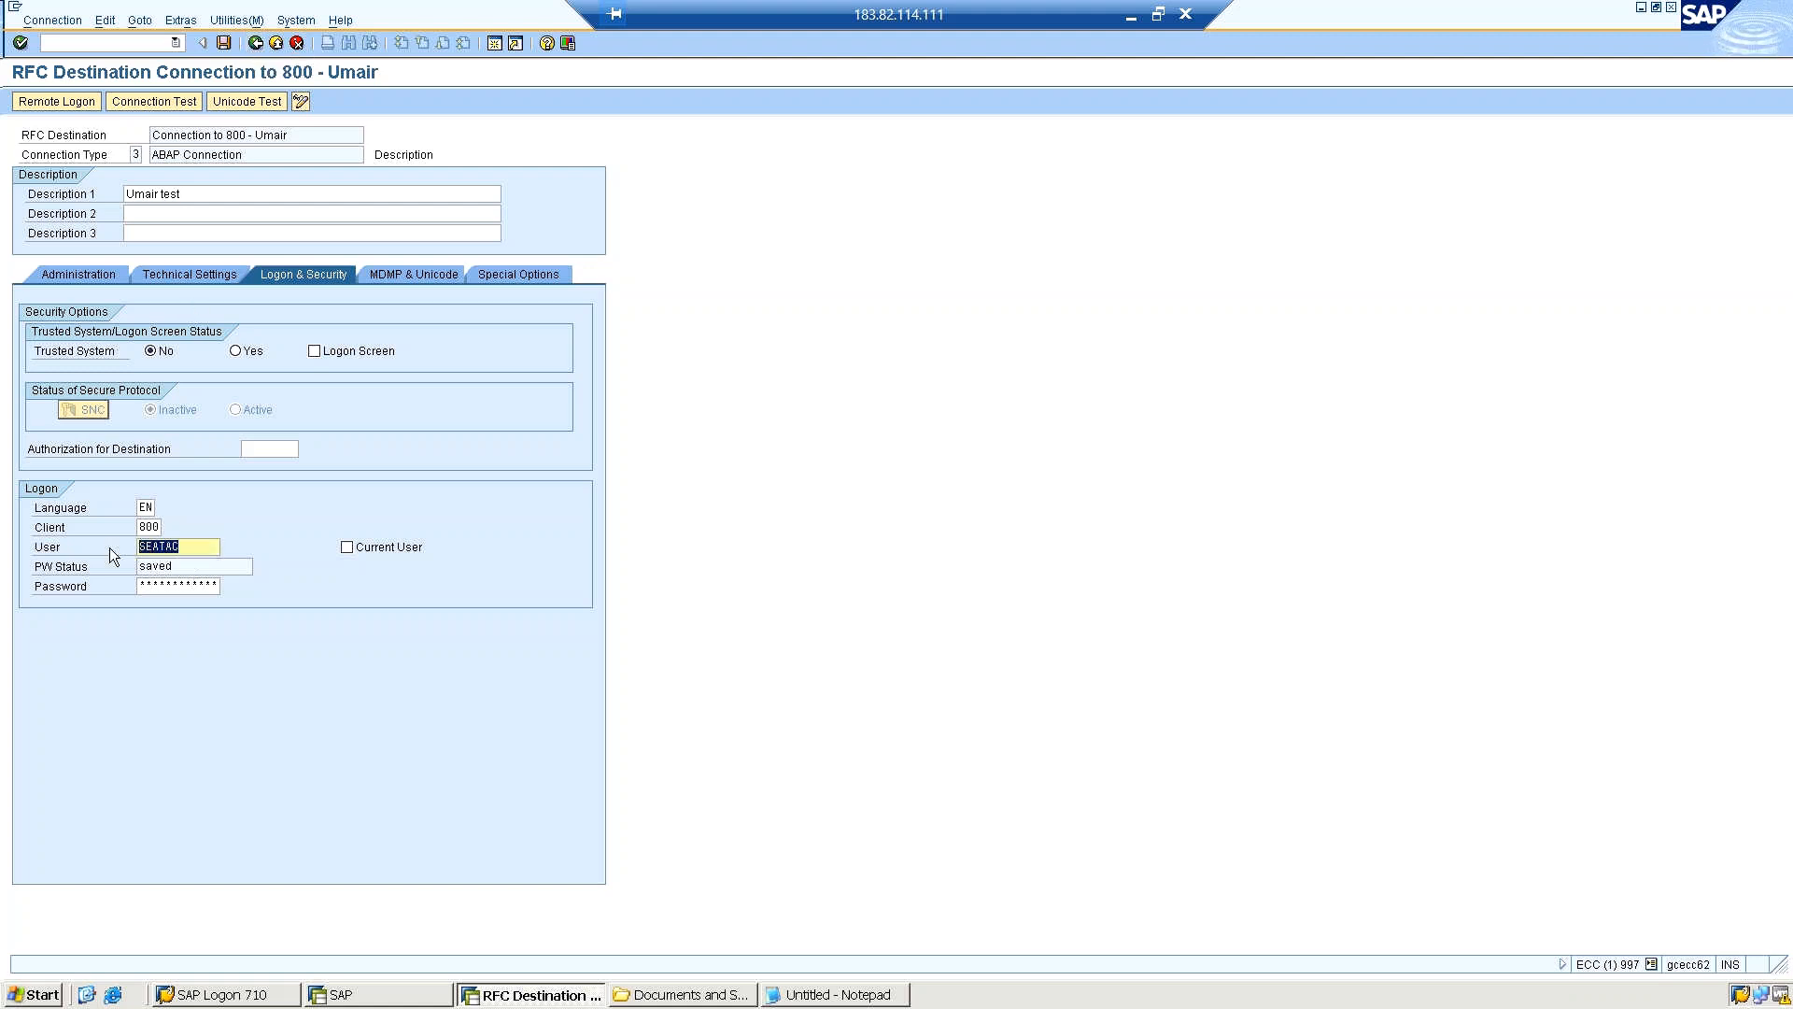
pyautogui.write('umair')
pyautogui.press('Tab')
pyautogui.press('Tab')
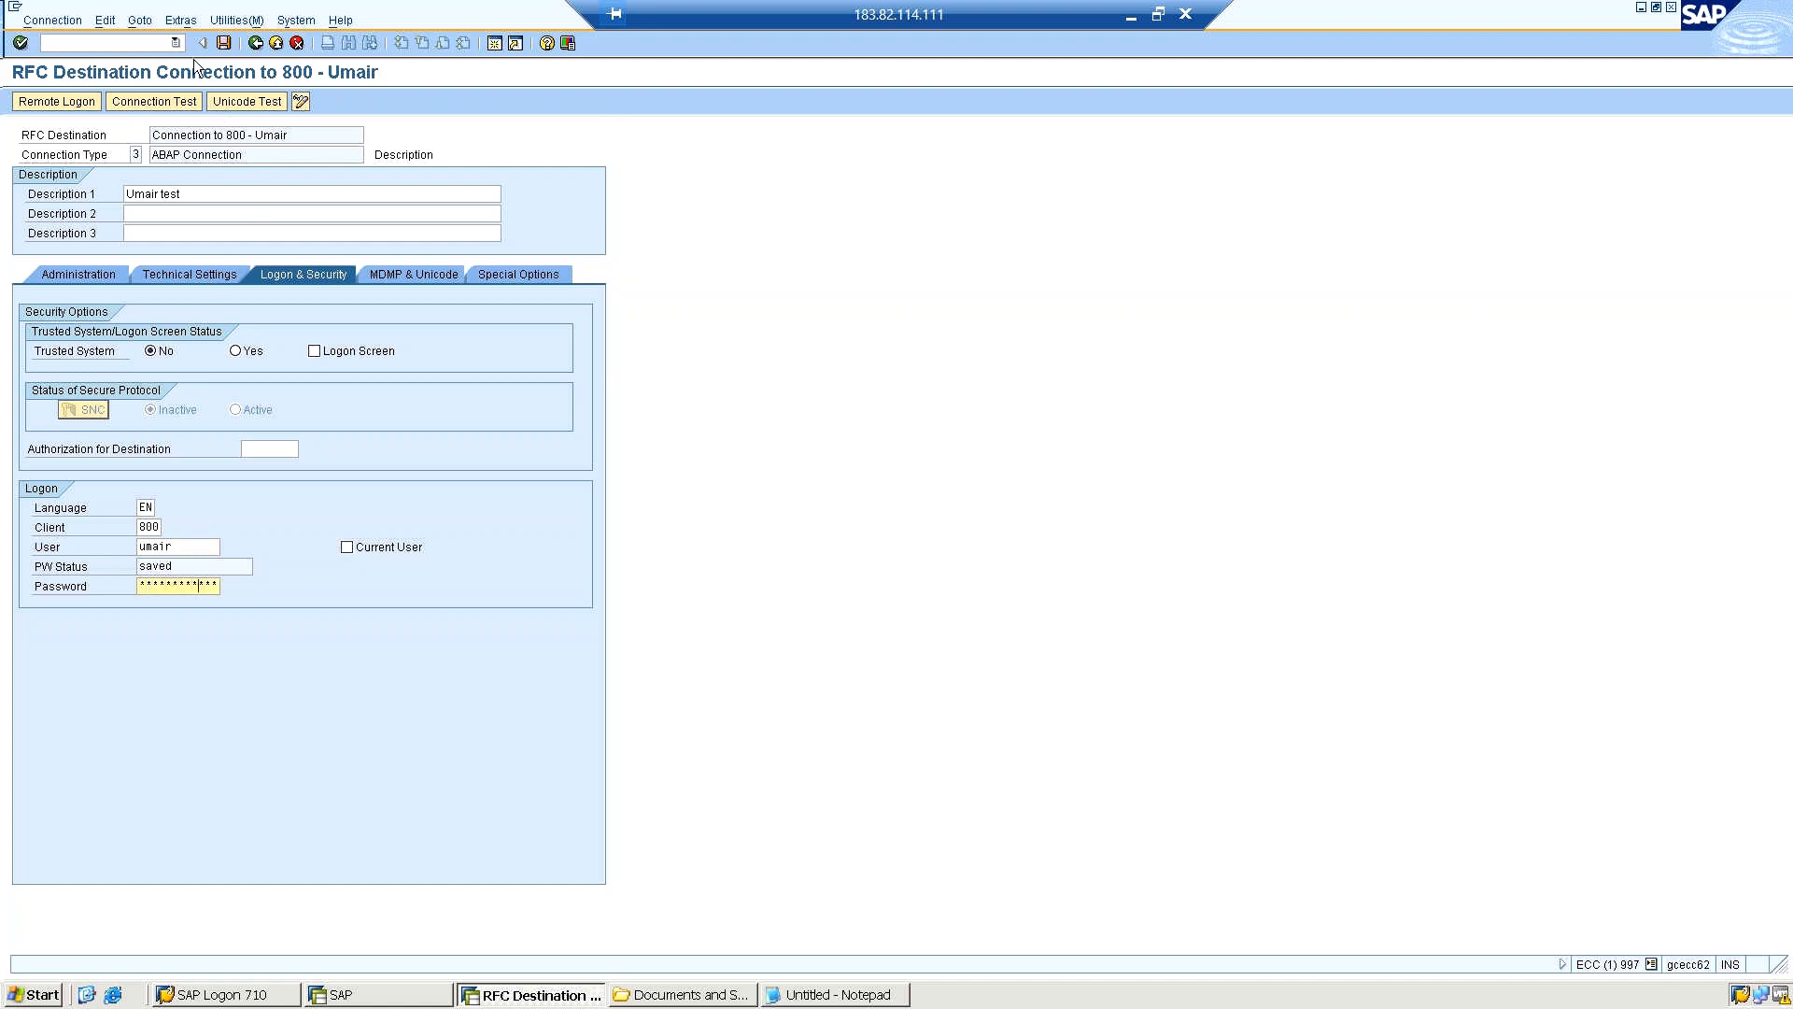
pyautogui.click(221, 44)
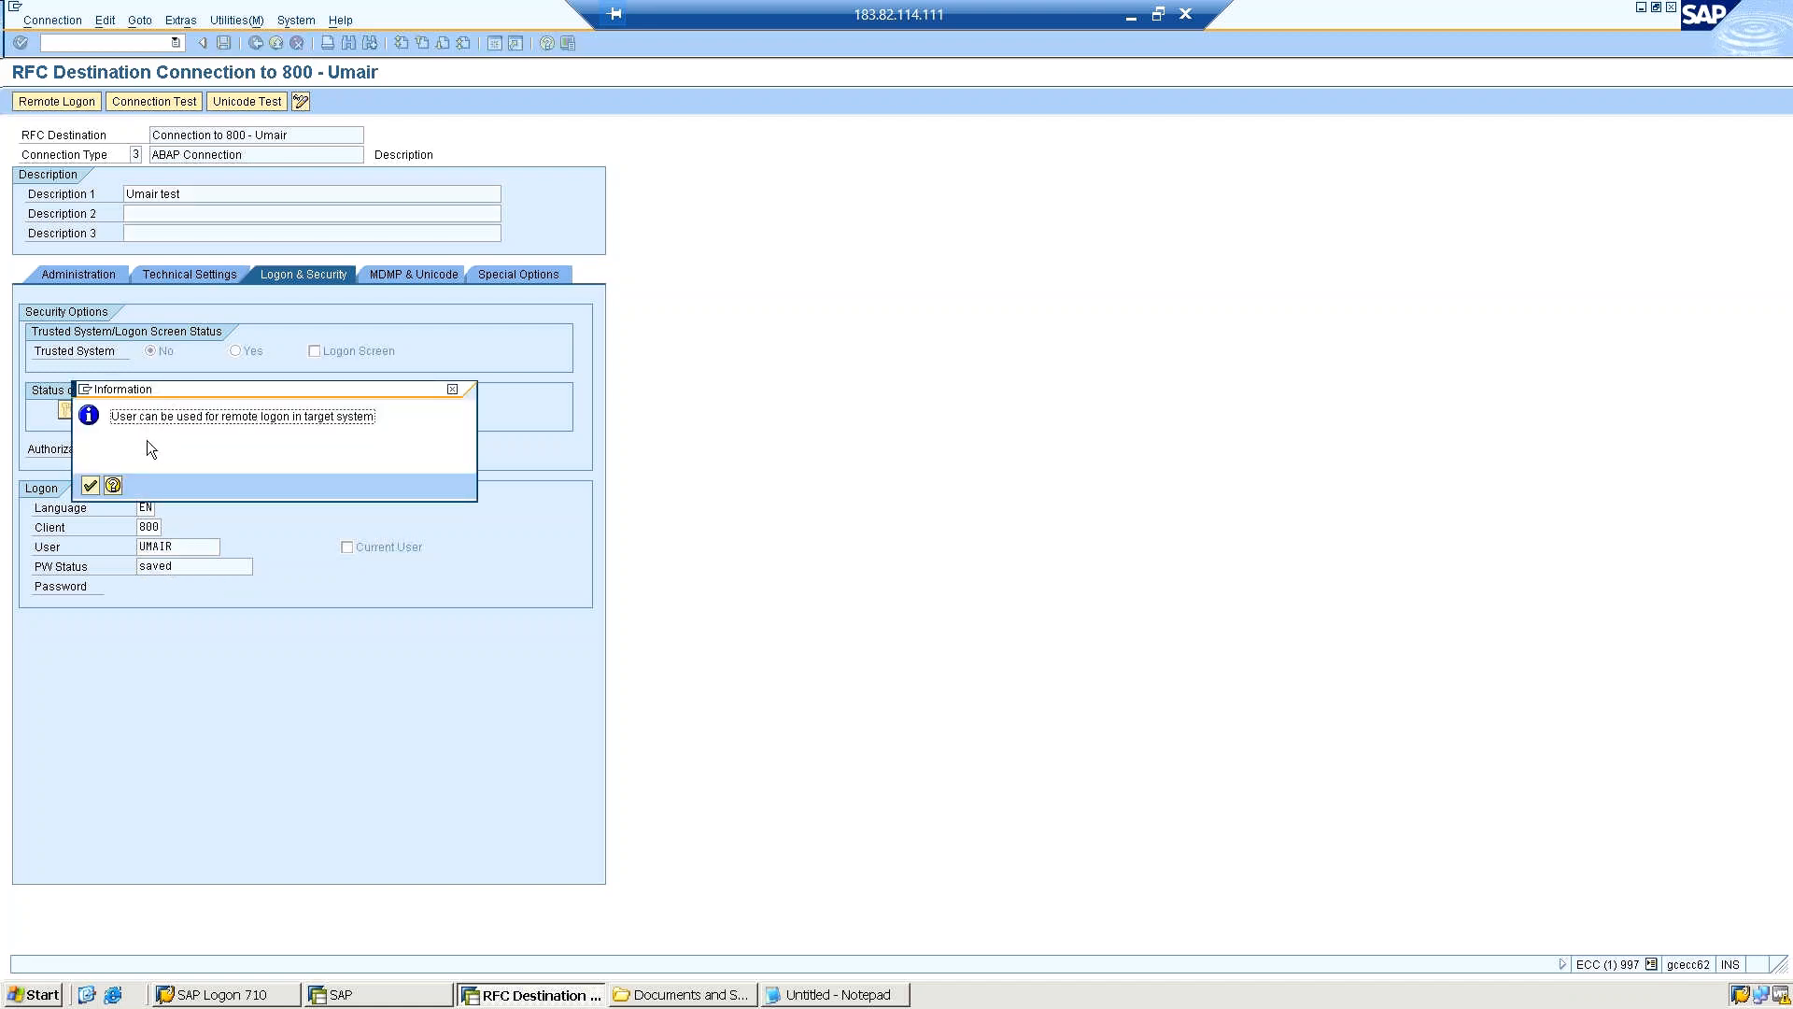
pyautogui.click(89, 485)
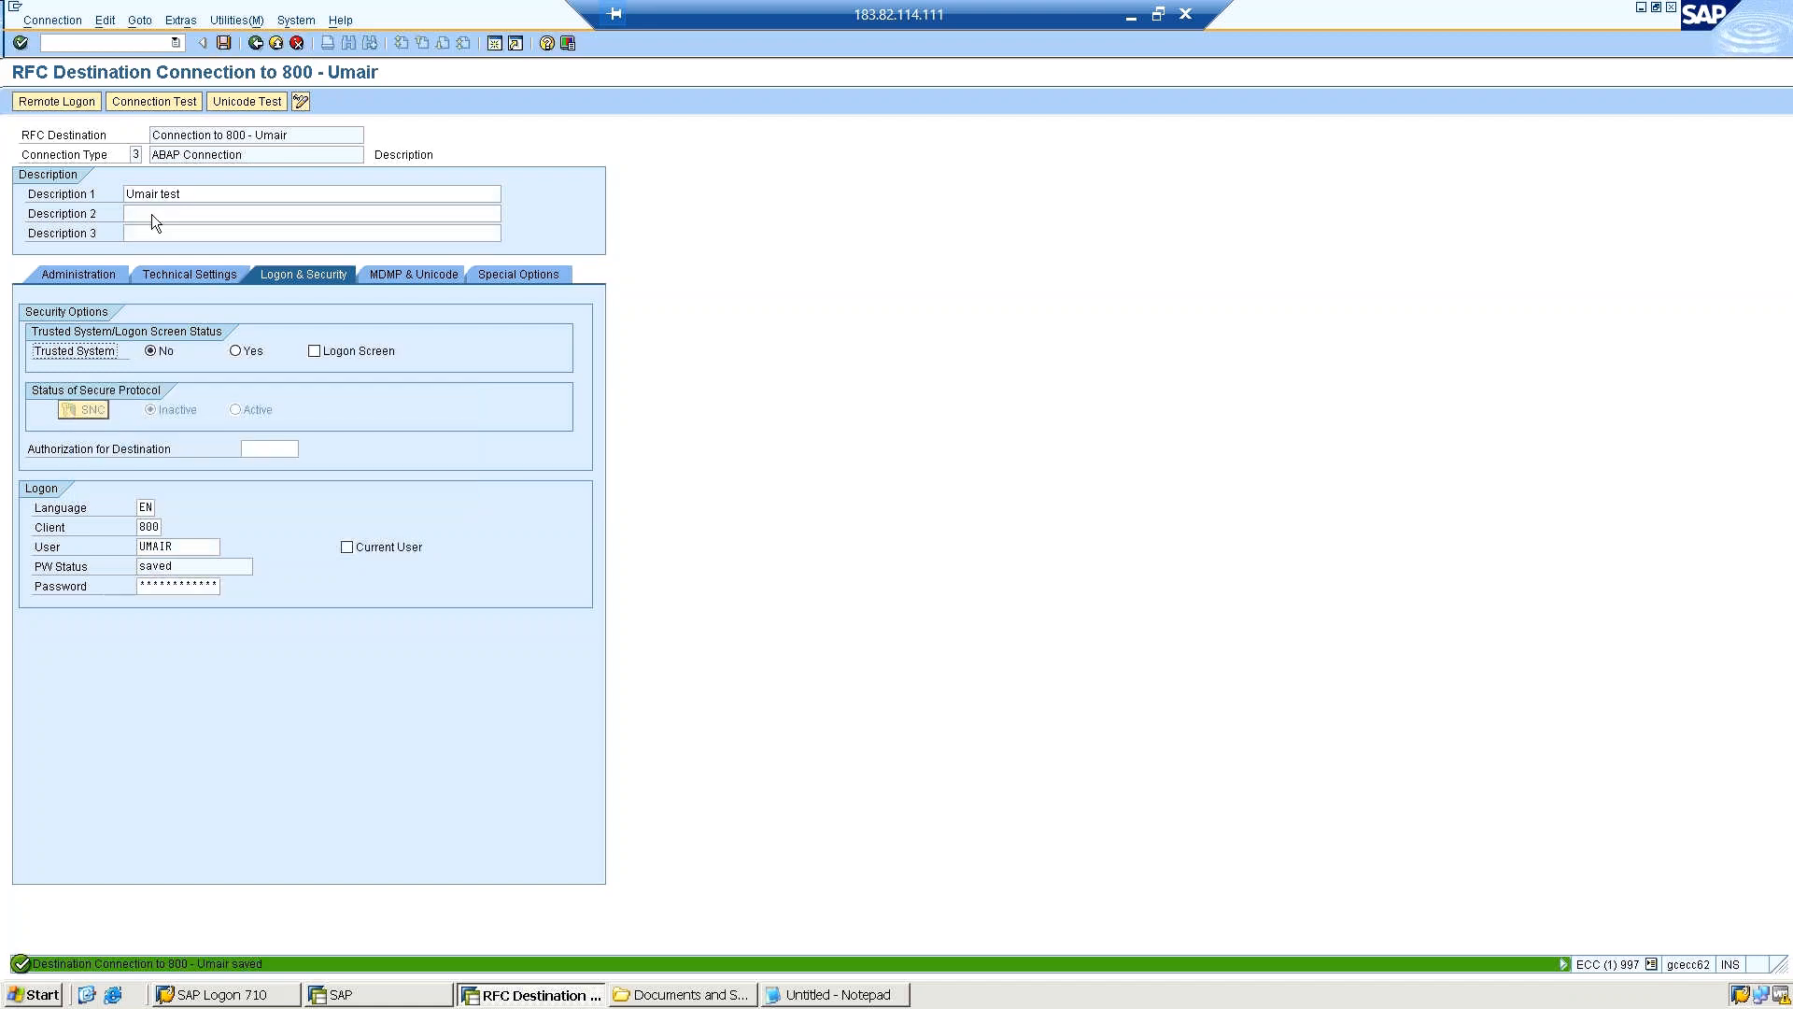
# Run the connection test with the personal user logon, dismiss the security message and return to the destination settings.
pyautogui.click(225, 20)
pyautogui.moveTo(280, 43)
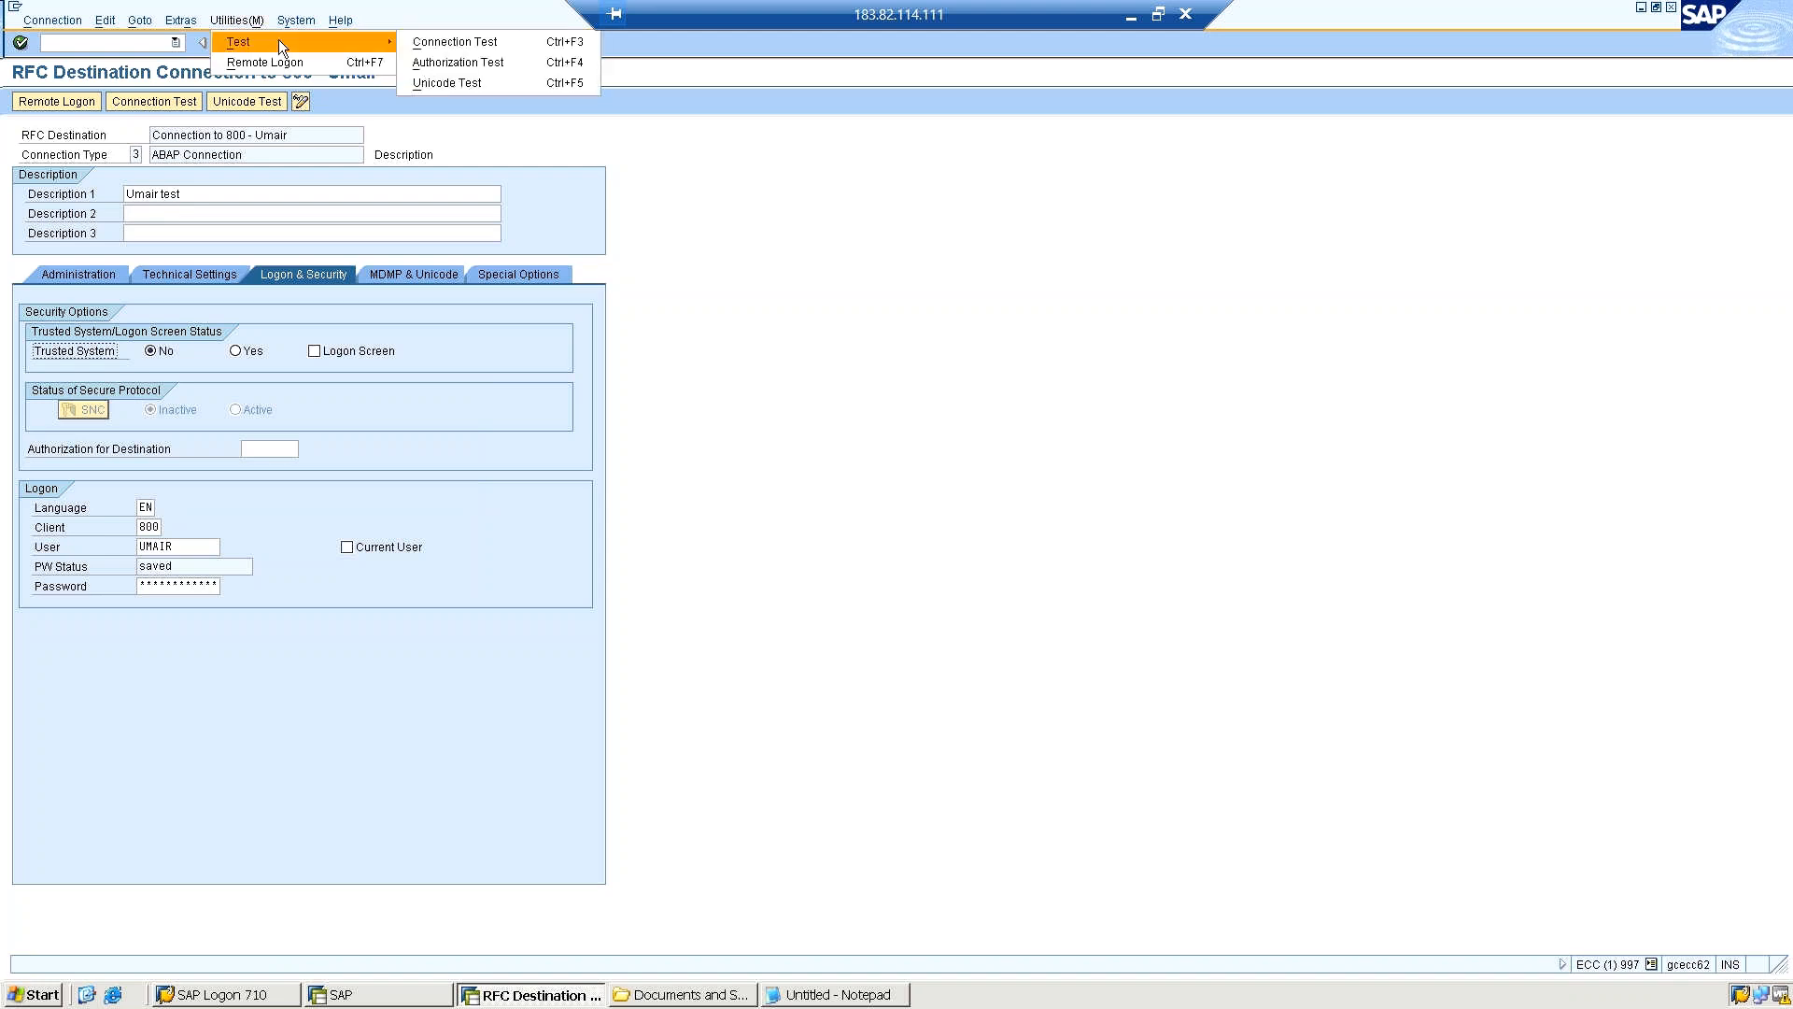
pyautogui.click(460, 41)
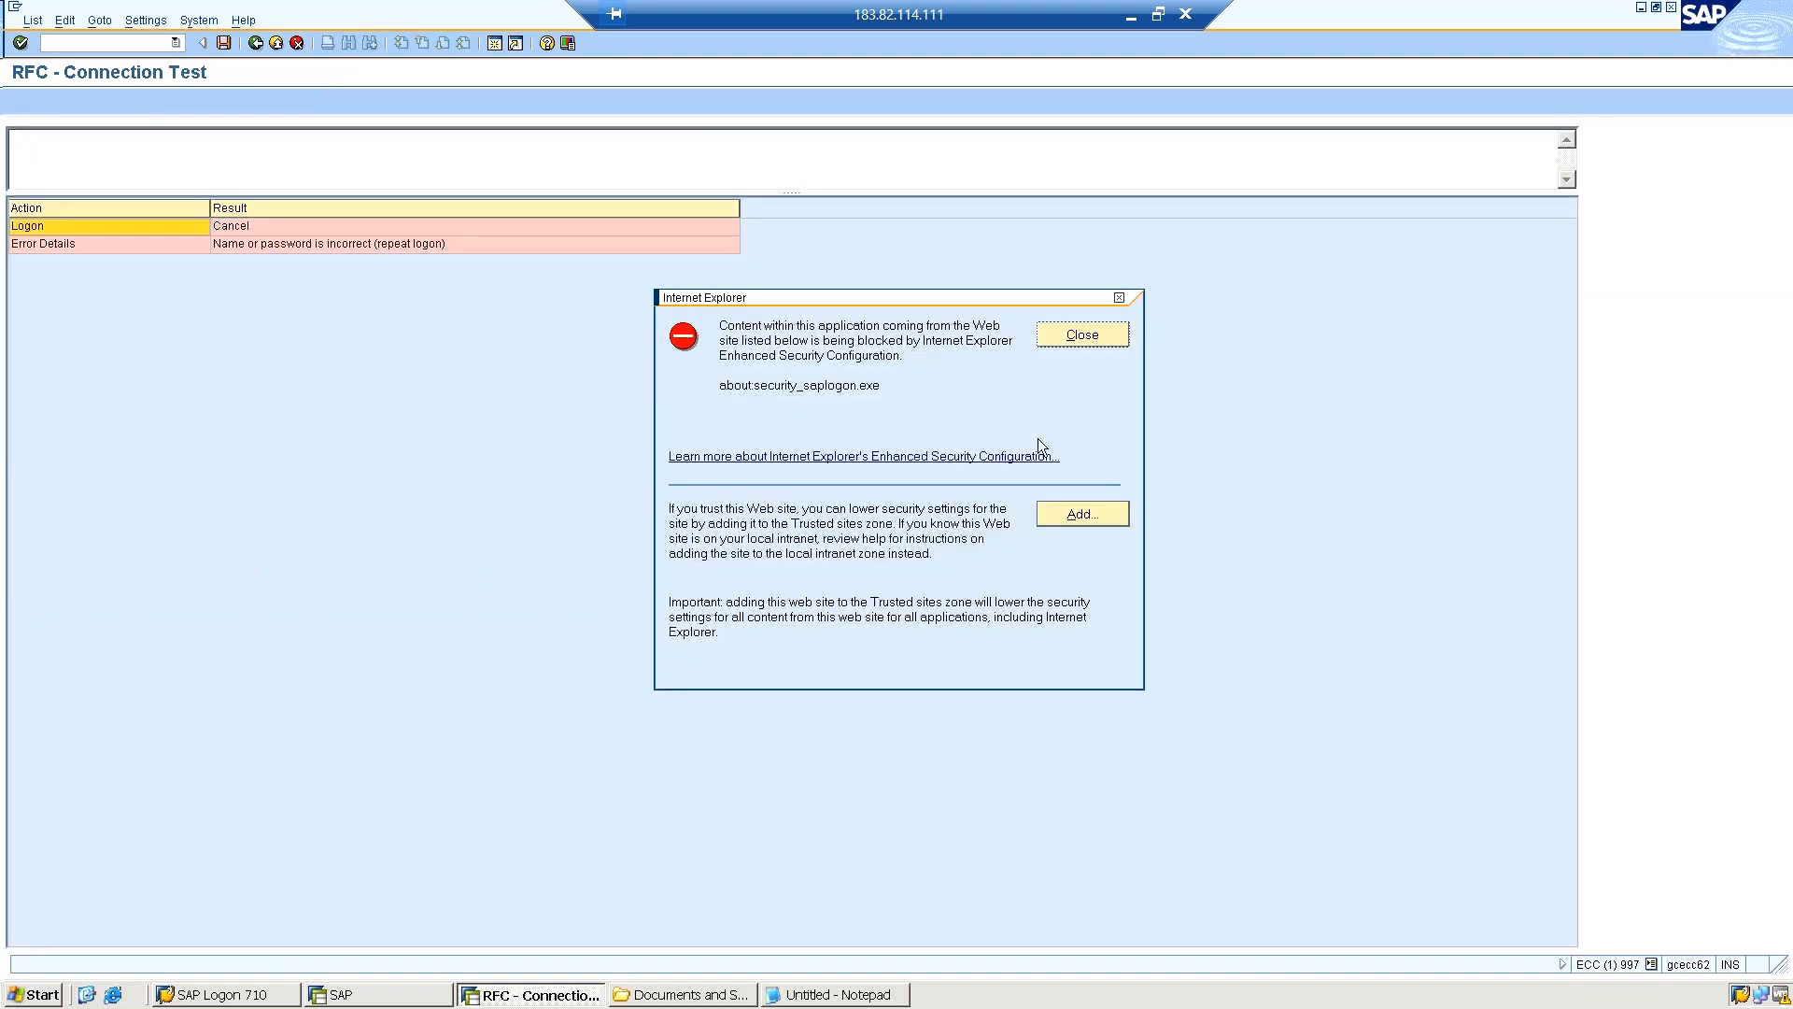
pyautogui.click(1061, 334)
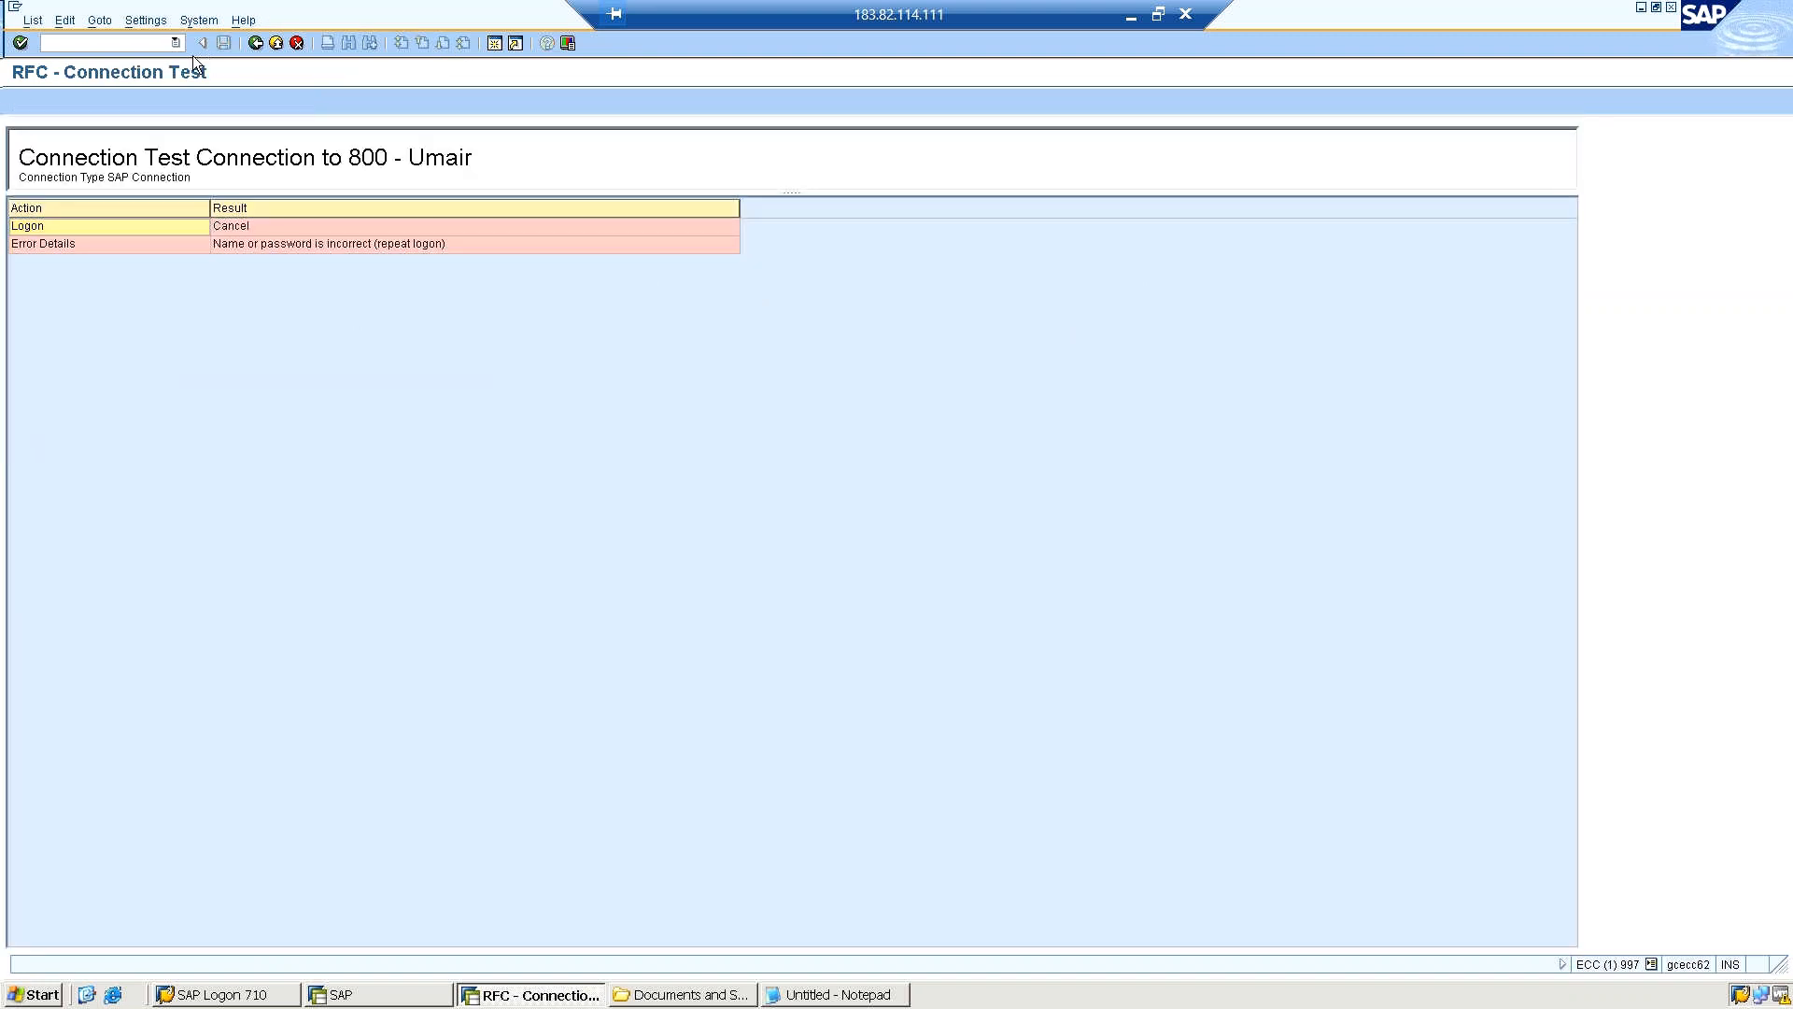
pyautogui.click(140, 42)
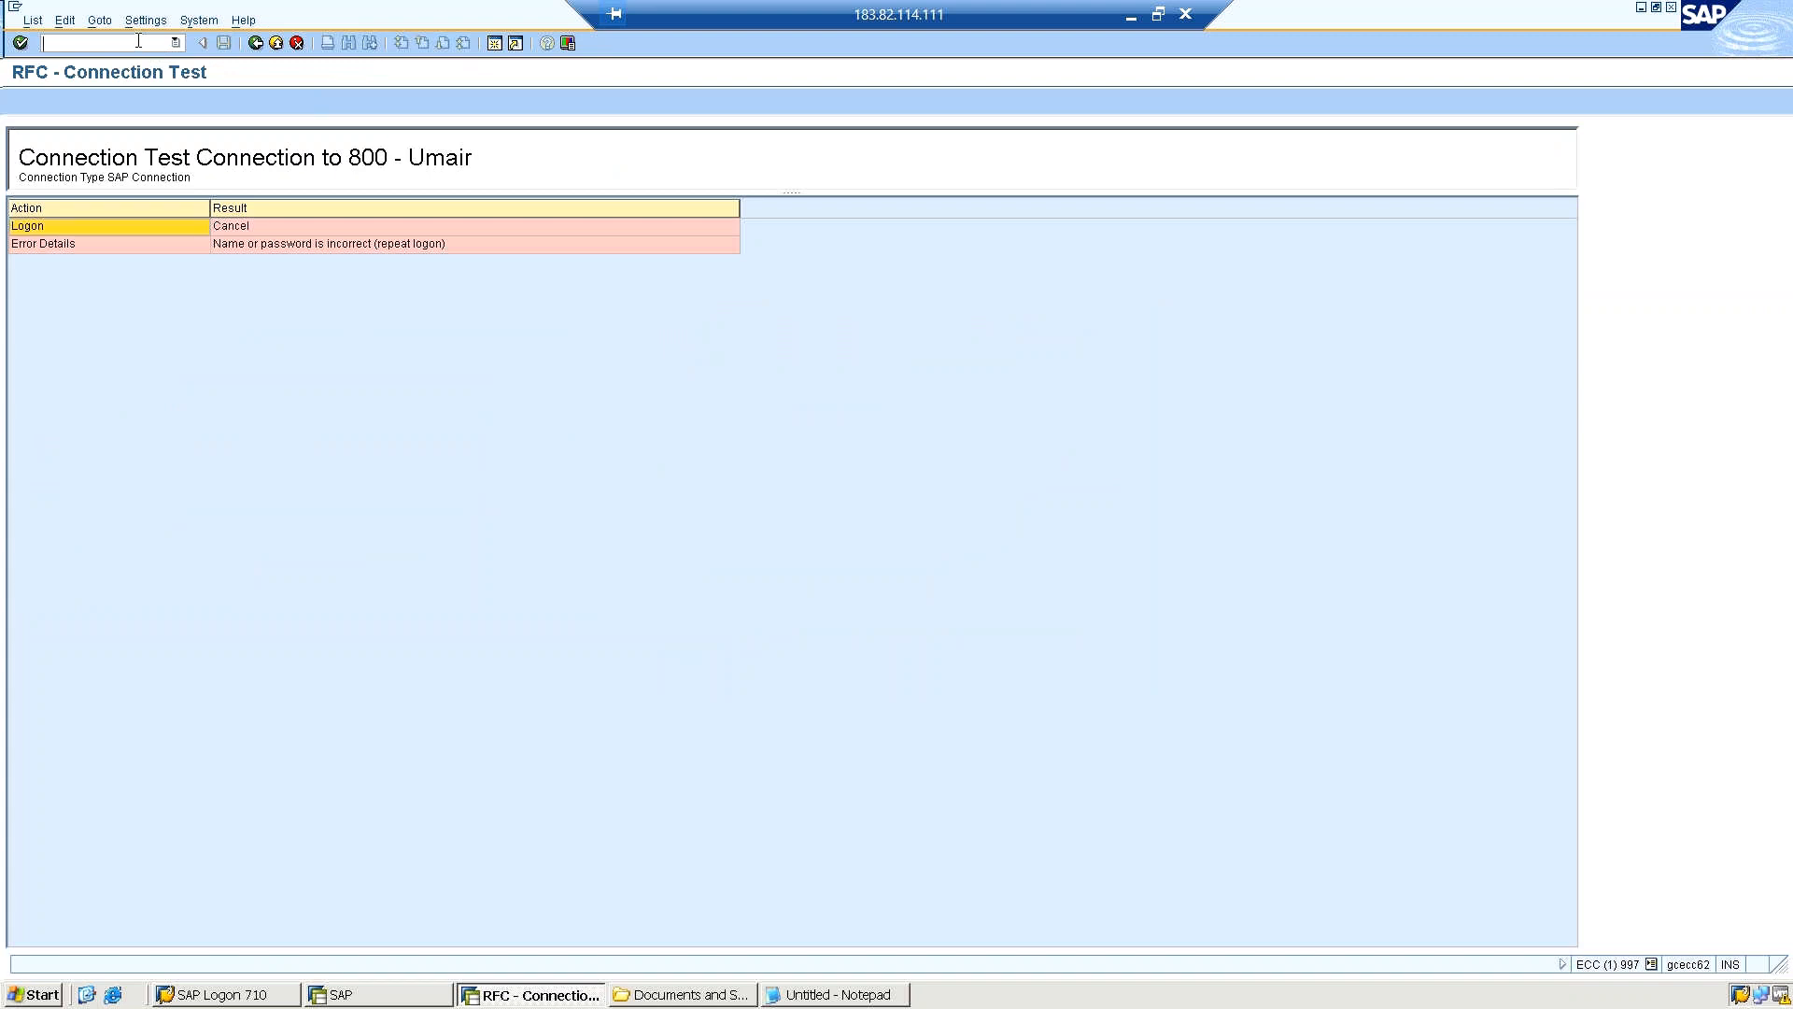
pyautogui.click(255, 43)
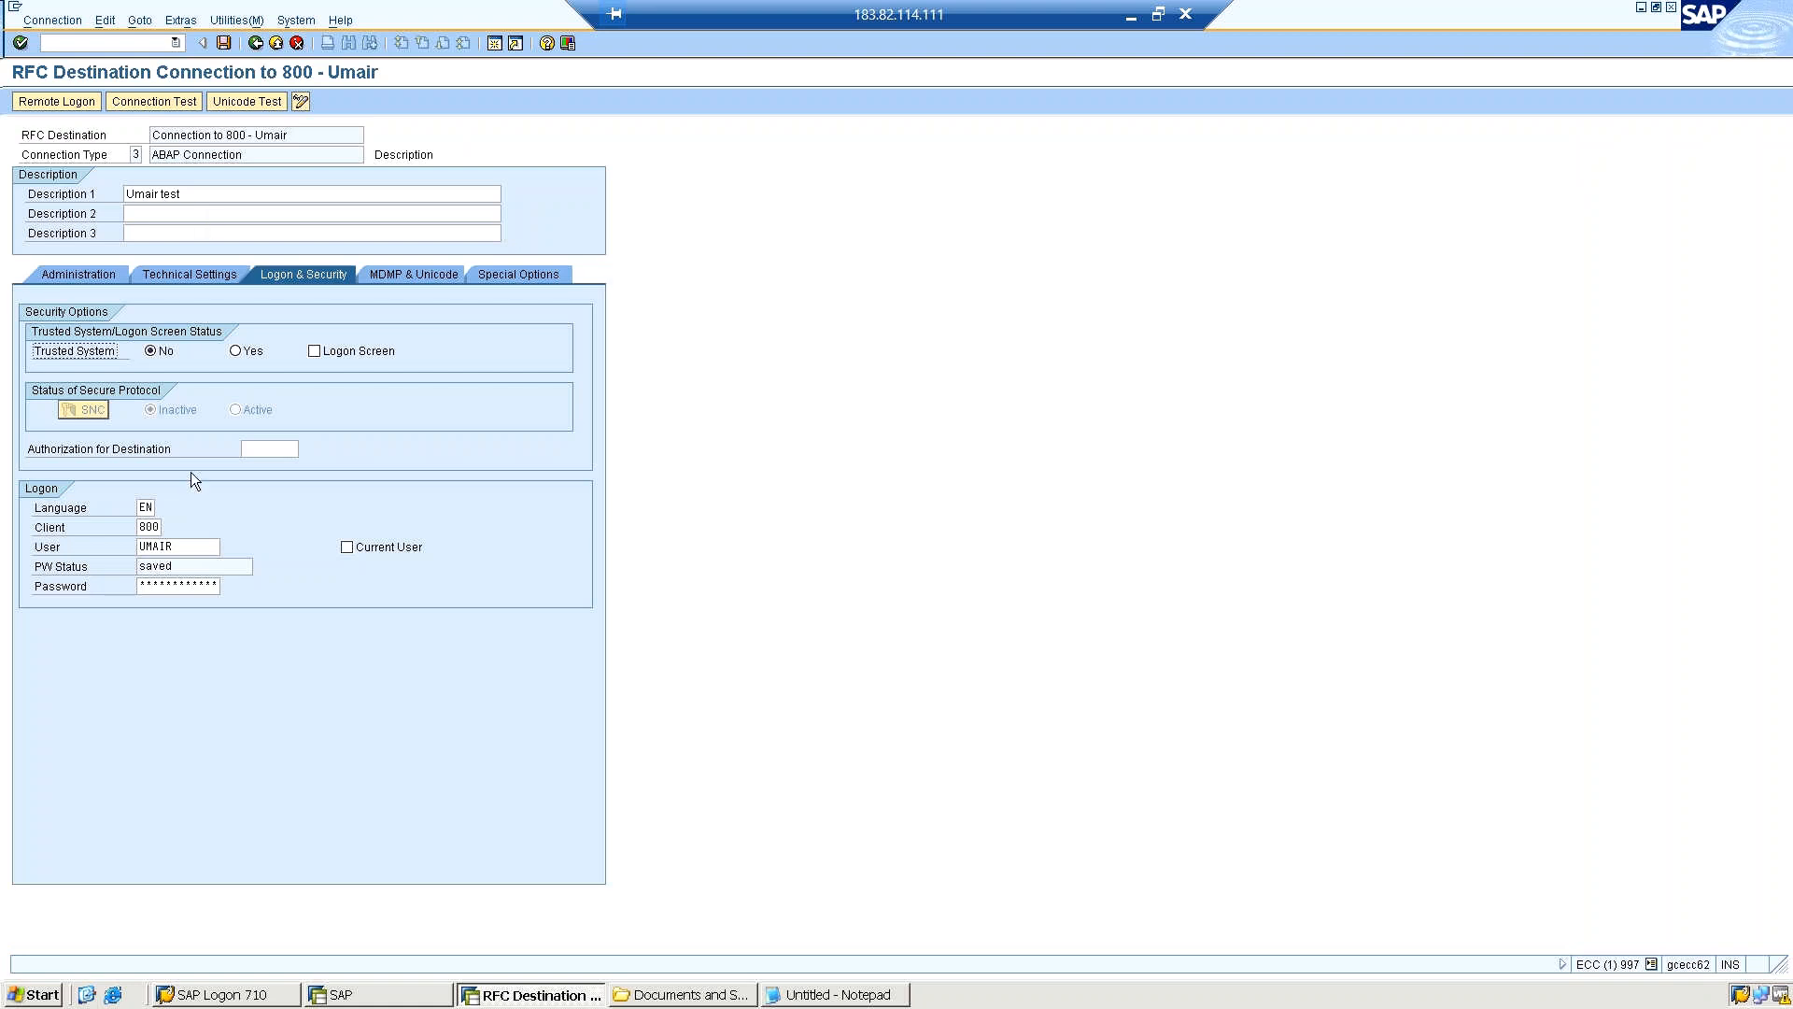
# Set the logon user to basis17 with the account password, save the destination and acknowledge the information message.
pyautogui.moveTo(191, 546); pyautogui.dragTo(82, 546)
pyautogui.write('basis17')
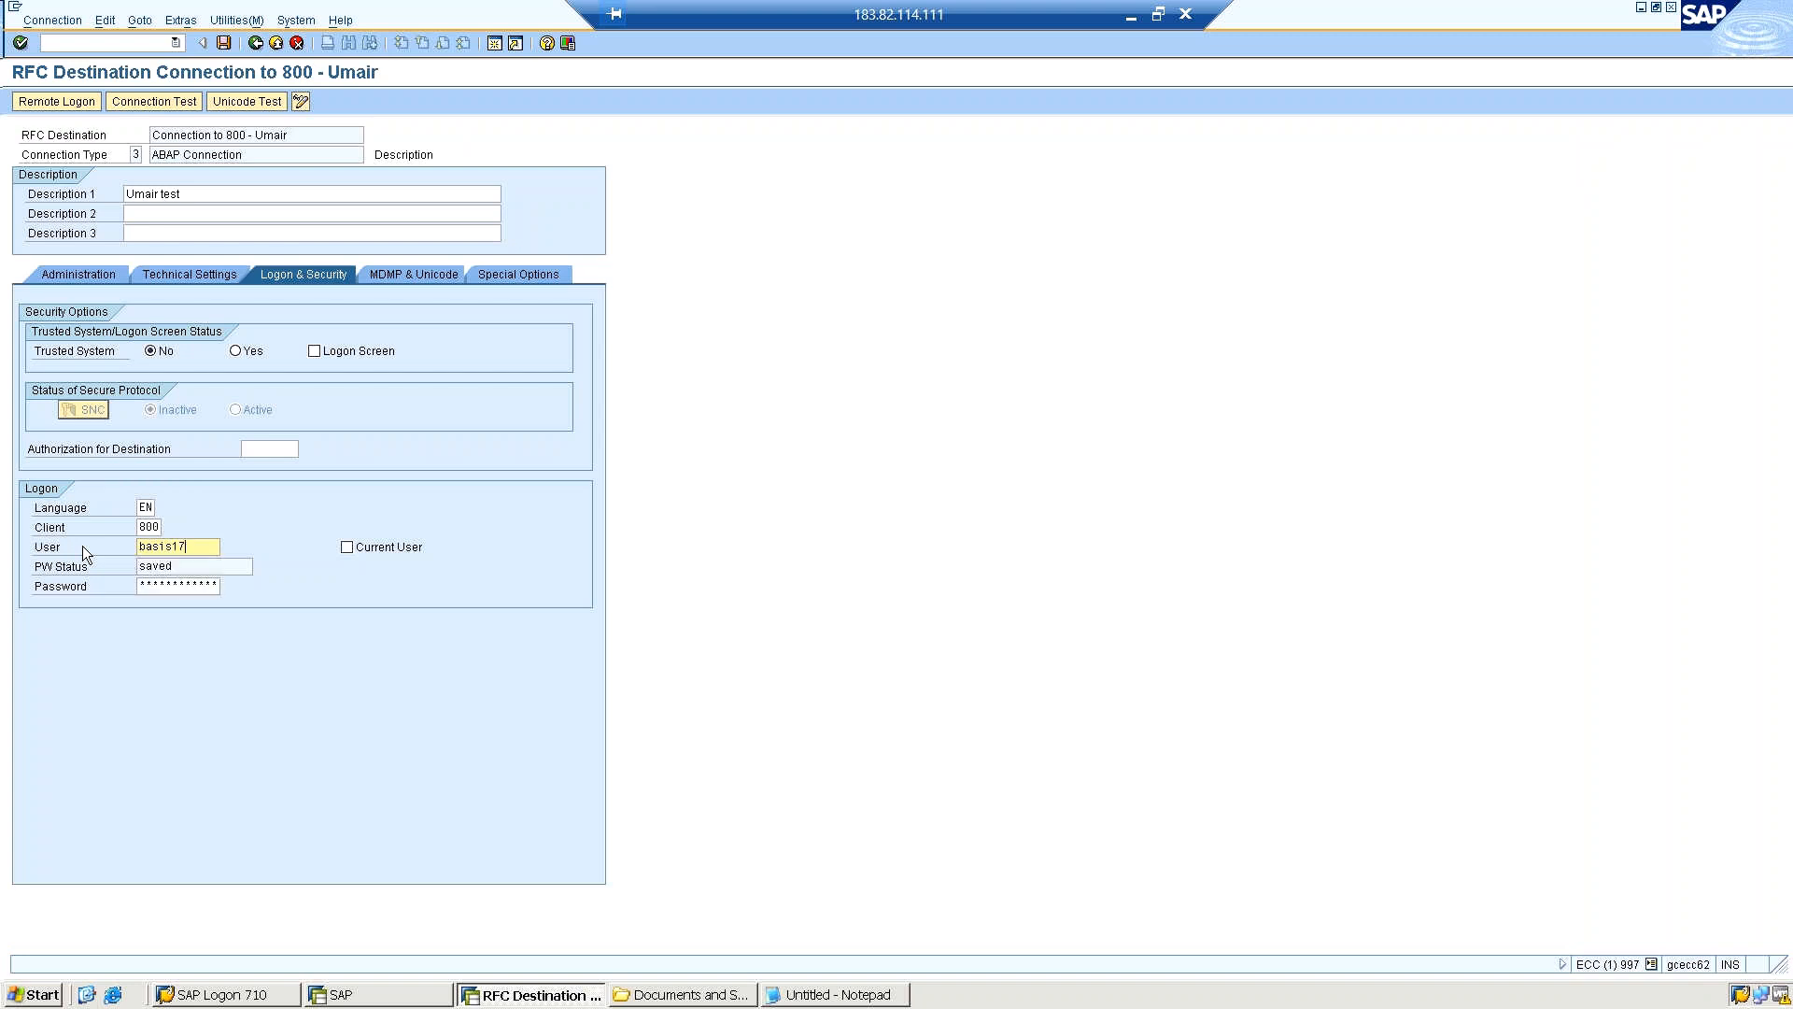
pyautogui.press('Tab')
pyautogui.write('*****')
pyautogui.click(223, 44)
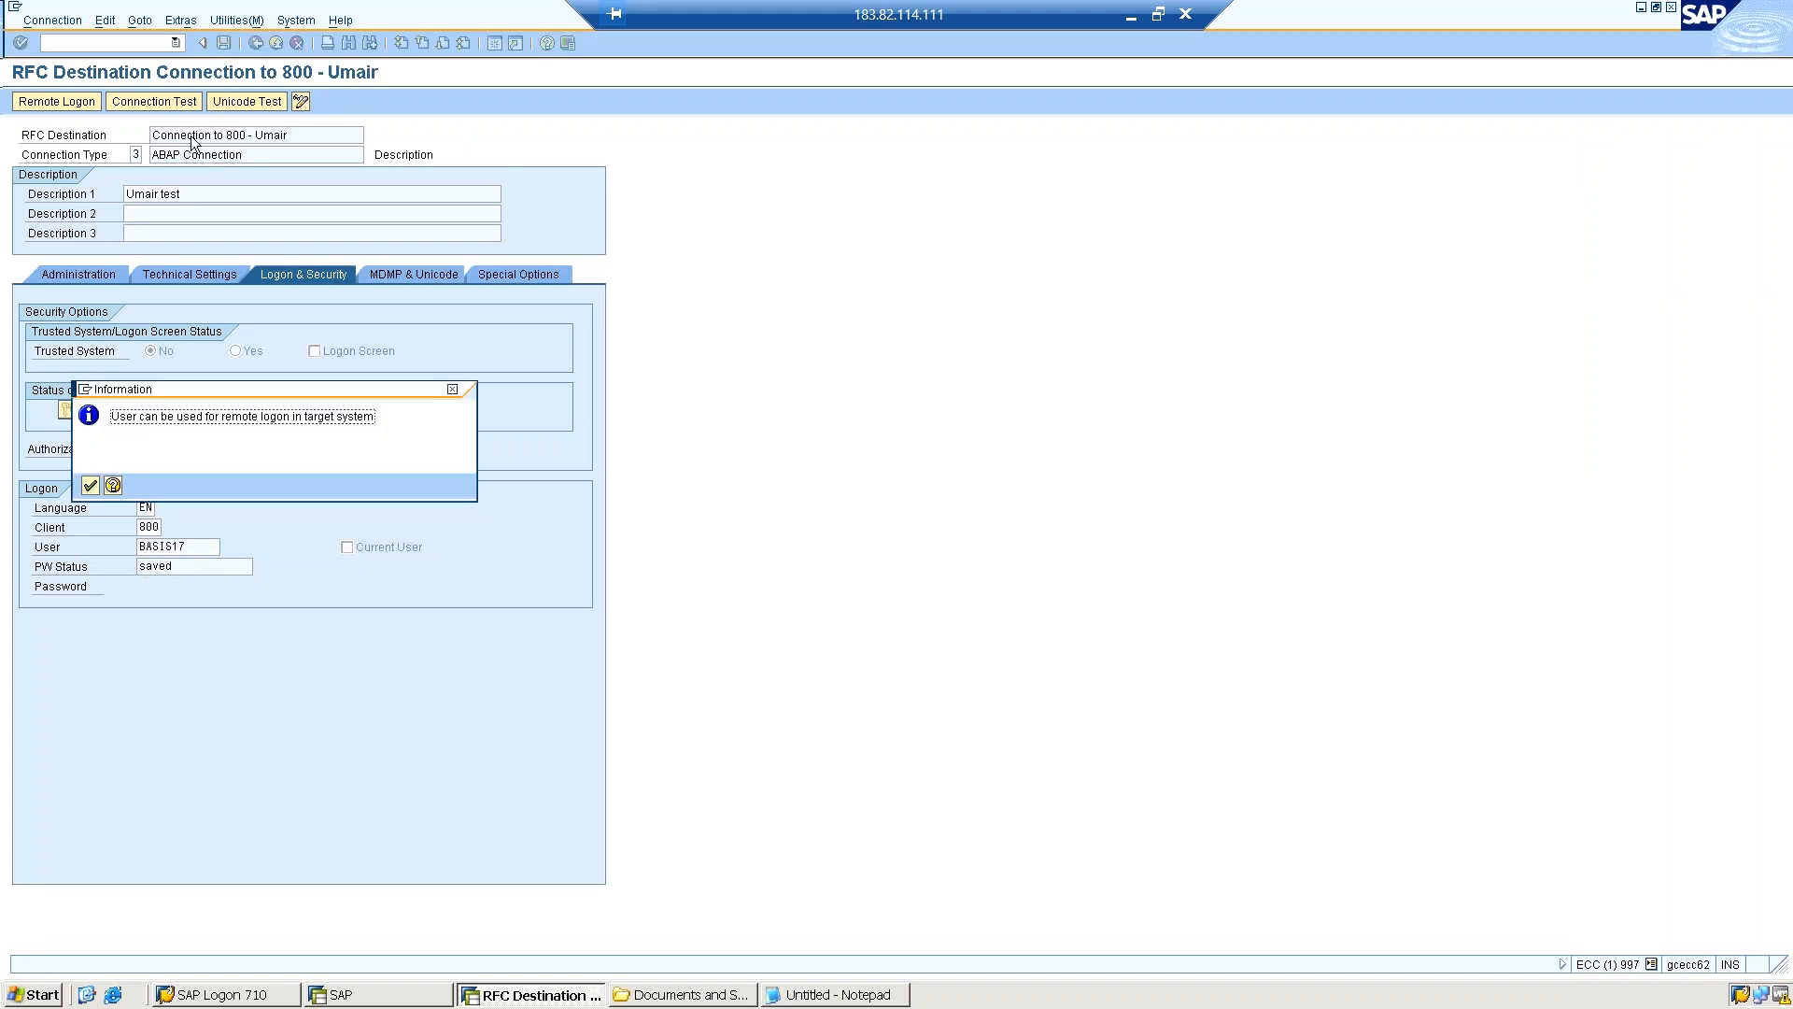
pyautogui.click(92, 477)
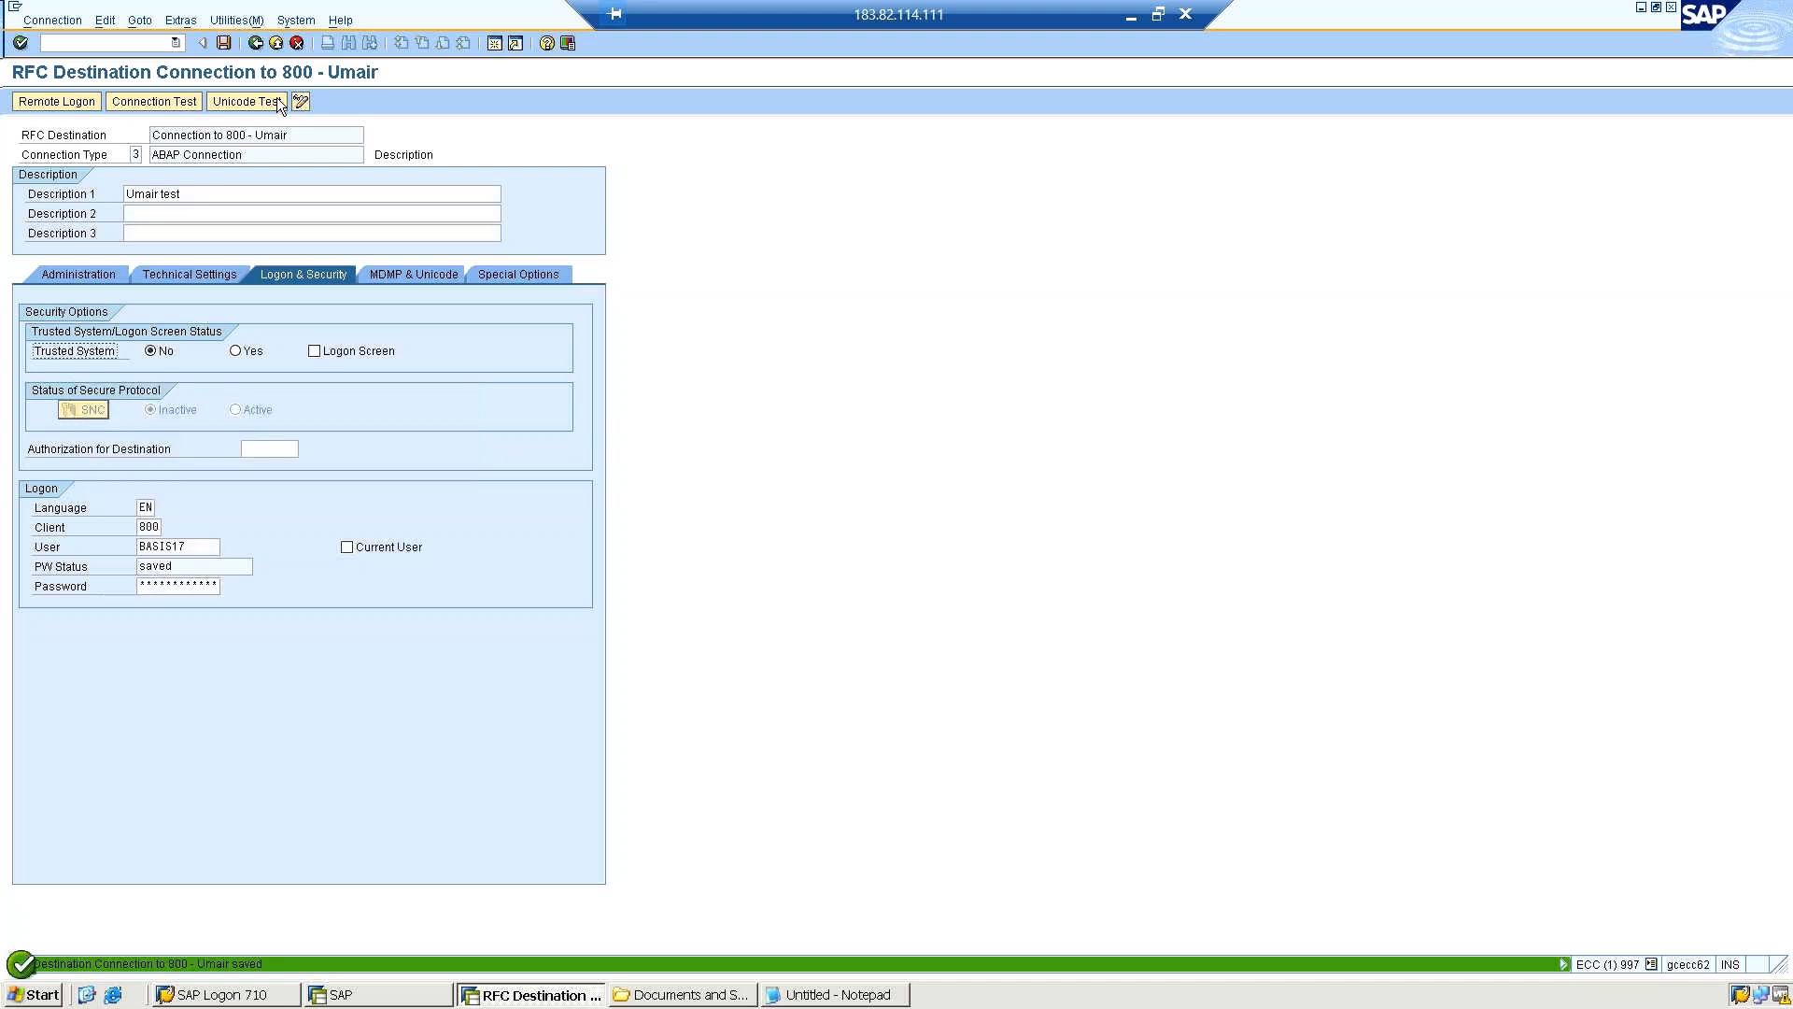
# Run the authorization test with the basis17 logon and dismiss the Internet Explorer security message.
pyautogui.click(250, 19)
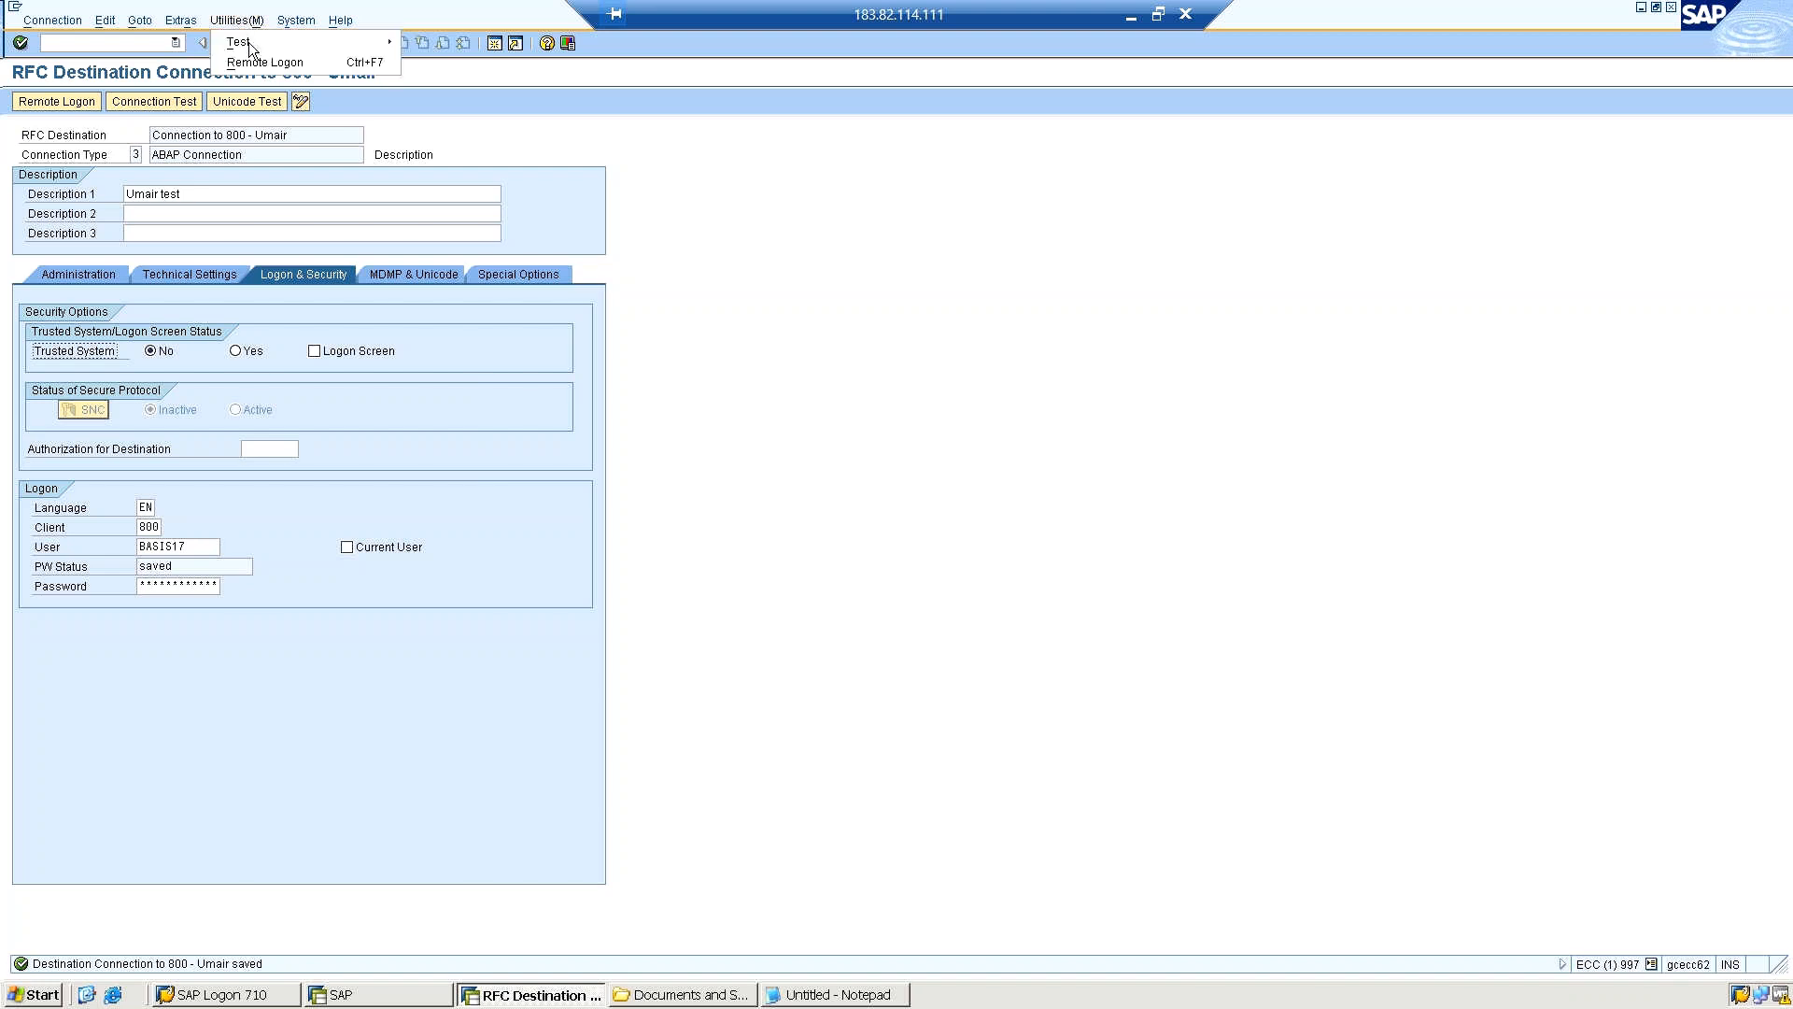
pyautogui.click(458, 63)
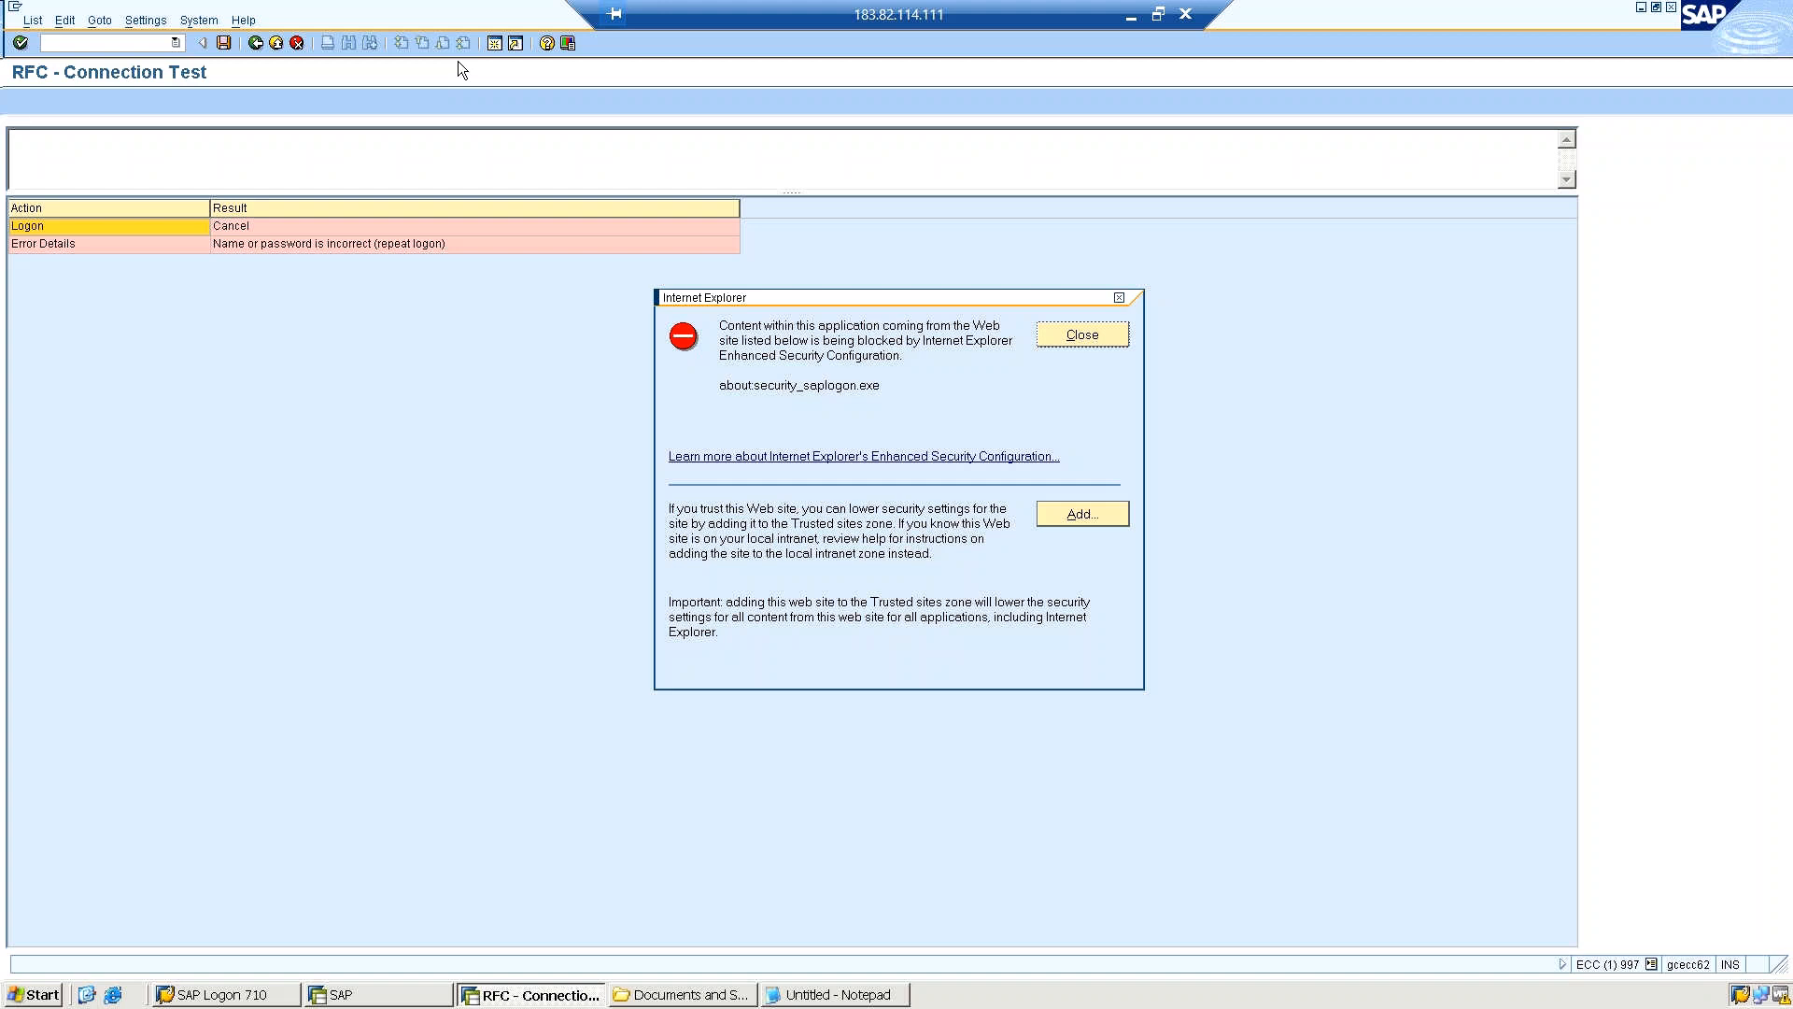
pyautogui.click(1072, 344)
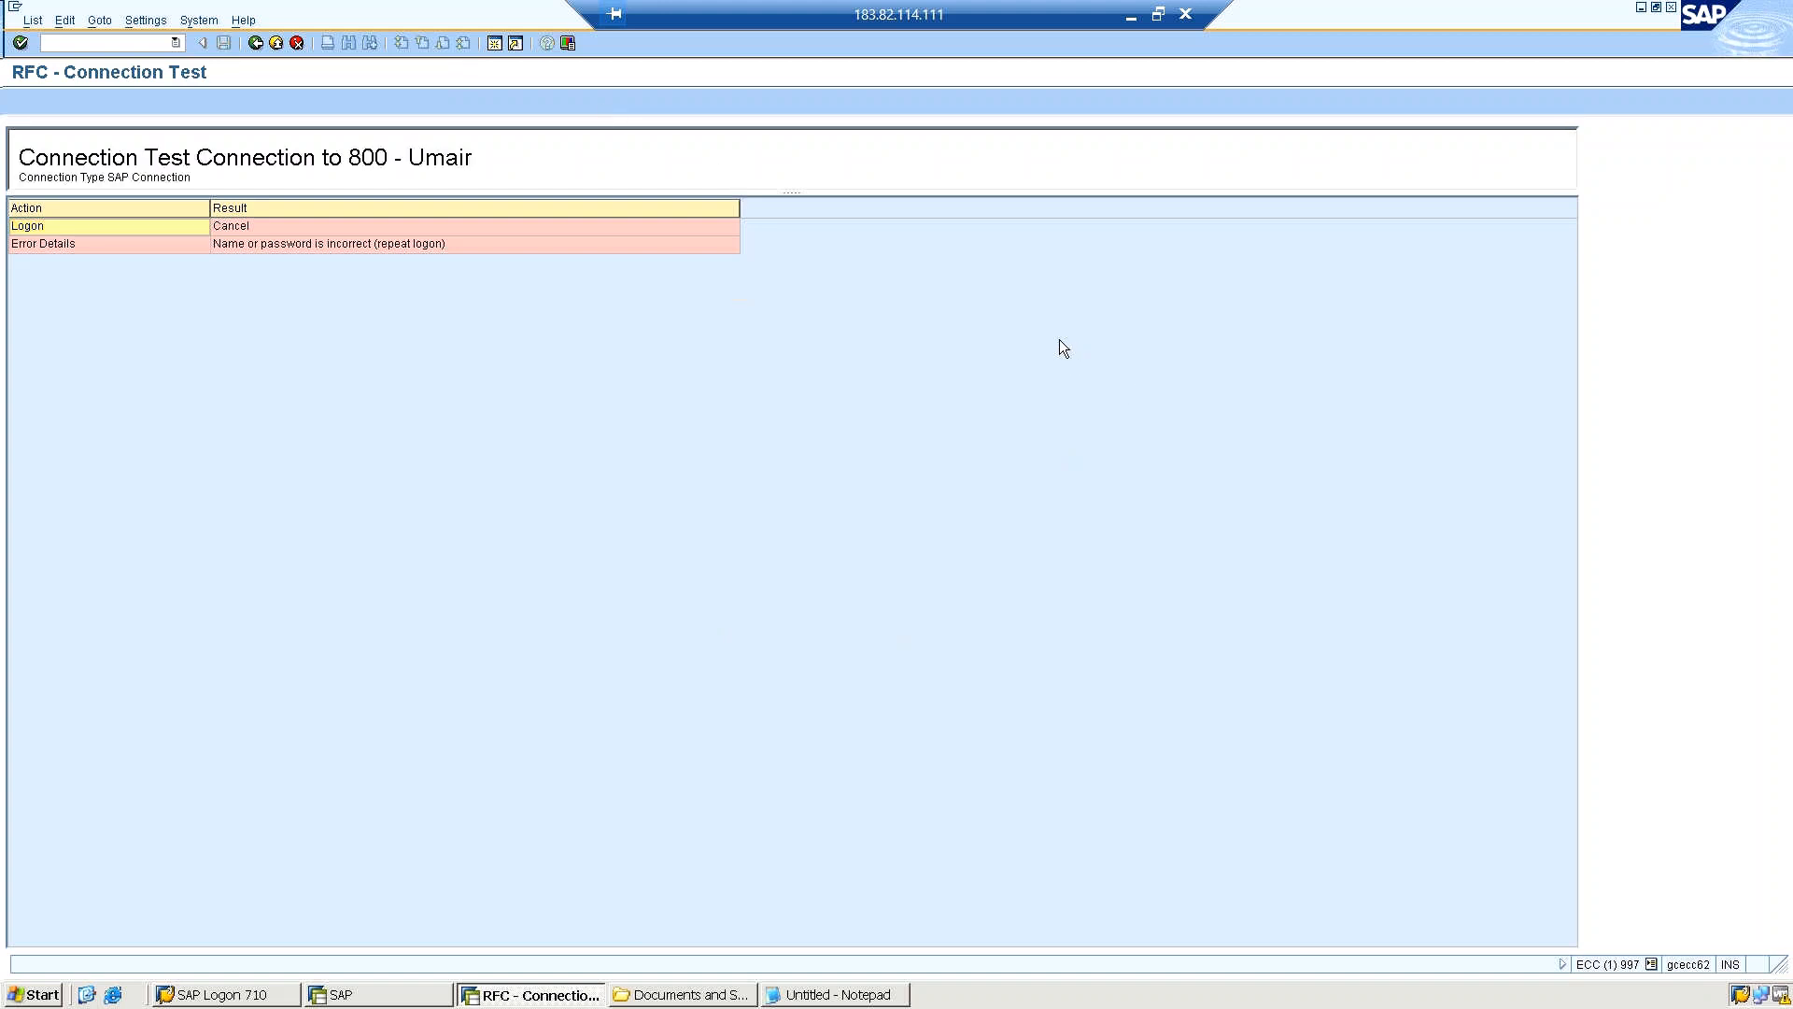
# Return to the destination settings, re-enter the account password for the basis17 logon and save the destination.
pyautogui.click(147, 44)
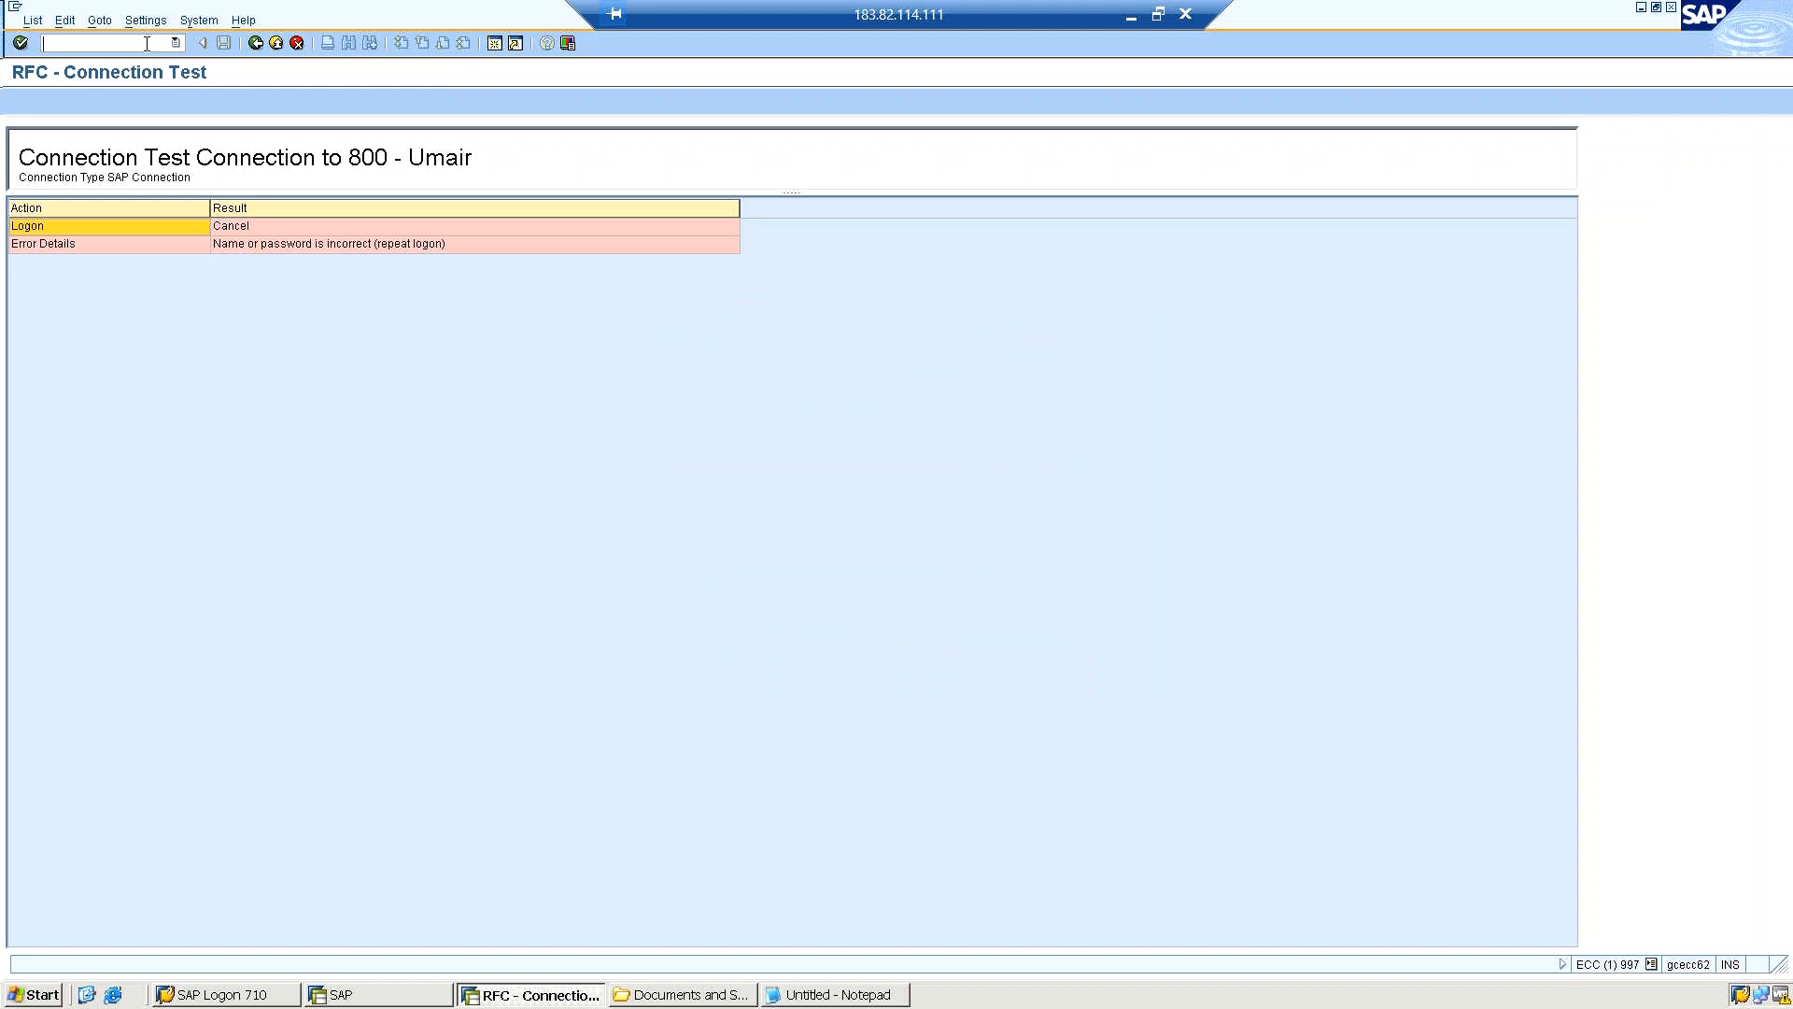
pyautogui.click(254, 48)
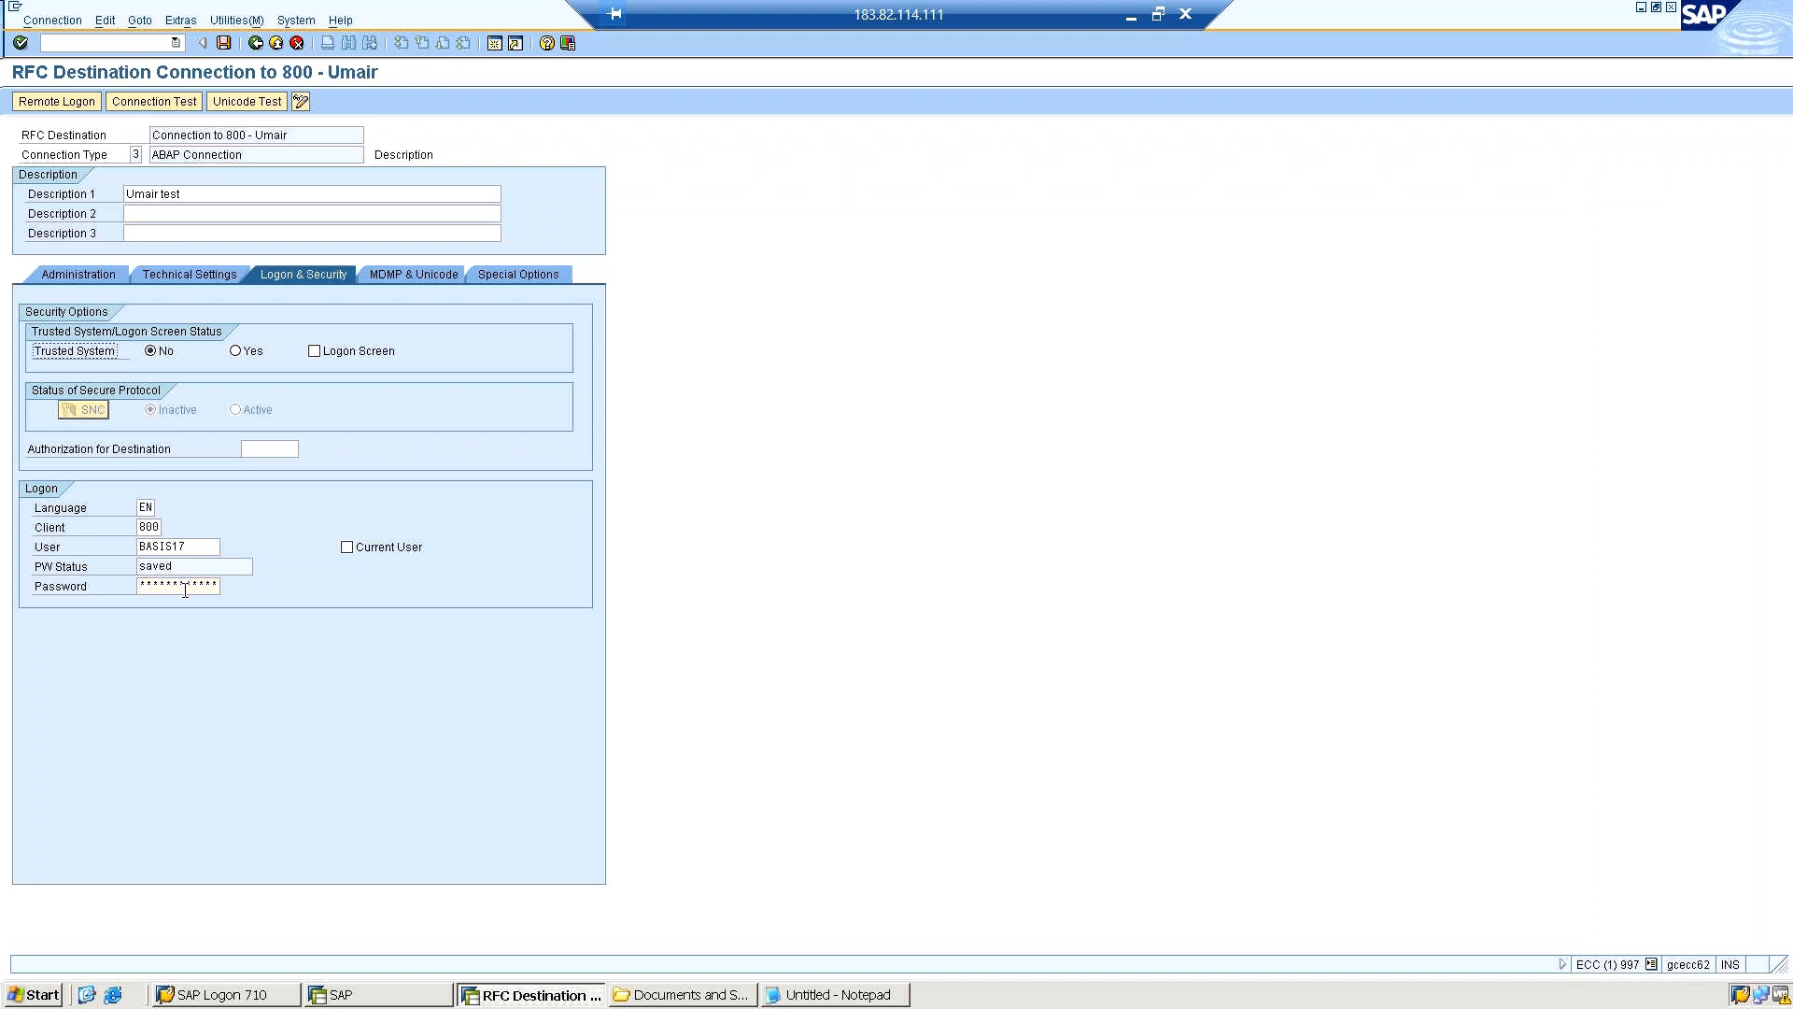
pyautogui.click(185, 590)
pyautogui.click(224, 45)
# Run the authorization test on the destination with the re-entered logon and dismiss the Internet Explorer security message.
pyautogui.click(227, 20)
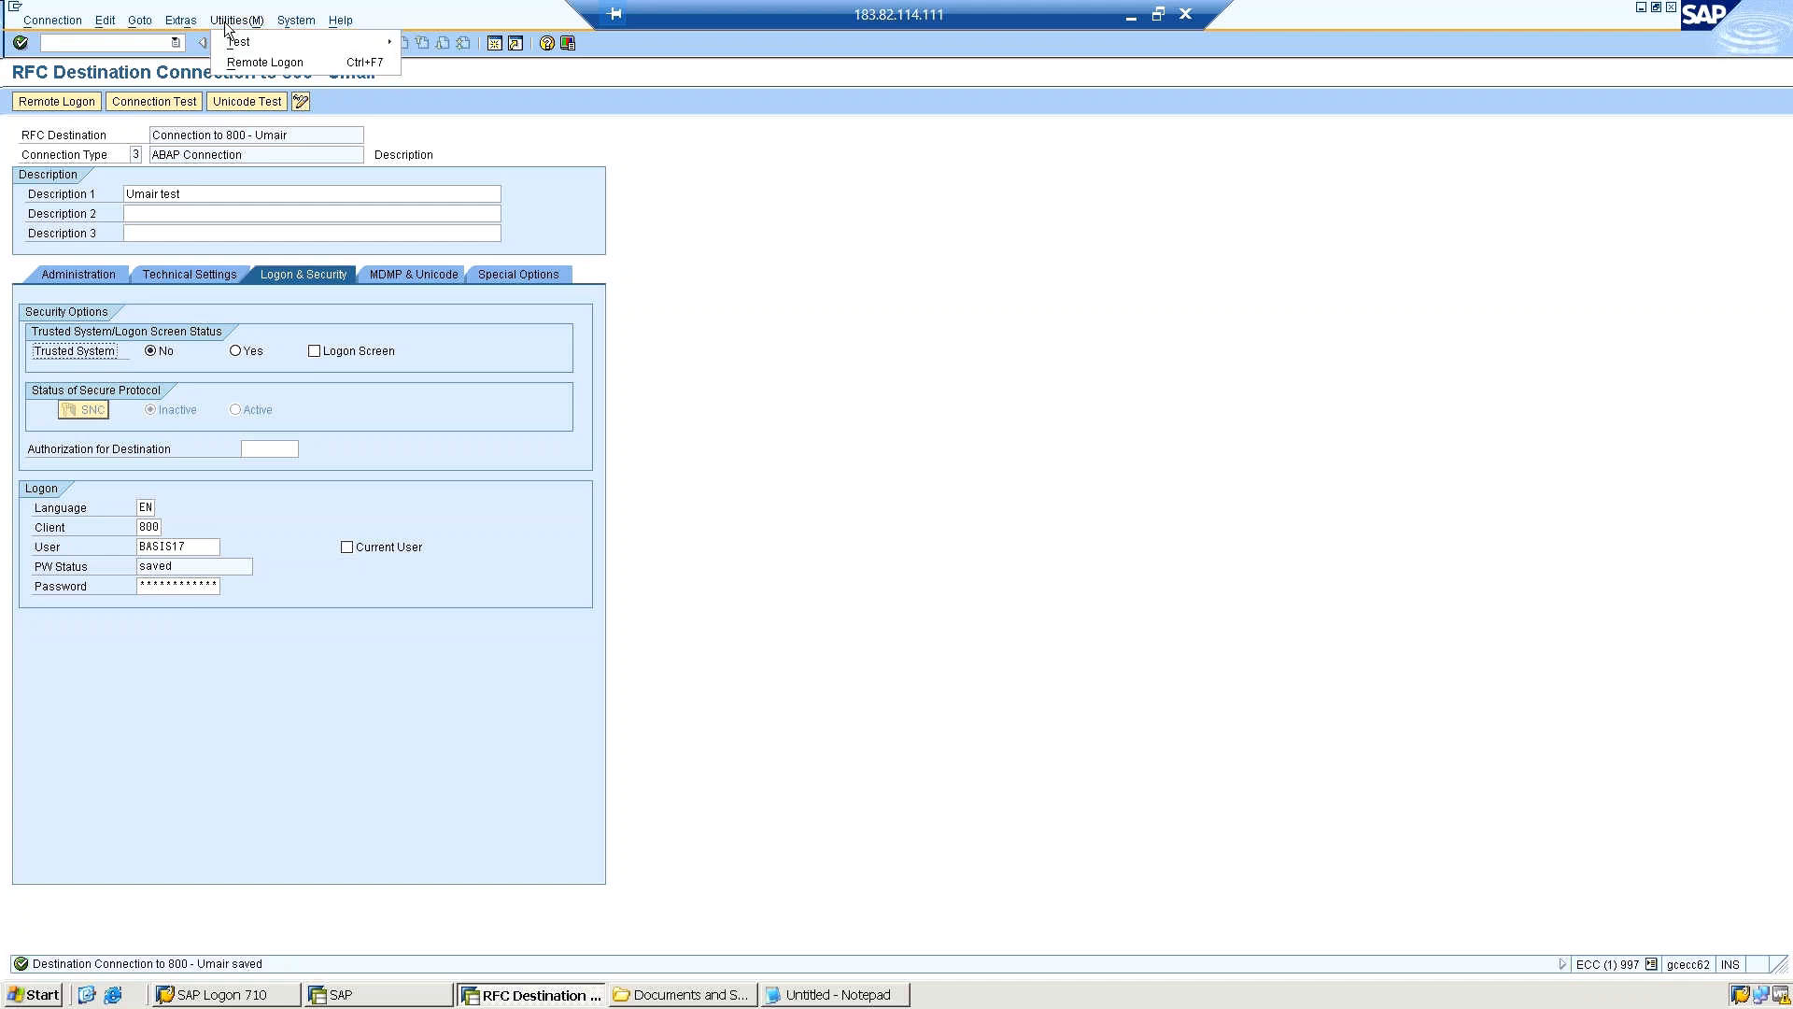
pyautogui.moveTo(229, 41)
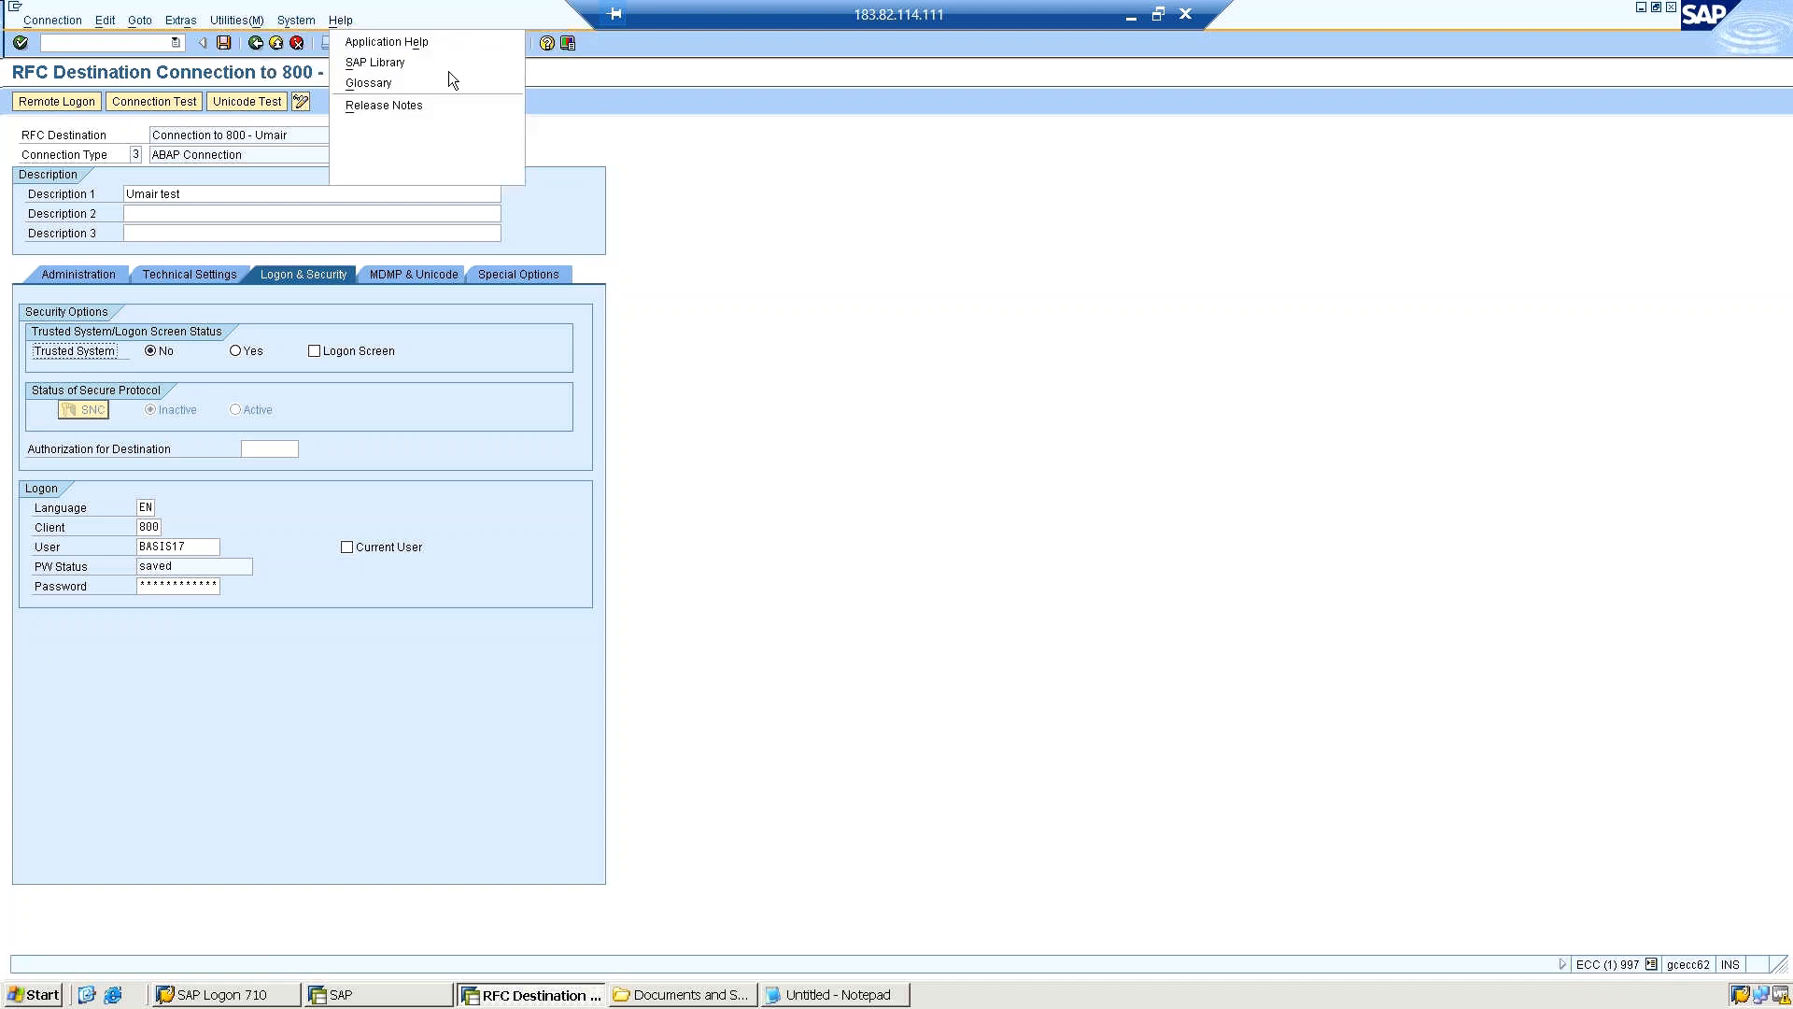
pyautogui.click(259, 24)
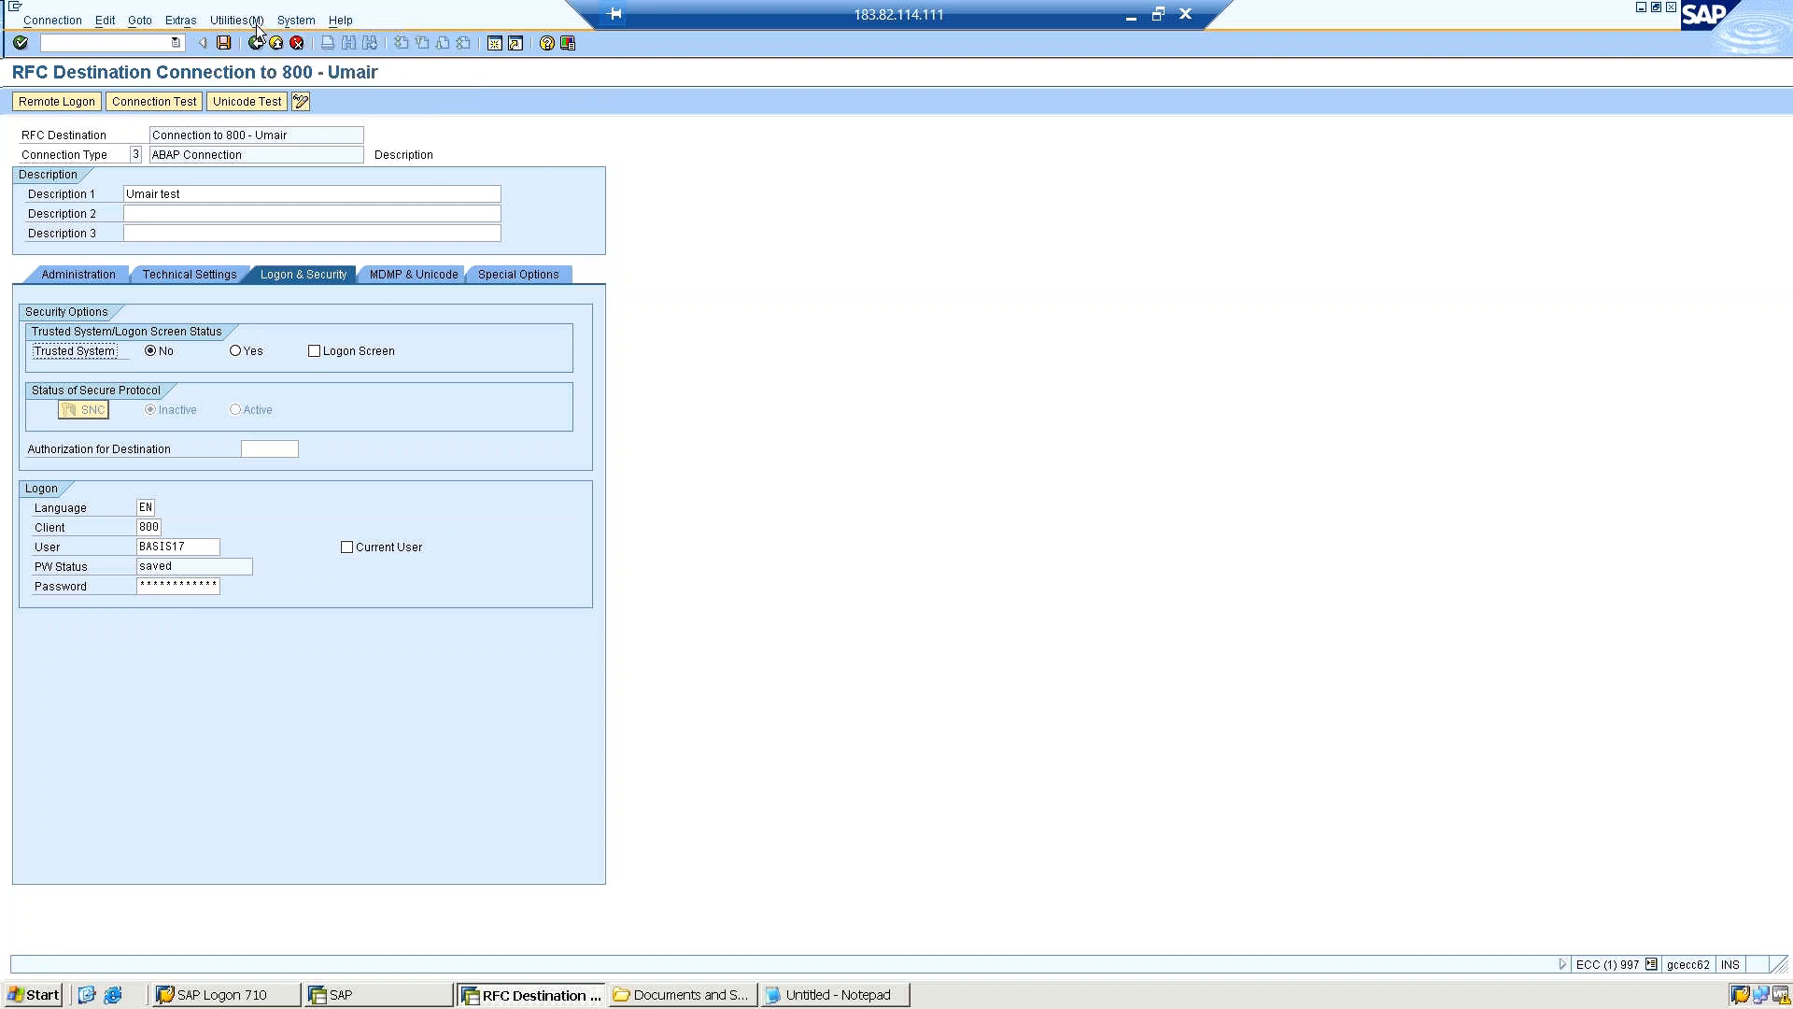
pyautogui.click(244, 22)
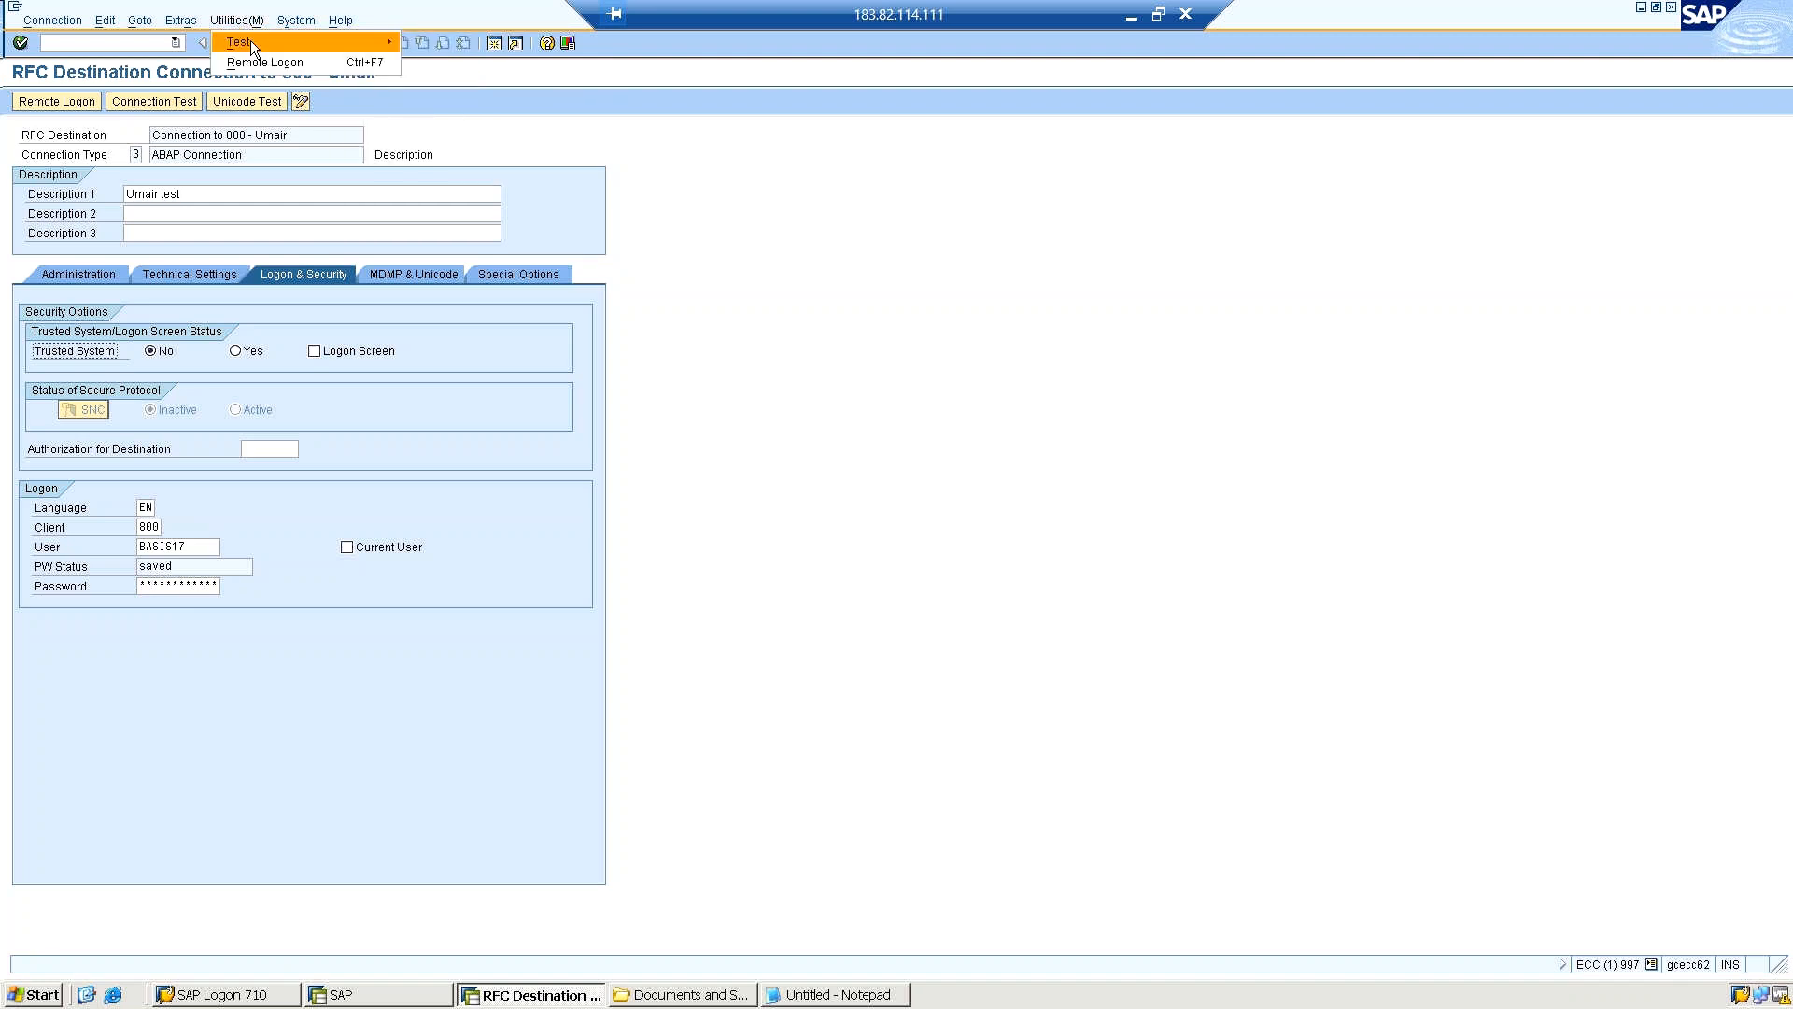
pyautogui.moveTo(321, 37)
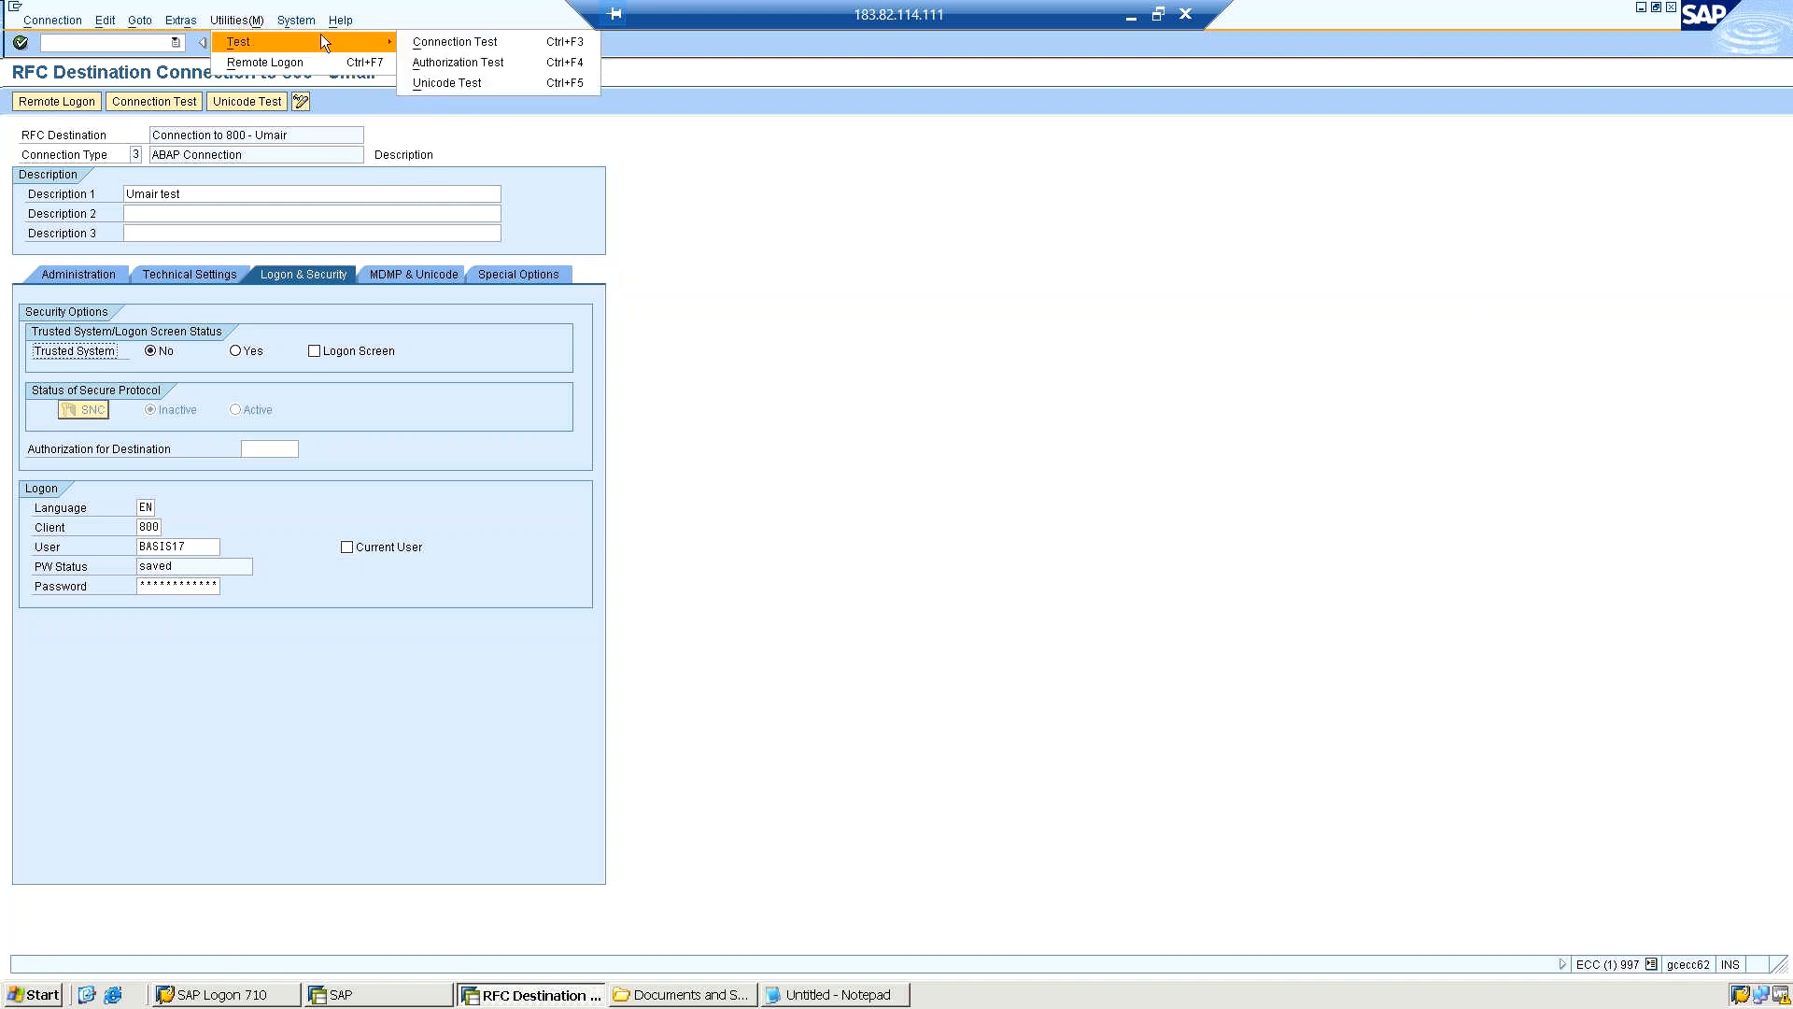
pyautogui.click(451, 62)
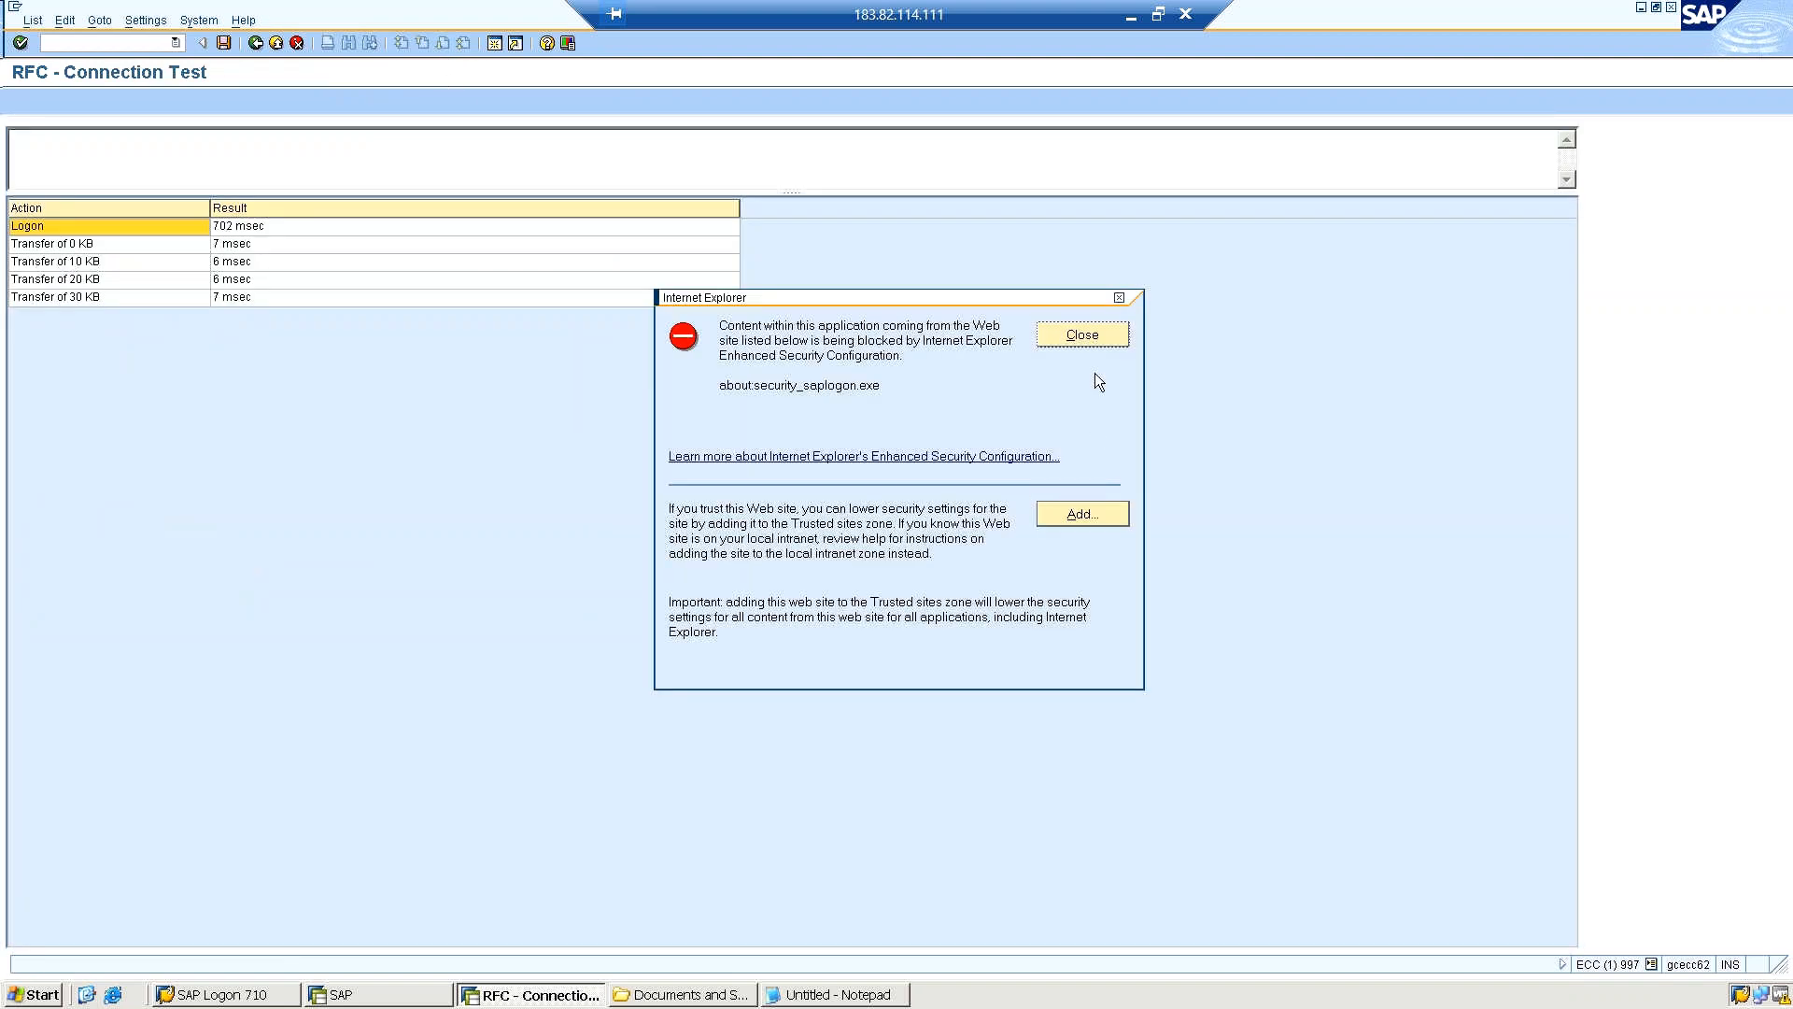
pyautogui.click(1075, 336)
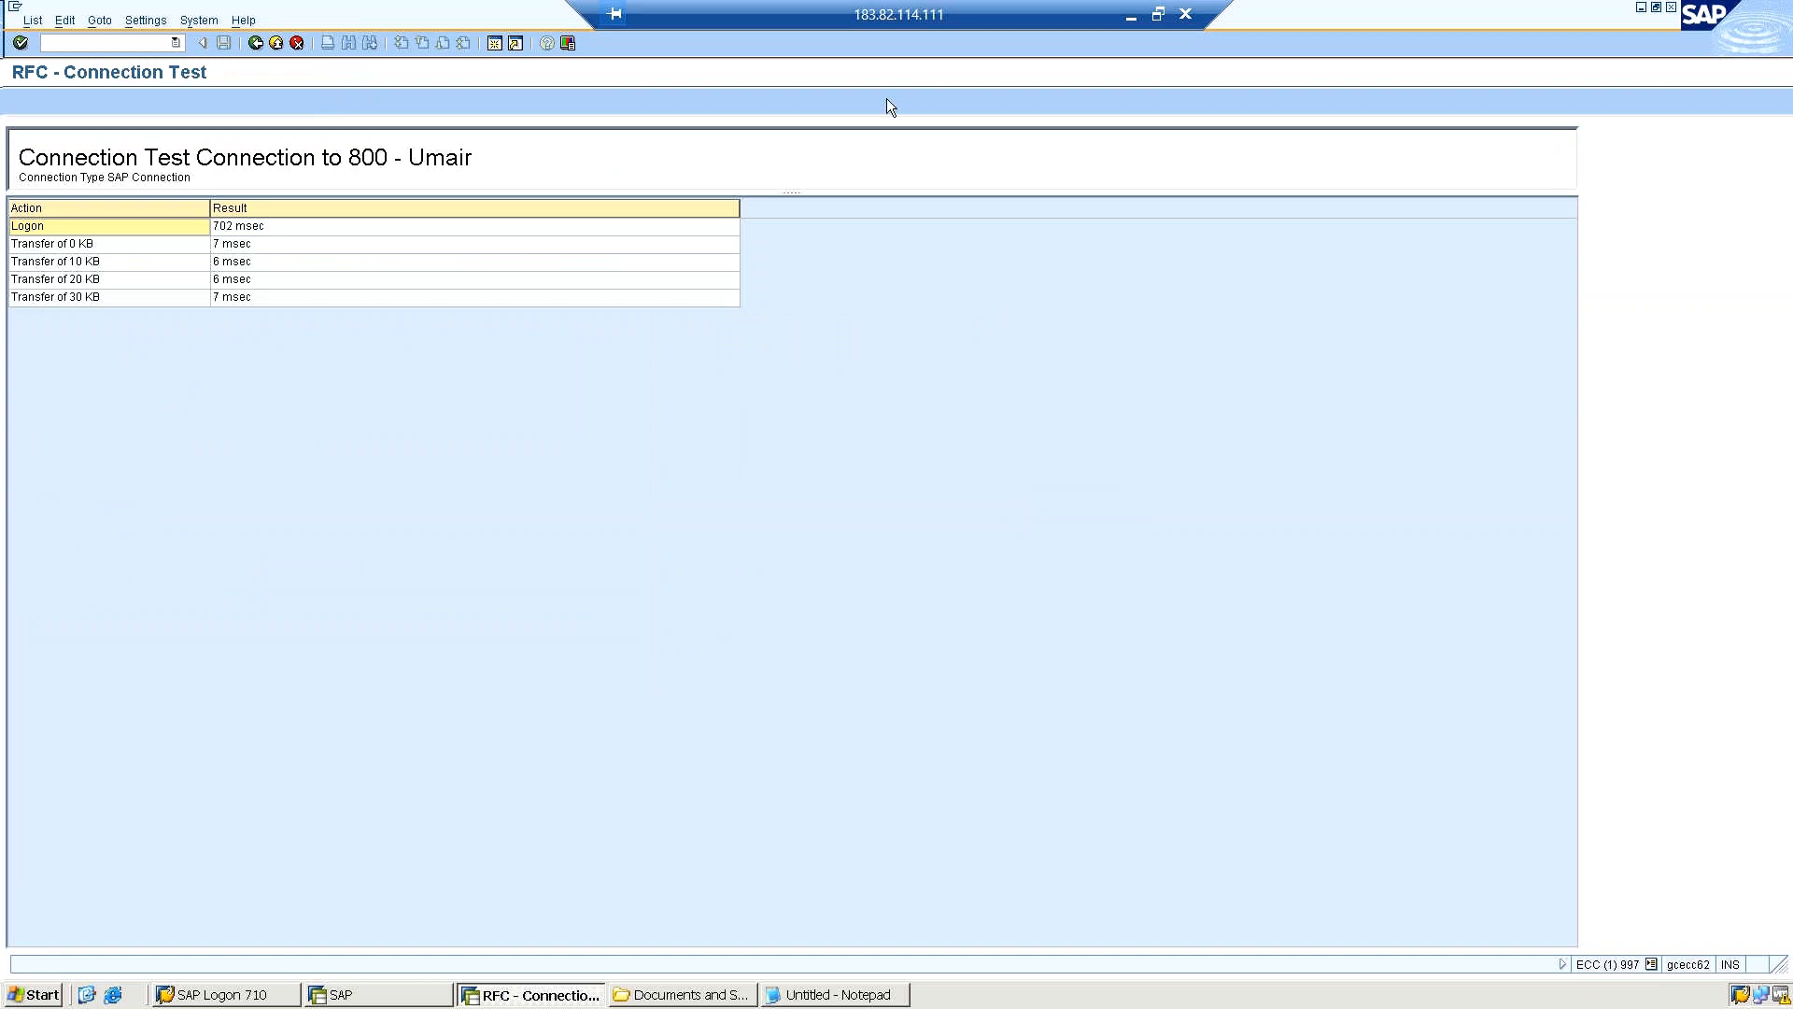
pyautogui.click(130, 42)
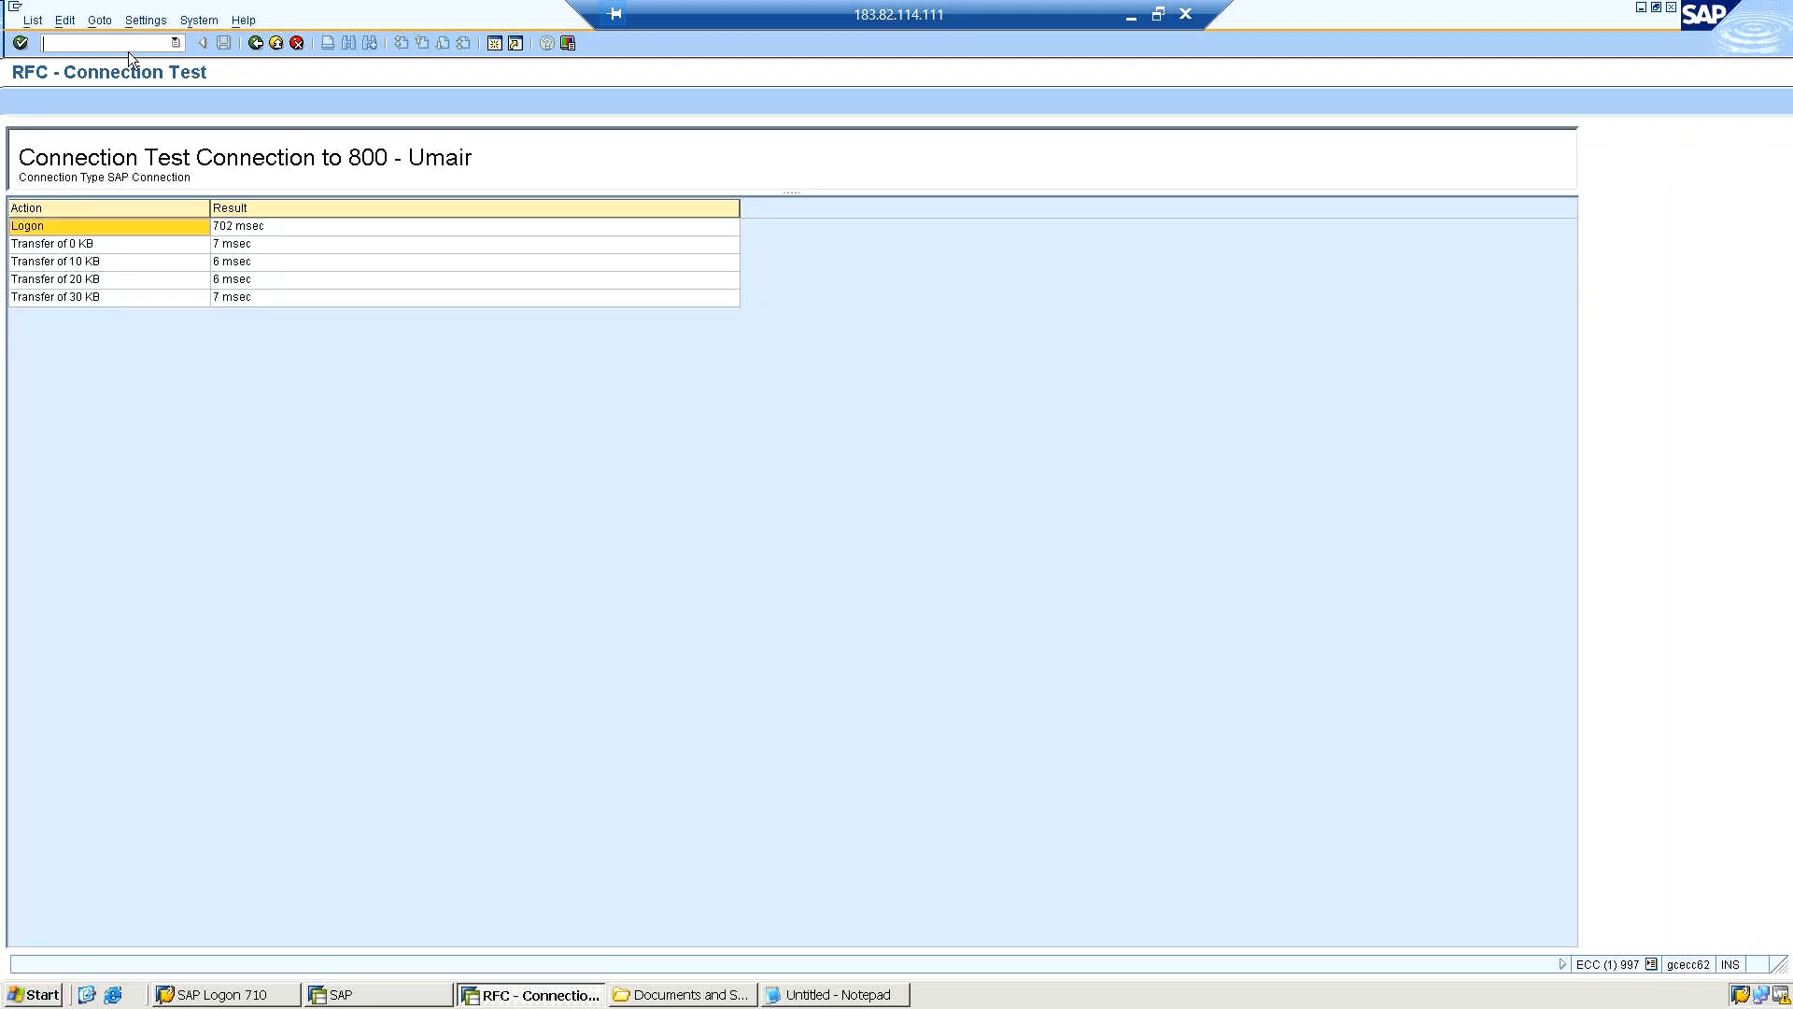
pyautogui.write('/')
pyautogui.click(200, 27)
pyautogui.click(165, 30)
# Return to the destination settings, run the Unicode test and acknowledge its information message.
pyautogui.click(256, 44)
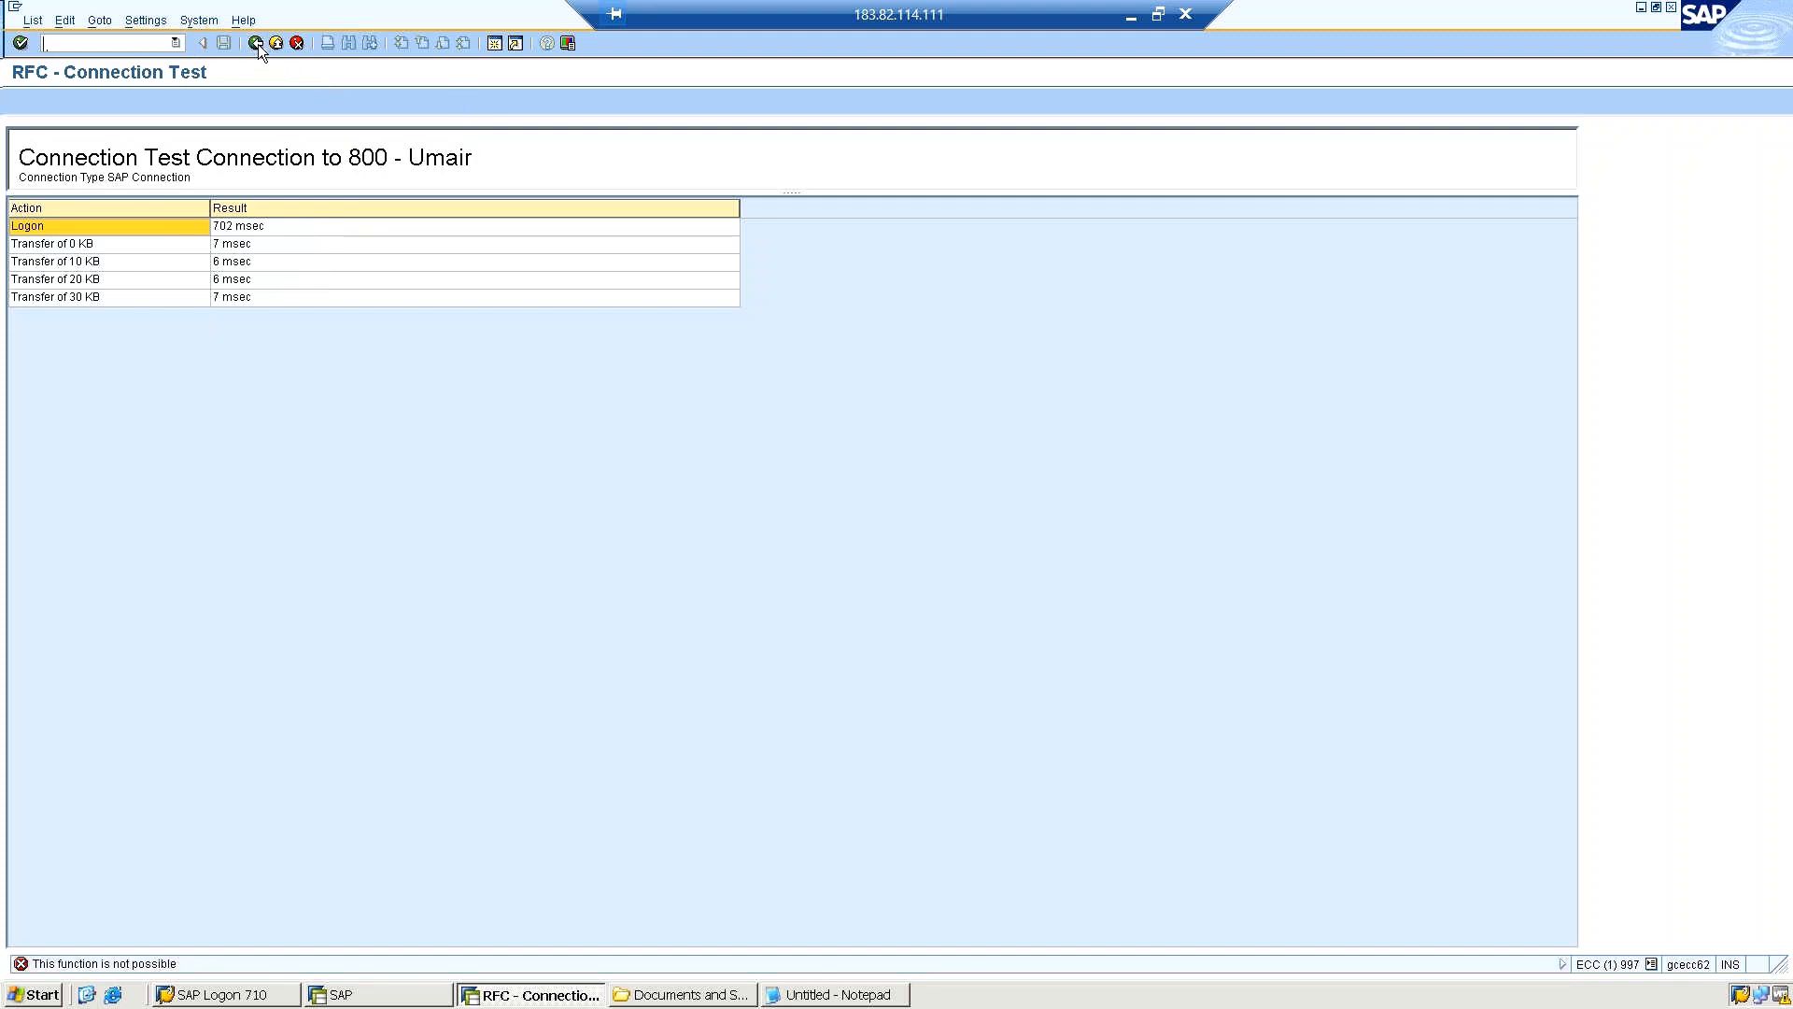
pyautogui.click(256, 44)
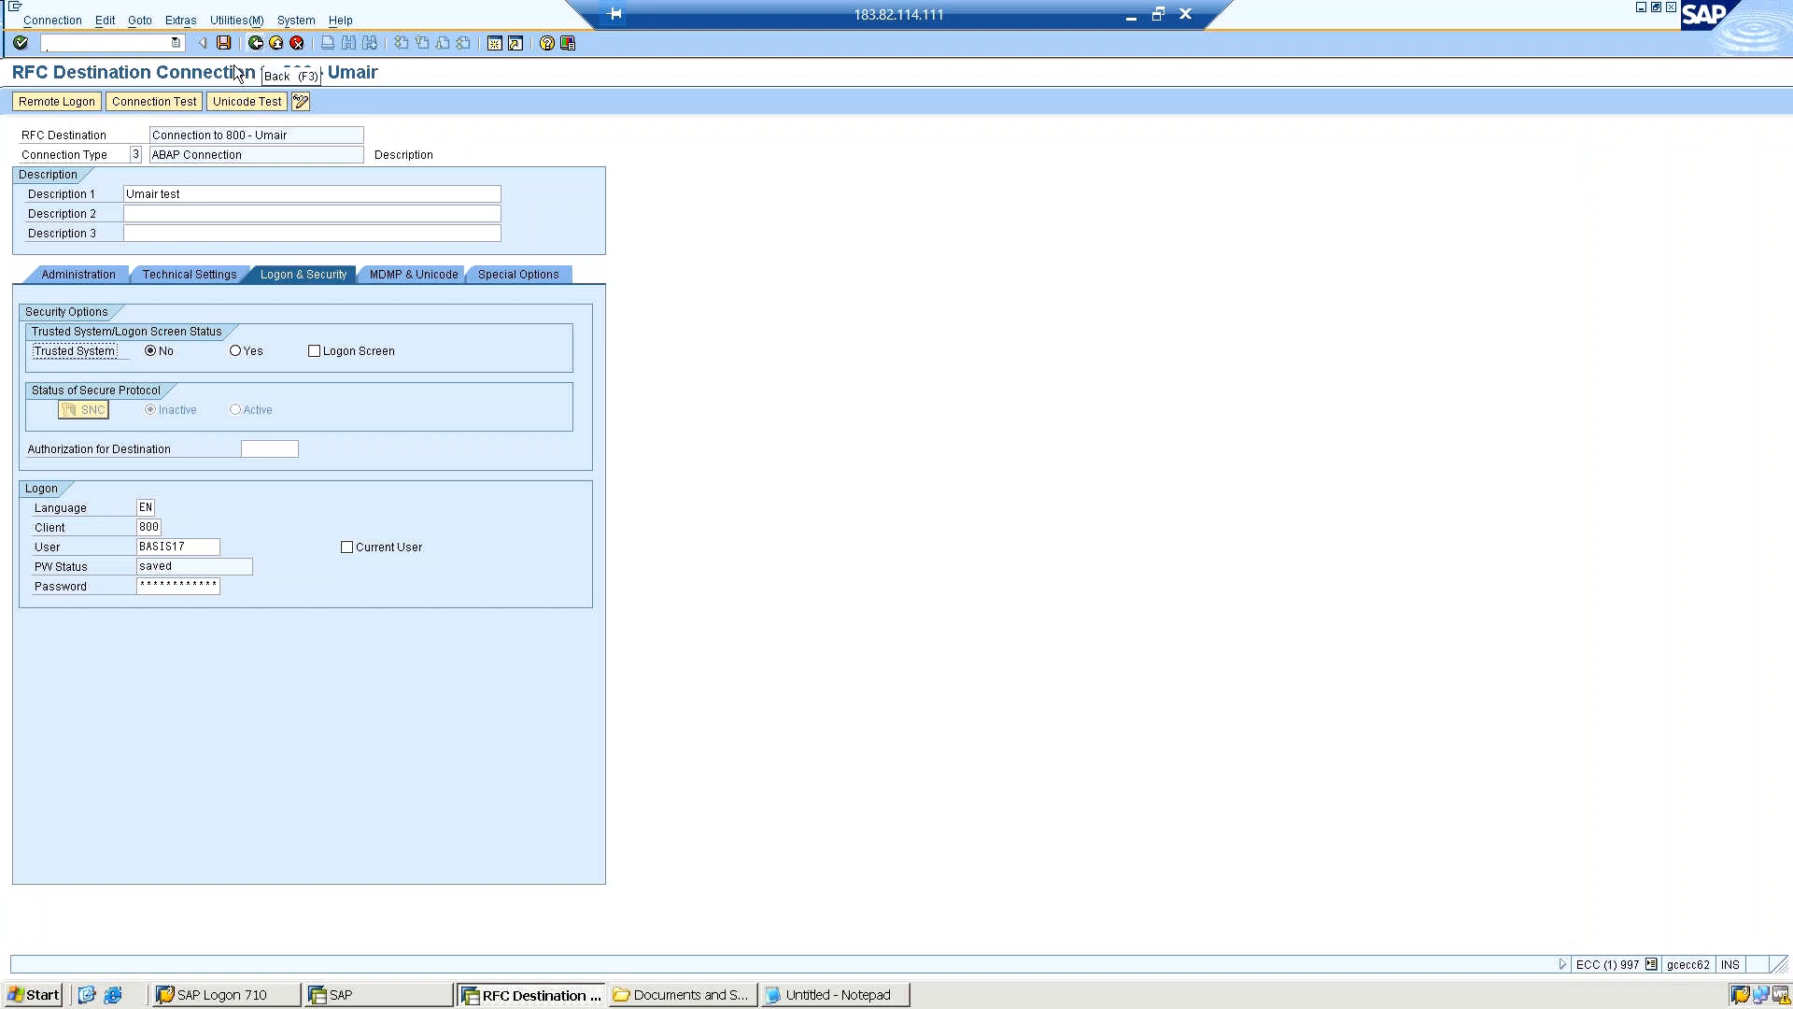
pyautogui.click(236, 22)
pyautogui.moveTo(249, 43)
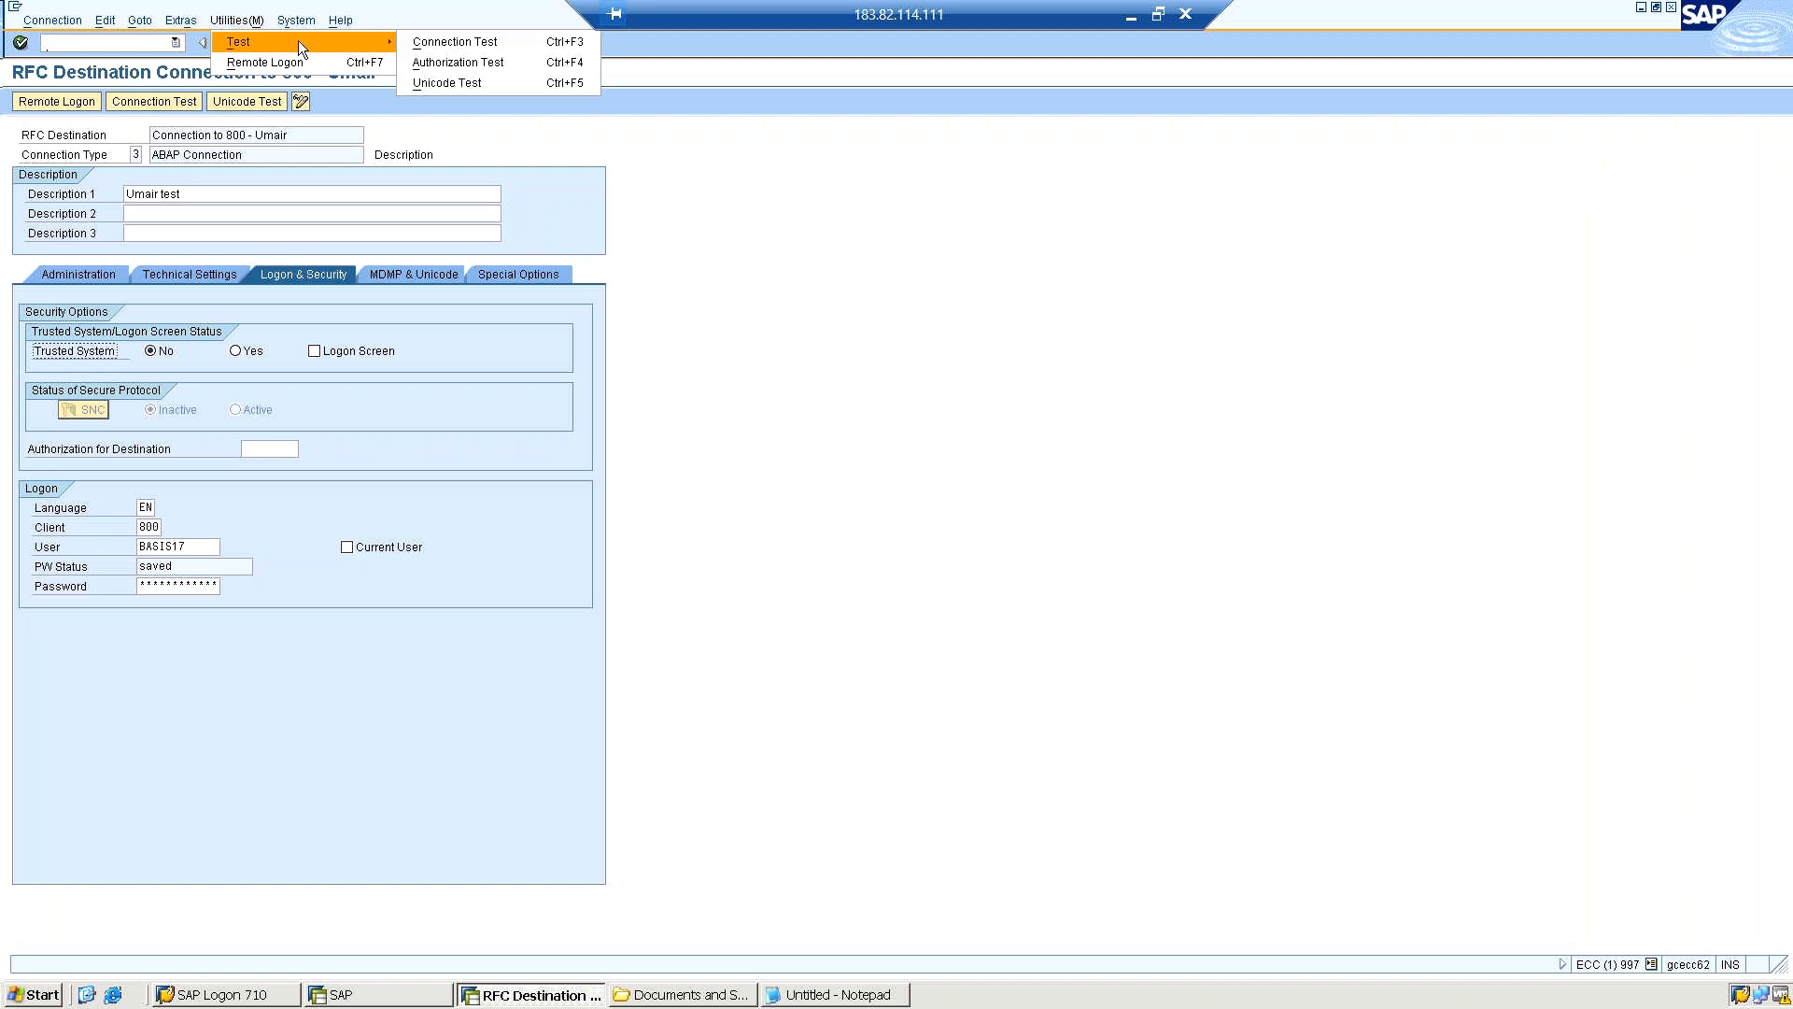
pyautogui.click(439, 86)
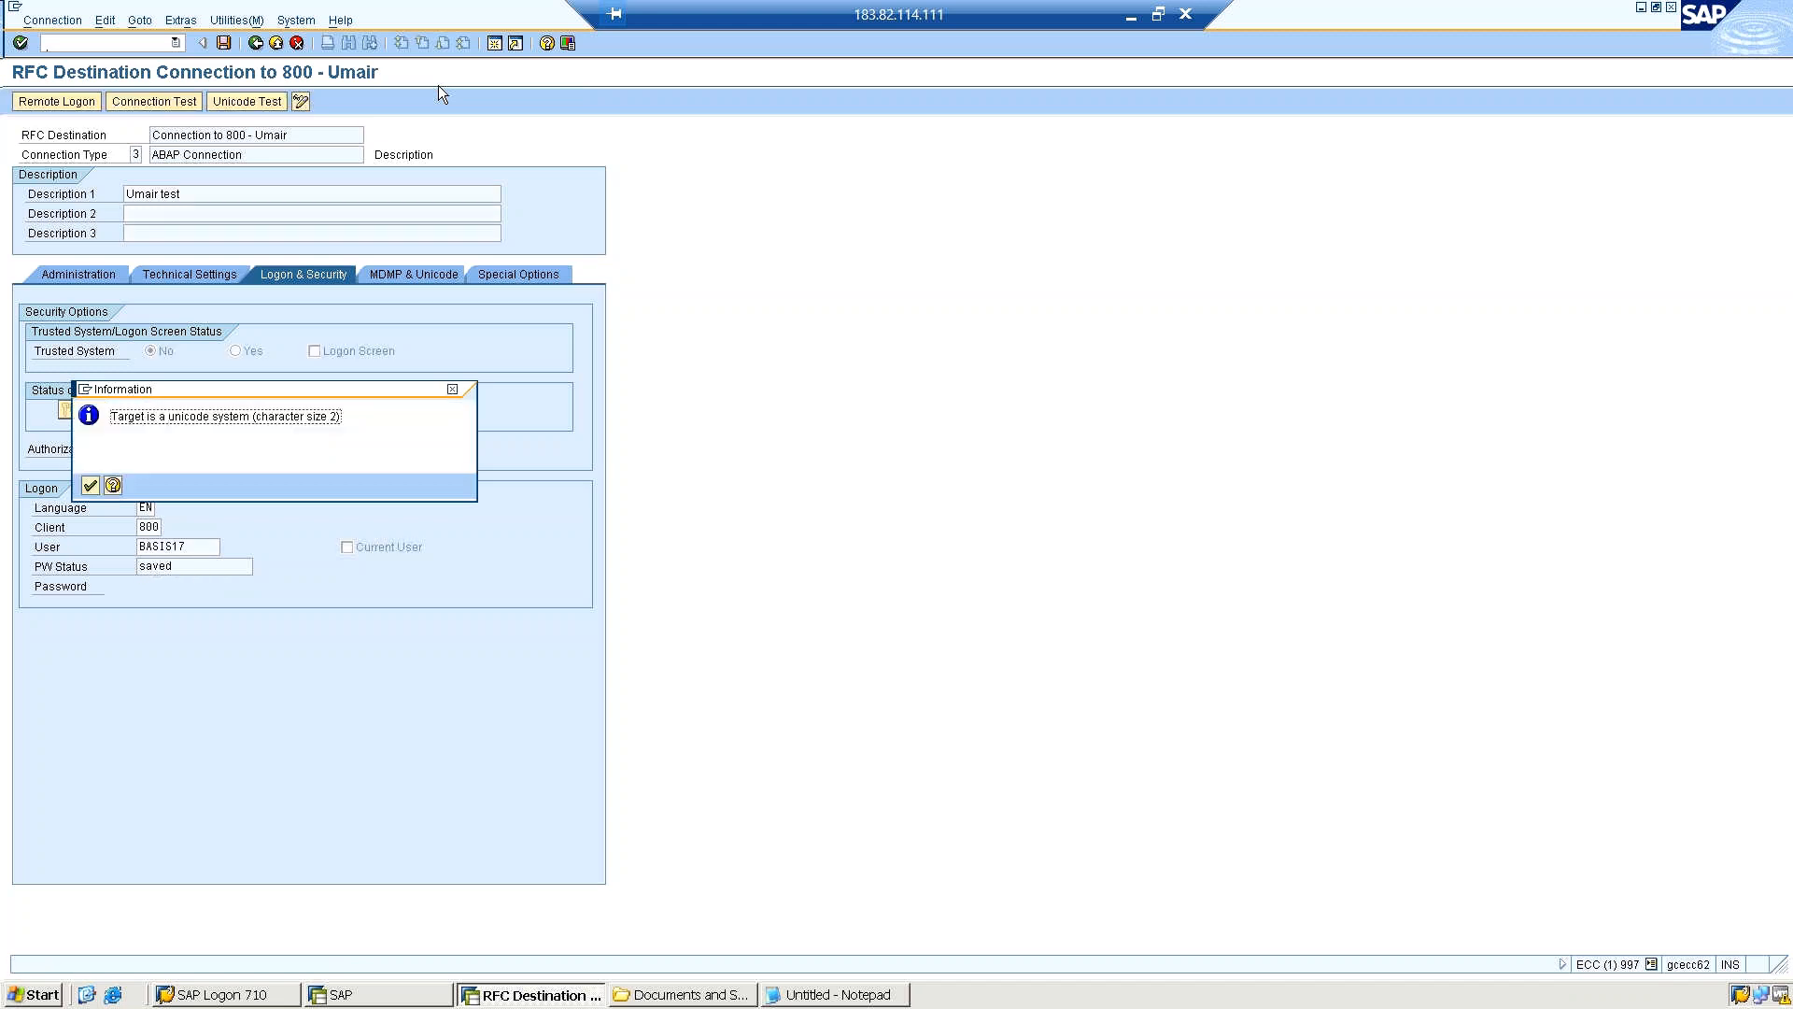
pyautogui.click(87, 486)
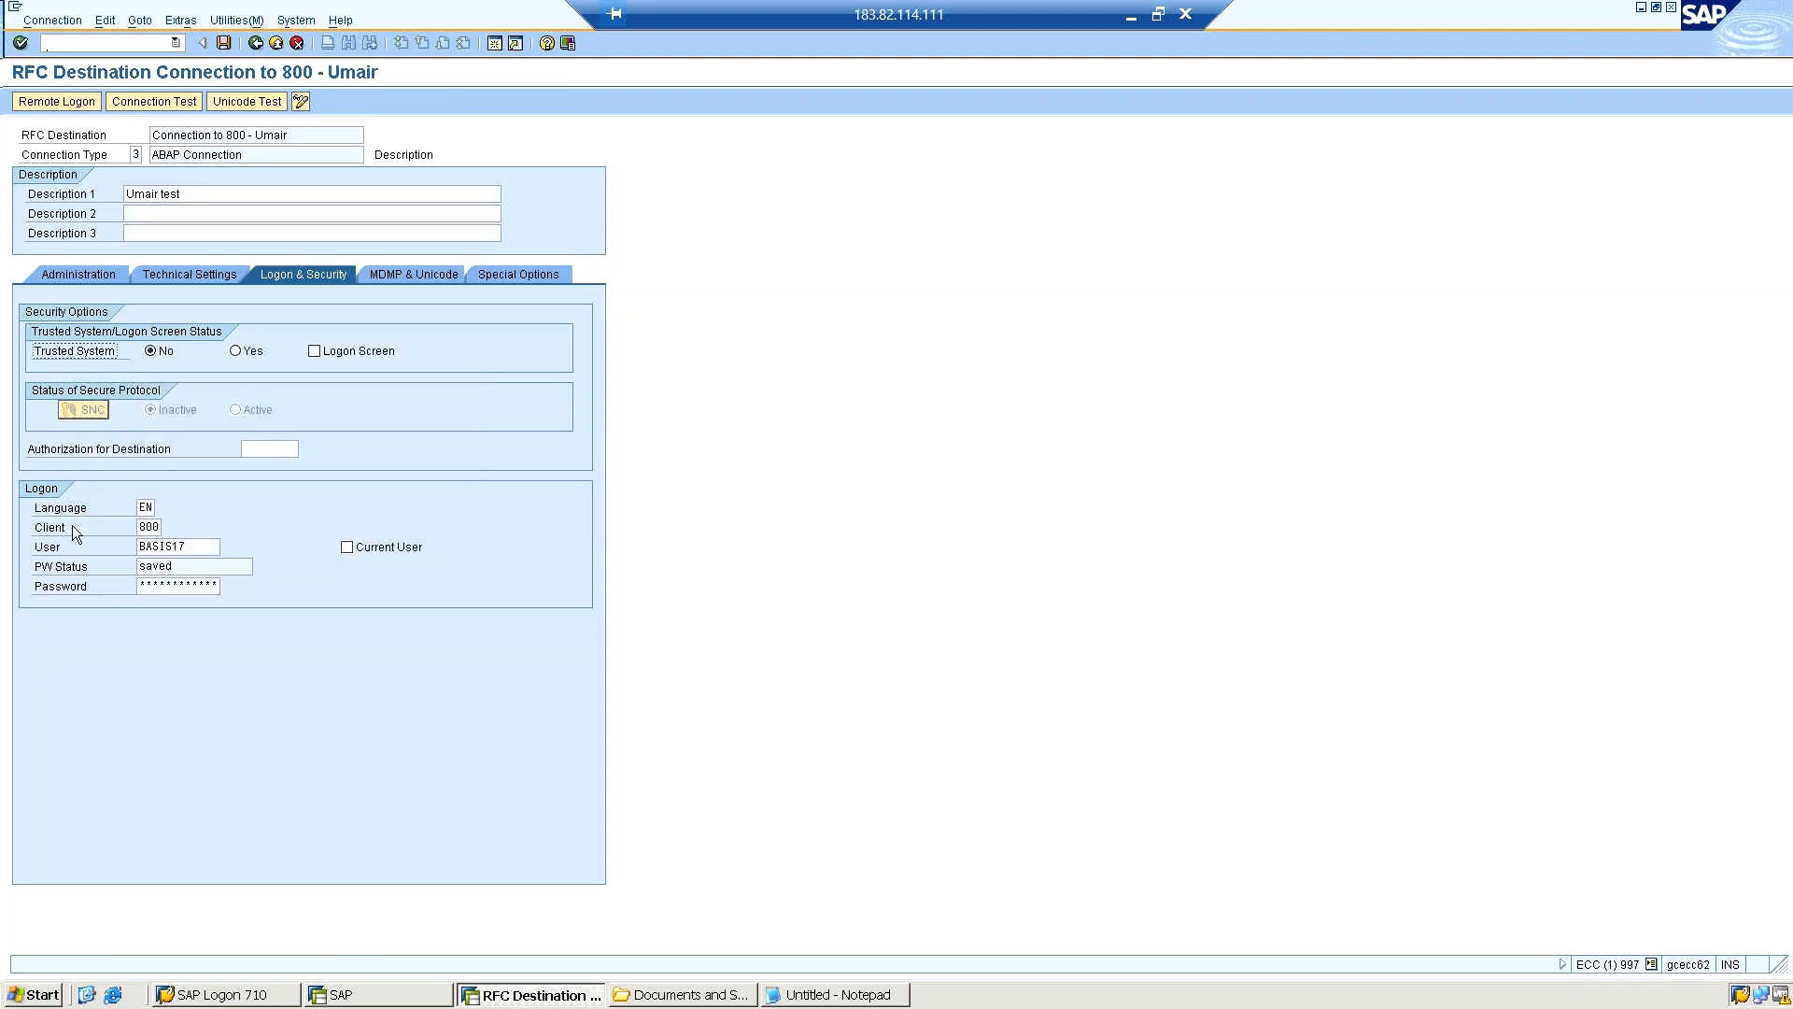
# Open the remote client copy transaction in a new session and choose the SAP_USER profile for target client 997.
pyautogui.click(129, 43)
pyautogui.write('/oscc9')
pyautogui.press('Return')
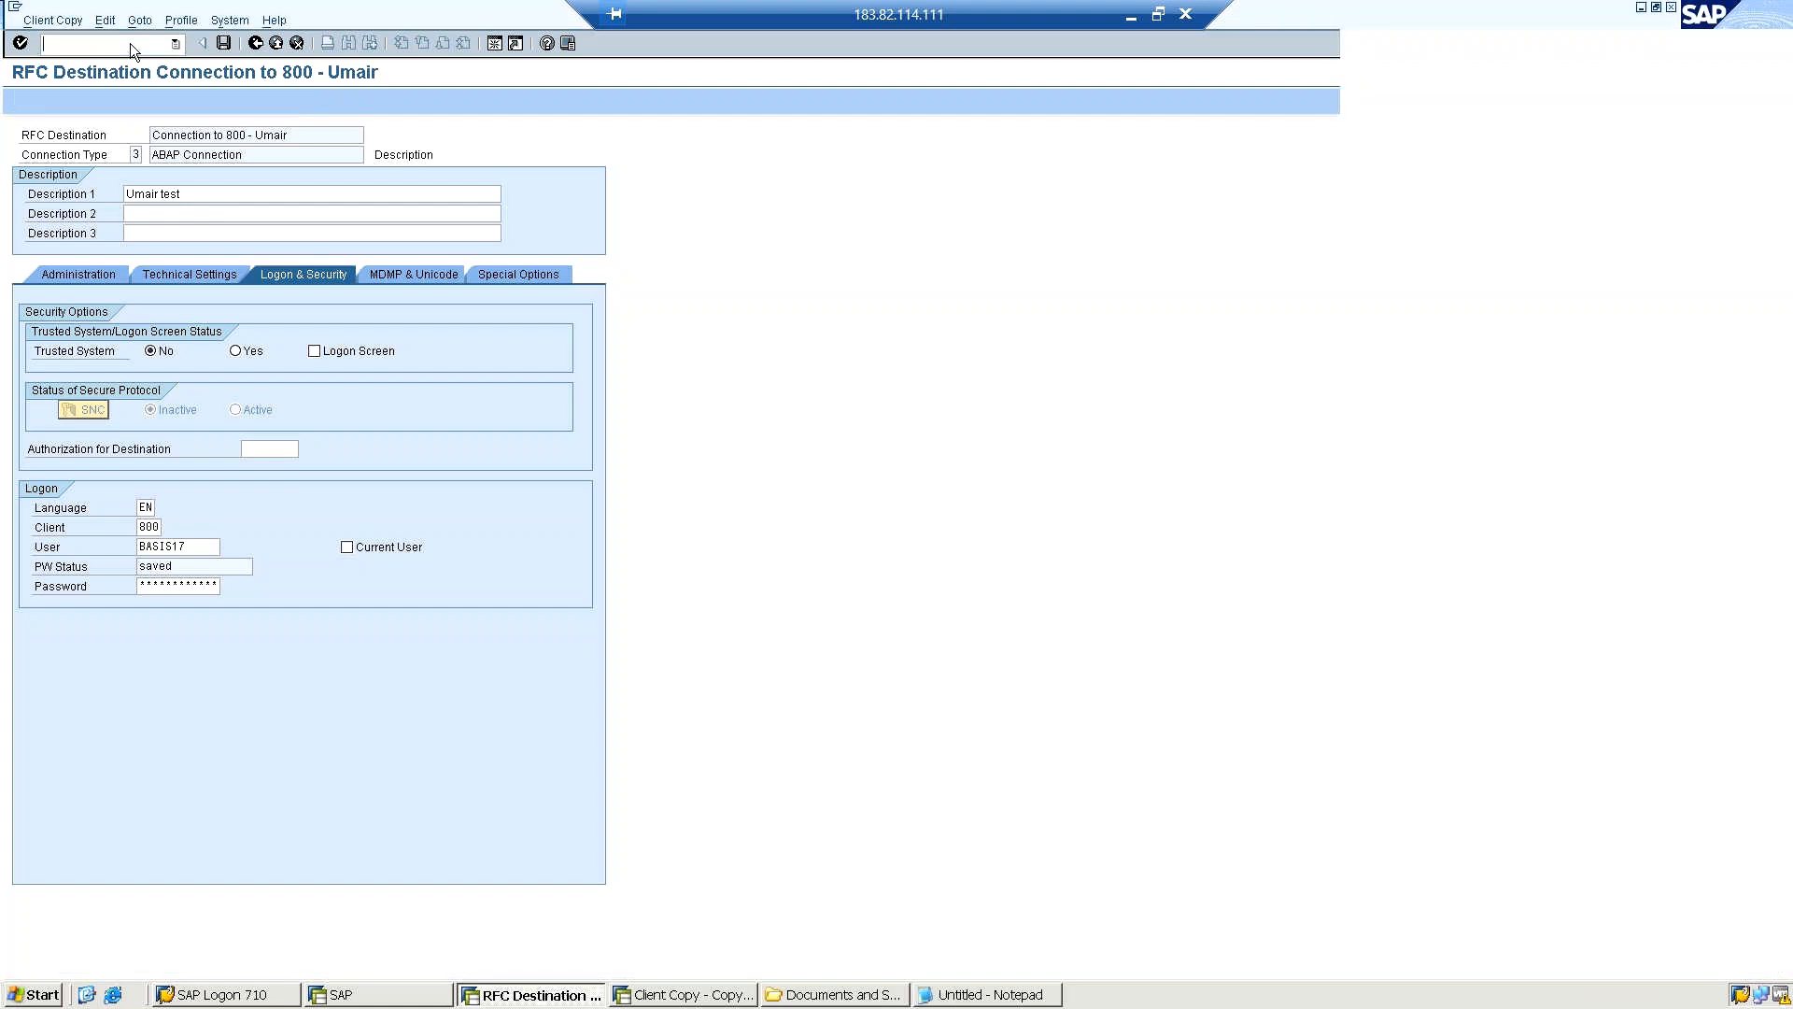
pyautogui.click(280, 155)
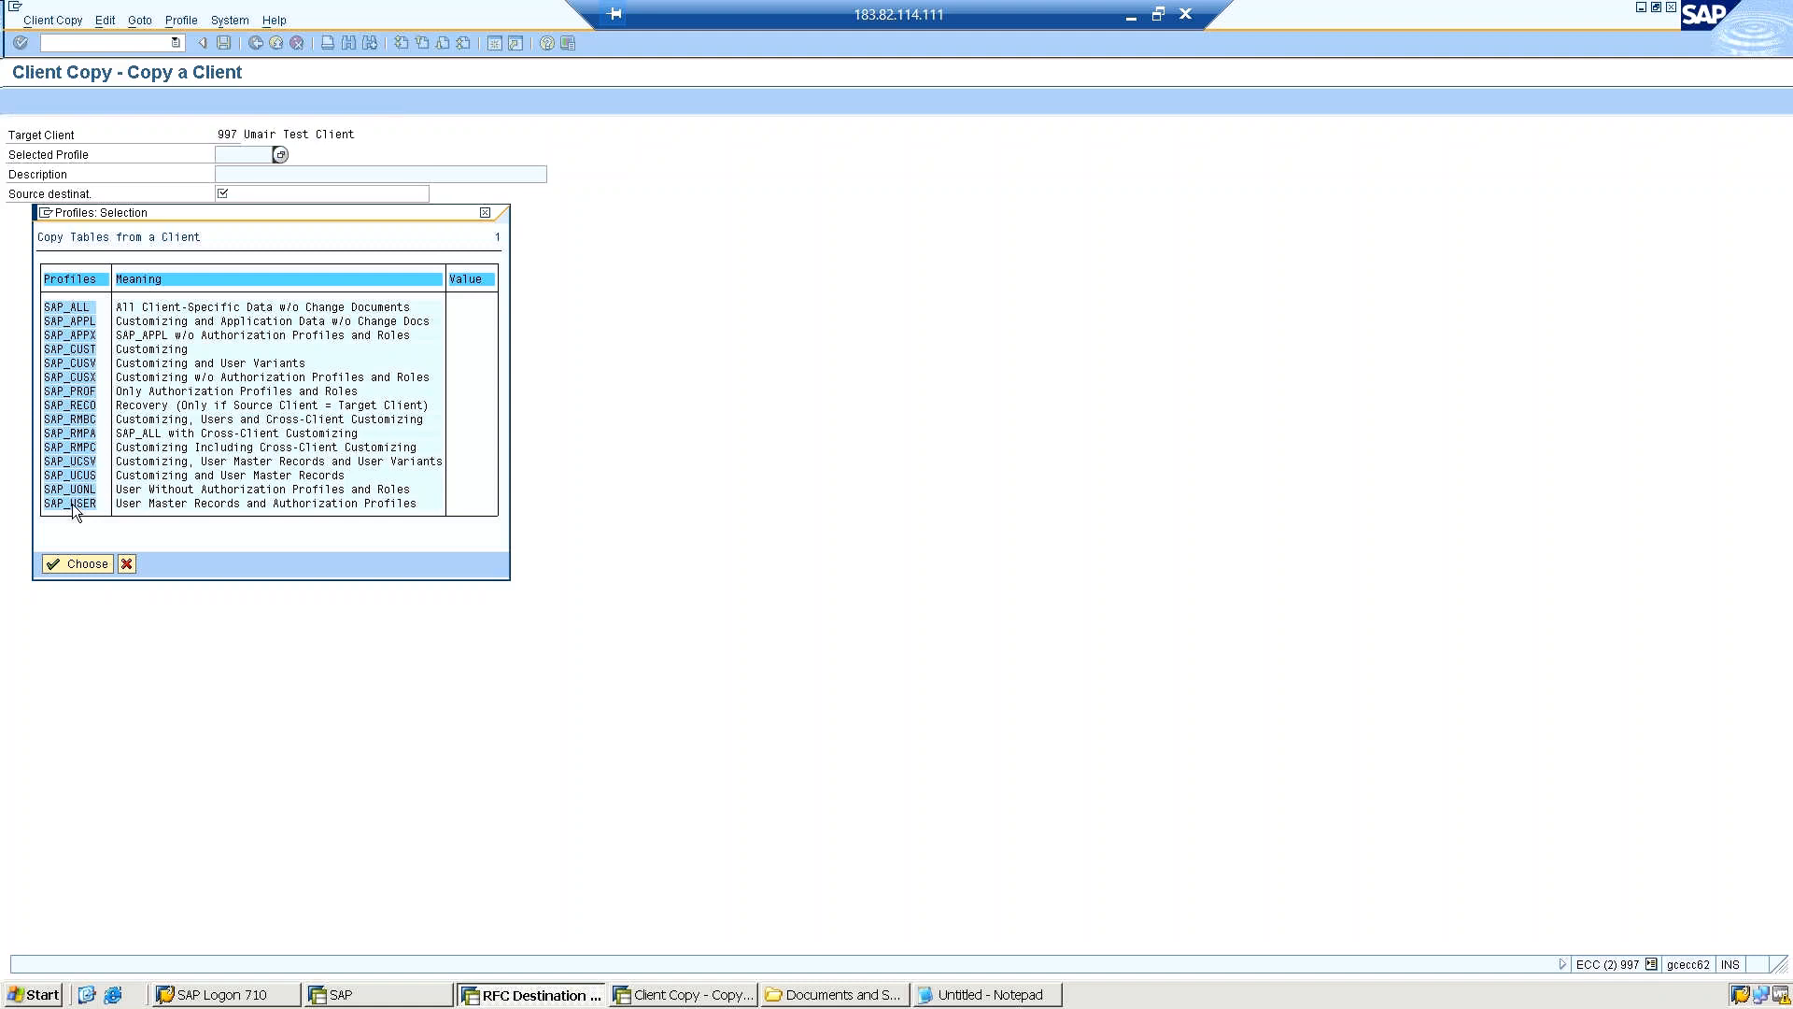
pyautogui.doubleClick(71, 502)
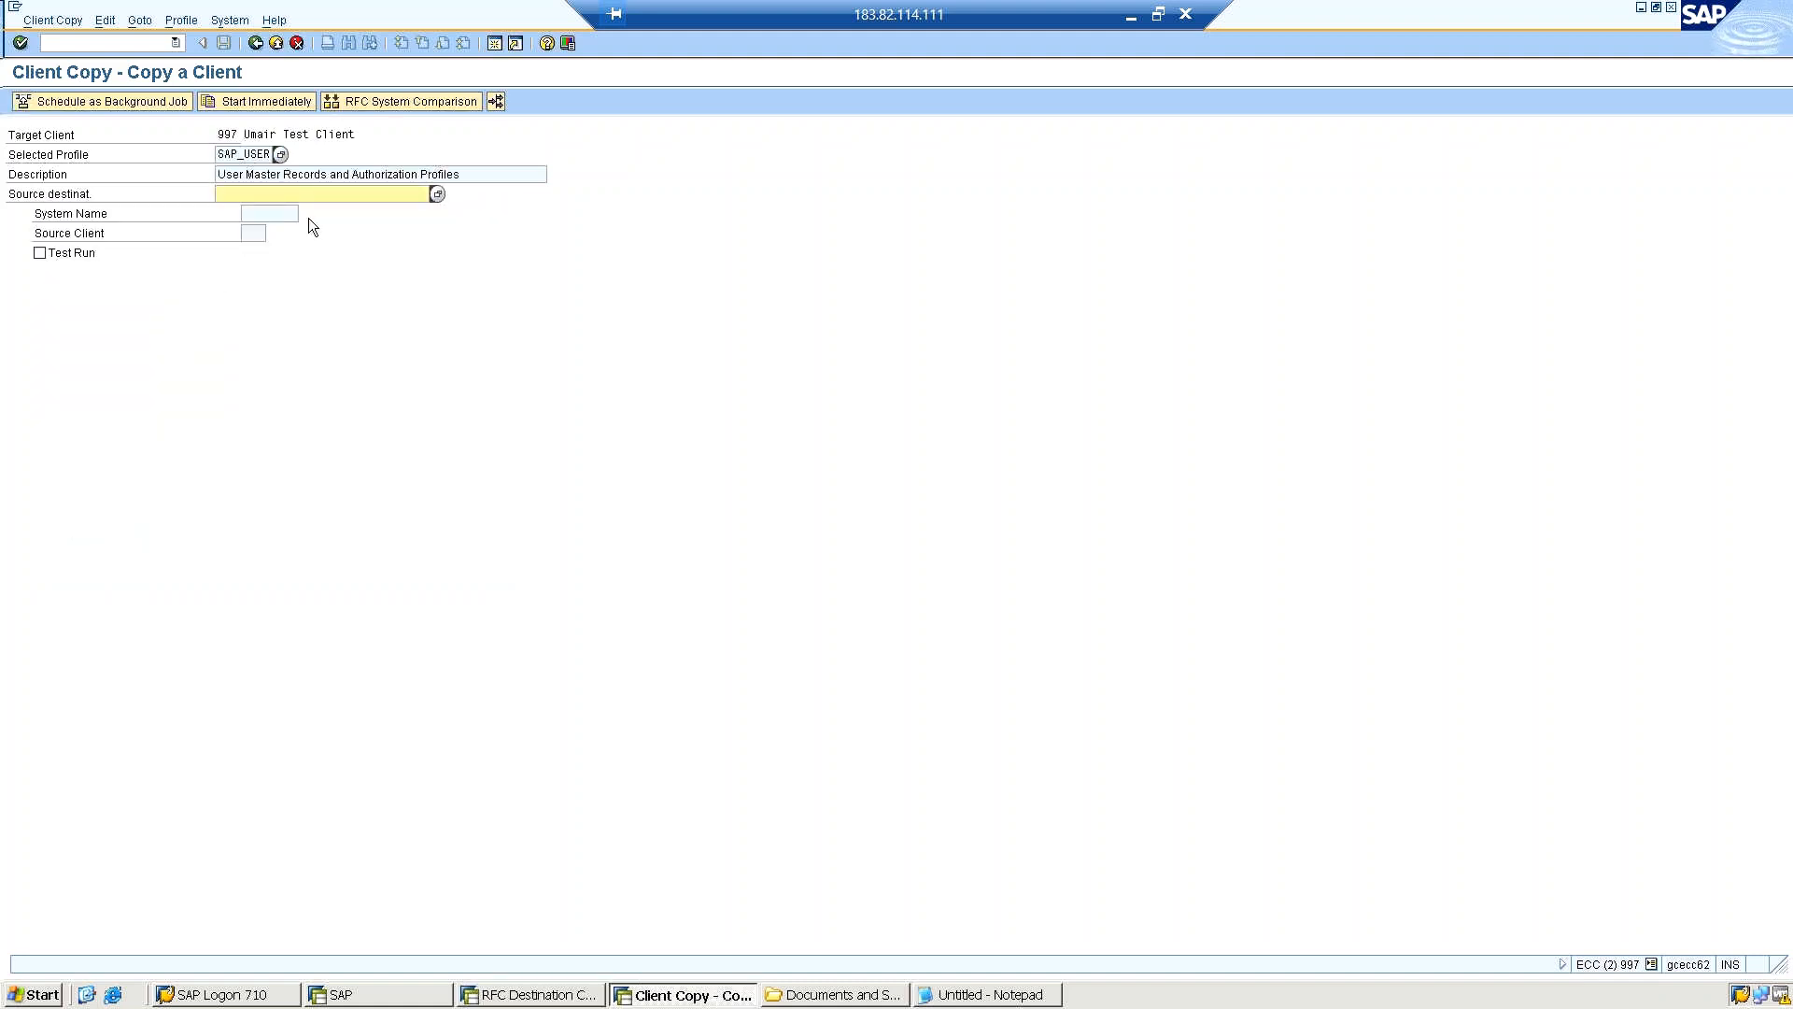
# Choose the newly created RFC destination to client 800 as the source destination of the client copy.
pyautogui.click(436, 196)
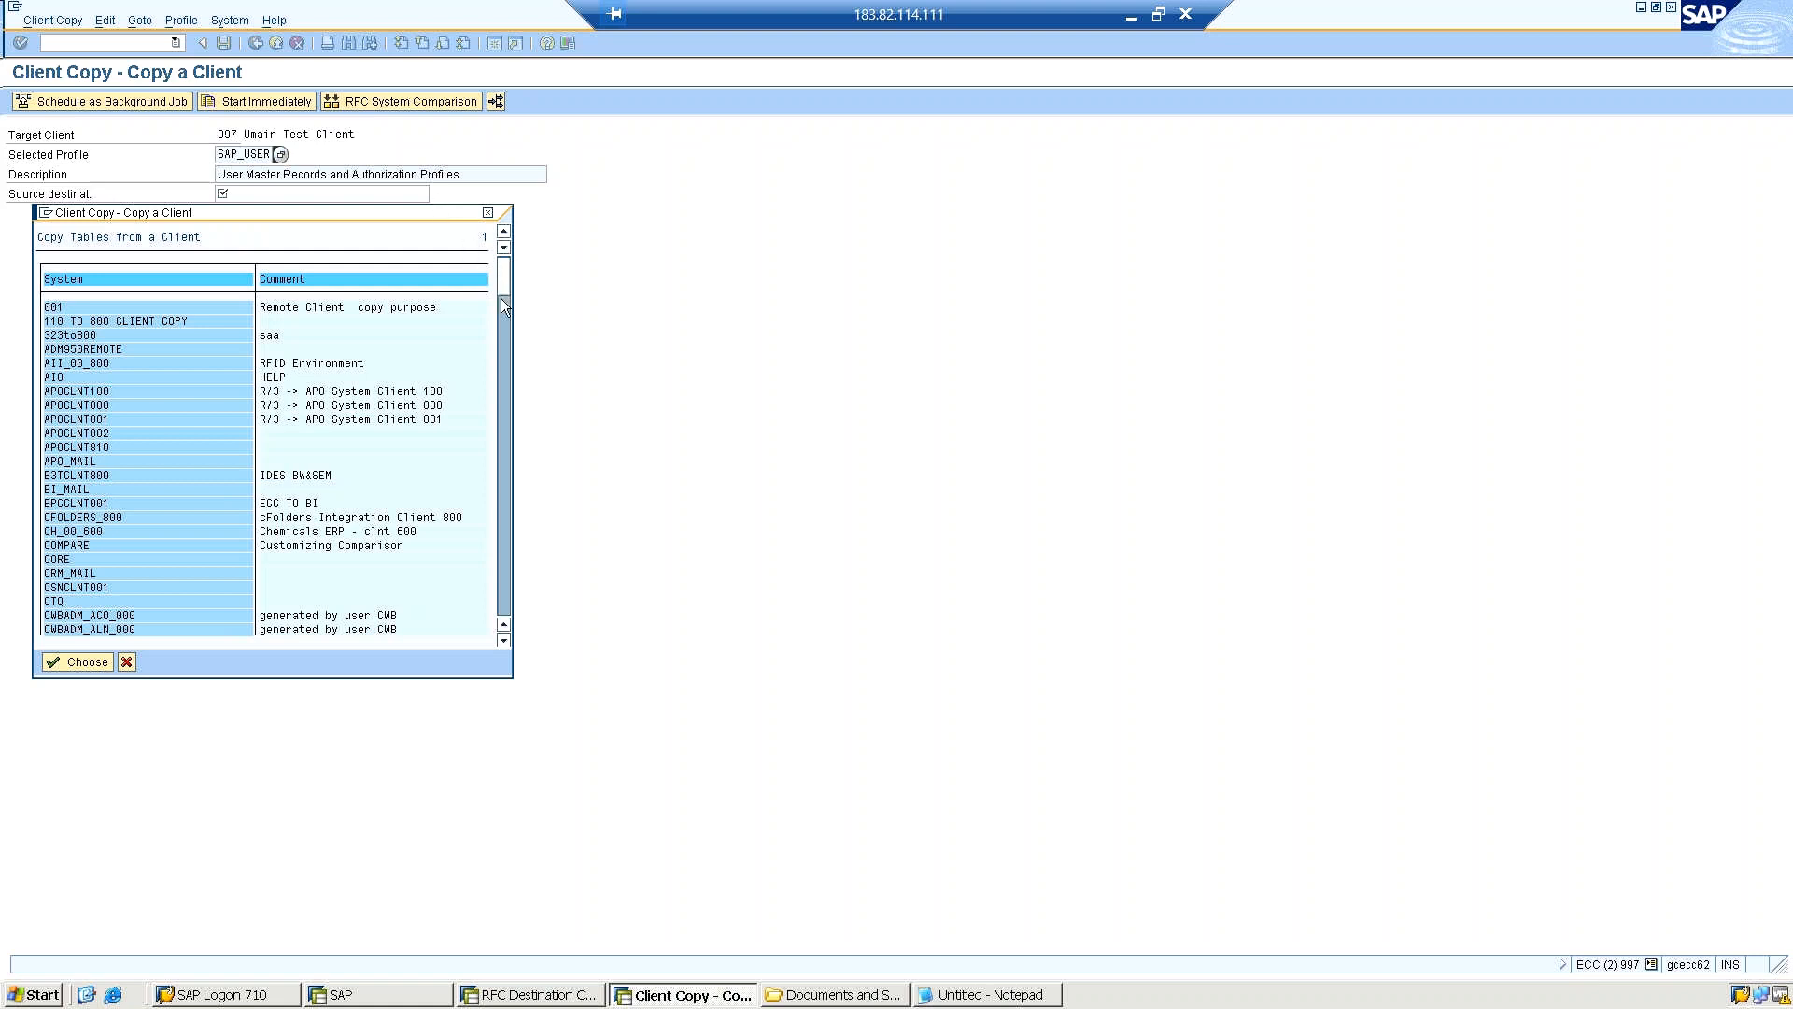
pyautogui.click(502, 325)
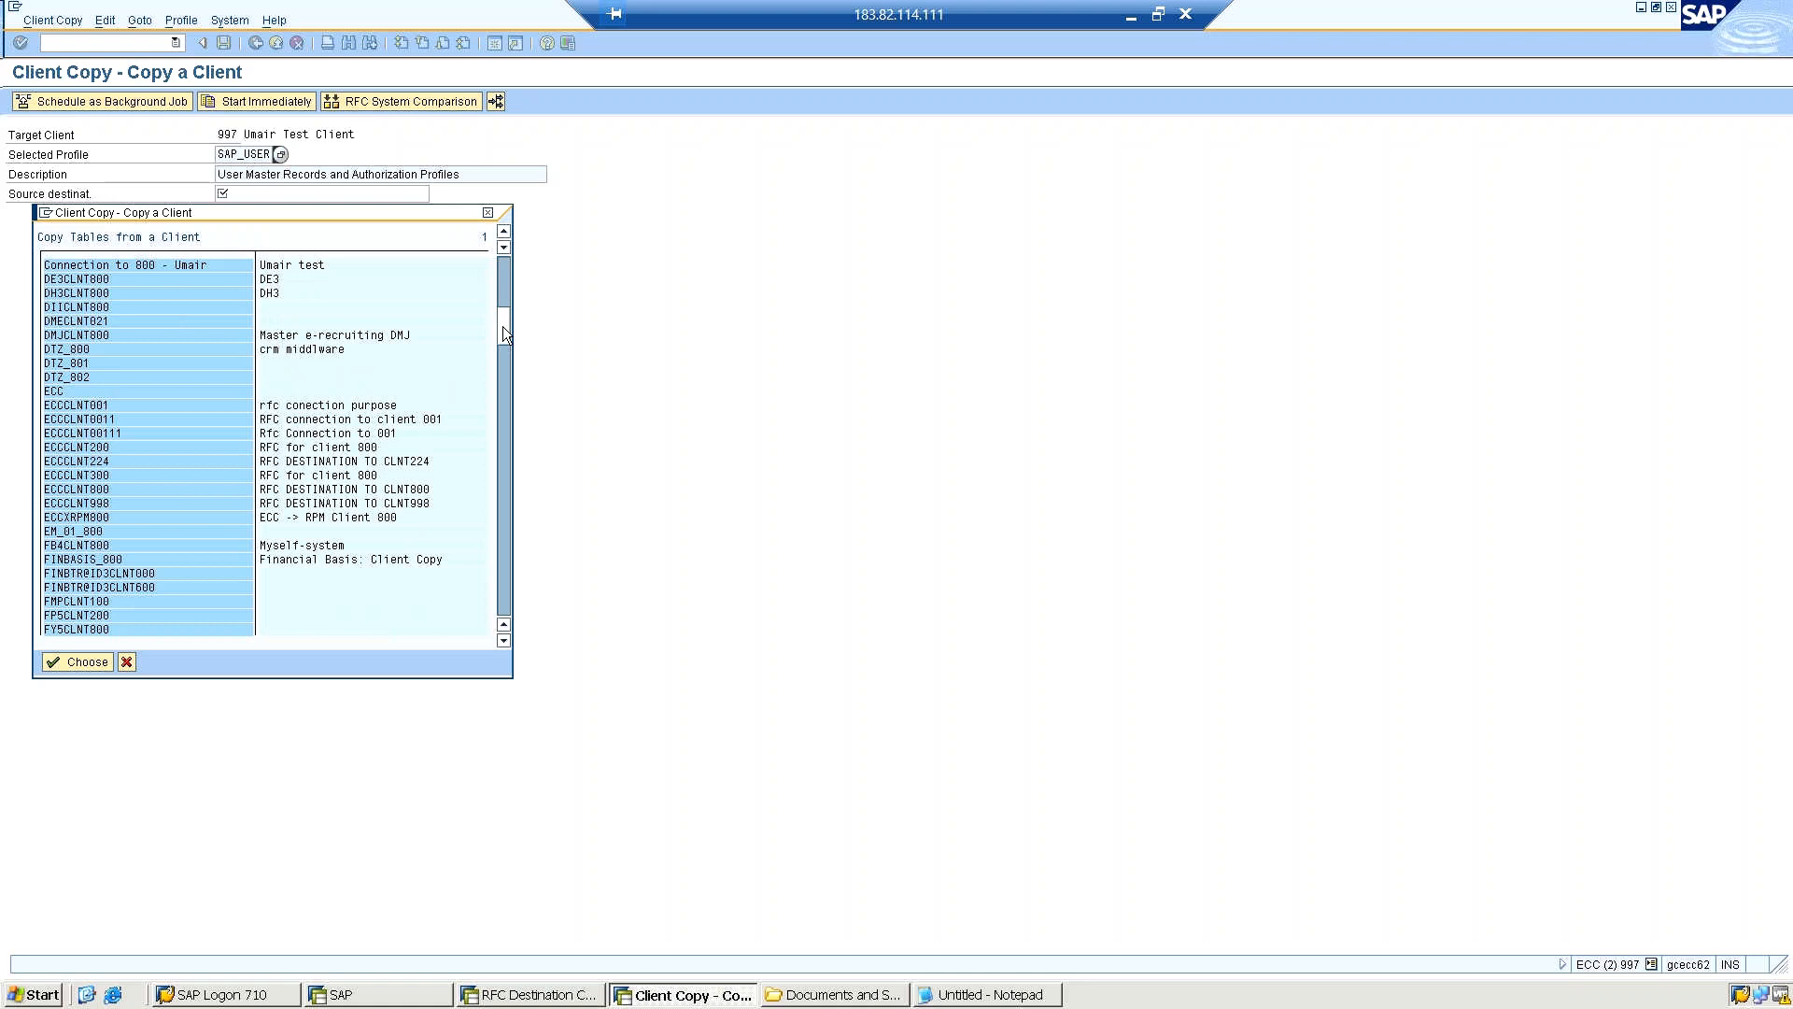
pyautogui.doubleClick(151, 262)
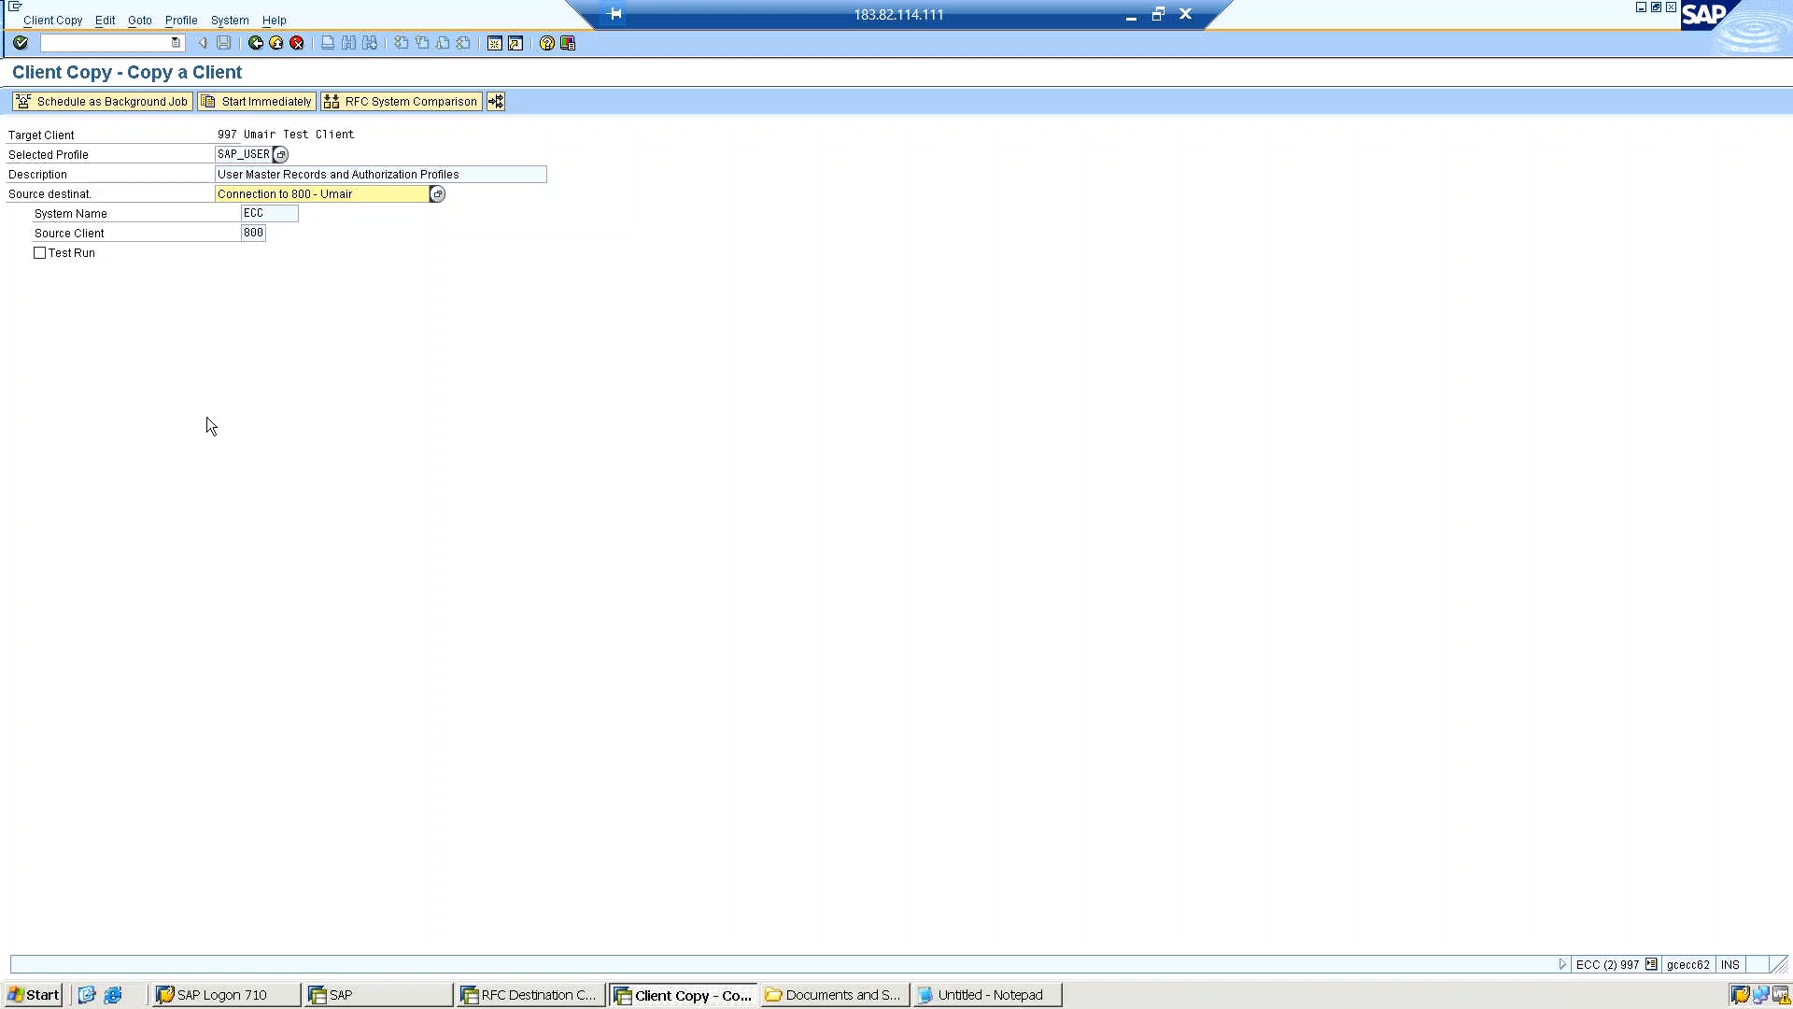
pyautogui.rightClick(132, 549)
pyautogui.click(133, 536)
# Open background scheduling for the client copy and view the available batch servers without choosing one.
pyautogui.click(101, 99)
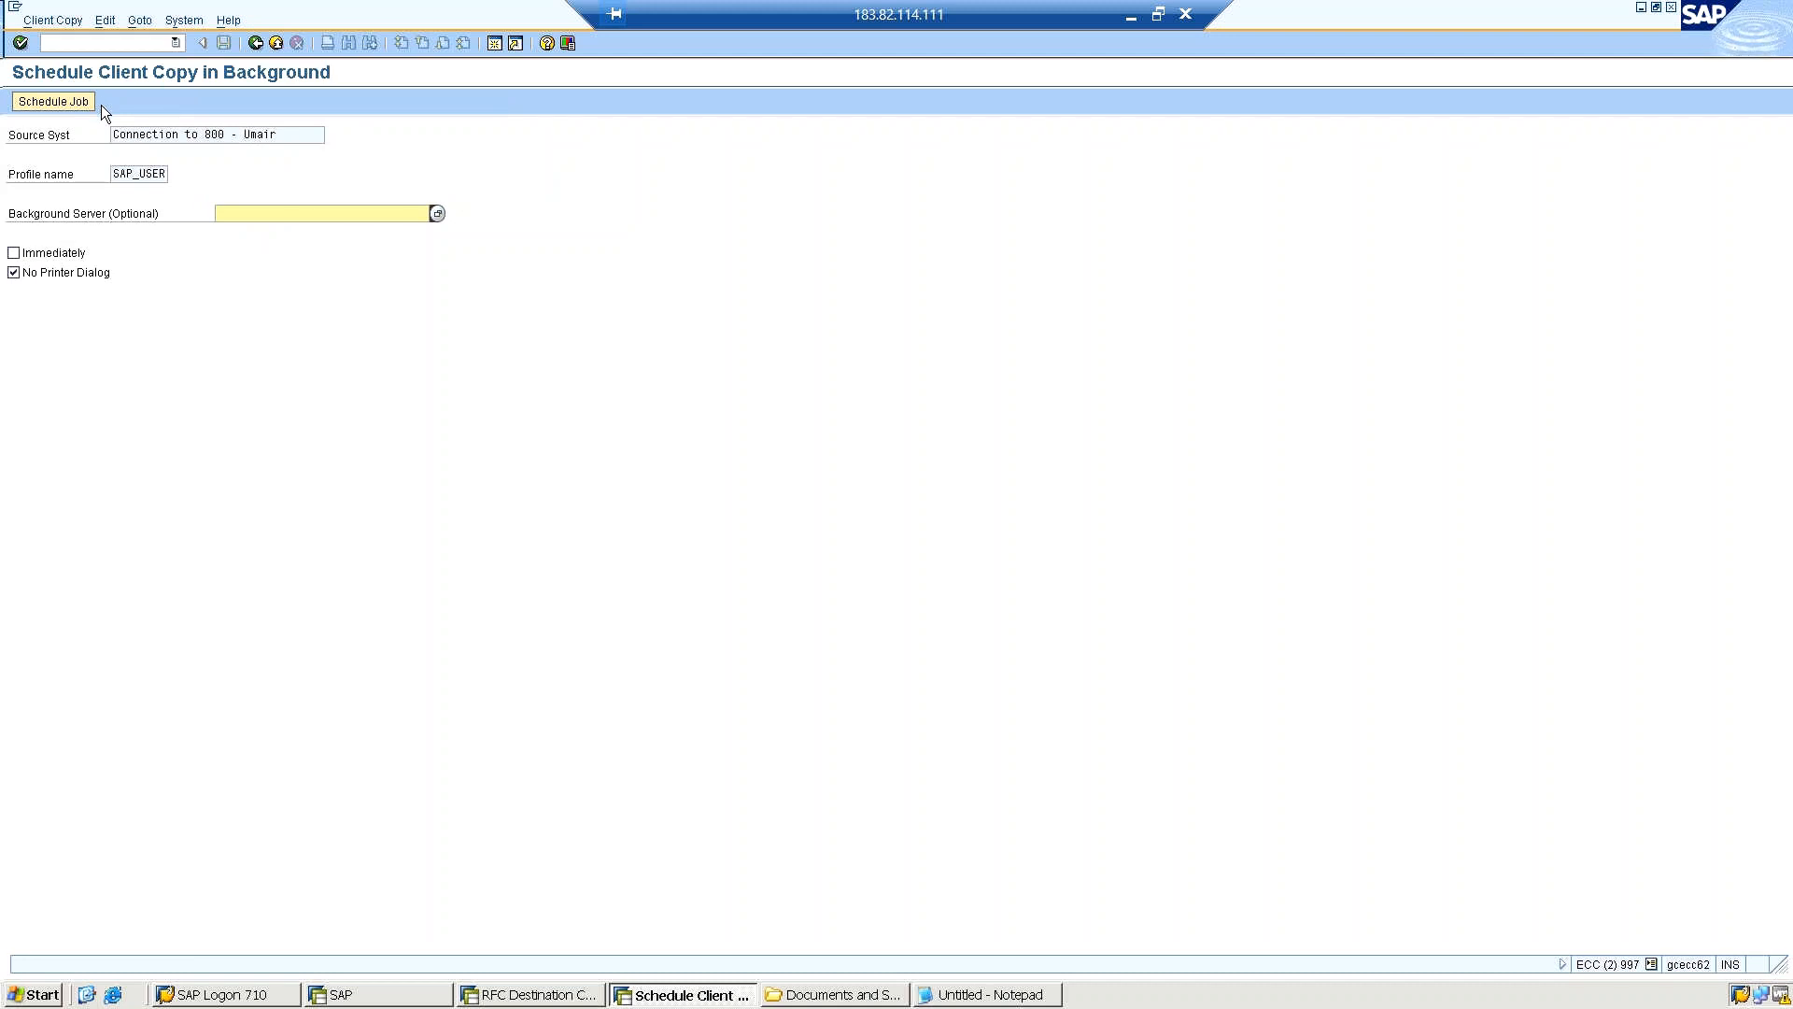
pyautogui.click(435, 215)
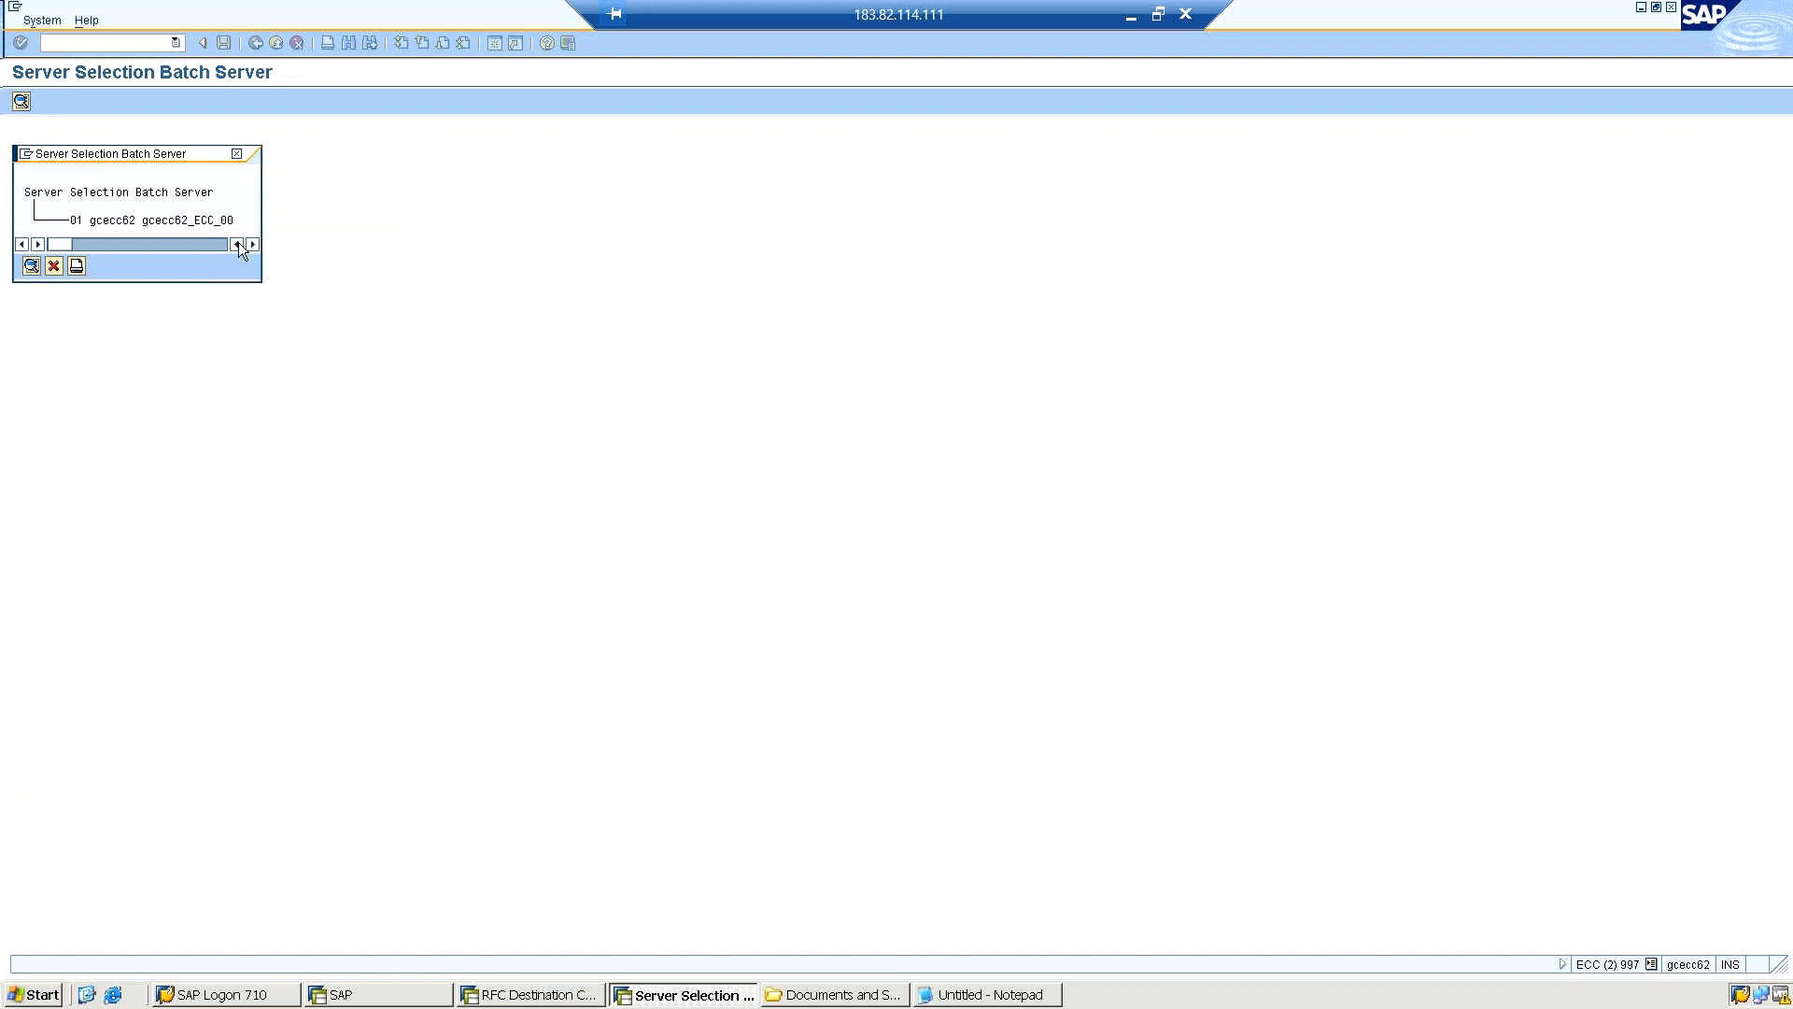
pyautogui.click(232, 155)
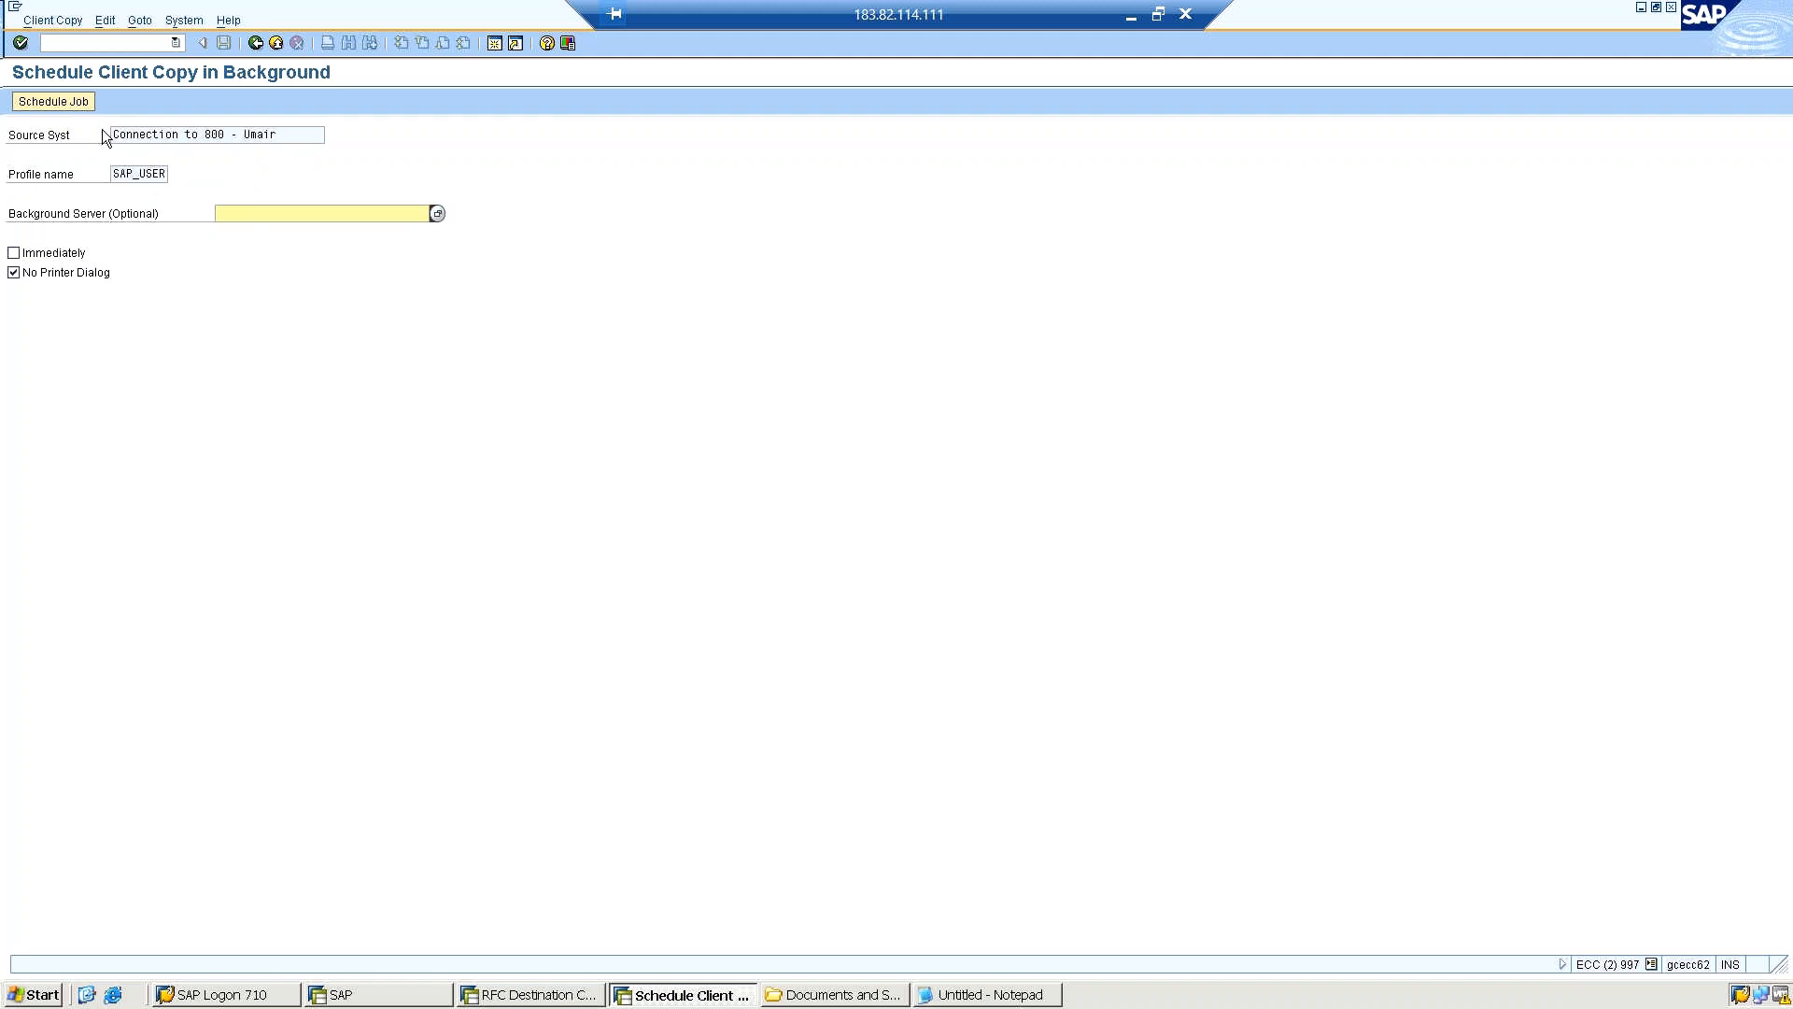
# Schedule the client copy job with an immediate start, check the start time entry and save it.
pyautogui.click(68, 100)
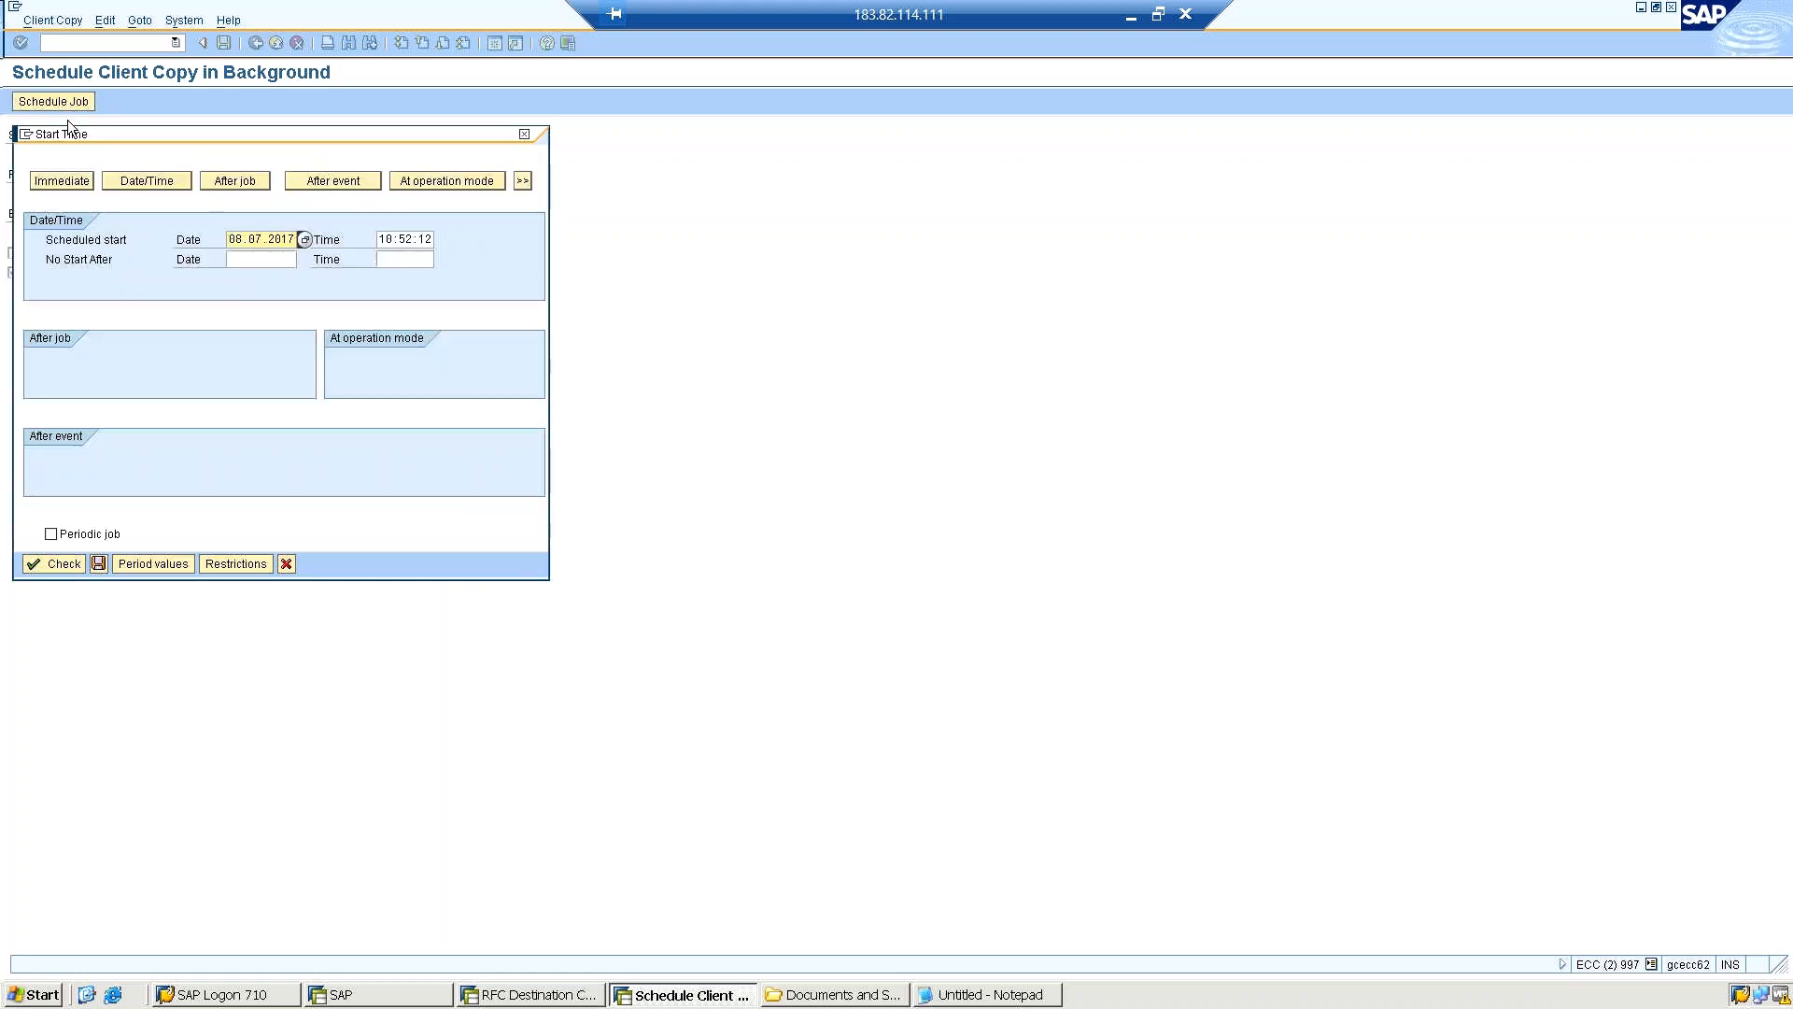
pyautogui.click(67, 180)
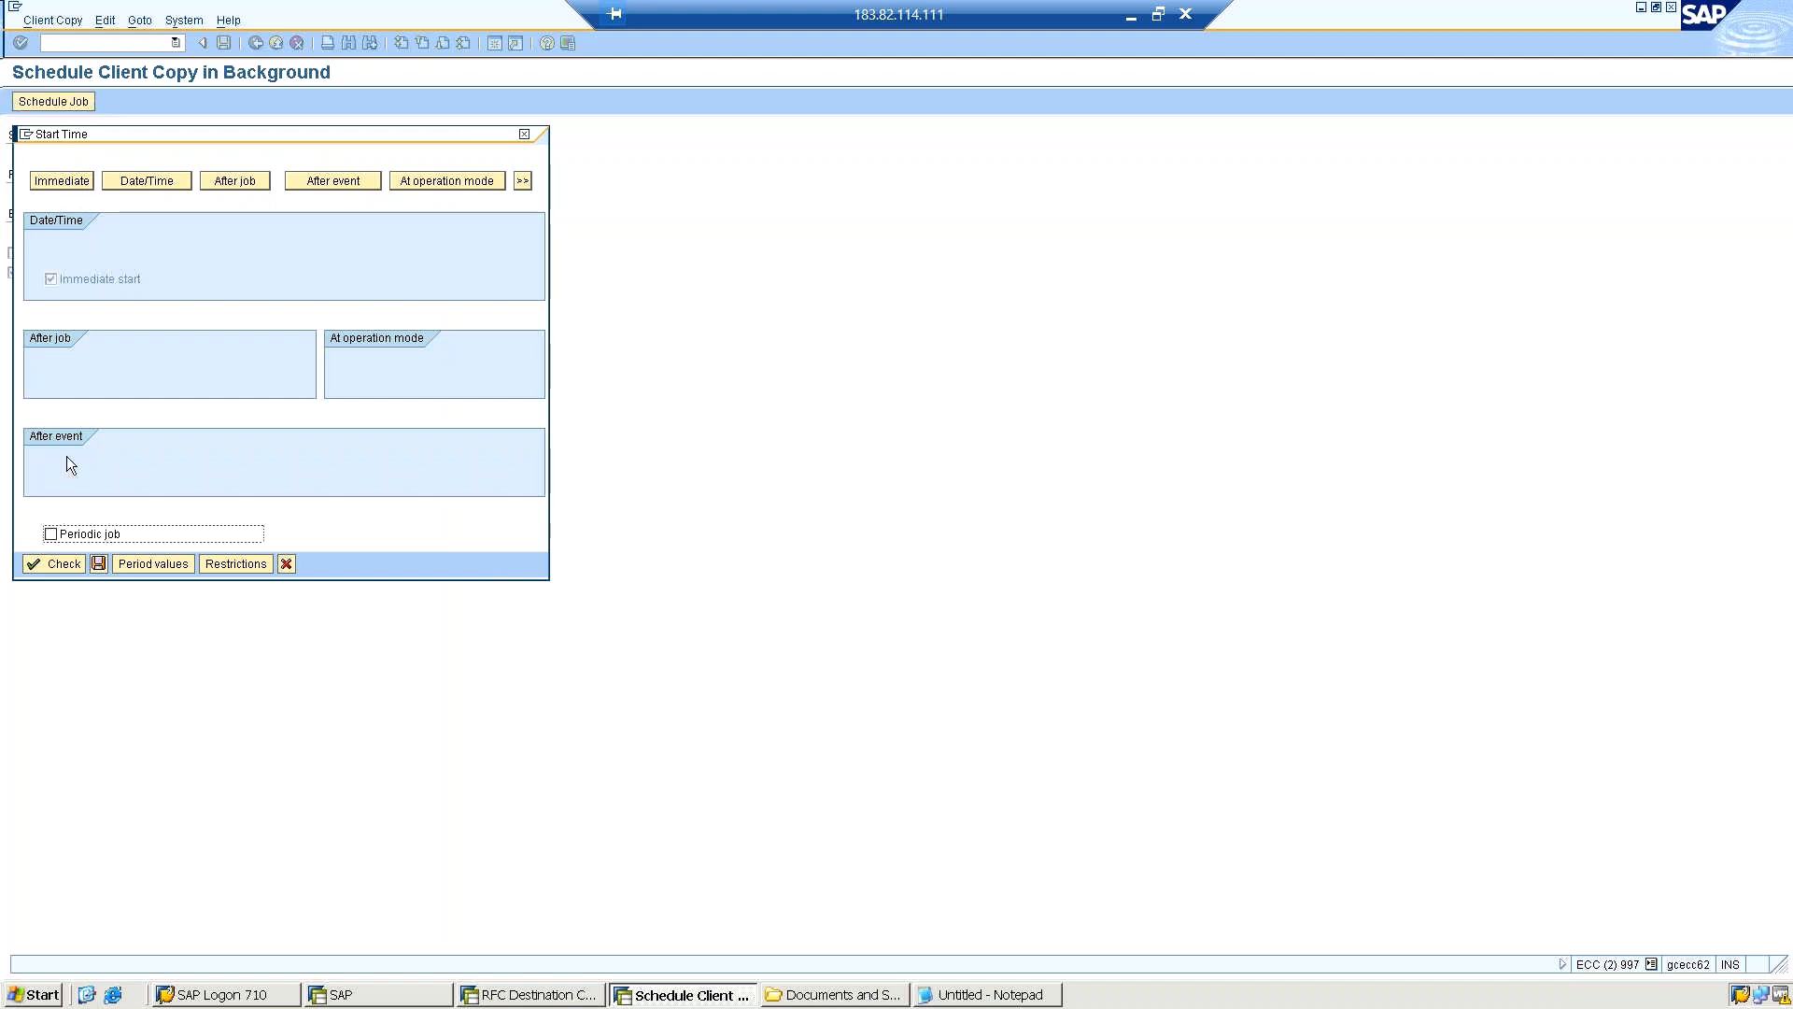
pyautogui.click(50, 568)
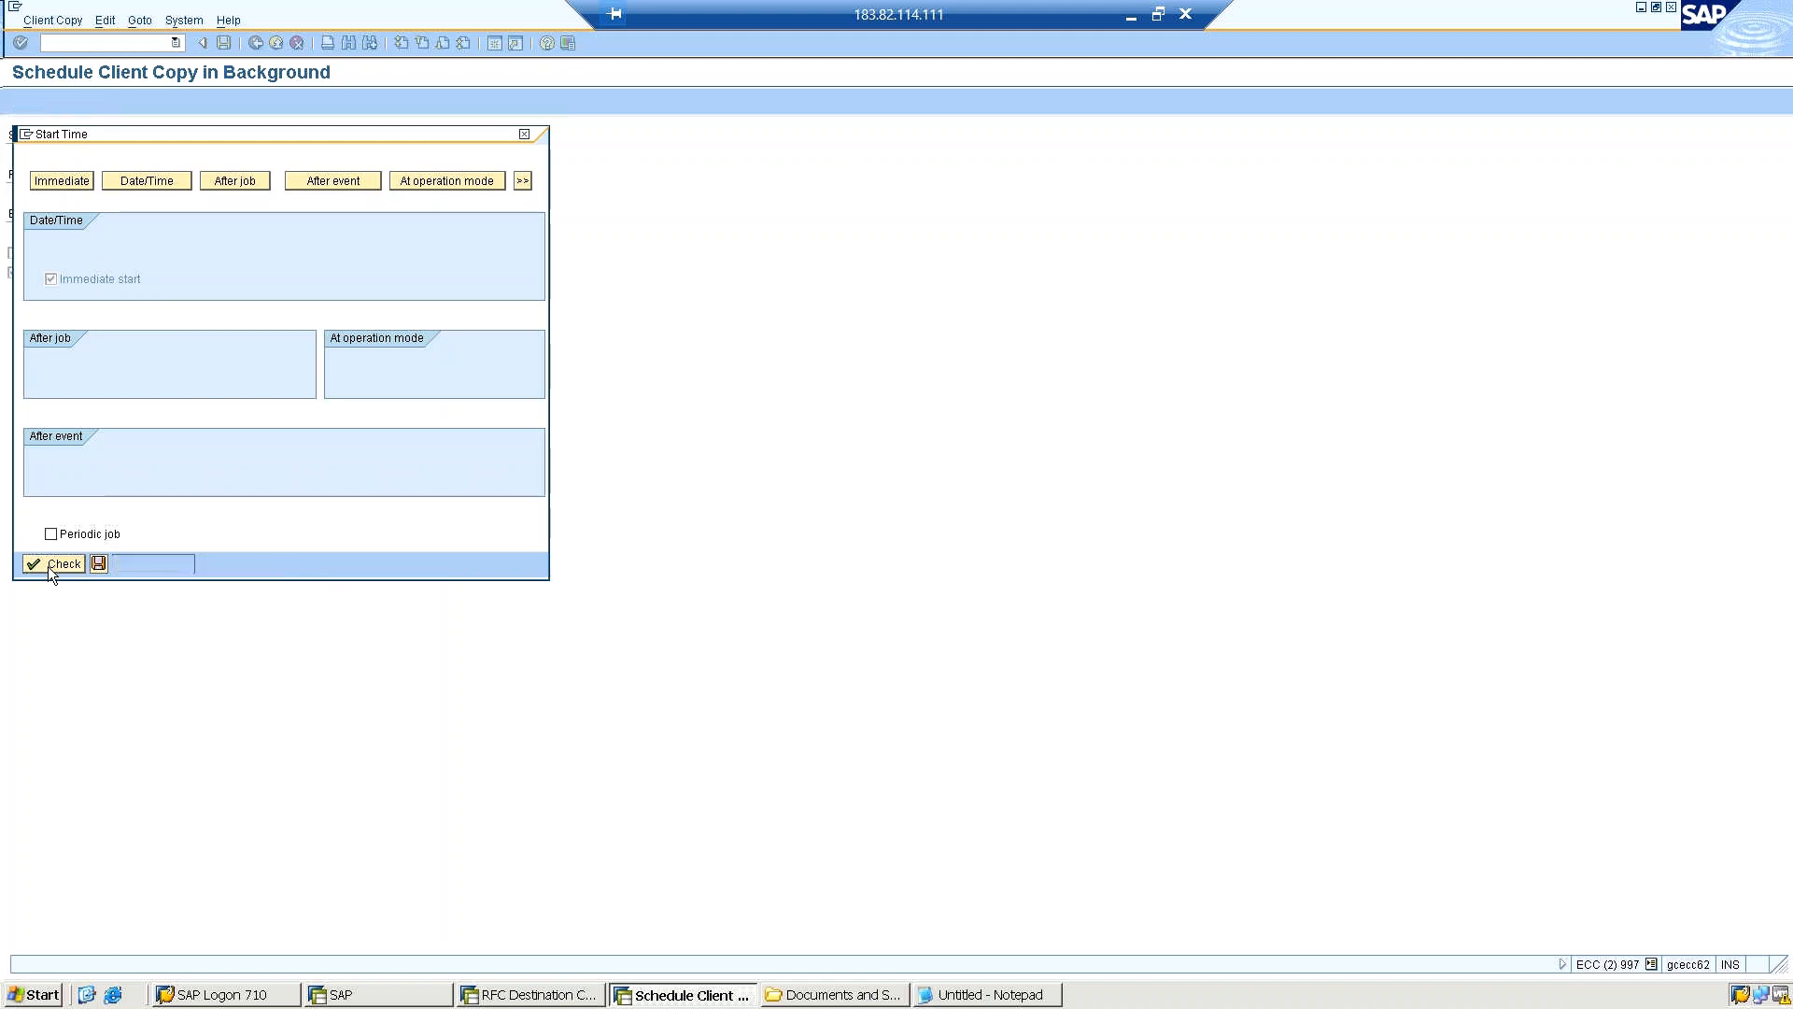
pyautogui.click(99, 564)
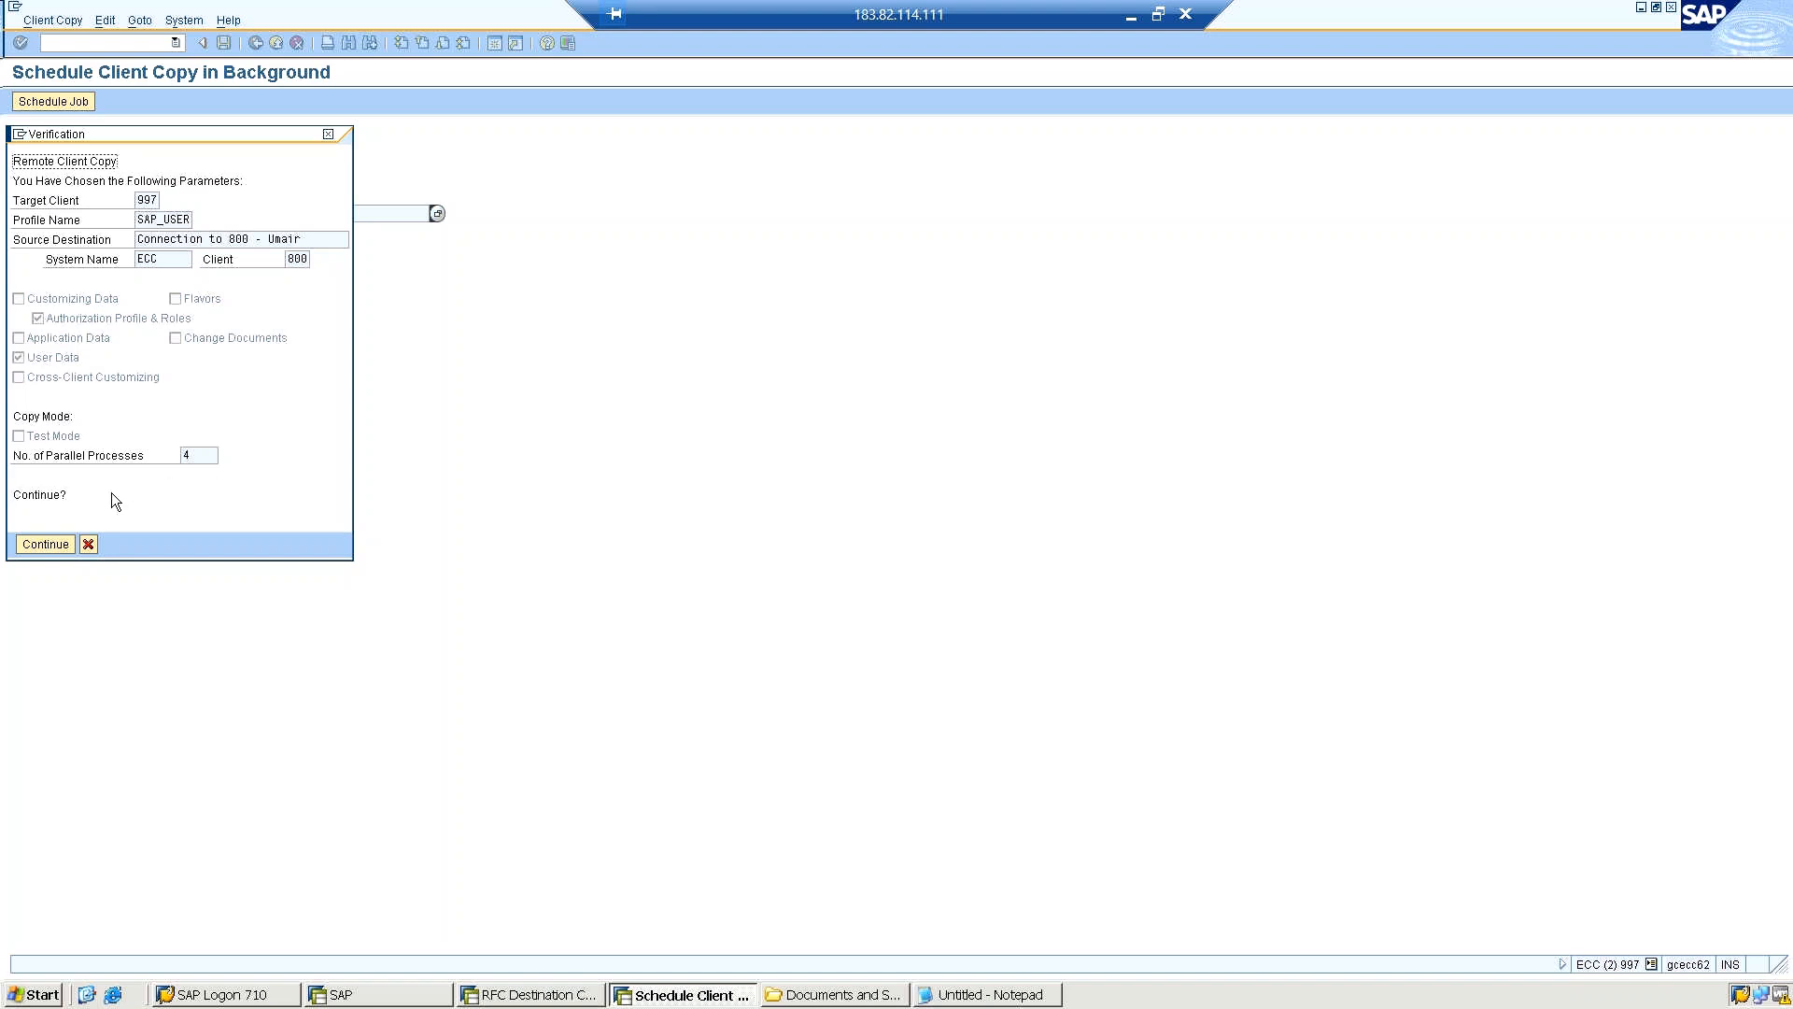
# Confirm the remote client copy parameters and acknowledge the information message about the background job.
pyautogui.click(37, 545)
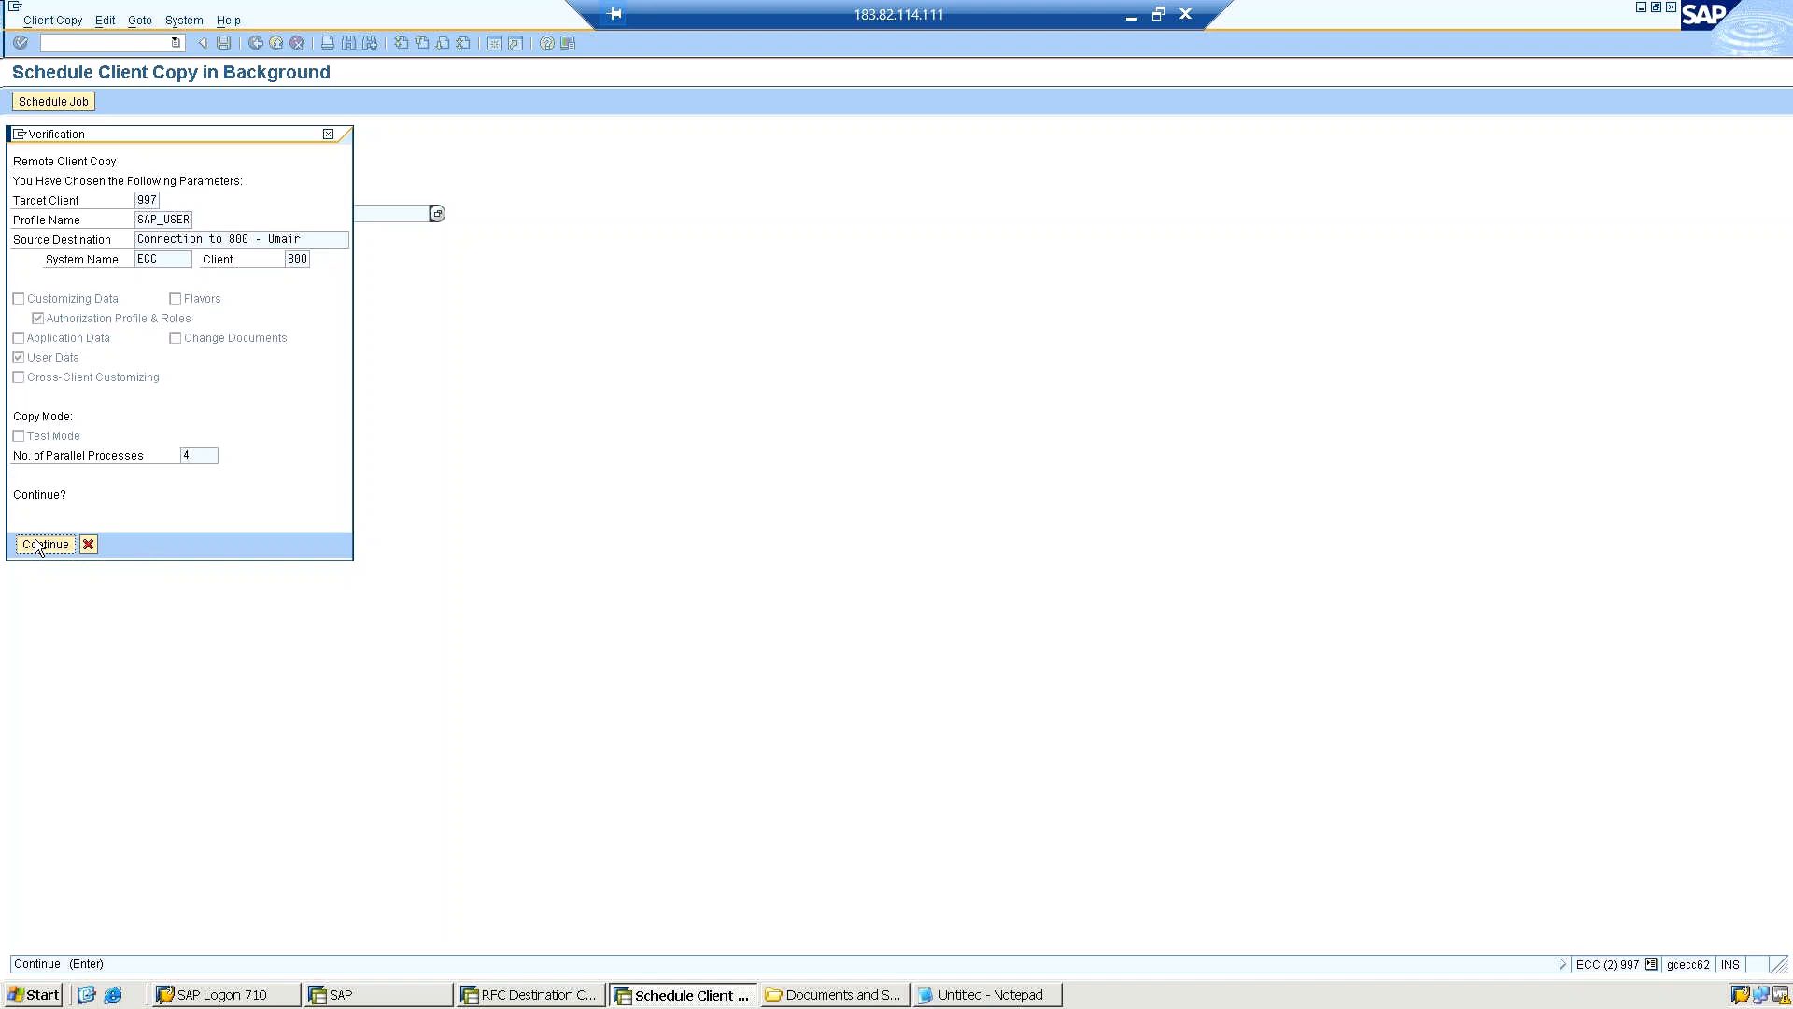
pyautogui.click(37, 545)
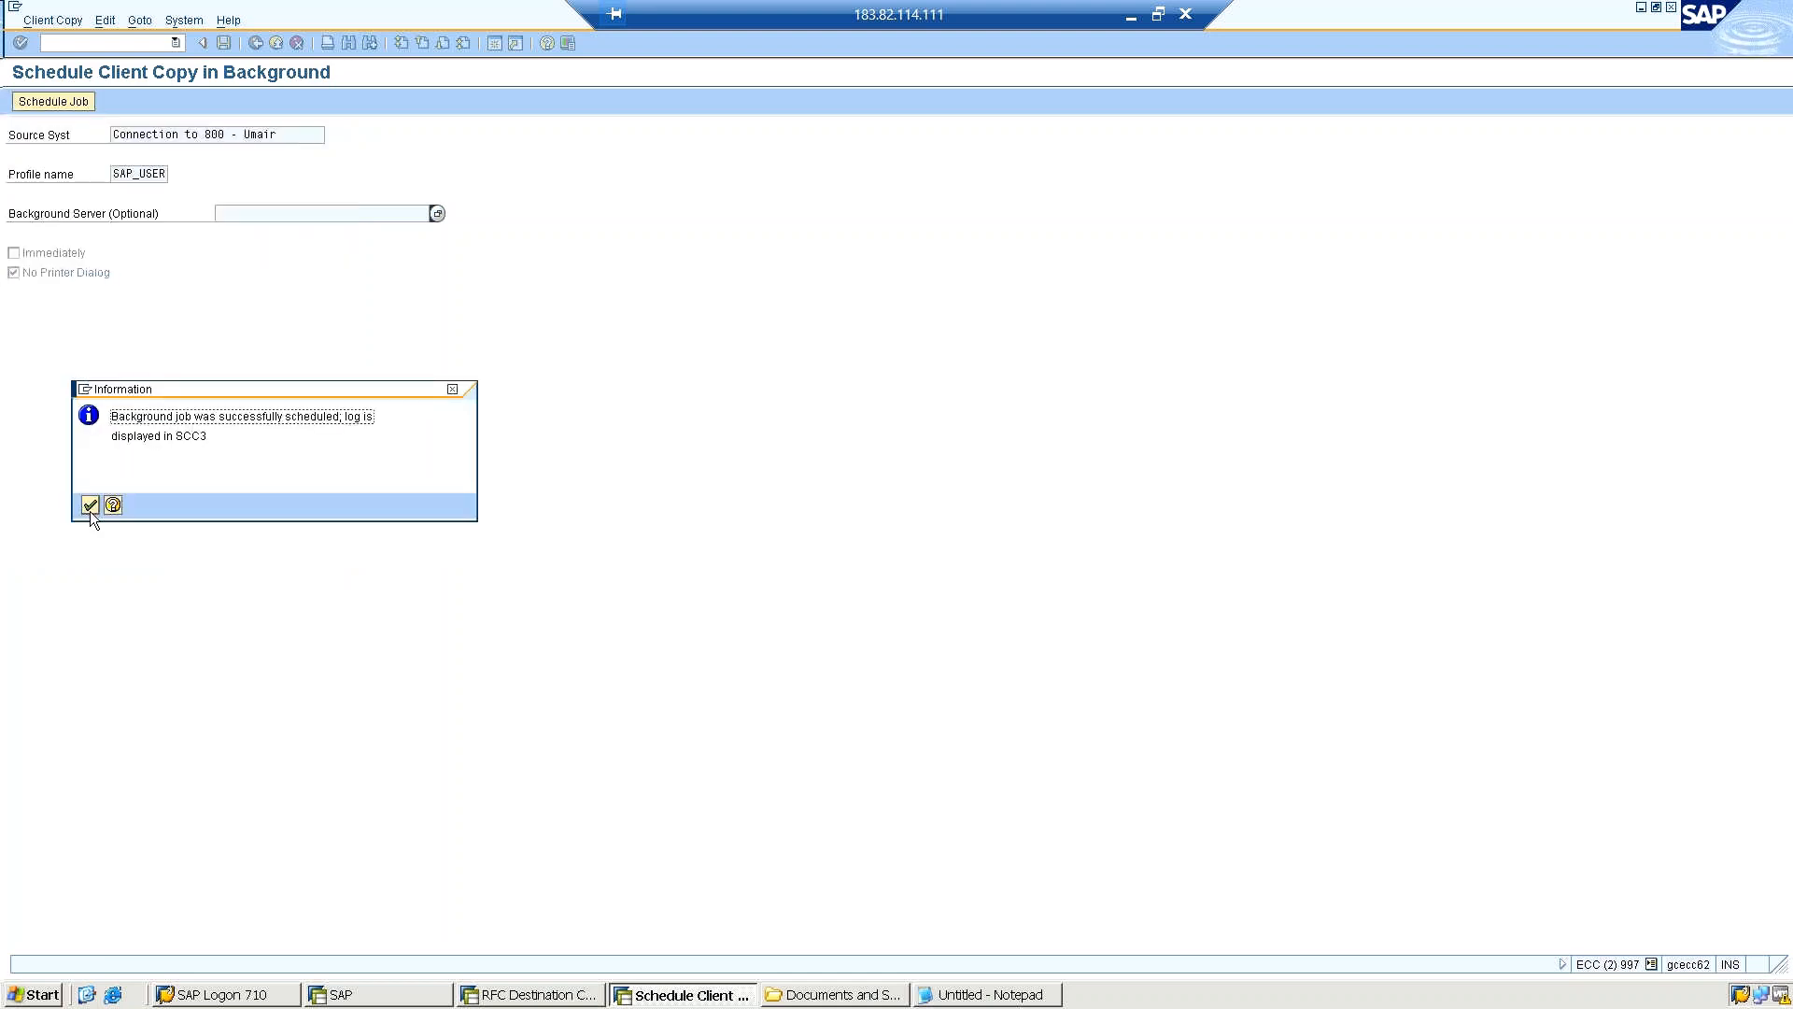
pyautogui.click(89, 506)
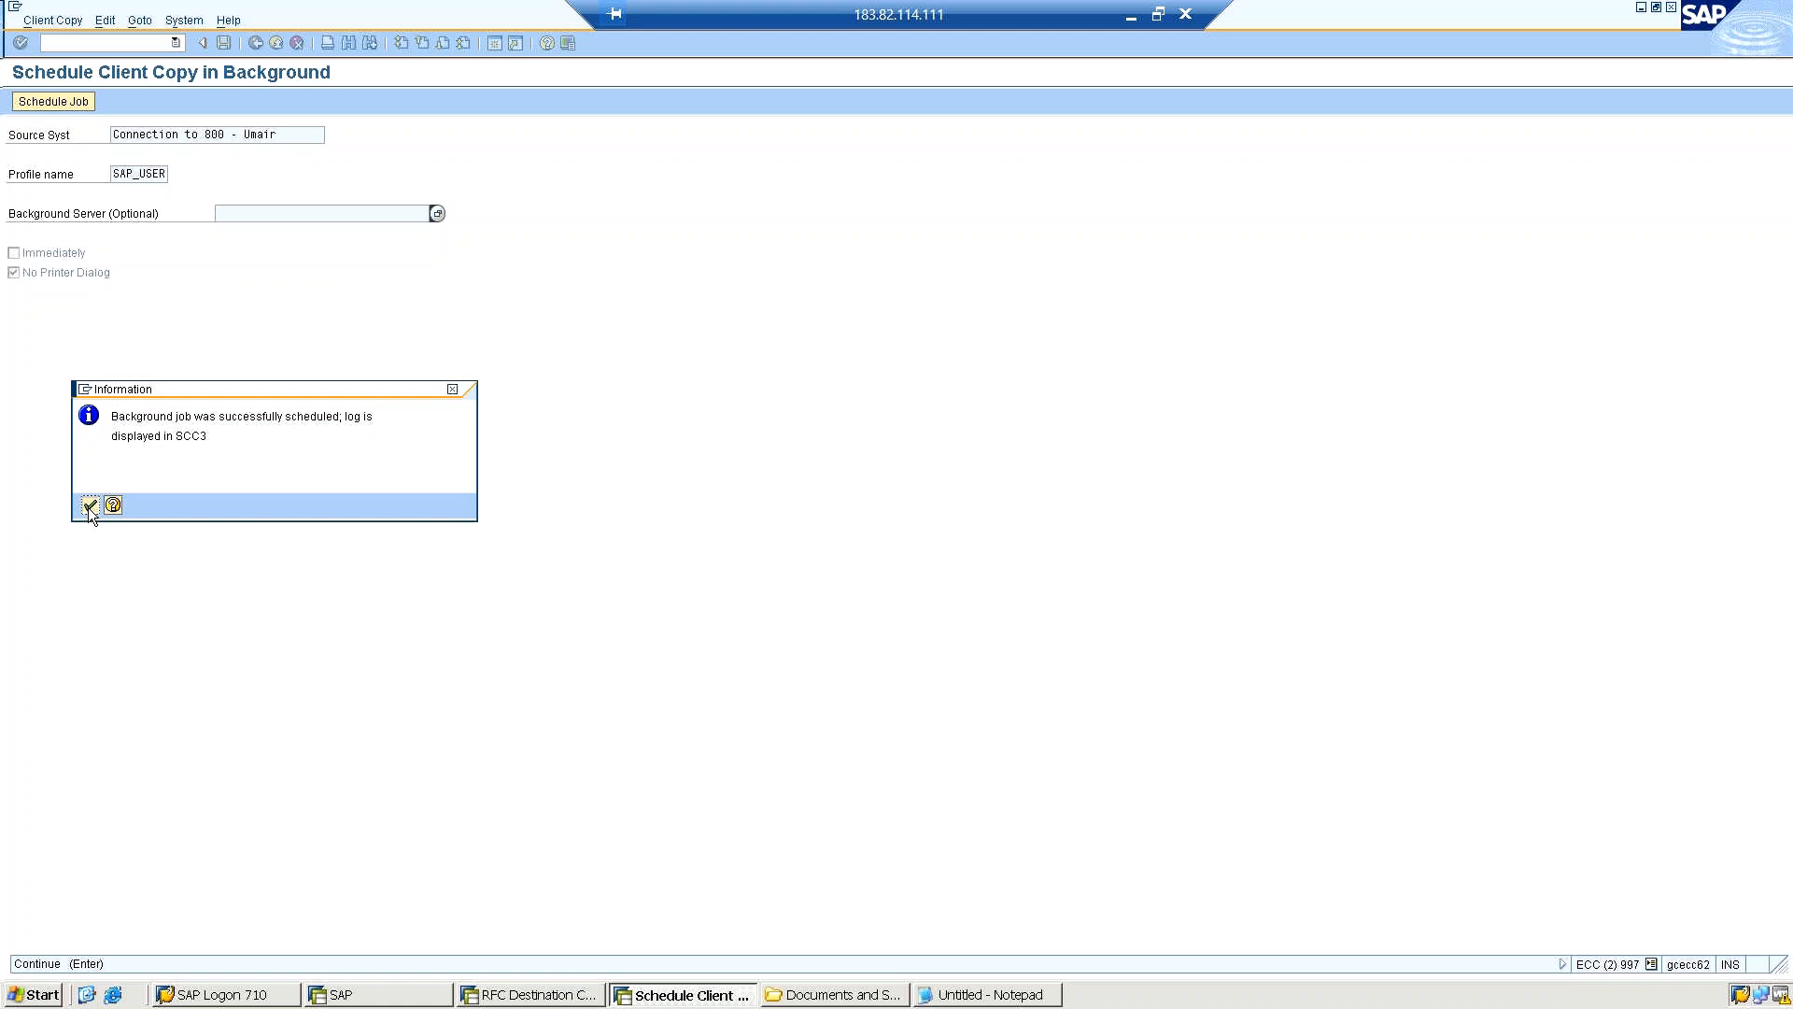
pyautogui.click(89, 506)
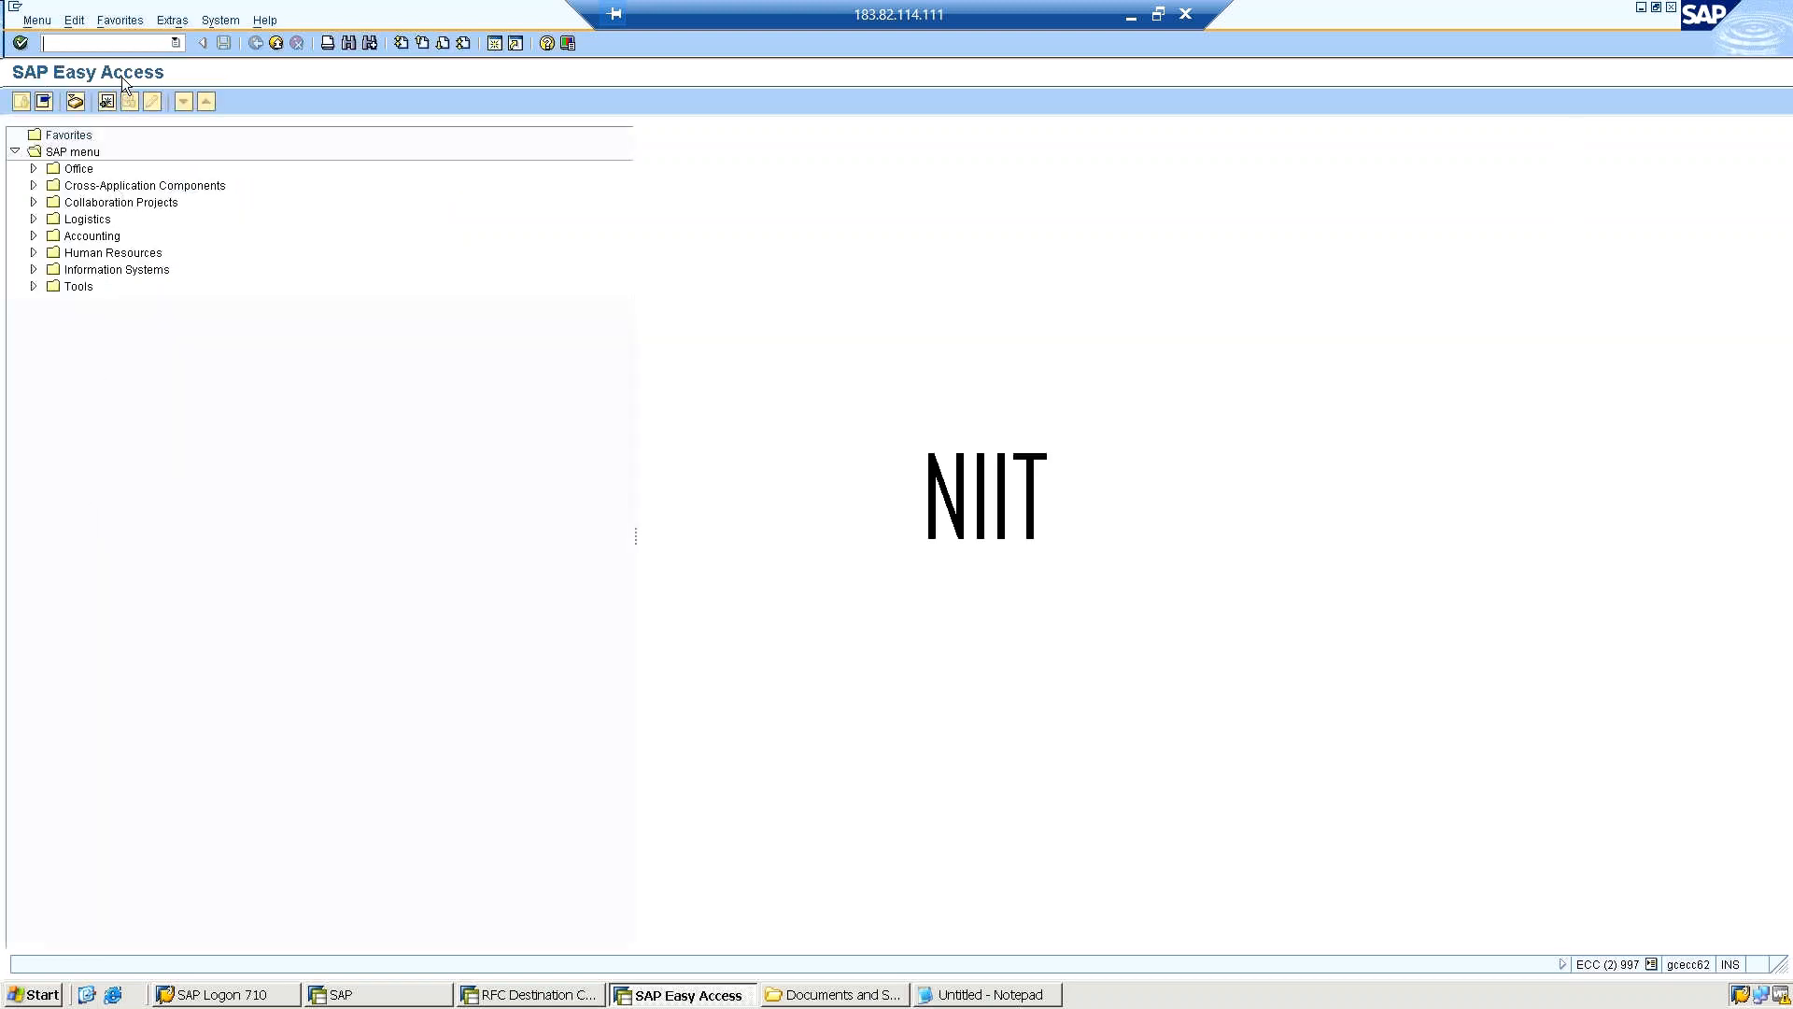
# Open transaction SM37, include scheduled jobs in the status selection and display the SAP* job overview.
pyautogui.write('nsm37')
pyautogui.press('Return')
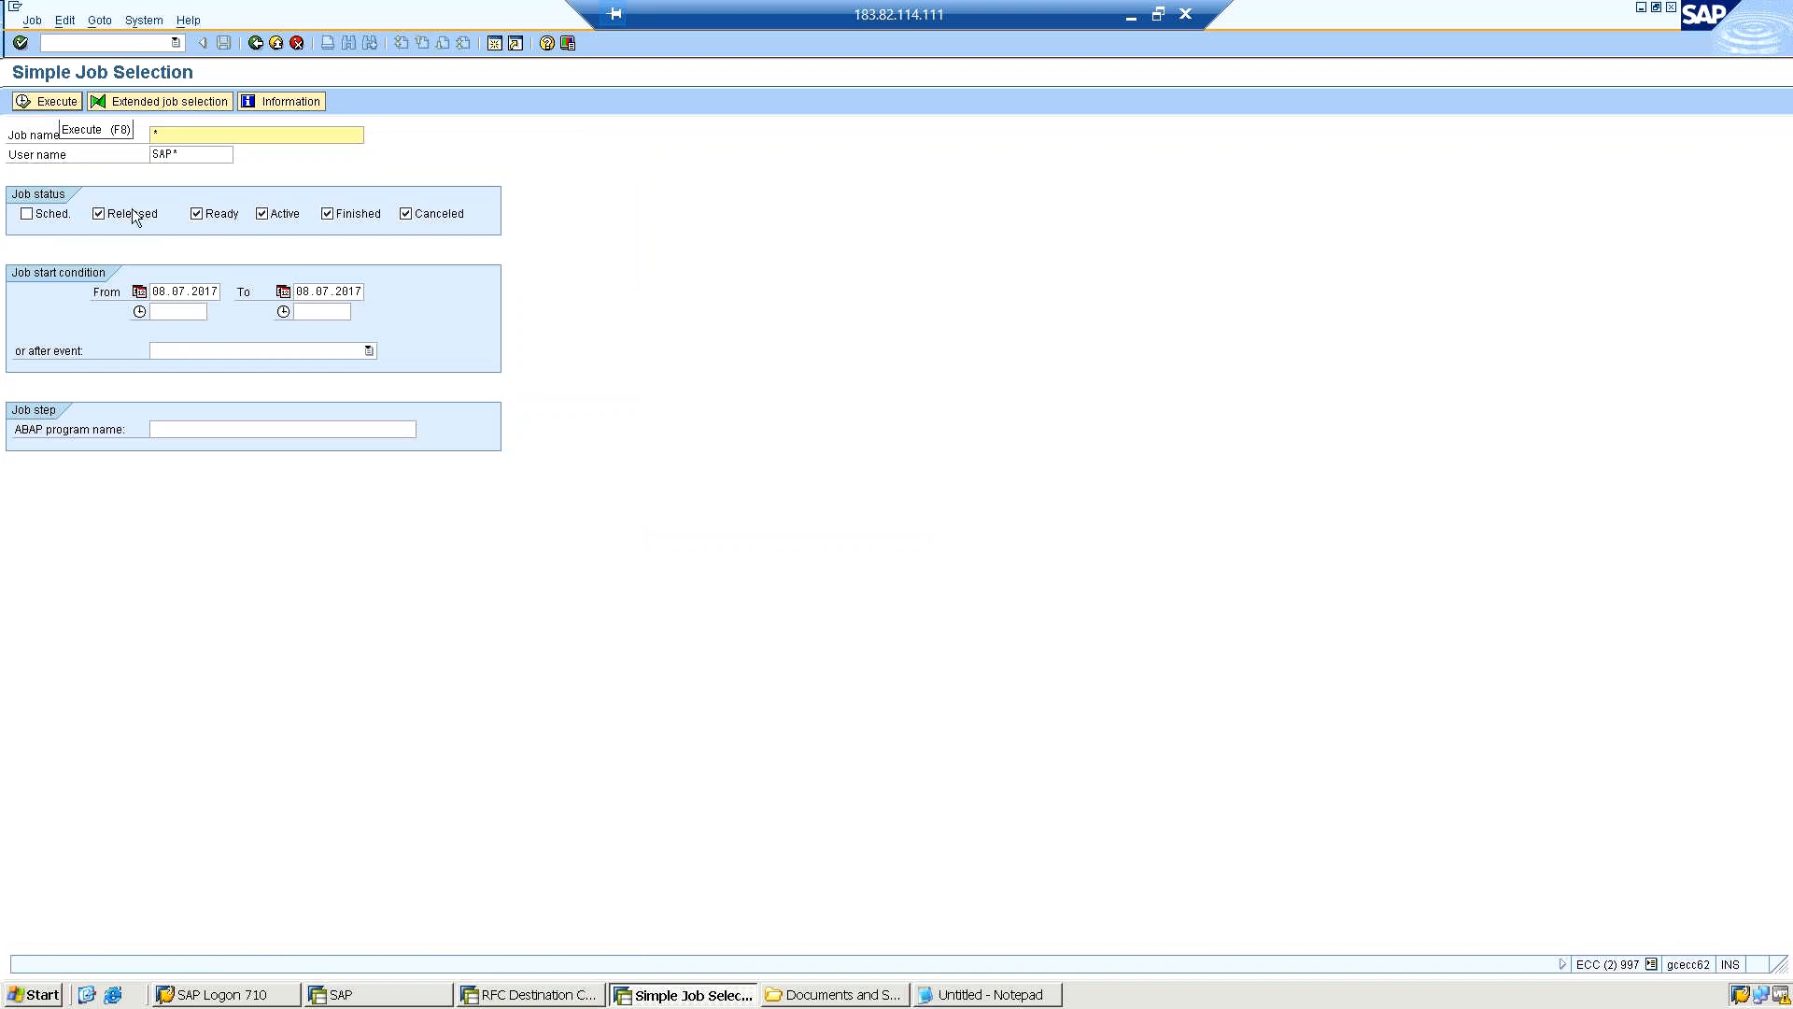
pyautogui.click(26, 214)
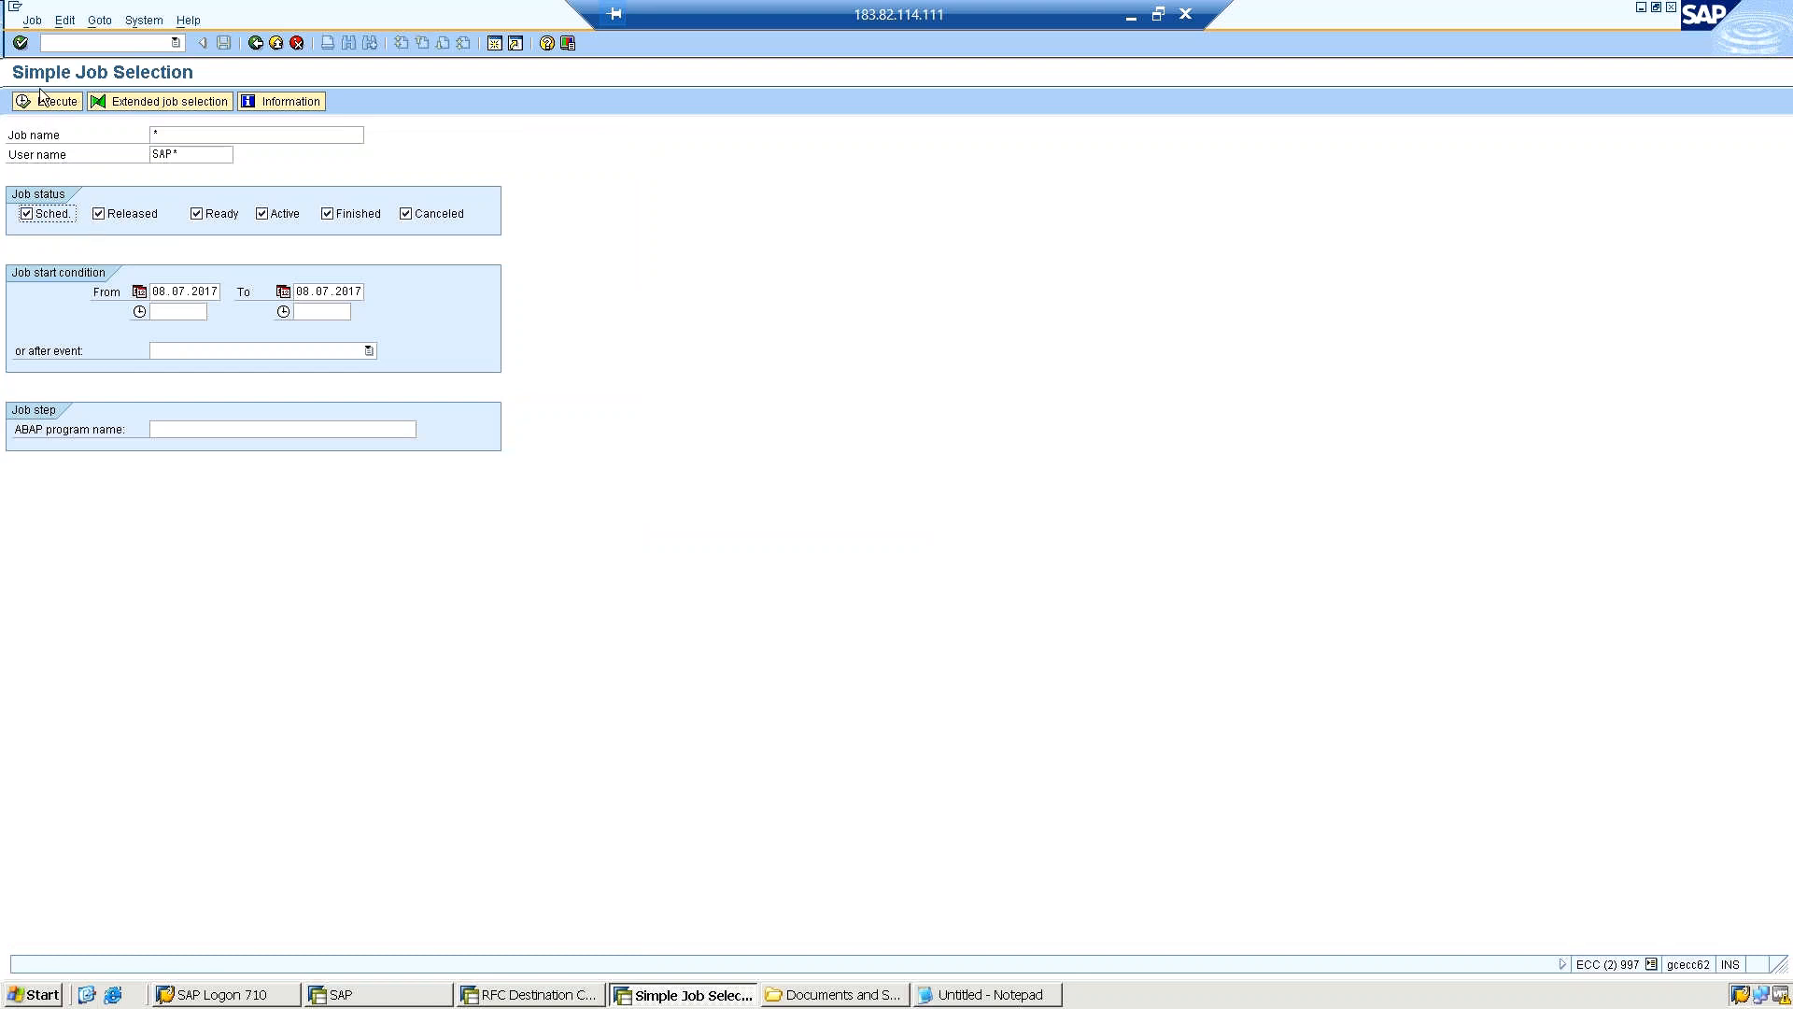
pyautogui.click(37, 102)
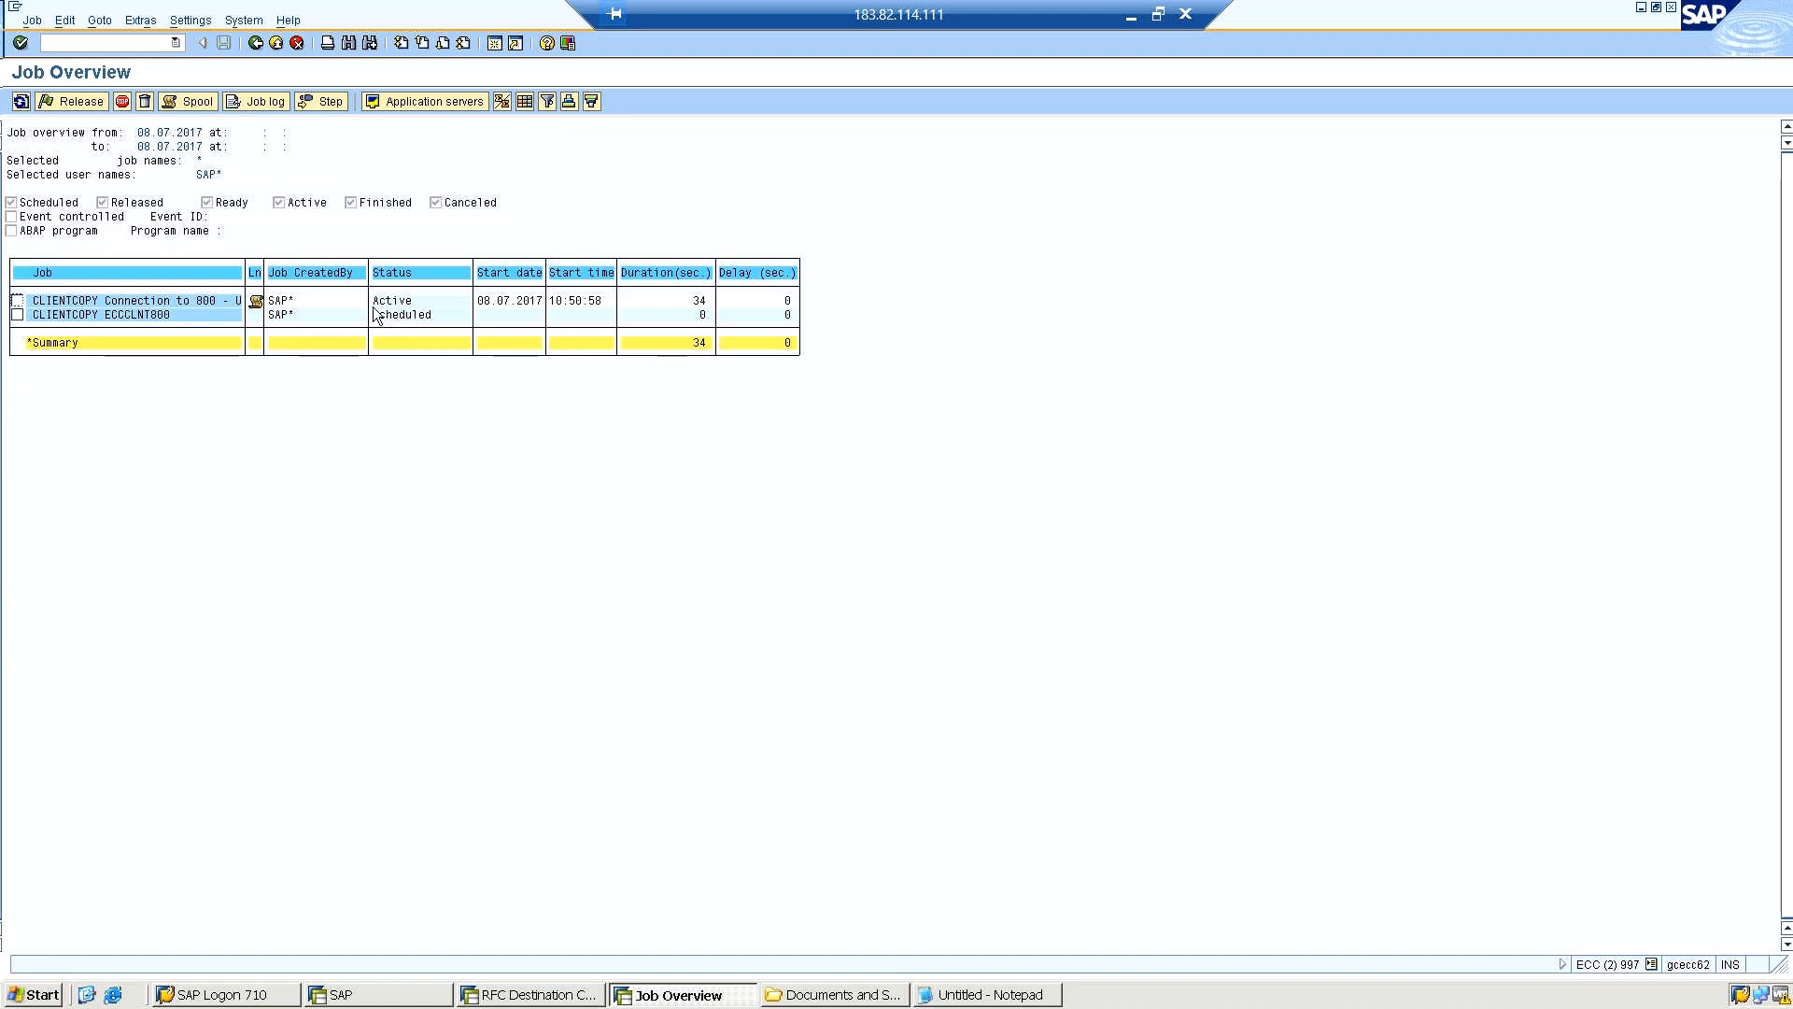
# Open the active CLIENTCOPY job, check its job log with a refresh, and return to the job display.
pyautogui.doubleClick(143, 301)
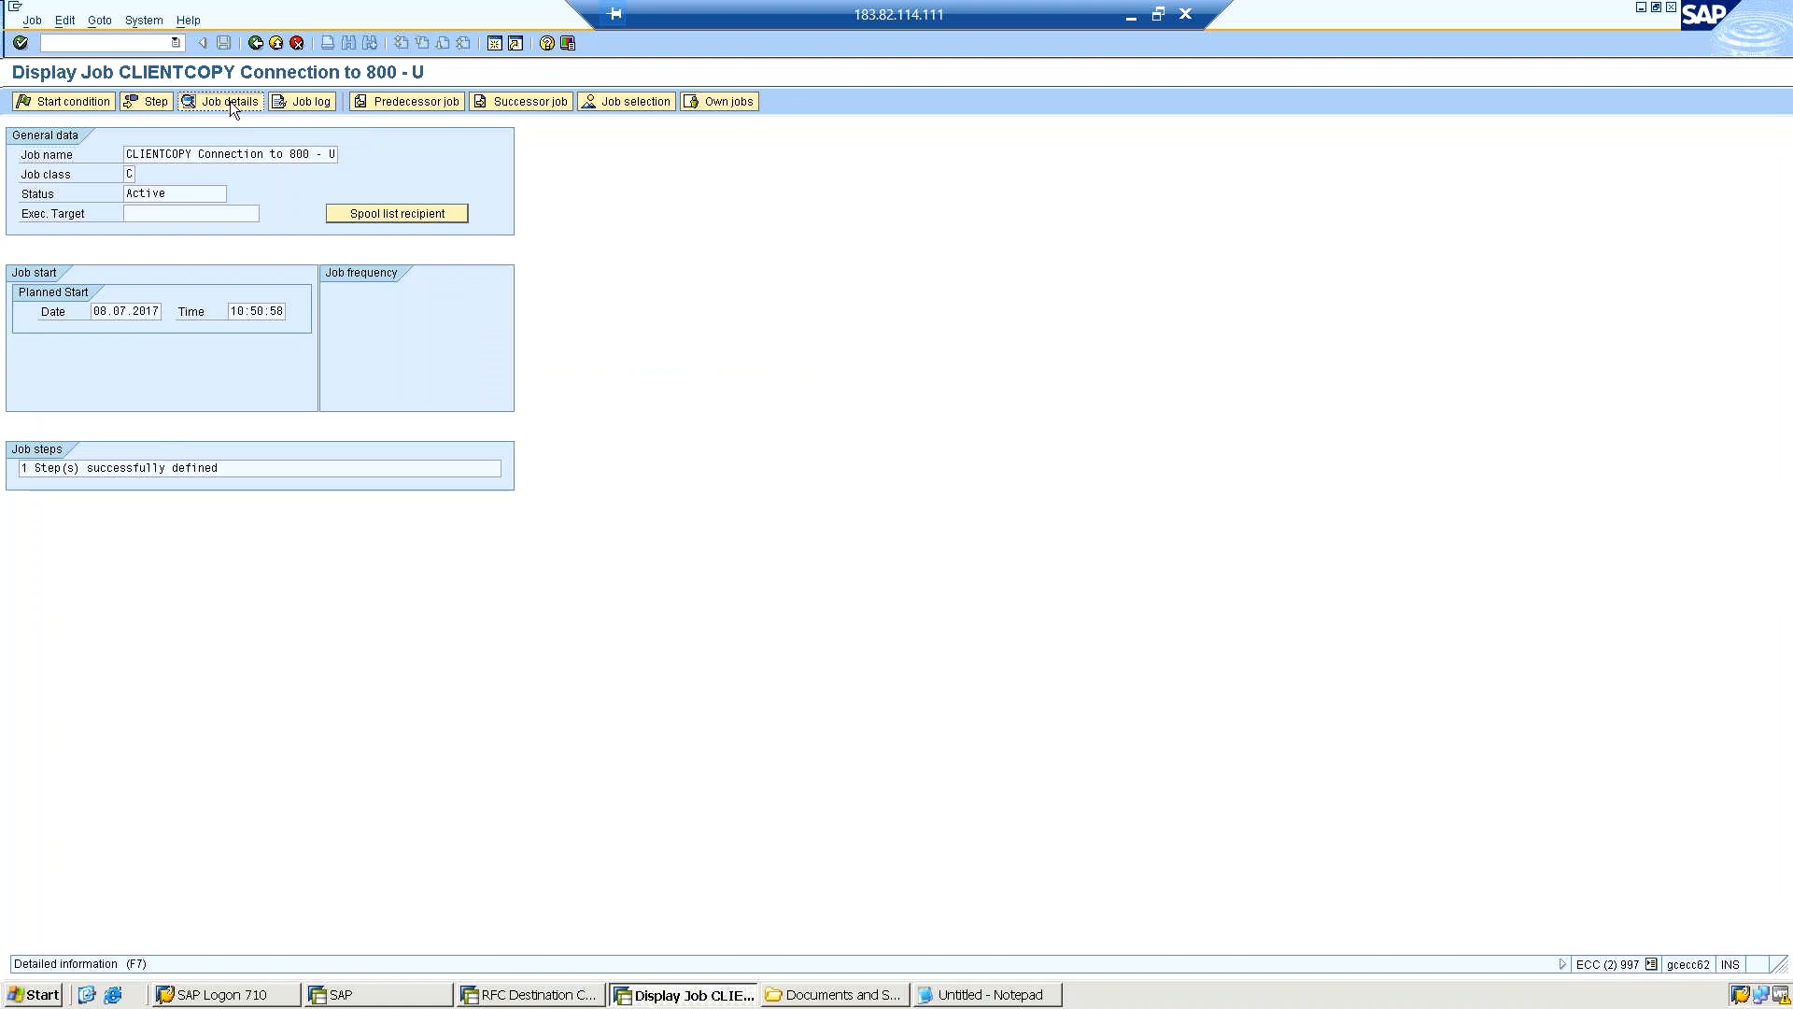
pyautogui.click(306, 101)
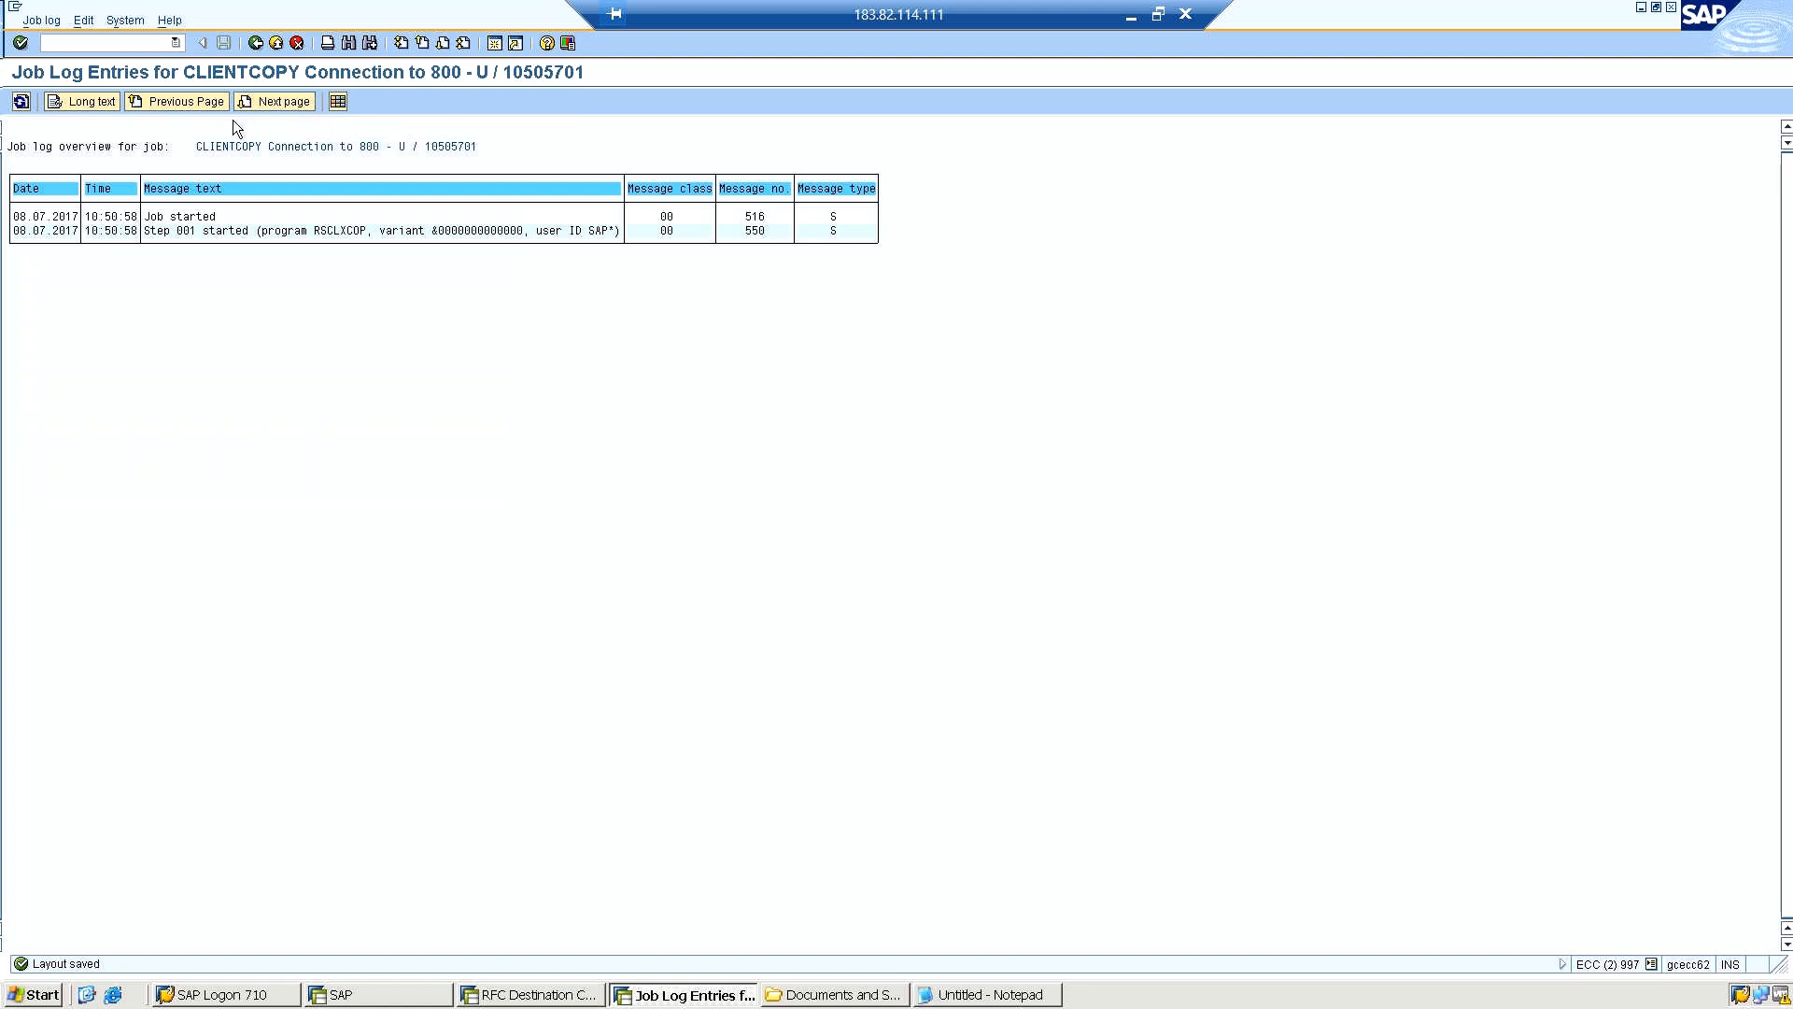
pyautogui.click(19, 103)
pyautogui.click(256, 43)
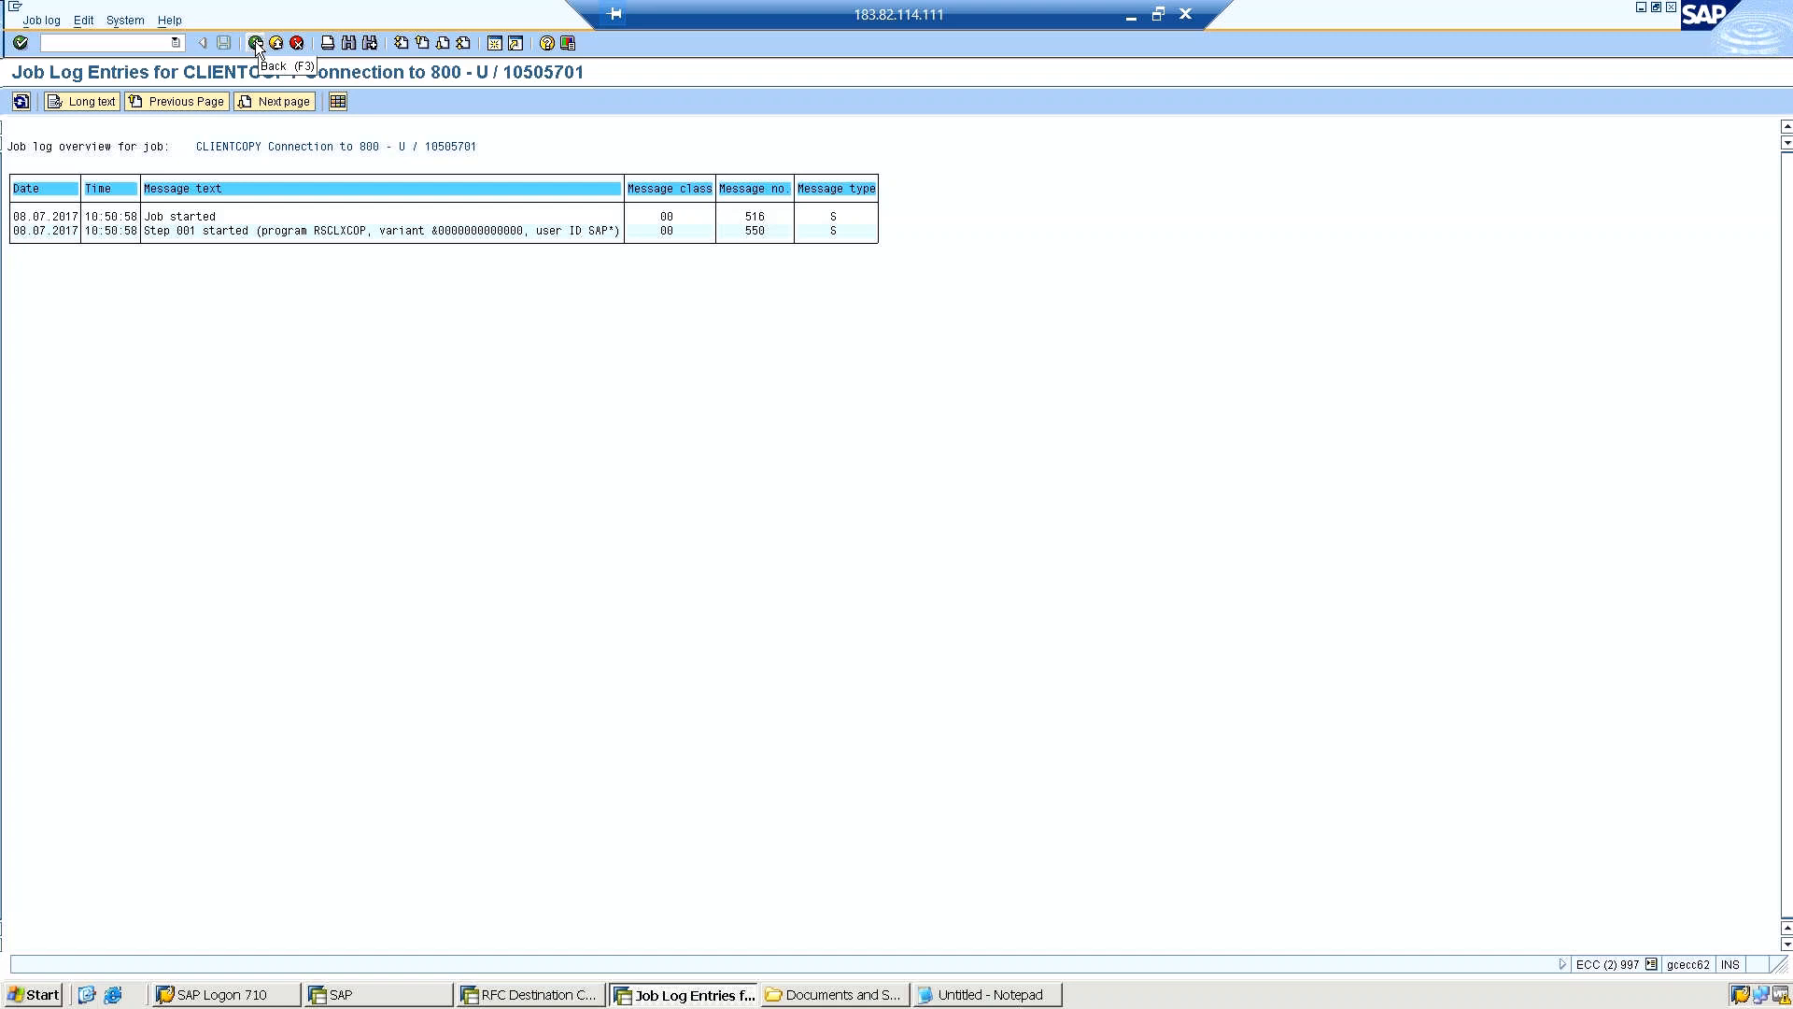
pyautogui.click(255, 41)
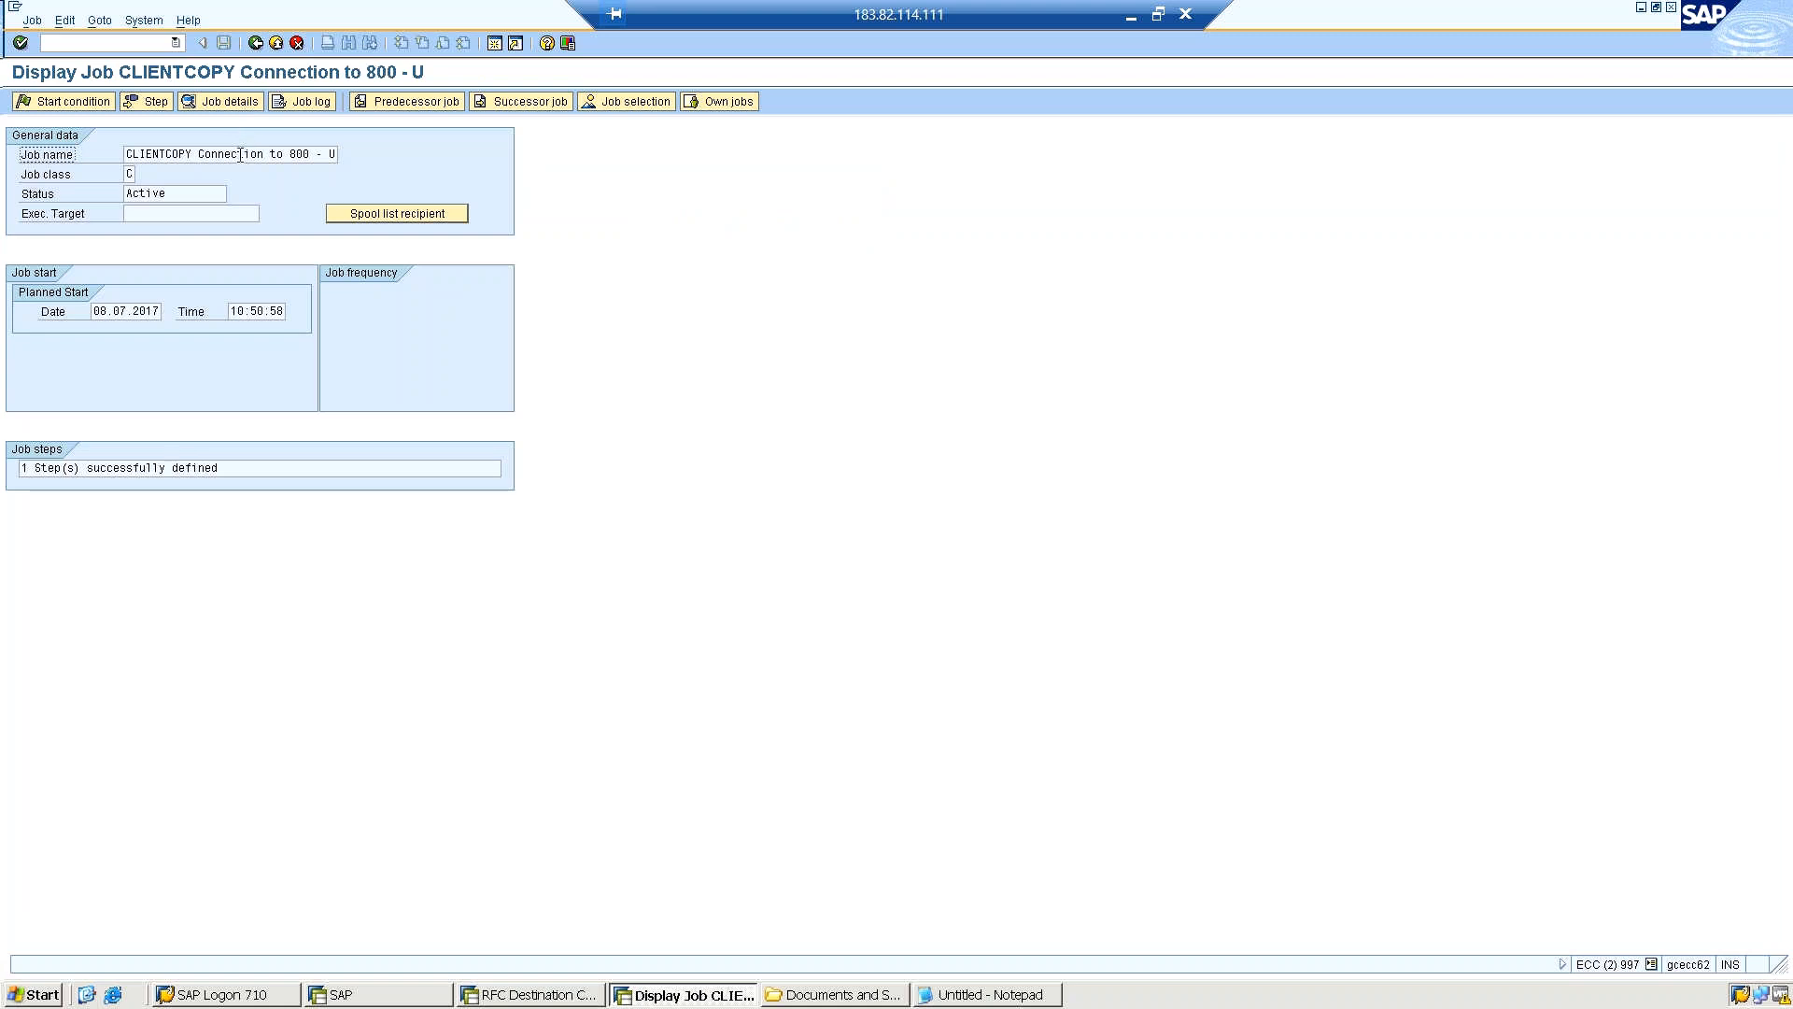
# Open transaction SCC3, close the Internet Explorer security warning and widen the Status Text column.
pyautogui.click(99, 43)
pyautogui.write('/nscc3')
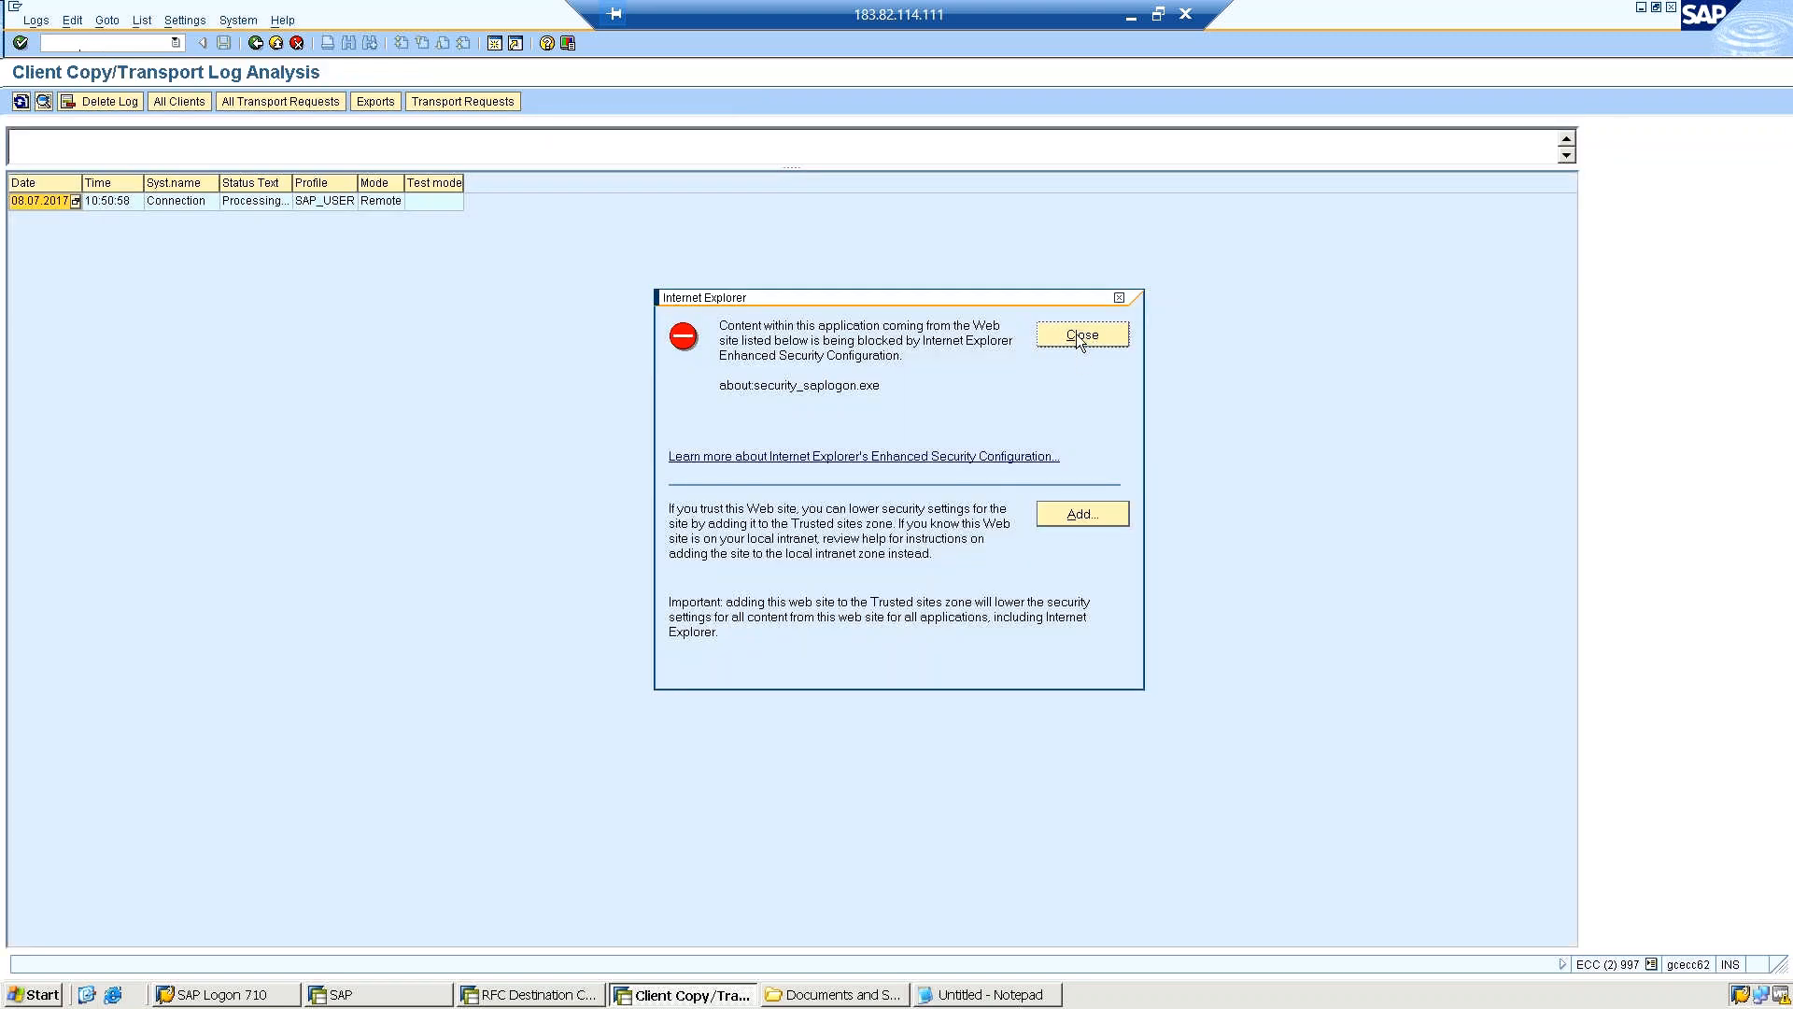
pyautogui.click(1080, 340)
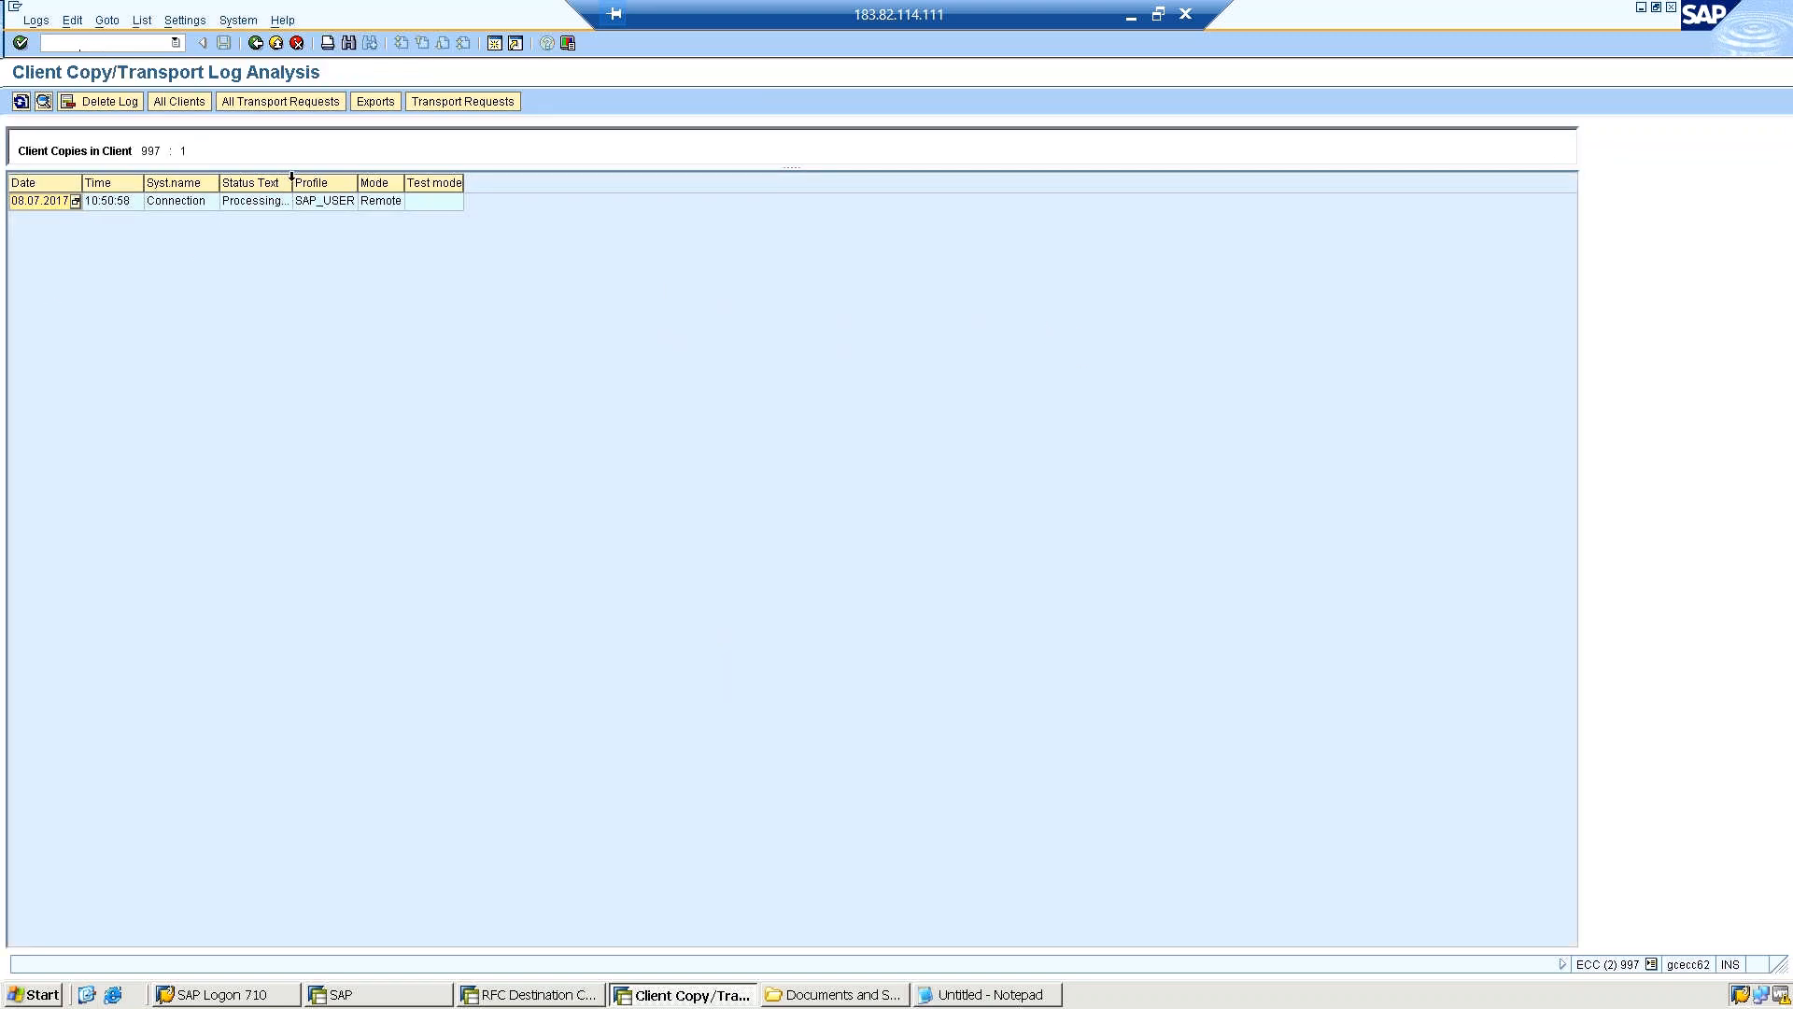
pyautogui.moveTo(291, 184); pyautogui.dragTo(354, 183)
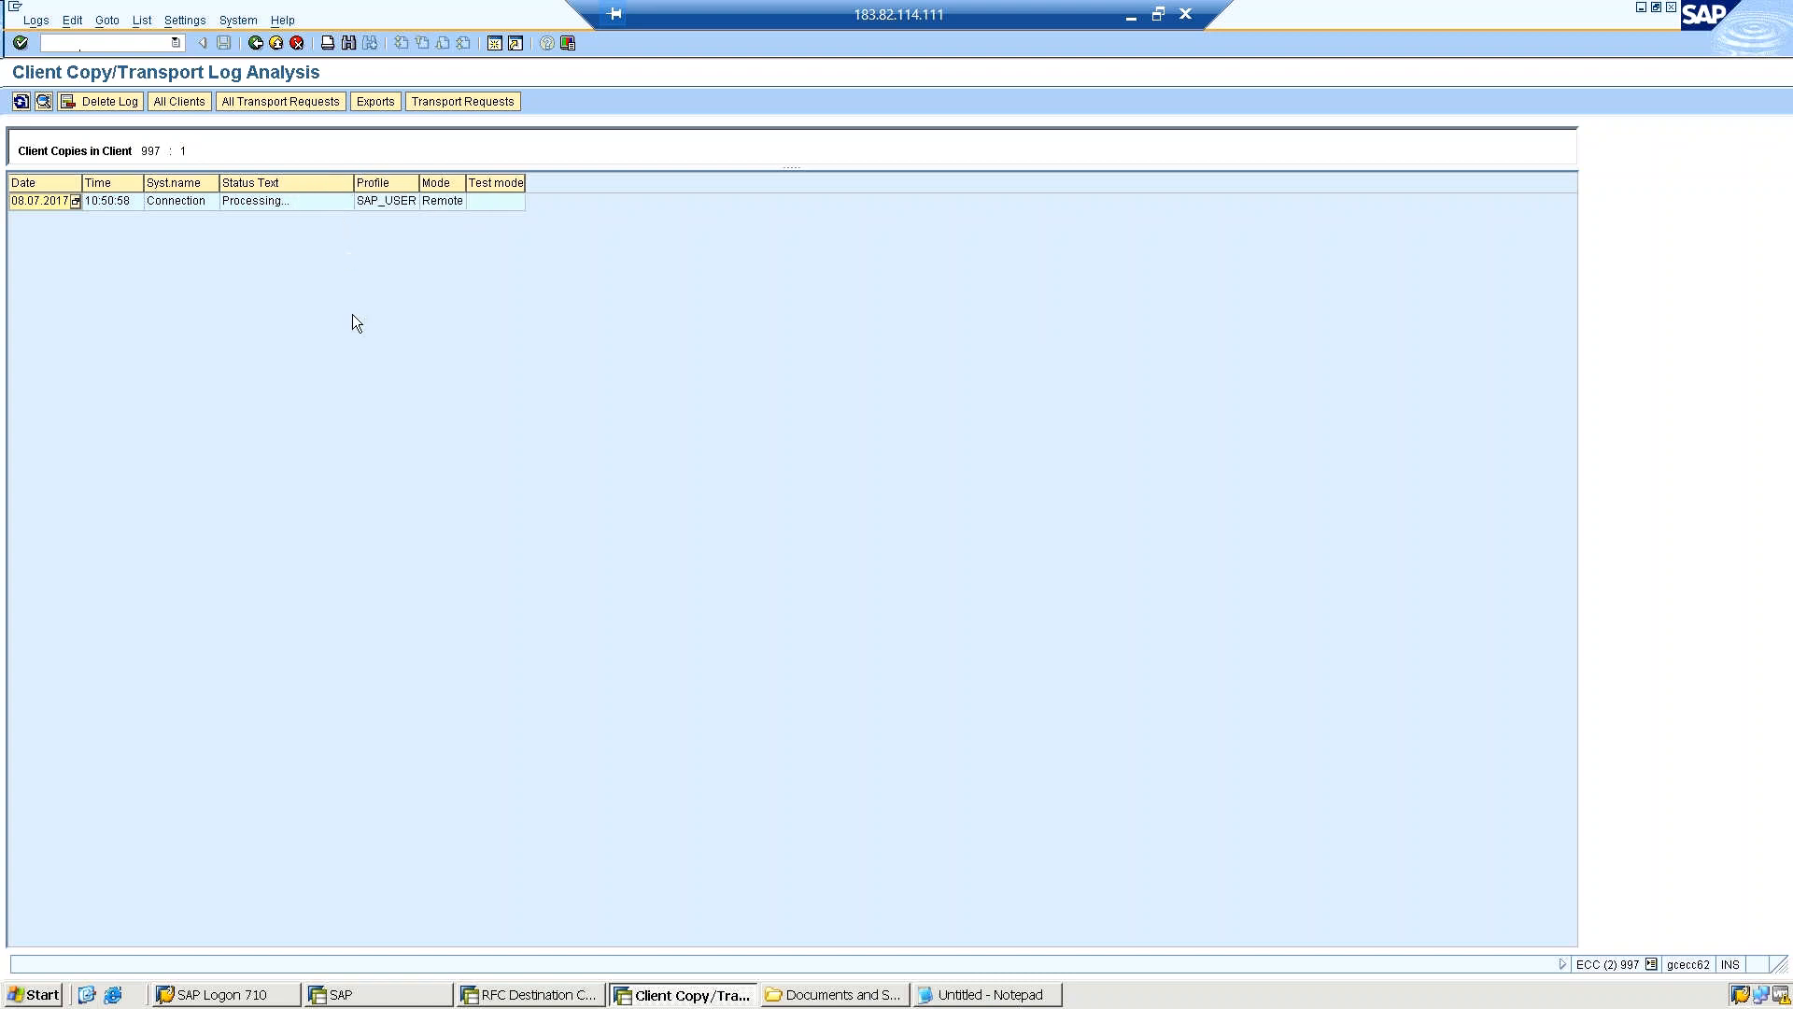
# Open the log of the remote SAP_USER copy and refresh it repeatedly to monitor the table copy progress.
pyautogui.doubleClick(223, 204)
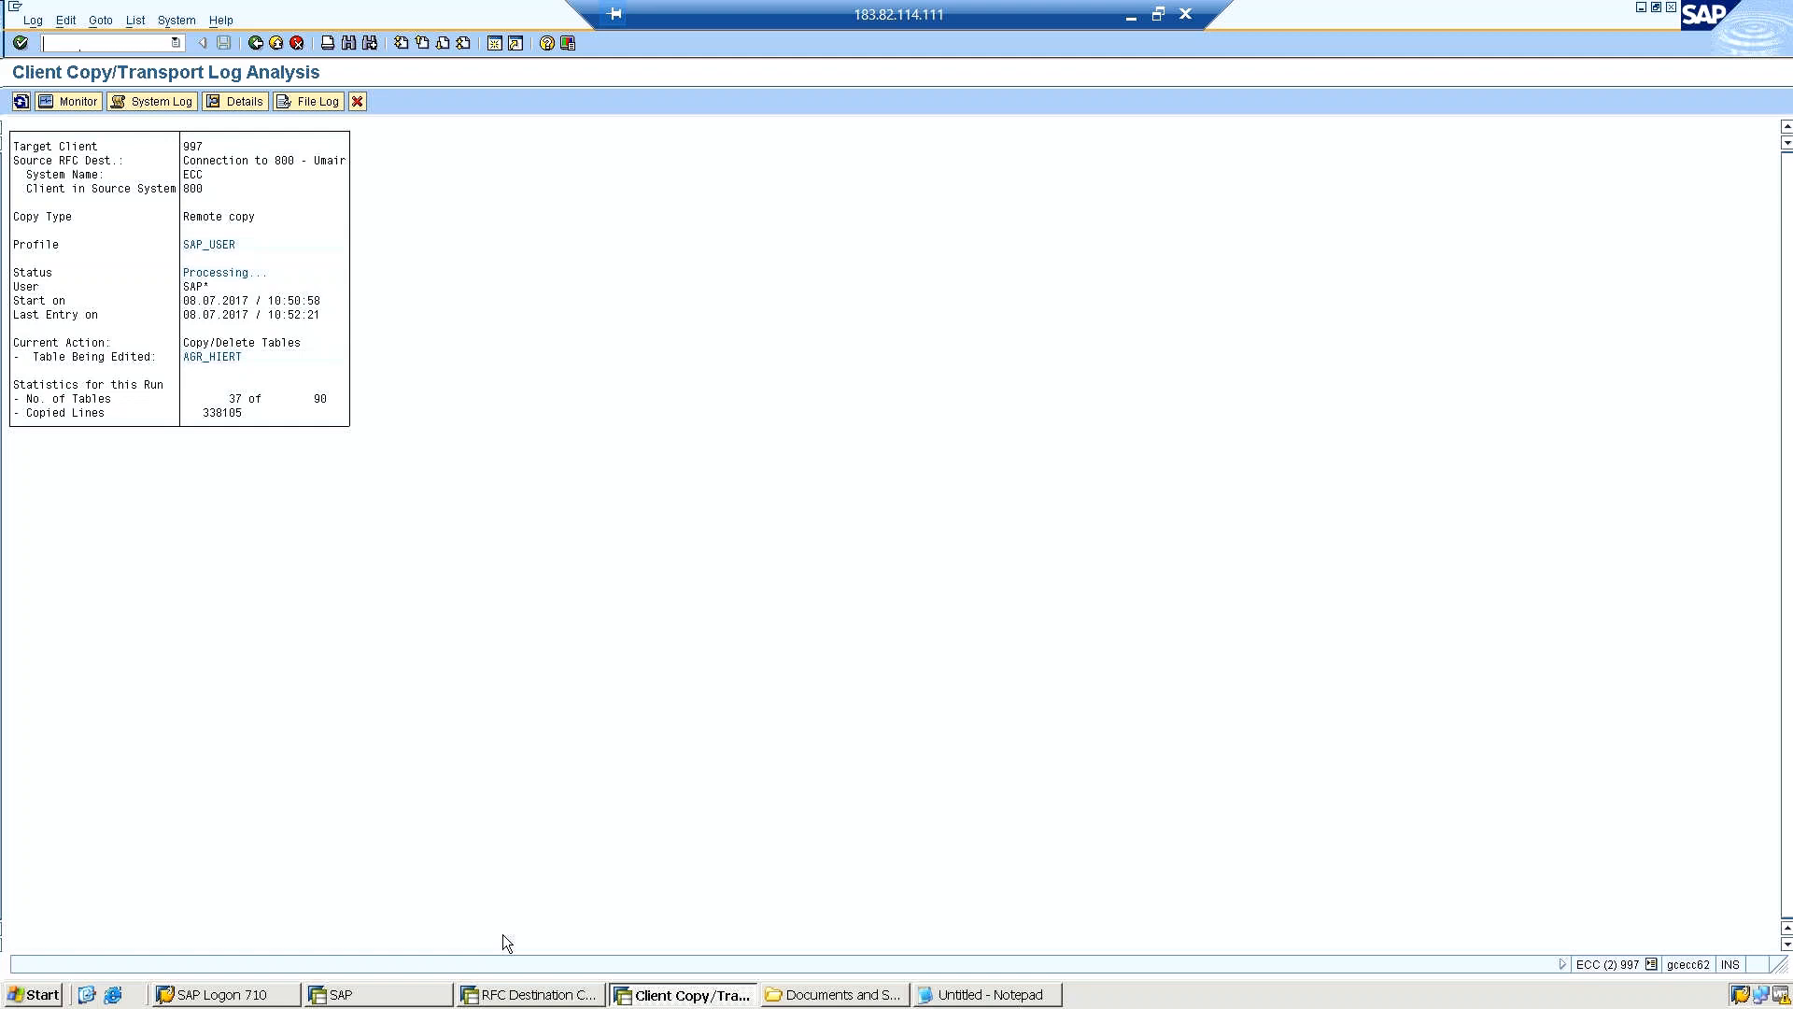
pyautogui.click(20, 102)
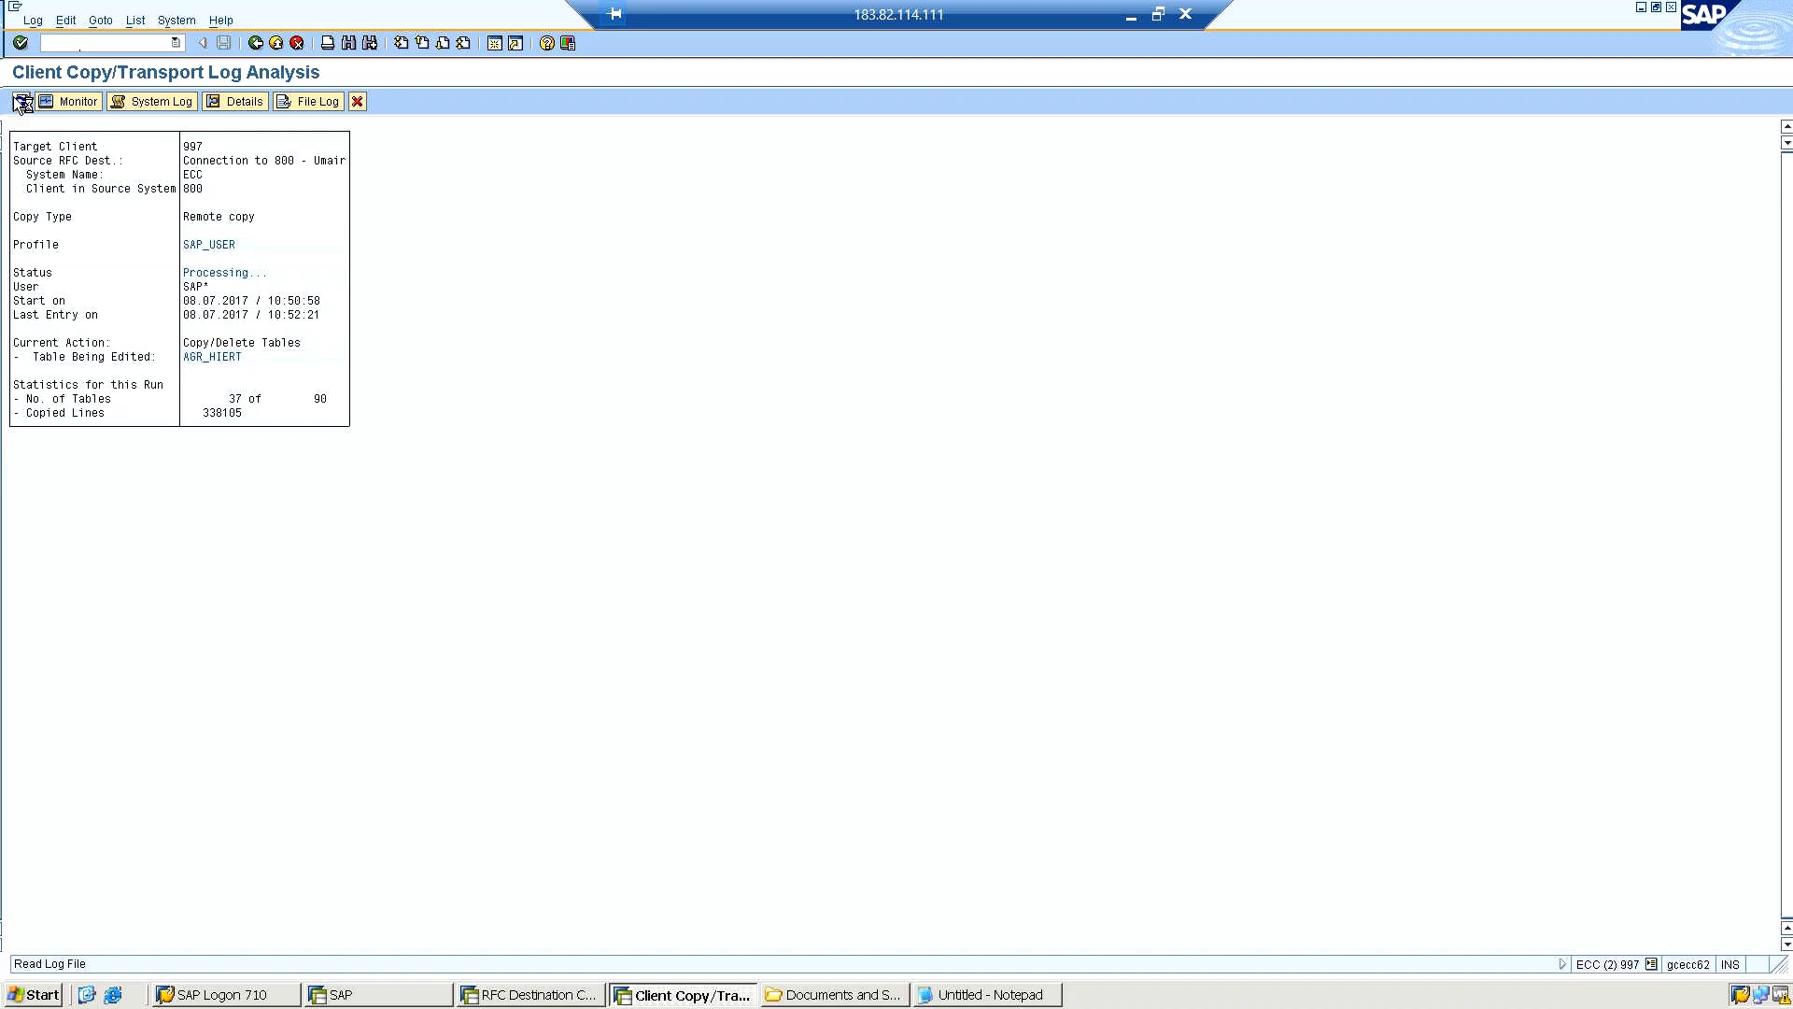
pyautogui.click(19, 102)
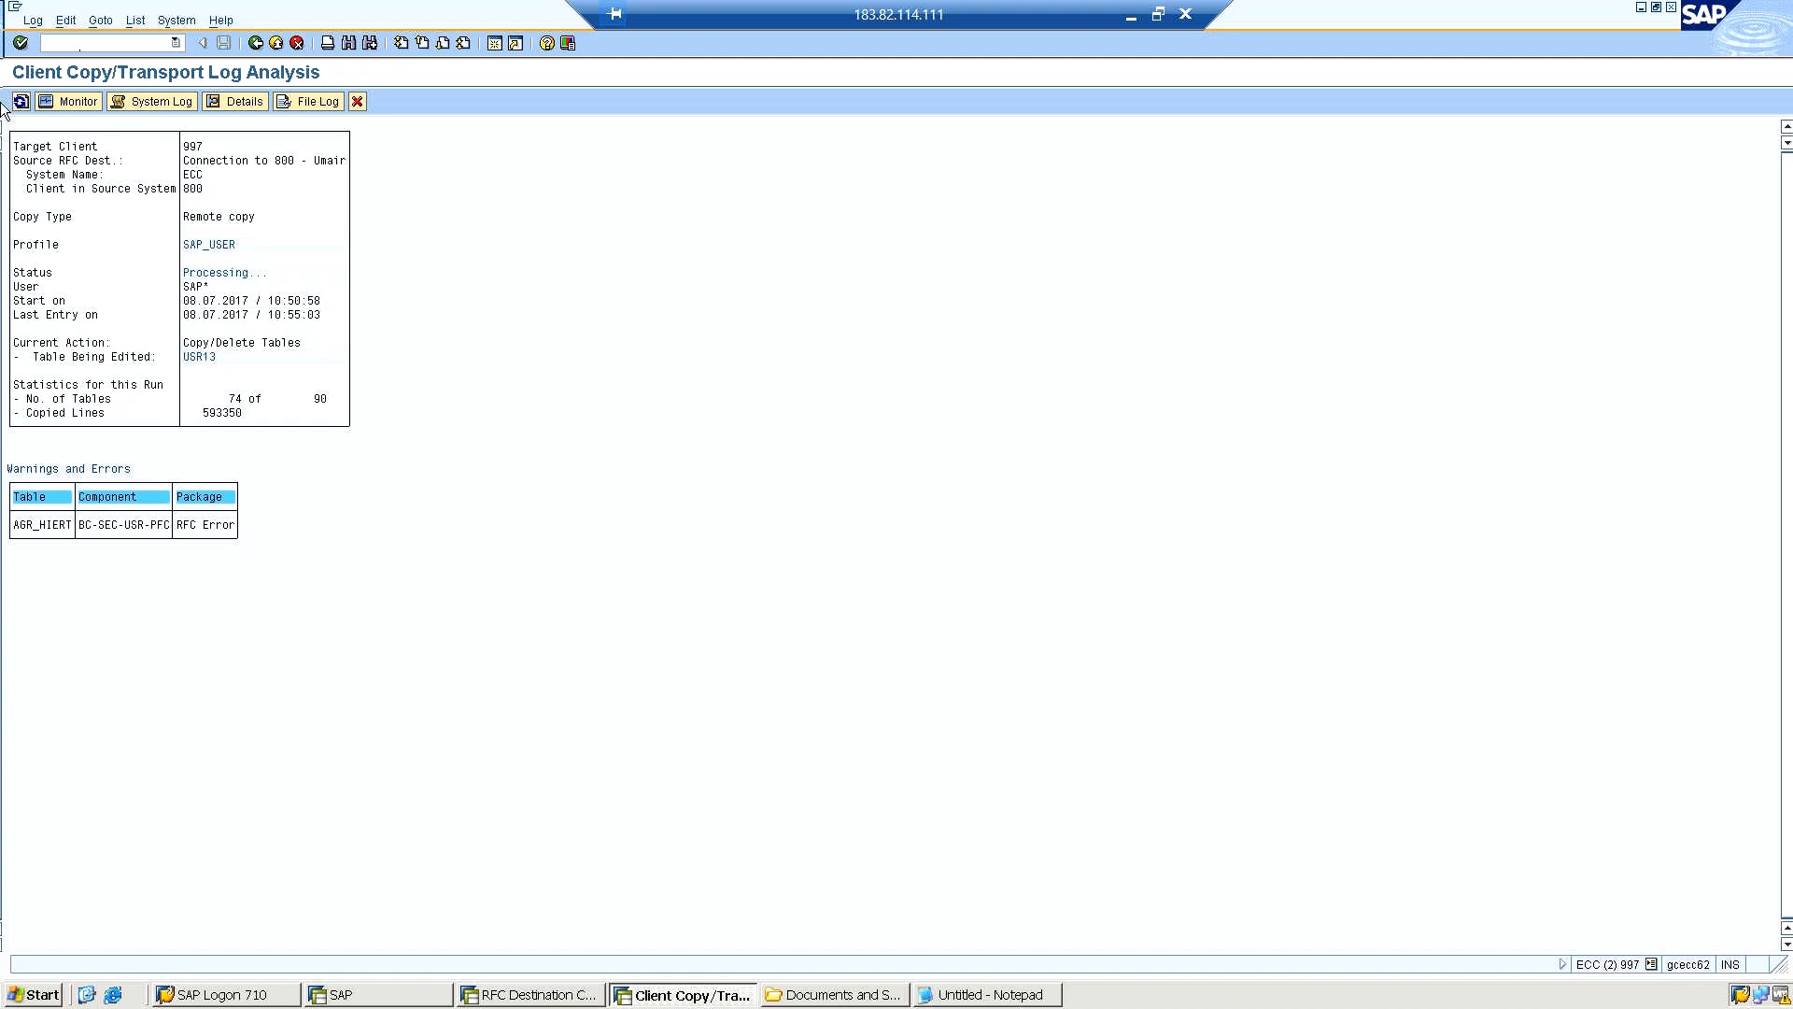
pyautogui.click(19, 105)
pyautogui.click(16, 106)
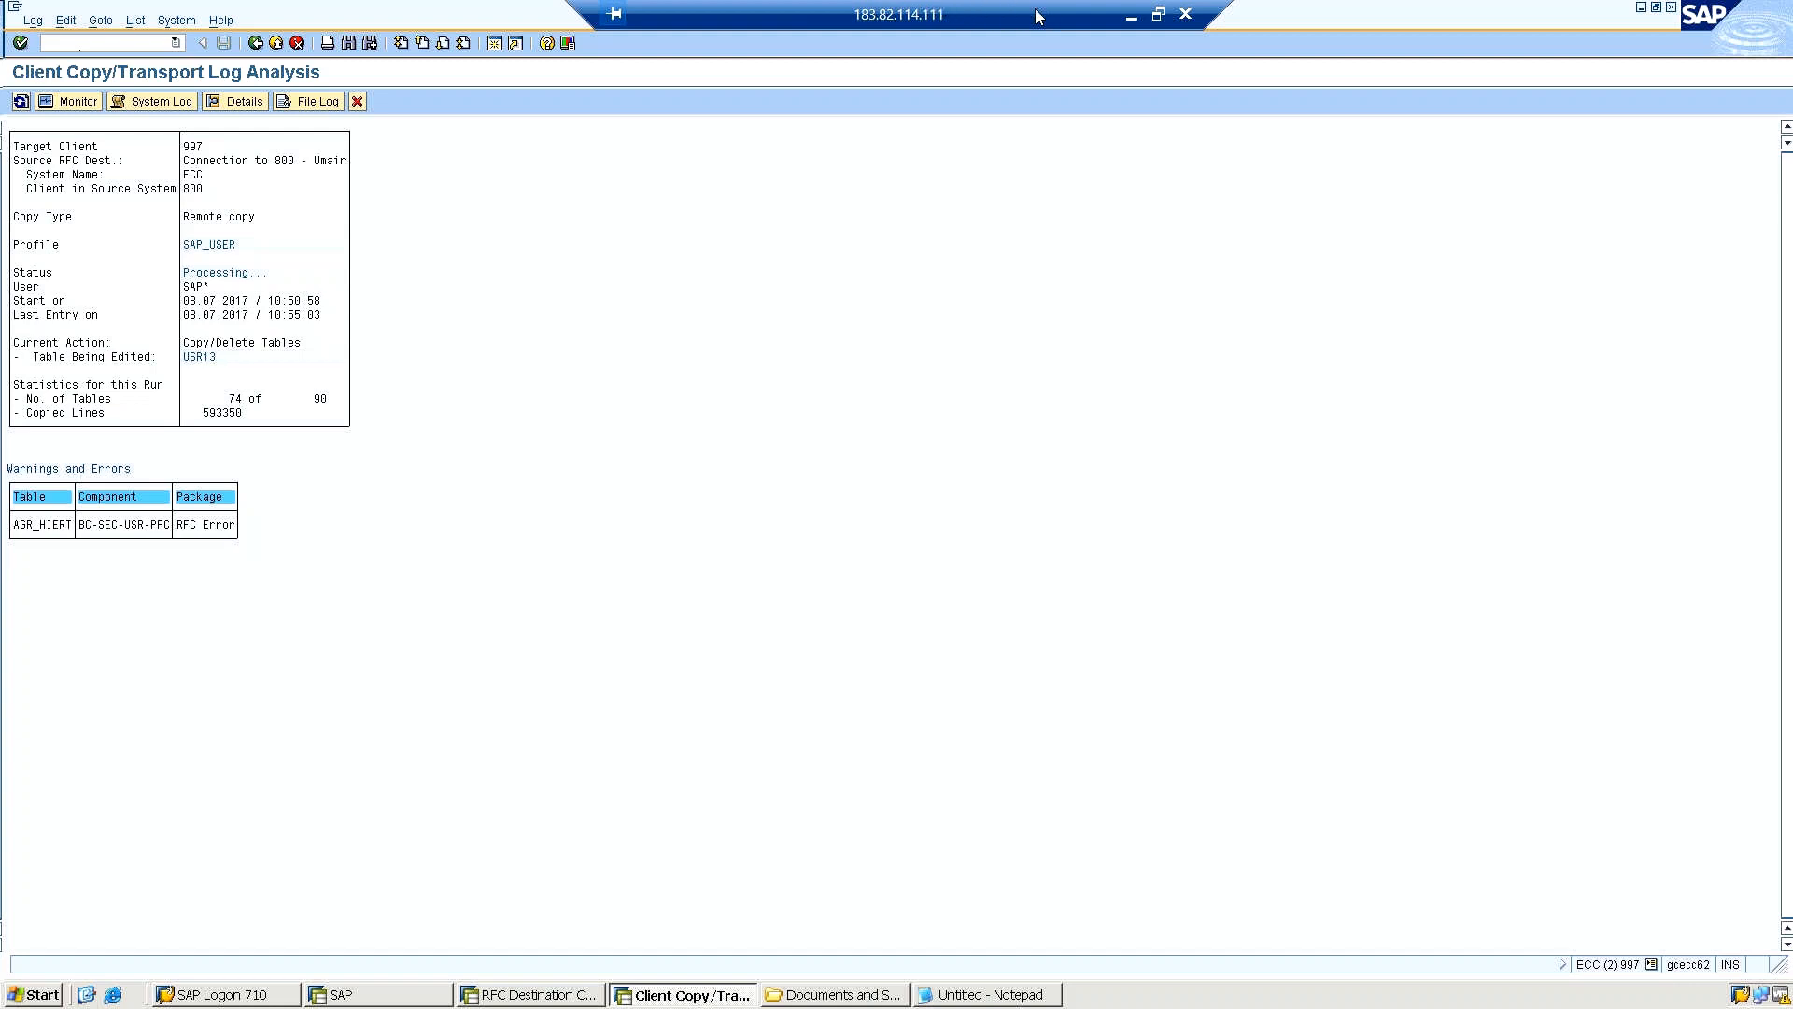
# Minimize the remote desktop session, switch to the local Notepad notes and add three blank lines.
pyautogui.click(1131, 18)
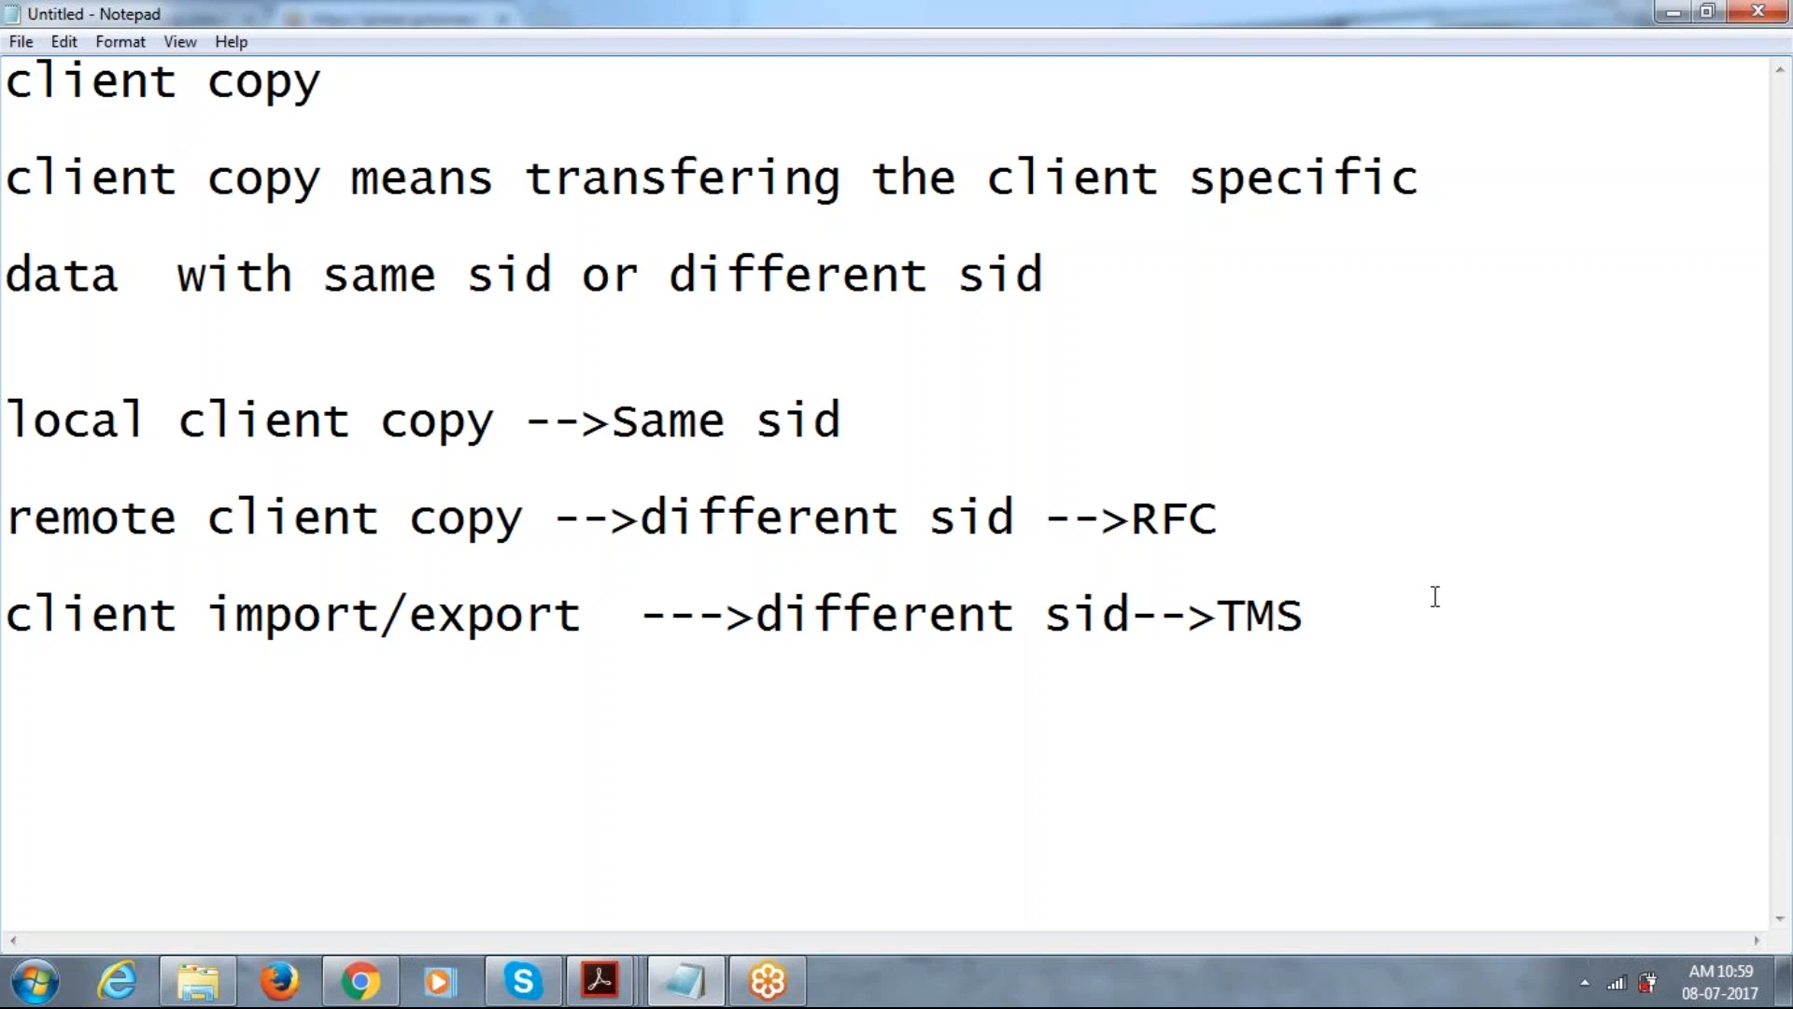
pyautogui.press('Return')
pyautogui.press('Return')
pyautogui.press('Return')
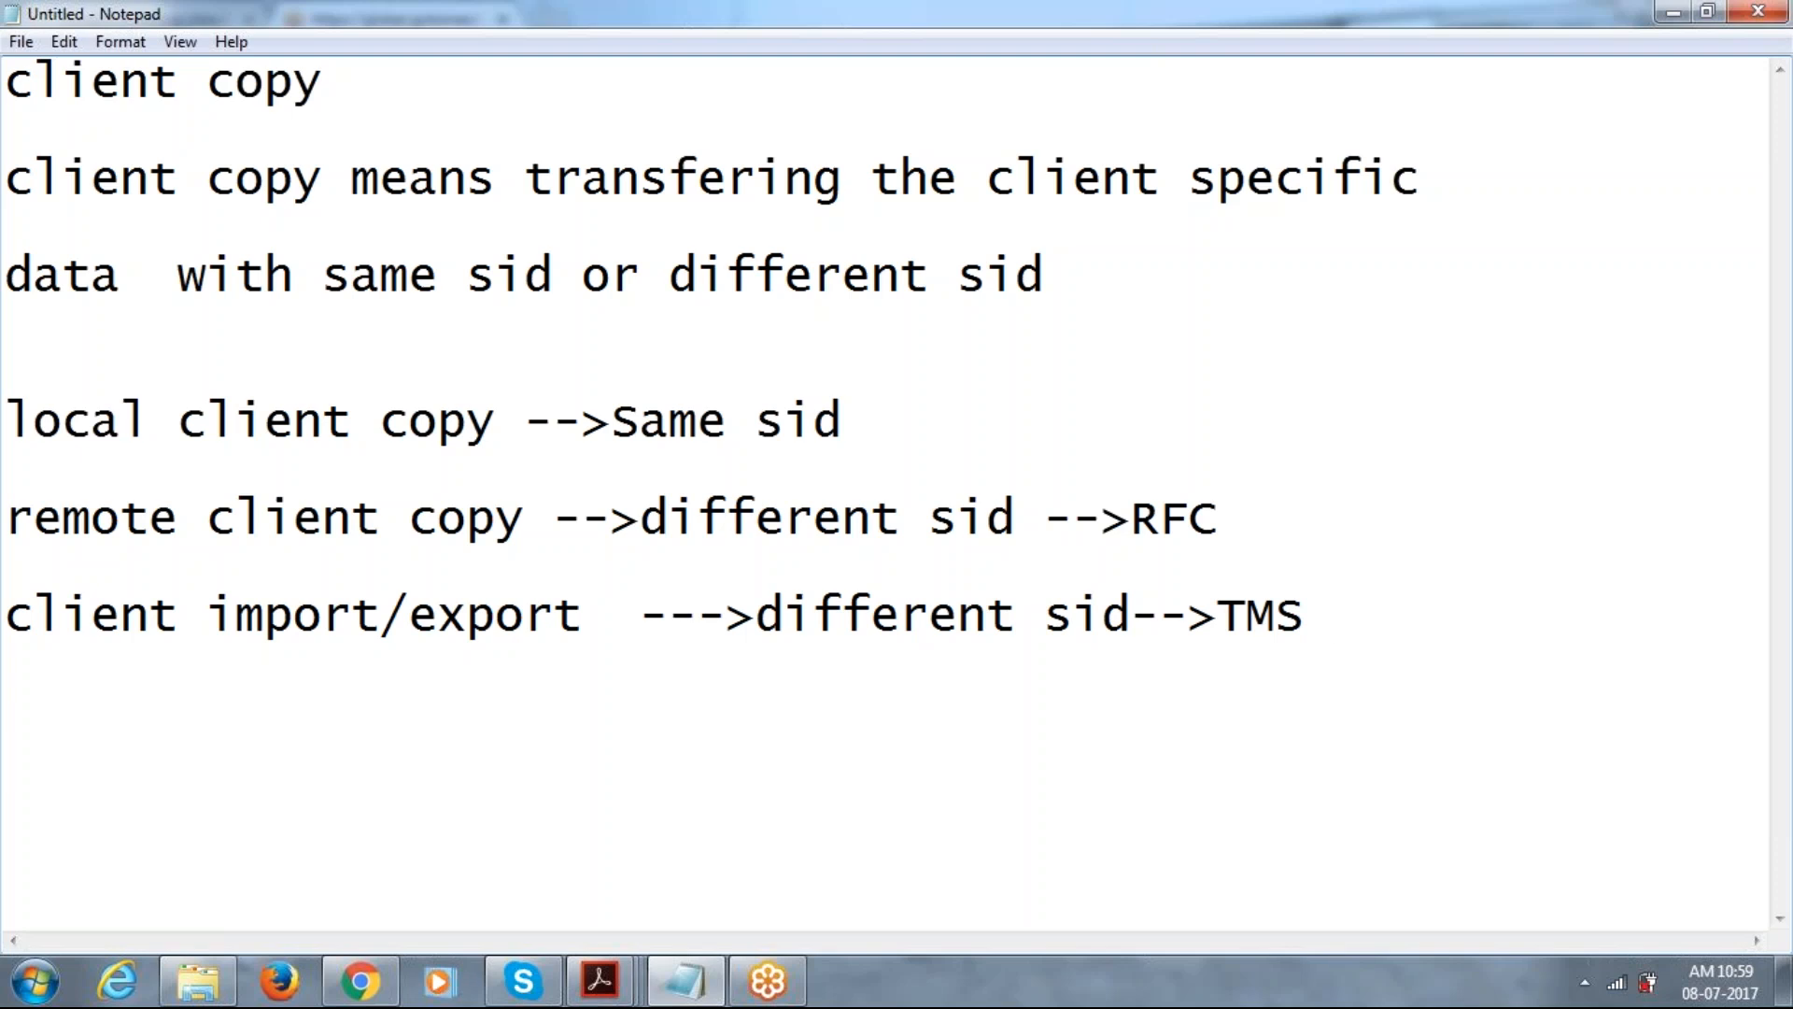
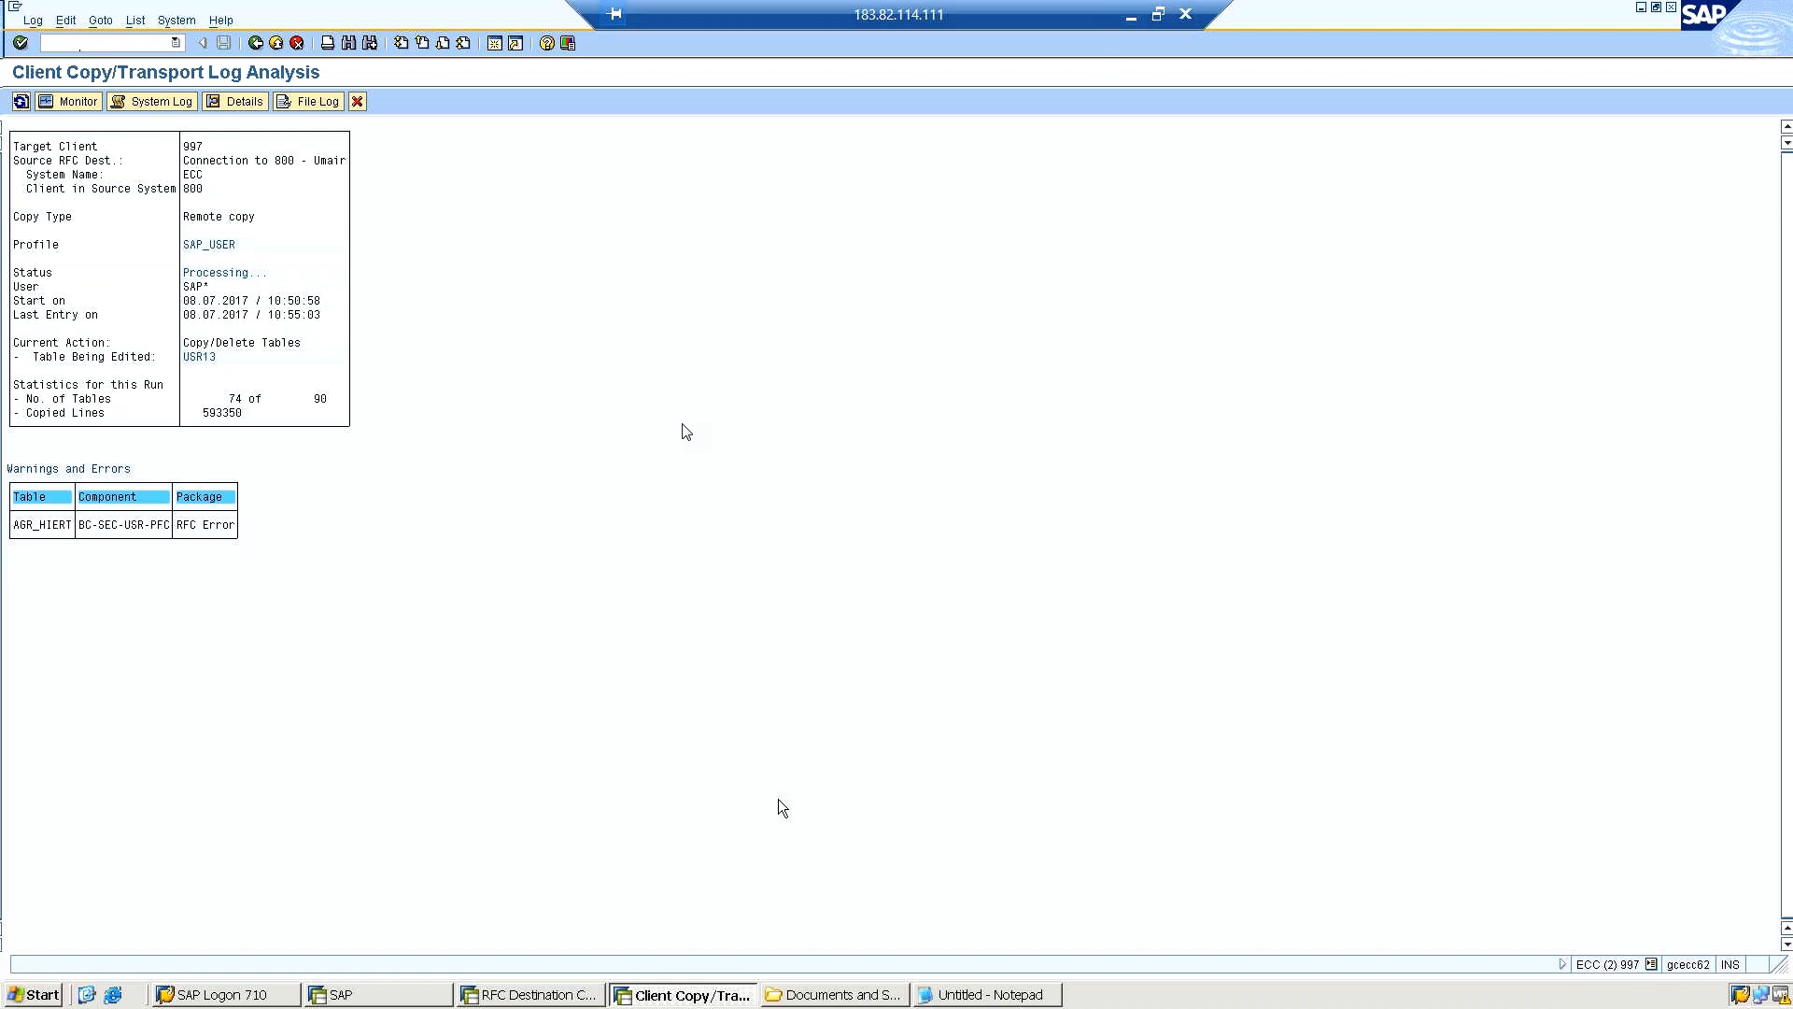
# Close the remote desktop session, reconnect to the same remote computer and log on to Windows as basis11 with the account password.
pyautogui.click(1186, 15)
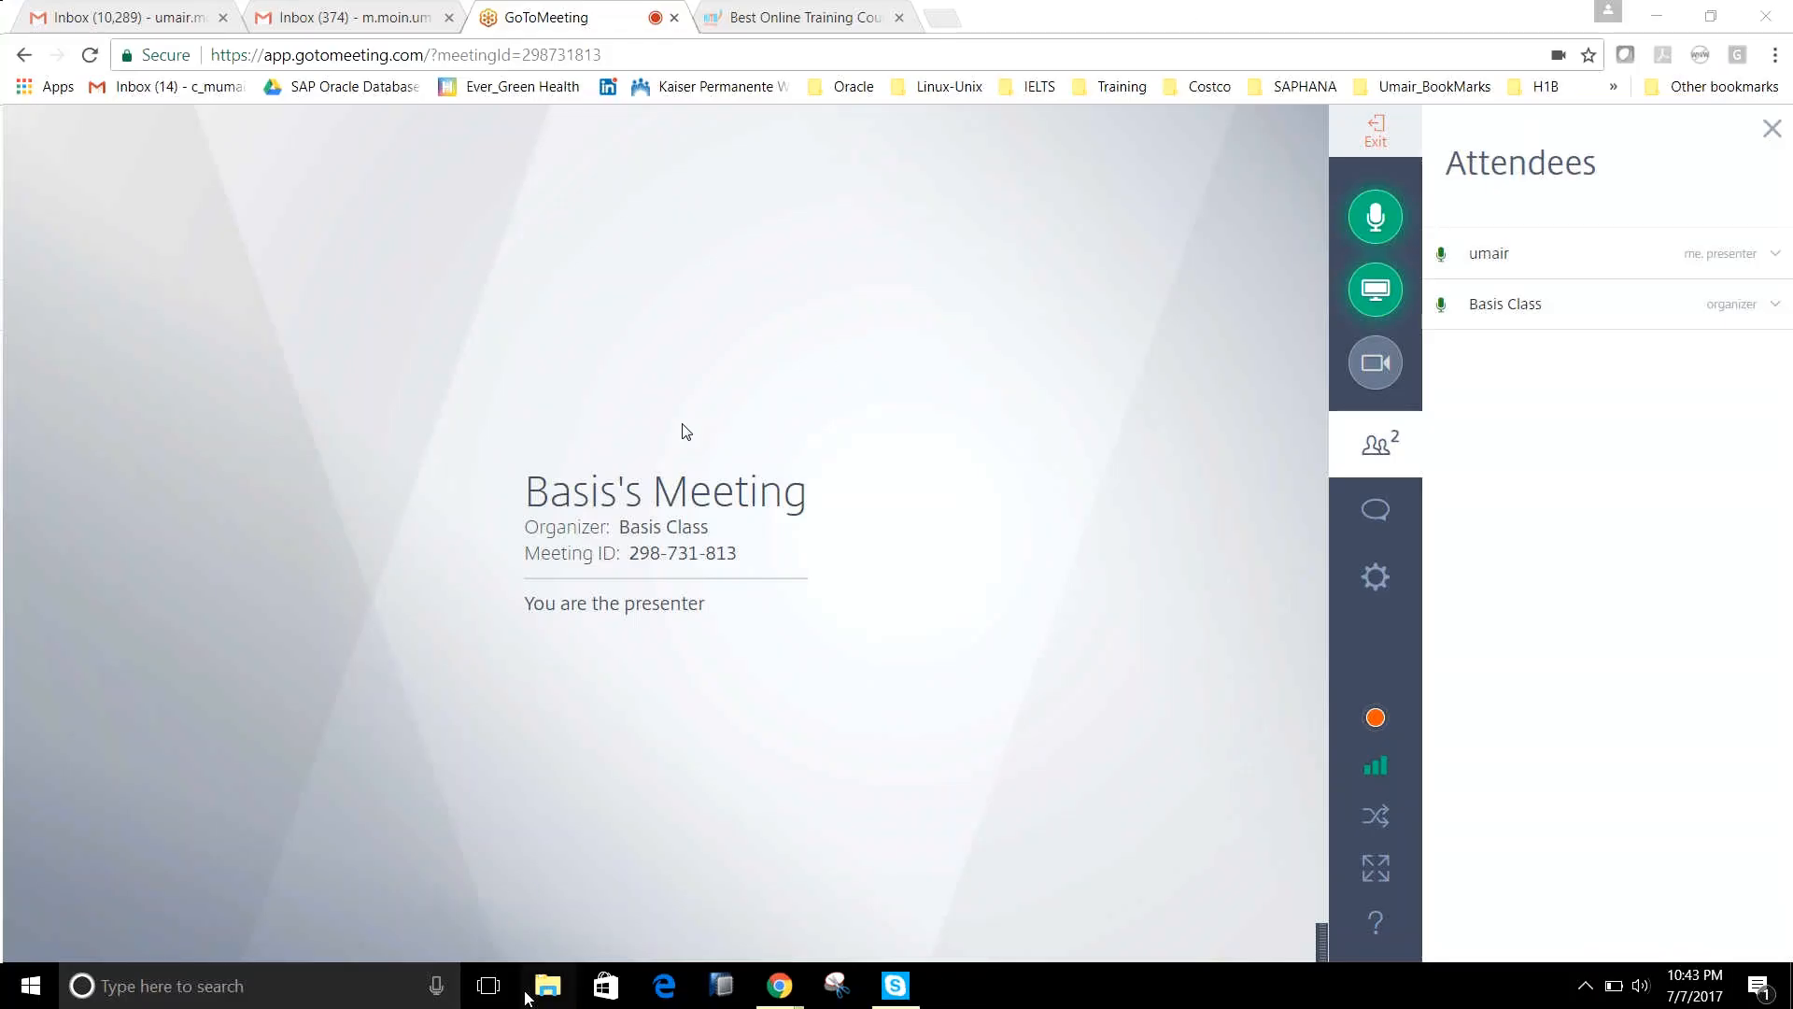
pyautogui.press('super+r')
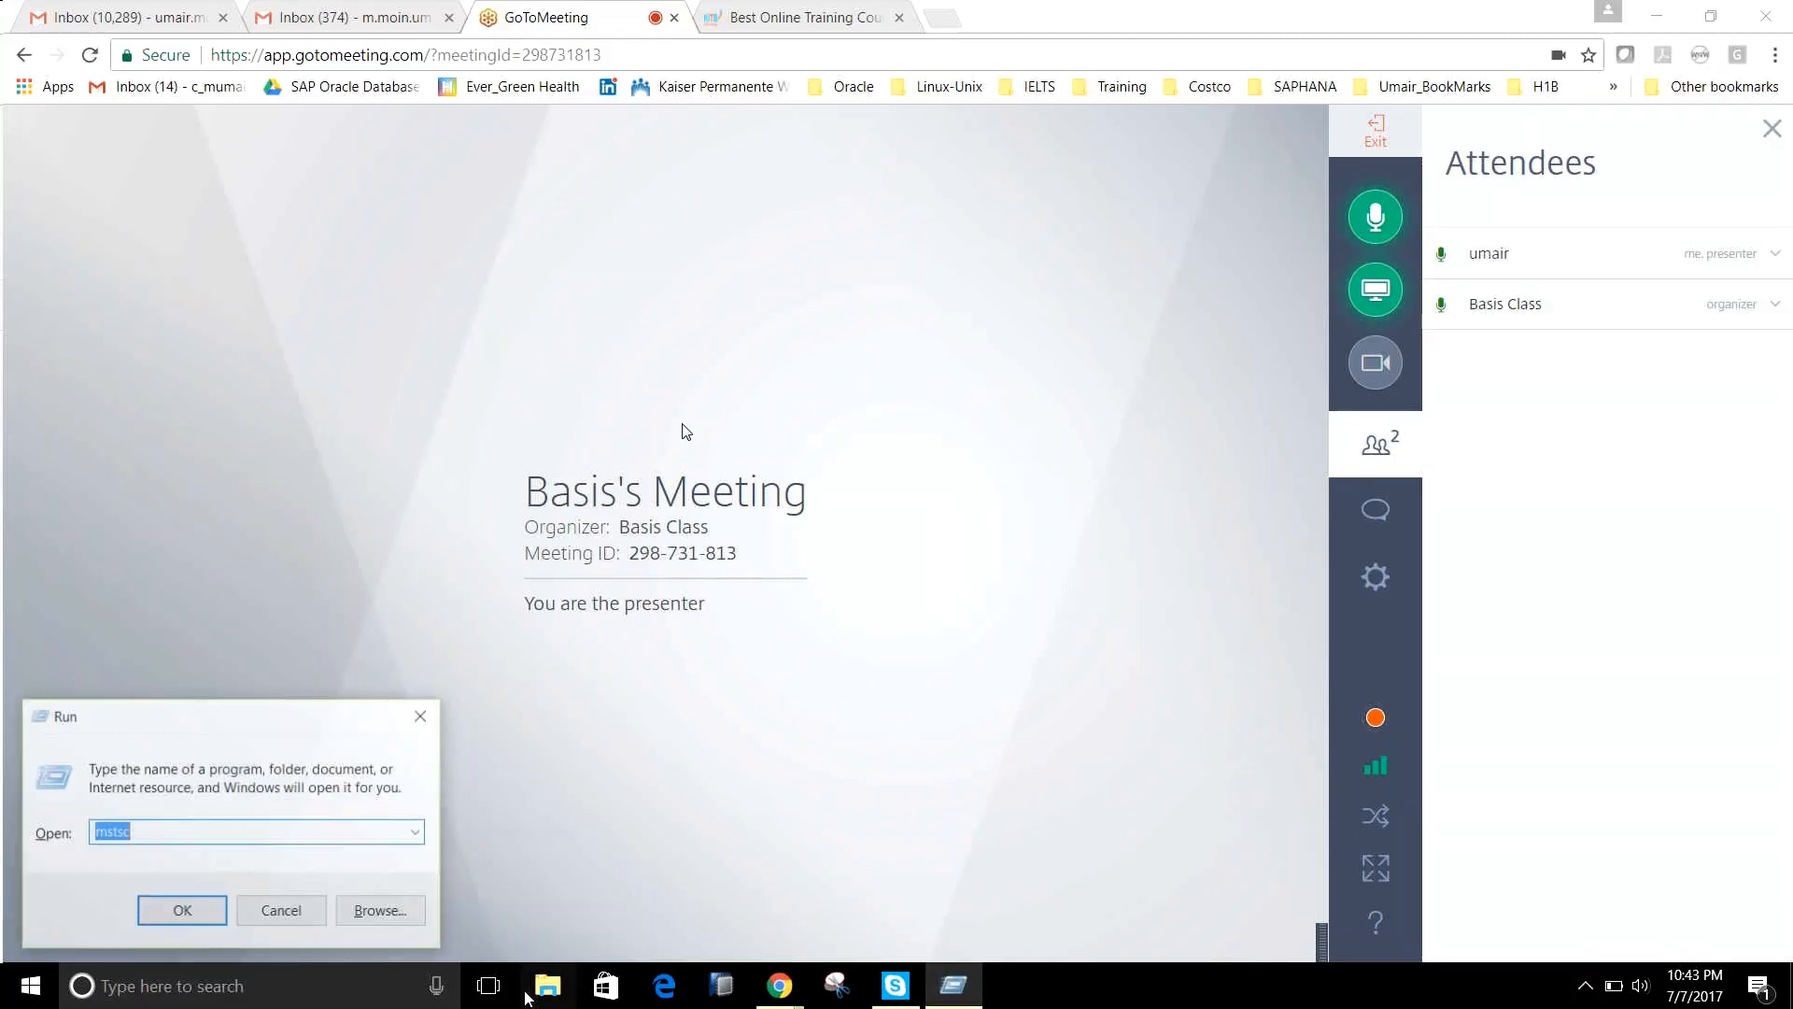
pyautogui.press('Return')
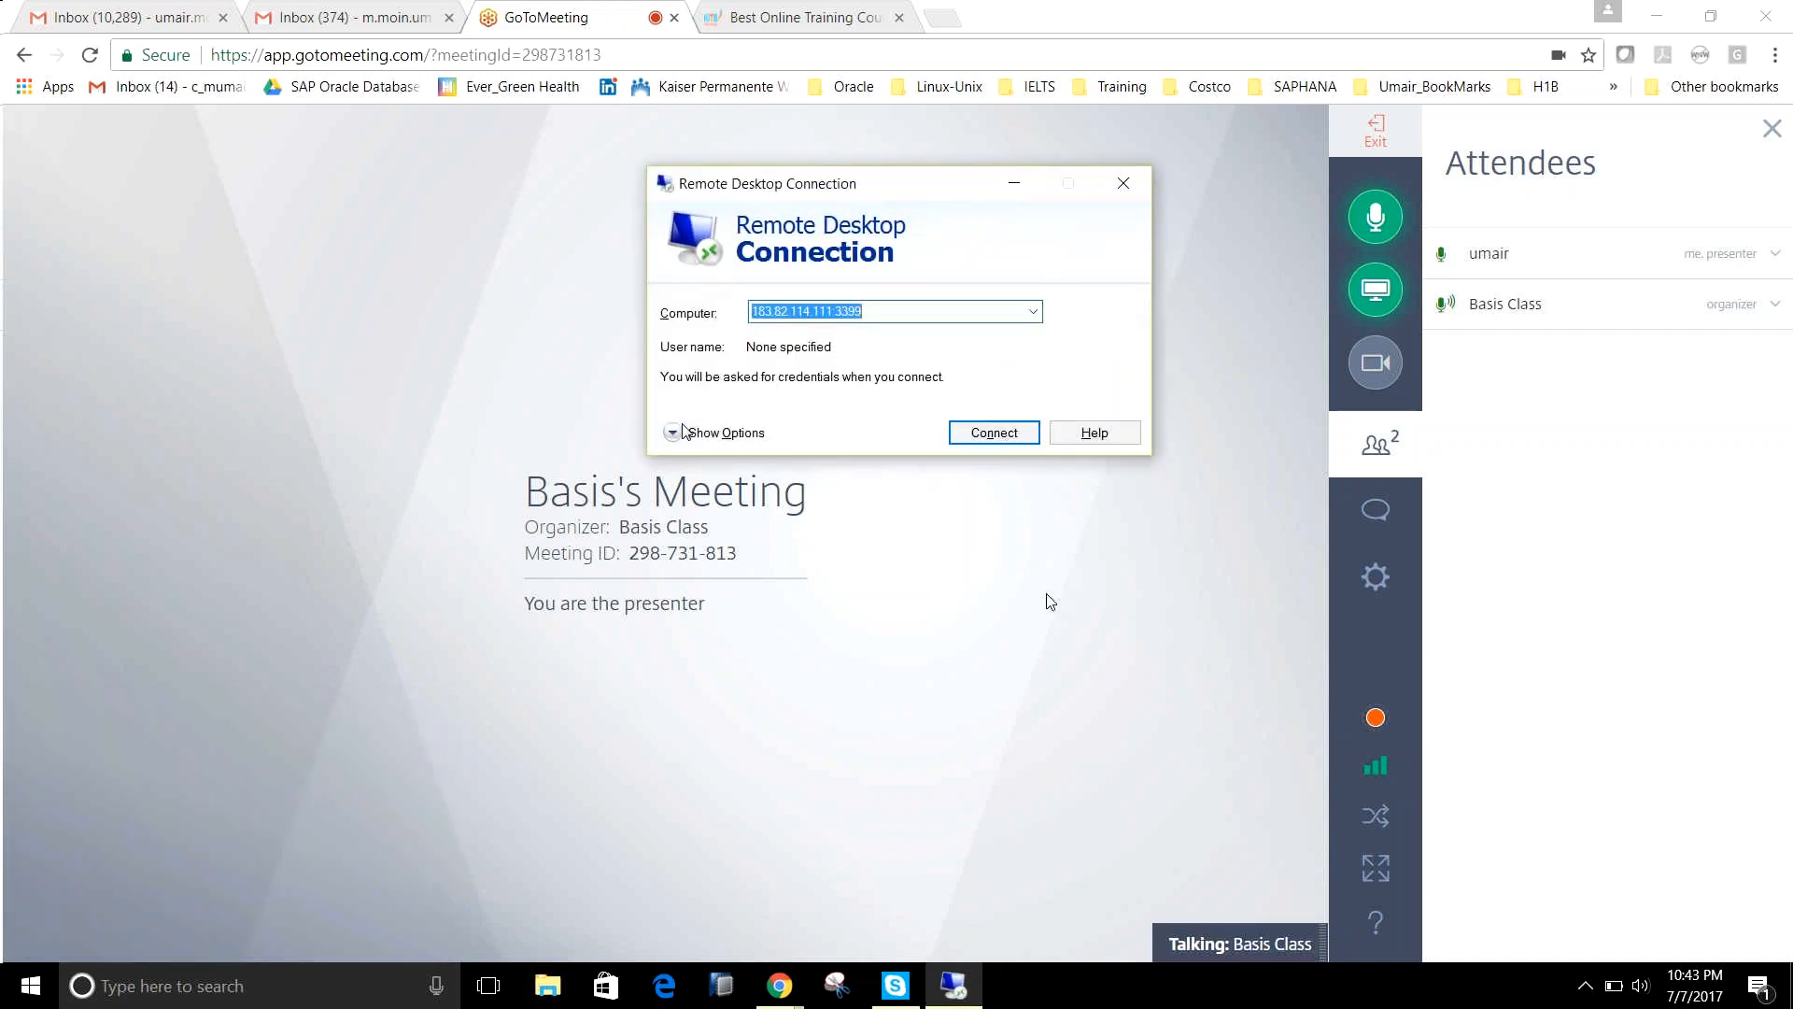
pyautogui.click(991, 445)
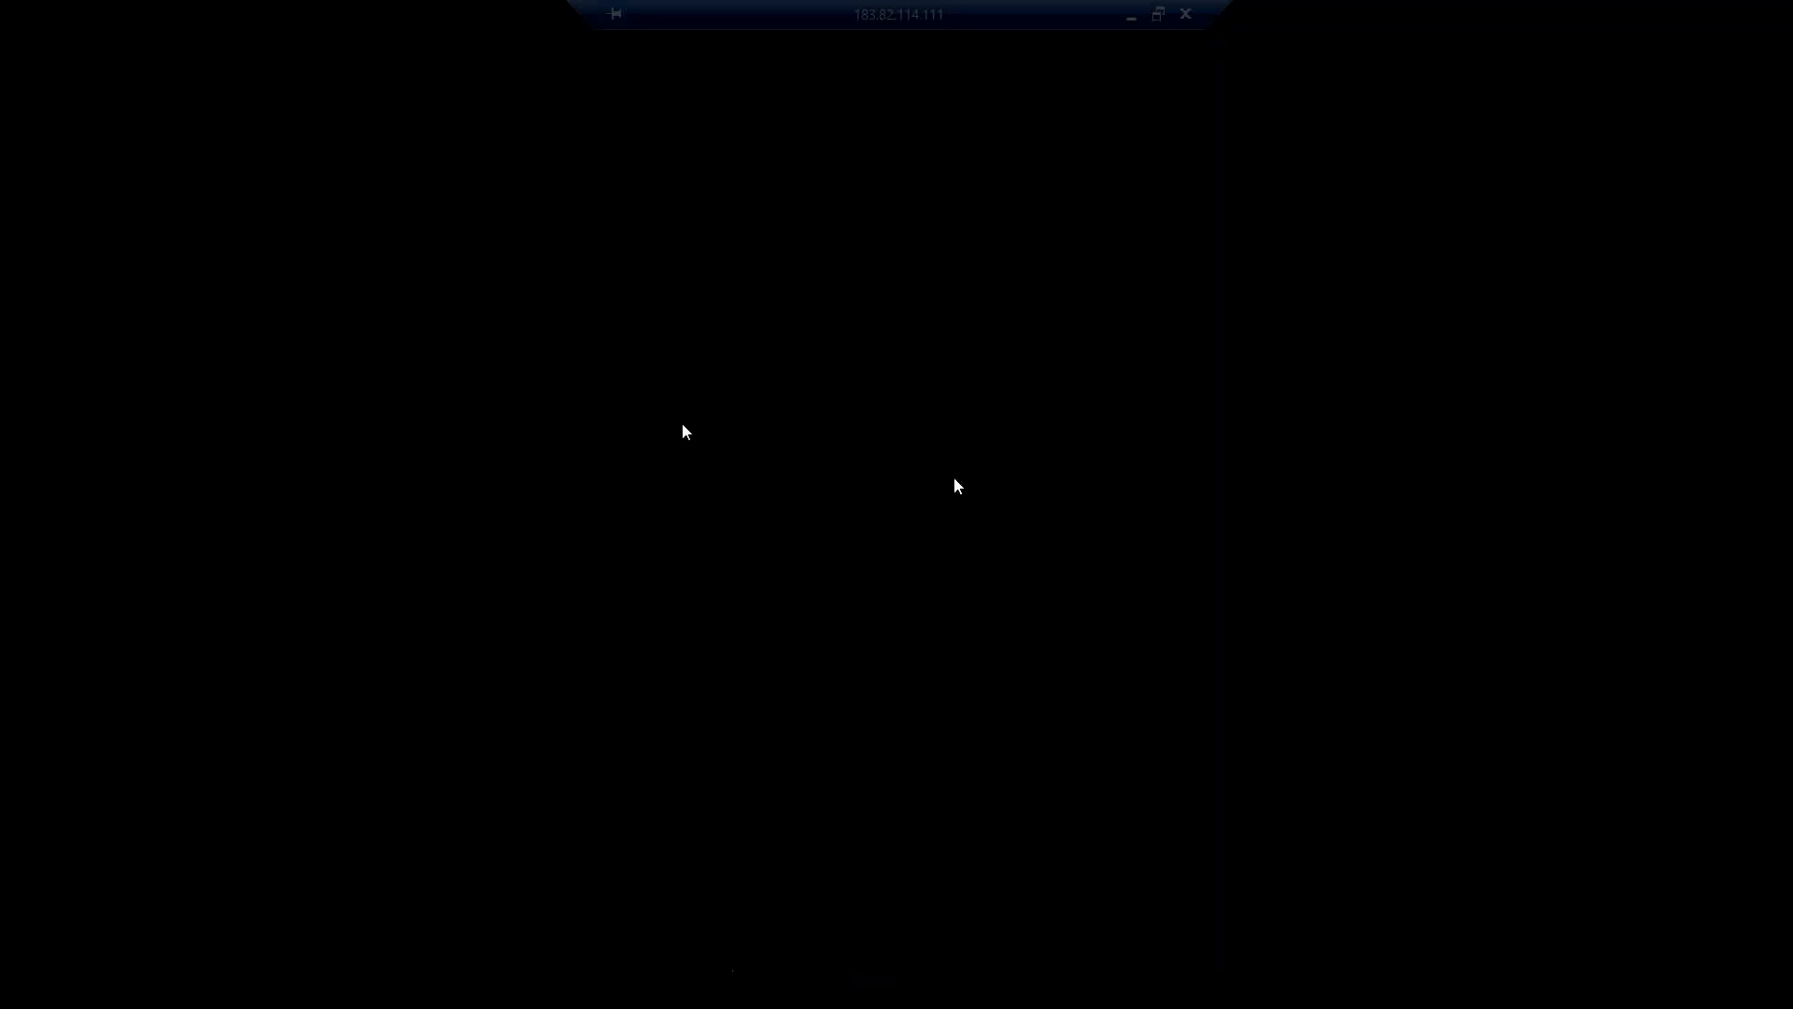
pyautogui.write('is11')
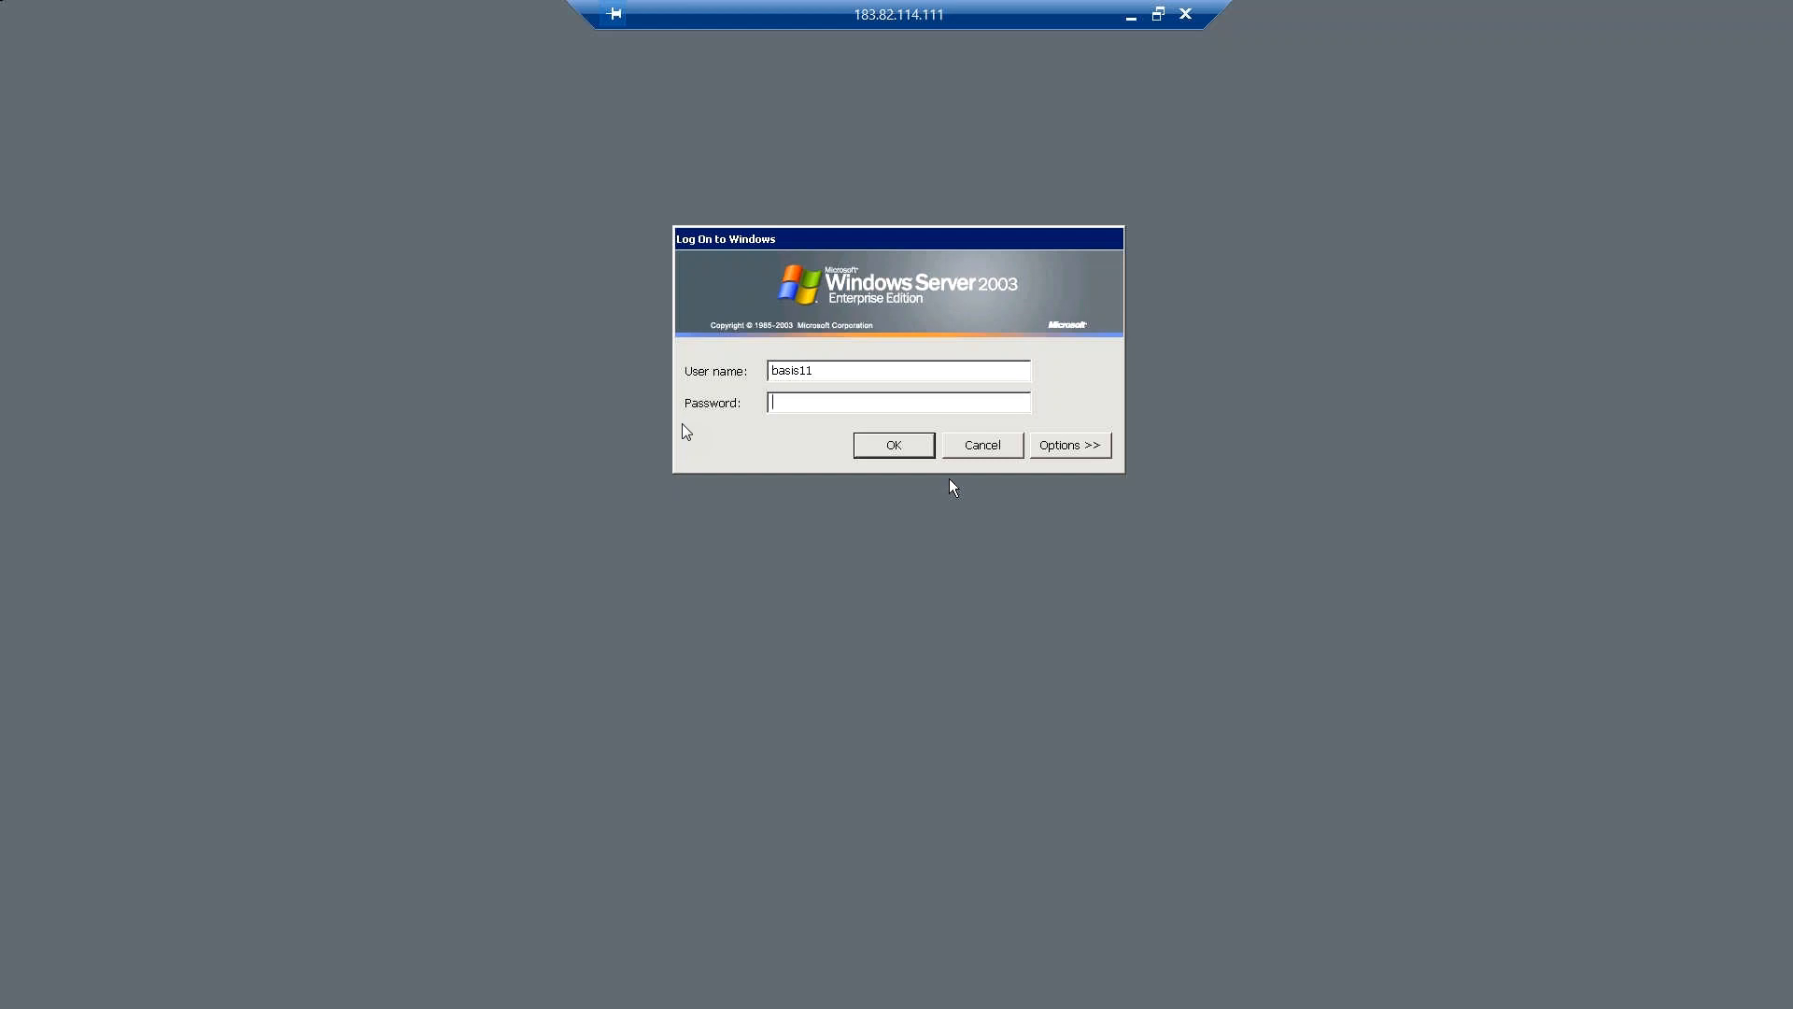
pyautogui.write('********')
pyautogui.press('Return')
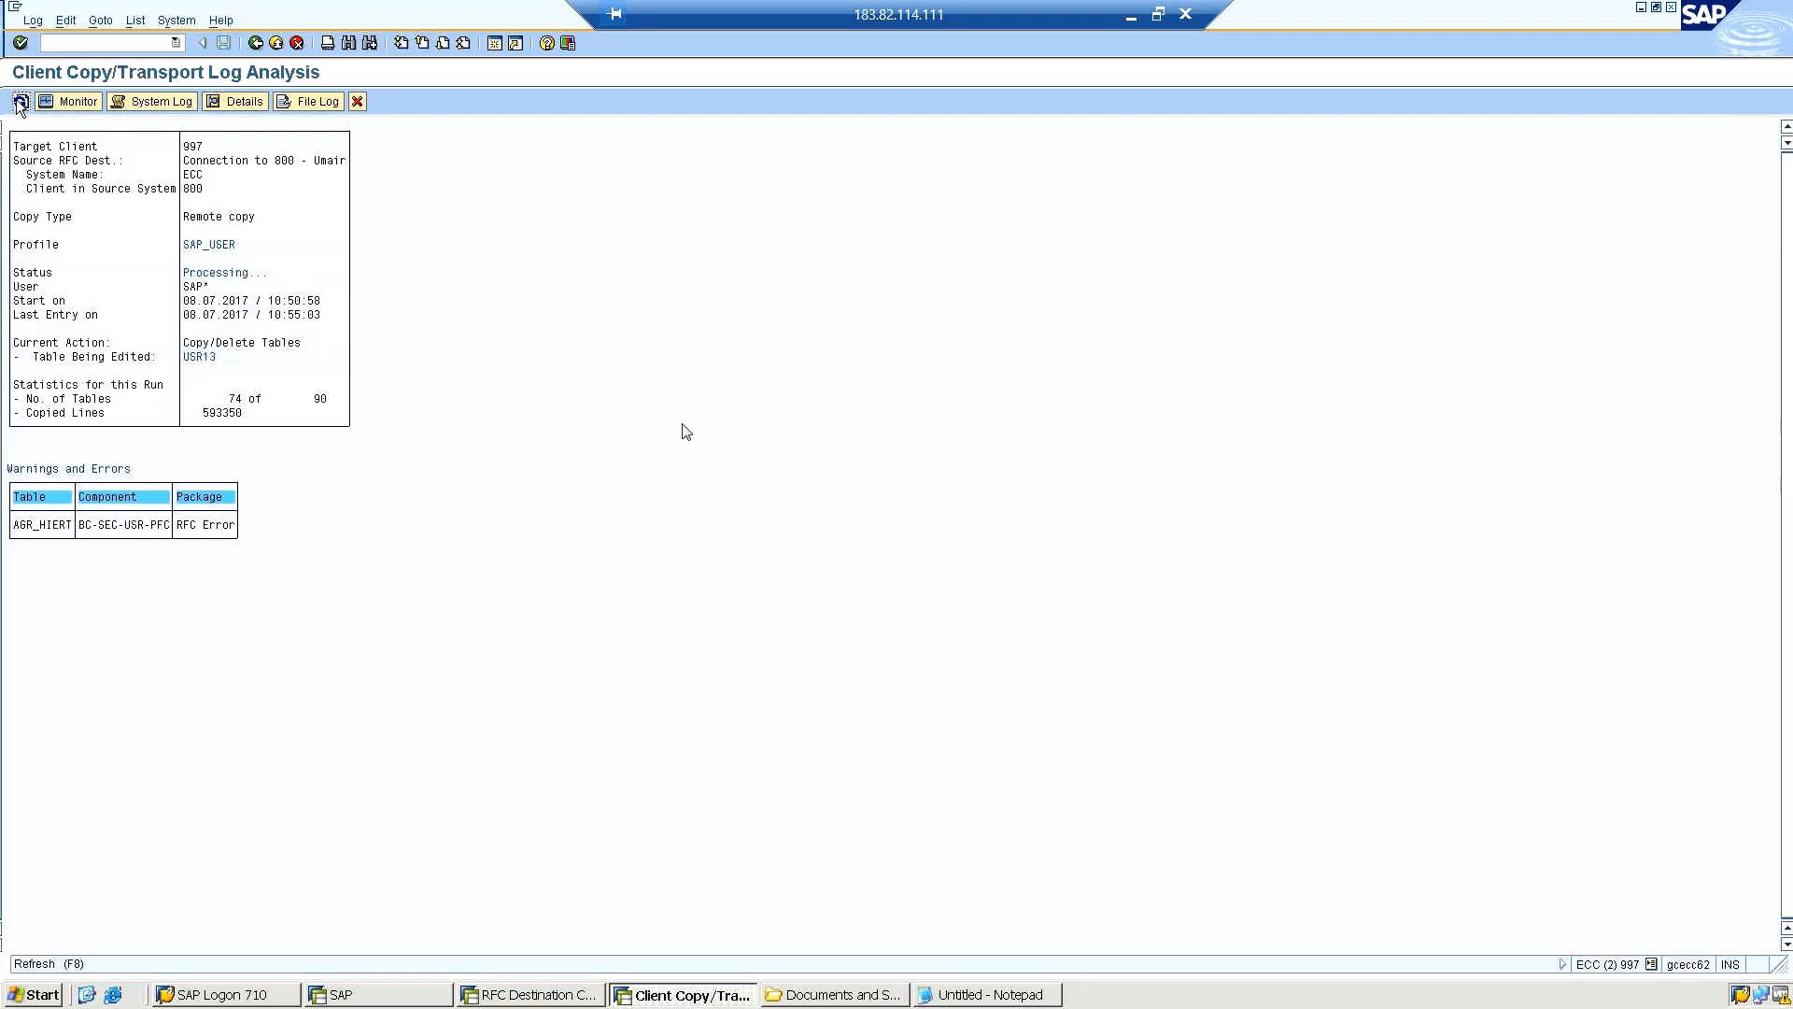
# Refresh the client copy log, and minimize the log and the RFC destination windows.
pyautogui.click(20, 101)
pyautogui.click(1646, 8)
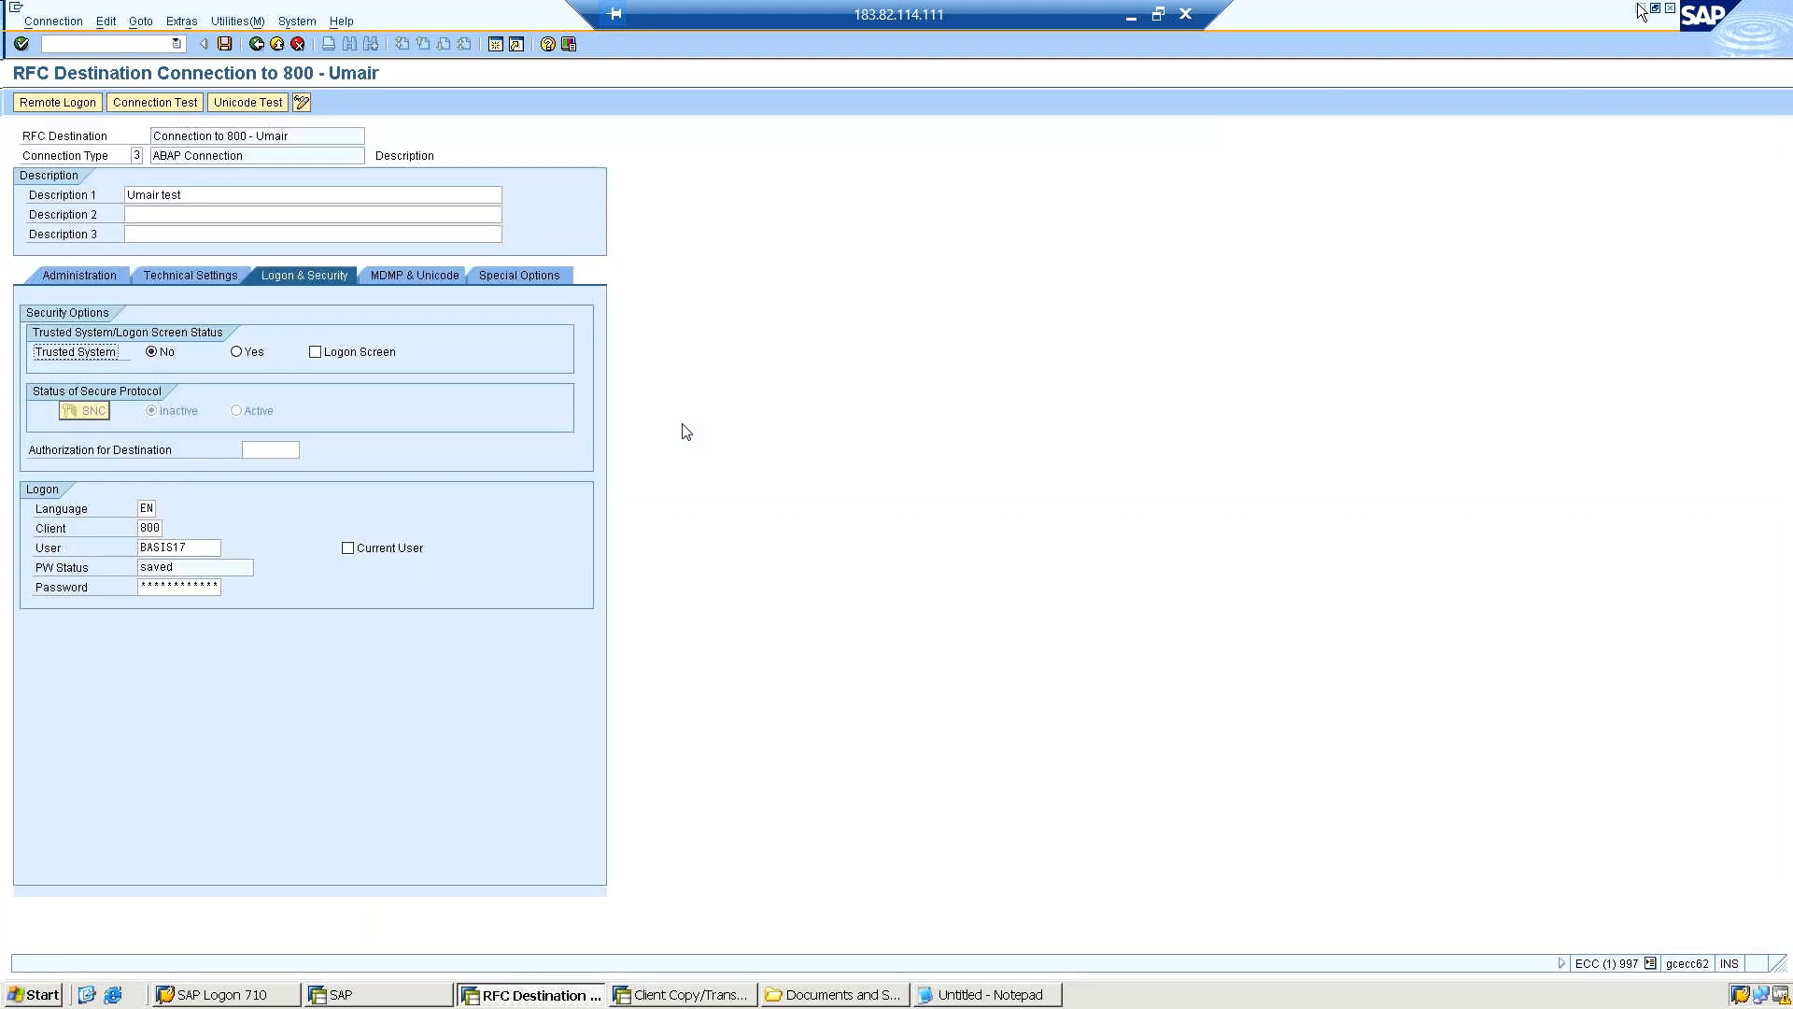
pyautogui.click(1641, 9)
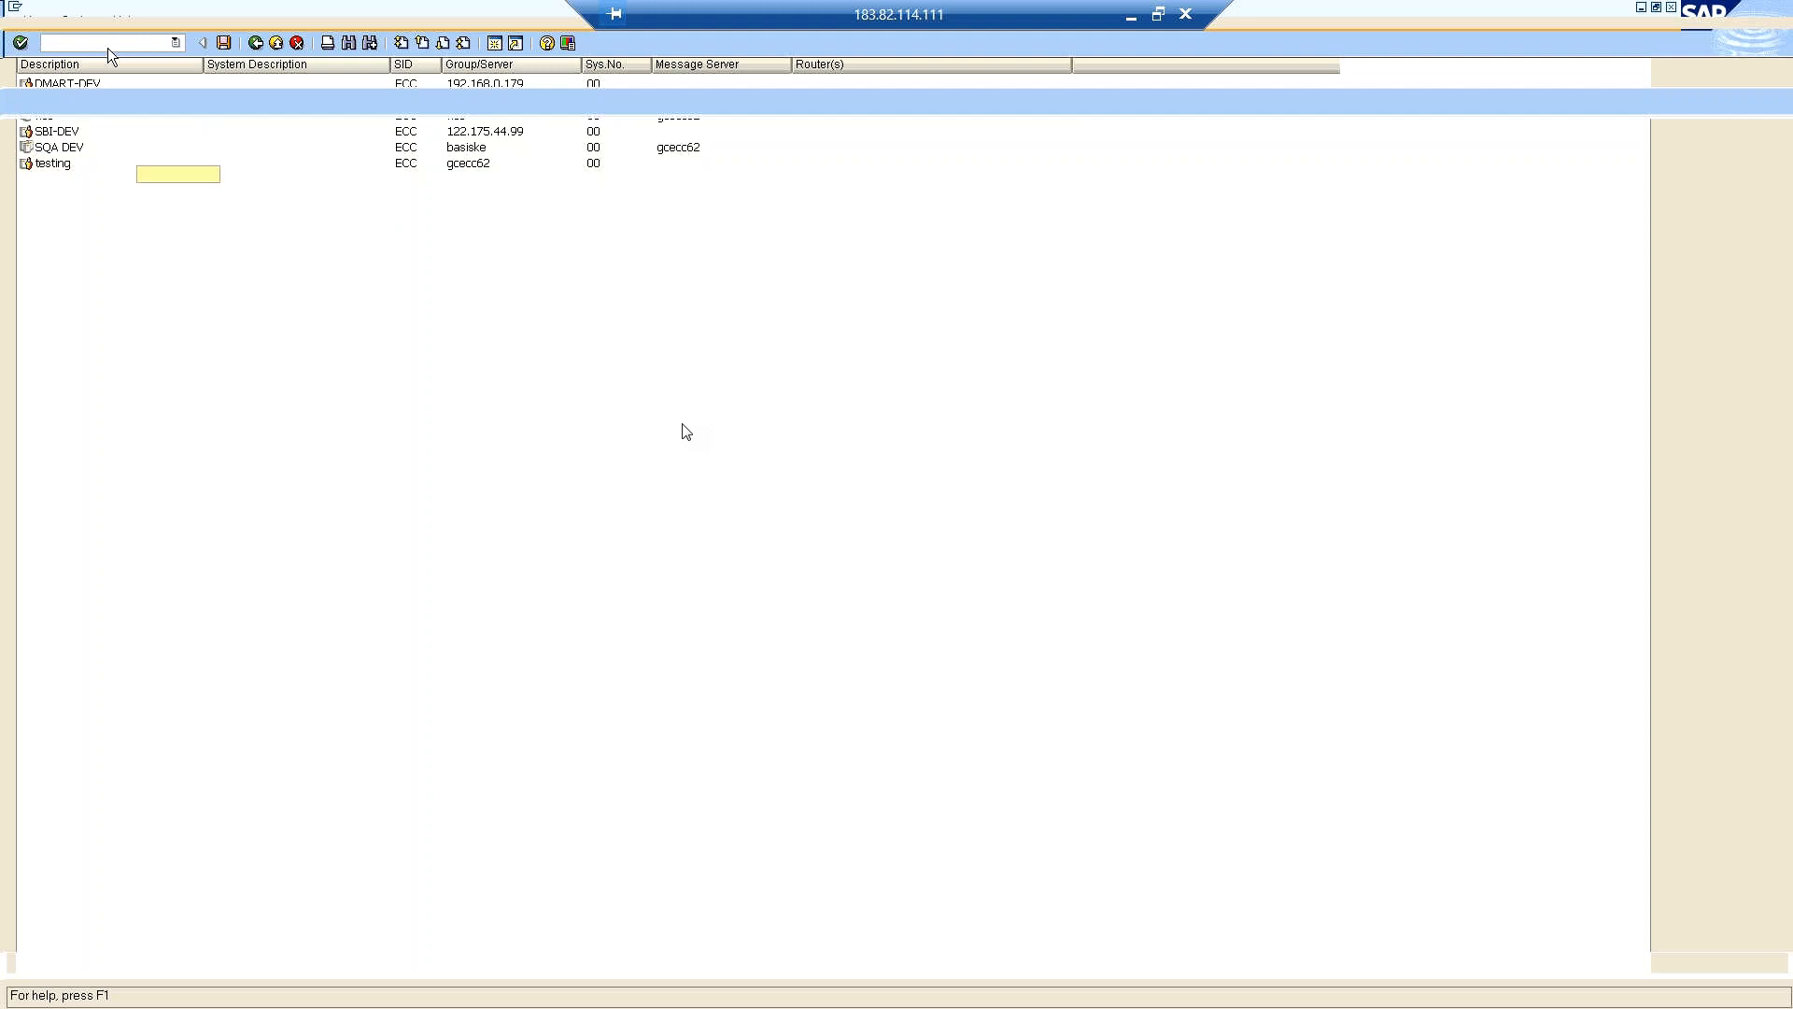
# Log on to SAP client 800 as user basis17 with the account password.
pyautogui.write('basis17')
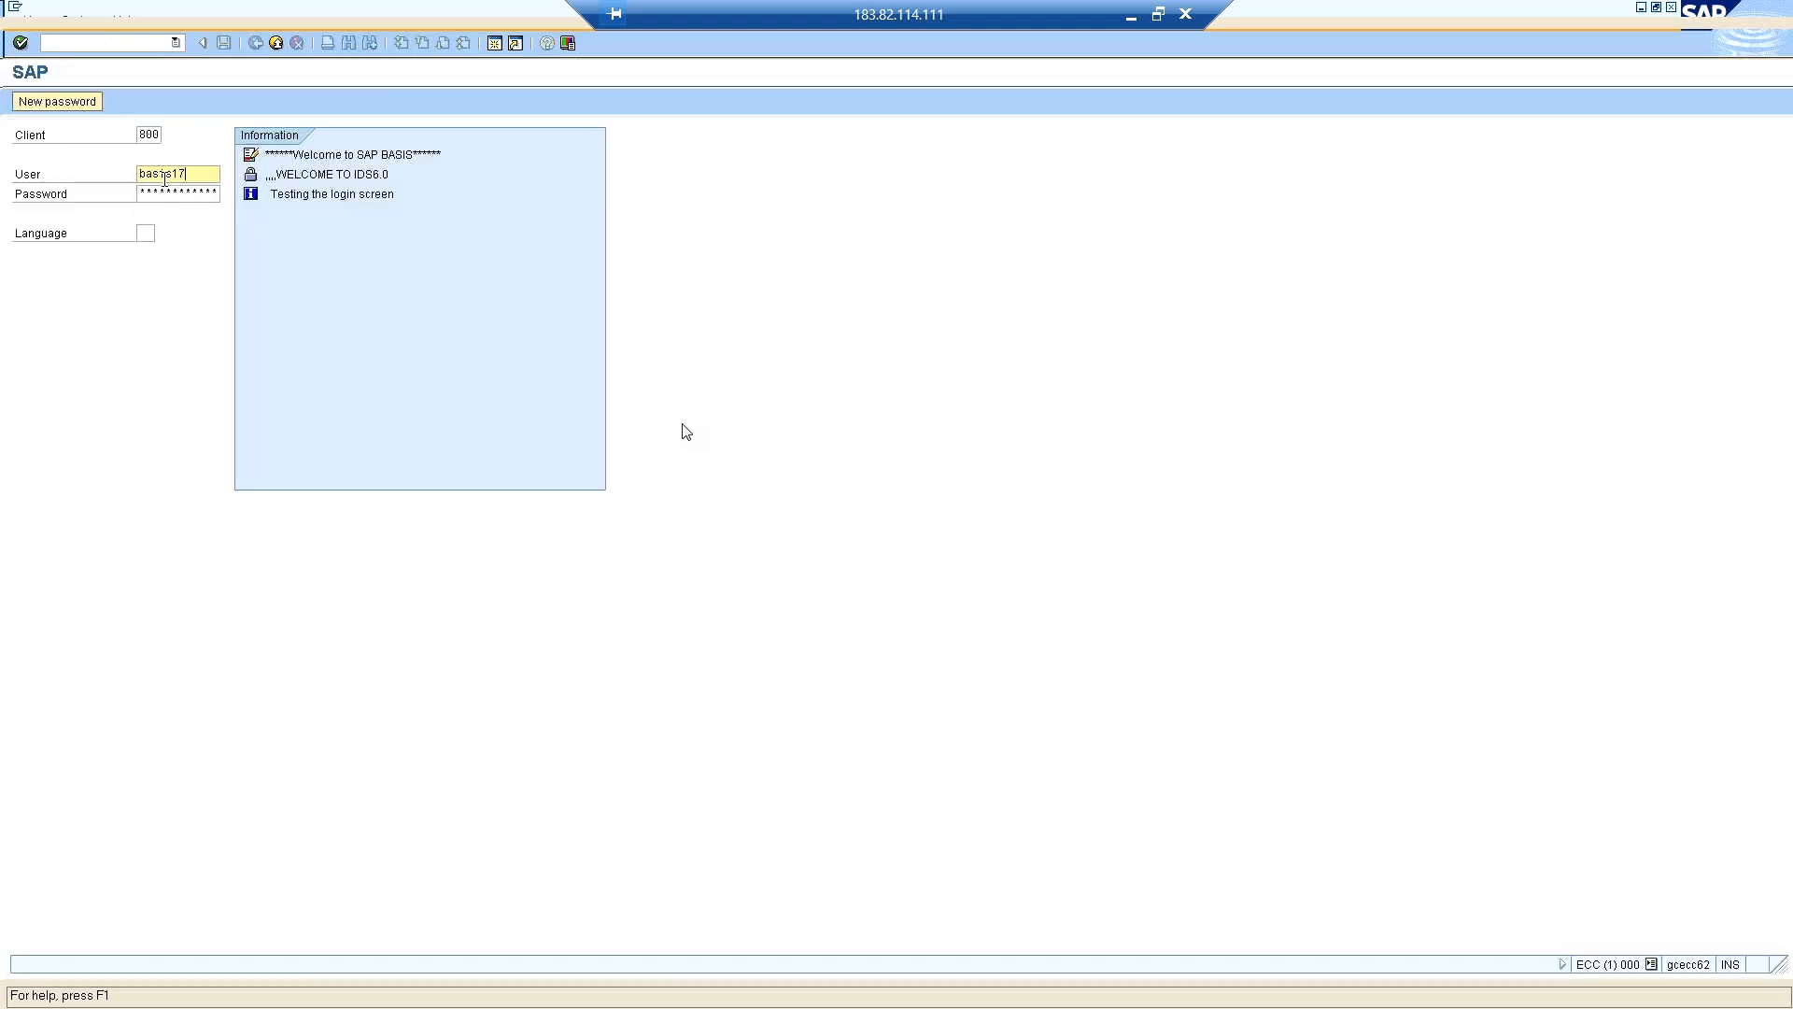
pyautogui.press('Tab')
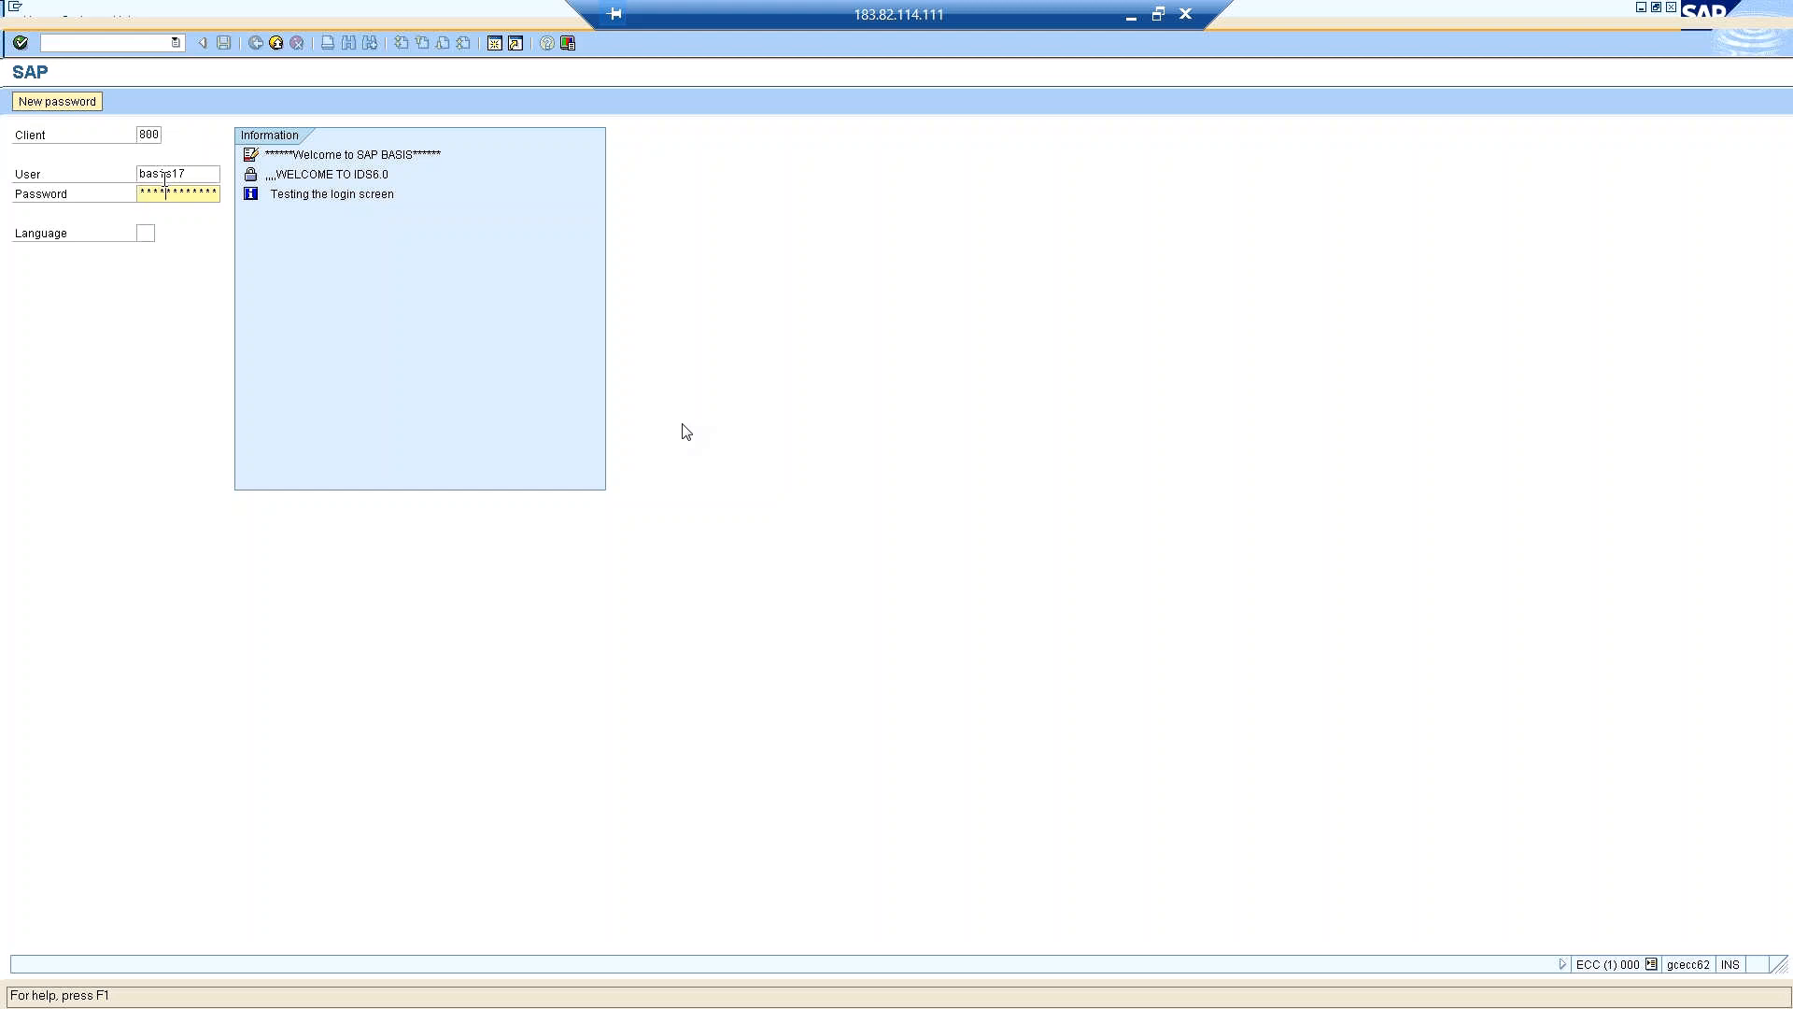
pyautogui.press('Return')
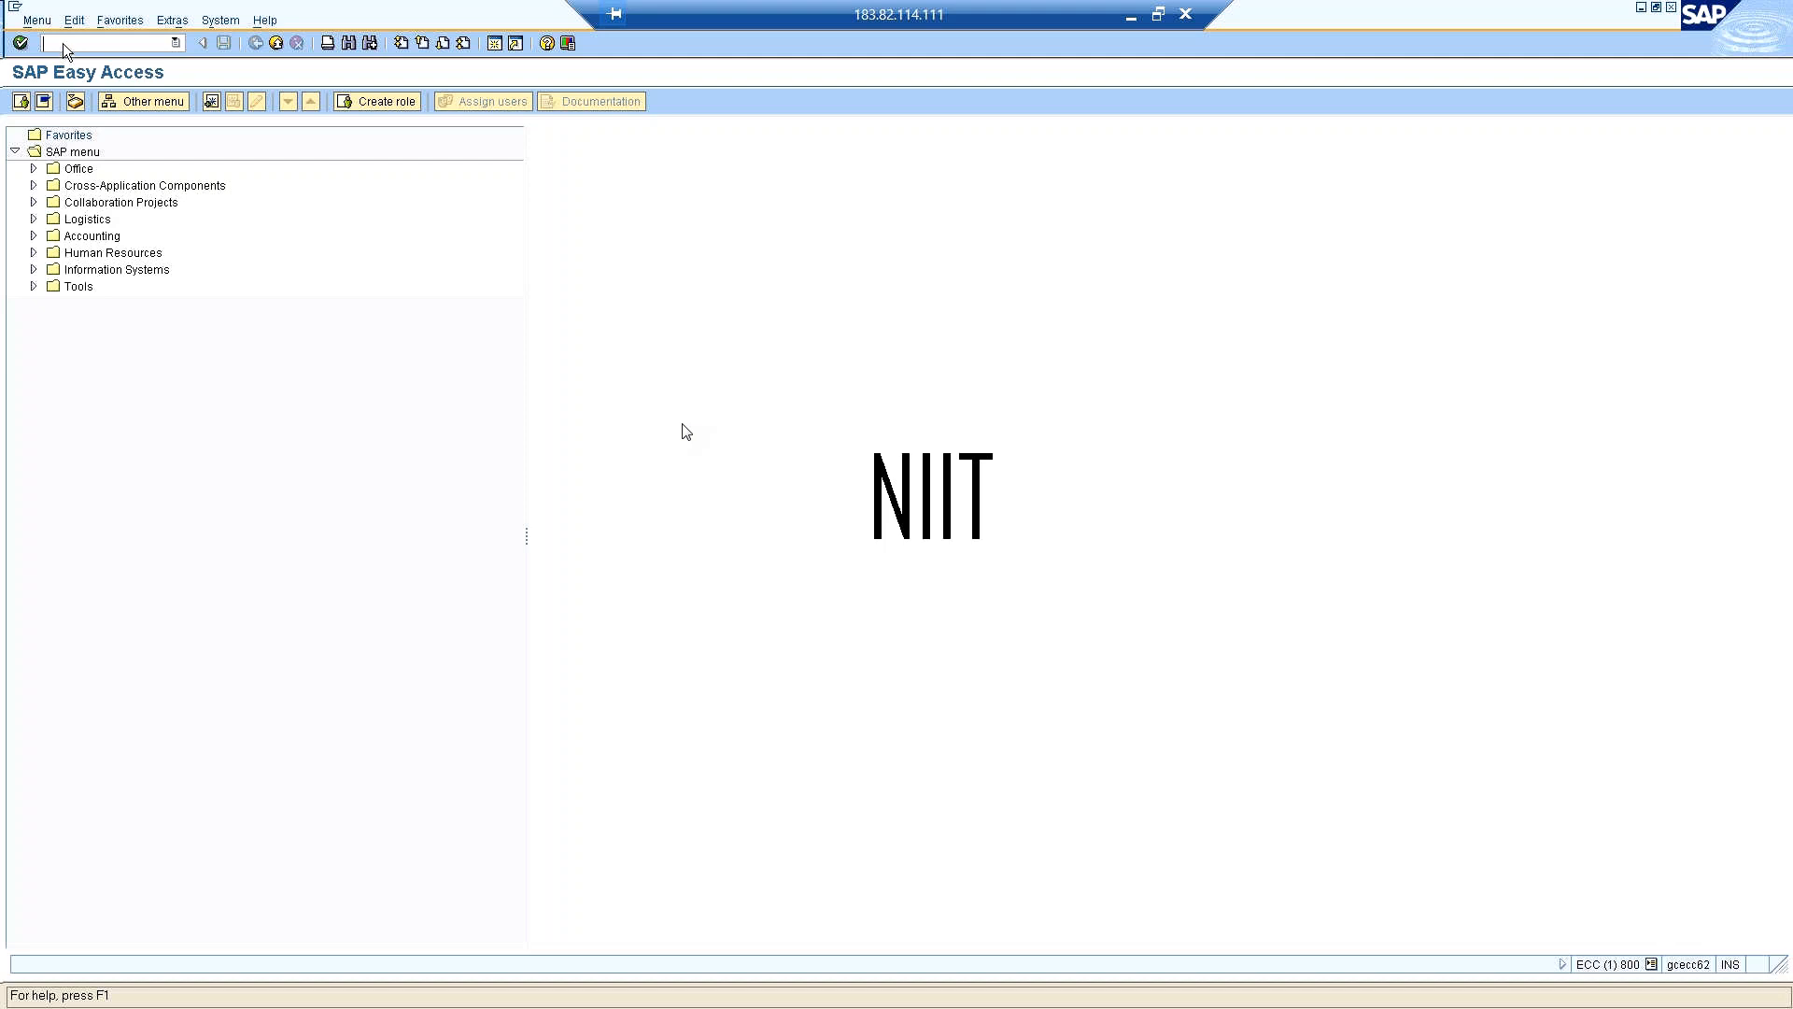
# Open transaction STMS and display the system overview of the transport domain.
pyautogui.write('nstms')
pyautogui.press('Return')
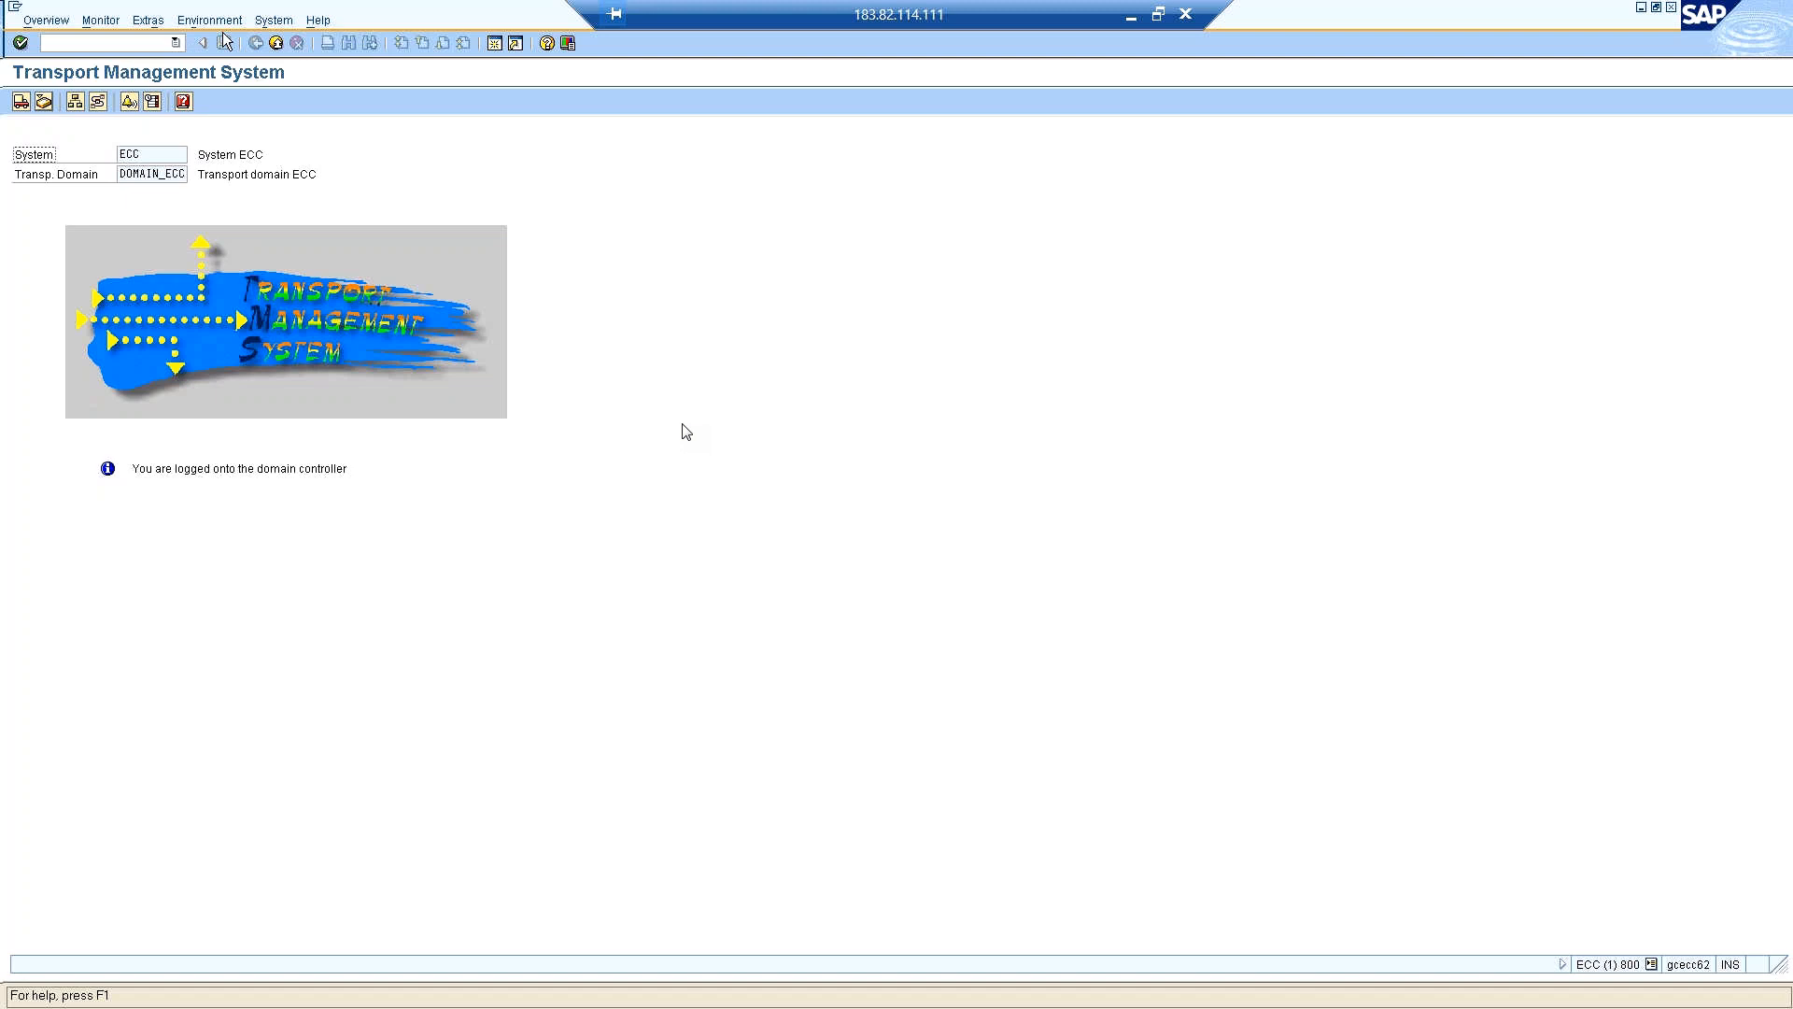
pyautogui.click(127, 46)
pyautogui.click(45, 20)
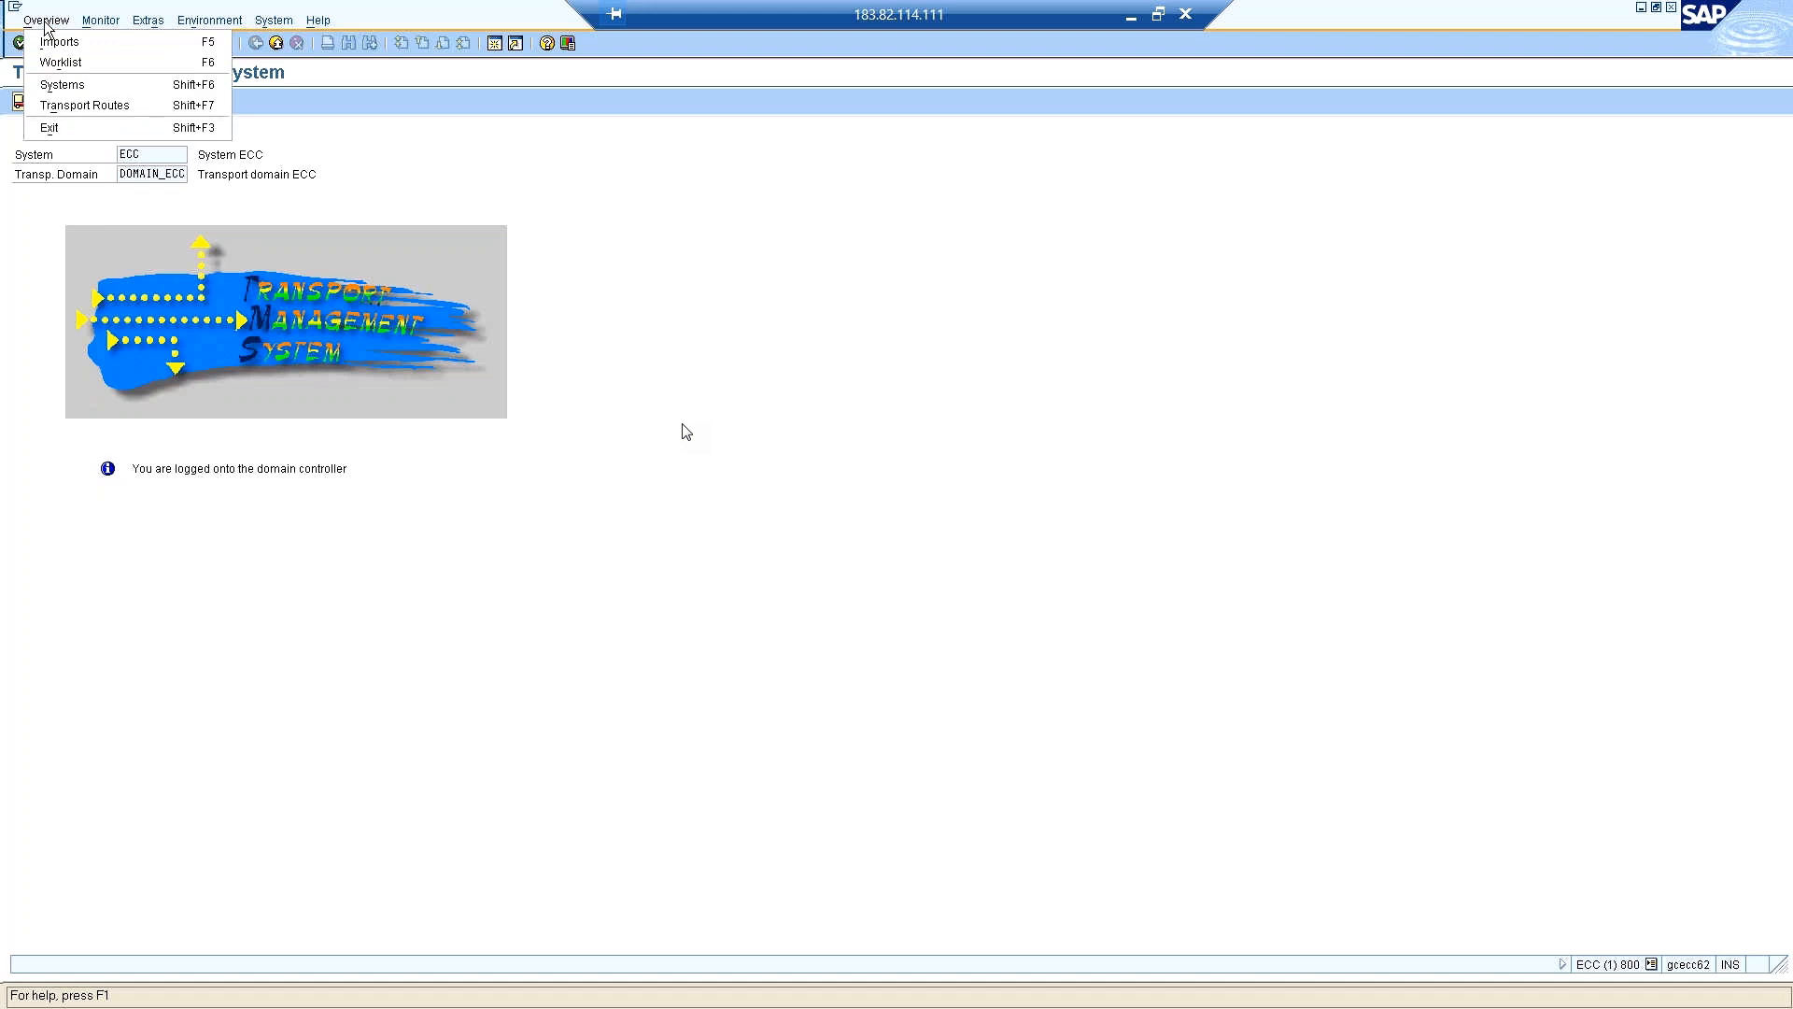
pyautogui.click(56, 86)
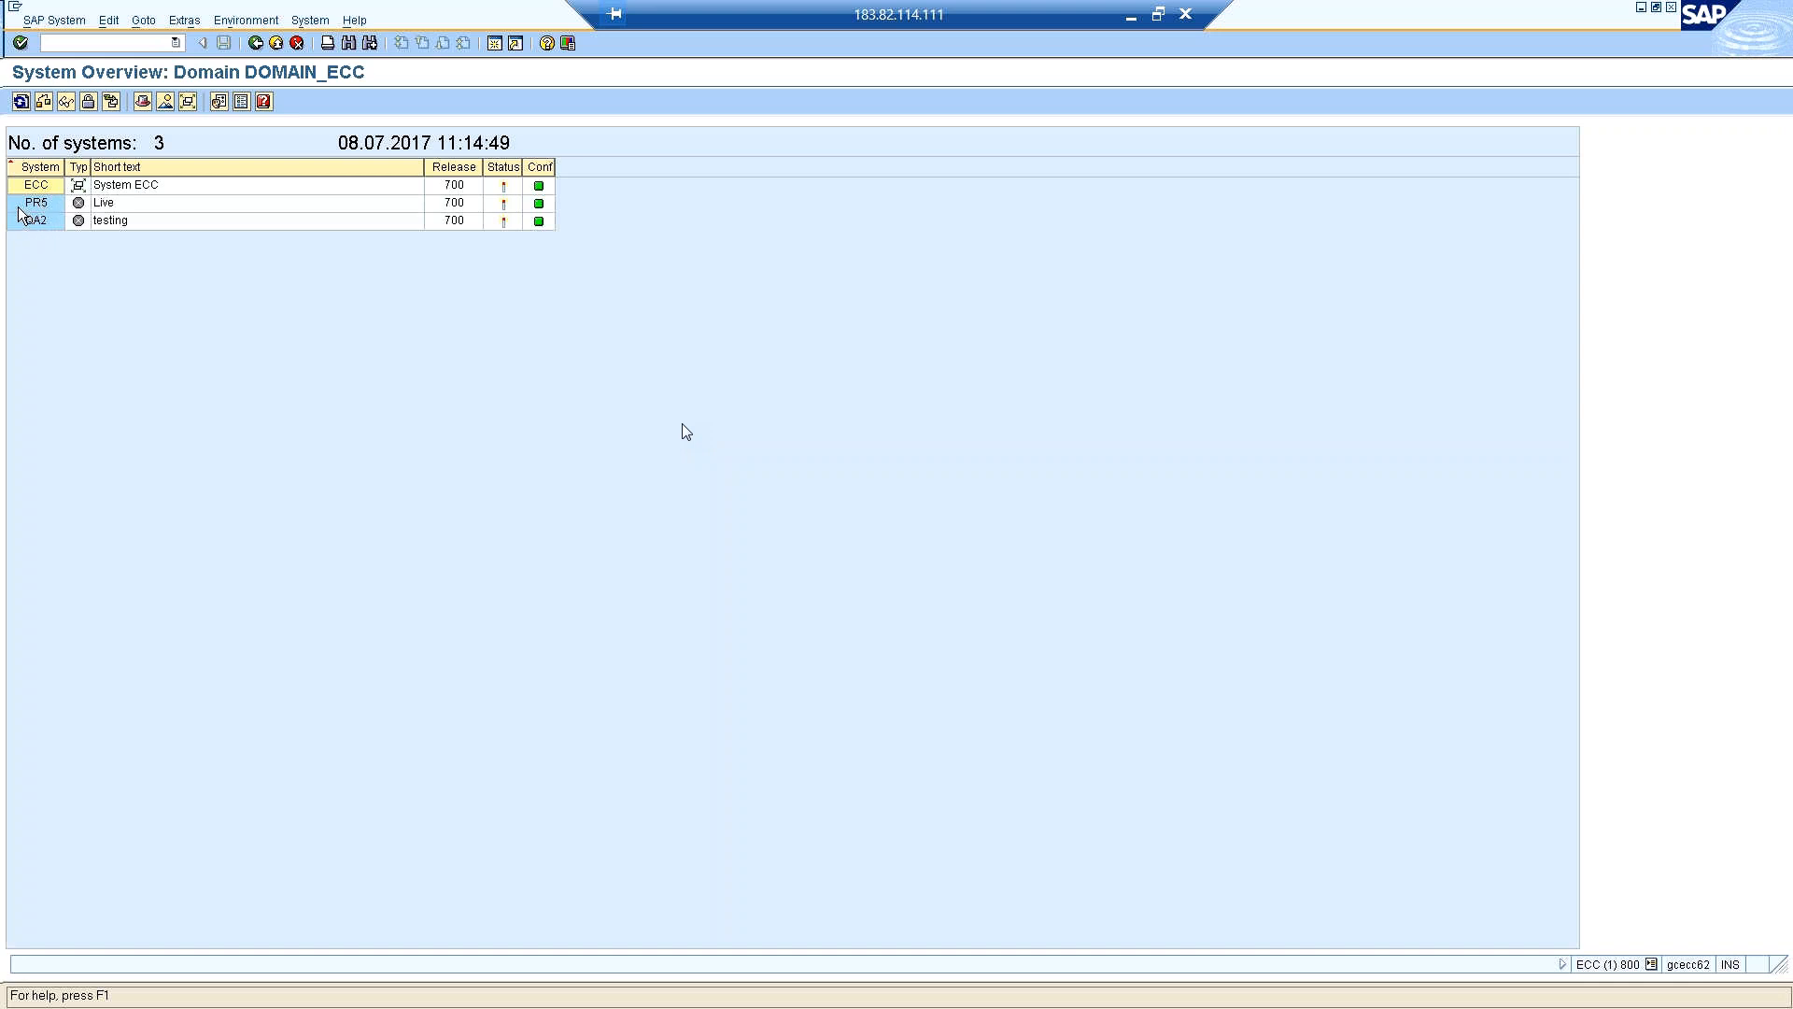
# Delete the testing system QA2 from the transport domain and confirm the deletion.
pyautogui.click(118, 220)
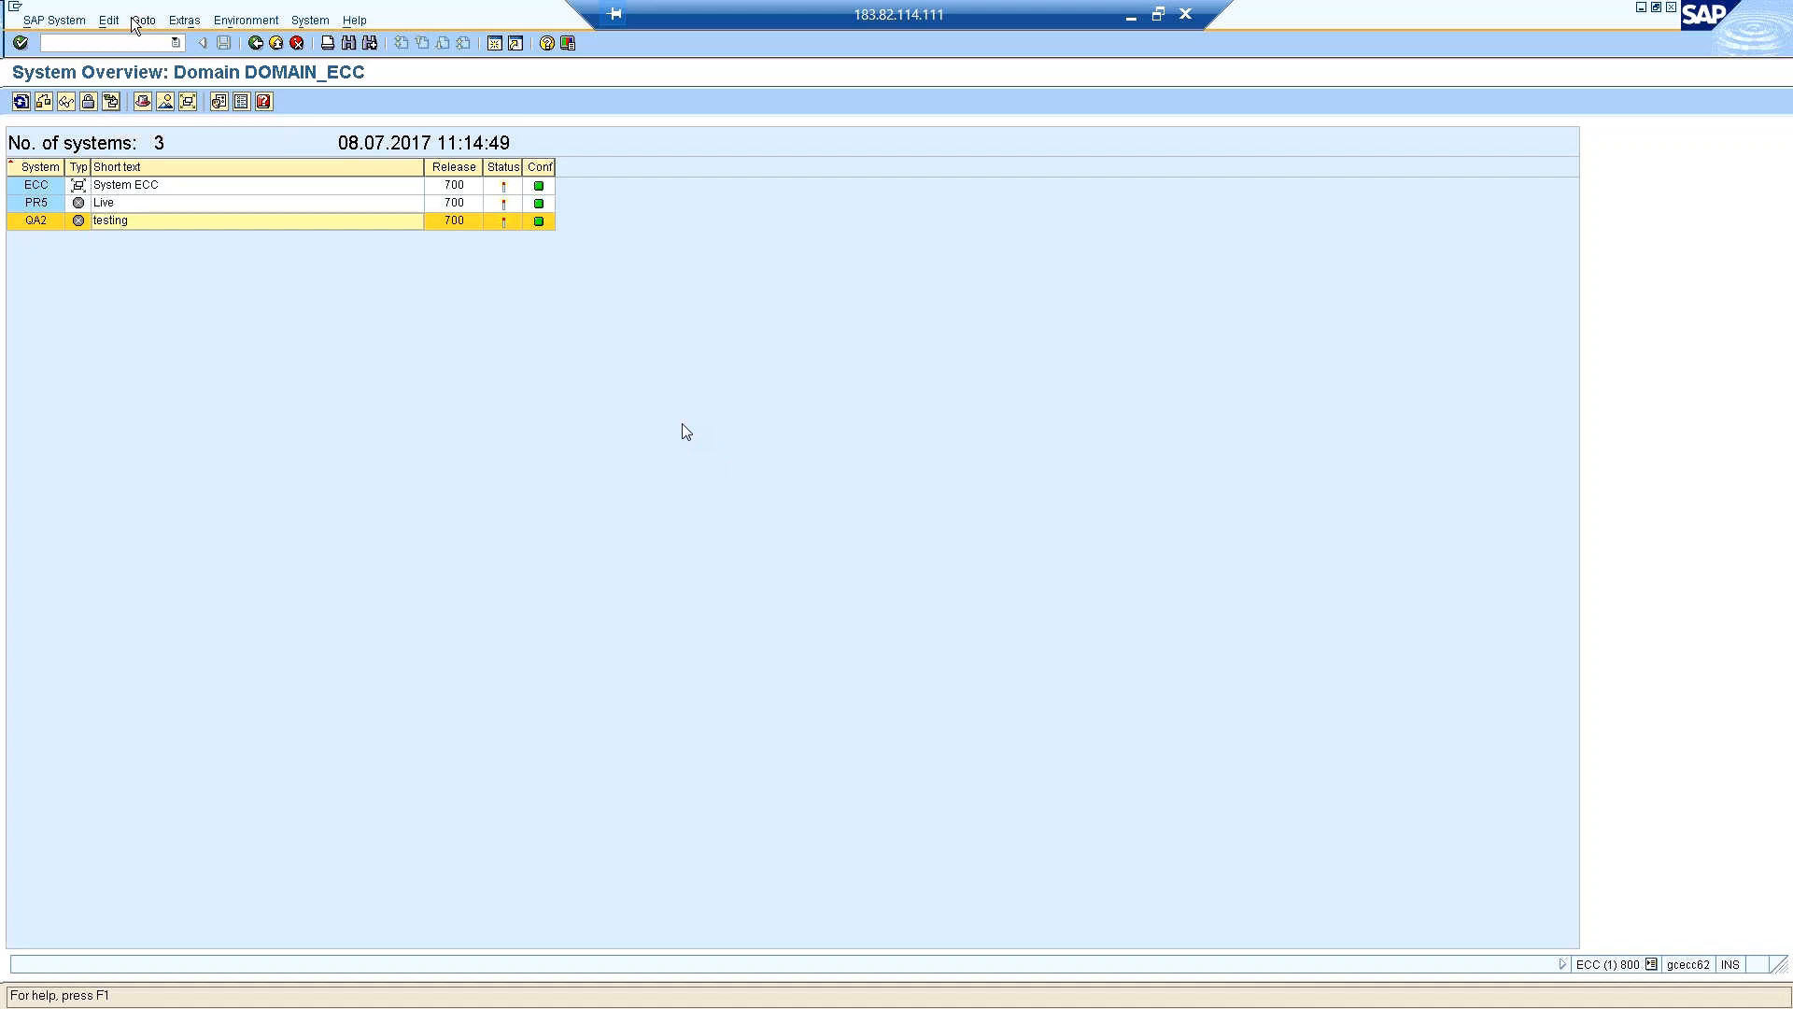
pyautogui.click(314, 20)
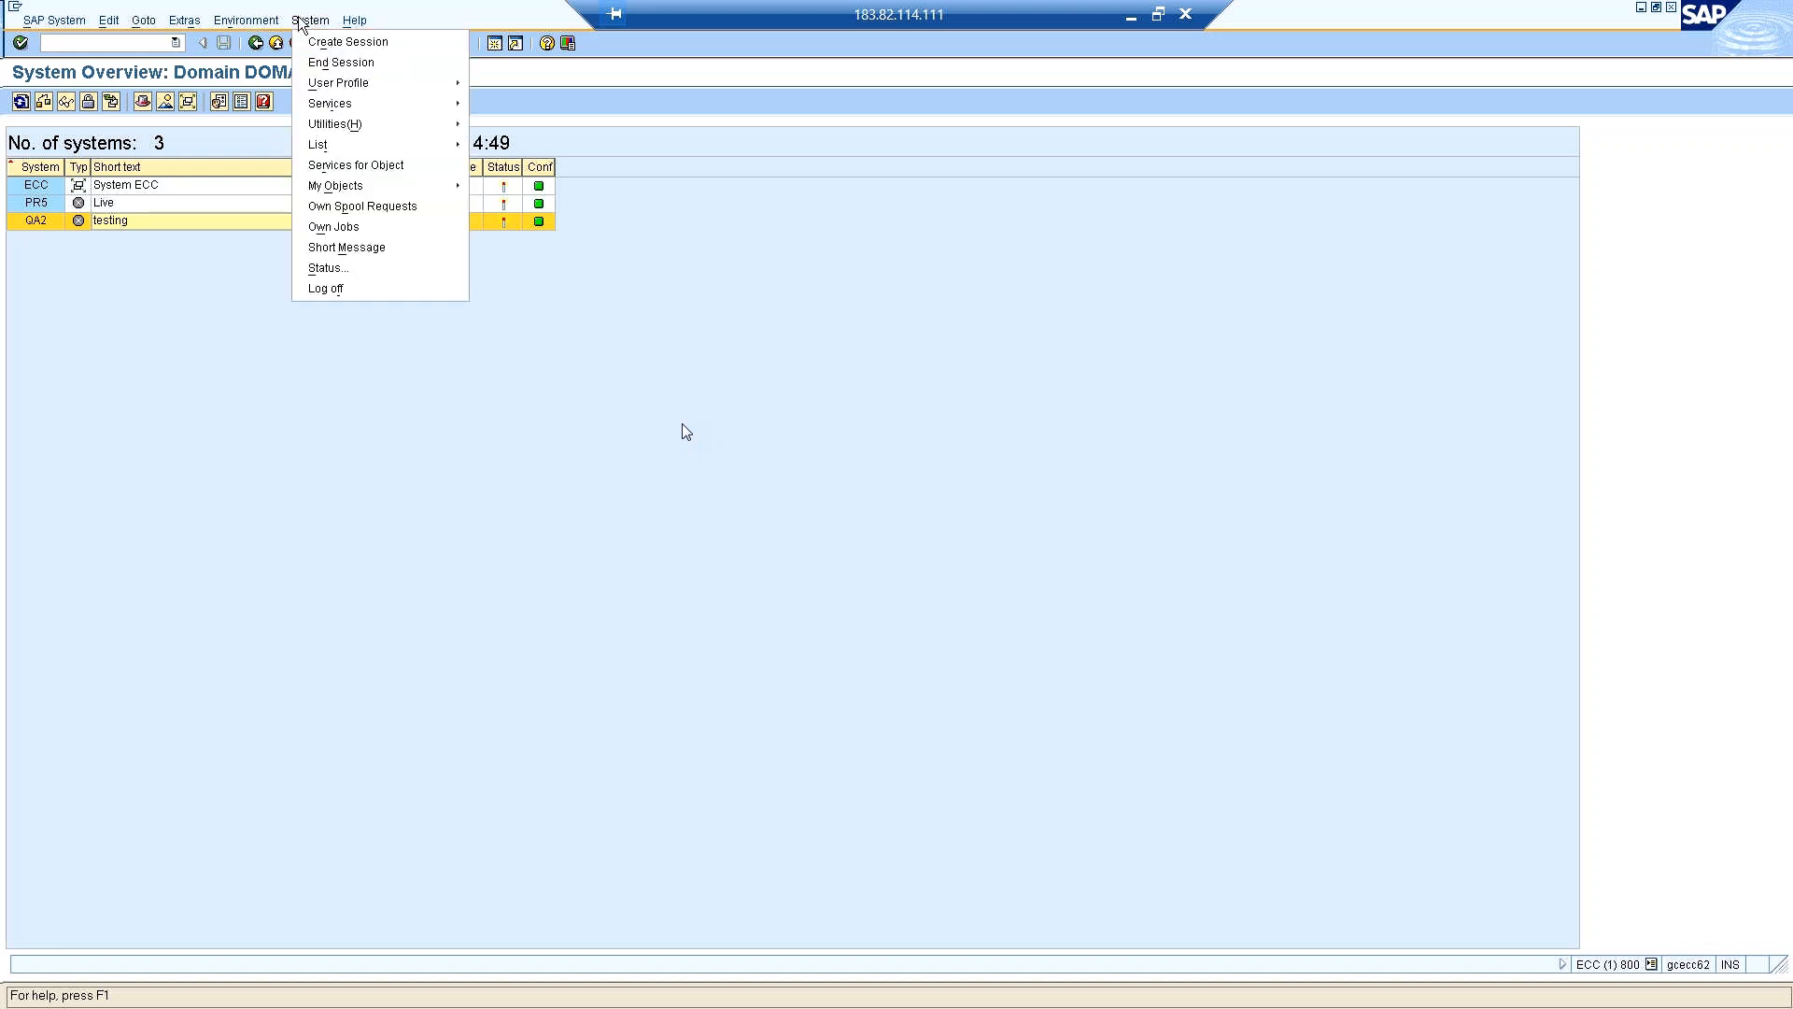
pyautogui.click(44, 21)
pyautogui.click(45, 23)
pyautogui.click(45, 23)
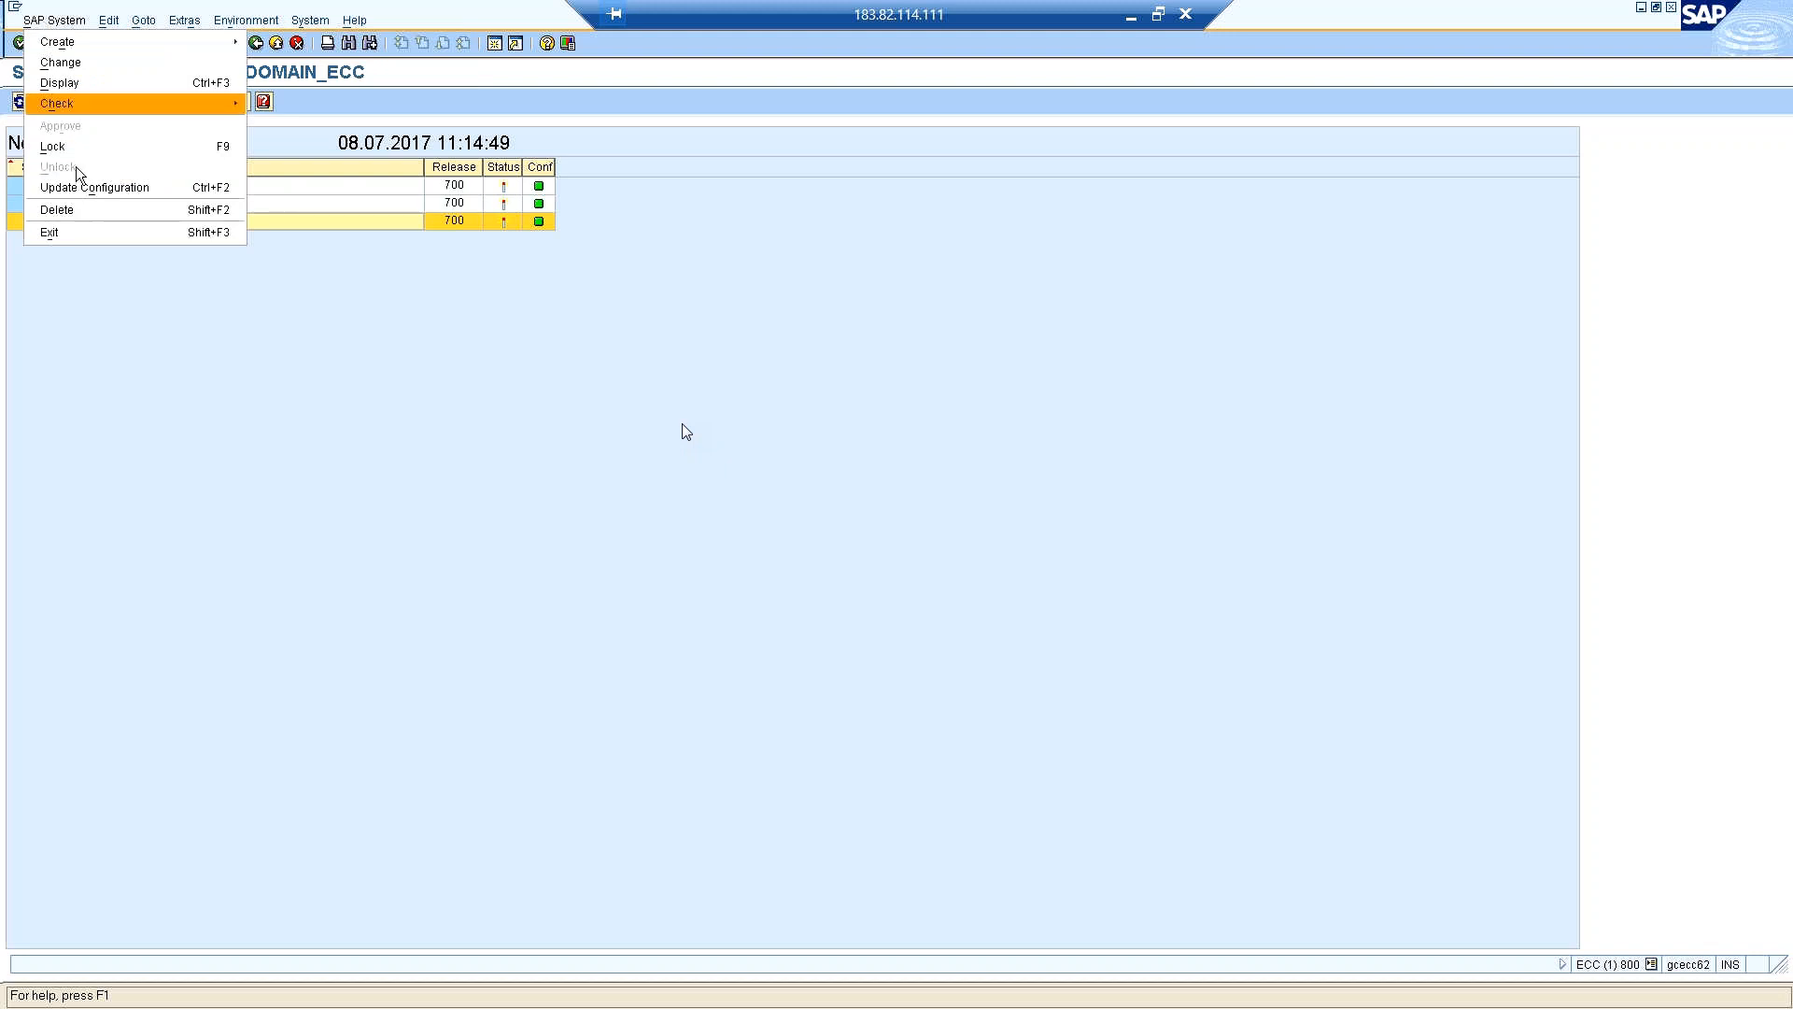
pyautogui.click(77, 209)
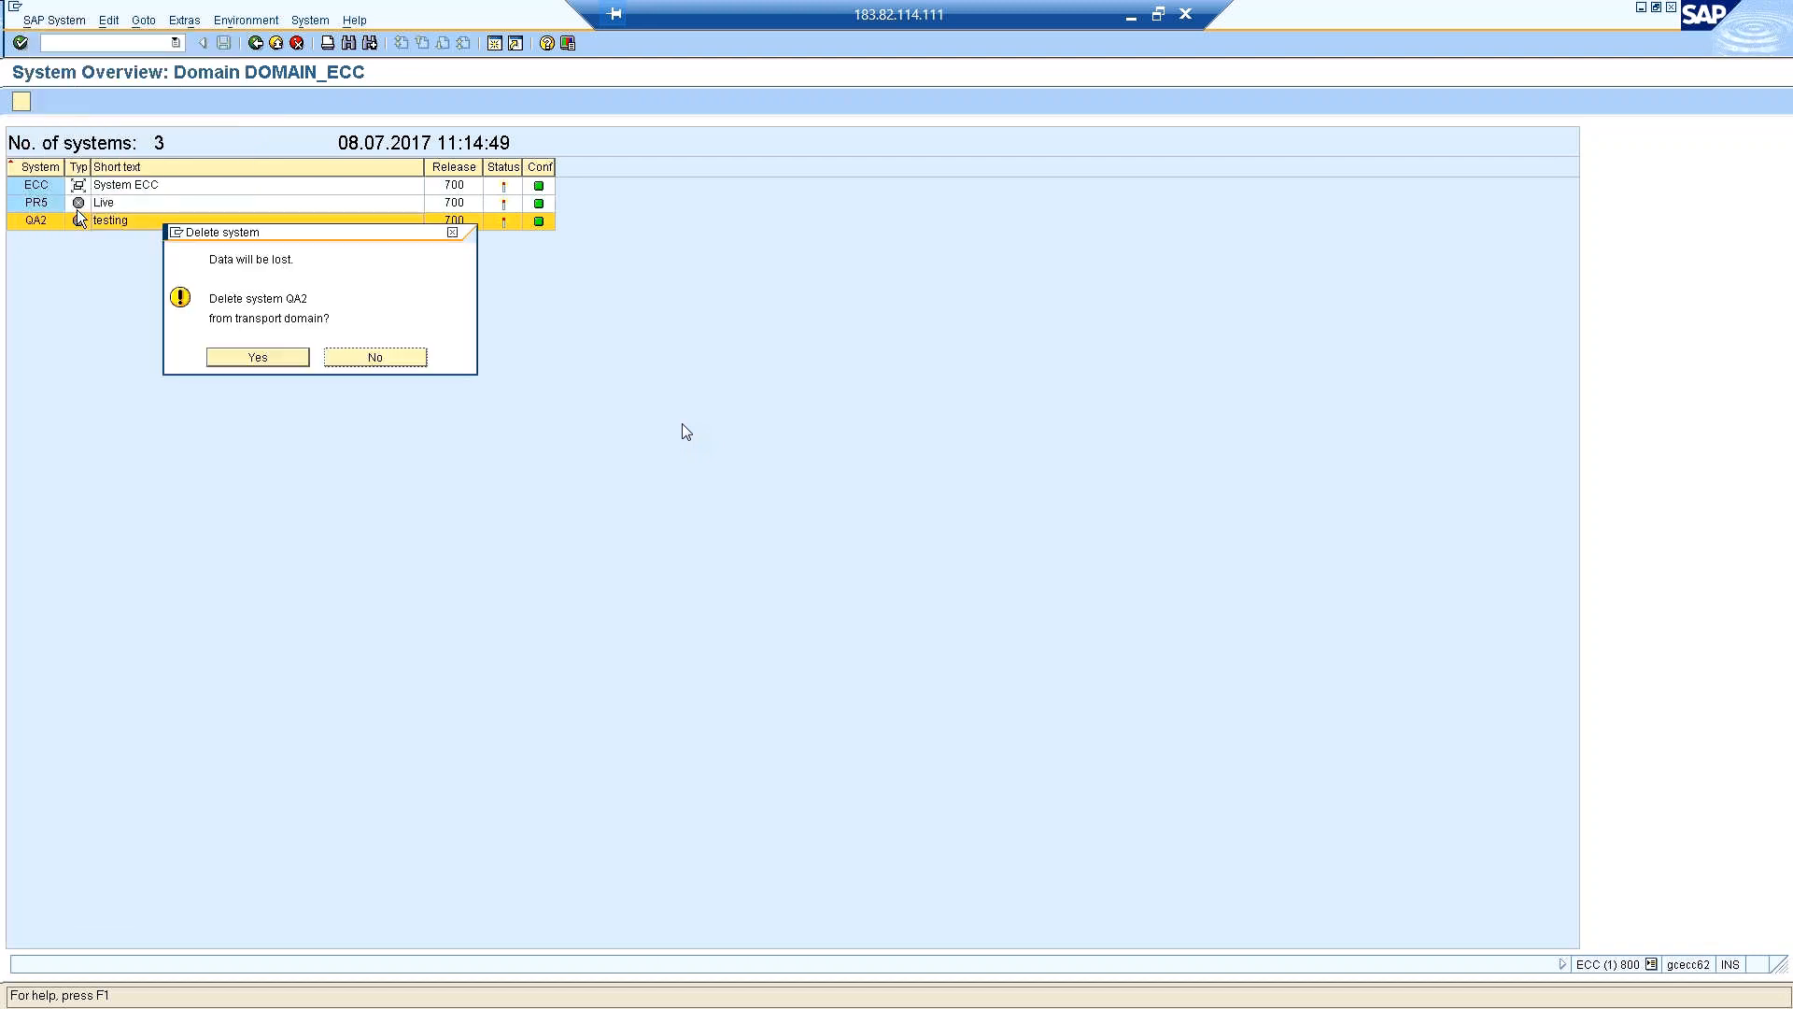
pyautogui.click(247, 355)
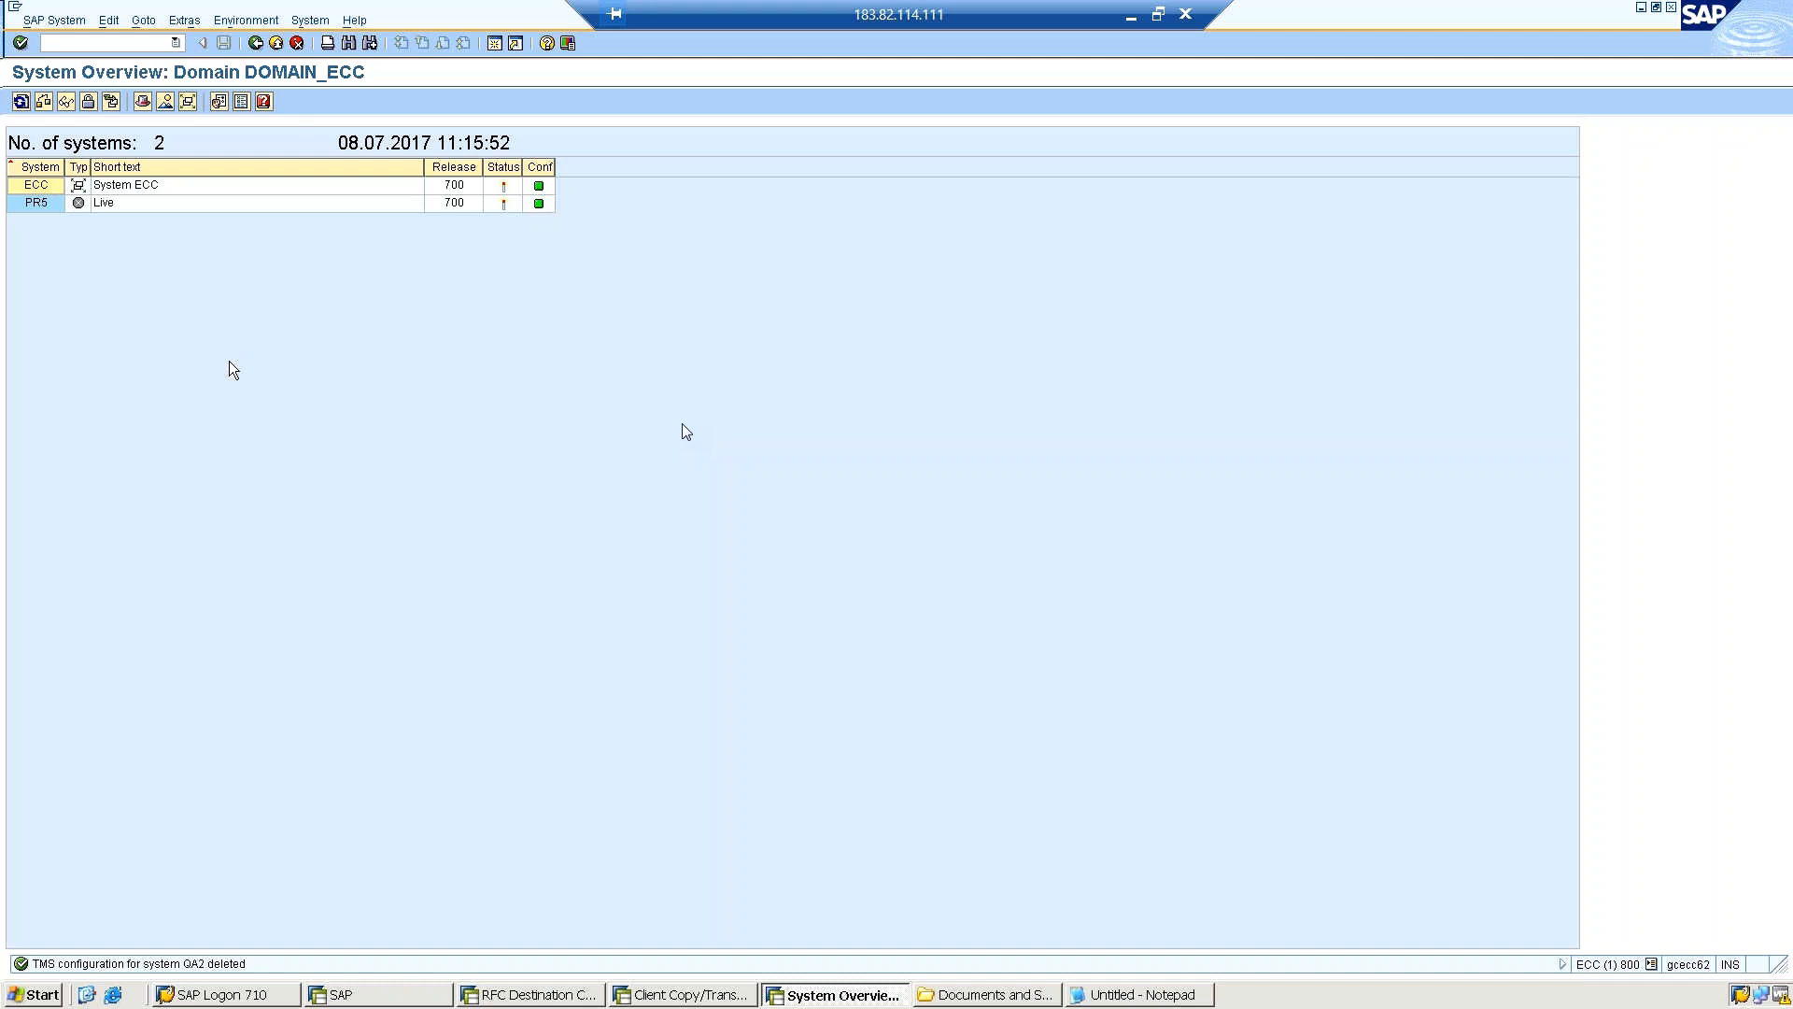
pyautogui.rightClick(229, 361)
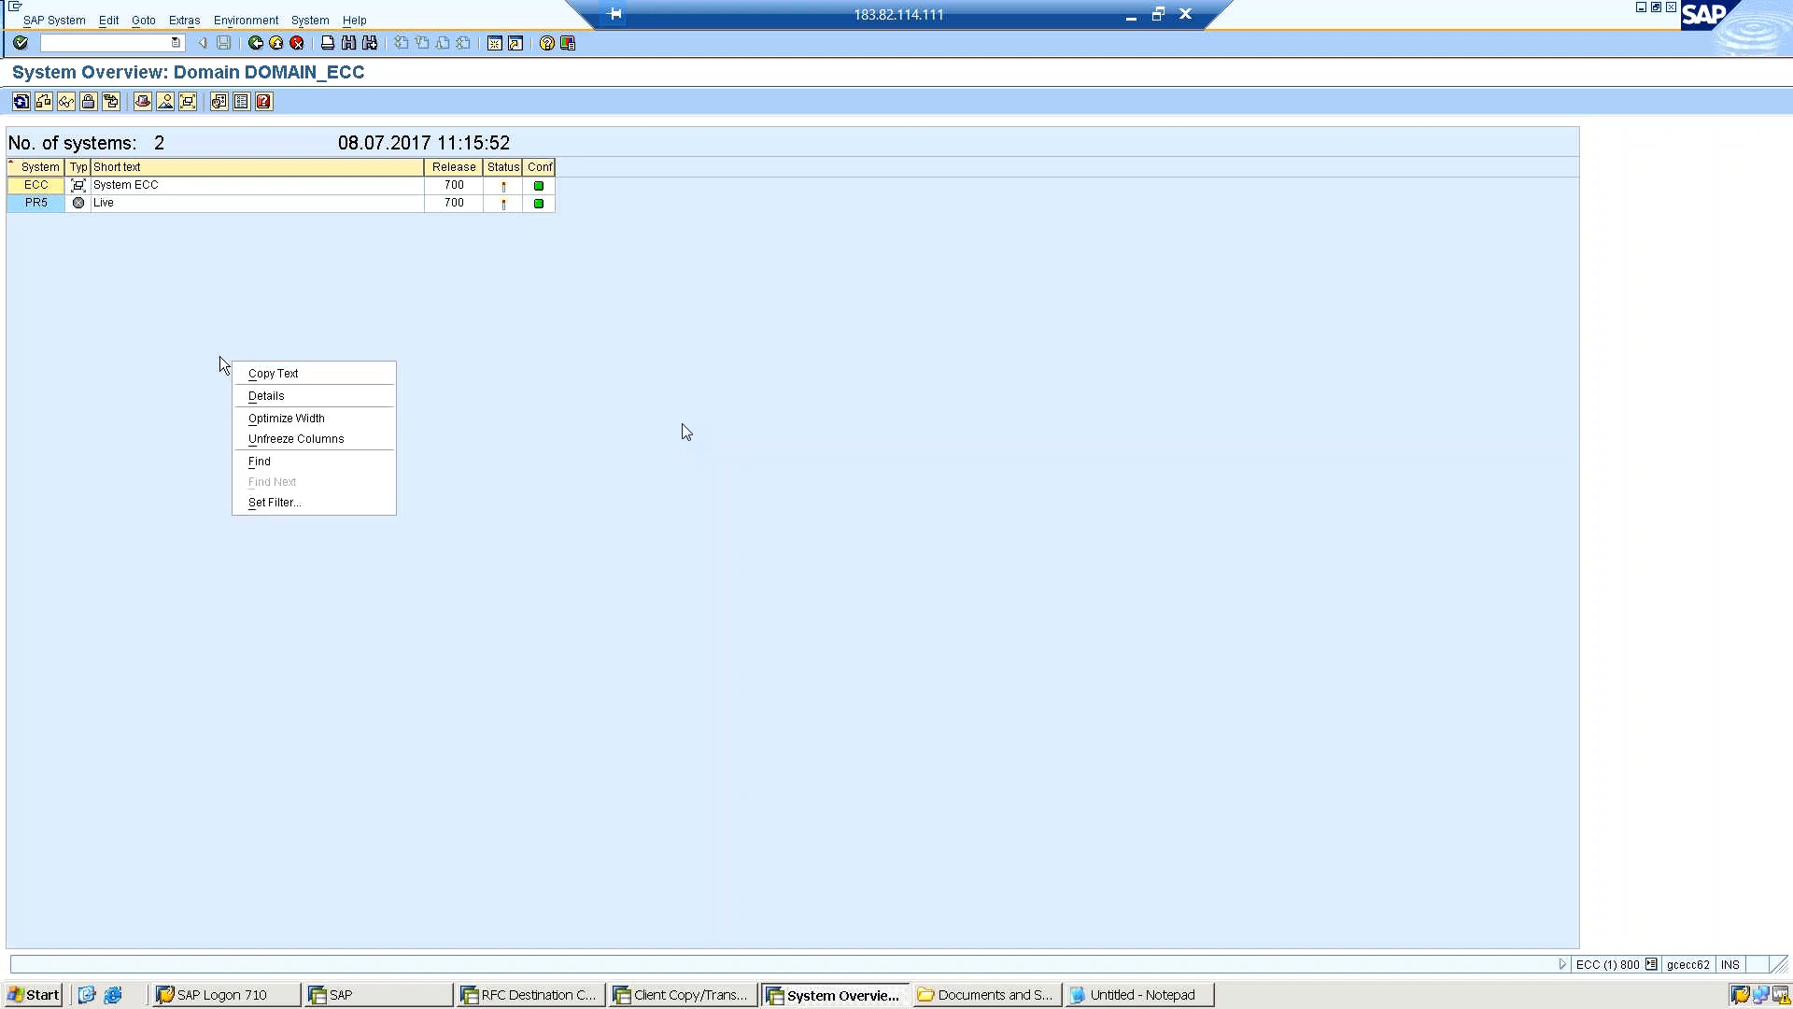
pyautogui.click(135, 256)
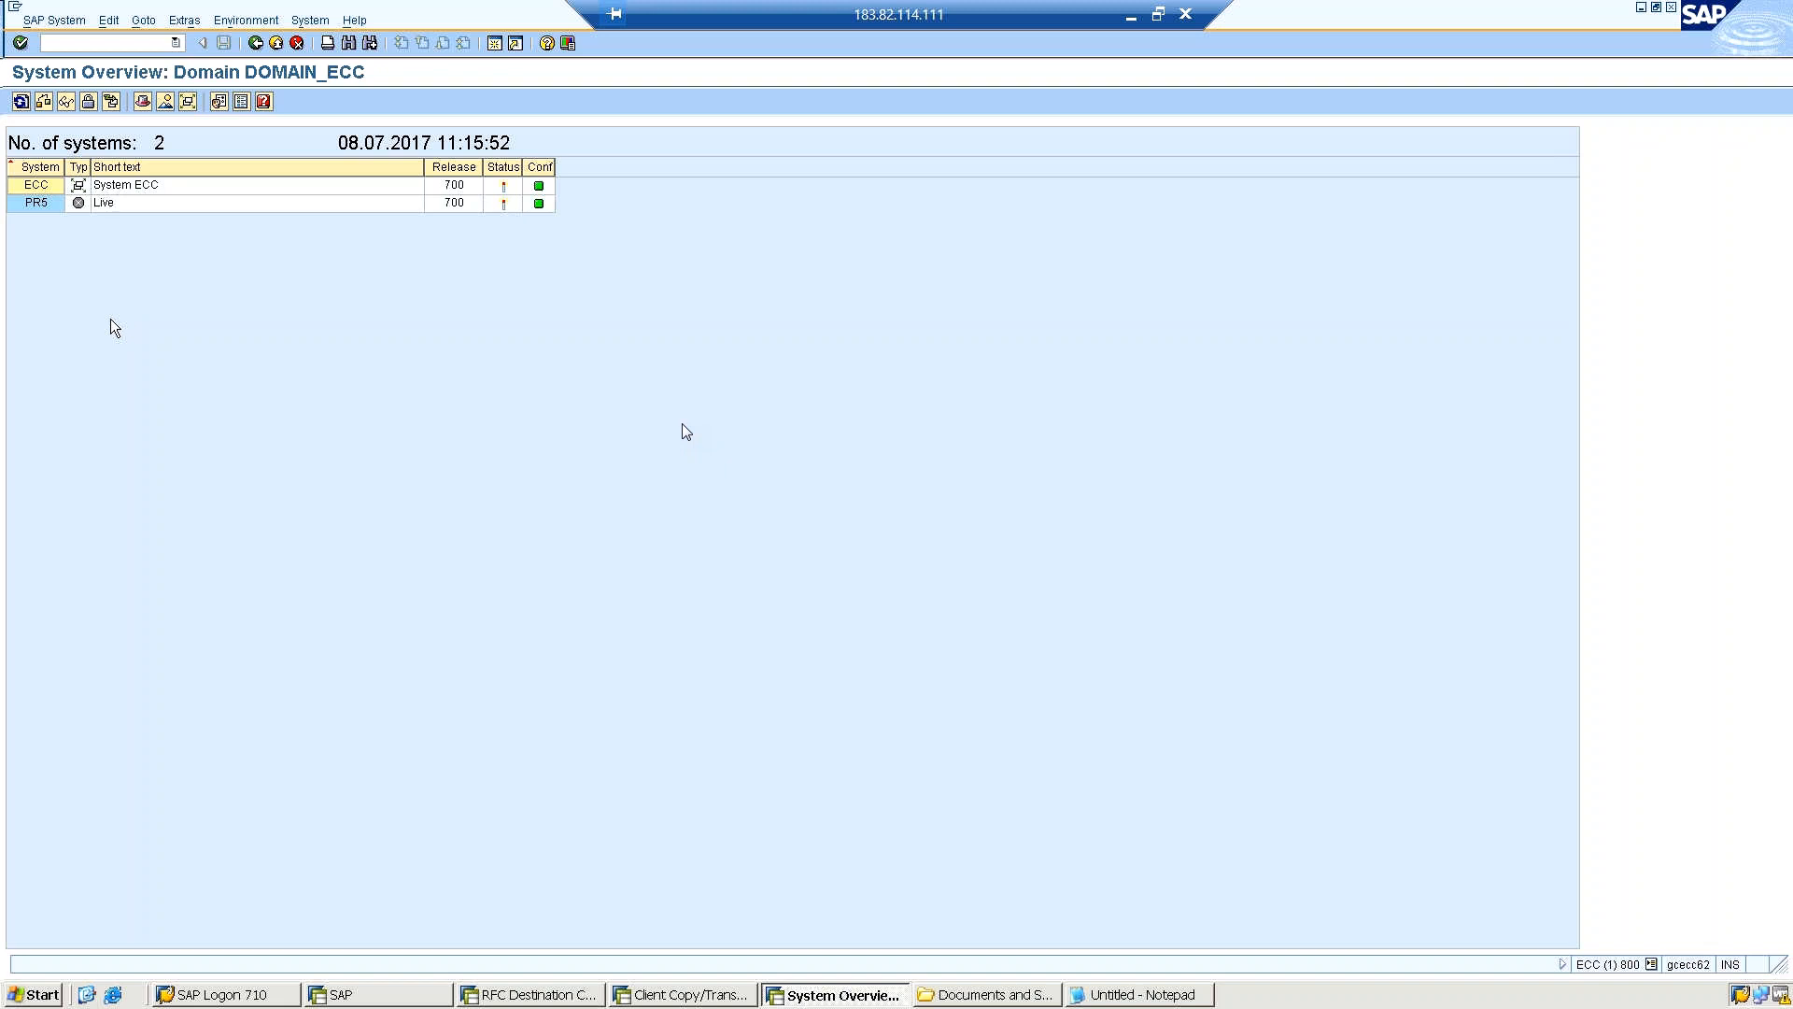
# Minimize the system overview, start another logon to the ECC 6 system and set the client to 000.
pyautogui.click(1644, 8)
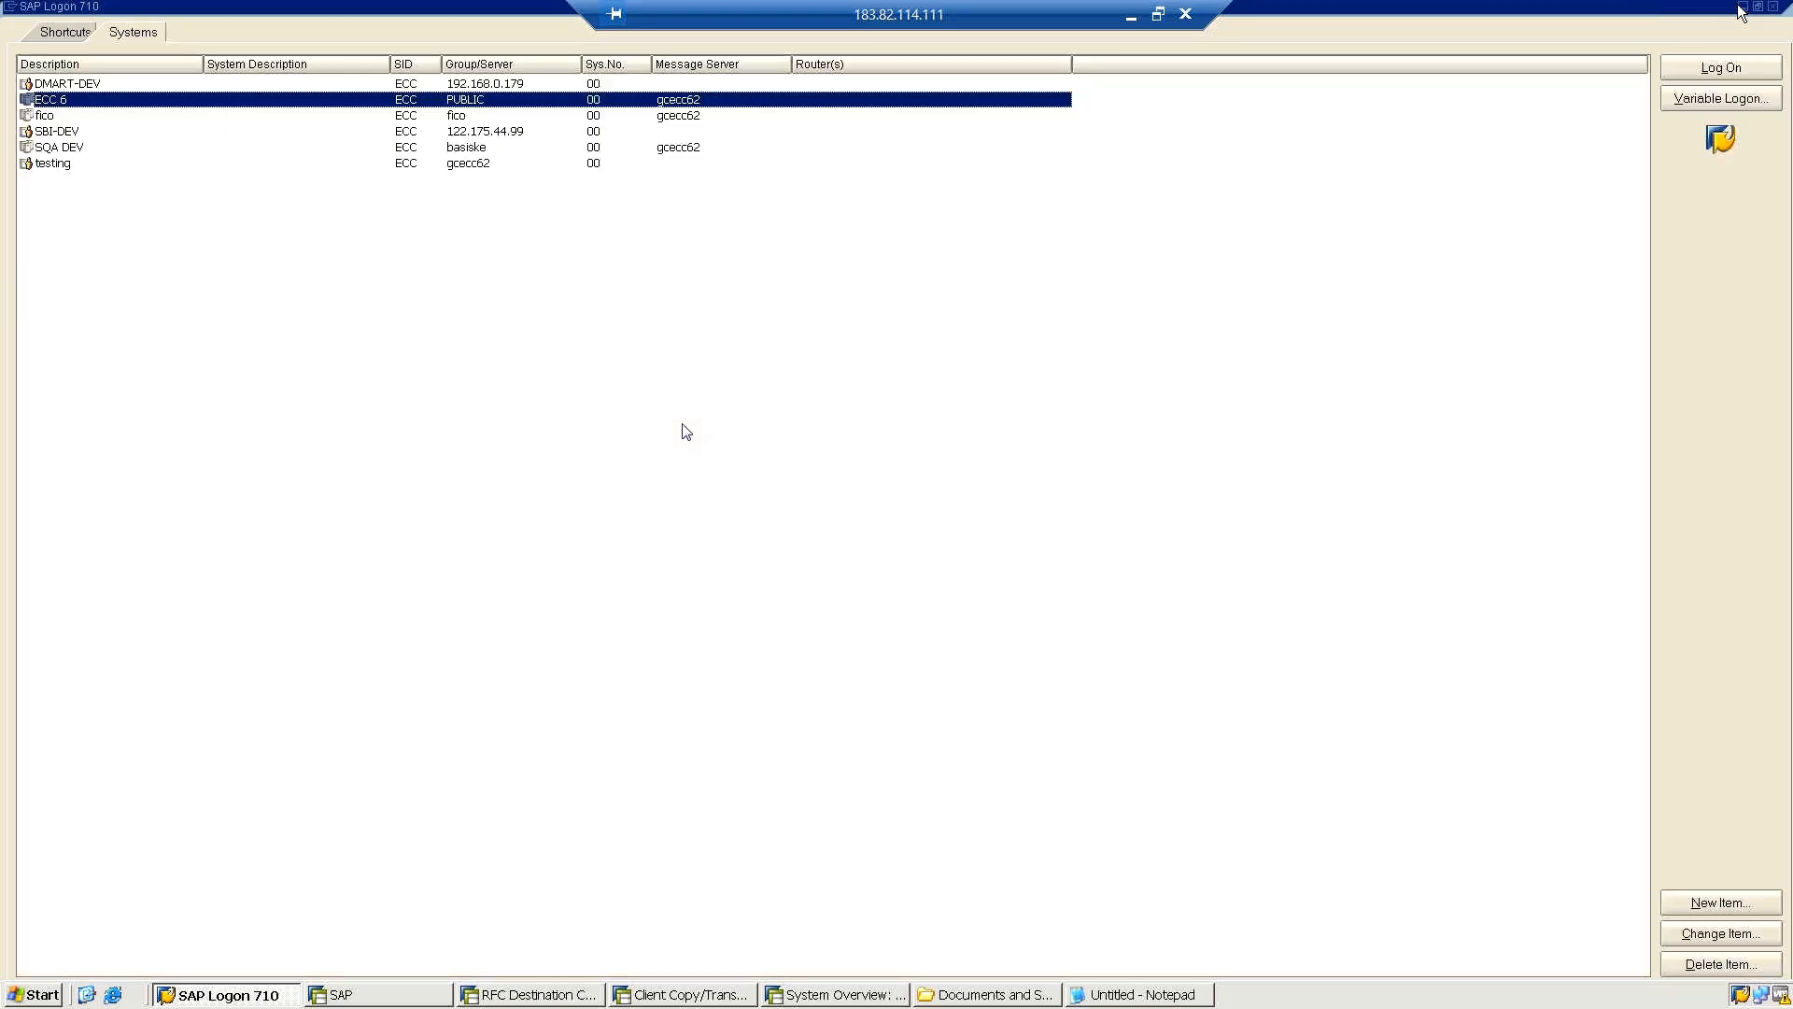
pyautogui.click(1687, 71)
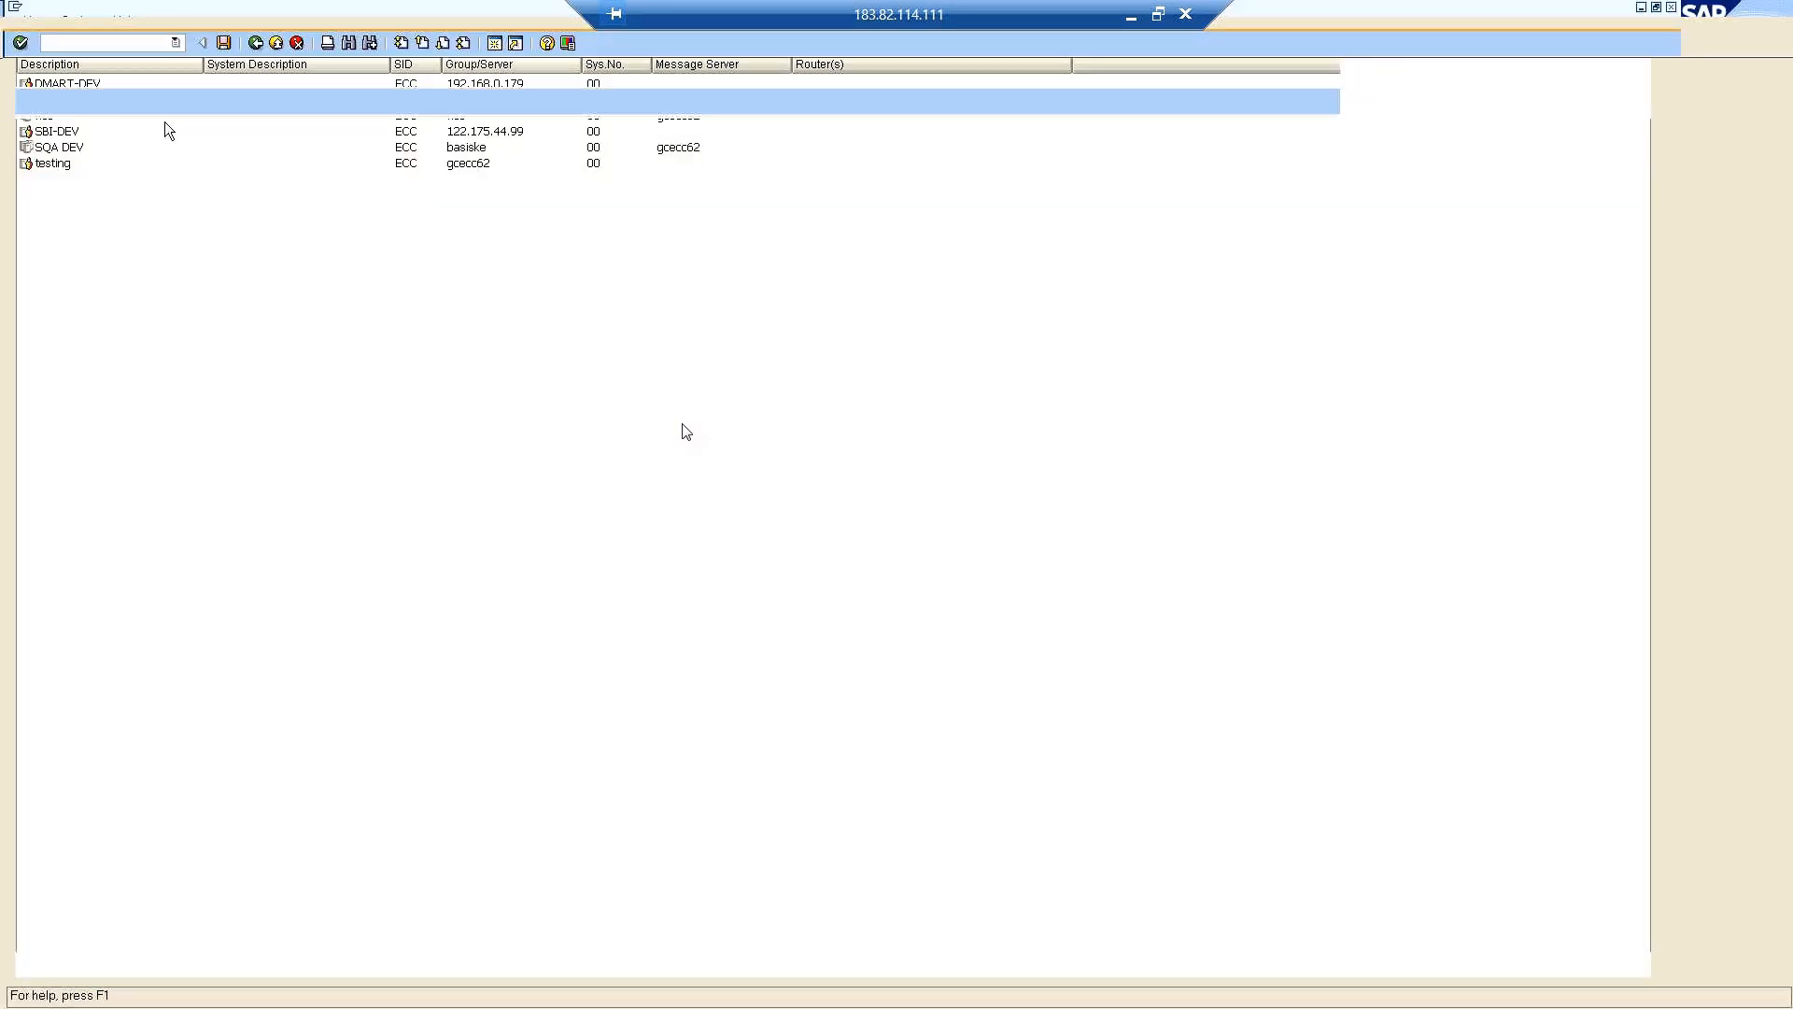
pyautogui.moveTo(155, 133); pyautogui.dragTo(106, 134)
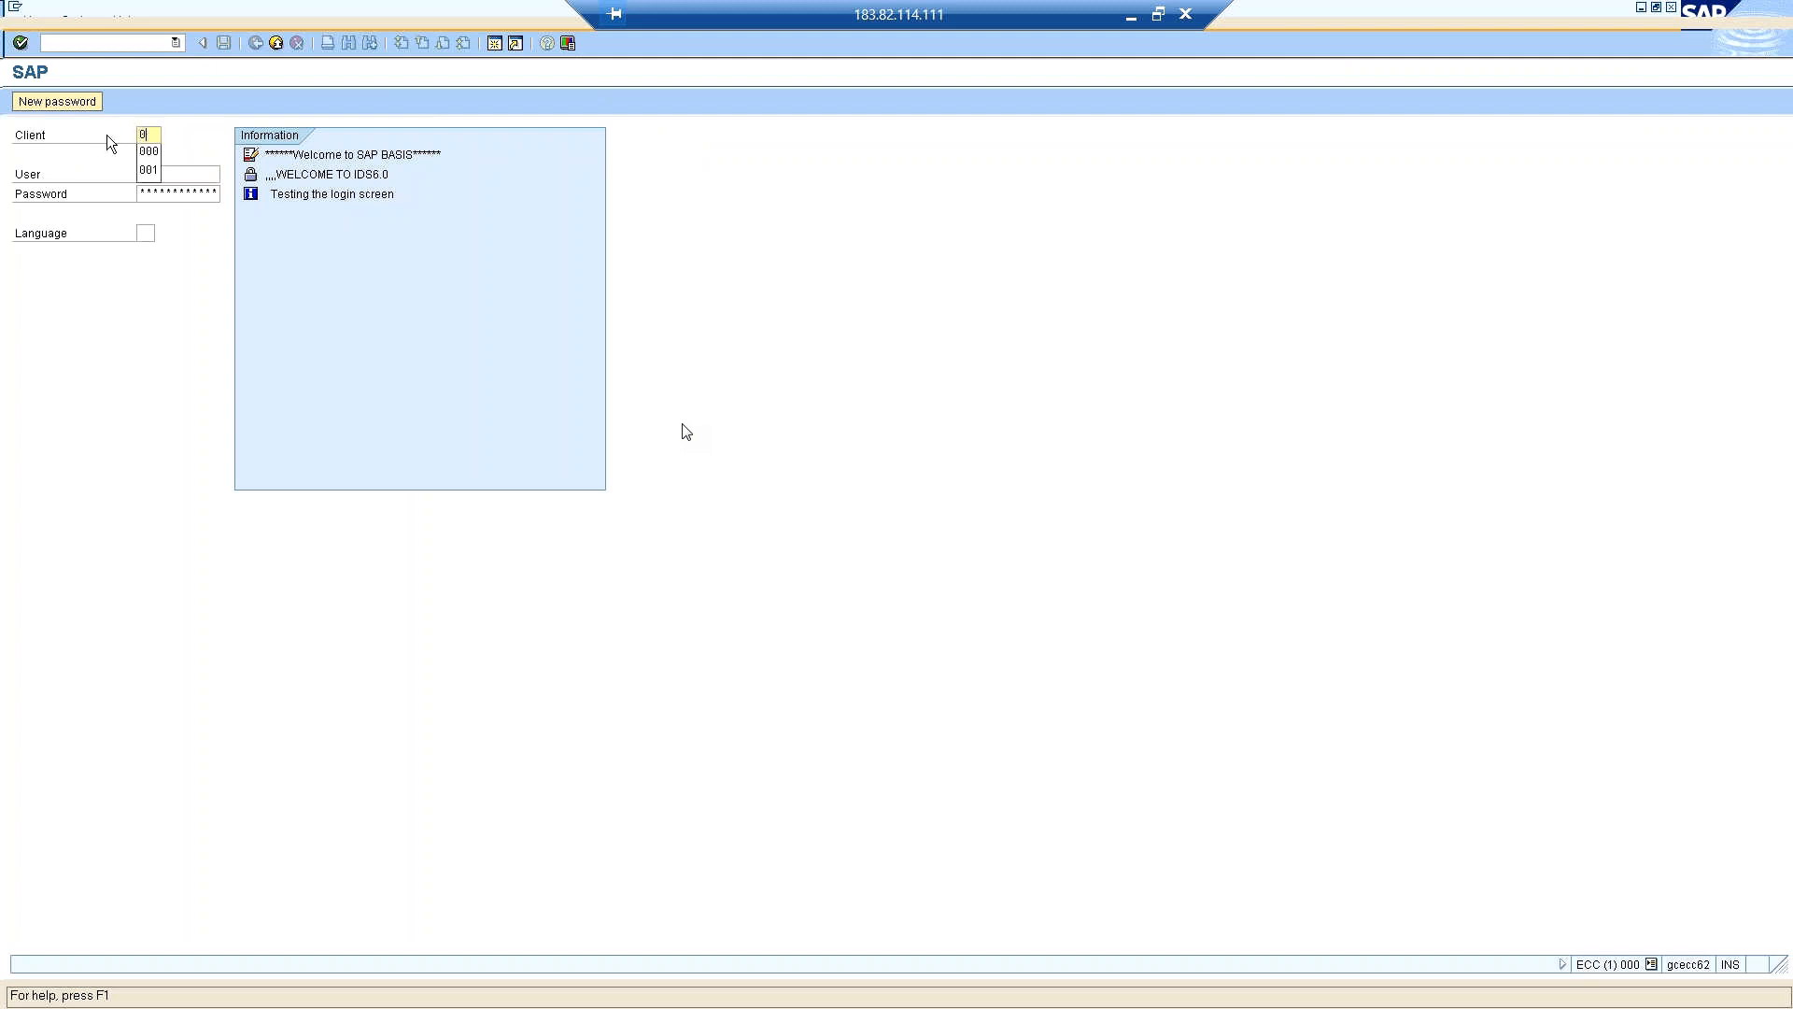
pyautogui.press('Tab')
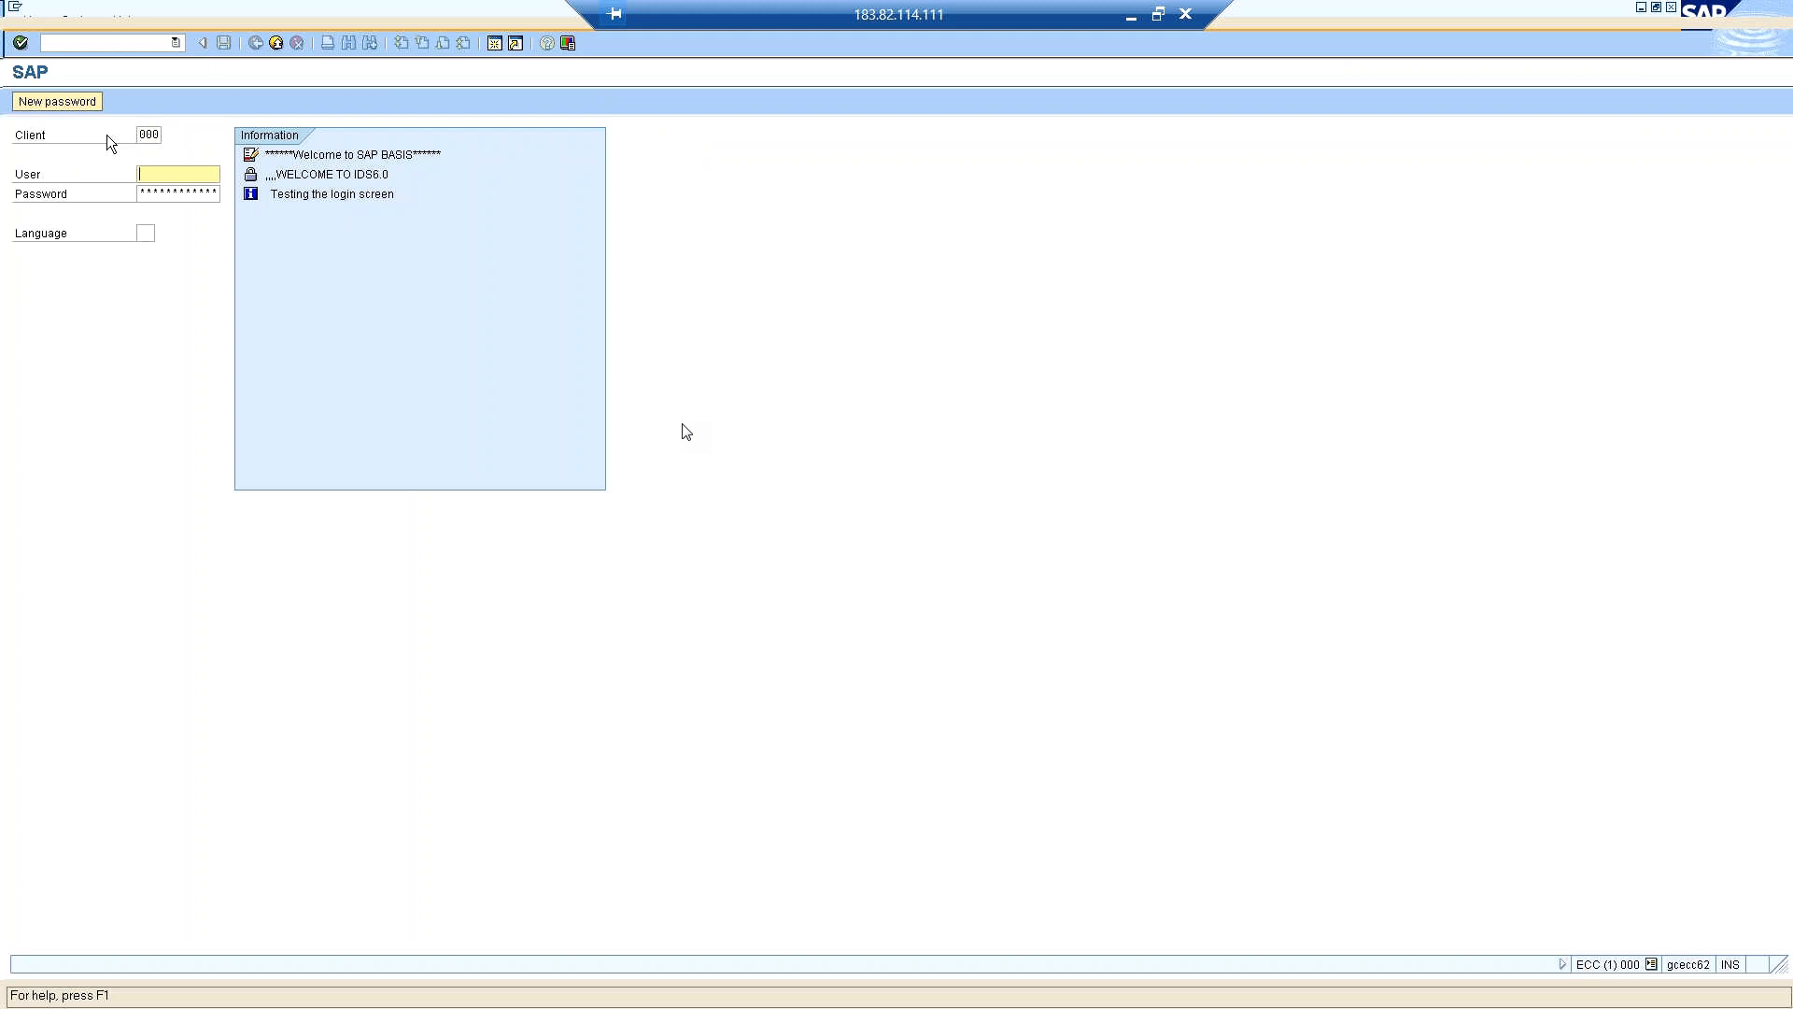
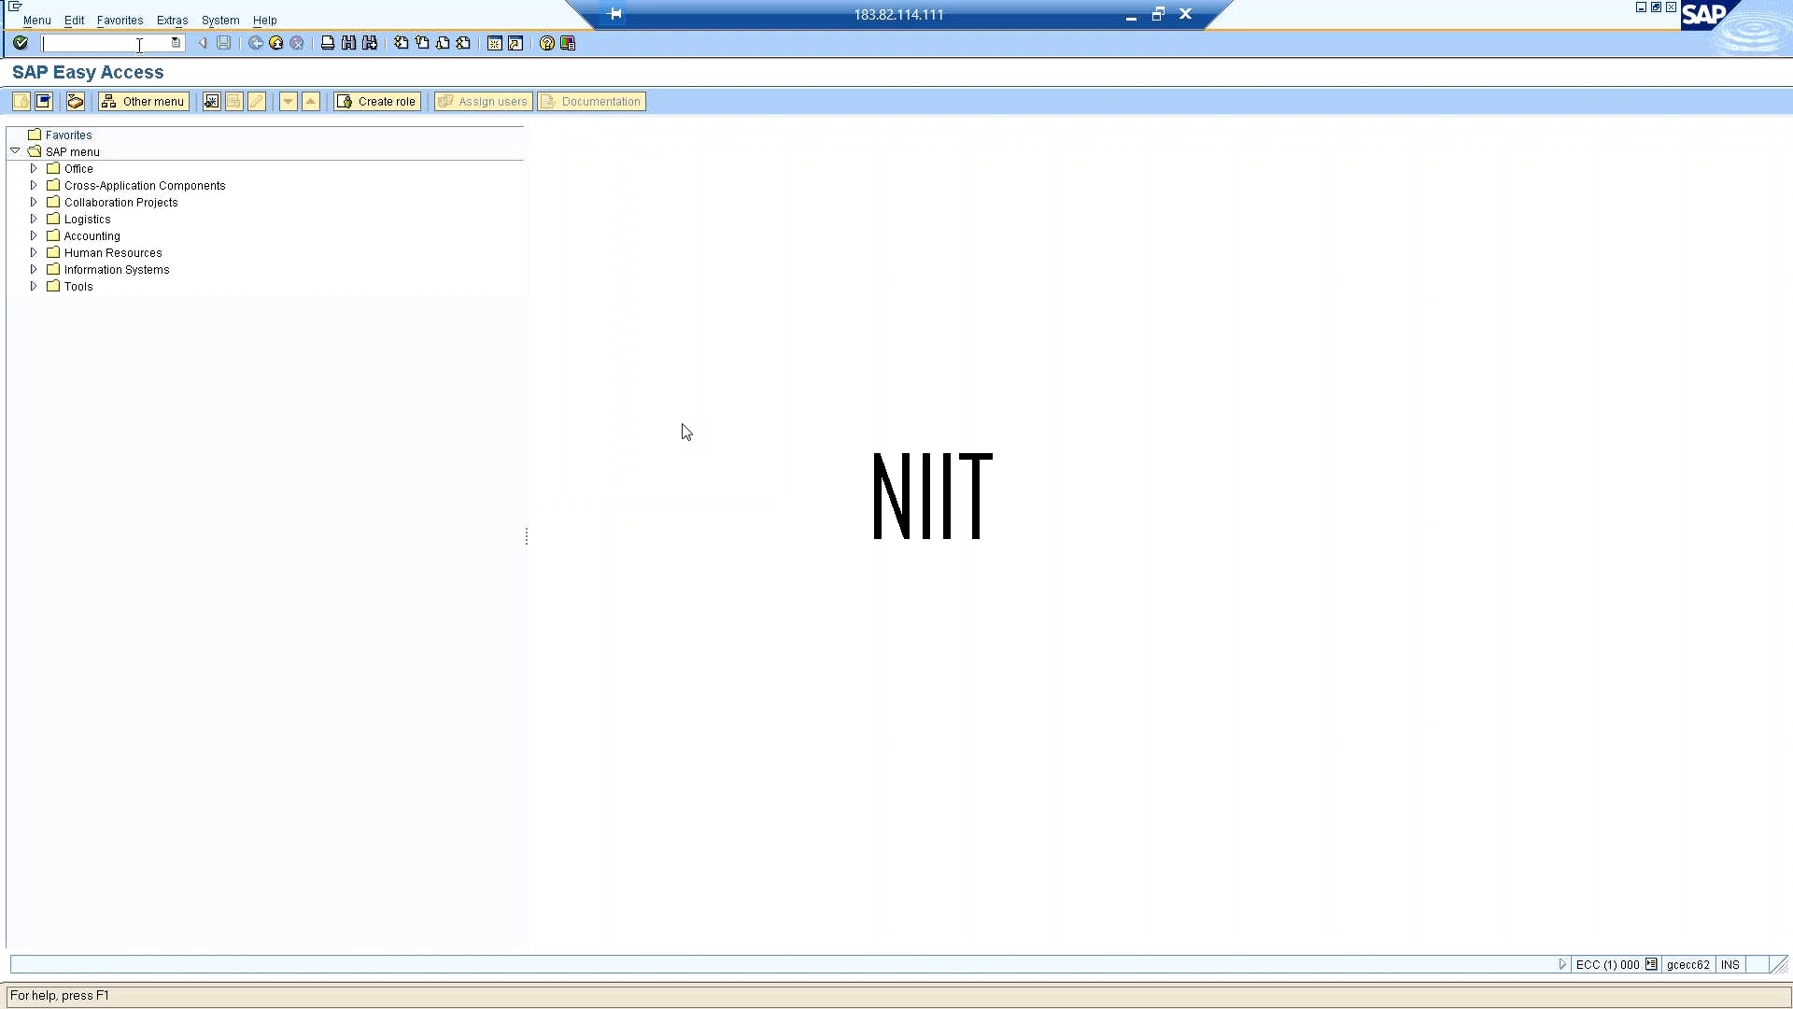
# Open the Transport Management System with transaction STMS in client 000.
pyautogui.write('nstms')
pyautogui.press('Return')
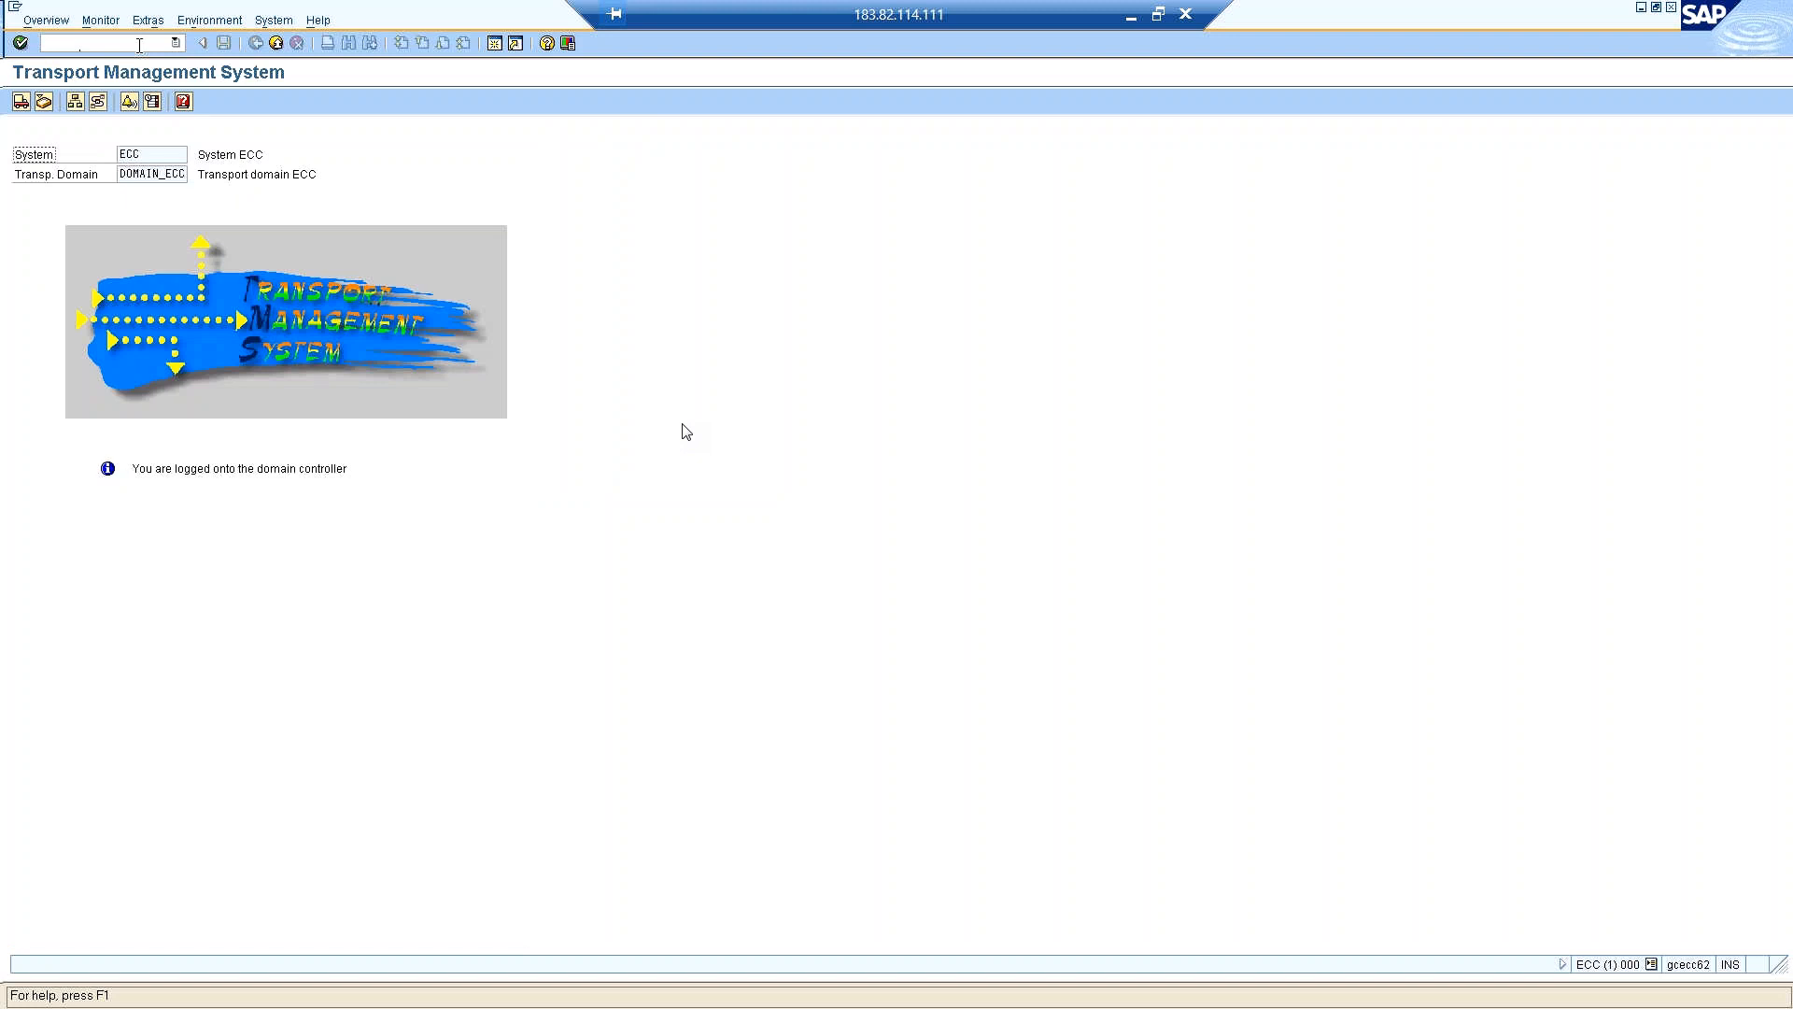
pyautogui.click(139, 45)
pyautogui.write('/ntaco')
pyautogui.press('Return')
pyautogui.write('tico')
pyautogui.press('Return')
# Display the TMS configuration with the command dico, delete the complete configuration and confirm the deletion.
pyautogui.click(139, 44)
pyautogui.write('/nti')
pyautogui.press('BackSpace')
pyautogui.press('BackSpace')
pyautogui.press('BackSpace')
pyautogui.press('BackSpace')
pyautogui.write('tdico')
pyautogui.press('Return')
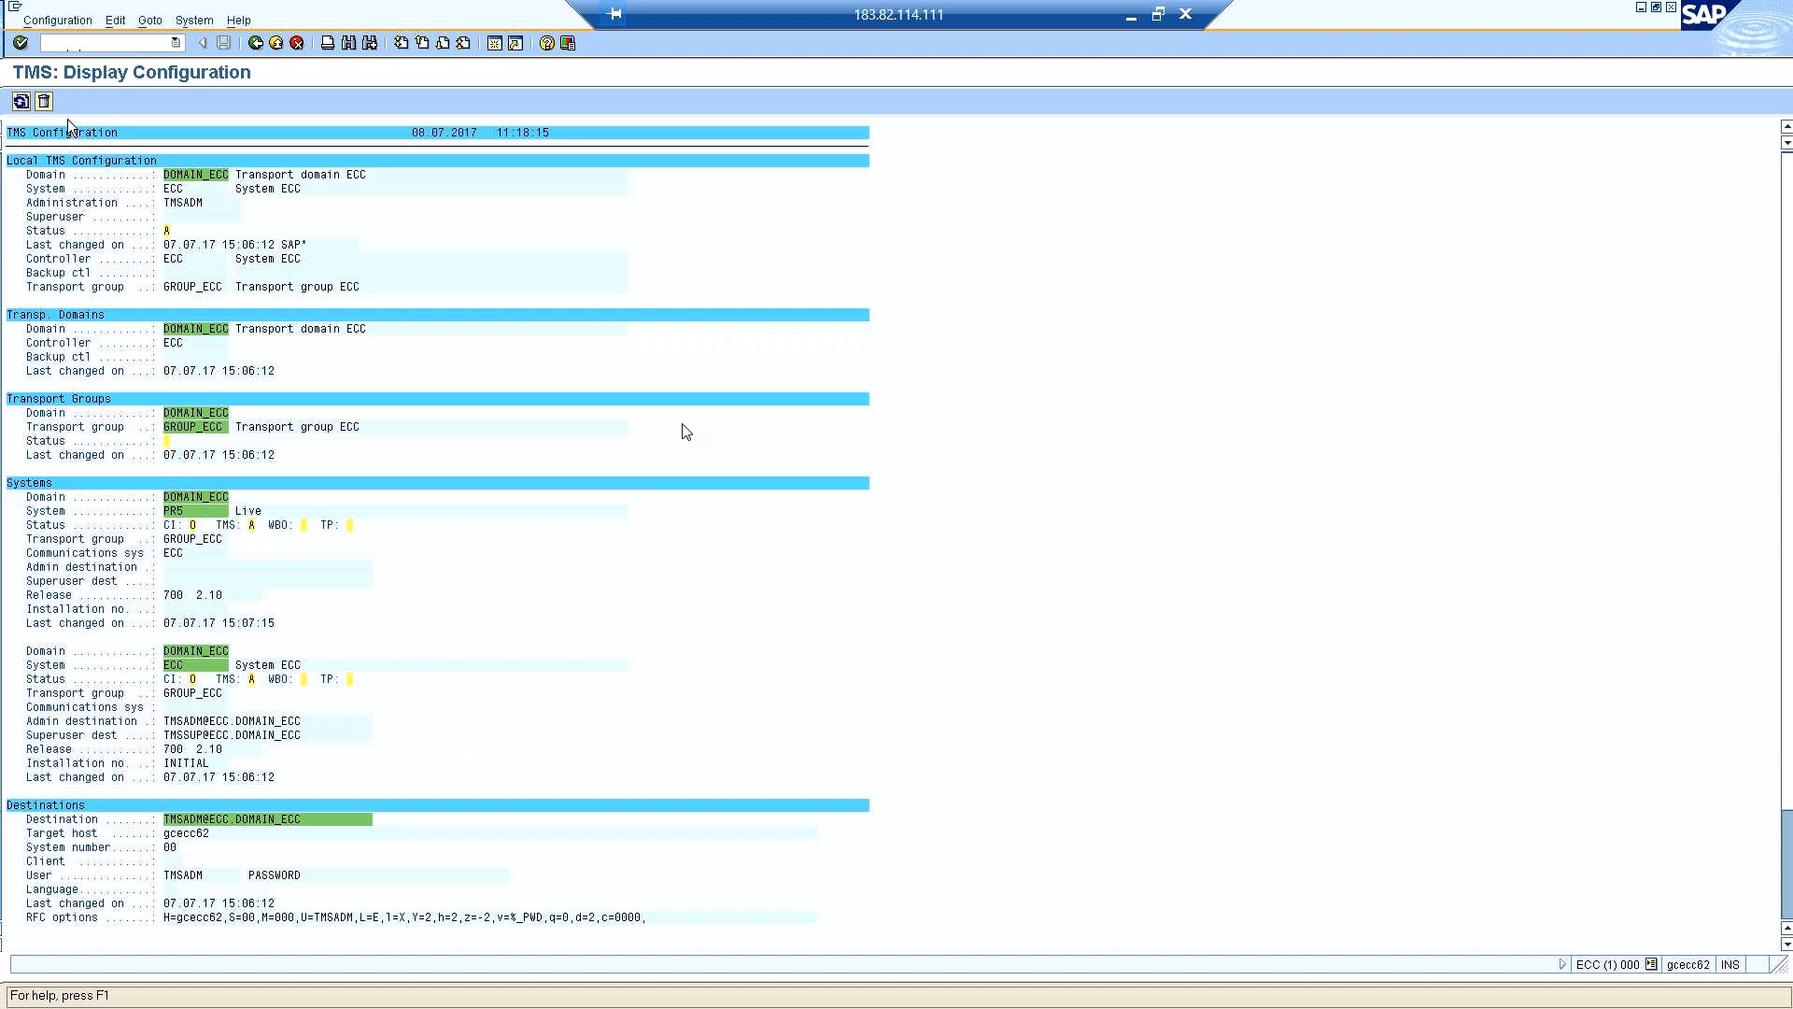
pyautogui.click(43, 100)
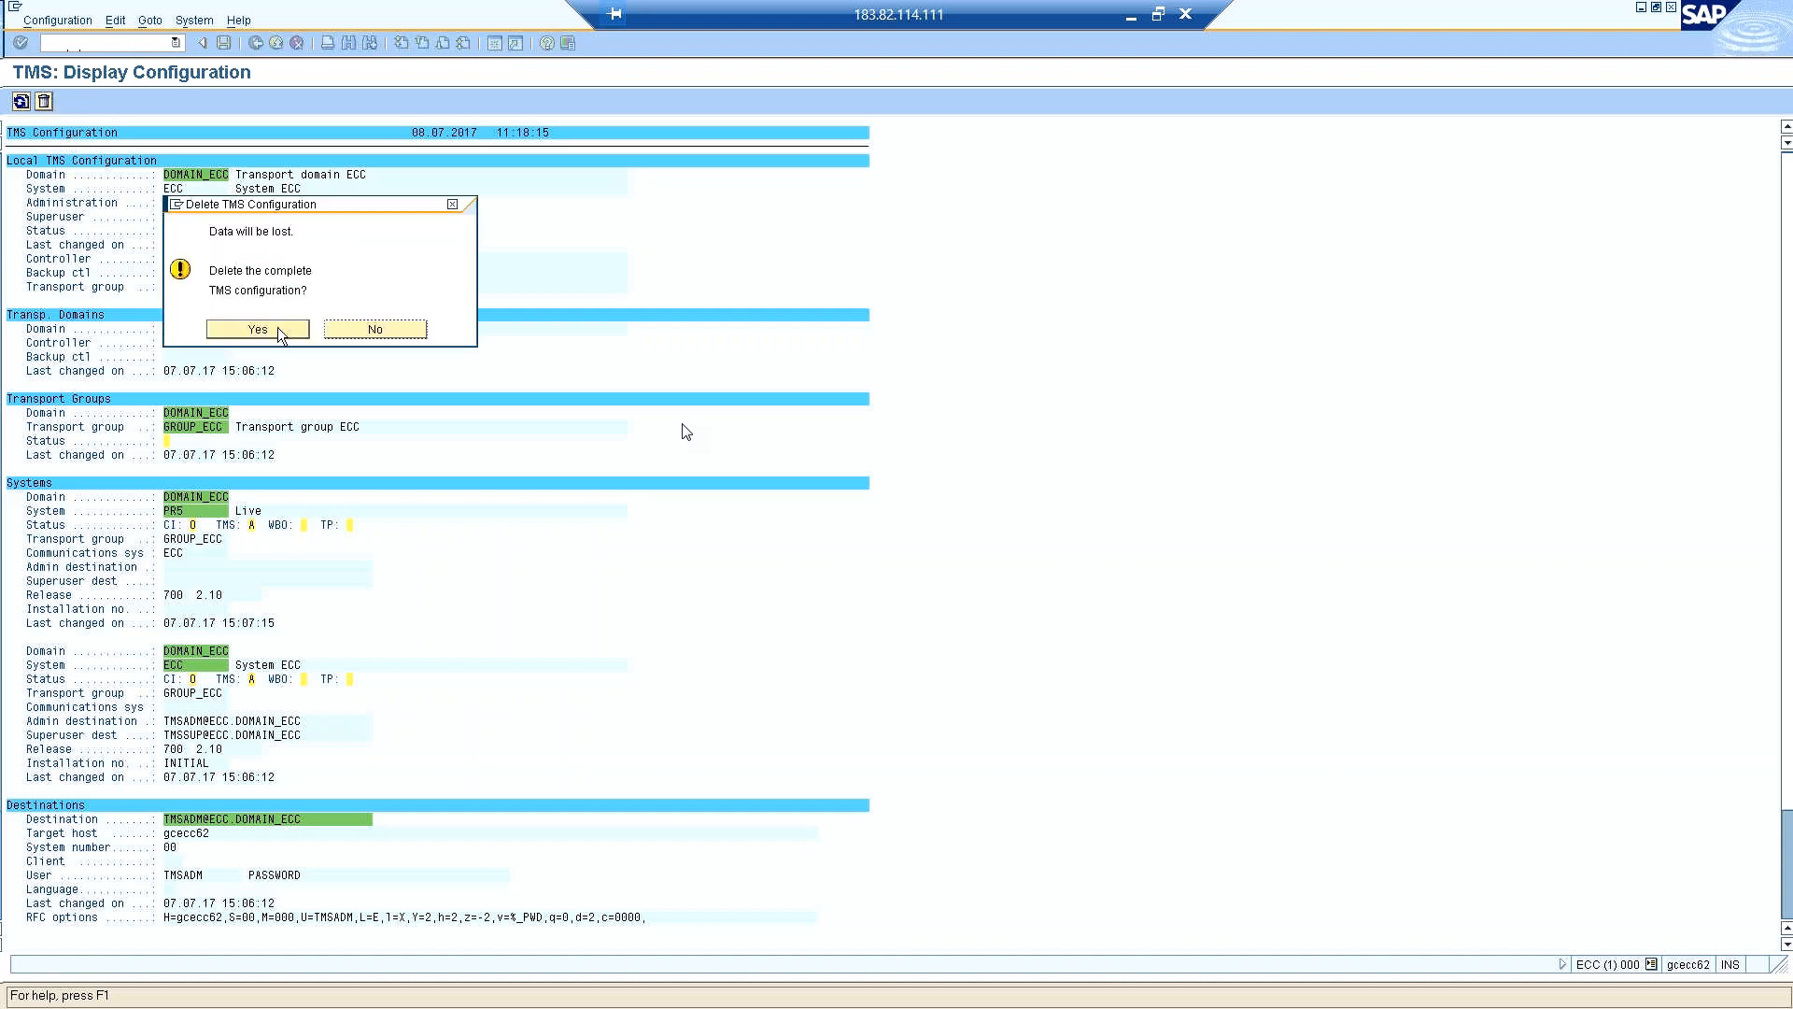
pyautogui.click(263, 329)
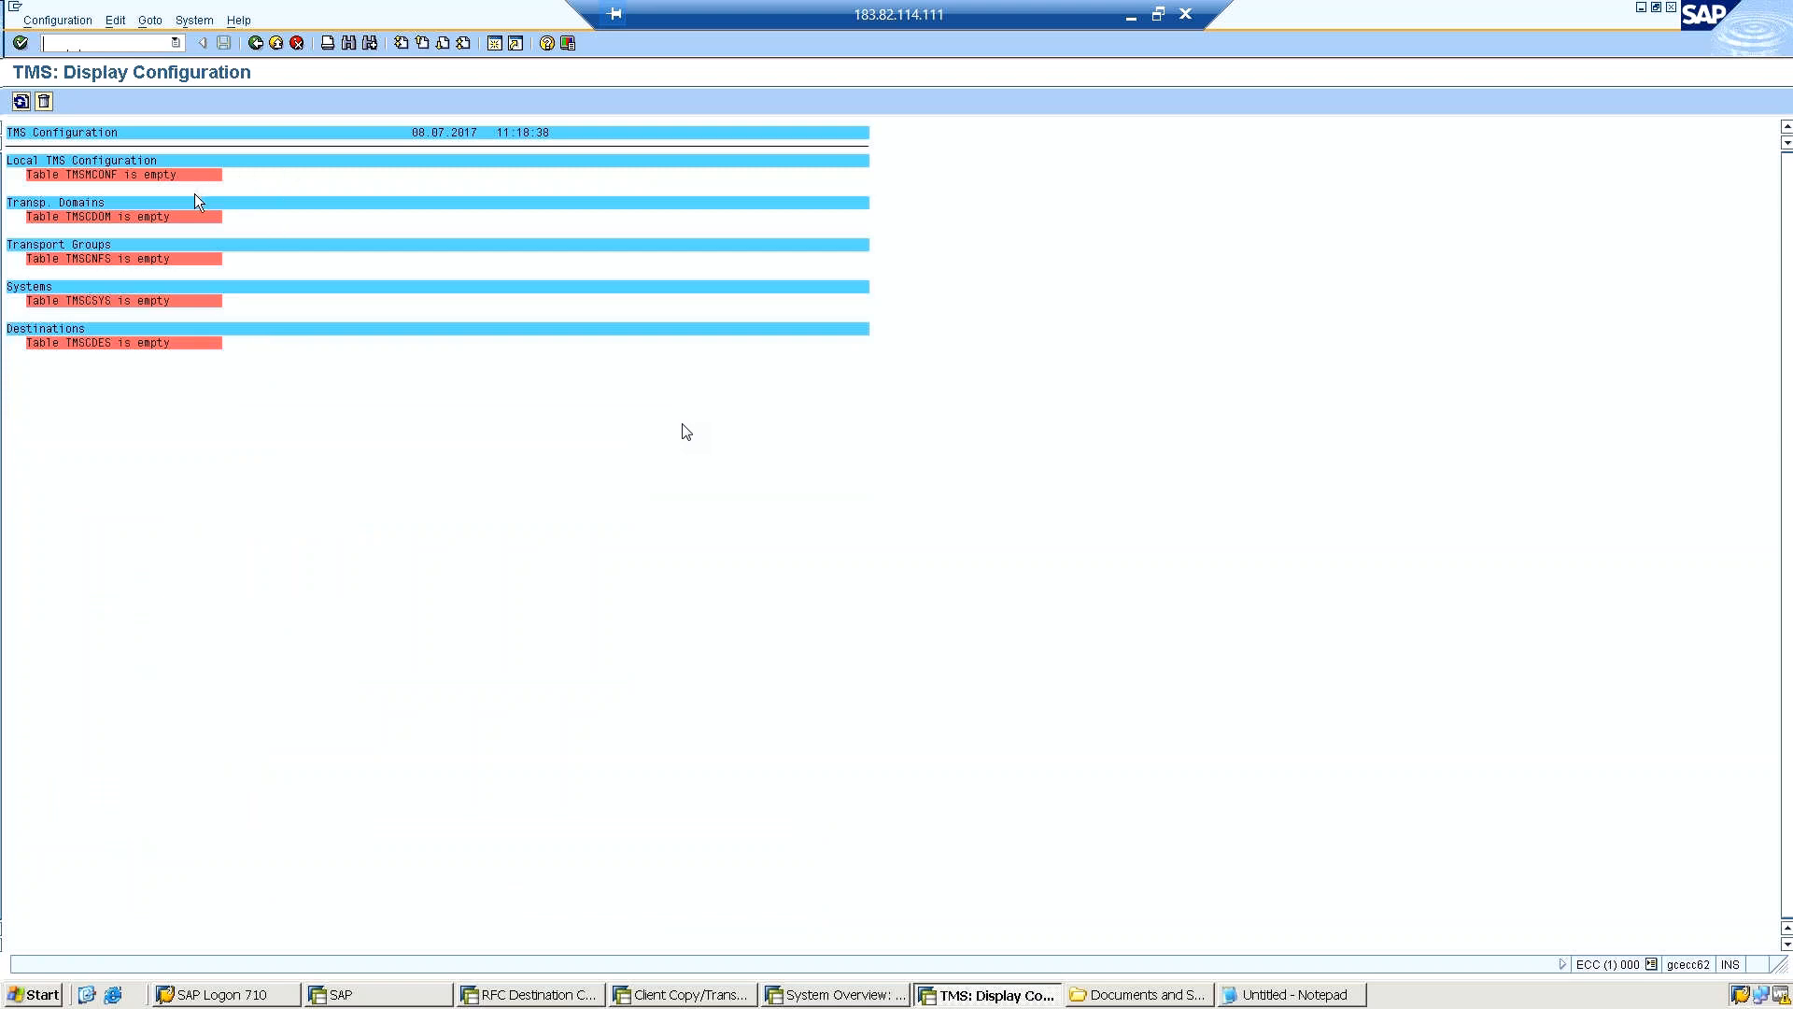
# Return to the Transport Management System and save transport domain DOMAIN_ECC for system ECC with the proposed descriptions.
pyautogui.click(251, 44)
pyautogui.click(250, 44)
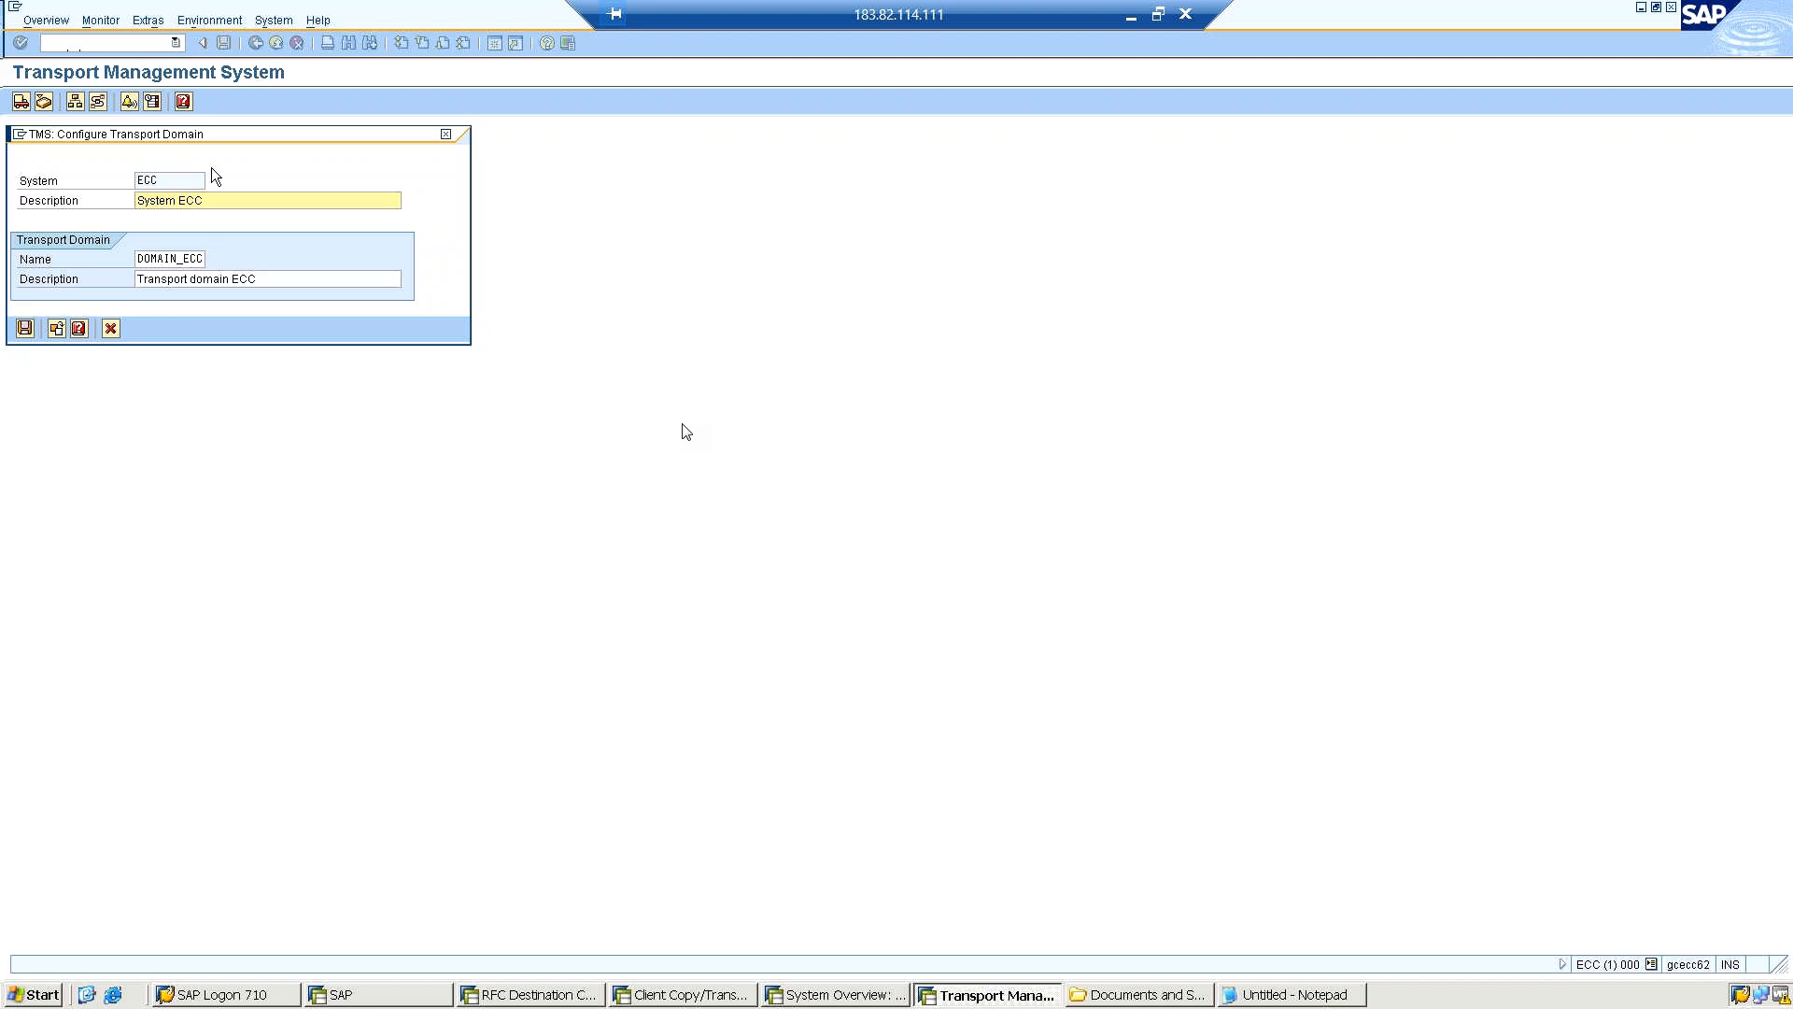
pyautogui.click(24, 329)
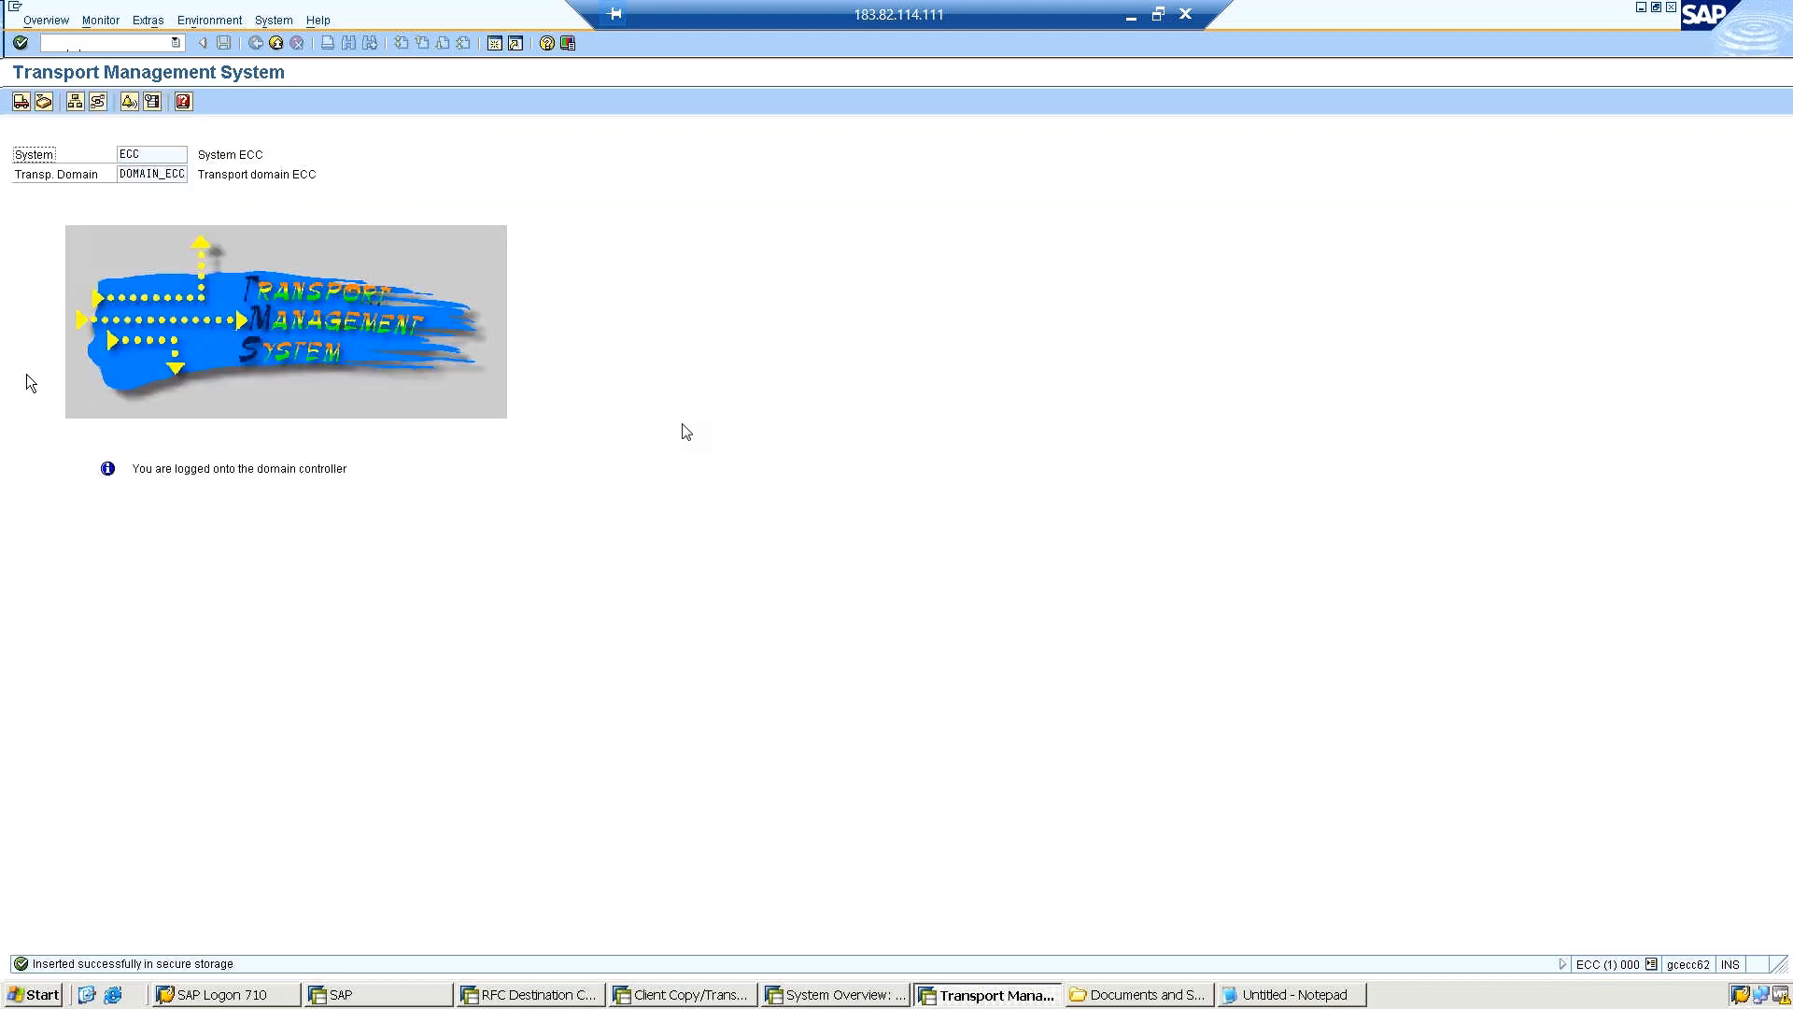
# From the system overview, create virtual system ET1 with the description "ecc testing" and ECC as communication system.
pyautogui.click(71, 109)
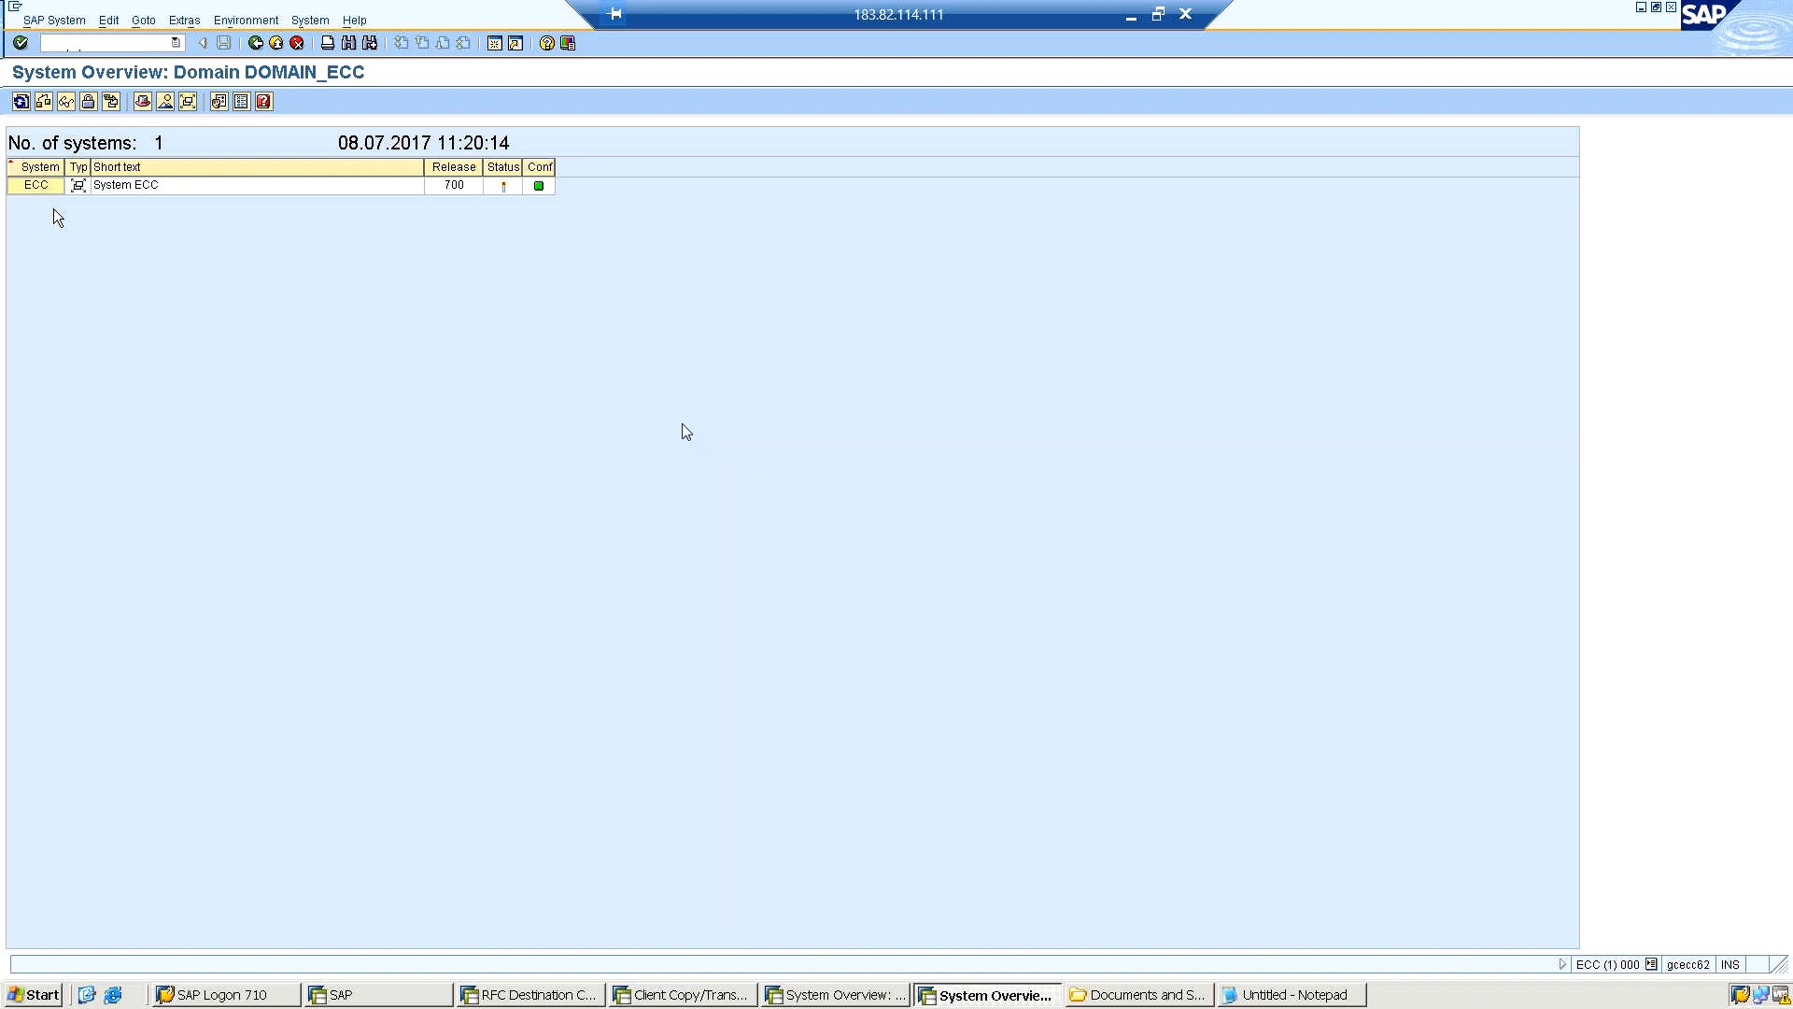
pyautogui.click(43, 23)
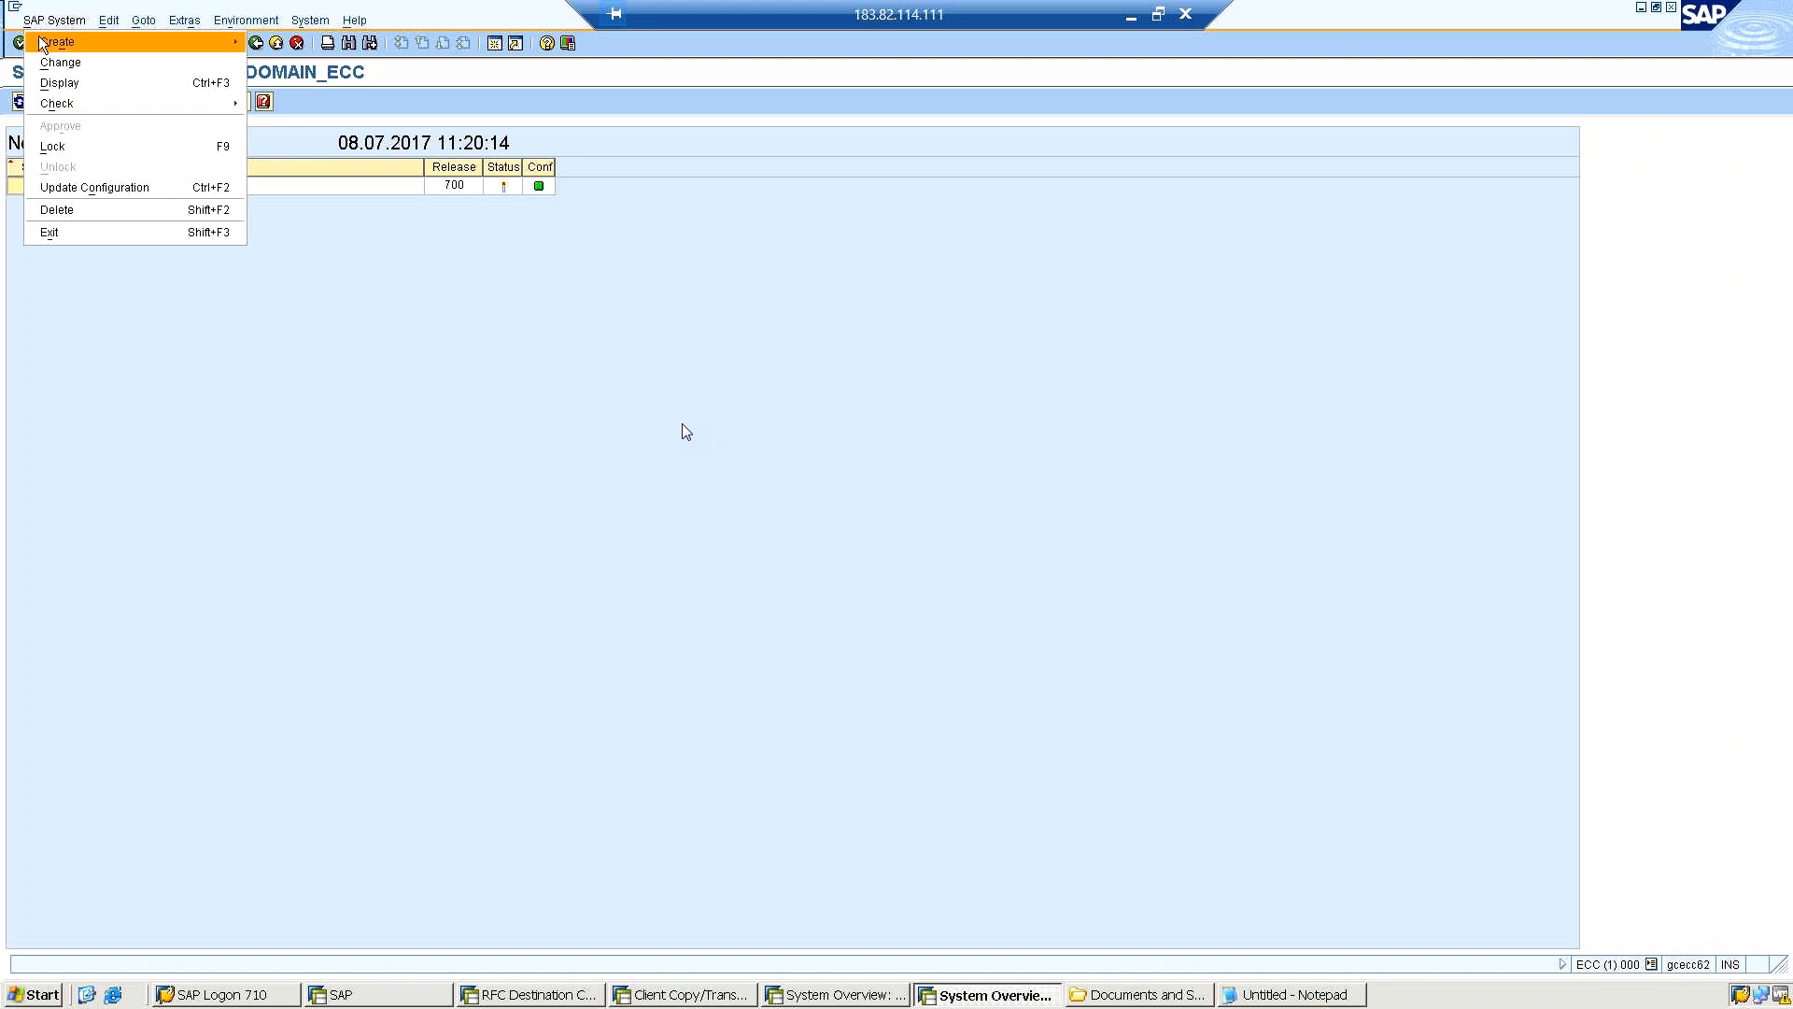
pyautogui.moveTo(40, 41)
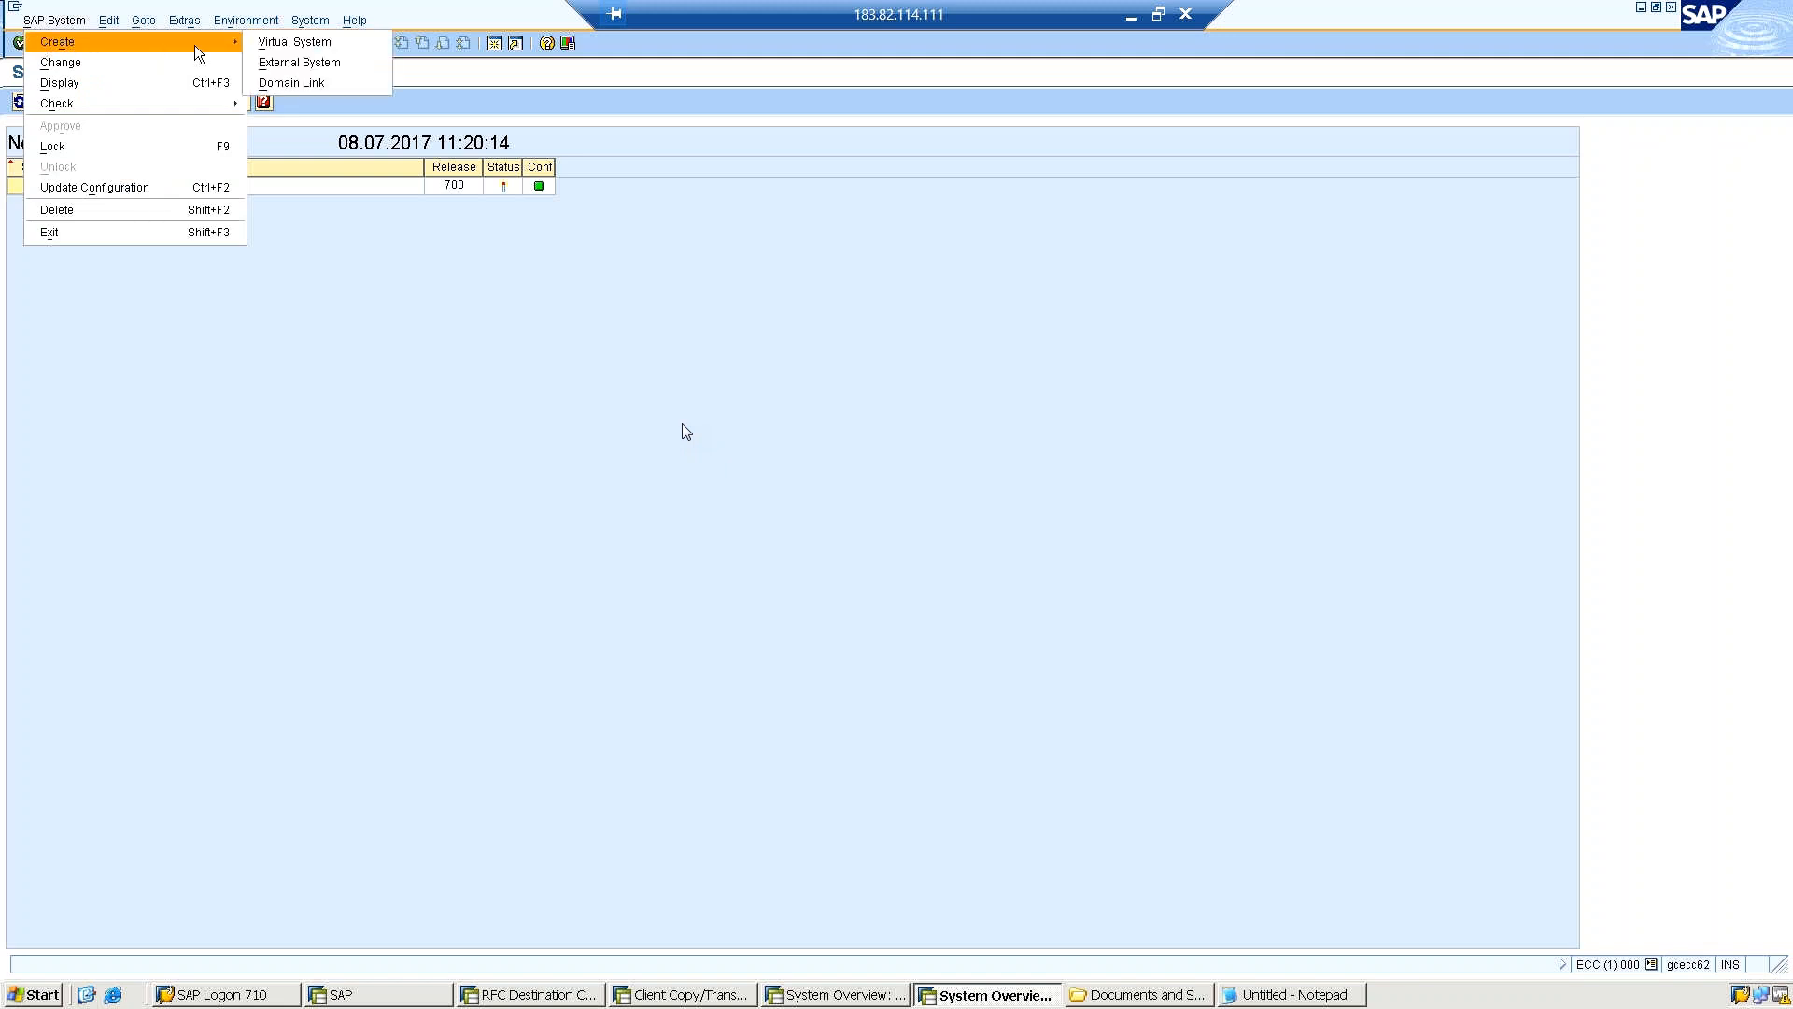
pyautogui.click(282, 43)
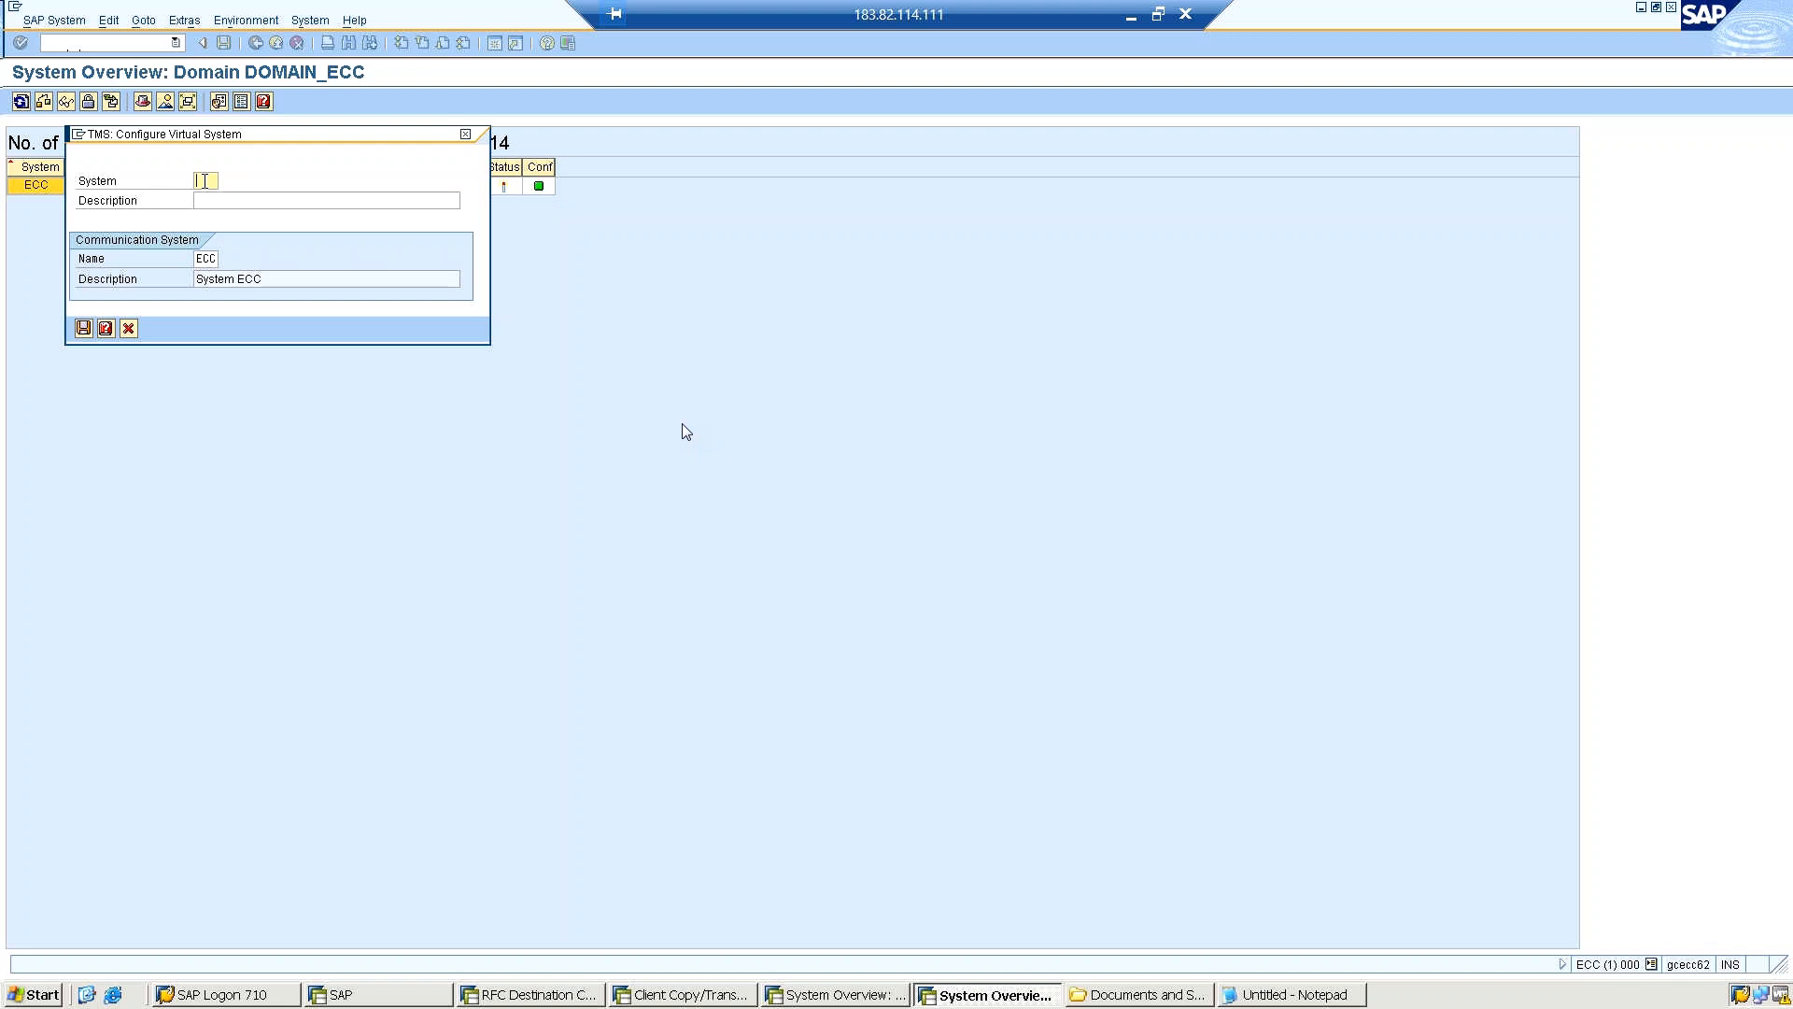
pyautogui.write('q')
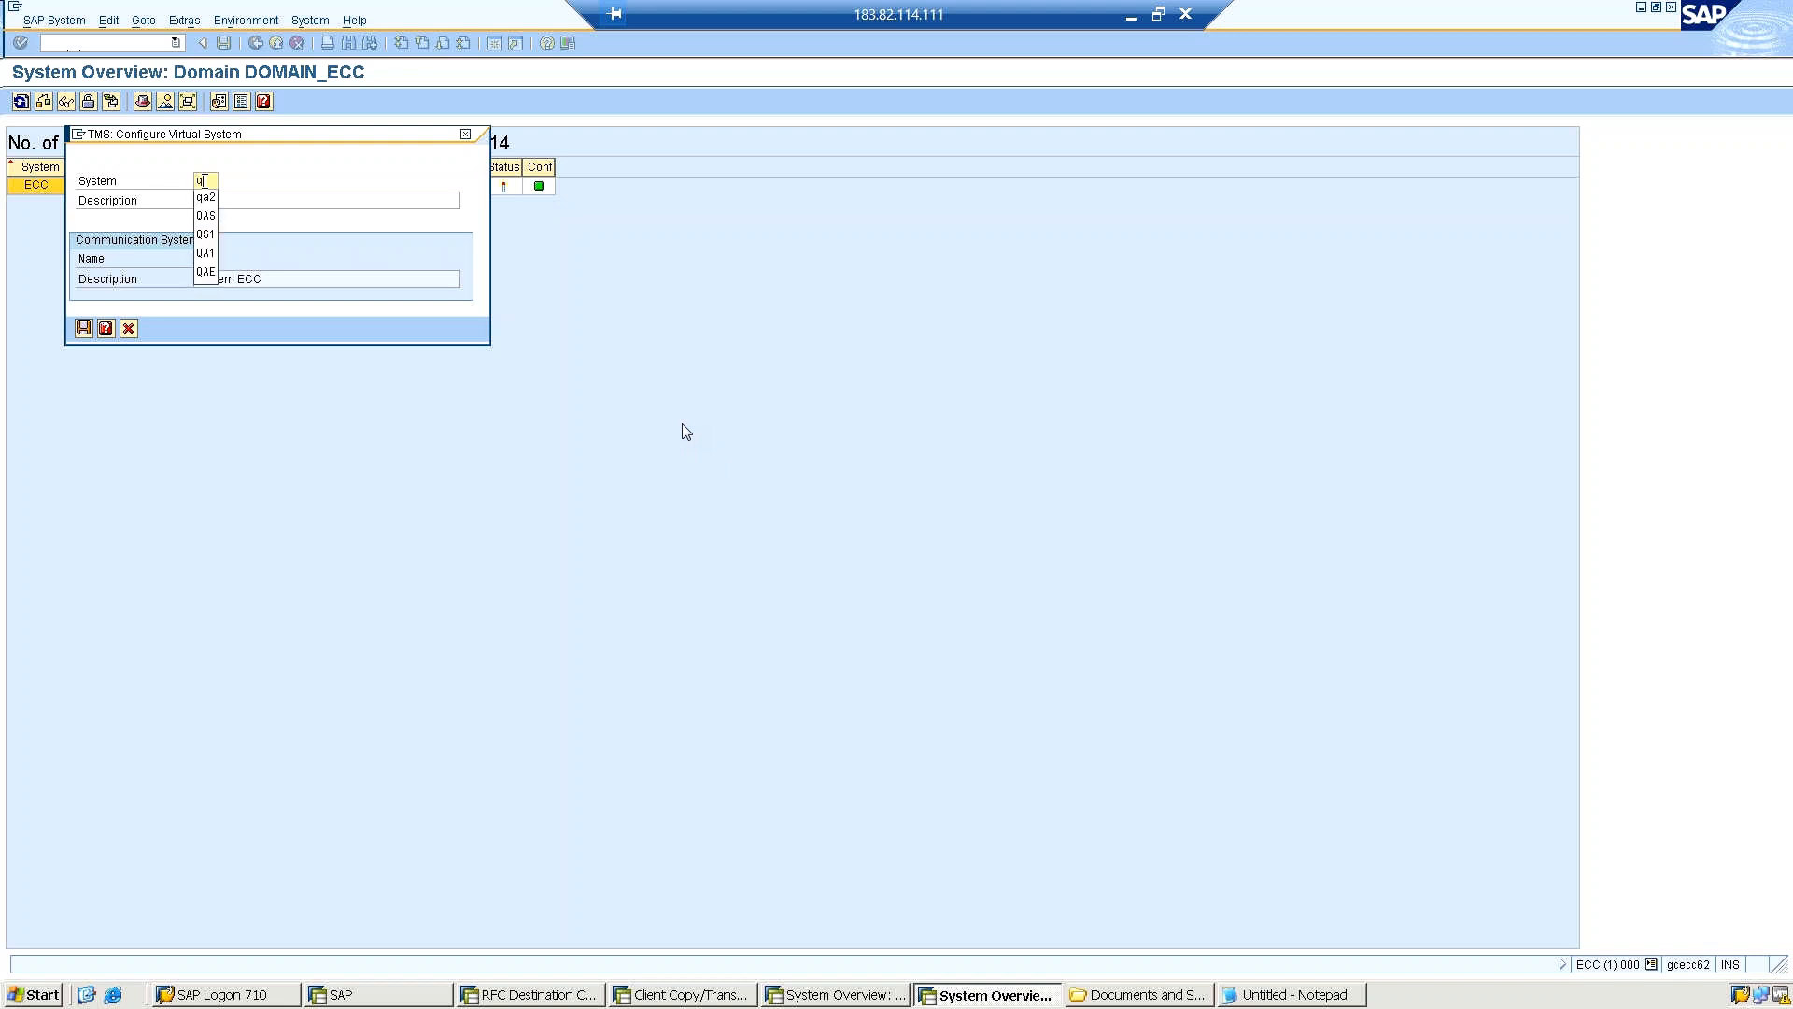
pyautogui.press('BackSpace')
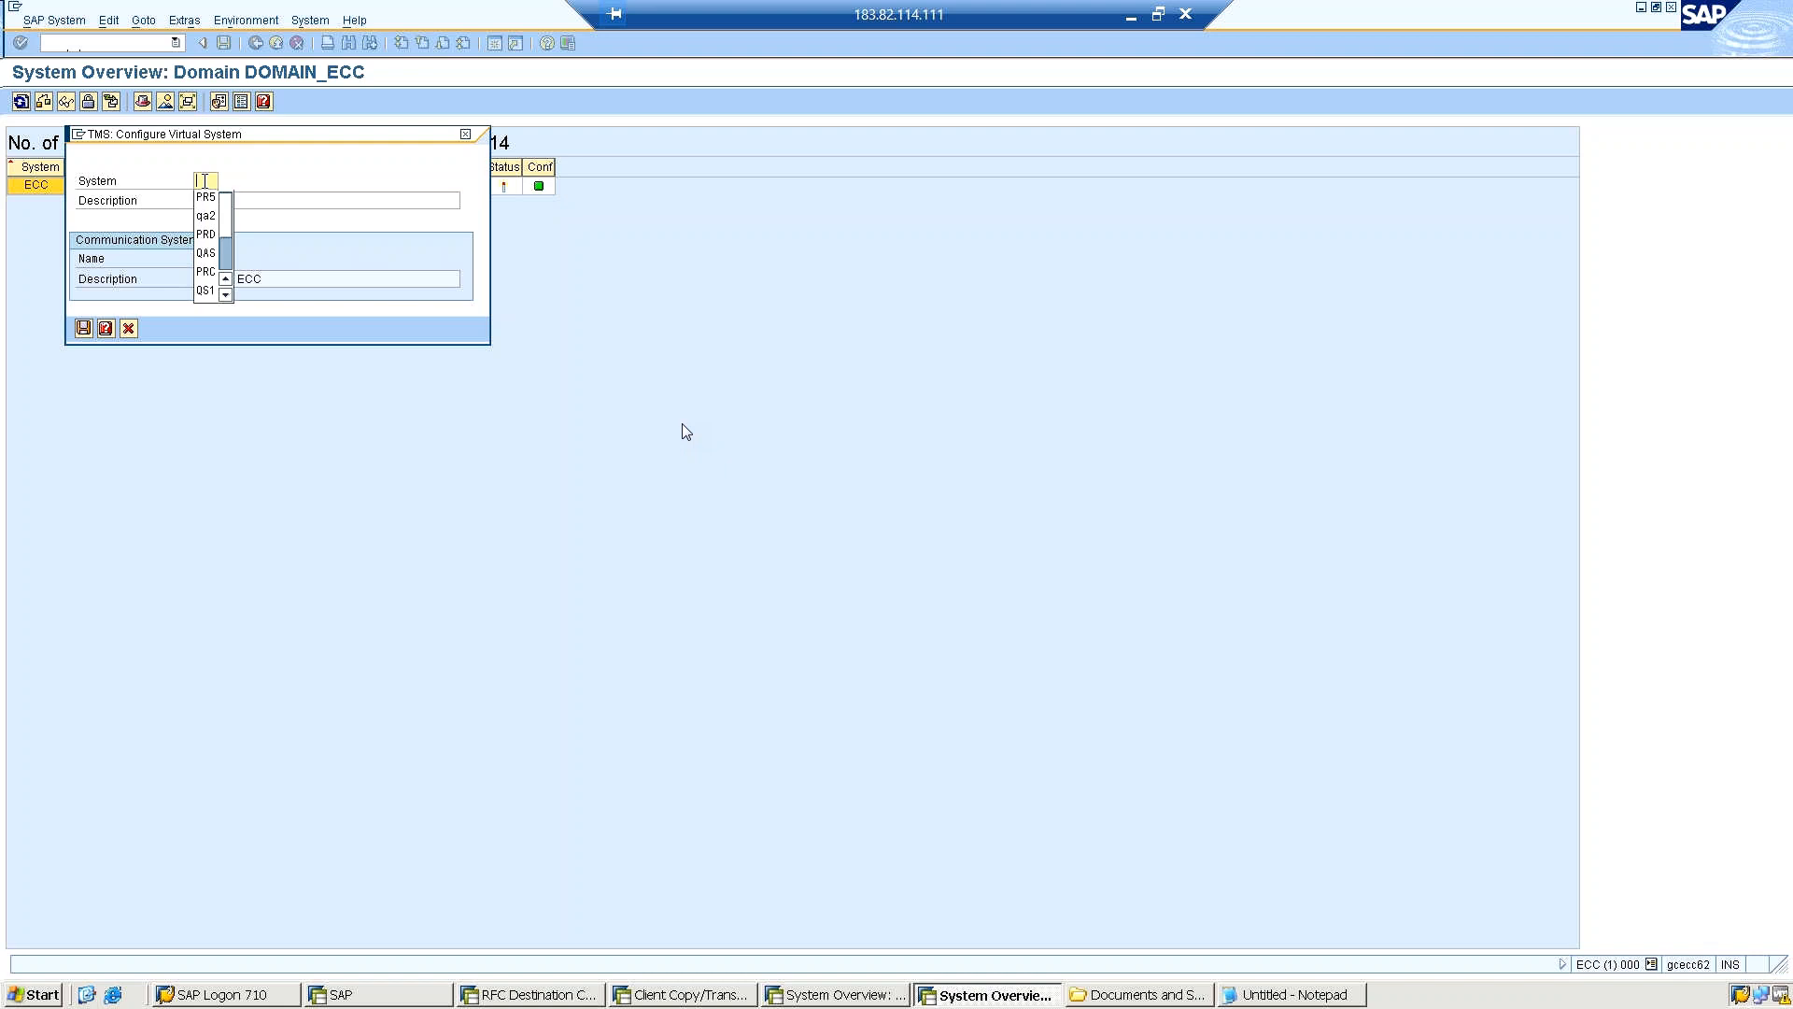
pyautogui.write('E11')
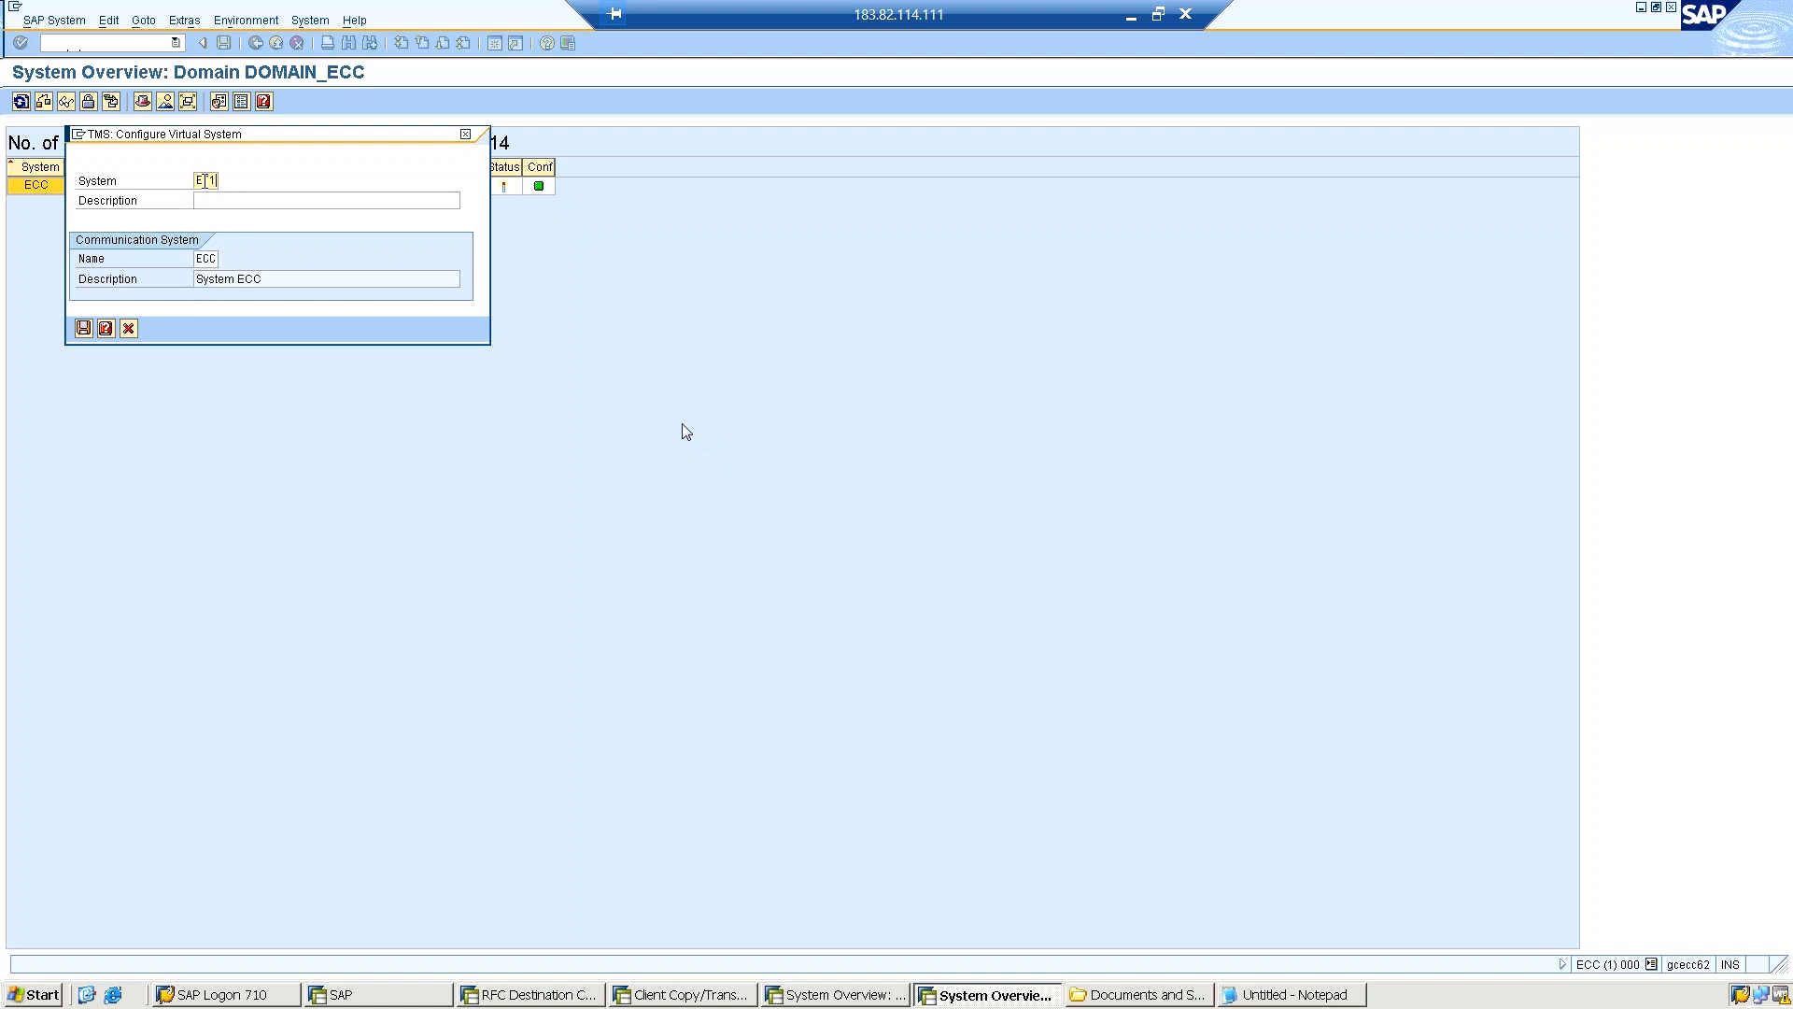
pyautogui.press('Tab')
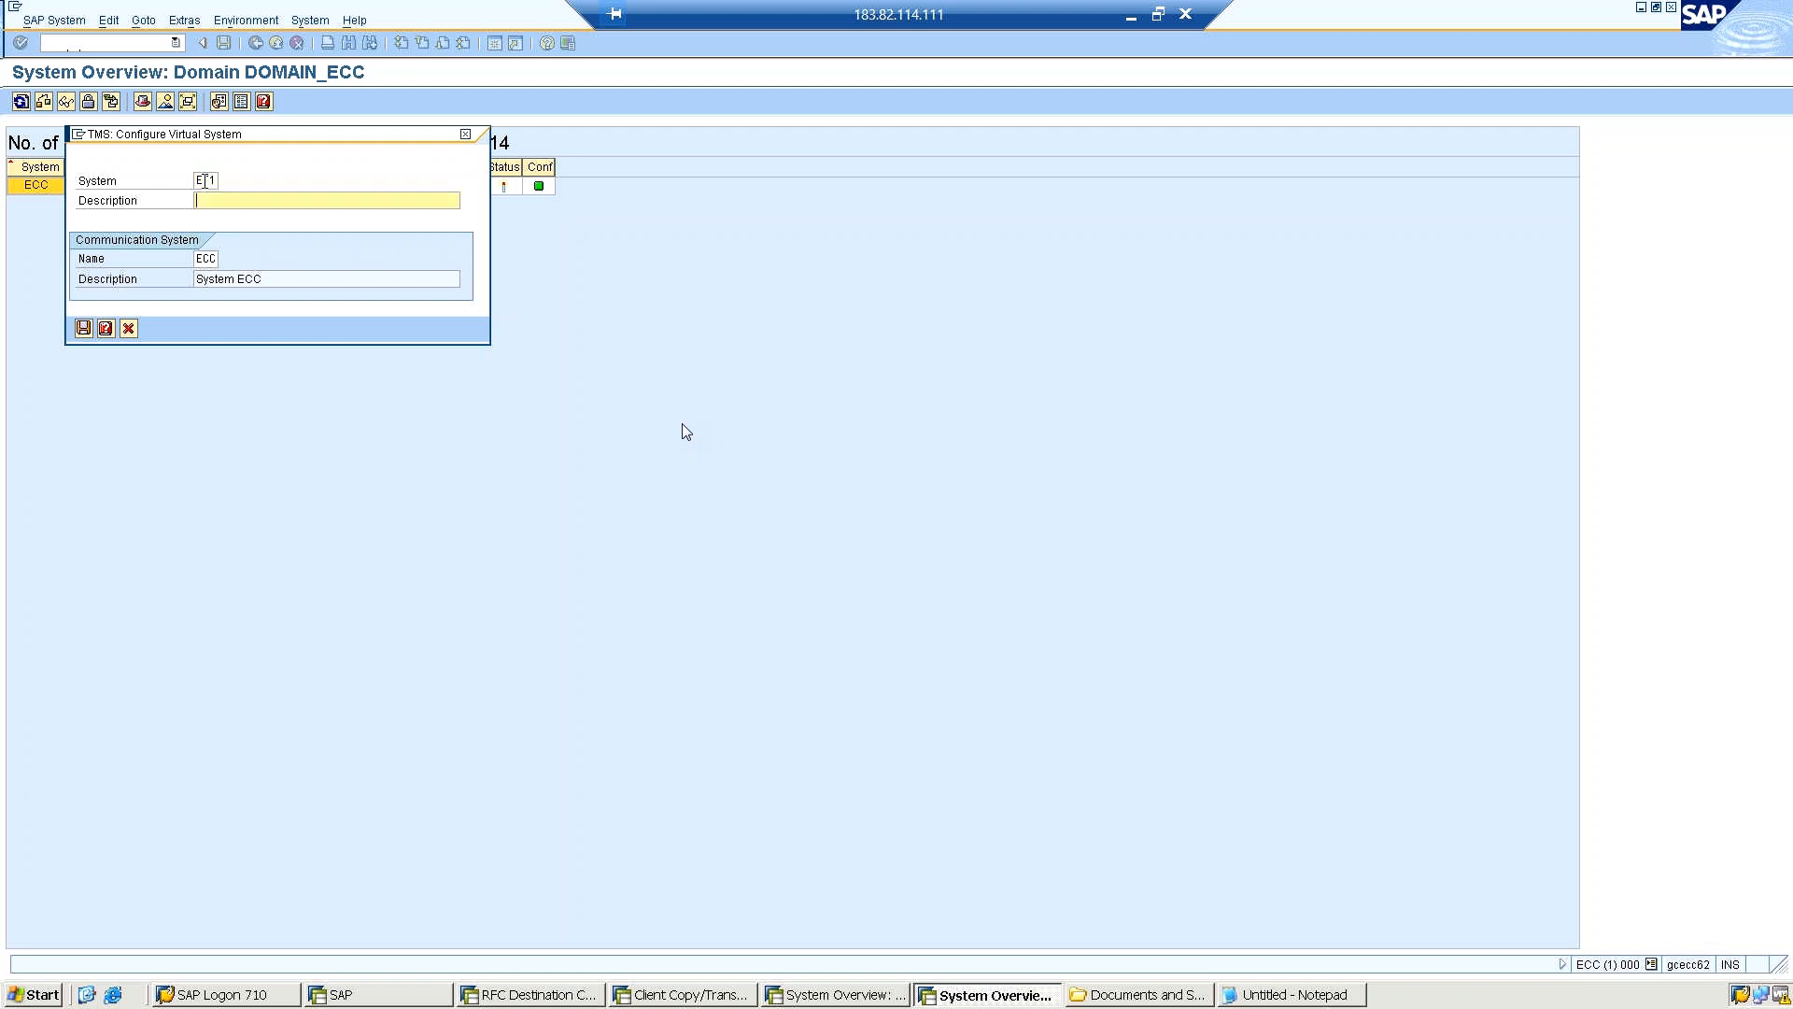
pyautogui.write('ecc qa')
pyautogui.press('Tab')
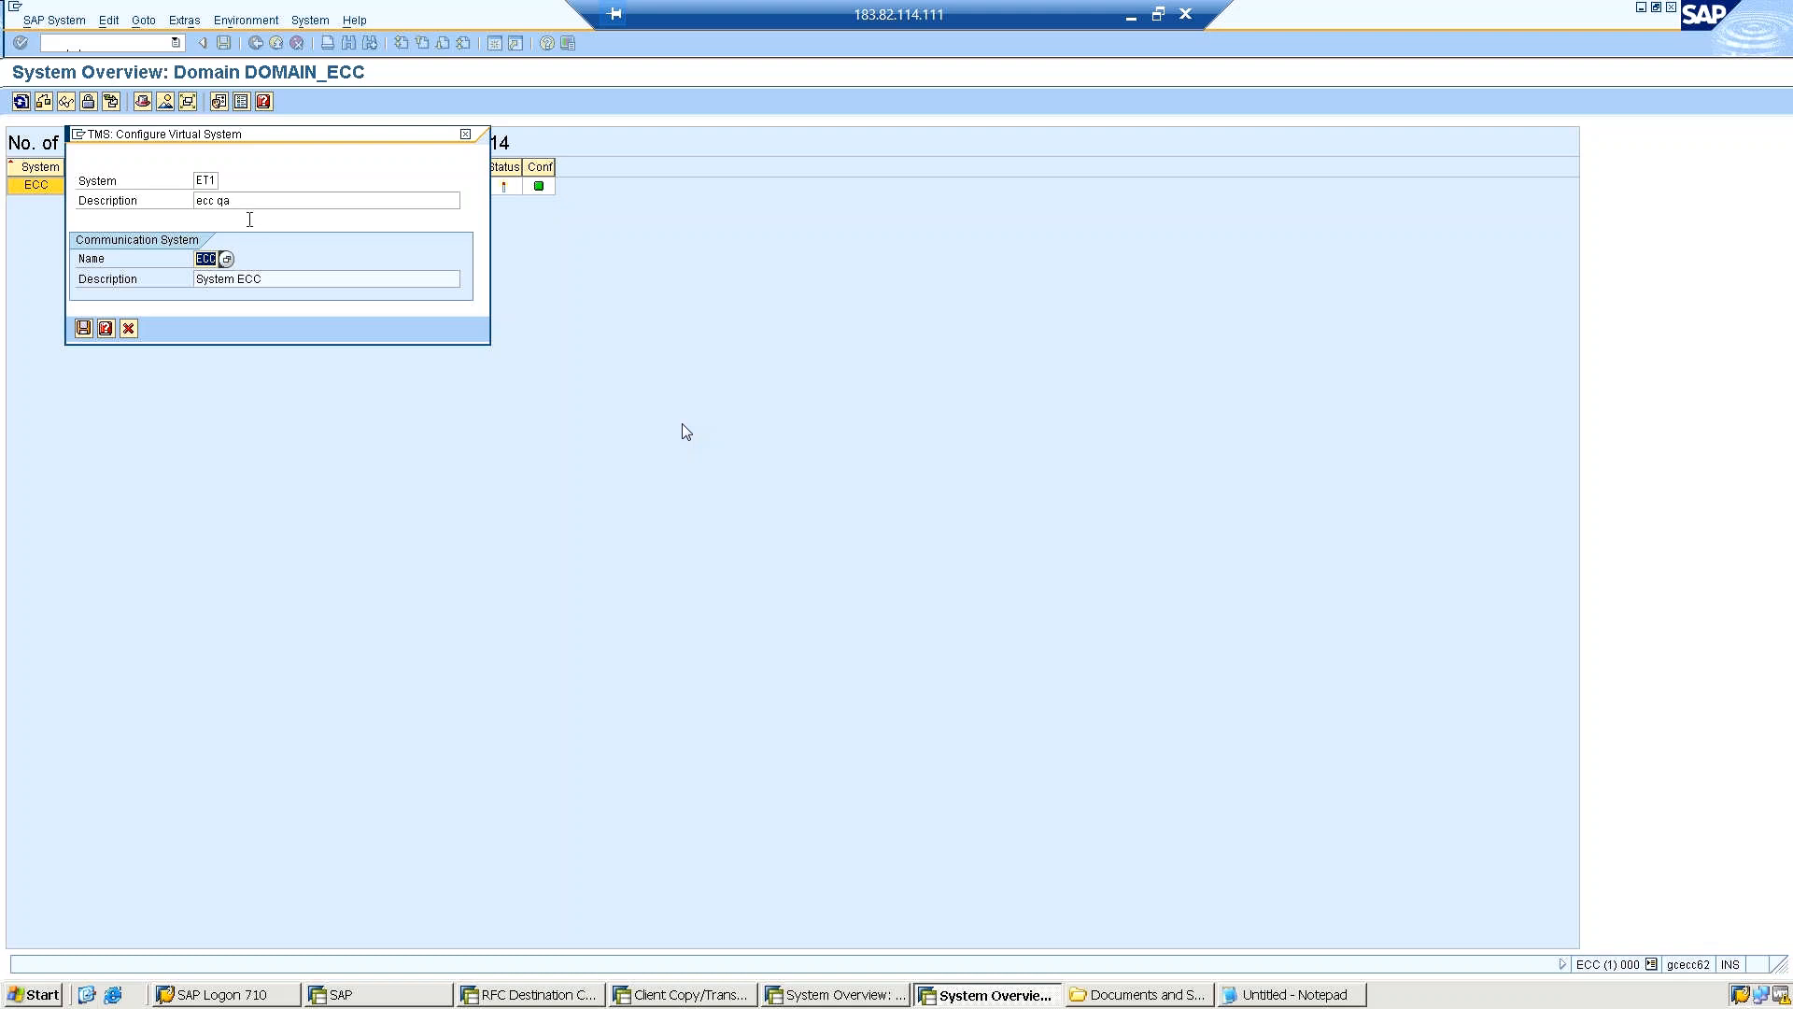
pyautogui.moveTo(216, 201); pyautogui.dragTo(271, 199)
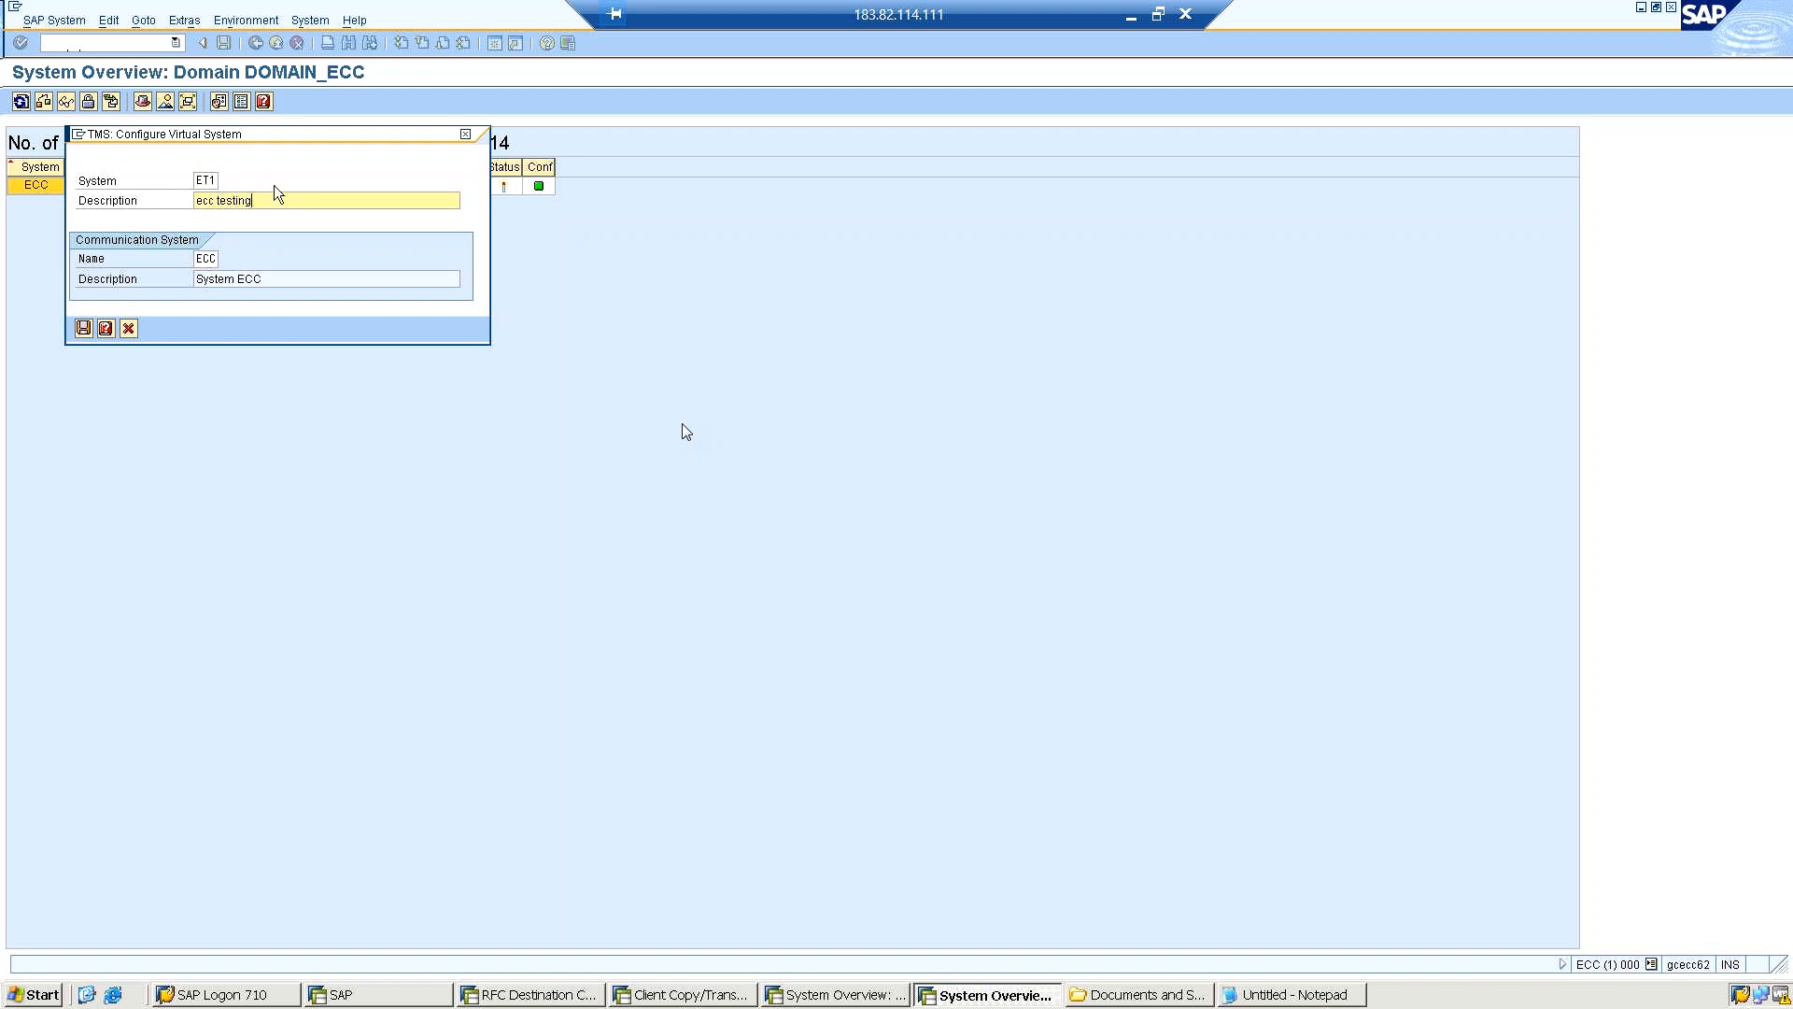
pyautogui.click(78, 329)
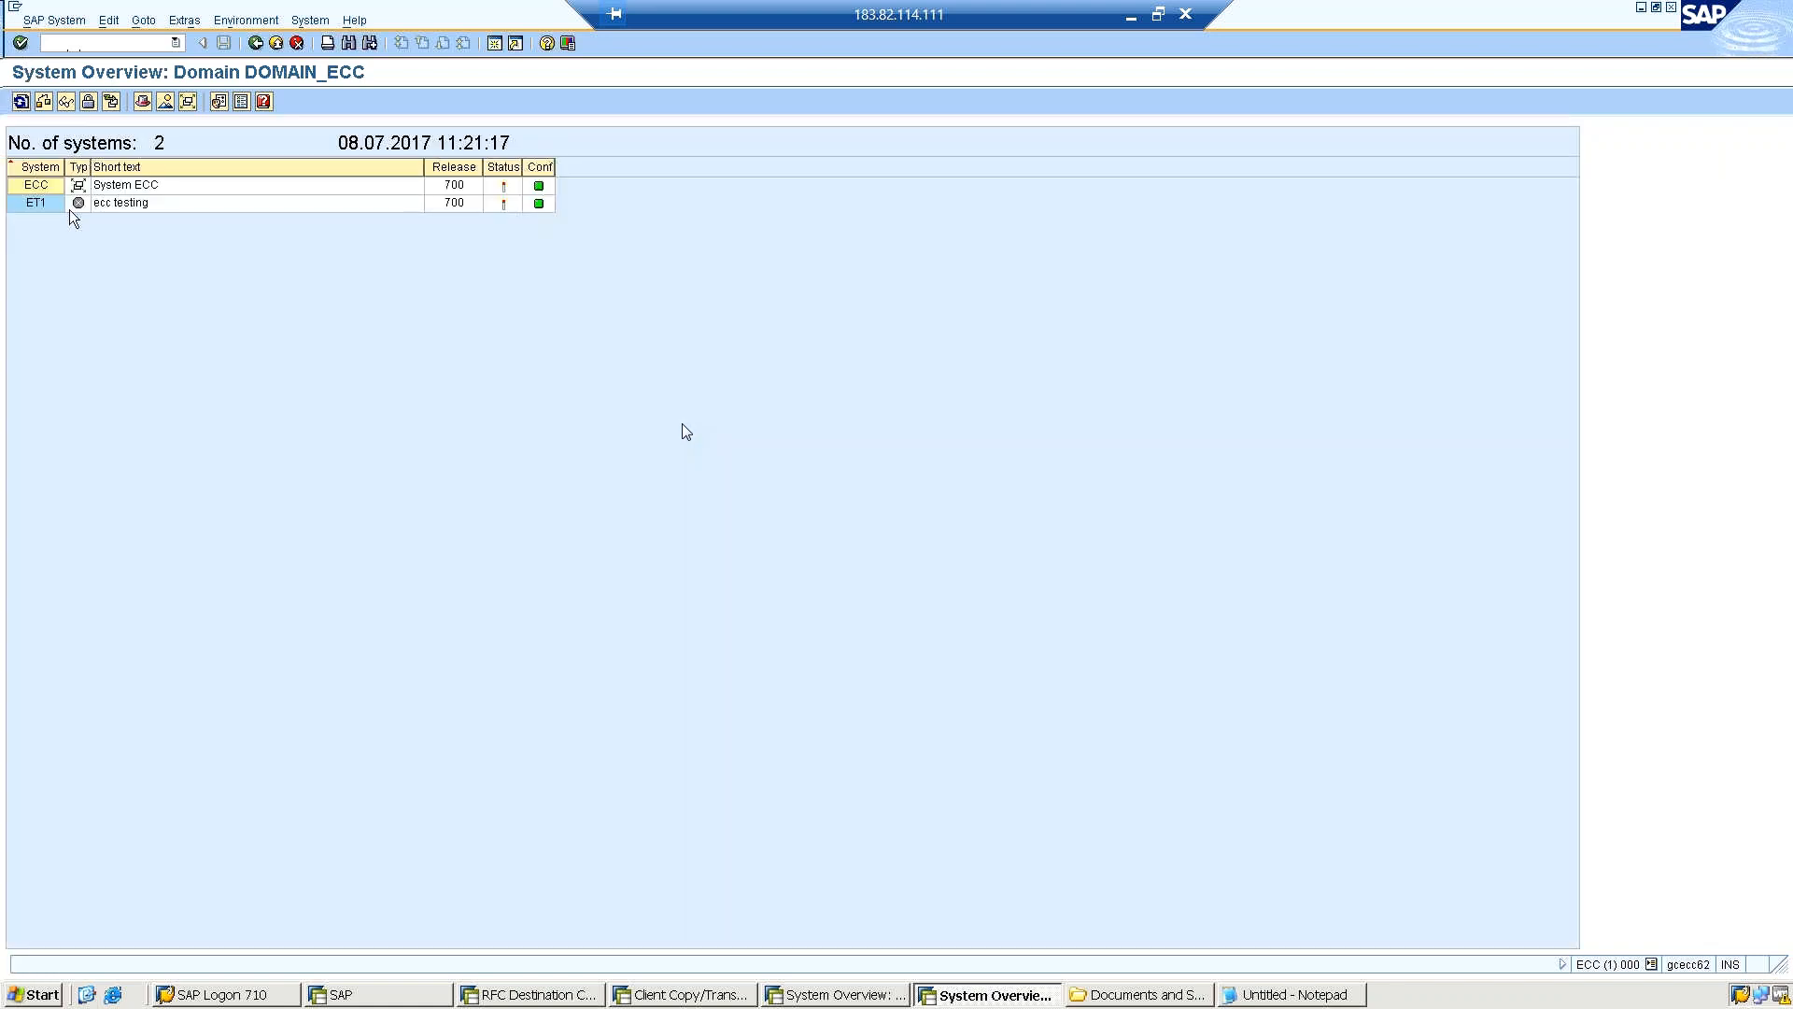
# Create virtual system EP1 with the description "Production Server" and ECC as communication system.
pyautogui.click(44, 28)
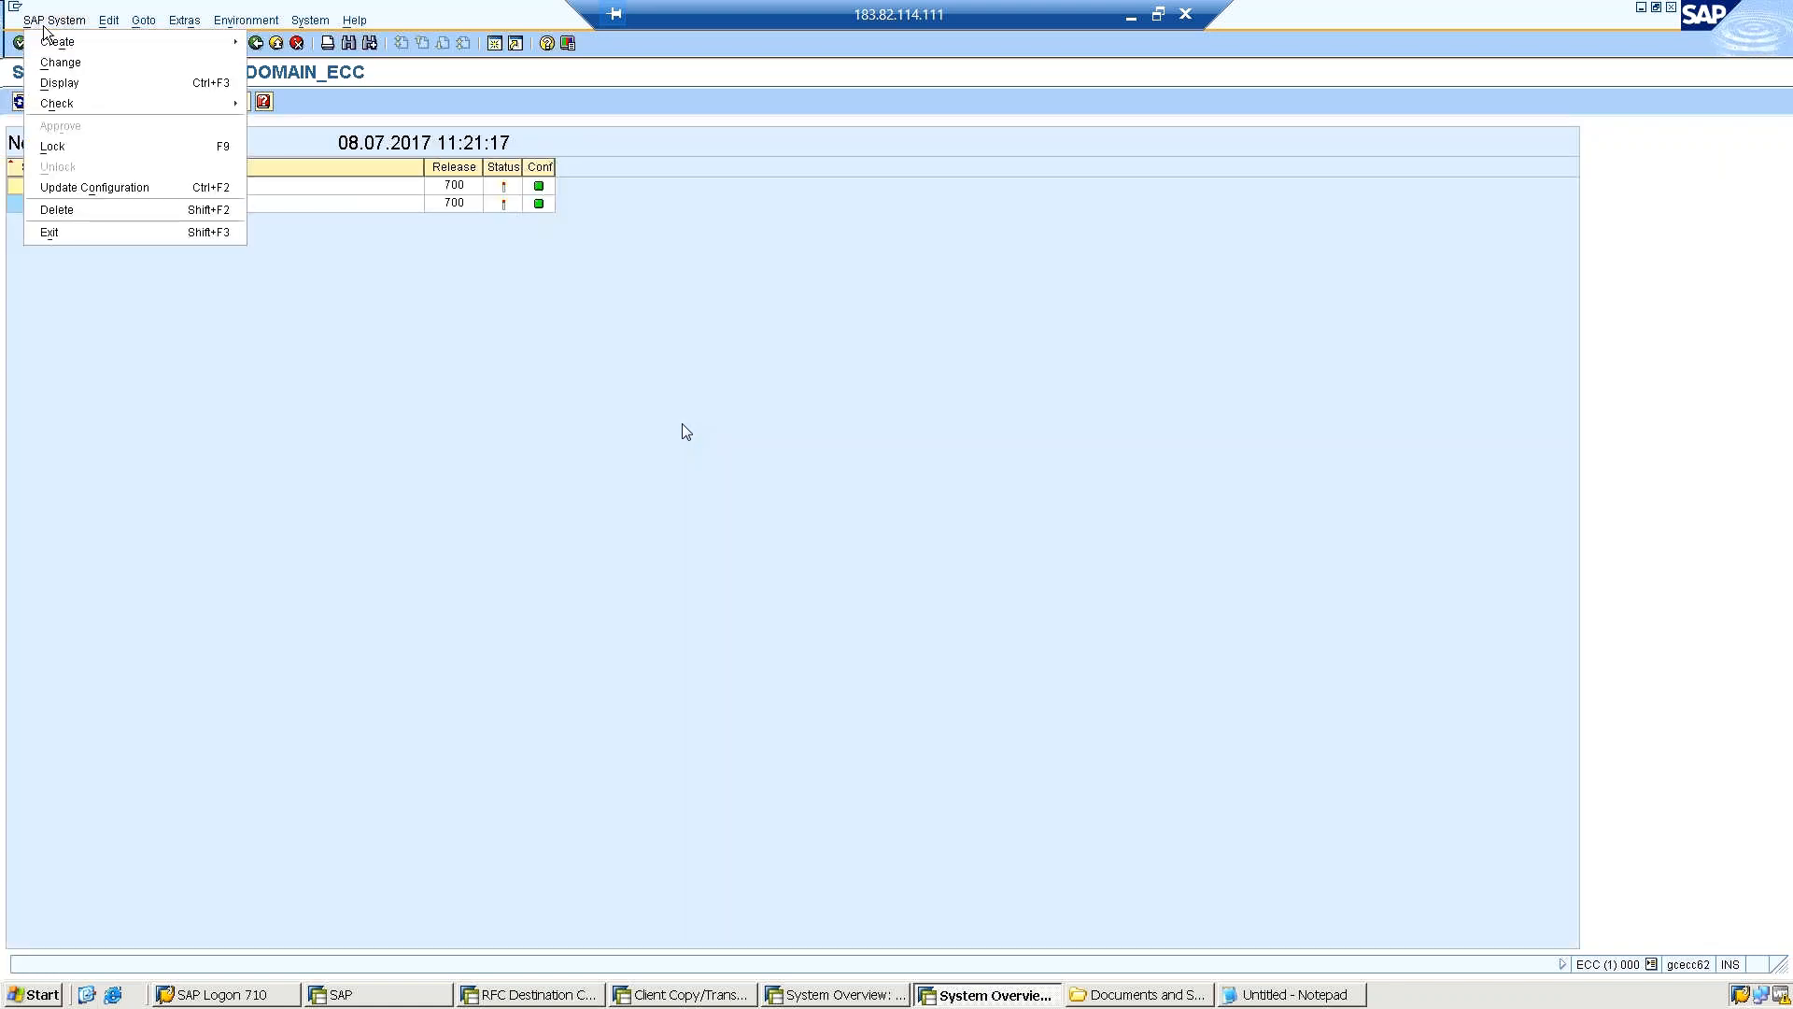
pyautogui.moveTo(47, 43)
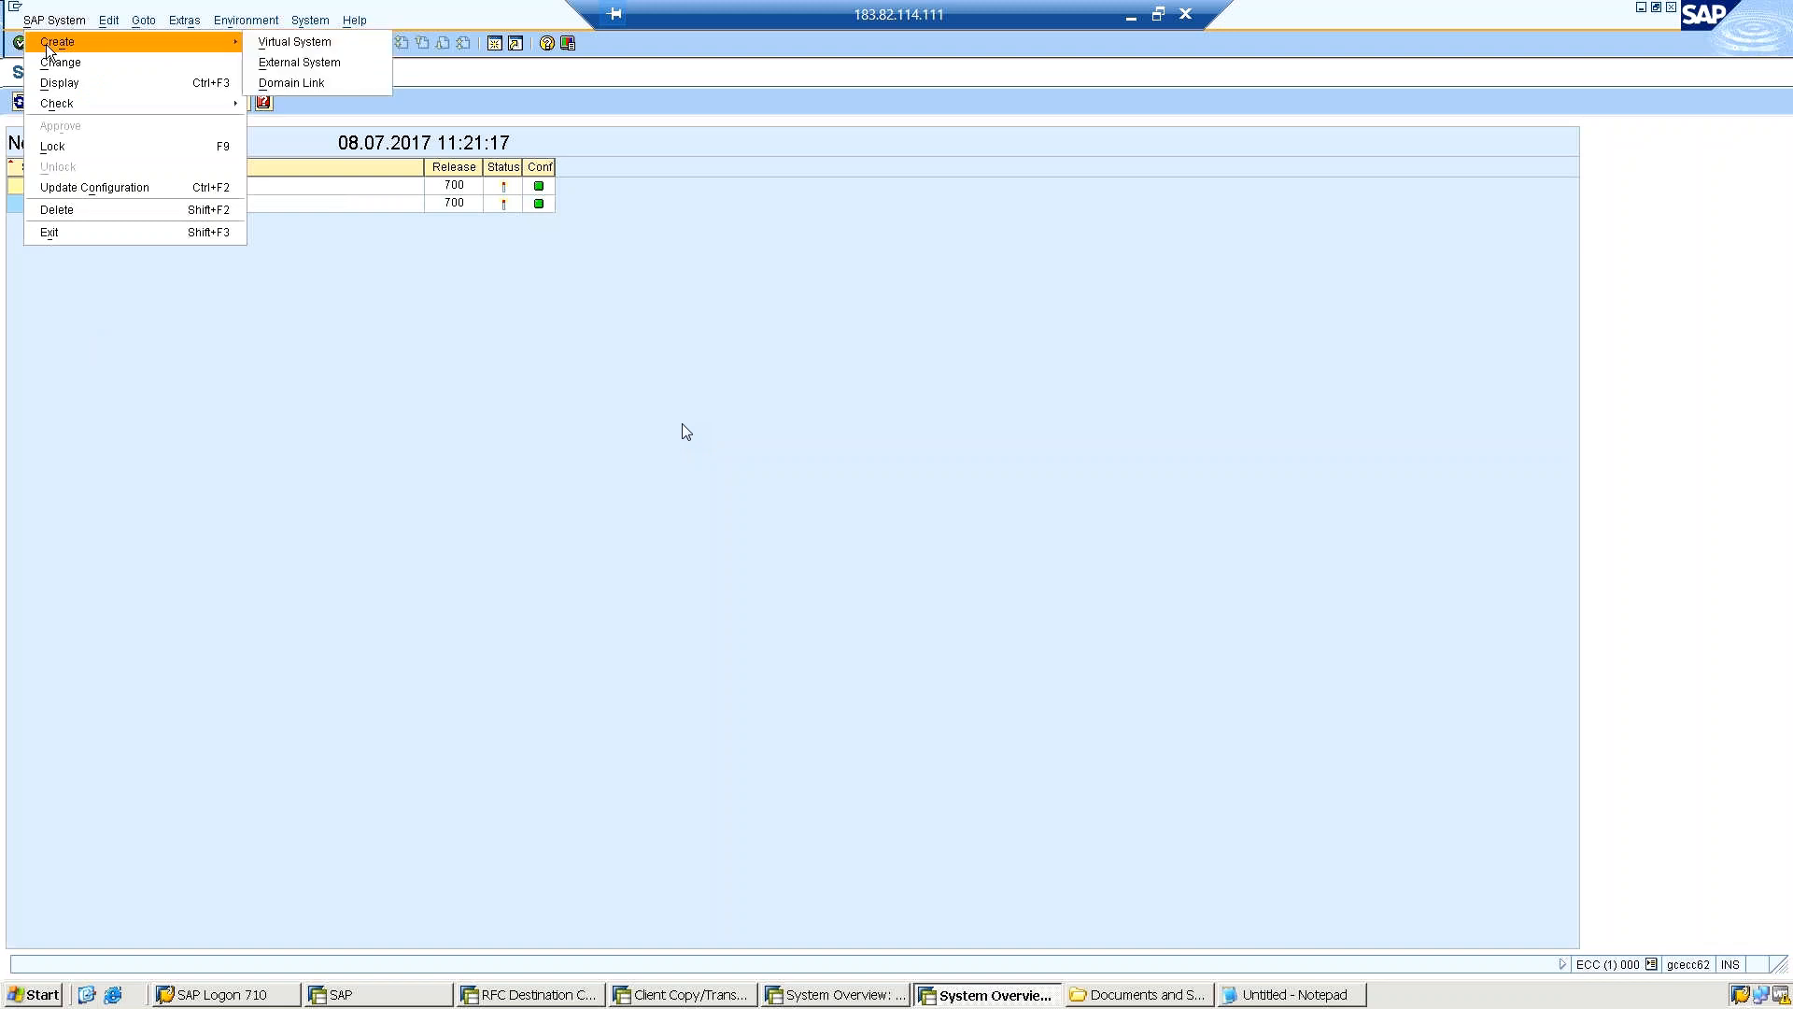
pyautogui.click(299, 42)
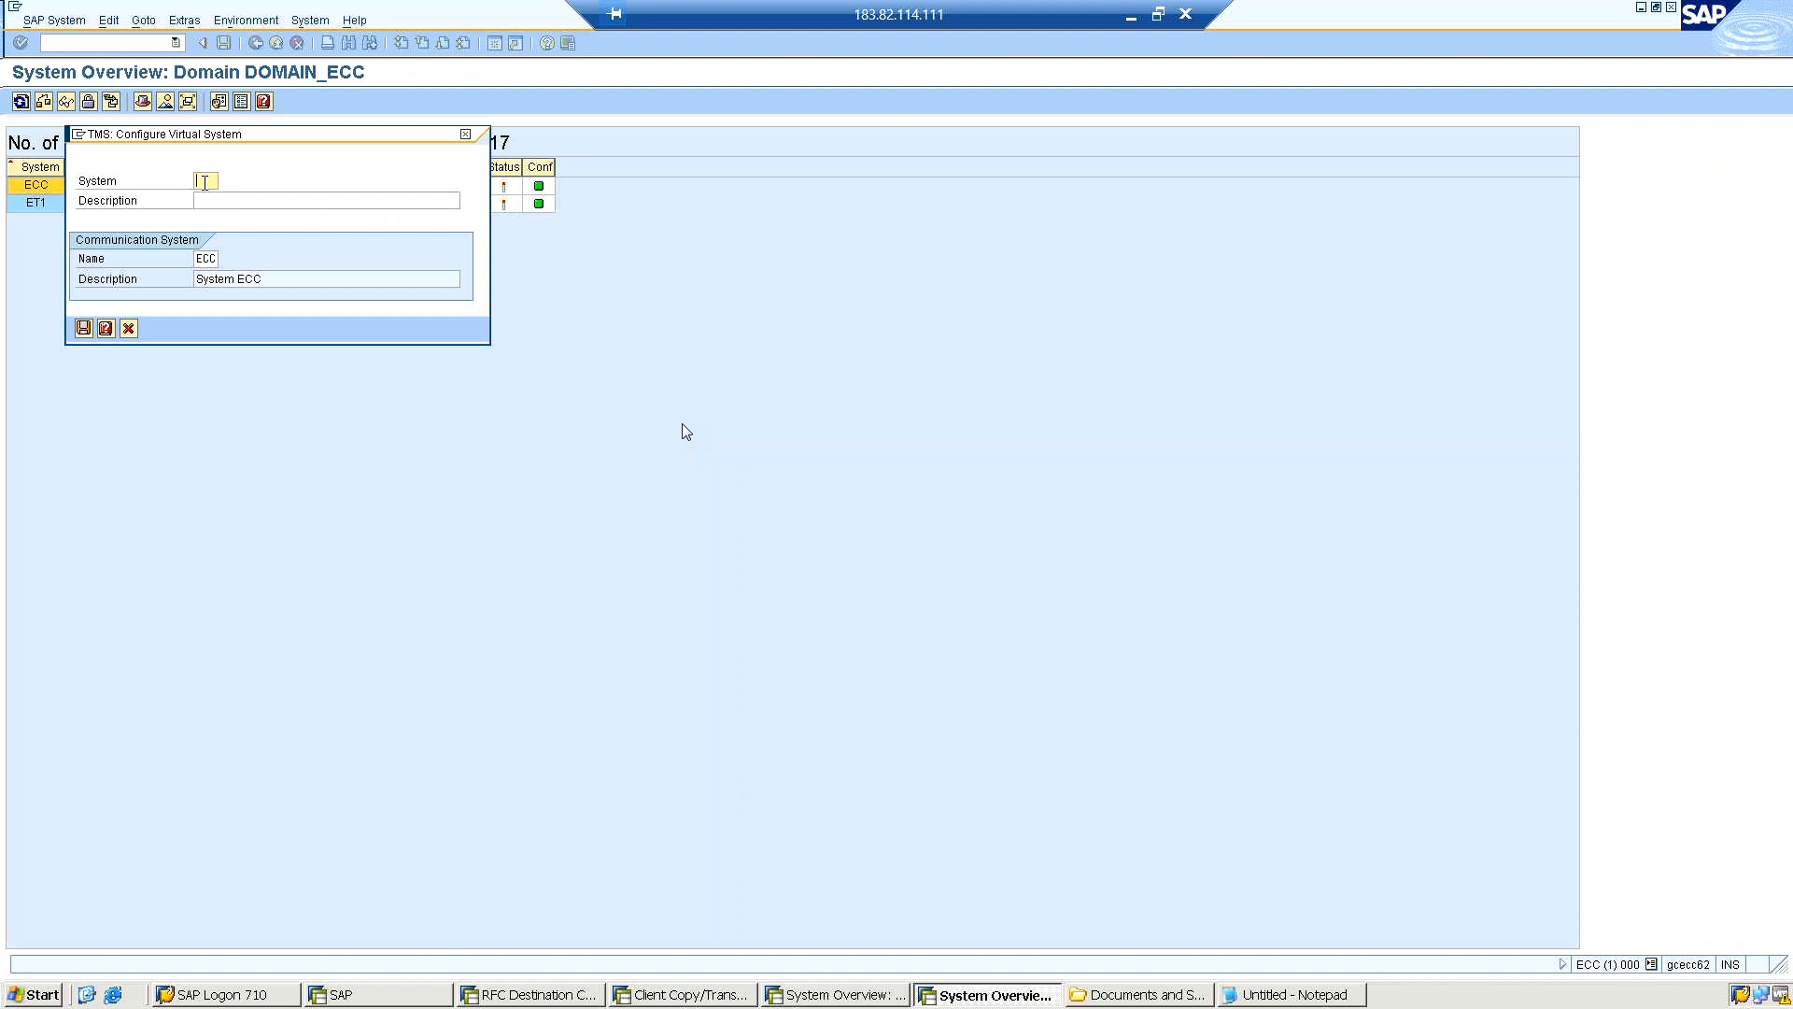
pyautogui.write('ET1')
pyautogui.press('Tab')
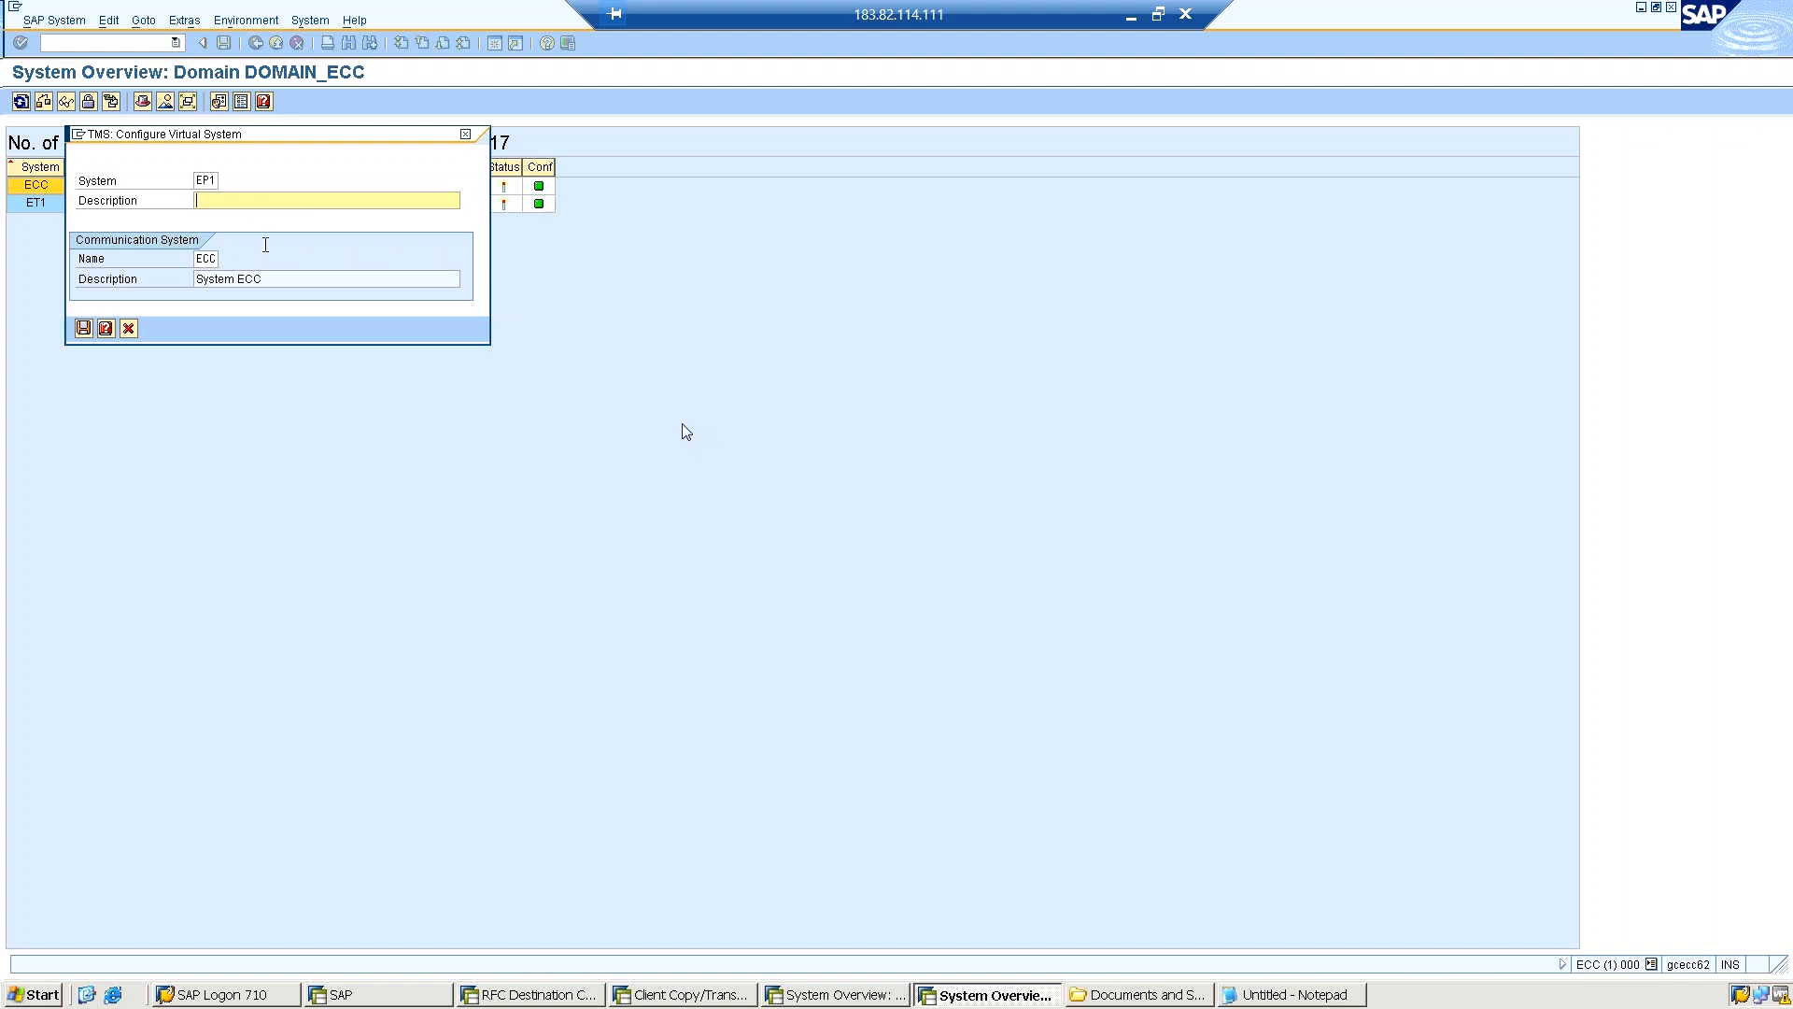
pyautogui.write('Production Server')
pyautogui.press('Tab')
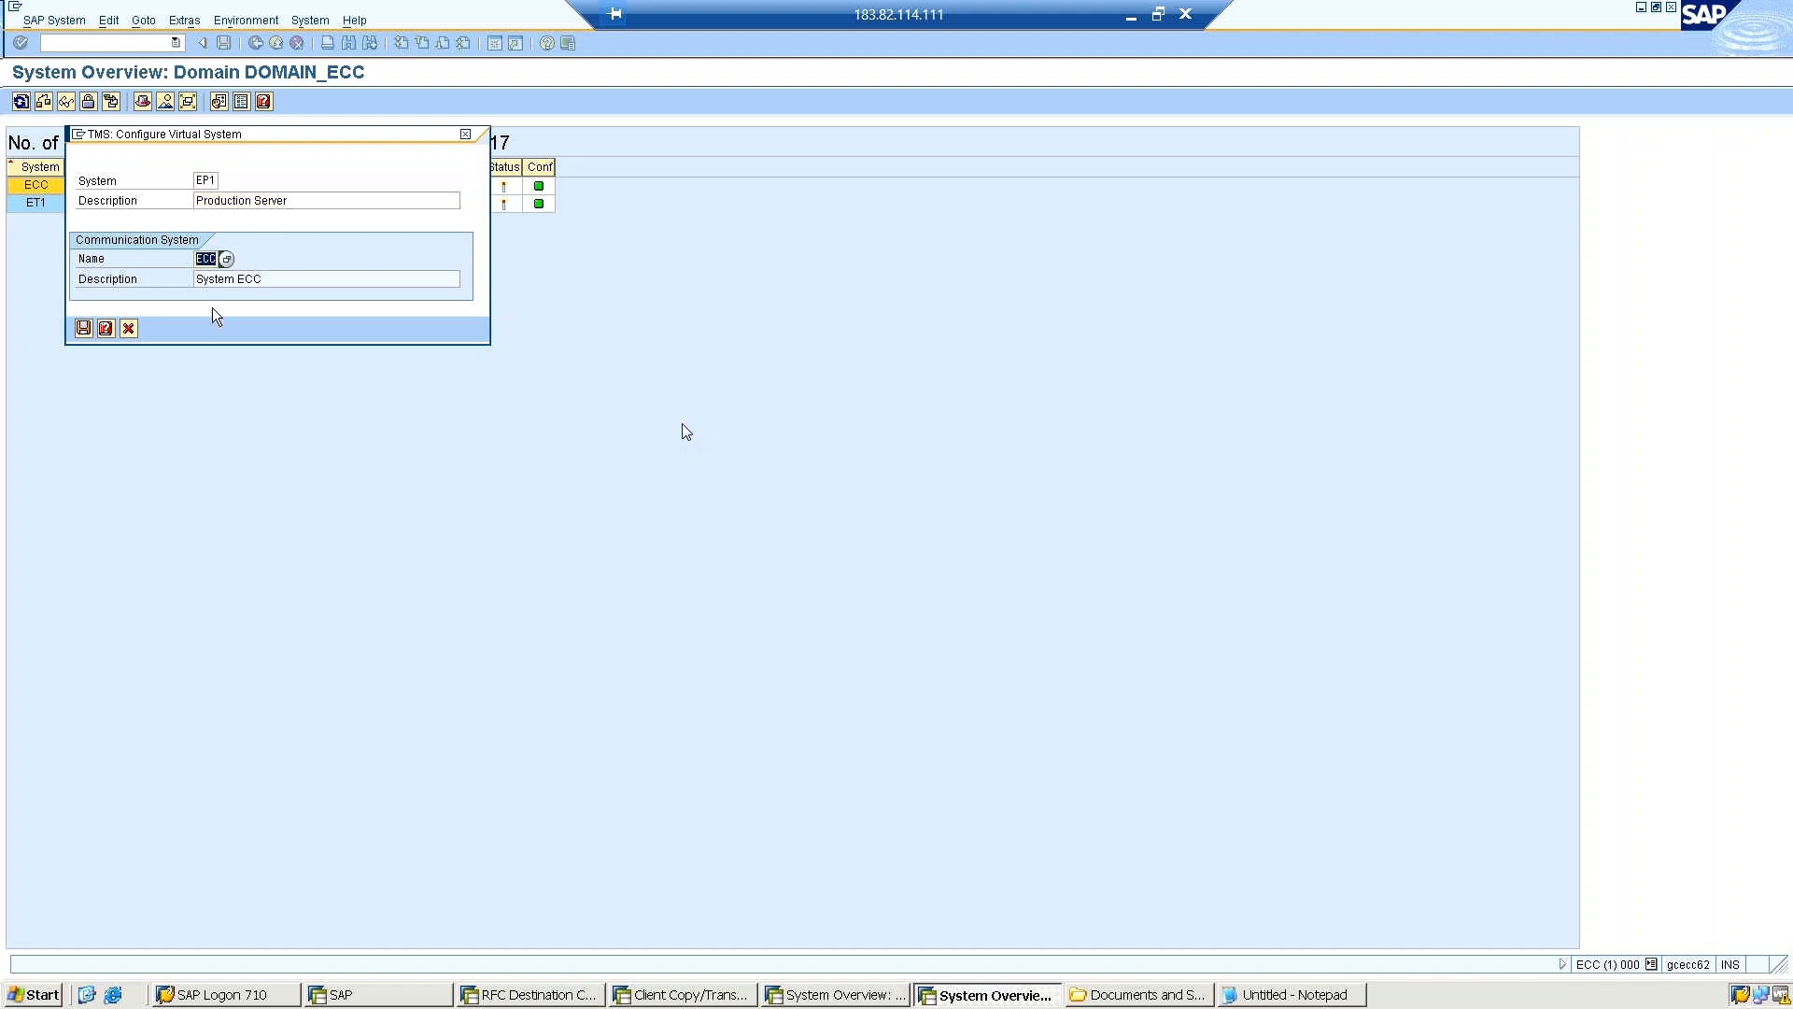
pyautogui.click(83, 328)
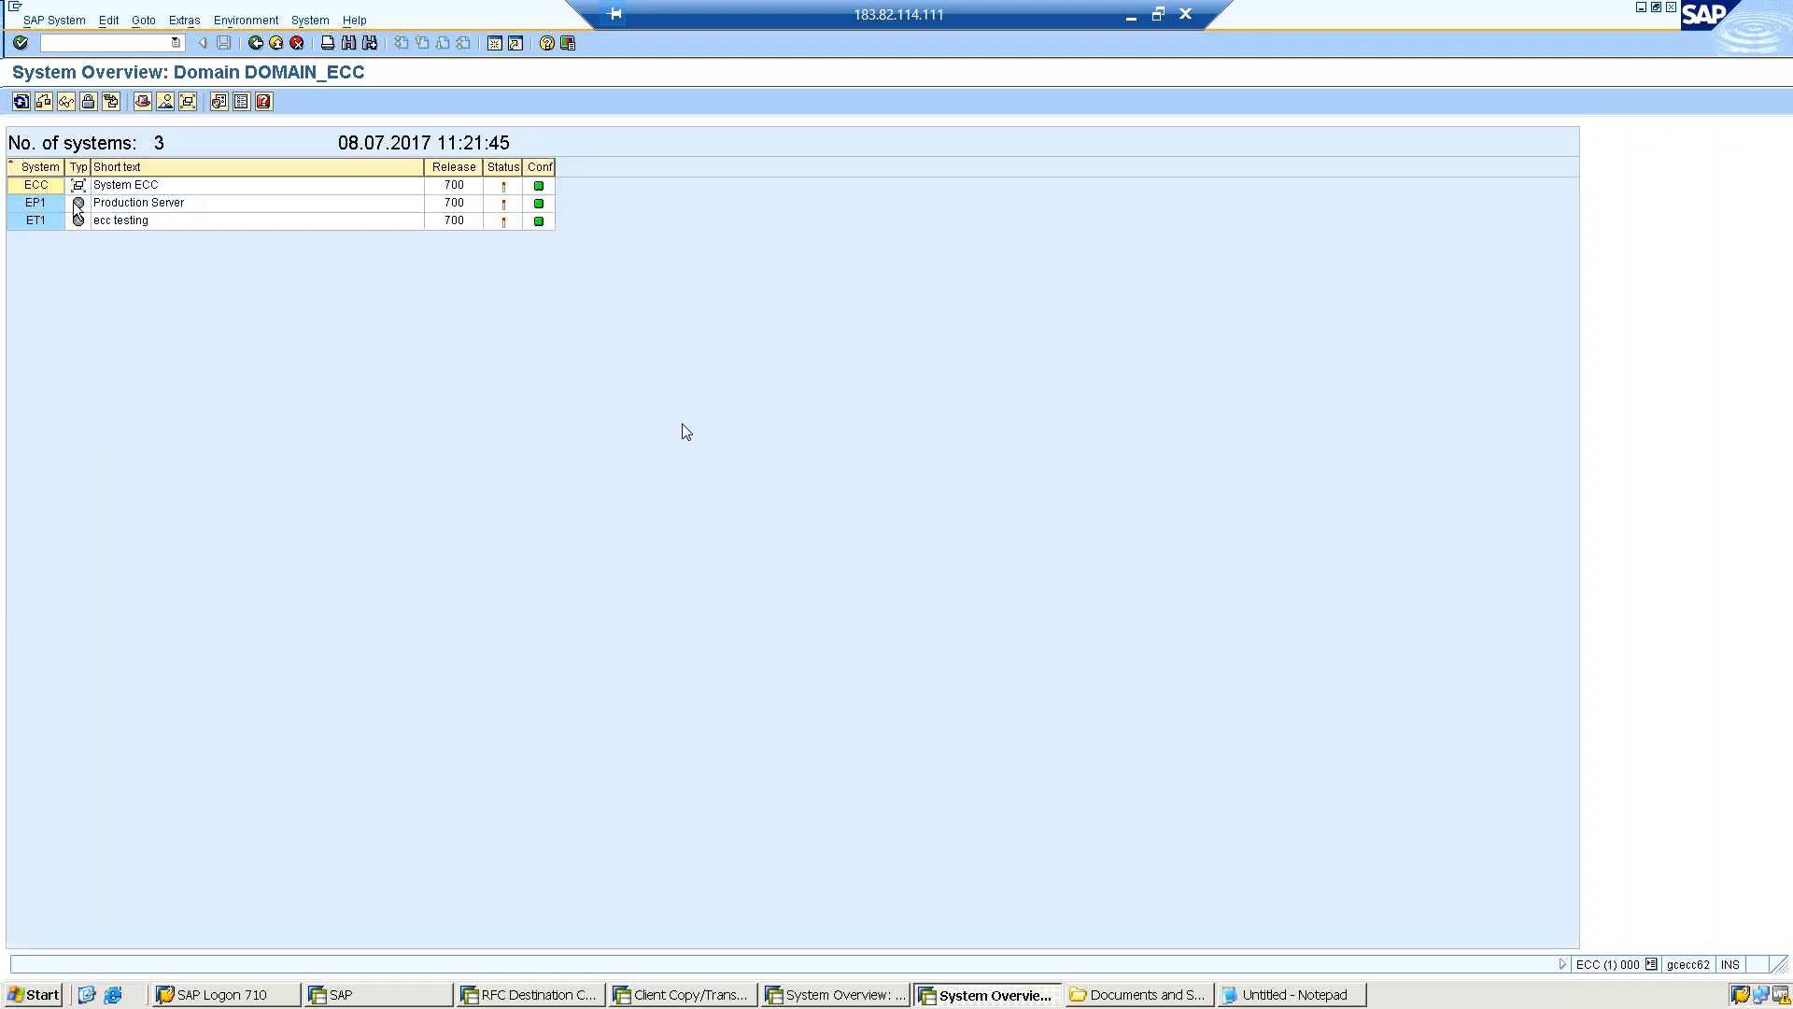
pyautogui.moveTo(77, 209)
pyautogui.click(52, 21)
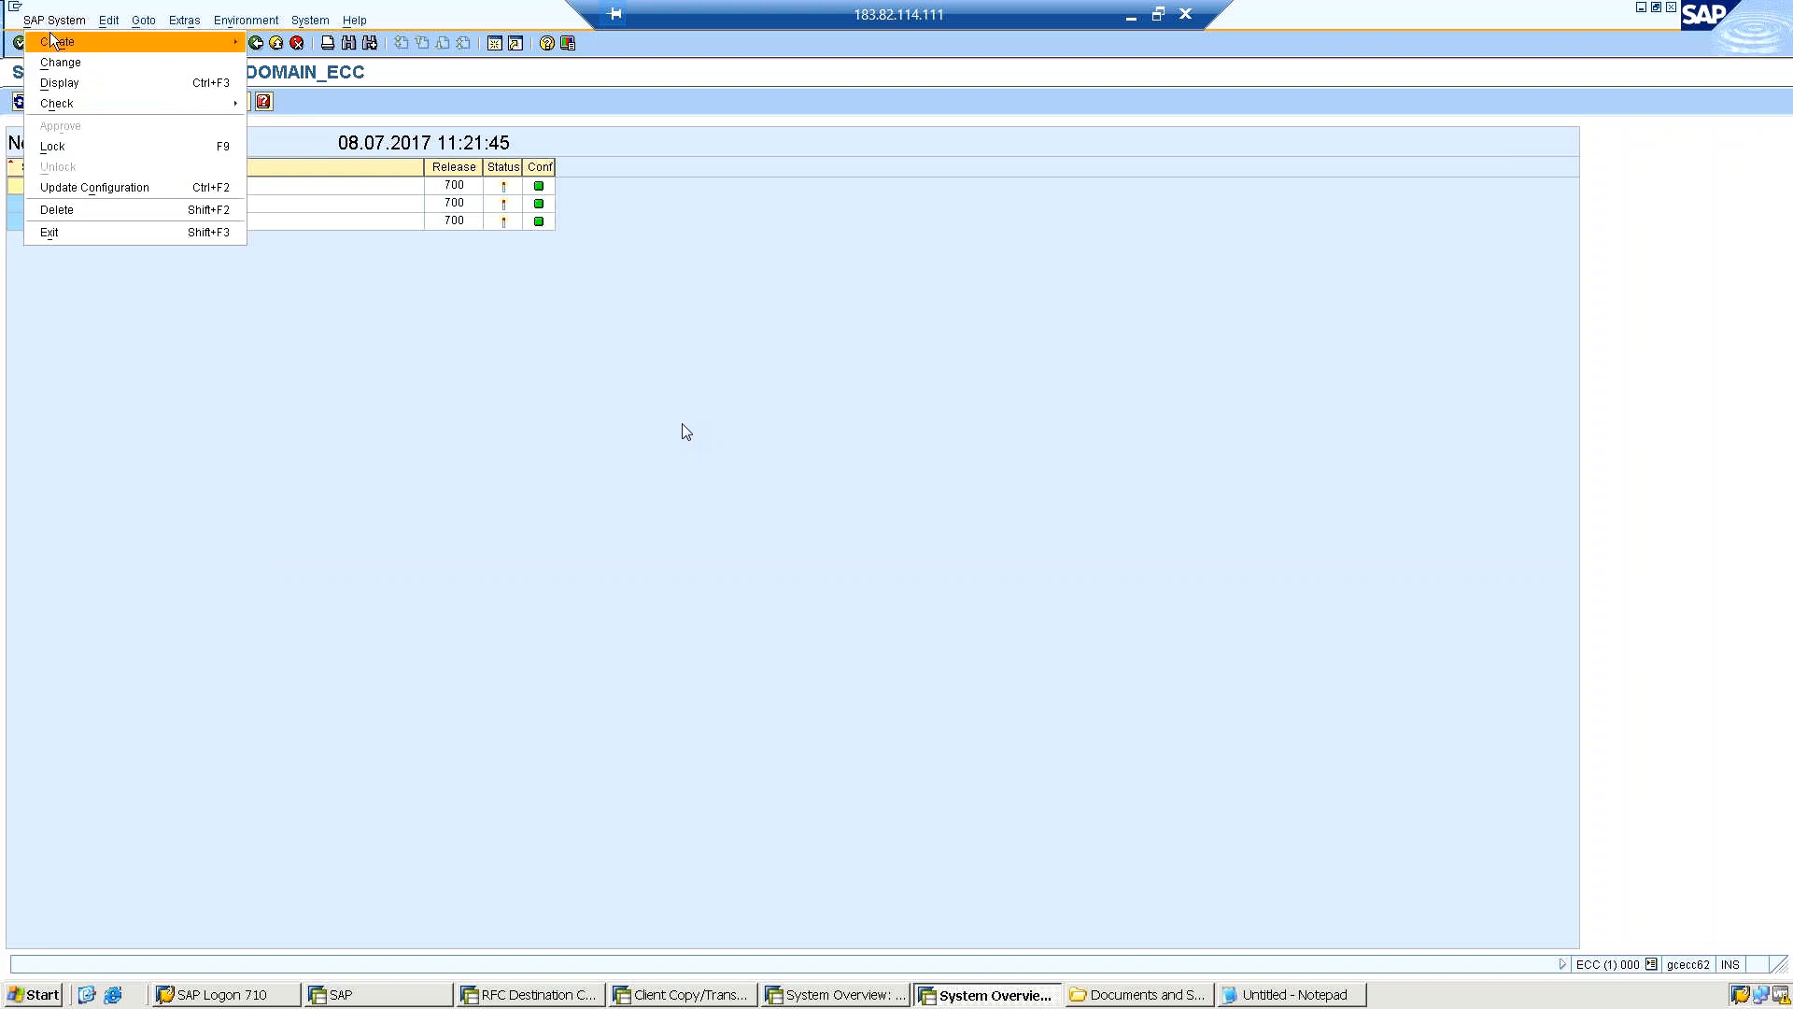
pyautogui.moveTo(52, 40)
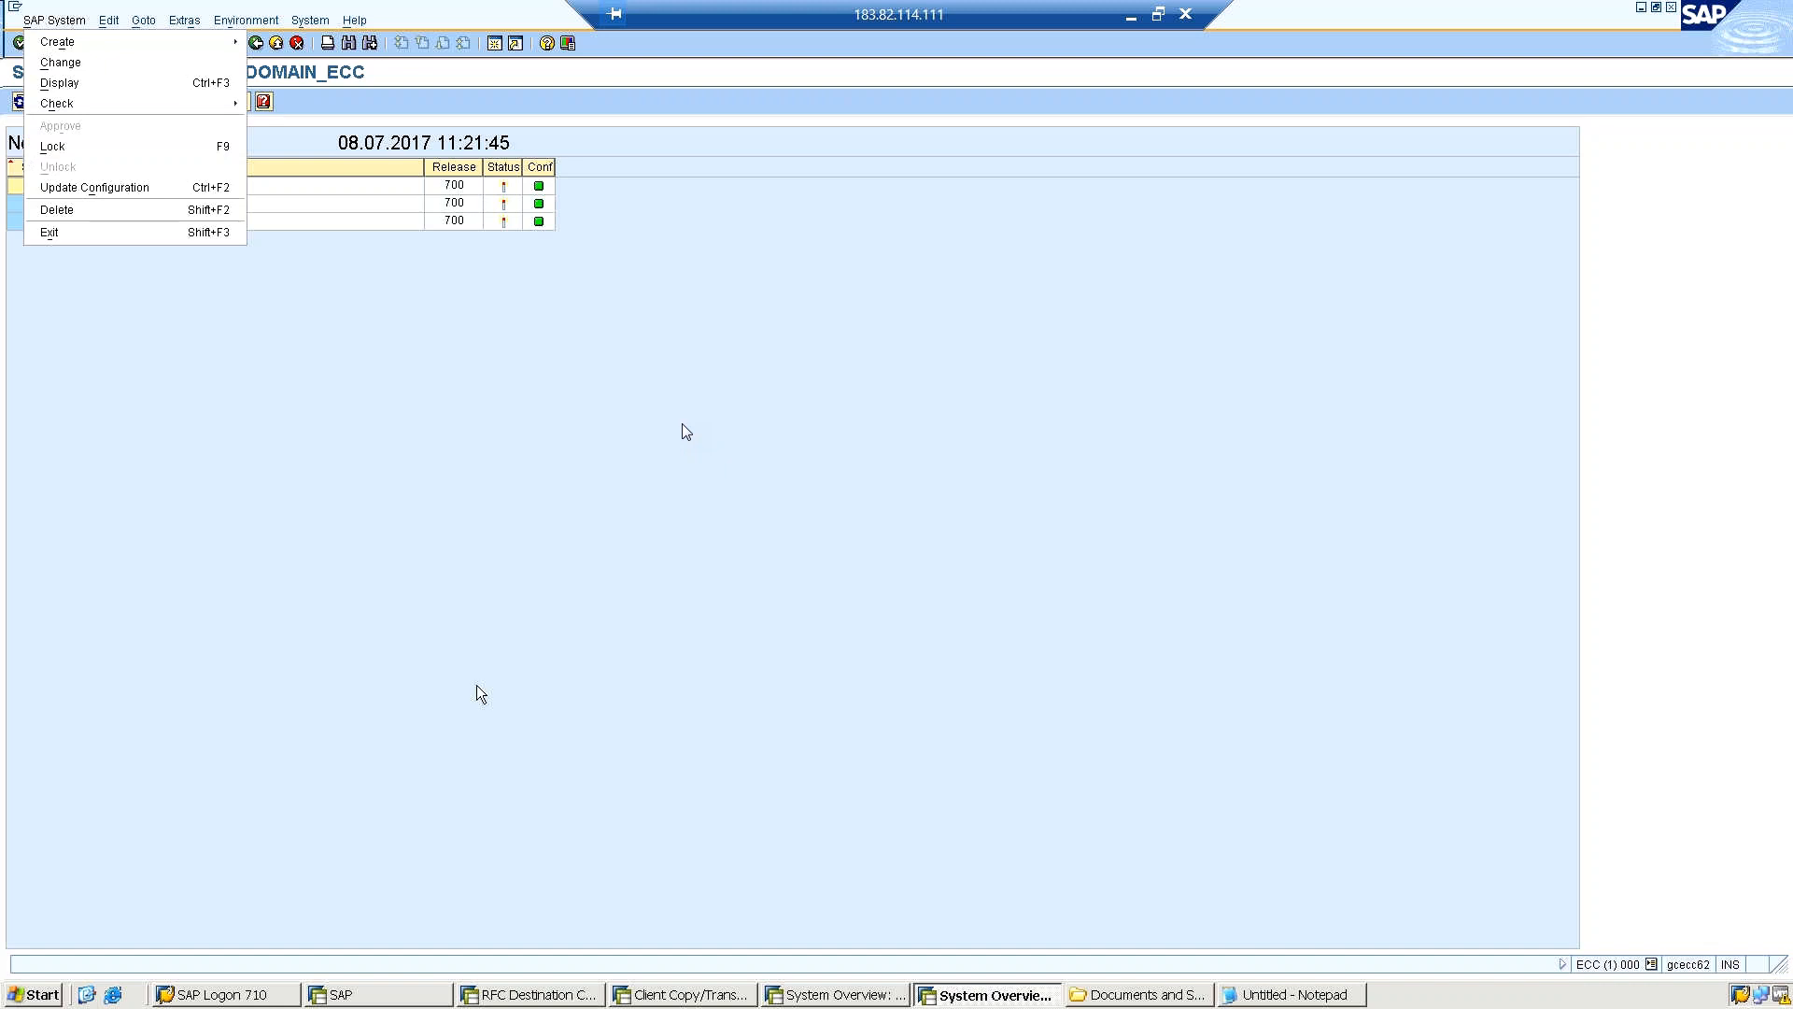
pyautogui.click(210, 425)
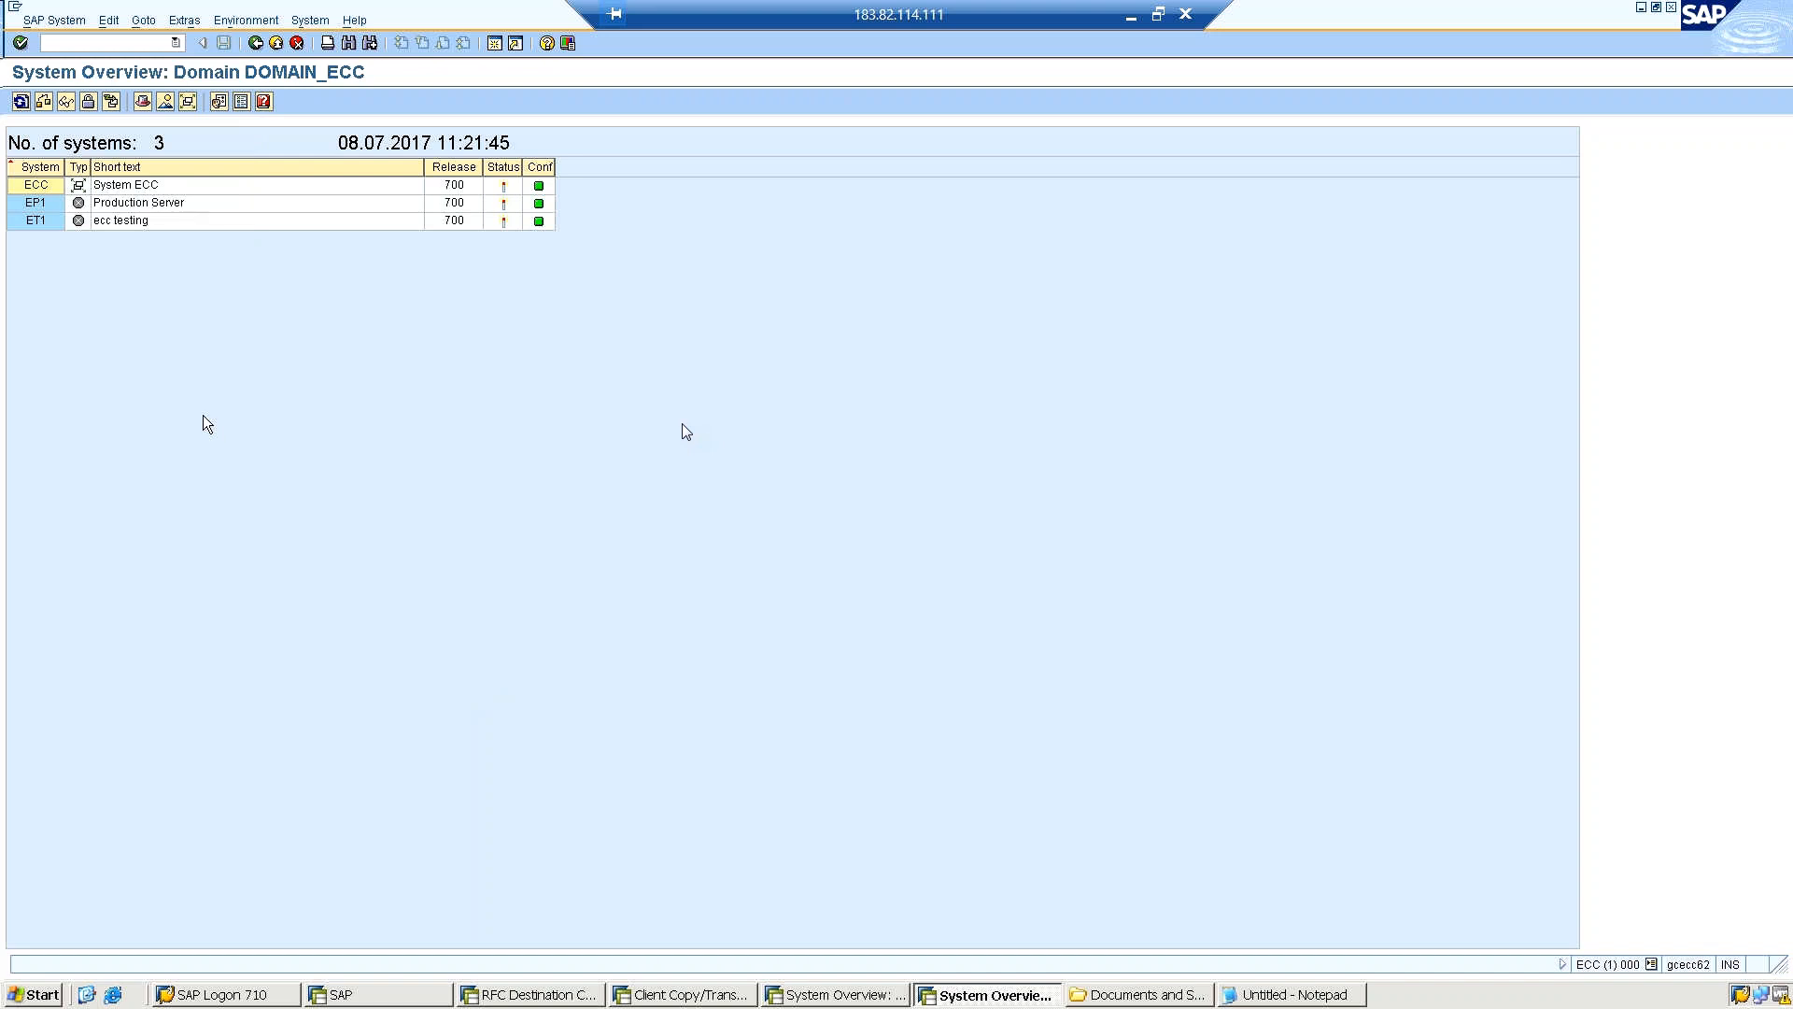
# Leave the system overview, display the transport routes of the domain and show them in the graphical editor.
pyautogui.click(253, 44)
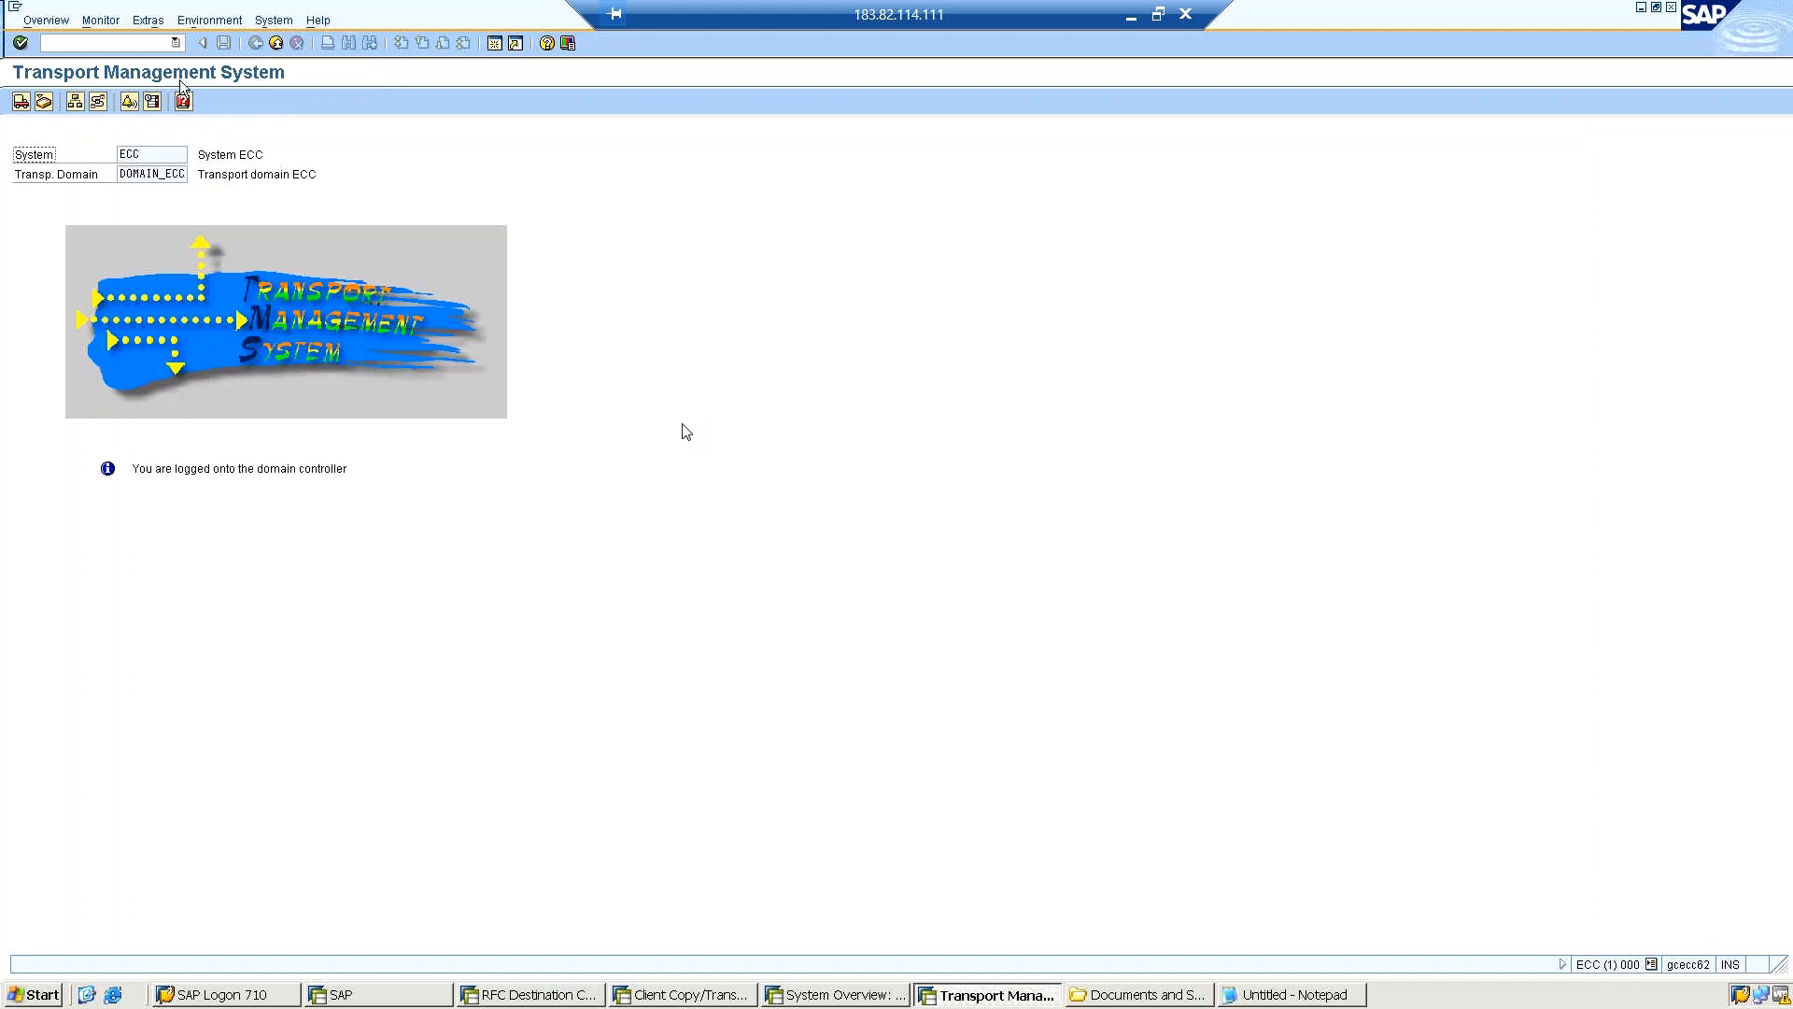
pyautogui.click(97, 103)
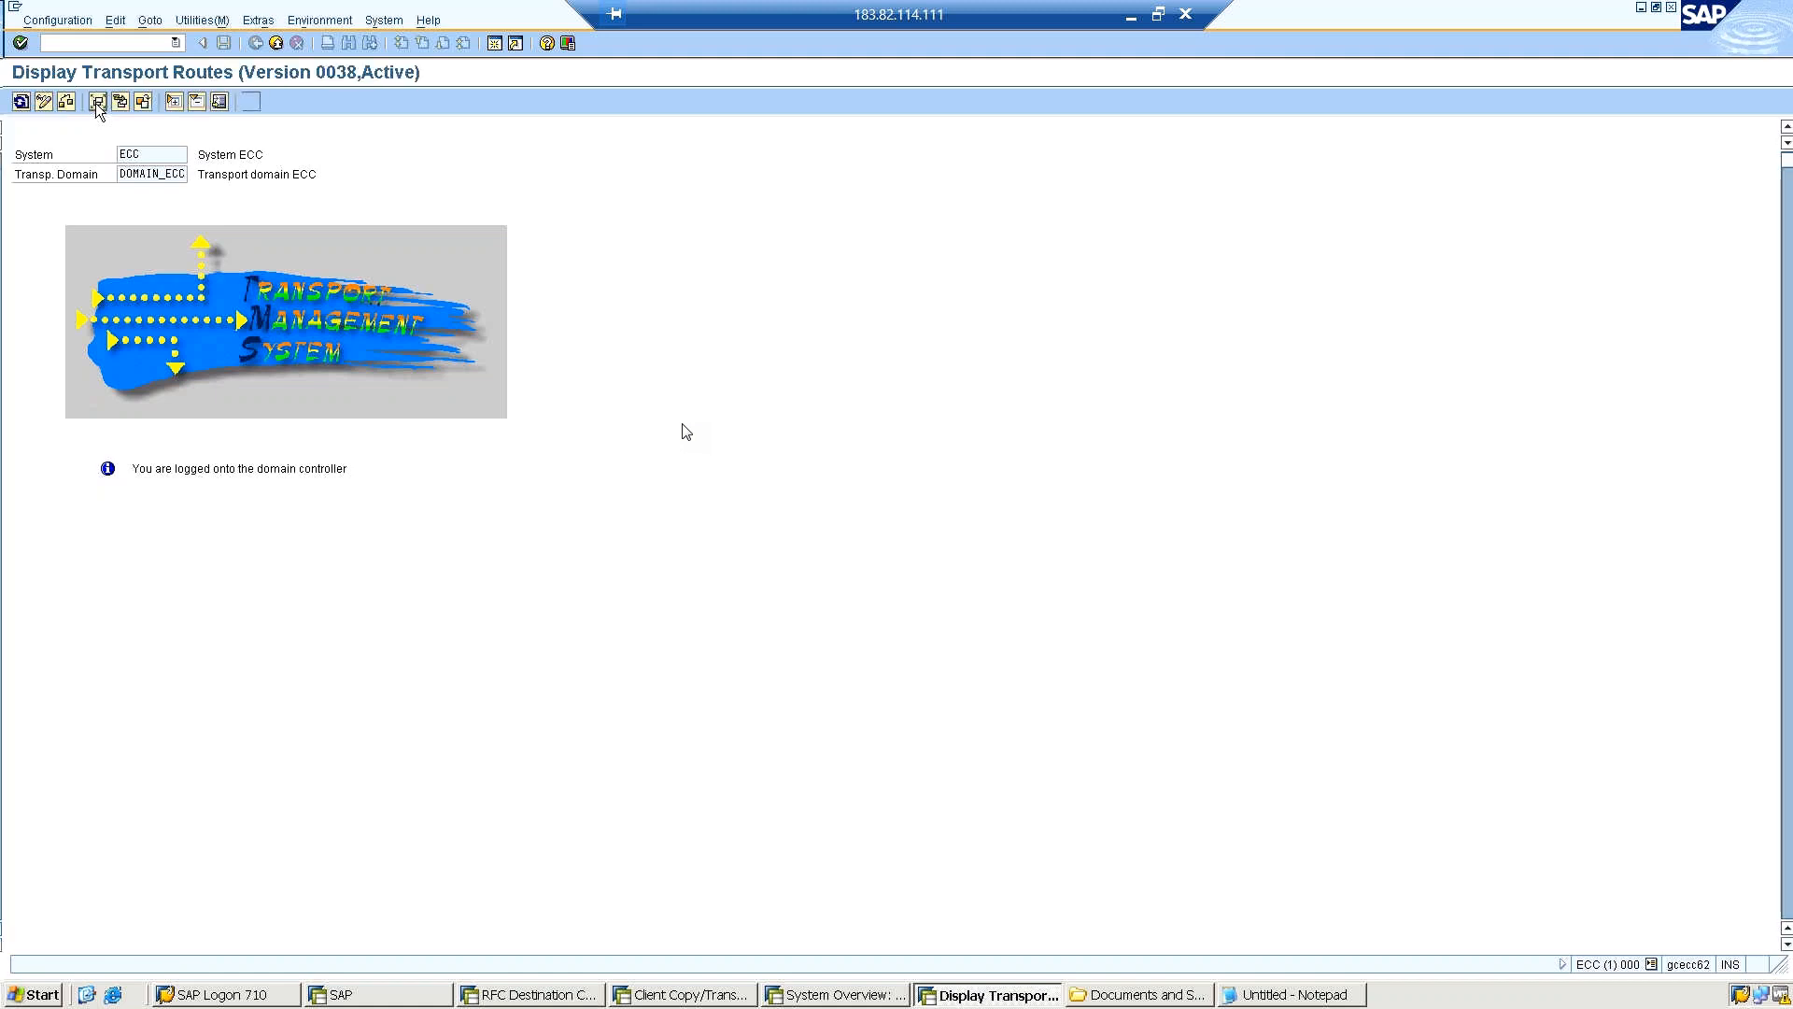
pyautogui.click(97, 102)
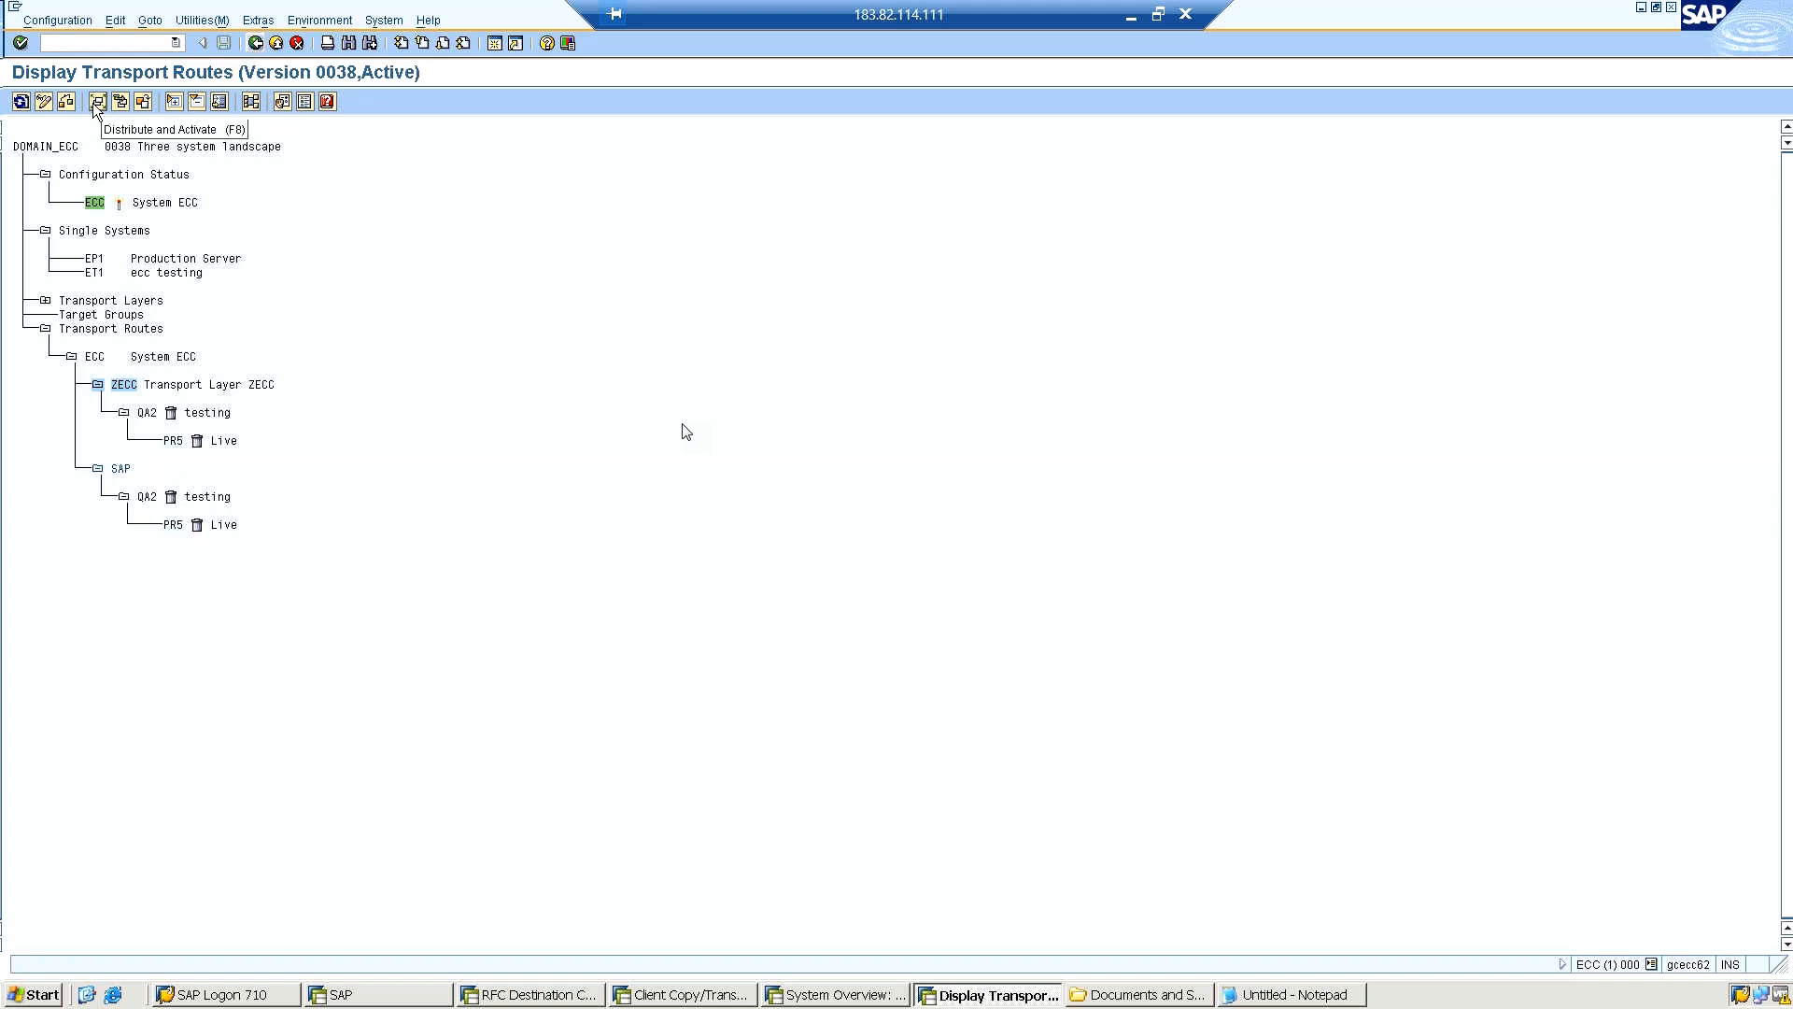
pyautogui.click(251, 103)
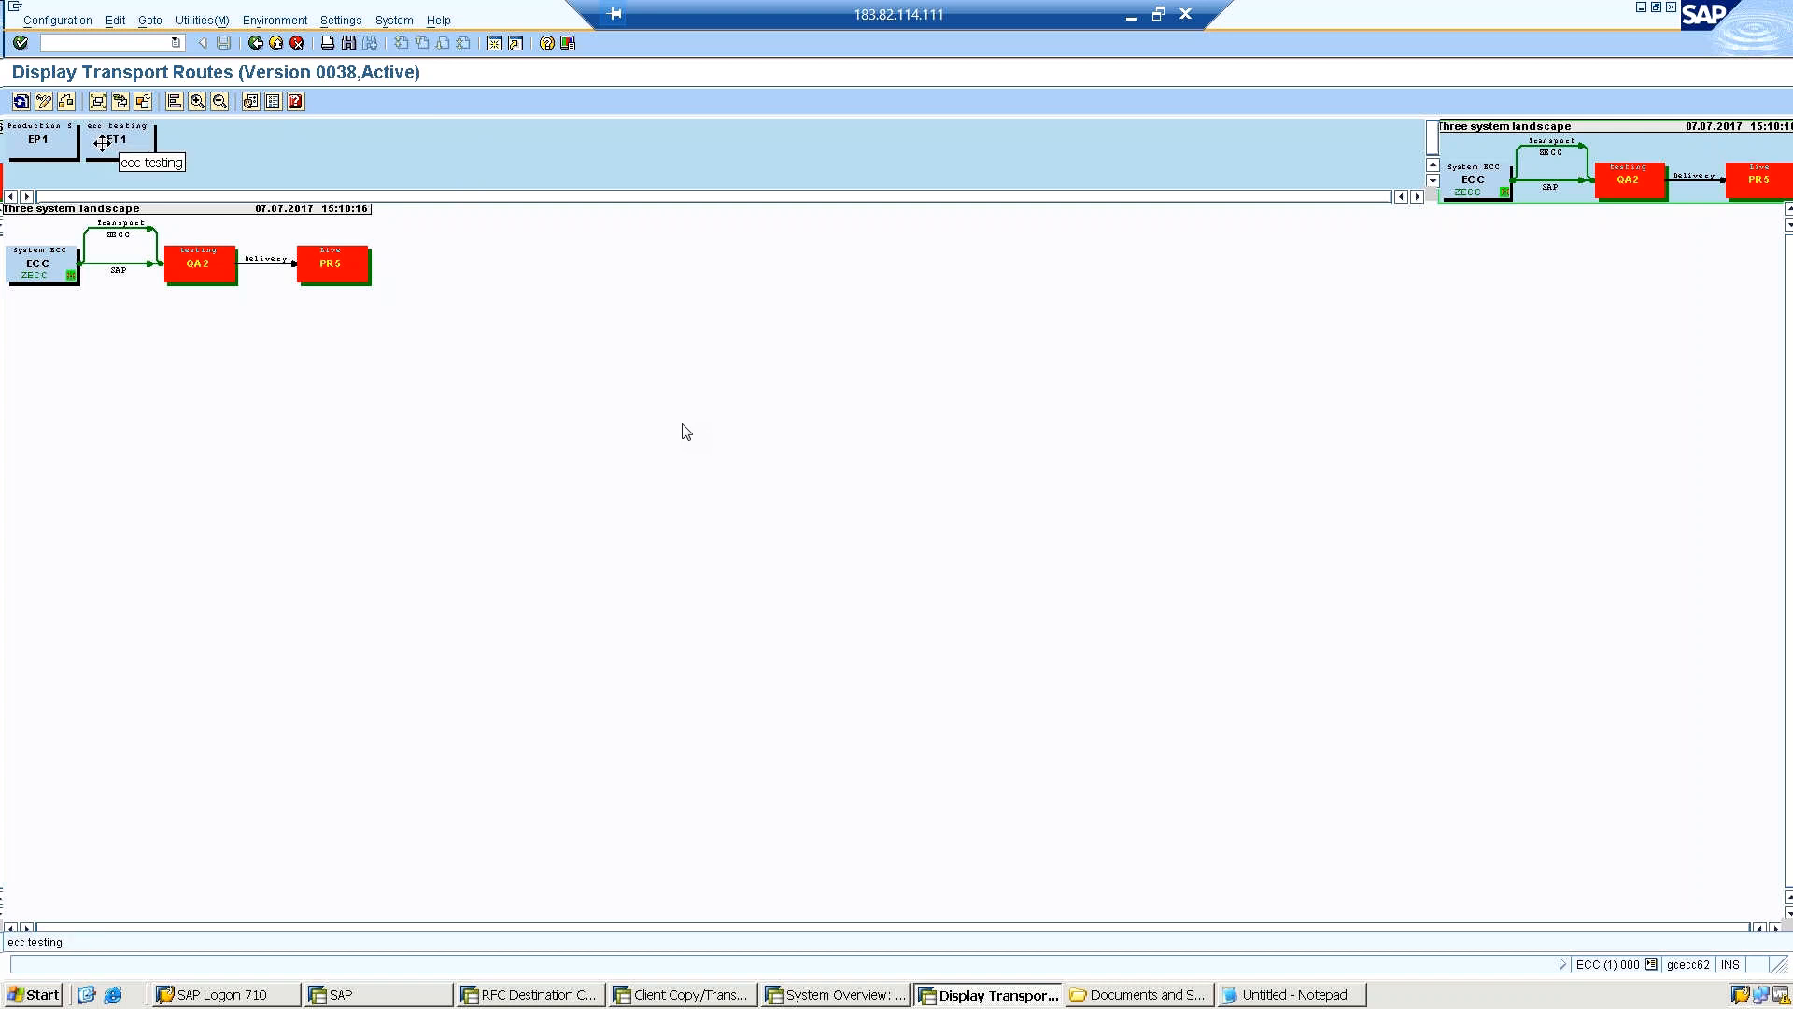
# Switch the transport routes to change mode and delete the QA2 node together with its links.
pyautogui.click(43, 102)
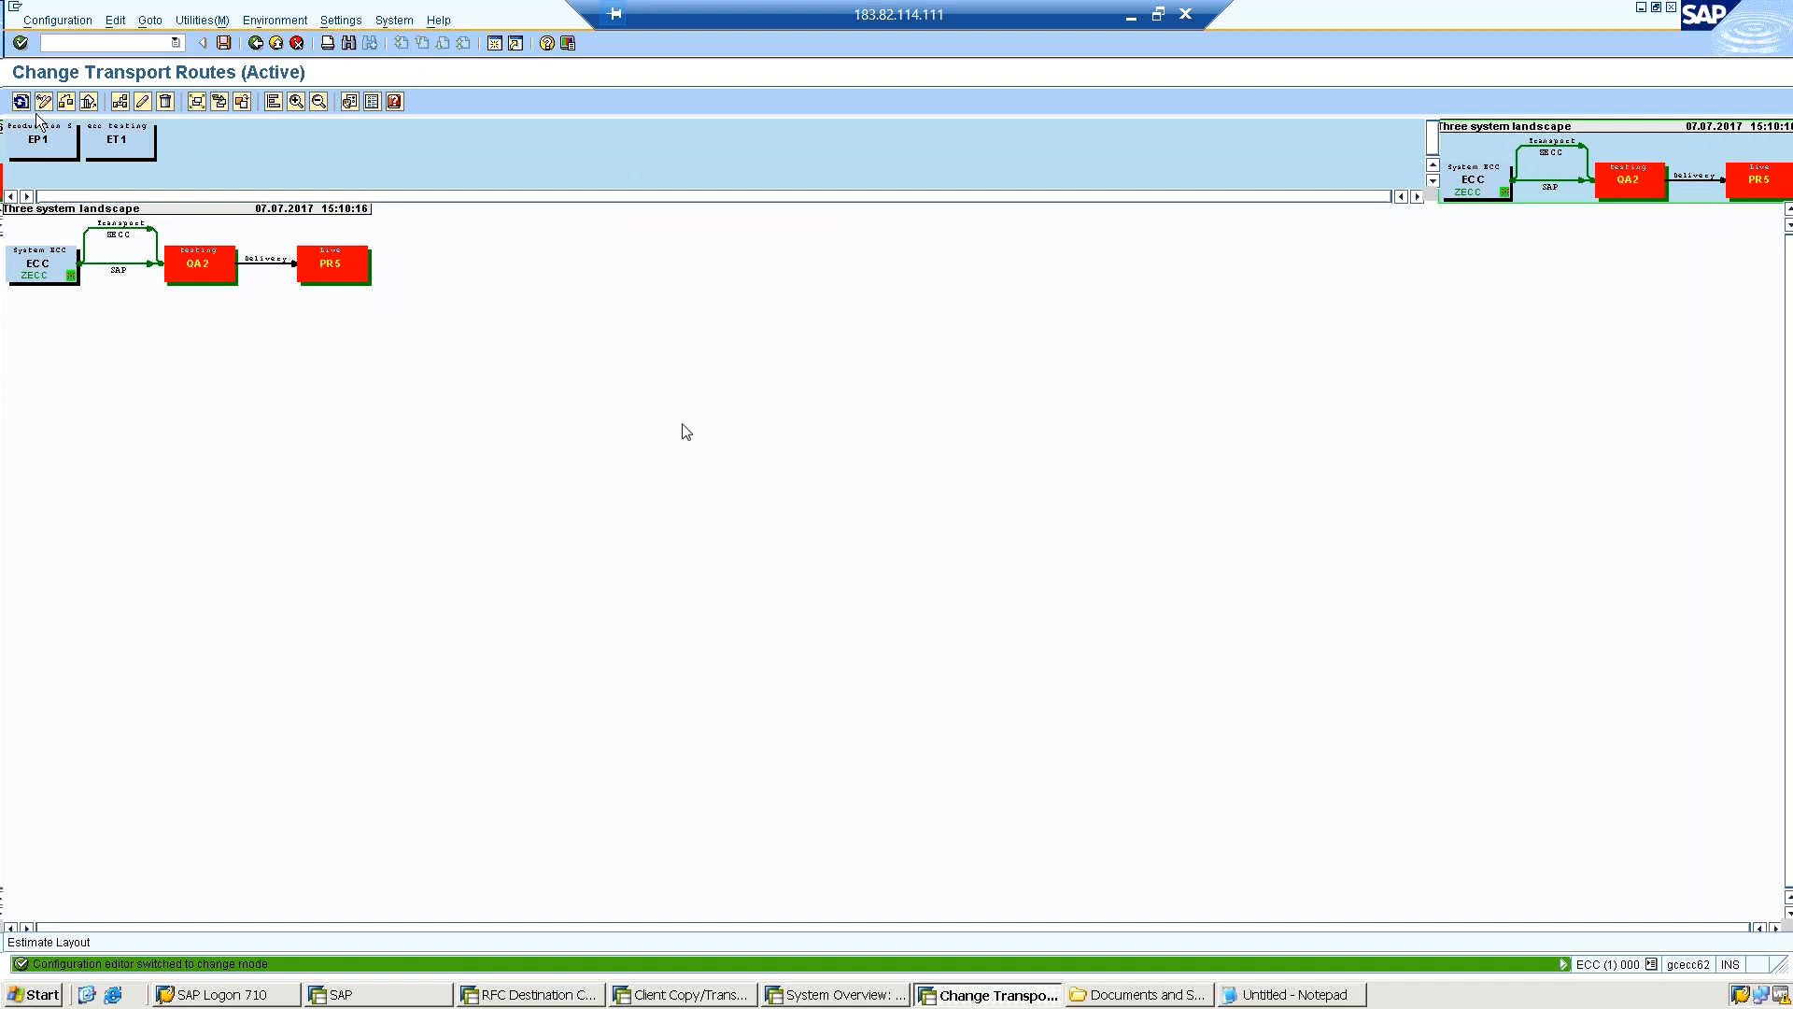
pyautogui.moveTo(112, 136); pyautogui.dragTo(208, 241)
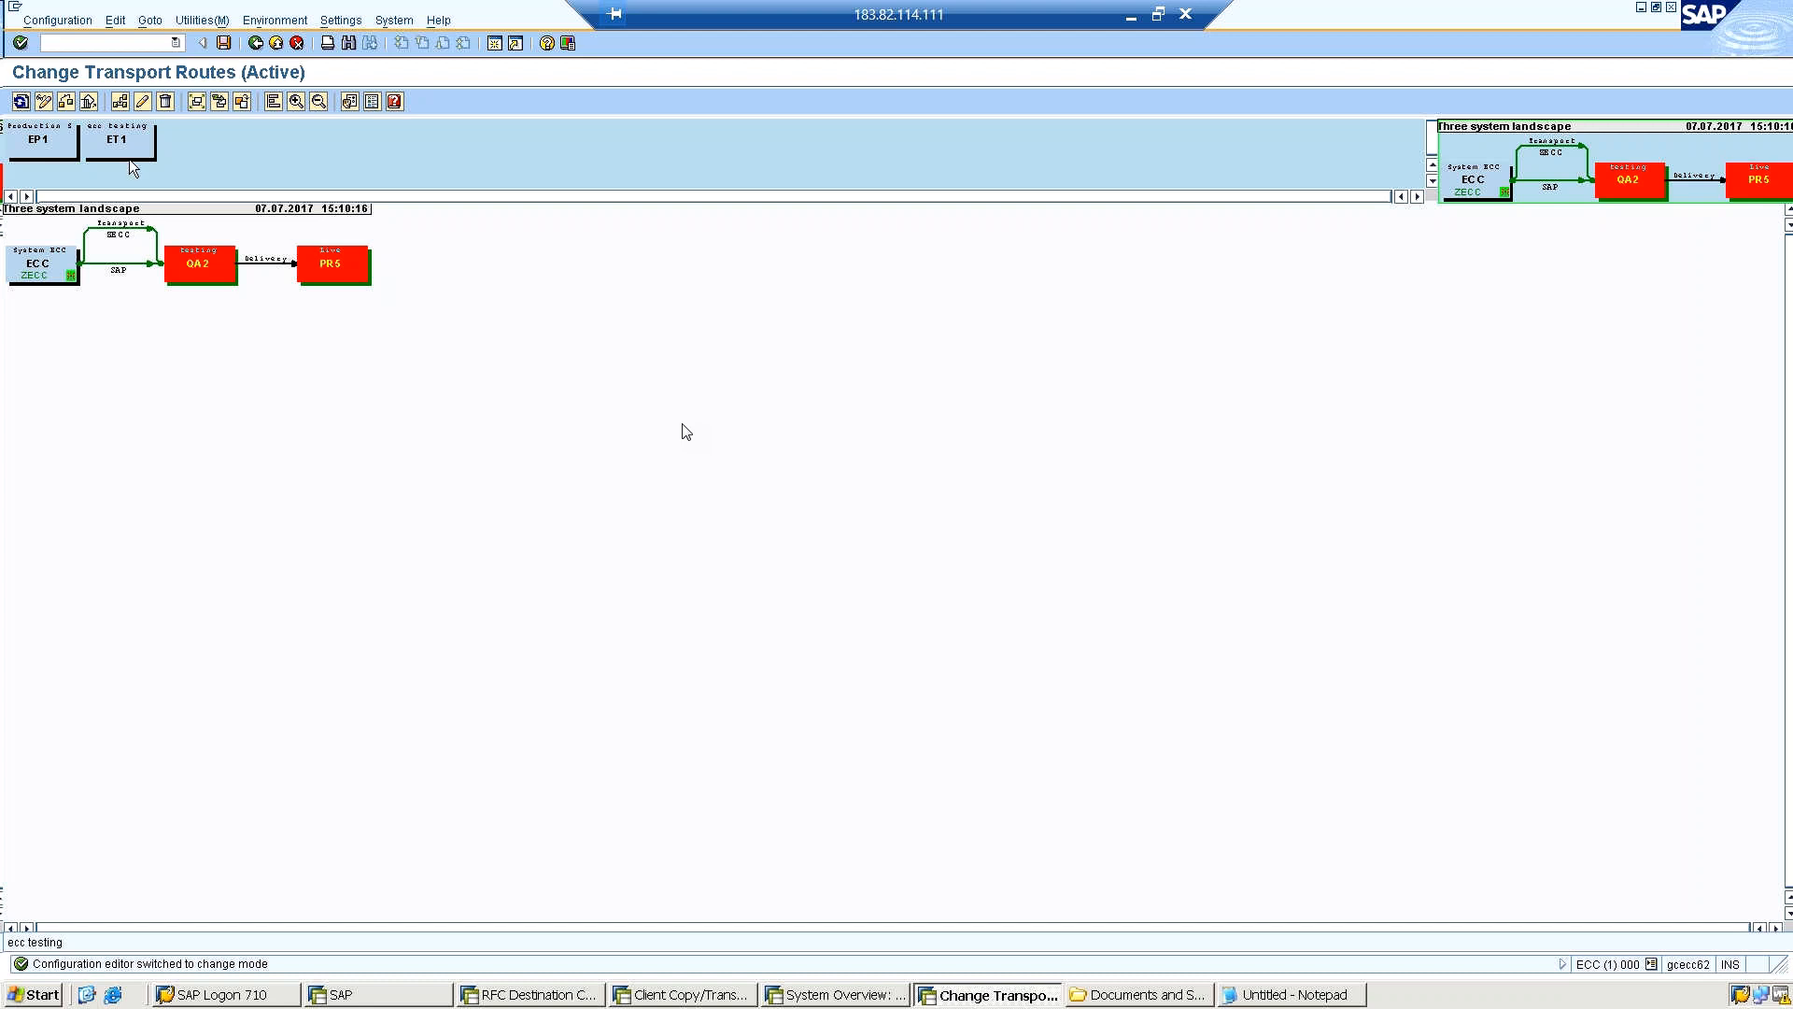
pyautogui.click(203, 266)
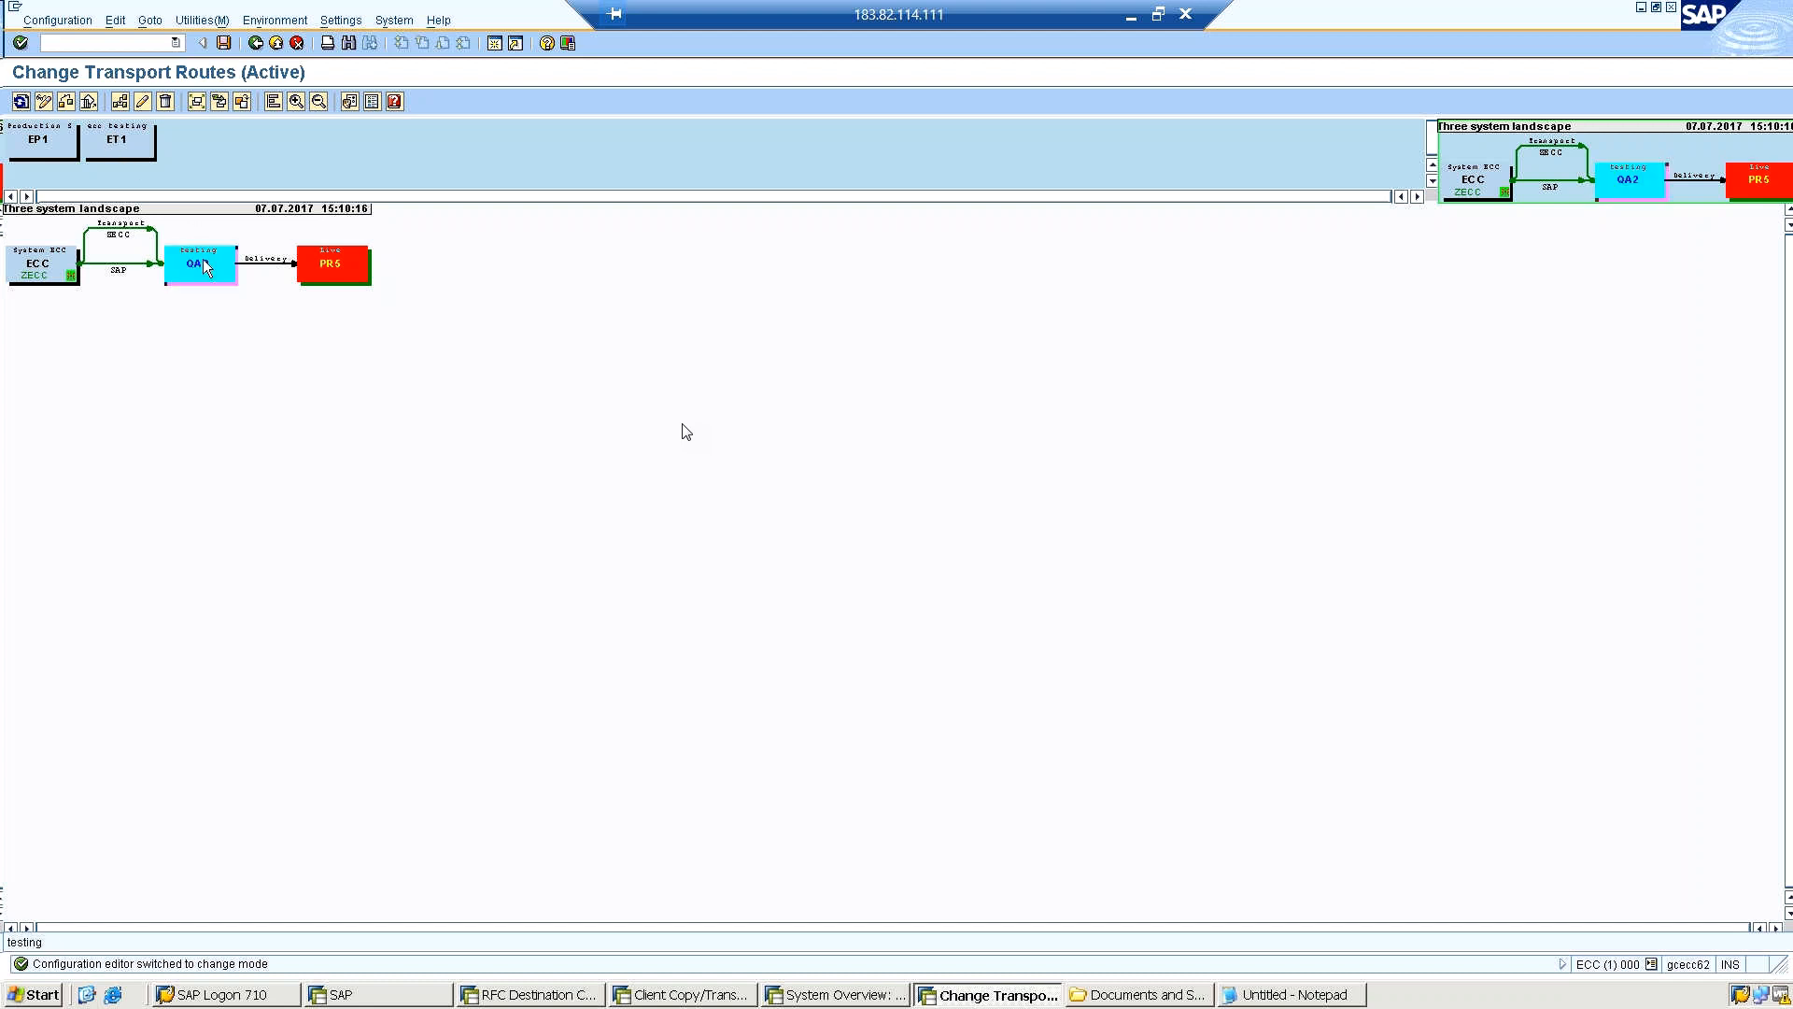
pyautogui.moveTo(145, 130); pyautogui.dragTo(161, 103)
pyautogui.click(165, 103)
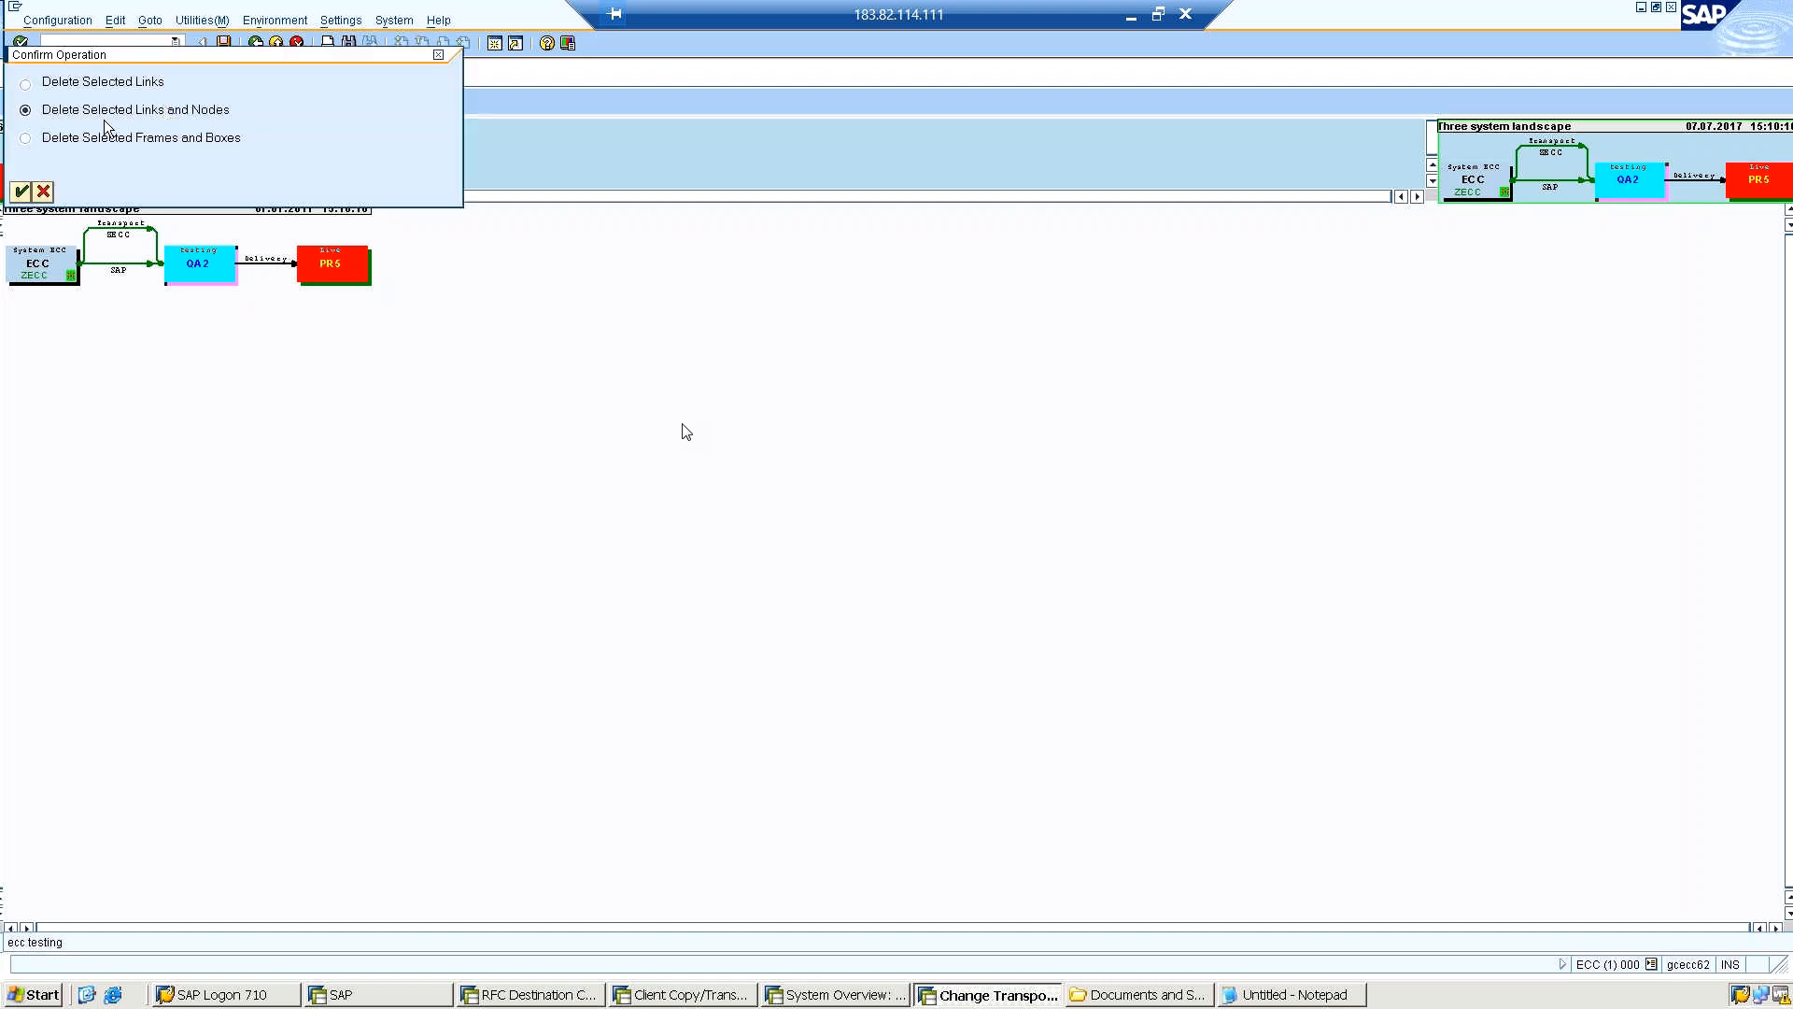
pyautogui.click(20, 192)
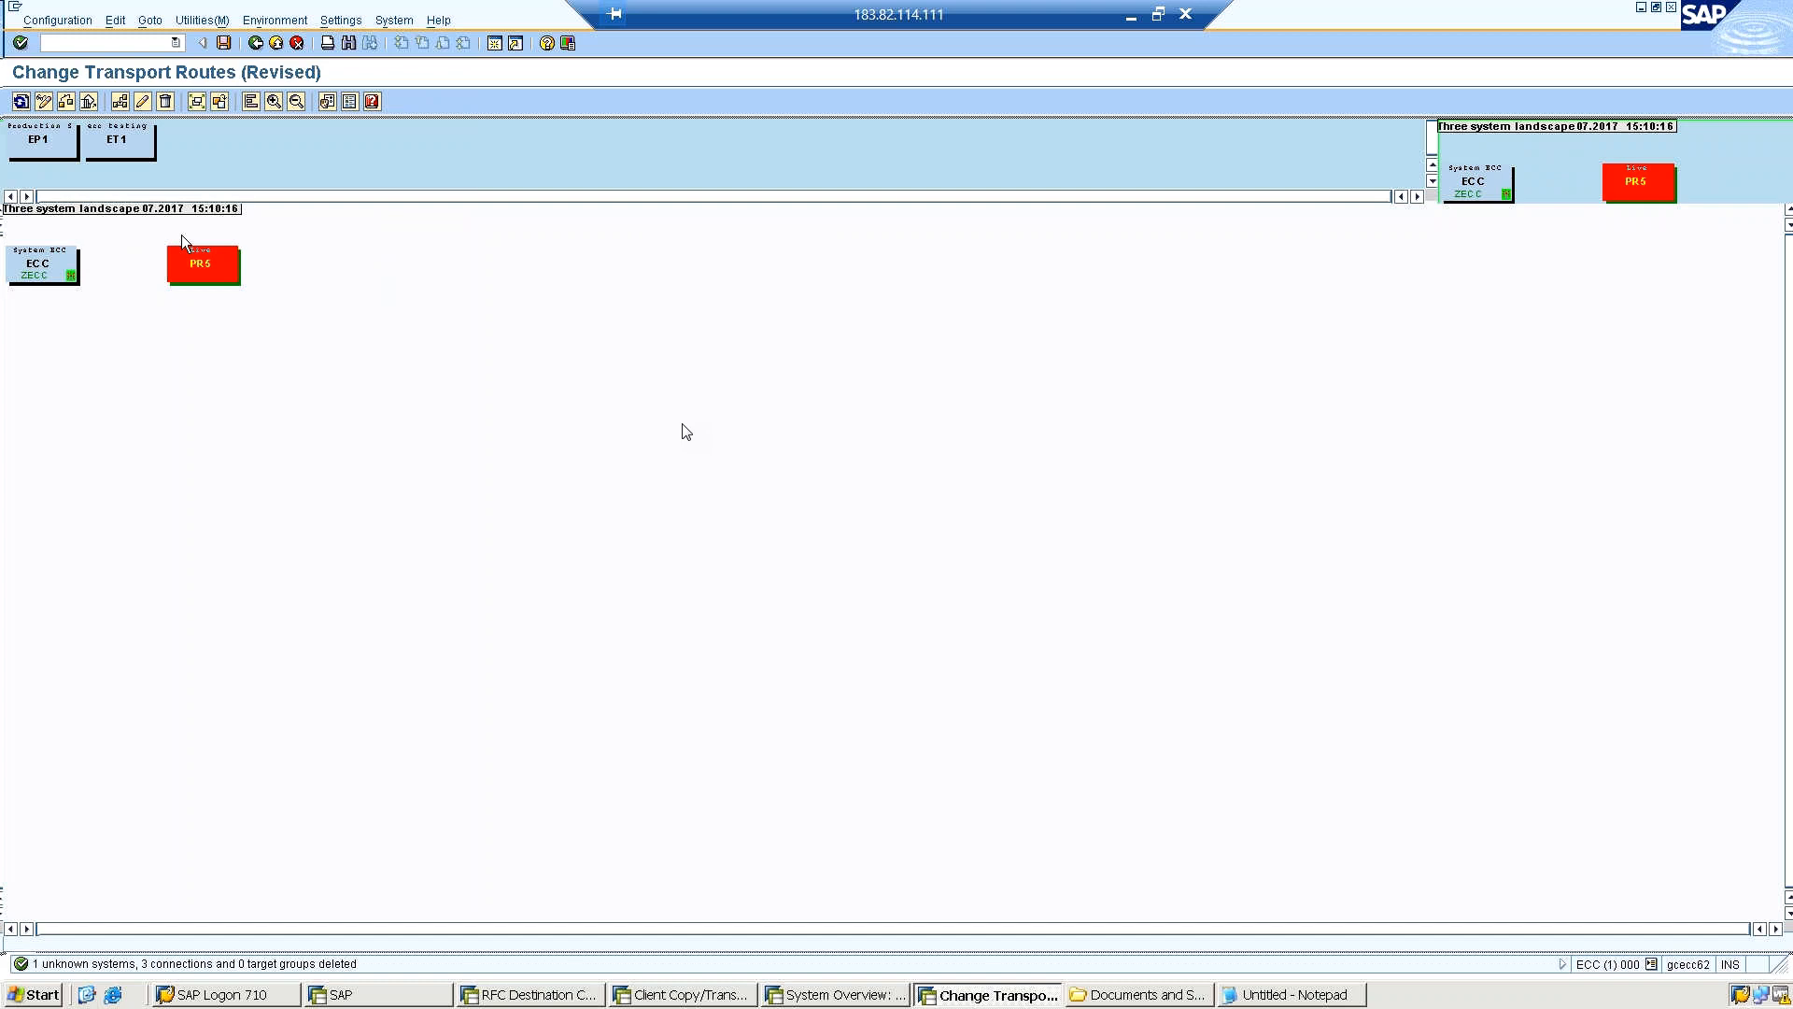
# Delete the PR5 node together with its links, and place virtual systems ET1 and EP1 in the transport landscape.
pyautogui.click(182, 263)
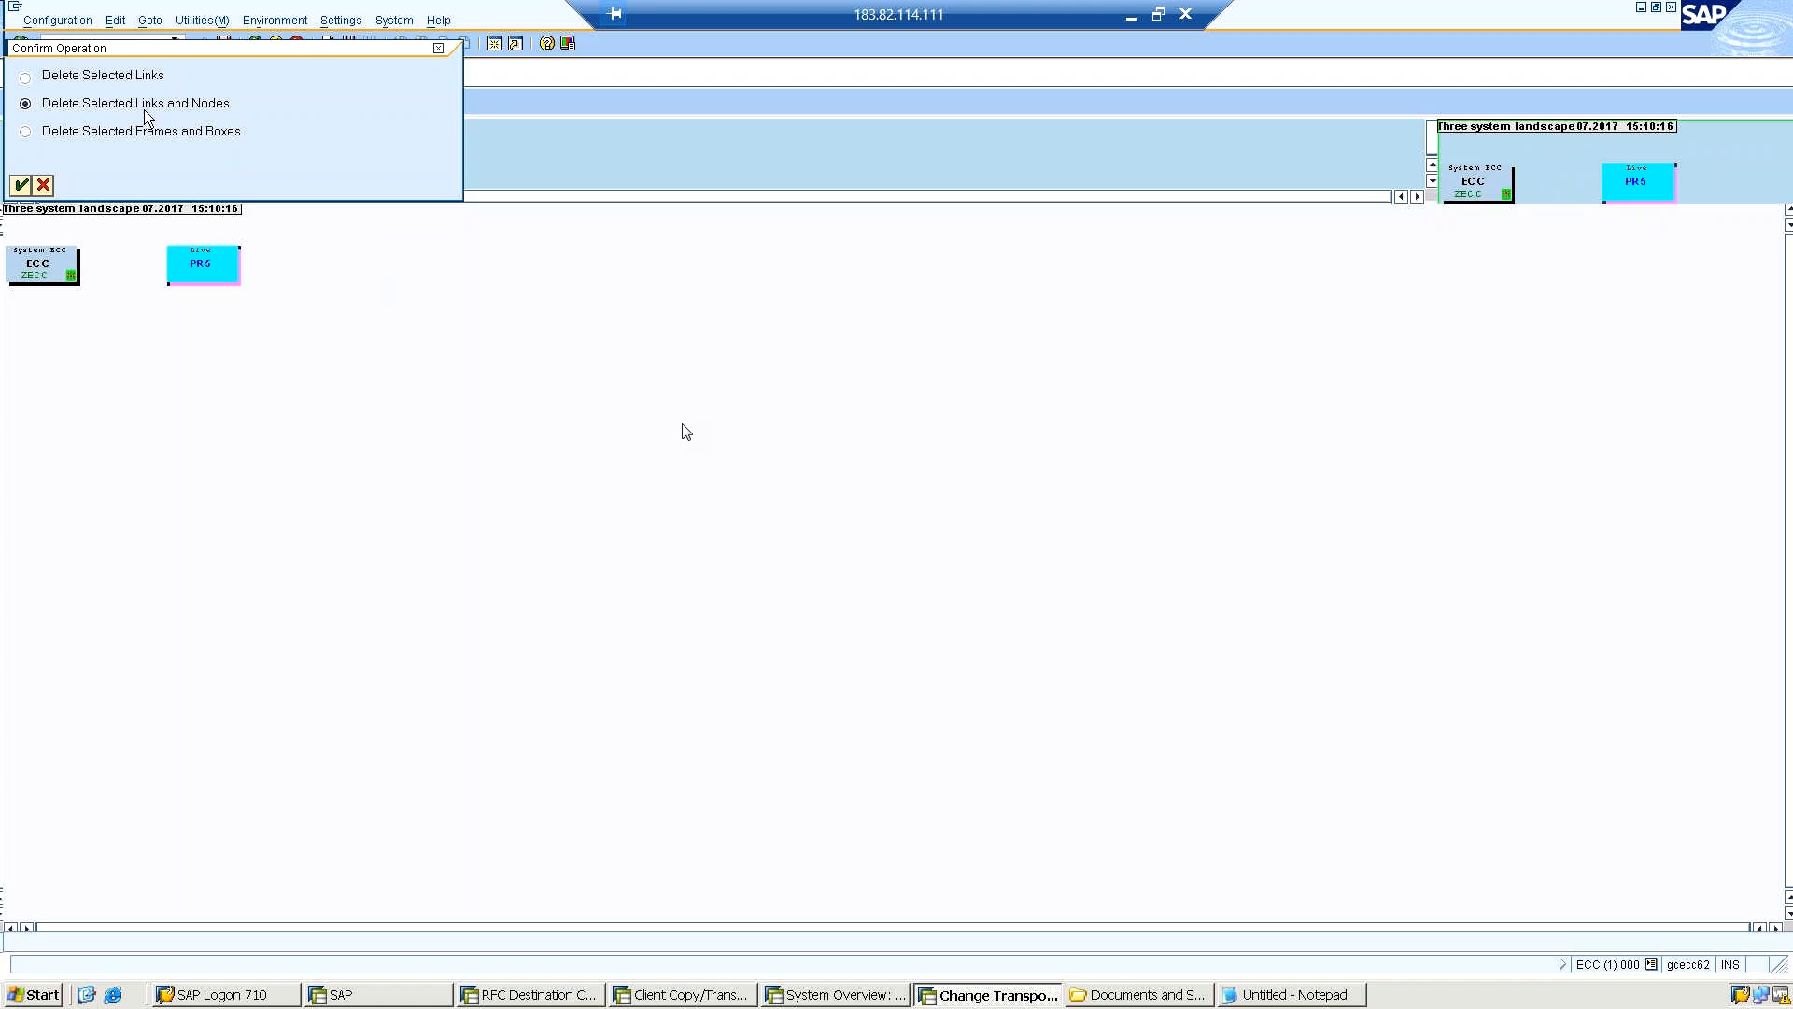
pyautogui.click(20, 185)
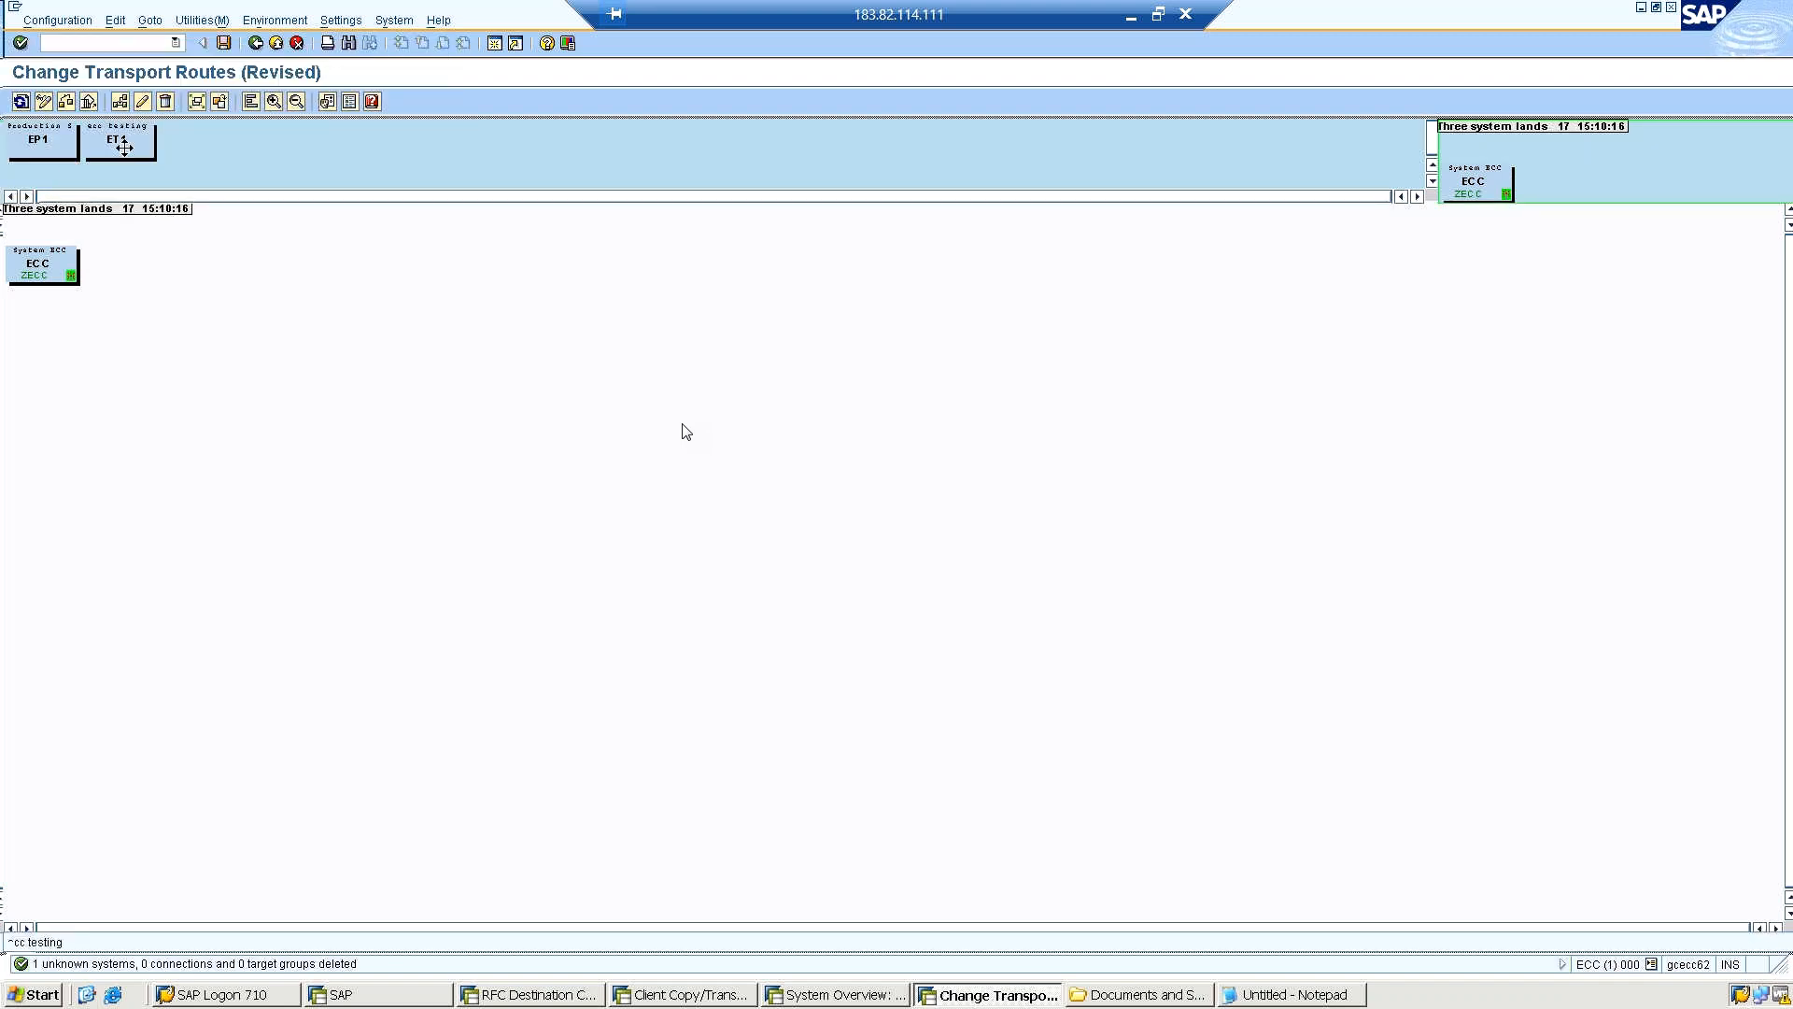
pyautogui.moveTo(124, 148); pyautogui.dragTo(180, 253)
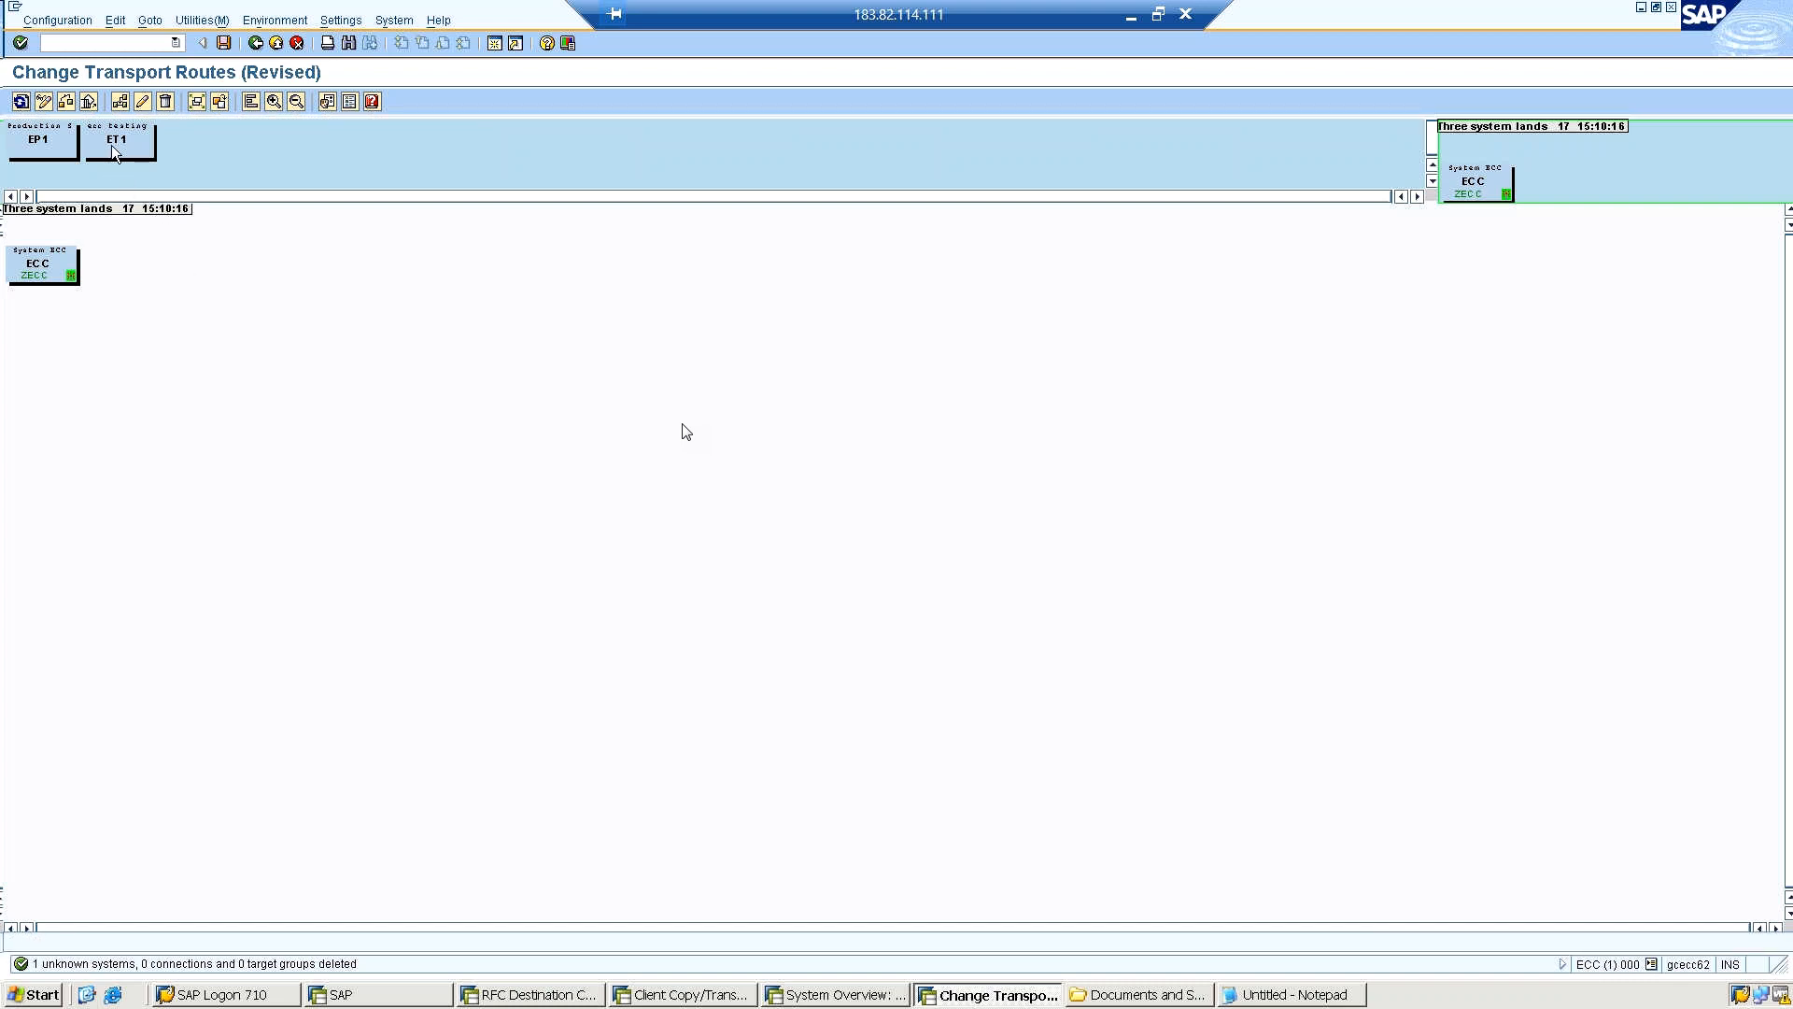
pyautogui.moveTo(111, 145); pyautogui.dragTo(145, 238)
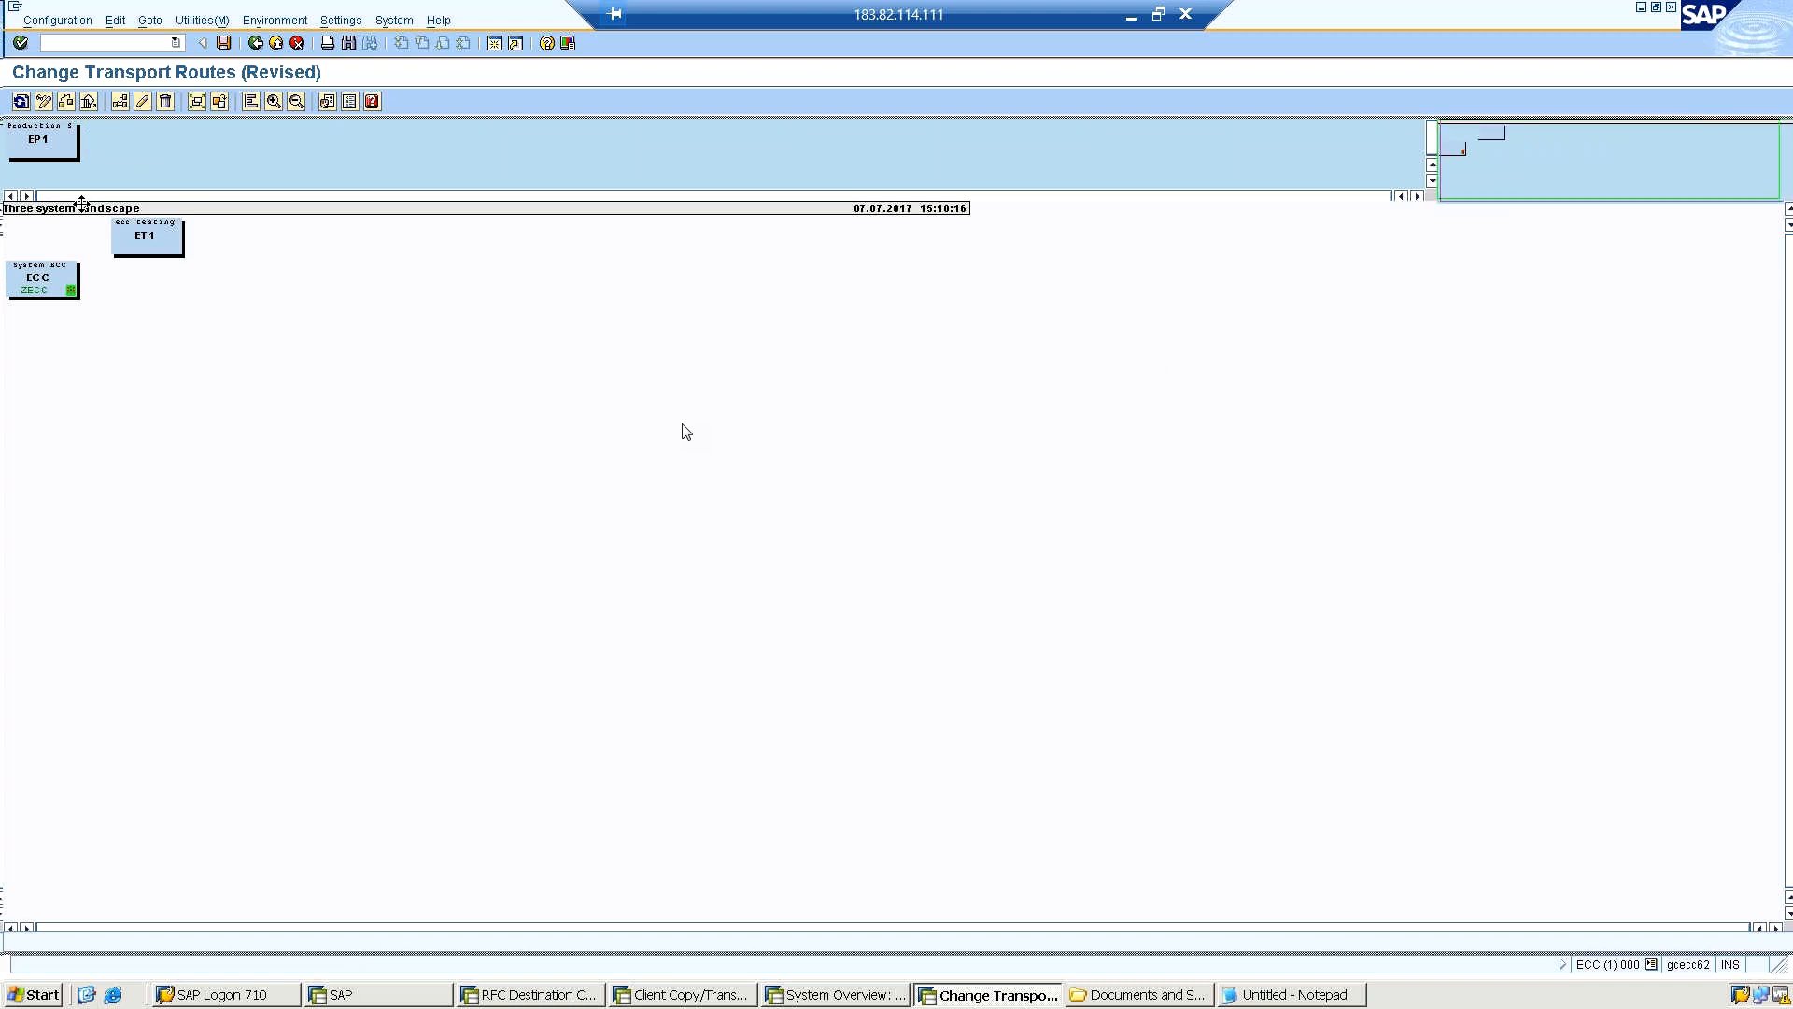
pyautogui.moveTo(47, 138); pyautogui.dragTo(890, 561)
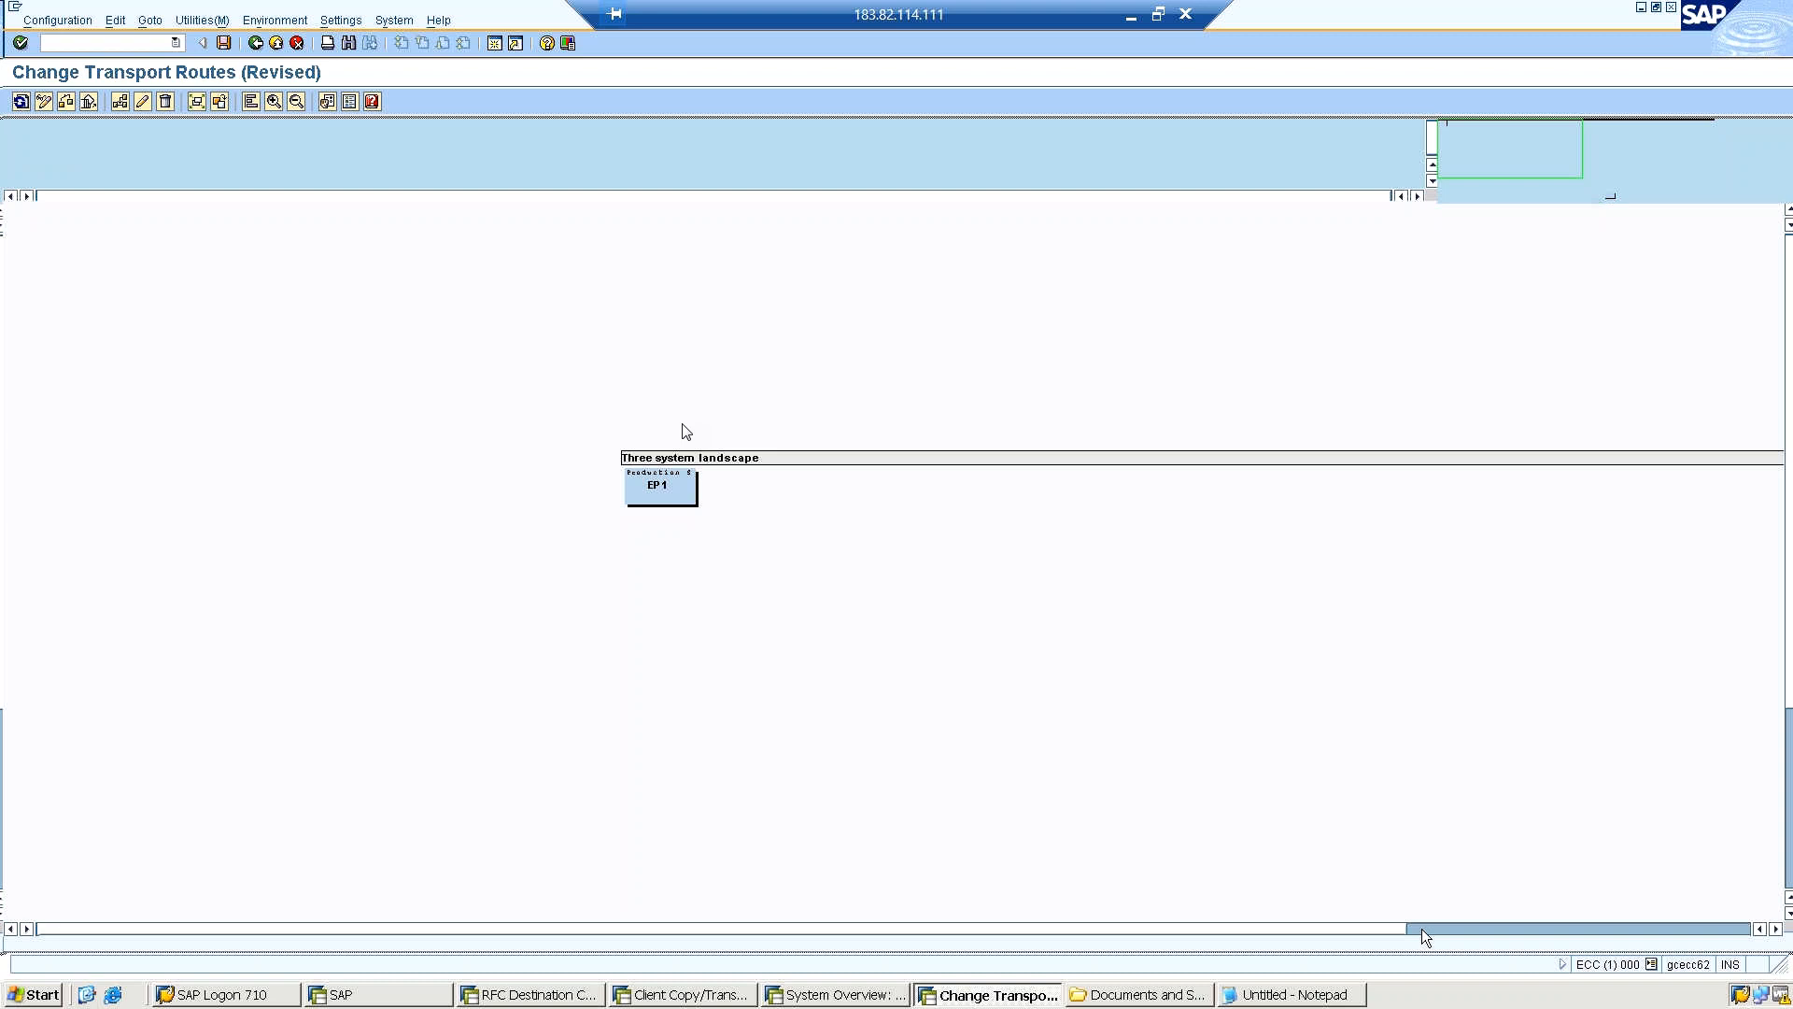
# Arrange the ECC, ET1 and EP1 systems side by side in that order in one row beneath the landscape header.
pyautogui.moveTo(1422, 929); pyautogui.dragTo(1370, 933)
pyautogui.click(428, 929)
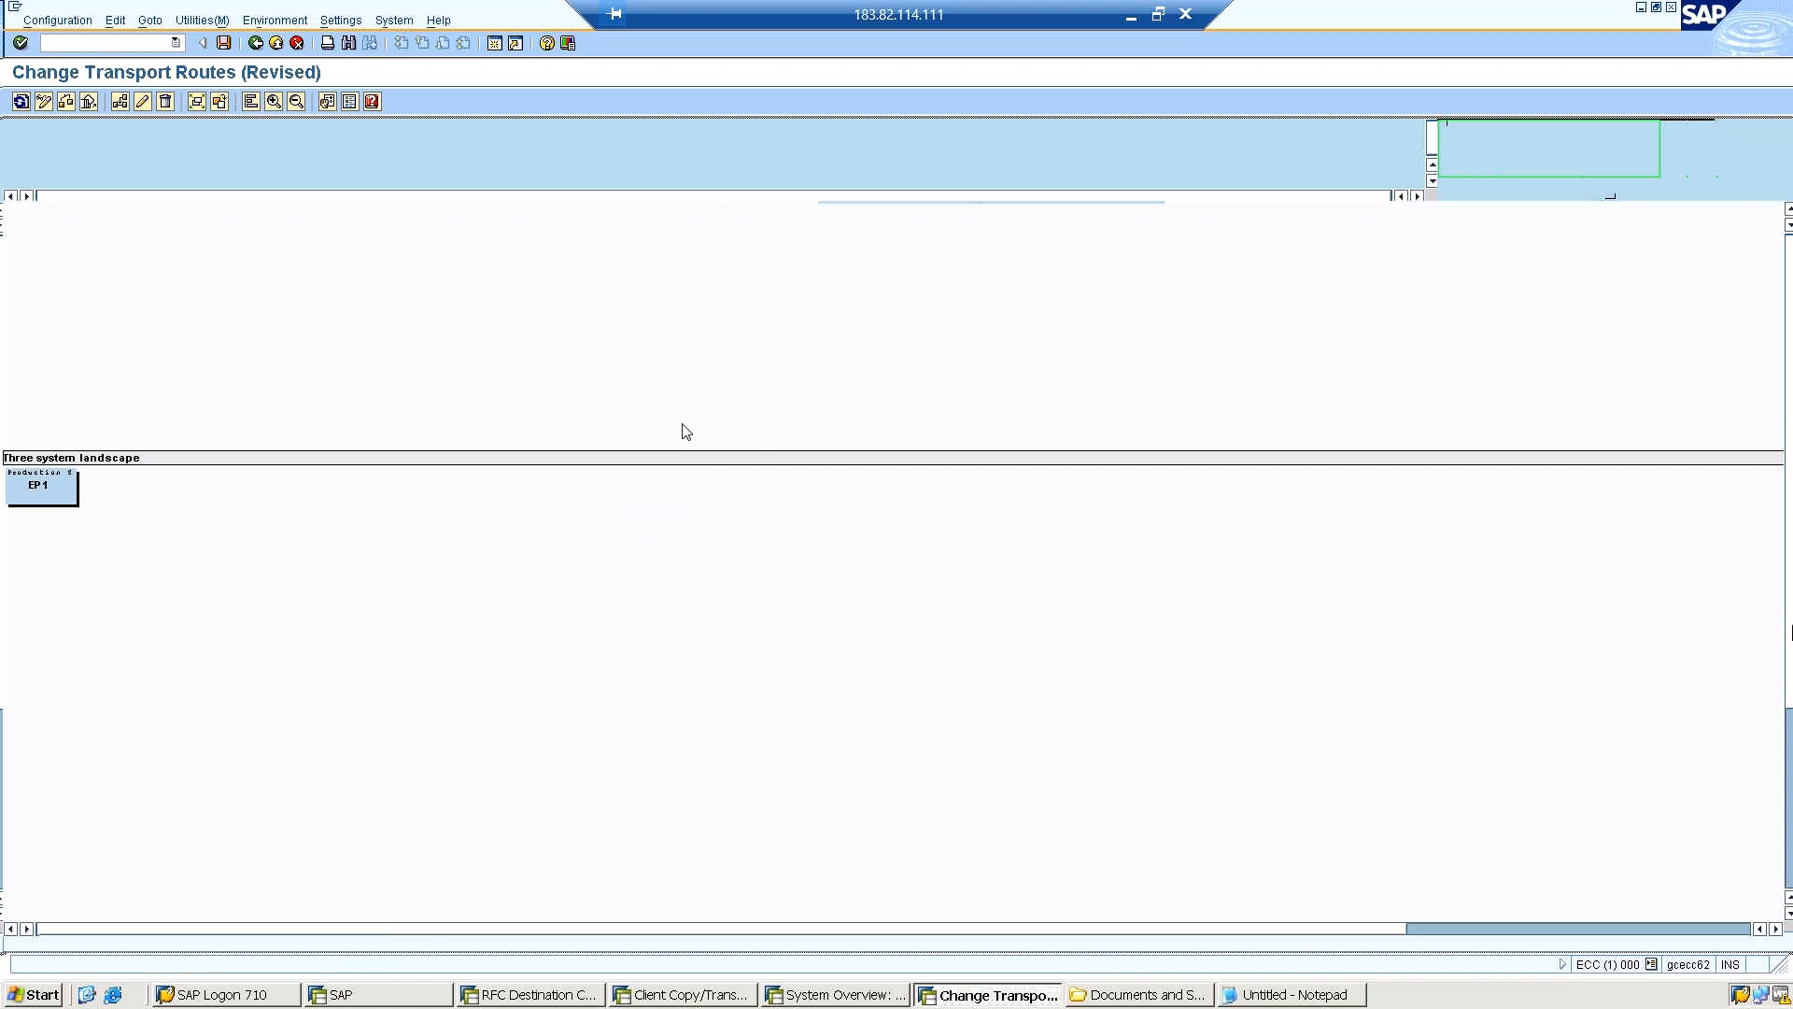
pyautogui.click(1790, 735)
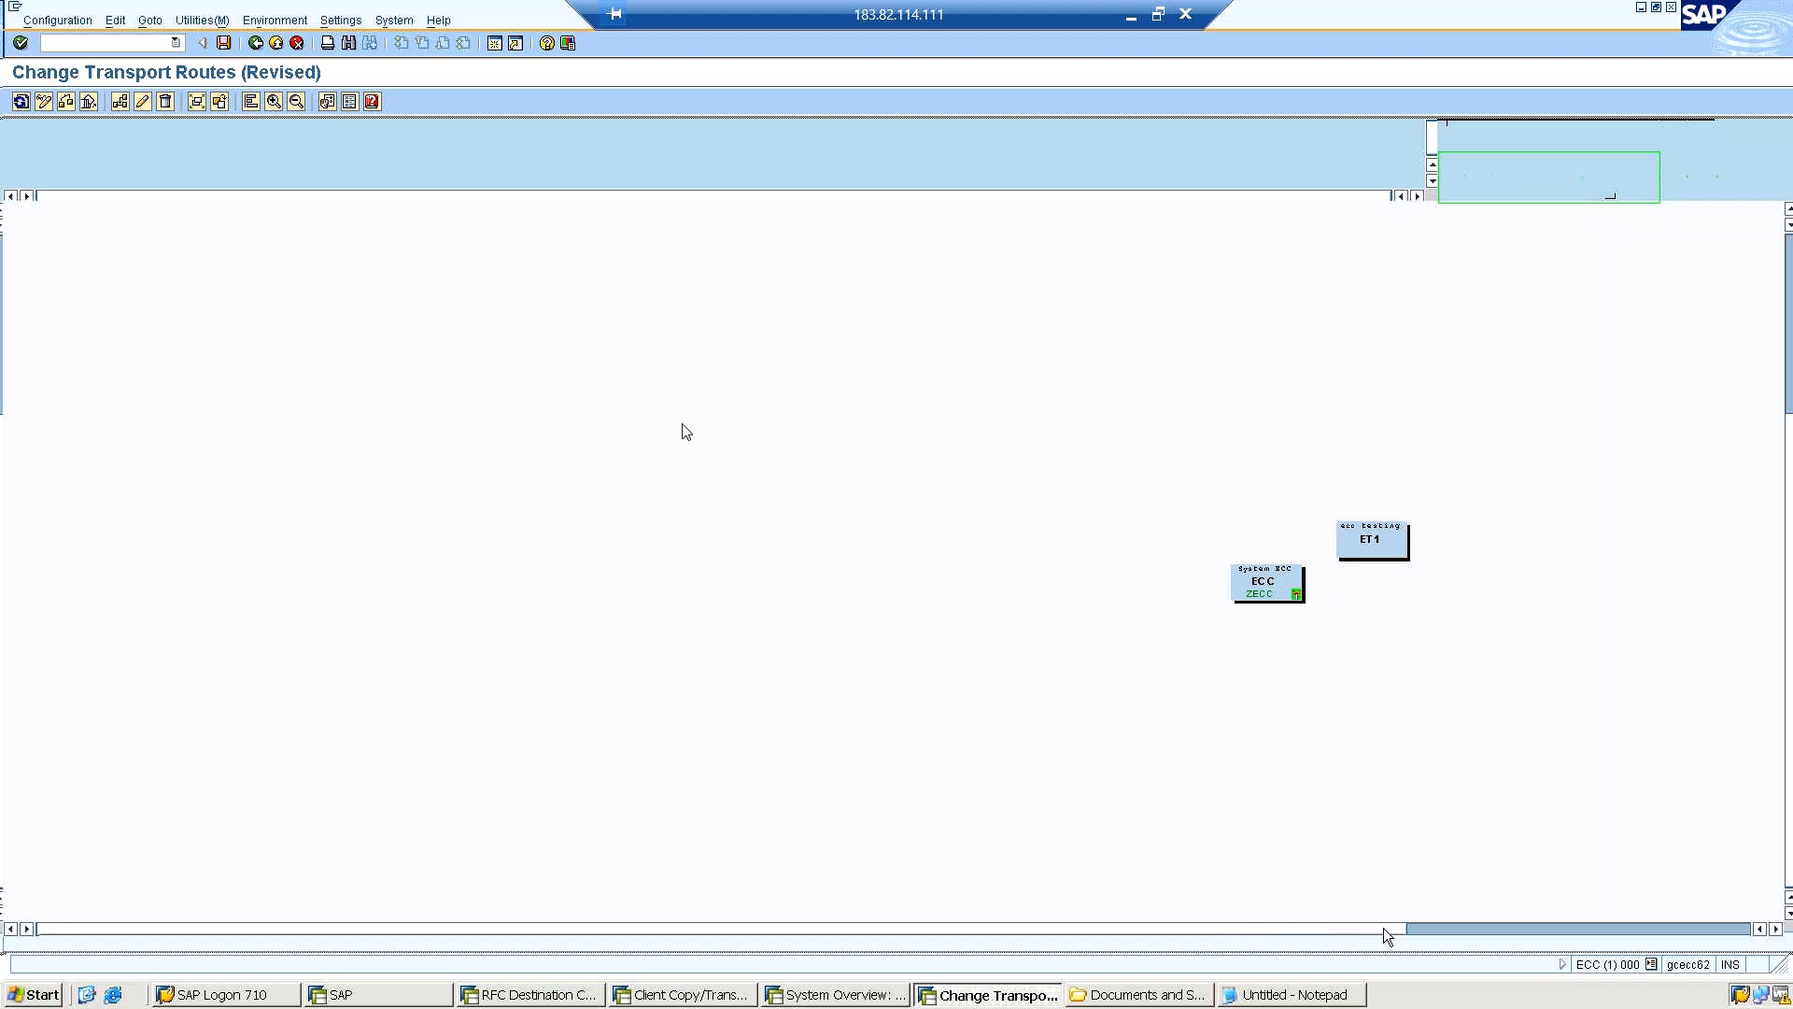
pyautogui.moveTo(1476, 927); pyautogui.dragTo(1499, 927)
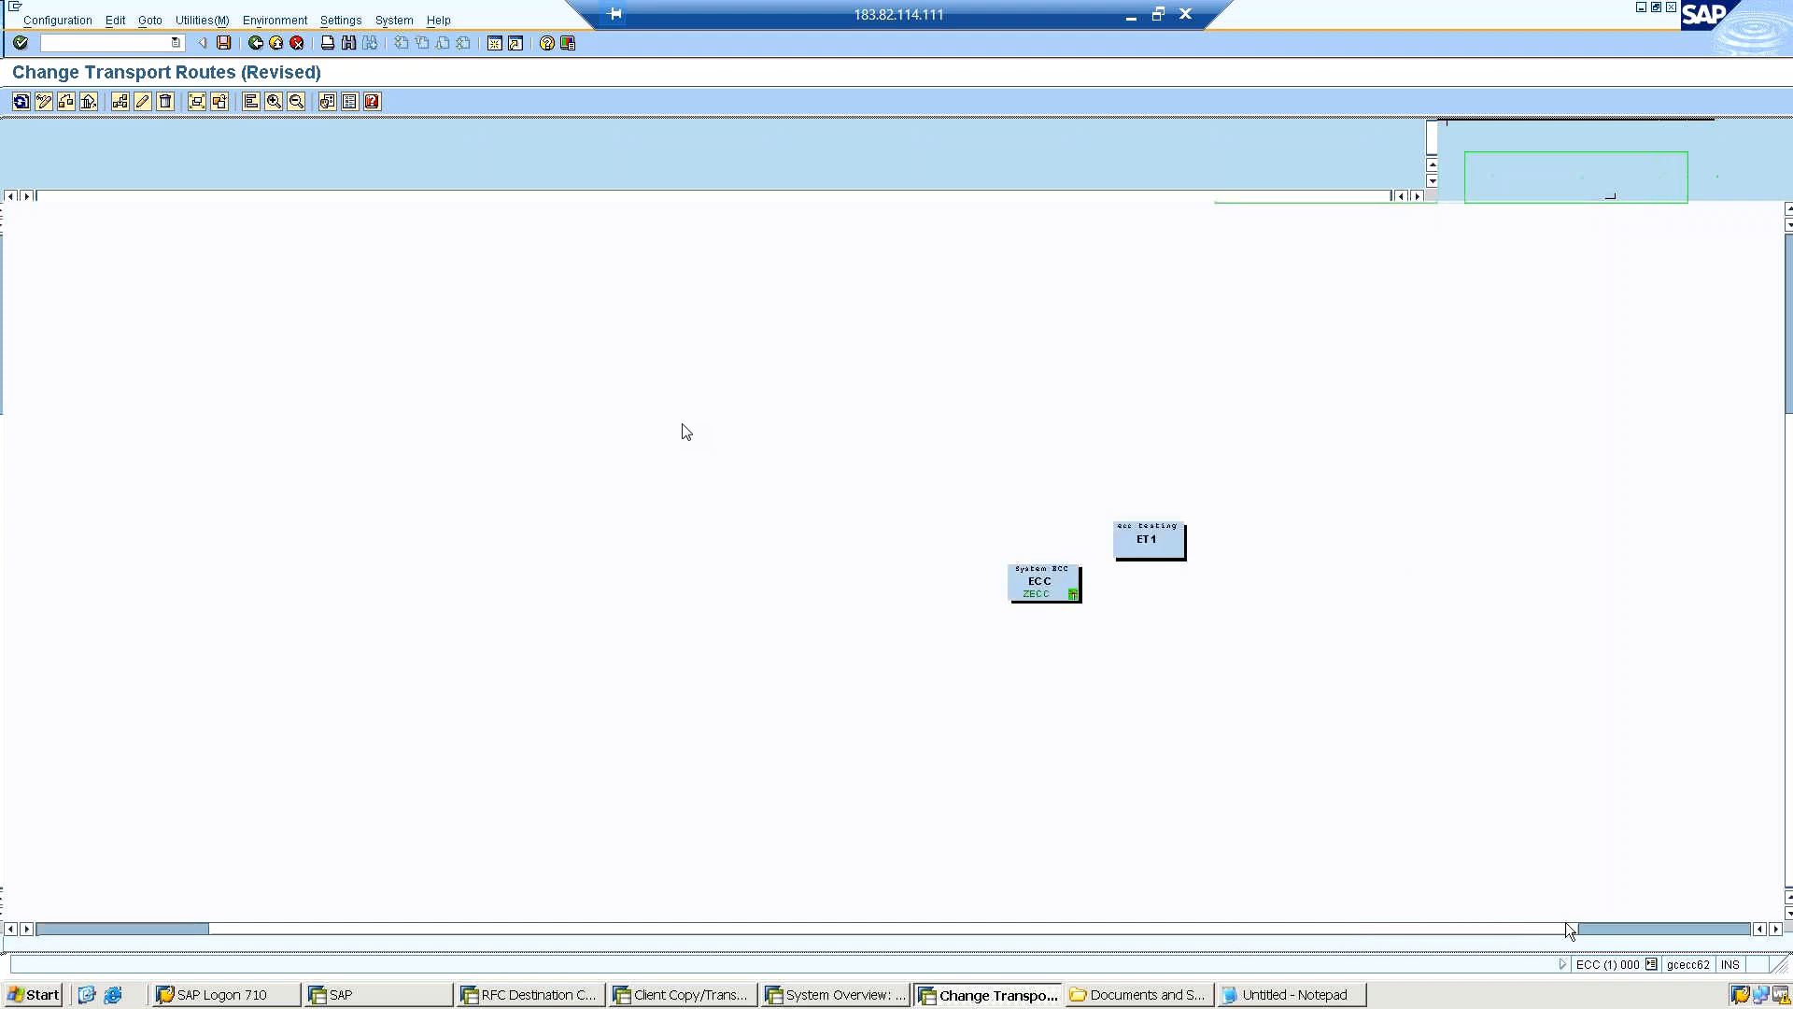
pyautogui.moveTo(1741, 921); pyautogui.dragTo(1792, 919)
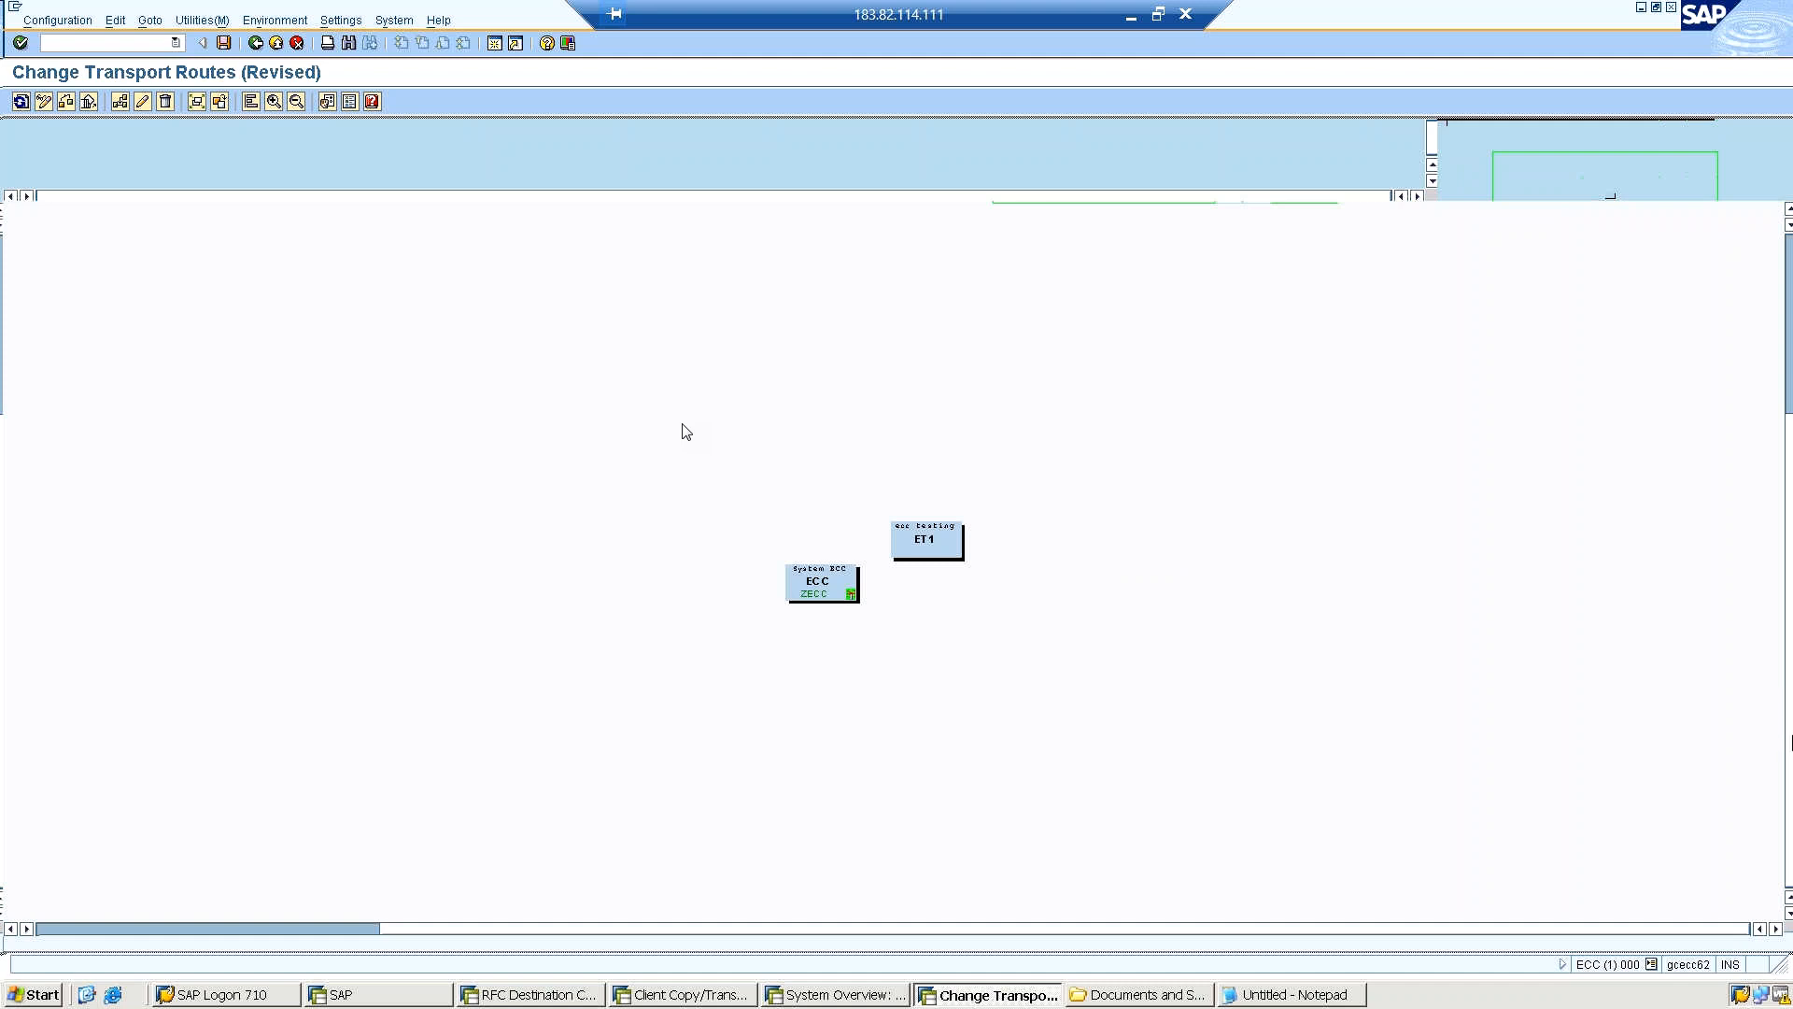
pyautogui.moveTo(1790, 316); pyautogui.dragTo(1789, 263)
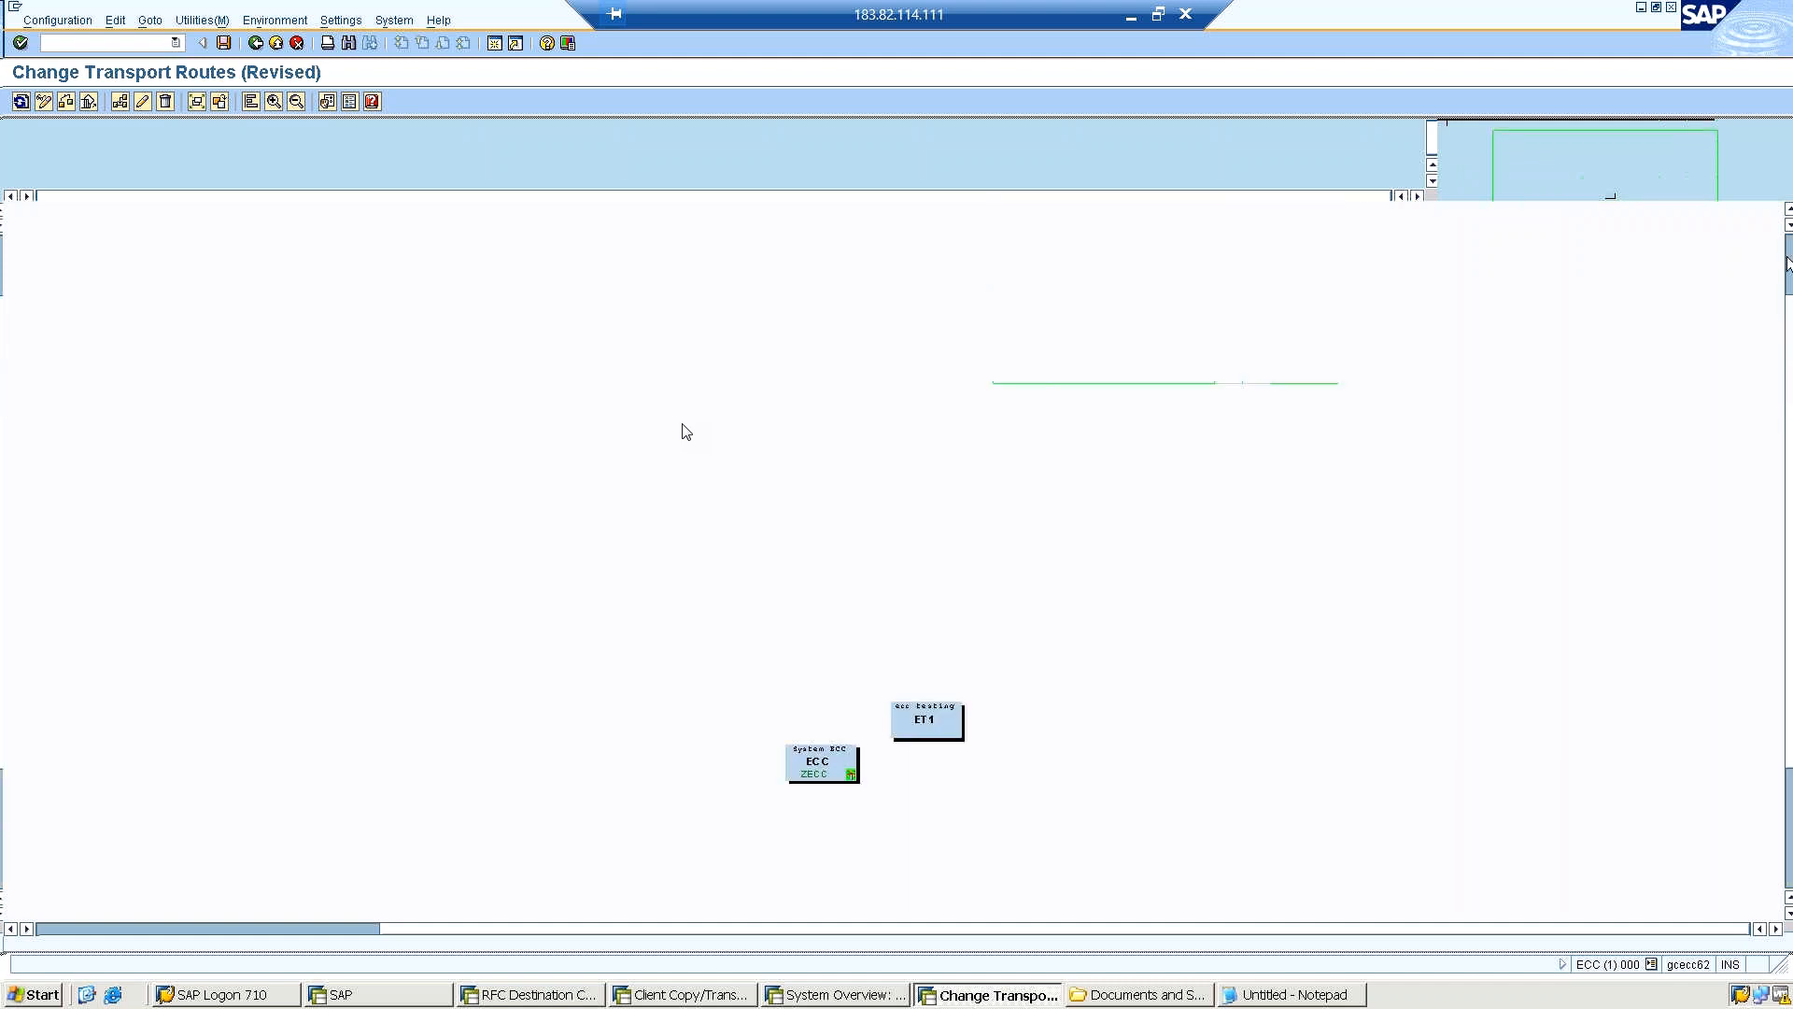
pyautogui.click(120, 927)
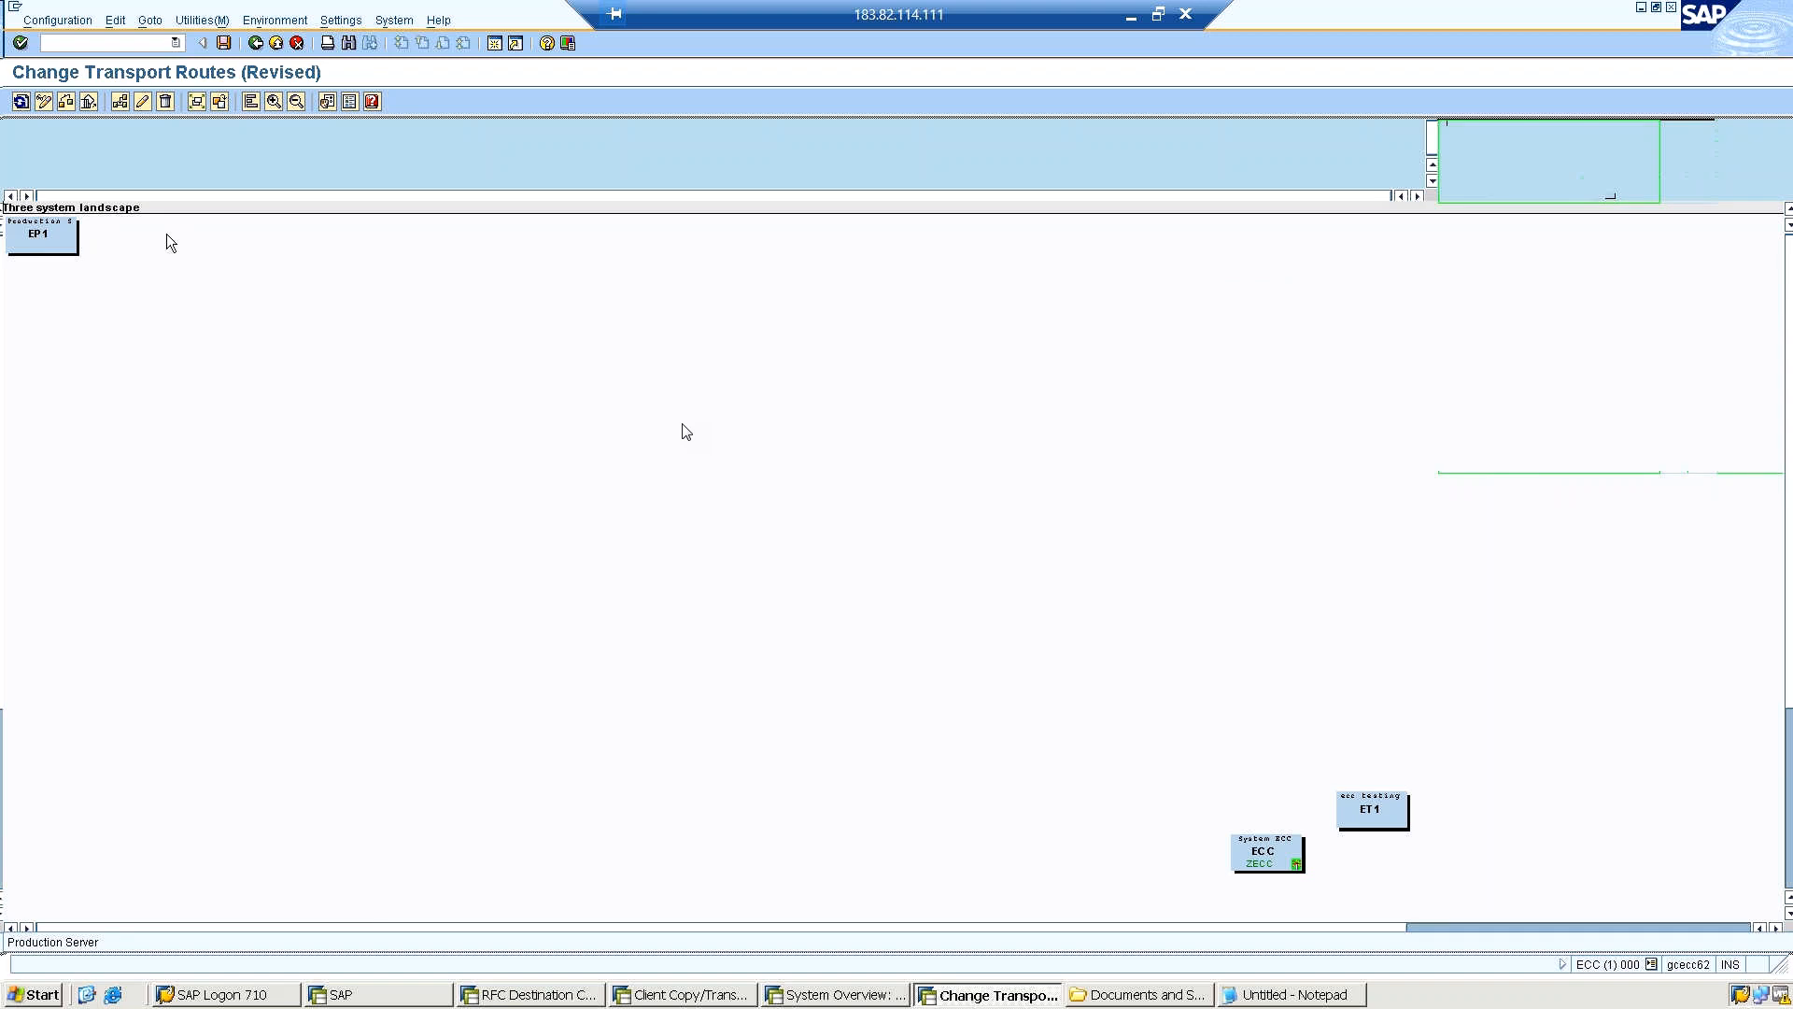
pyautogui.moveTo(167, 234); pyautogui.dragTo(1529, 851)
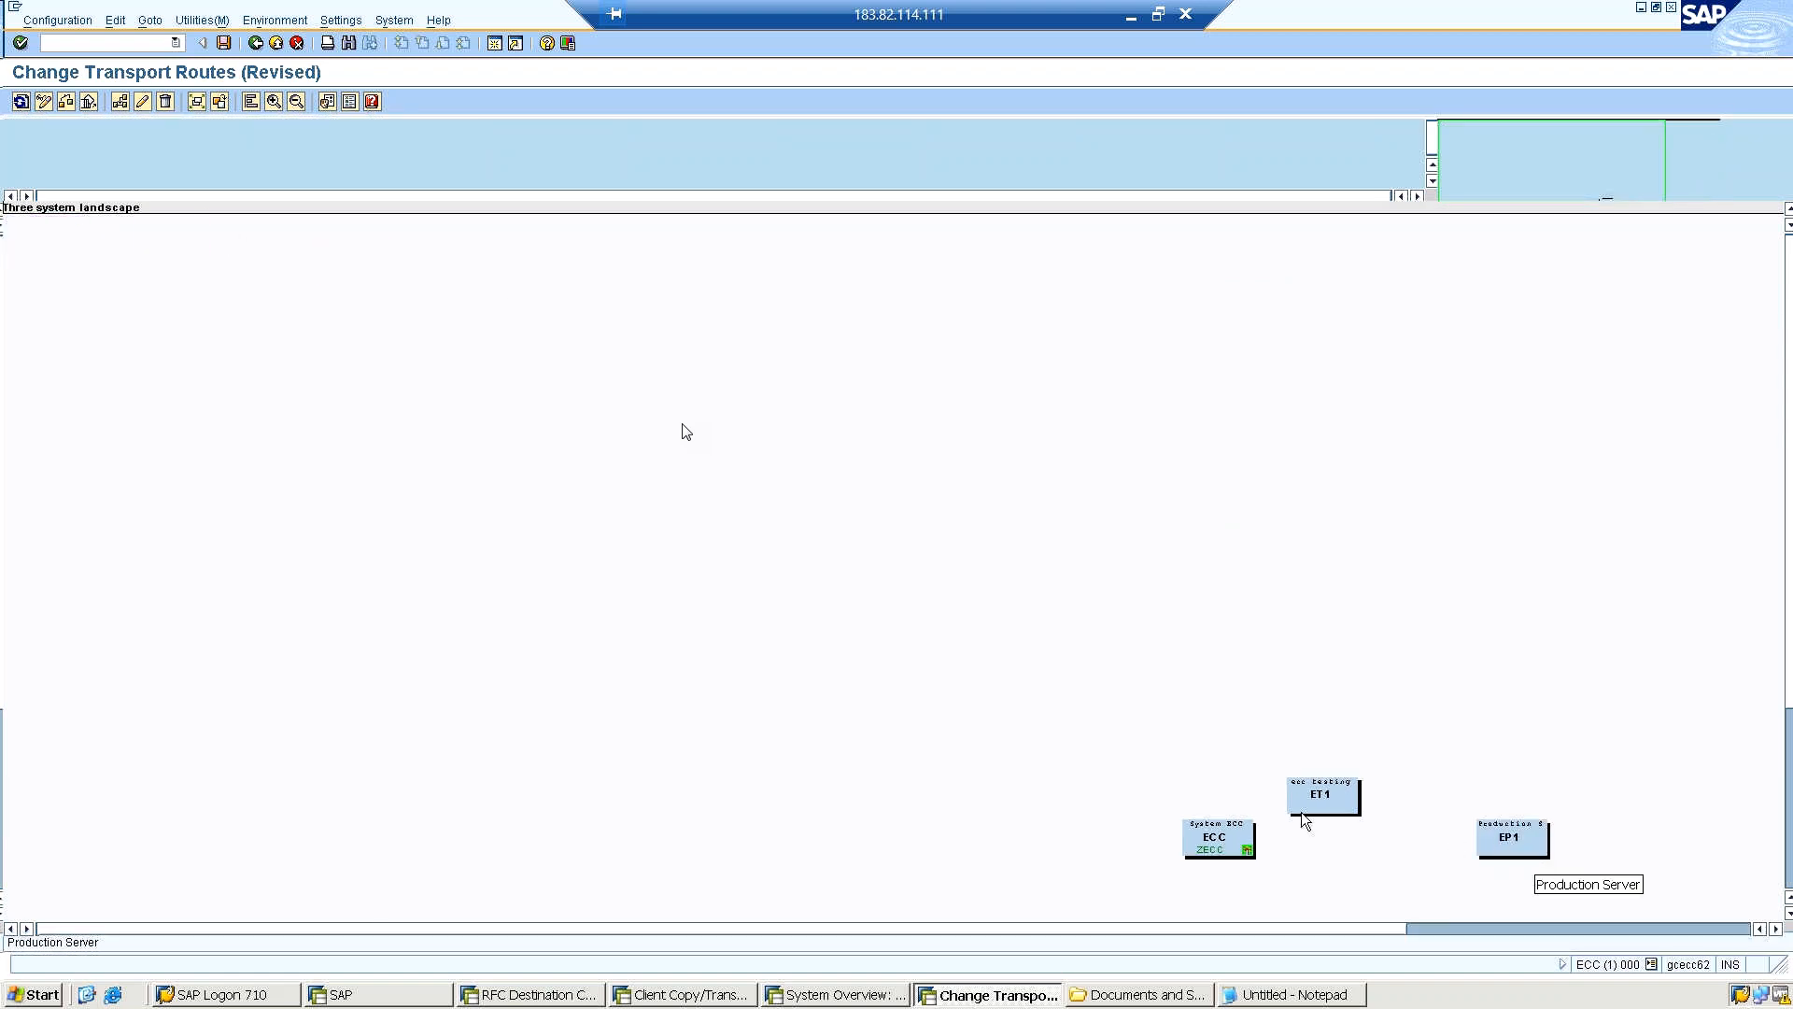
pyautogui.moveTo(1207, 841); pyautogui.dragTo(66, 263)
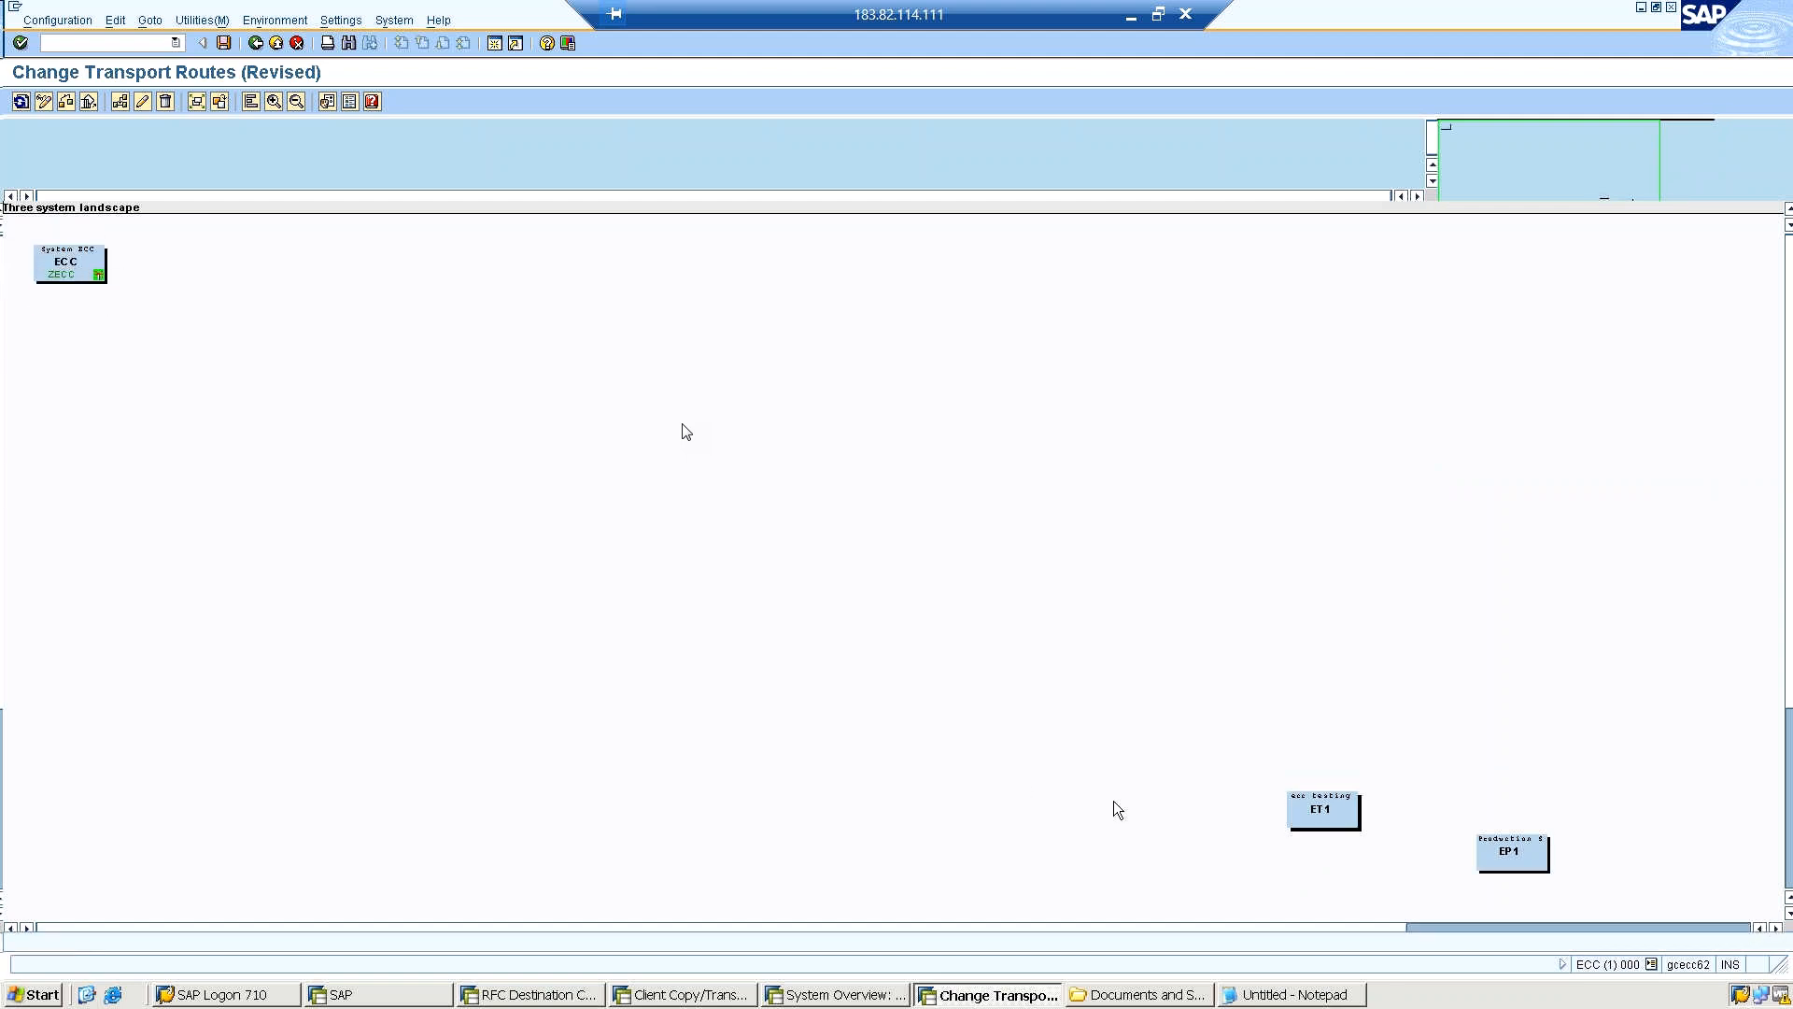
pyautogui.moveTo(1316, 796); pyautogui.dragTo(192, 256)
pyautogui.moveTo(1380, 775); pyautogui.dragTo(321, 254)
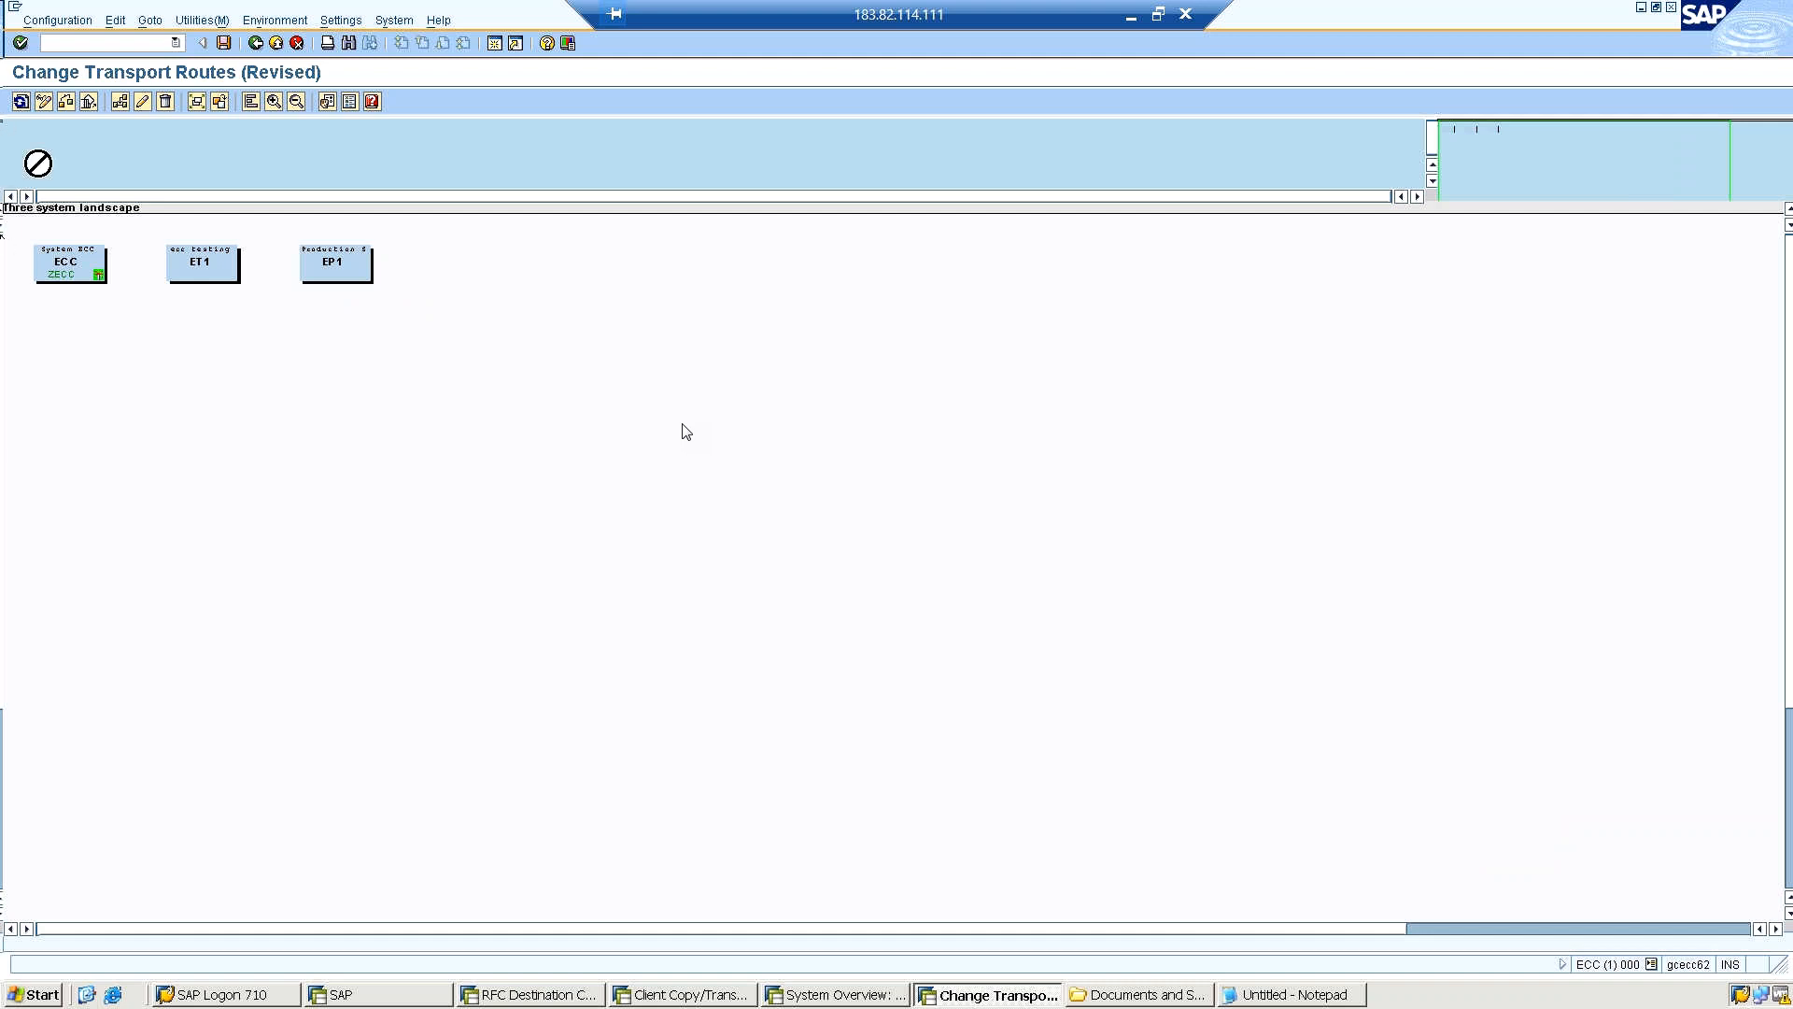
# Add a transport route by drawing a connection from ECC to ET1.
pyautogui.click(116, 20)
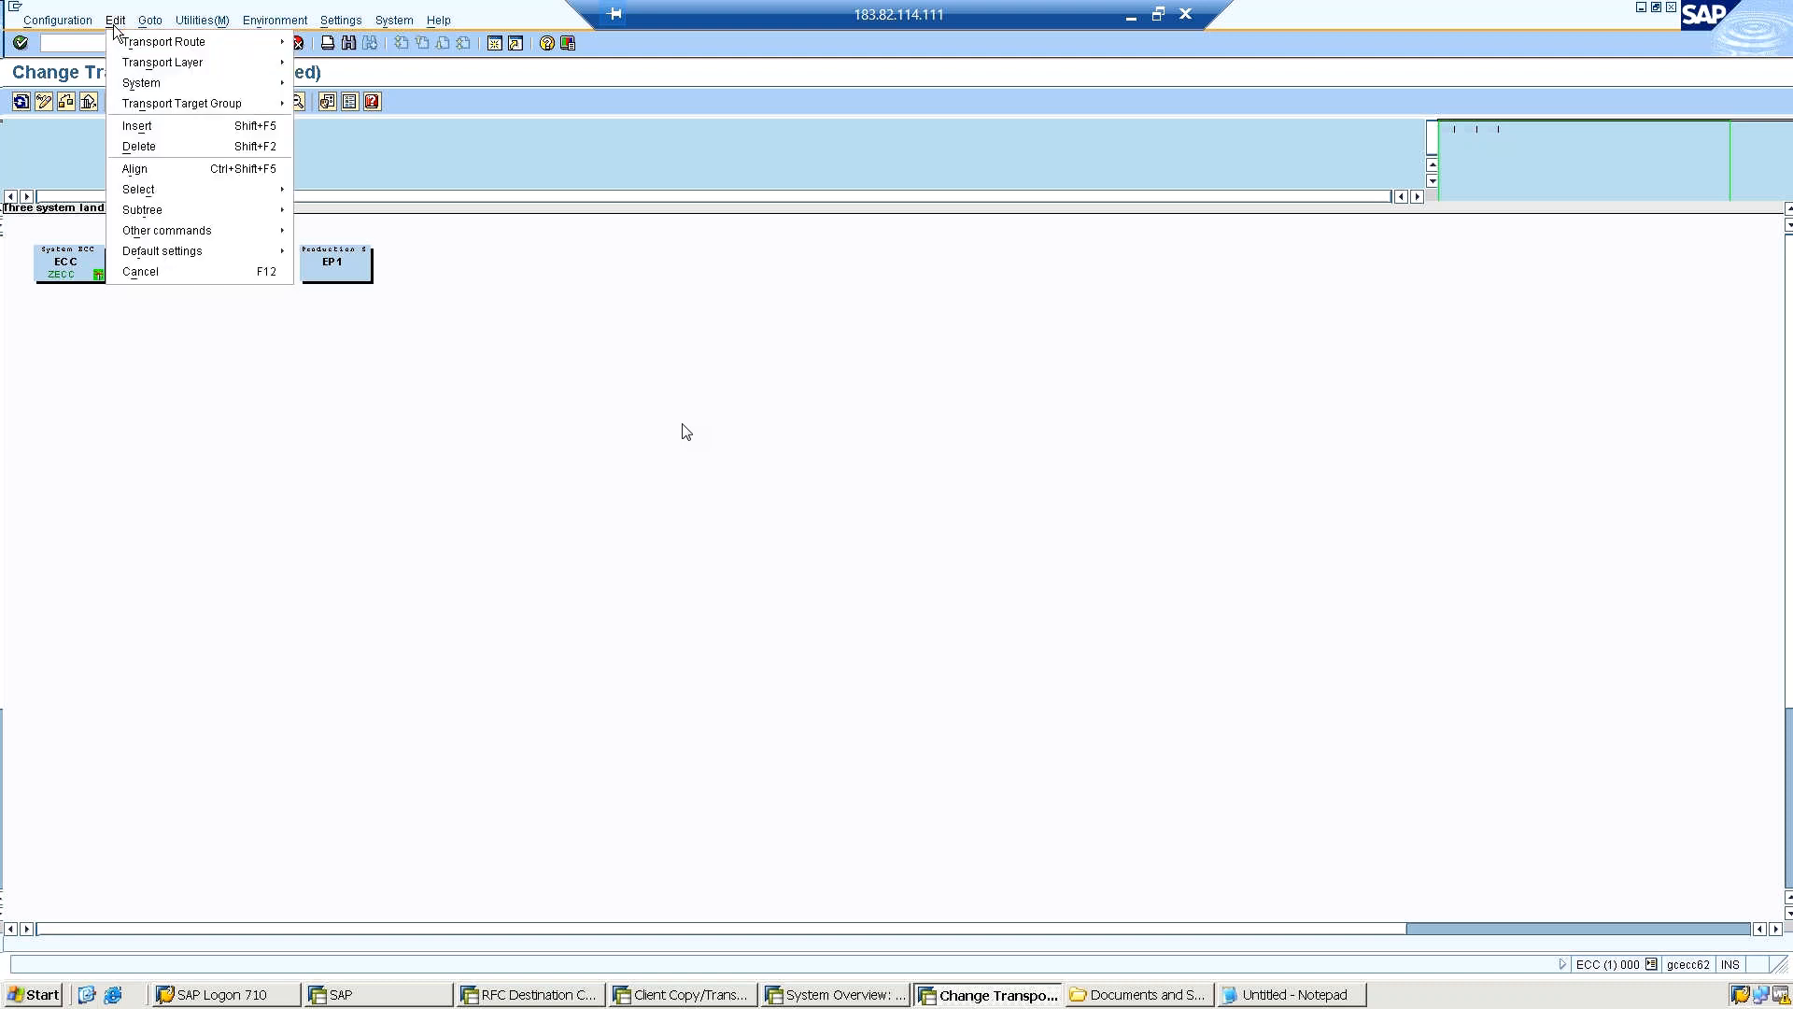
pyautogui.moveTo(121, 51)
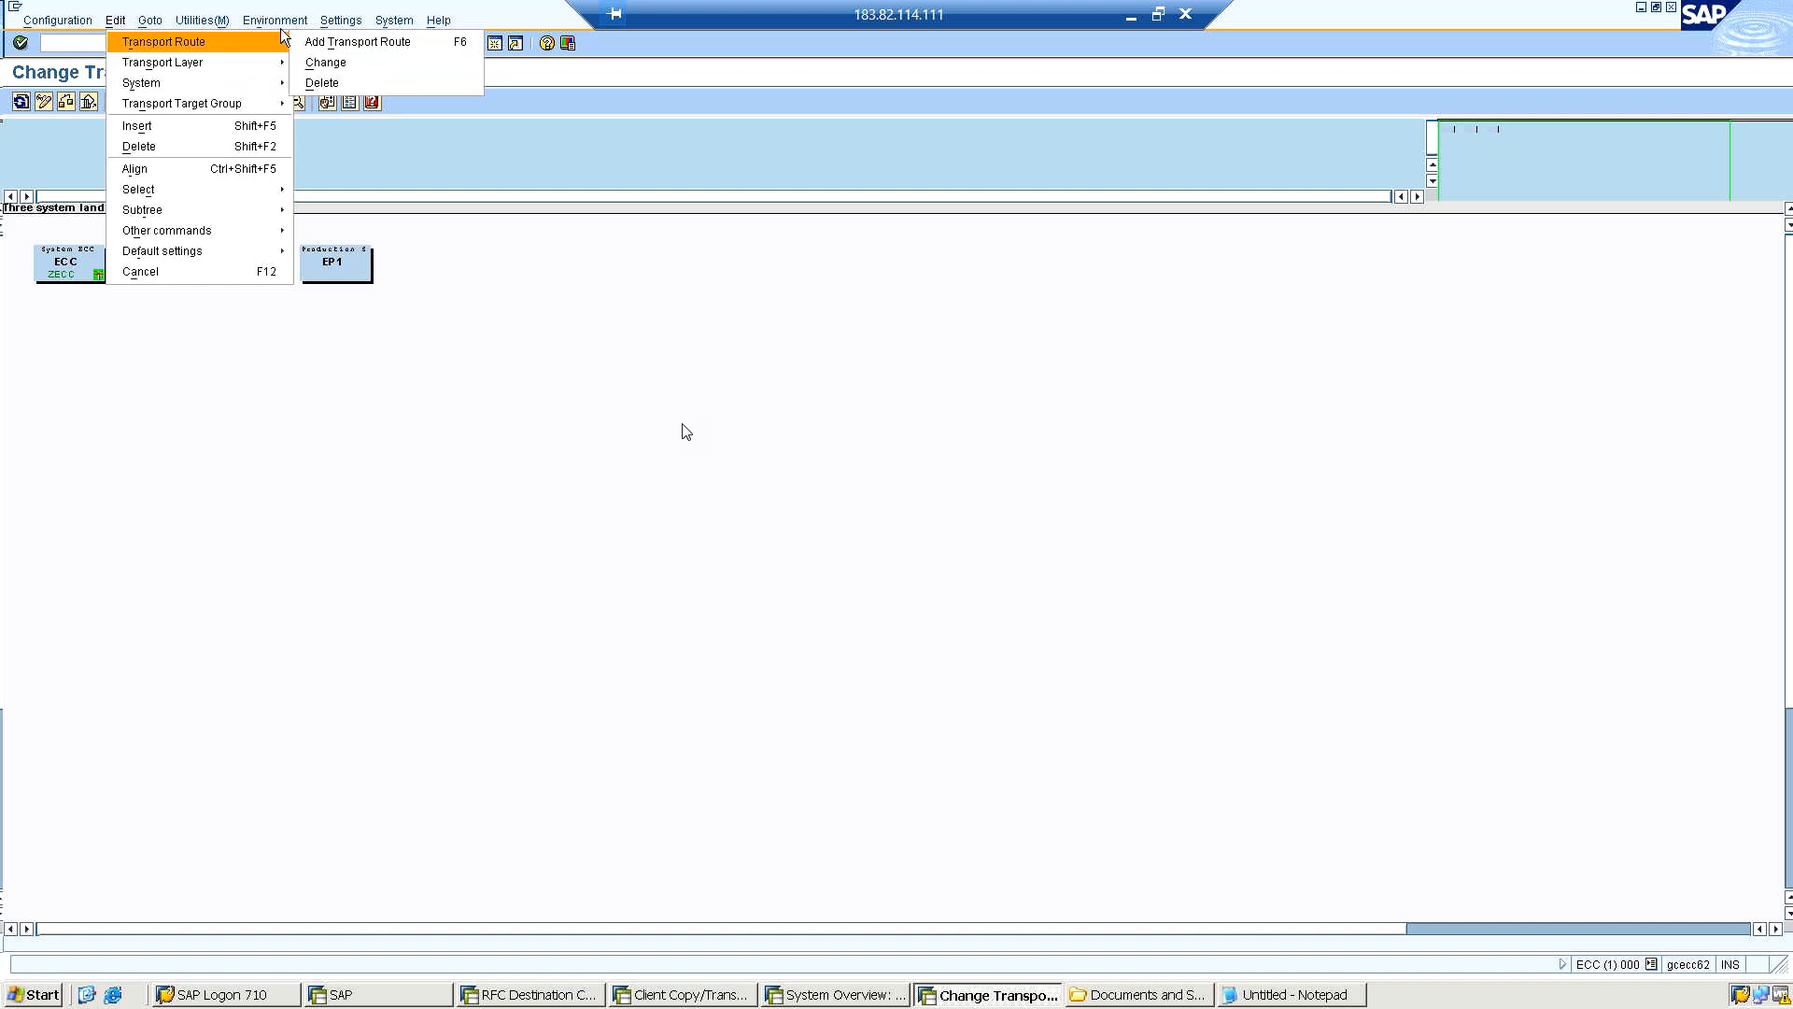
pyautogui.click(314, 43)
pyautogui.moveTo(286, 23)
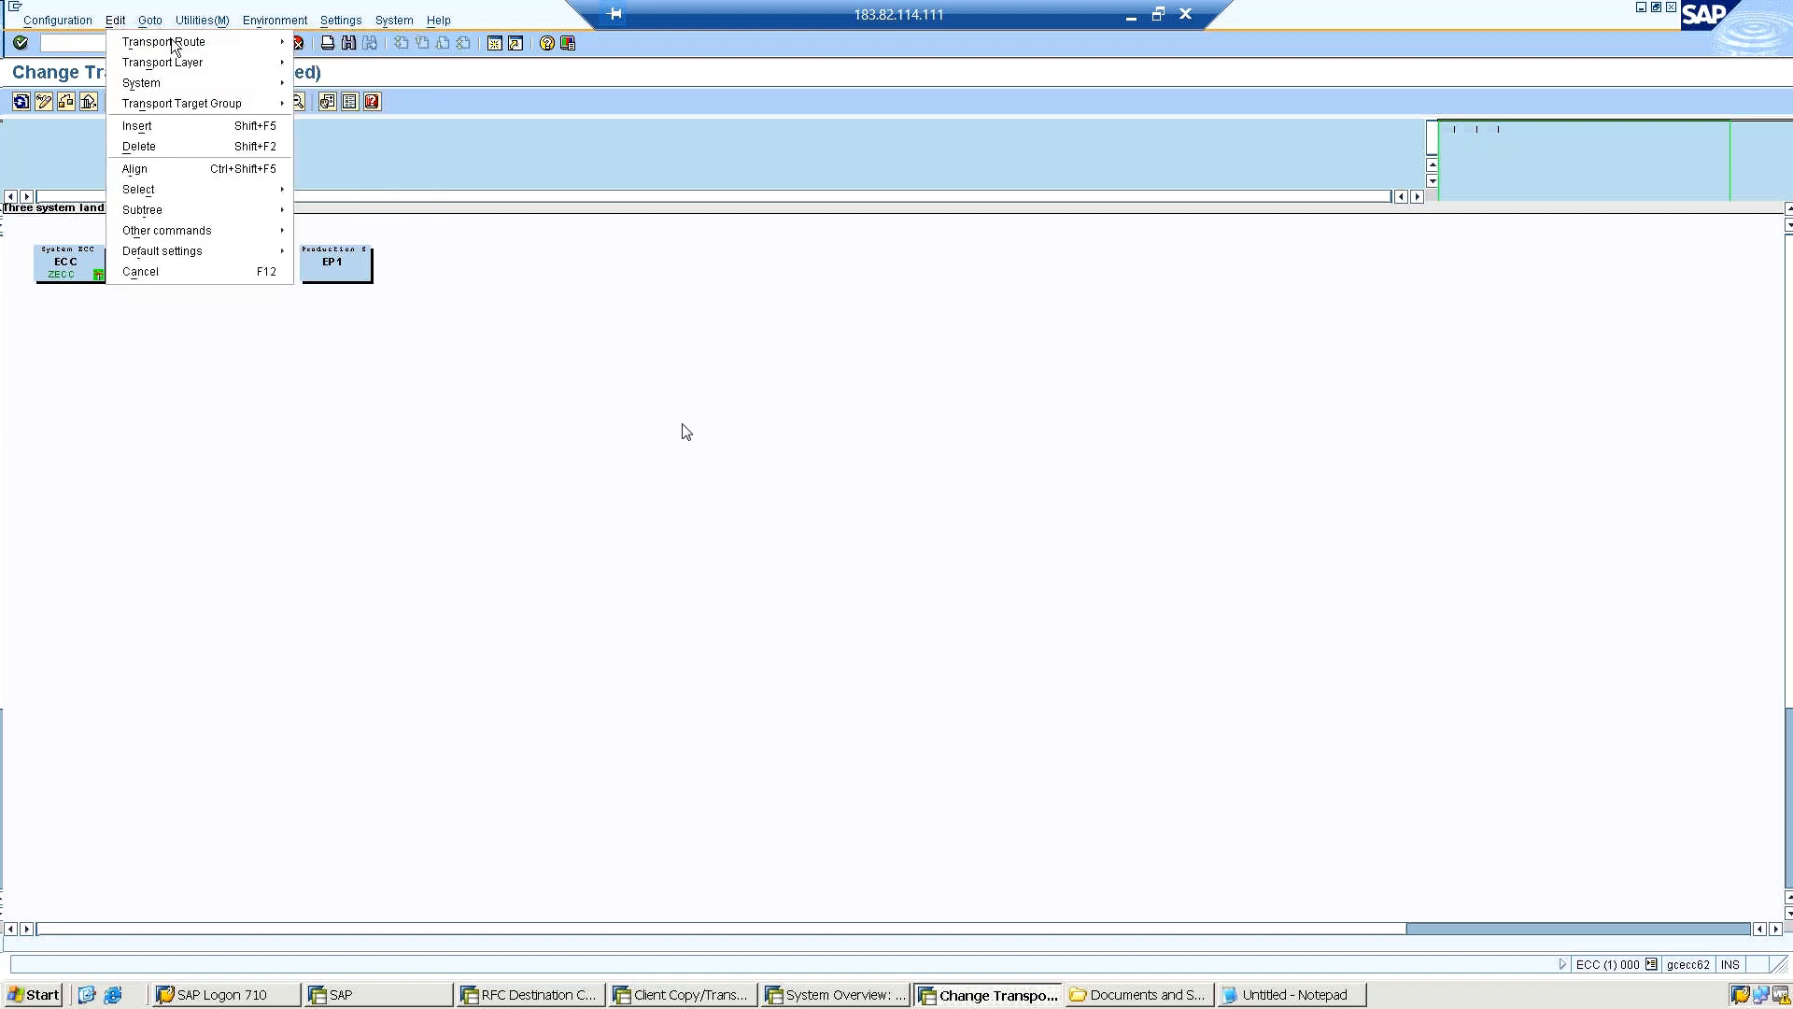
pyautogui.moveTo(154, 23)
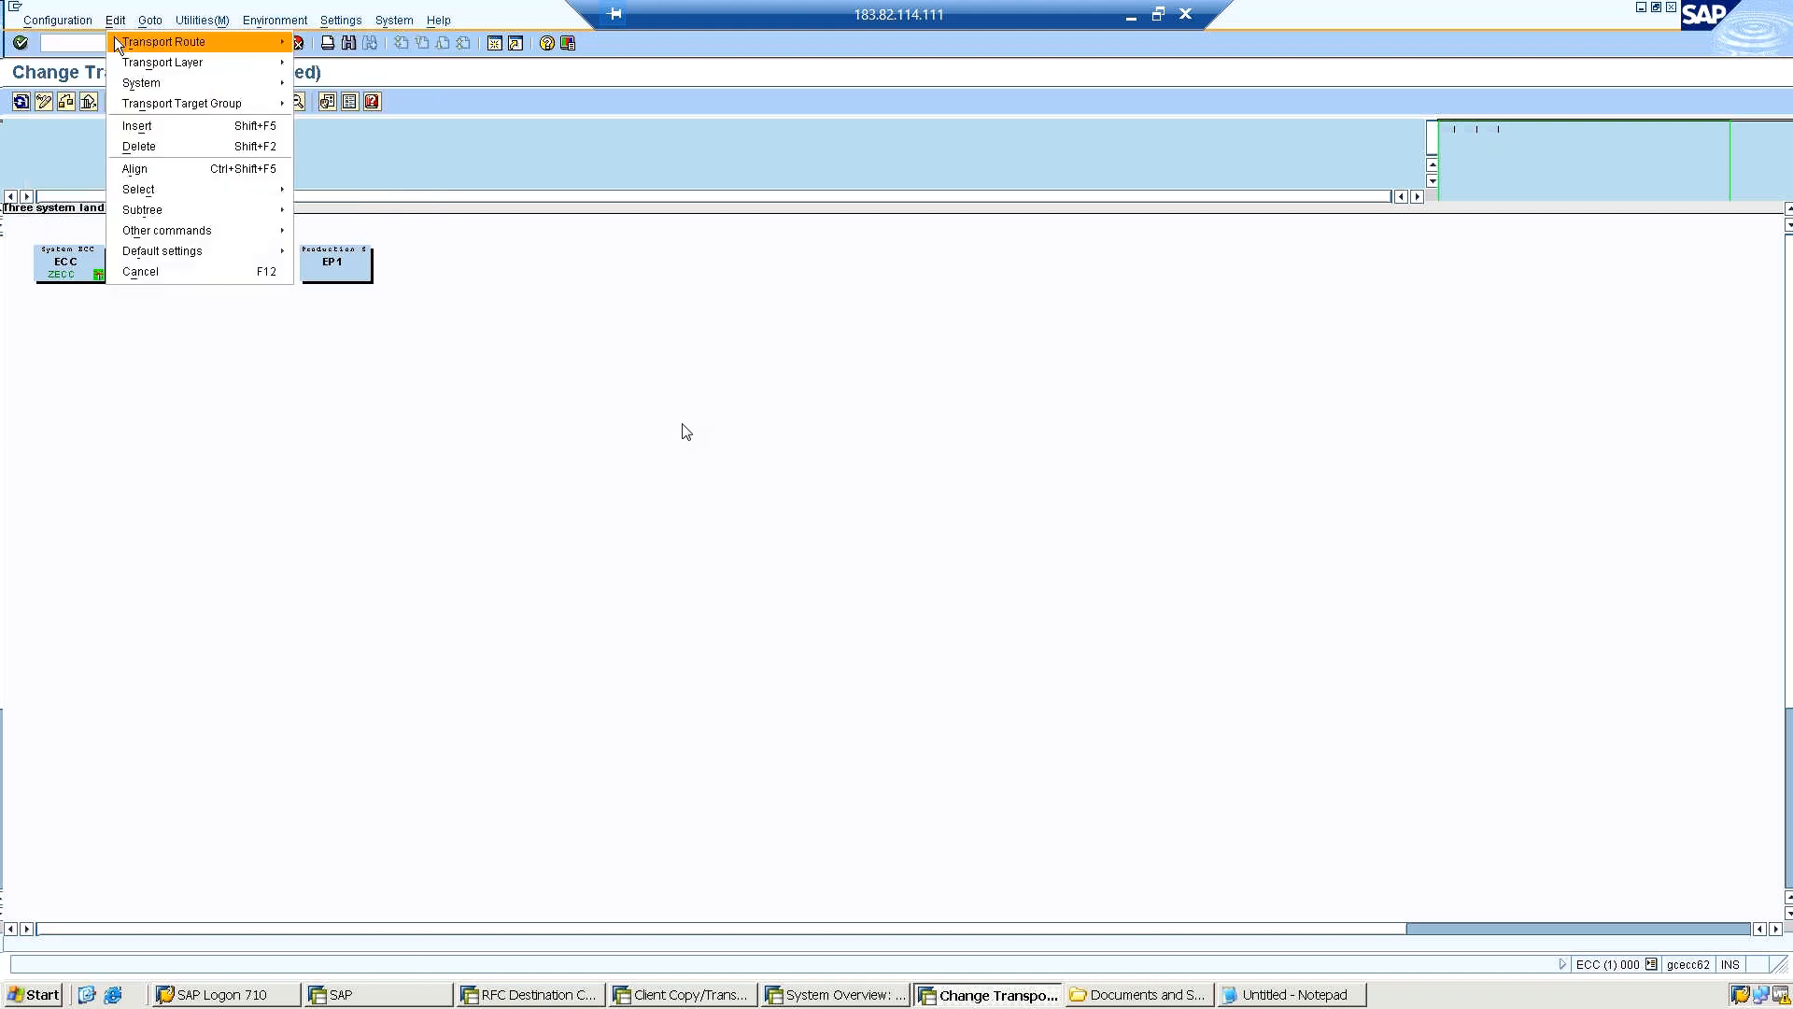
pyautogui.moveTo(220, 41)
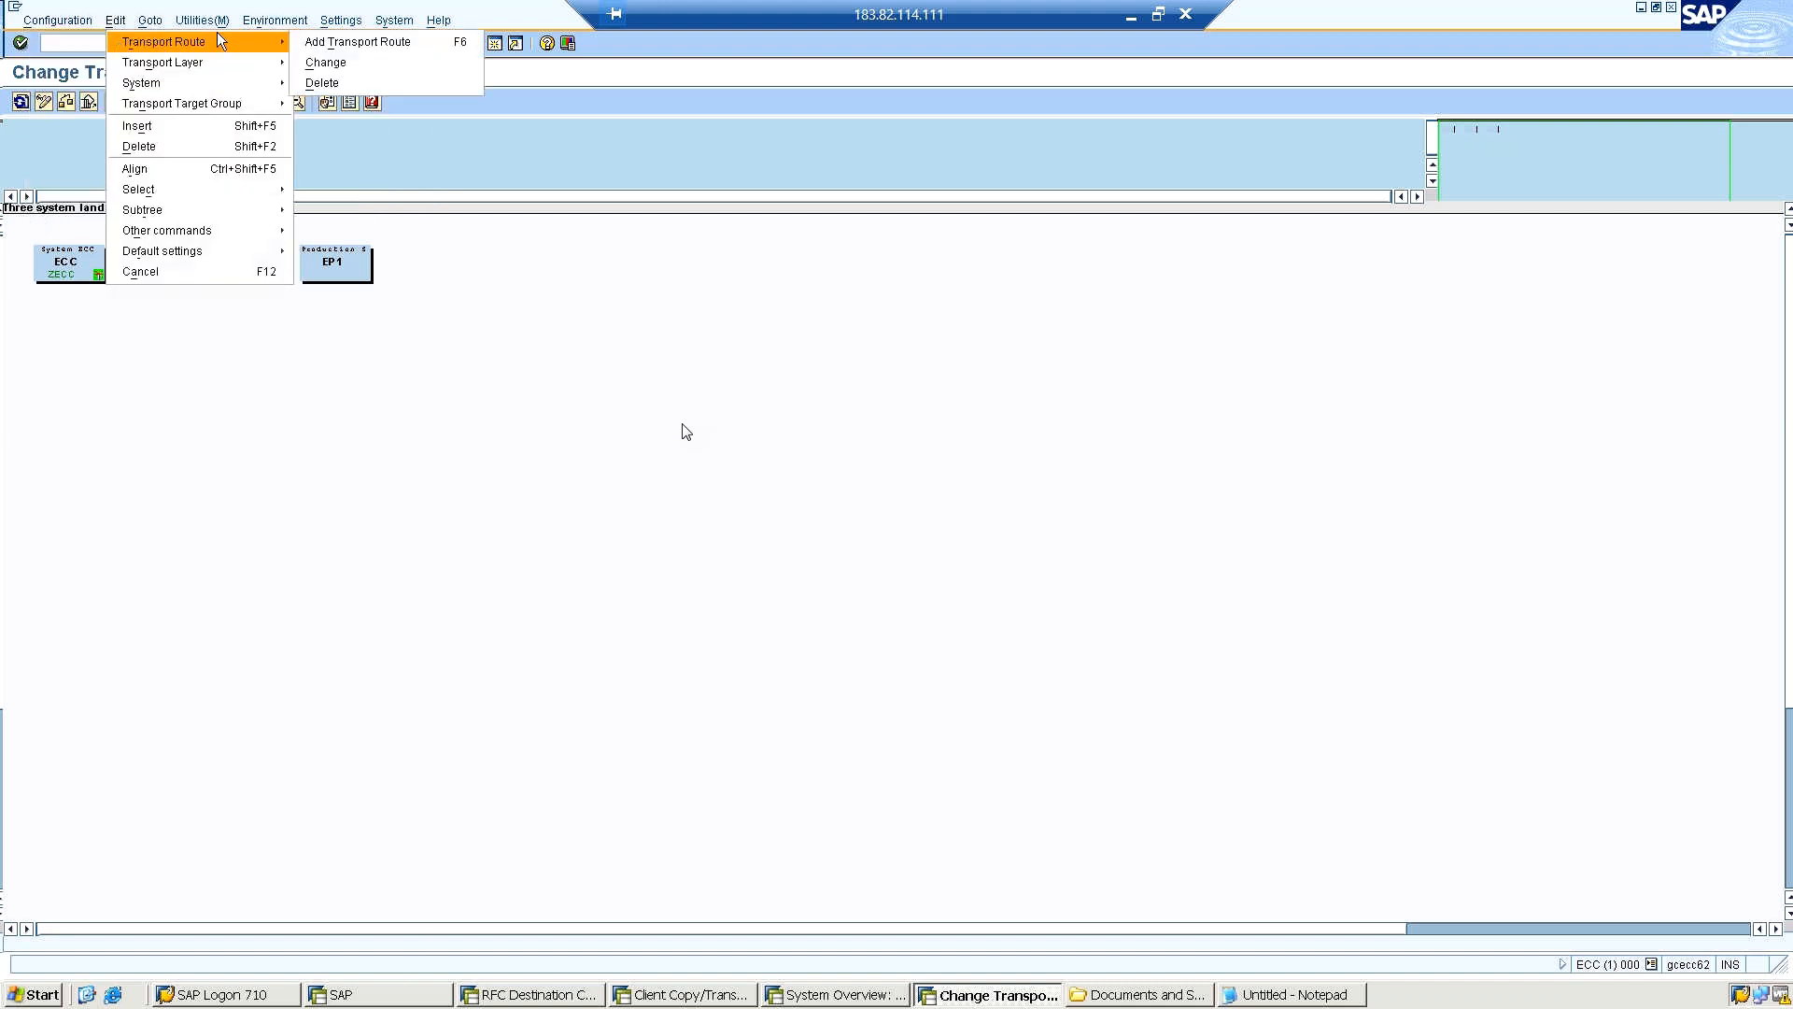
pyautogui.click(316, 43)
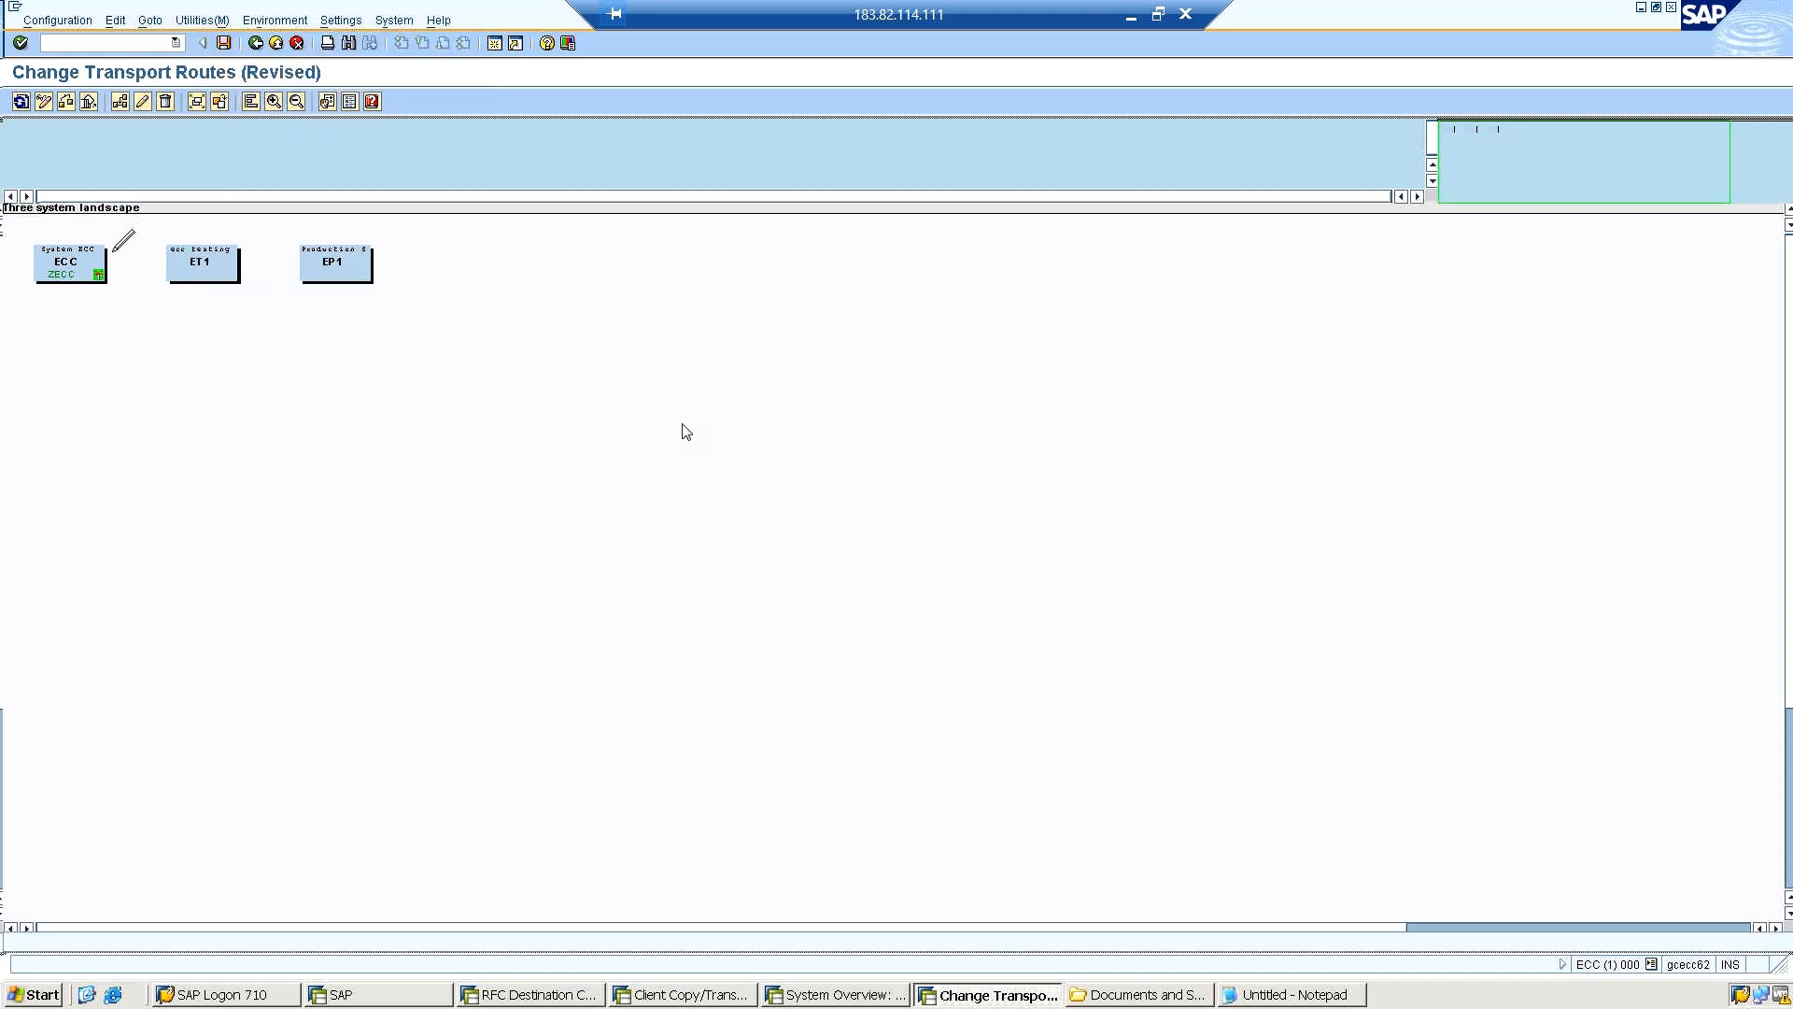
pyautogui.moveTo(149, 269); pyautogui.dragTo(172, 271)
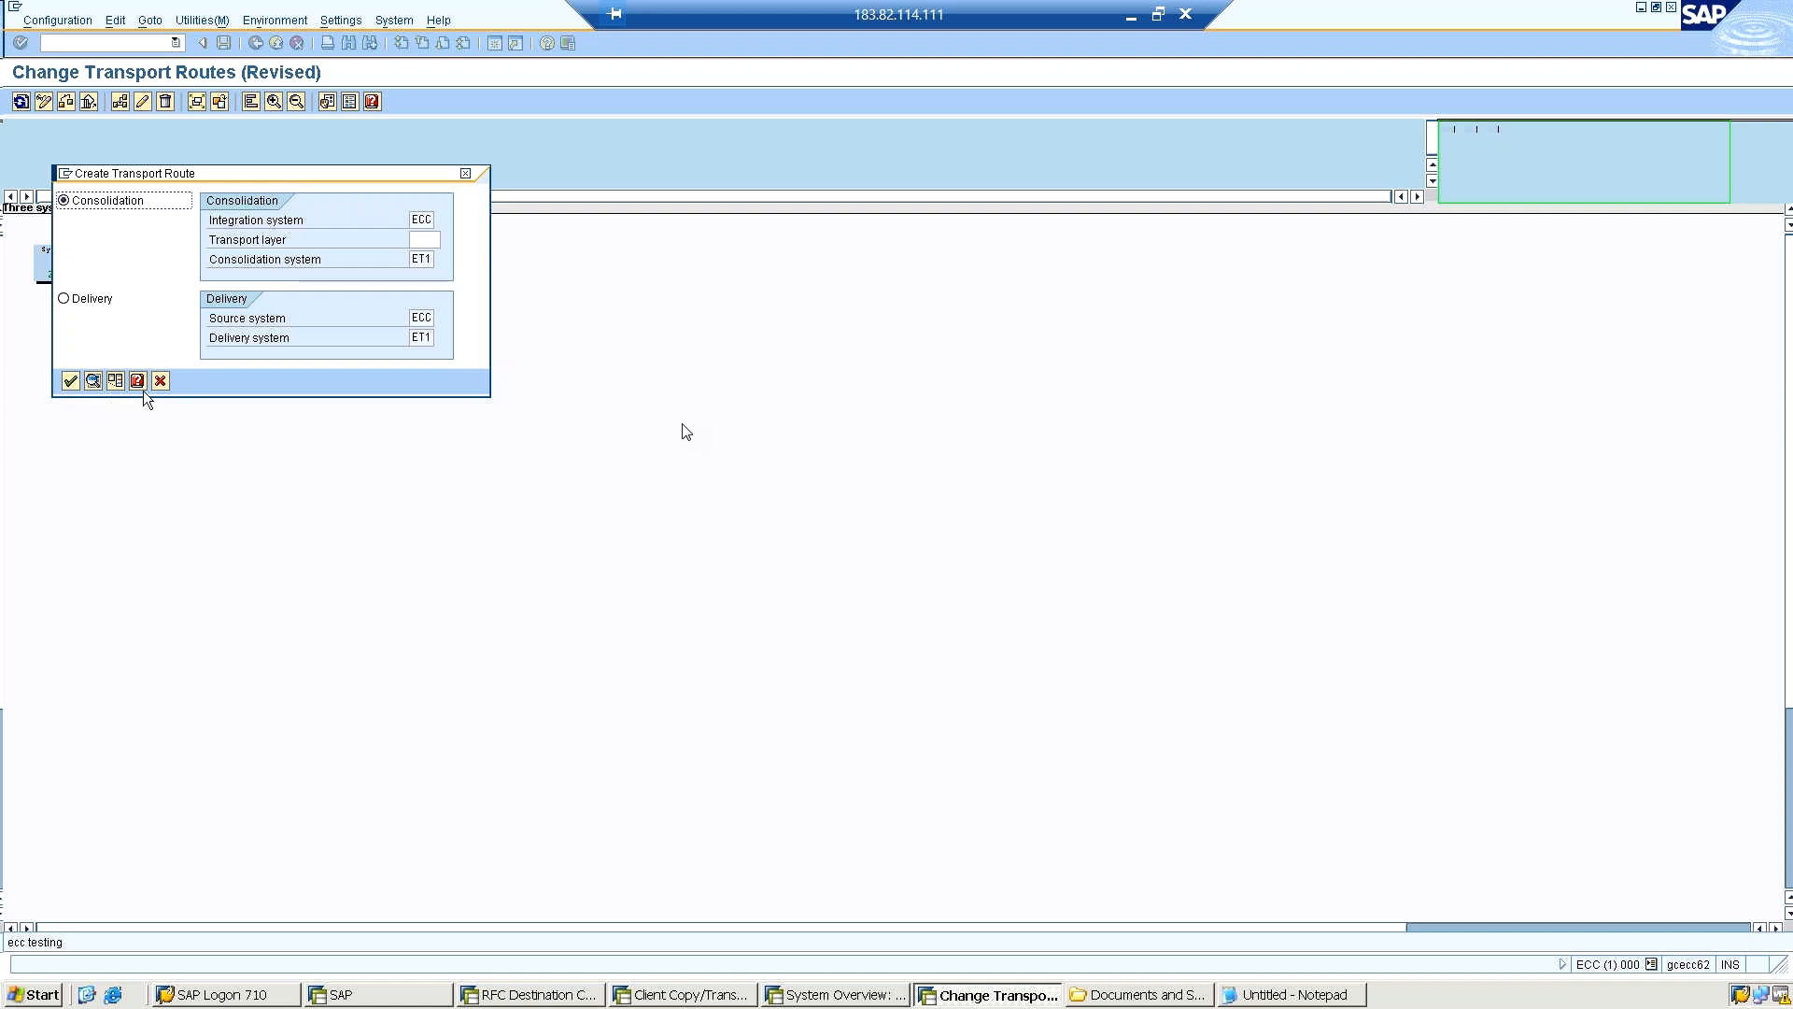
# Assign transport layer SAP to the consolidation route from ECC to ET1 and create it.
pyautogui.click(431, 240)
pyautogui.click(449, 241)
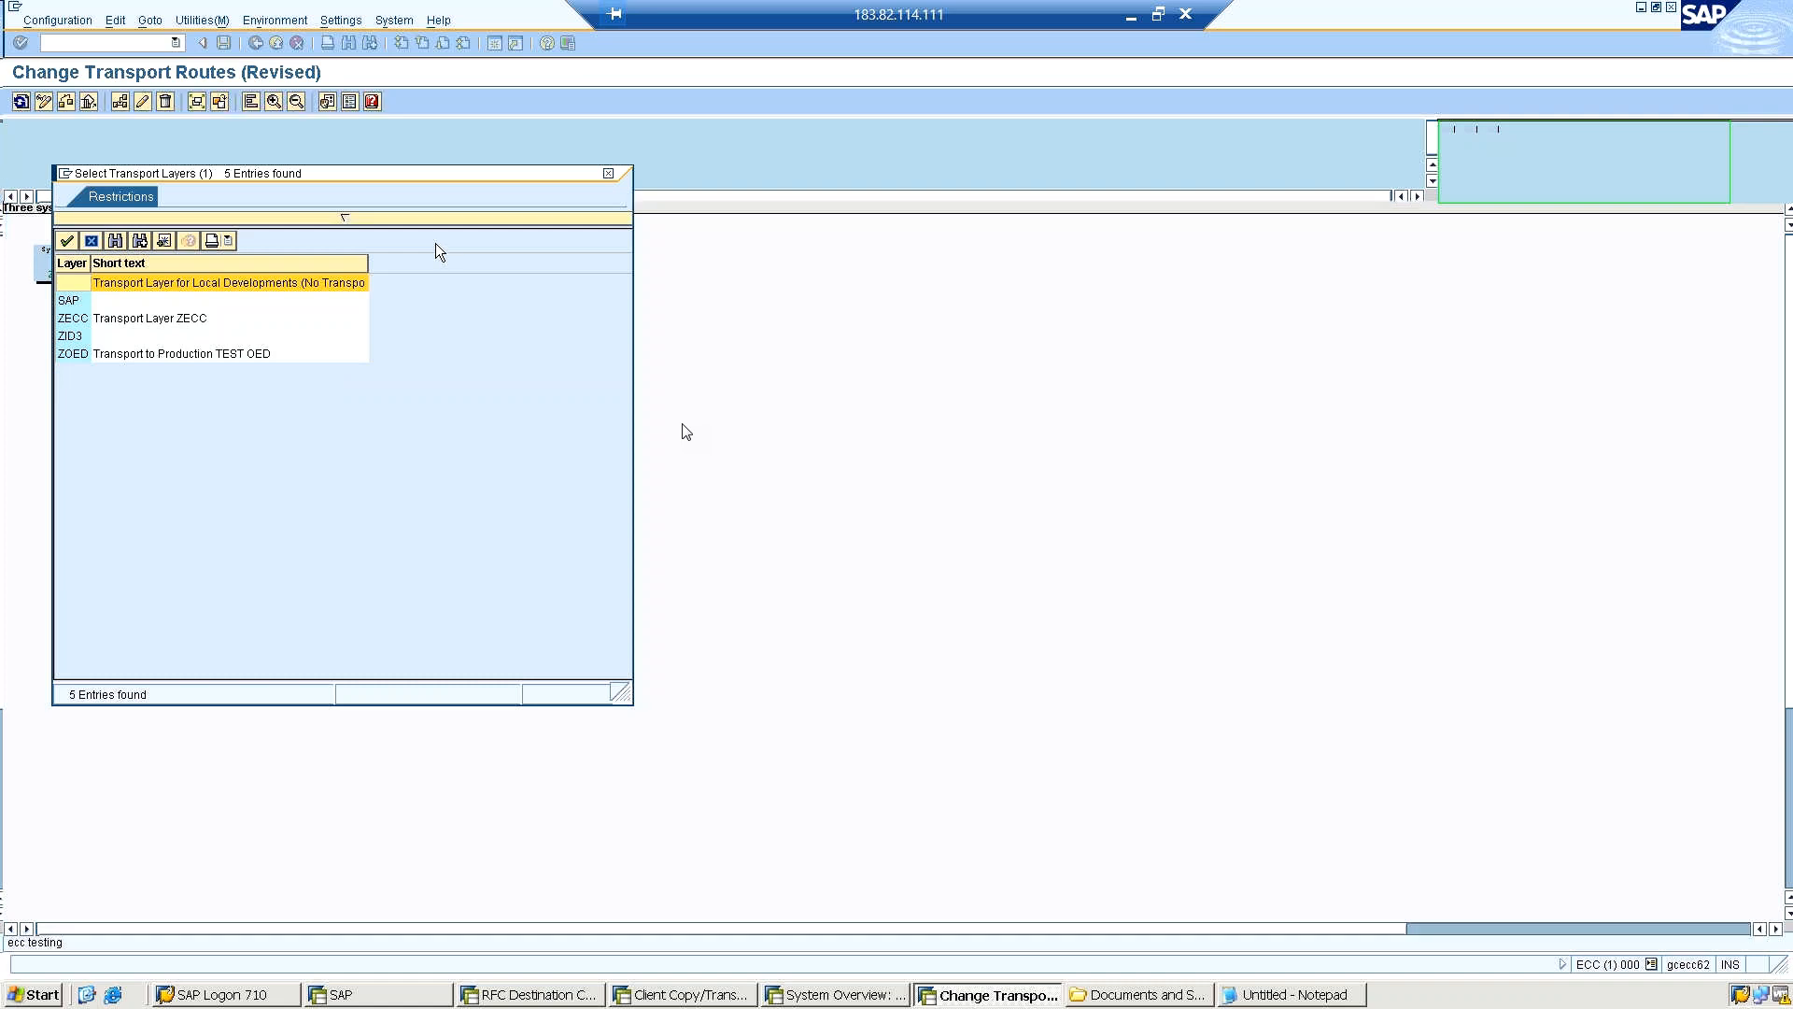
pyautogui.click(69, 322)
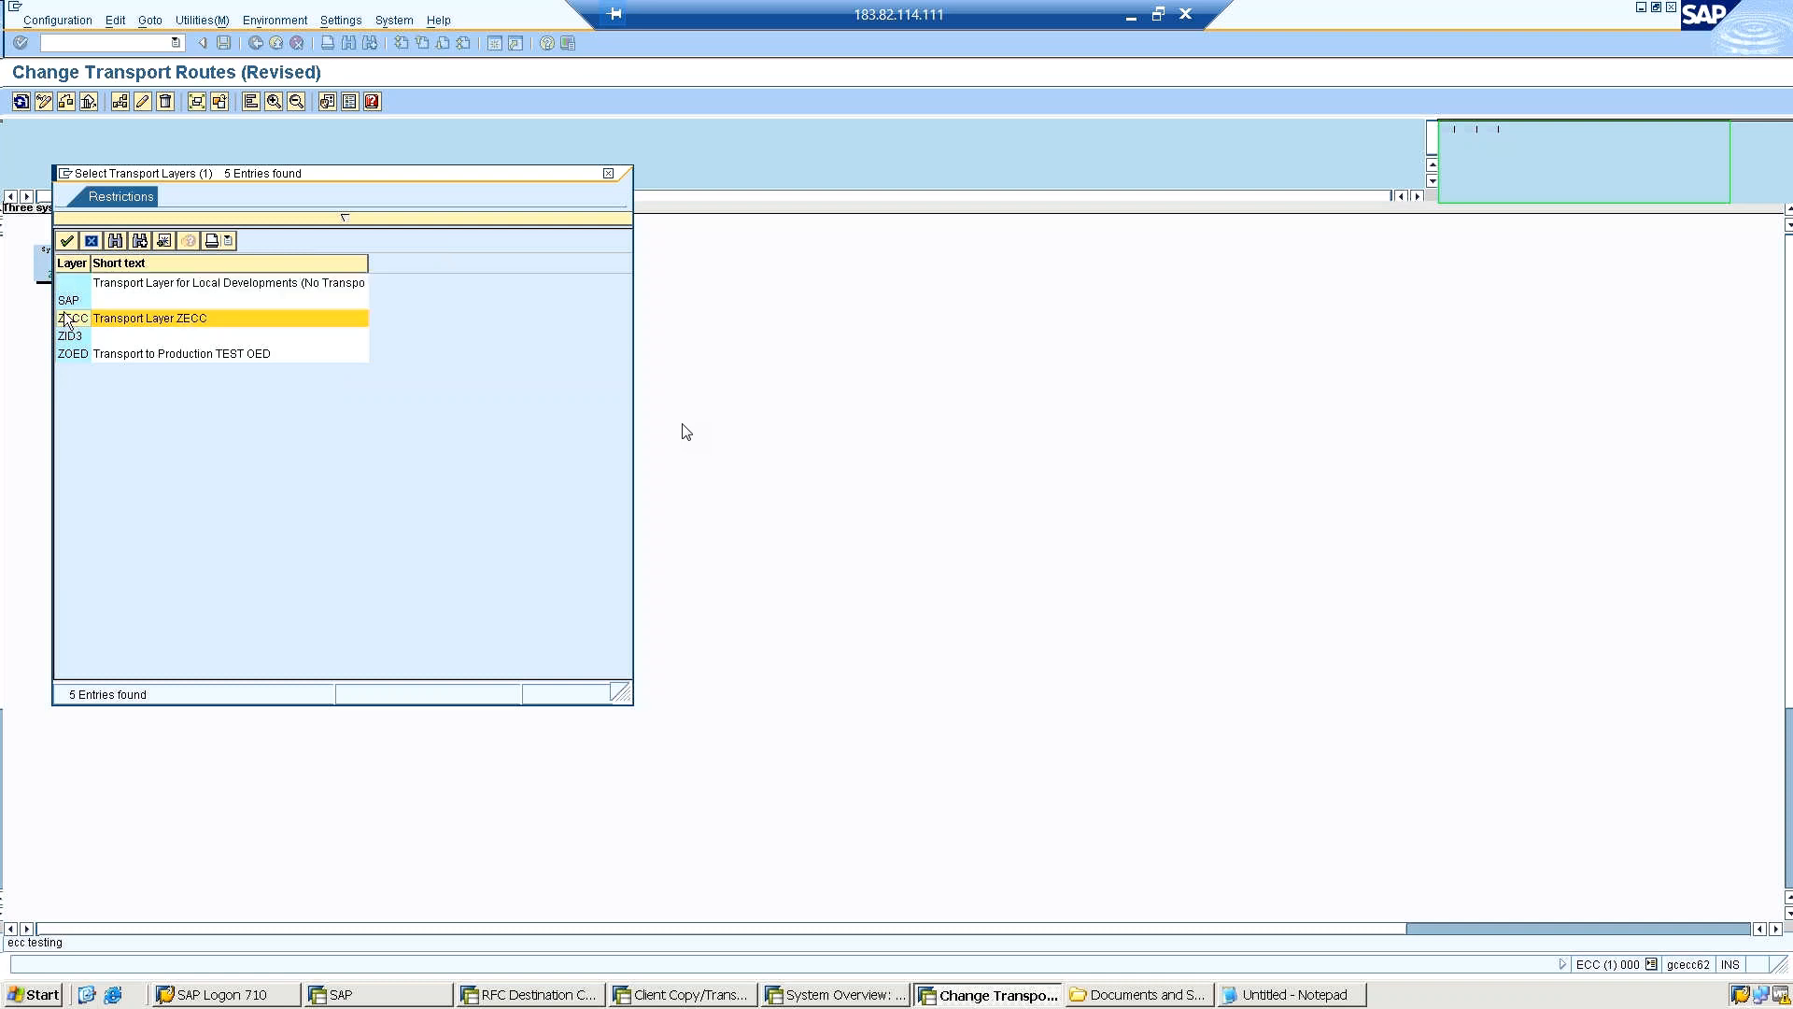
pyautogui.click(64, 306)
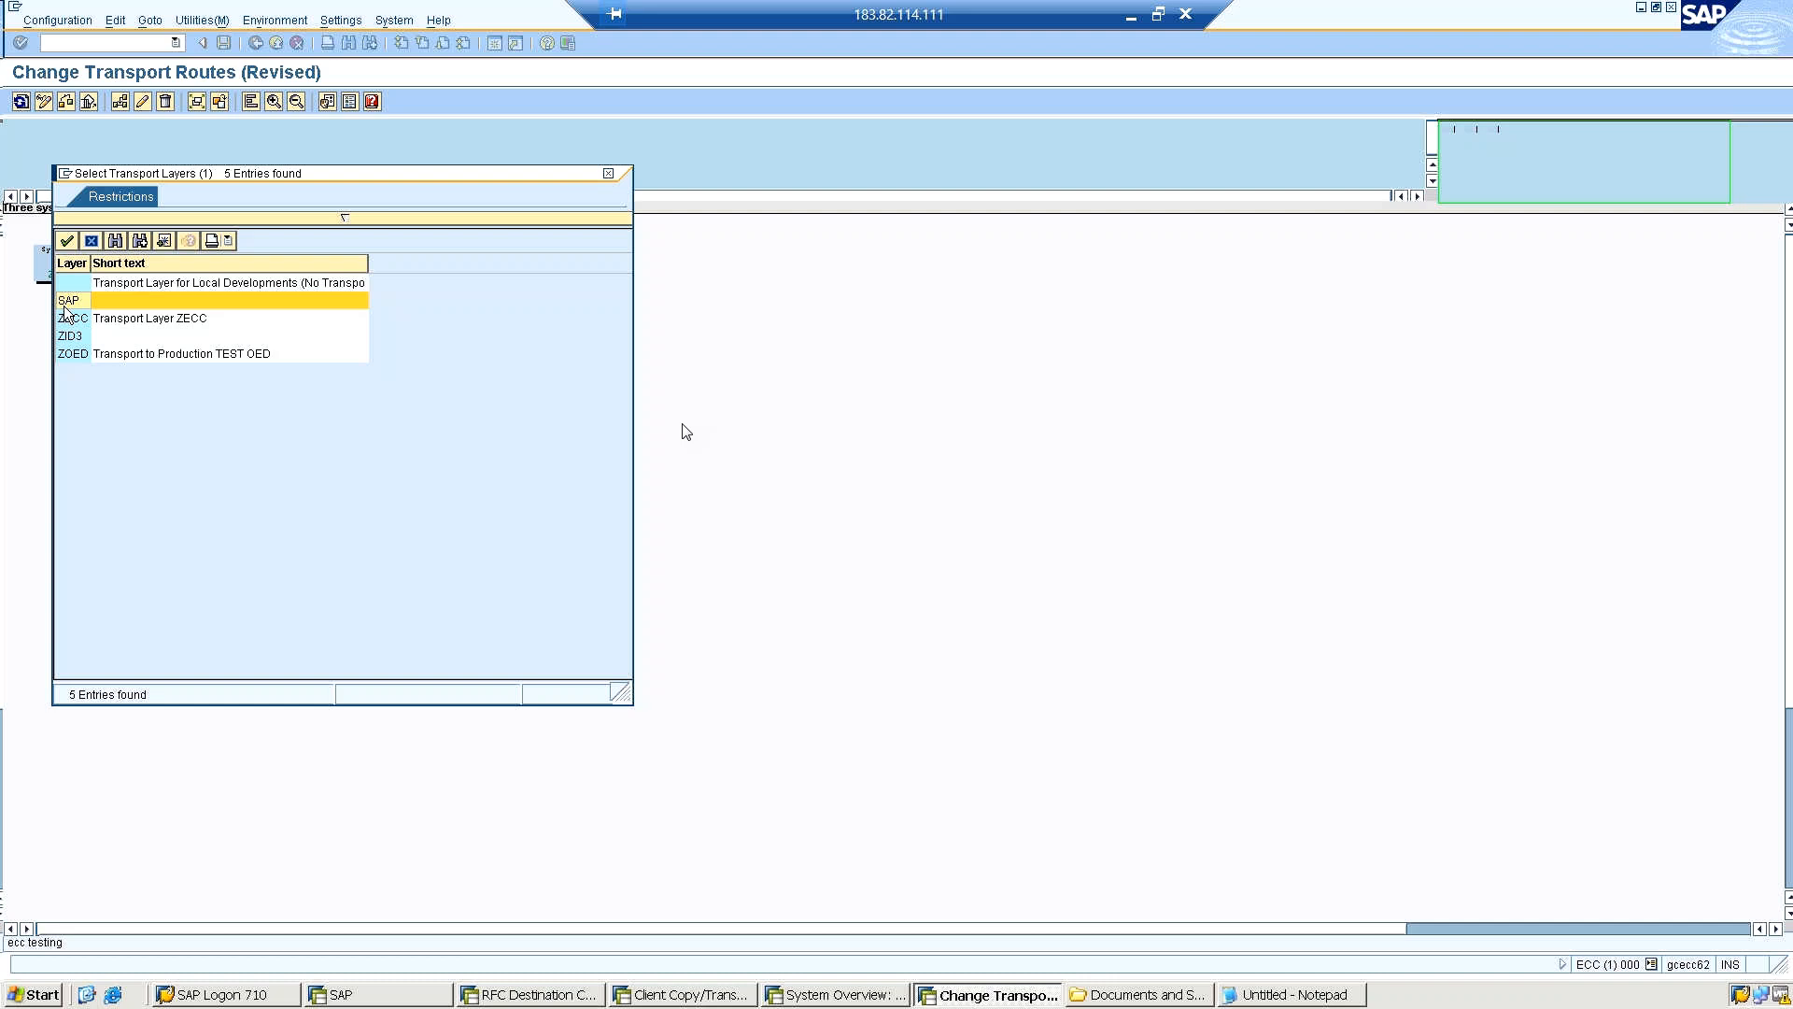
pyautogui.click(63, 242)
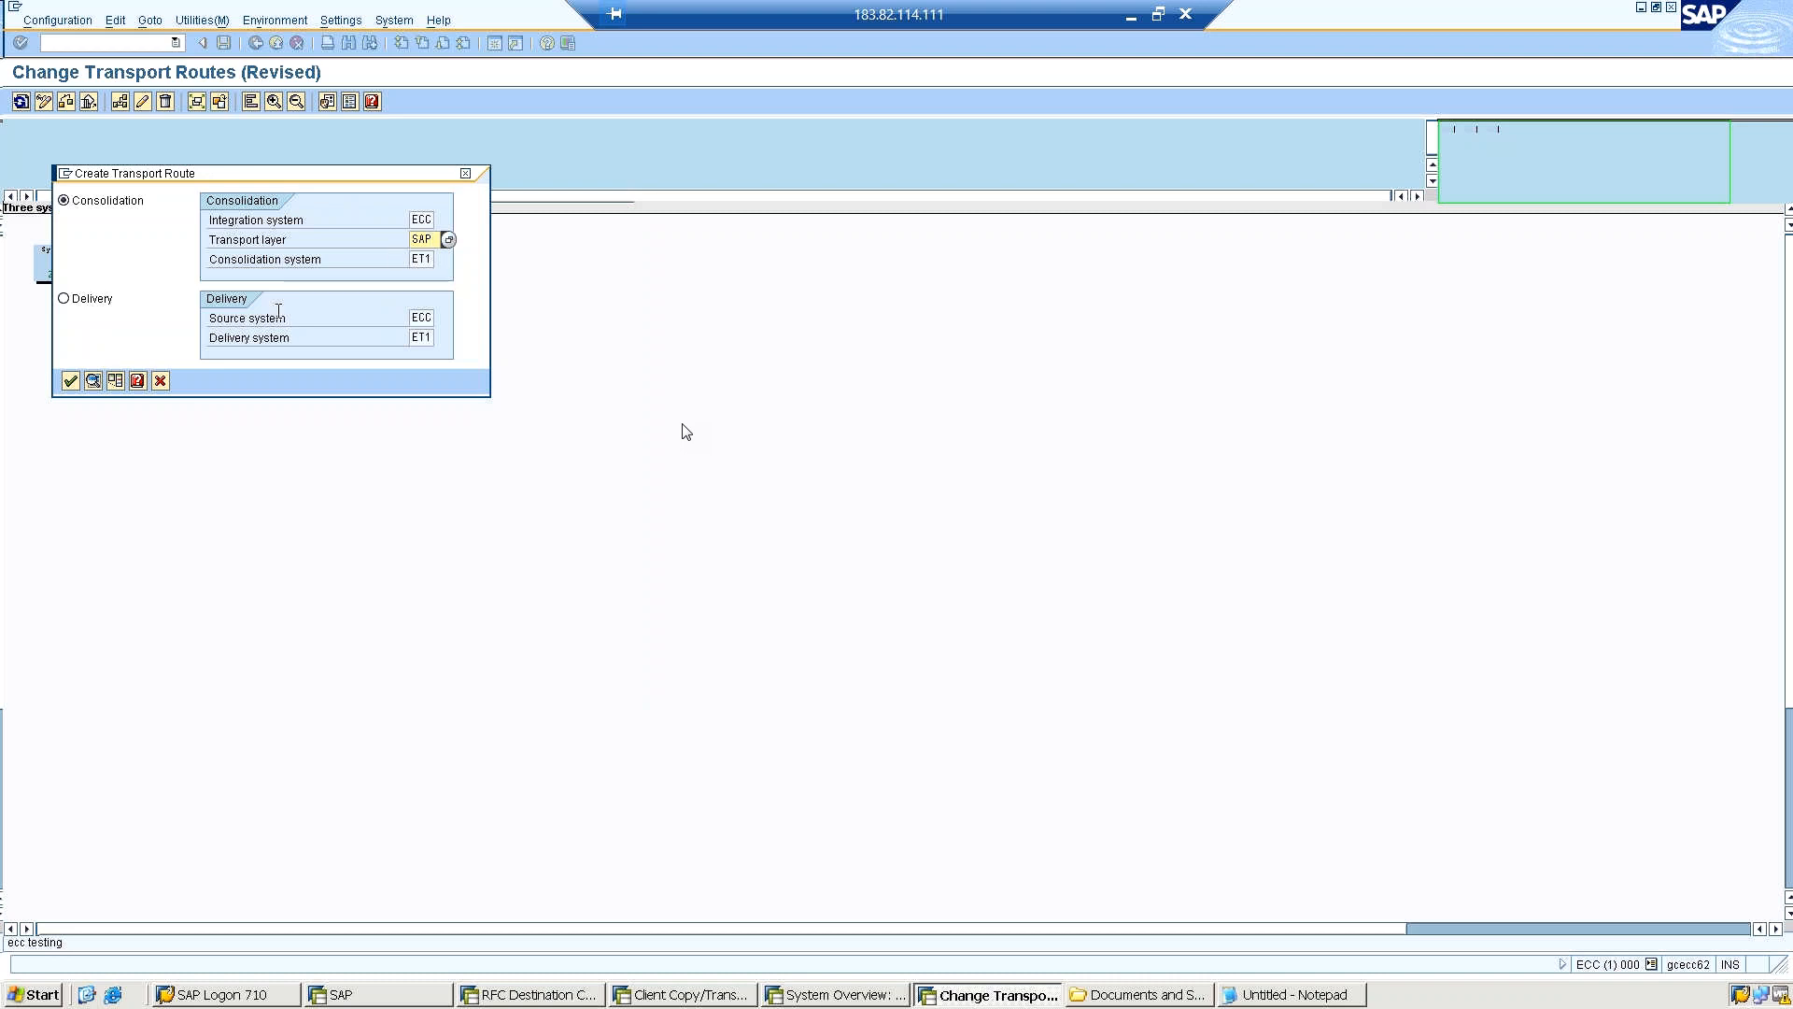
pyautogui.click(70, 381)
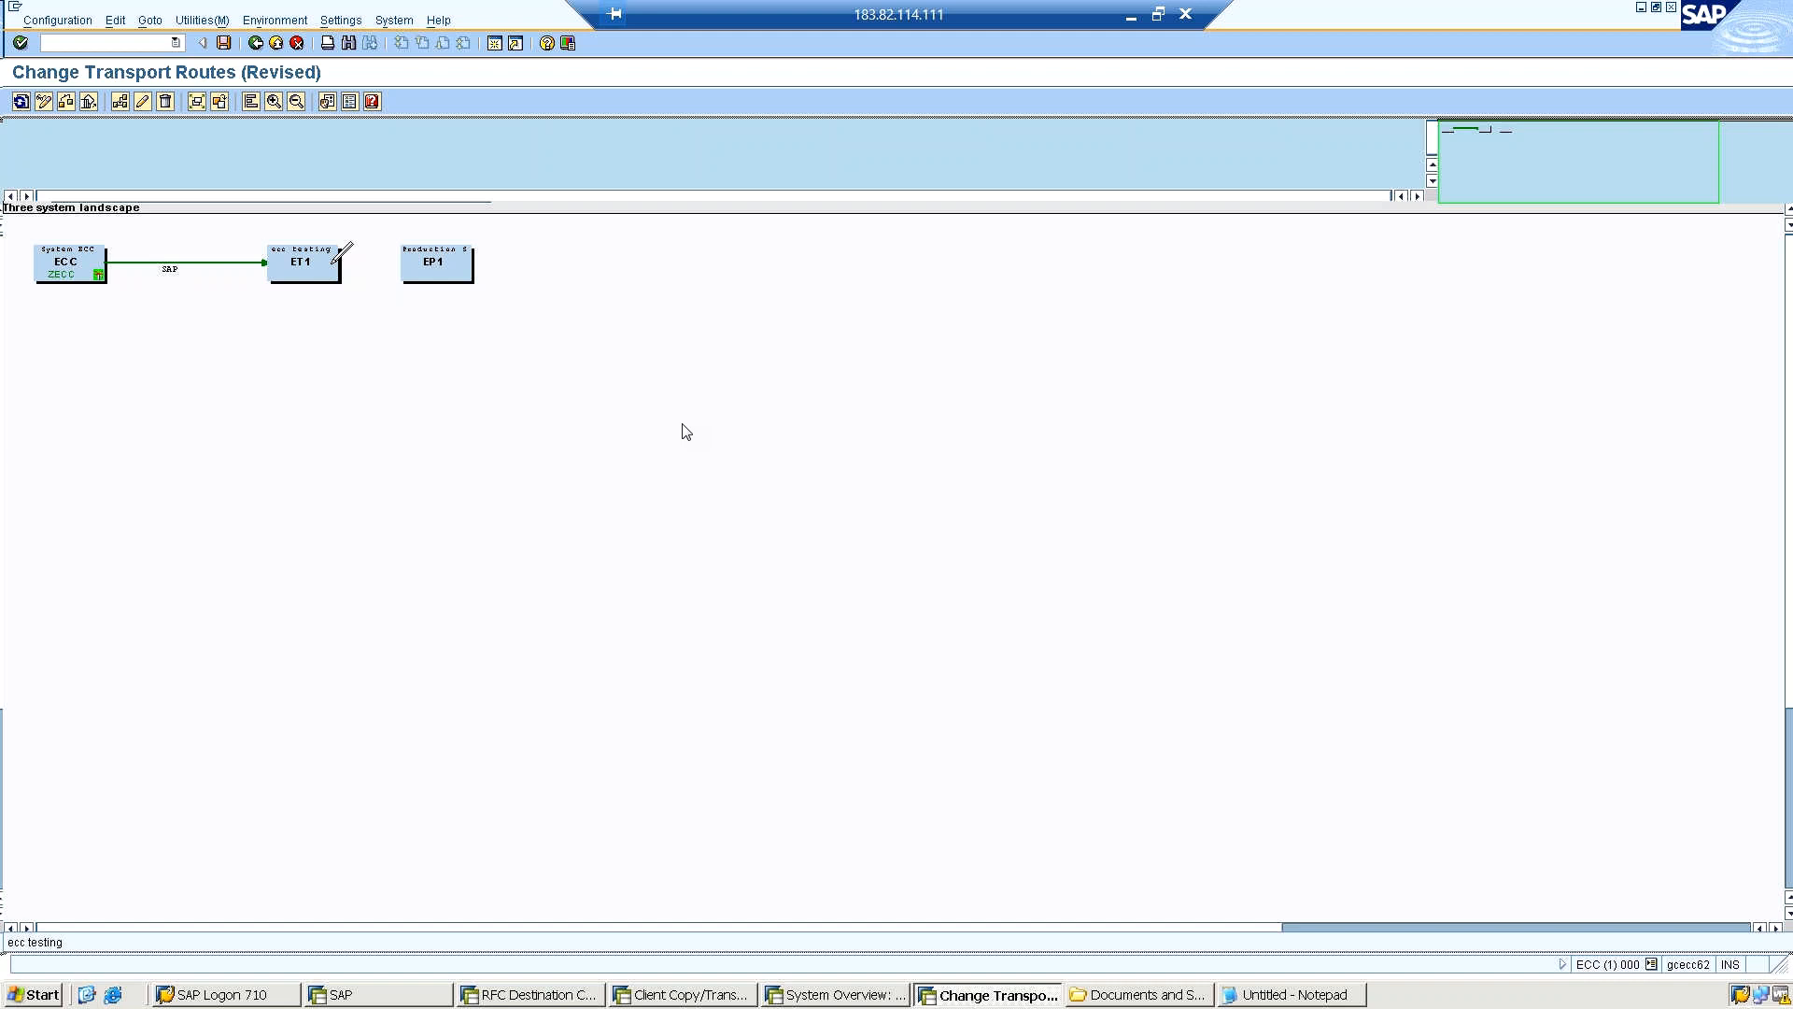
pyautogui.click(403, 268)
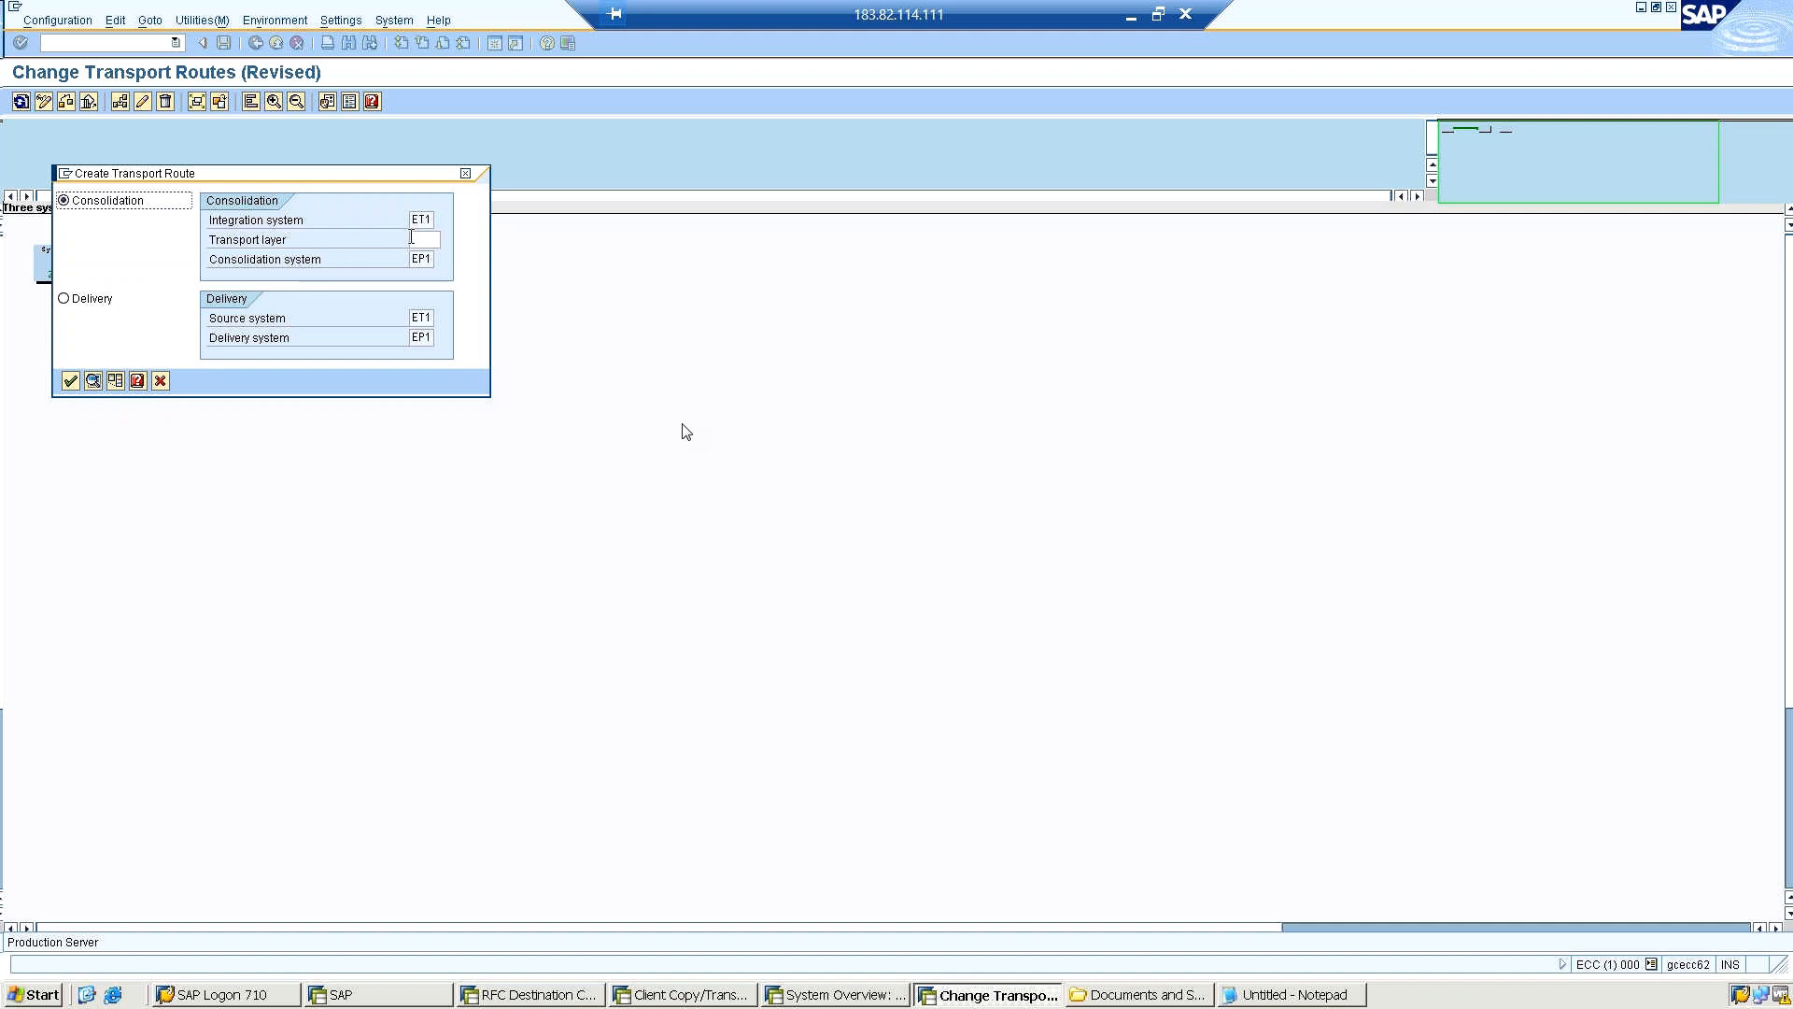
pyautogui.moveTo(353, 179); pyautogui.dragTo(587, 296)
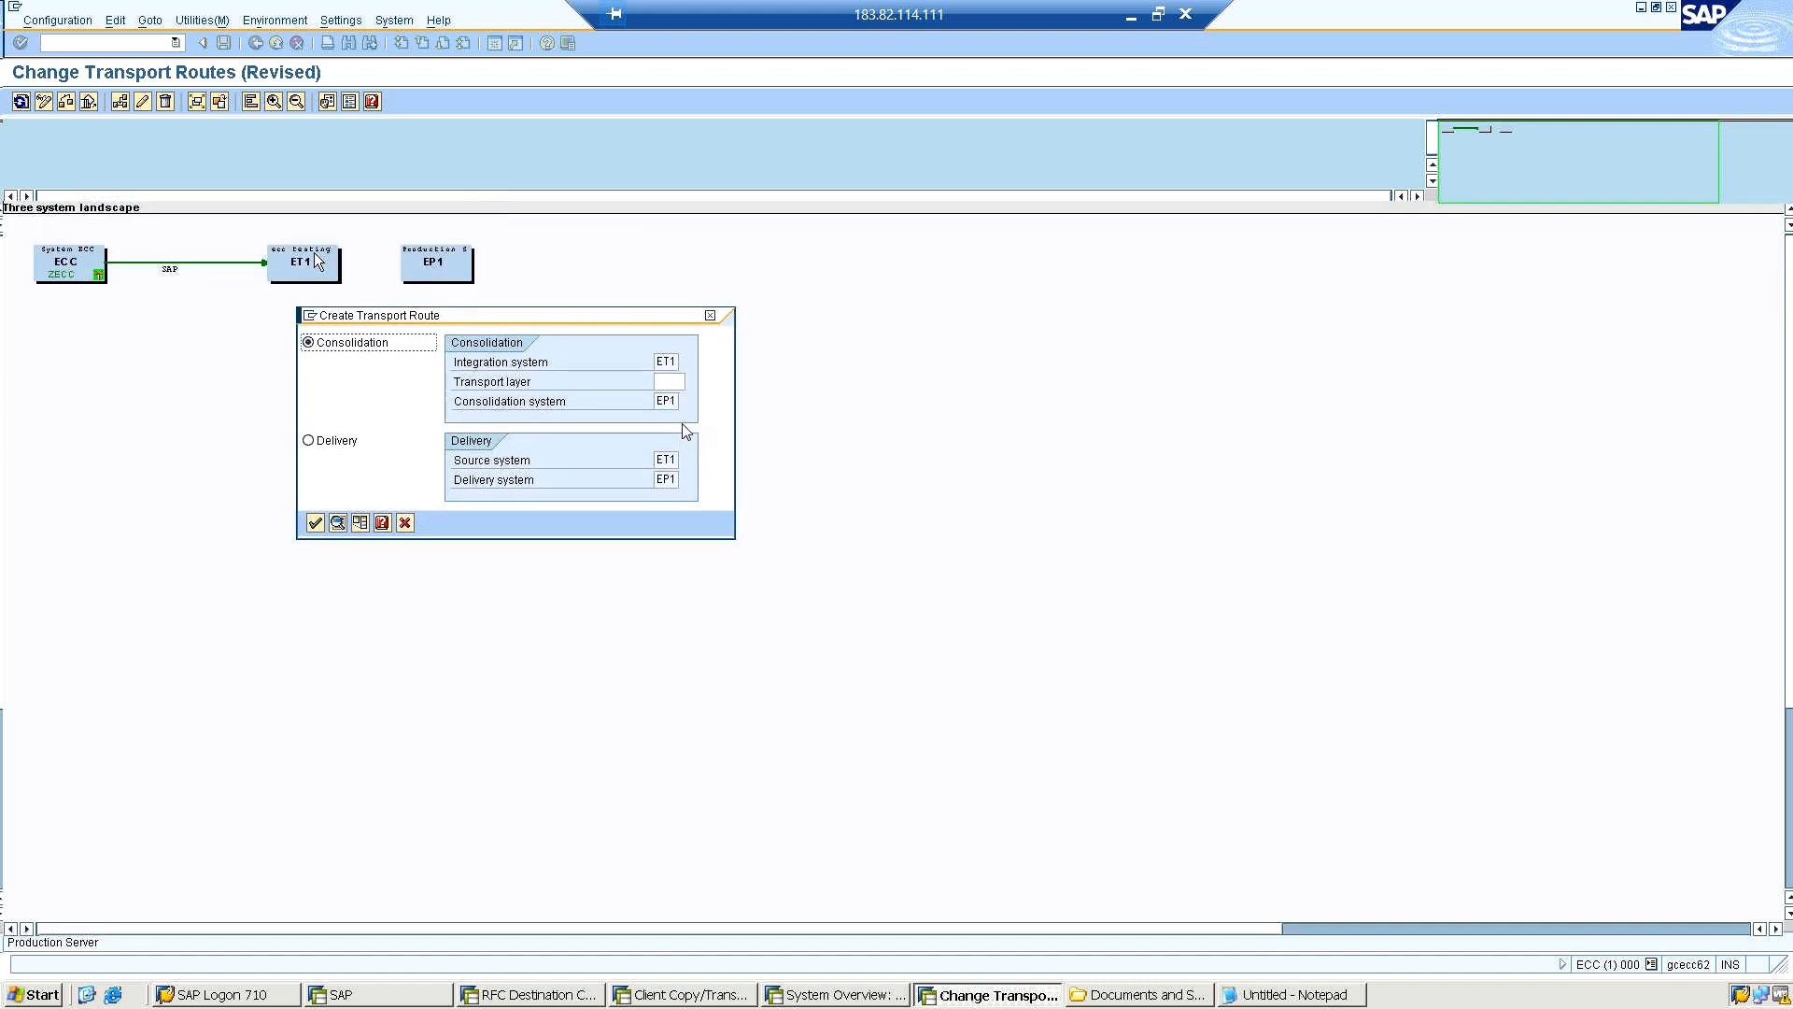
pyautogui.click(405, 526)
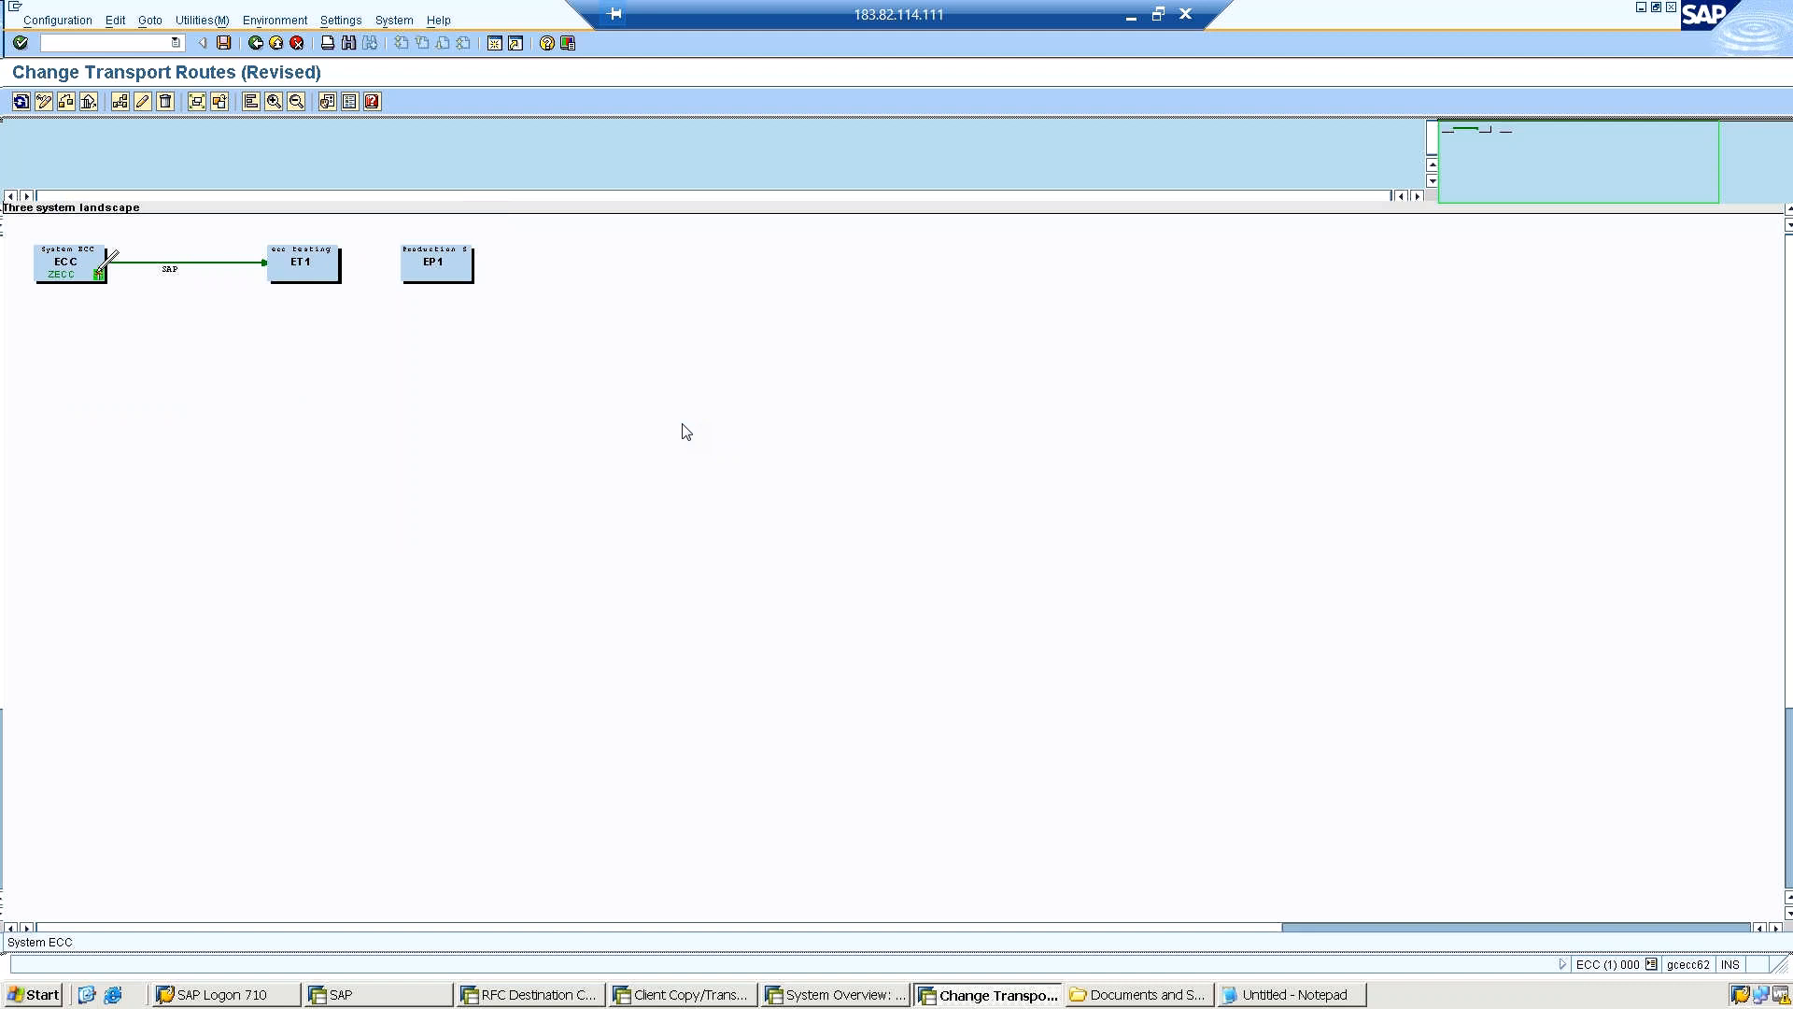
pyautogui.click(314, 263)
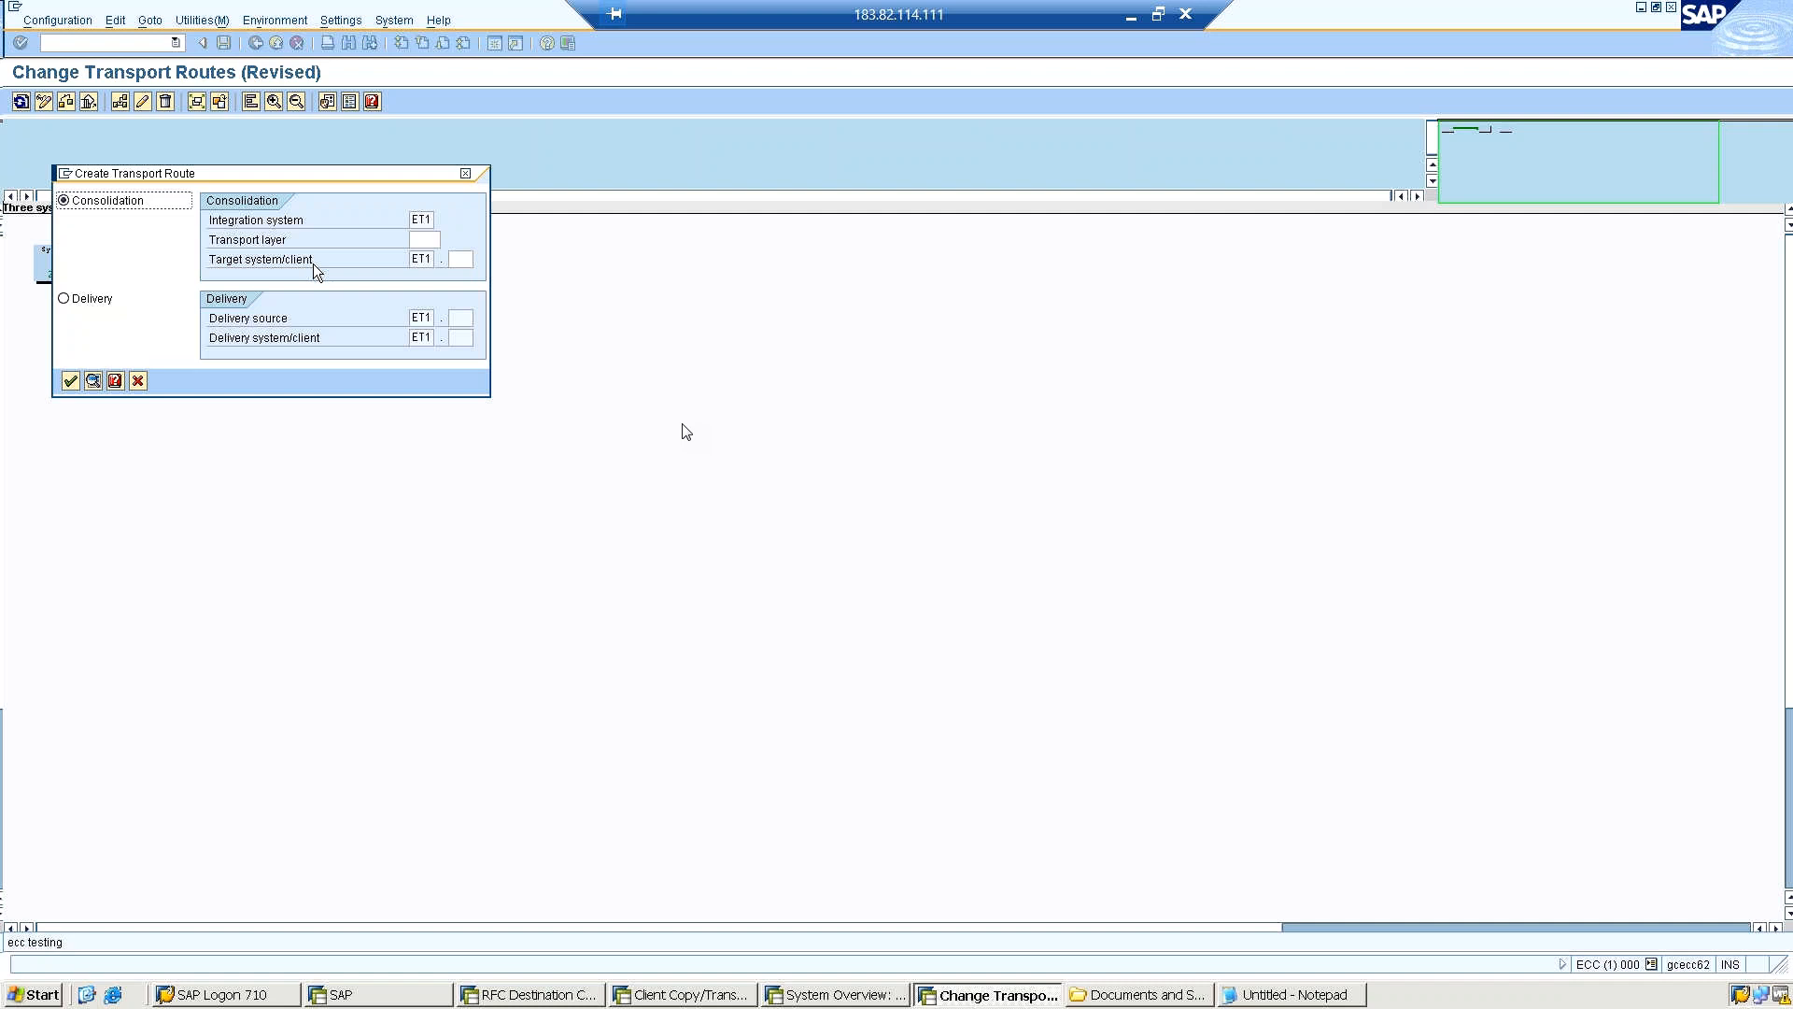
pyautogui.click(418, 240)
pyautogui.click(446, 239)
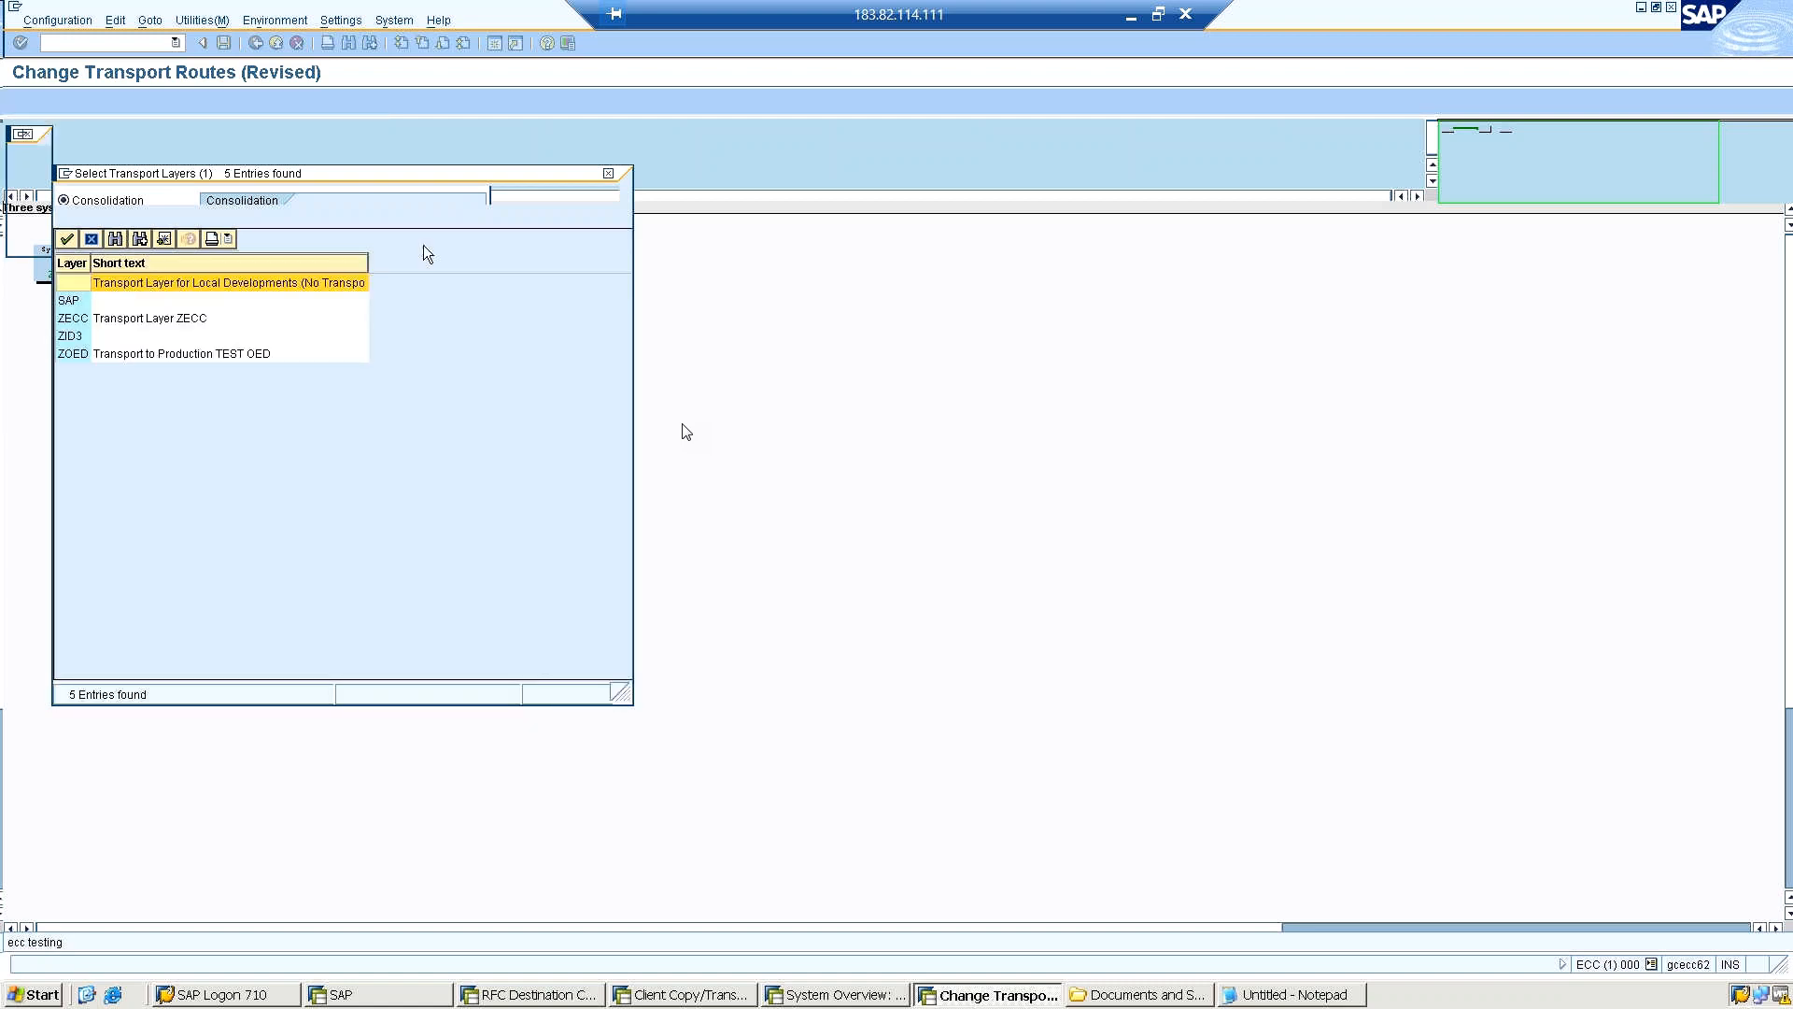
pyautogui.click(121, 322)
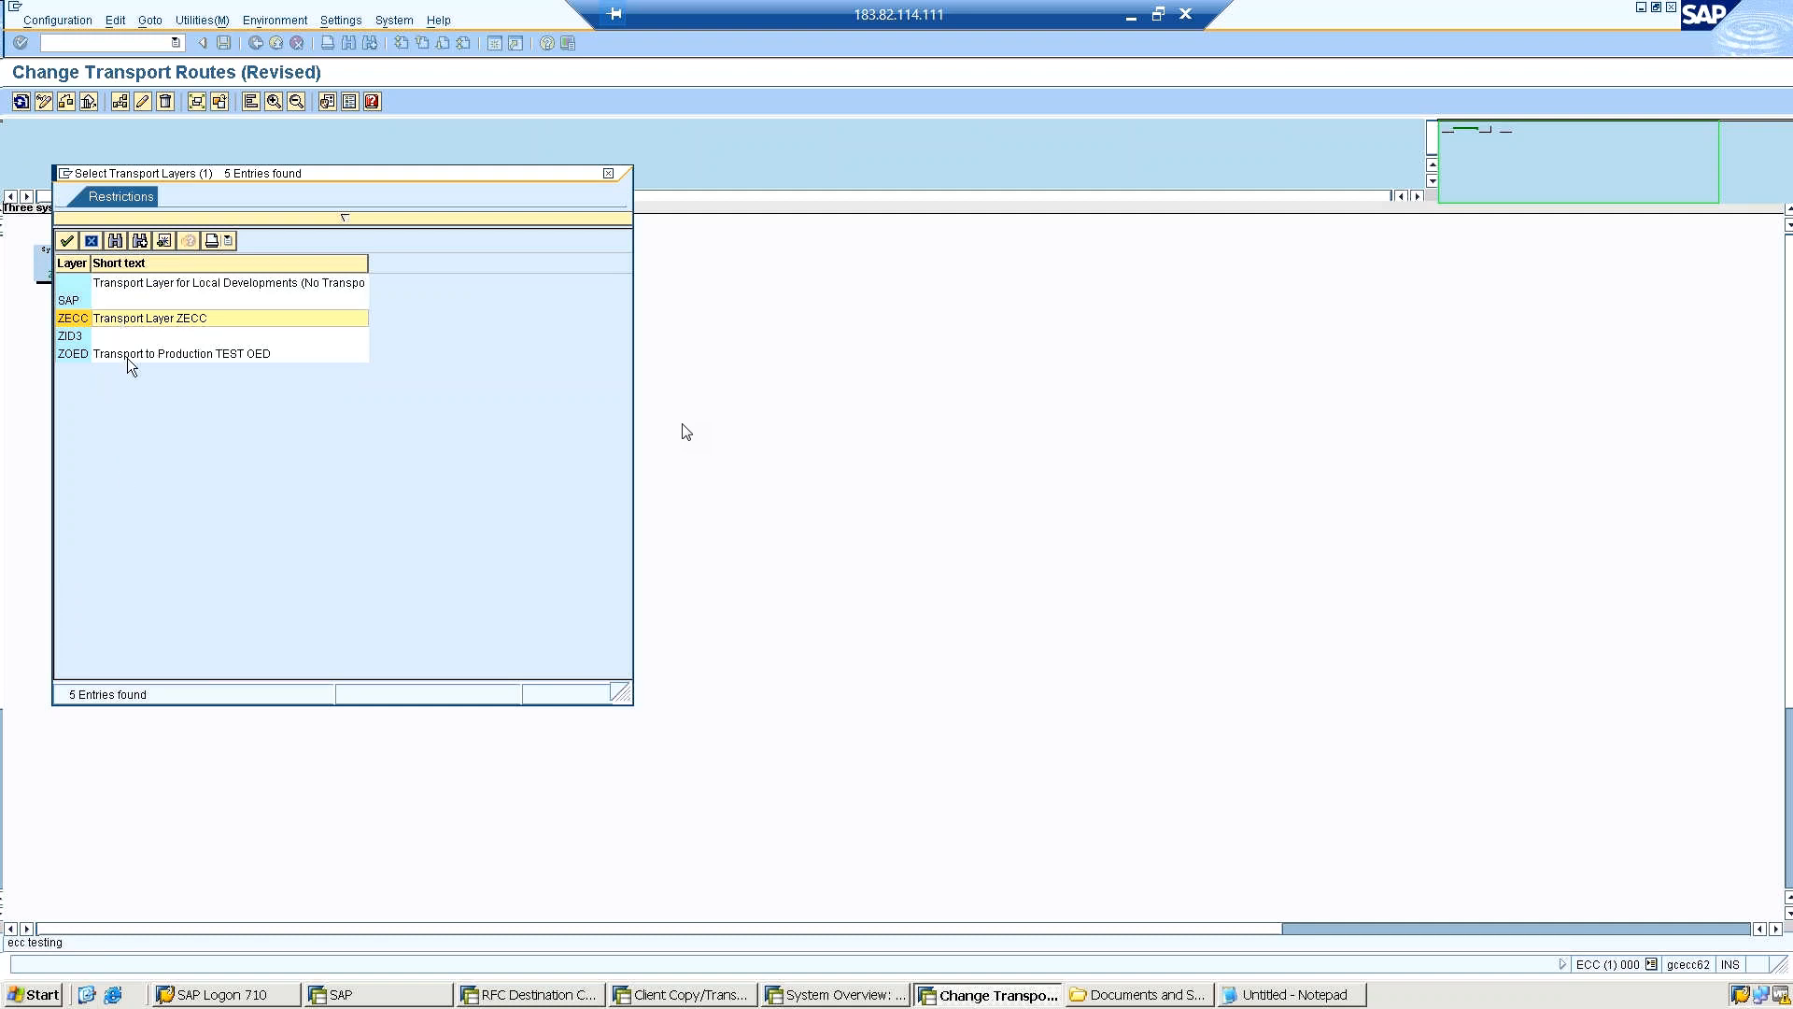
pyautogui.click(78, 321)
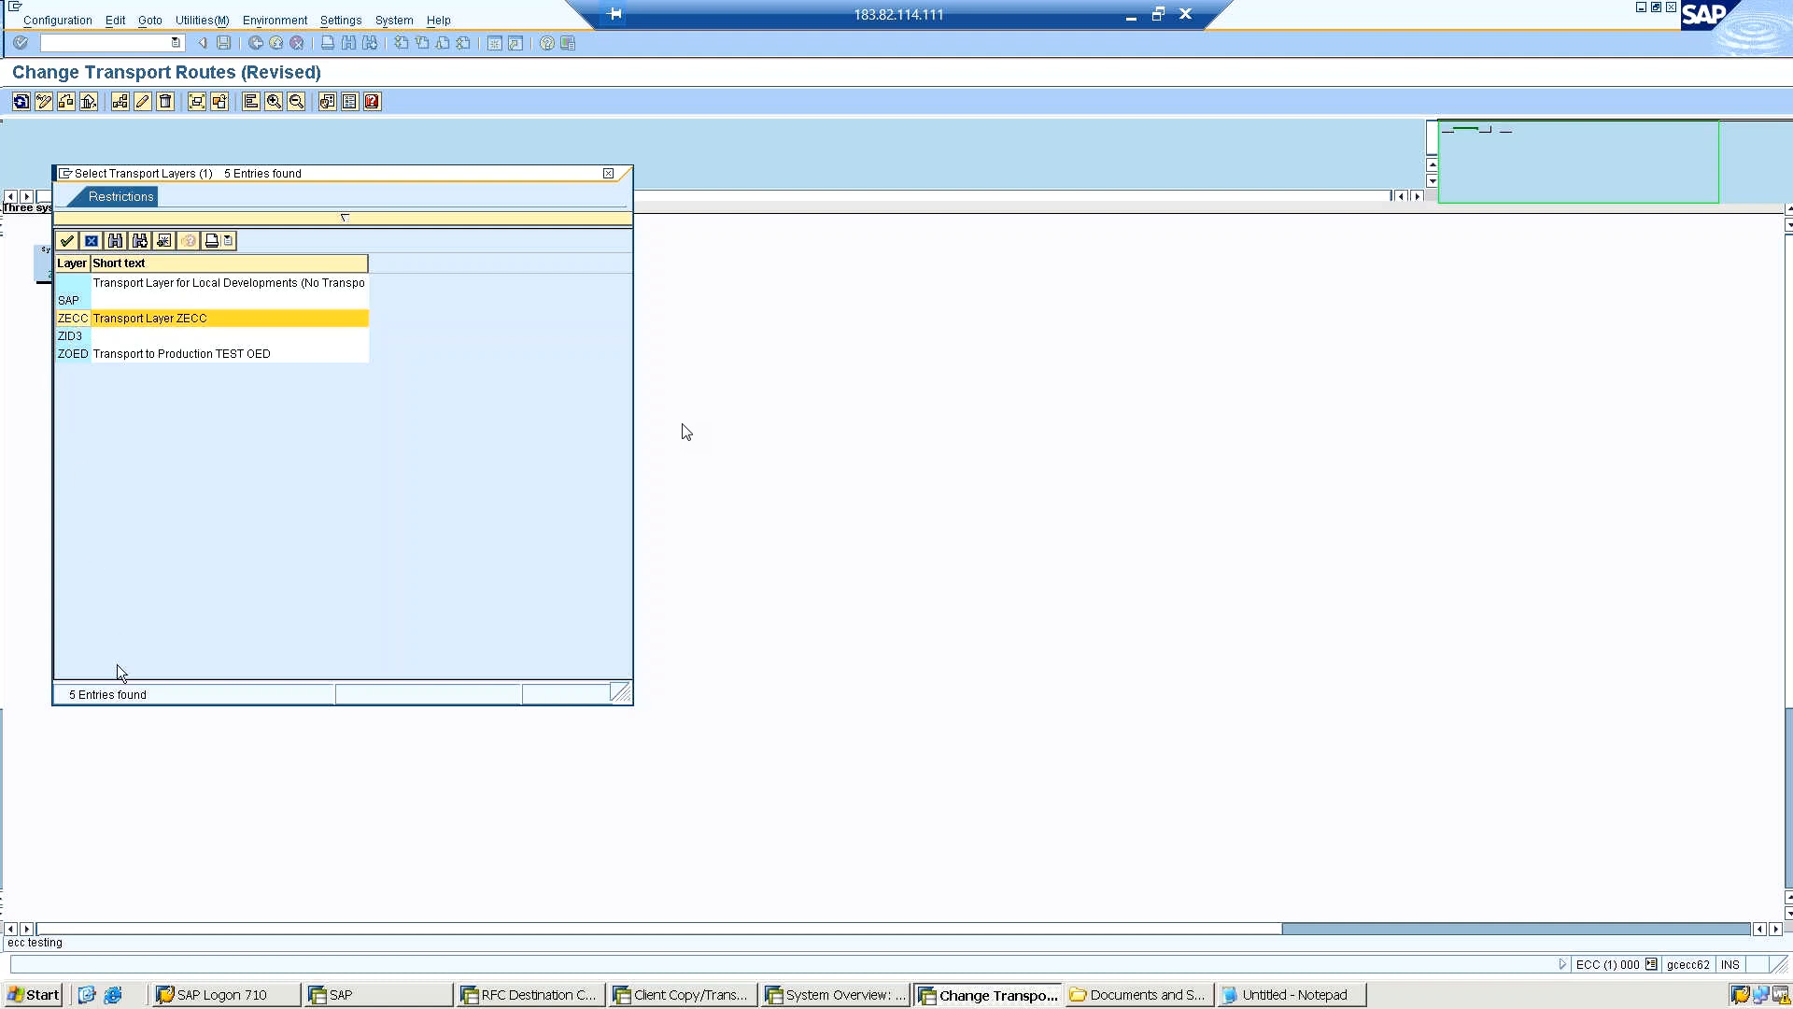
pyautogui.click(67, 242)
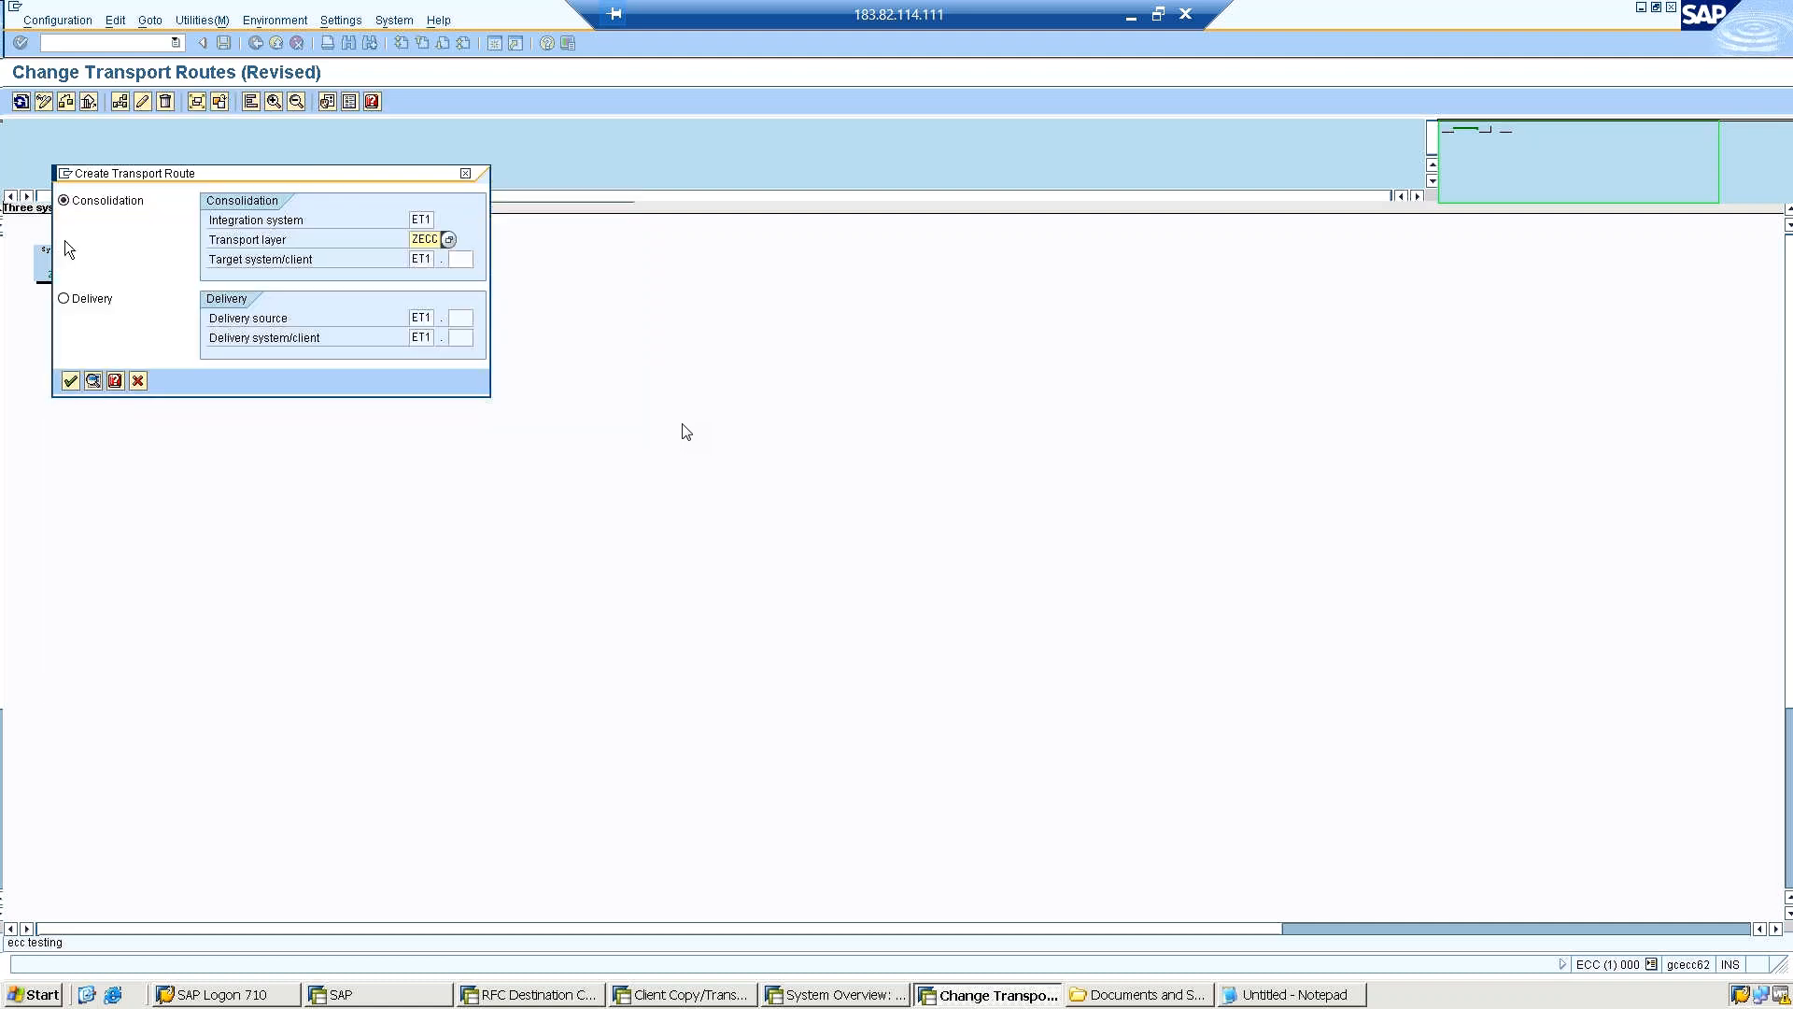
pyautogui.click(71, 385)
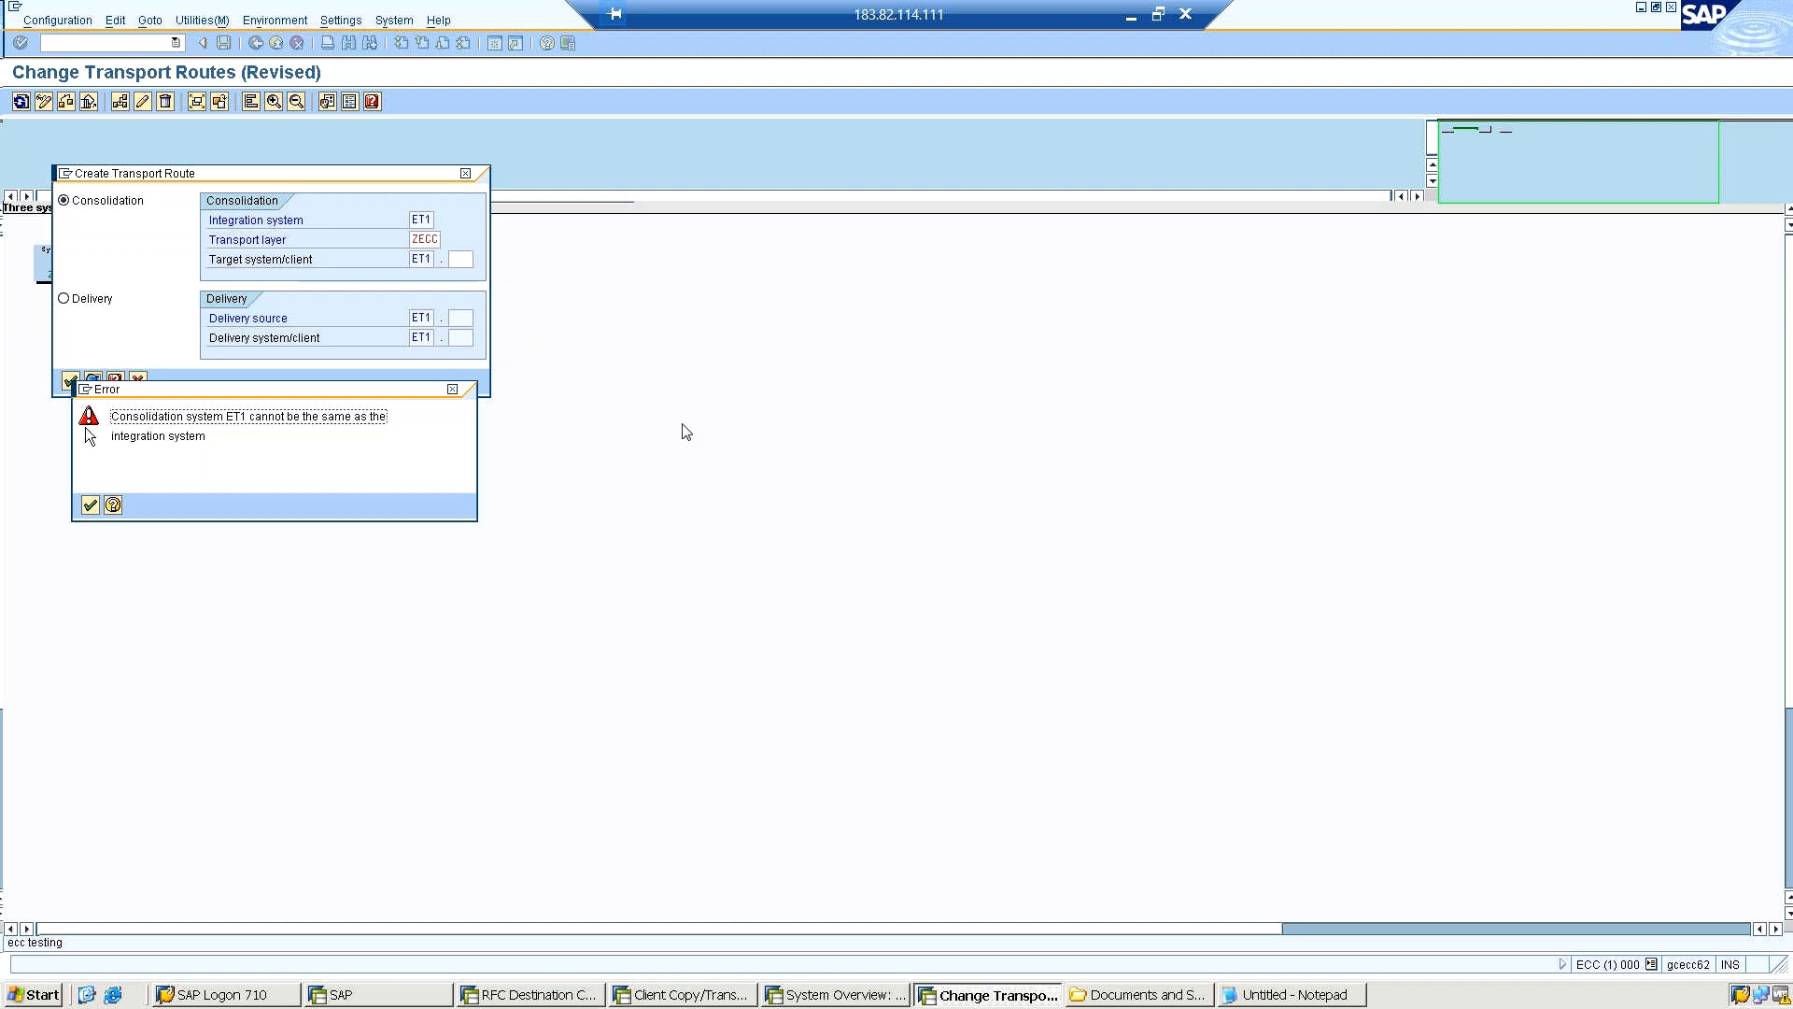
pyautogui.click(451, 391)
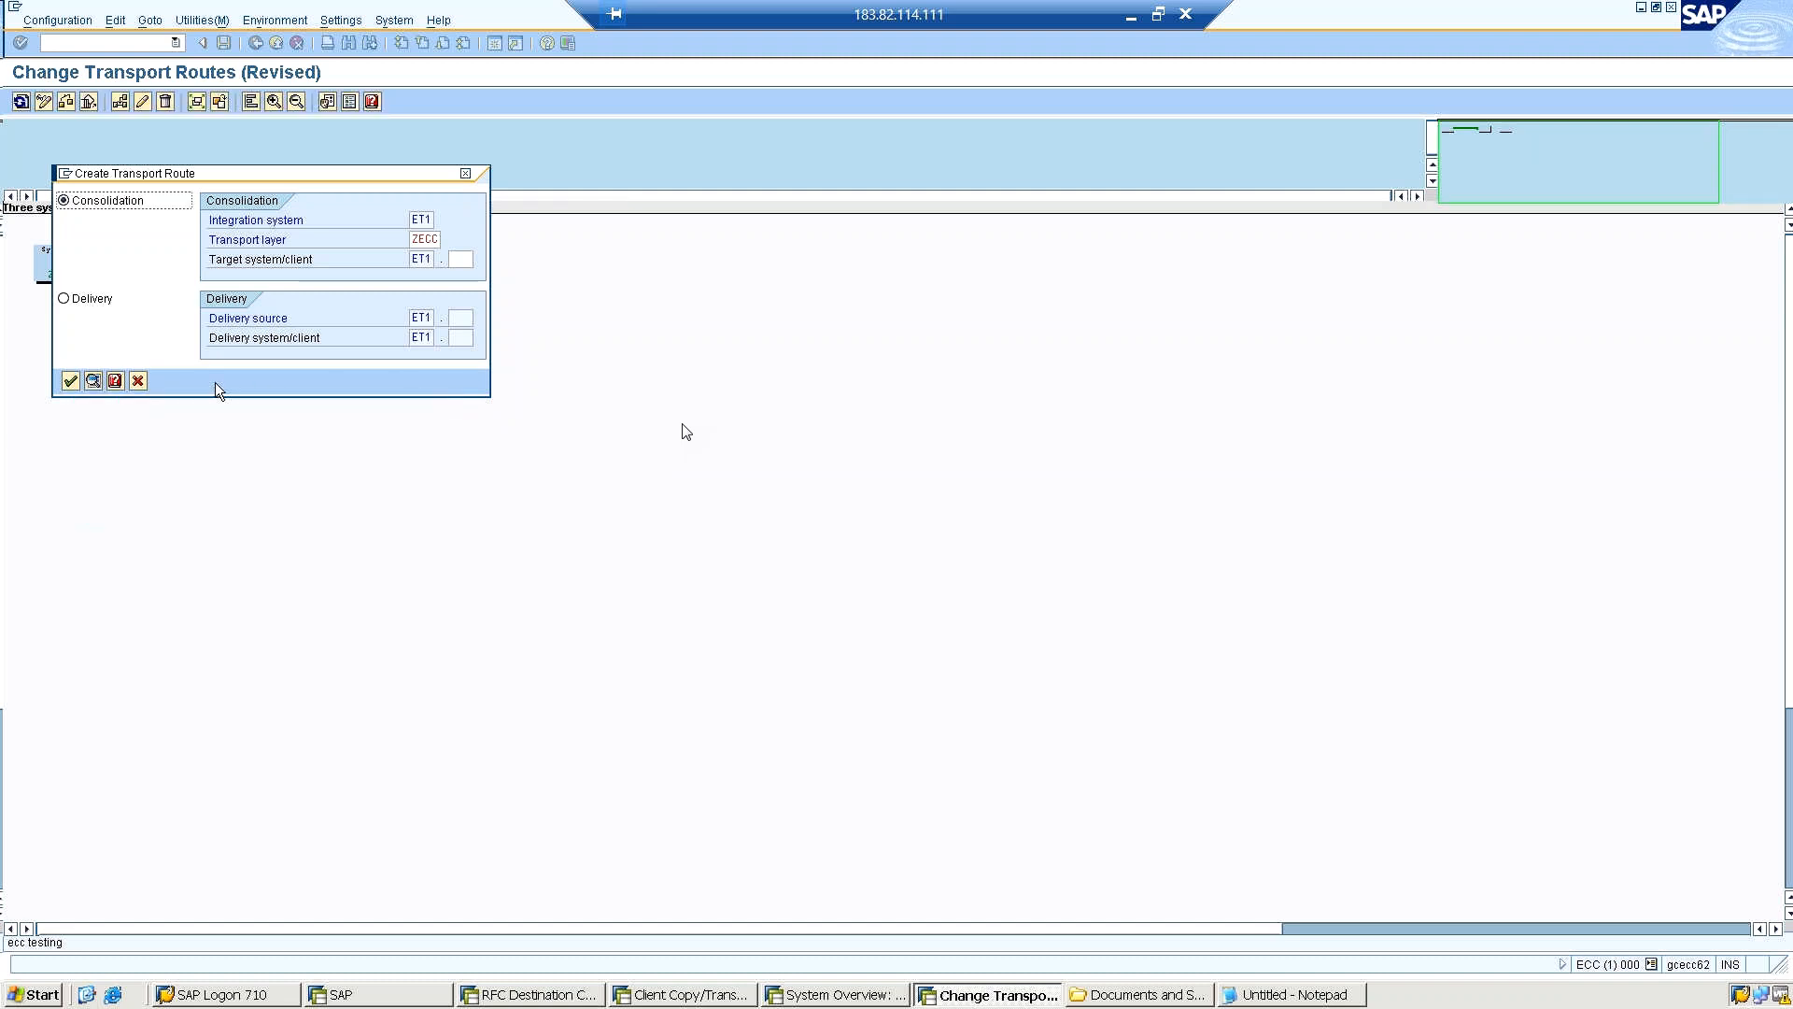
pyautogui.click(138, 379)
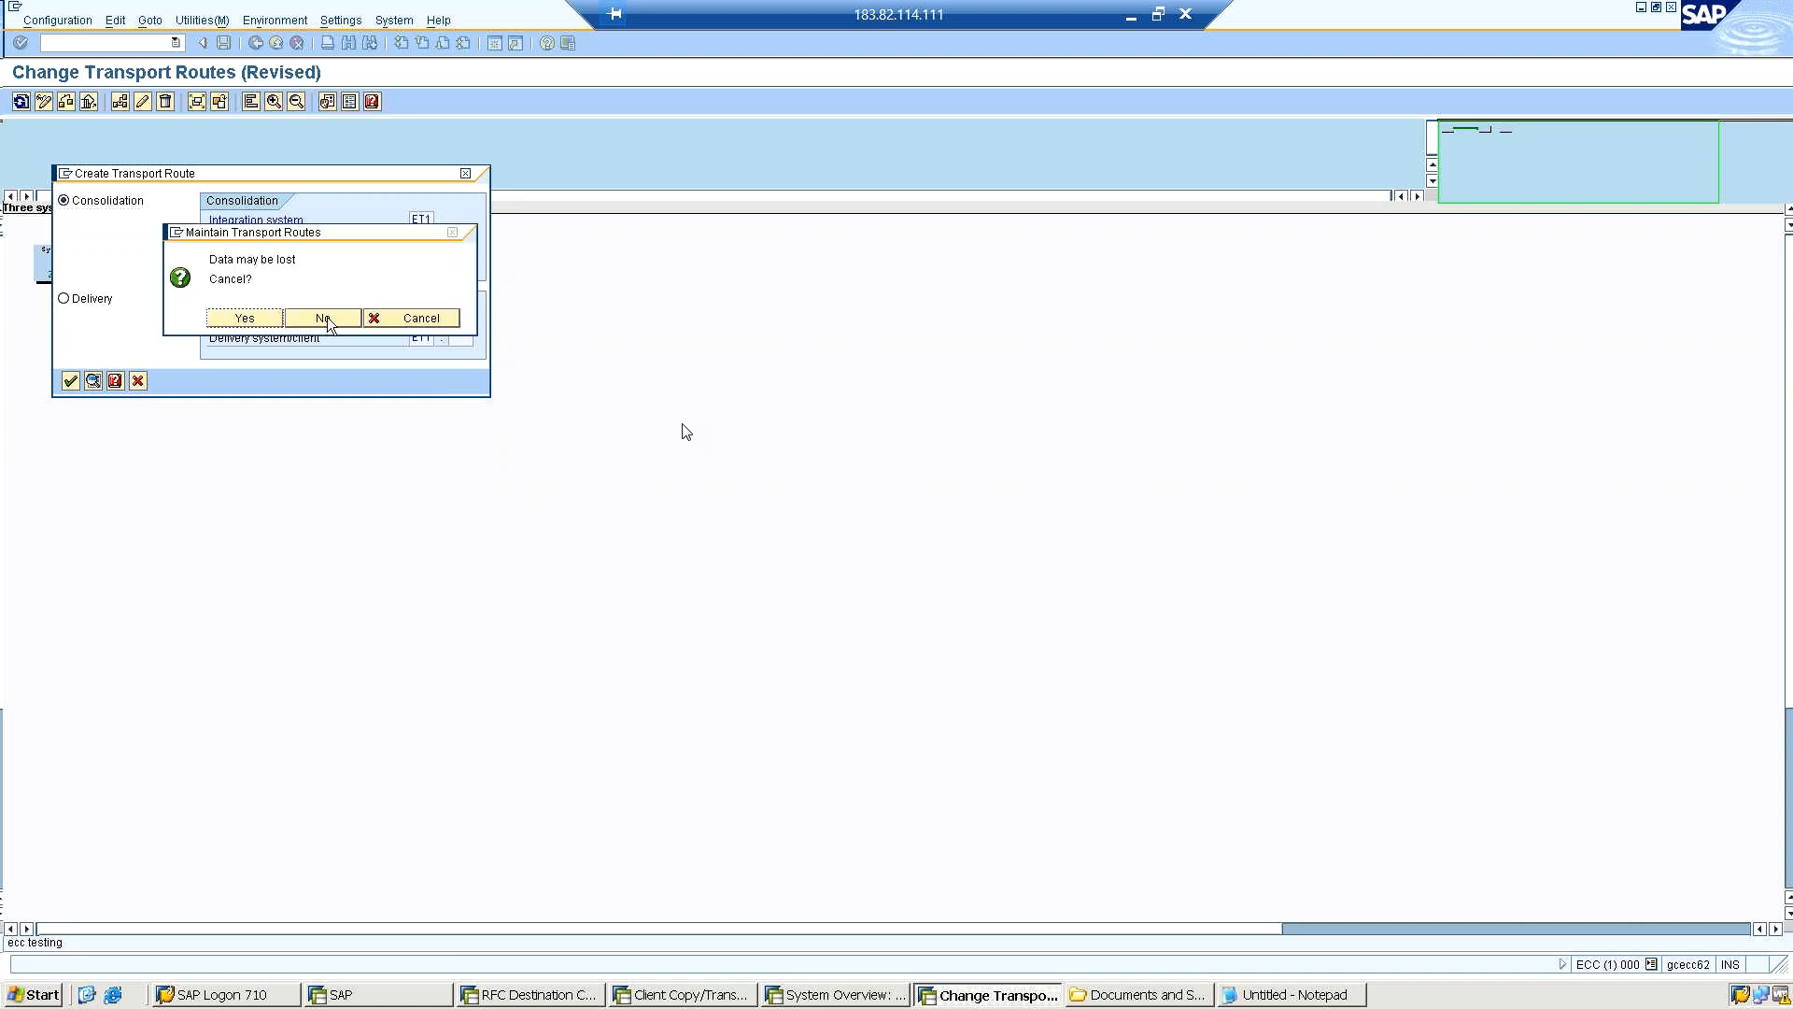
pyautogui.click(322, 317)
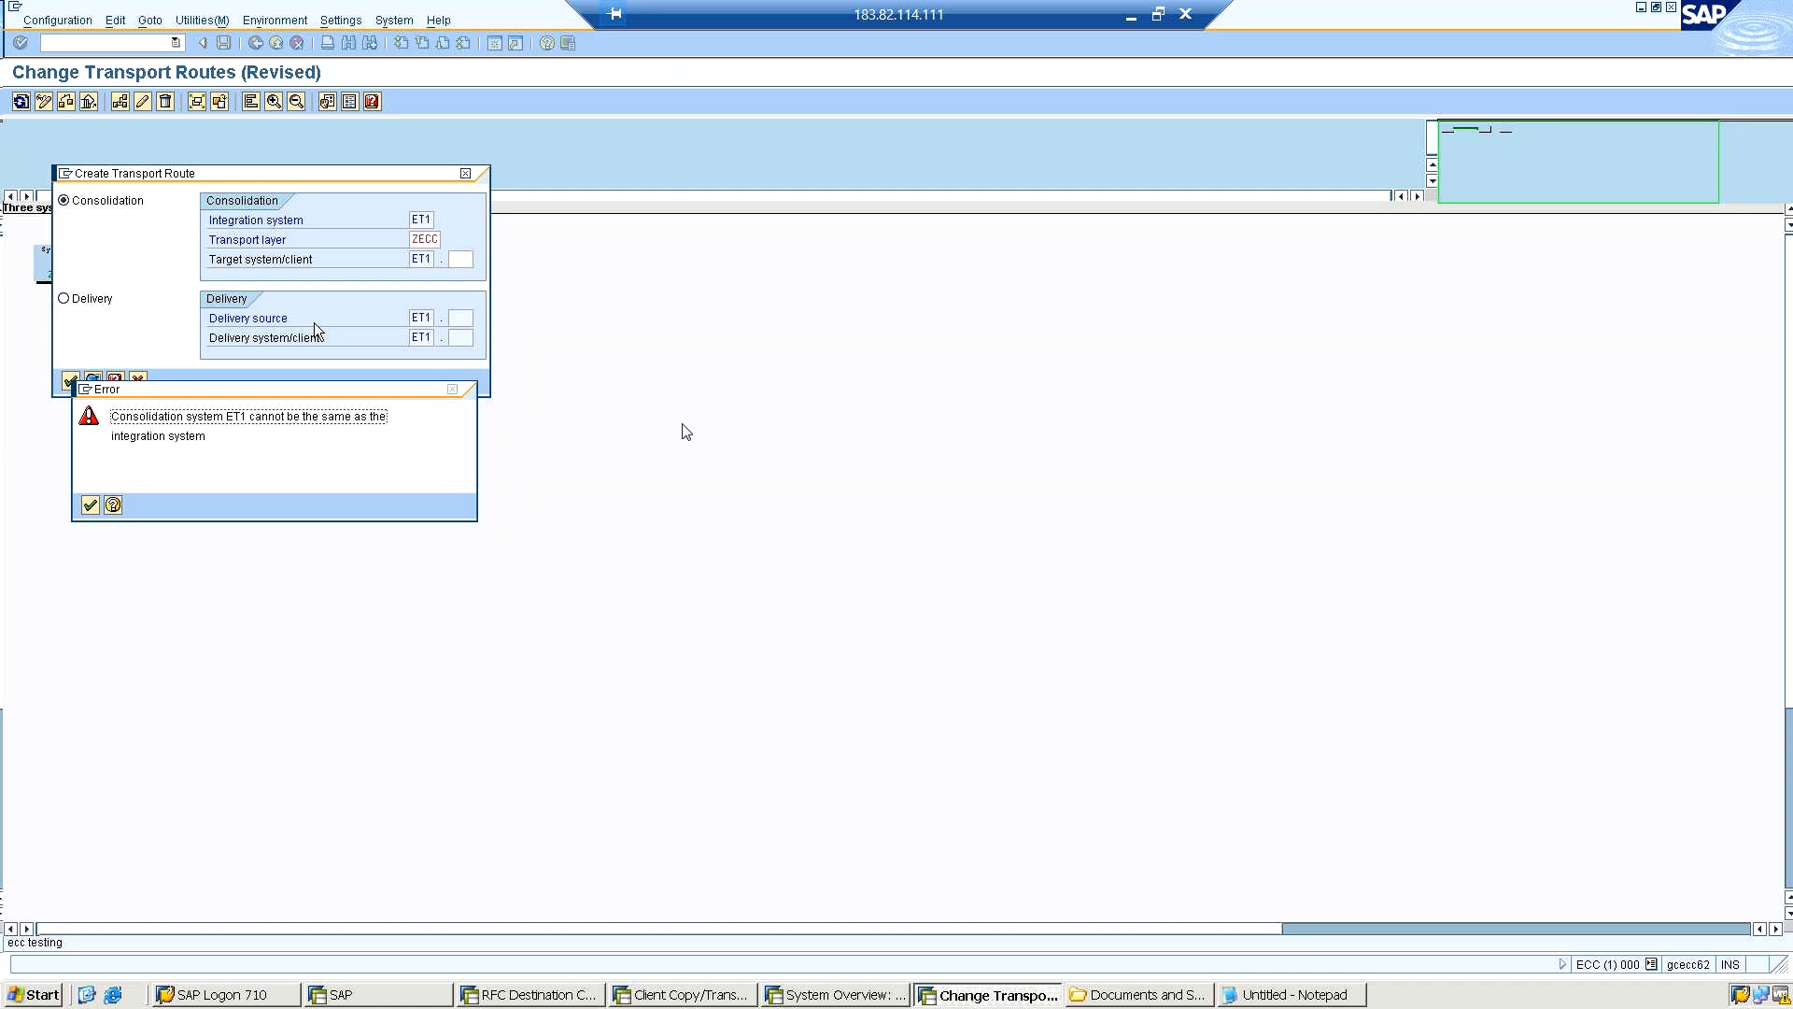
pyautogui.click(89, 505)
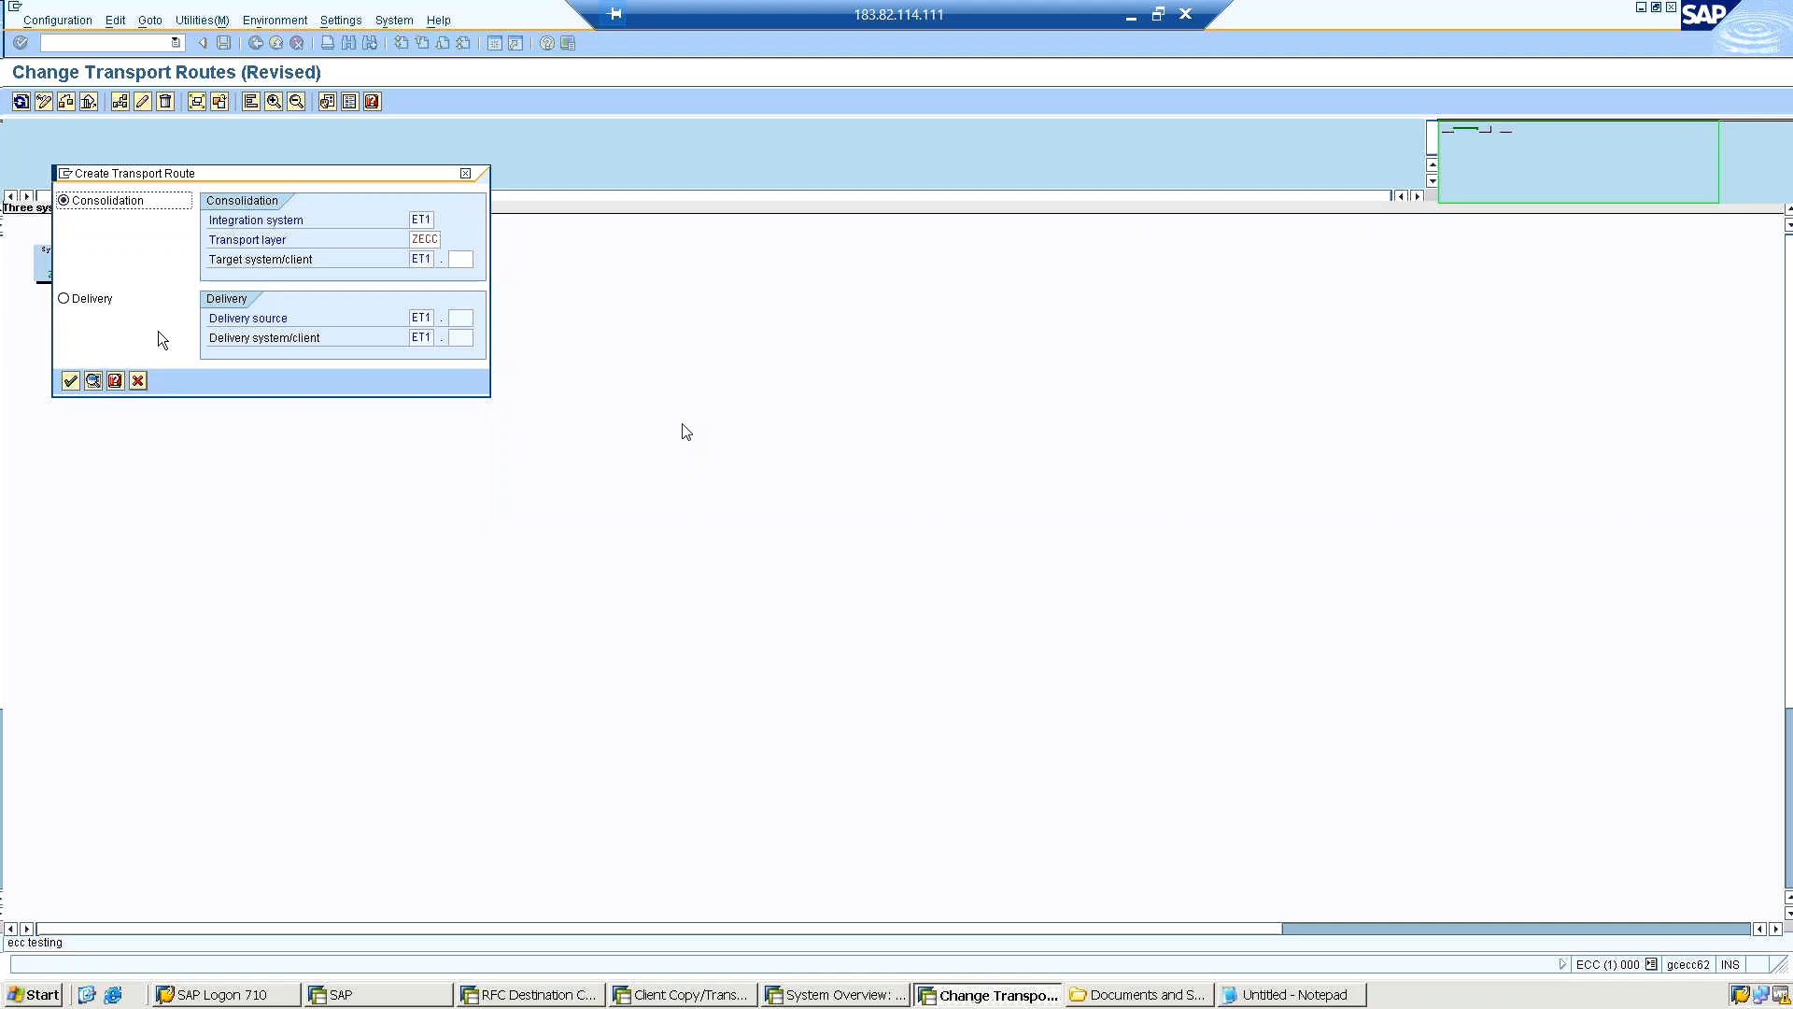
pyautogui.click(139, 382)
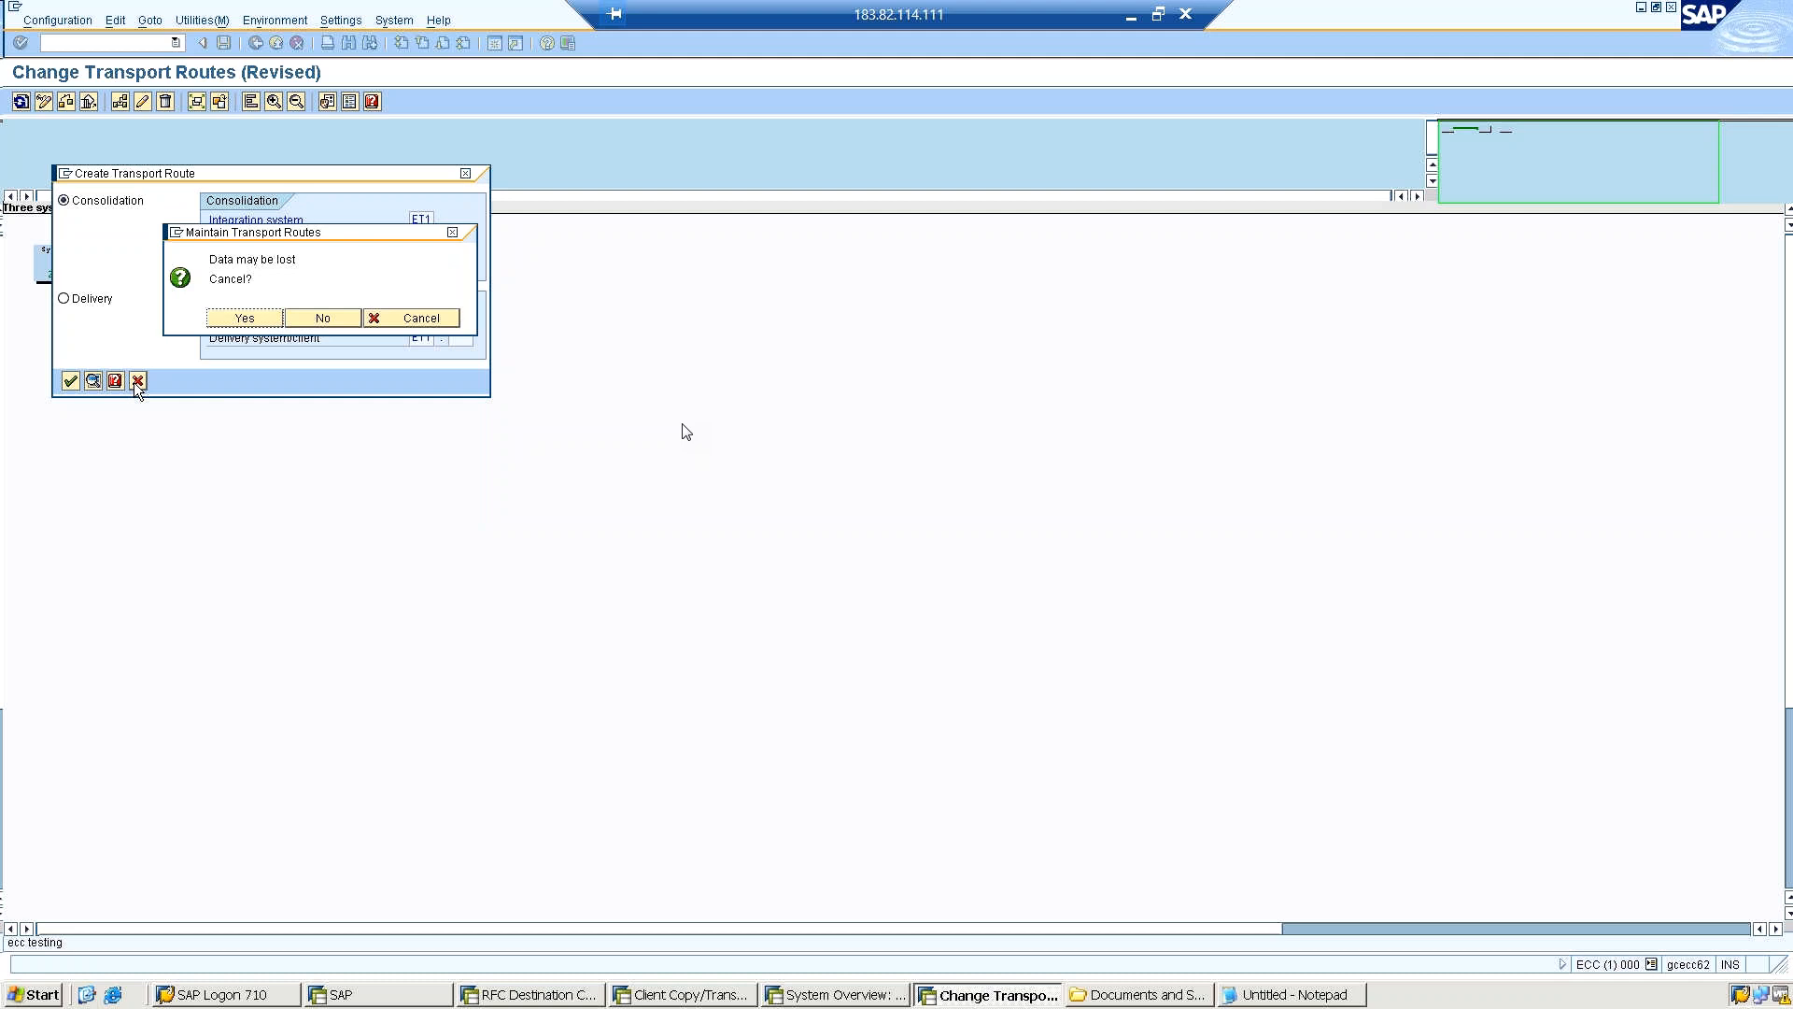
pyautogui.click(243, 320)
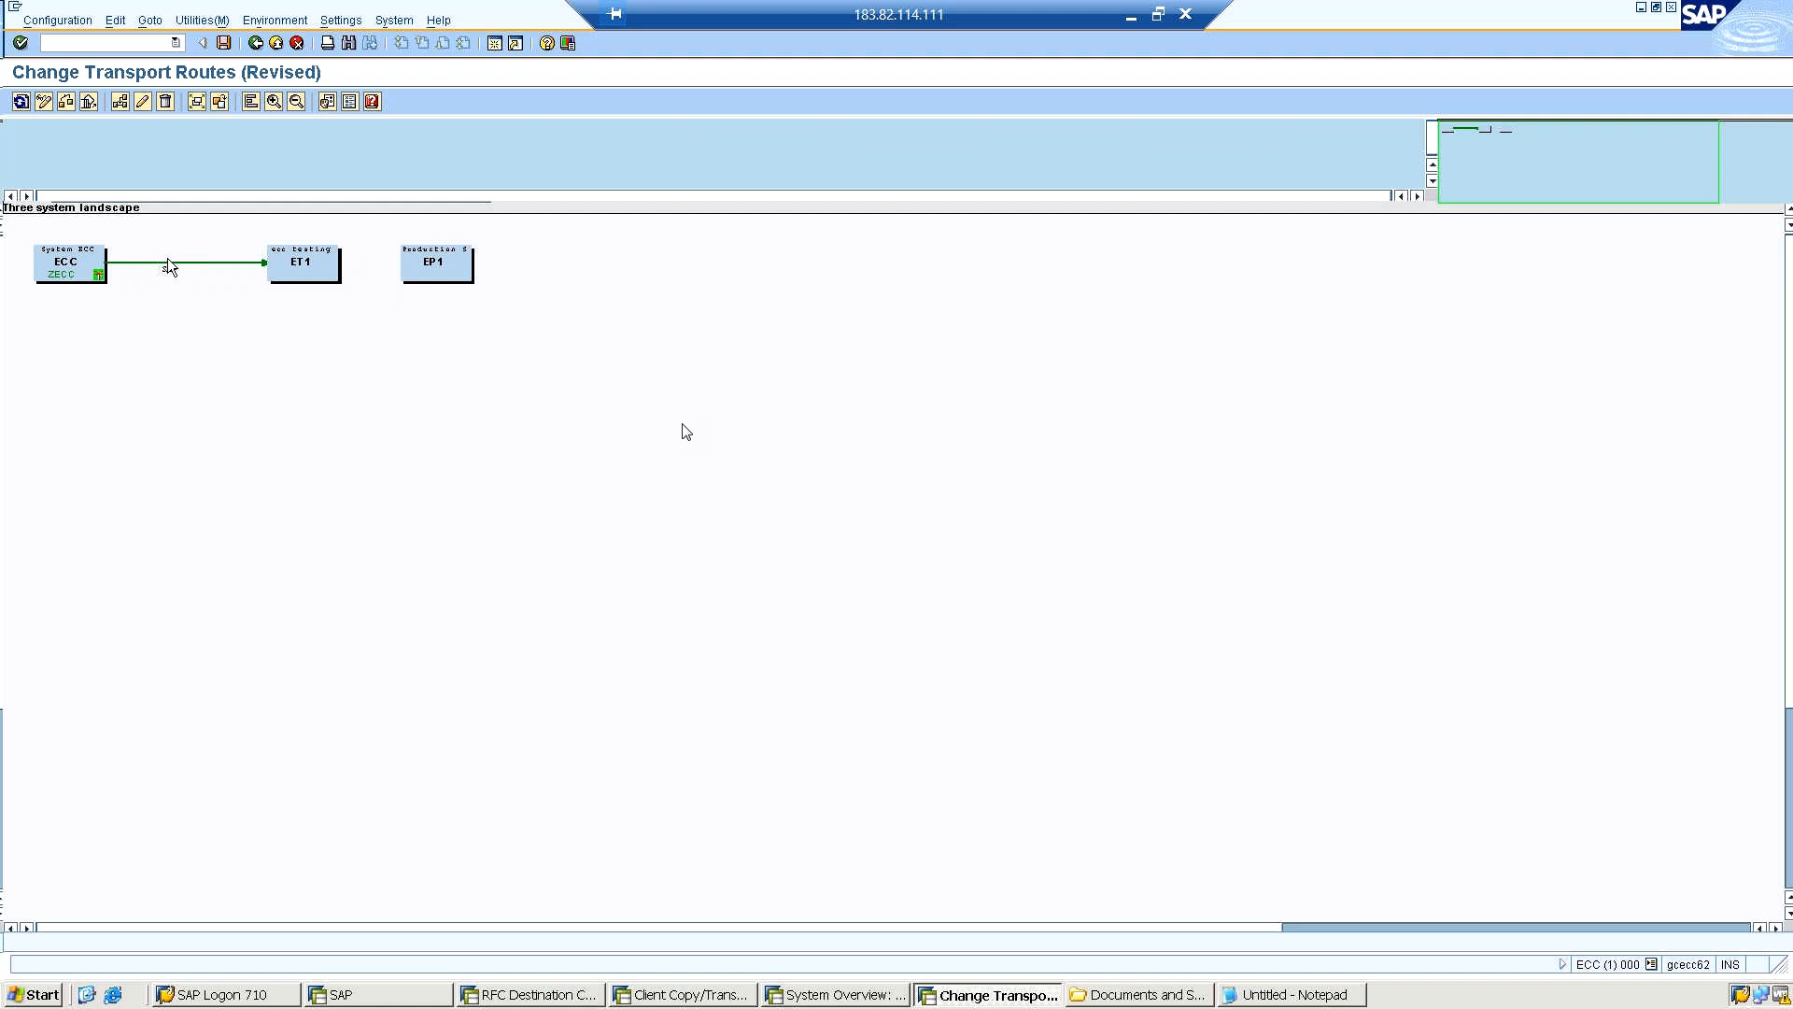
# Add a second transport route by drawing another connection from ECC to ET1.
pyautogui.click(90, 261)
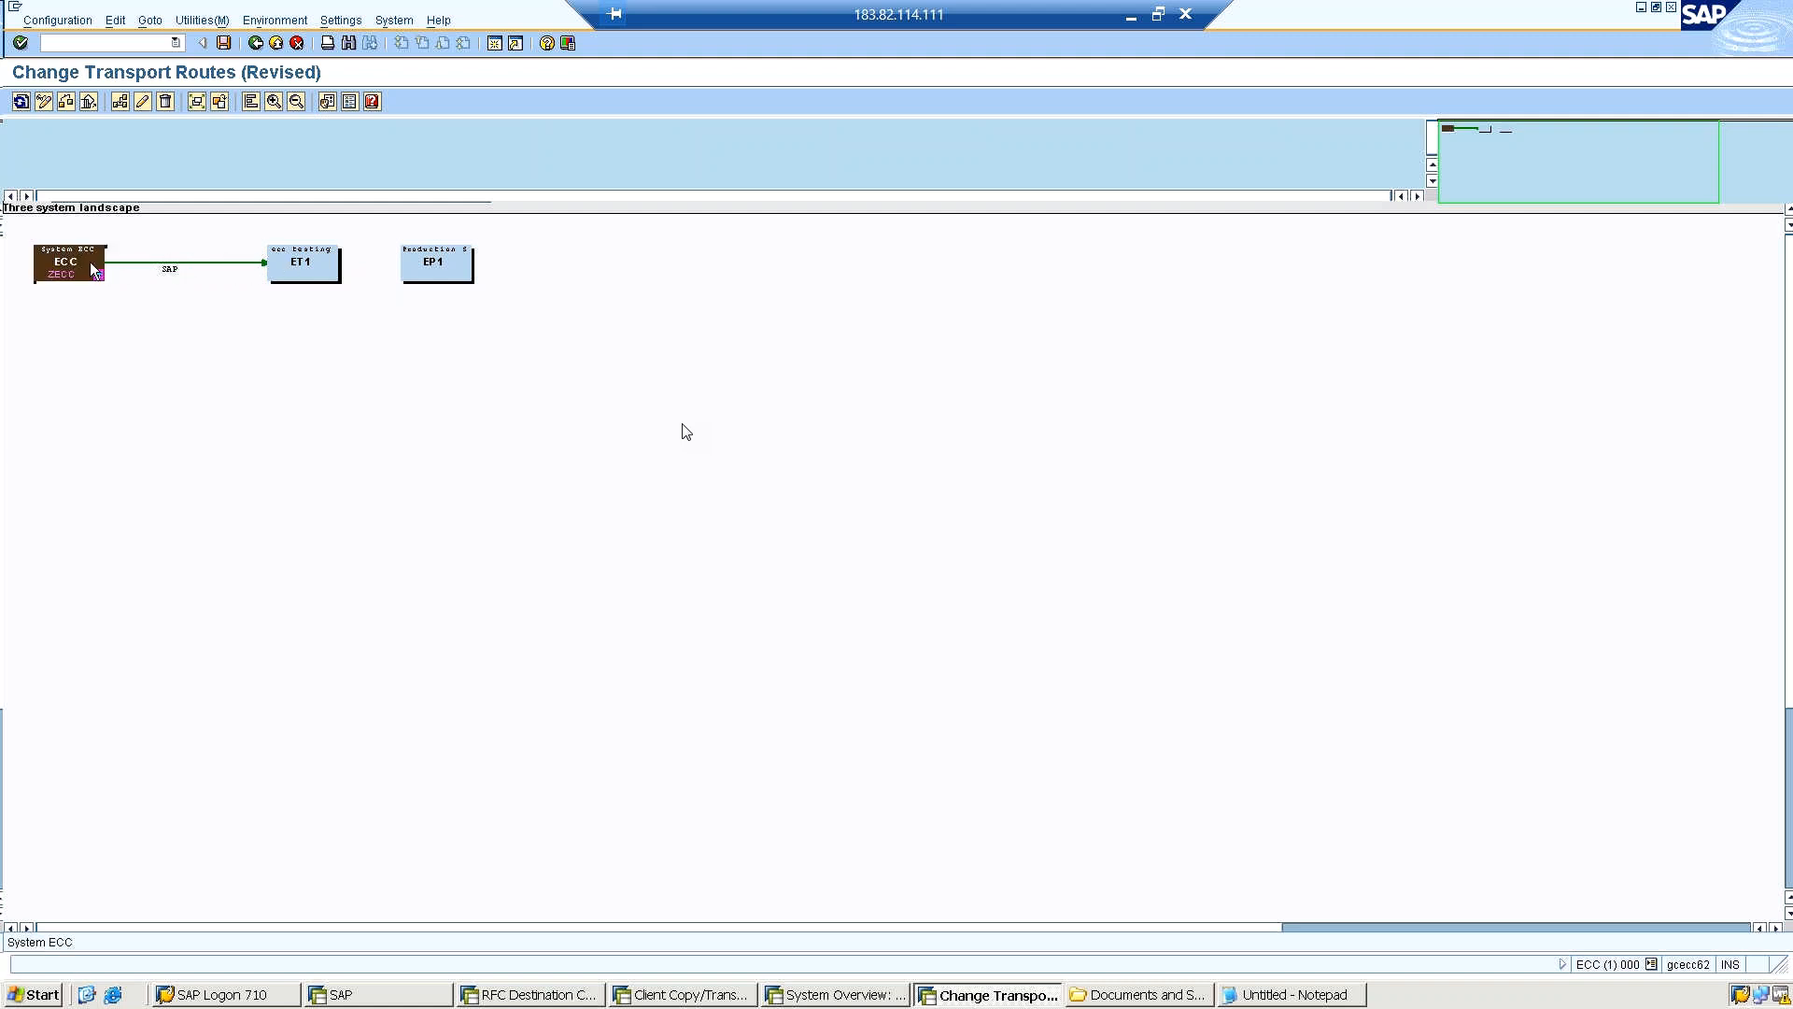
pyautogui.click(102, 360)
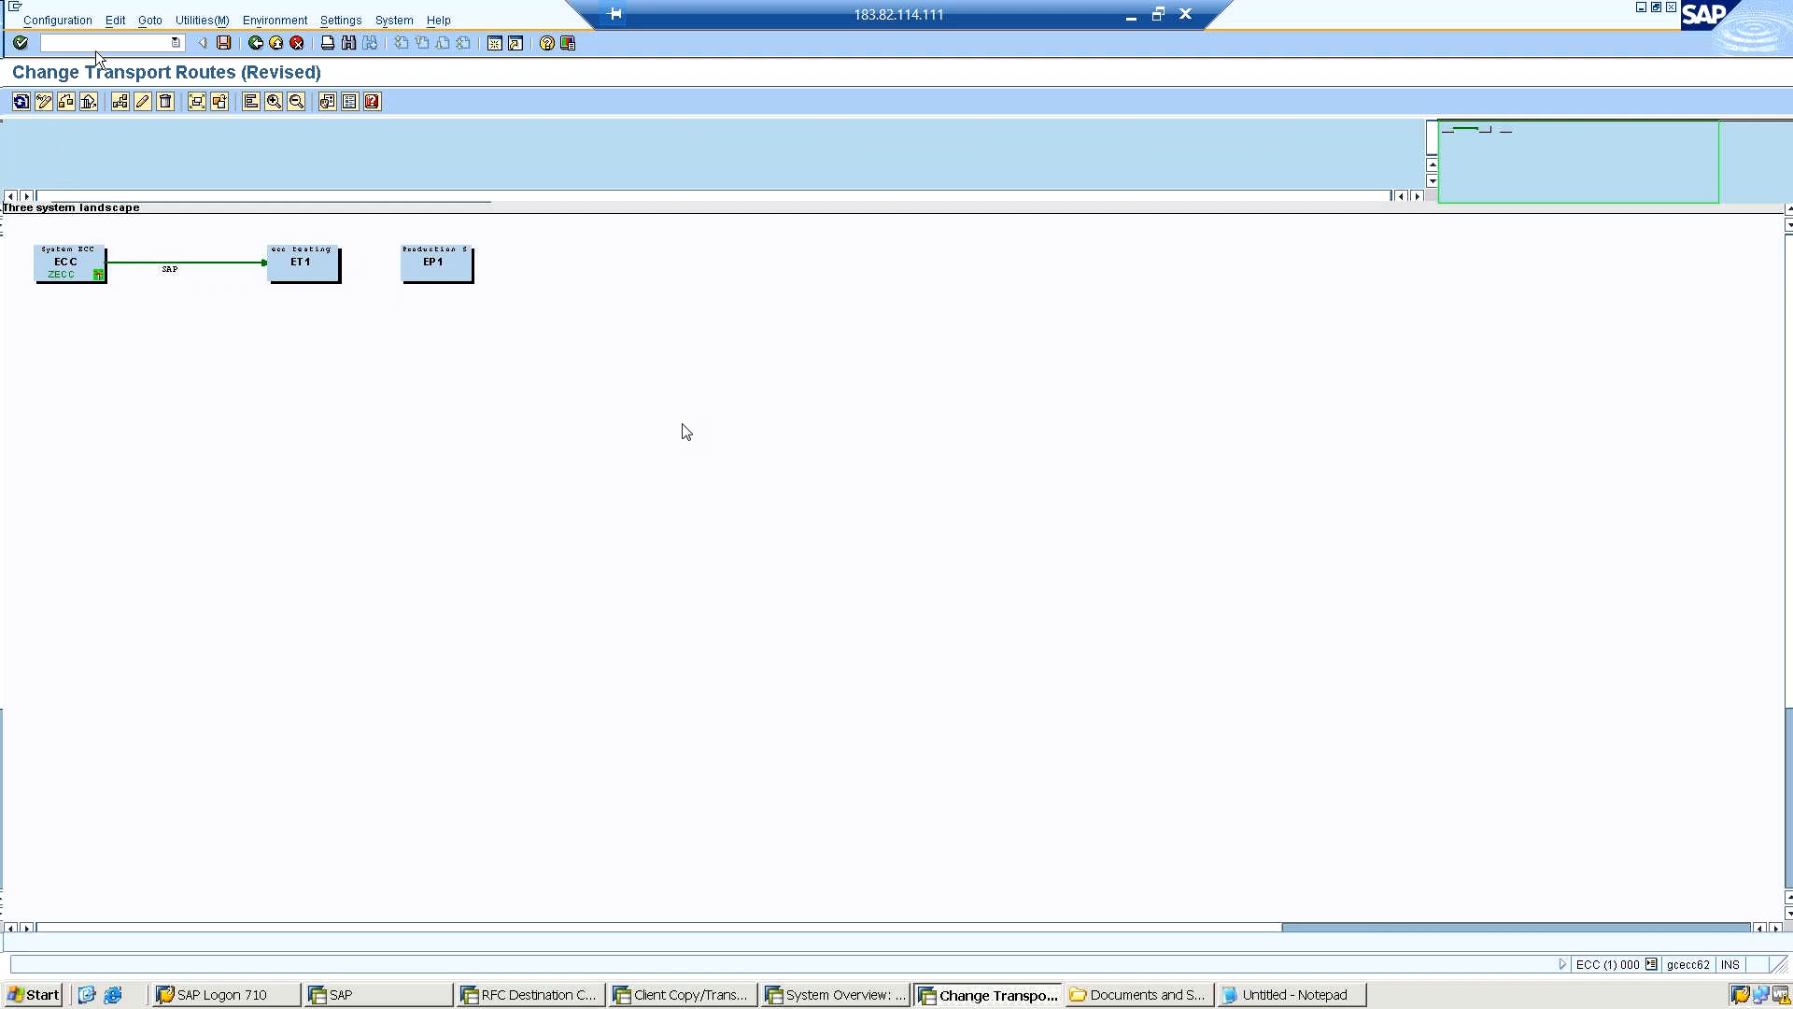
pyautogui.click(110, 23)
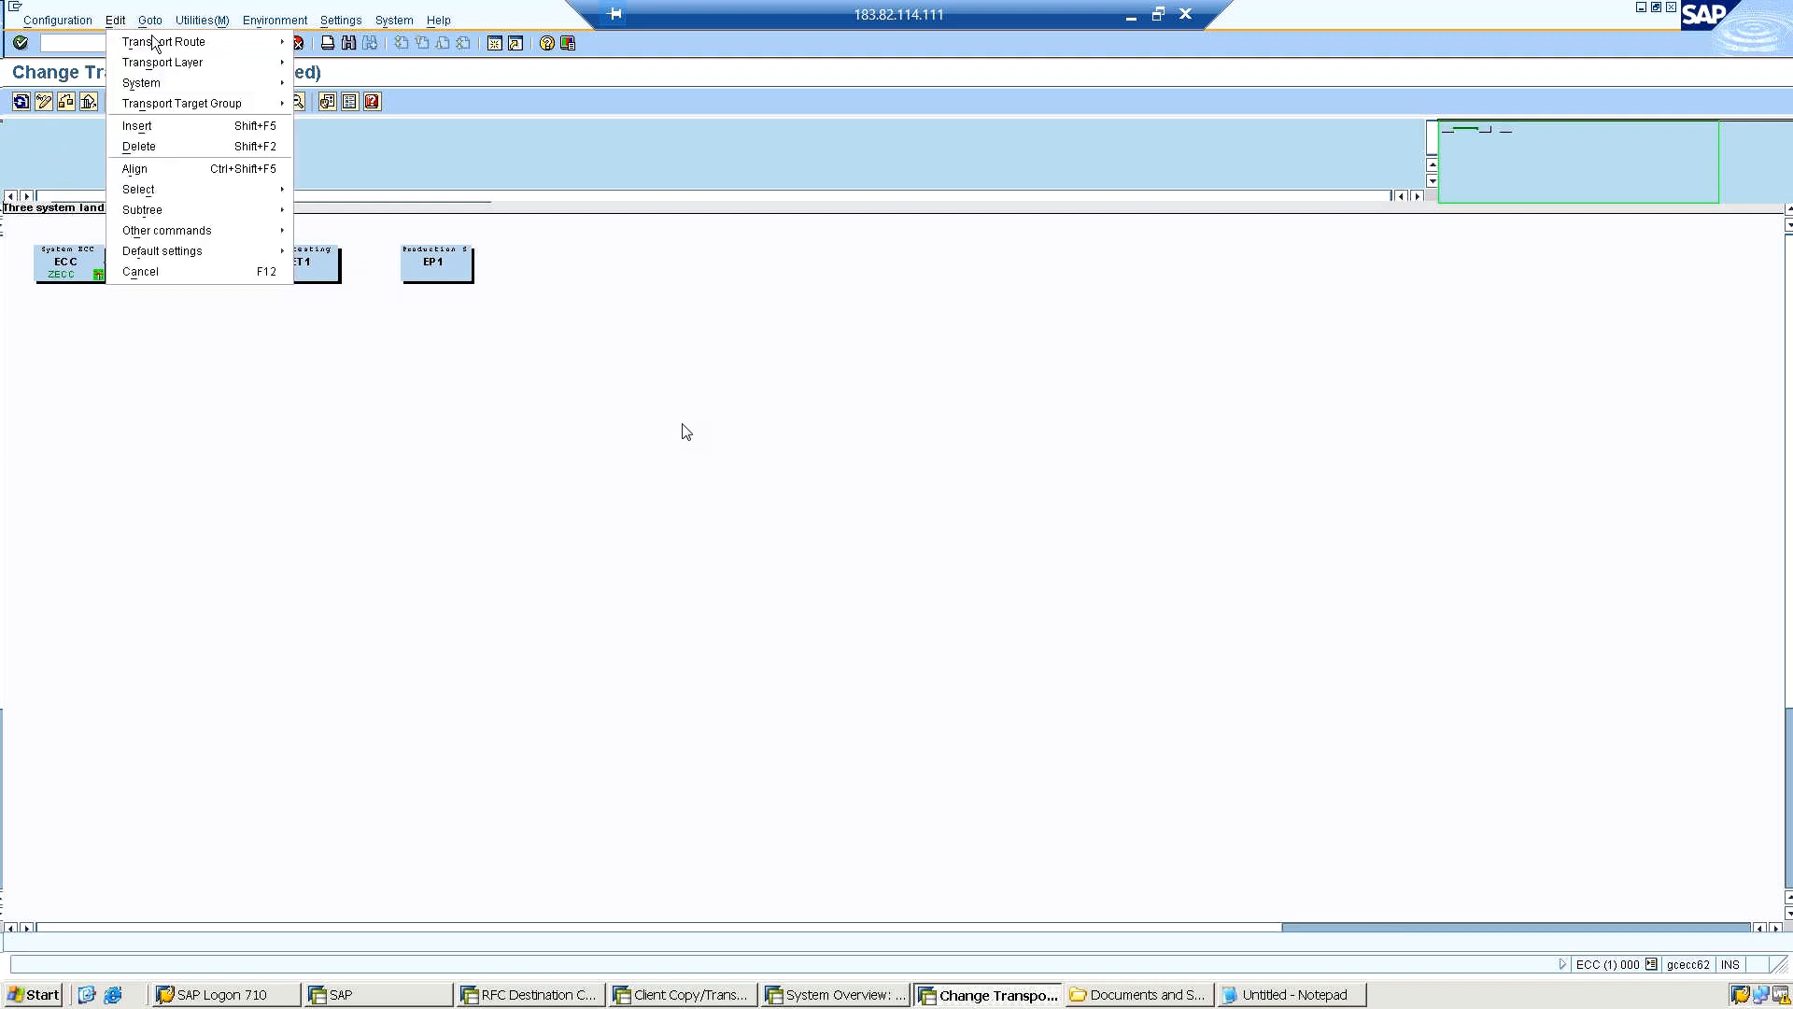
pyautogui.moveTo(283, 45)
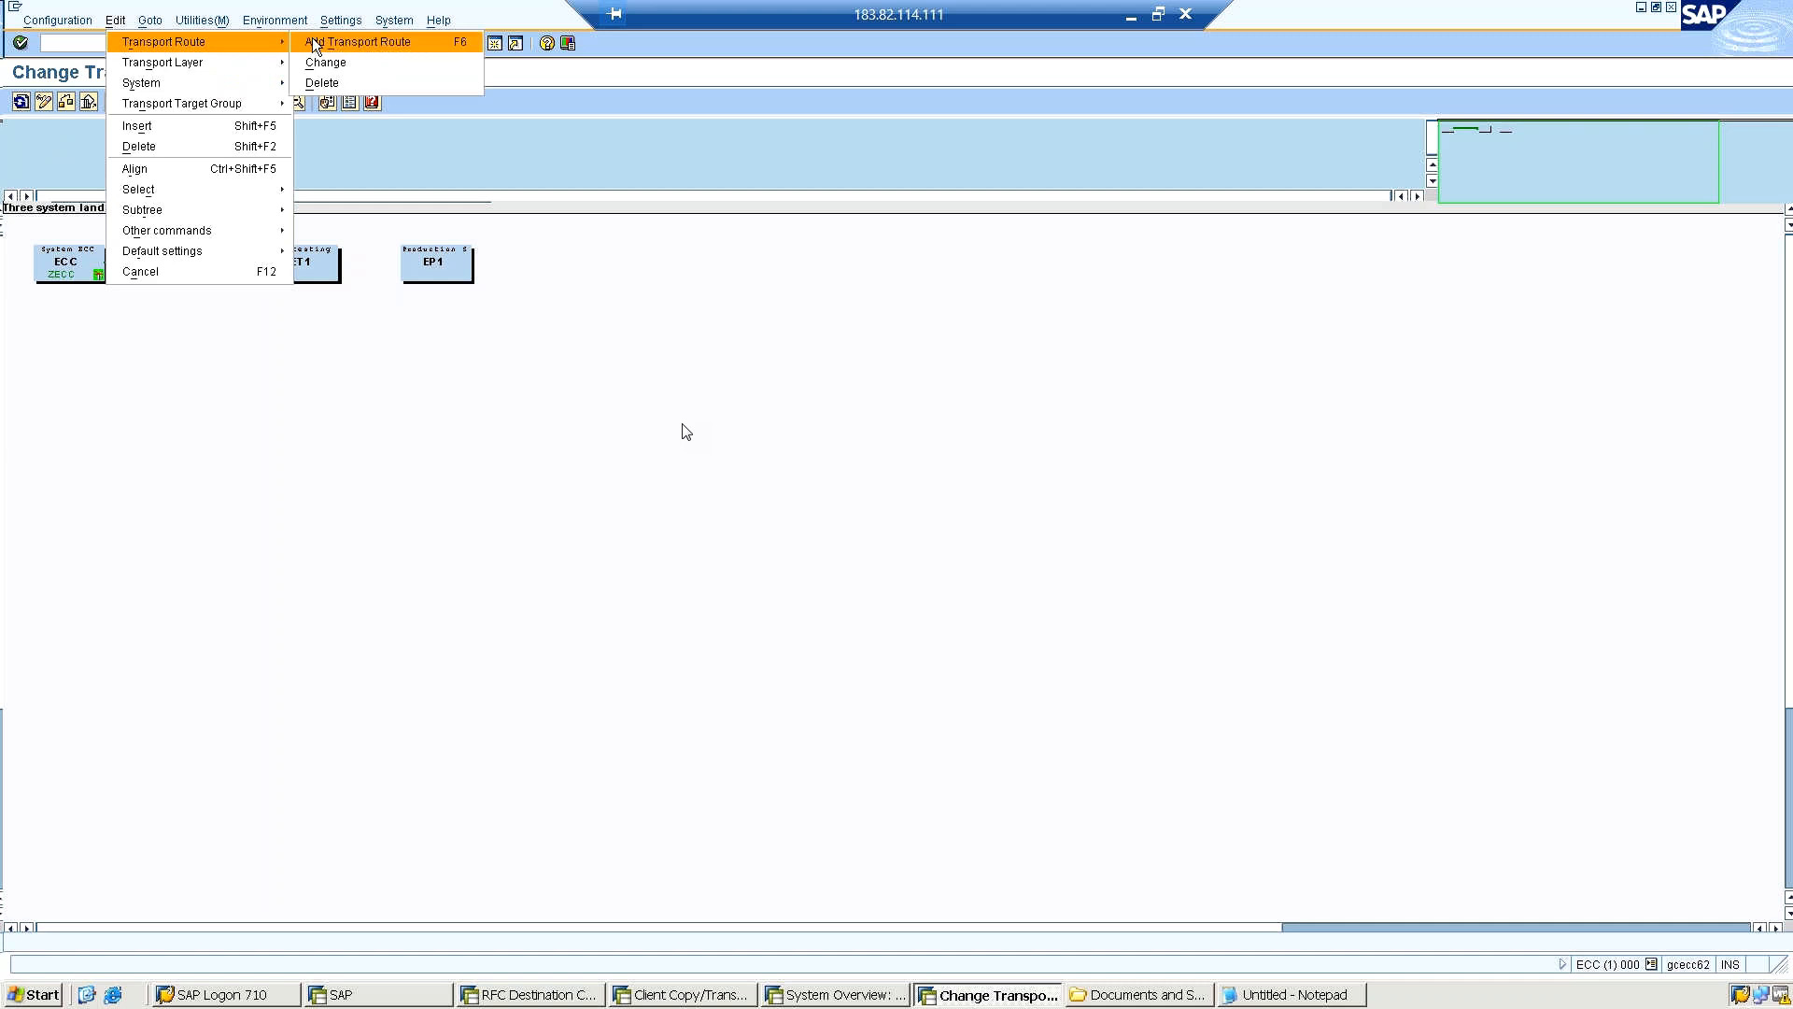
pyautogui.click(312, 42)
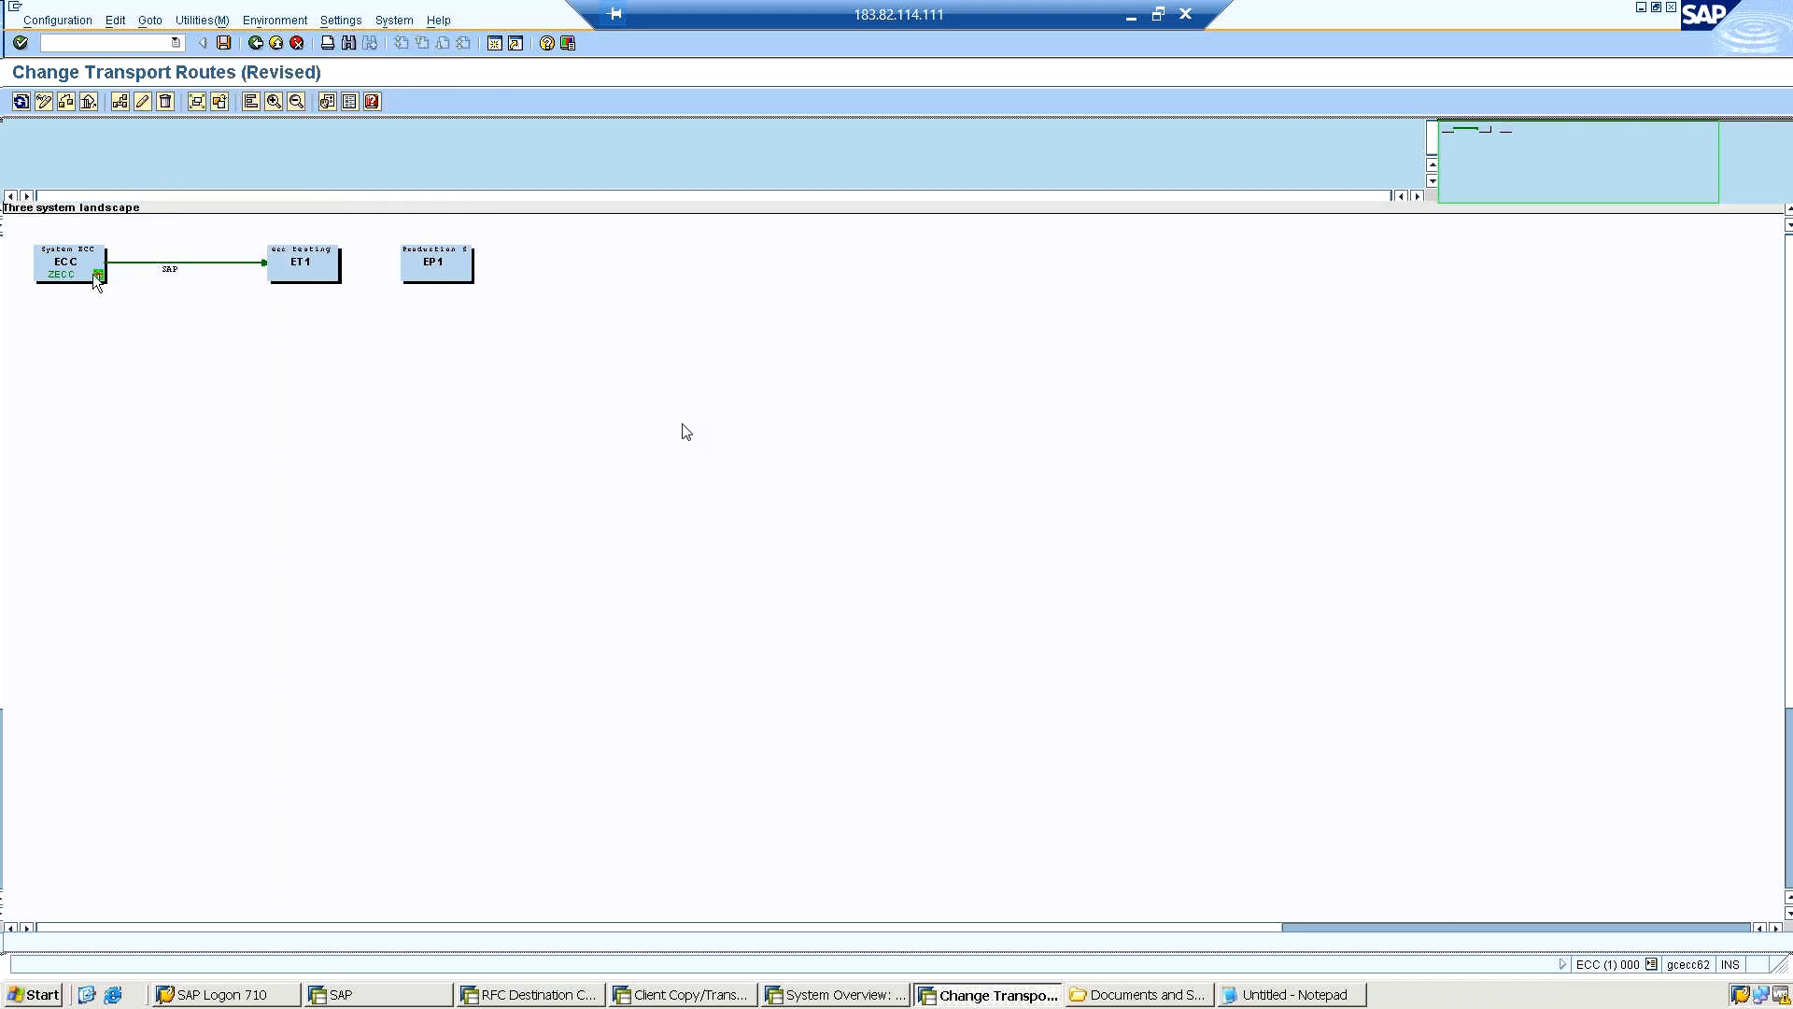
pyautogui.moveTo(91, 248); pyautogui.dragTo(280, 252)
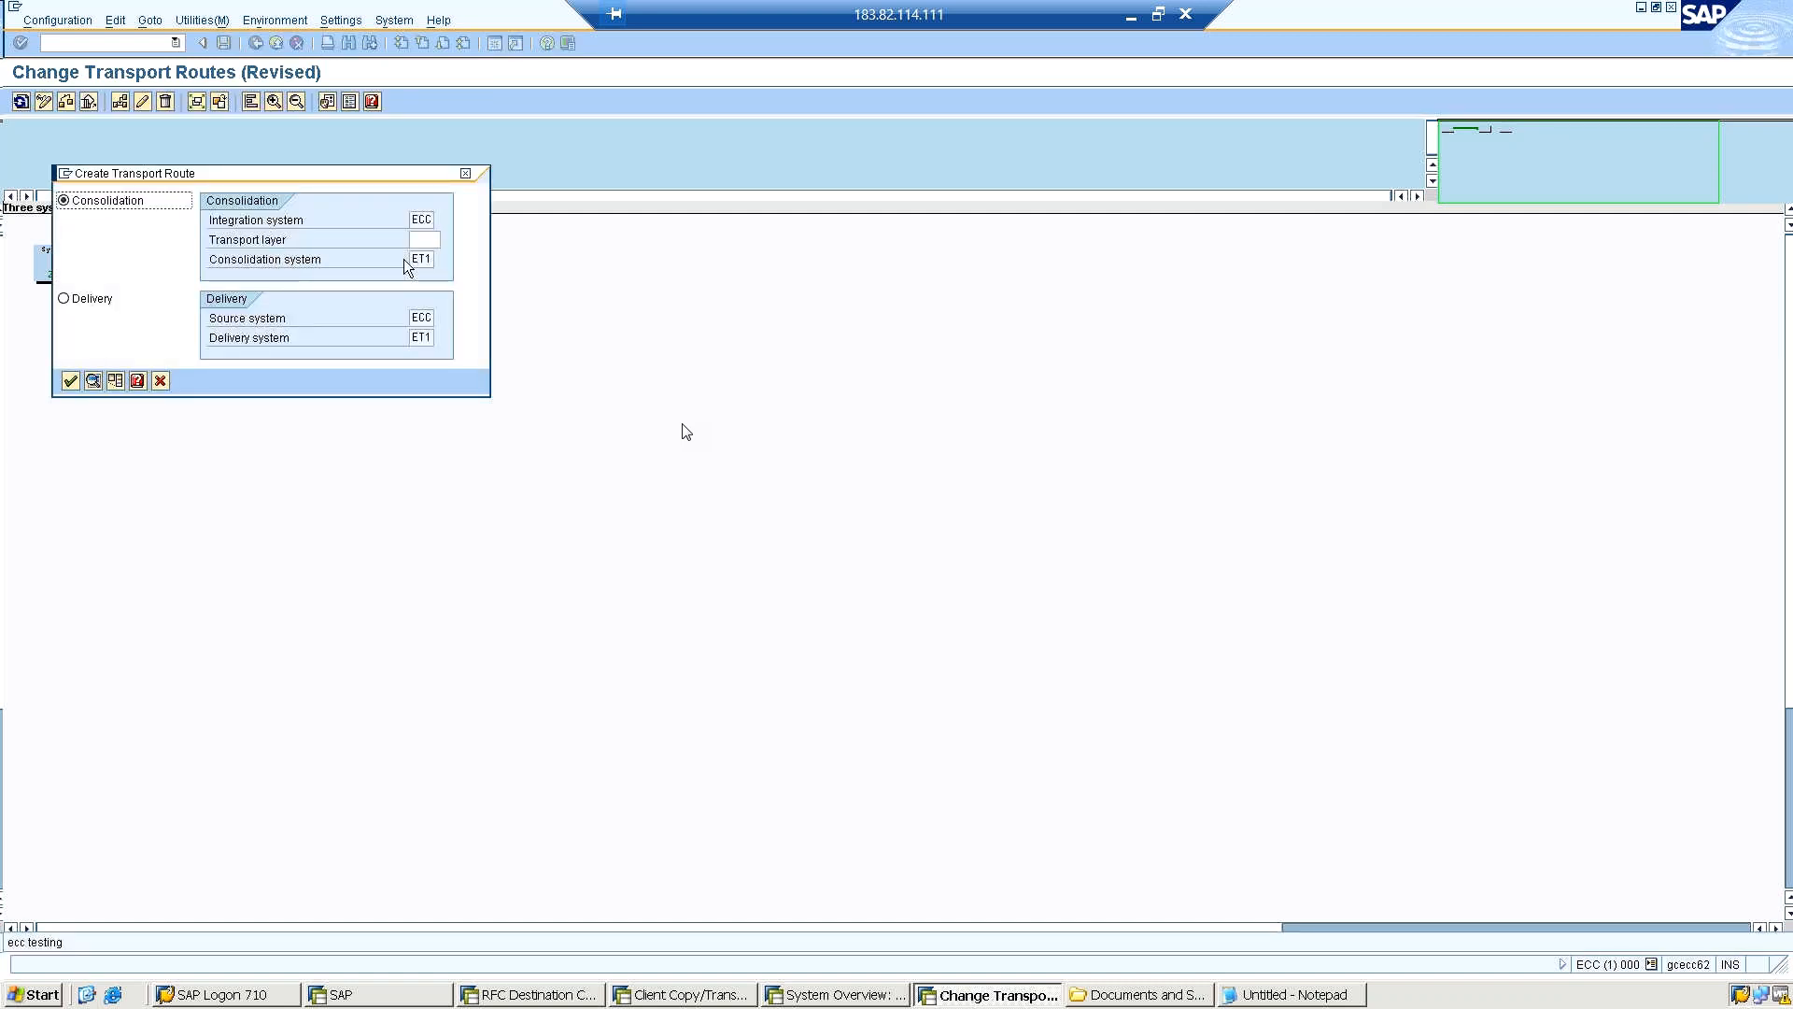
# Assign transport layer ZECC to the new consolidation route from ECC to ET1 and create it.
pyautogui.click(420, 239)
pyautogui.click(448, 241)
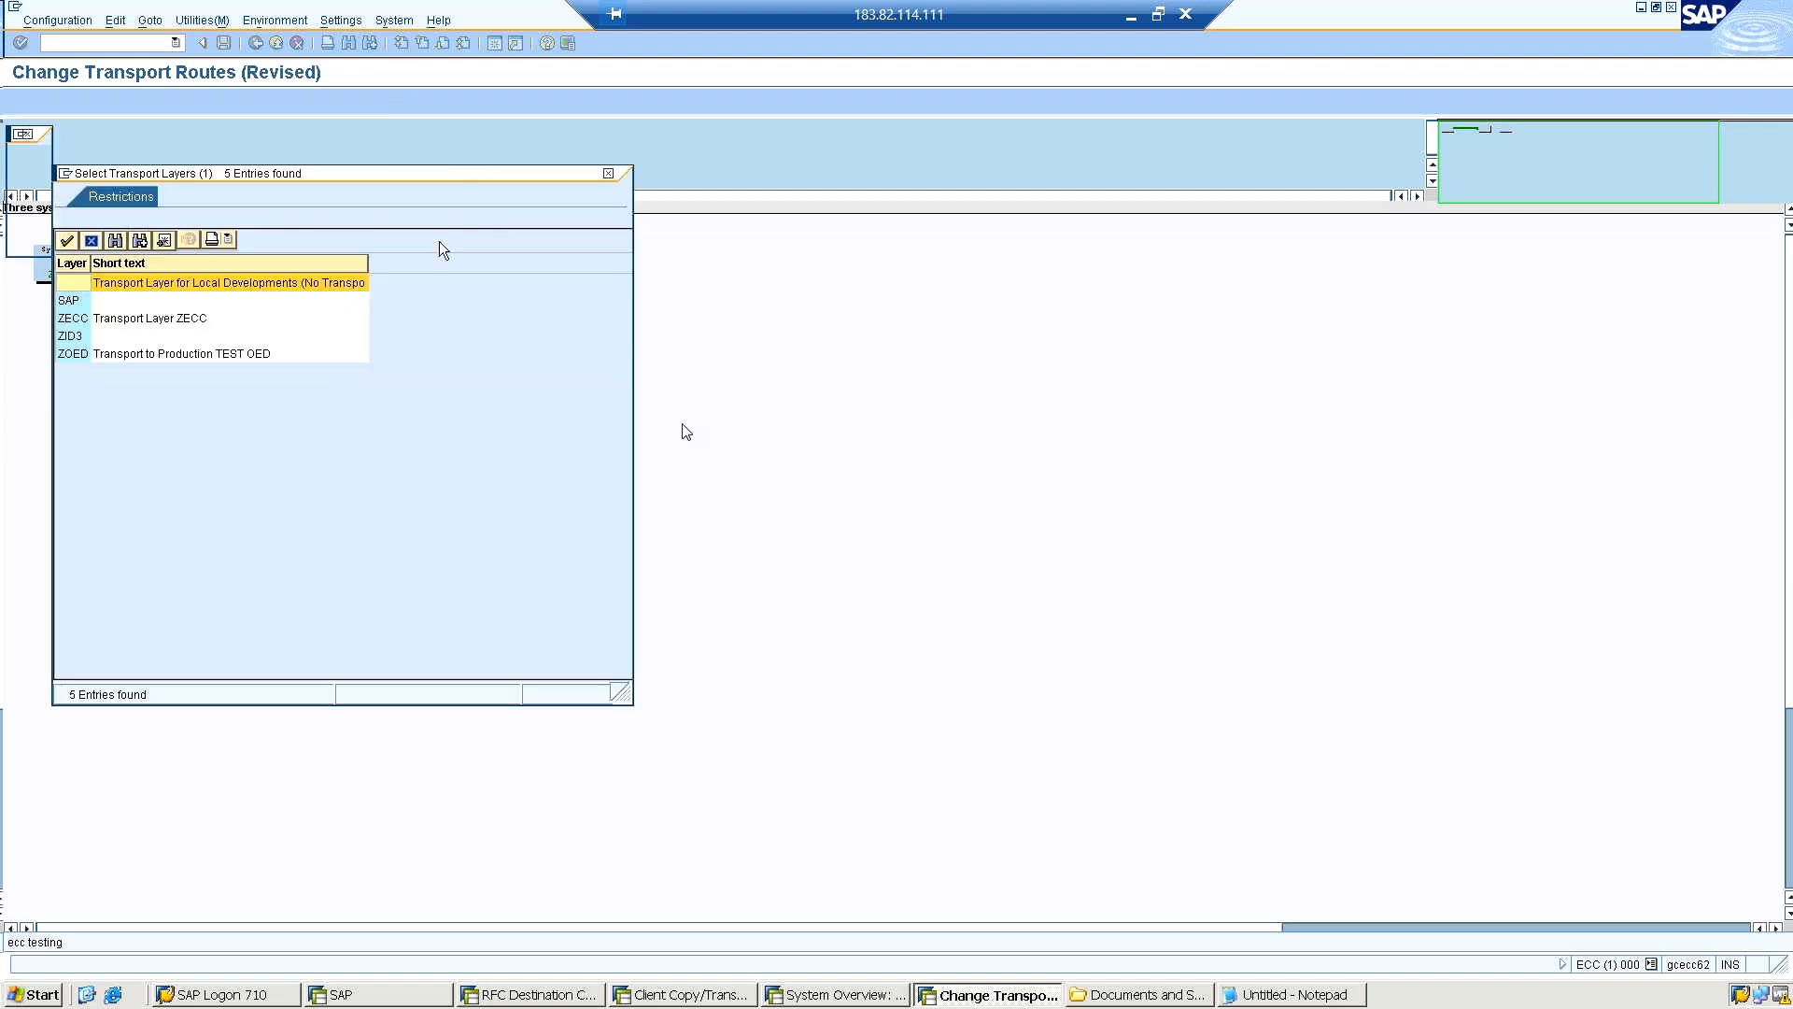
pyautogui.doubleClick(67, 319)
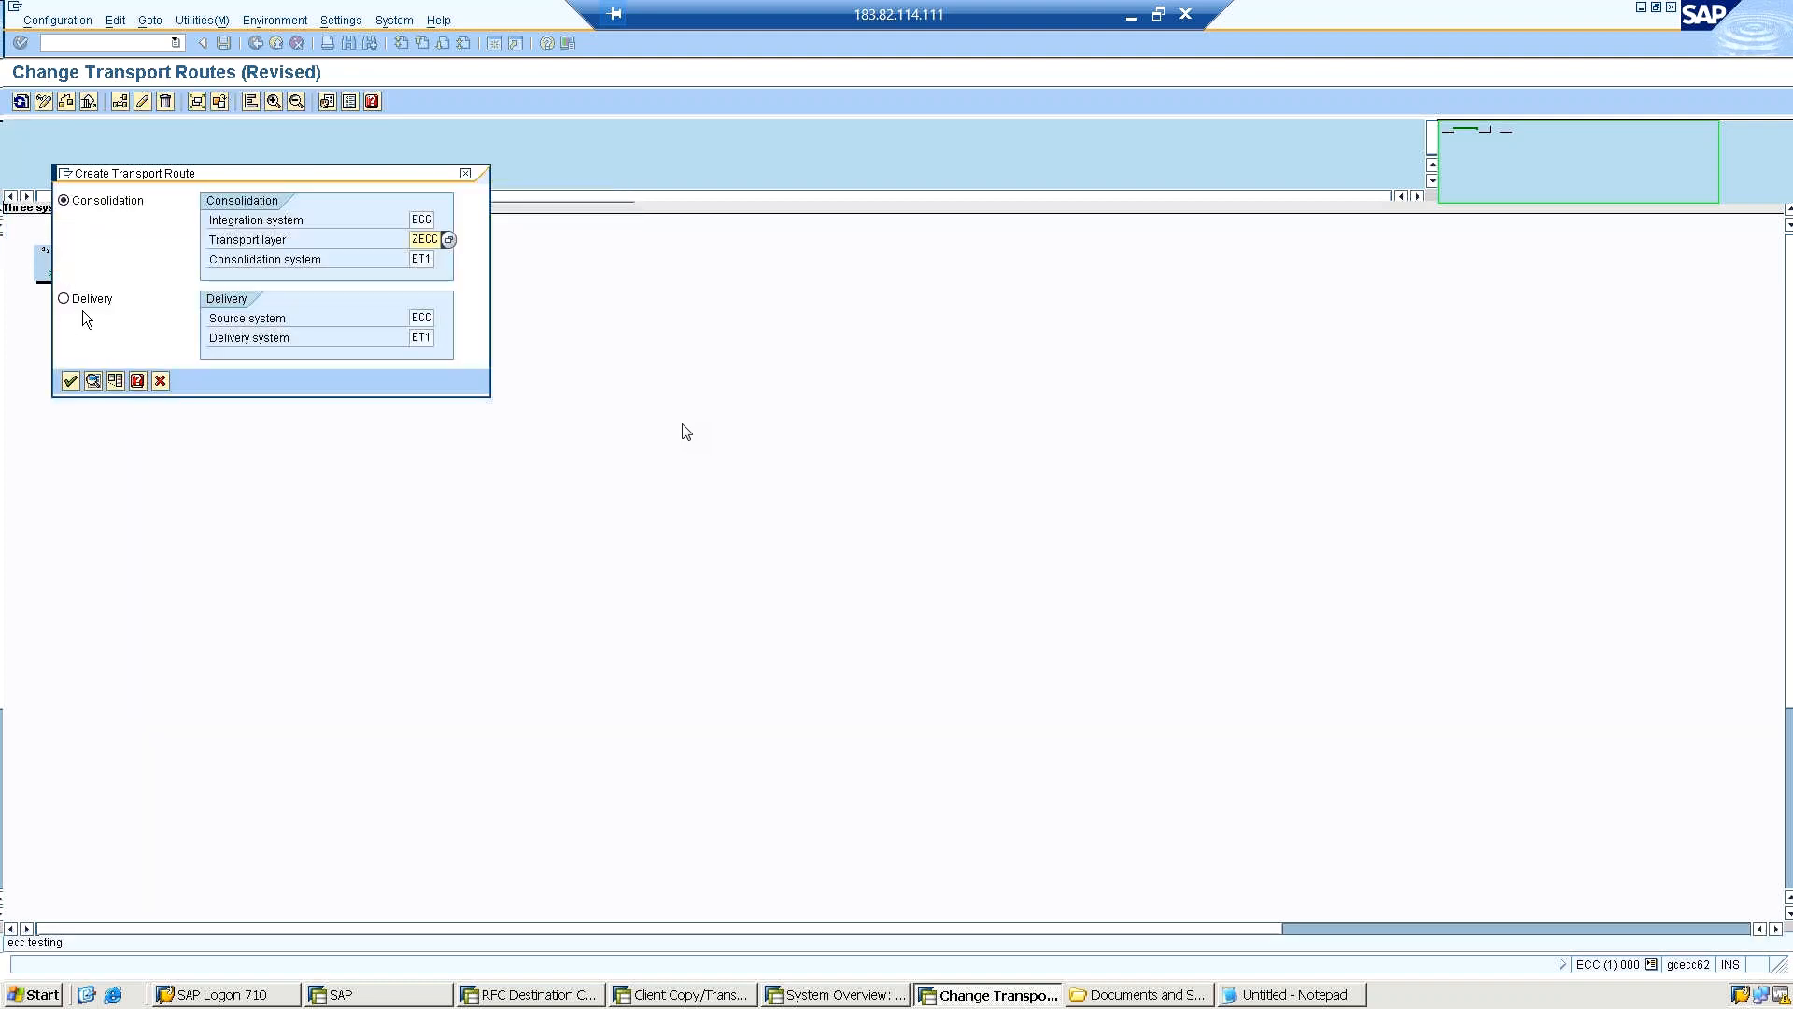
pyautogui.click(70, 381)
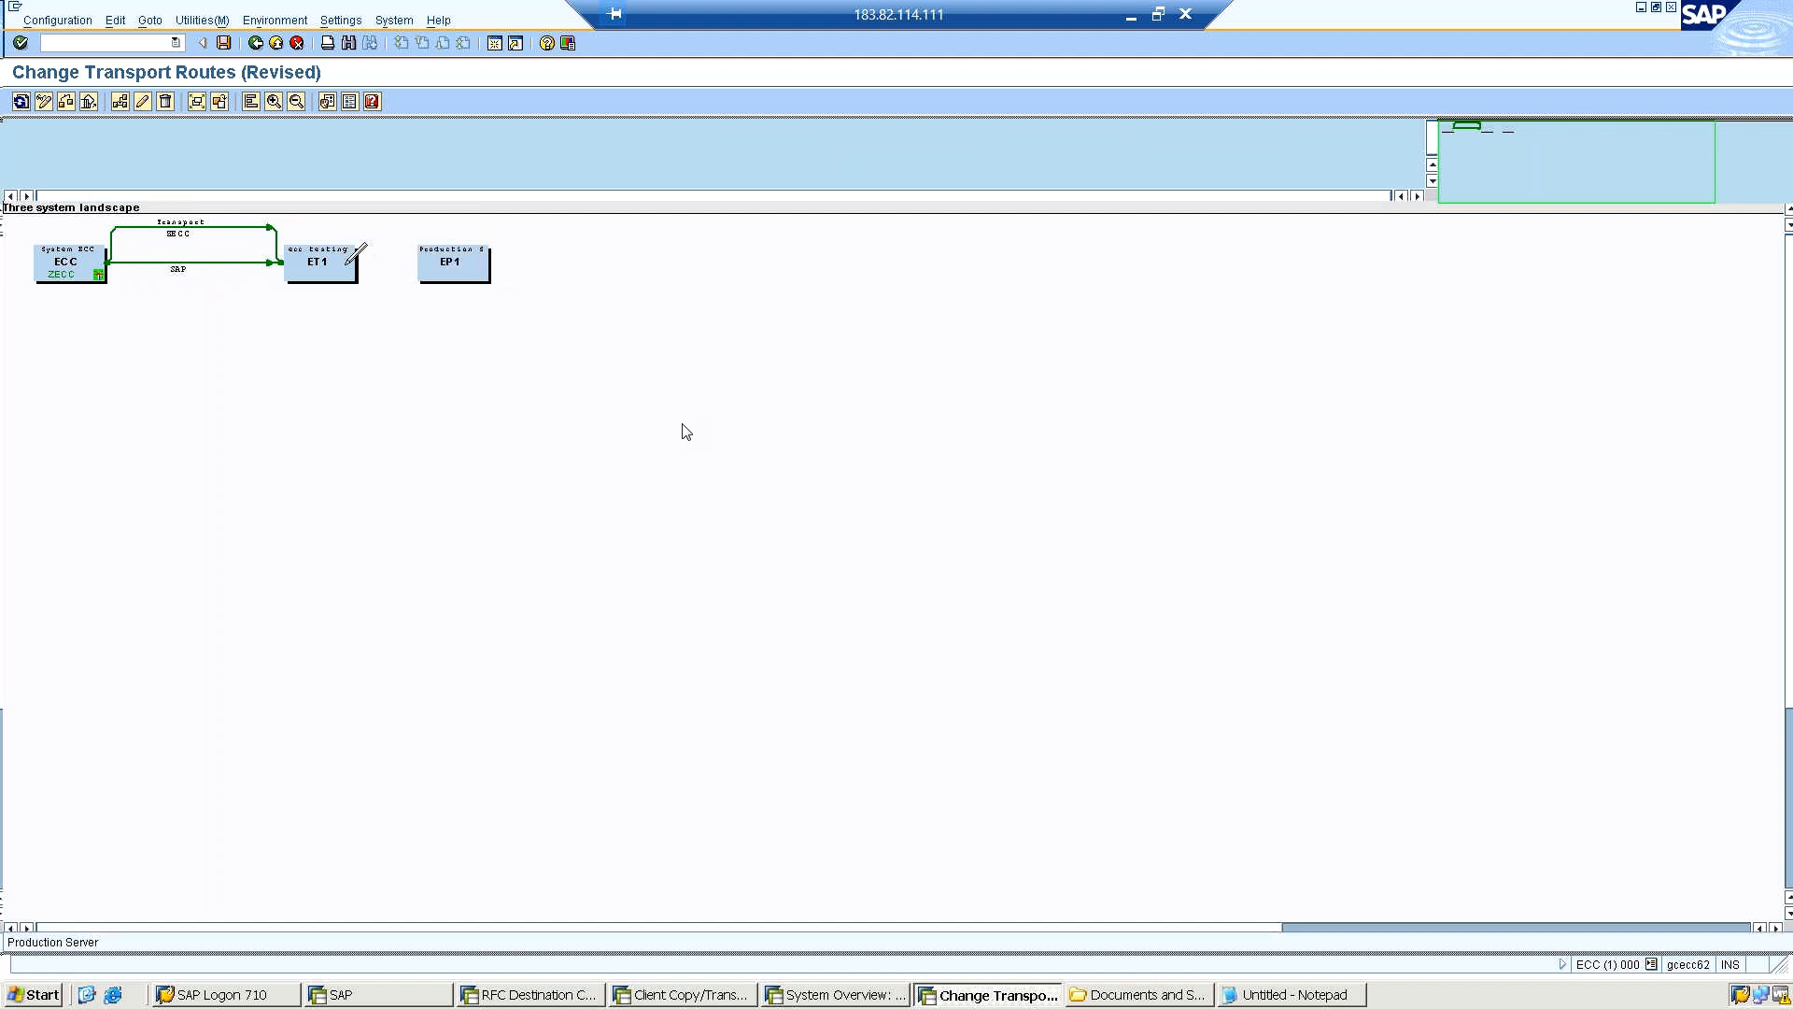
pyautogui.click(333, 263)
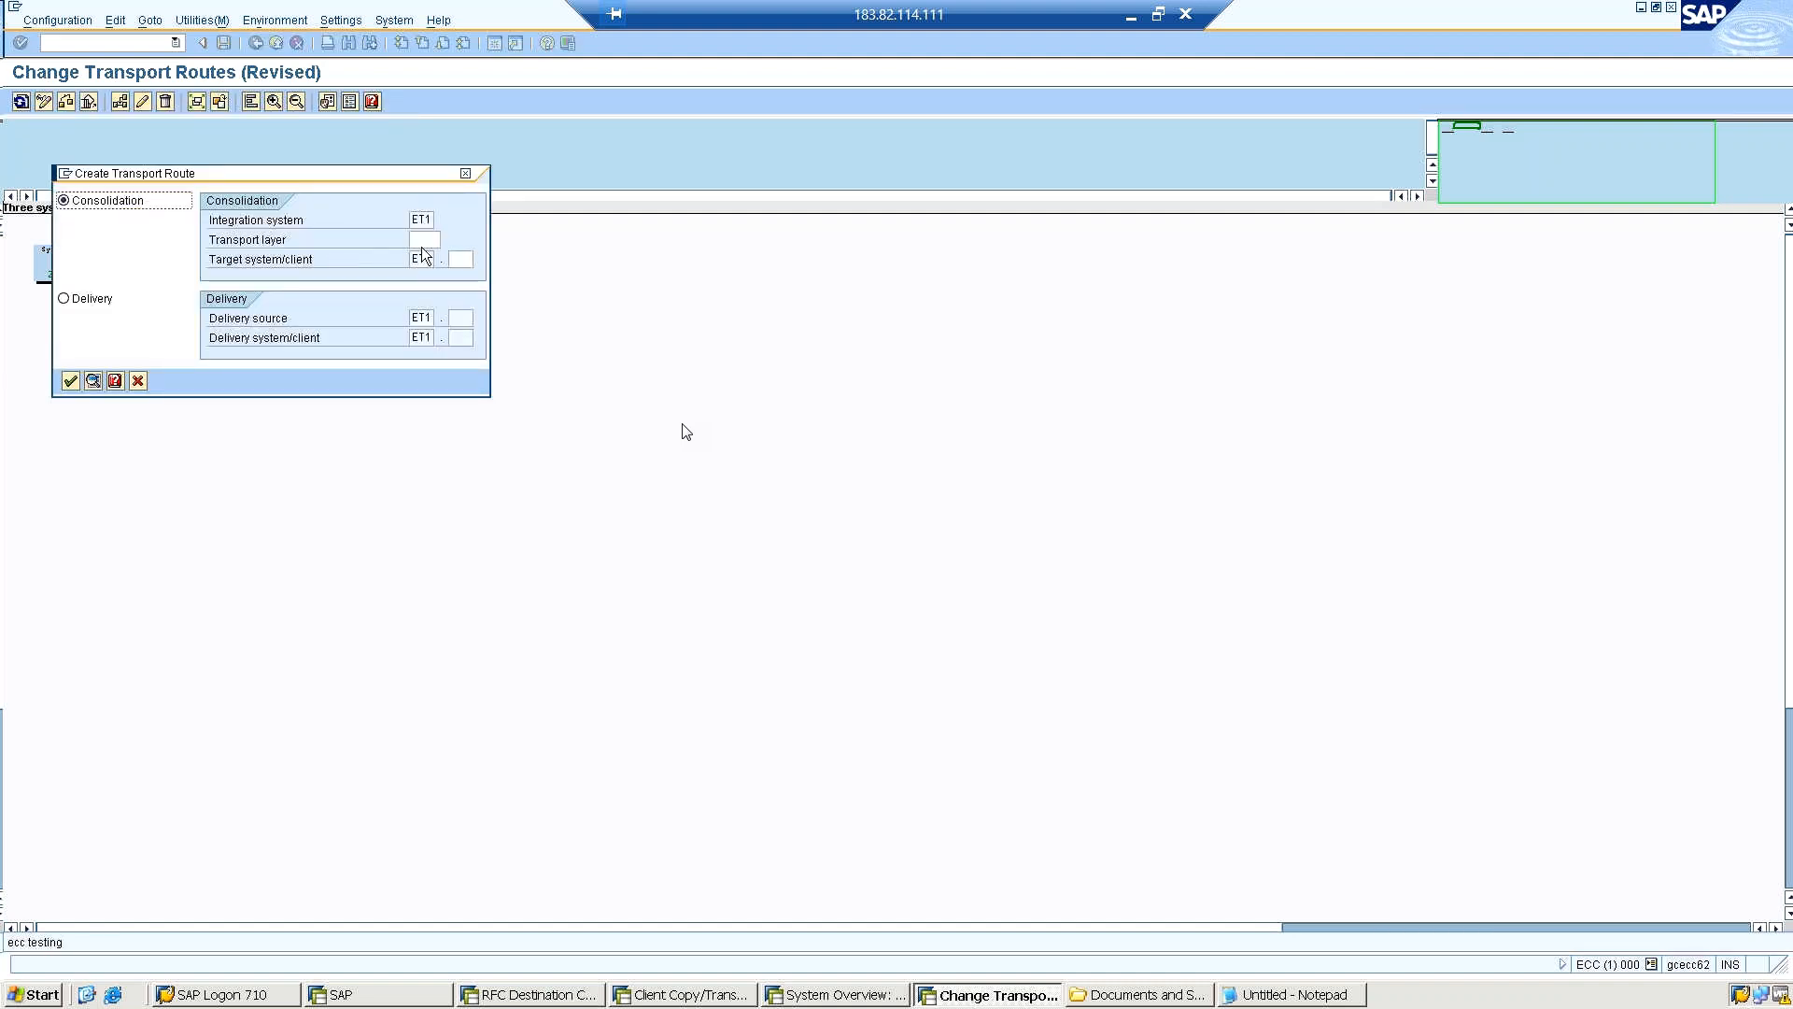
pyautogui.click(72, 298)
pyautogui.click(461, 317)
pyautogui.click(136, 380)
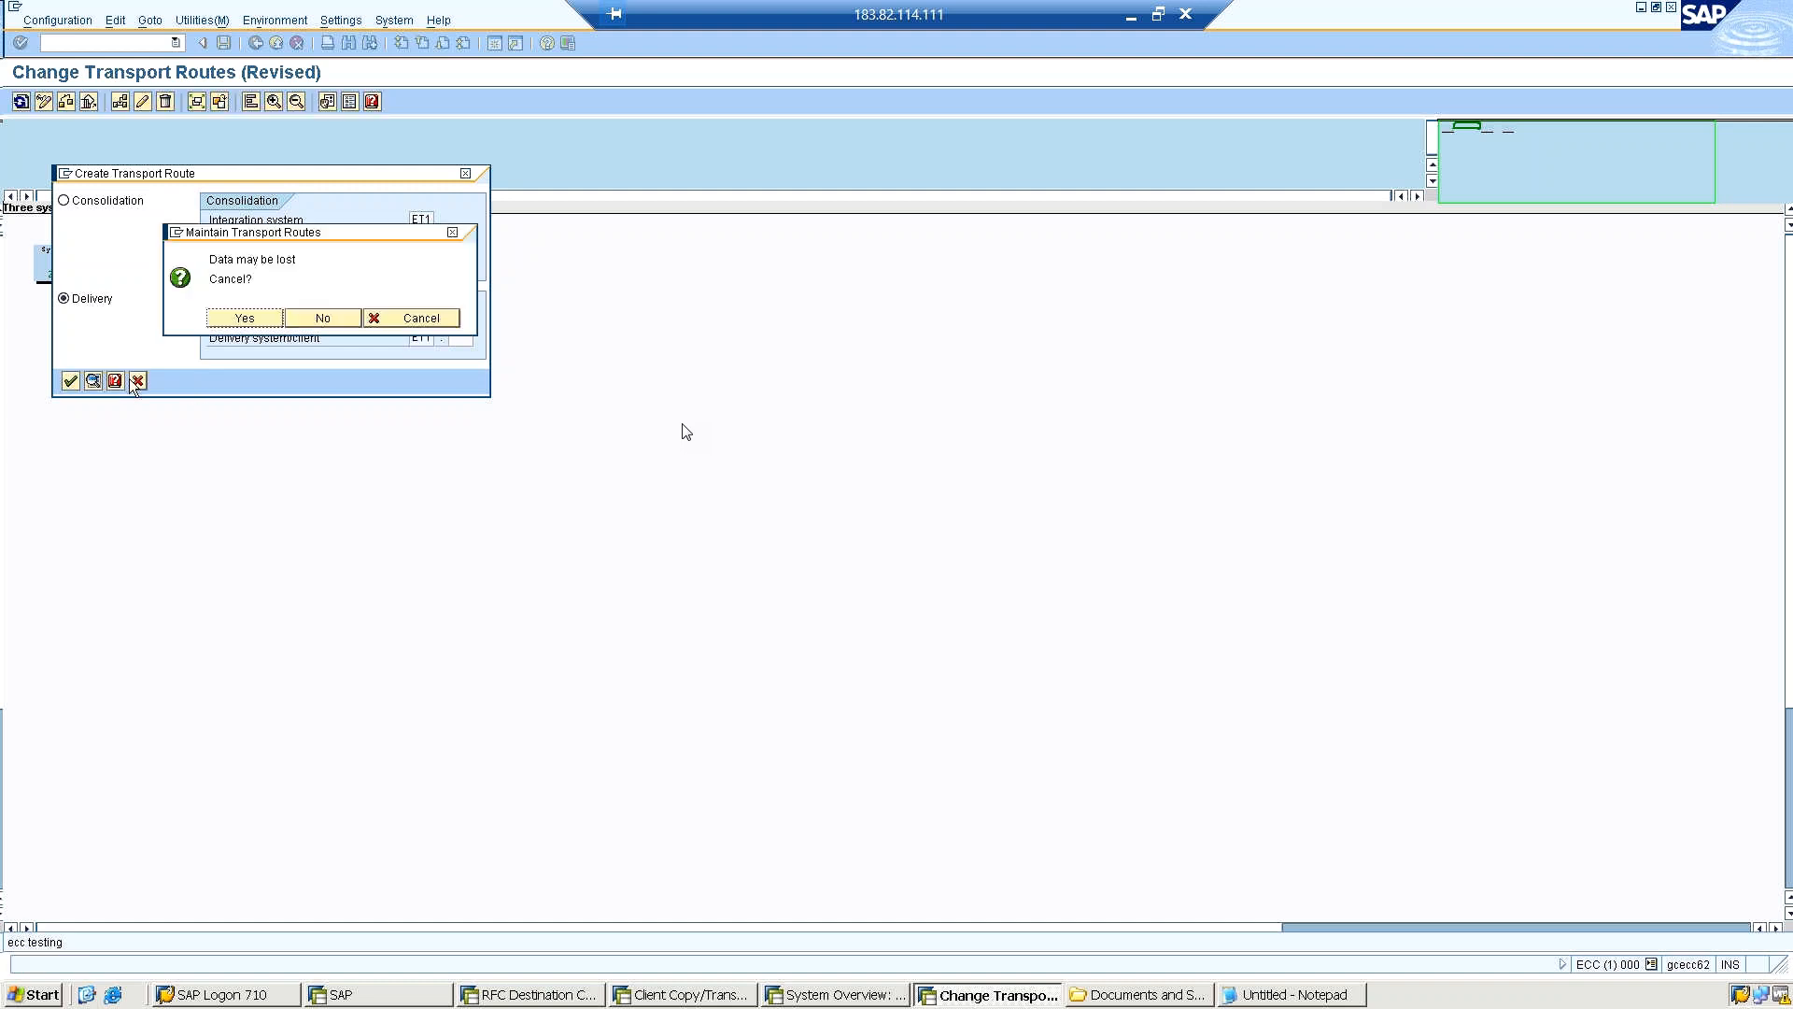
pyautogui.click(244, 319)
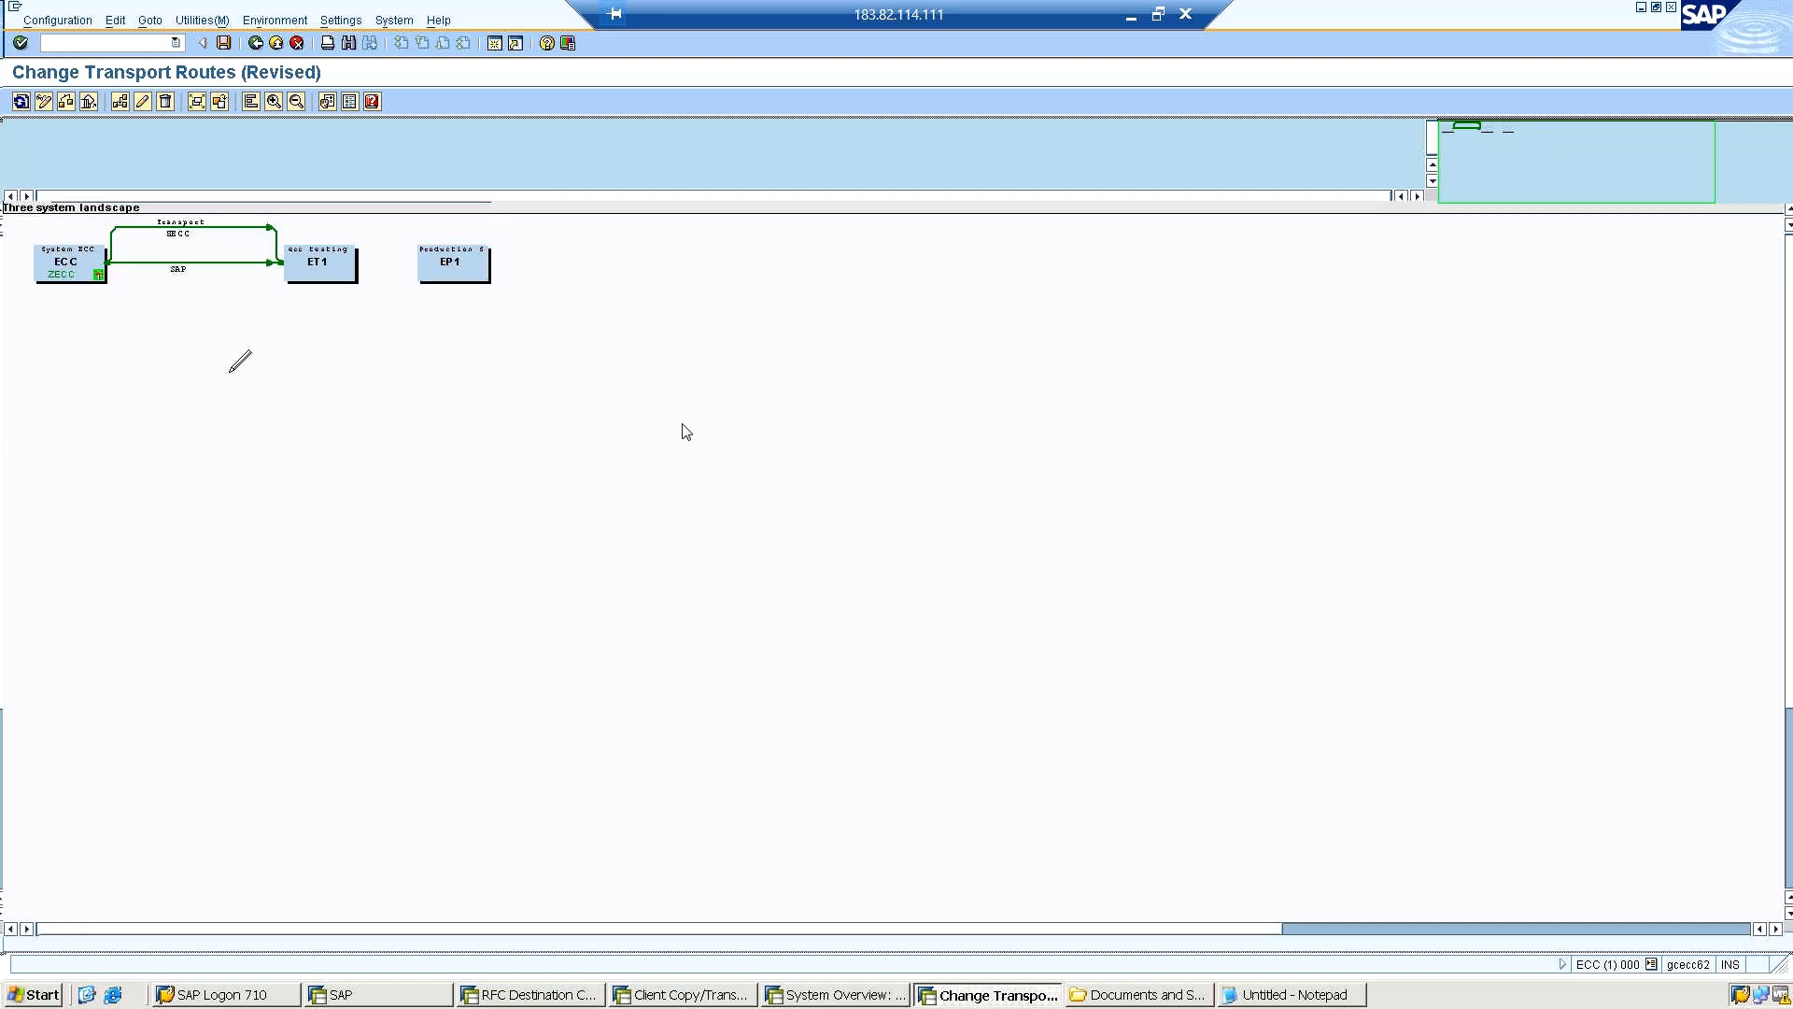
# Add a transport route from ET1 to EP1 and create it as a delivery route.
pyautogui.click(333, 267)
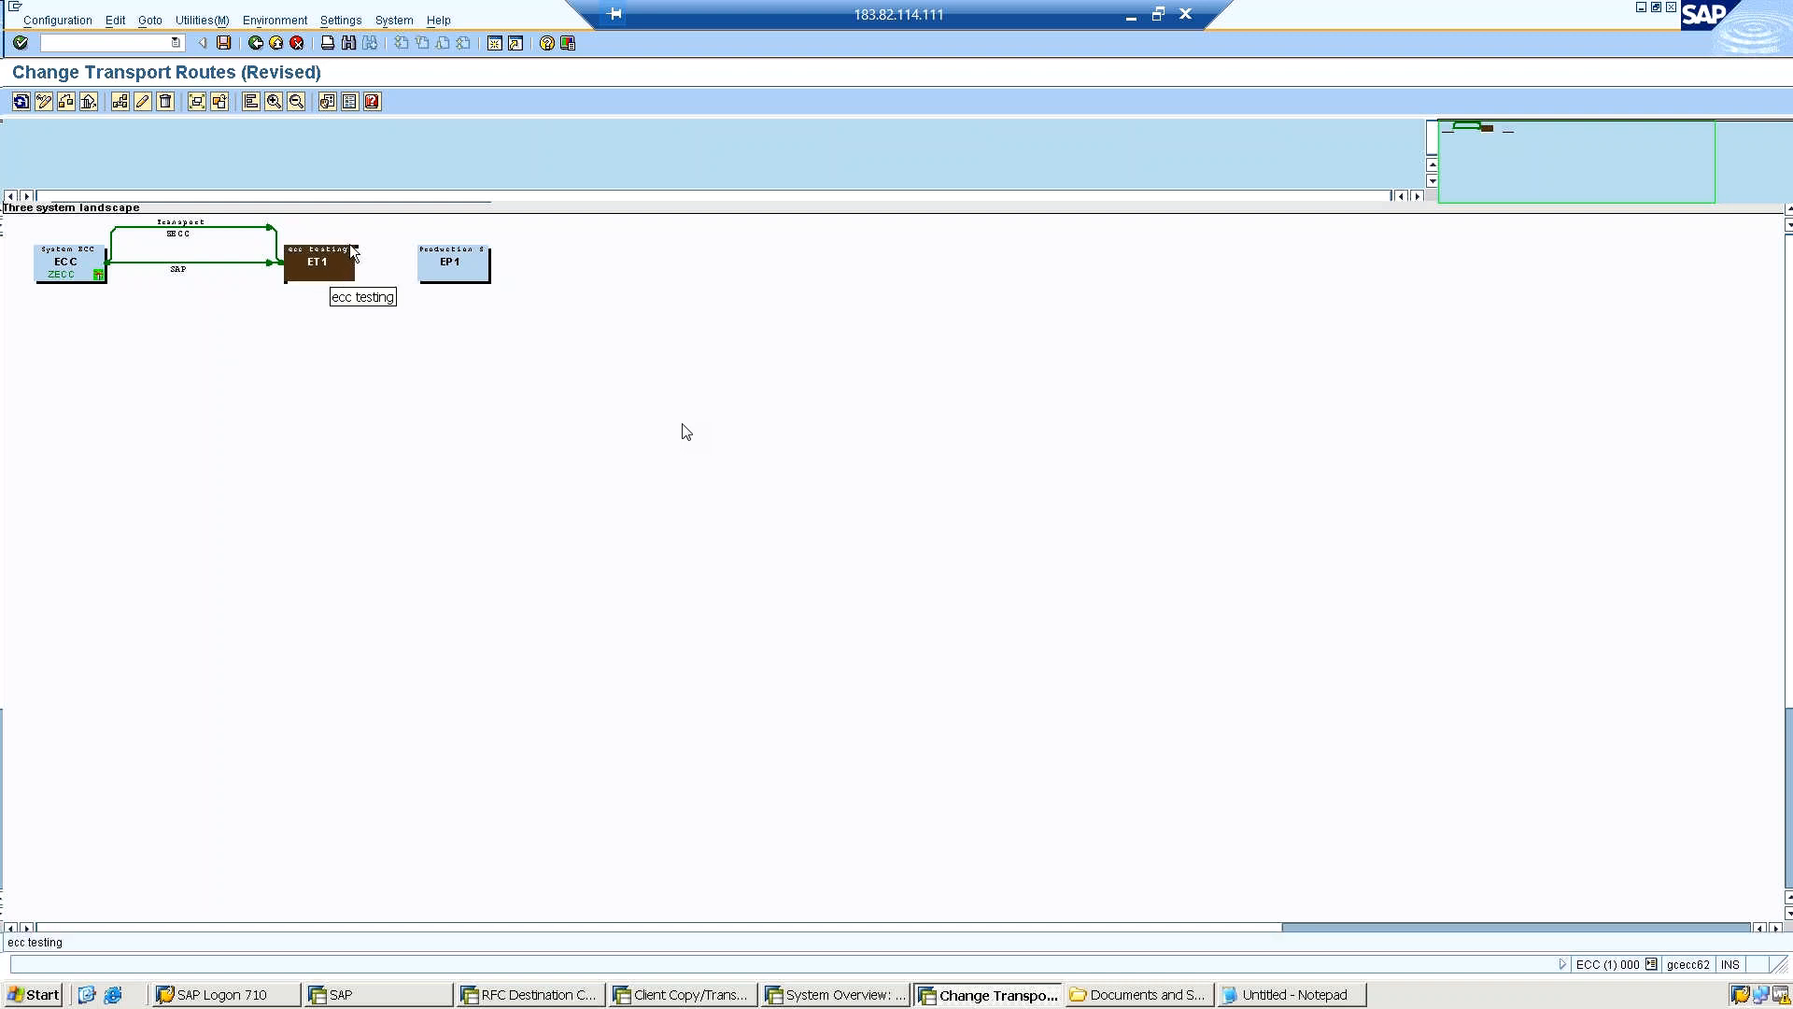
pyautogui.click(114, 22)
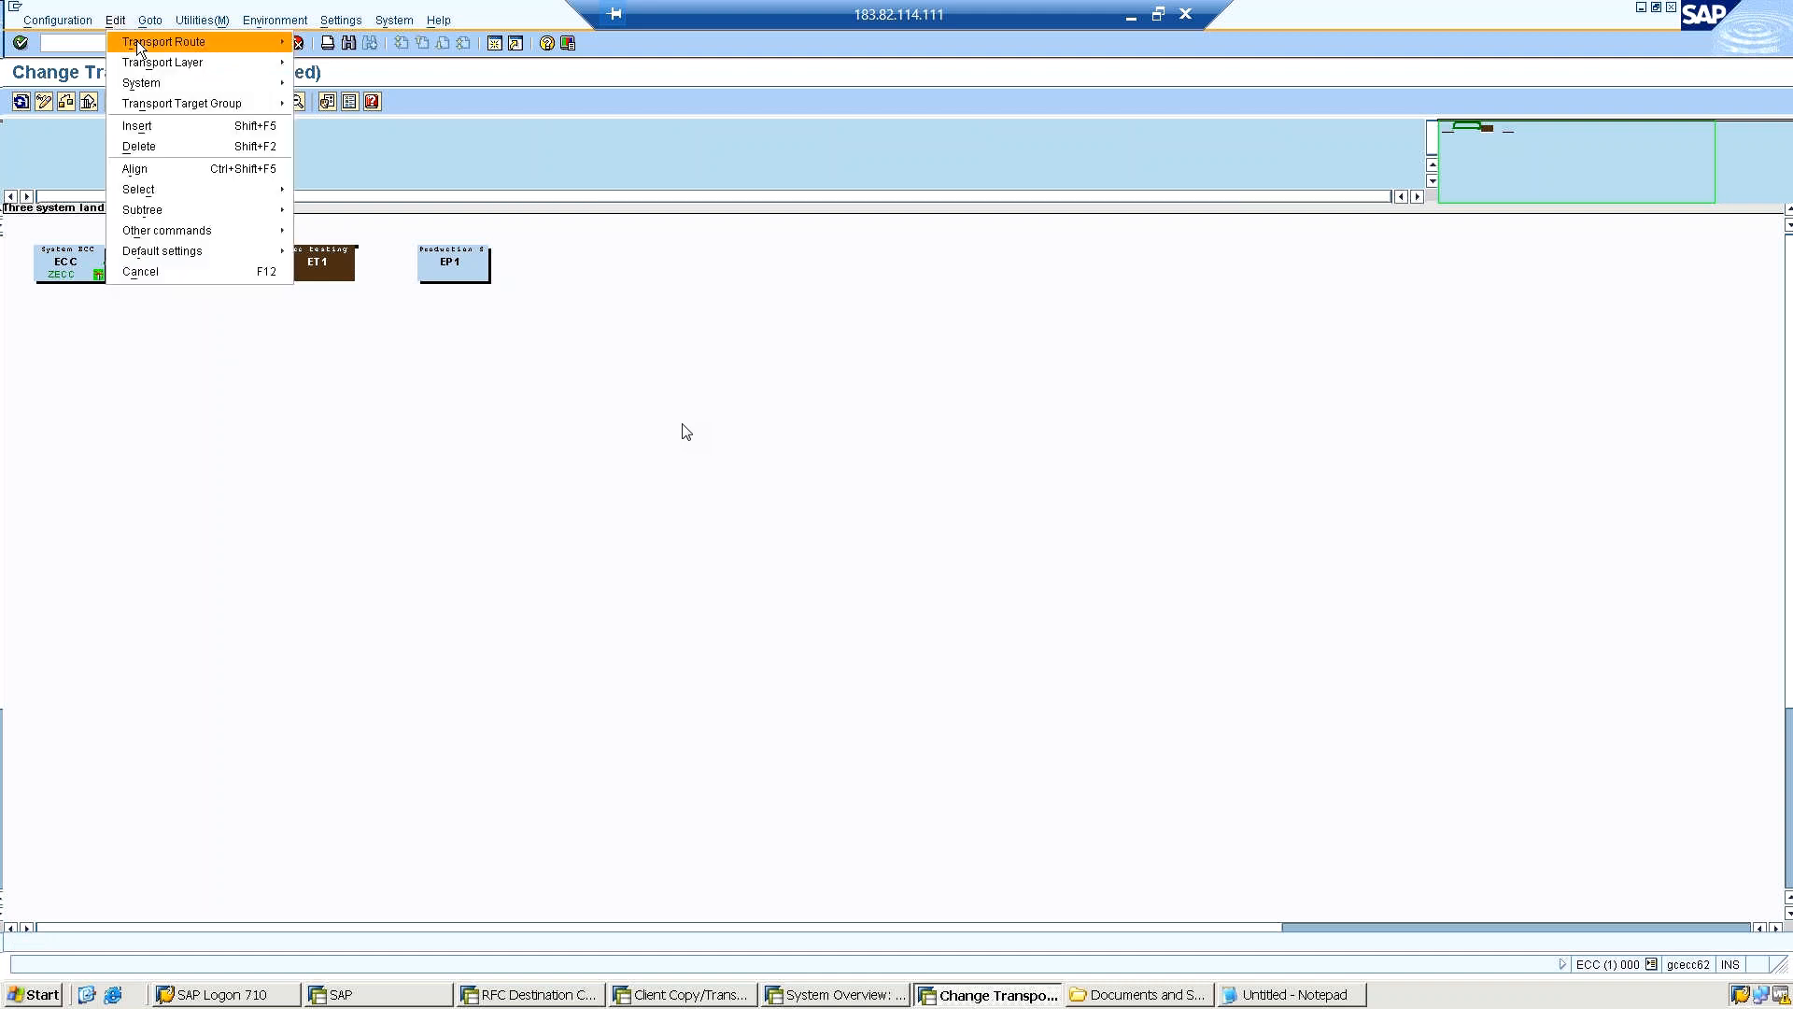
pyautogui.moveTo(136, 41)
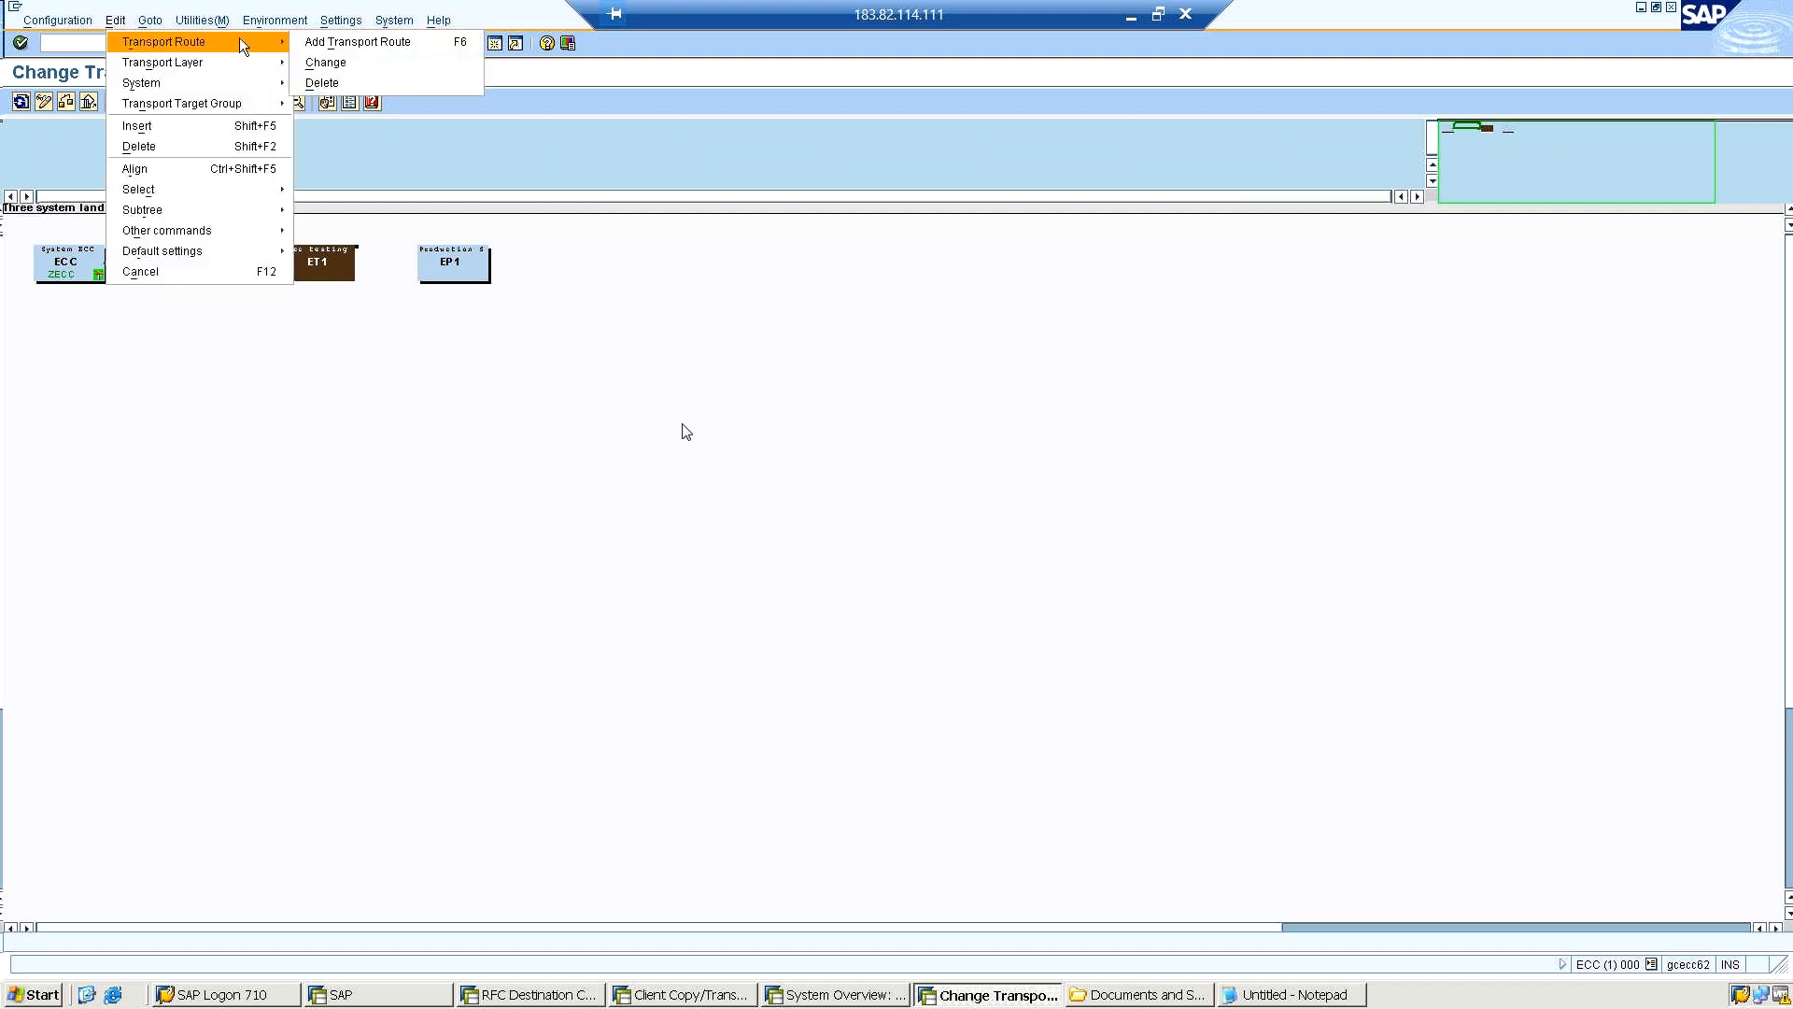
pyautogui.click(318, 41)
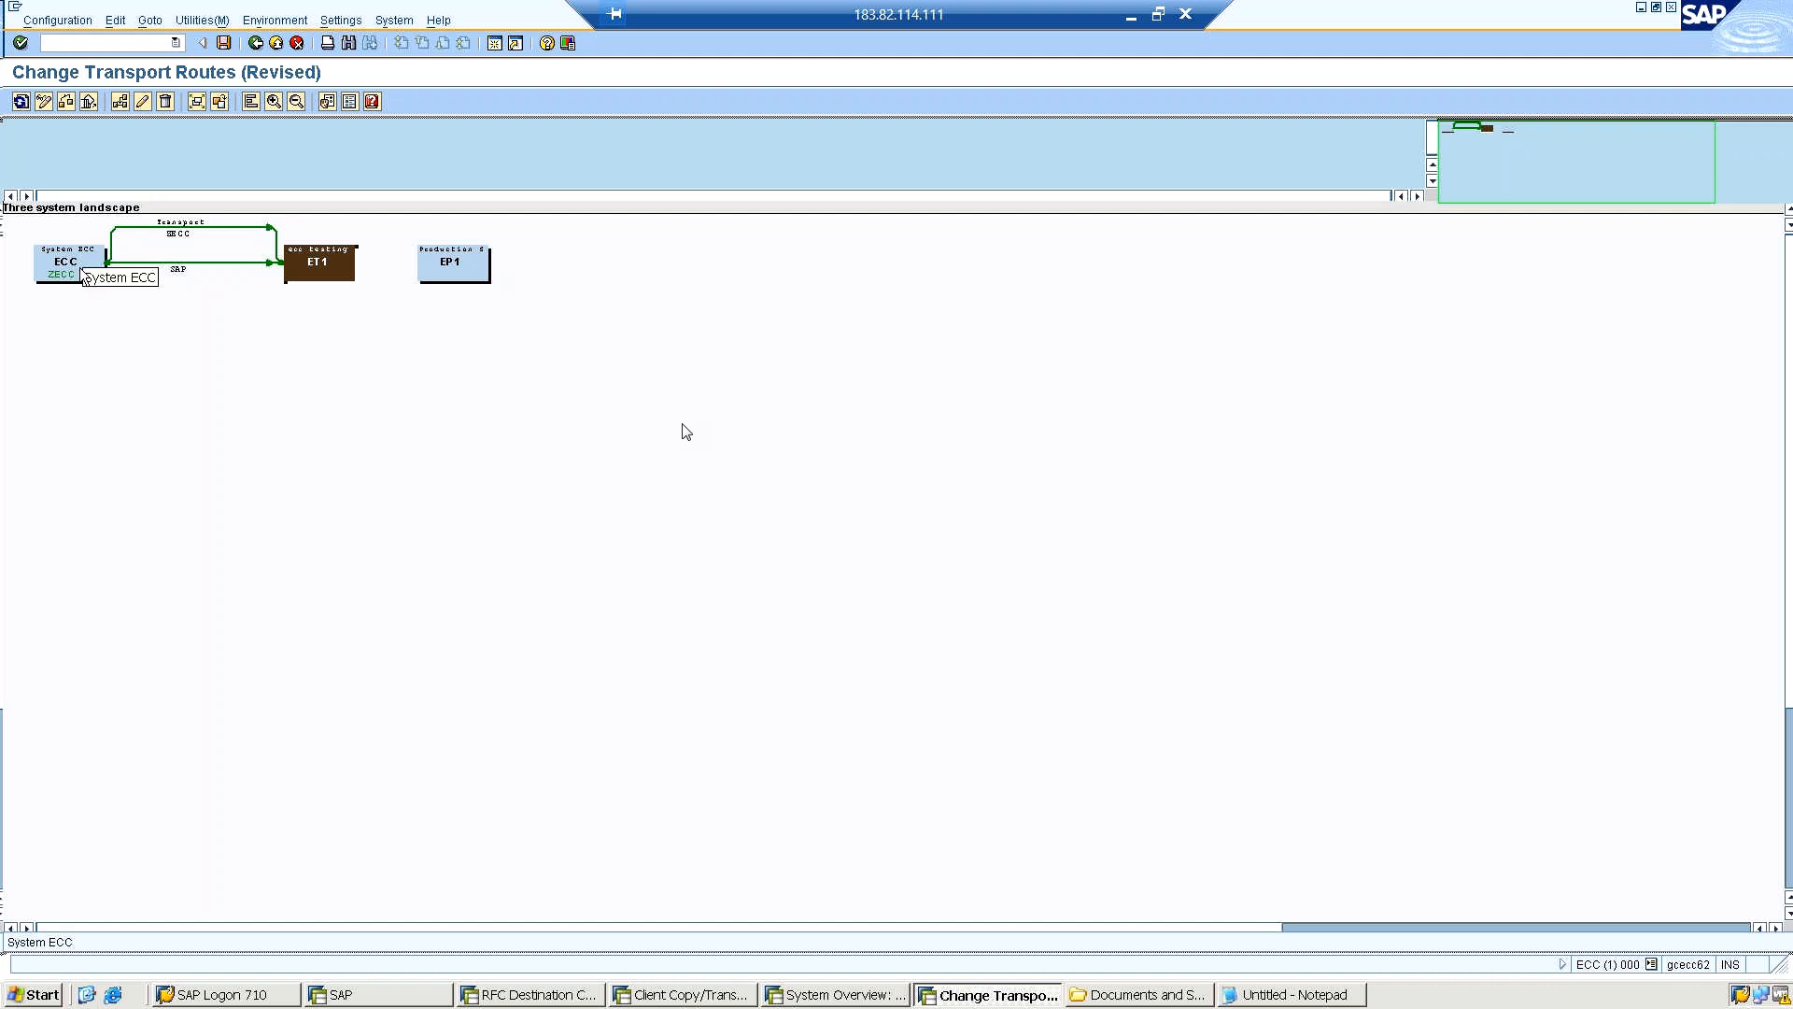
pyautogui.moveTo(84, 278); pyautogui.dragTo(438, 268)
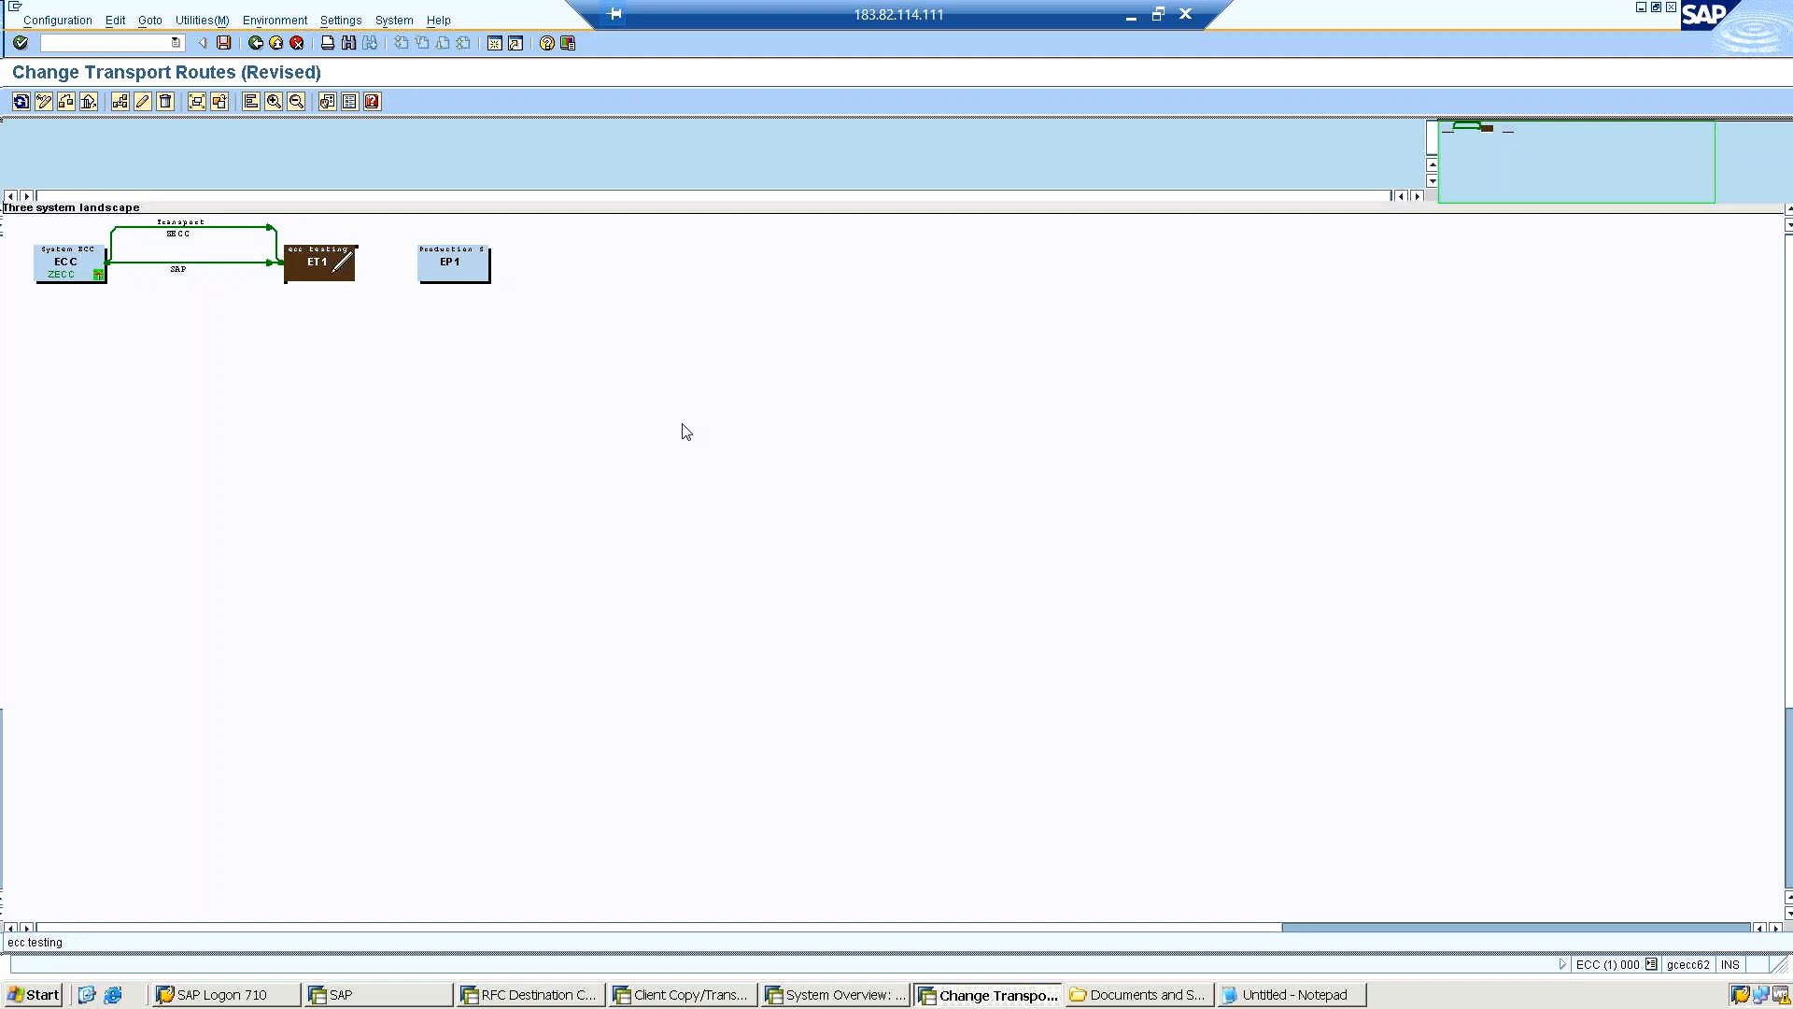
pyautogui.click(333, 271)
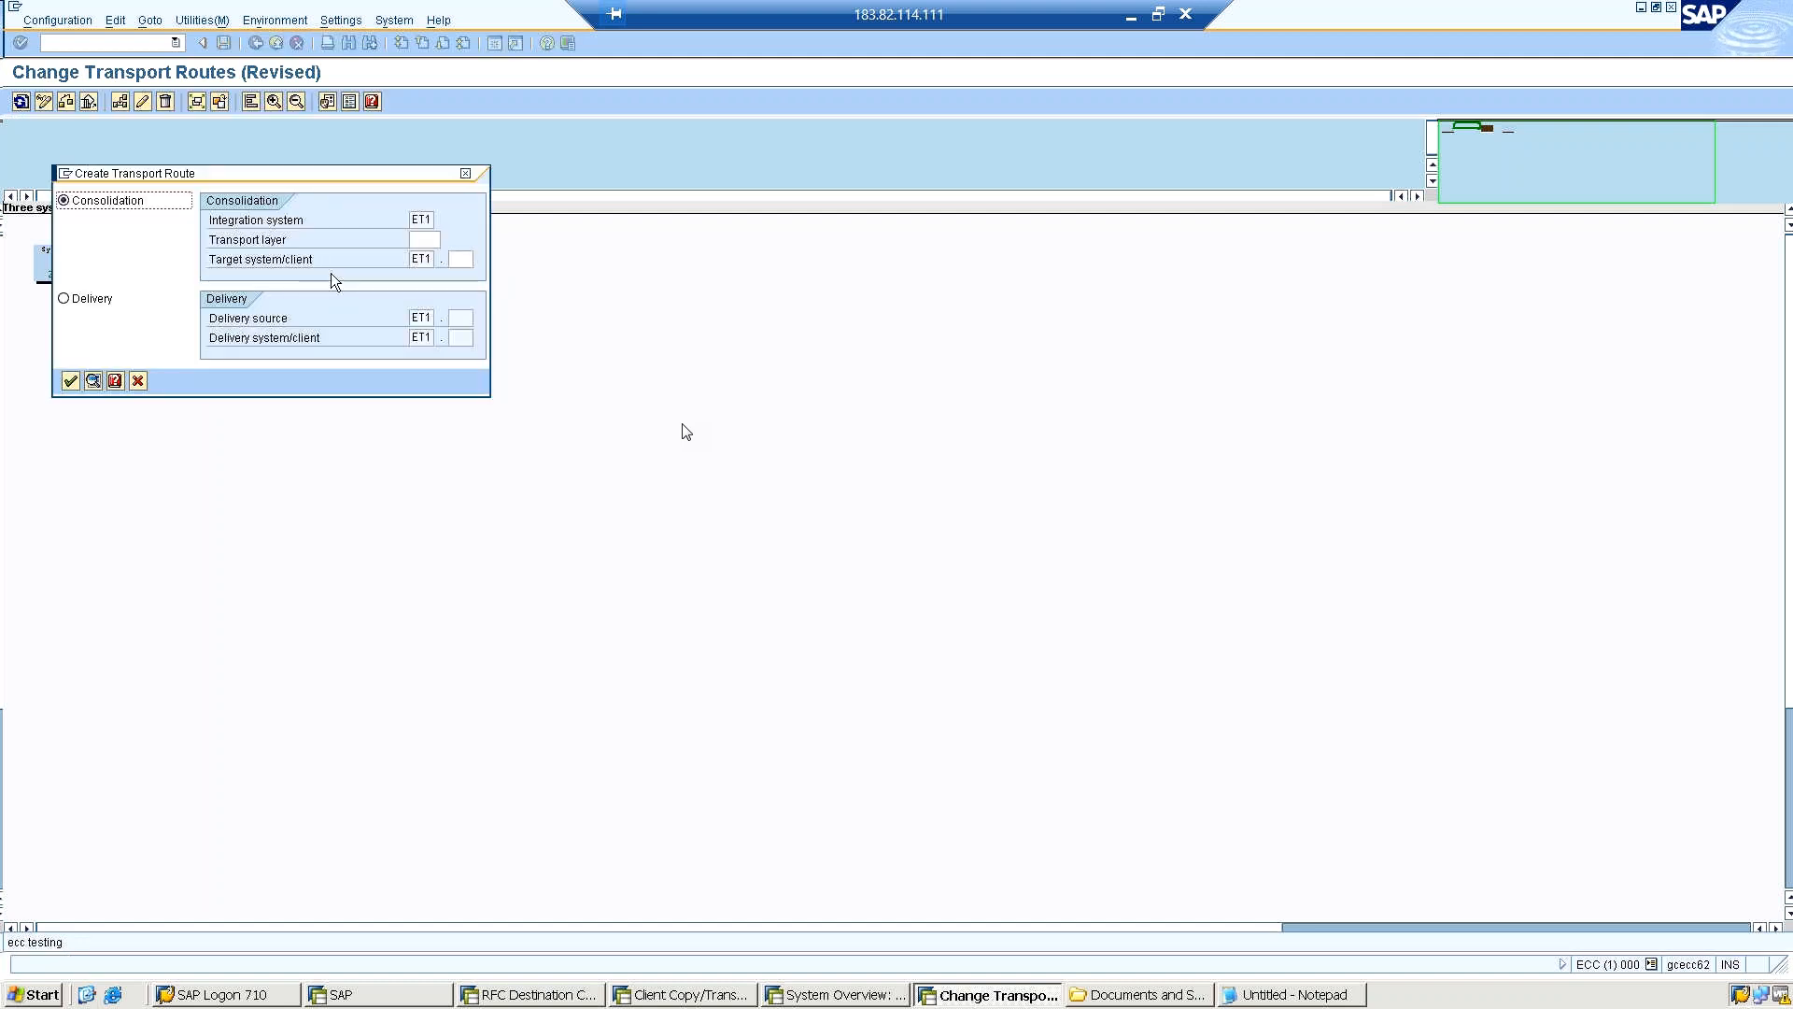
pyautogui.click(465, 174)
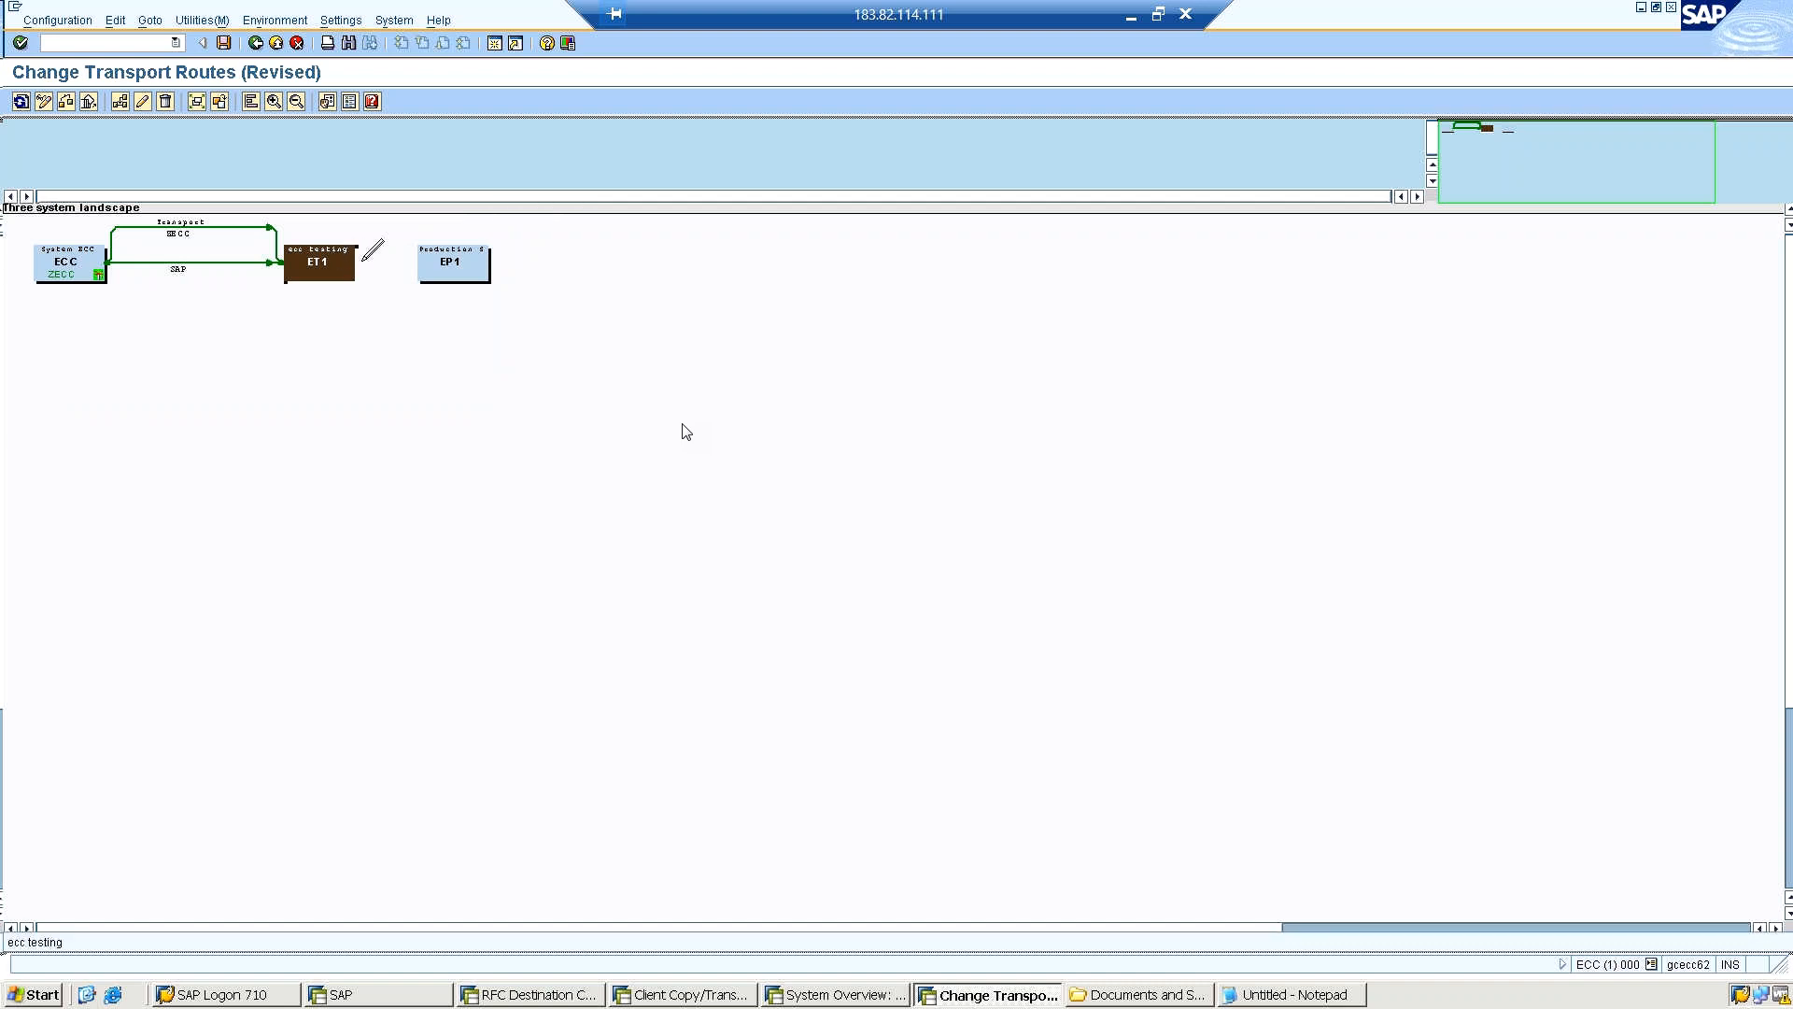
pyautogui.moveTo(390, 257); pyautogui.dragTo(428, 257)
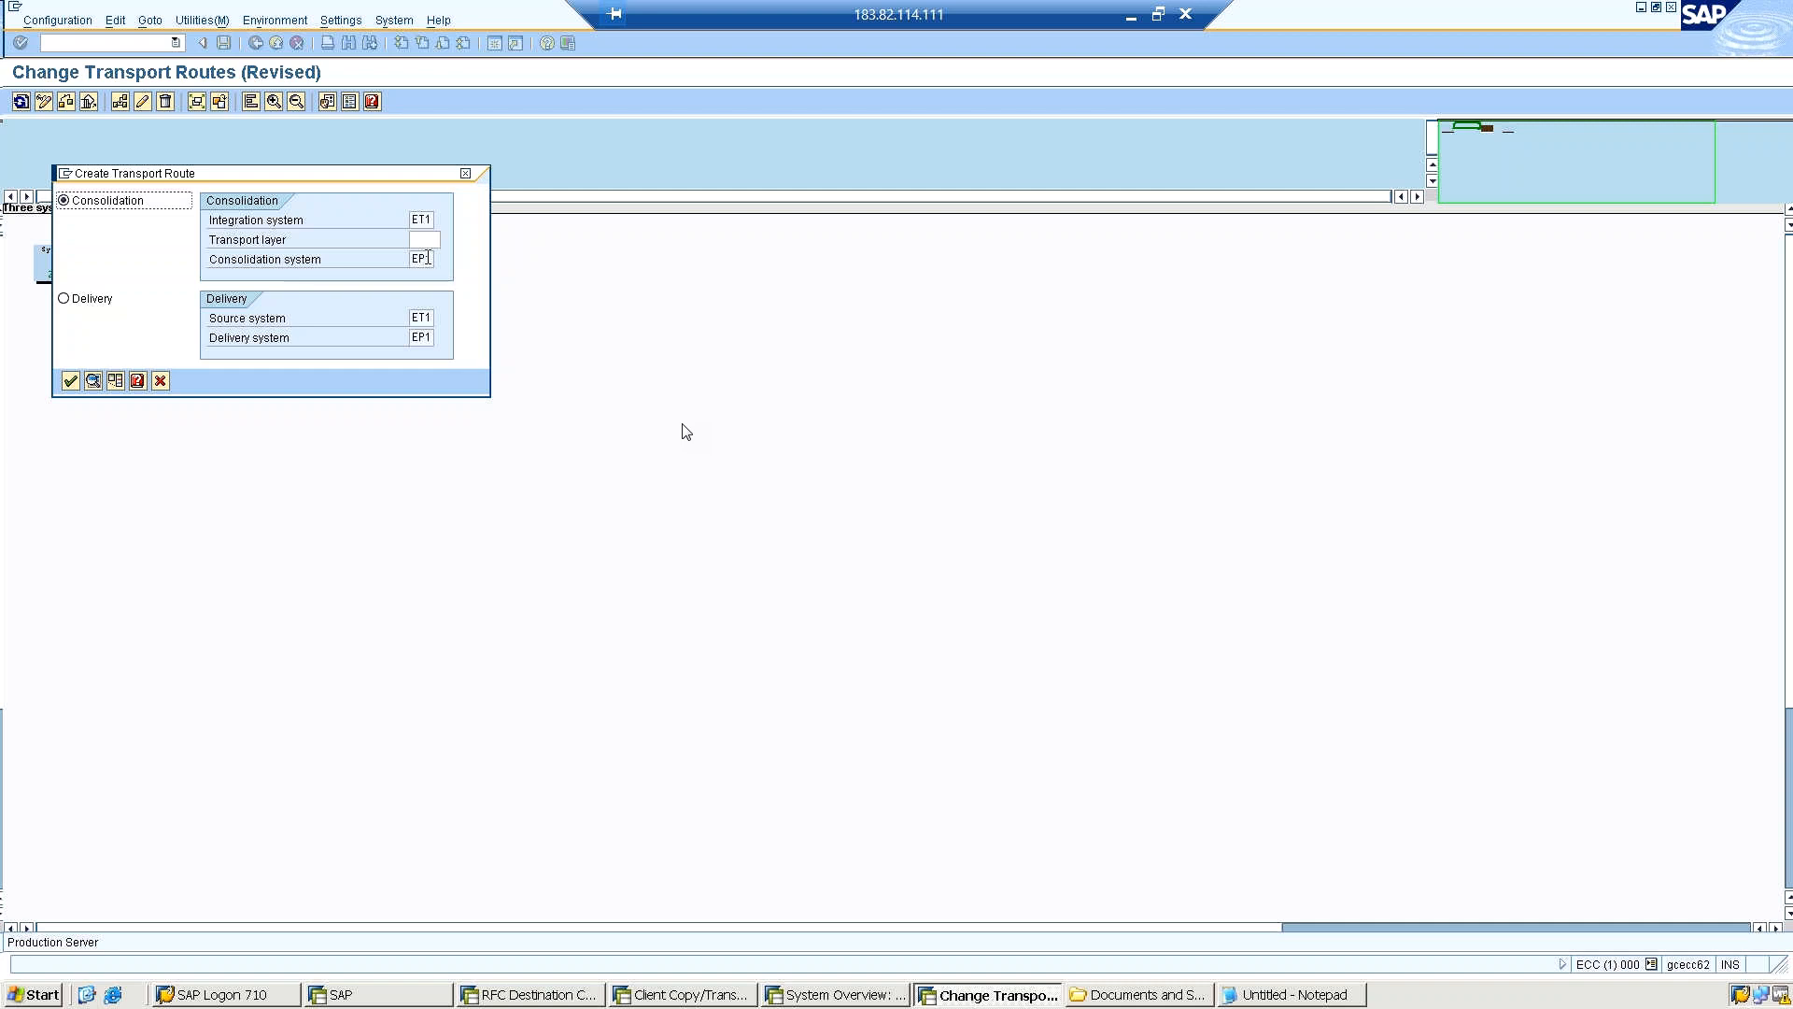
pyautogui.click(428, 239)
pyautogui.click(90, 301)
pyautogui.click(70, 385)
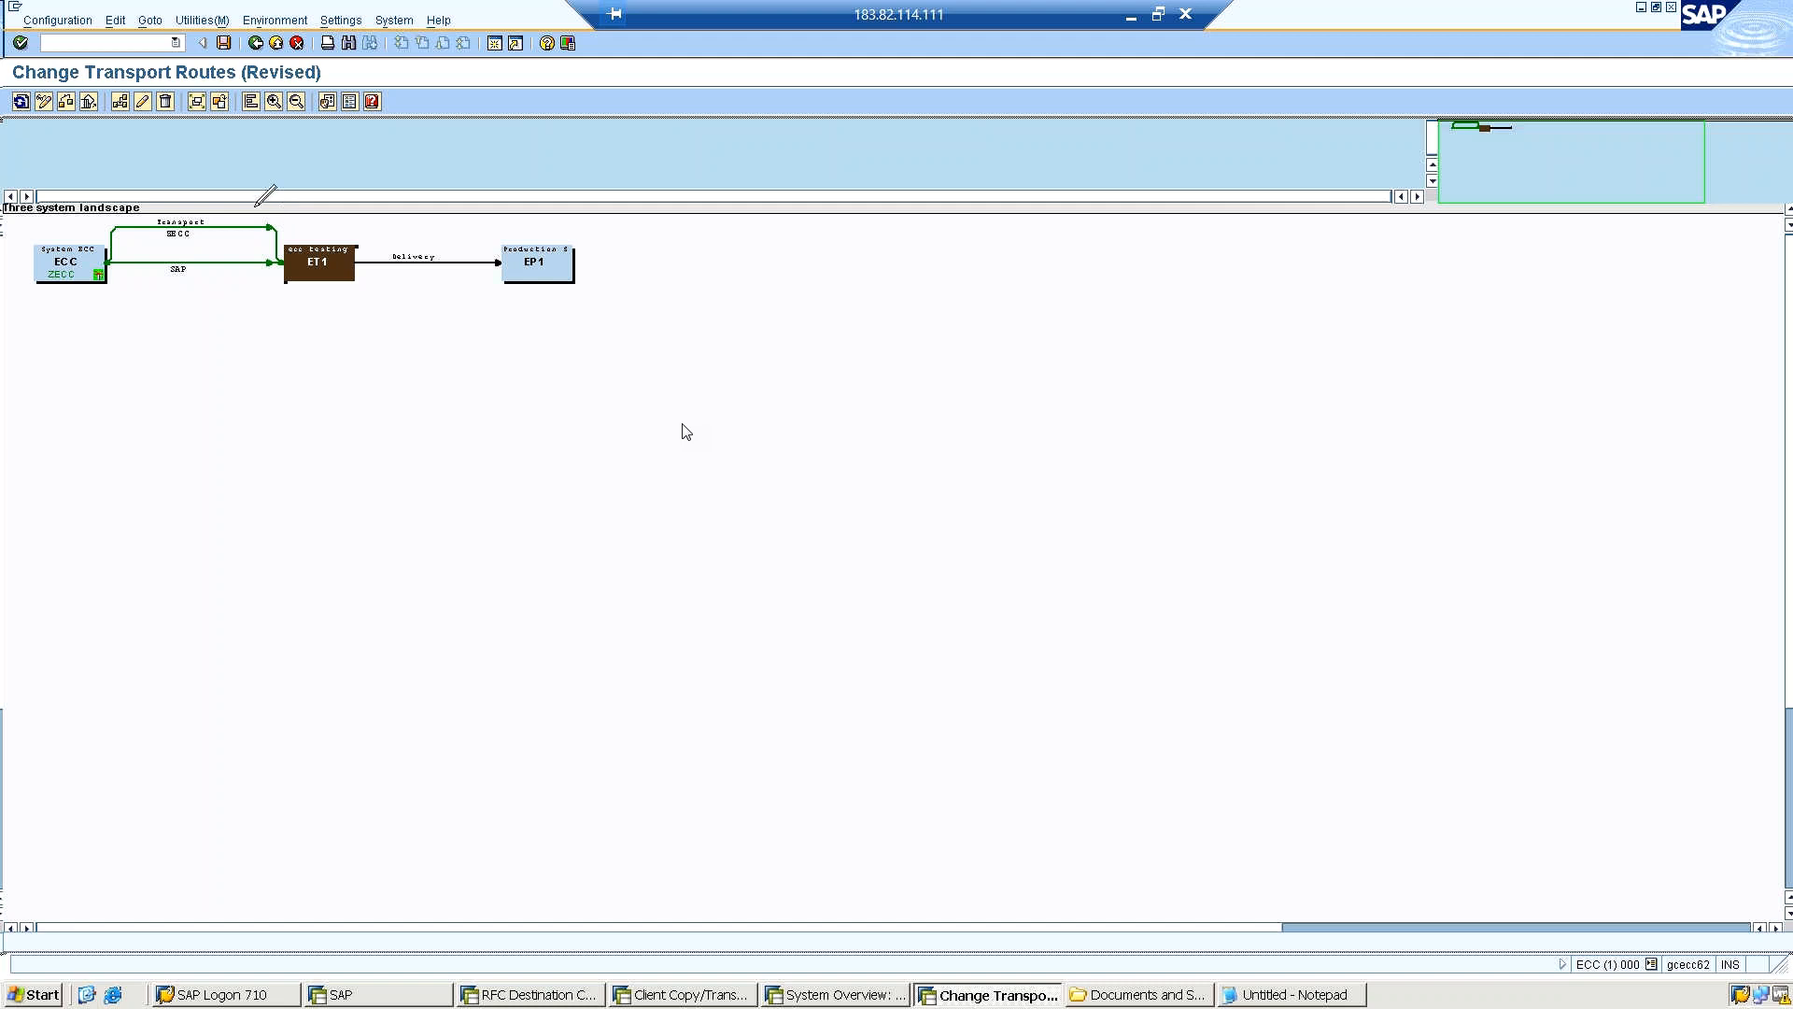
# Save the configuration with the short description "Three system landscape", then distribute and activate it across all systems.
pyautogui.click(223, 43)
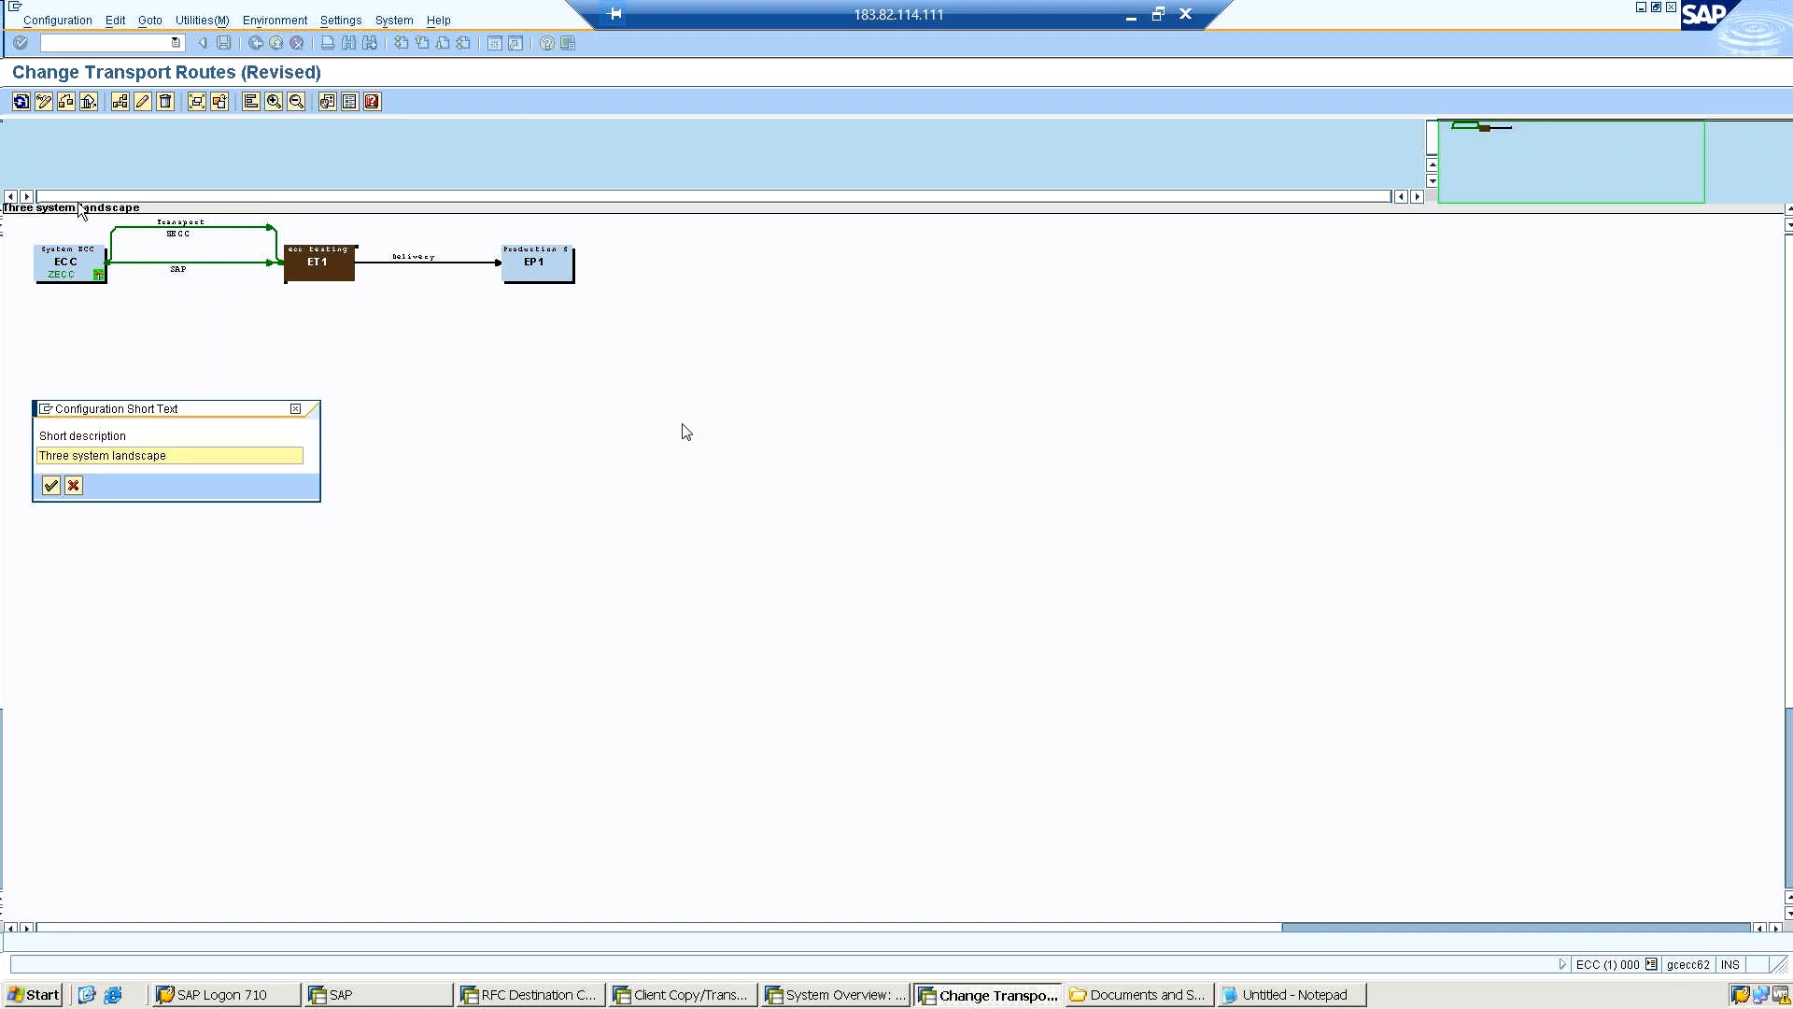
pyautogui.click(50, 486)
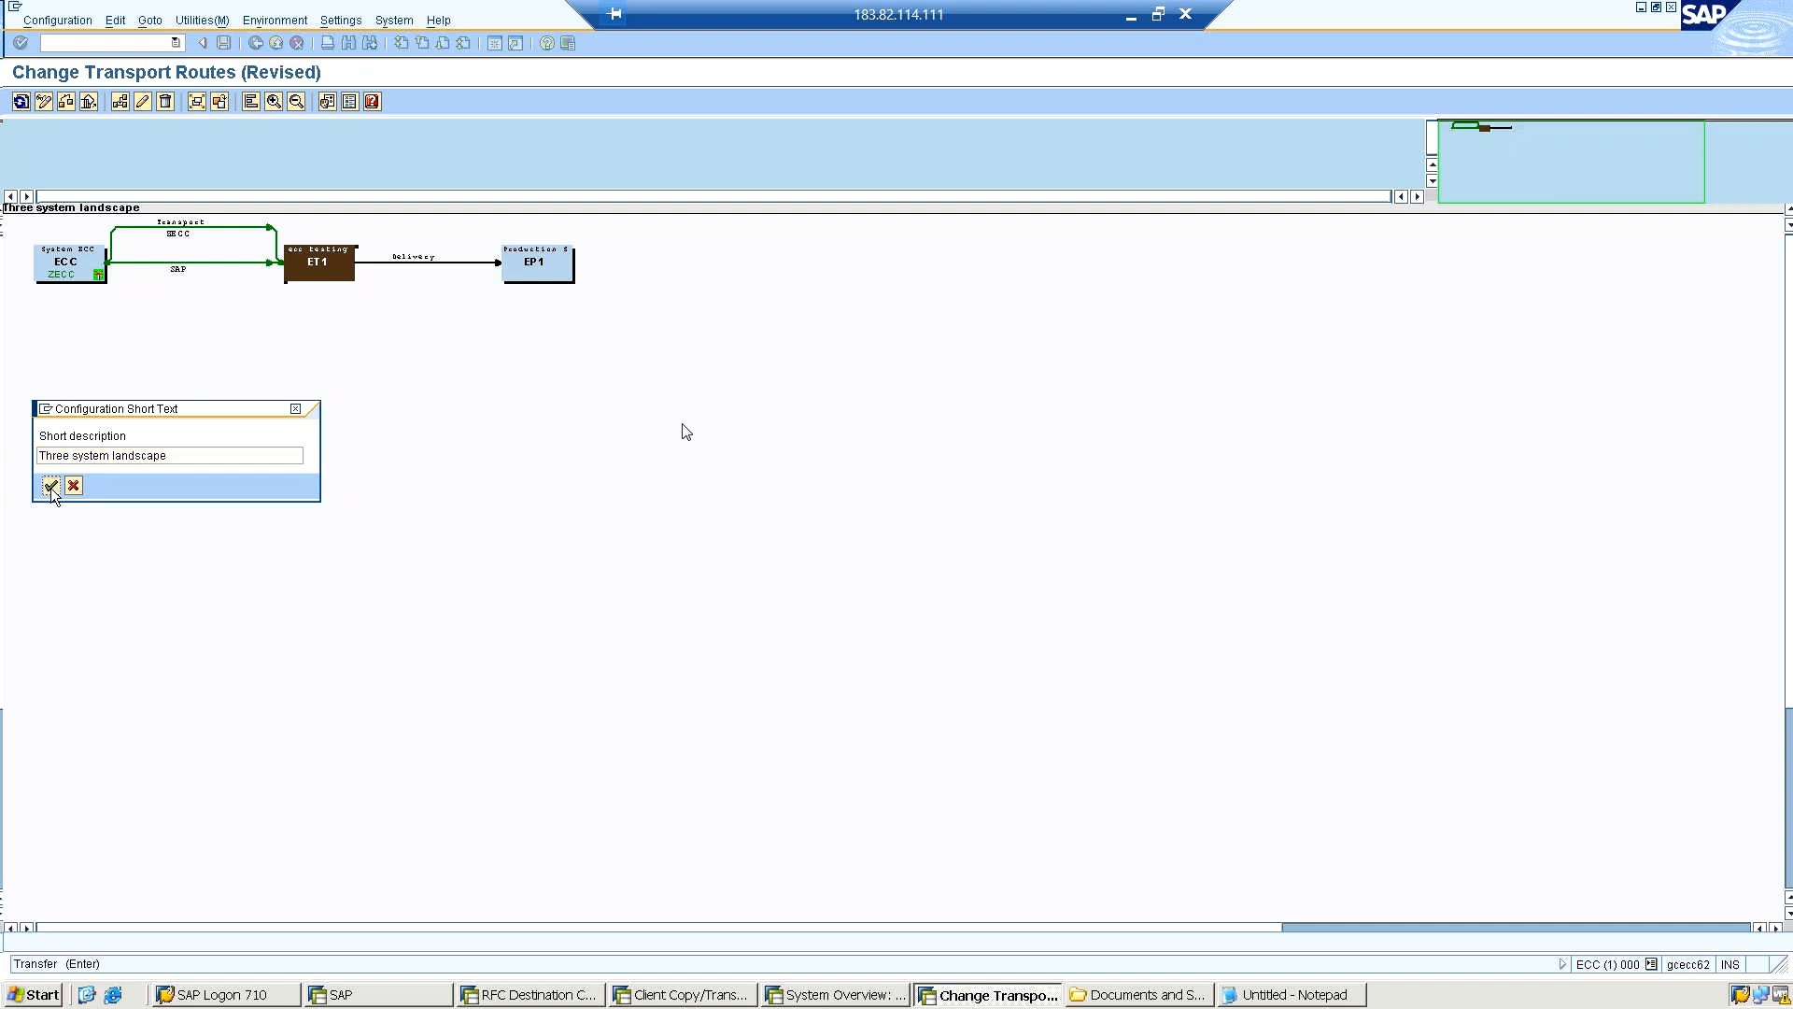
pyautogui.click(51, 487)
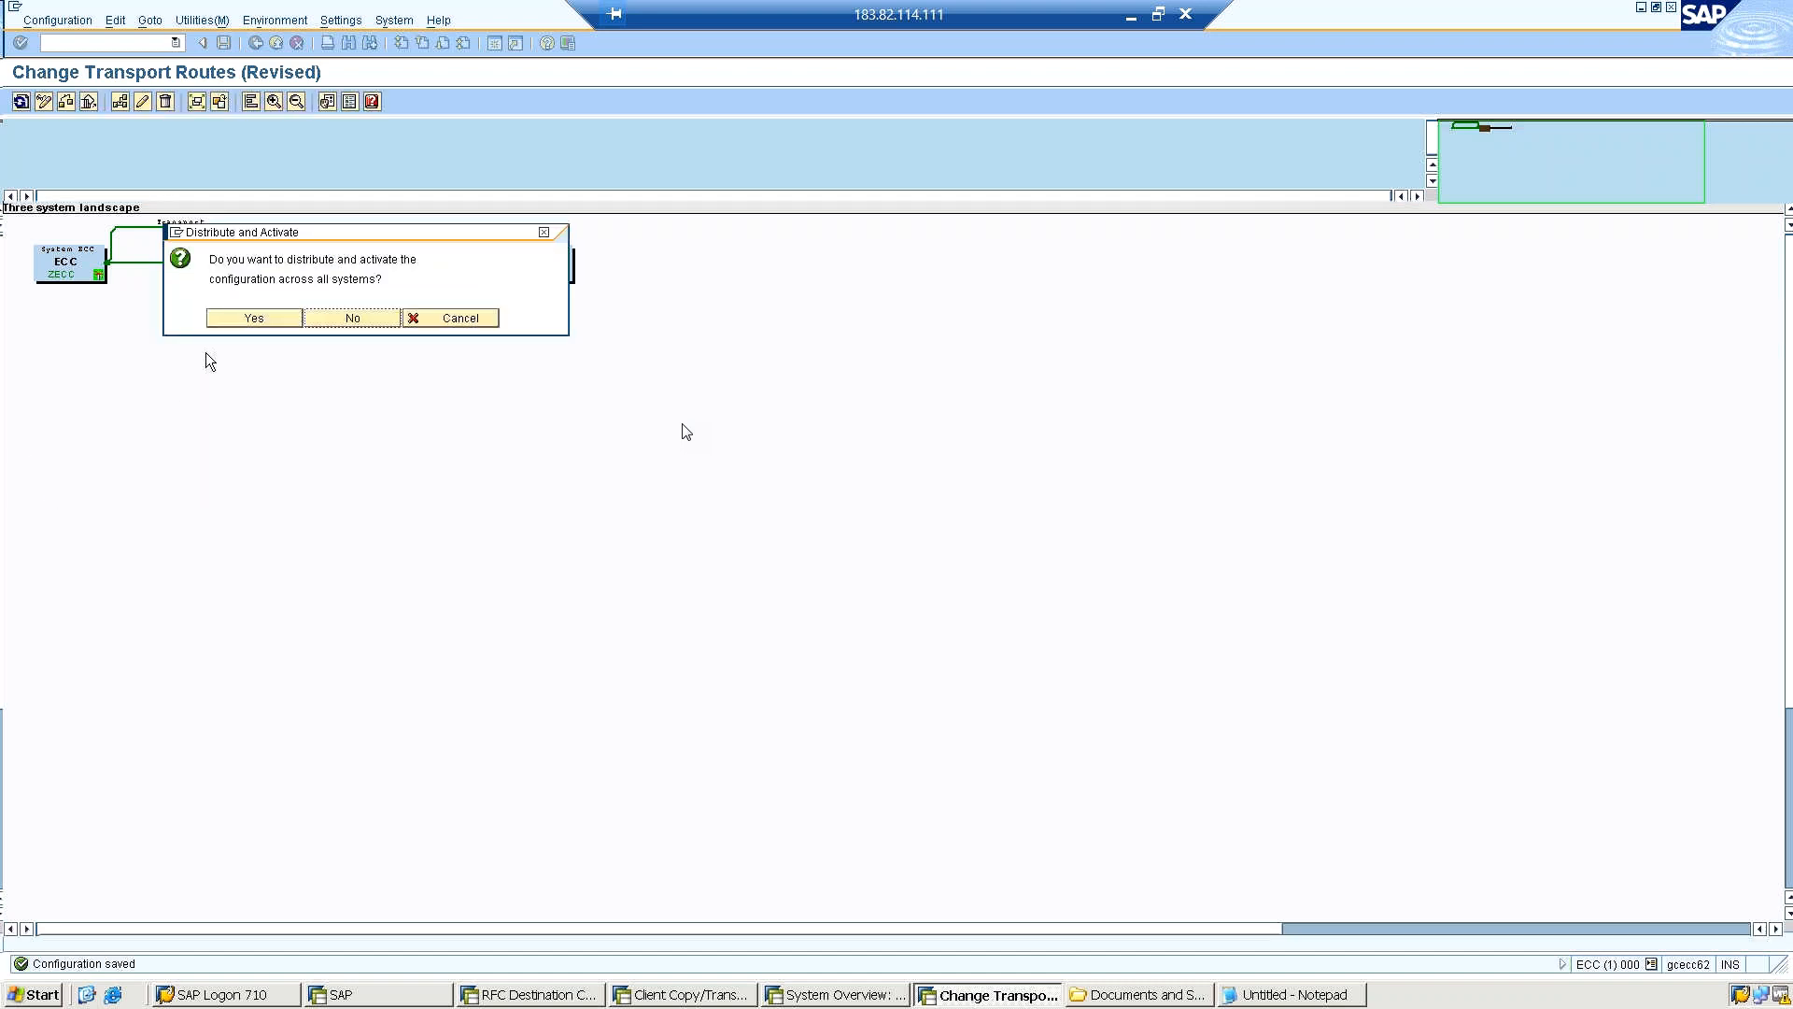
pyautogui.click(255, 324)
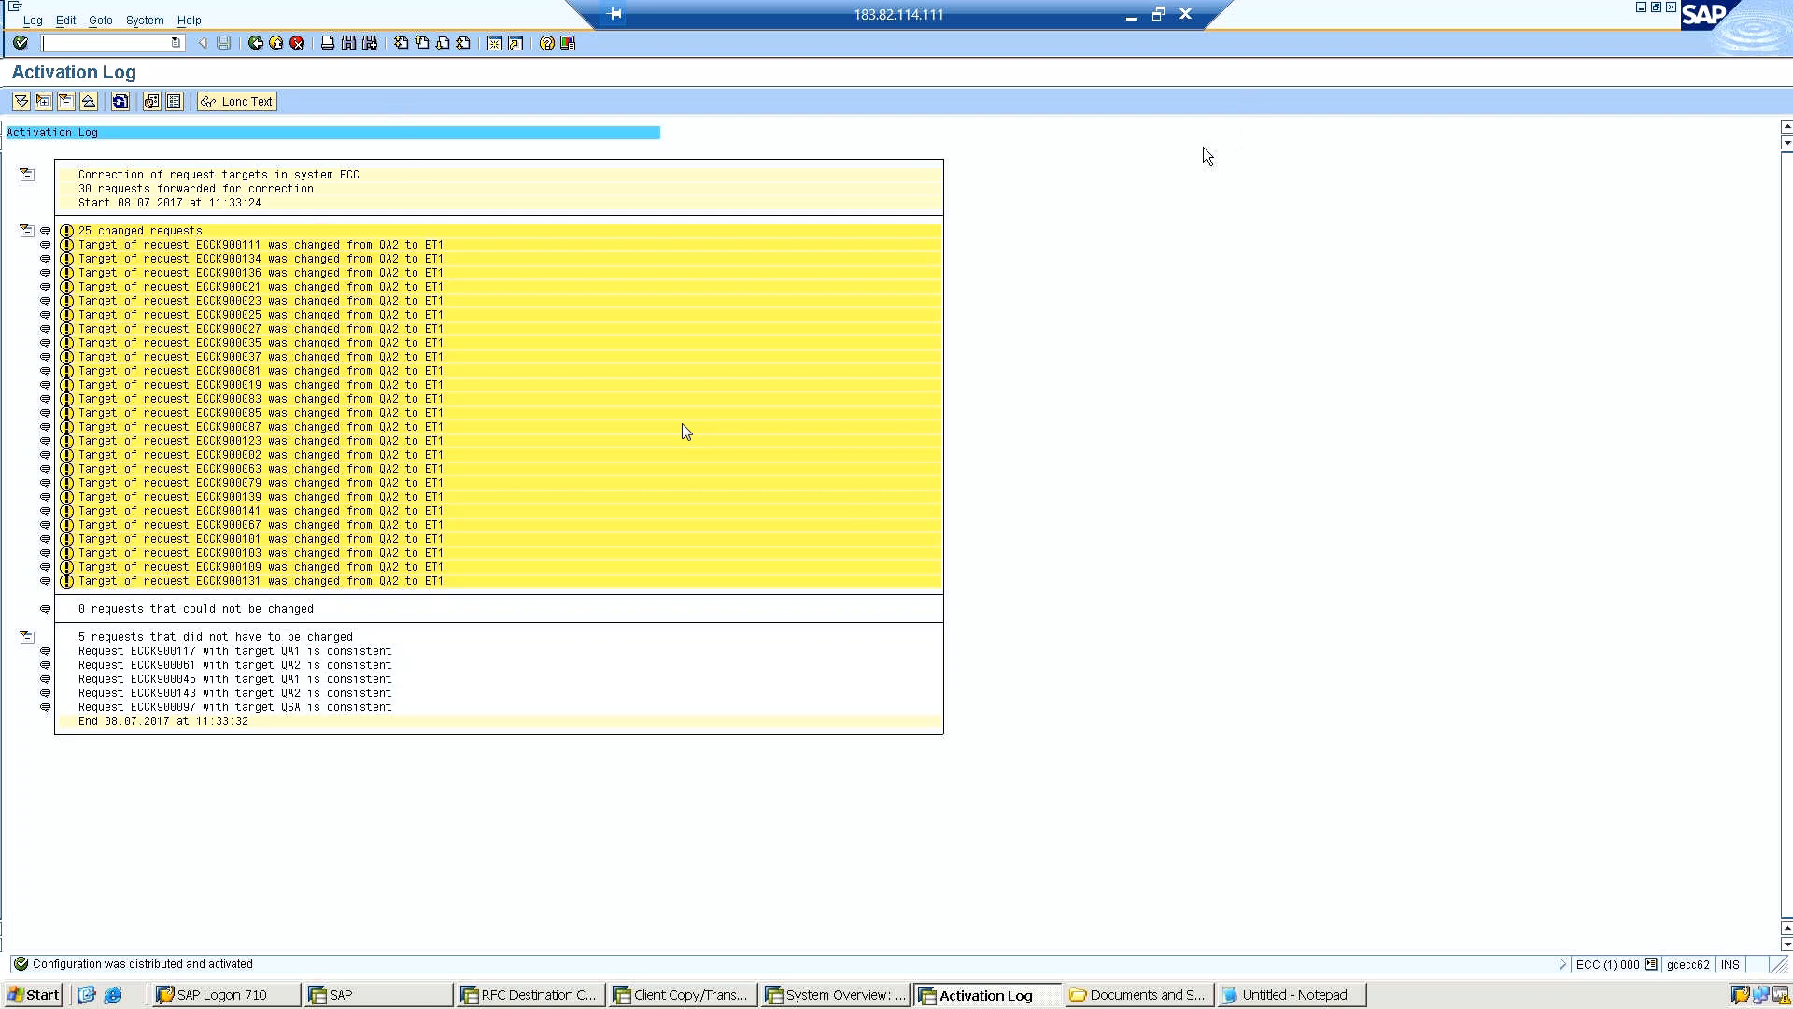
# Switch to SAP Logon, open the ECC 6 entry and try to log on to client 800 with the user name and account password.
pyautogui.click(1641, 8)
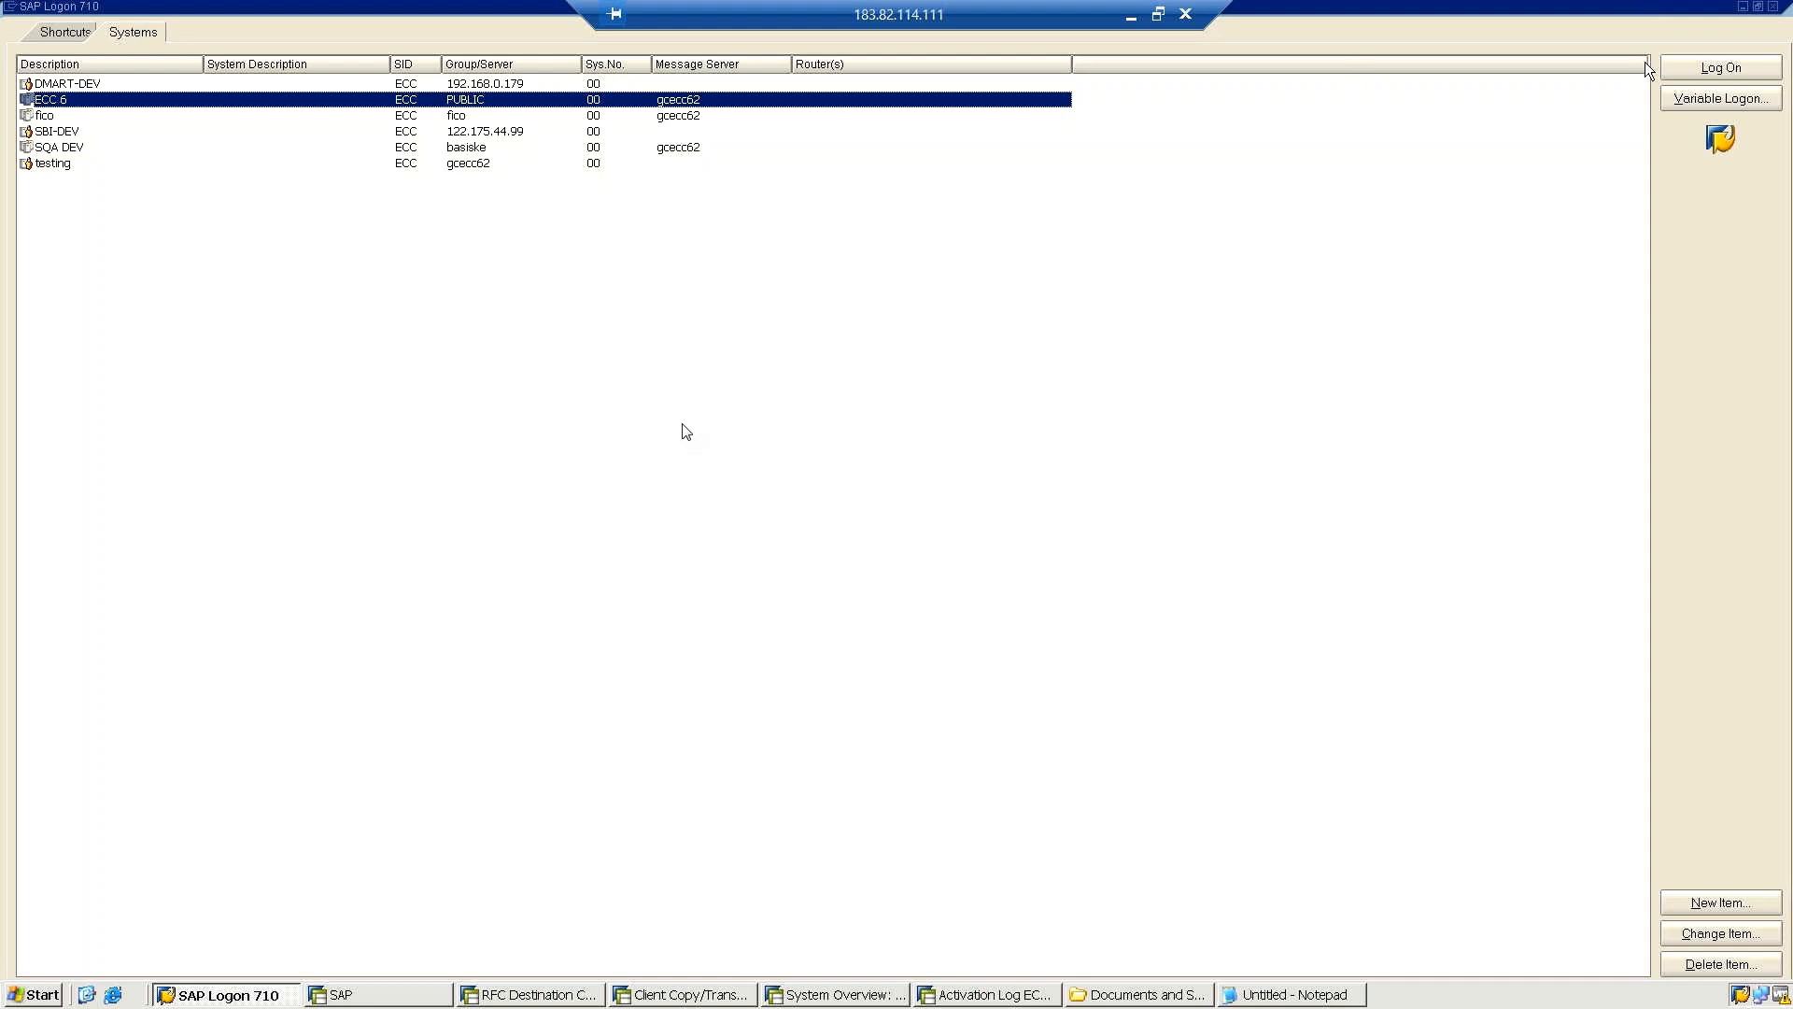
pyautogui.click(1689, 73)
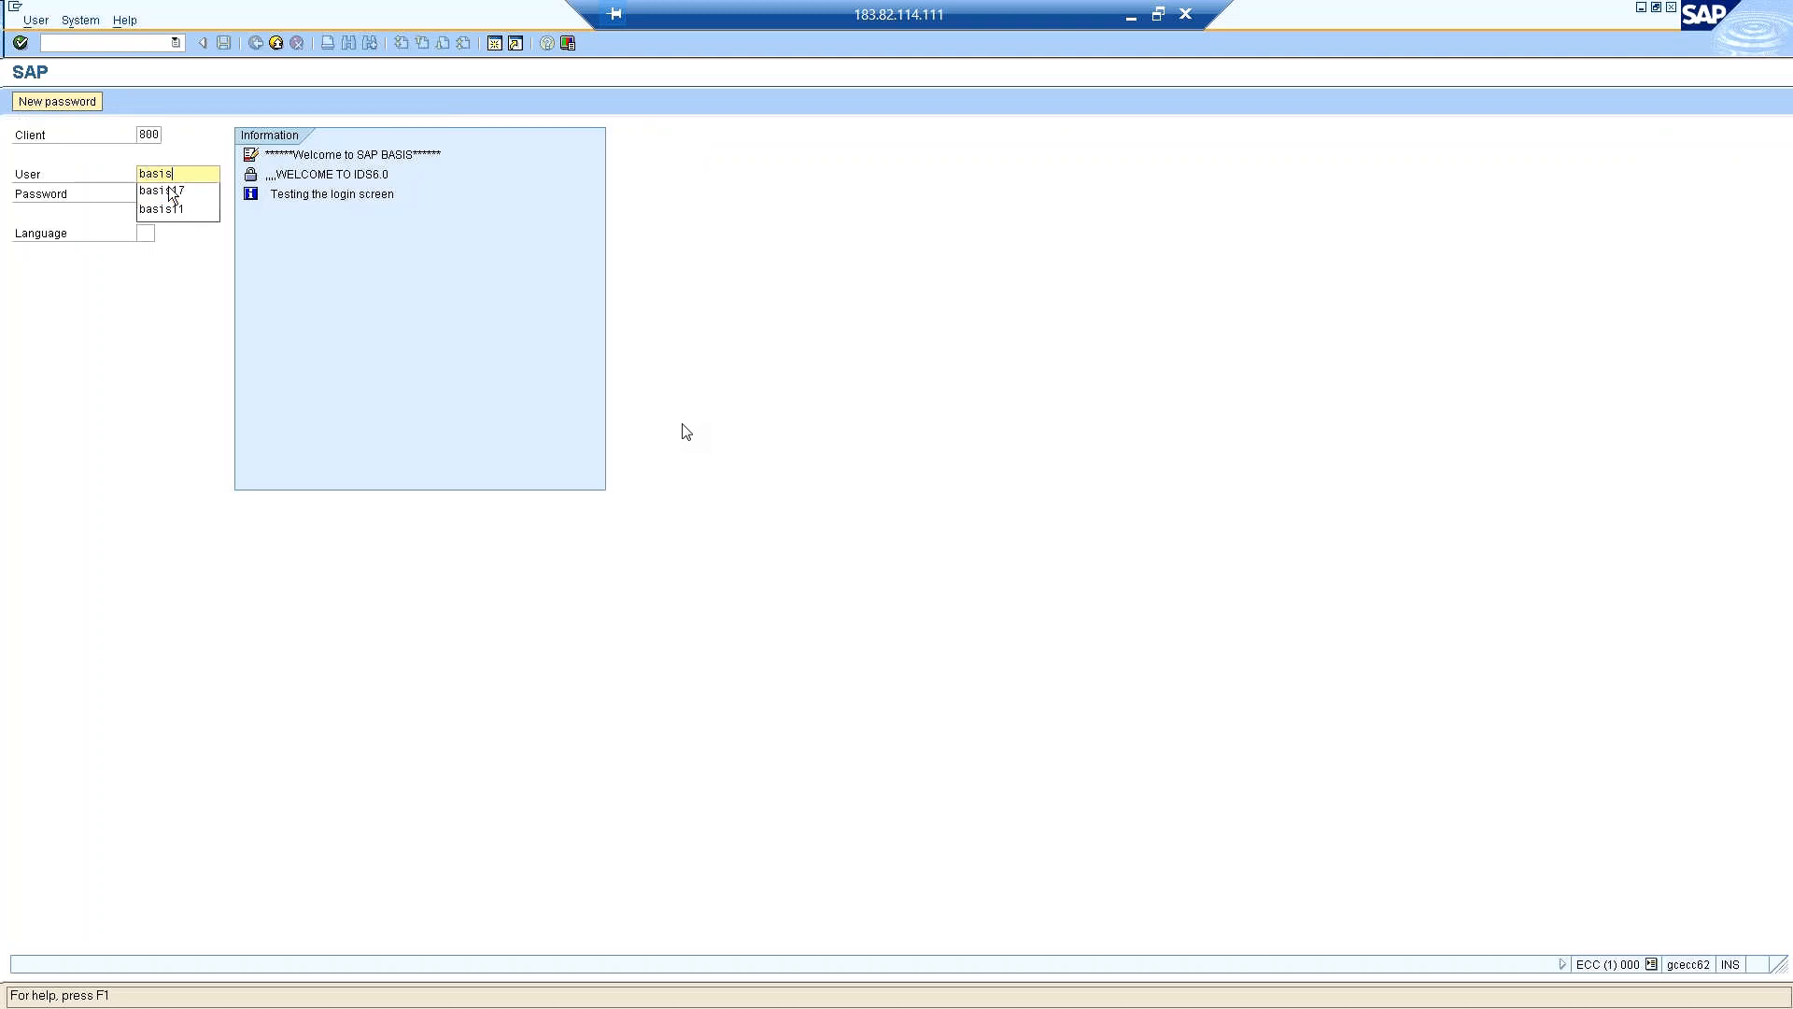
pyautogui.write('basis11')
pyautogui.press('Tab')
pyautogui.write('*****')
pyautogui.press('Return')
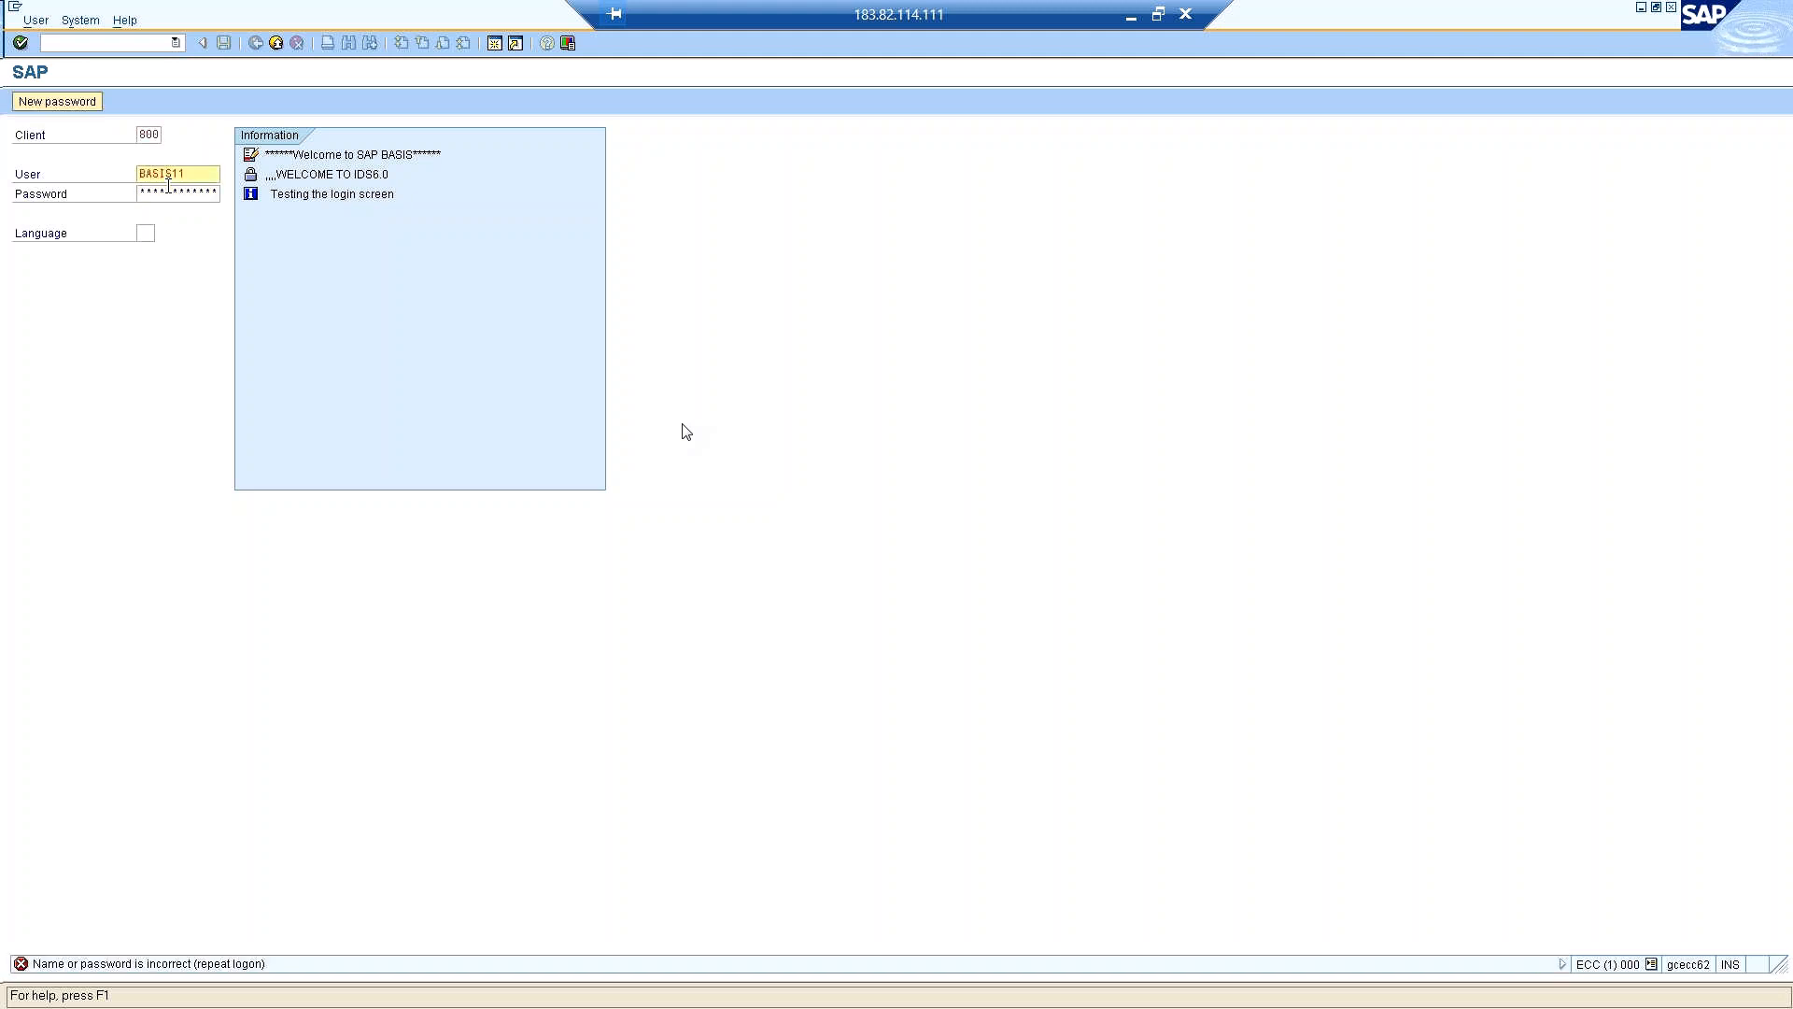
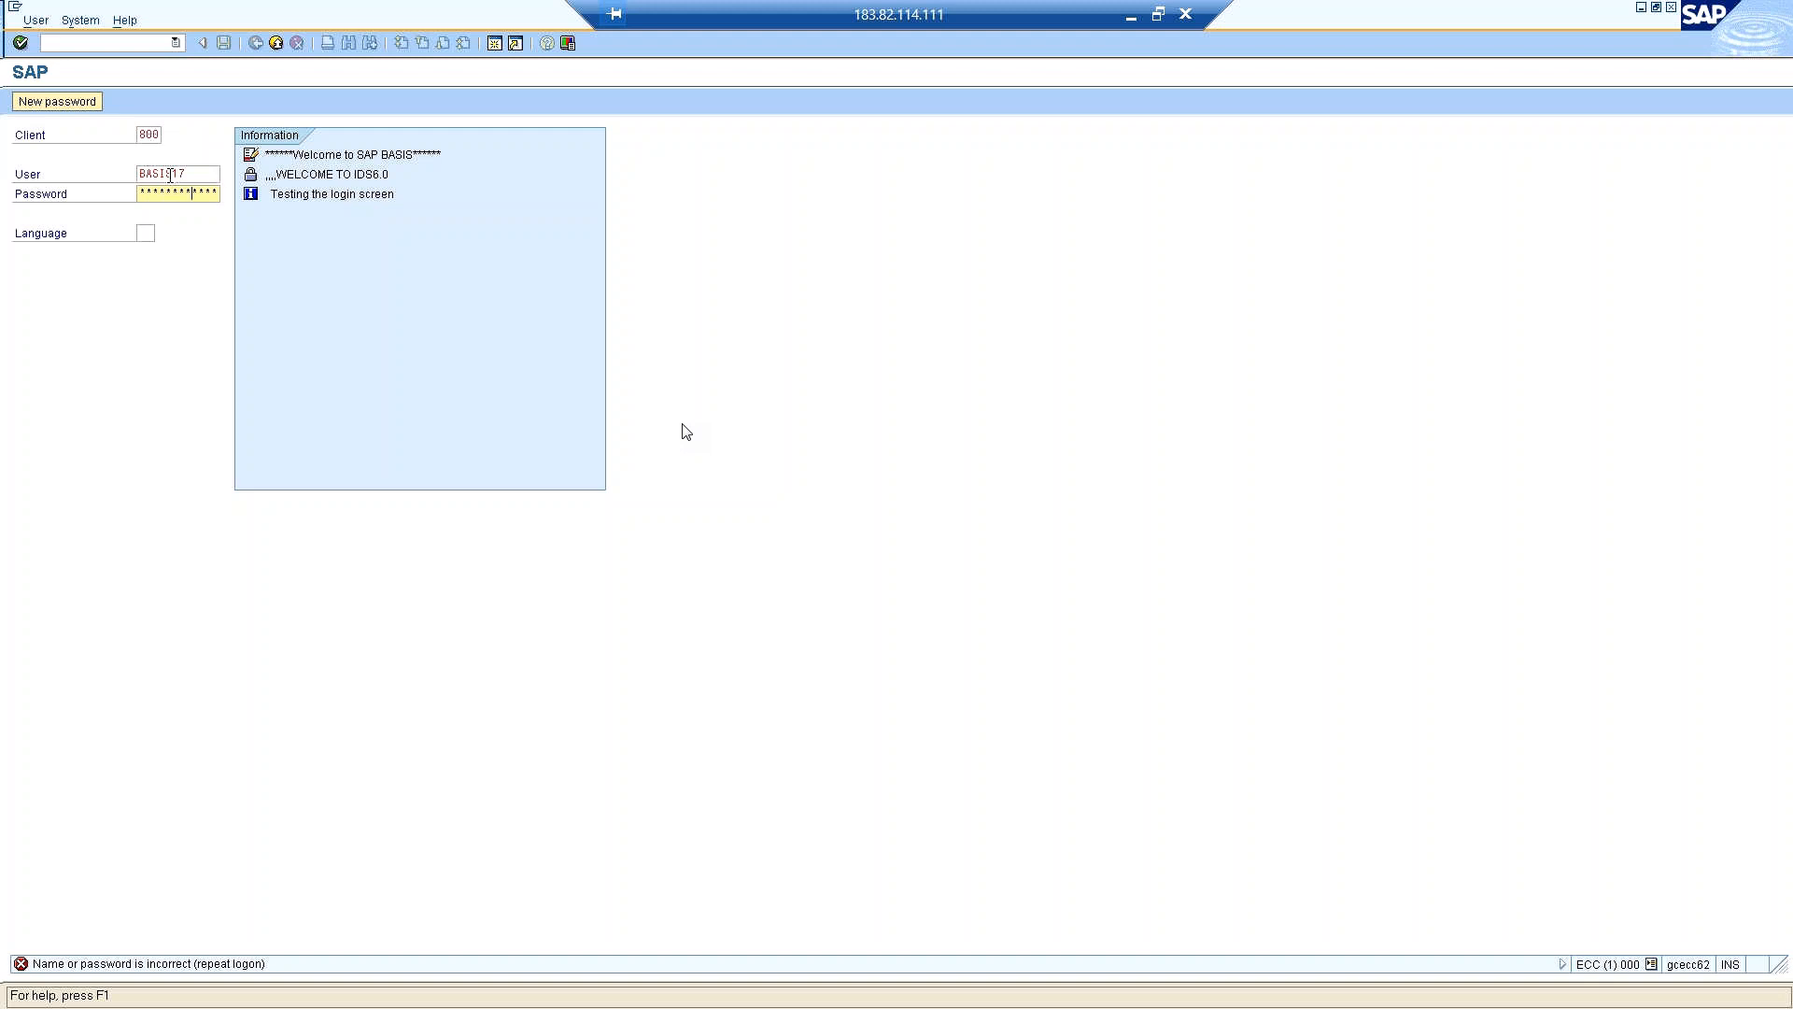
# Log on to client 800 and open Role Maintenance with transaction /npfcg.
pyautogui.press('Return')
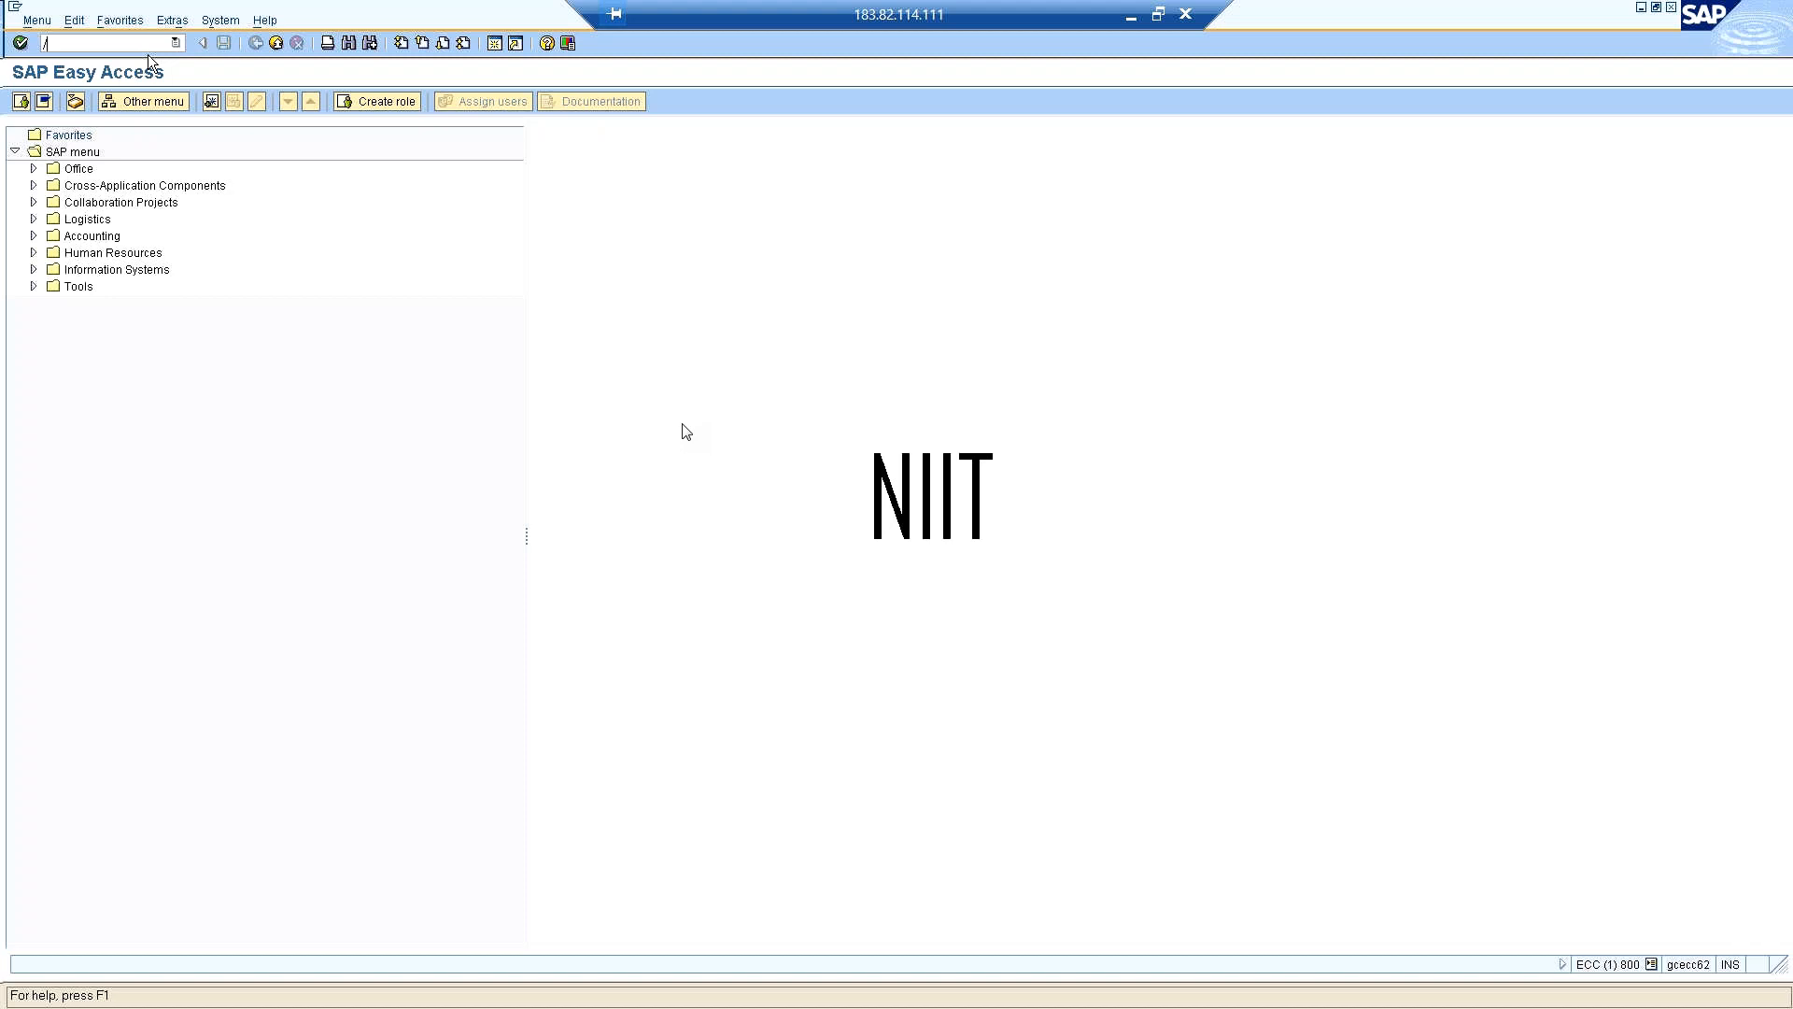
pyautogui.write('npfcq')
pyautogui.press('BackSpace')
pyautogui.write('q')
pyautogui.press('Return')
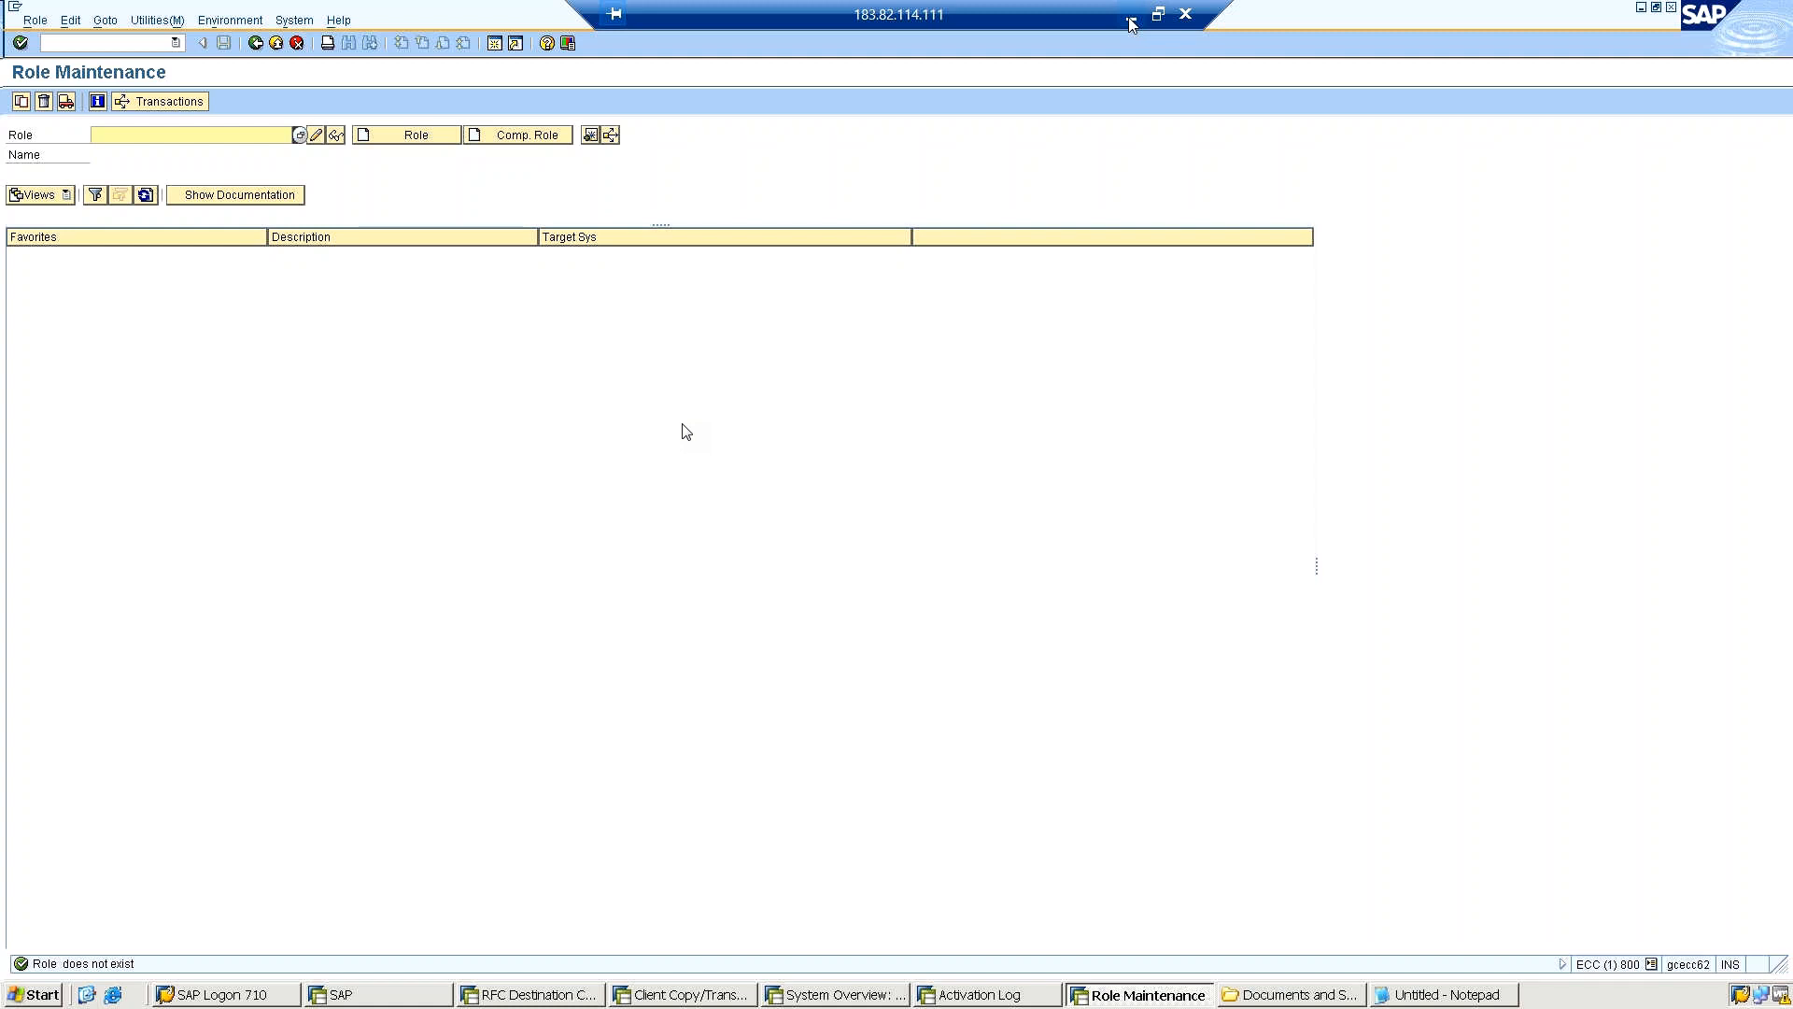
pyautogui.click(1132, 21)
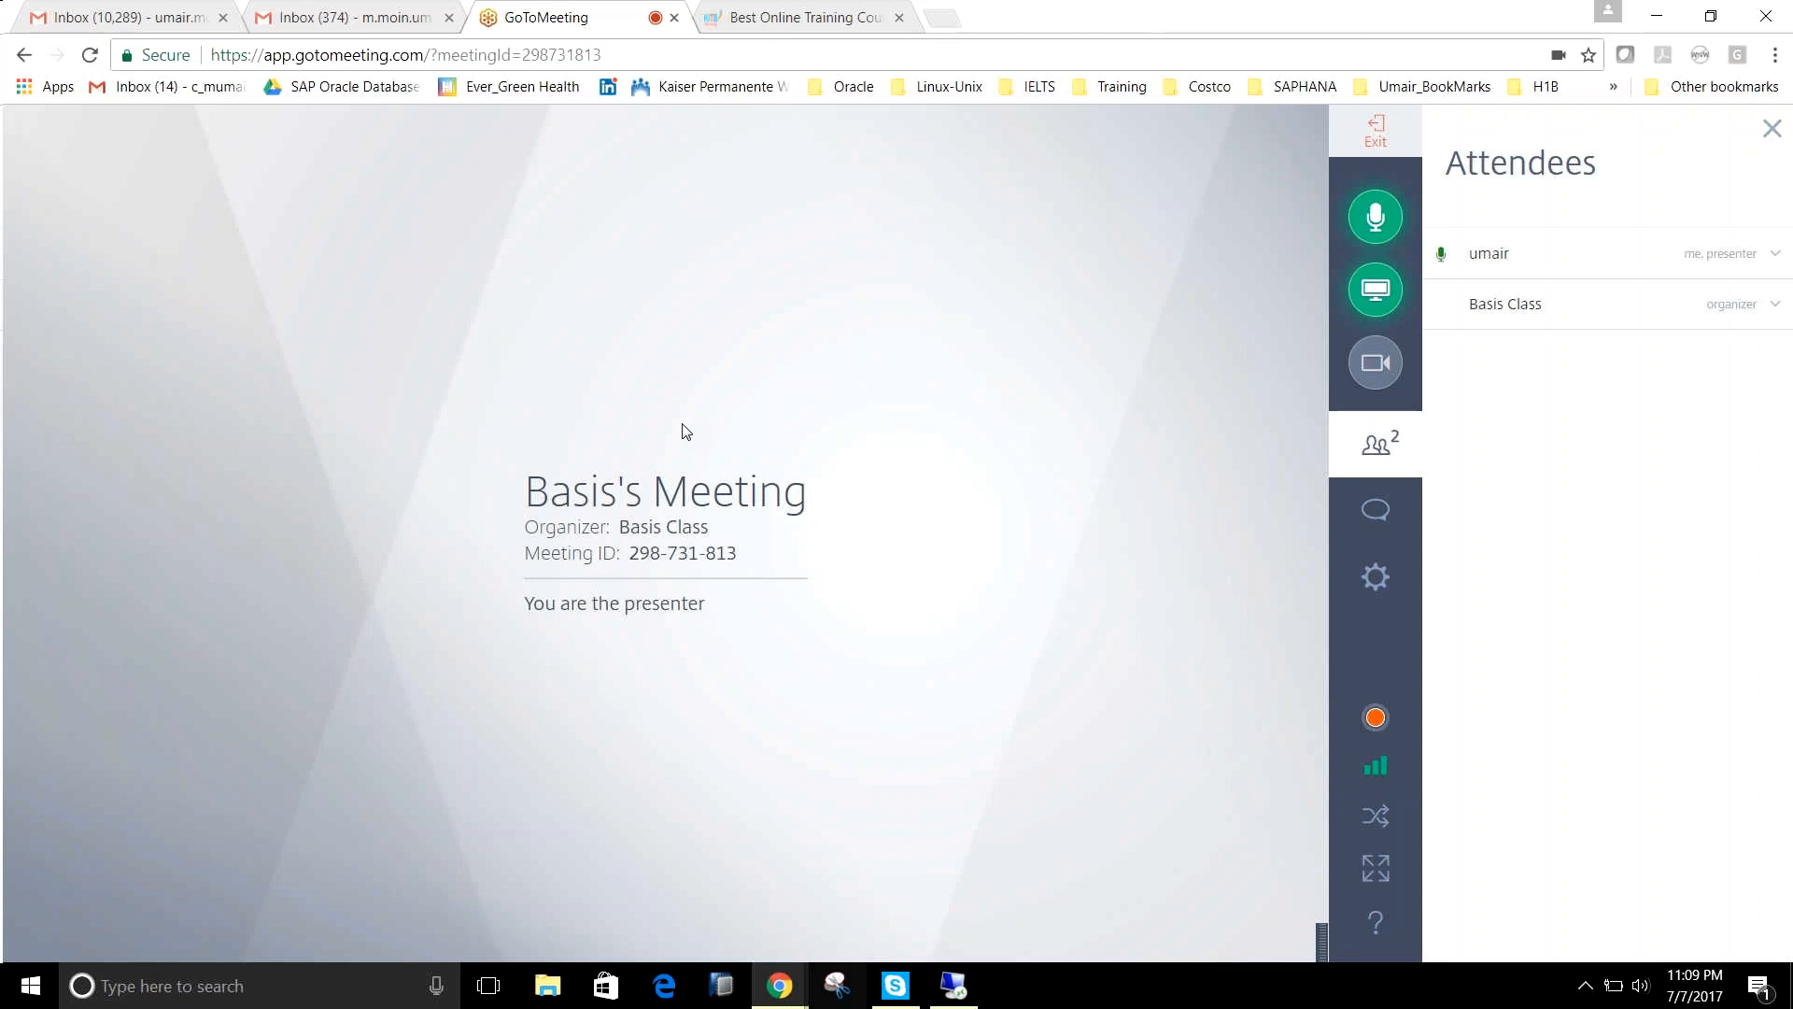
pyautogui.click(955, 988)
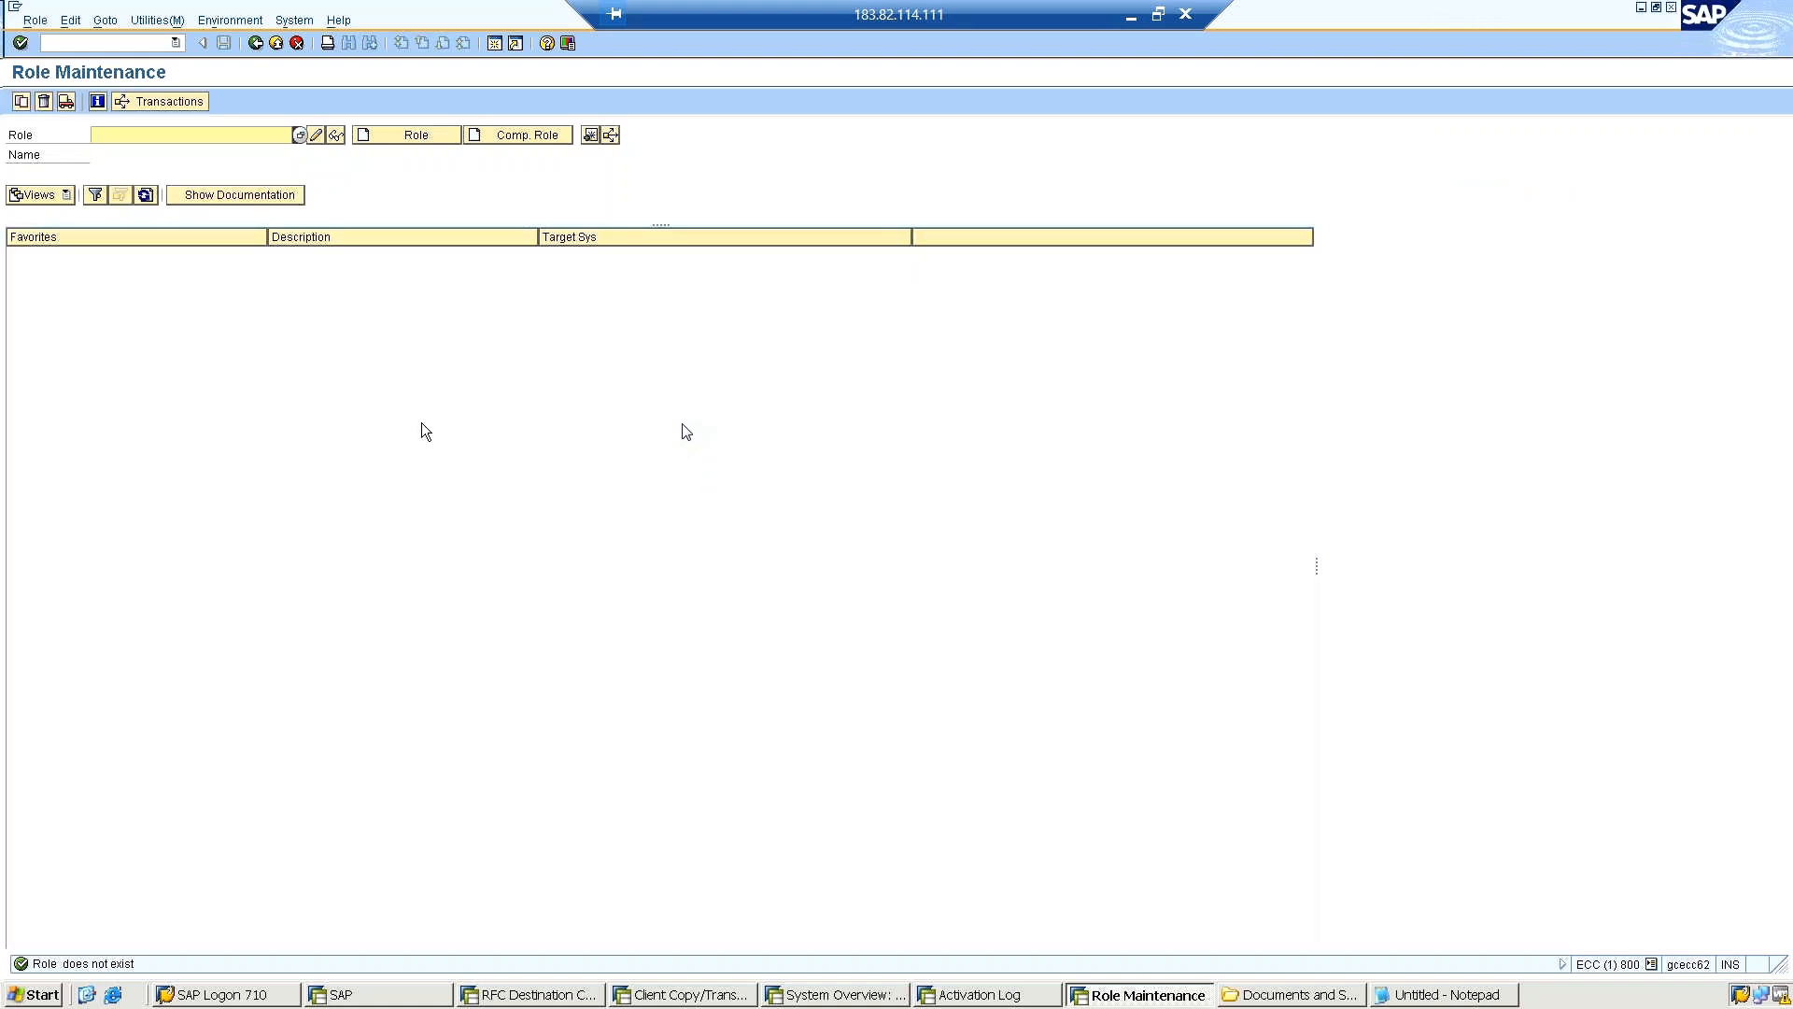
pyautogui.click(256, 44)
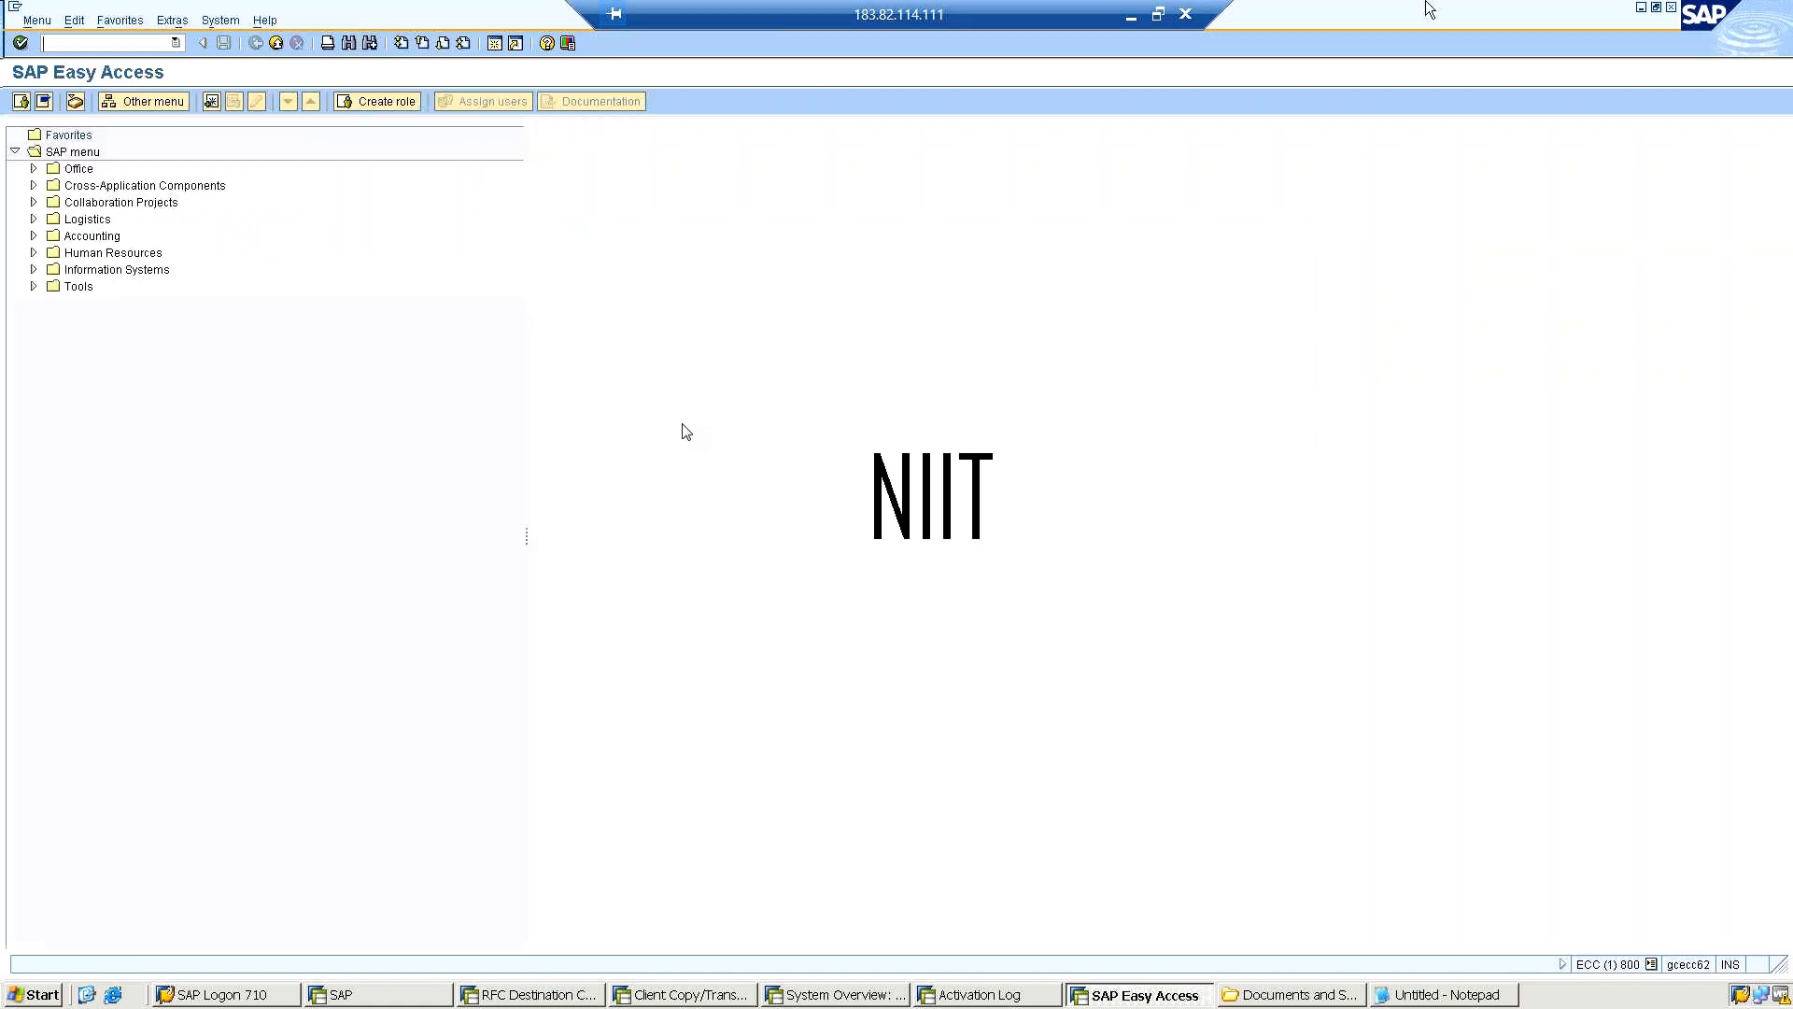
pyautogui.click(1134, 21)
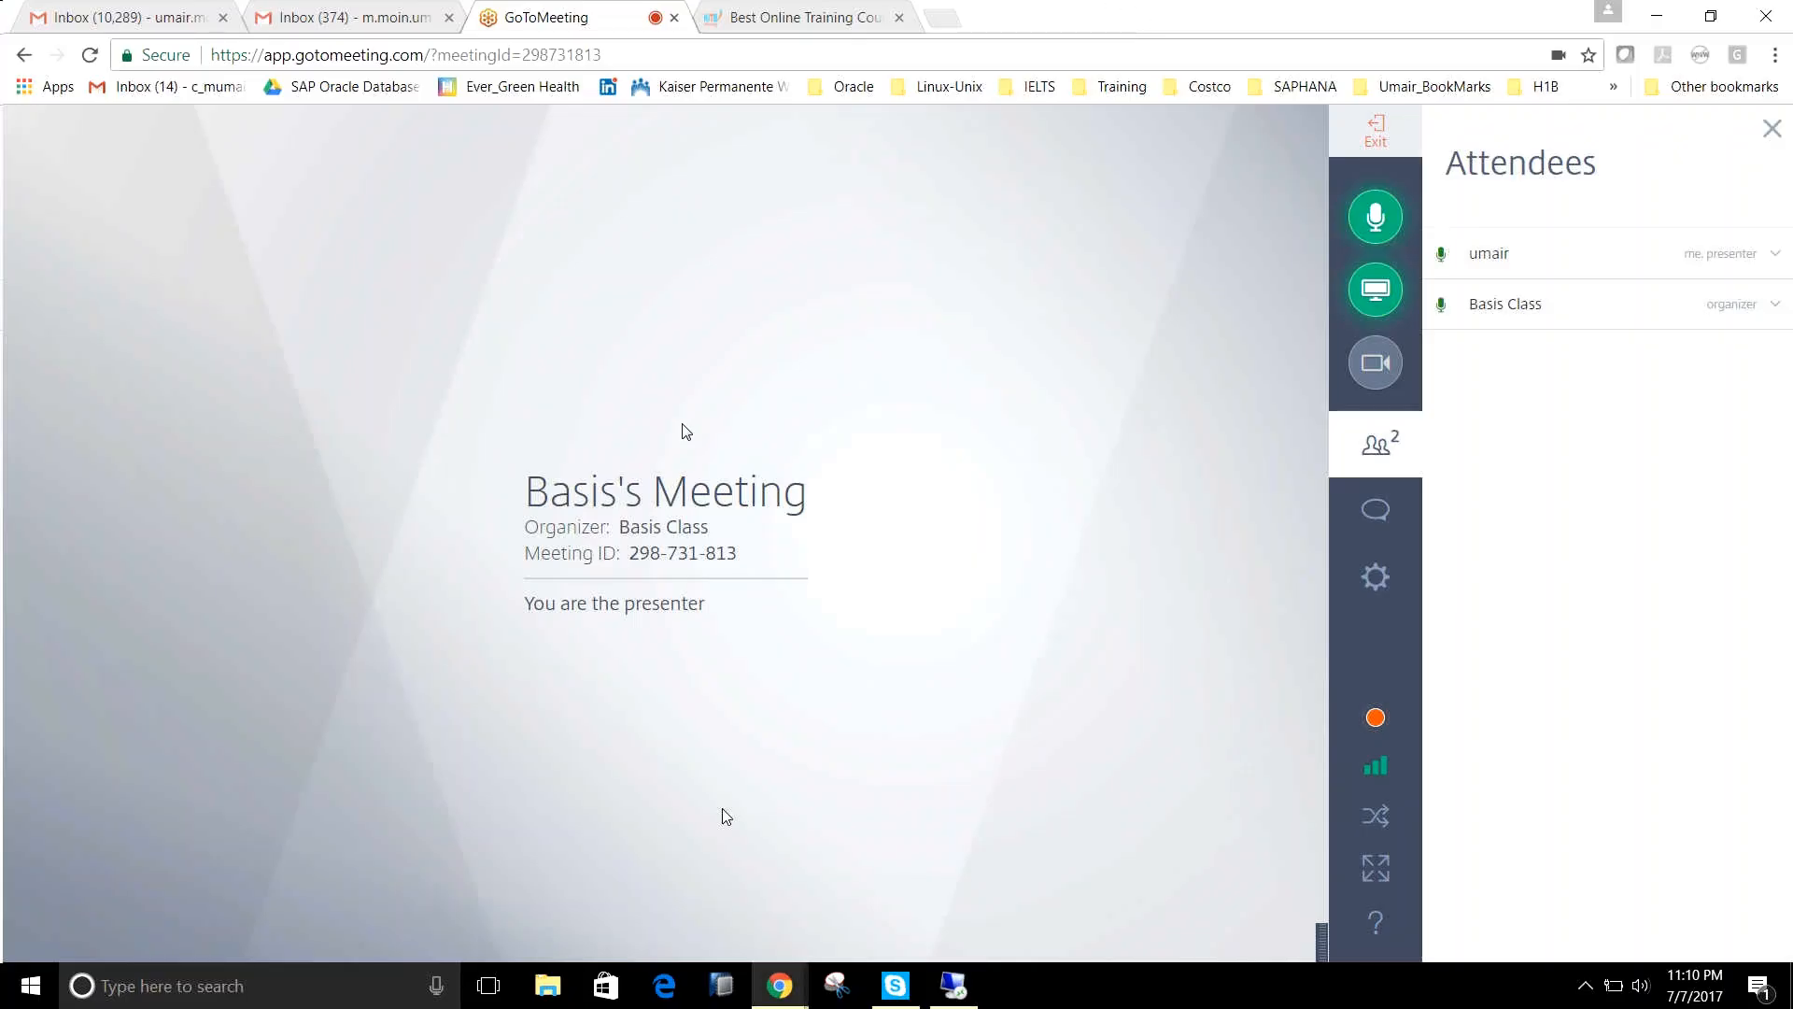
pyautogui.moveTo(953, 992)
pyautogui.click(955, 948)
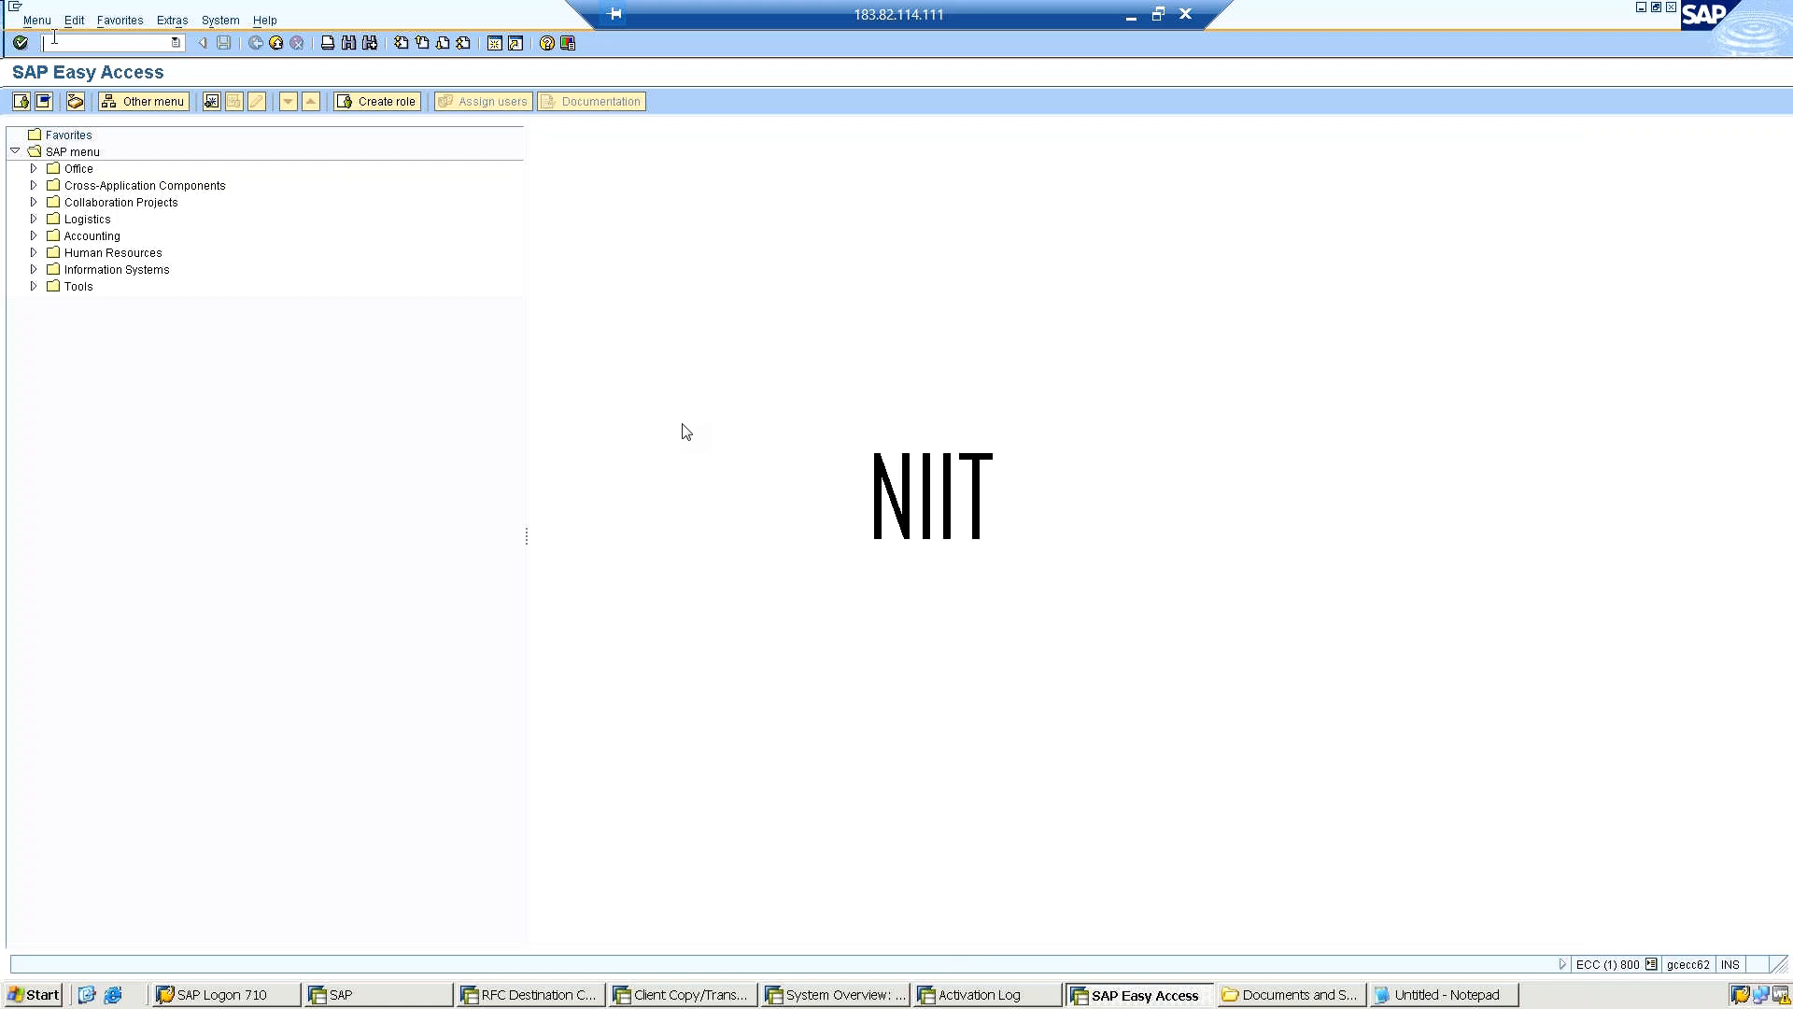
# Reopen Role Maintenance by reusing the earlier /npfcg transaction command.
pyautogui.click(175, 42)
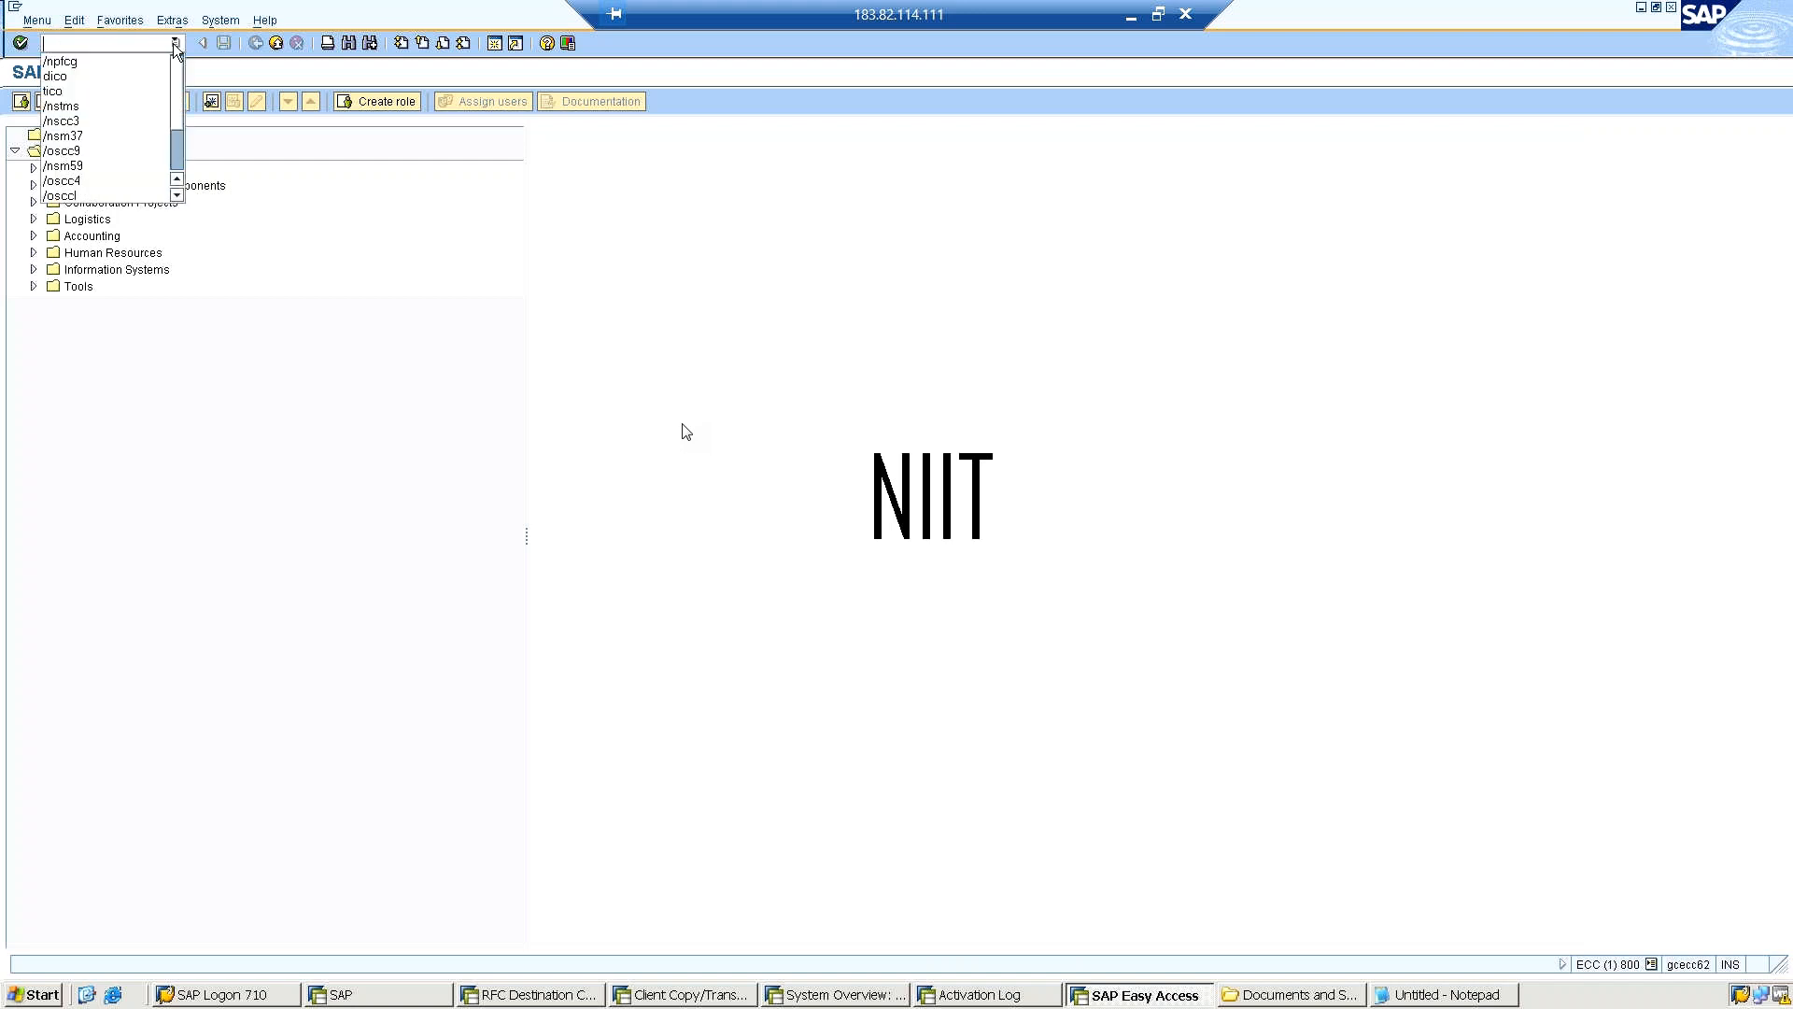
pyautogui.click(61, 61)
pyautogui.click(19, 43)
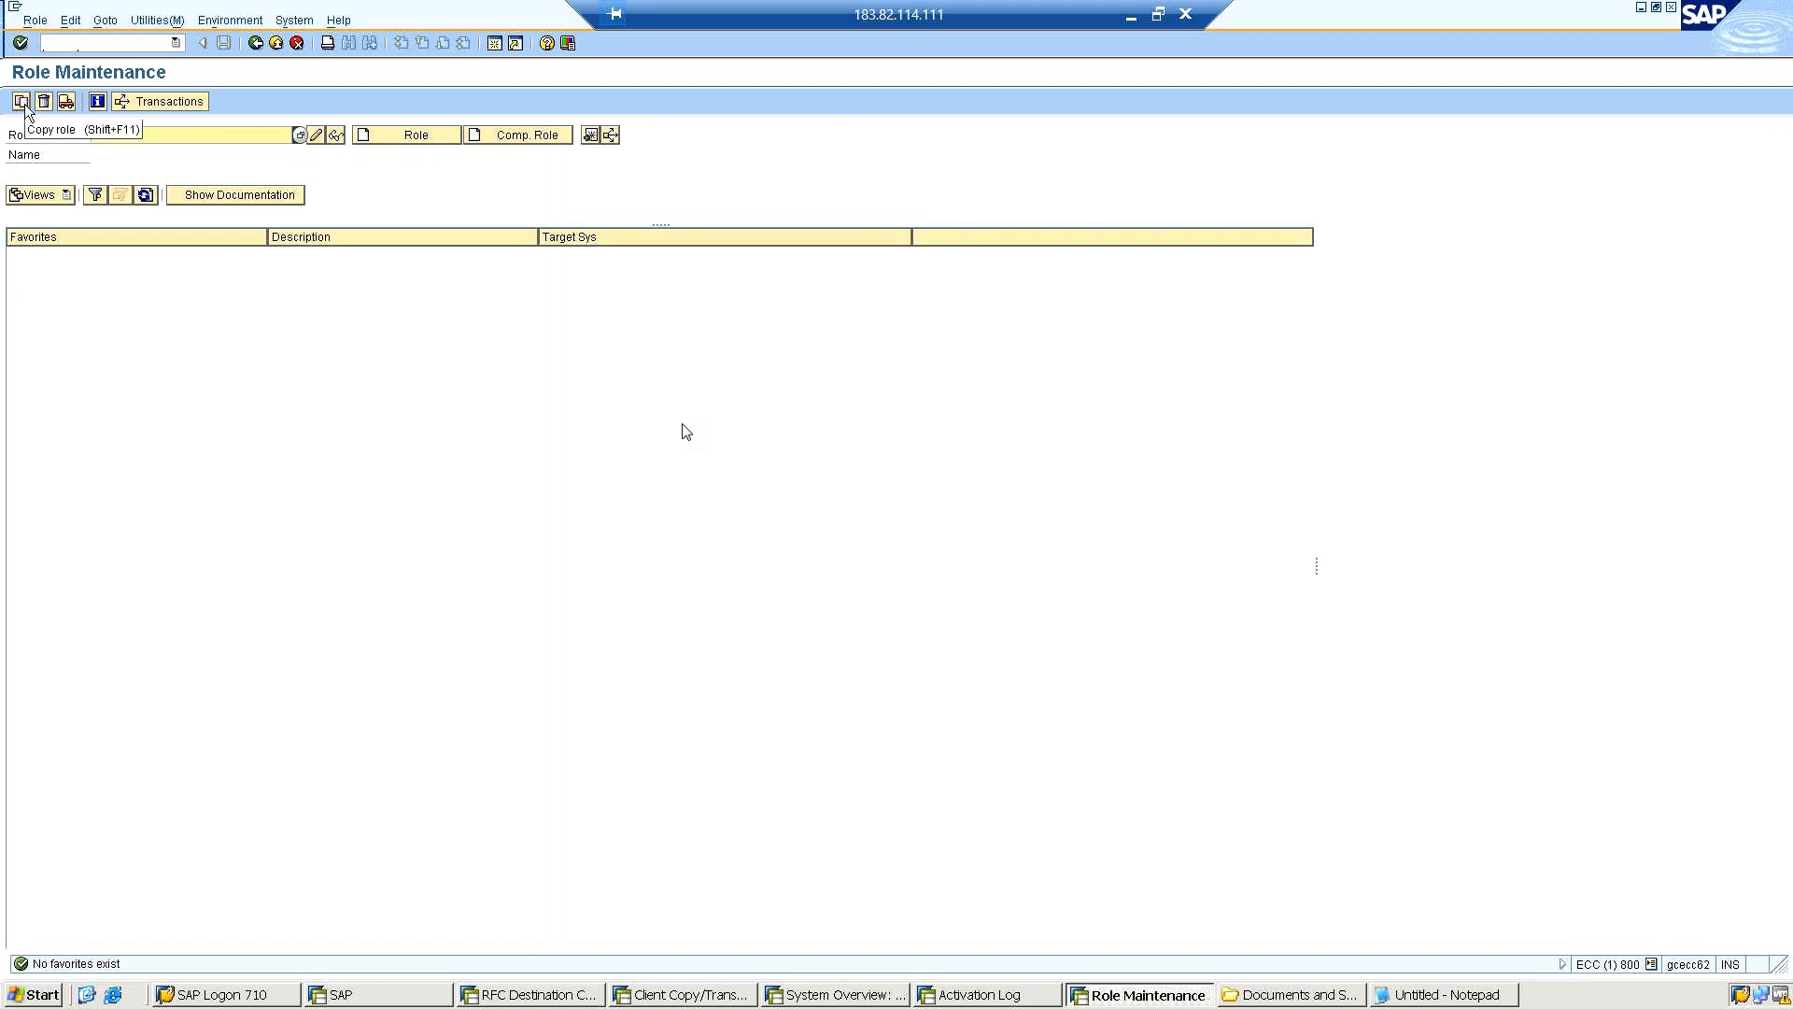
# Search all single roles with * and select the role CEO for maintenance.
pyautogui.click(297, 136)
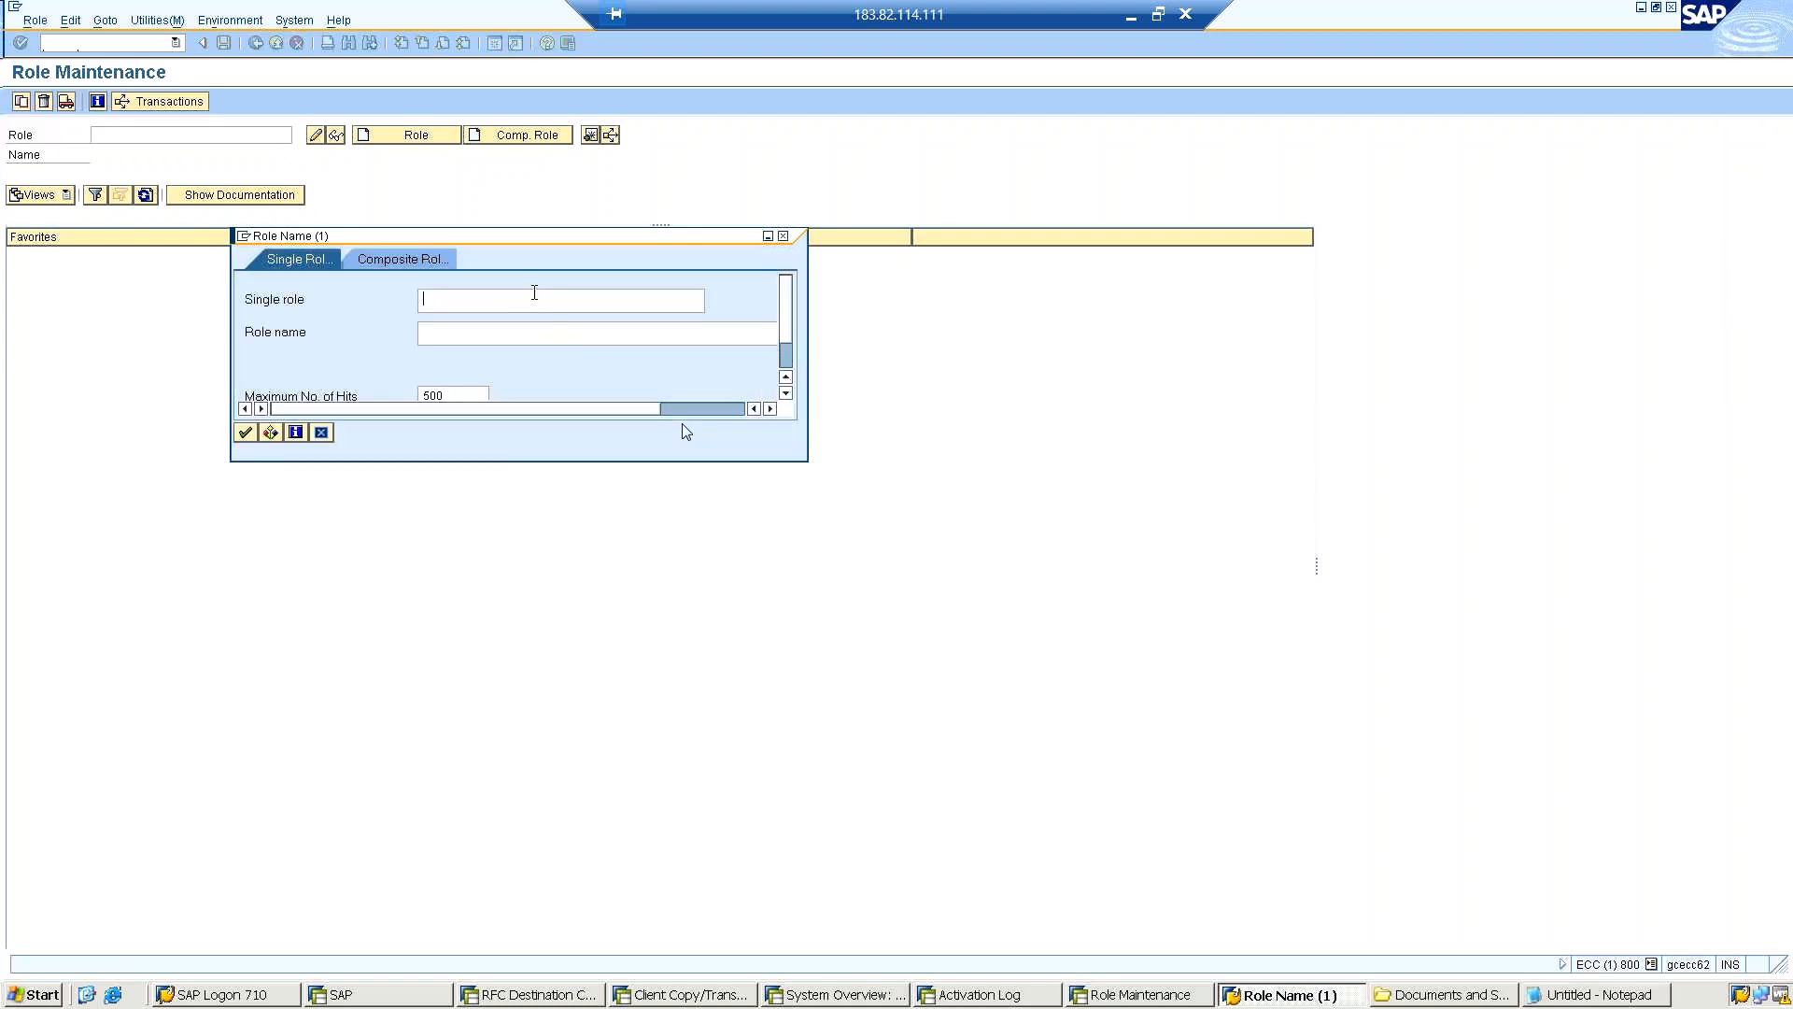
pyautogui.write('*')
pyautogui.click(241, 433)
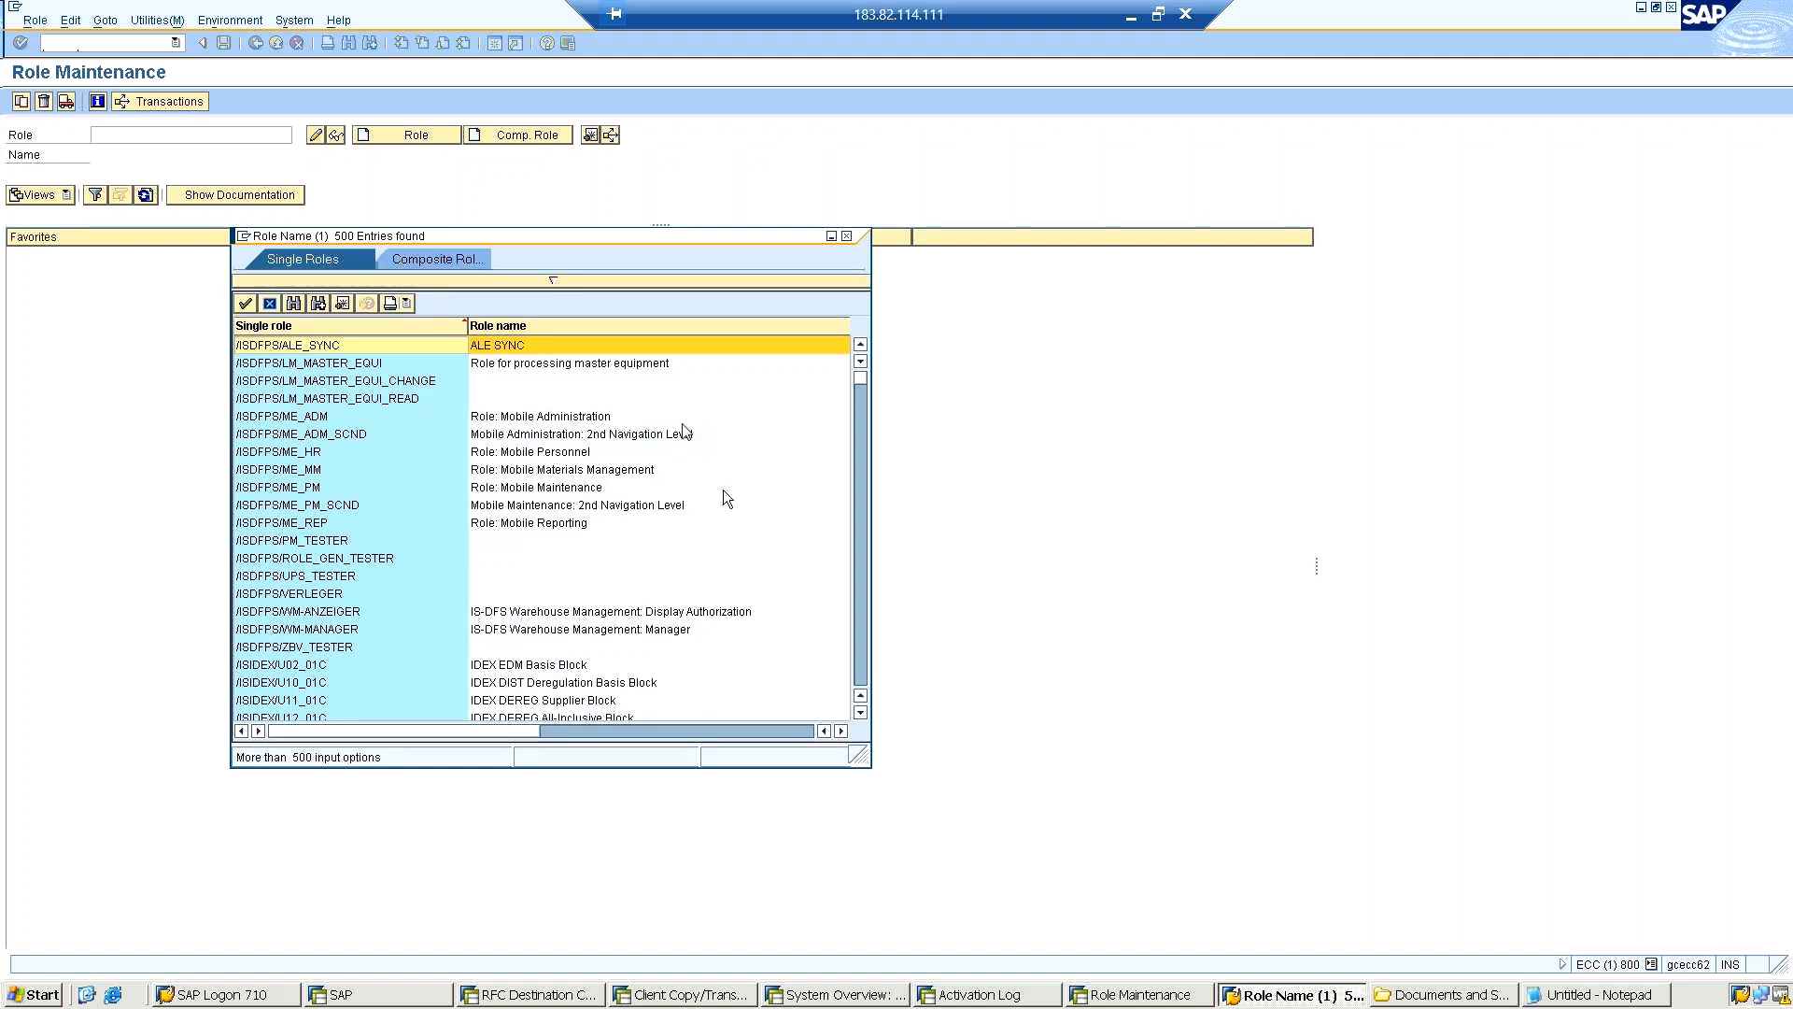
pyautogui.moveTo(860, 391); pyautogui.dragTo(859, 405)
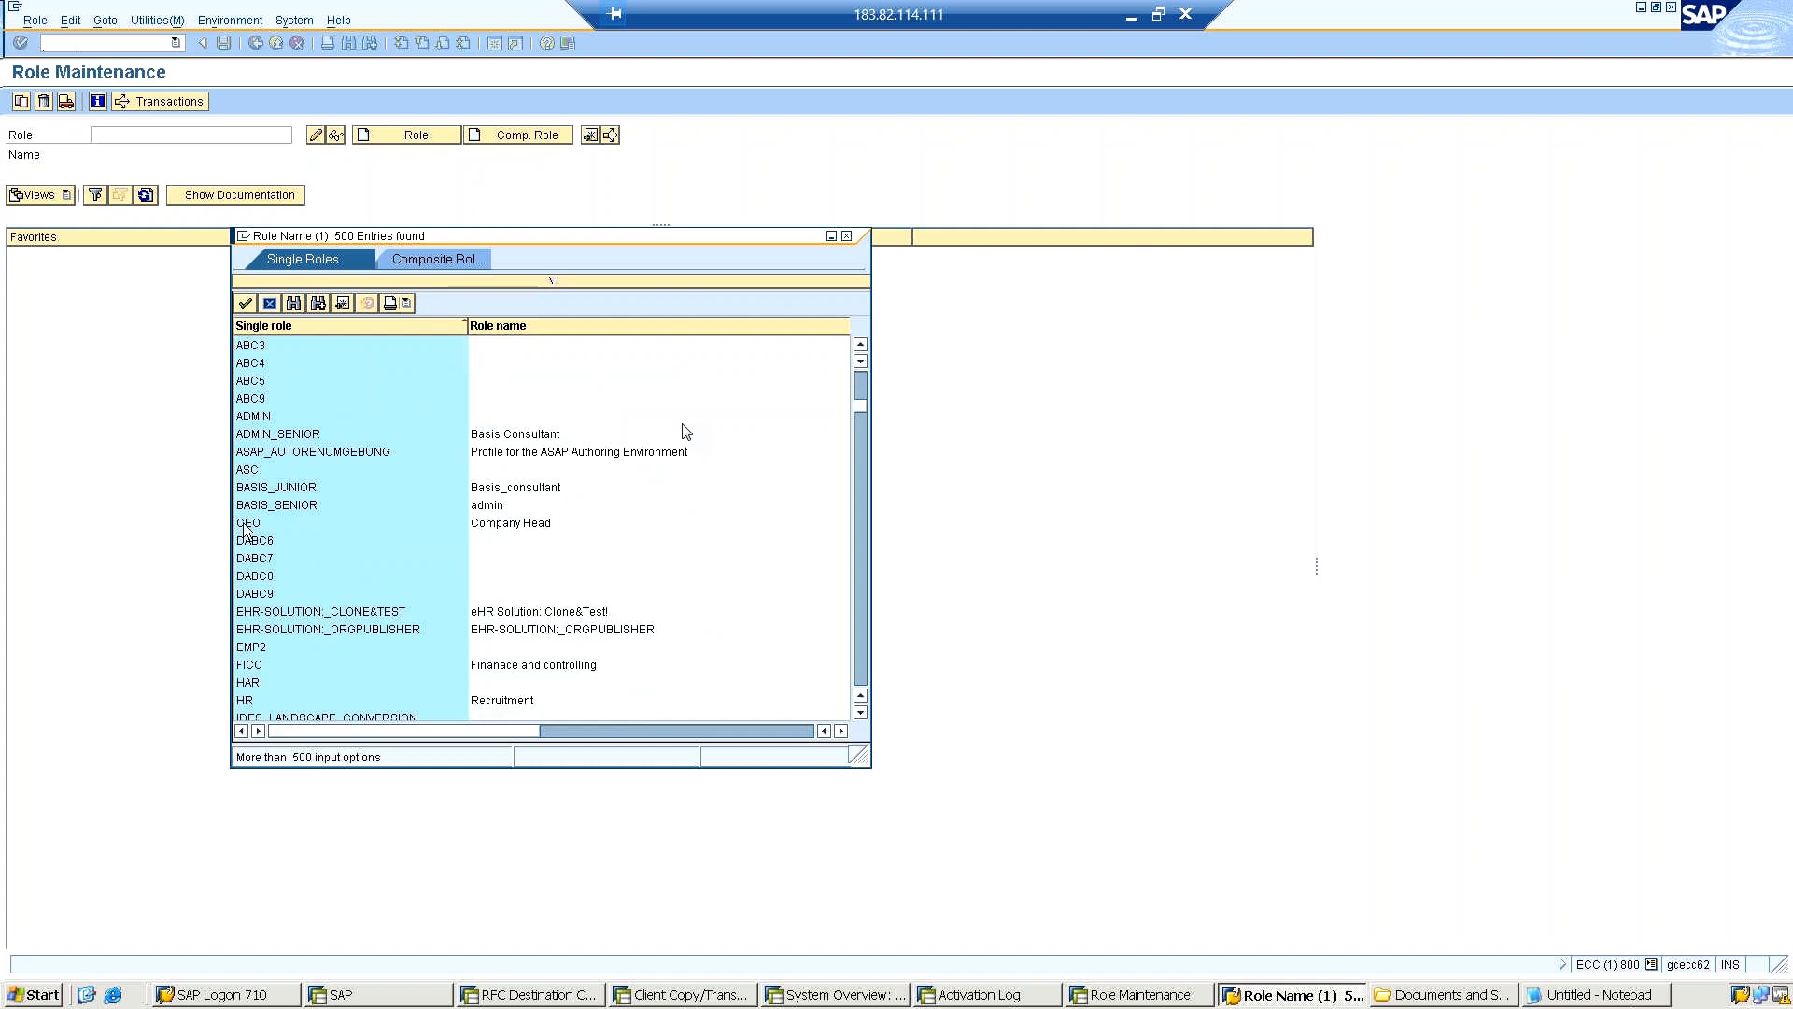
pyautogui.click(245, 525)
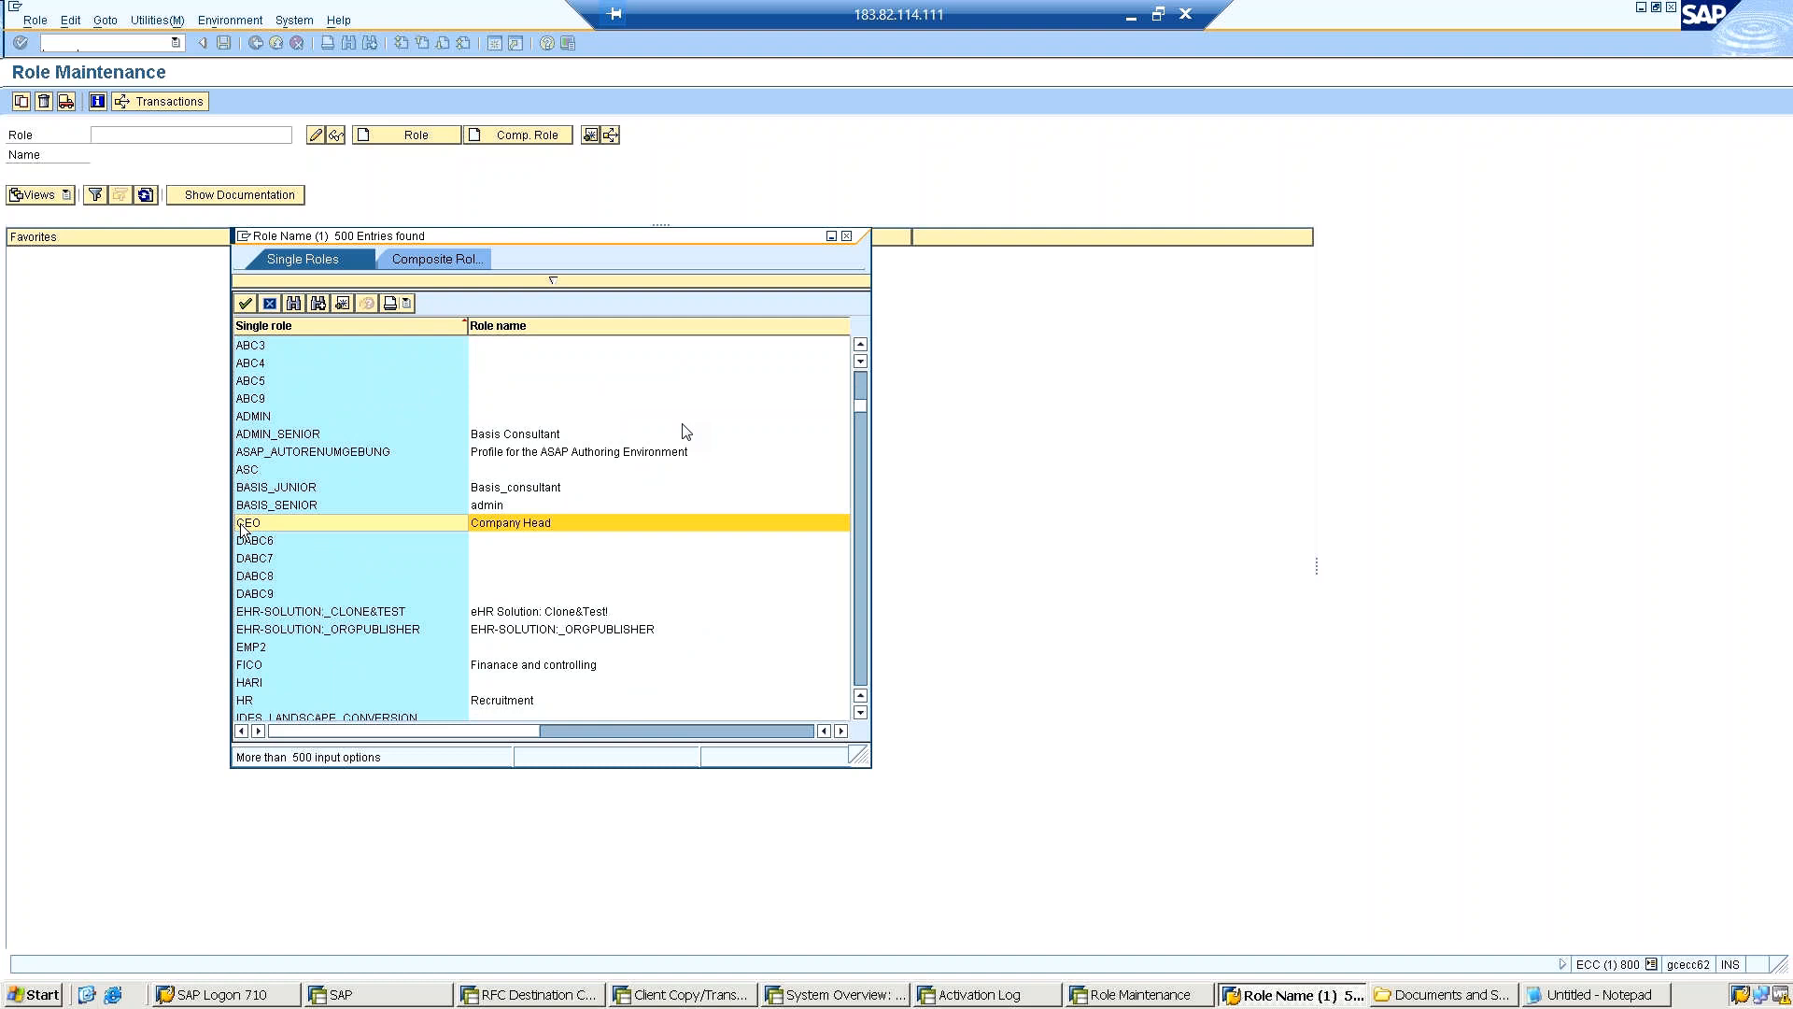
pyautogui.doubleClick(241, 524)
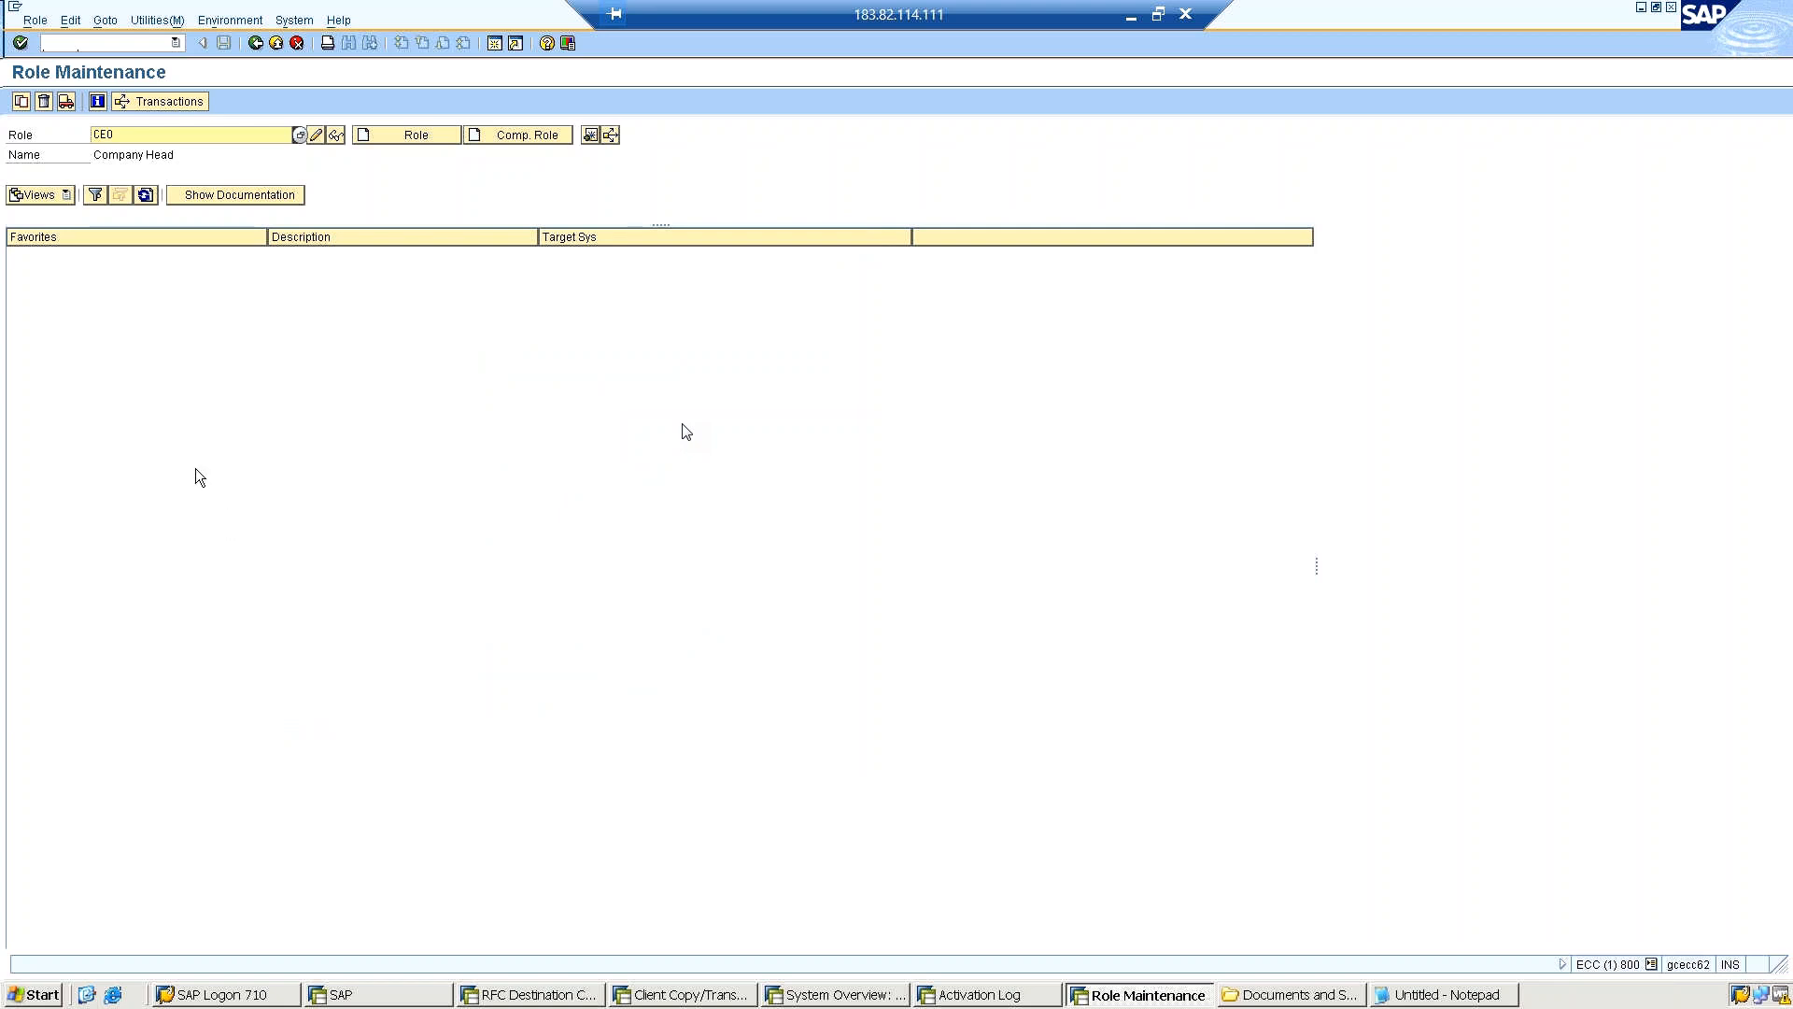
# Execute the mass transport for role CEO, including its generated profiles, and acknowledge the information on transporting roles.
pyautogui.click(65, 102)
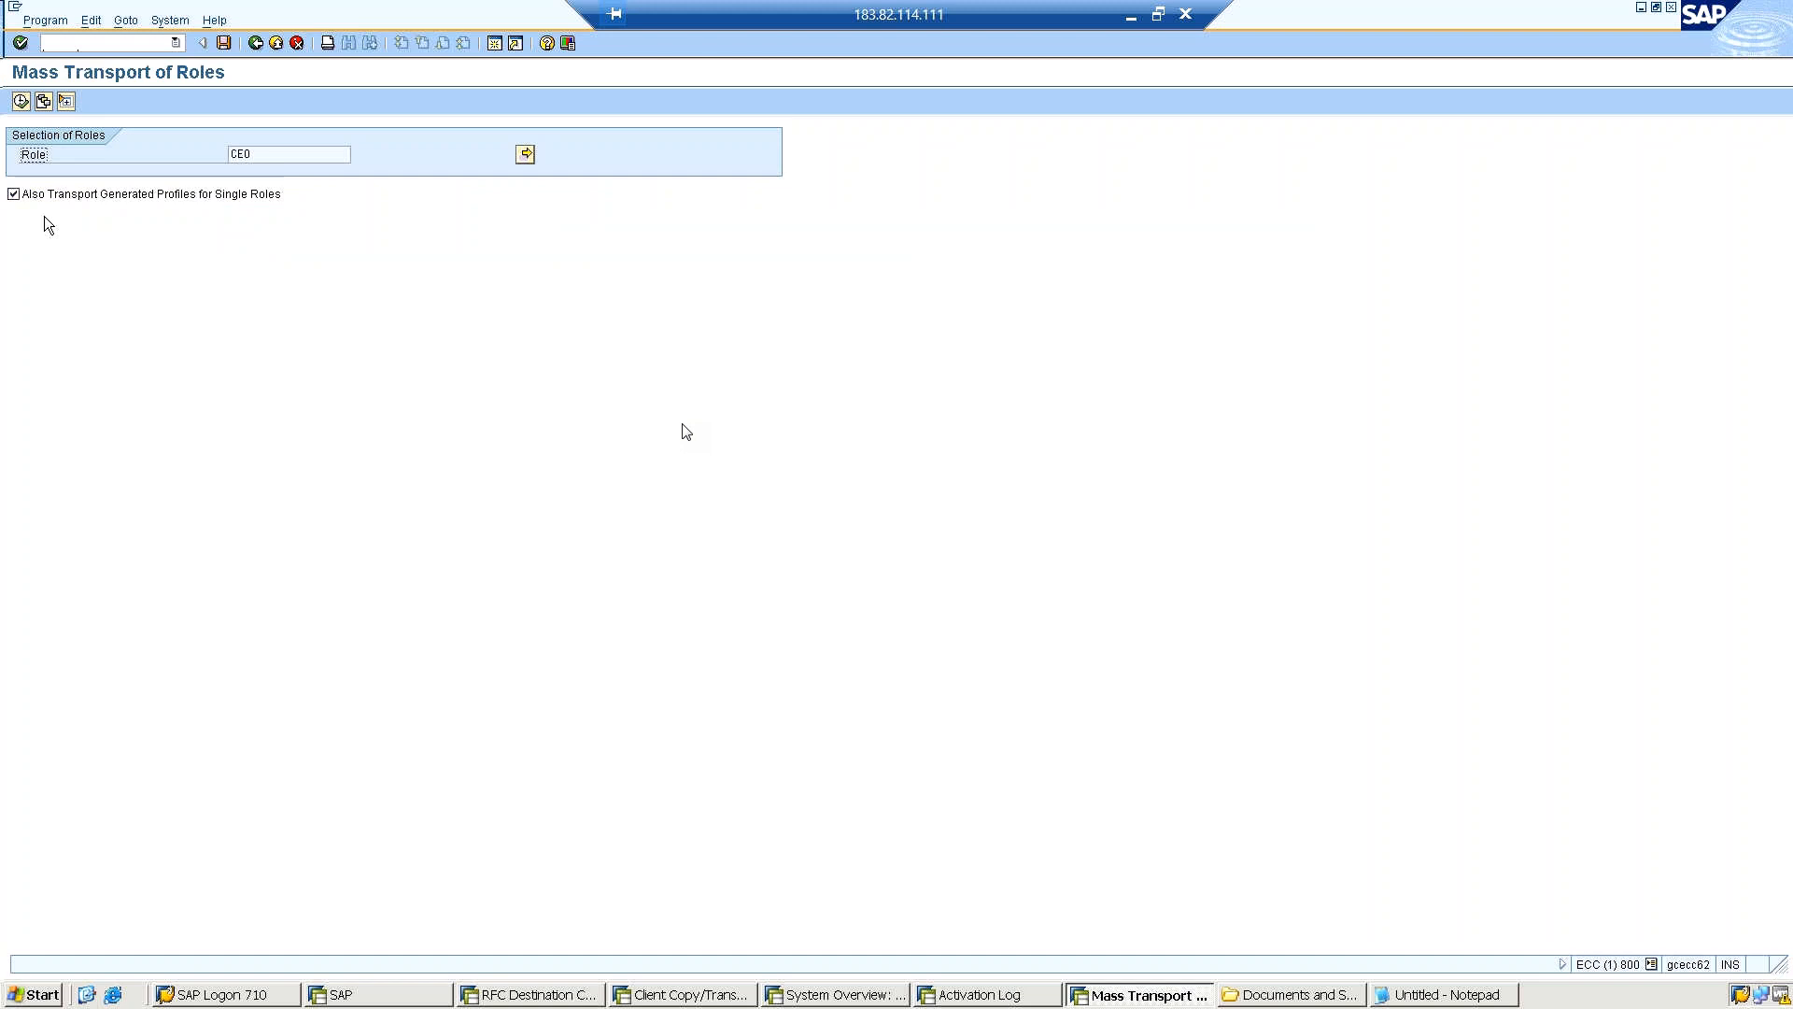
pyautogui.click(20, 100)
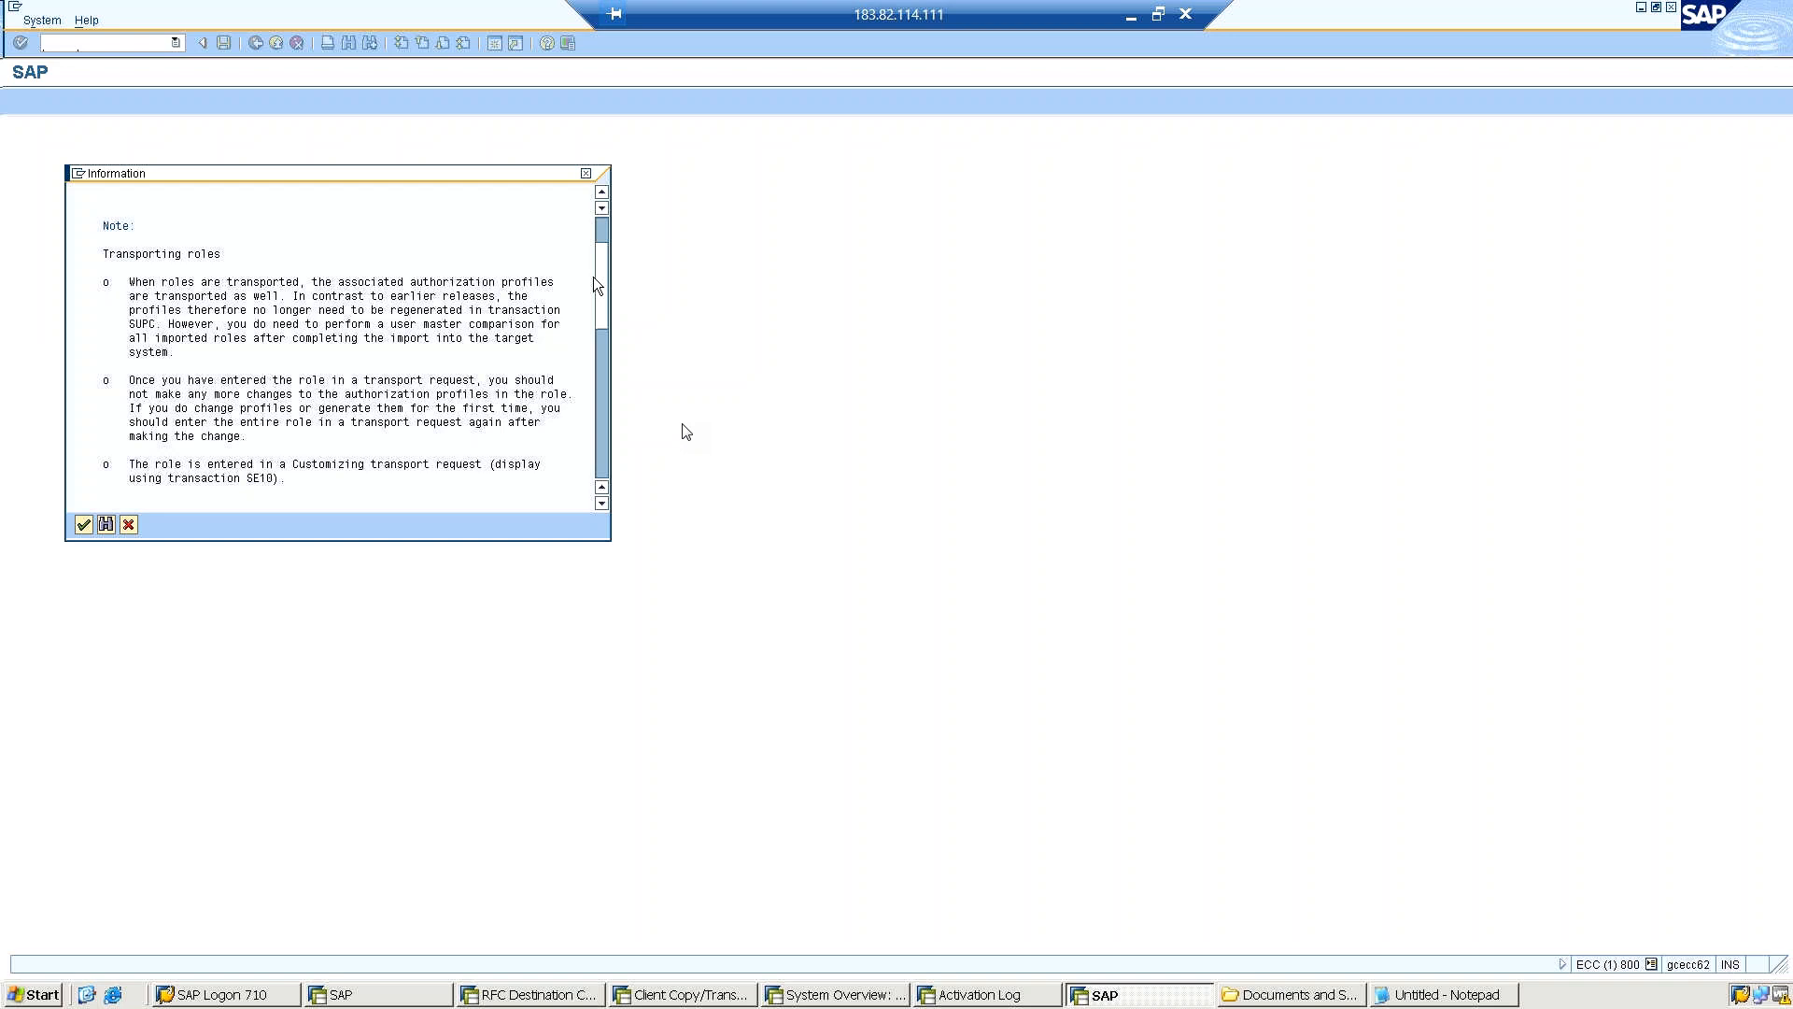
pyautogui.scroll(-2, 206, 467)
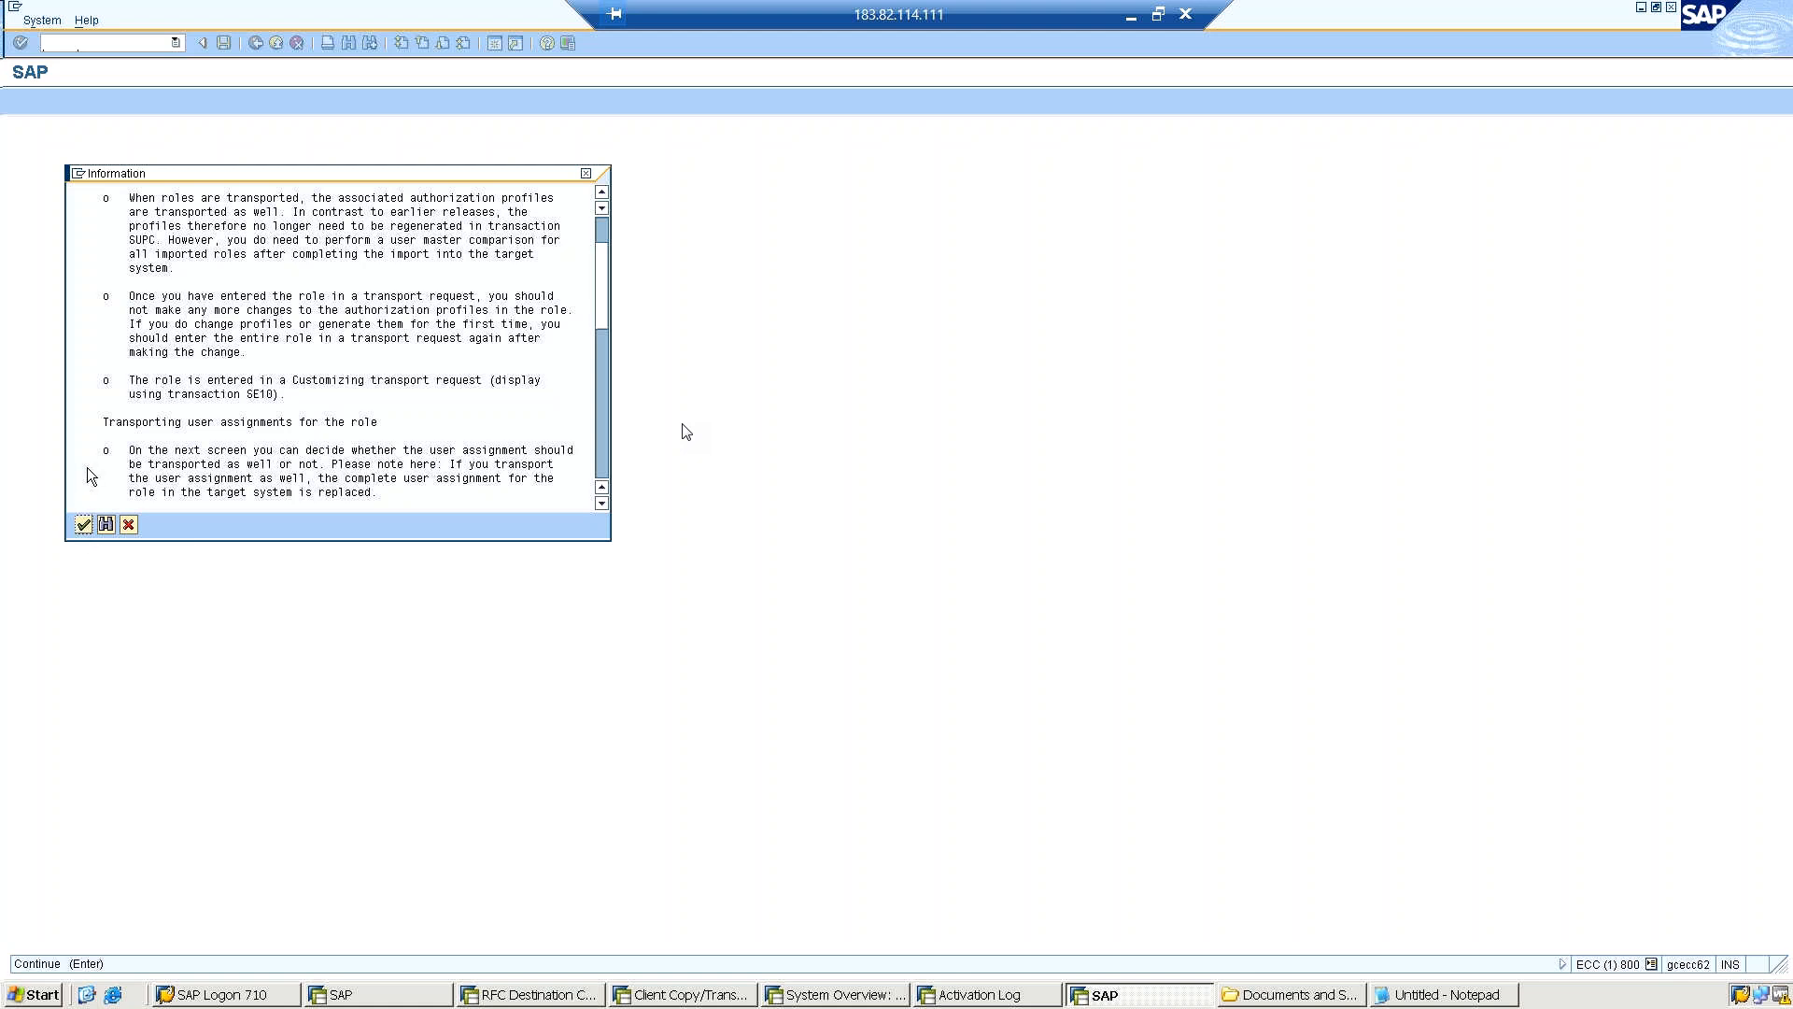
pyautogui.click(82, 523)
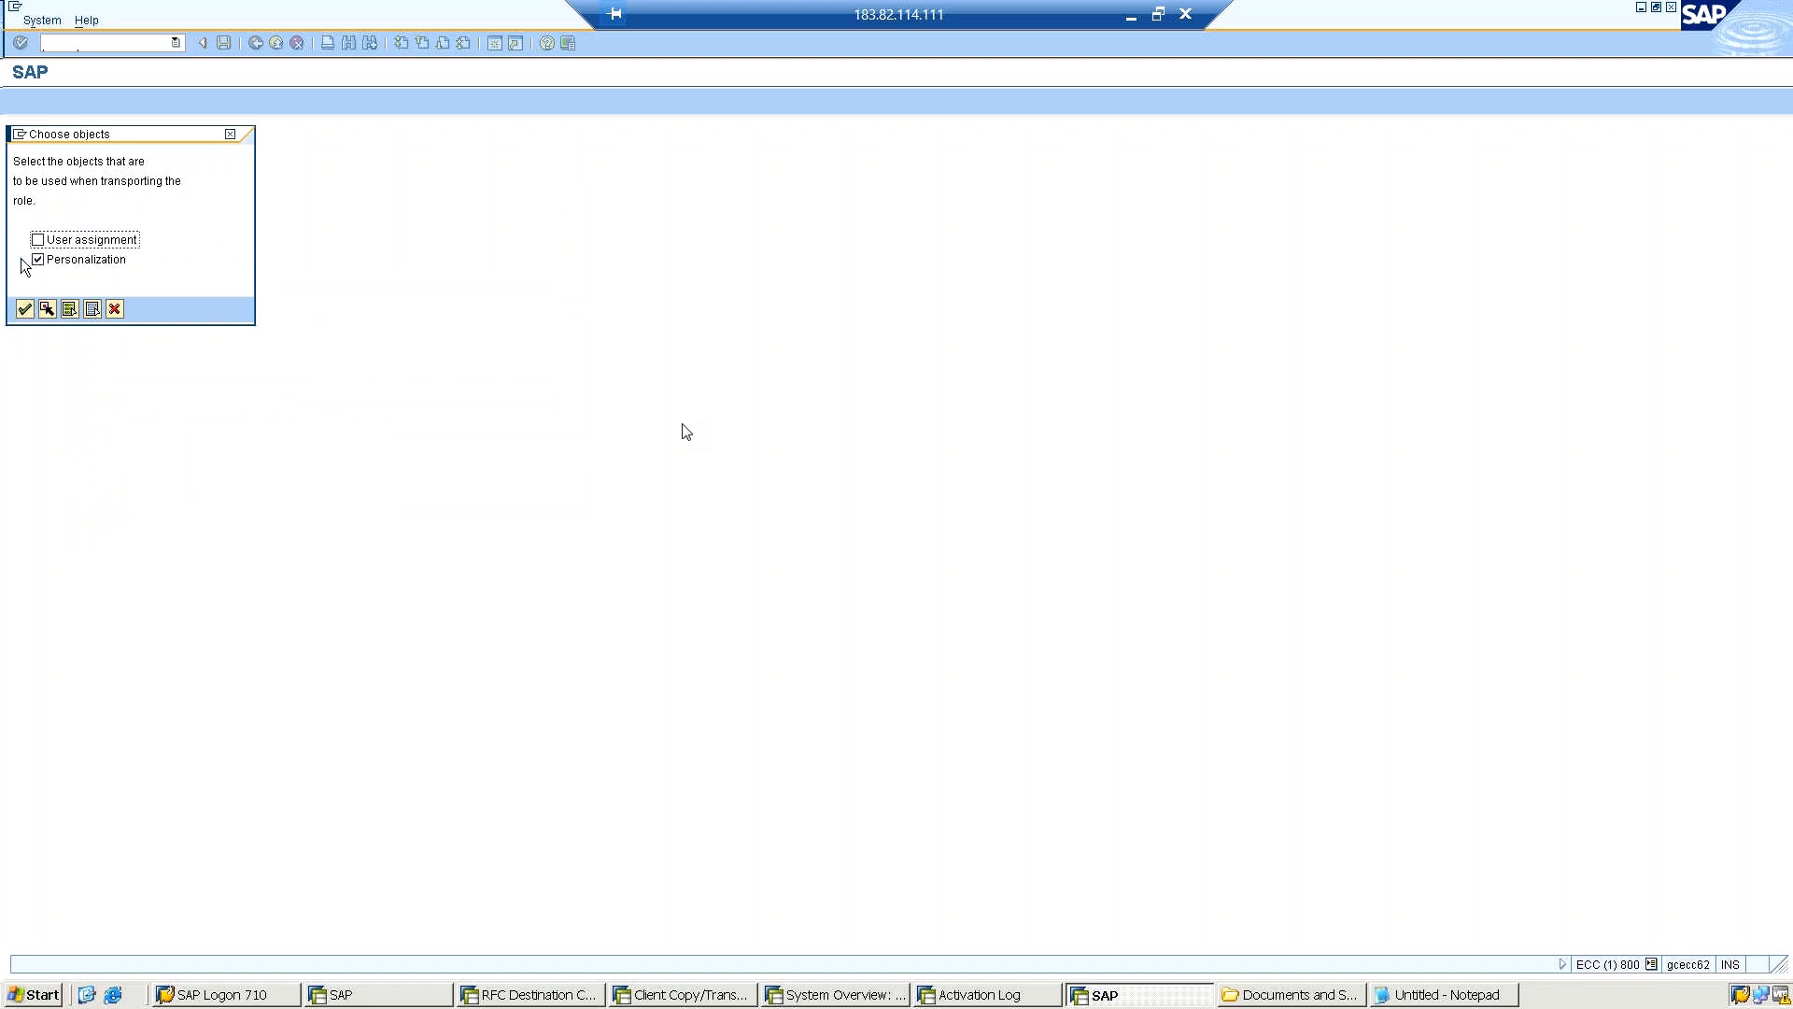
# Confirm the objects to transport with the role, including Personalization, and acknowledge the transport information.
pyautogui.click(25, 309)
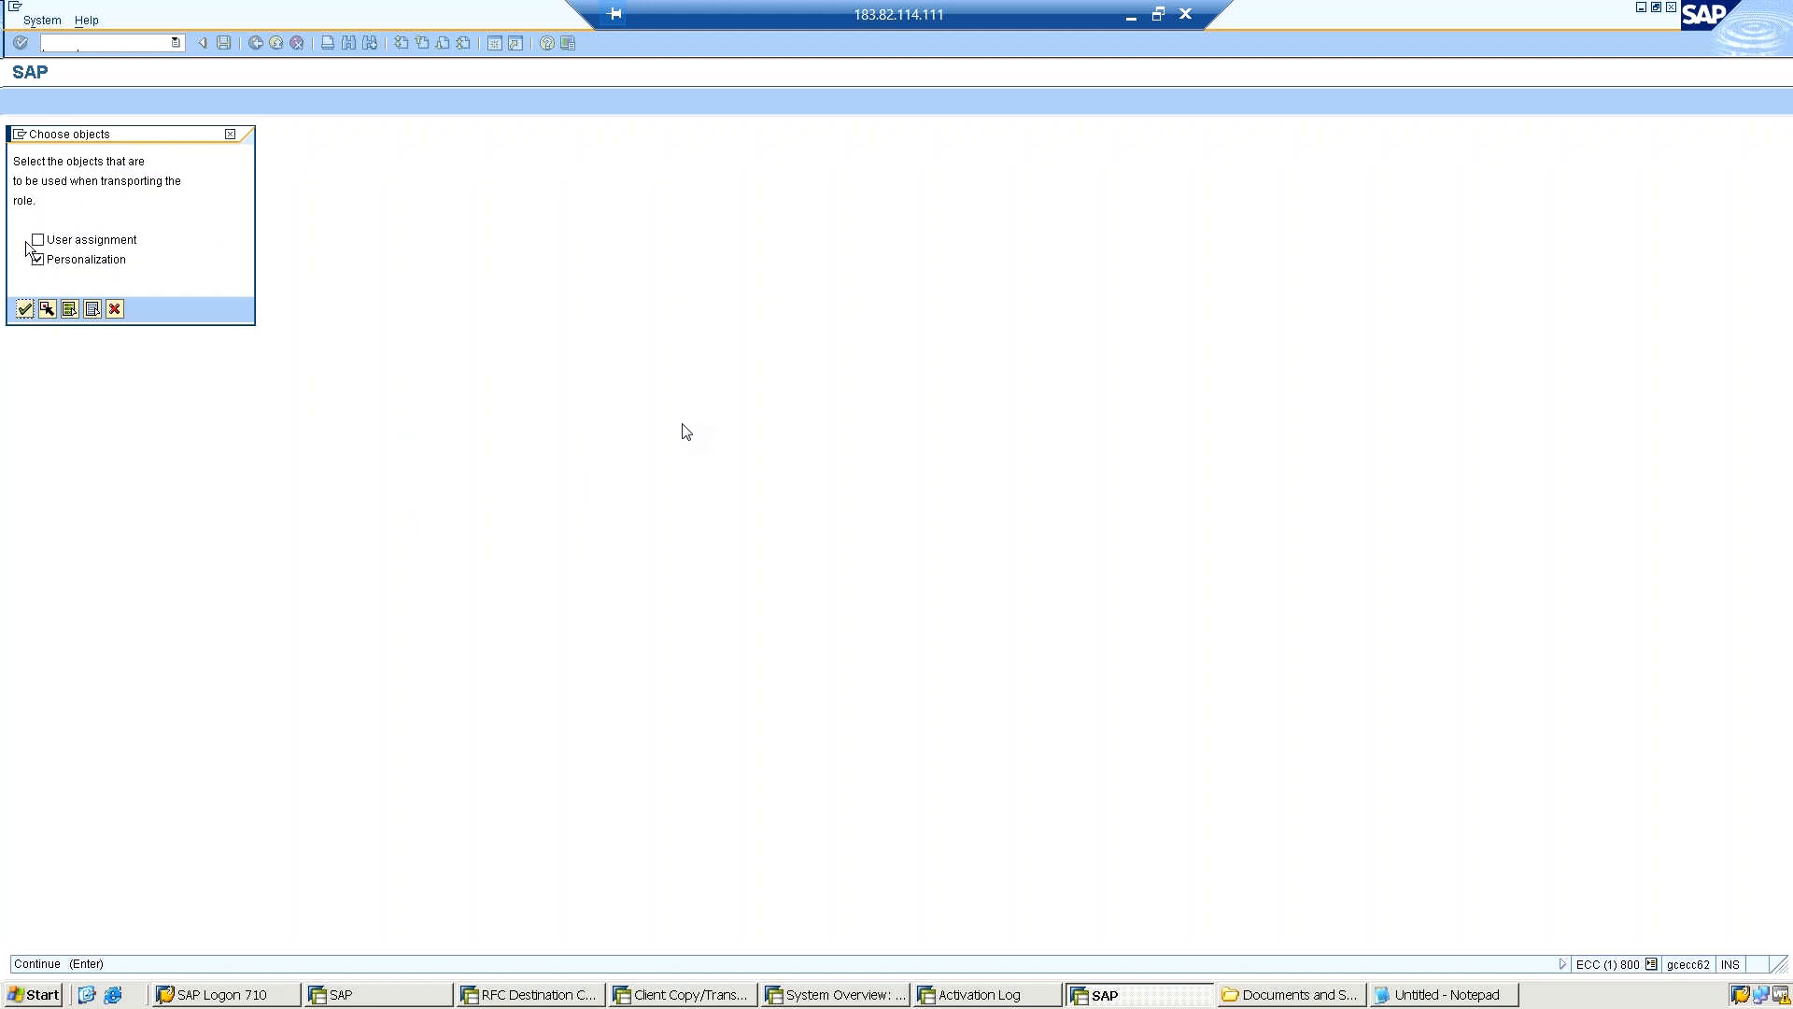
pyautogui.click(34, 245)
pyautogui.click(33, 244)
pyautogui.click(22, 311)
pyautogui.click(22, 309)
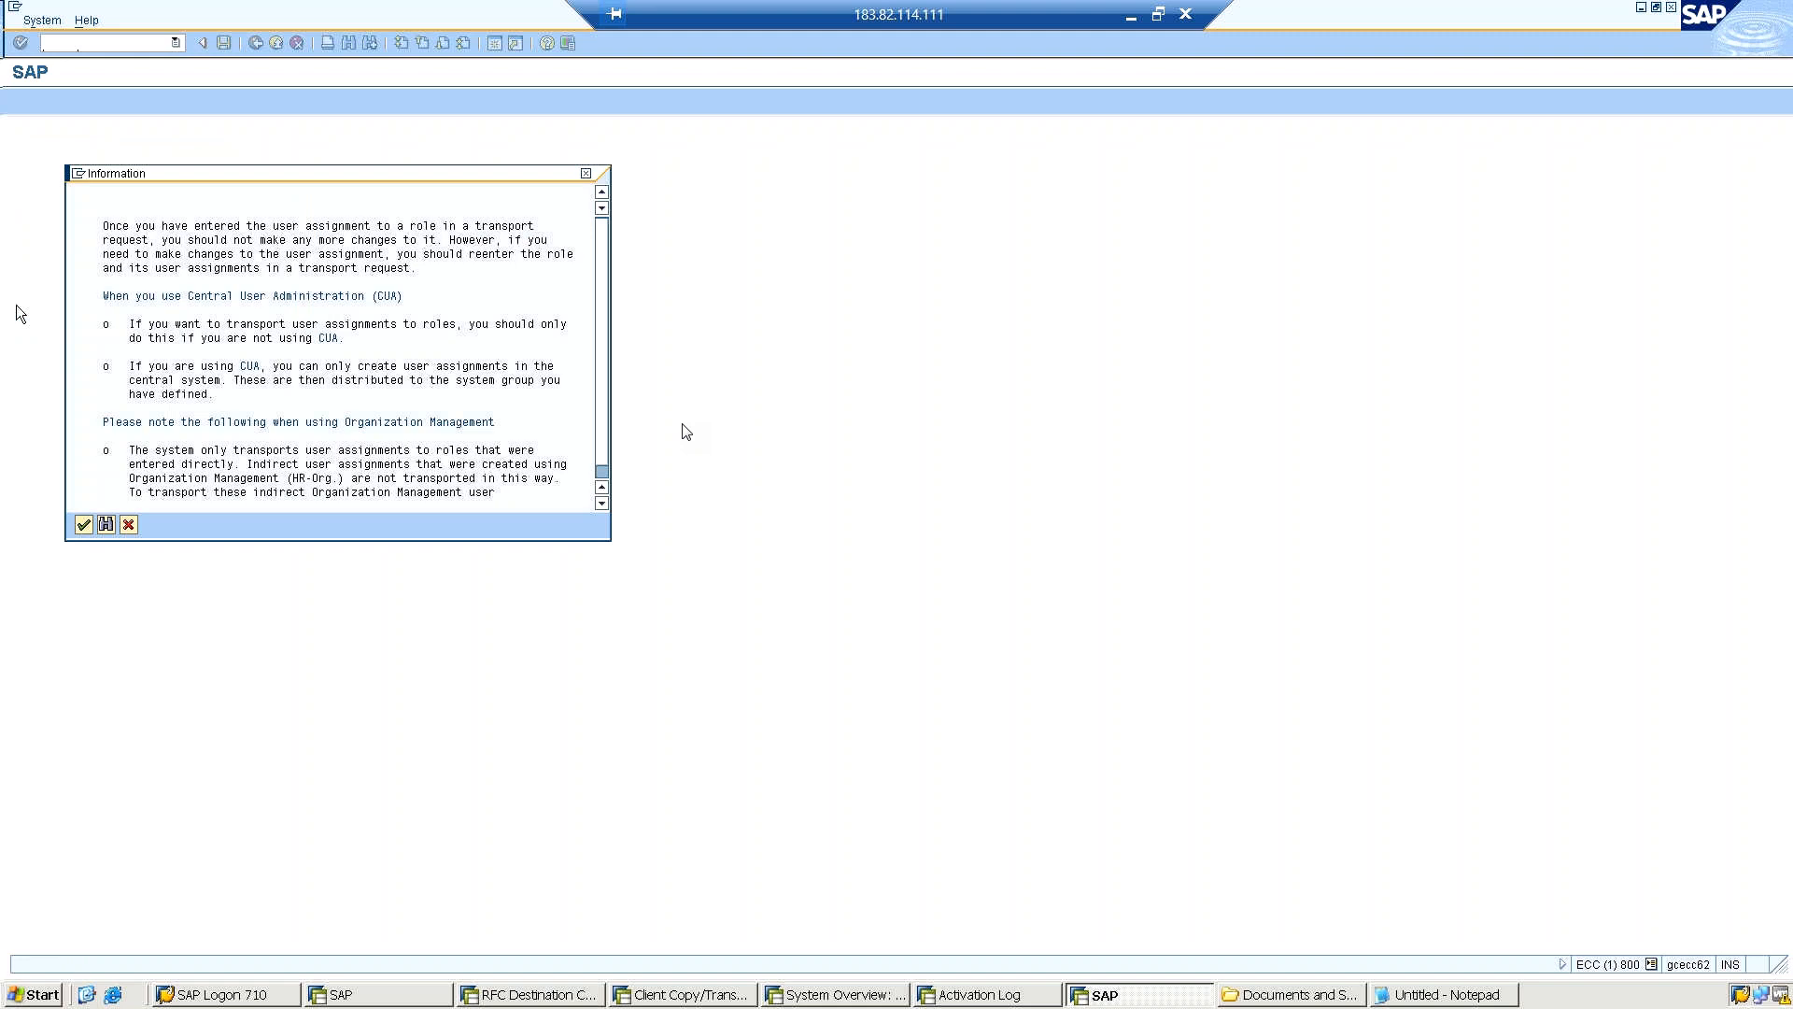
pyautogui.click(79, 528)
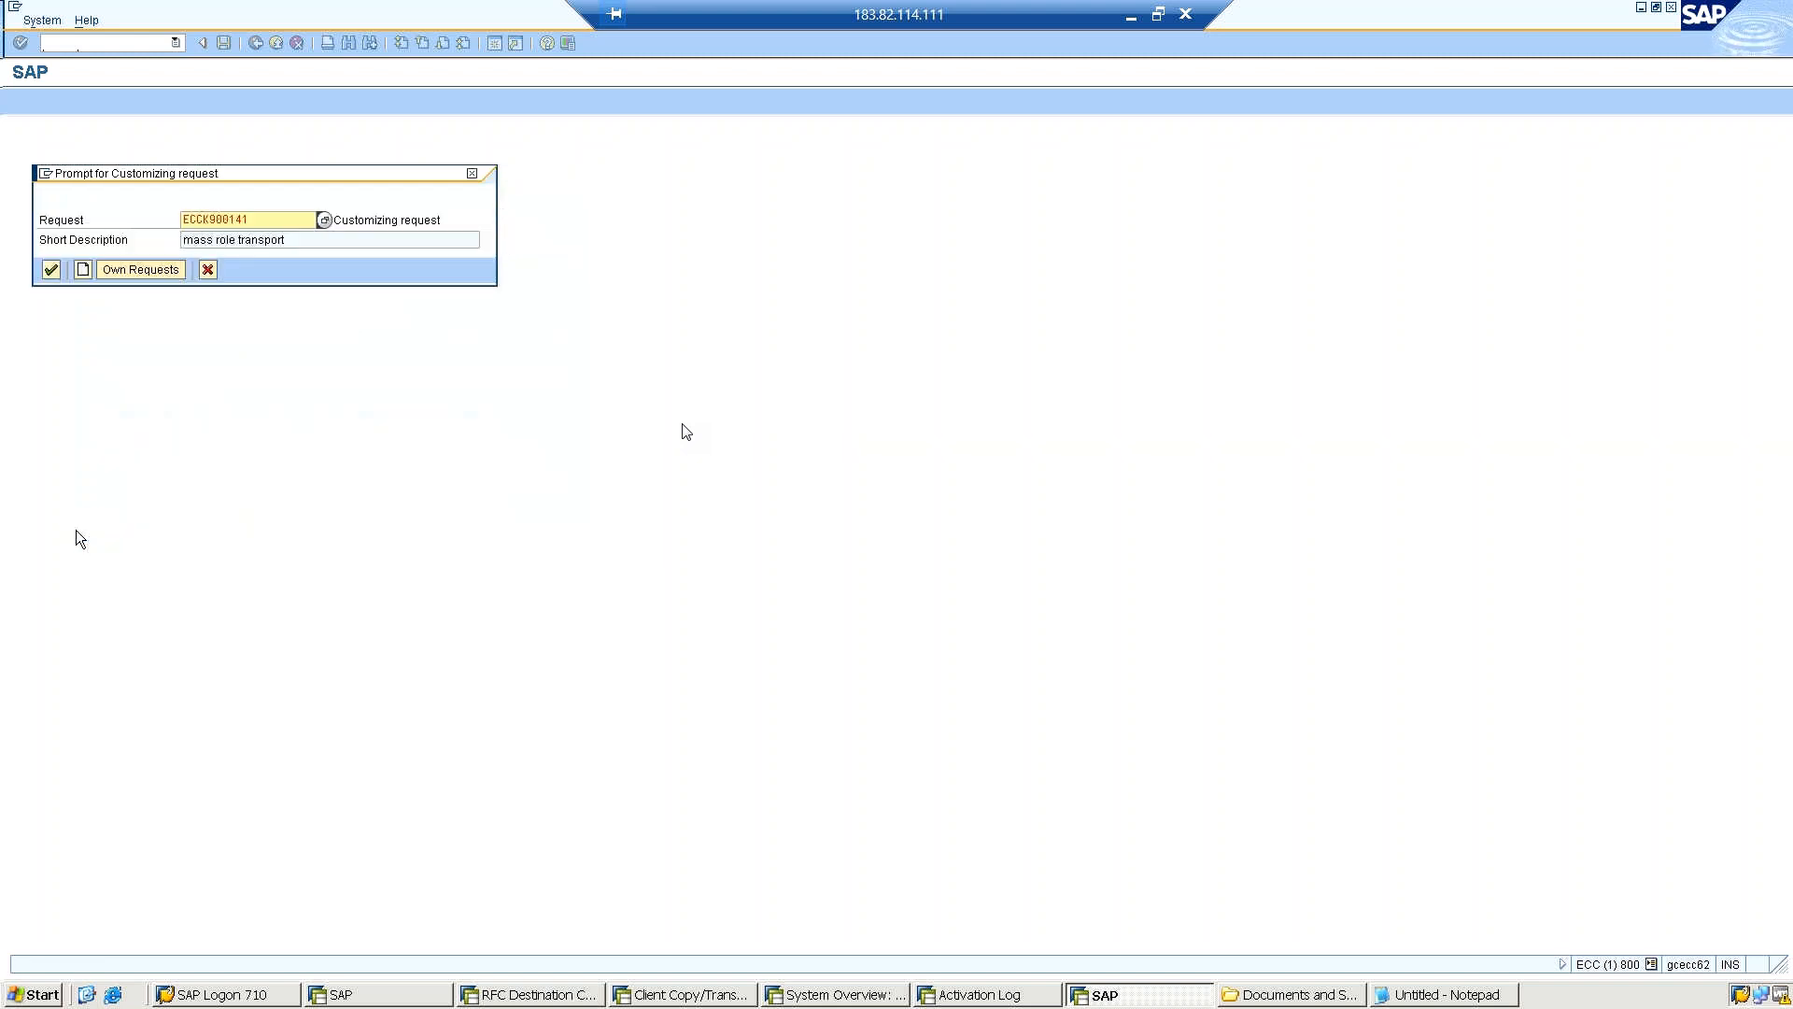
# Create a new customizing request with the short description "Role Testing" and target ET1, then save it.
pyautogui.click(82, 270)
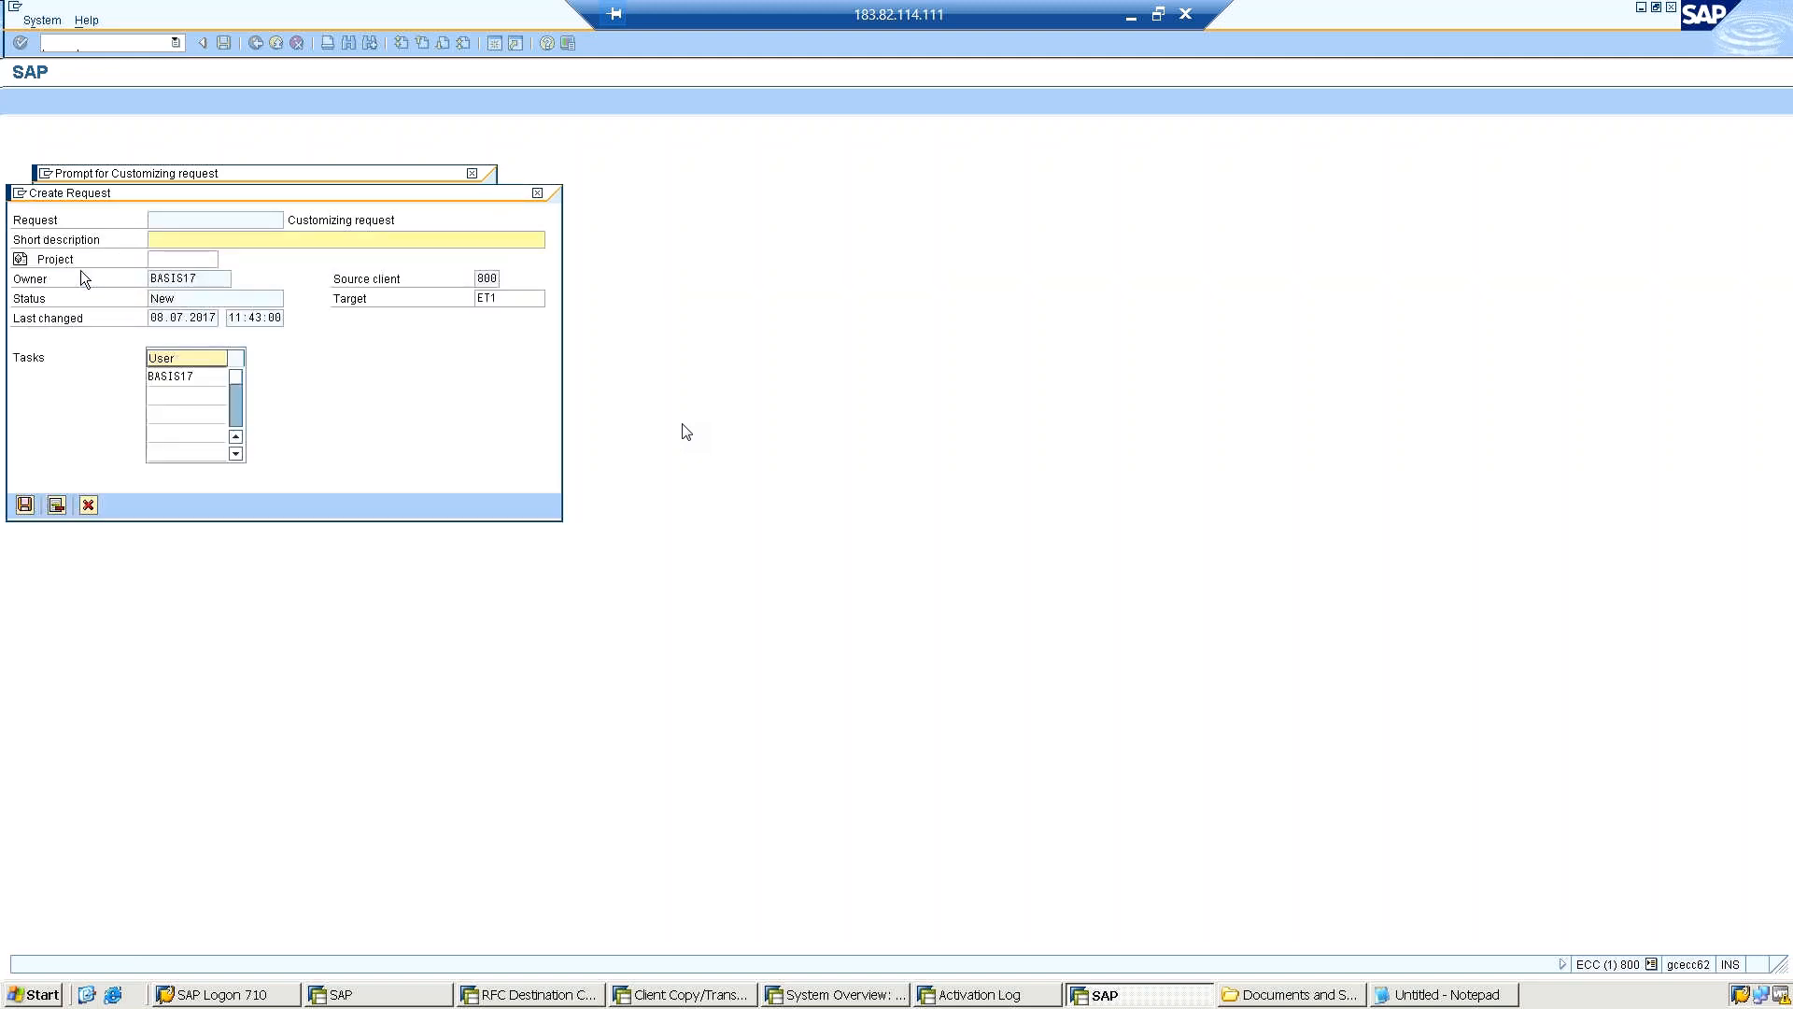
pyautogui.click(167, 225)
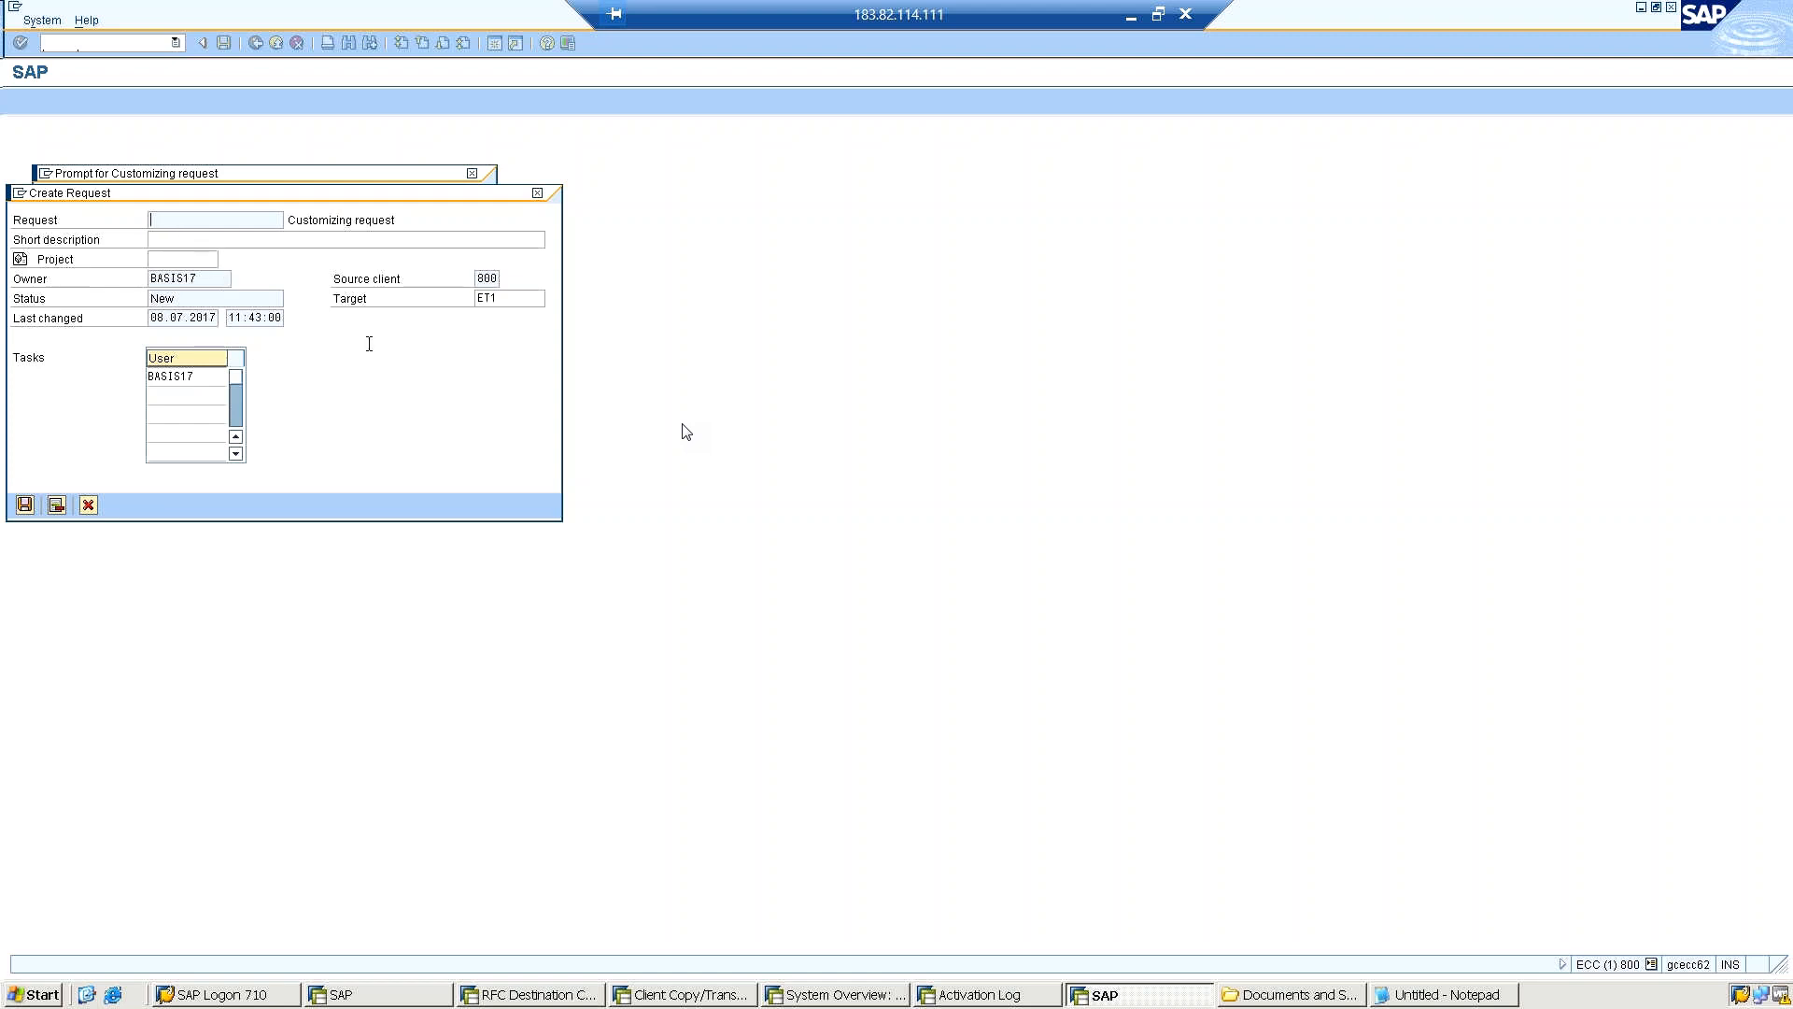
pyautogui.click(335, 240)
pyautogui.write('Role')
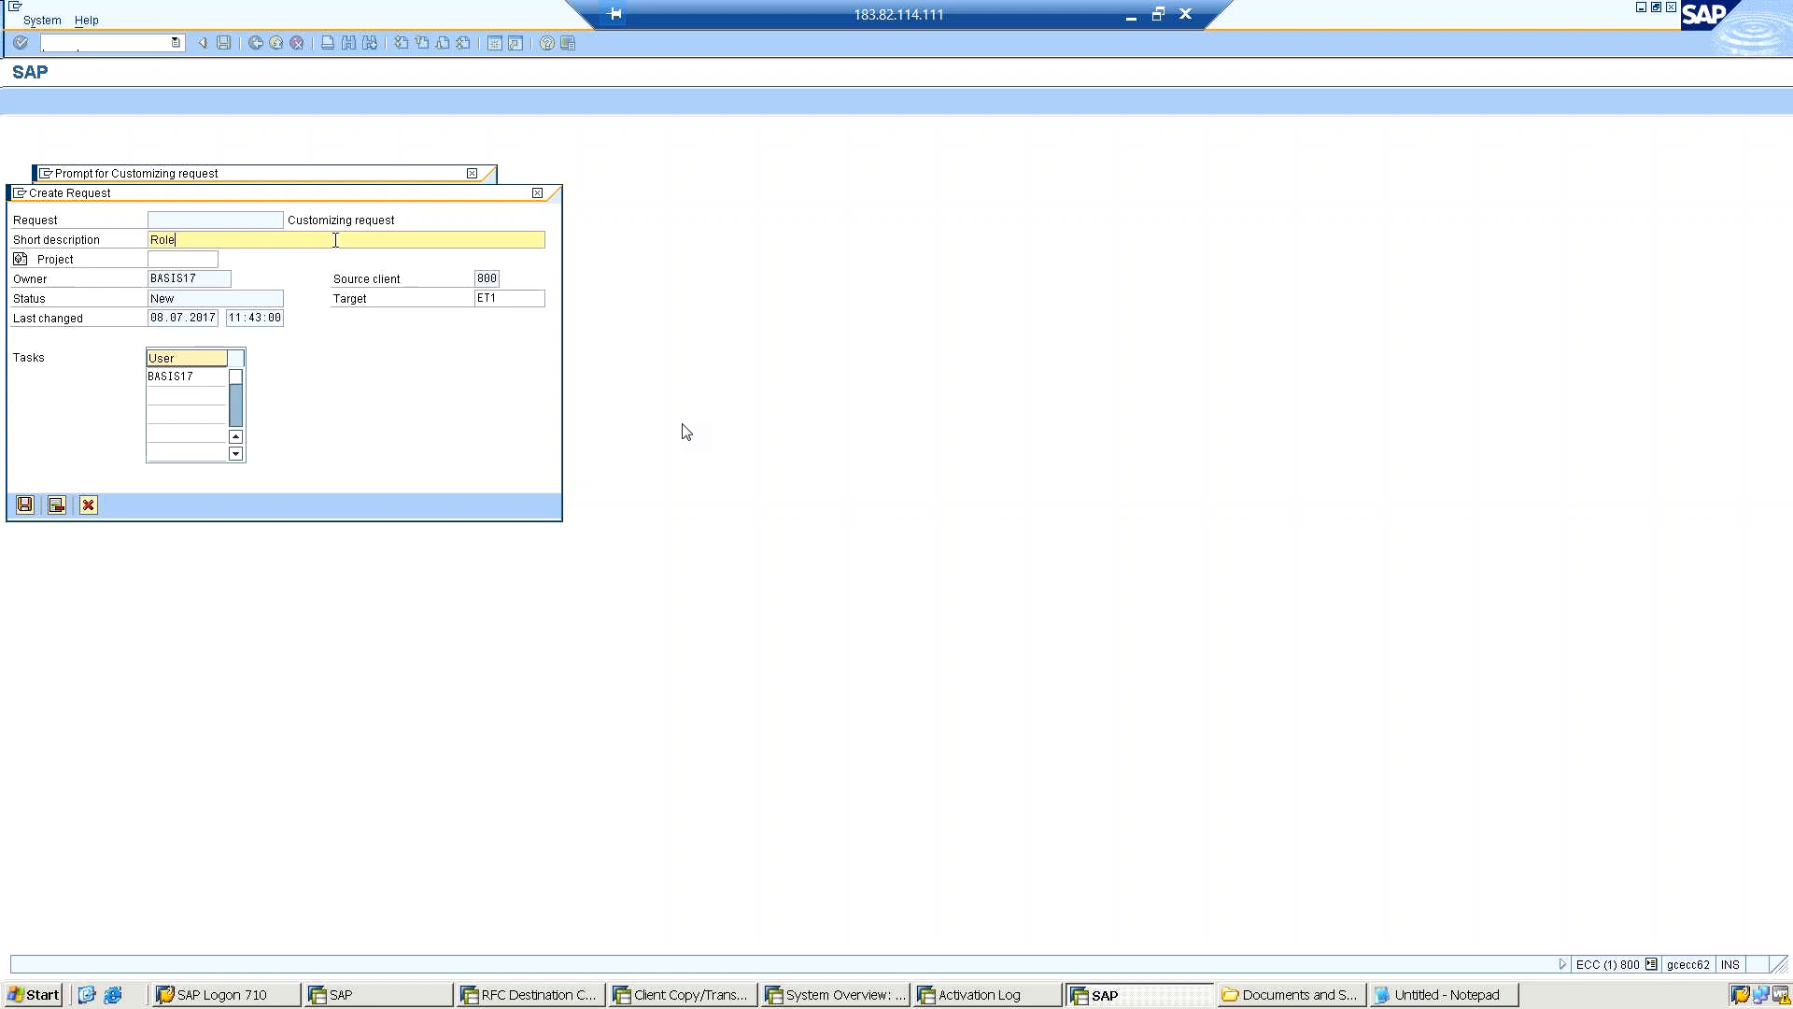
pyautogui.write(' Testing')
pyautogui.click(155, 379)
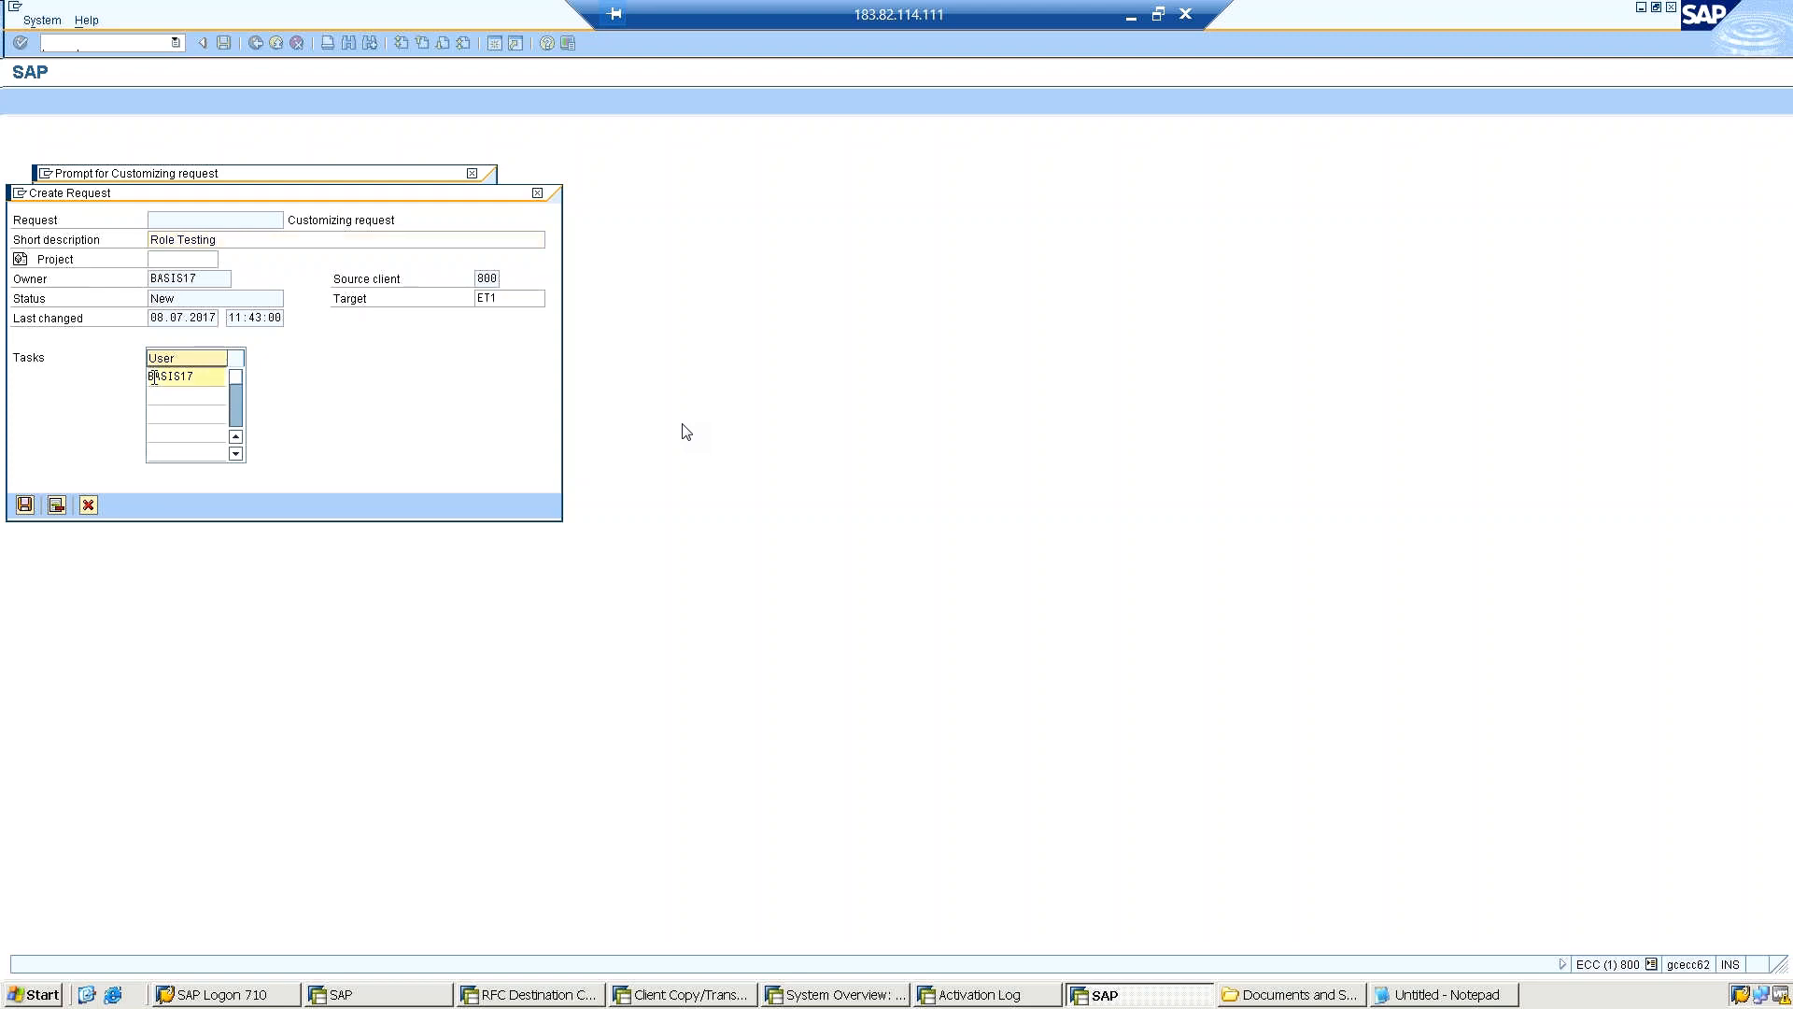
pyautogui.click(76, 367)
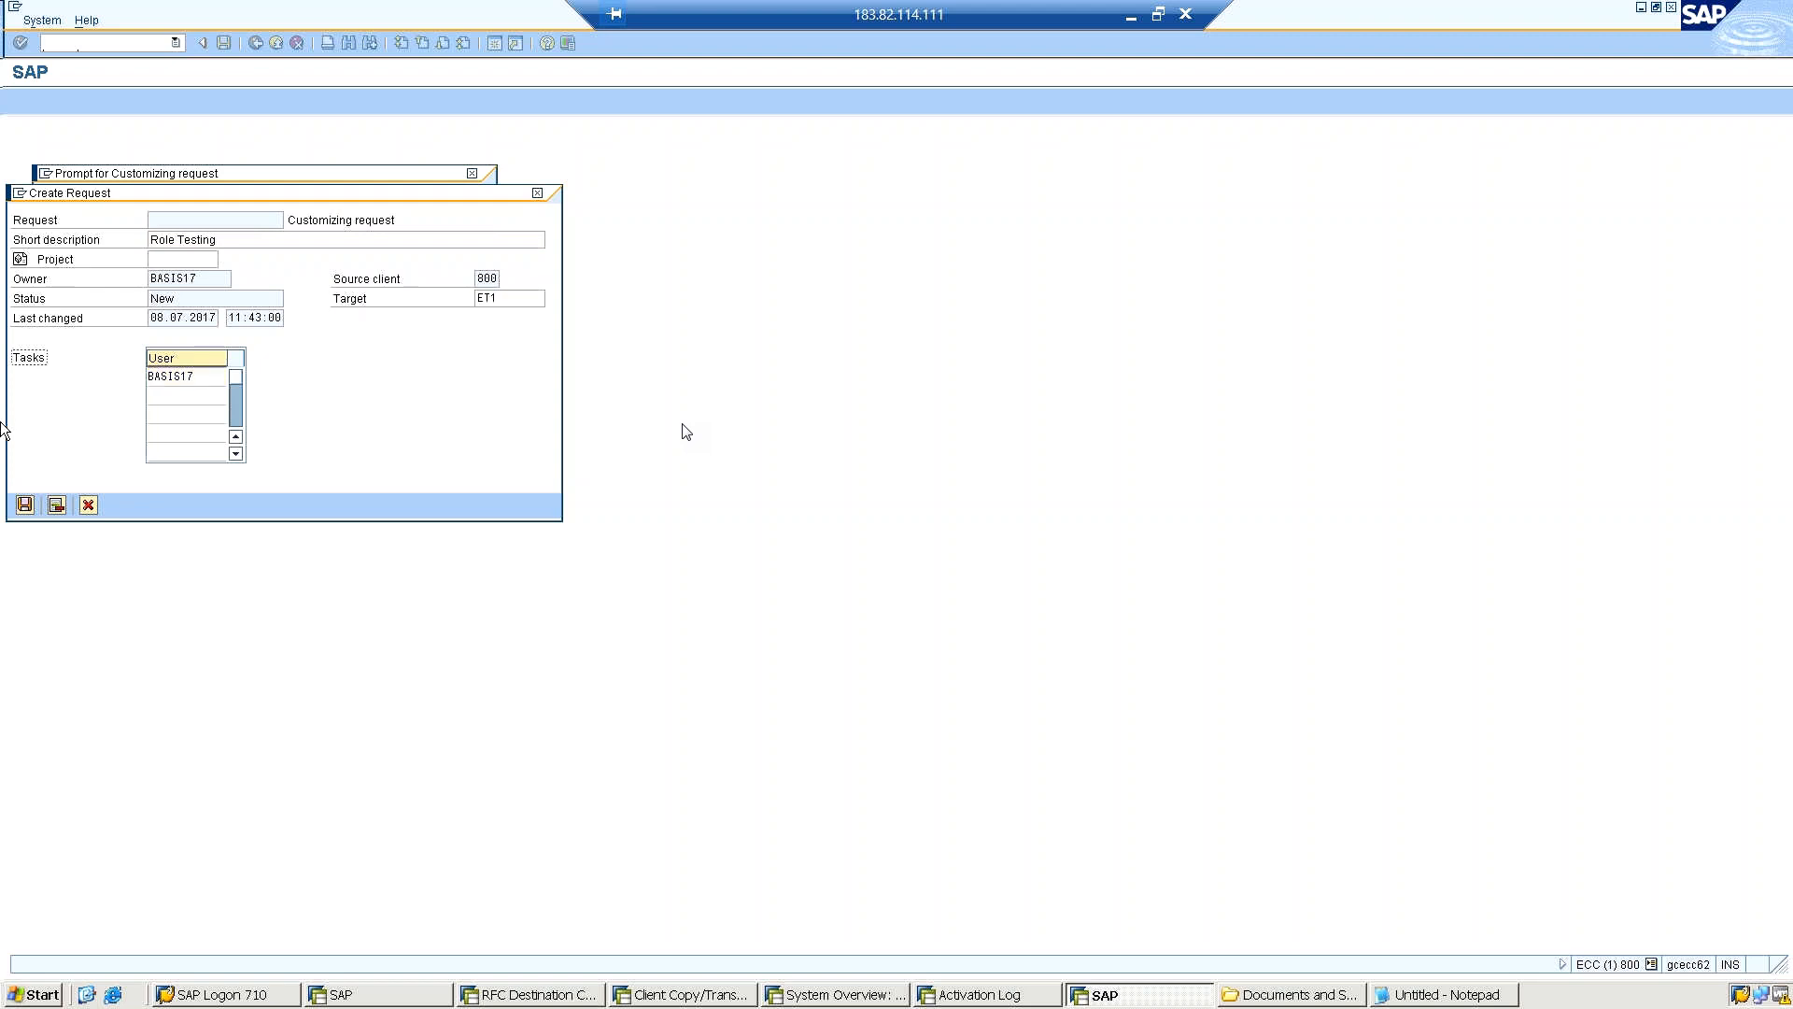
pyautogui.click(24, 504)
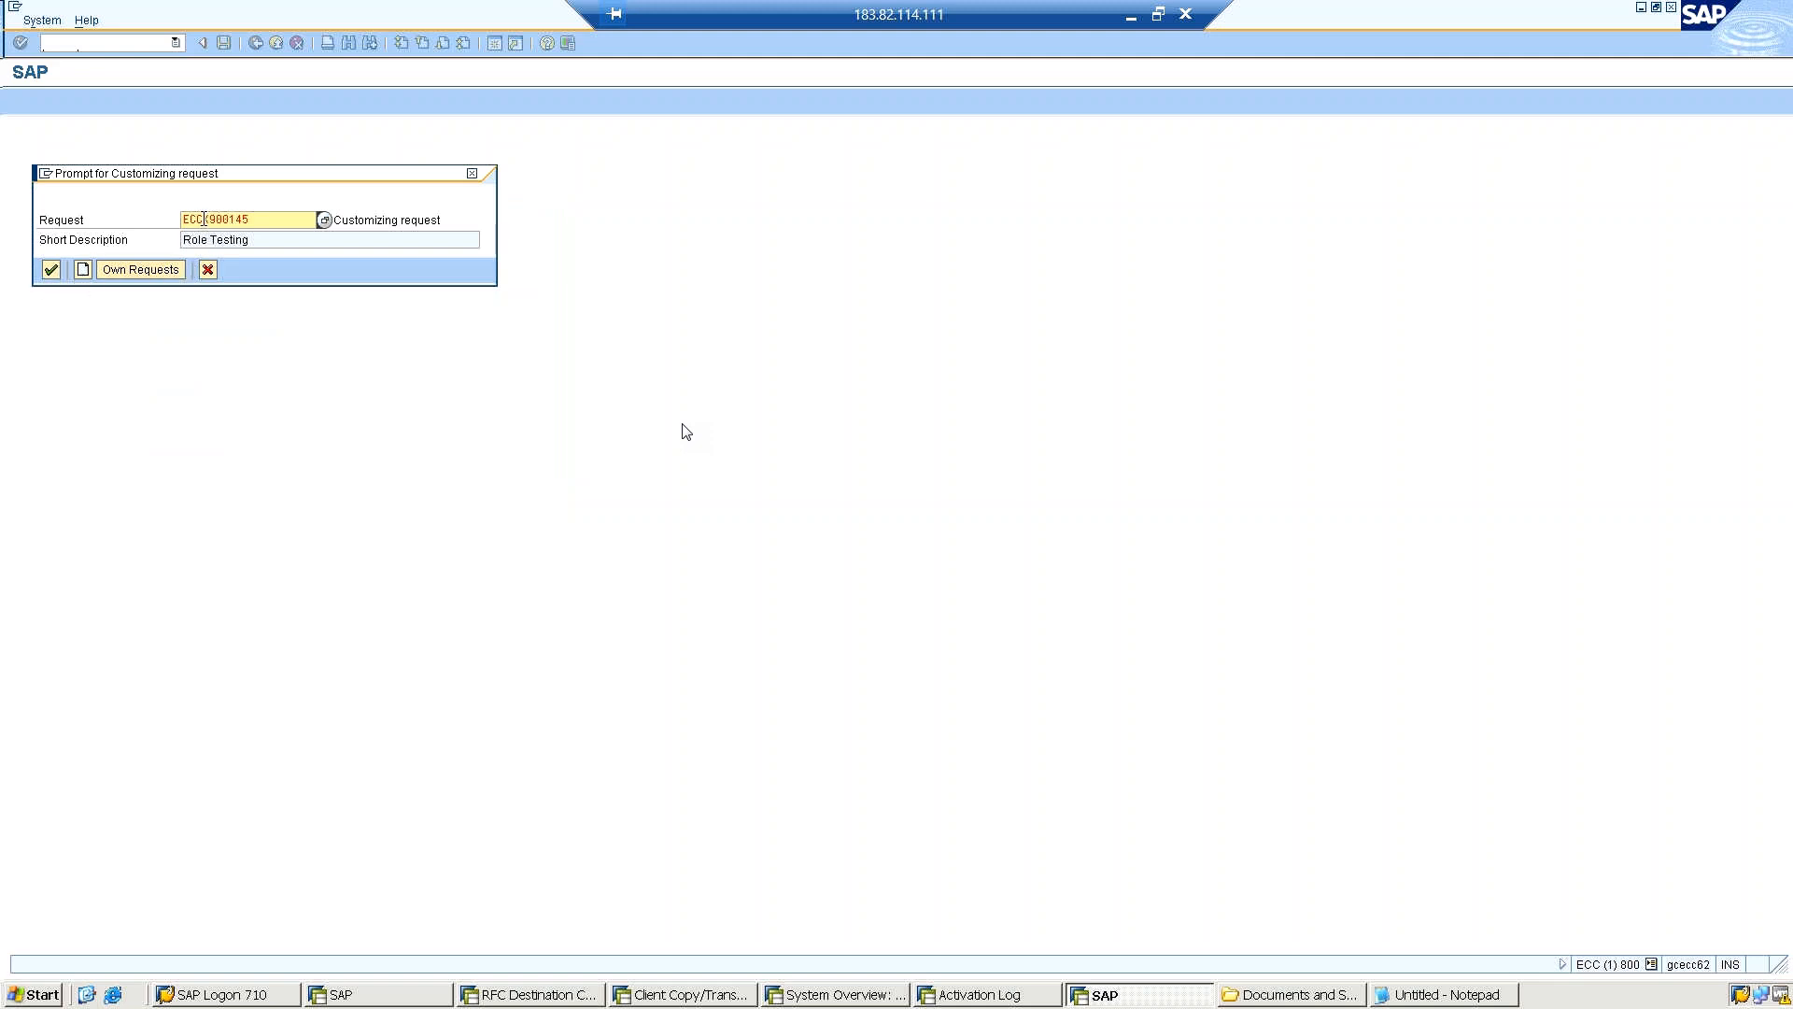
# Enter the CEO role in the Role Testing request and close the Internet Explorer blocked-content dialog.
pyautogui.moveTo(197, 220); pyautogui.dragTo(221, 220)
pyautogui.click(50, 270)
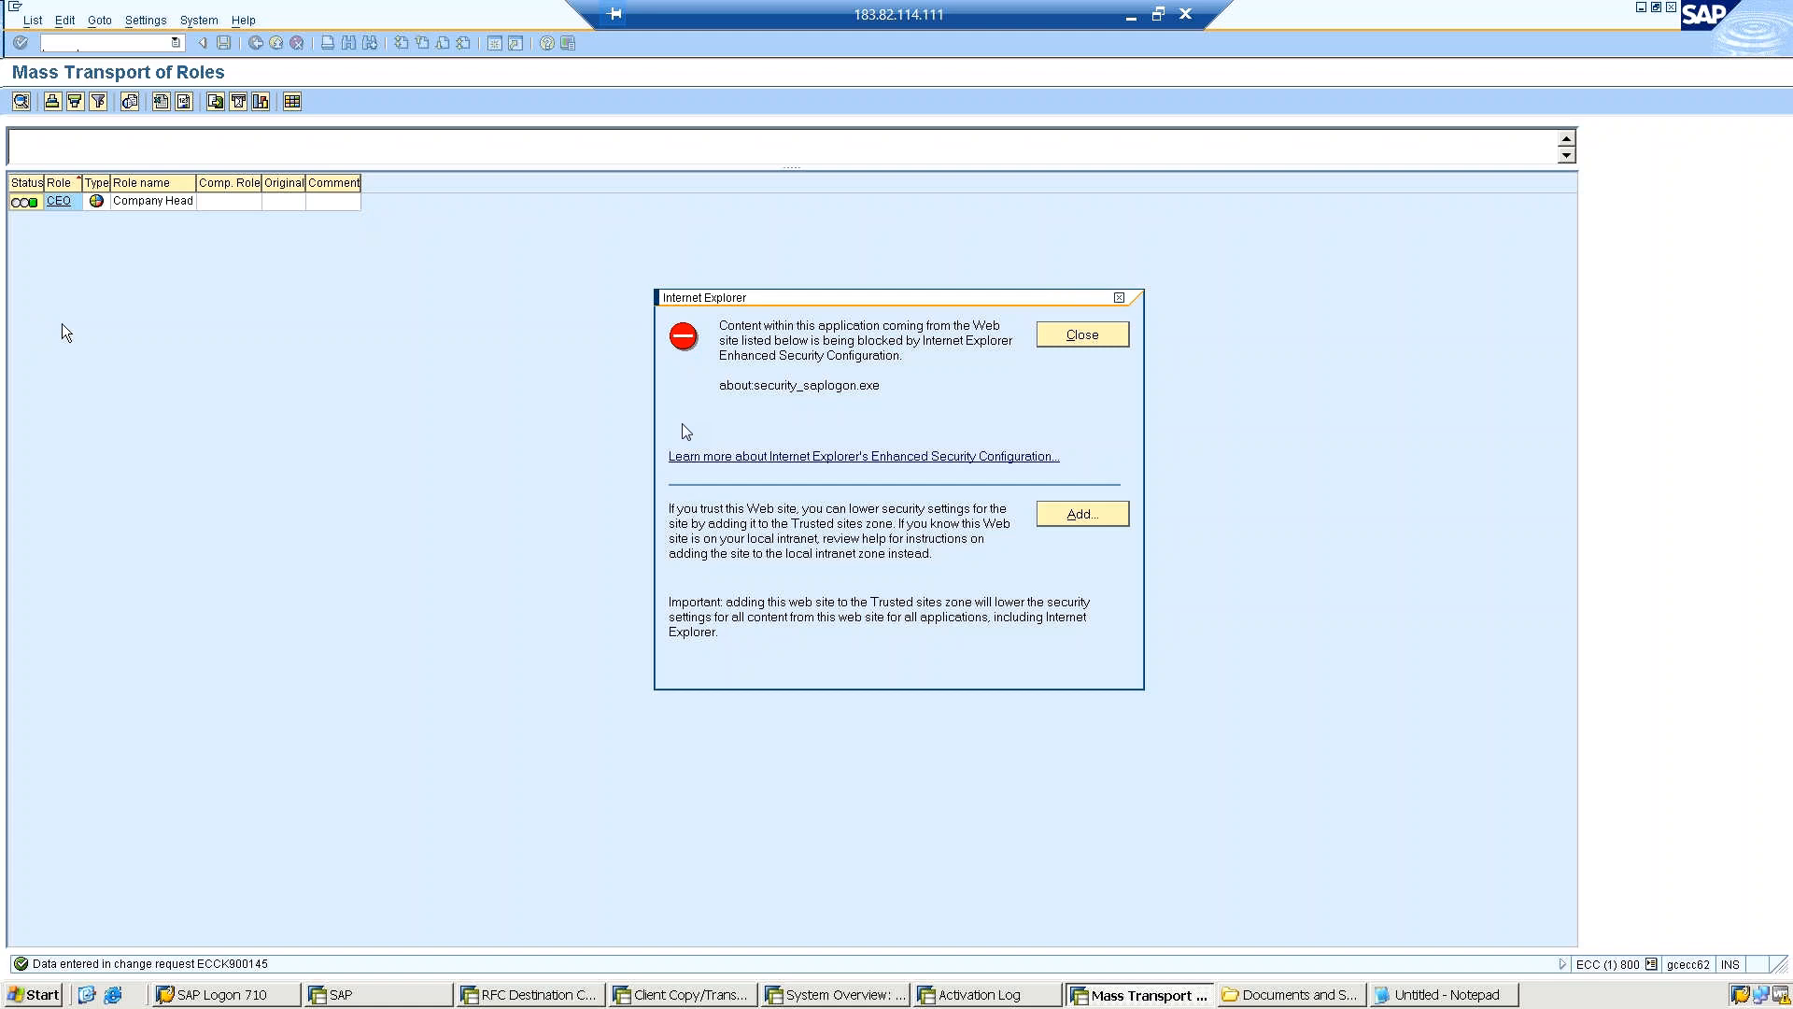
pyautogui.click(1108, 340)
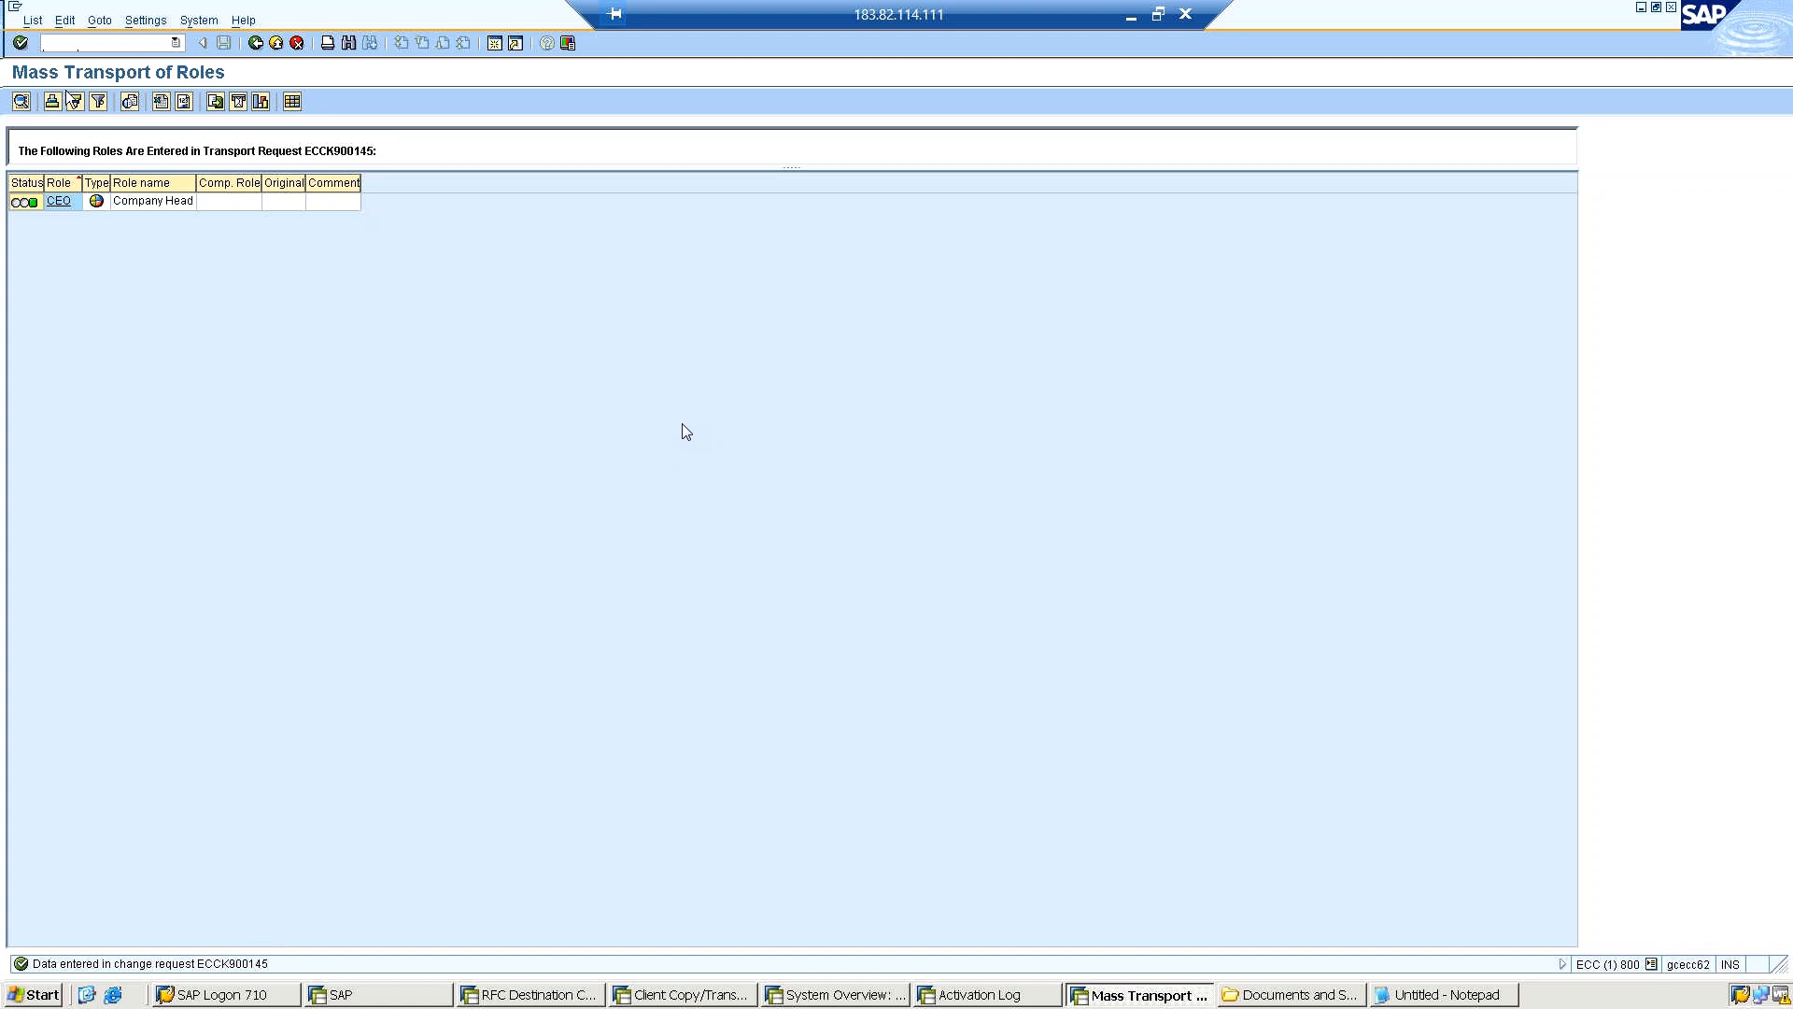
# Open the Transport Organizer with /nse10 and display only modifiable customizing requests.
pyautogui.click(85, 44)
pyautogui.write('/nse10')
pyautogui.press('Return')
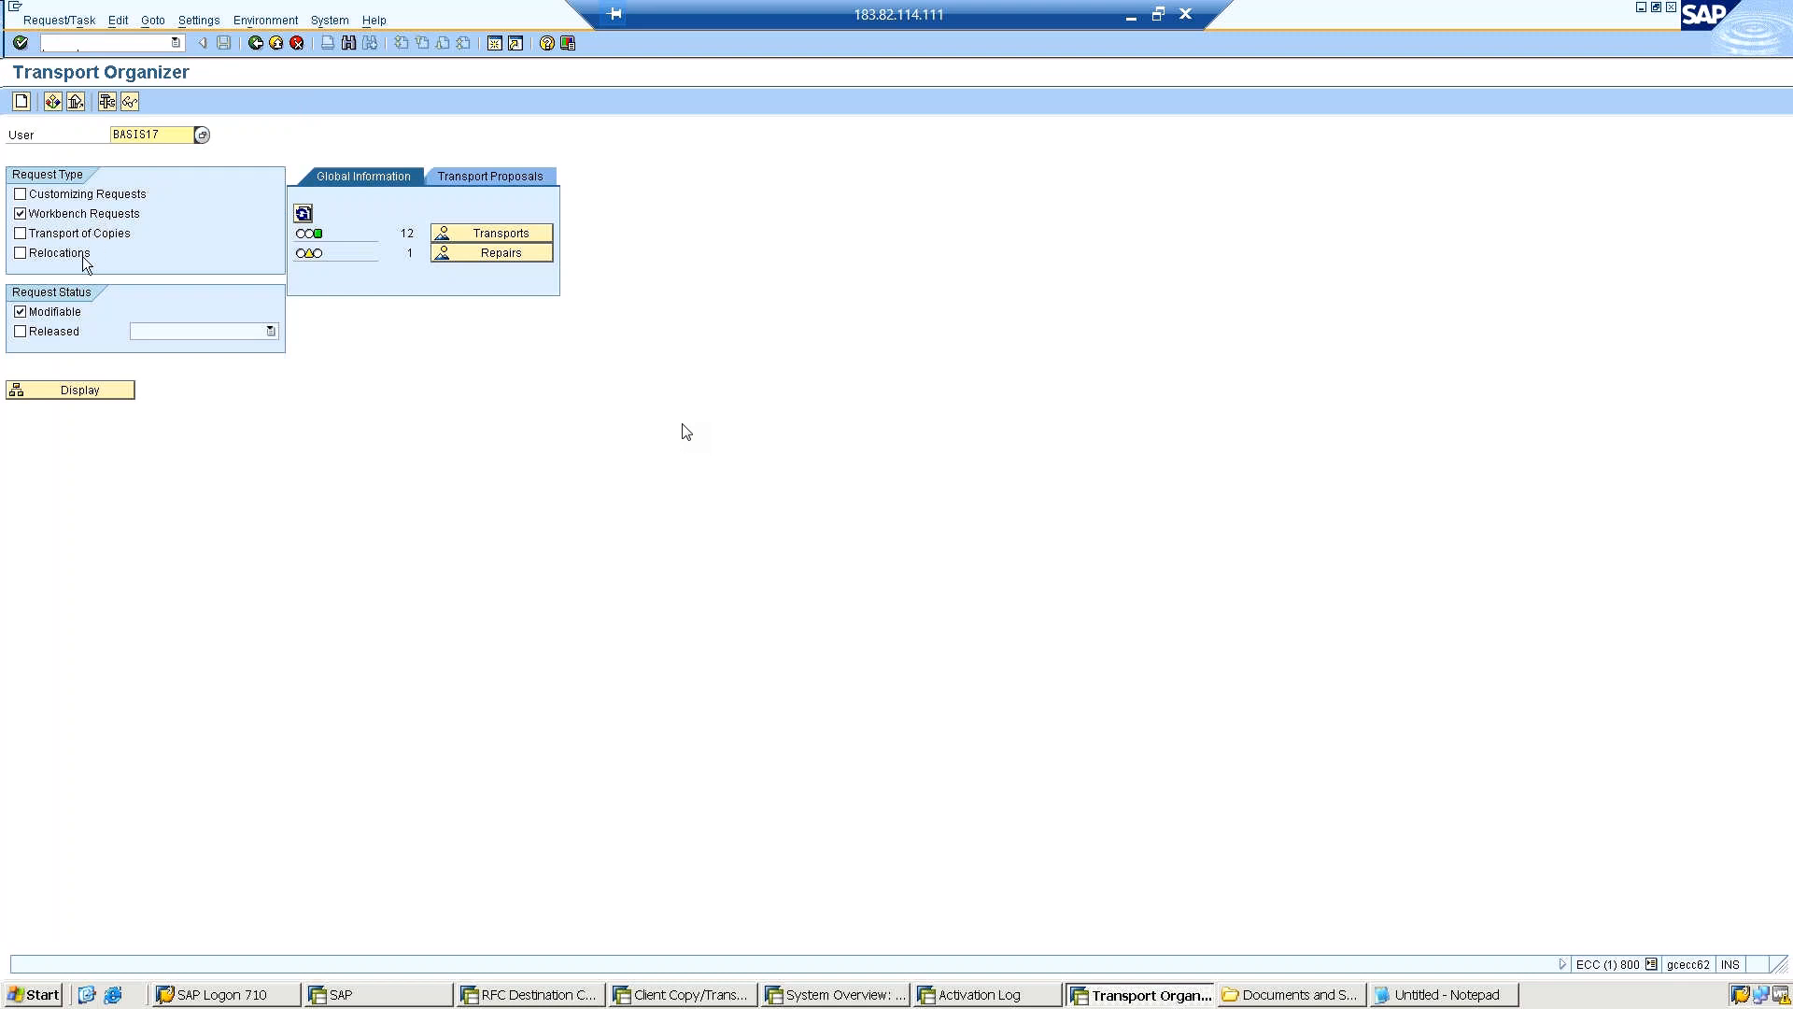
pyautogui.click(74, 196)
pyautogui.click(21, 215)
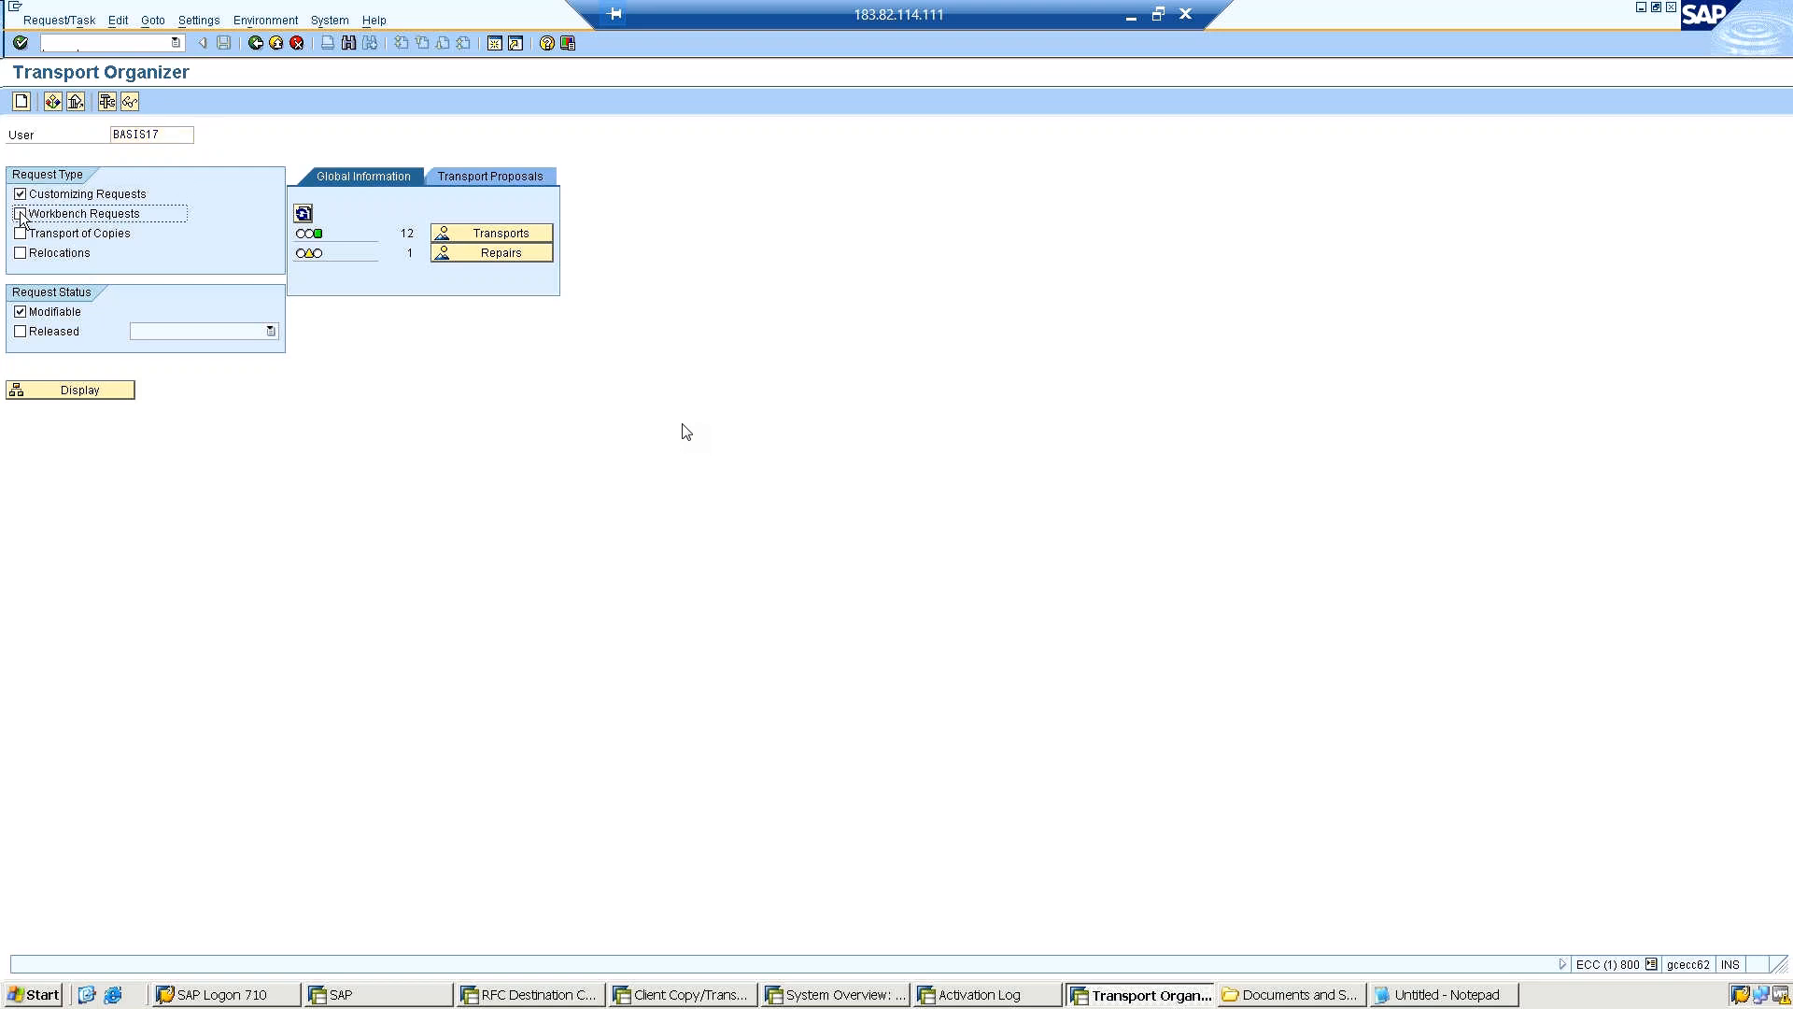
pyautogui.click(58, 393)
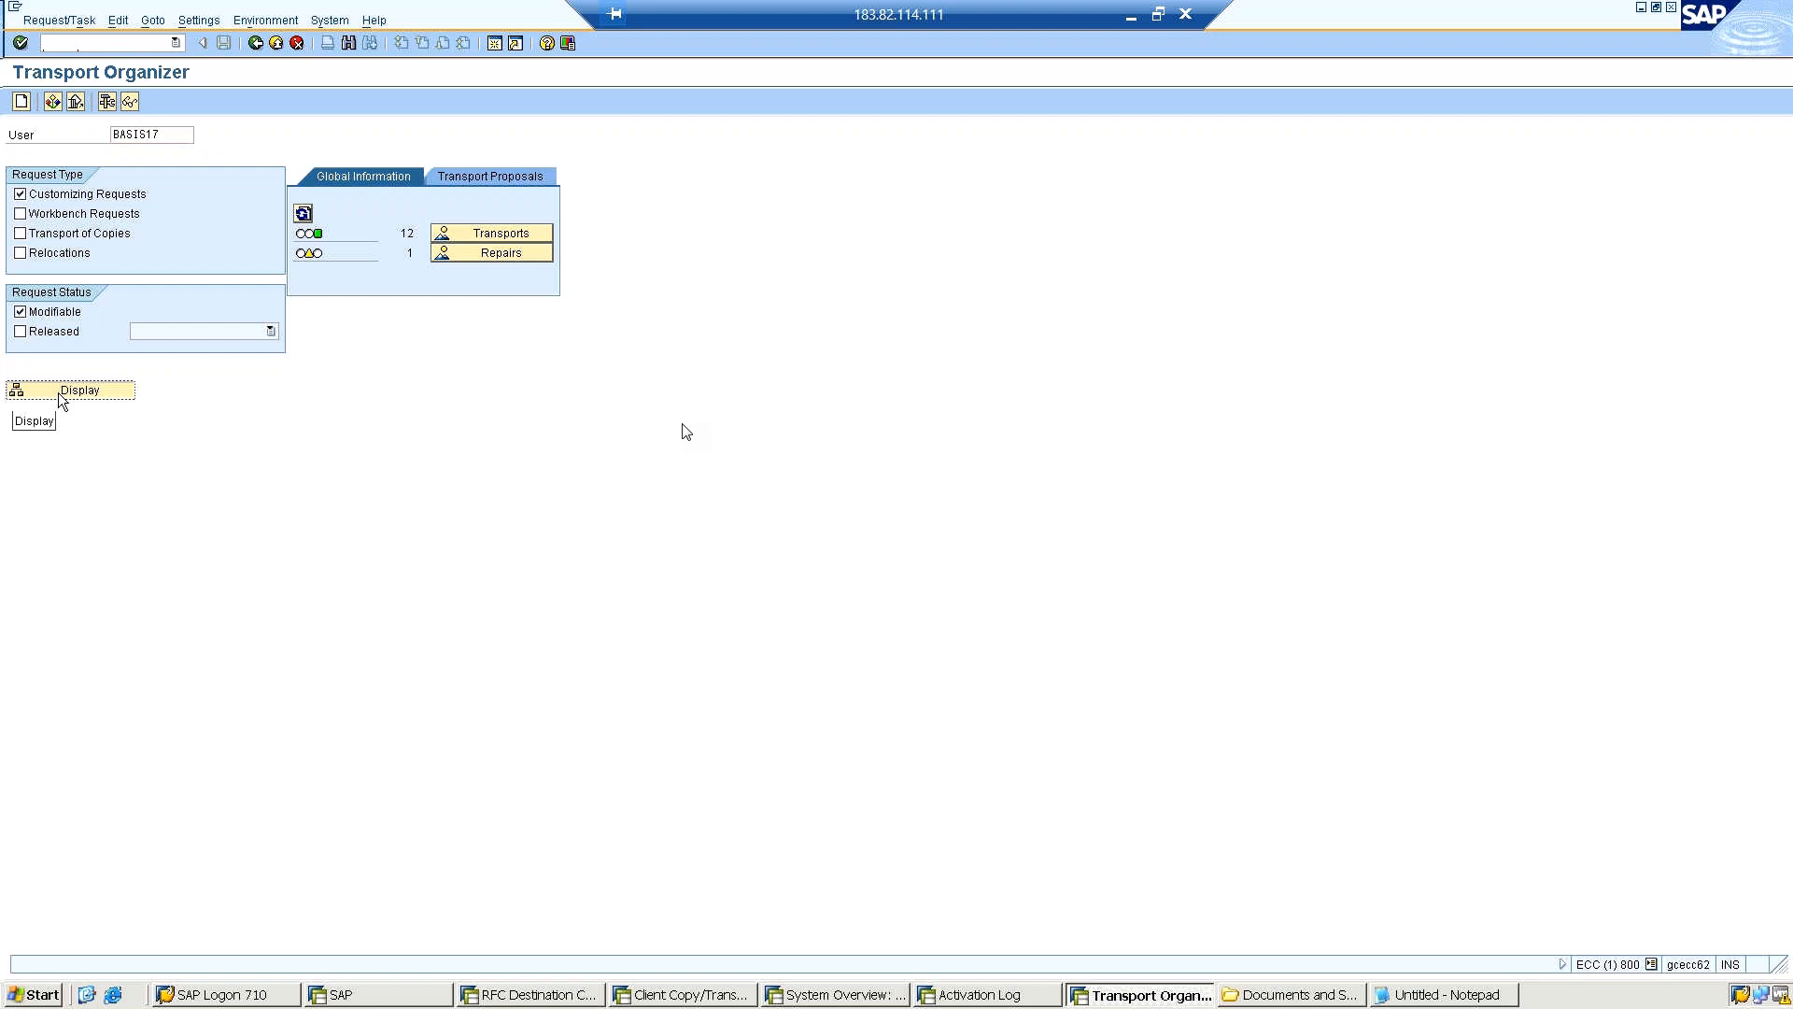
pyautogui.click(58, 393)
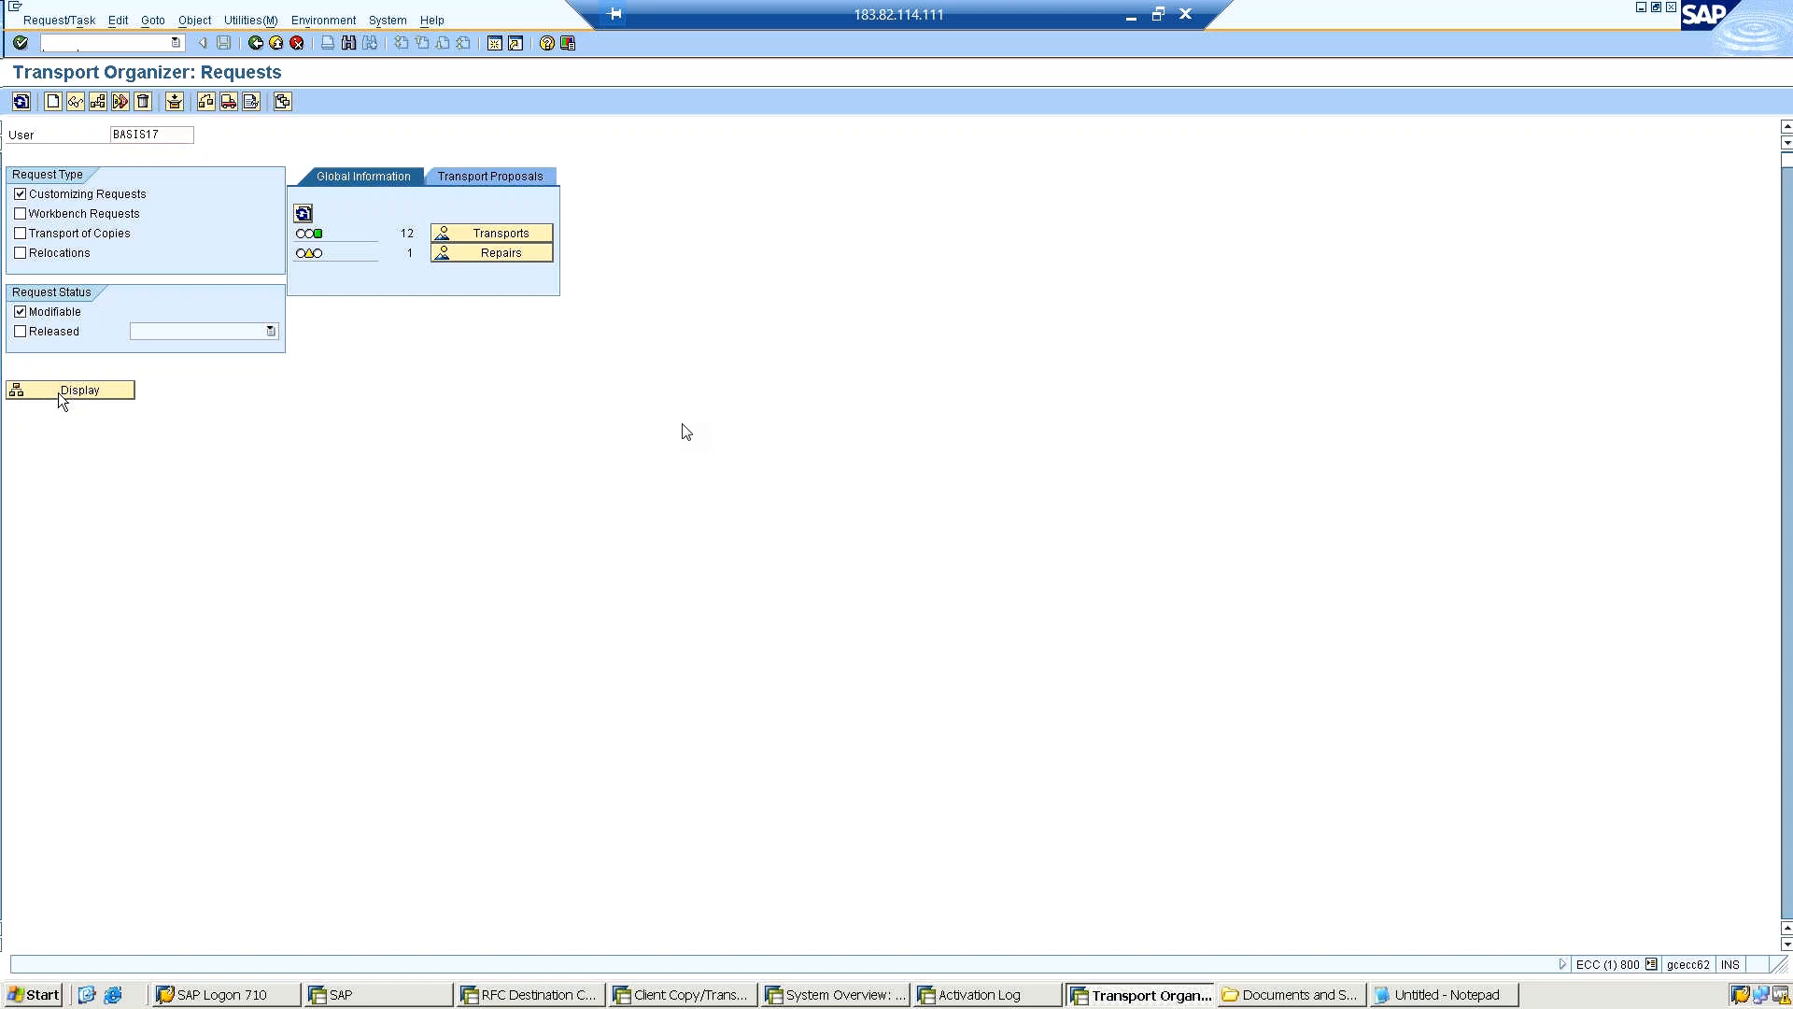
# Inspect the objects of the Role Testing request, return to the request list and expand the request to show its task.
pyautogui.click(58, 392)
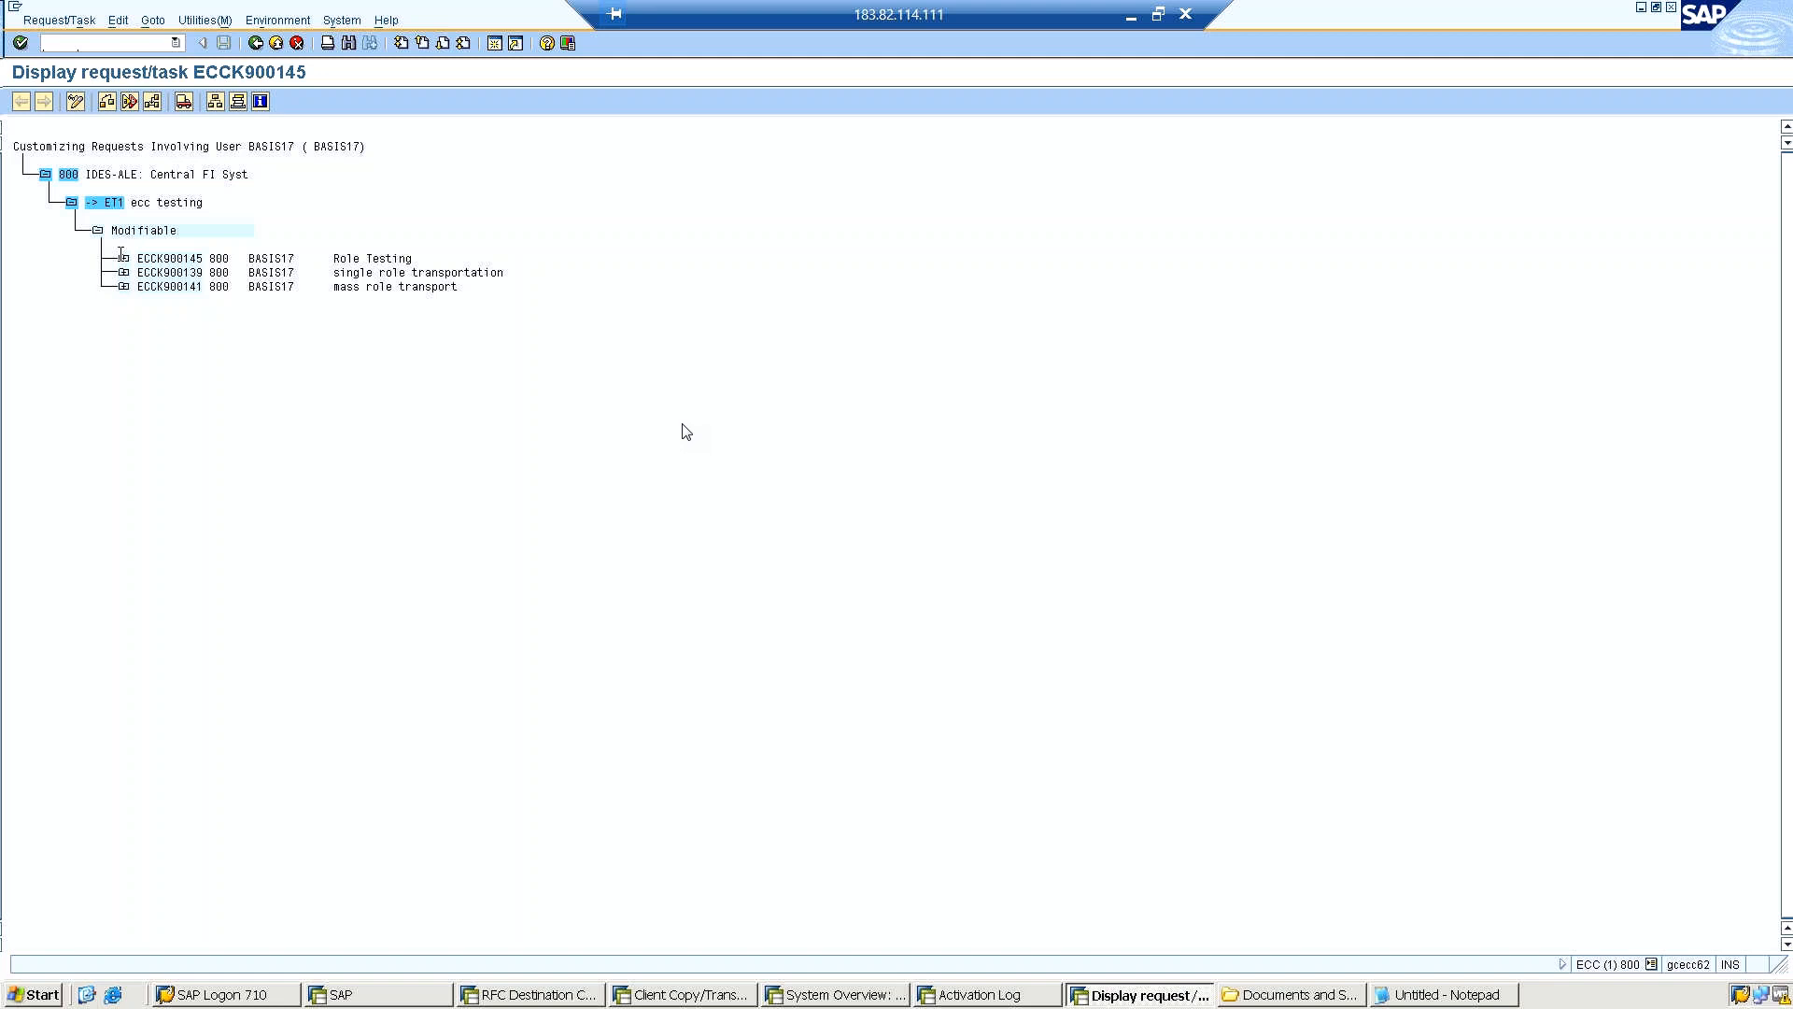
pyautogui.click(247, 43)
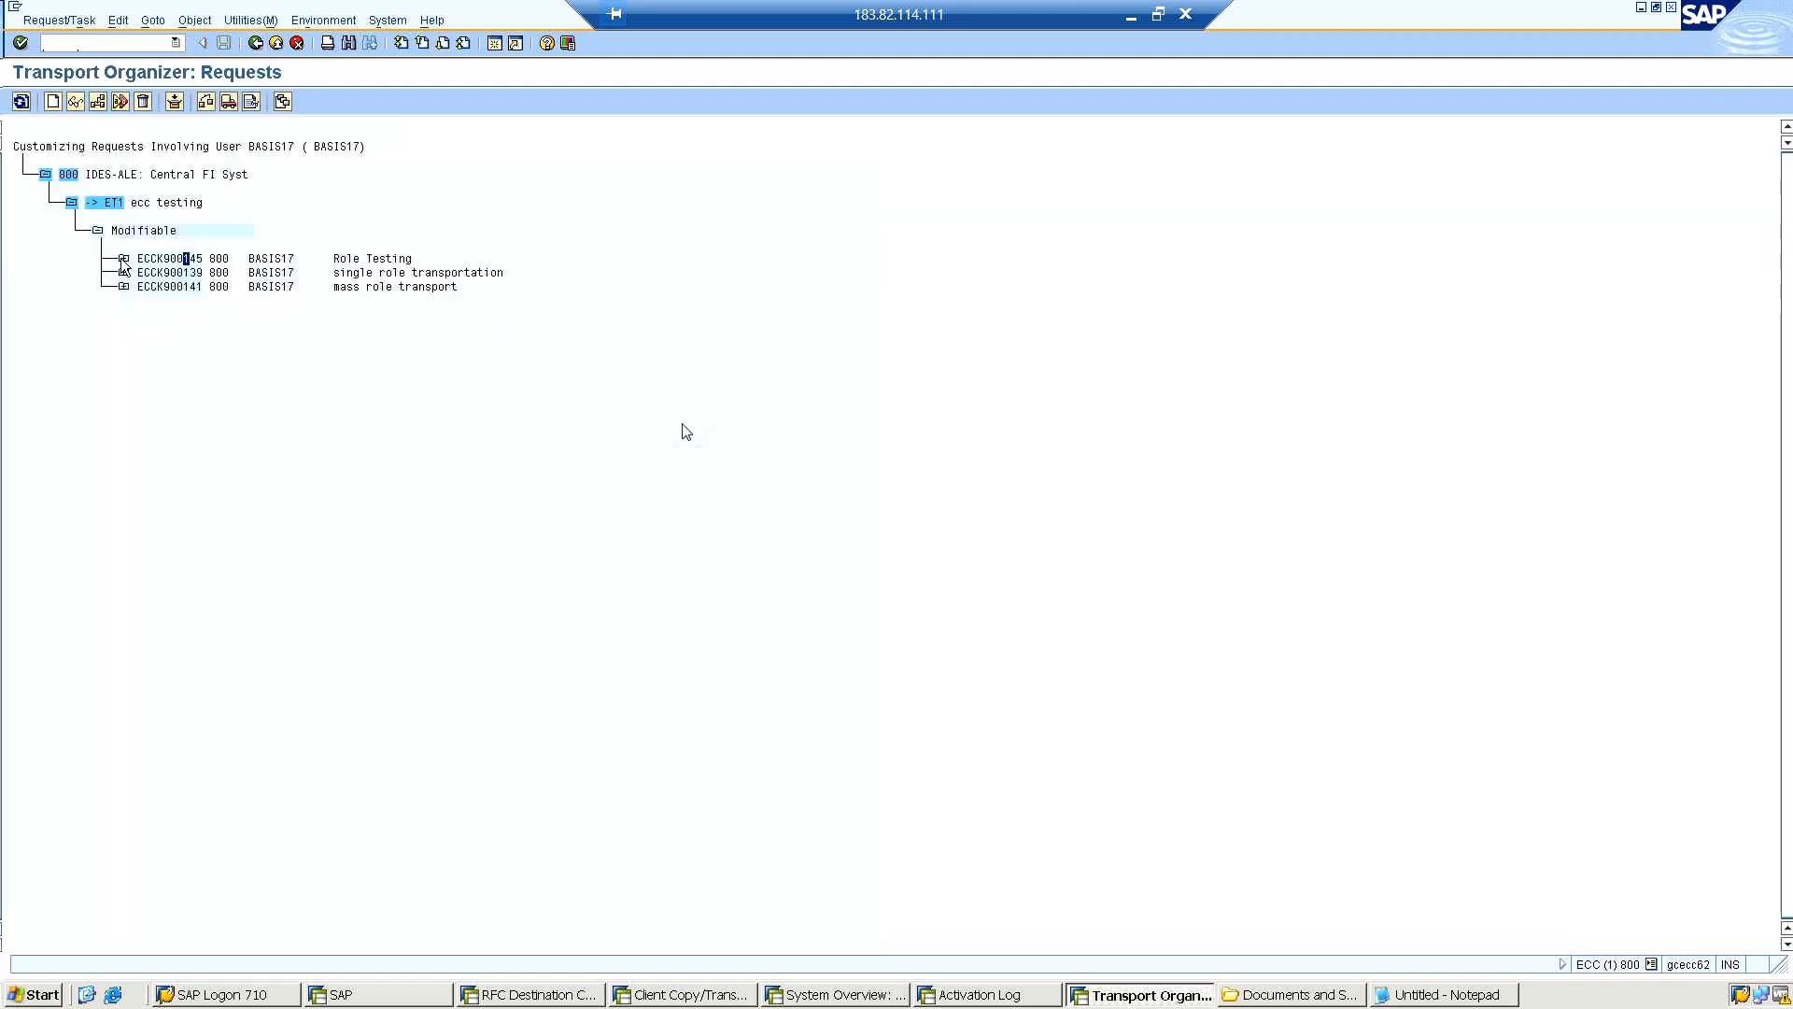
pyautogui.click(123, 259)
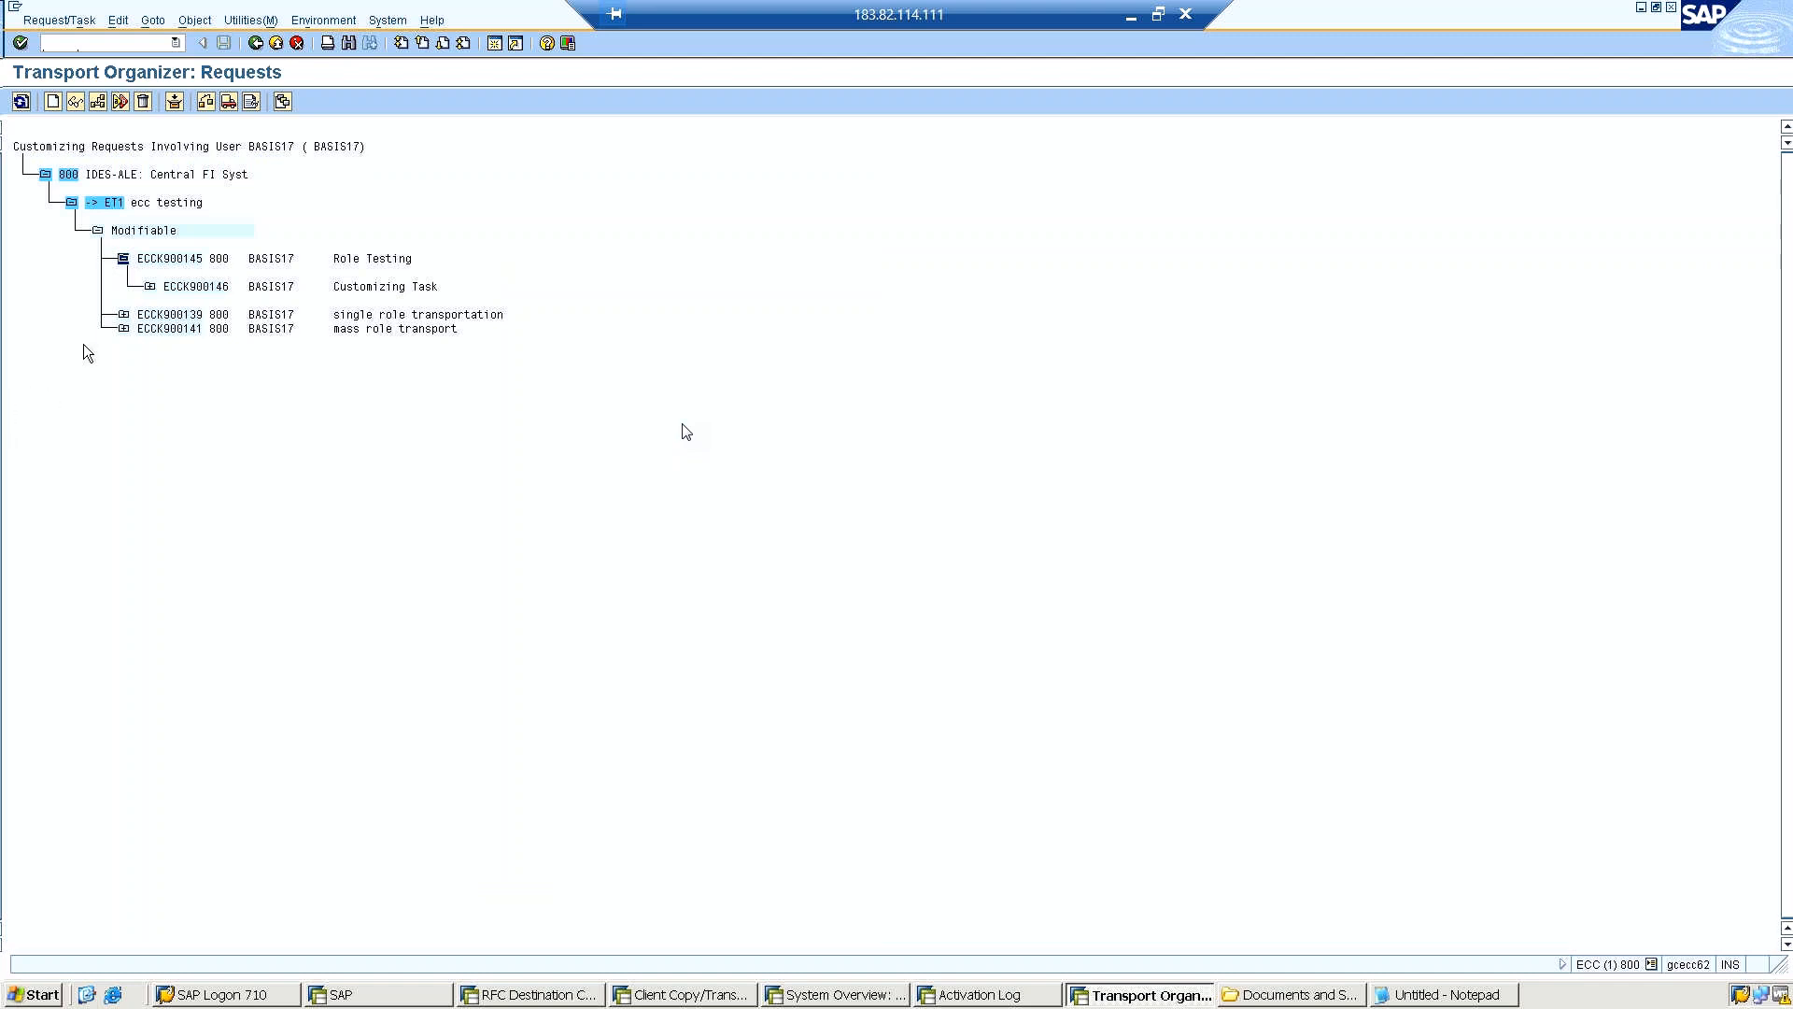
# Expand the customizing task of the Role Testing request and examine its role, user assignment, table contents and SUSPR entries.
pyautogui.click(150, 286)
pyautogui.click(149, 288)
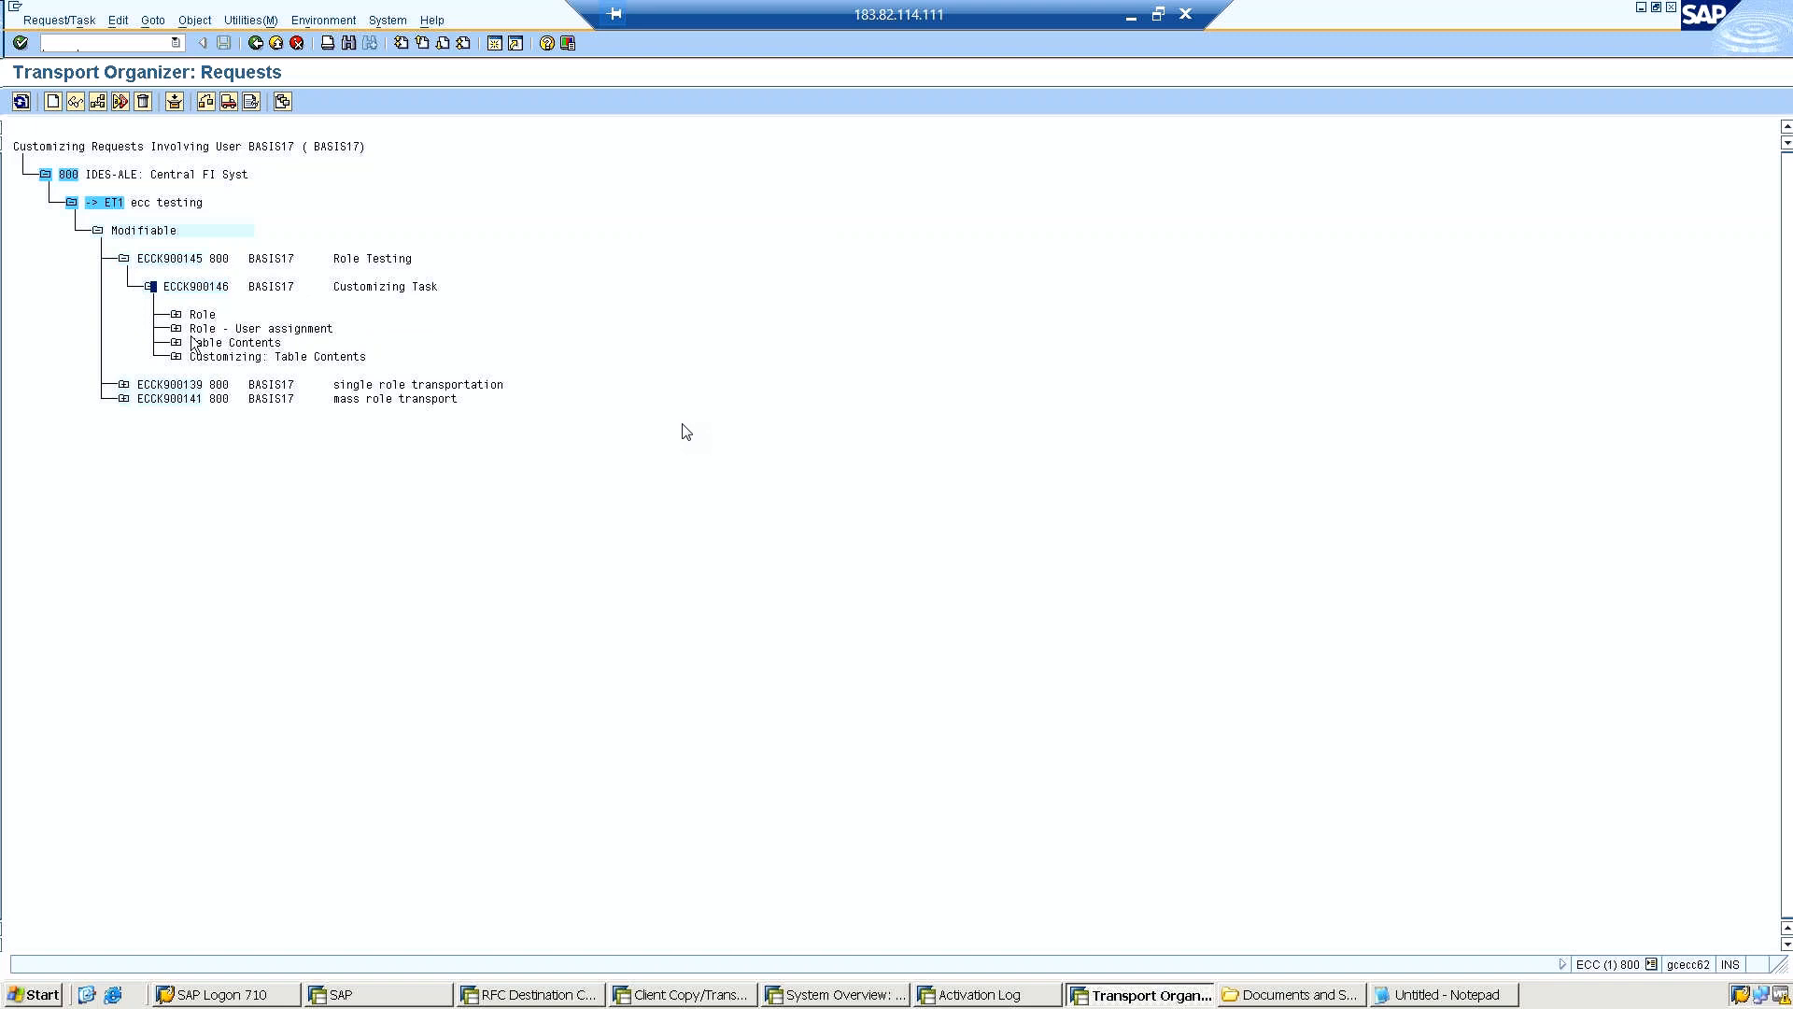
pyautogui.click(176, 316)
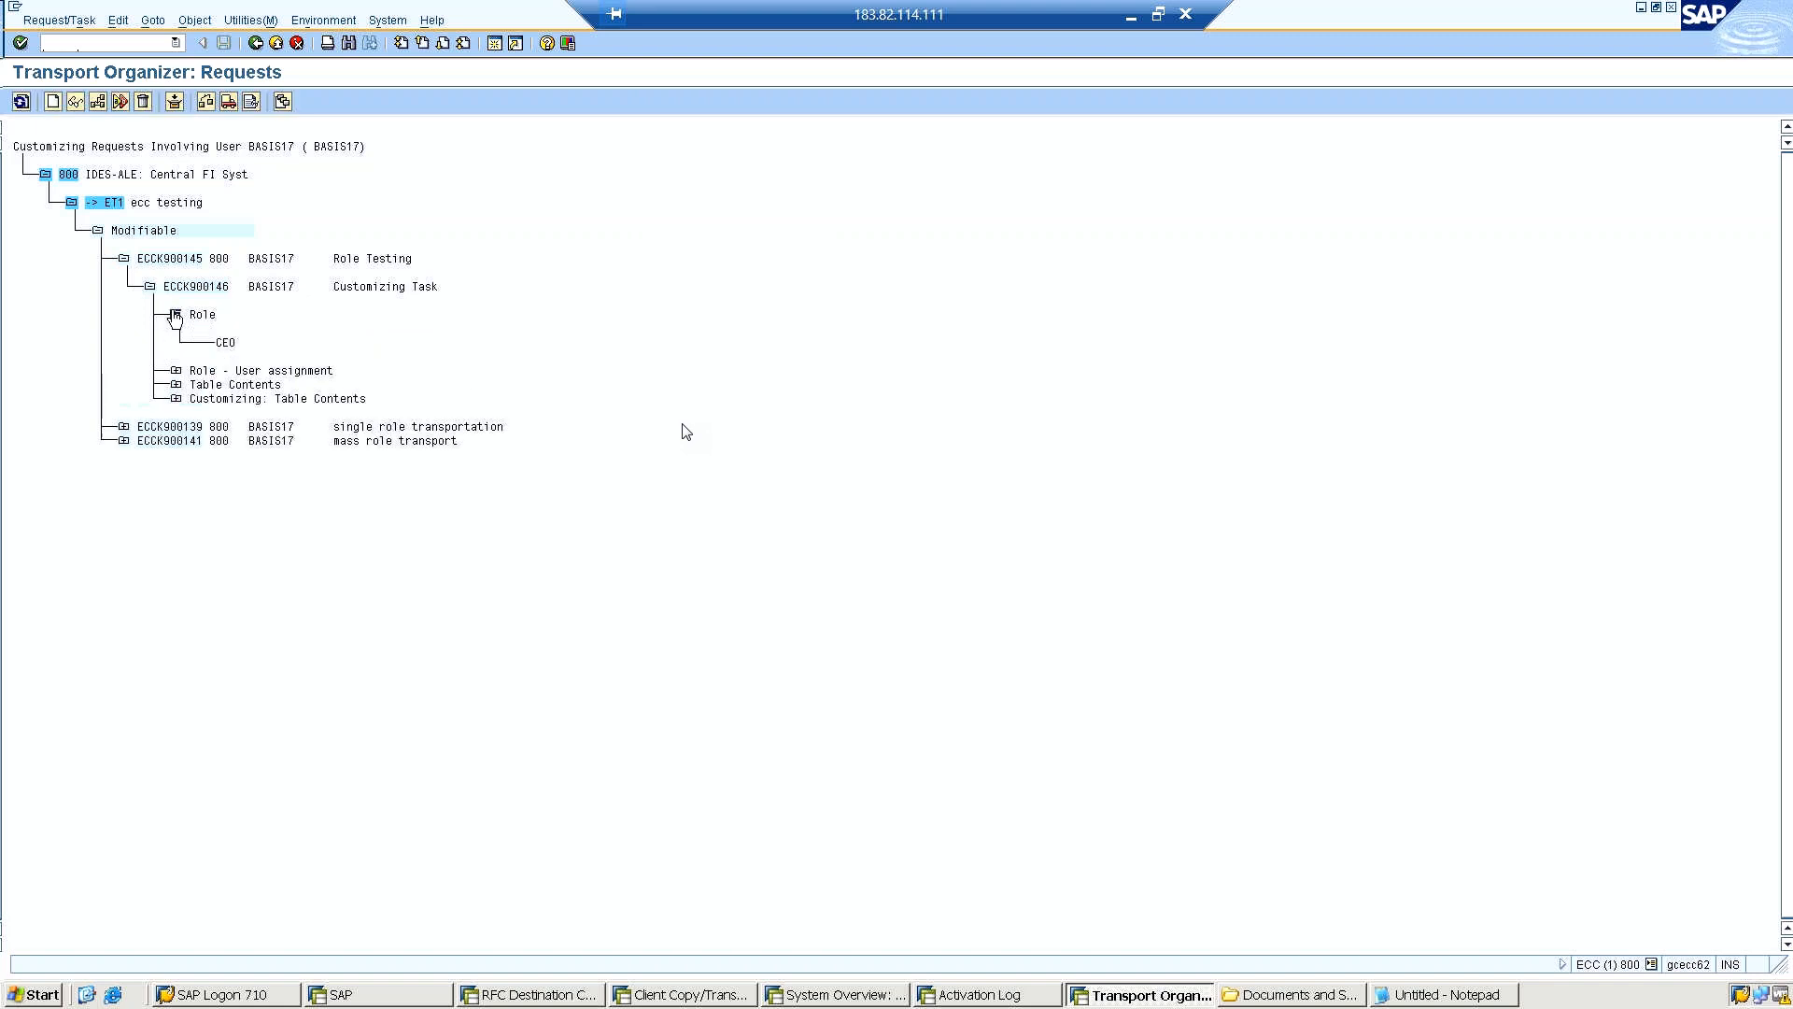
pyautogui.click(176, 371)
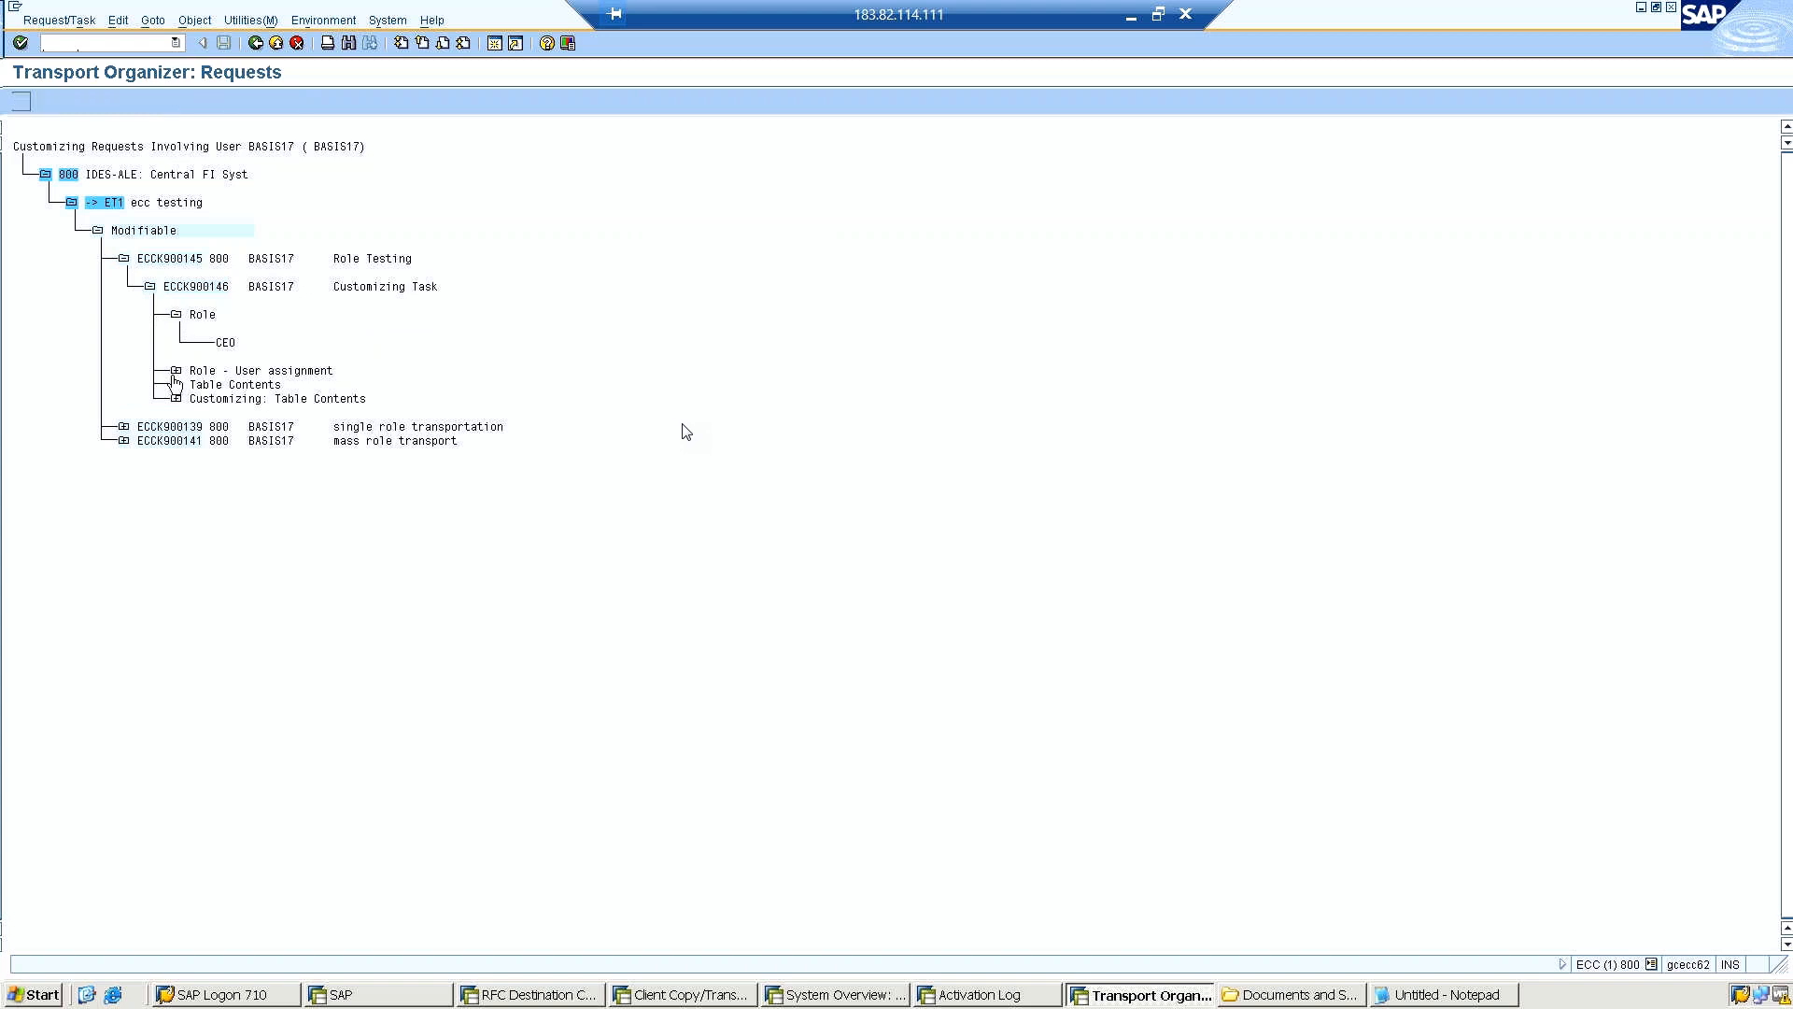
pyautogui.click(176, 428)
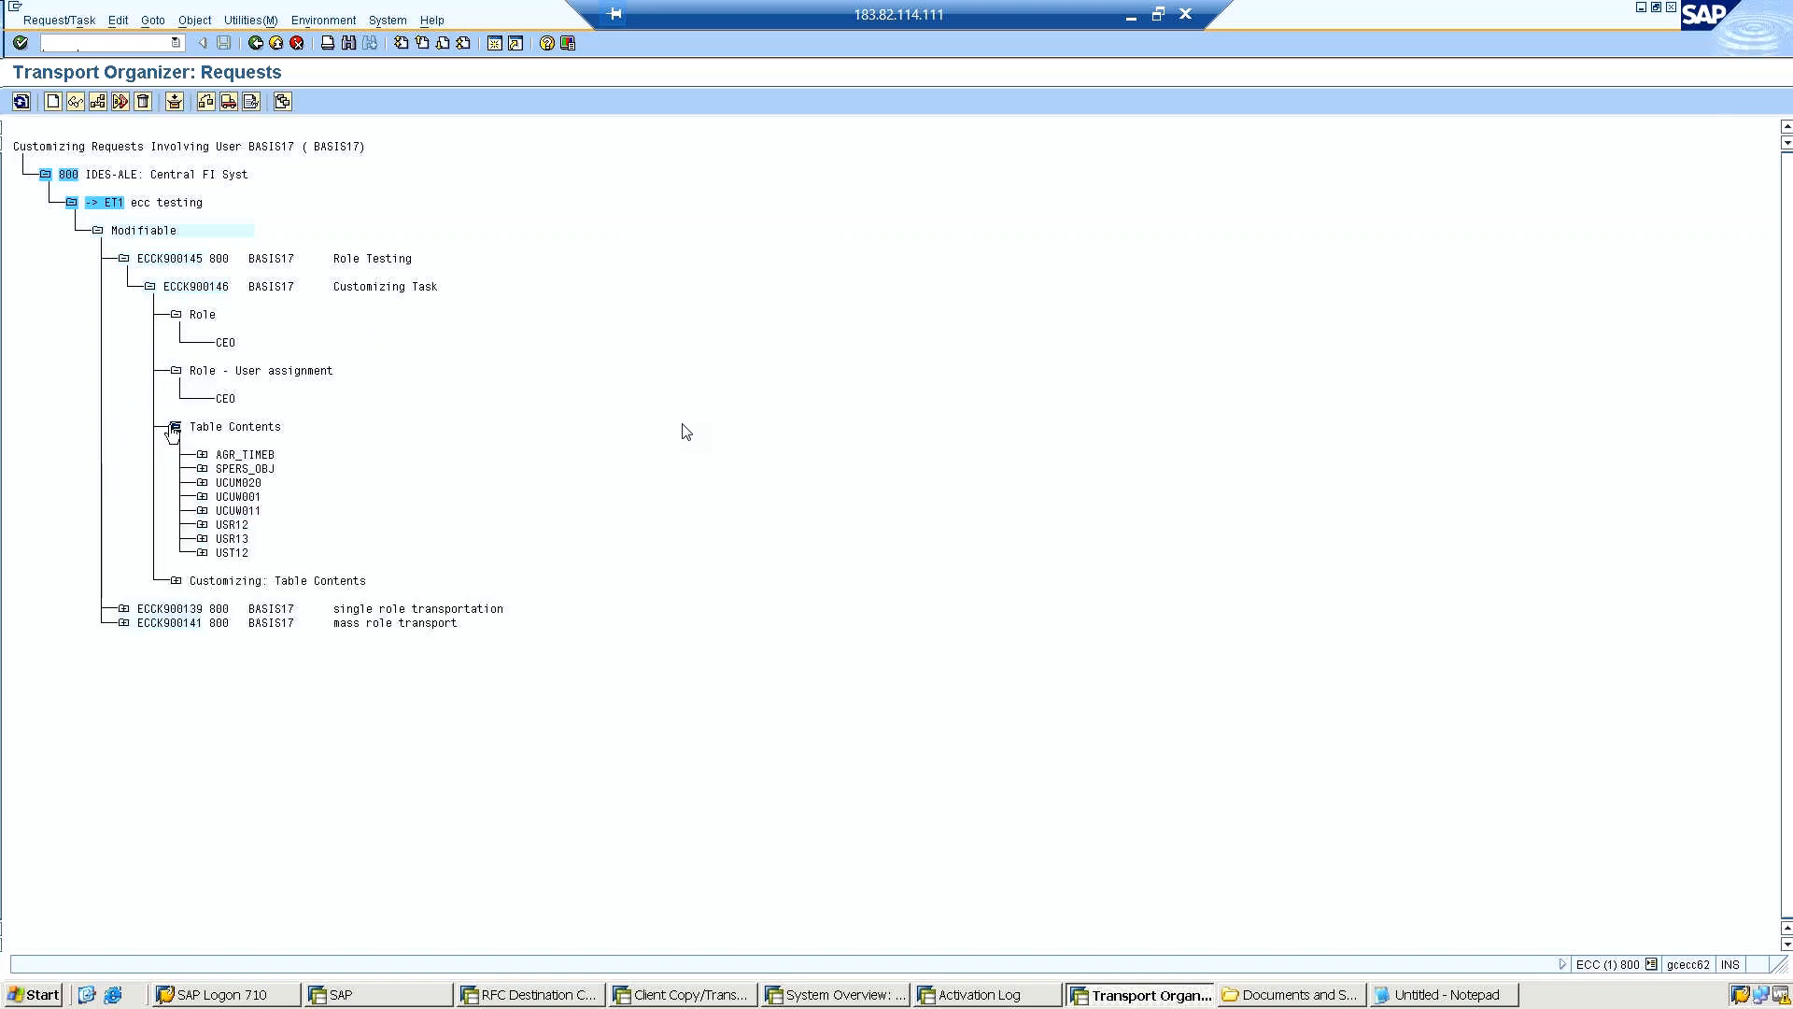
pyautogui.click(175, 581)
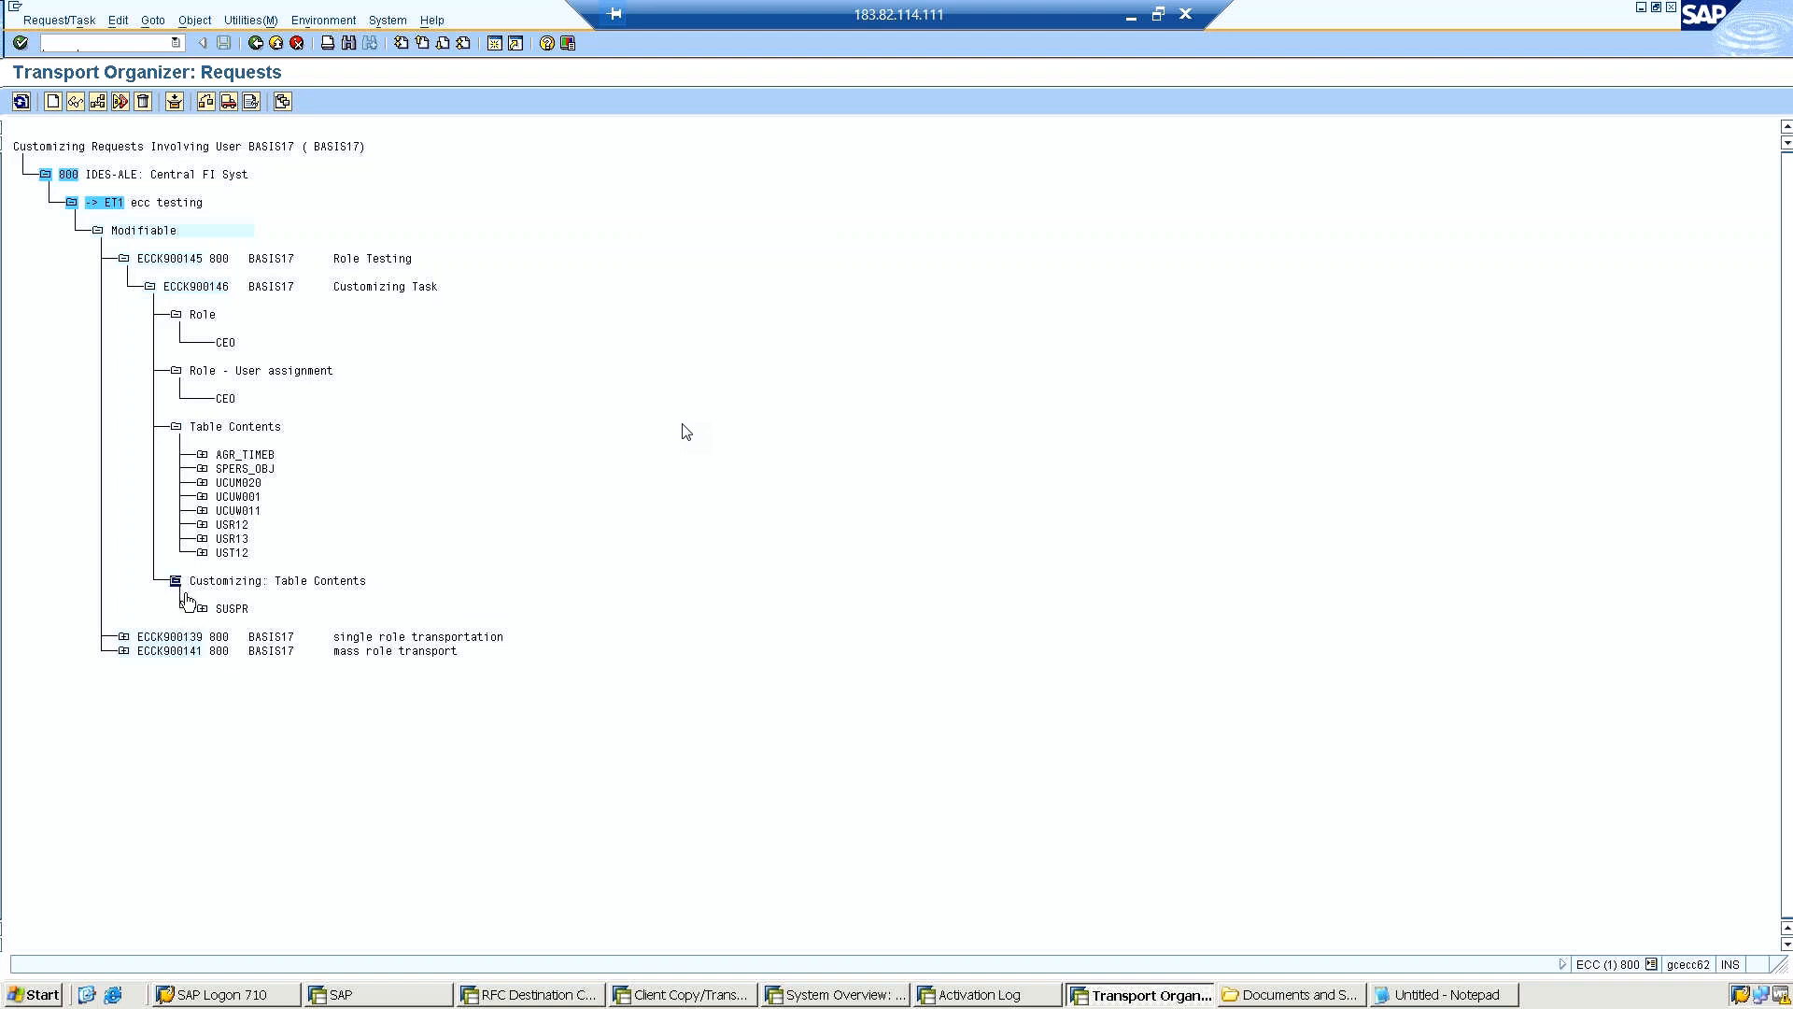
pyautogui.click(199, 612)
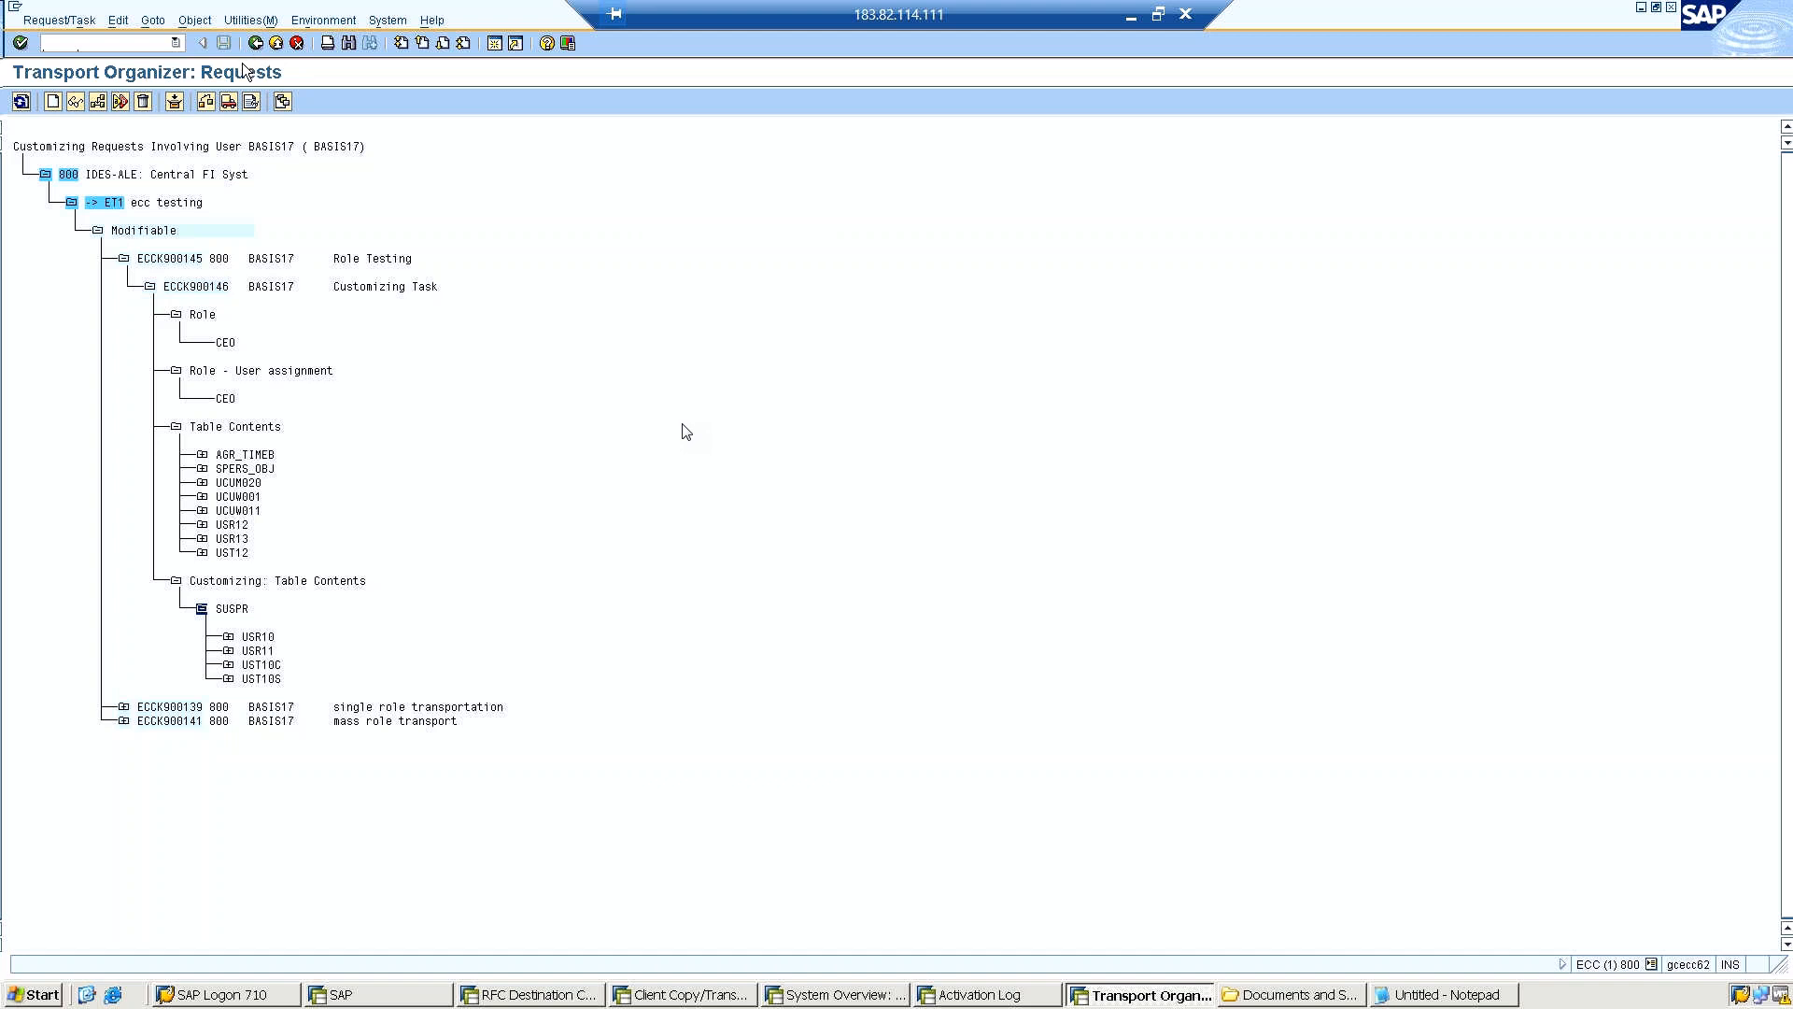
# Release the customizing task ECCK900146 and its parent request ECCK900145 directly.
pyautogui.click(220, 289)
pyautogui.click(228, 102)
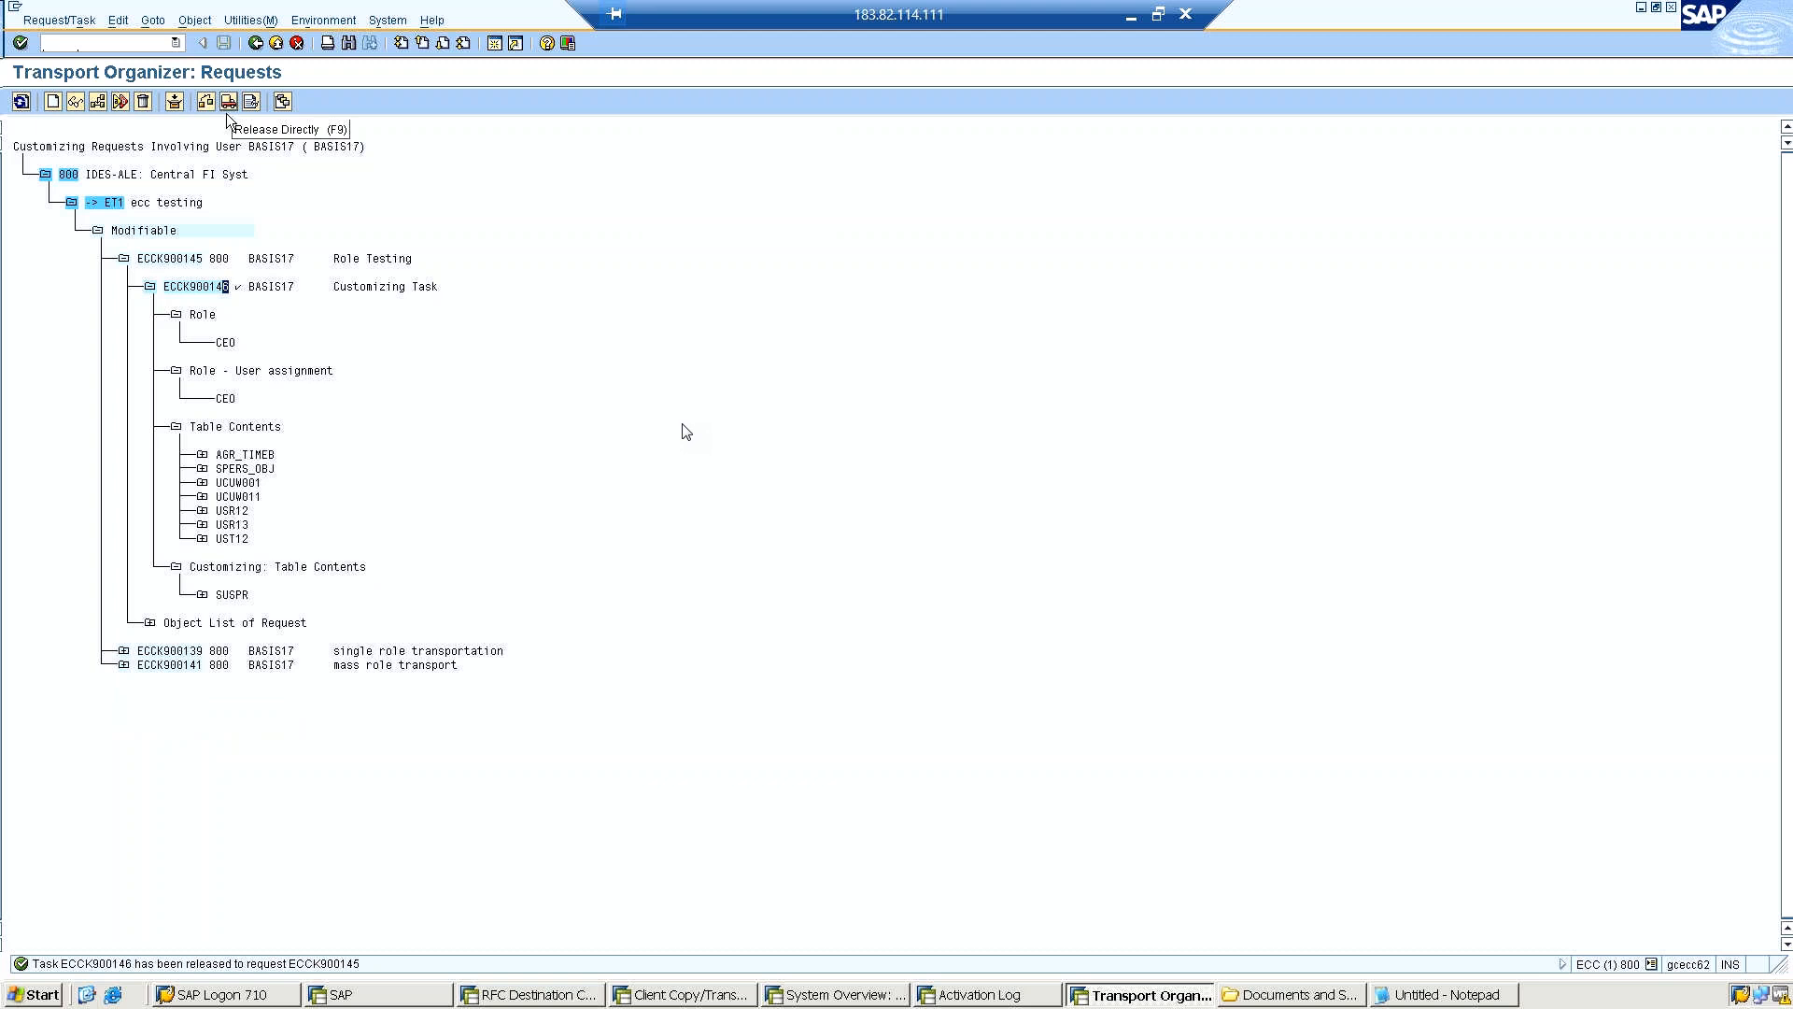
pyautogui.click(190, 256)
pyautogui.click(228, 101)
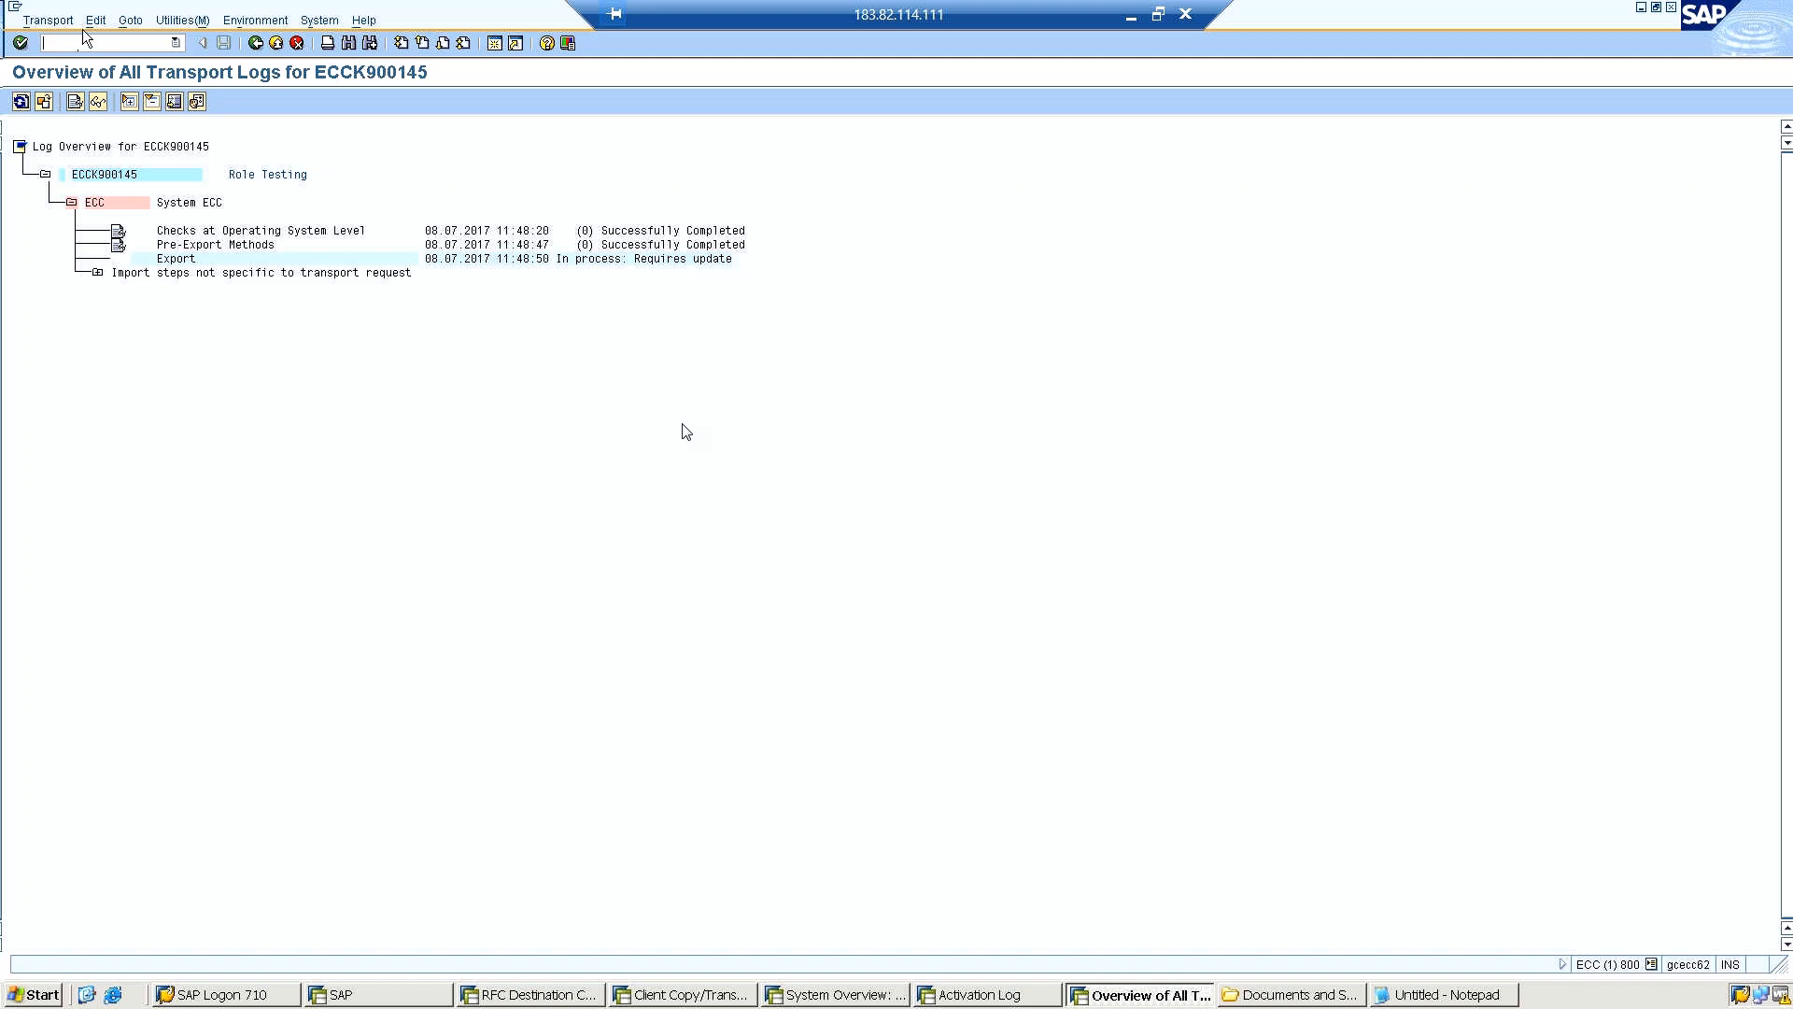
# Go to transaction stms, open the import overview of the transport domain and refresh it.
pyautogui.write('stms')
pyautogui.press('Return')
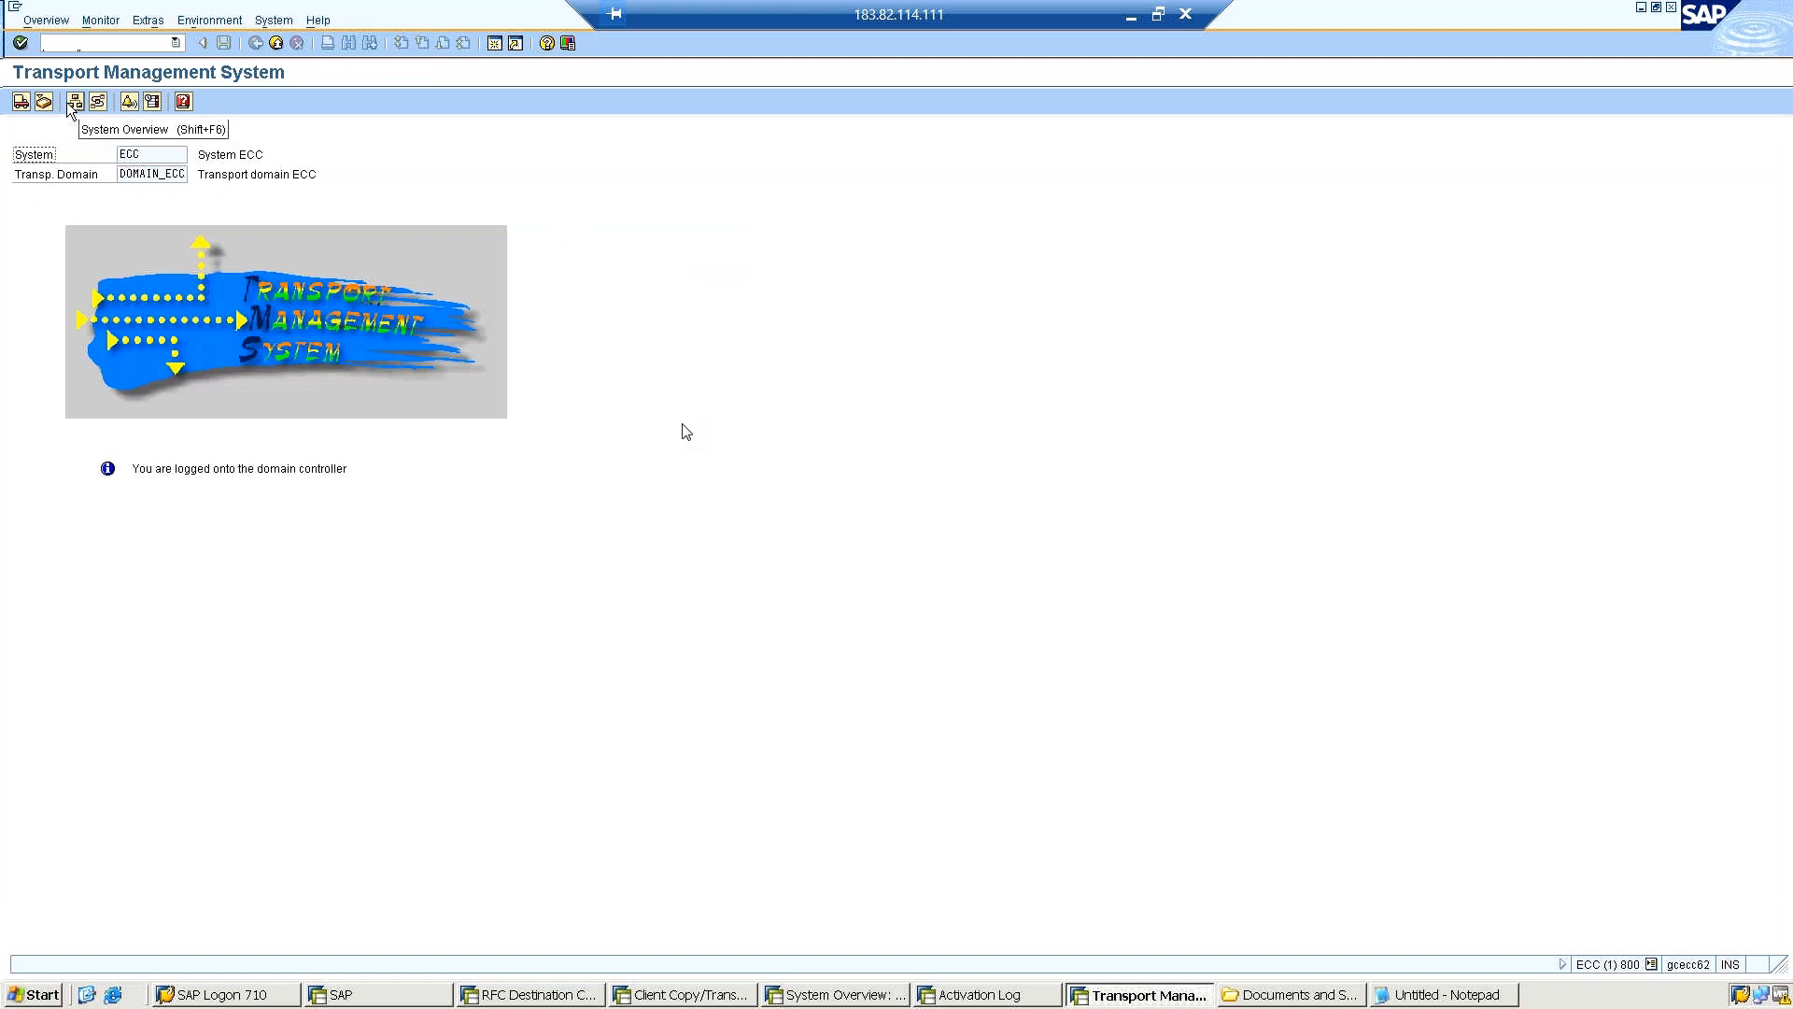
pyautogui.click(18, 103)
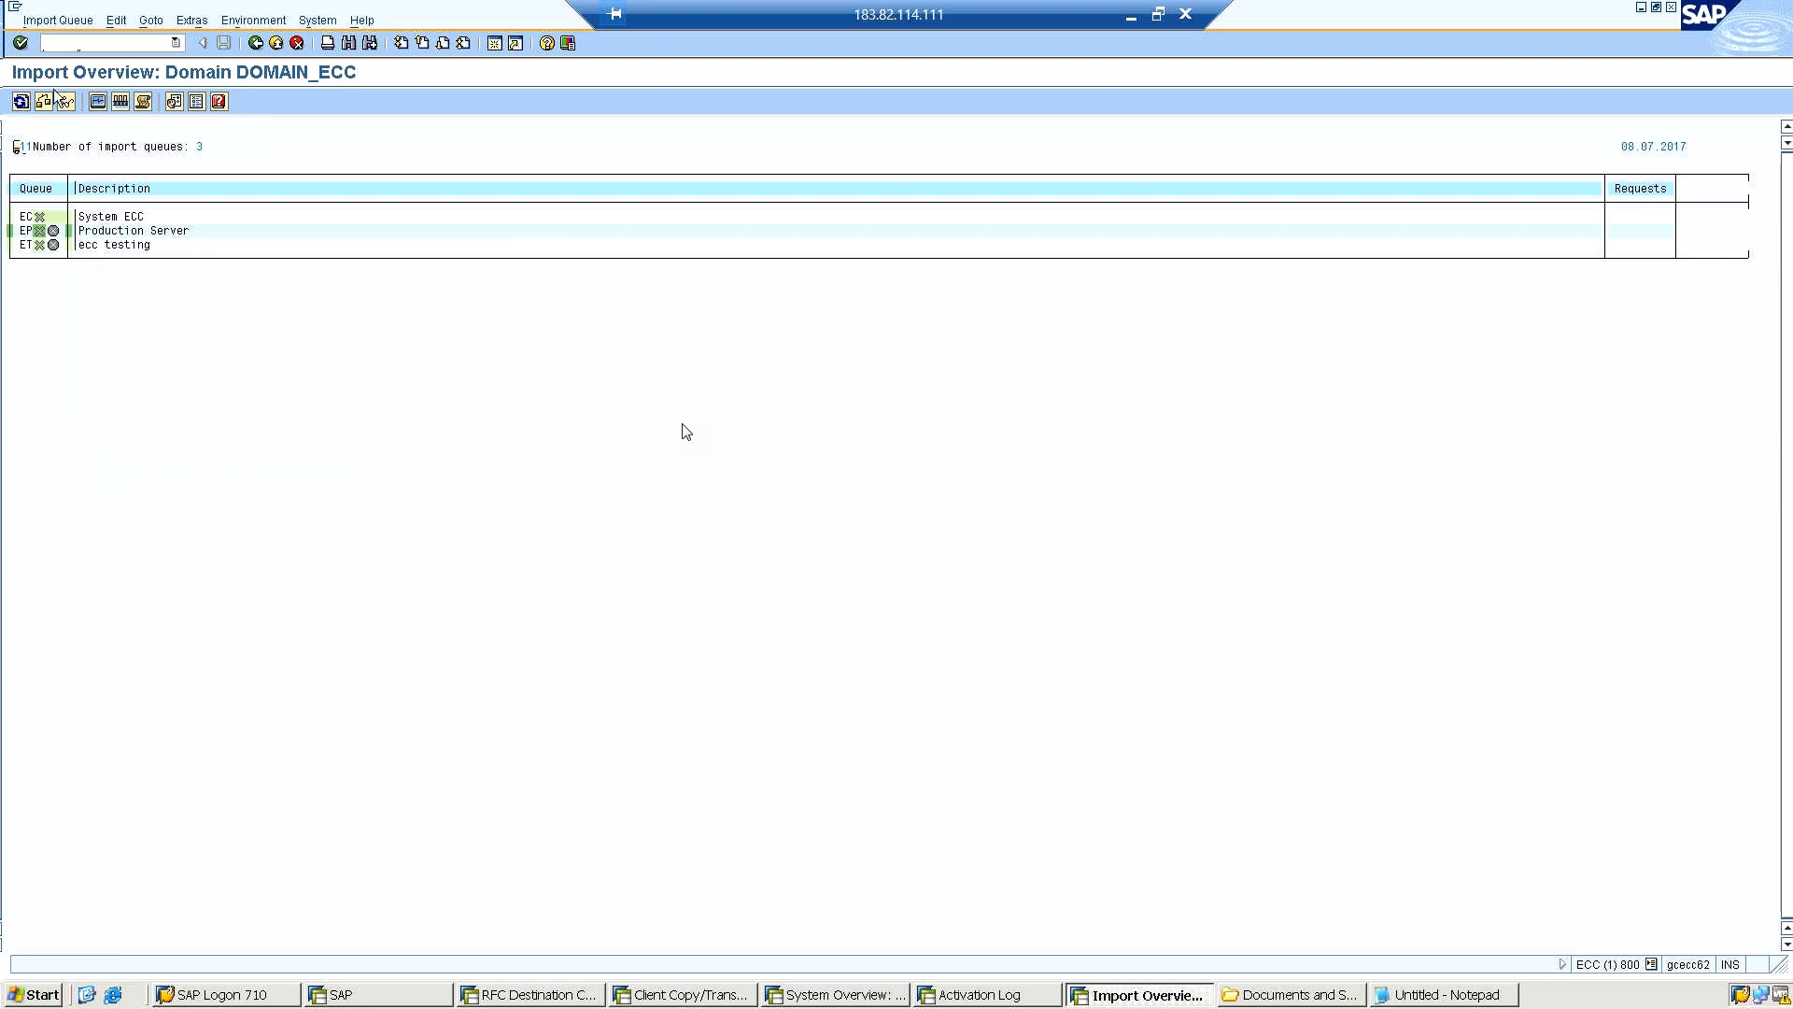
pyautogui.click(20, 102)
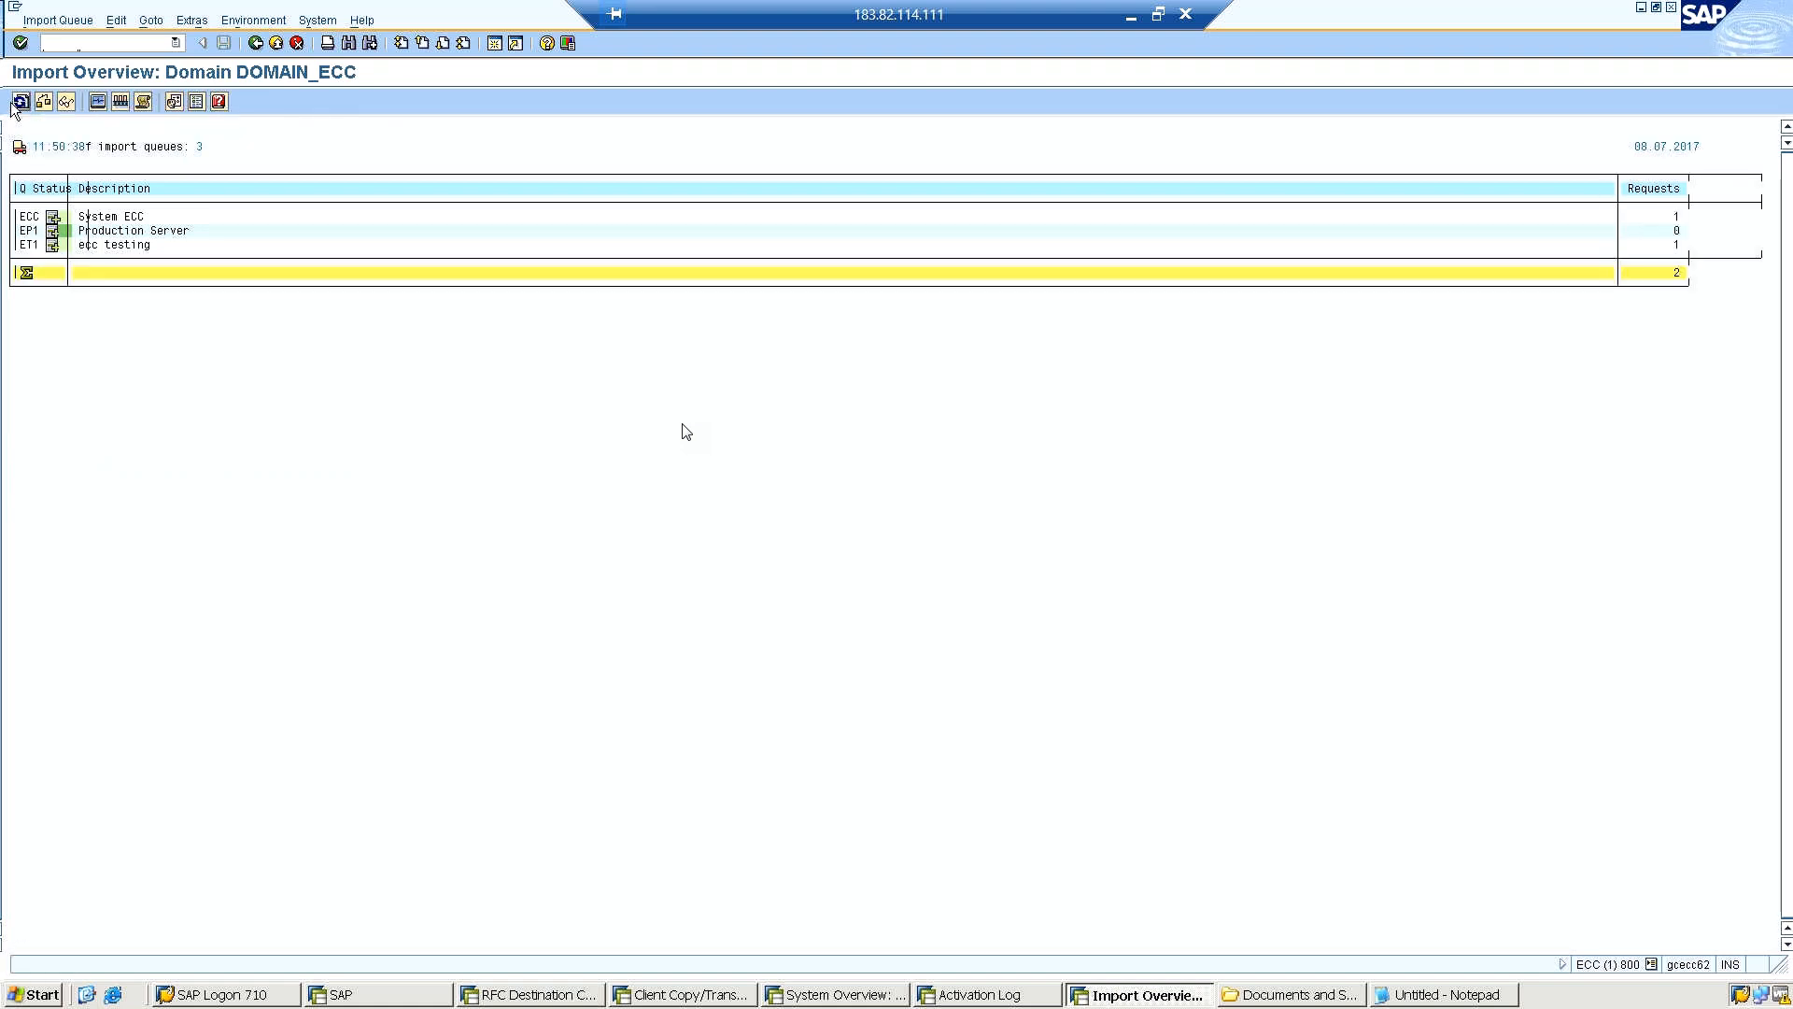
# Check the ET1 queue's status and waiting requests, inspect its import queue, and return to the Transport Management System start screen.
pyautogui.click(53, 249)
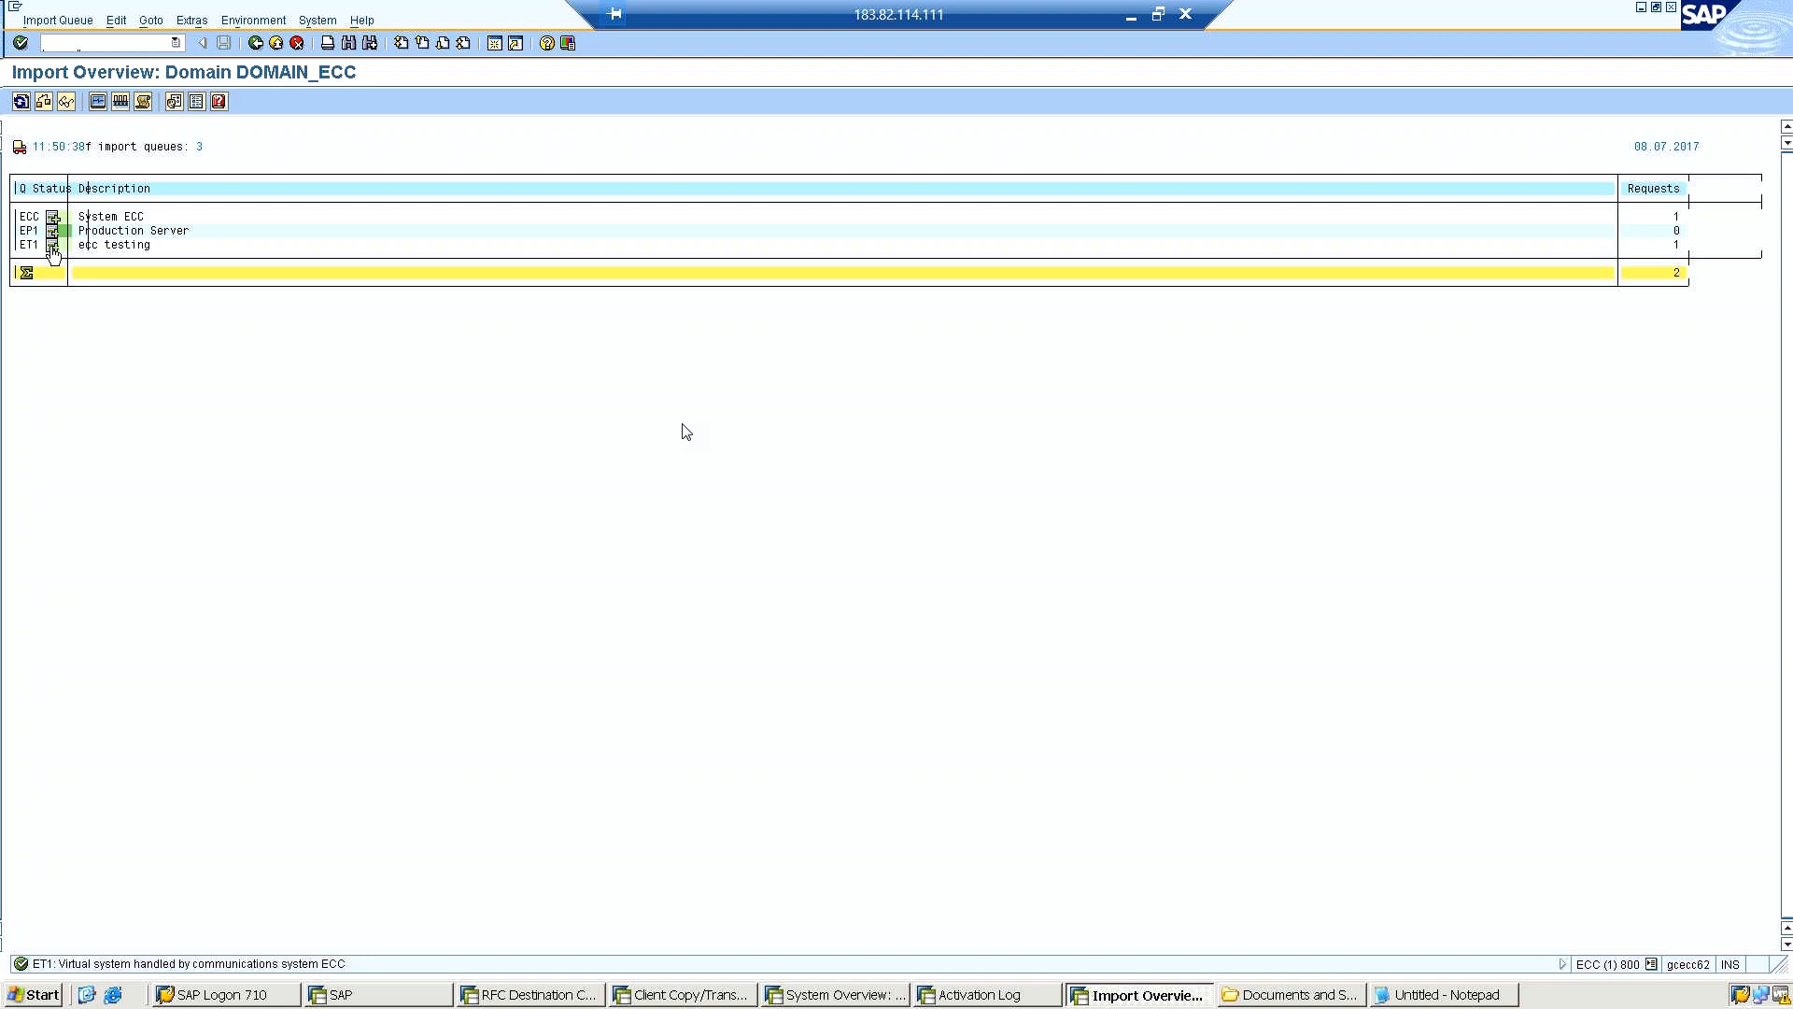
pyautogui.click(1675, 246)
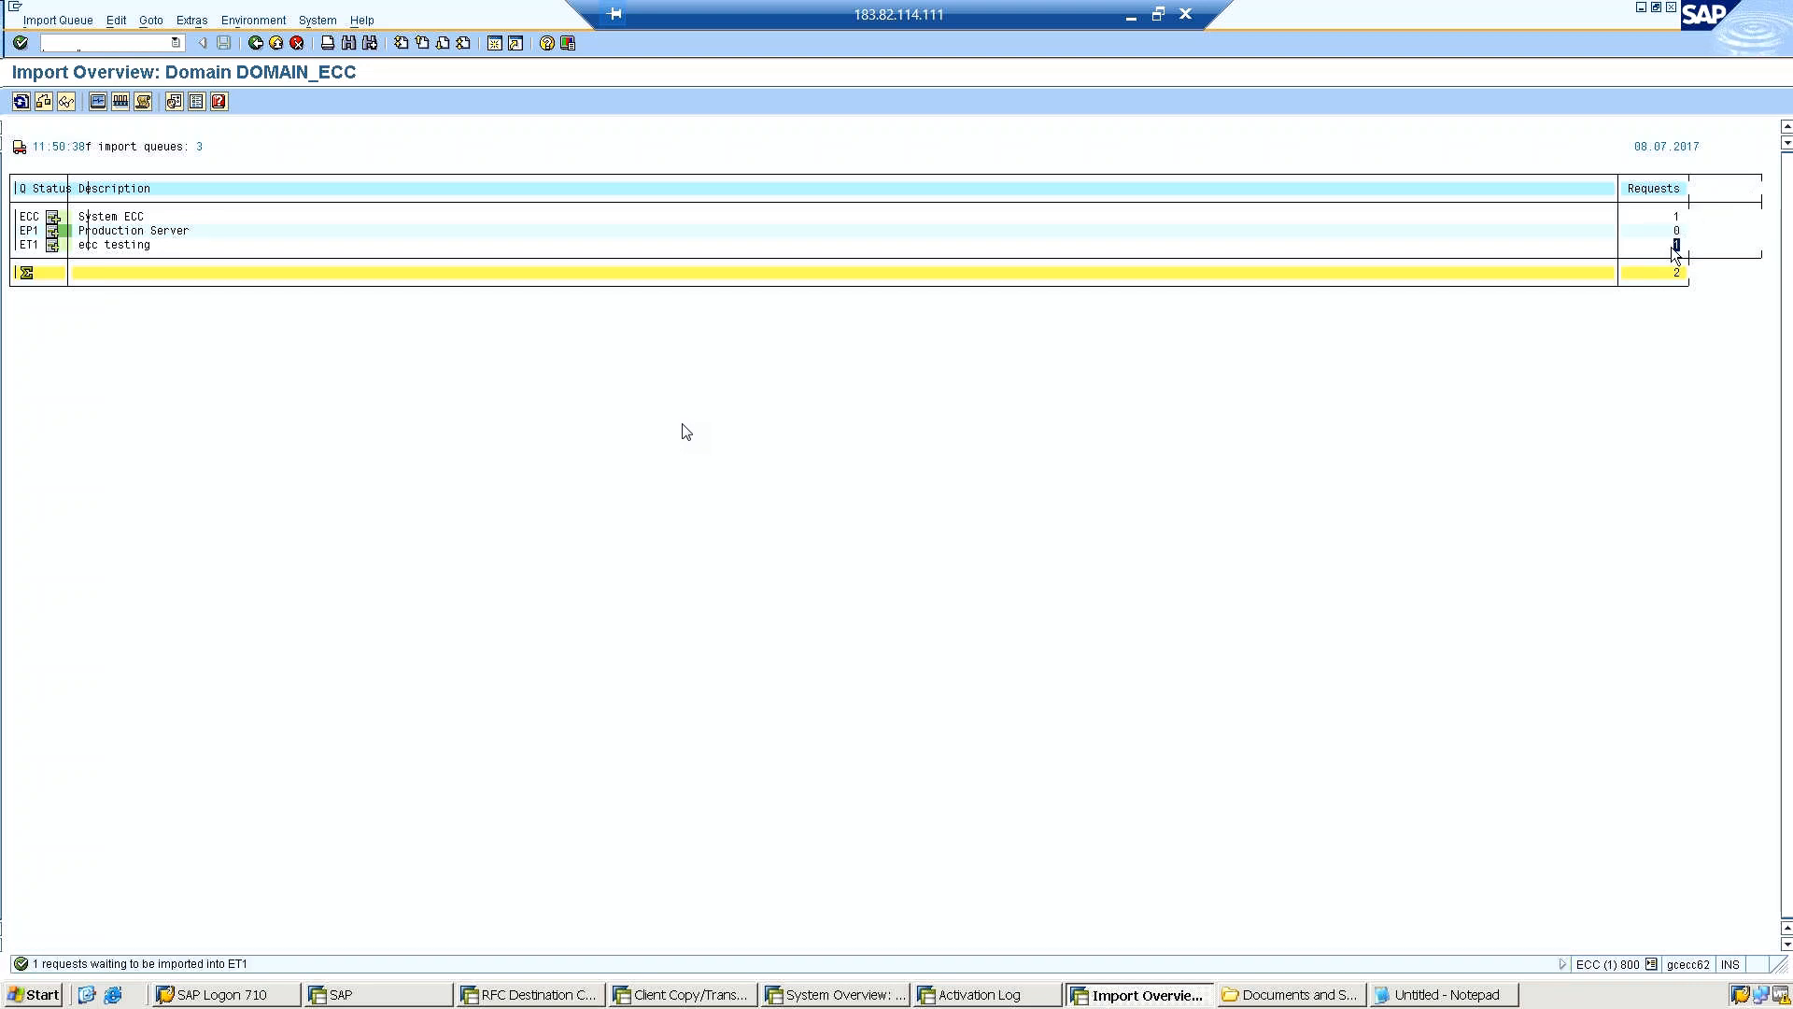
pyautogui.doubleClick(117, 244)
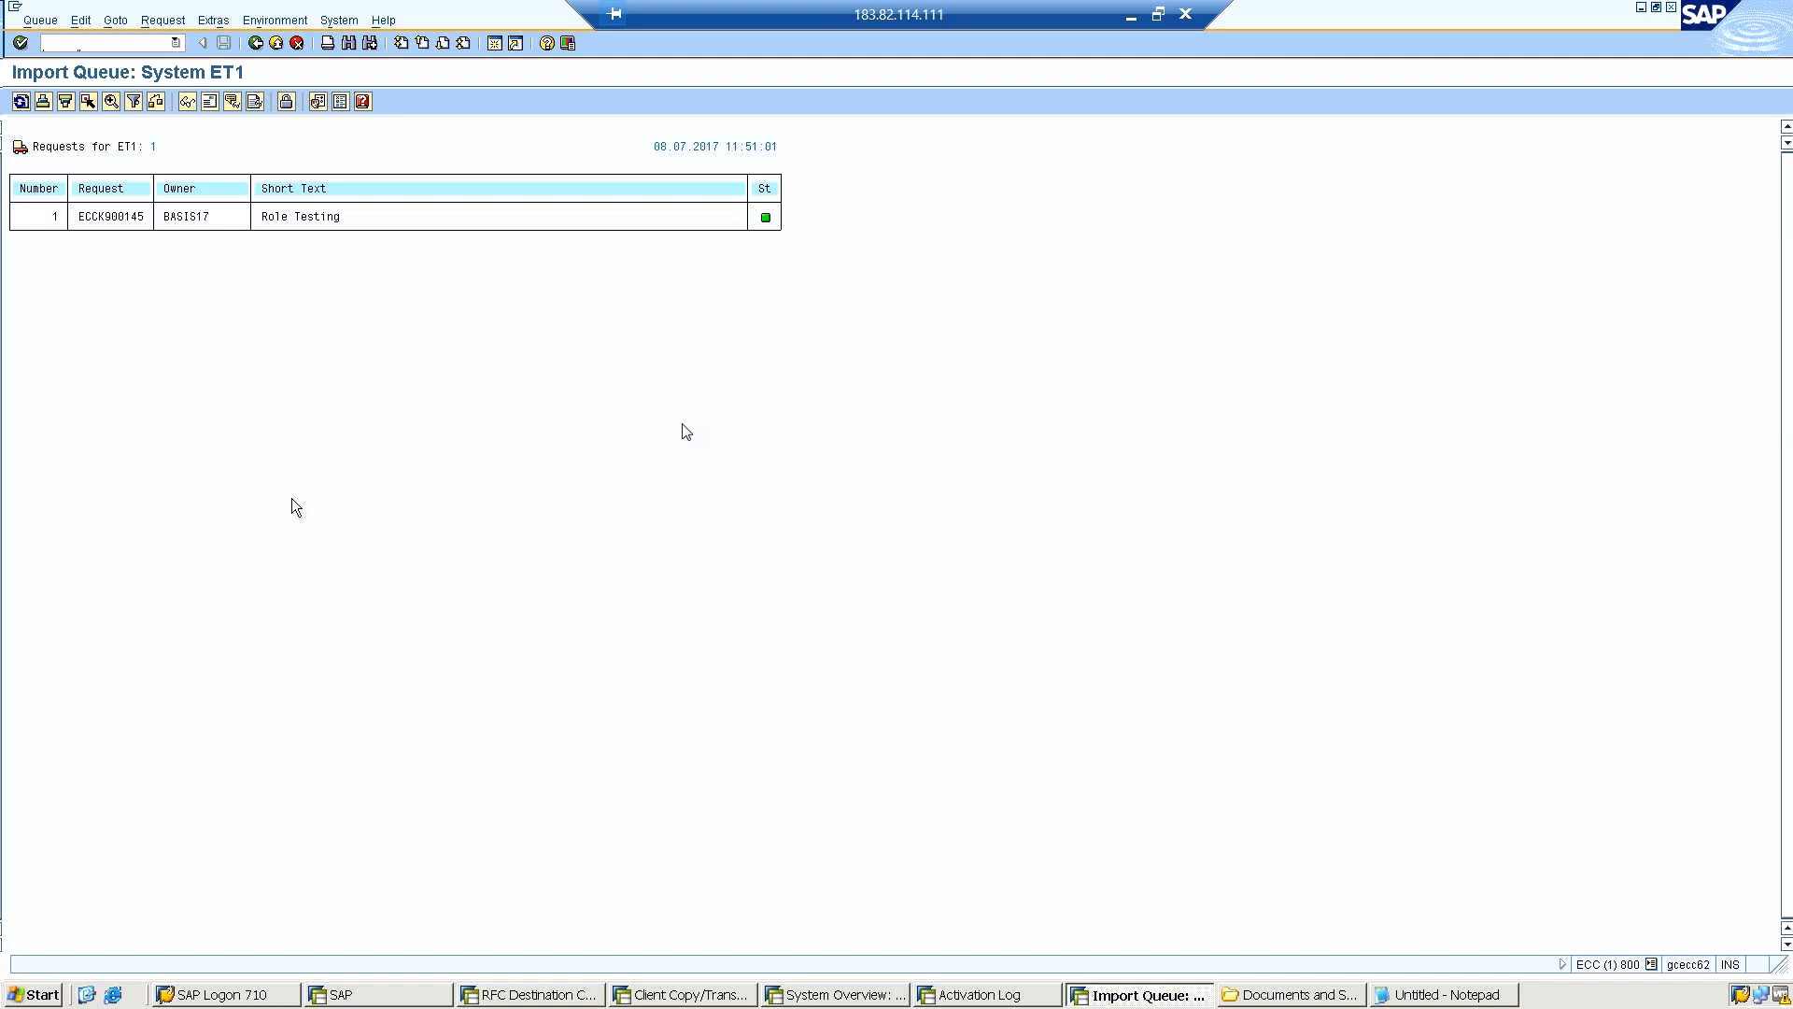
pyautogui.rightClick(372, 317)
pyautogui.click(228, 504)
pyautogui.click(251, 47)
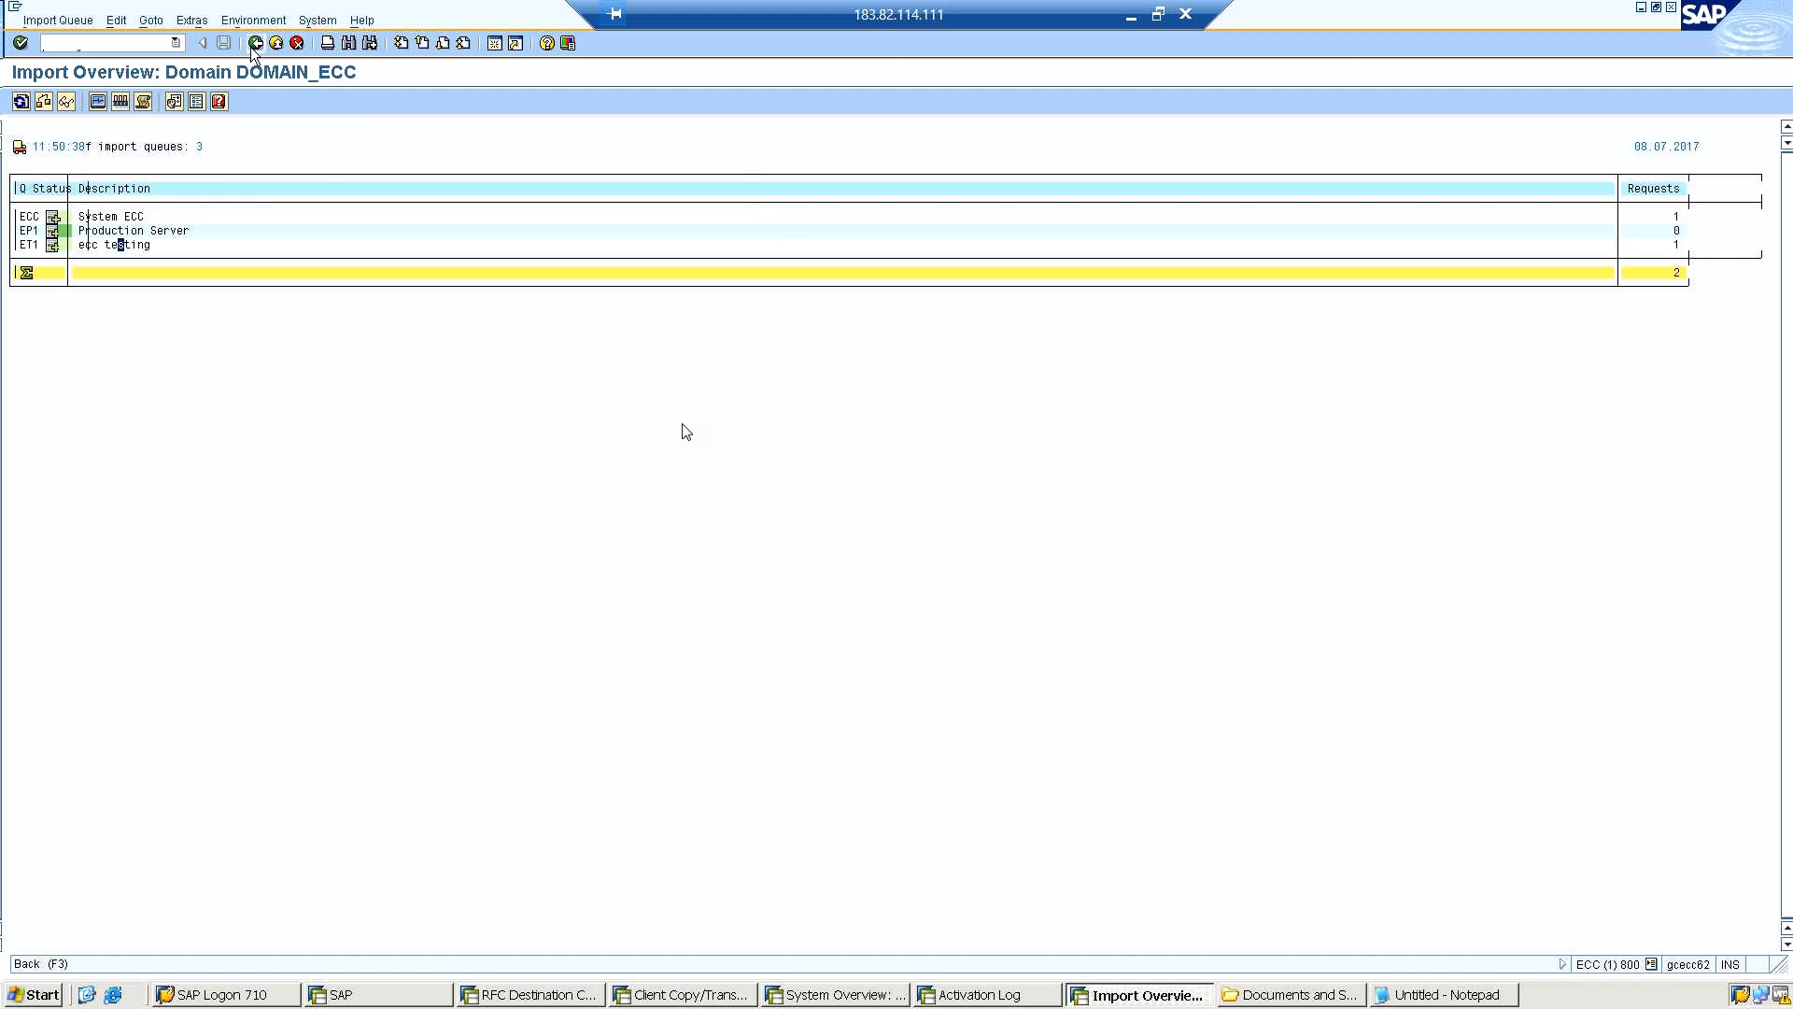
pyautogui.click(250, 46)
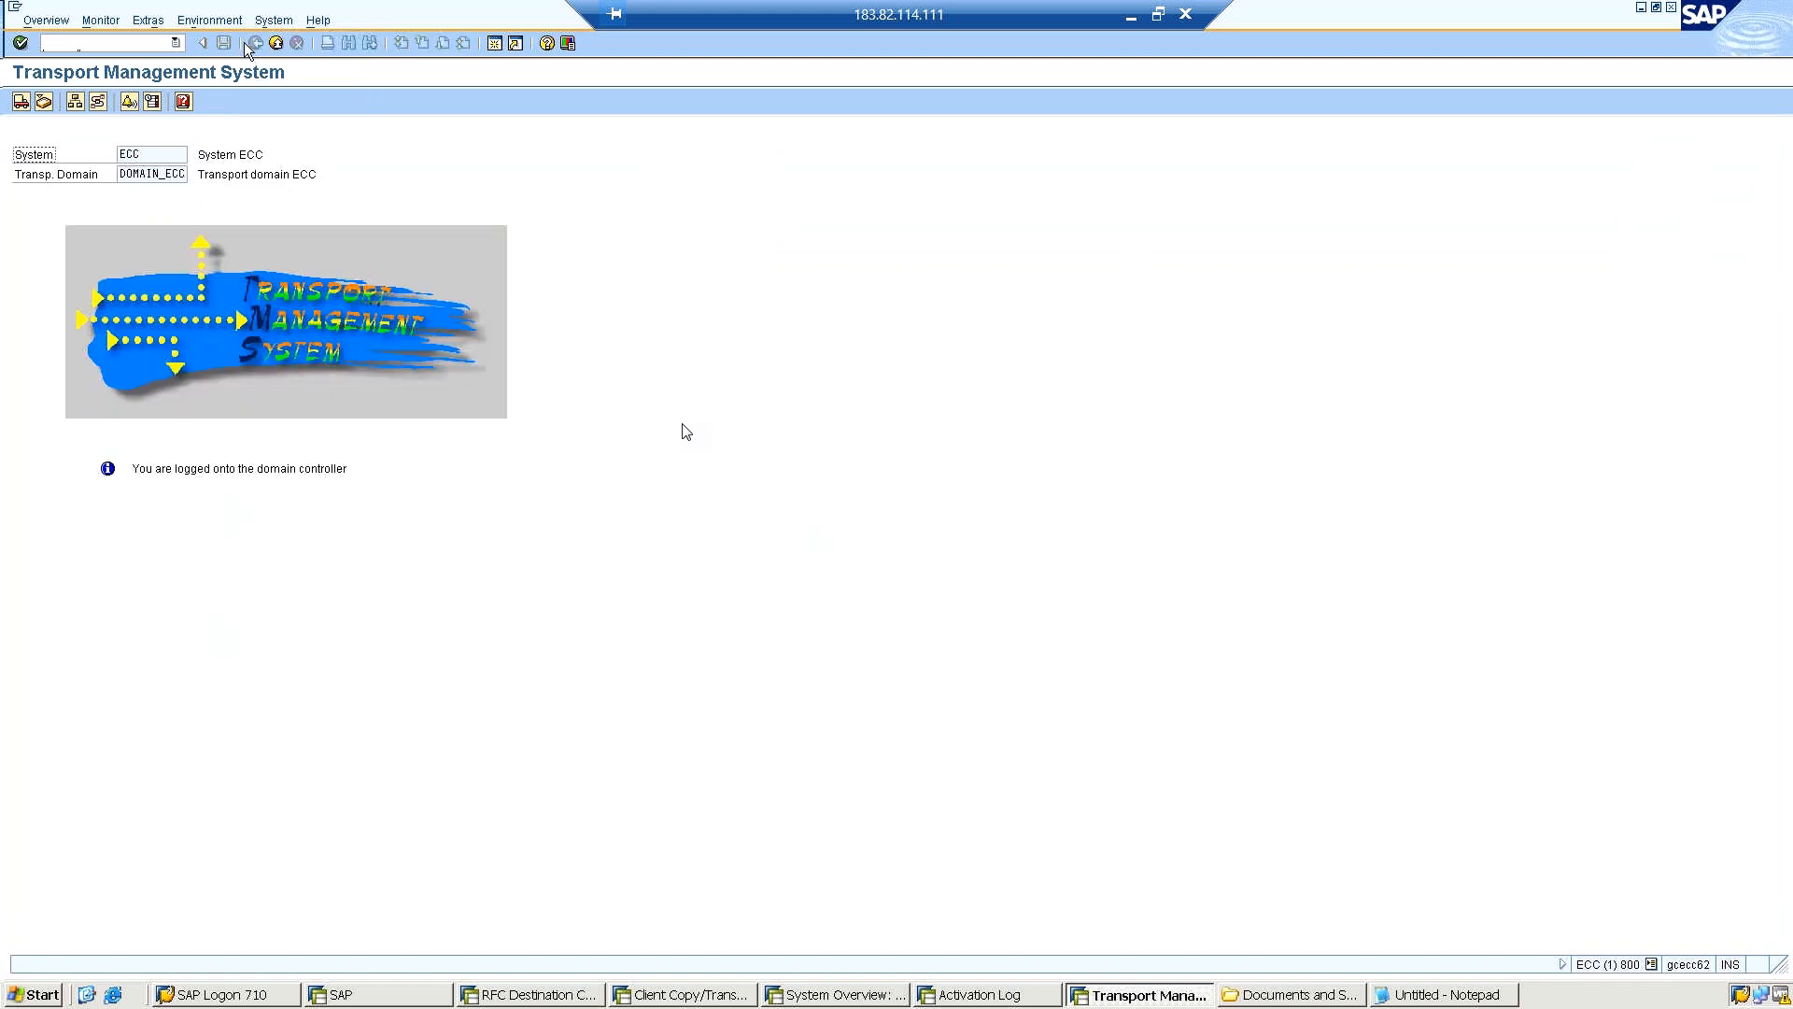
# Reopen the import overview, refresh it and open the import queue of system ECC, dismissing the user details.
pyautogui.click(20, 103)
pyautogui.click(21, 101)
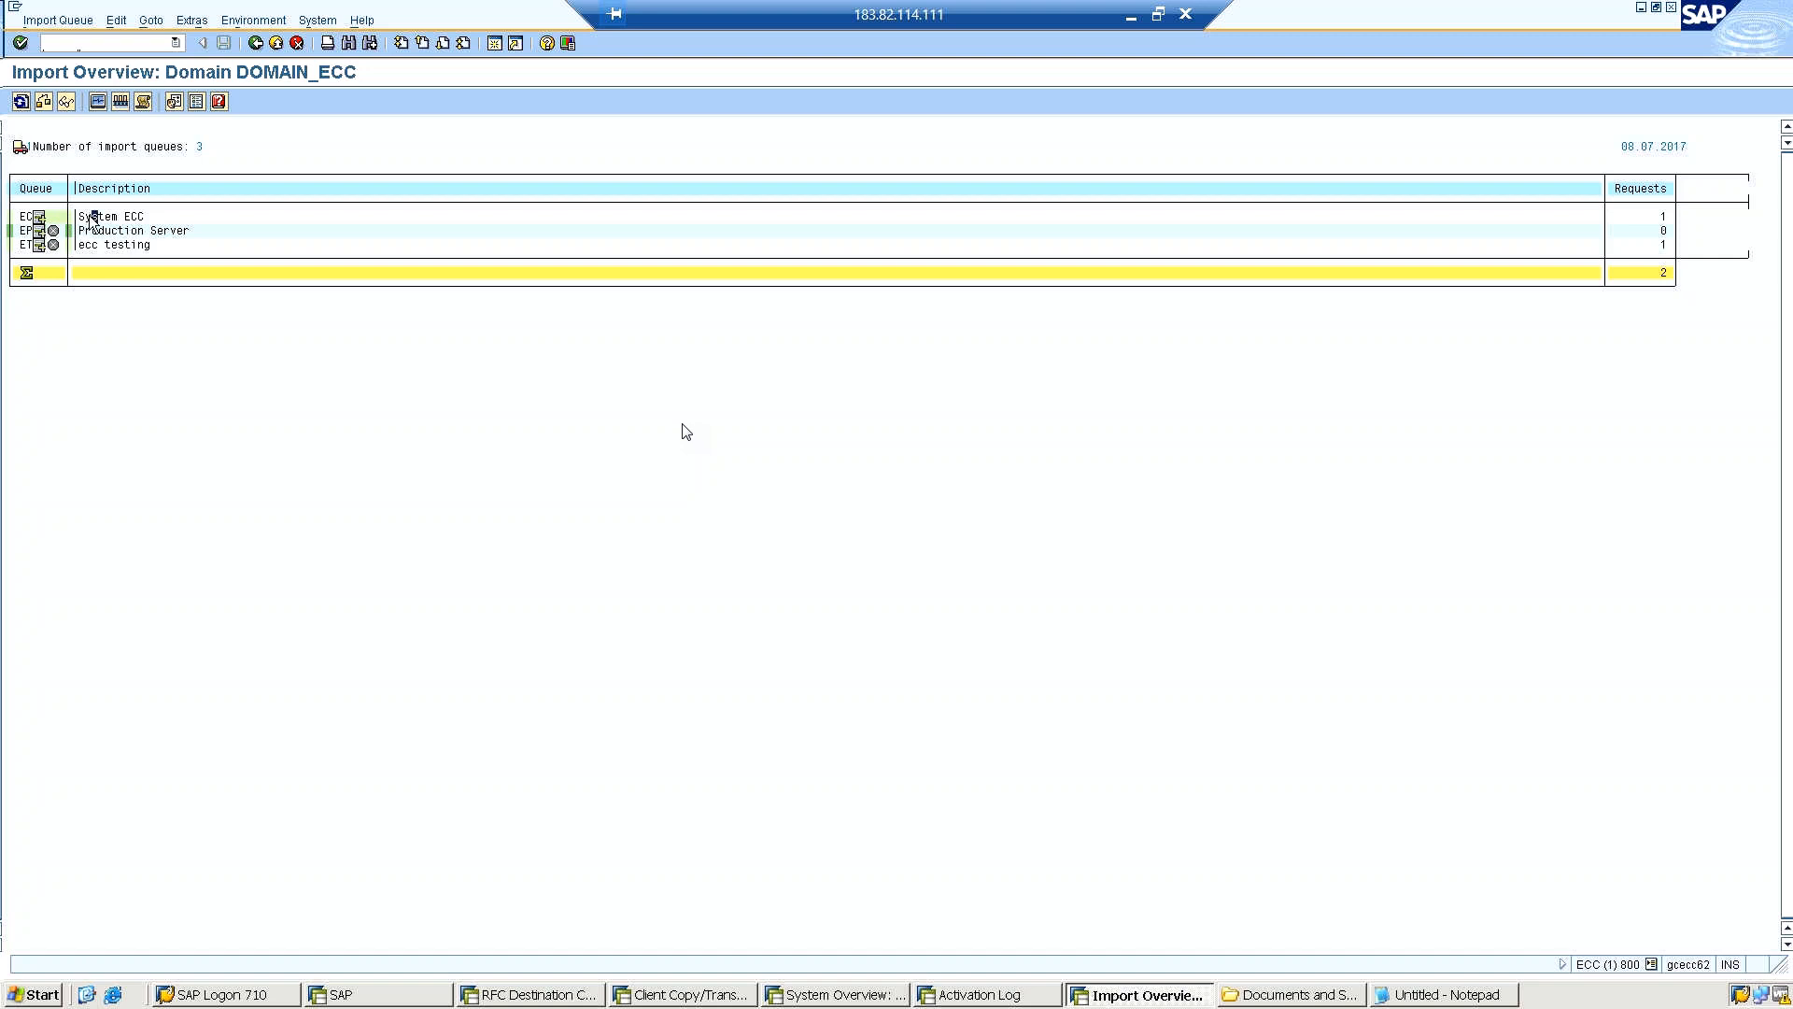
pyautogui.doubleClick(26, 221)
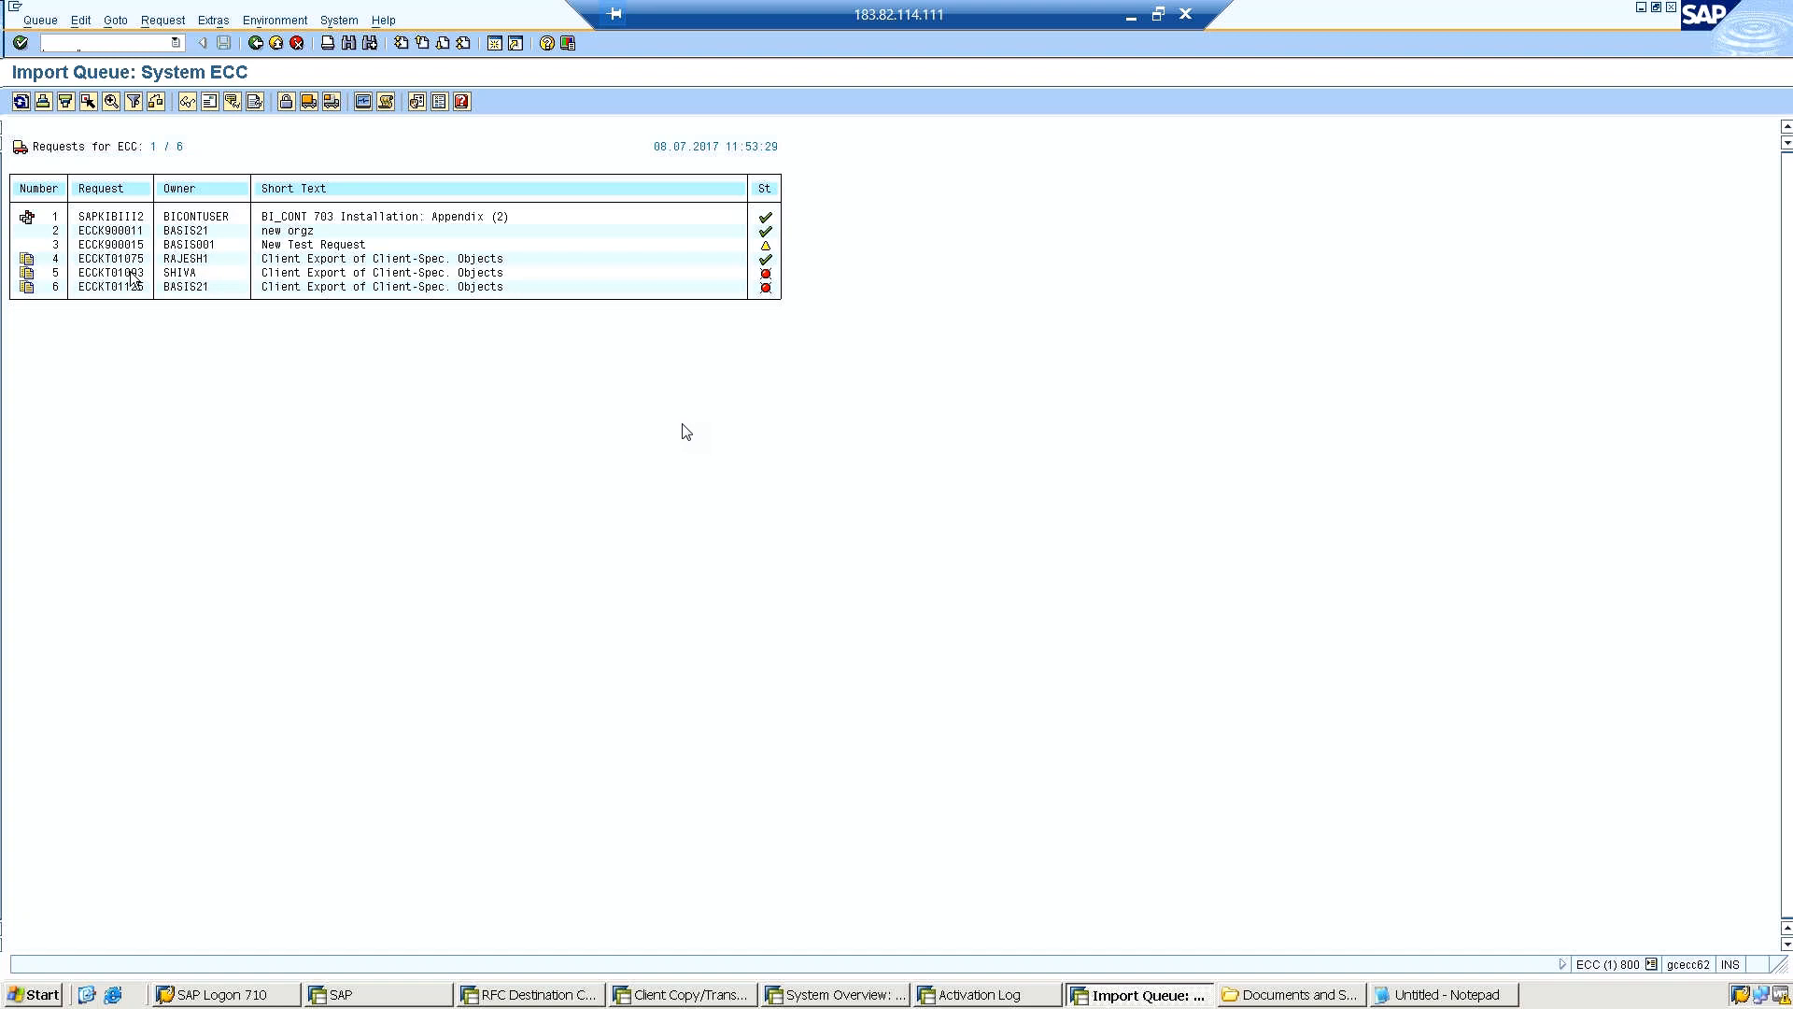
pyautogui.click(308, 101)
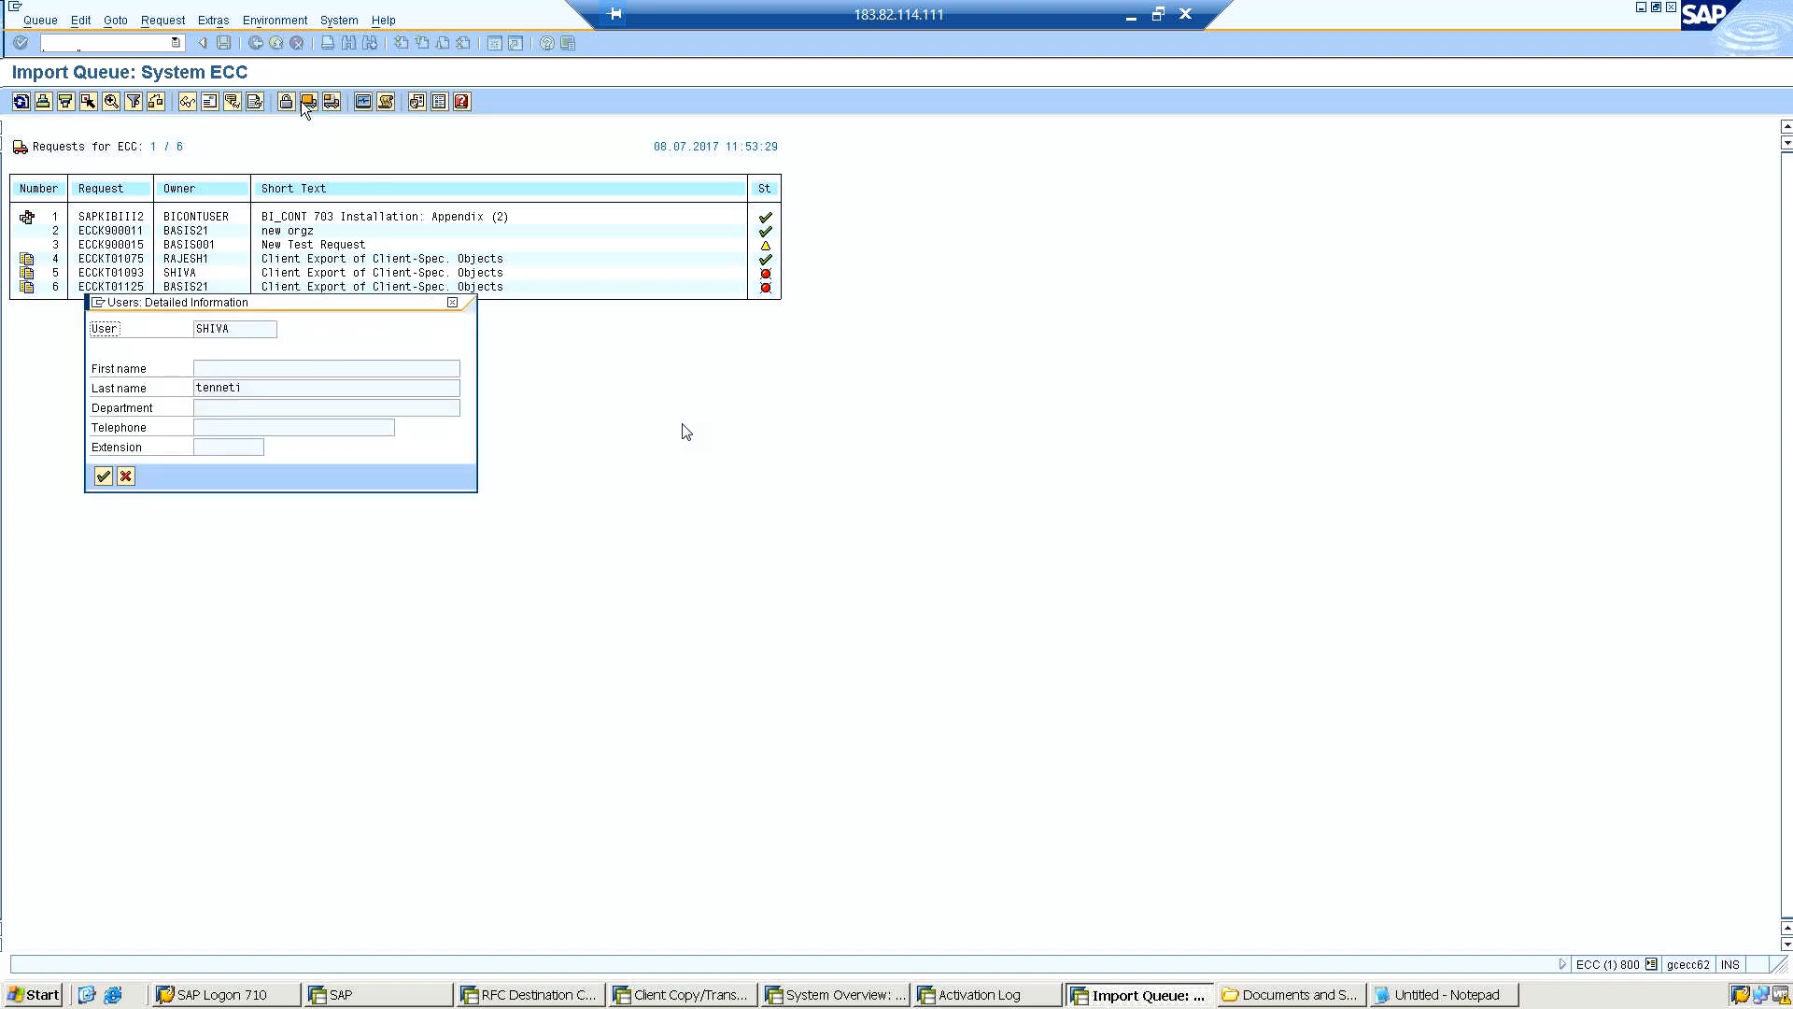
pyautogui.click(451, 301)
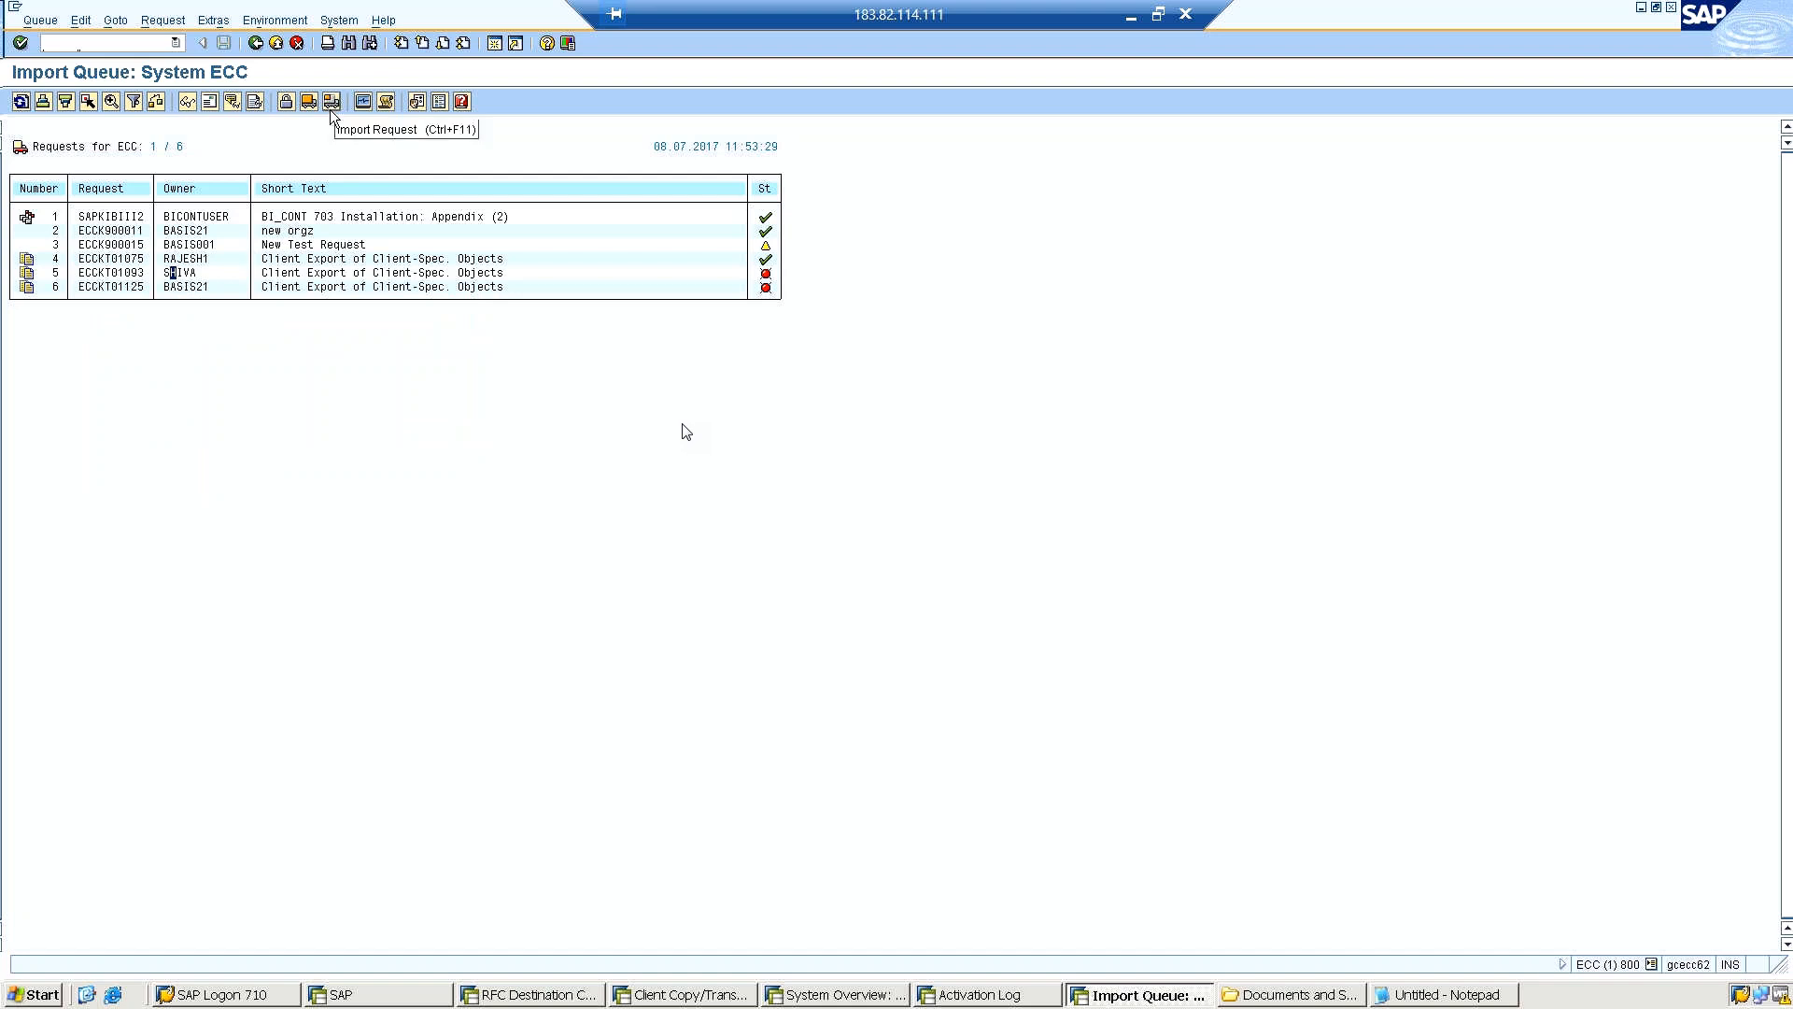
# Examine the client import screen for request ECCKT01093 and its selectable target clients, then return to the ECC import queue.
pyautogui.click(98, 272)
pyautogui.click(332, 101)
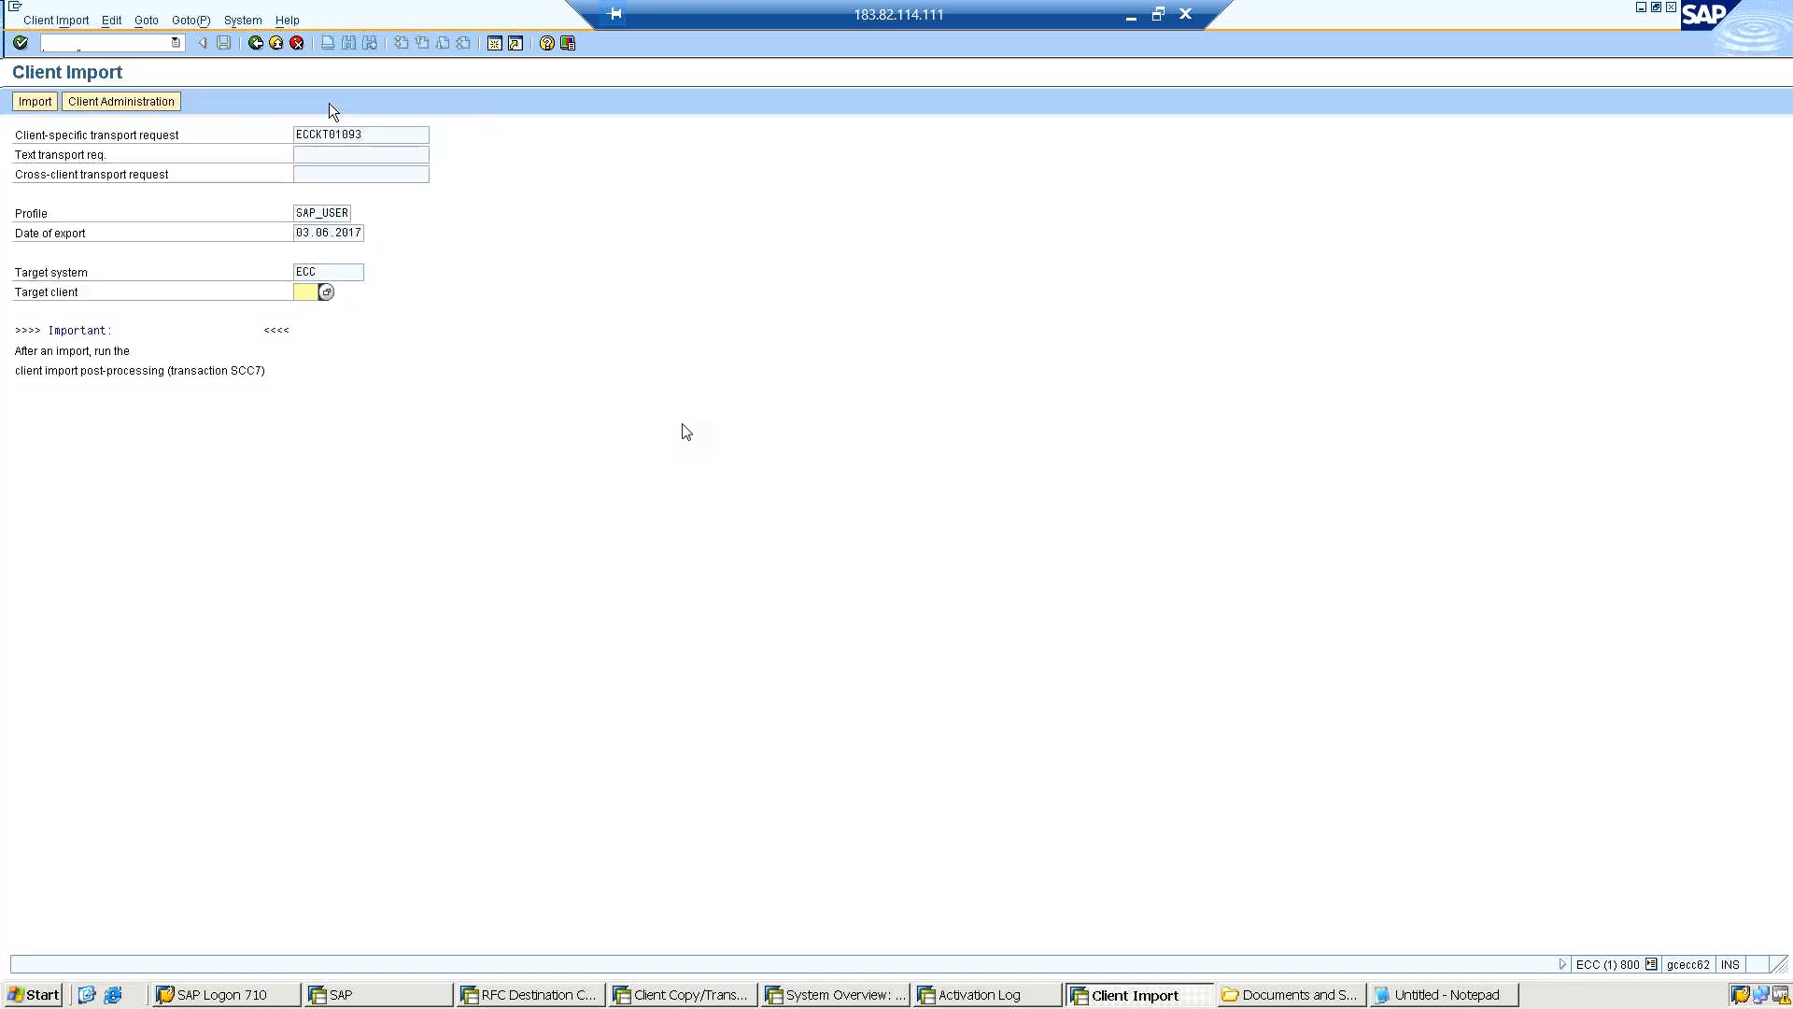
pyautogui.click(25, 105)
pyautogui.click(254, 45)
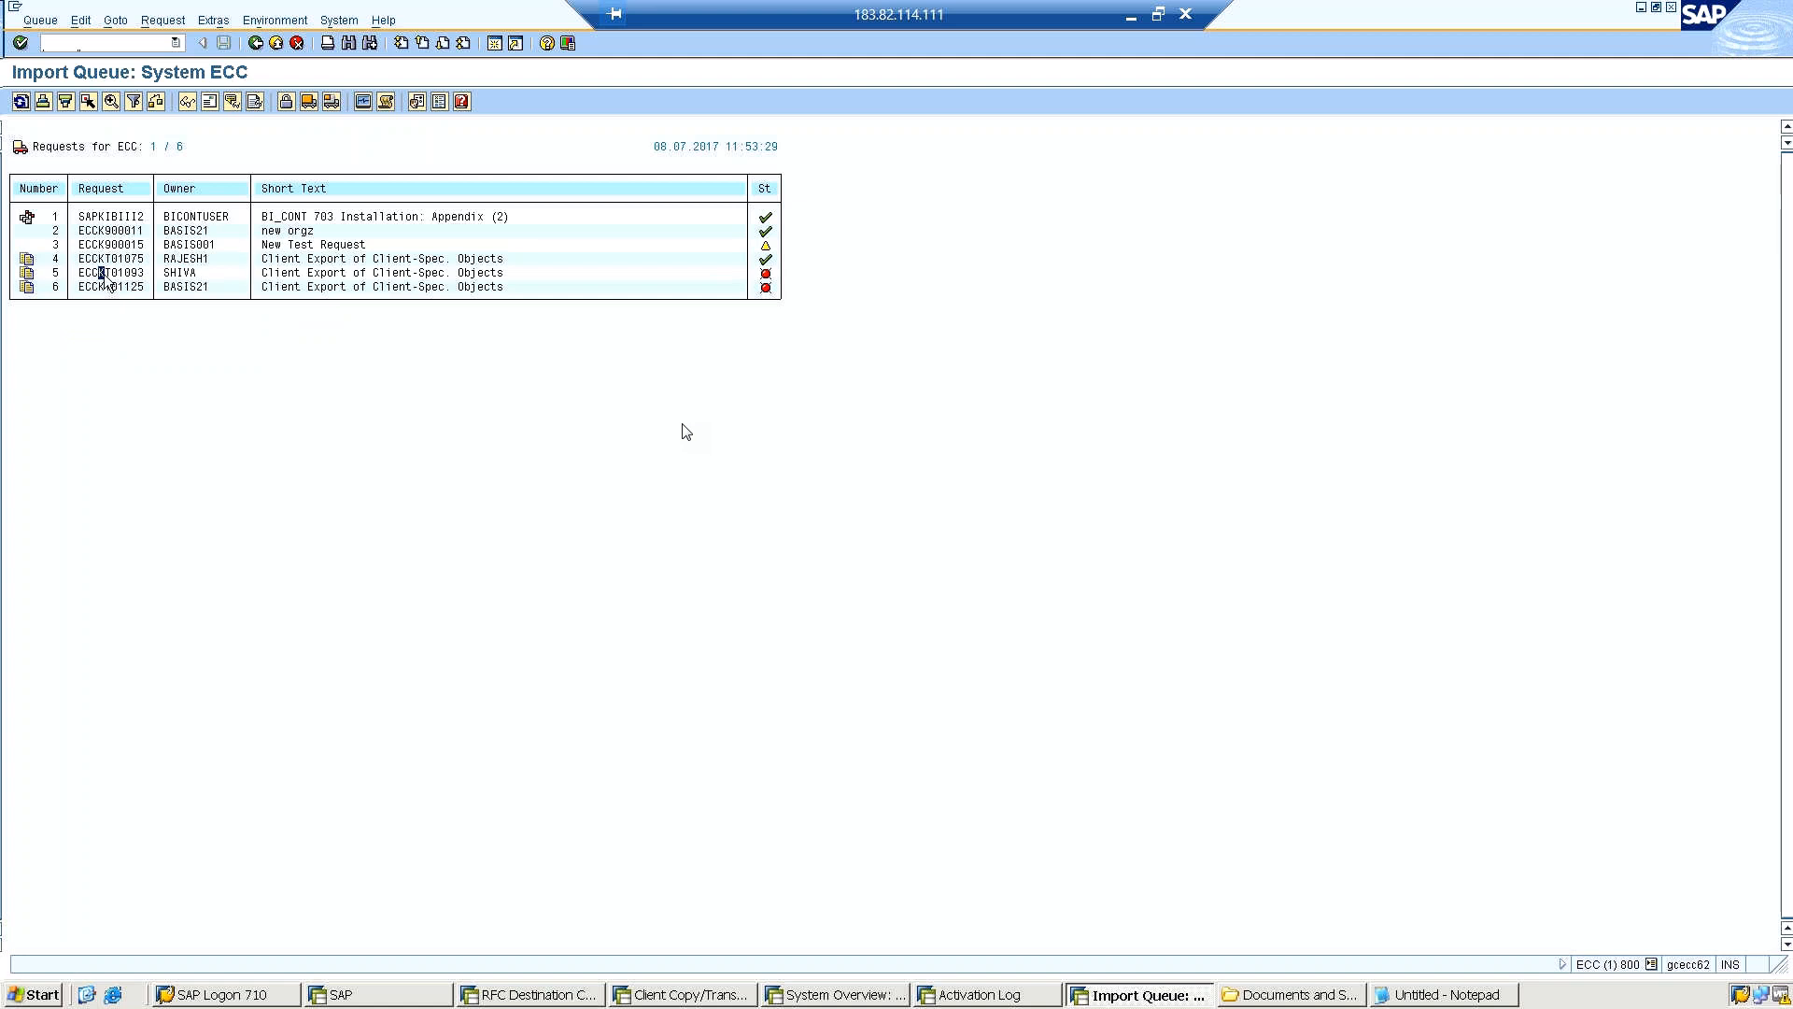
pyautogui.click(332, 101)
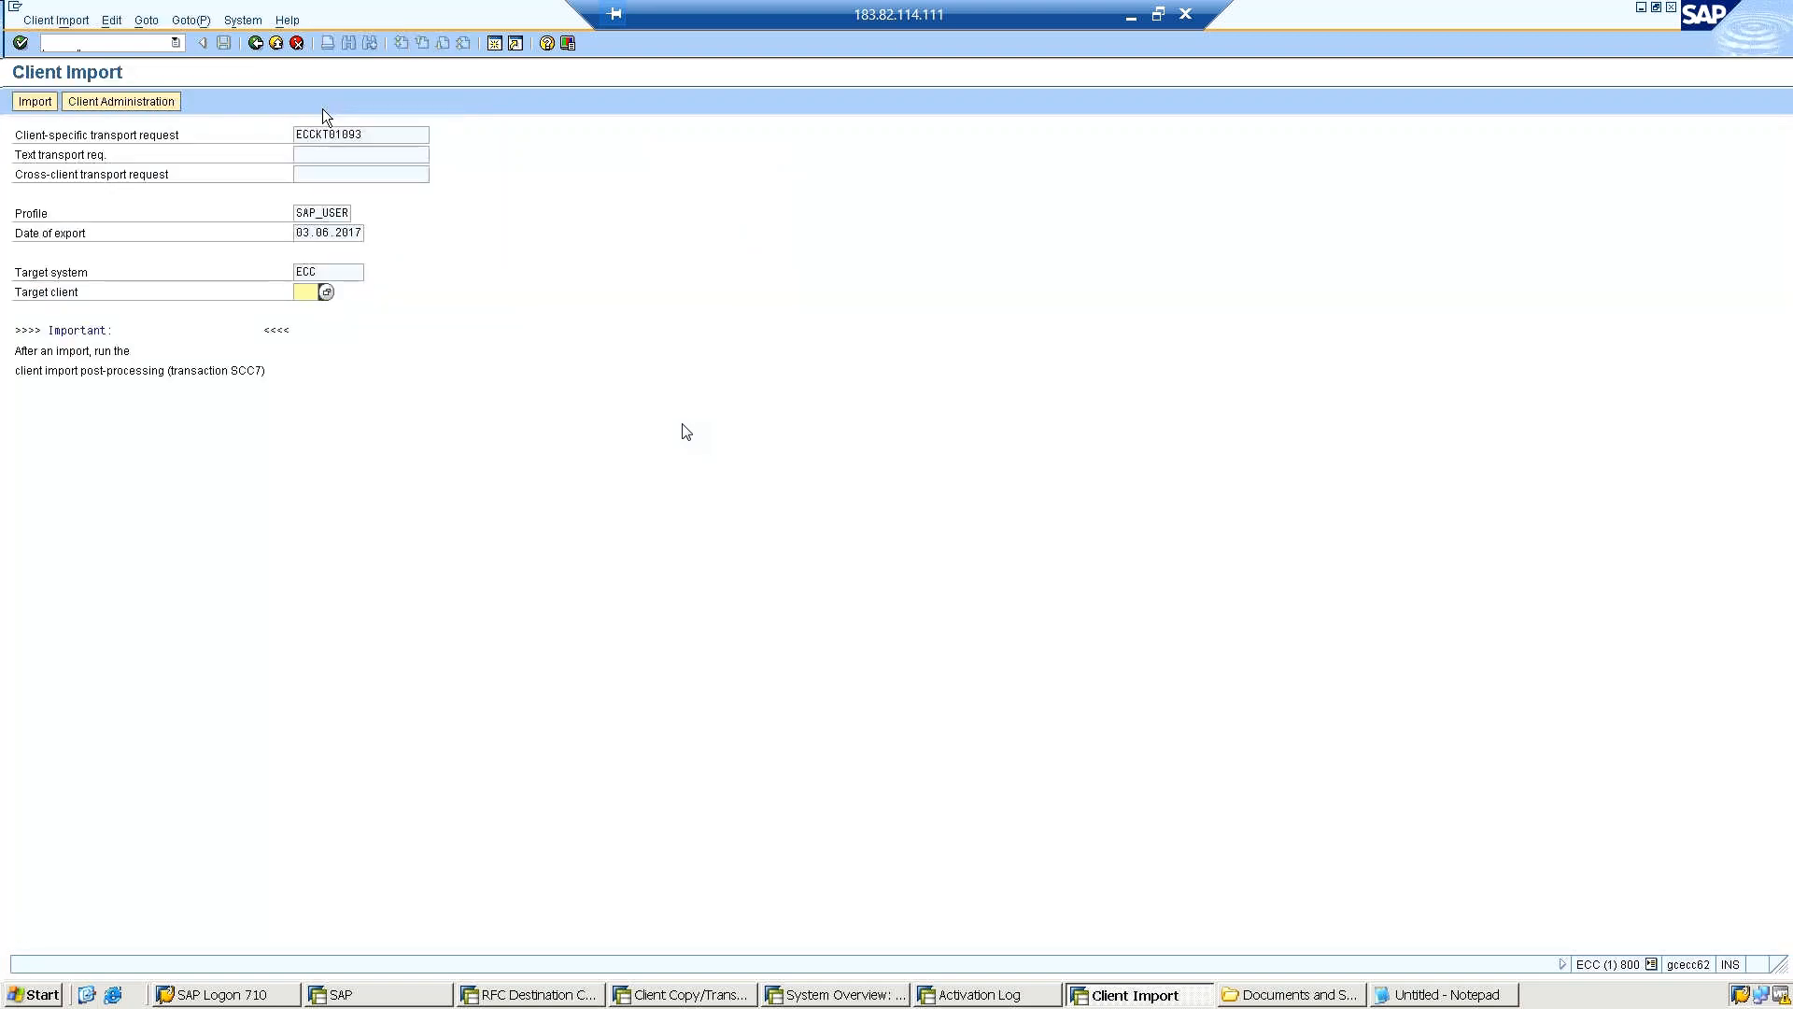
pyautogui.click(327, 291)
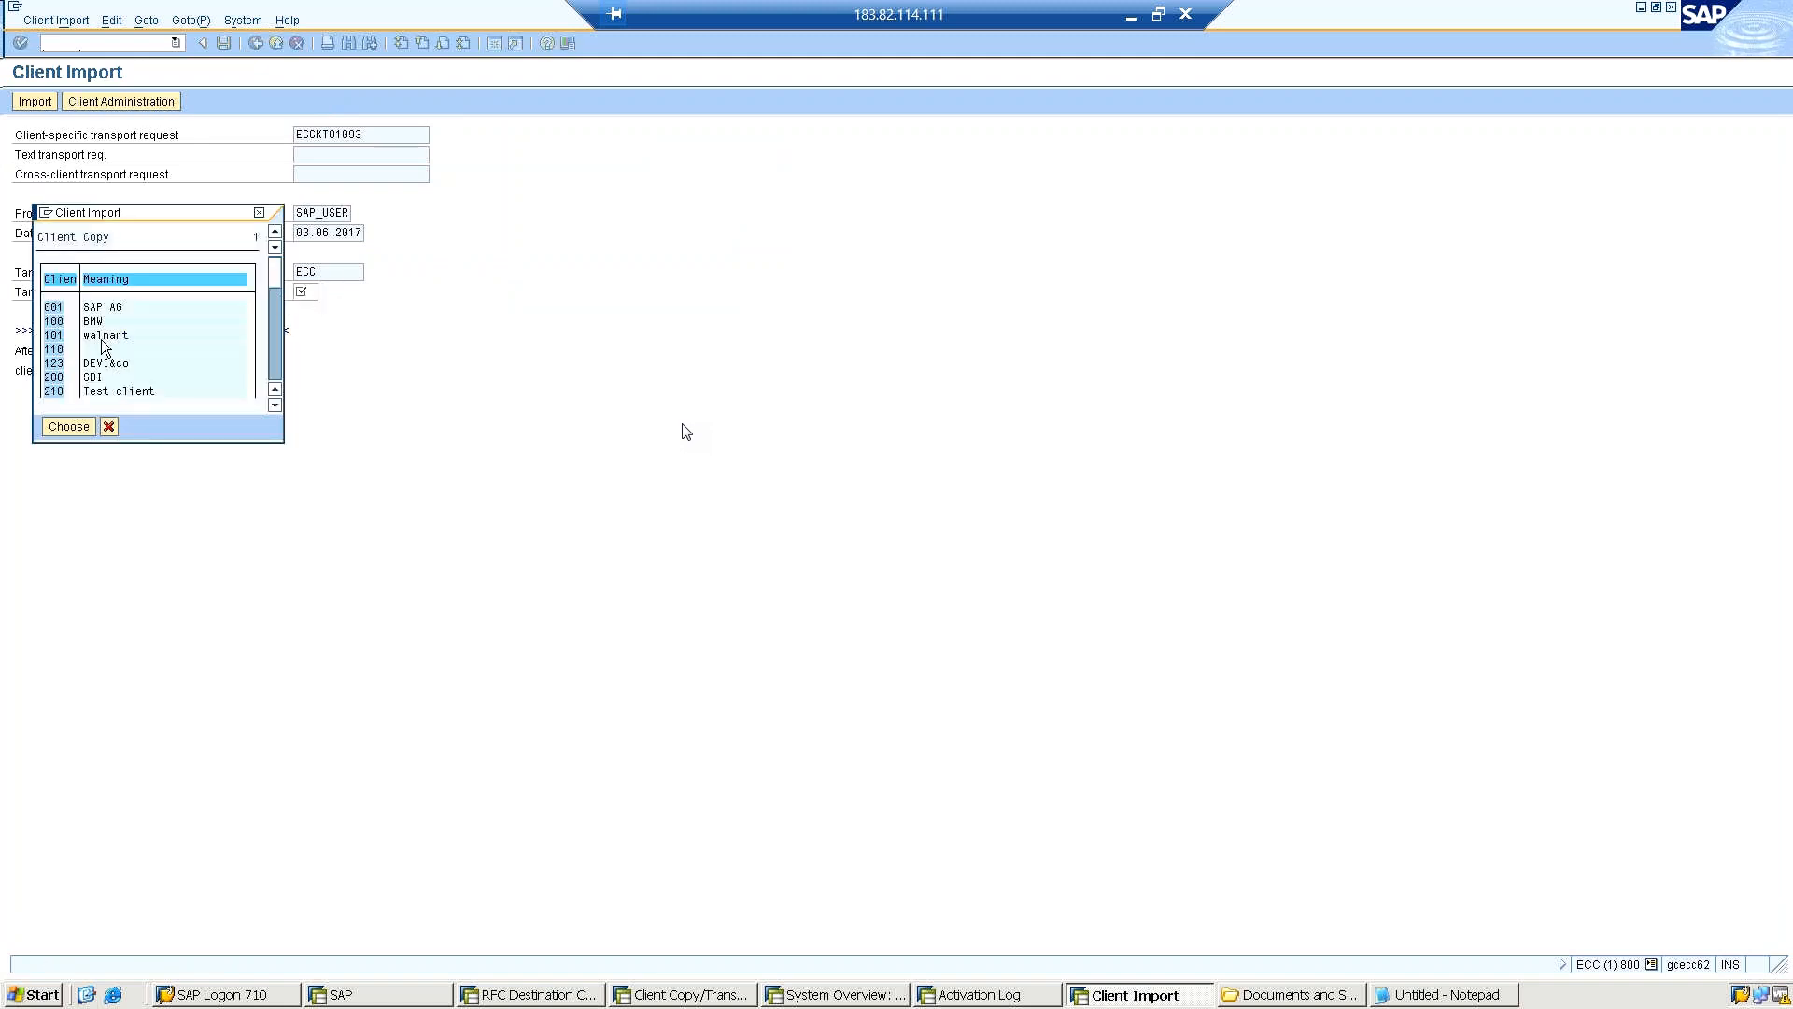
pyautogui.click(109, 426)
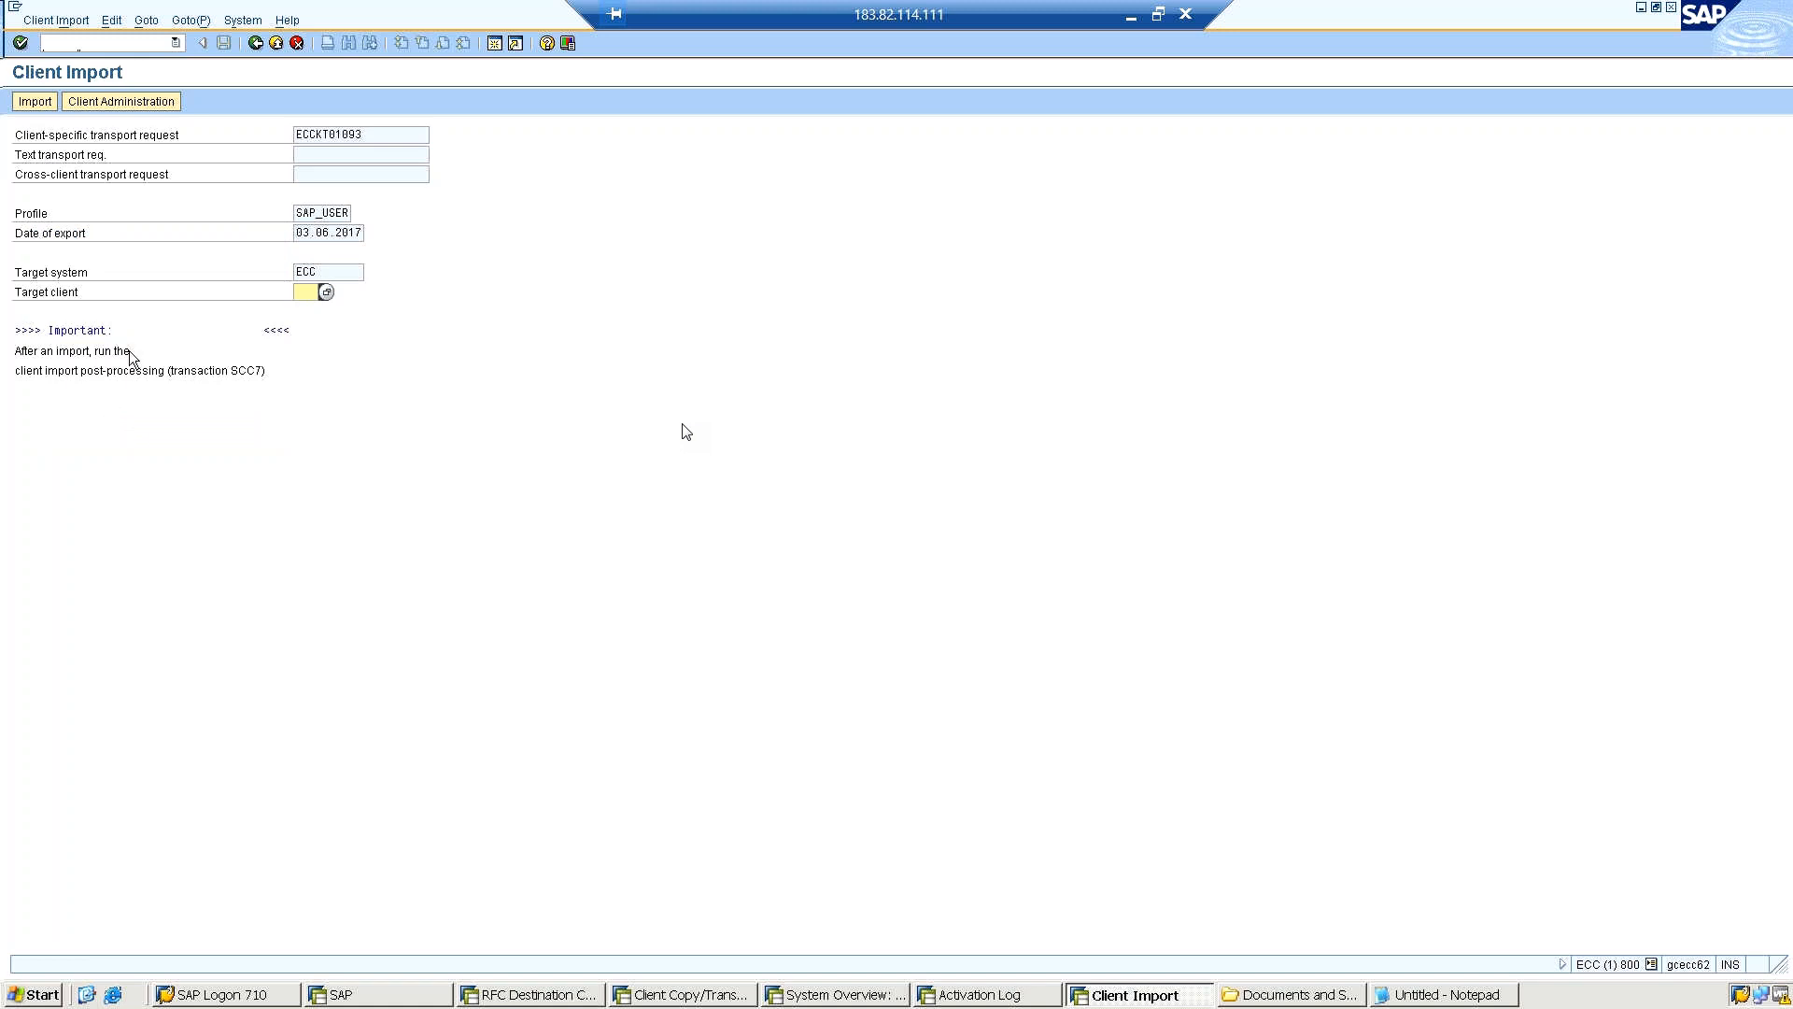
pyautogui.click(326, 213)
pyautogui.press('Return')
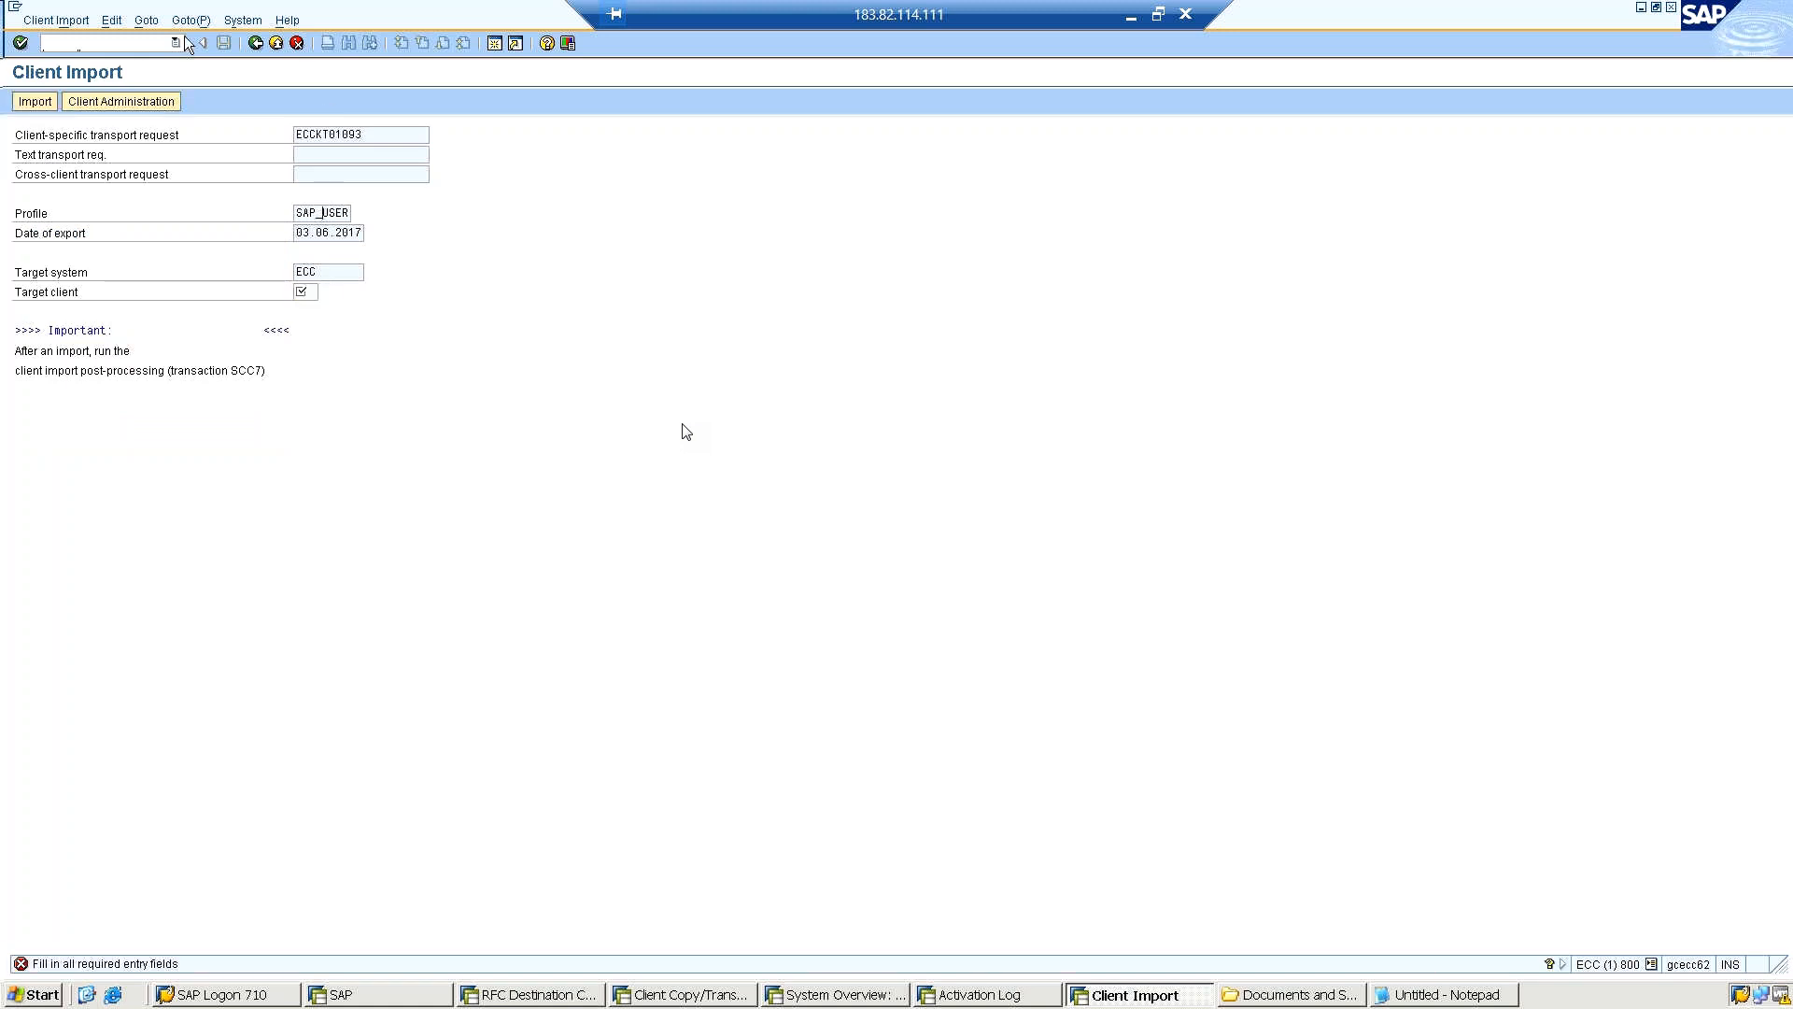
pyautogui.click(254, 44)
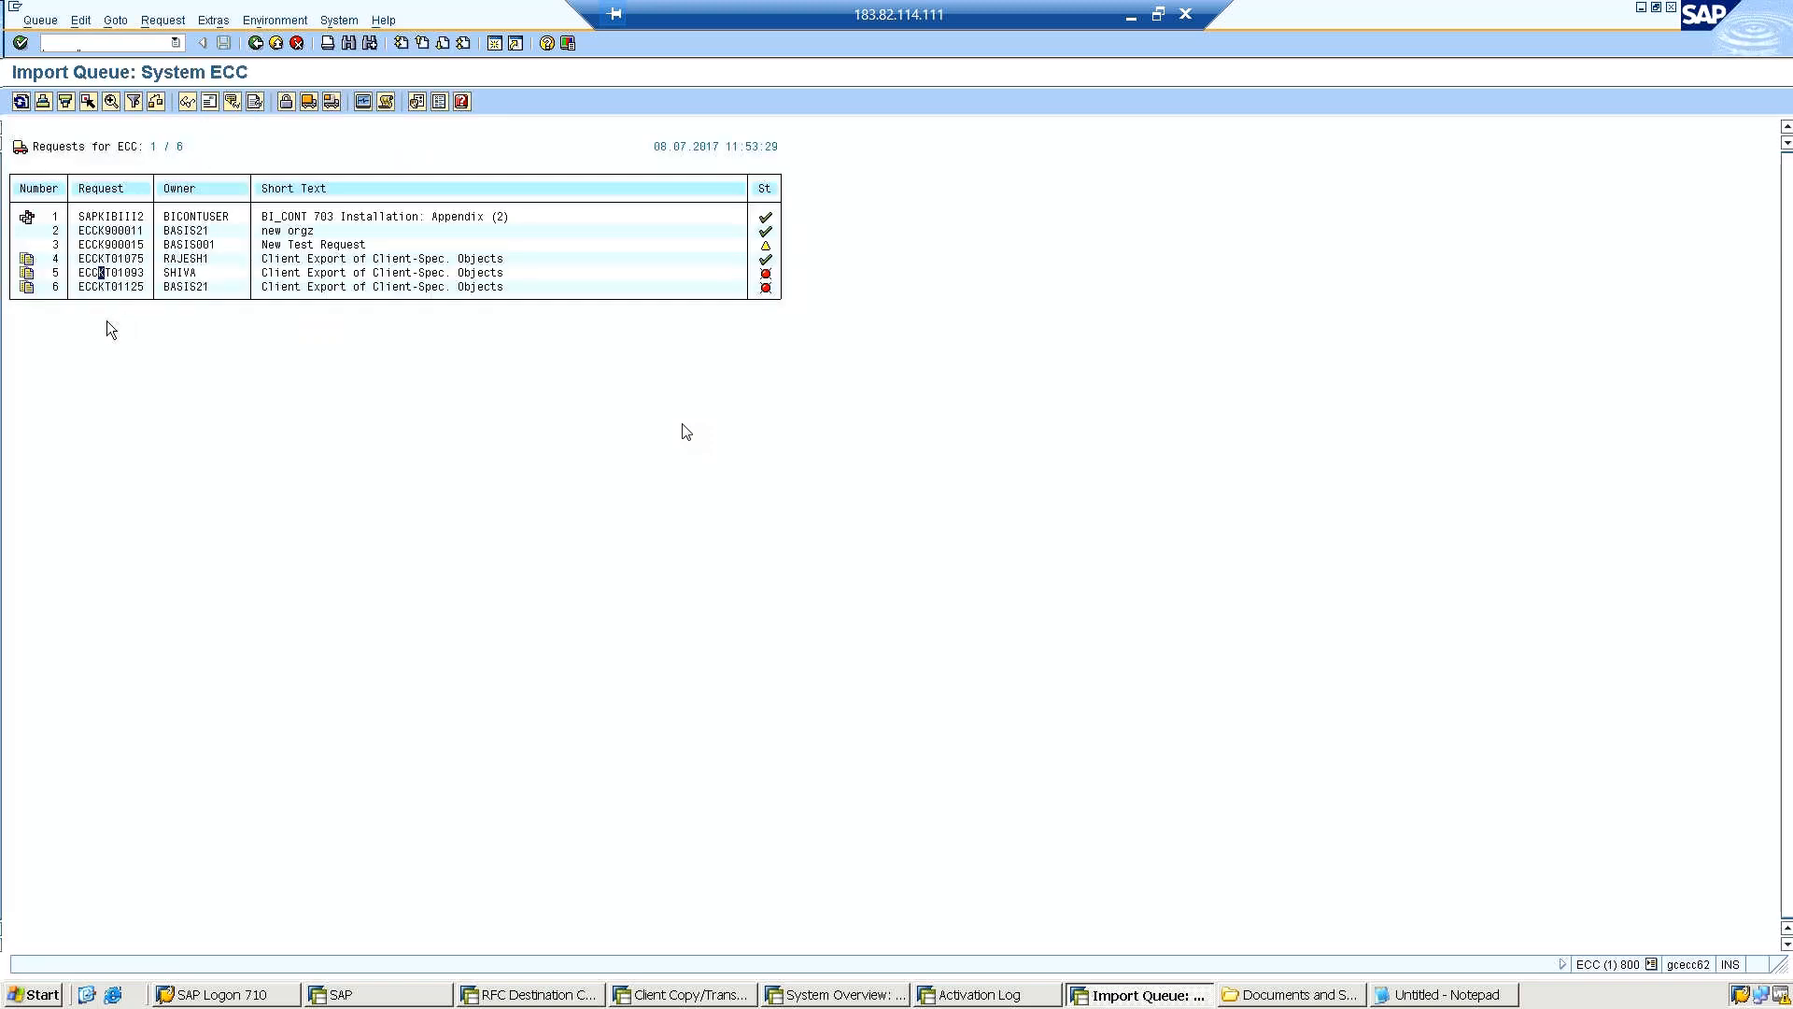
# Look into the object lists of requests ECCKT01125 and ECCK900015 and return to the ECC import queue.
pyautogui.click(94, 286)
pyautogui.doubleClick(91, 287)
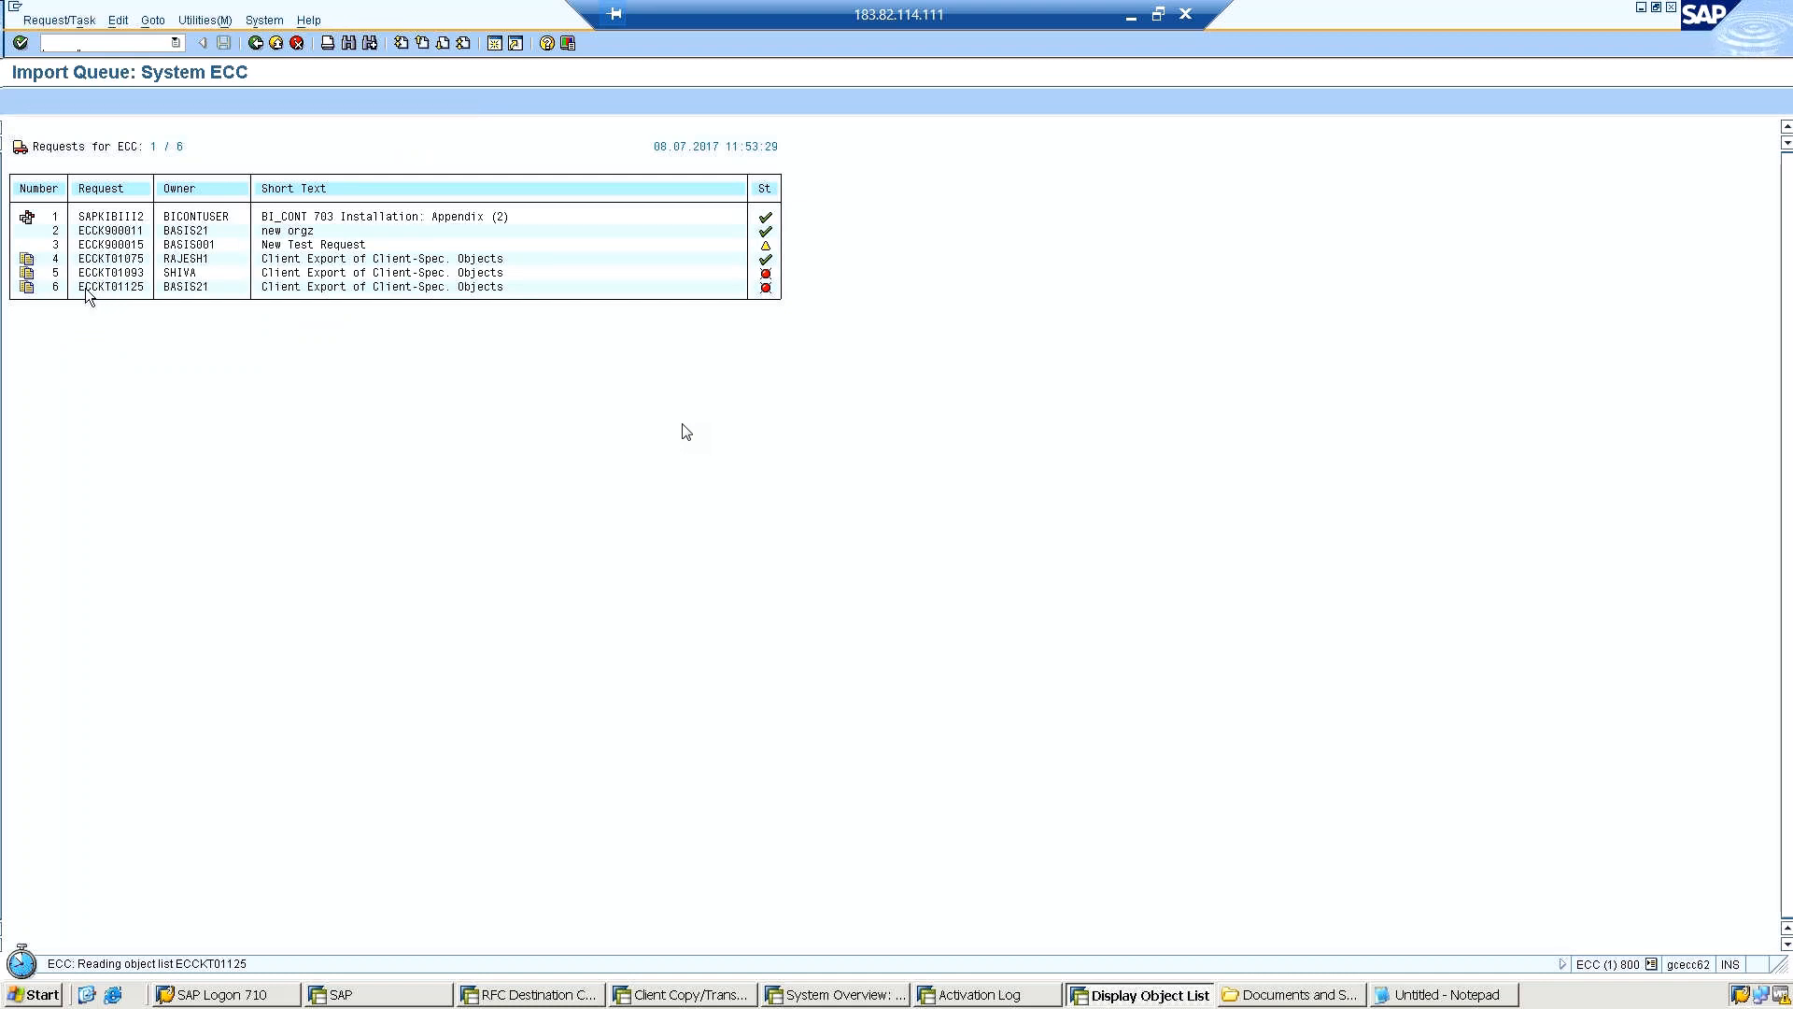
pyautogui.click(249, 43)
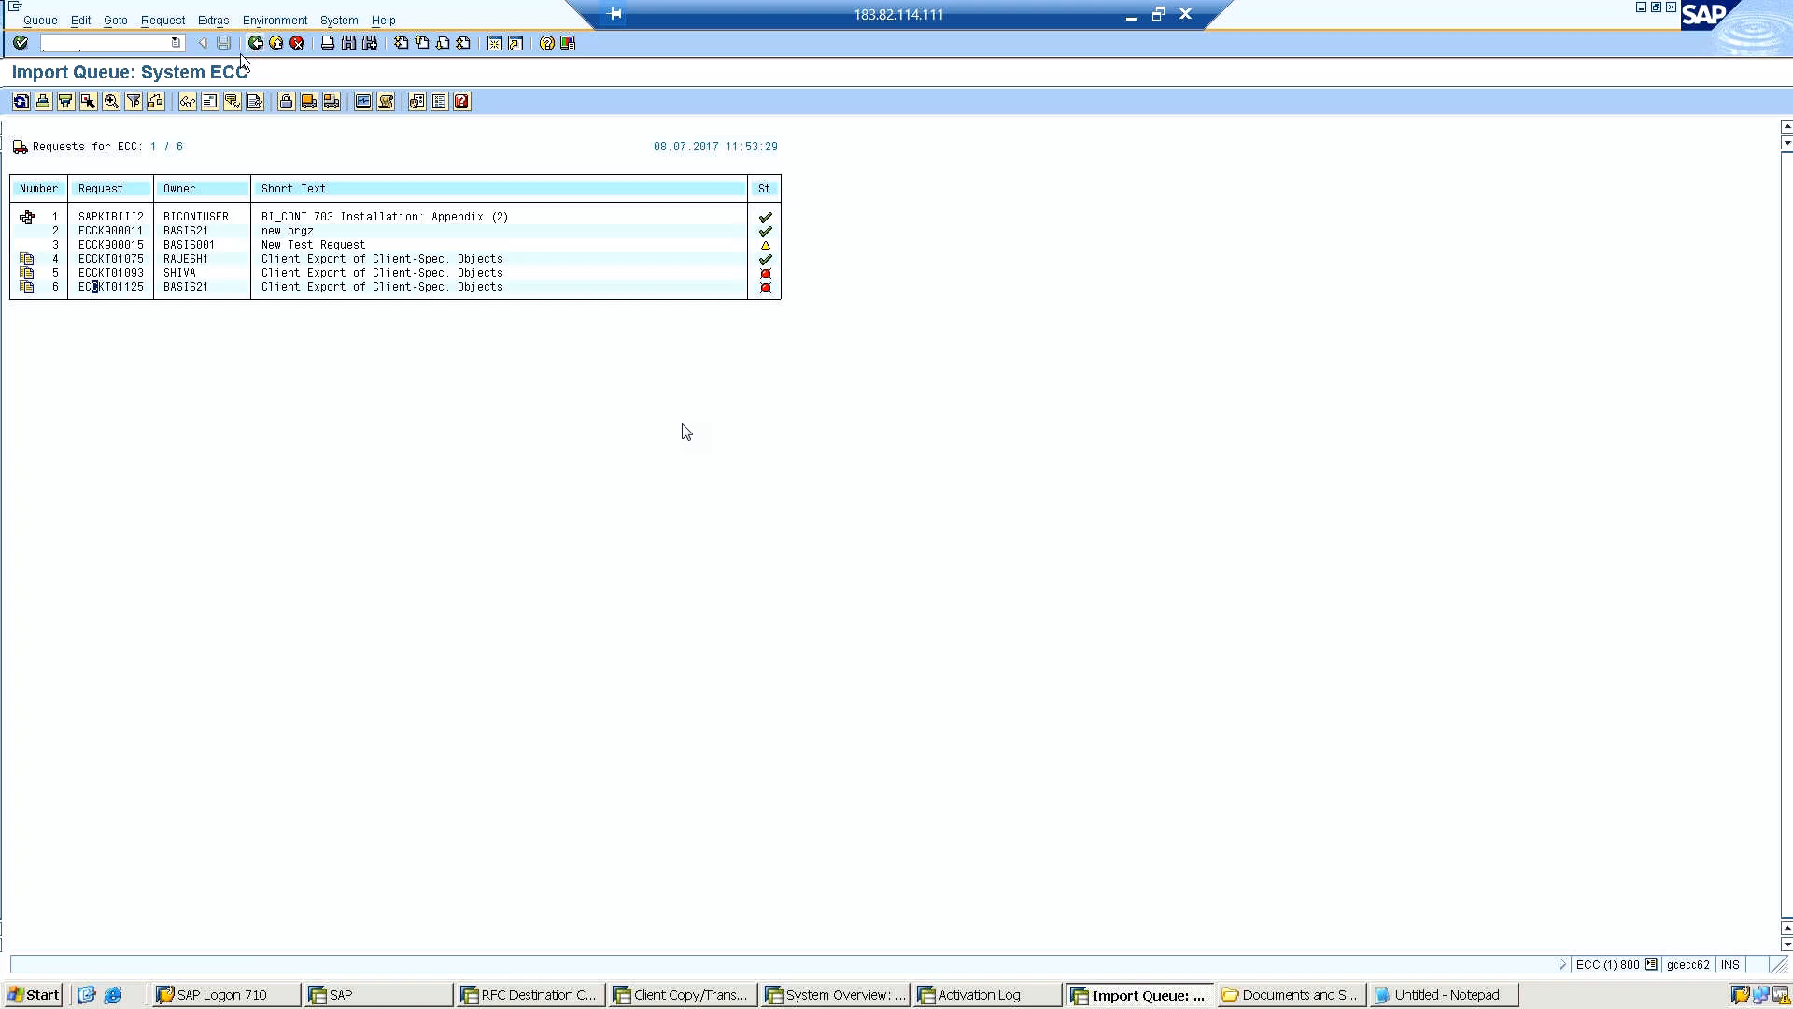
pyautogui.click(350, 245)
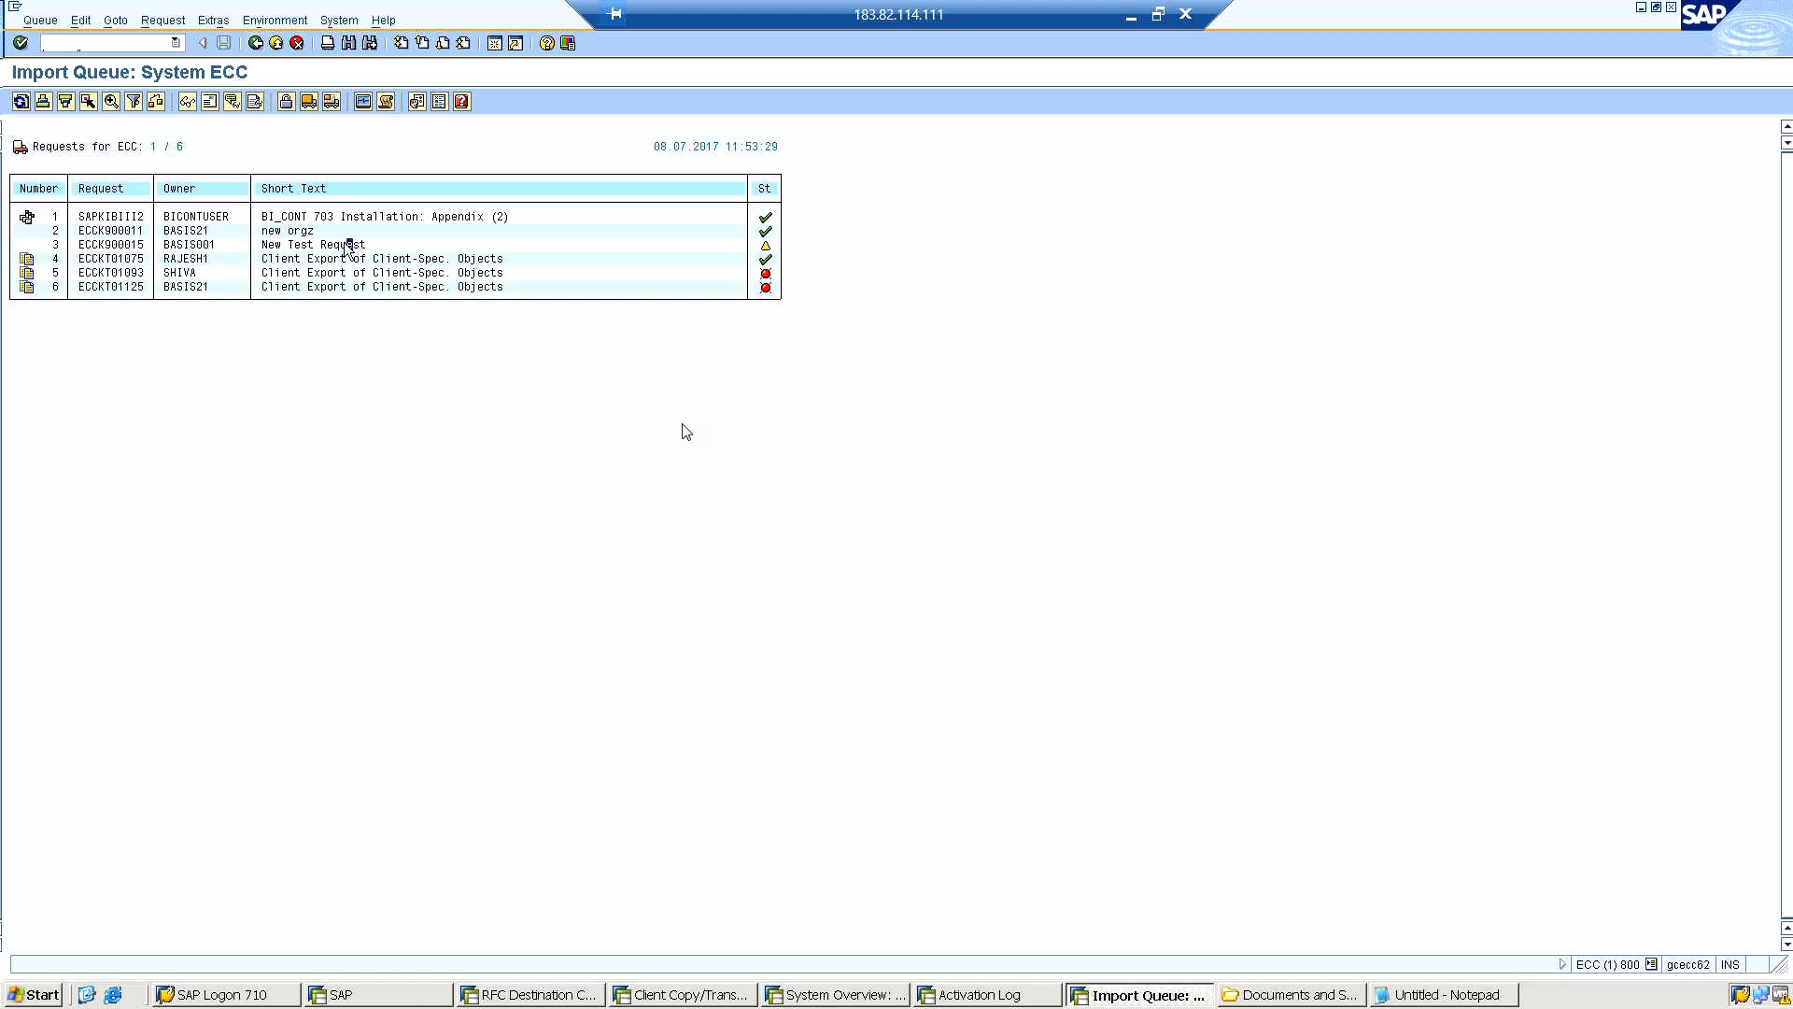
pyautogui.click(120, 245)
pyautogui.doubleClick(121, 245)
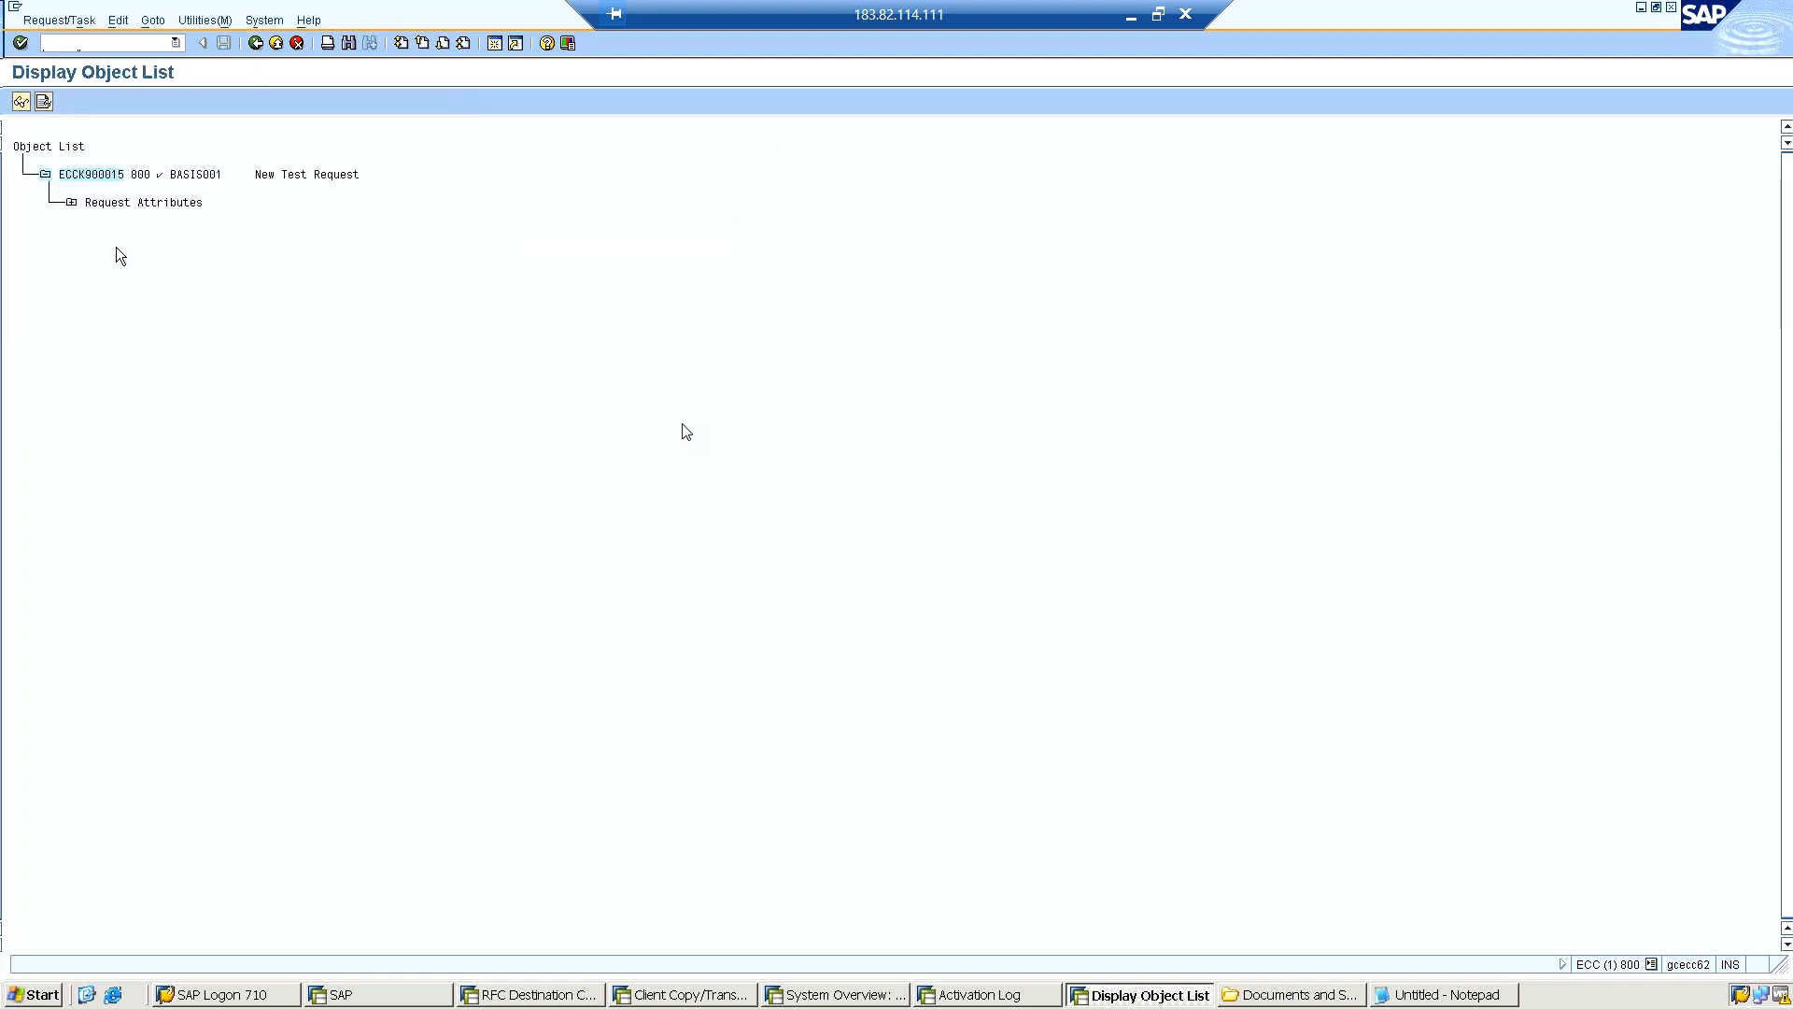
pyautogui.click(255, 43)
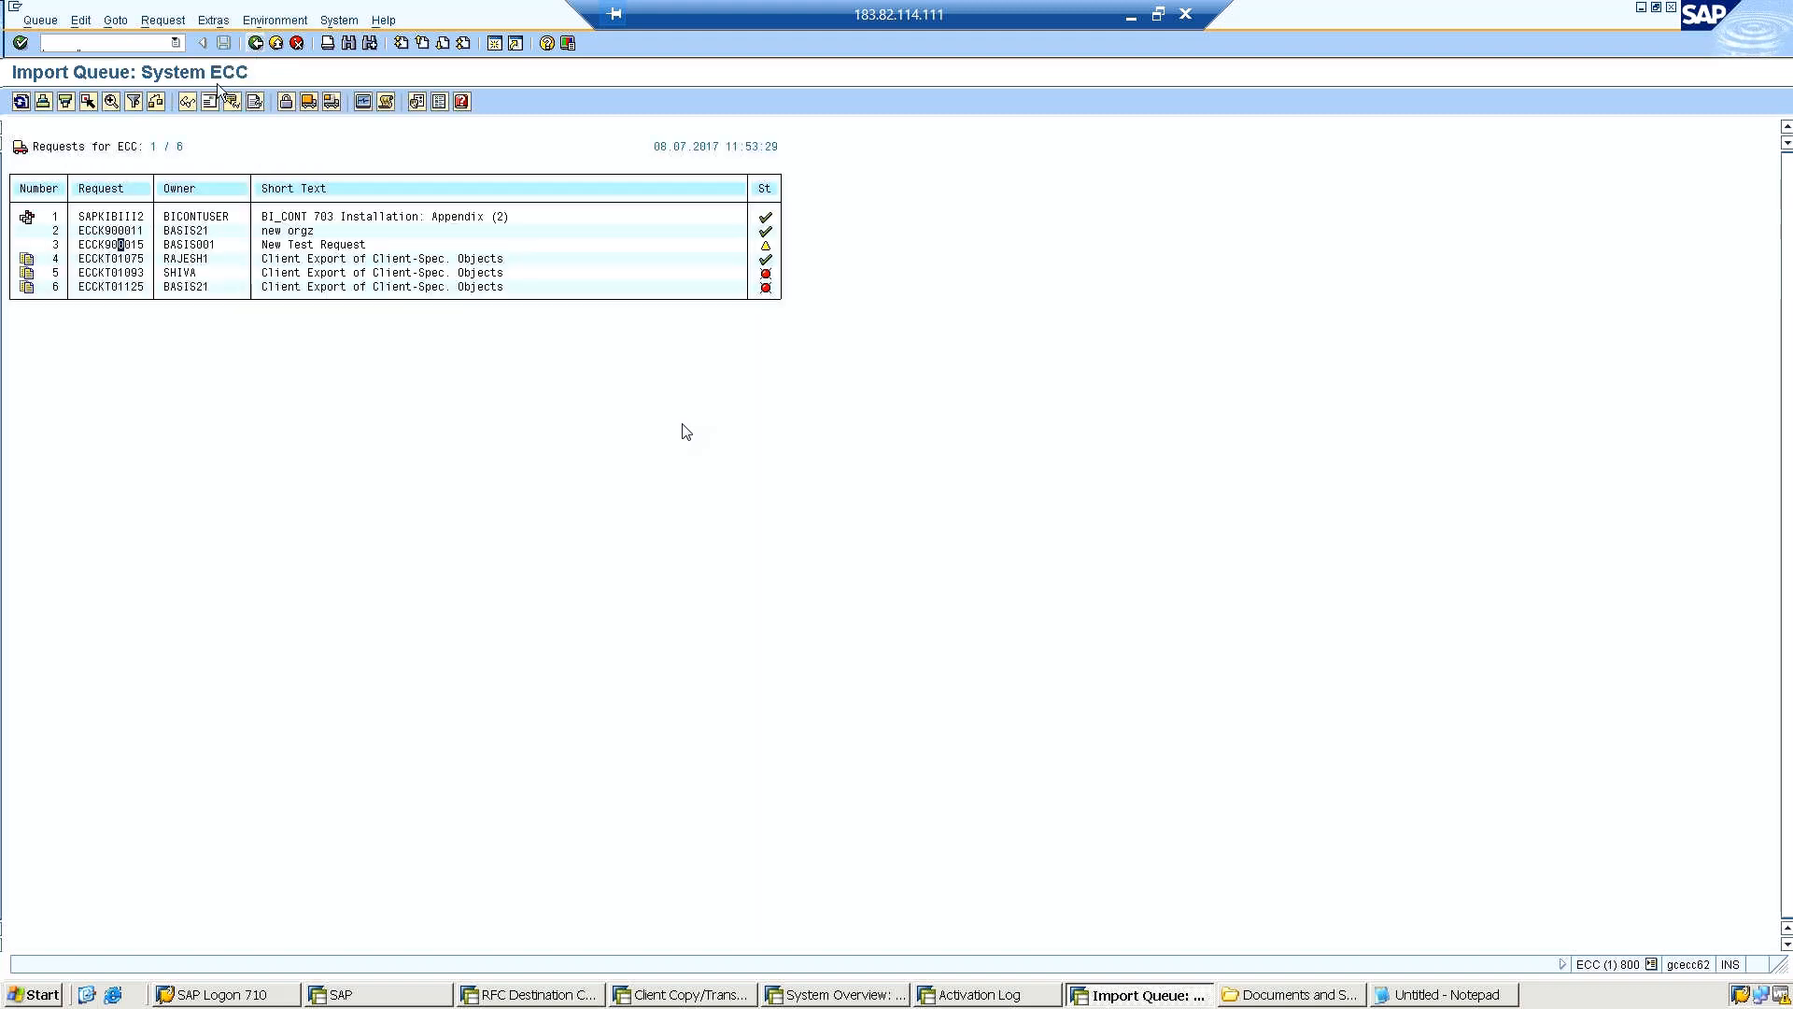
# Import request ECCK900015 into client 600 of system ECC, starting immediately with asynchronous execution.
pyautogui.click(332, 102)
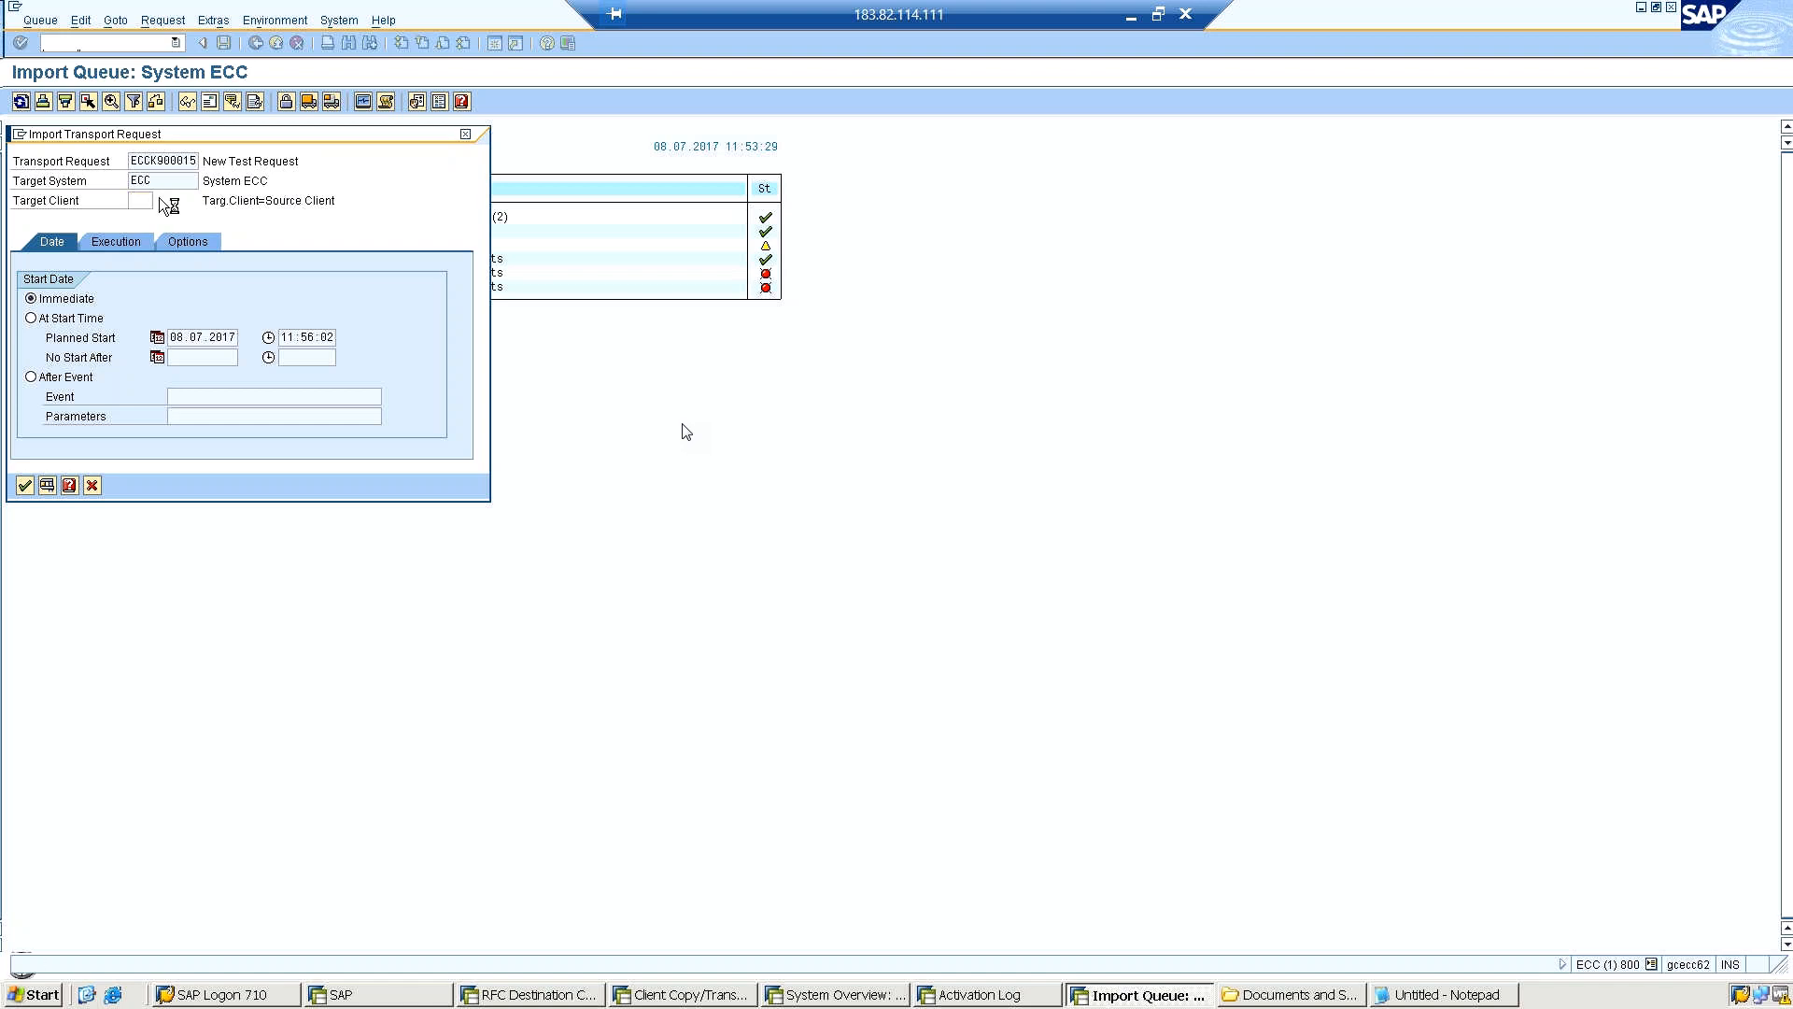
pyautogui.click(161, 200)
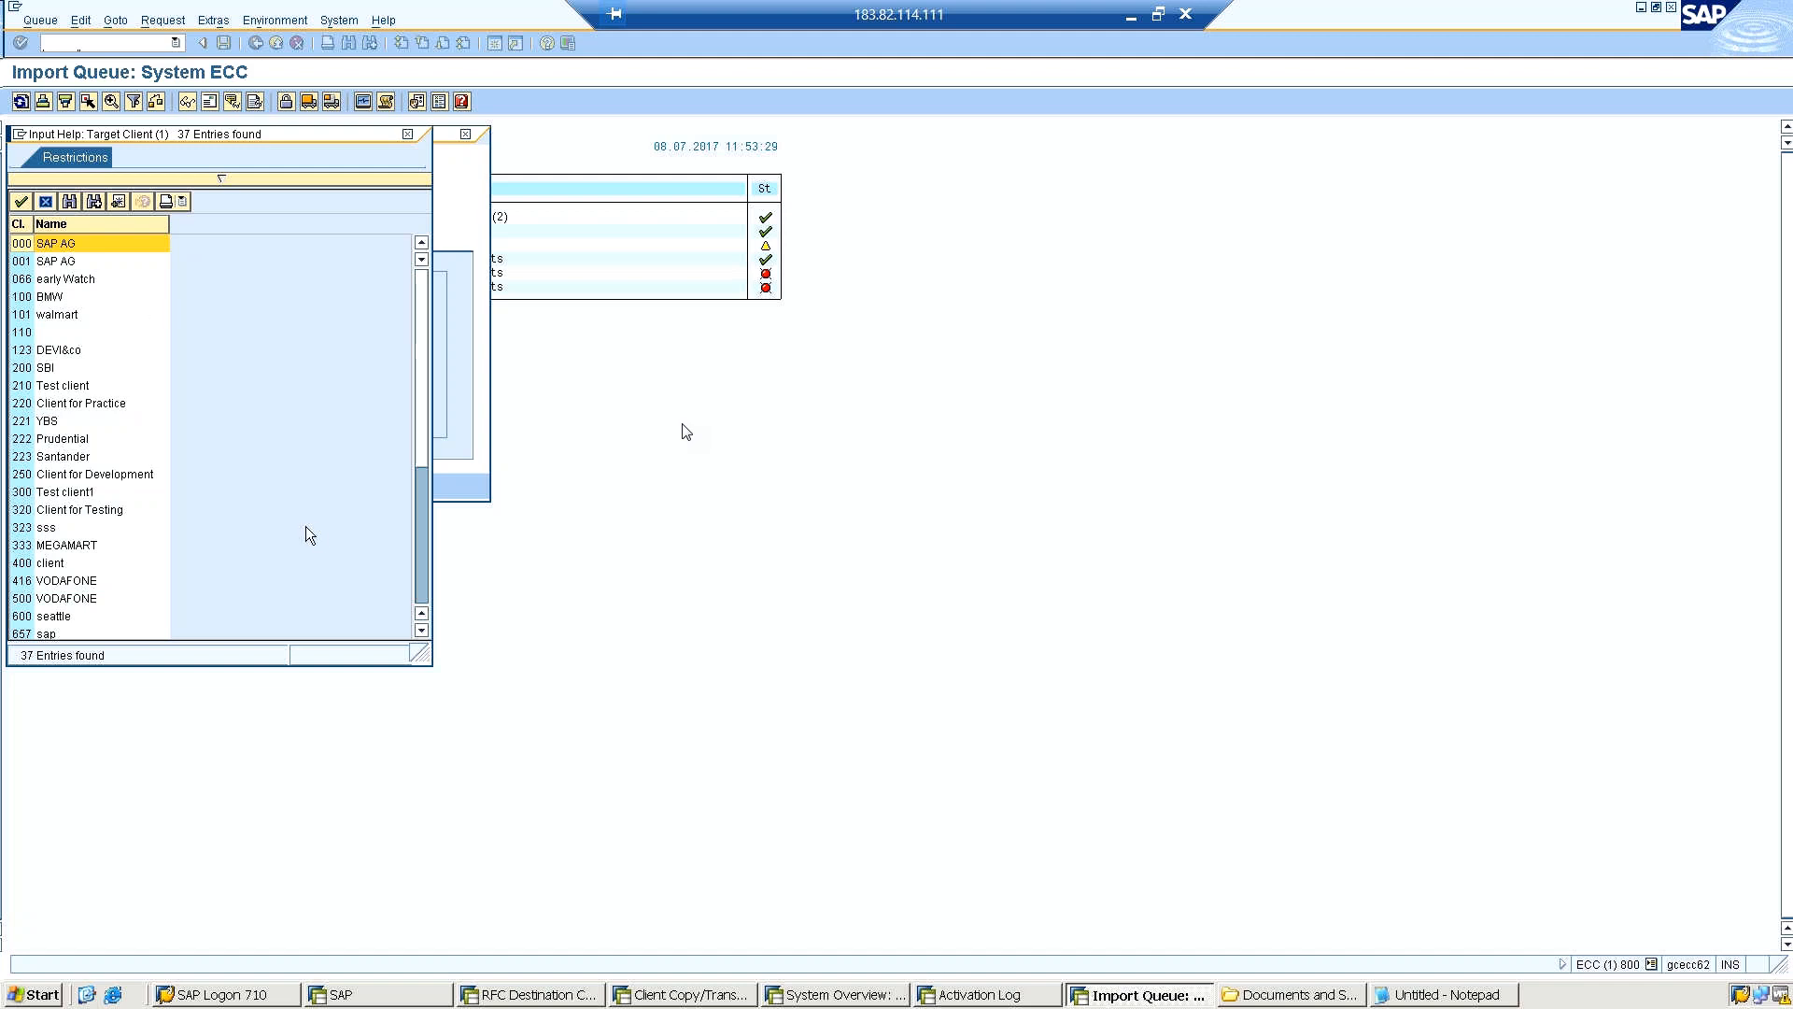
pyautogui.click(28, 620)
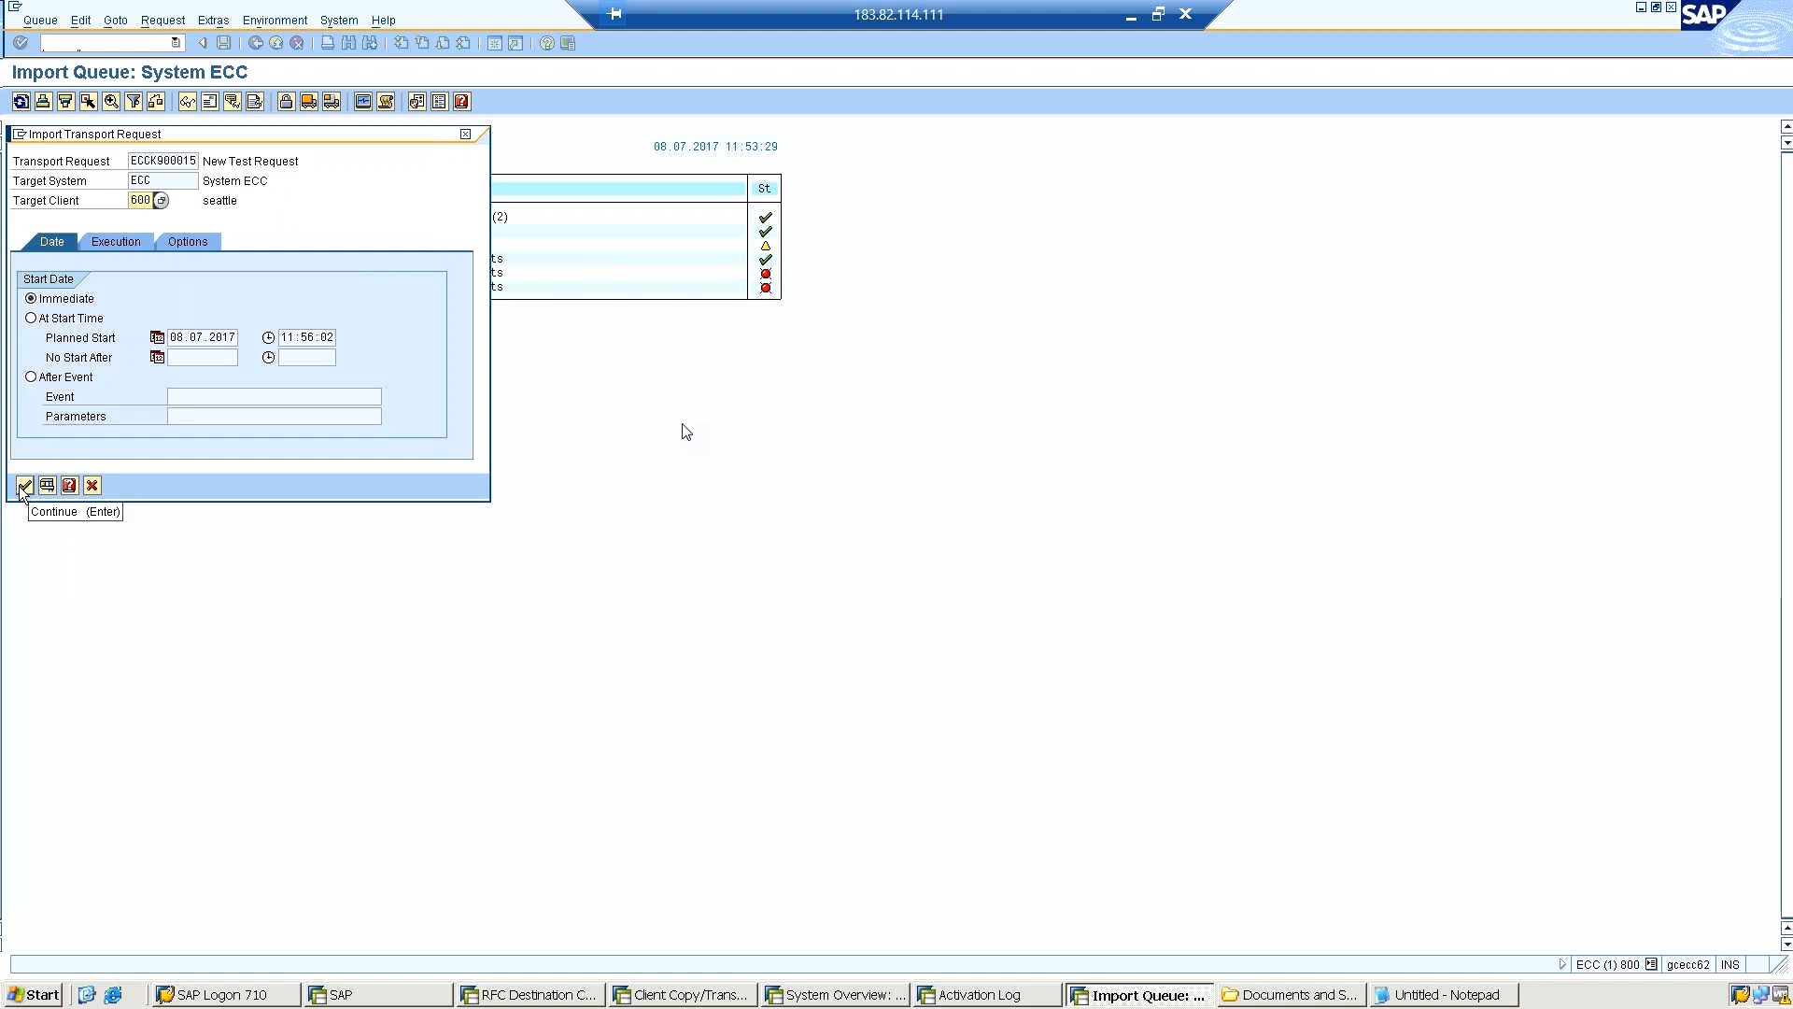
pyautogui.click(103, 239)
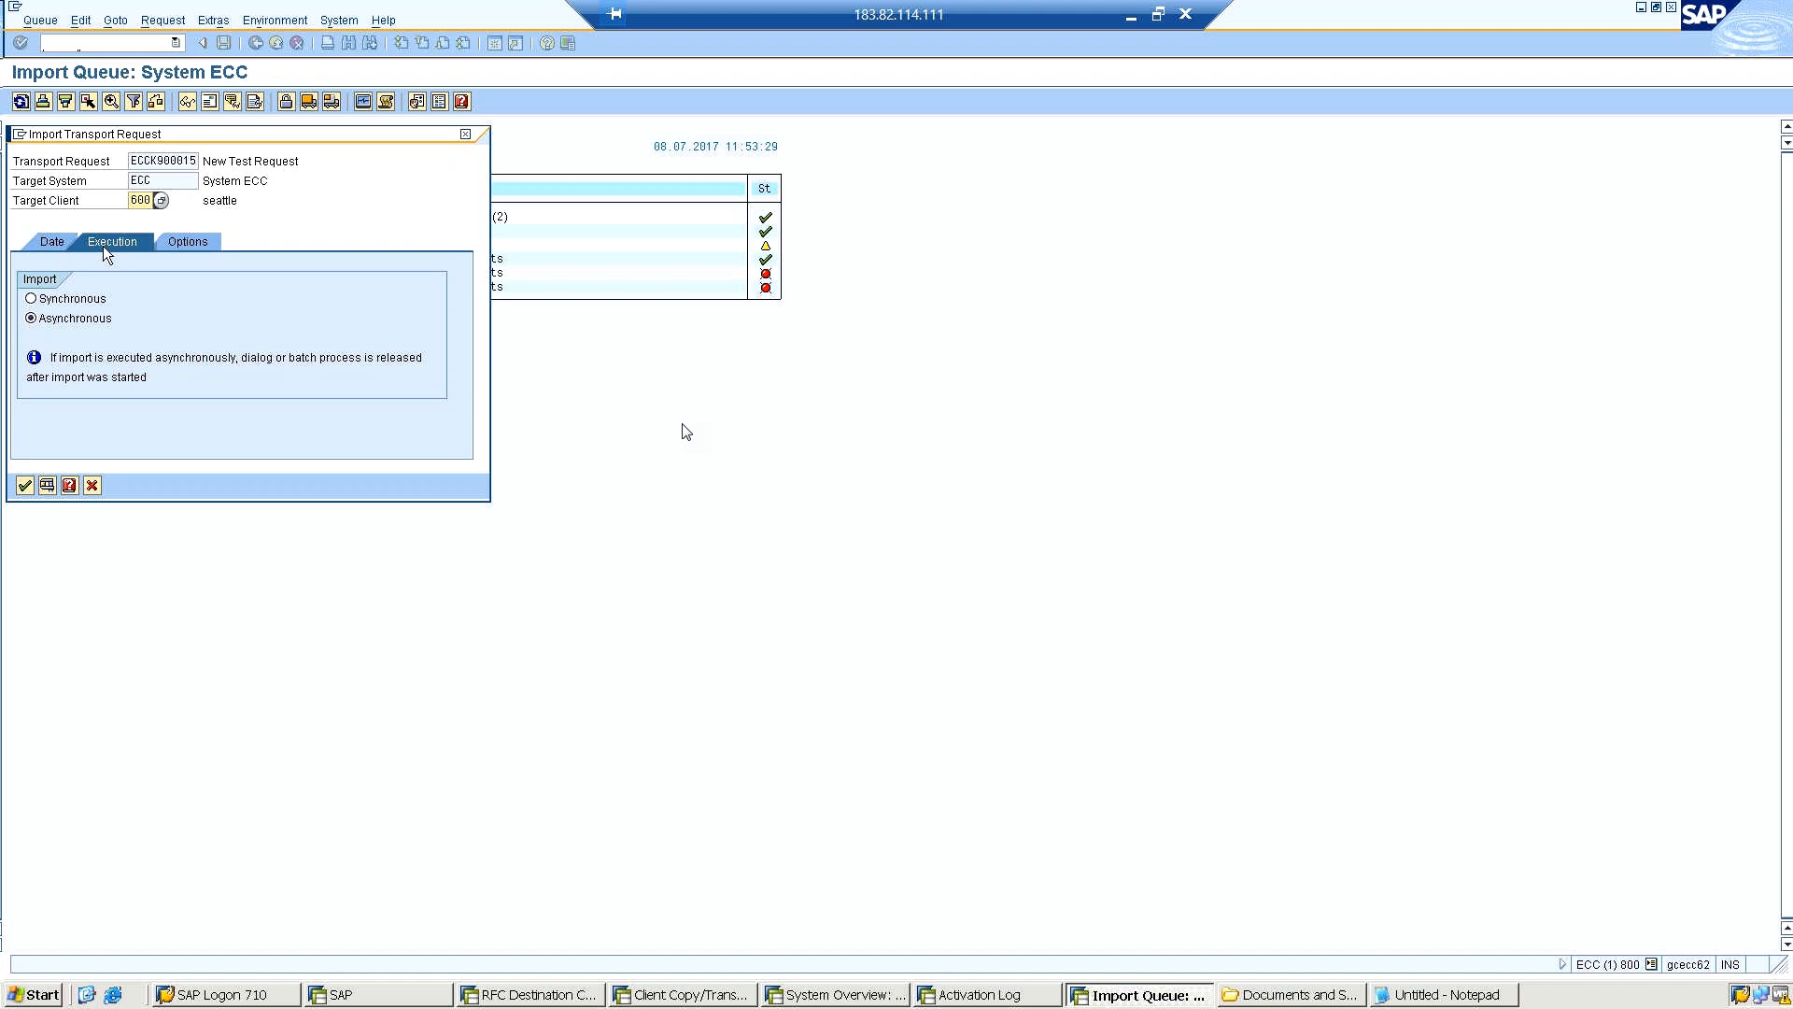
pyautogui.click(73, 299)
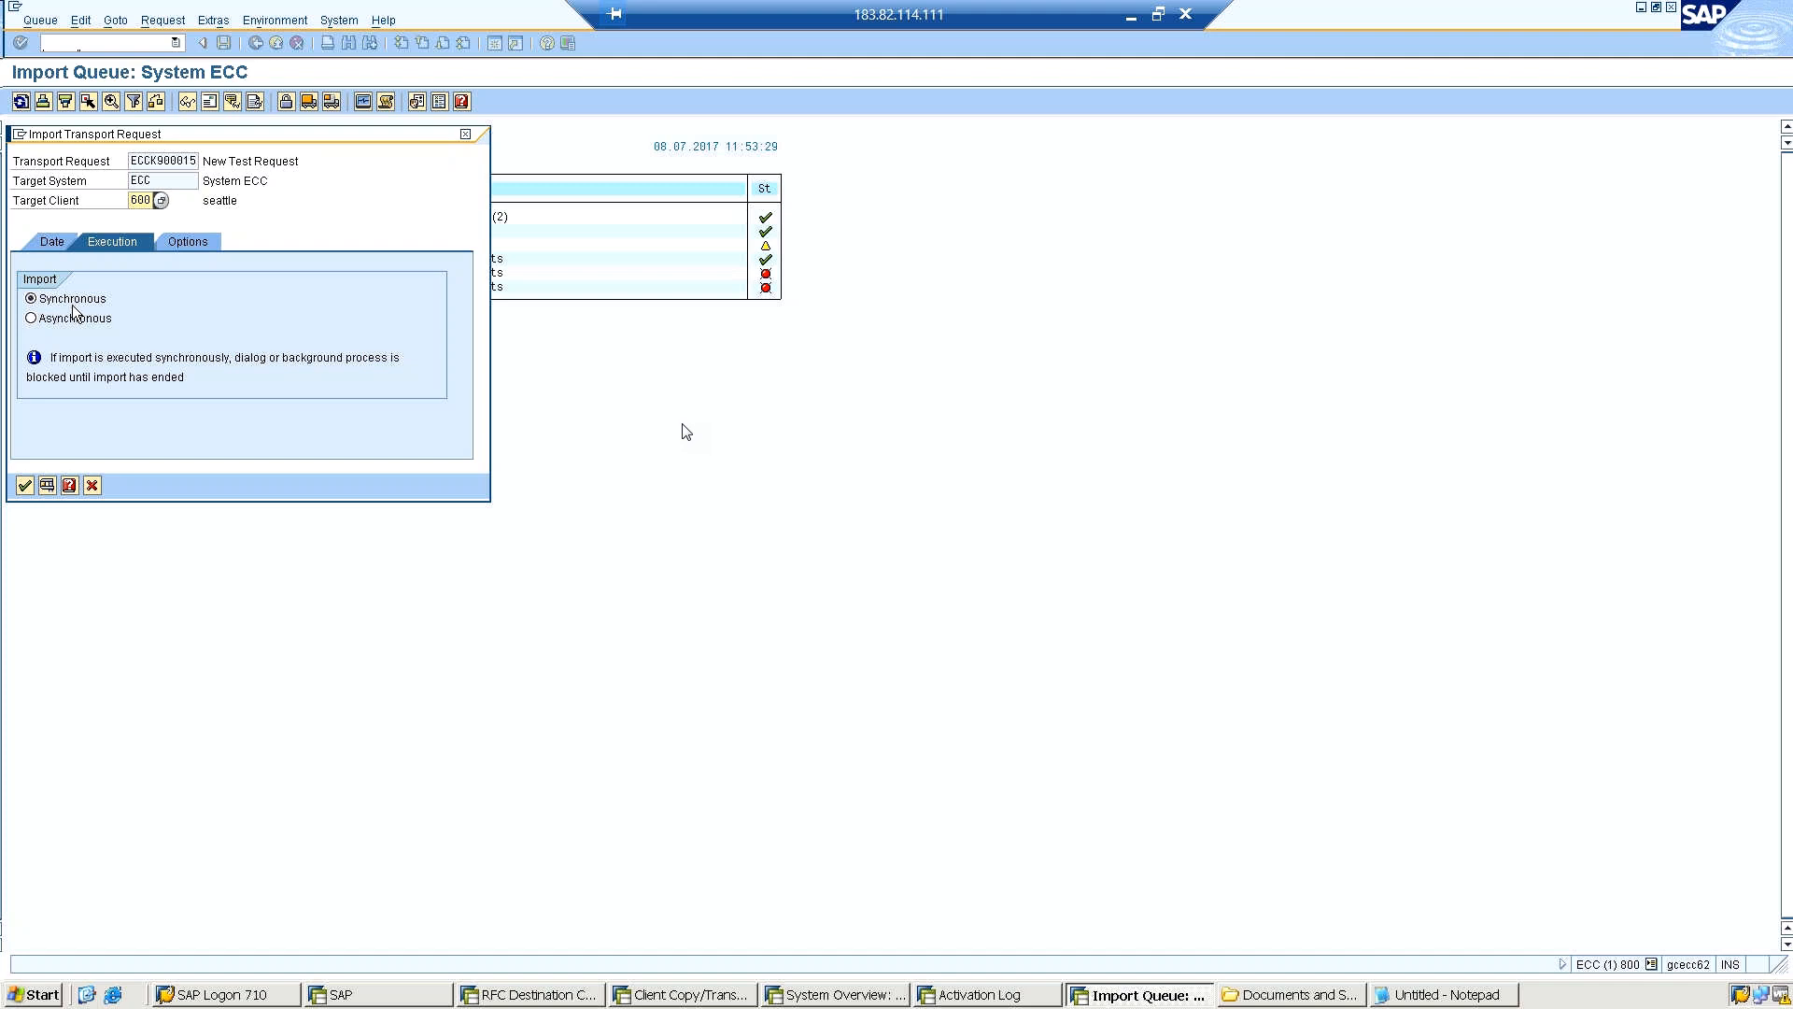
pyautogui.click(73, 321)
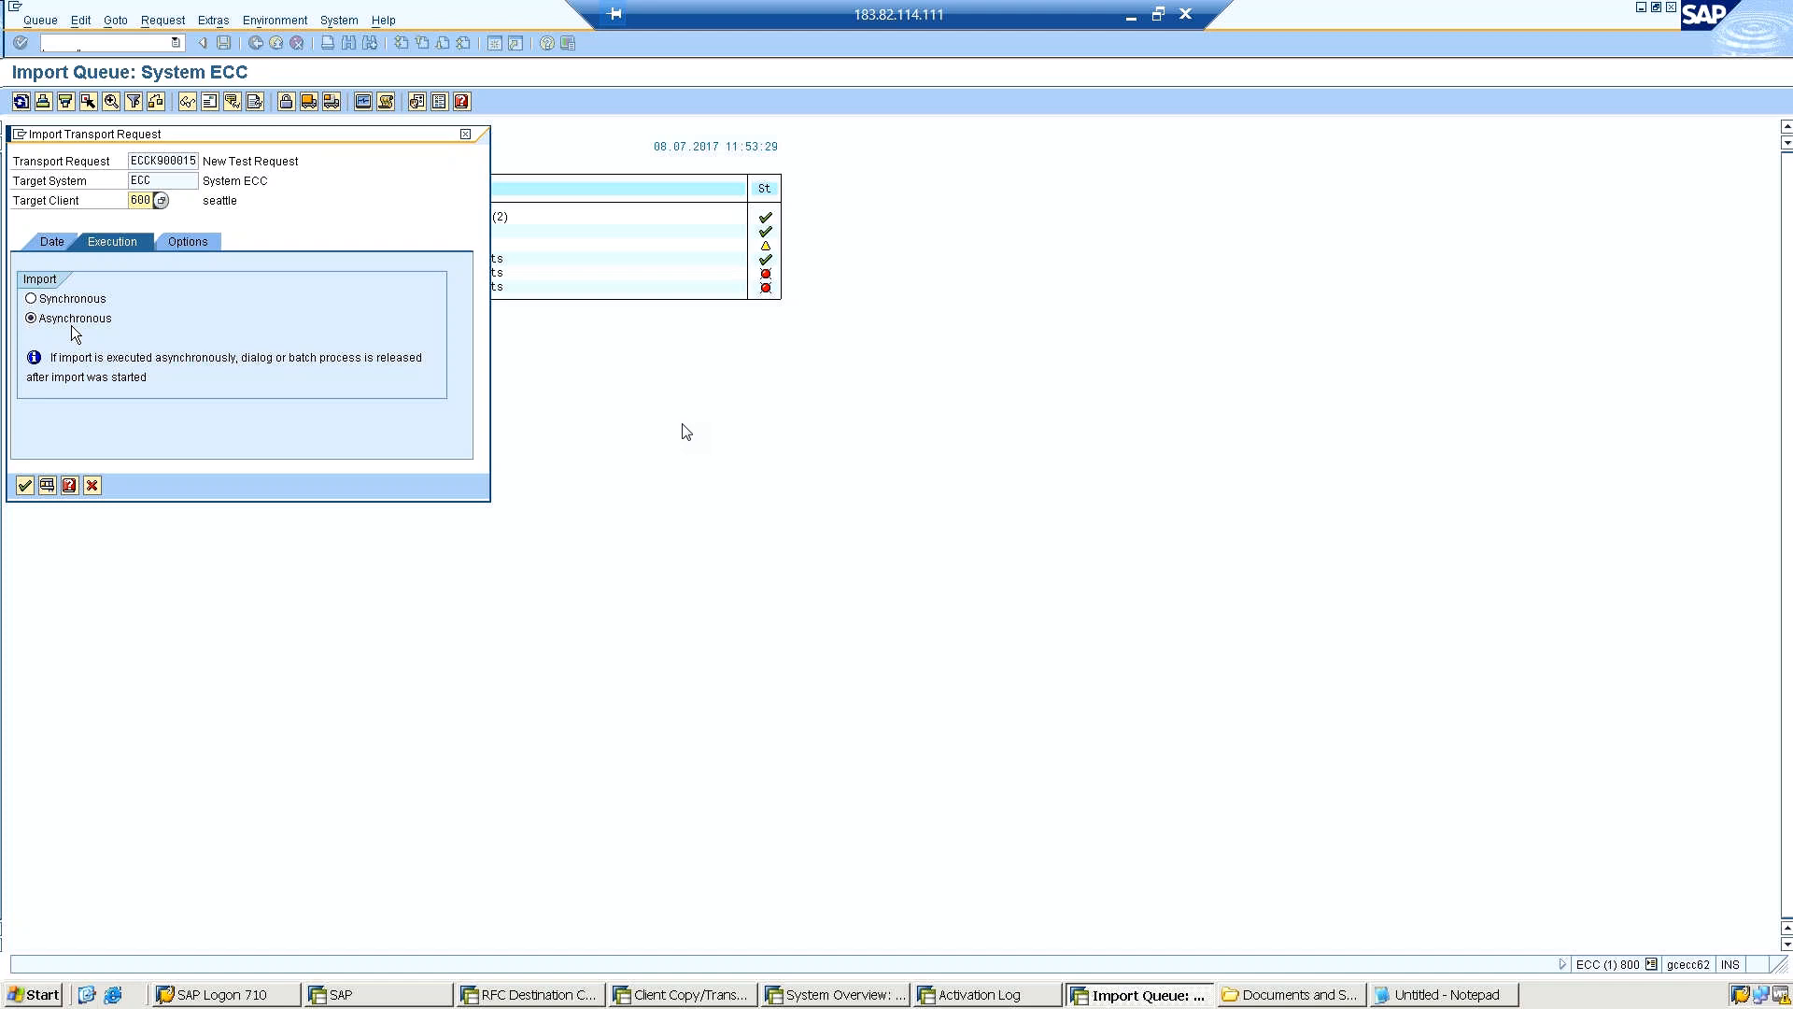
pyautogui.click(24, 486)
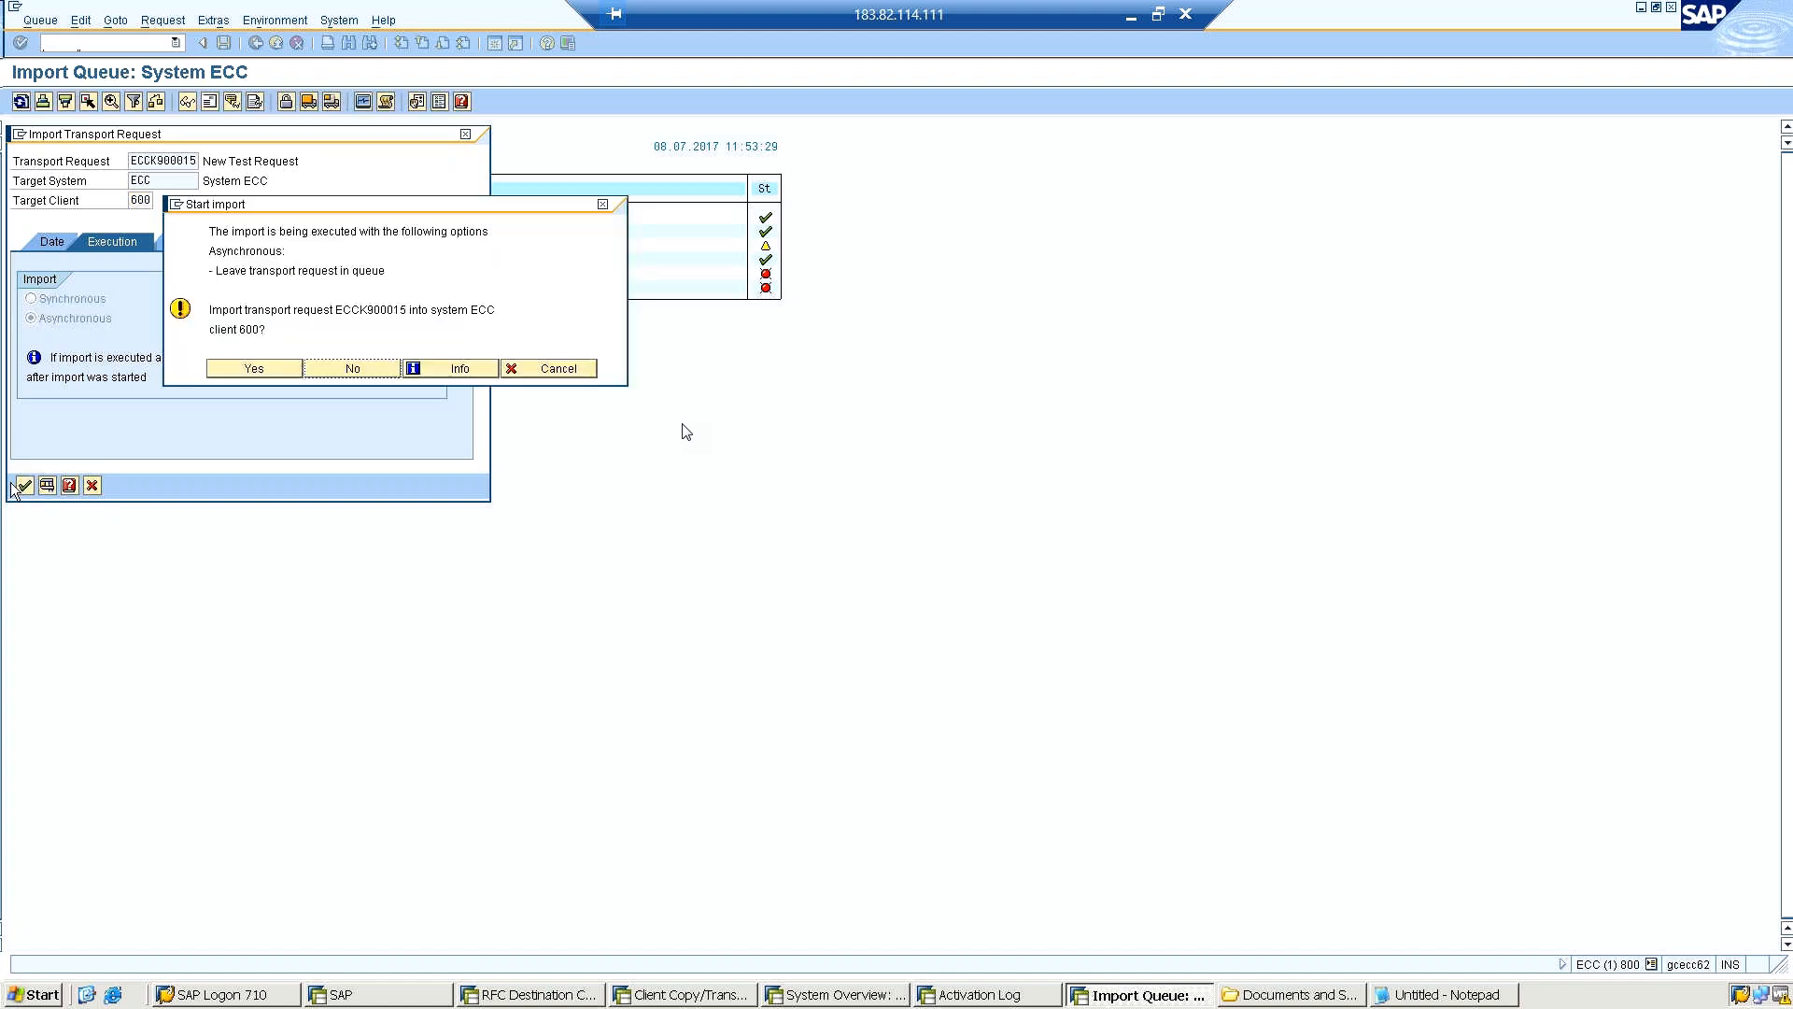
pyautogui.click(220, 372)
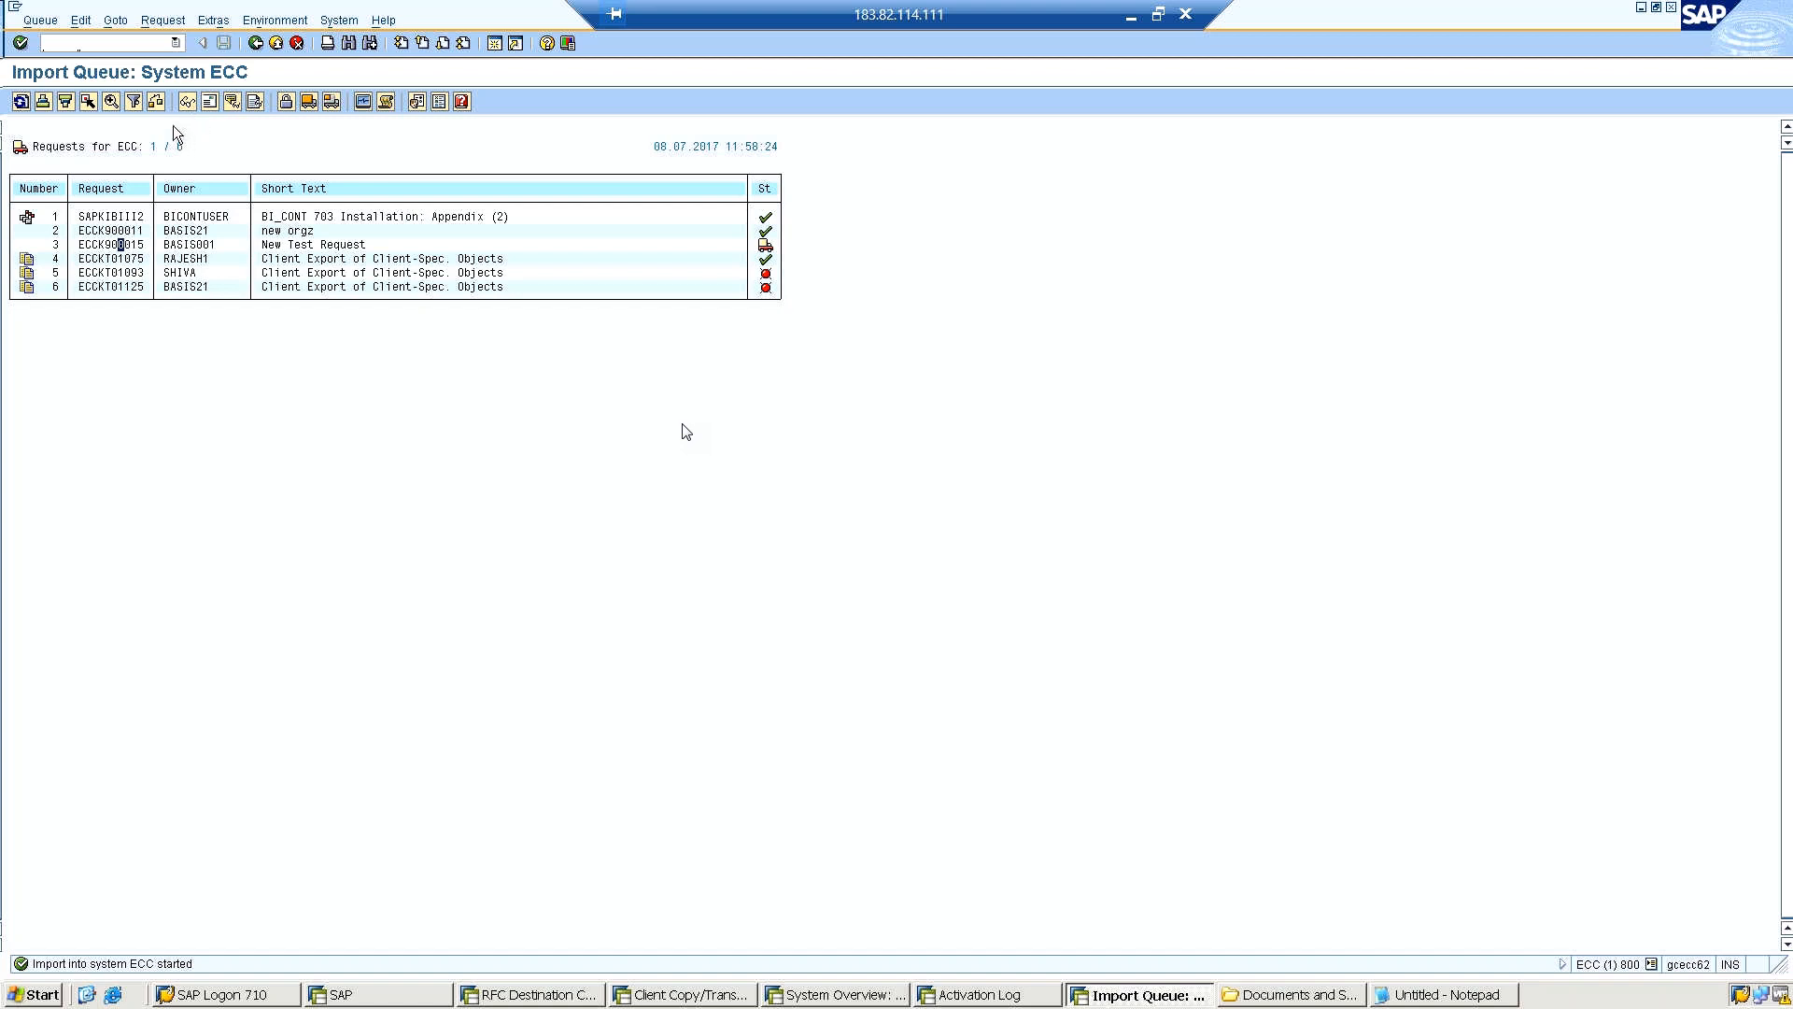
# Go to role maintenance with transaction PFCG and start the mass transport of roles.
pyautogui.click(91, 41)
pyautogui.write('/n')
pyautogui.write('p')
pyautogui.write('fca')
pyautogui.press('Return')
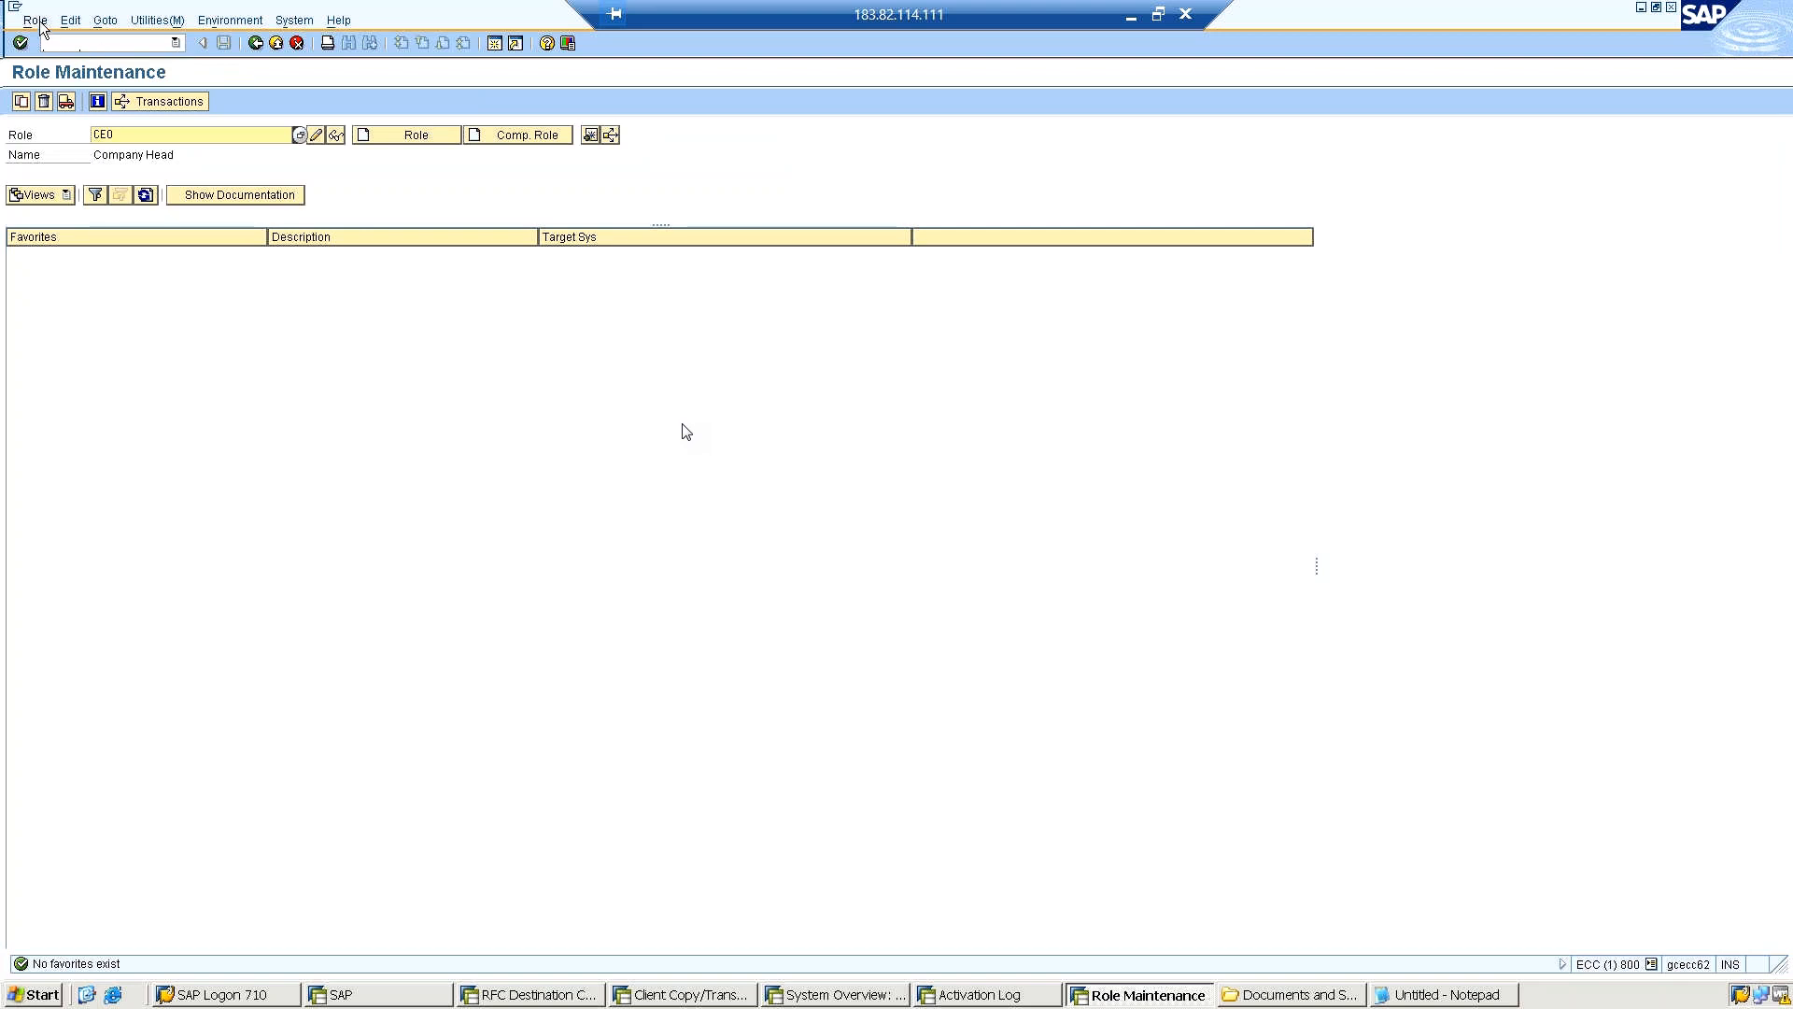
pyautogui.click(174, 24)
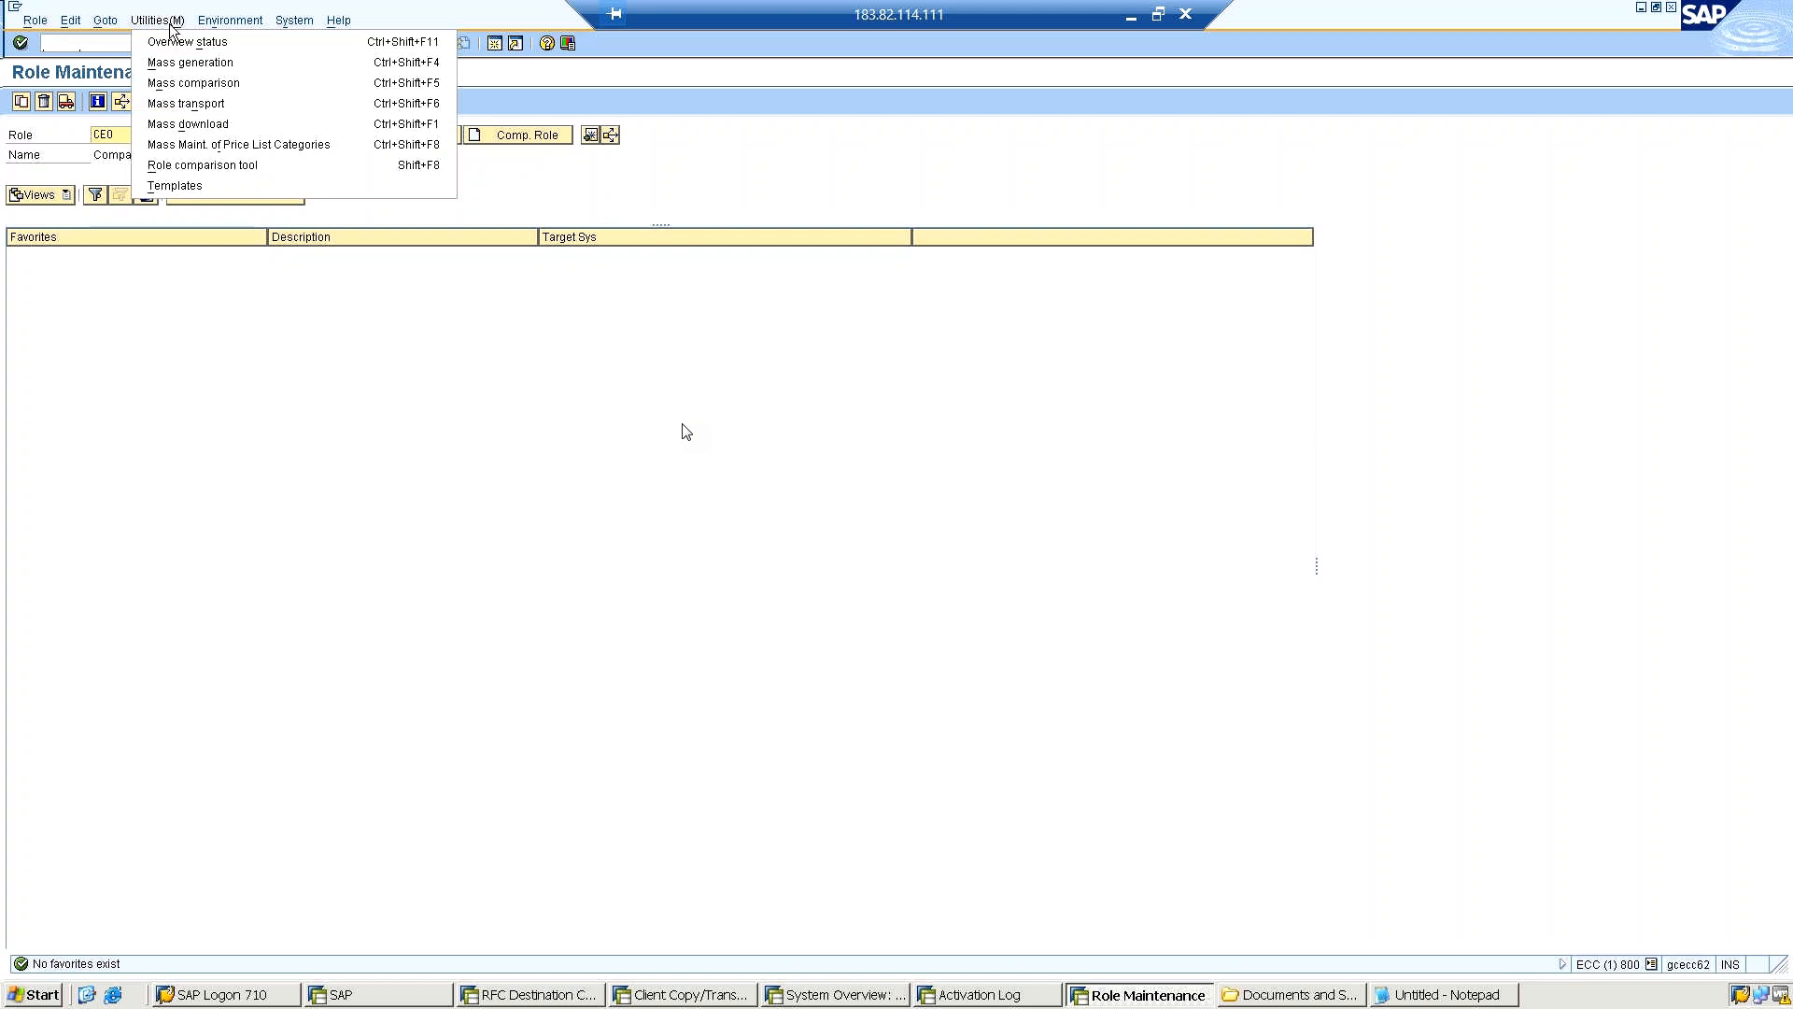
pyautogui.click(184, 104)
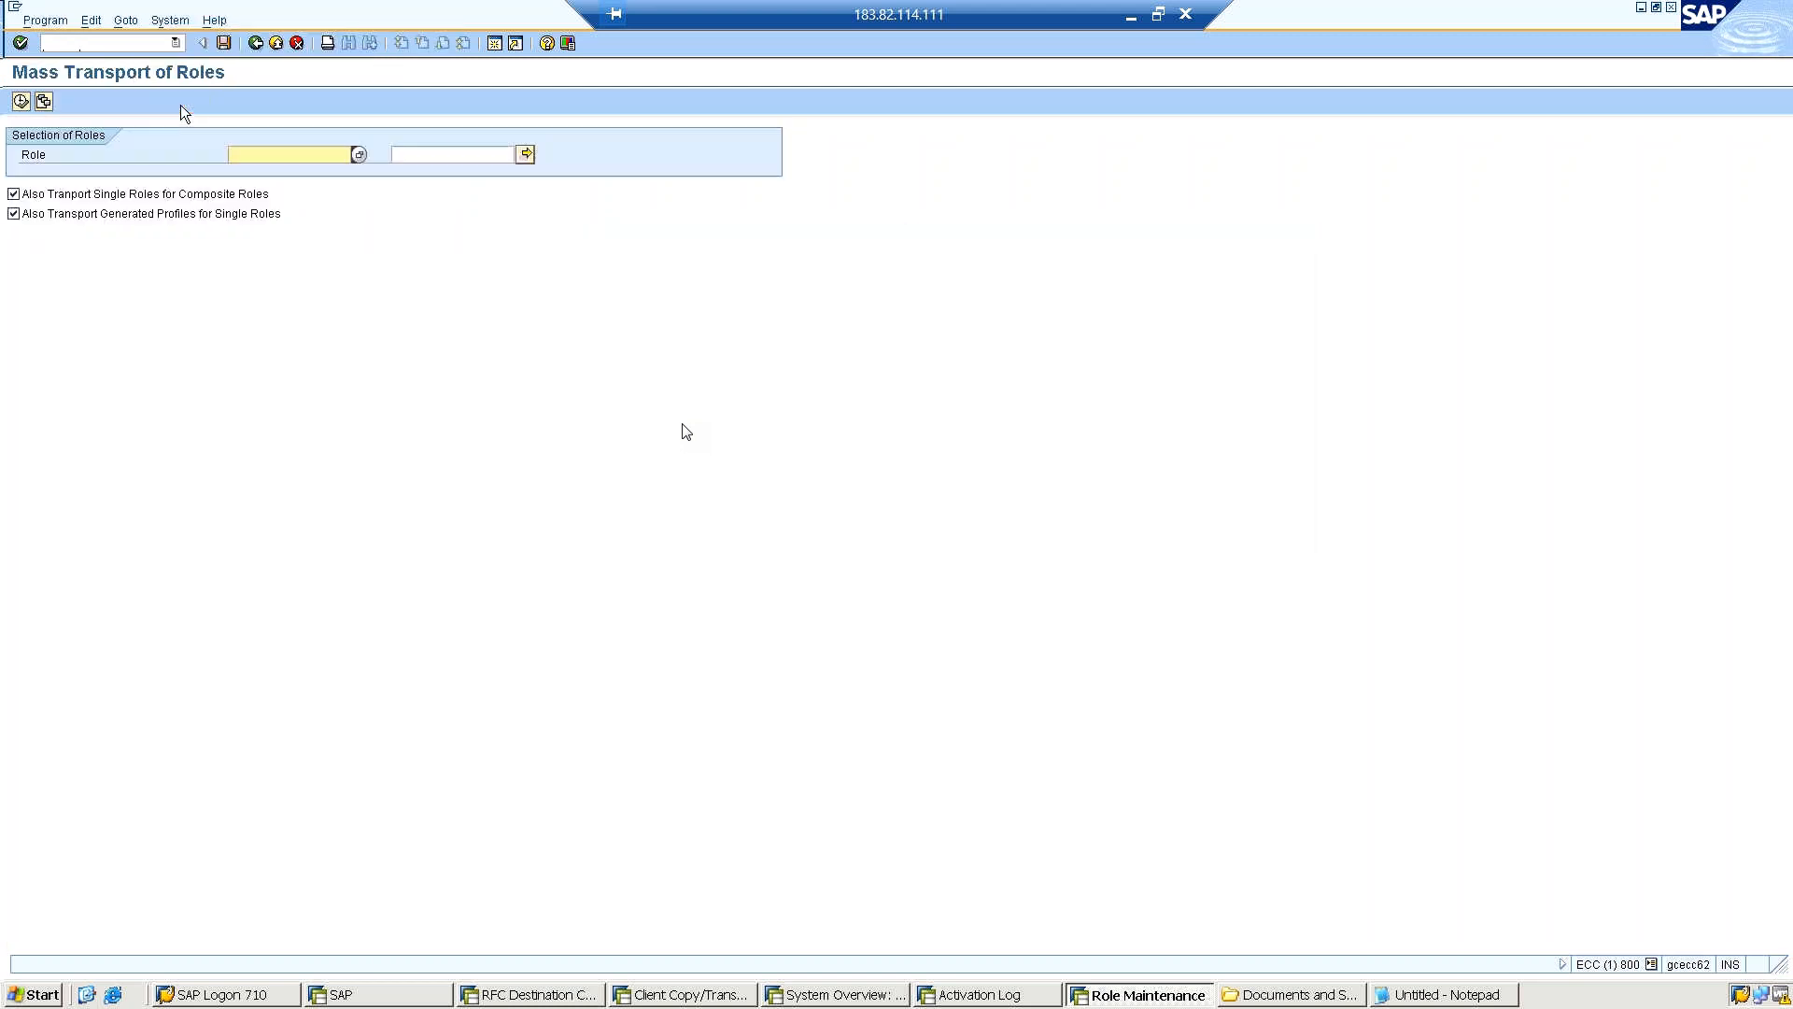
# Choose single roles SAP_BW_0ROLE_0051 to 0054, 0056, 0057, 0060 and 0061 for the mass transport.
pyautogui.click(358, 155)
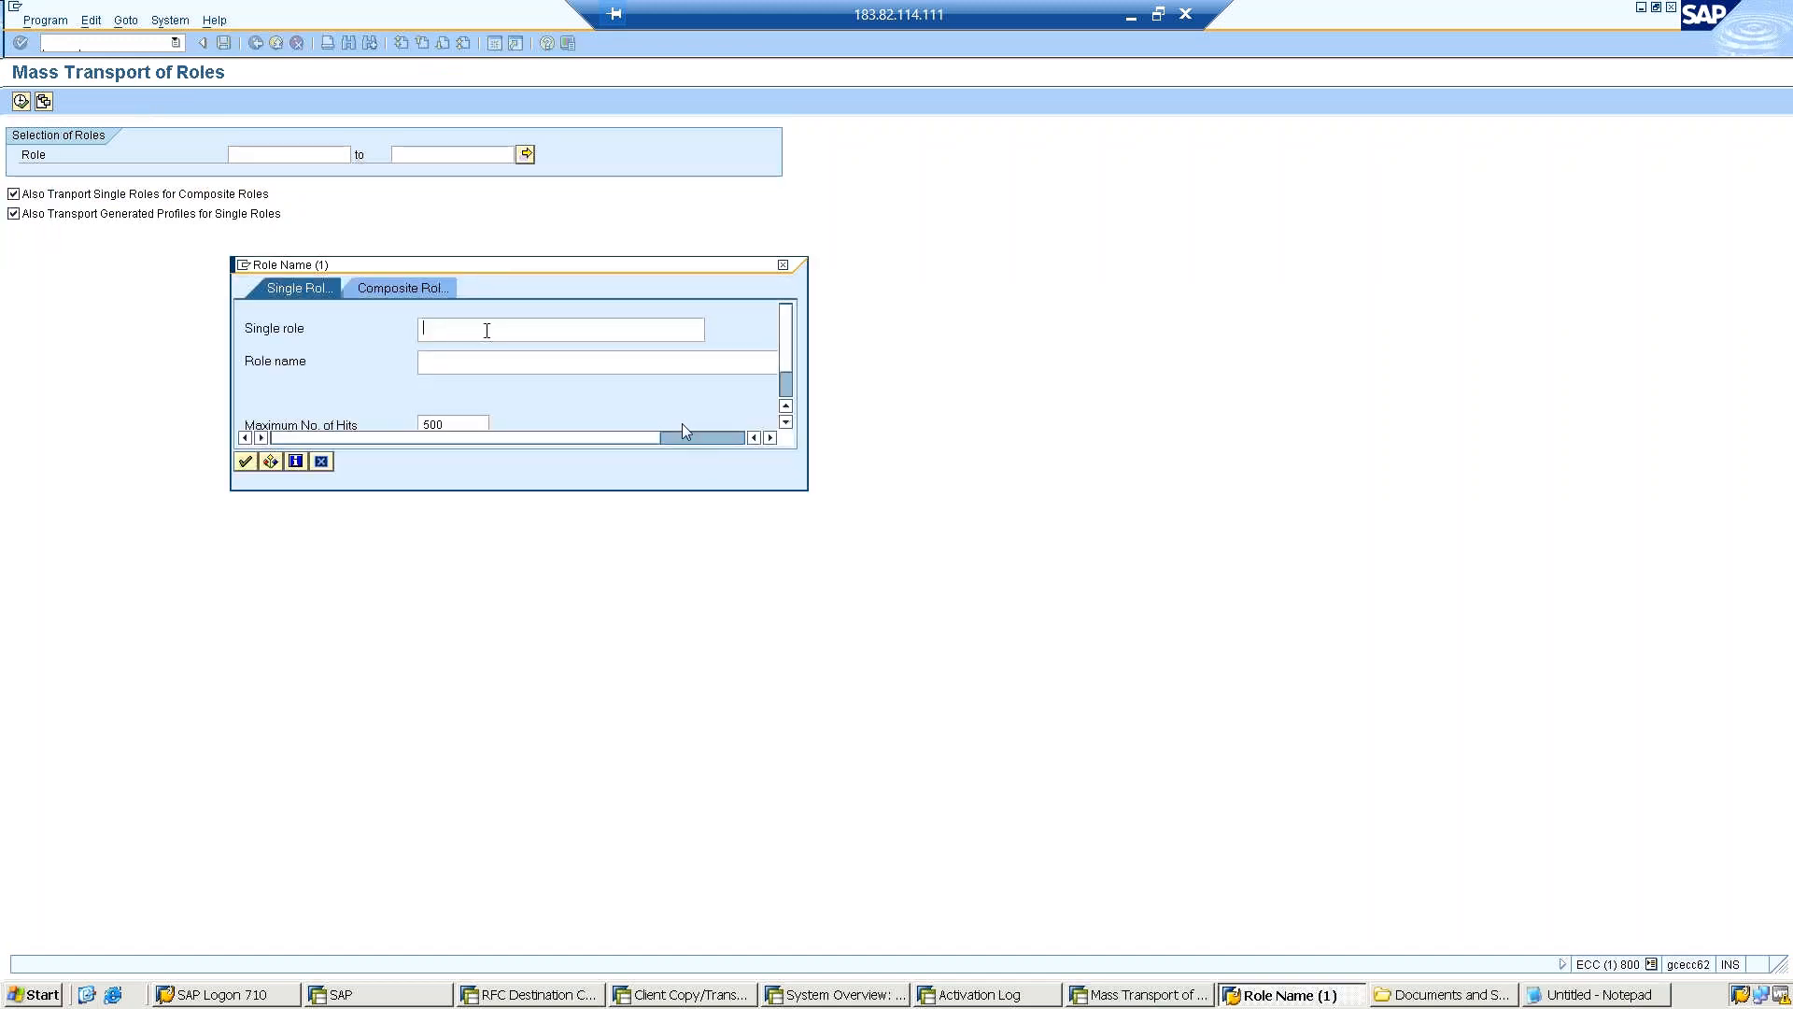
pyautogui.click(244, 462)
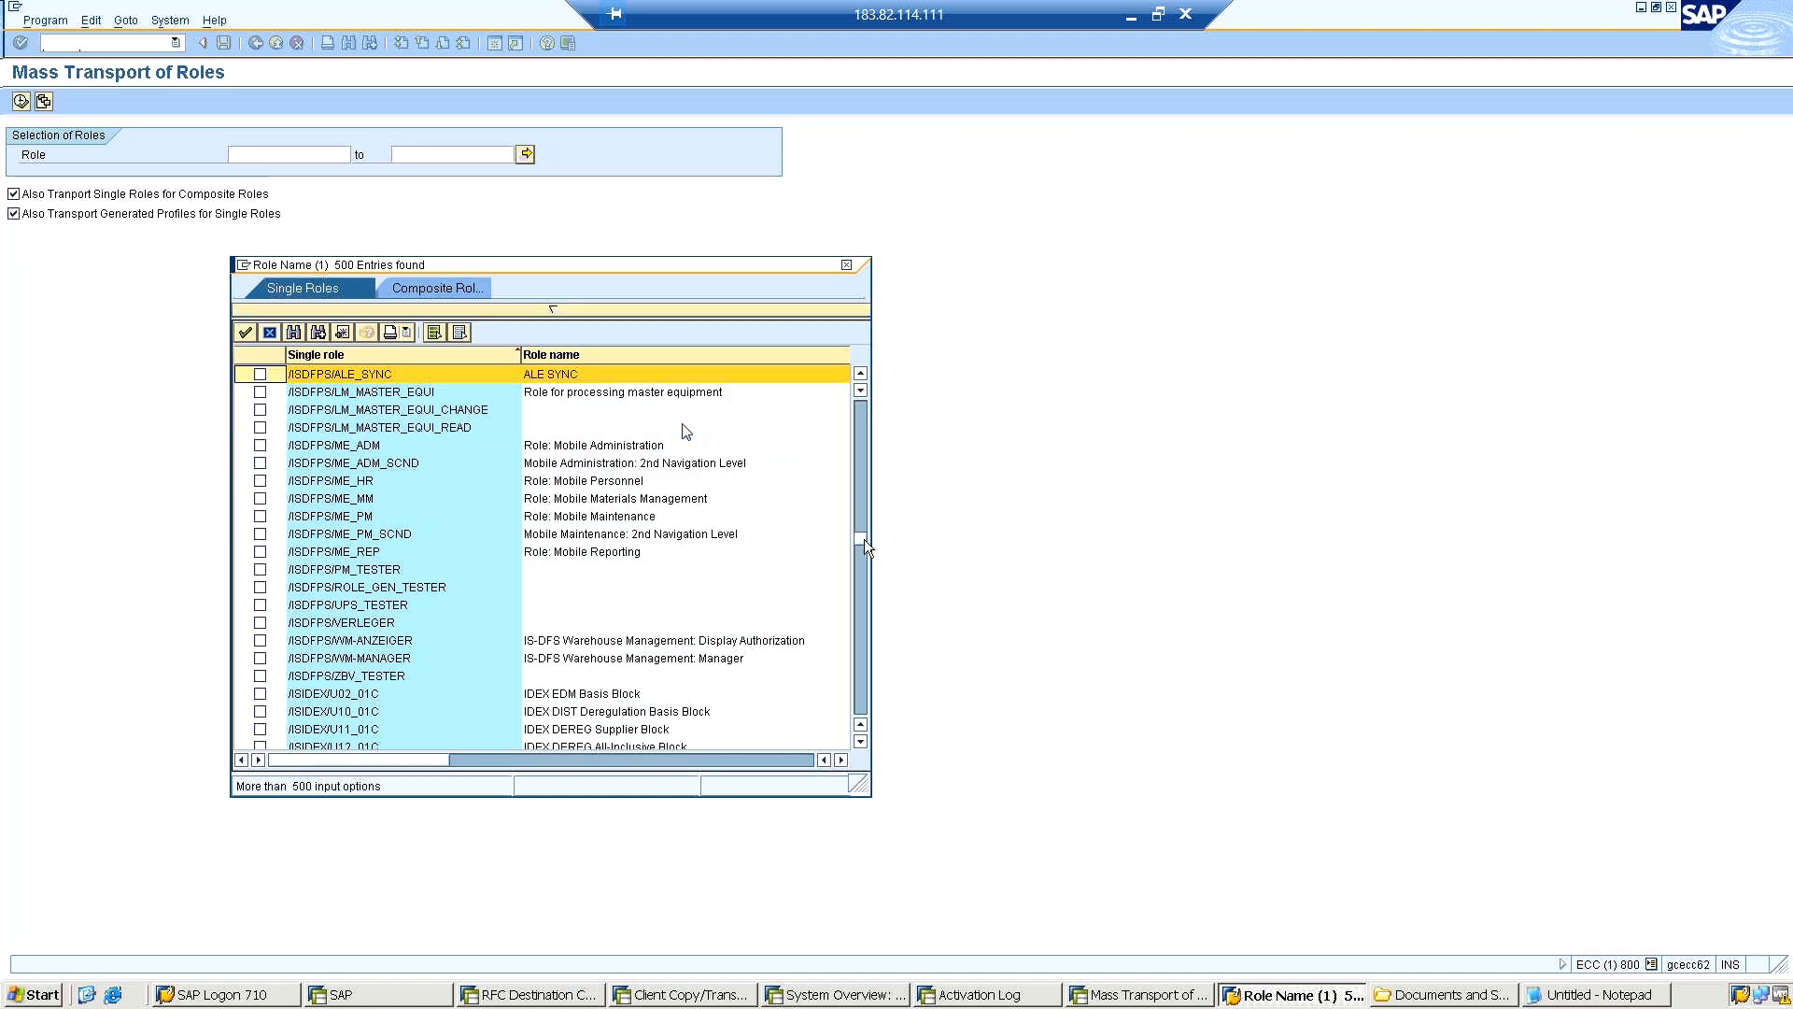
pyautogui.click(865, 540)
pyautogui.moveTo(857, 540); pyautogui.dragTo(858, 621)
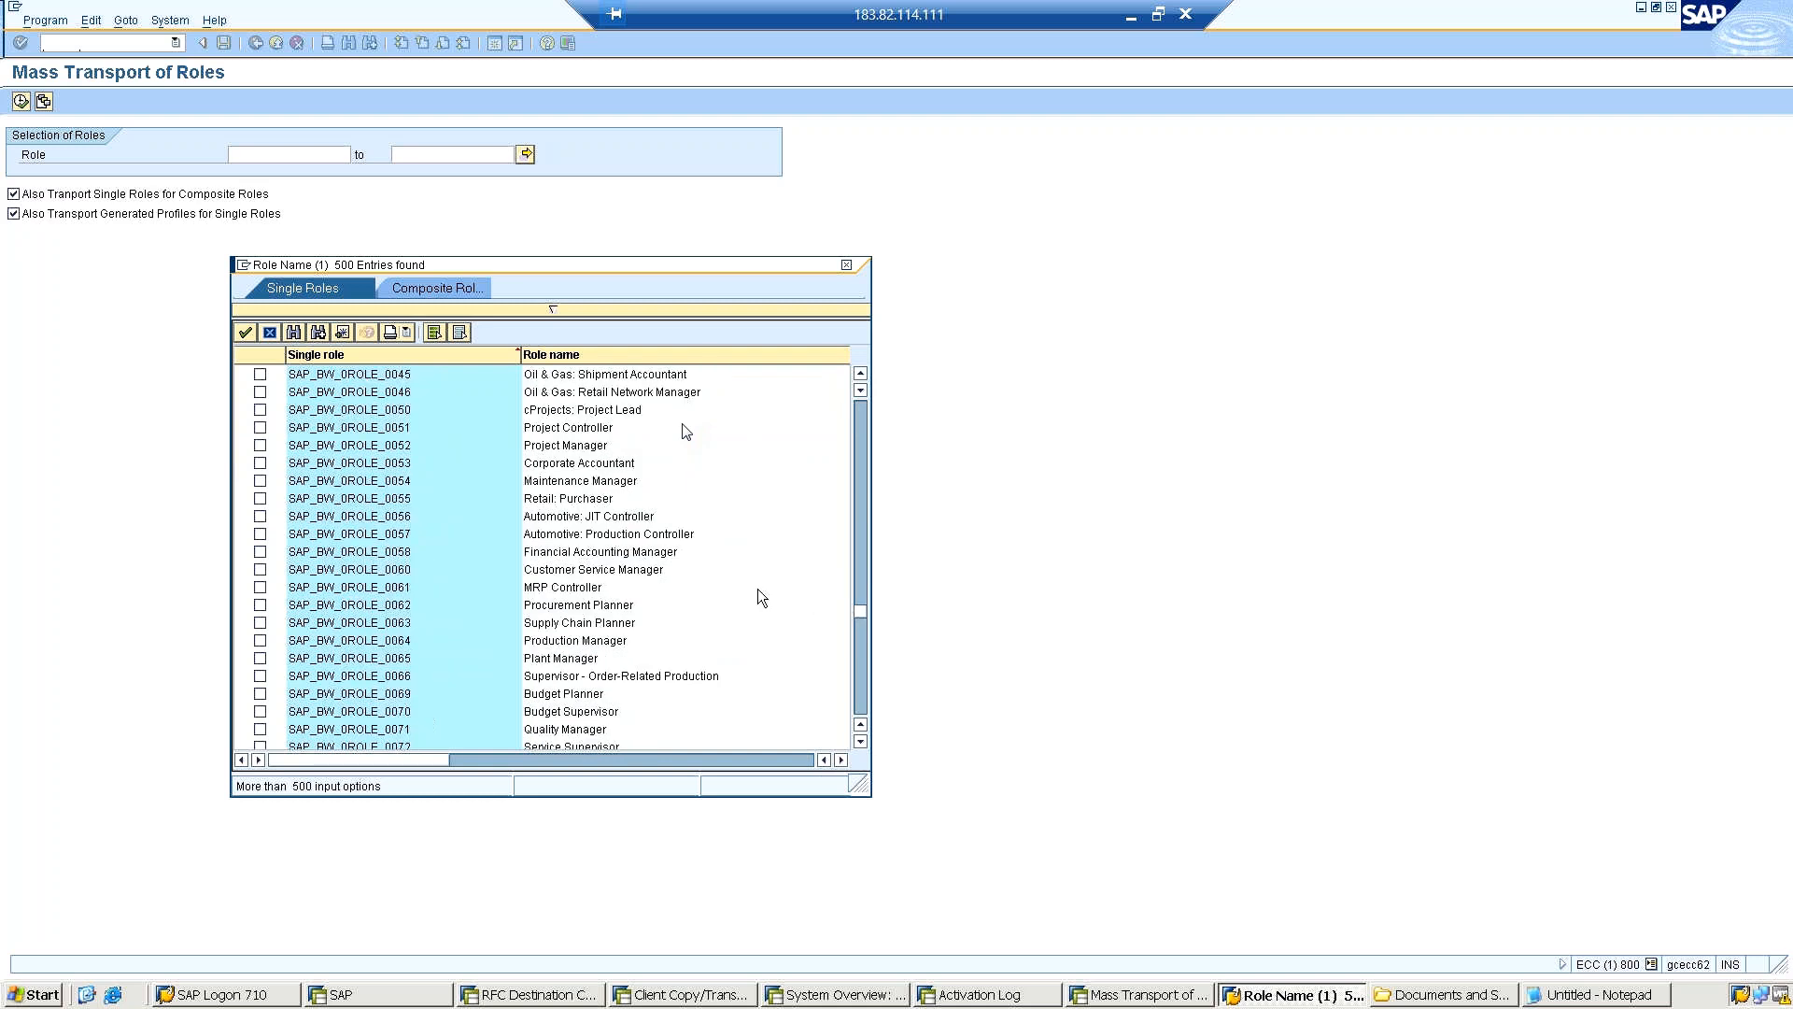
pyautogui.click(259, 587)
pyautogui.click(260, 569)
pyautogui.click(260, 534)
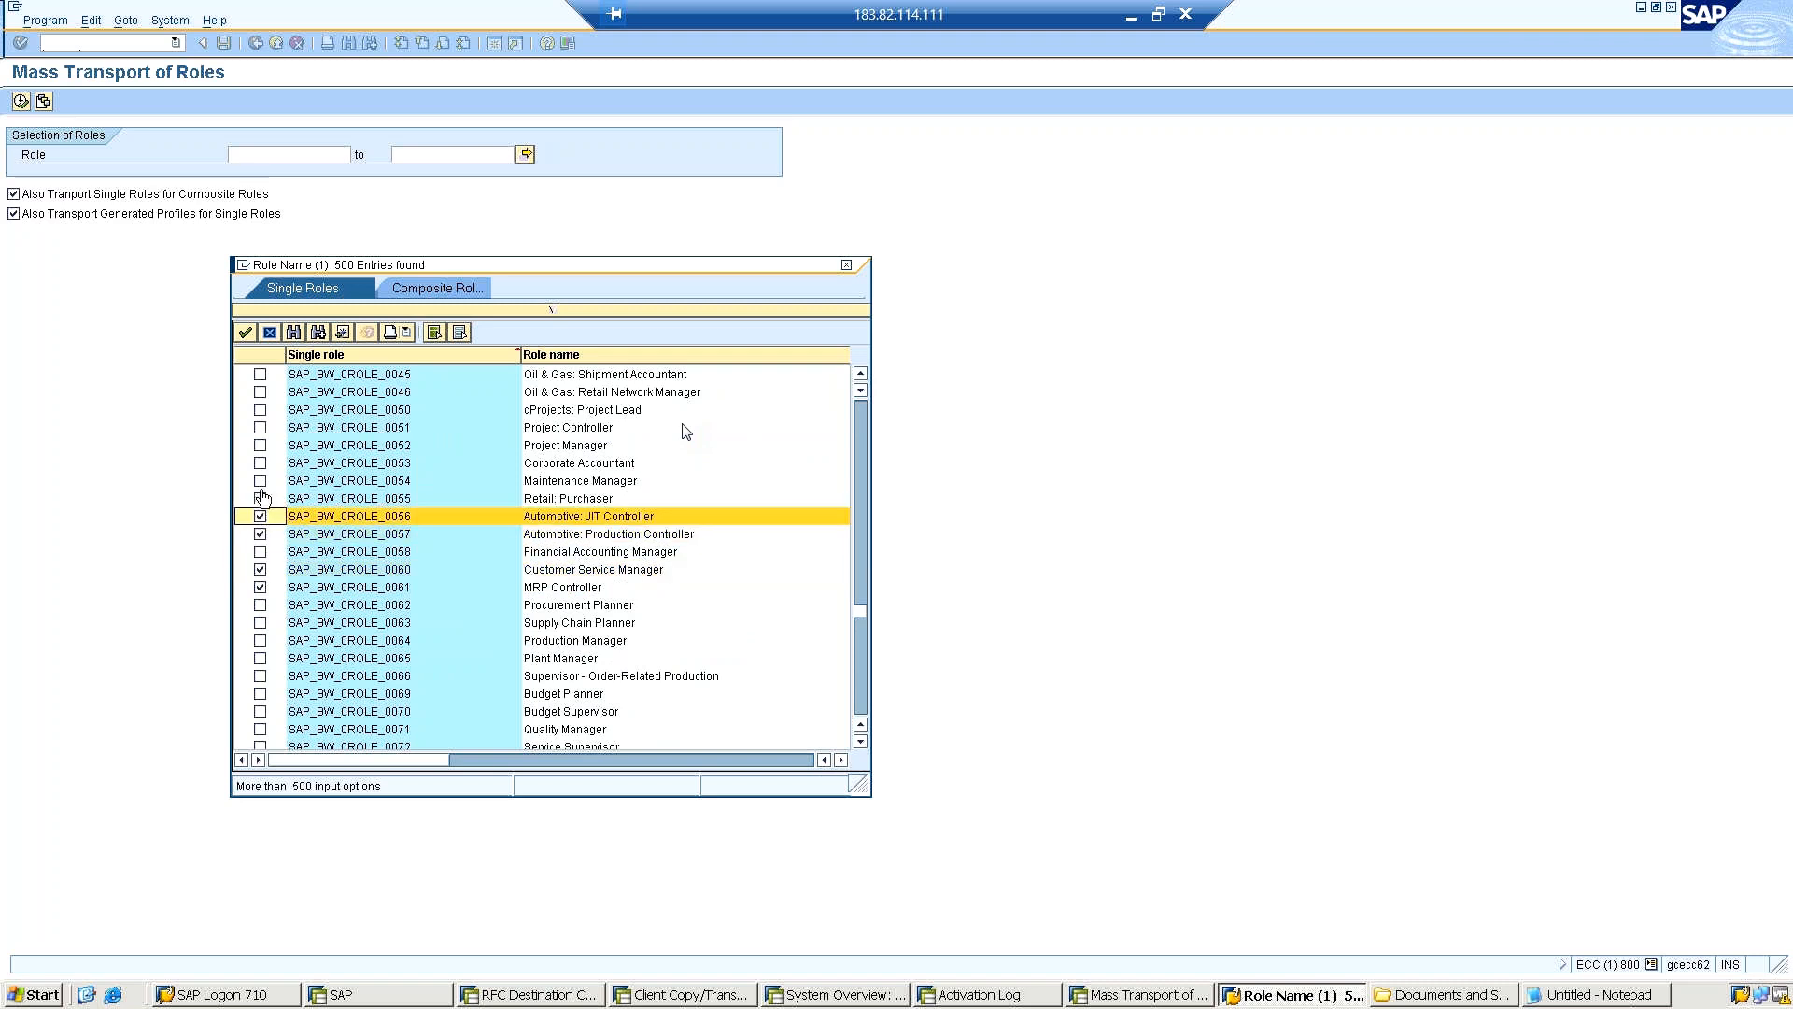
pyautogui.click(259, 516)
pyautogui.click(260, 444)
pyautogui.click(259, 427)
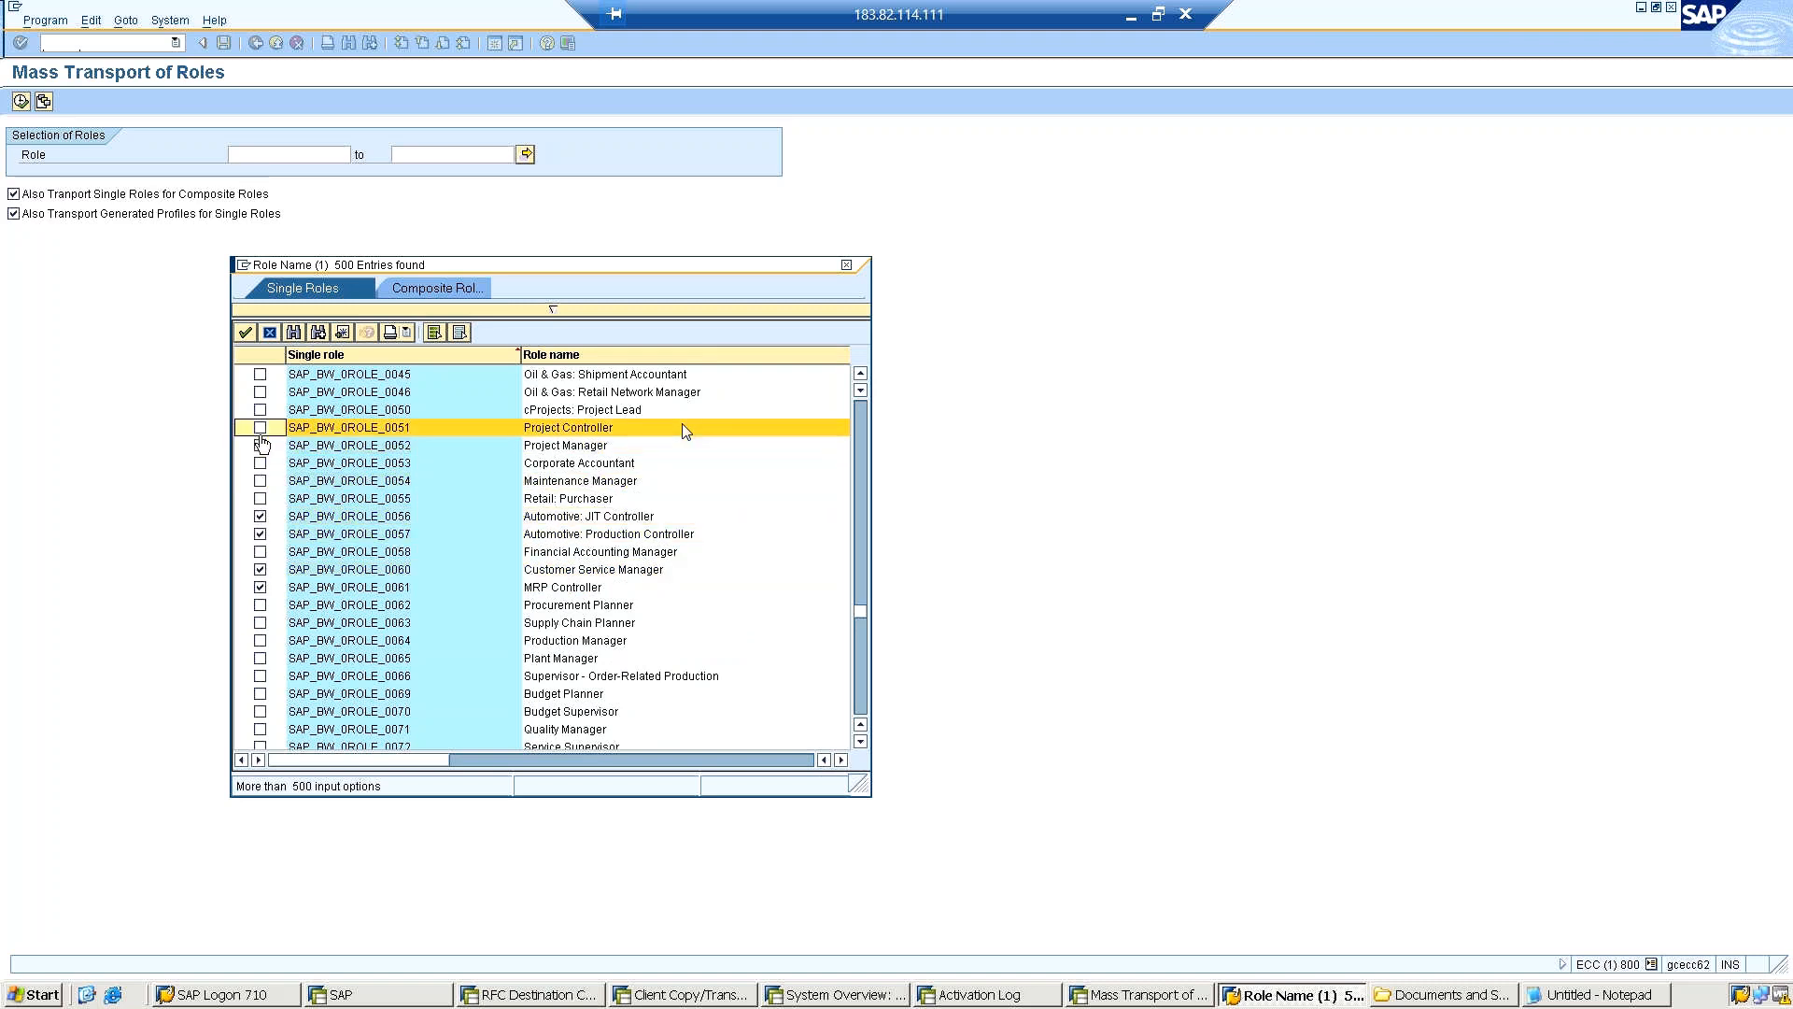
pyautogui.click(260, 462)
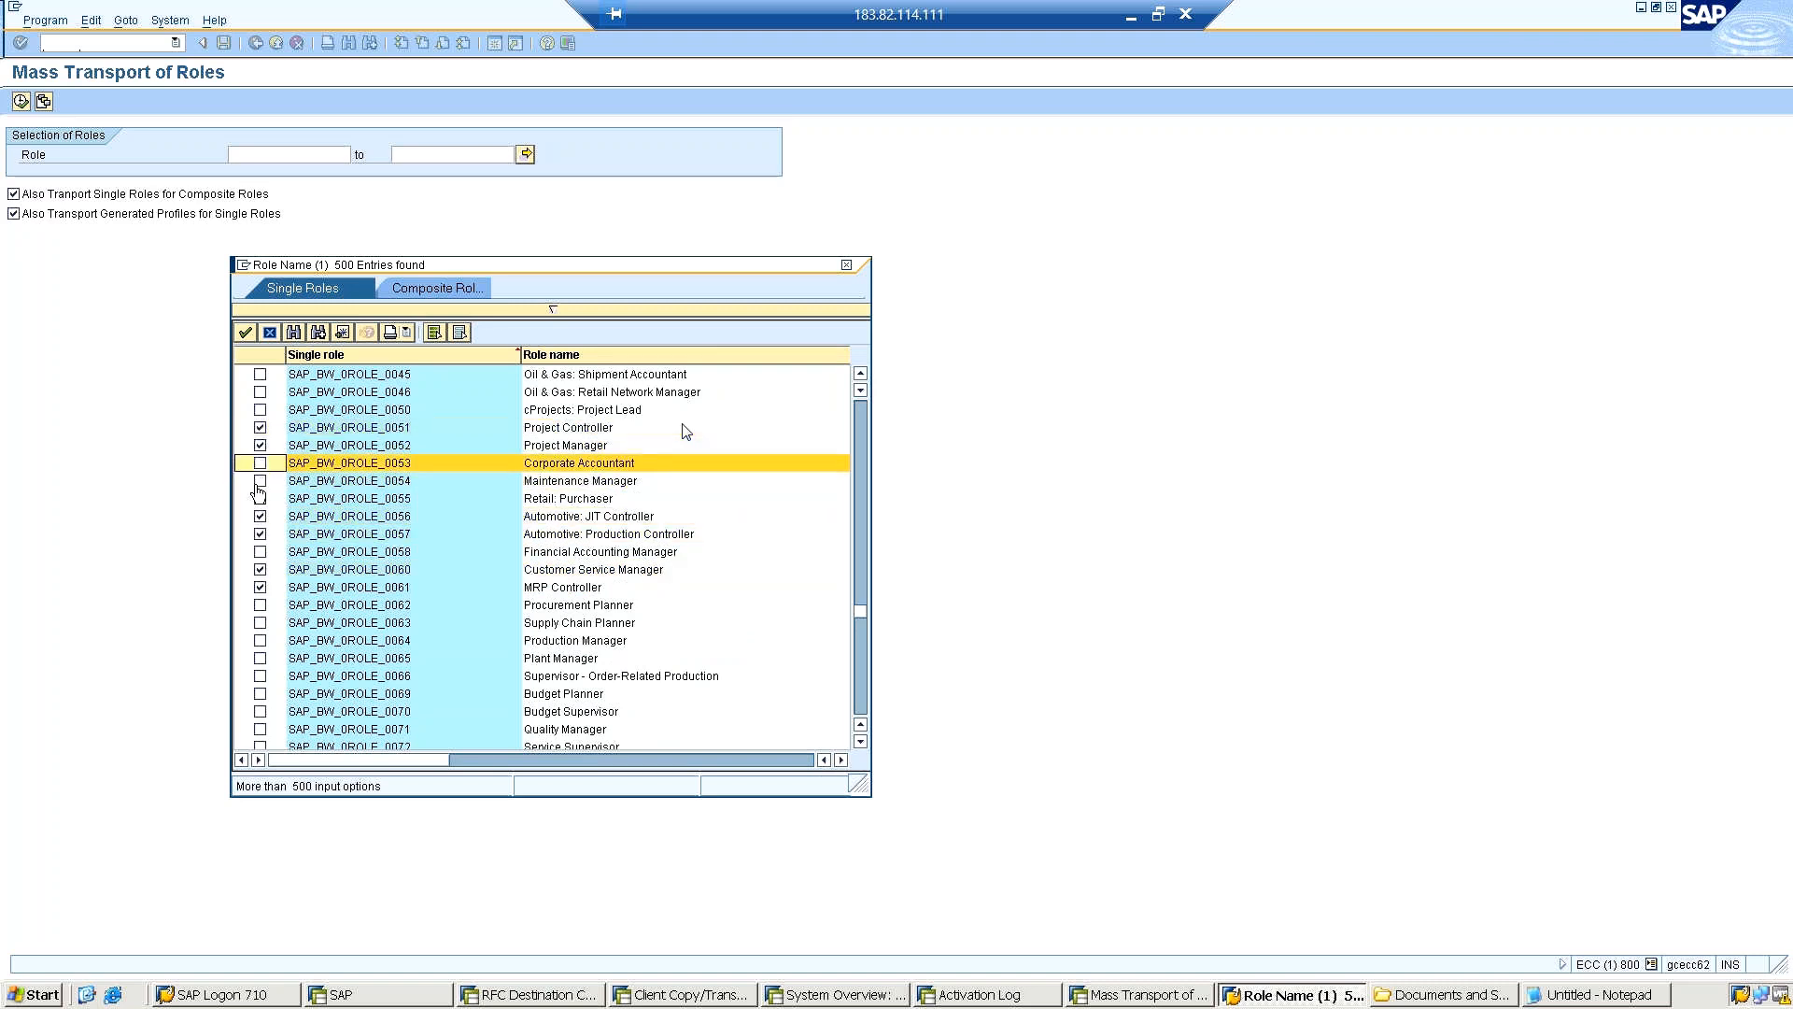
pyautogui.click(260, 480)
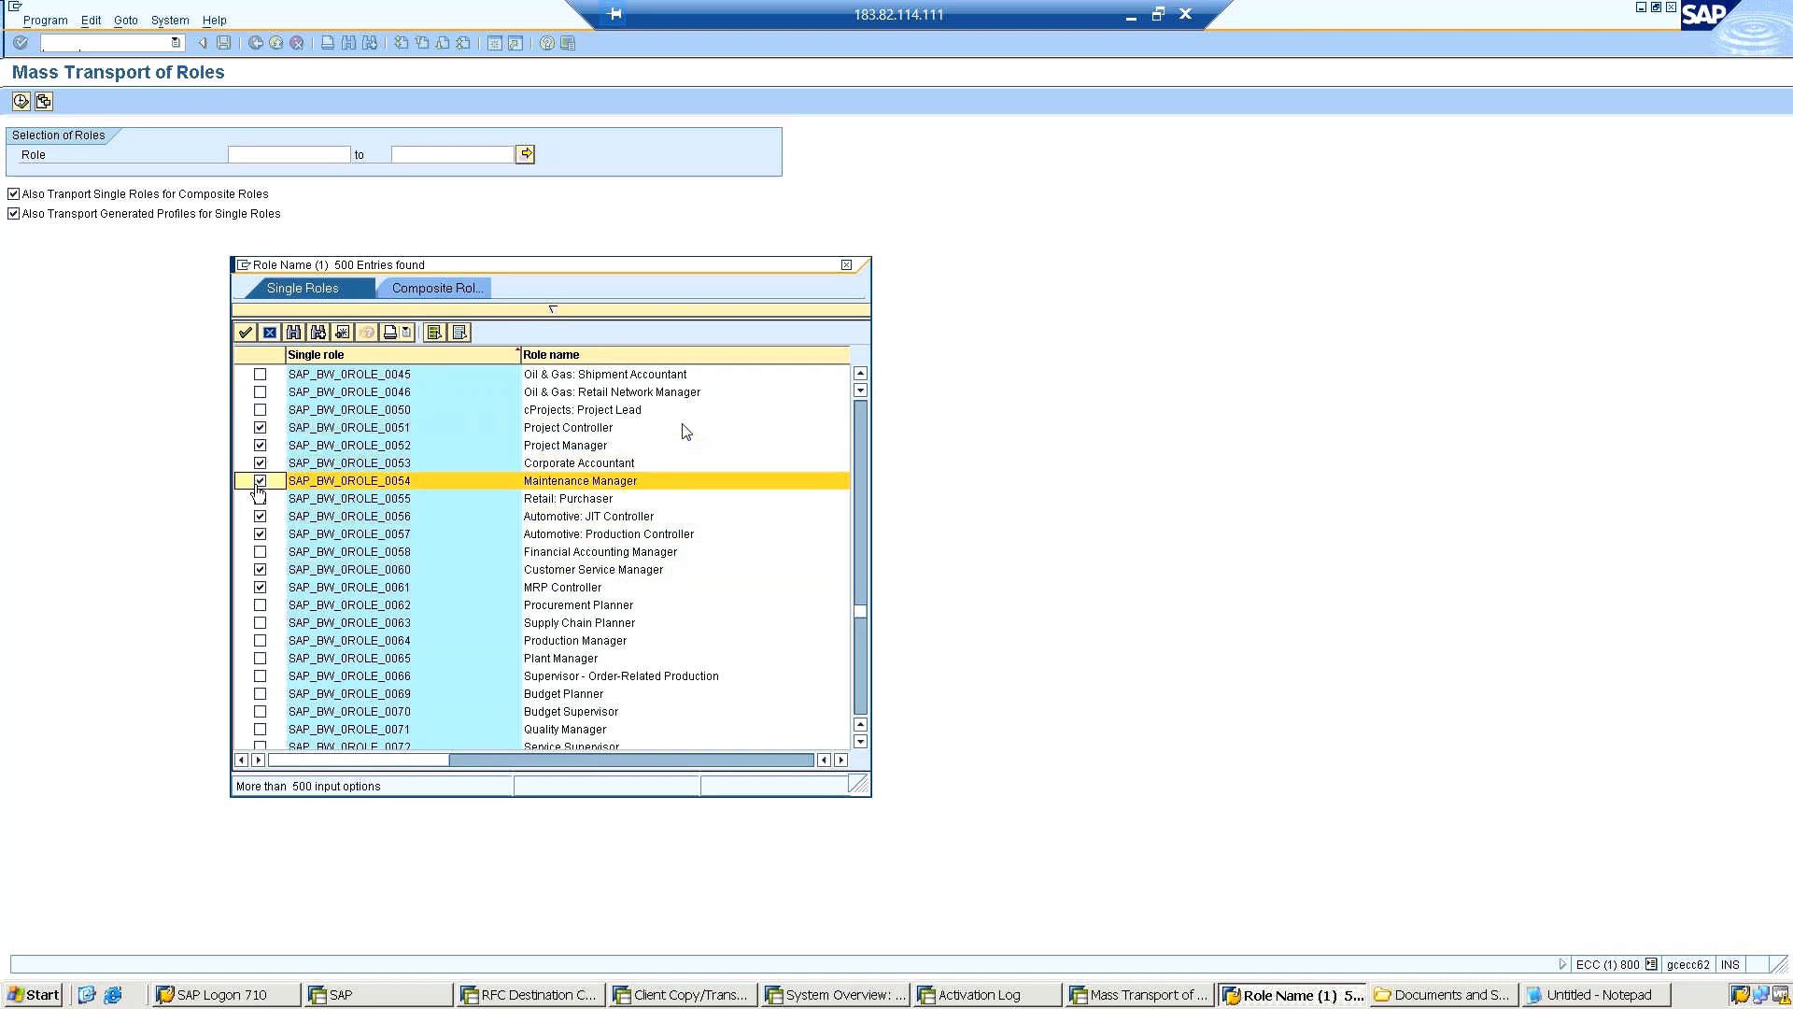
pyautogui.click(243, 333)
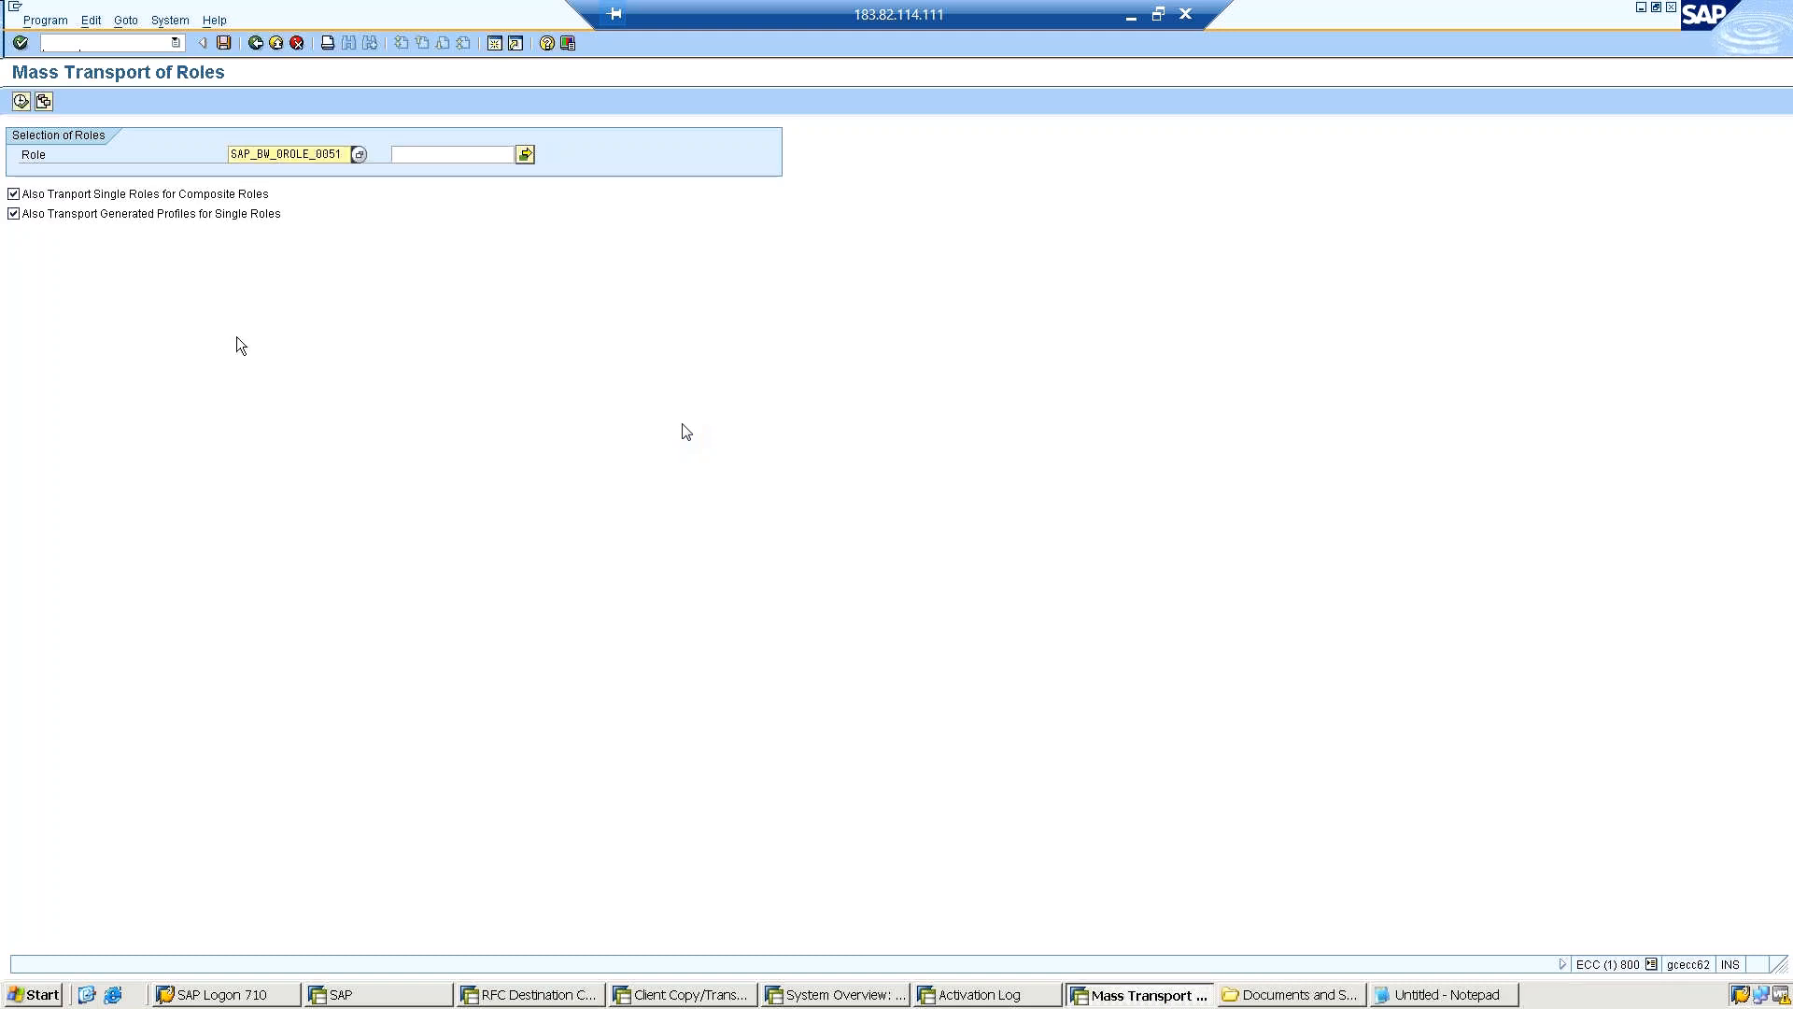
# Execute the mass role transport, including both user assignment and personalization, and acknowledge the information notes.
pyautogui.rightClick(231, 362)
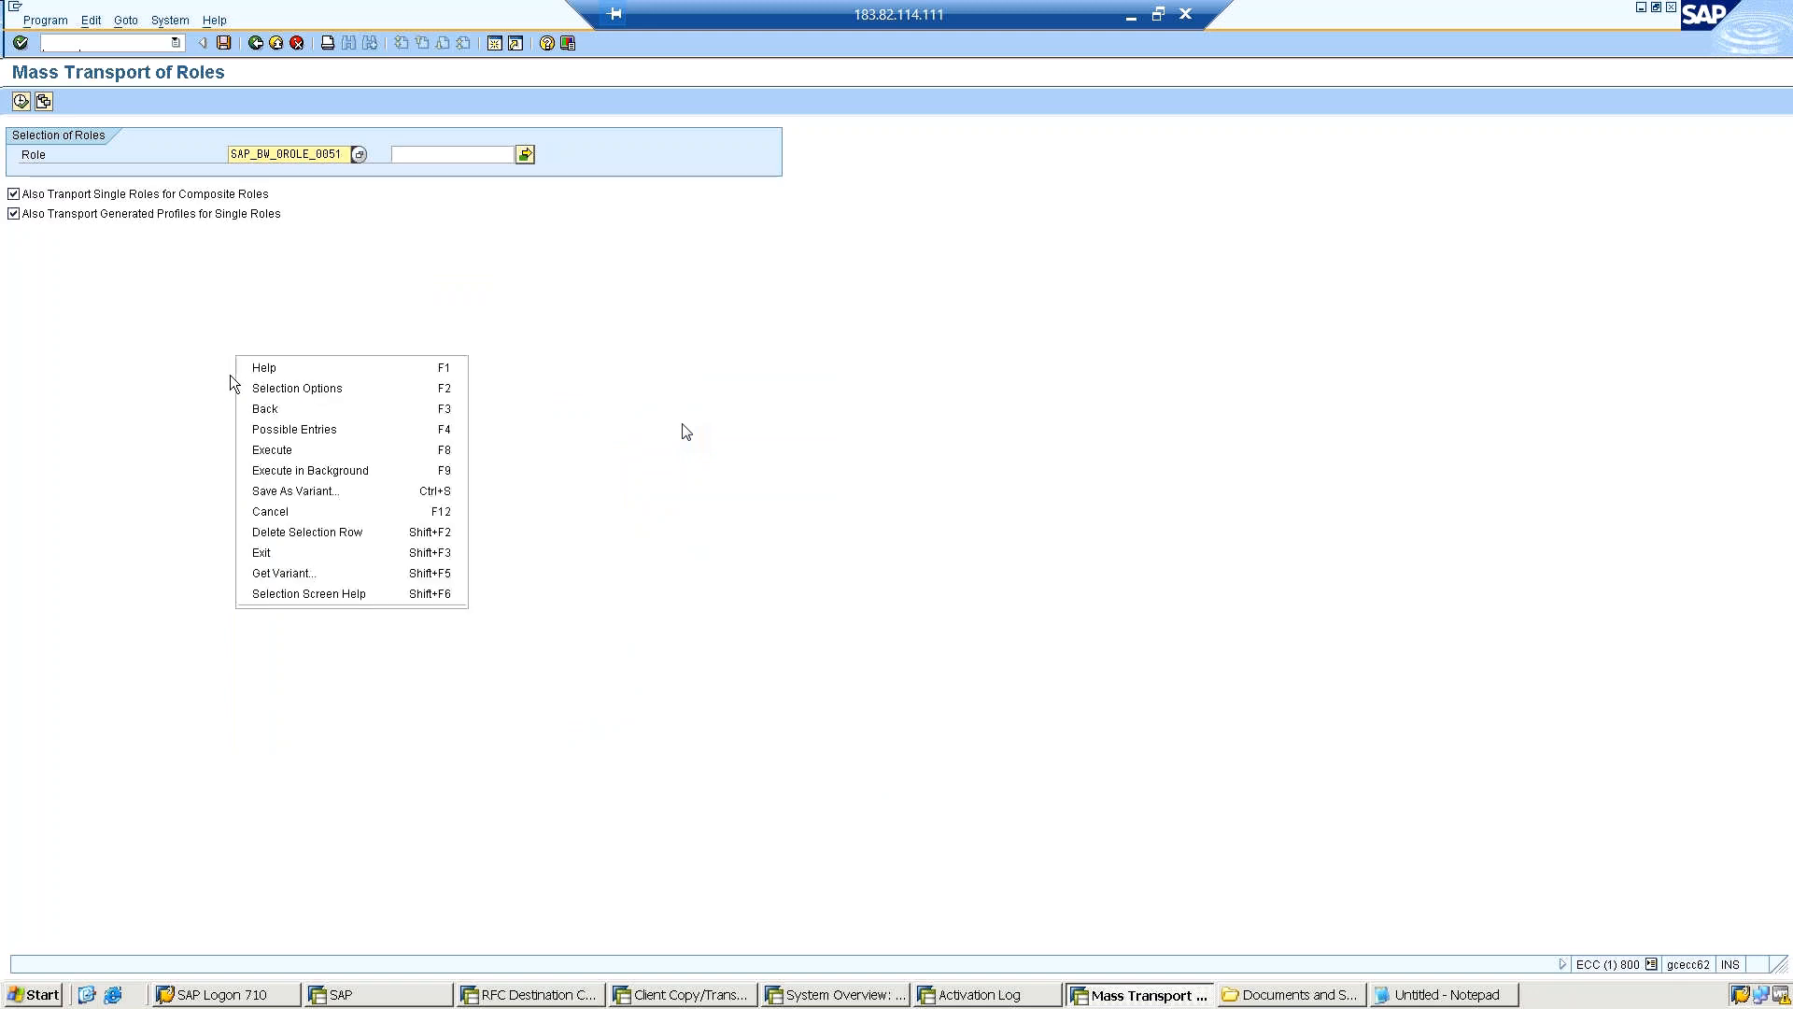
pyautogui.click(141, 336)
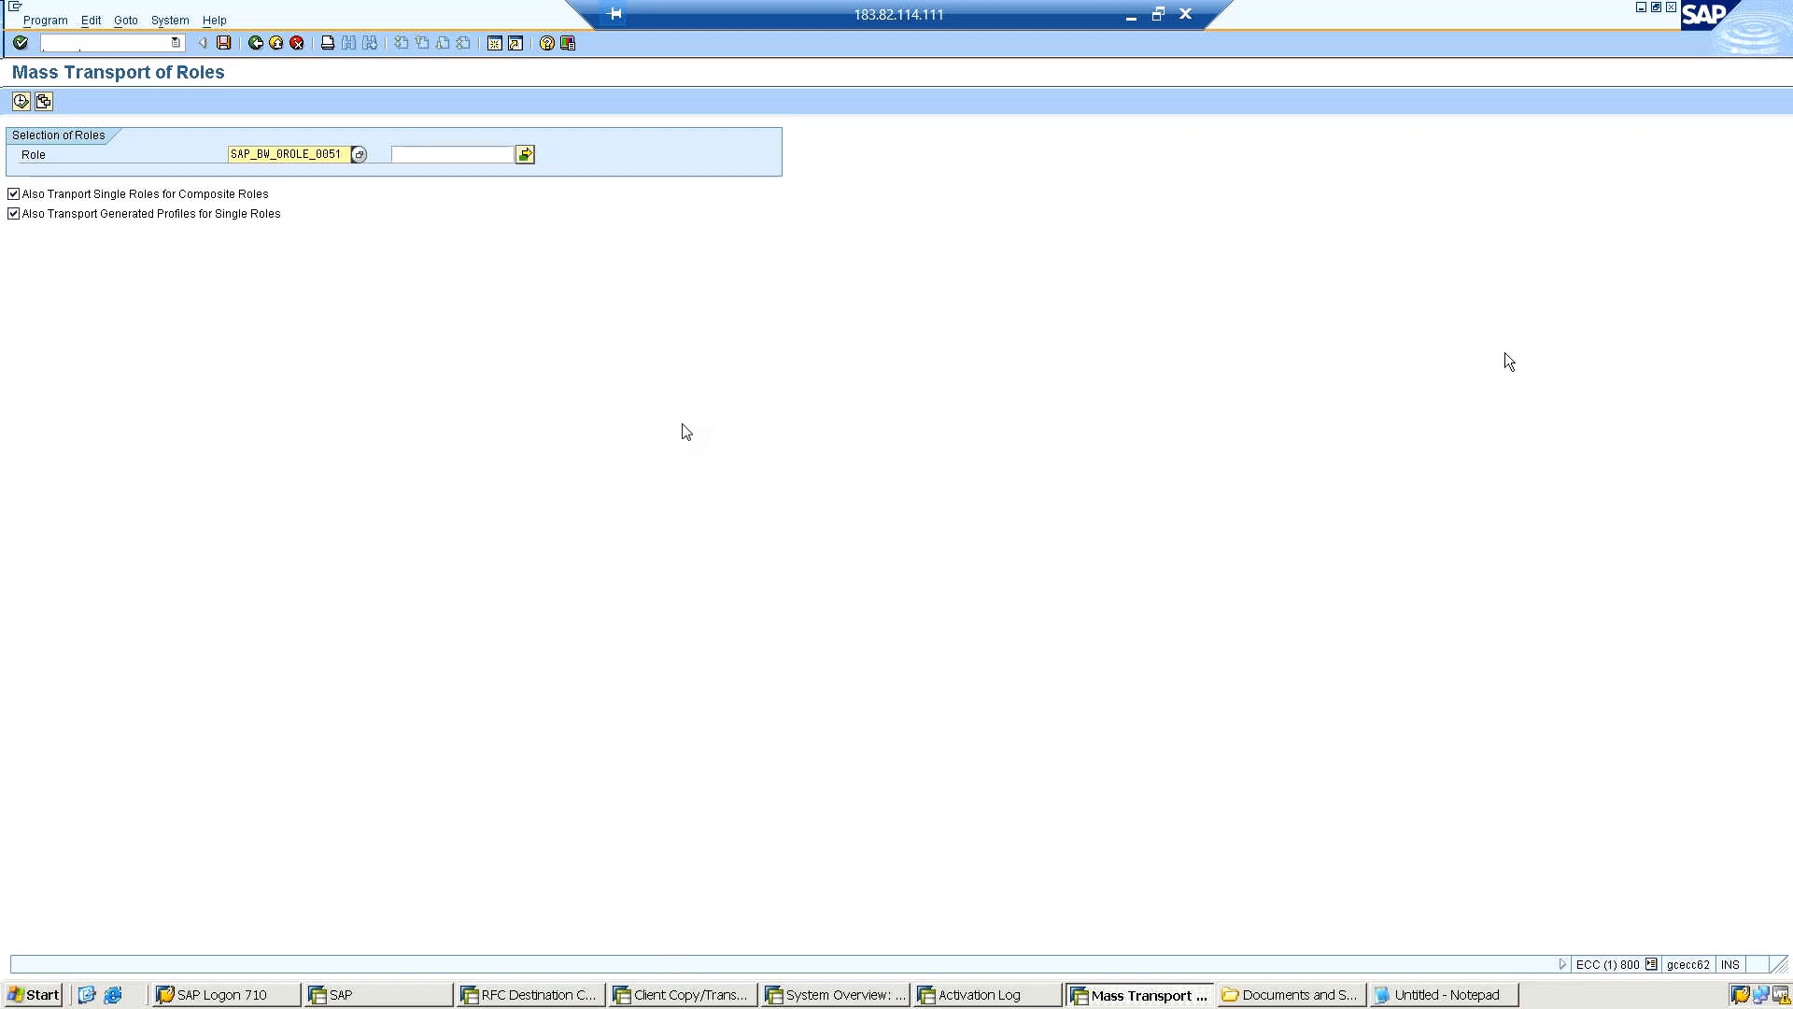
pyautogui.click(21, 100)
pyautogui.click(21, 100)
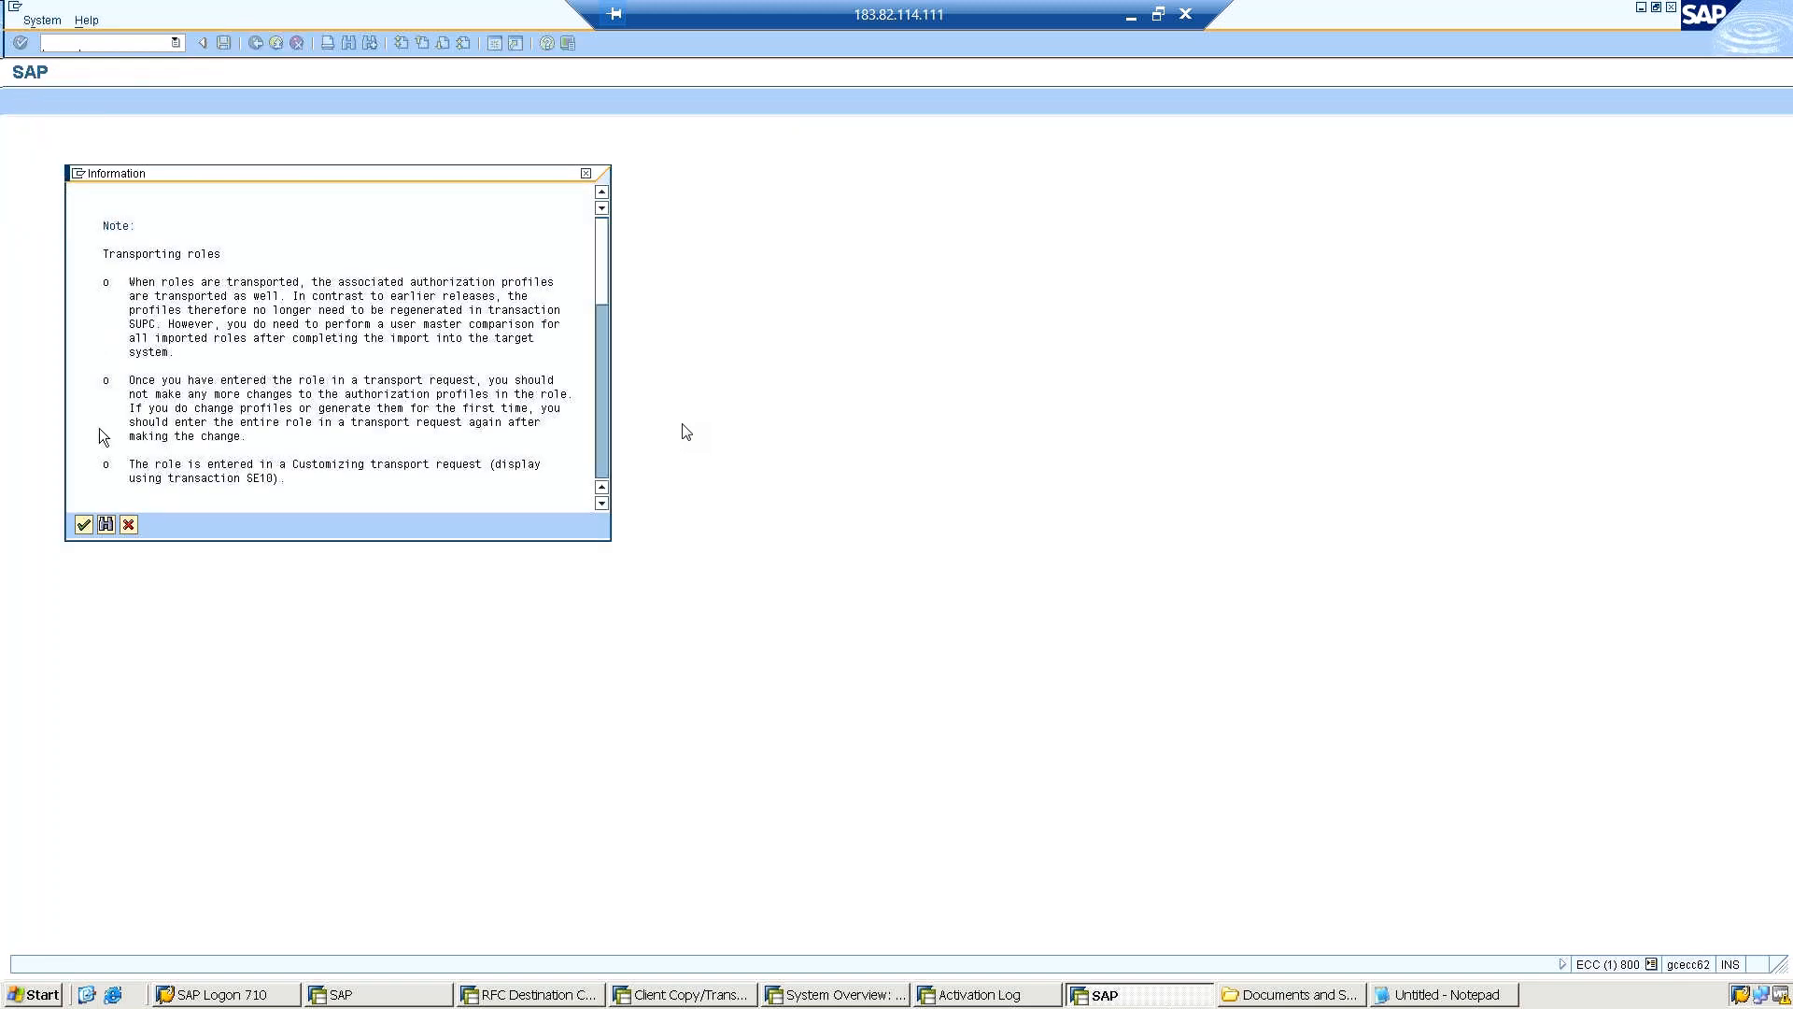
pyautogui.click(80, 528)
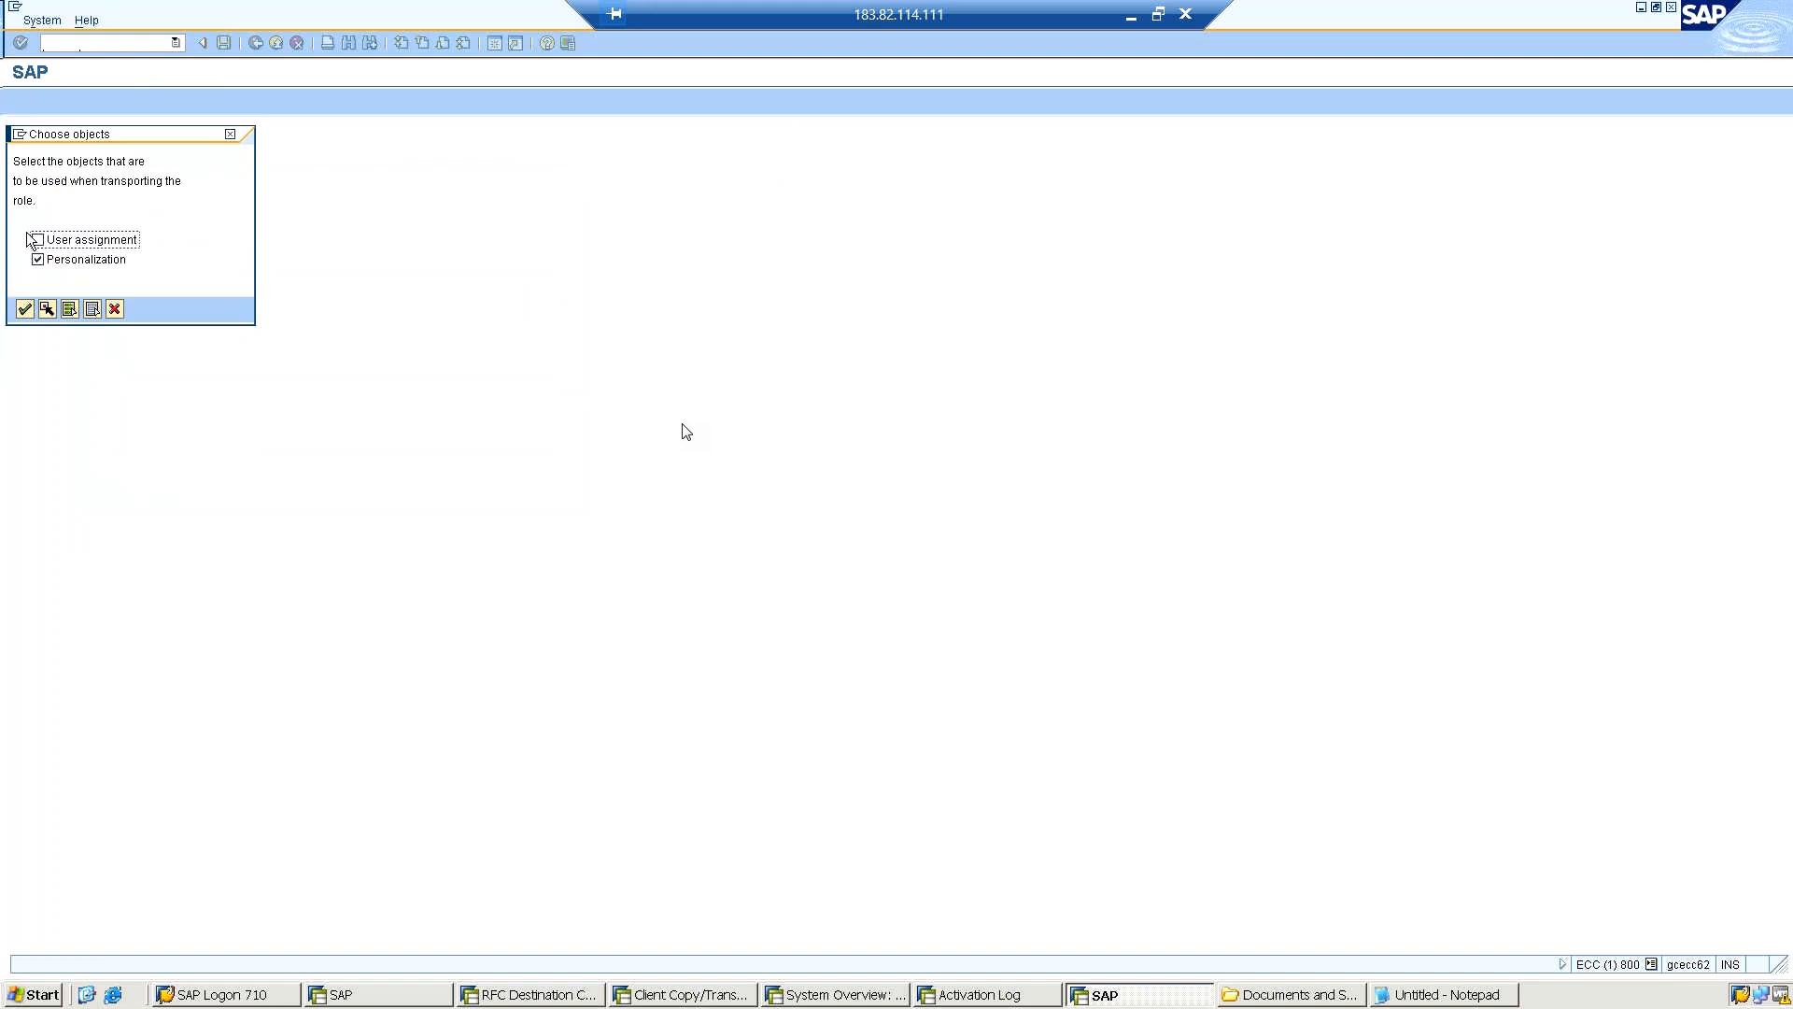
pyautogui.click(35, 242)
pyautogui.click(24, 309)
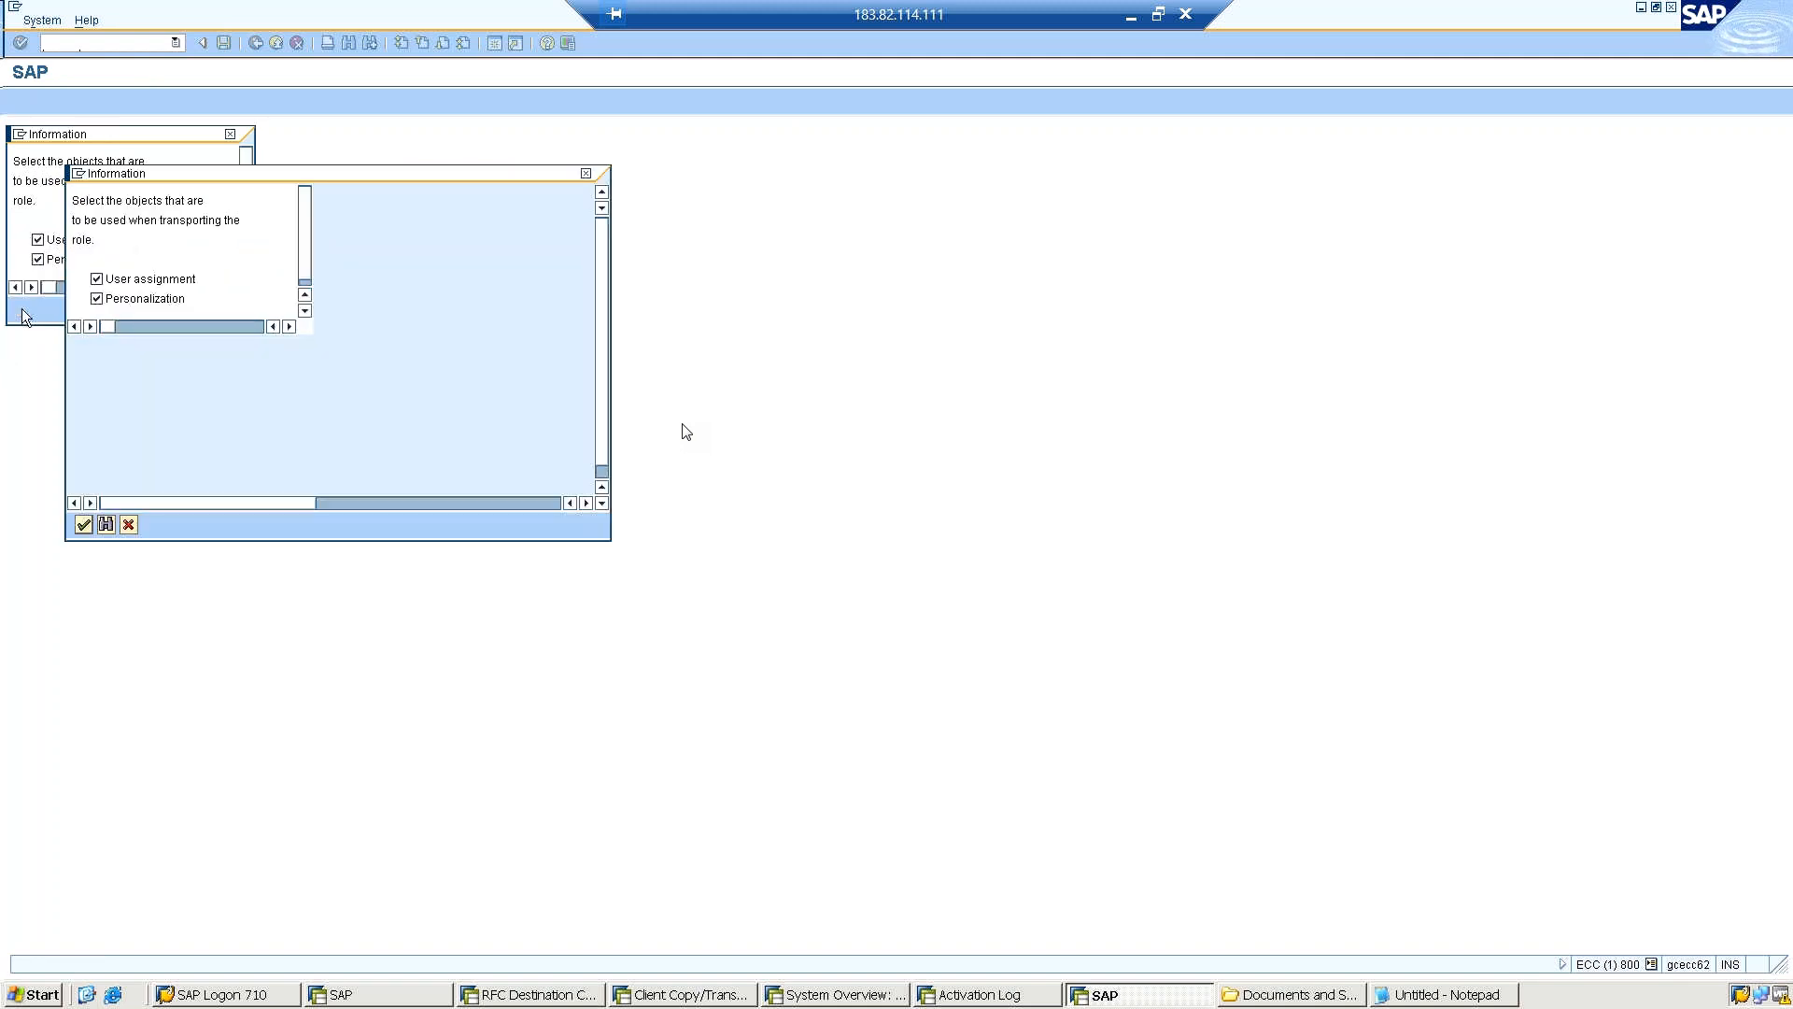
pyautogui.click(82, 524)
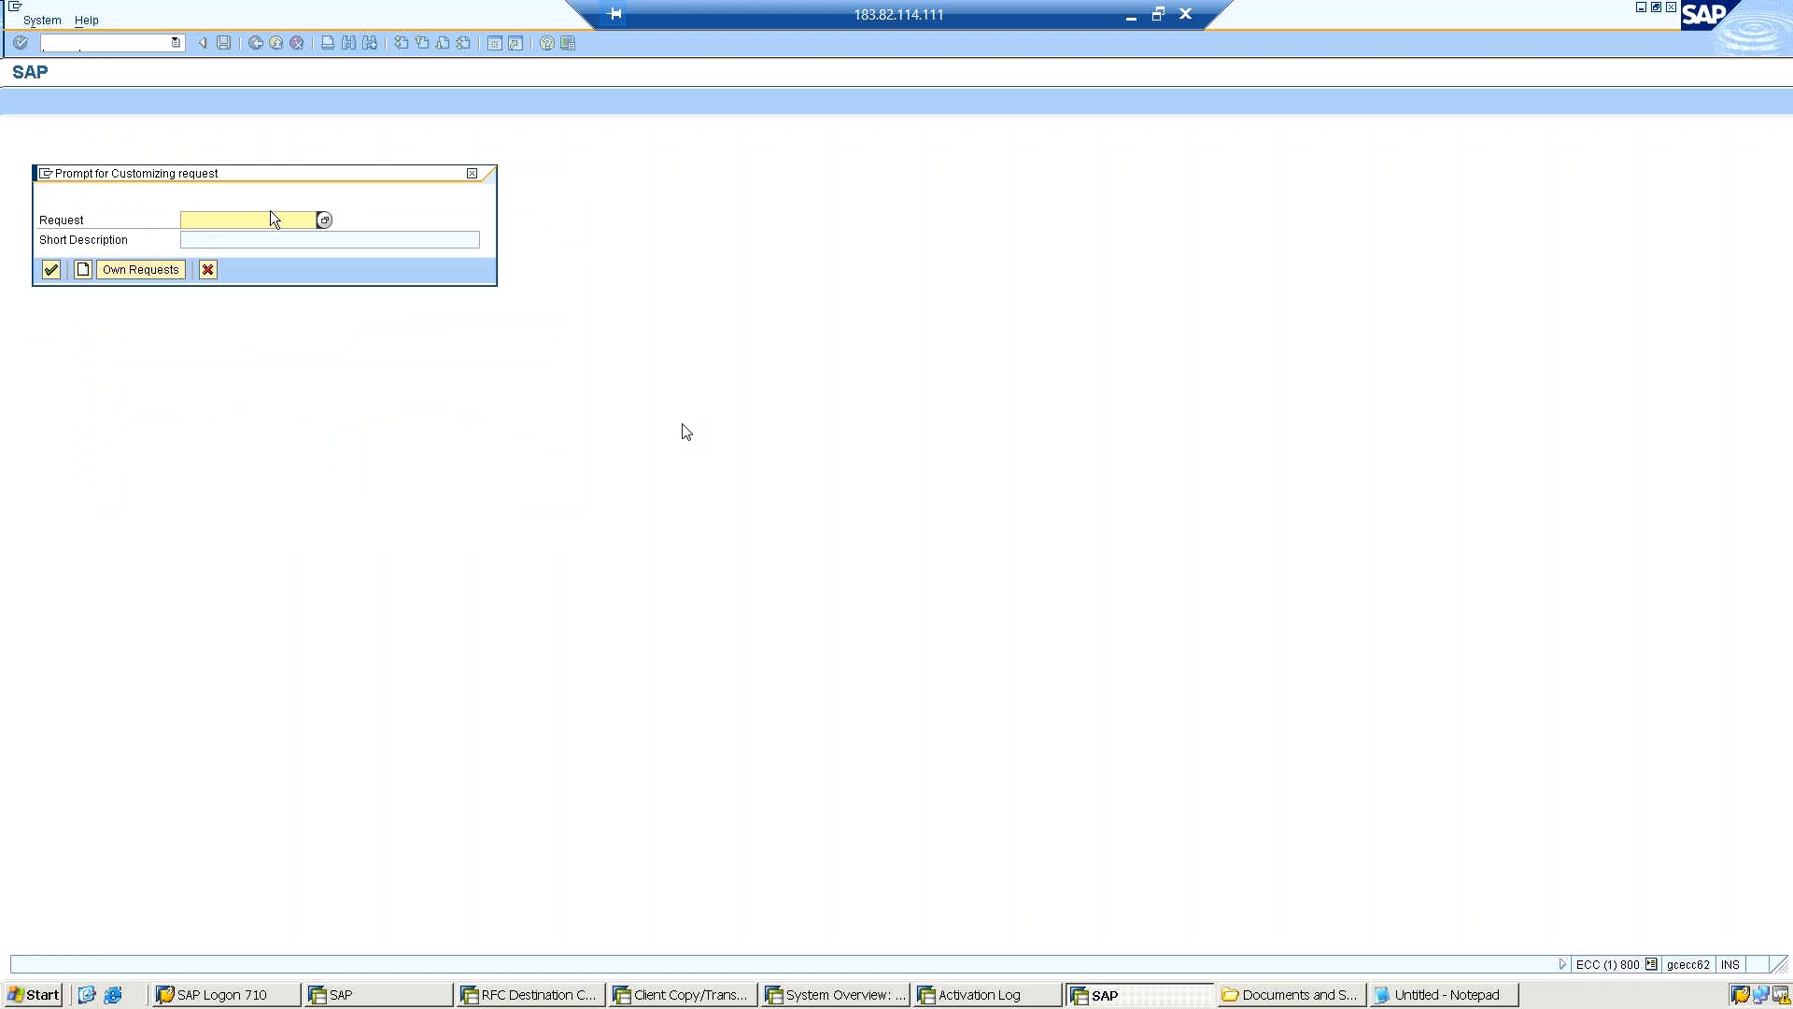
# Create a customizing request described as "Mass Role transports", enter the chosen roles in it and dismiss the browser security notice.
pyautogui.click(80, 270)
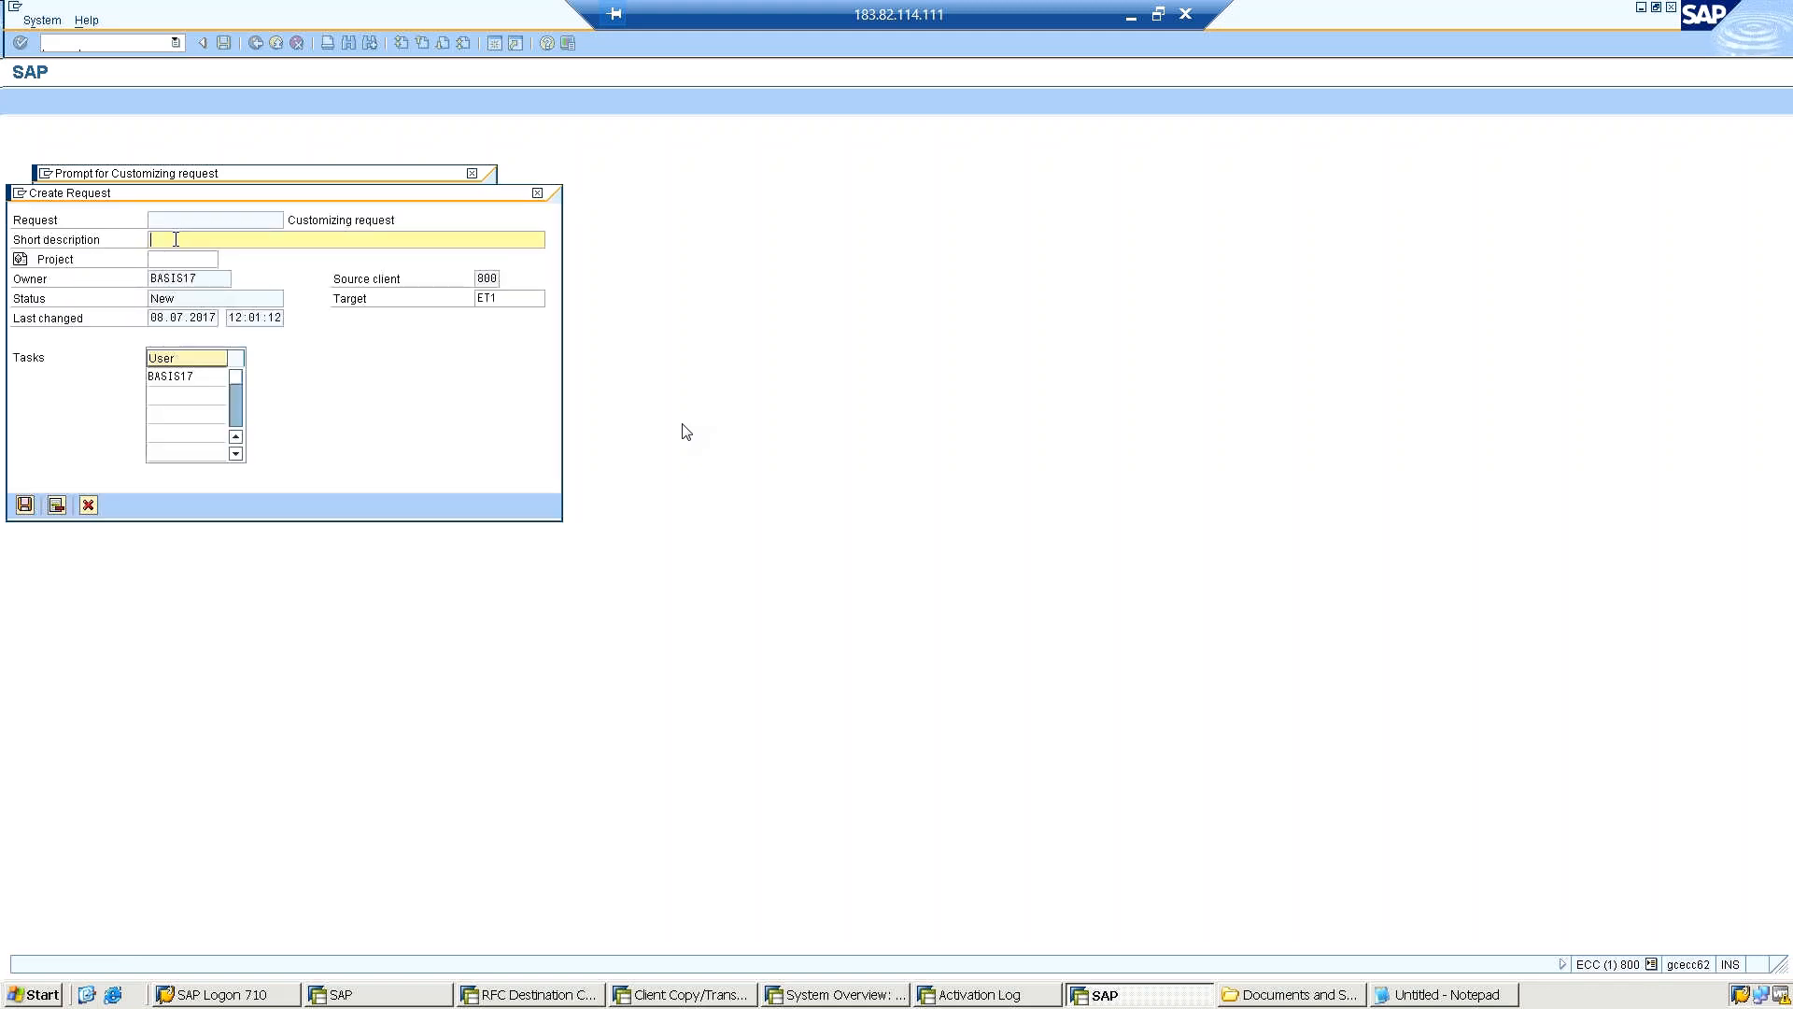
pyautogui.write('Mass Role transports')
pyautogui.click(24, 505)
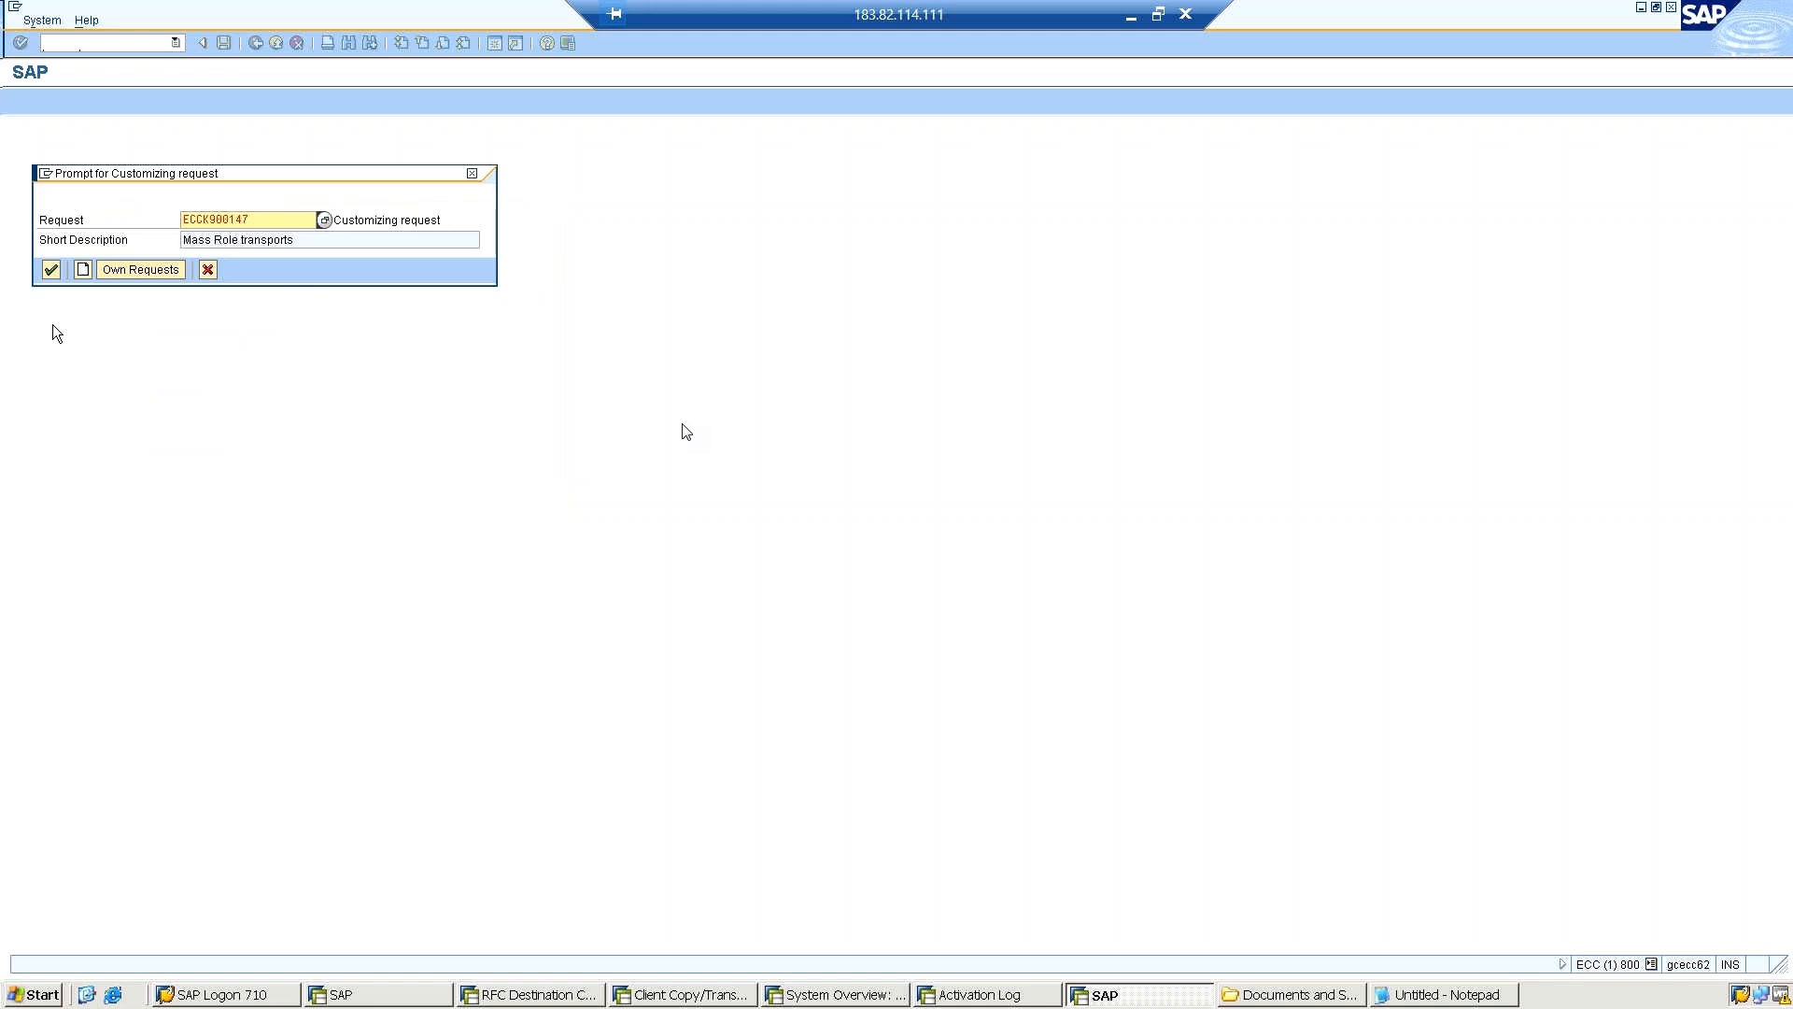
pyautogui.click(48, 271)
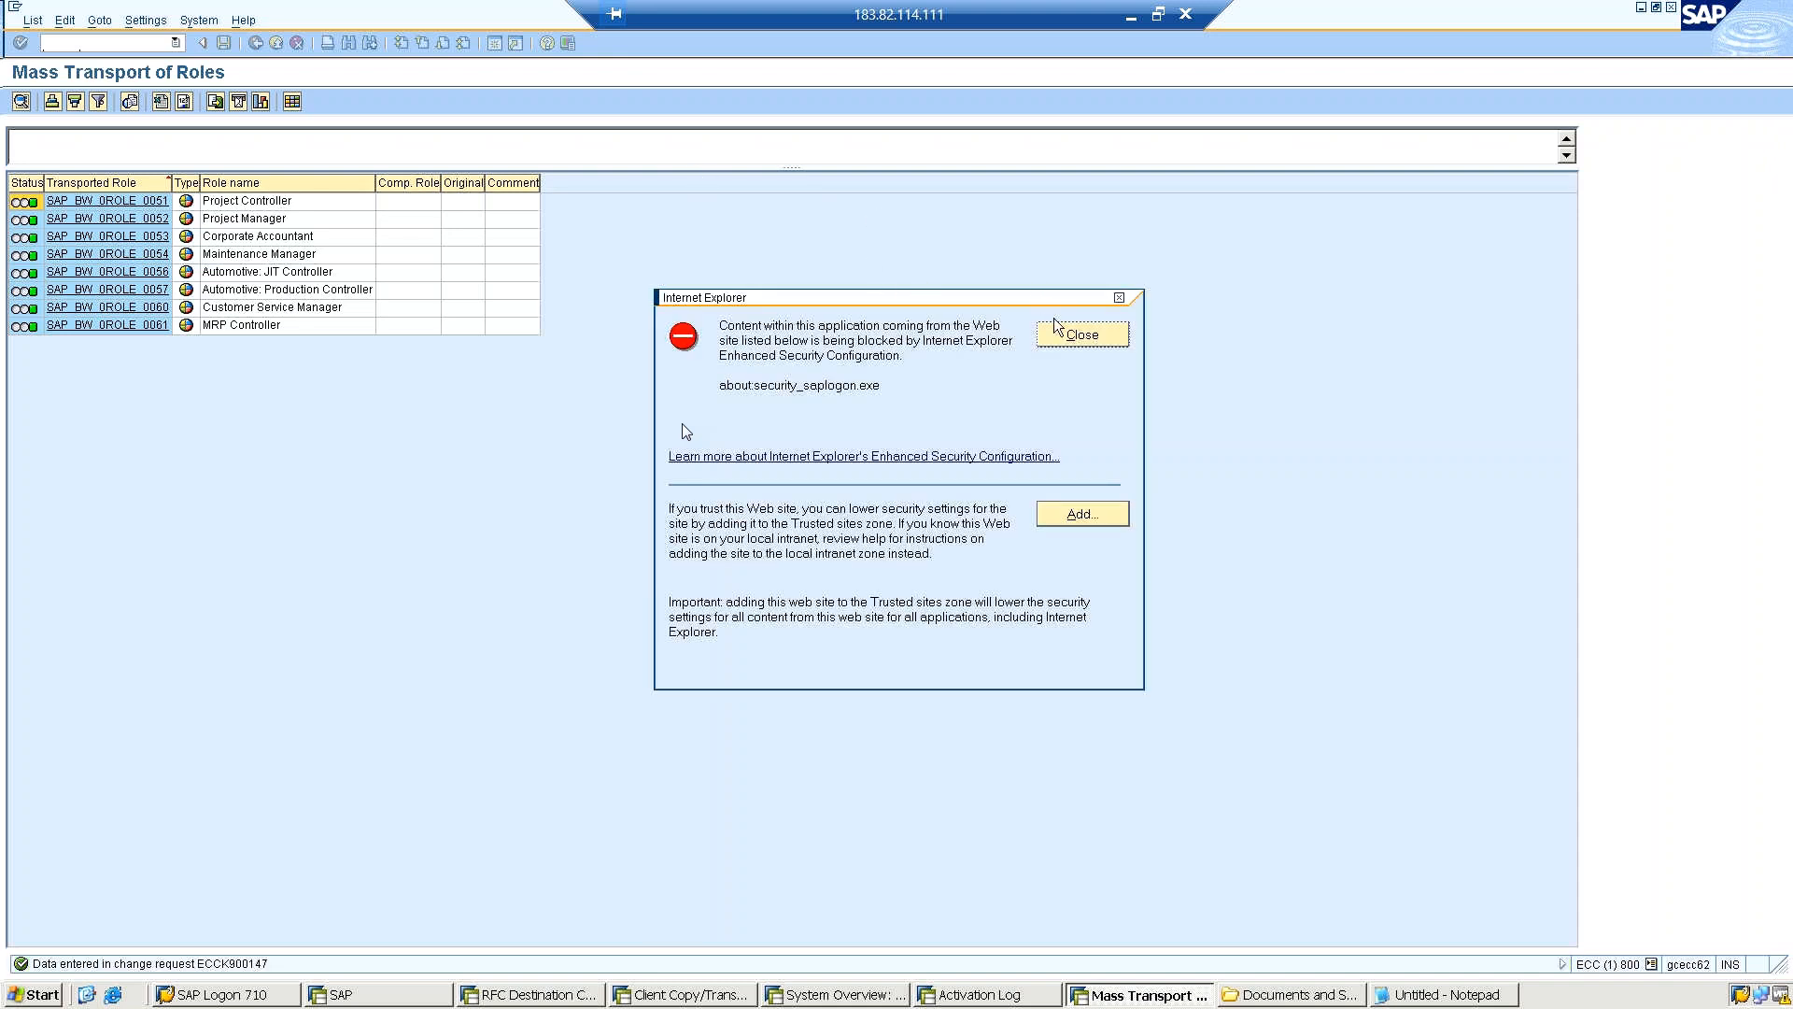
pyautogui.click(1070, 334)
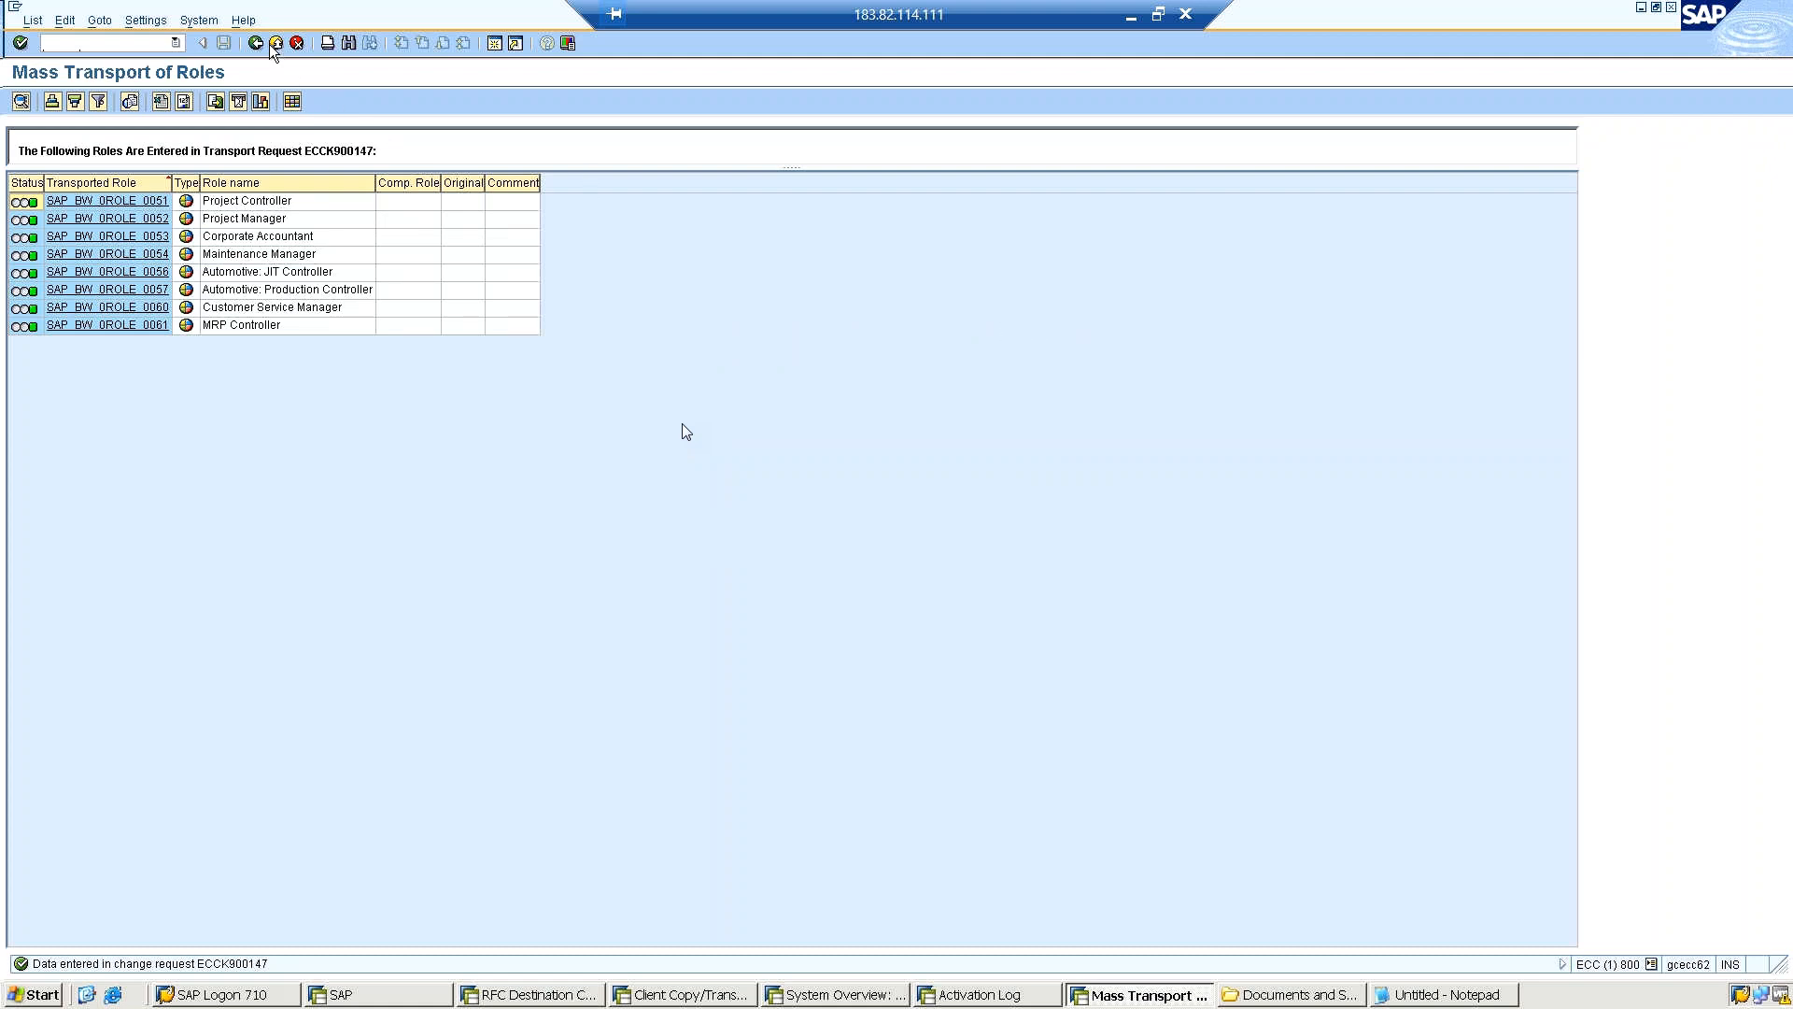
pyautogui.click(96, 42)
pyautogui.write('/nst10')
pyautogui.press('Return')
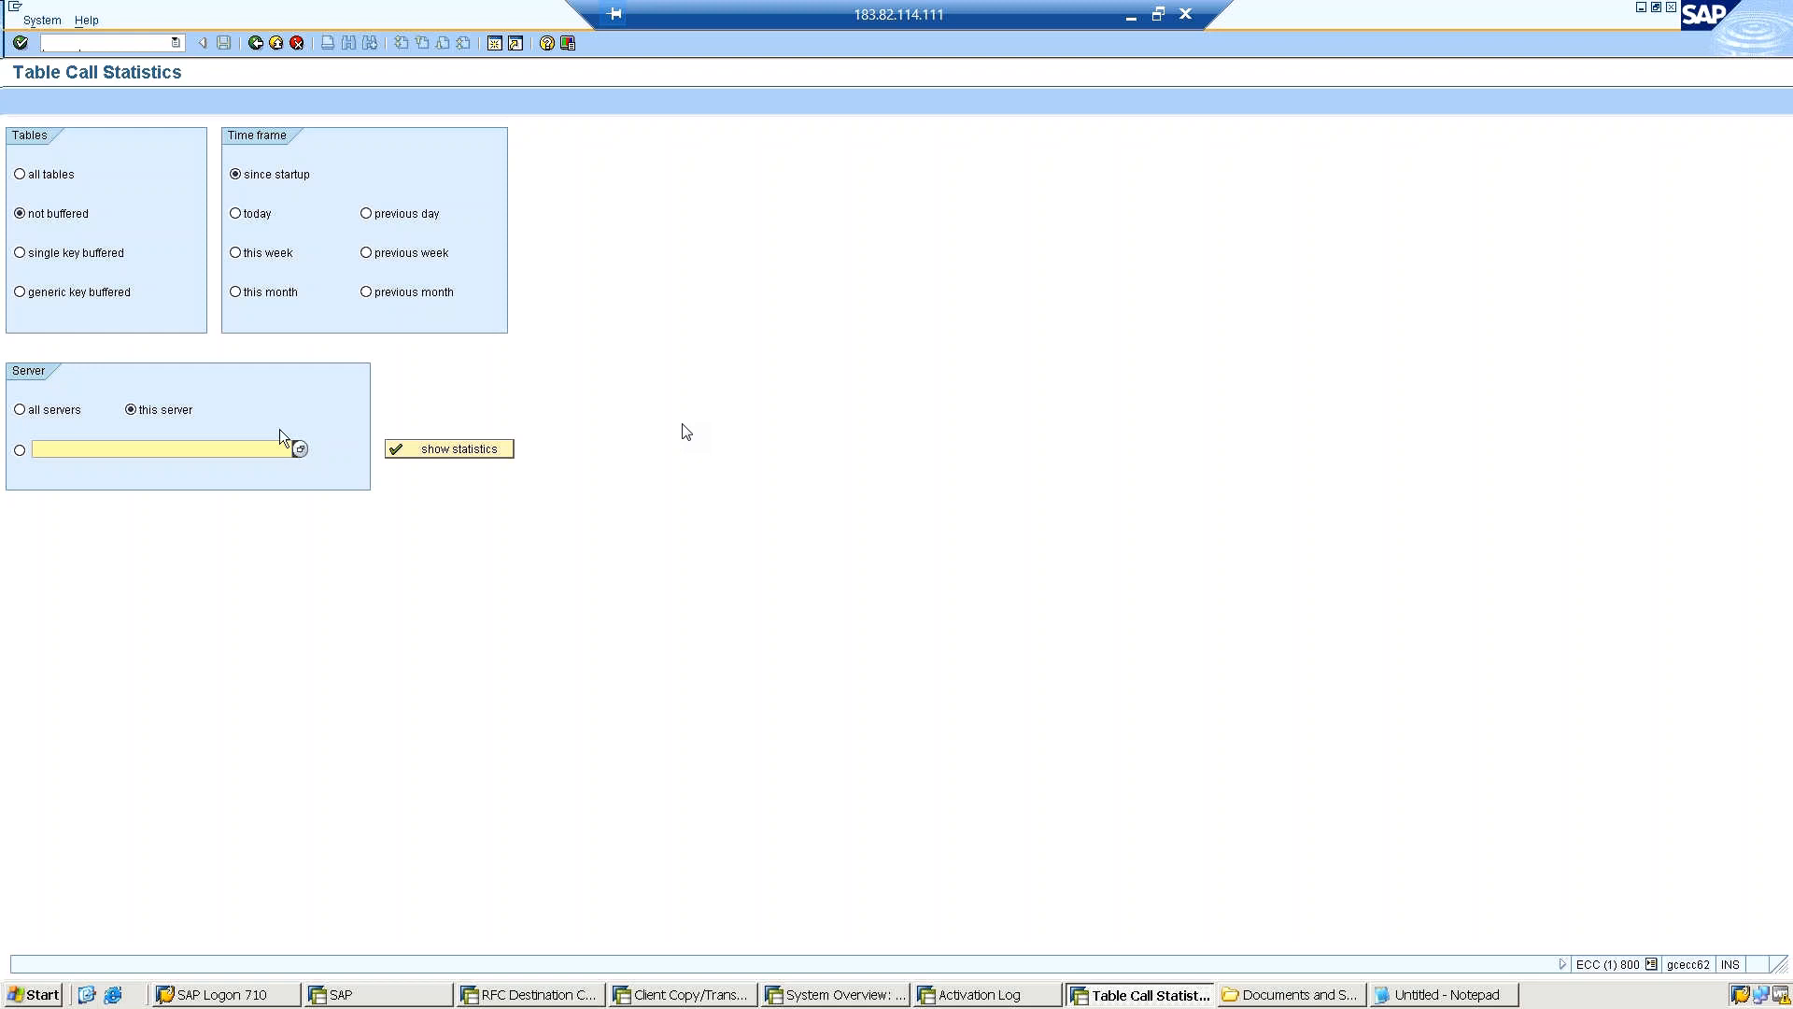
# Open the Transport Organizer with transaction SE10 and display only the modifiable customizing requests.
pyautogui.click(99, 39)
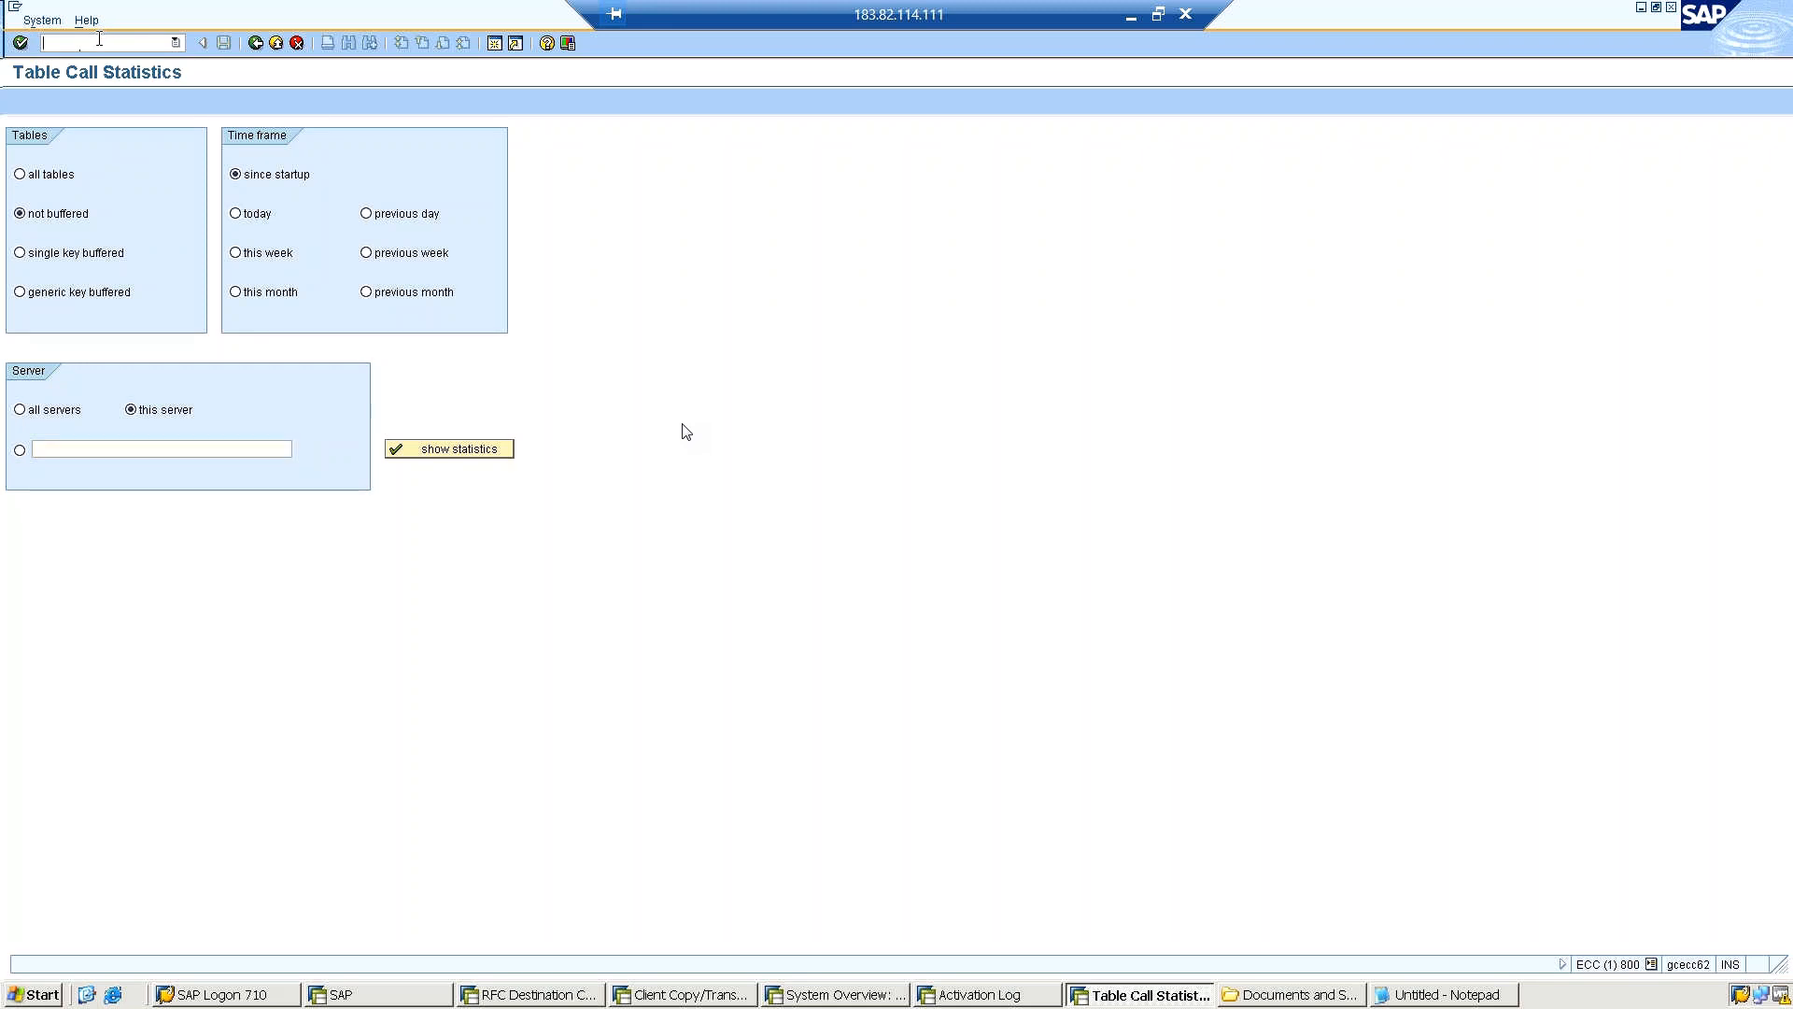
pyautogui.write('/nse10')
pyautogui.press('Return')
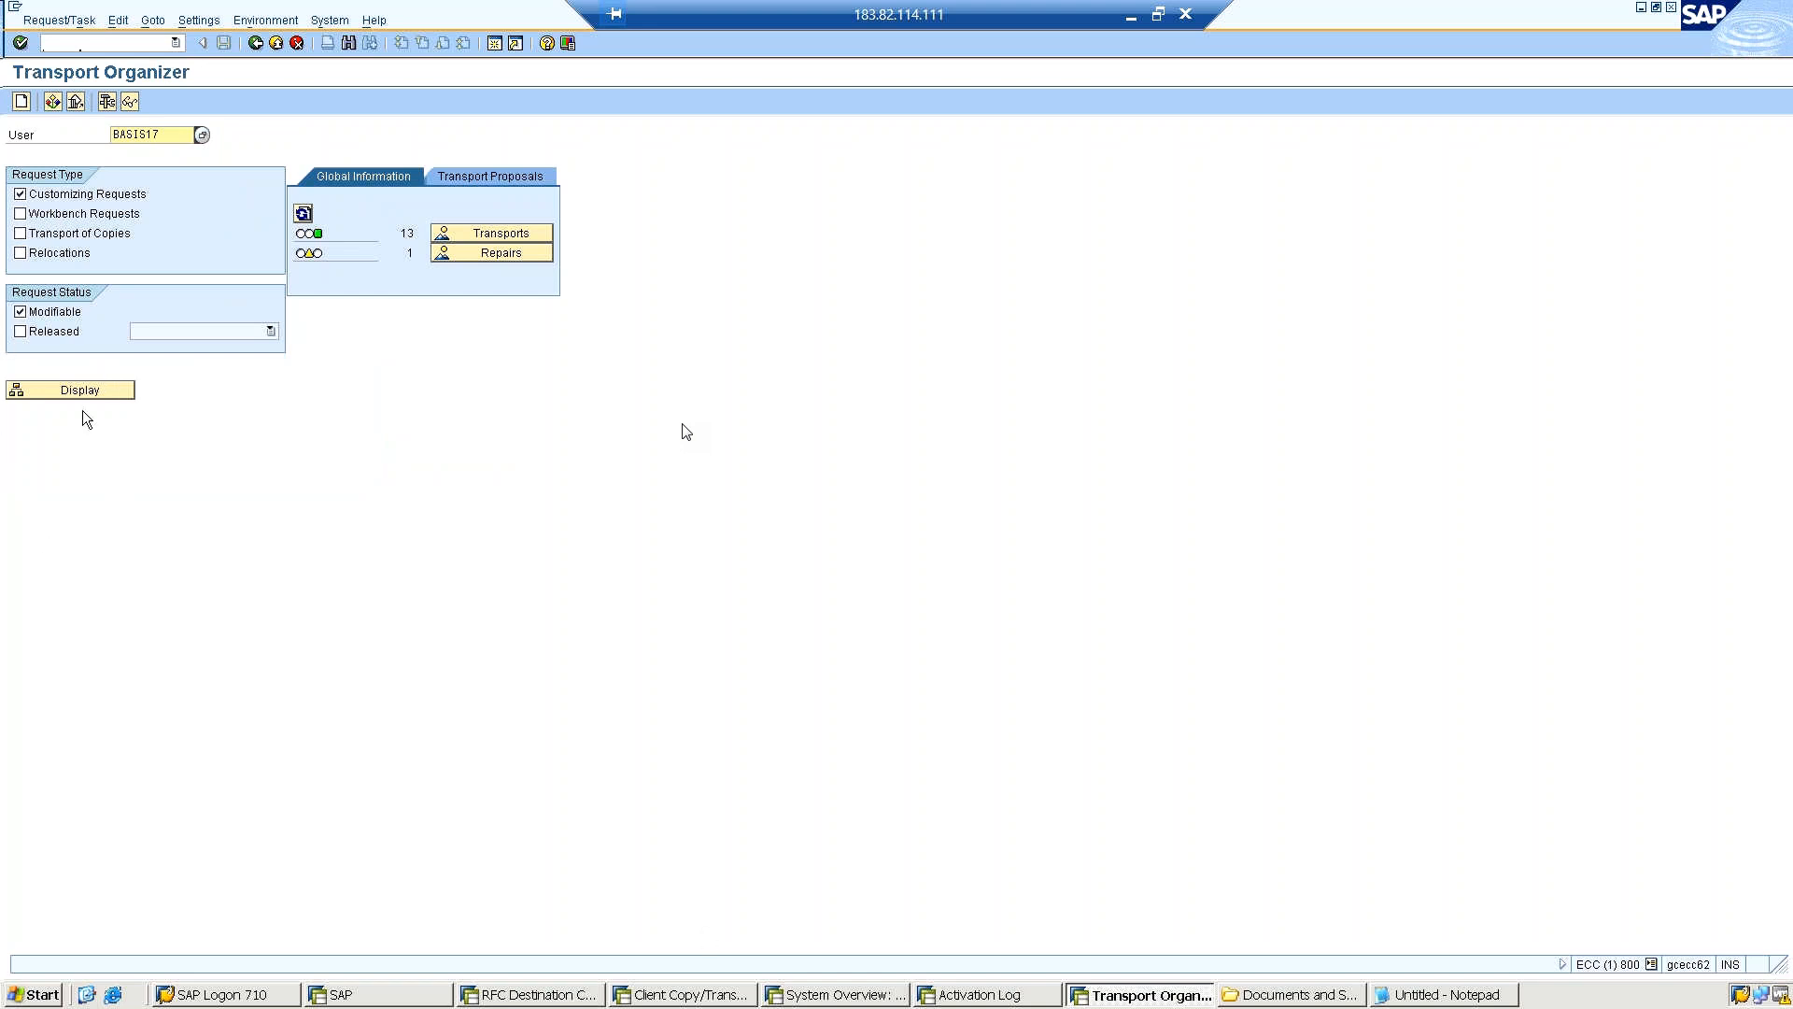
pyautogui.click(19, 214)
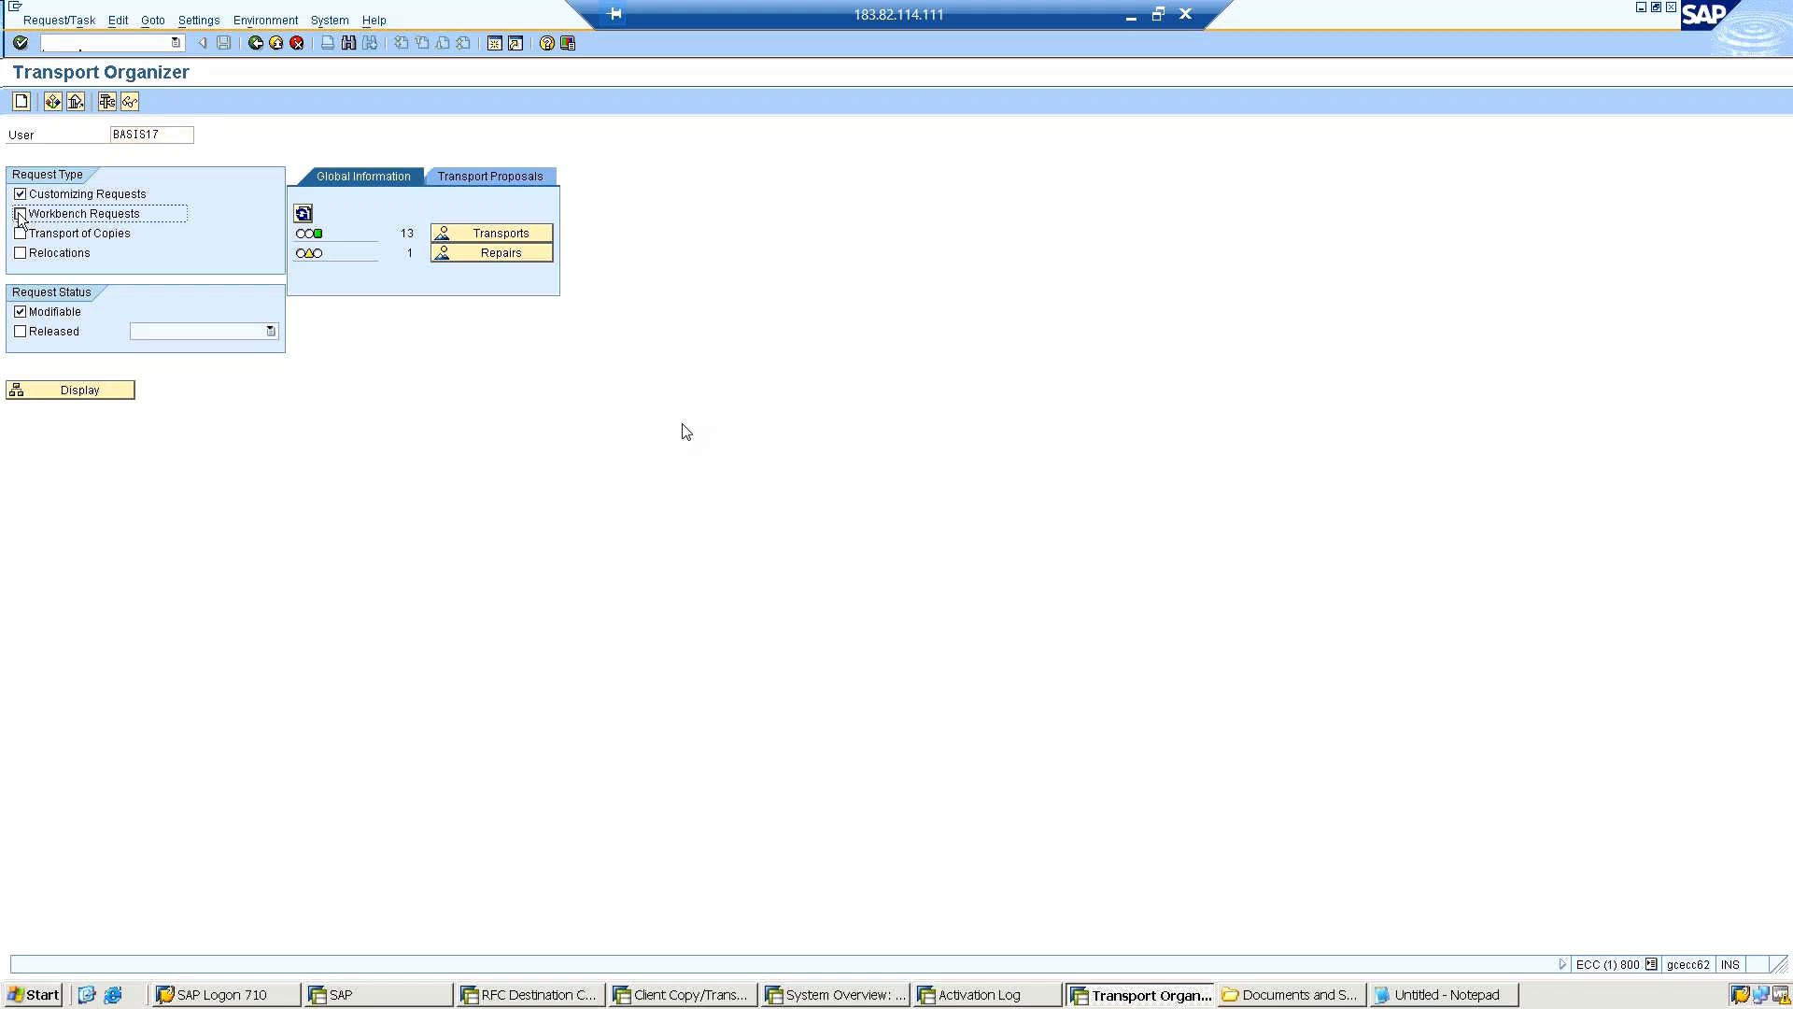
pyautogui.click(20, 214)
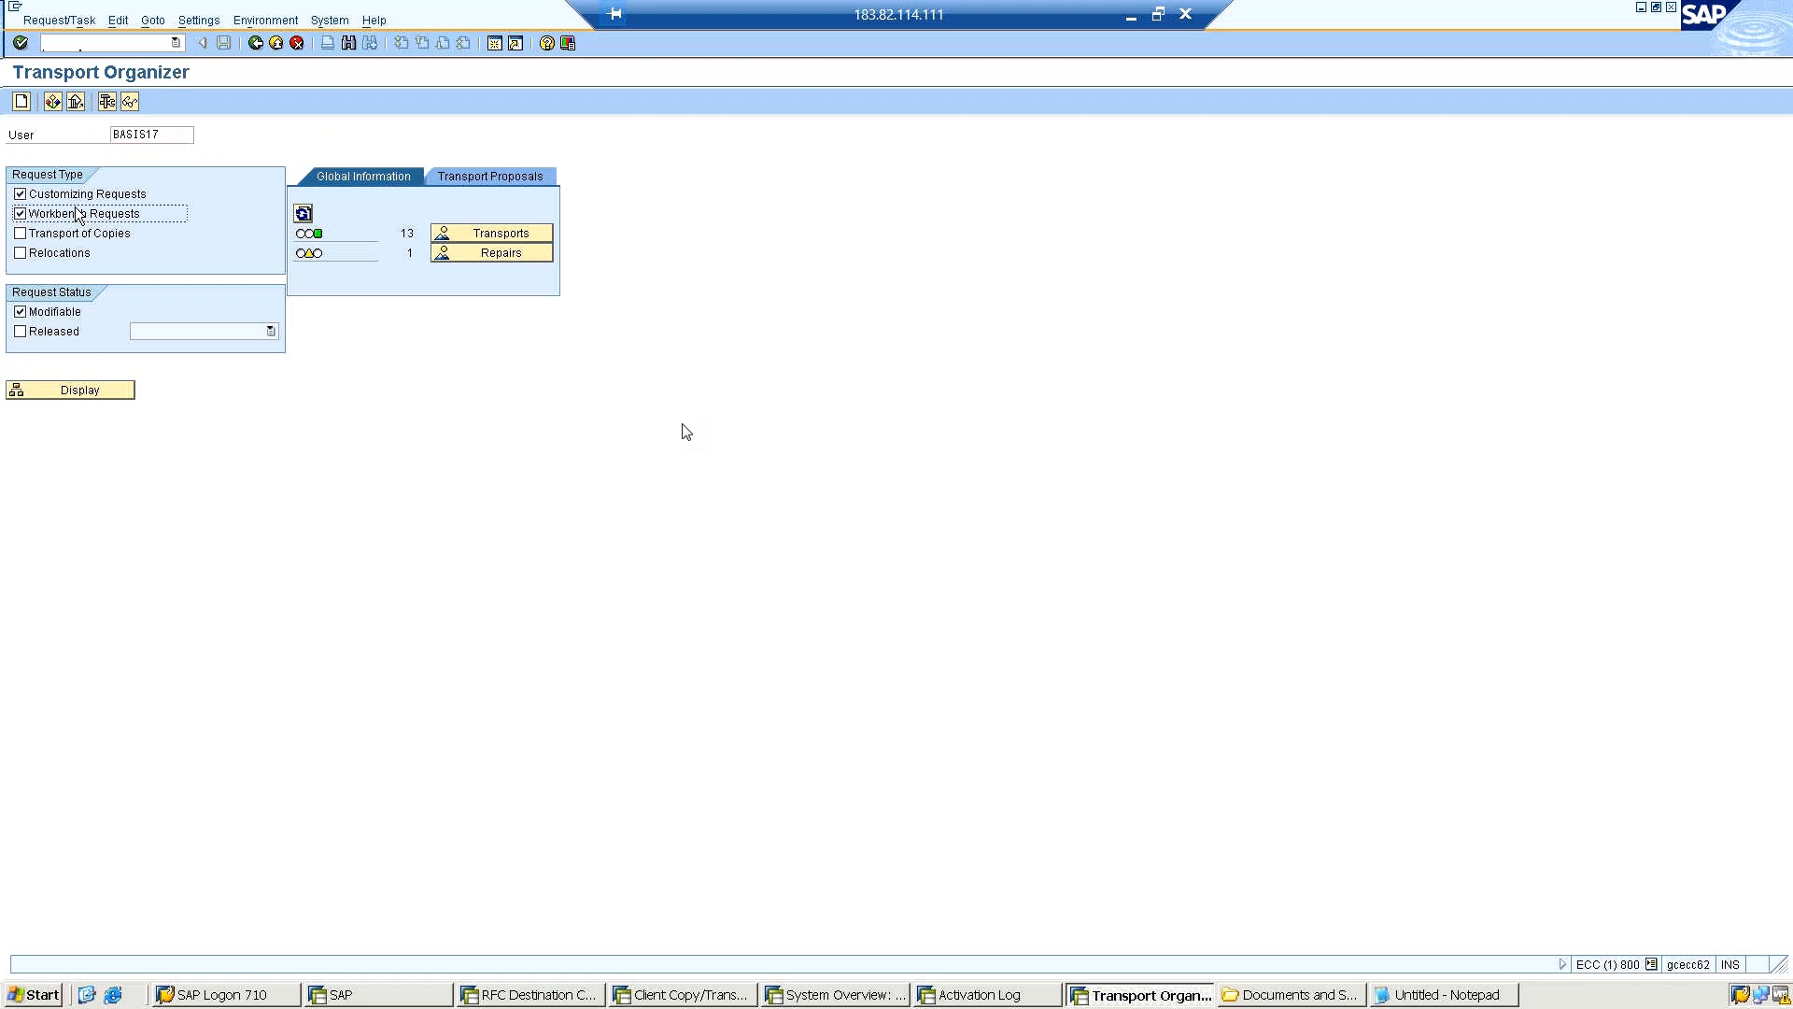
pyautogui.click(20, 214)
pyautogui.click(84, 392)
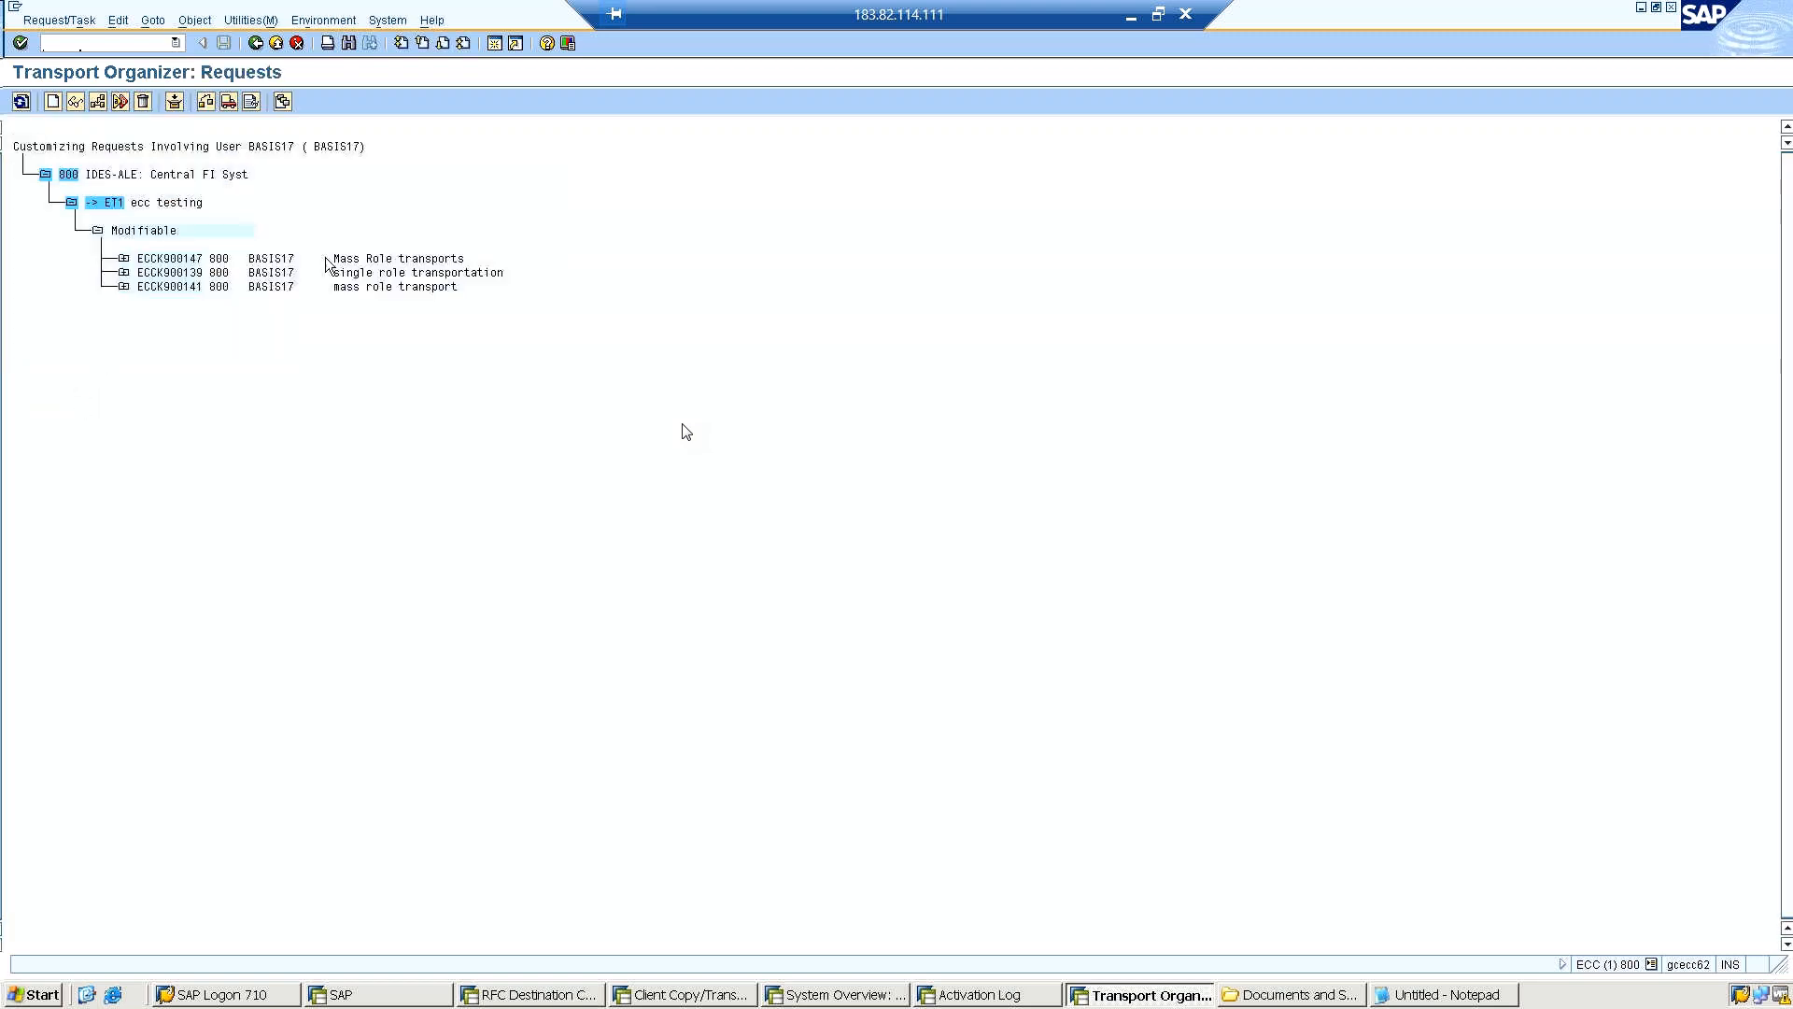
# Expand the "Mass Role transports" request and its customizing task down to the list of included roles.
pyautogui.click(123, 260)
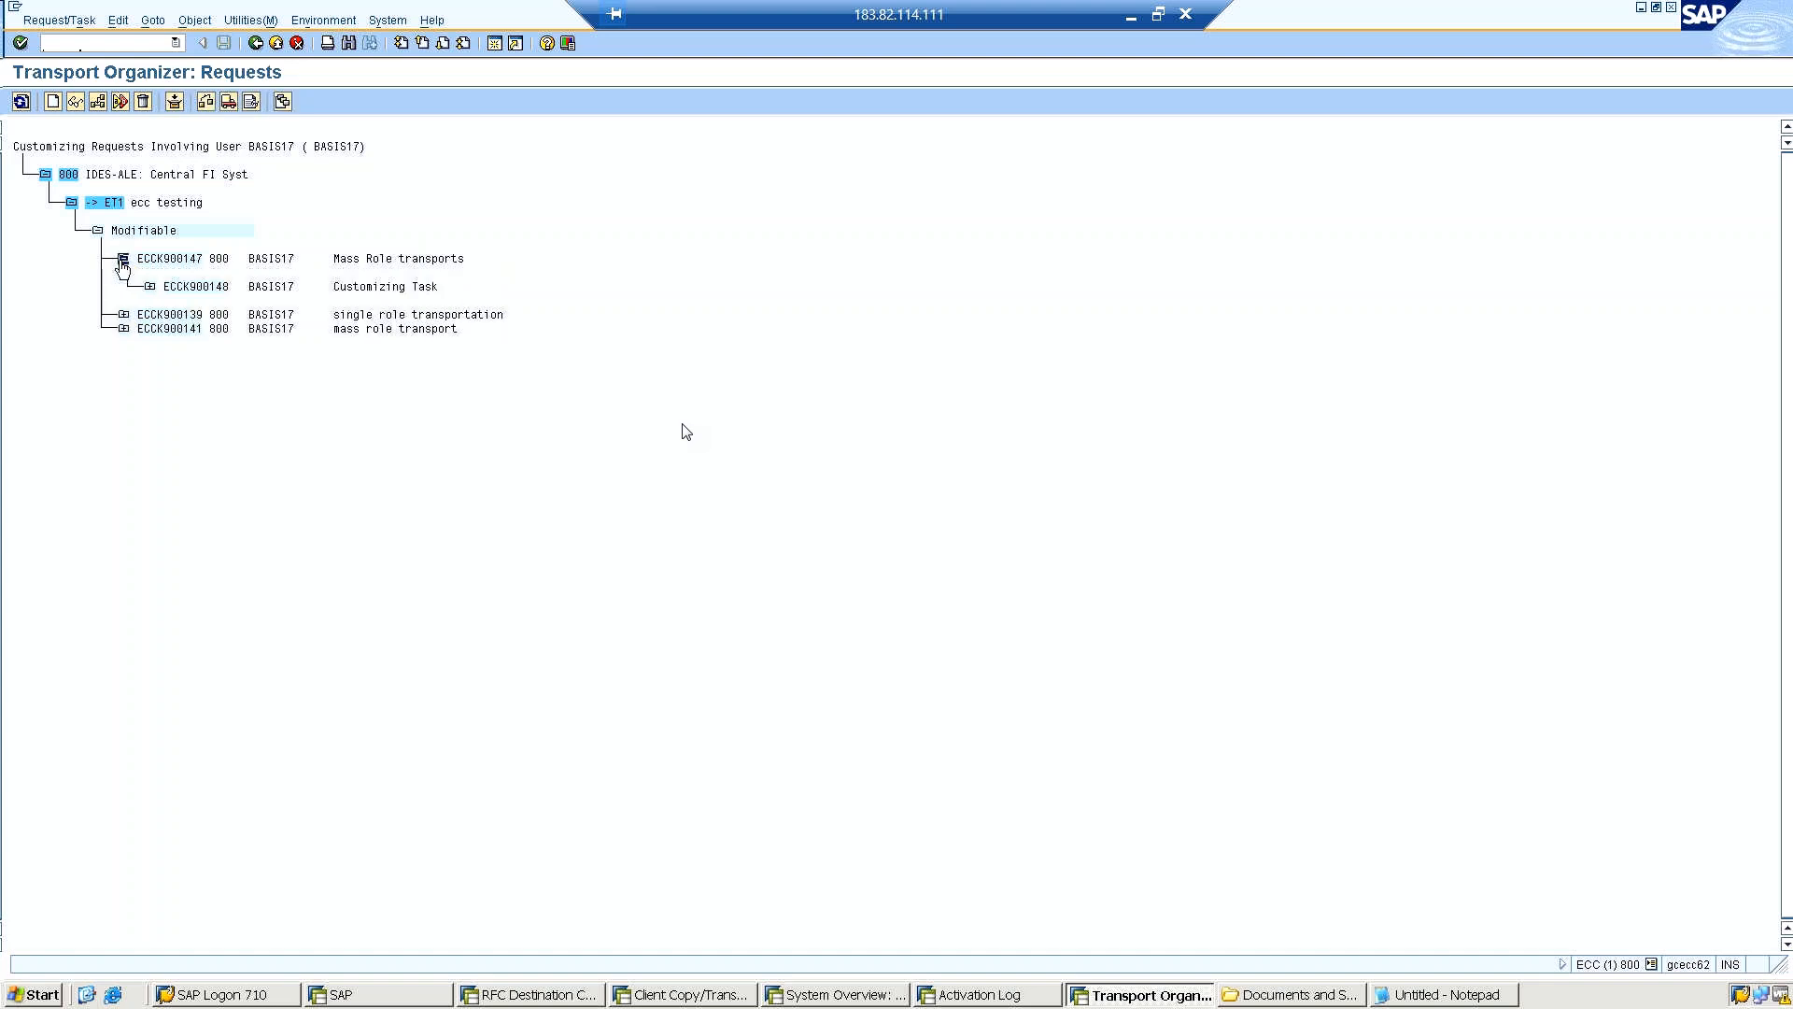
pyautogui.click(224, 288)
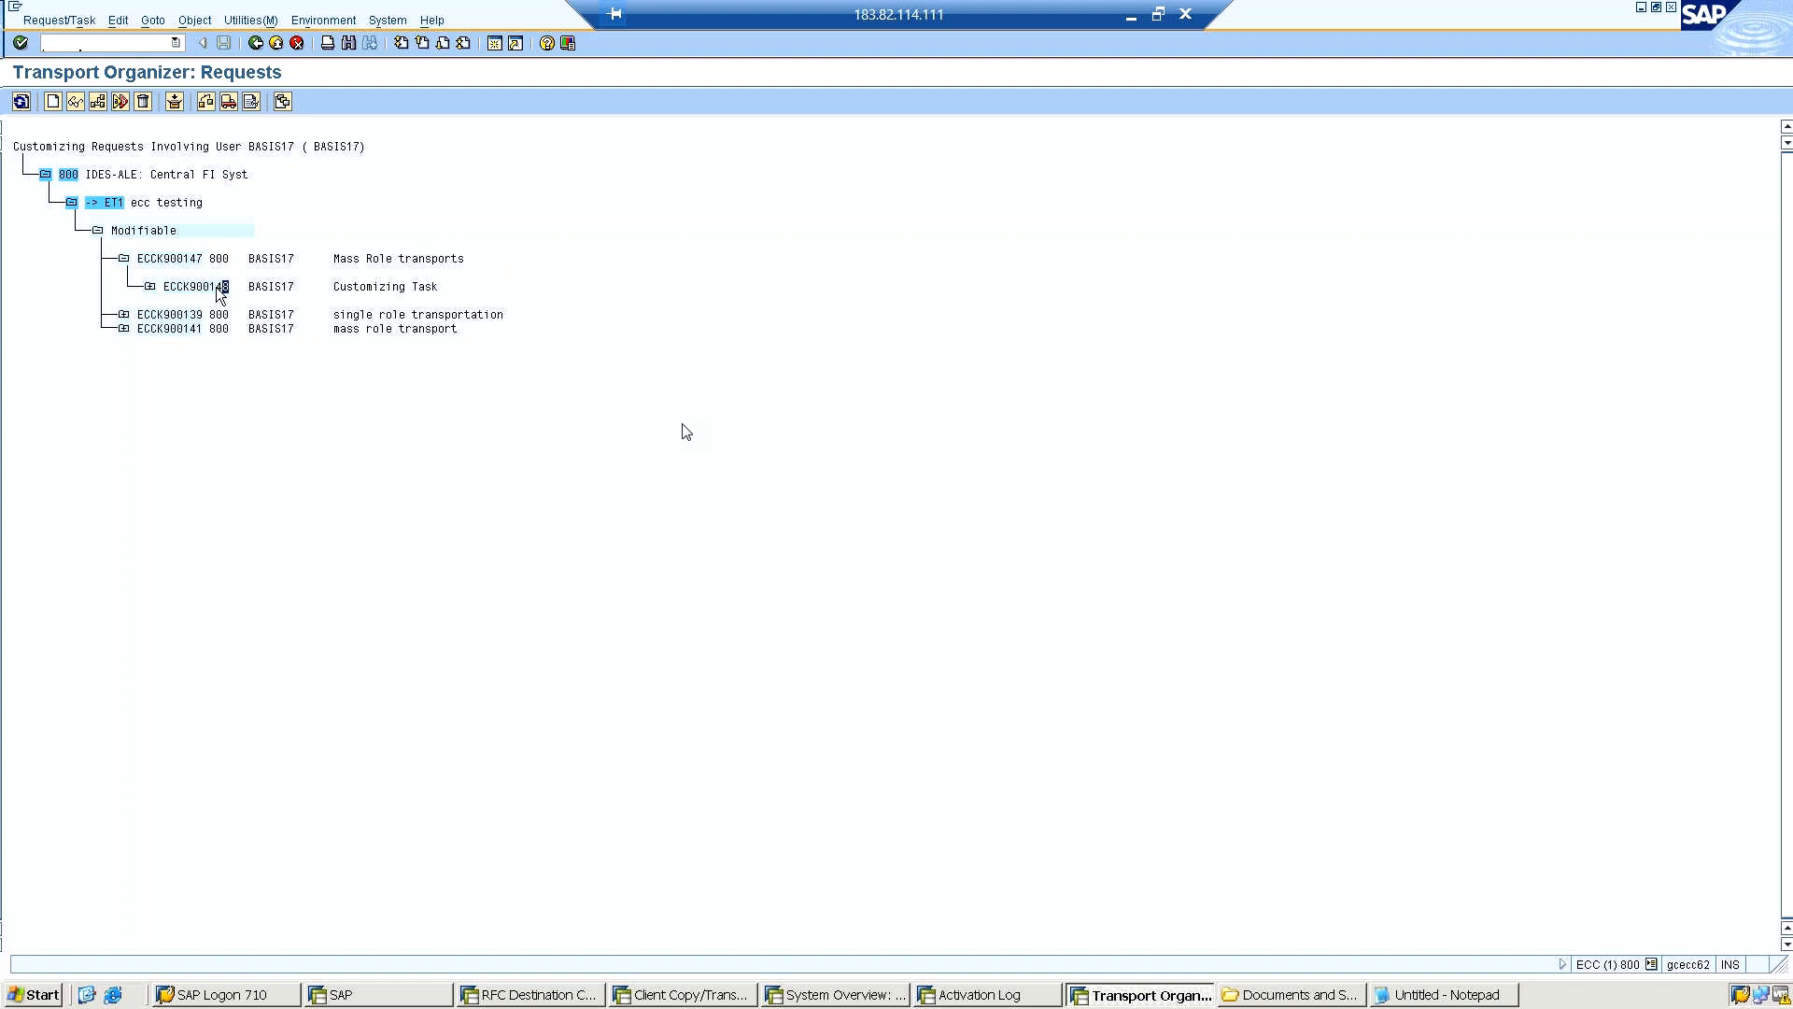
pyautogui.click(149, 286)
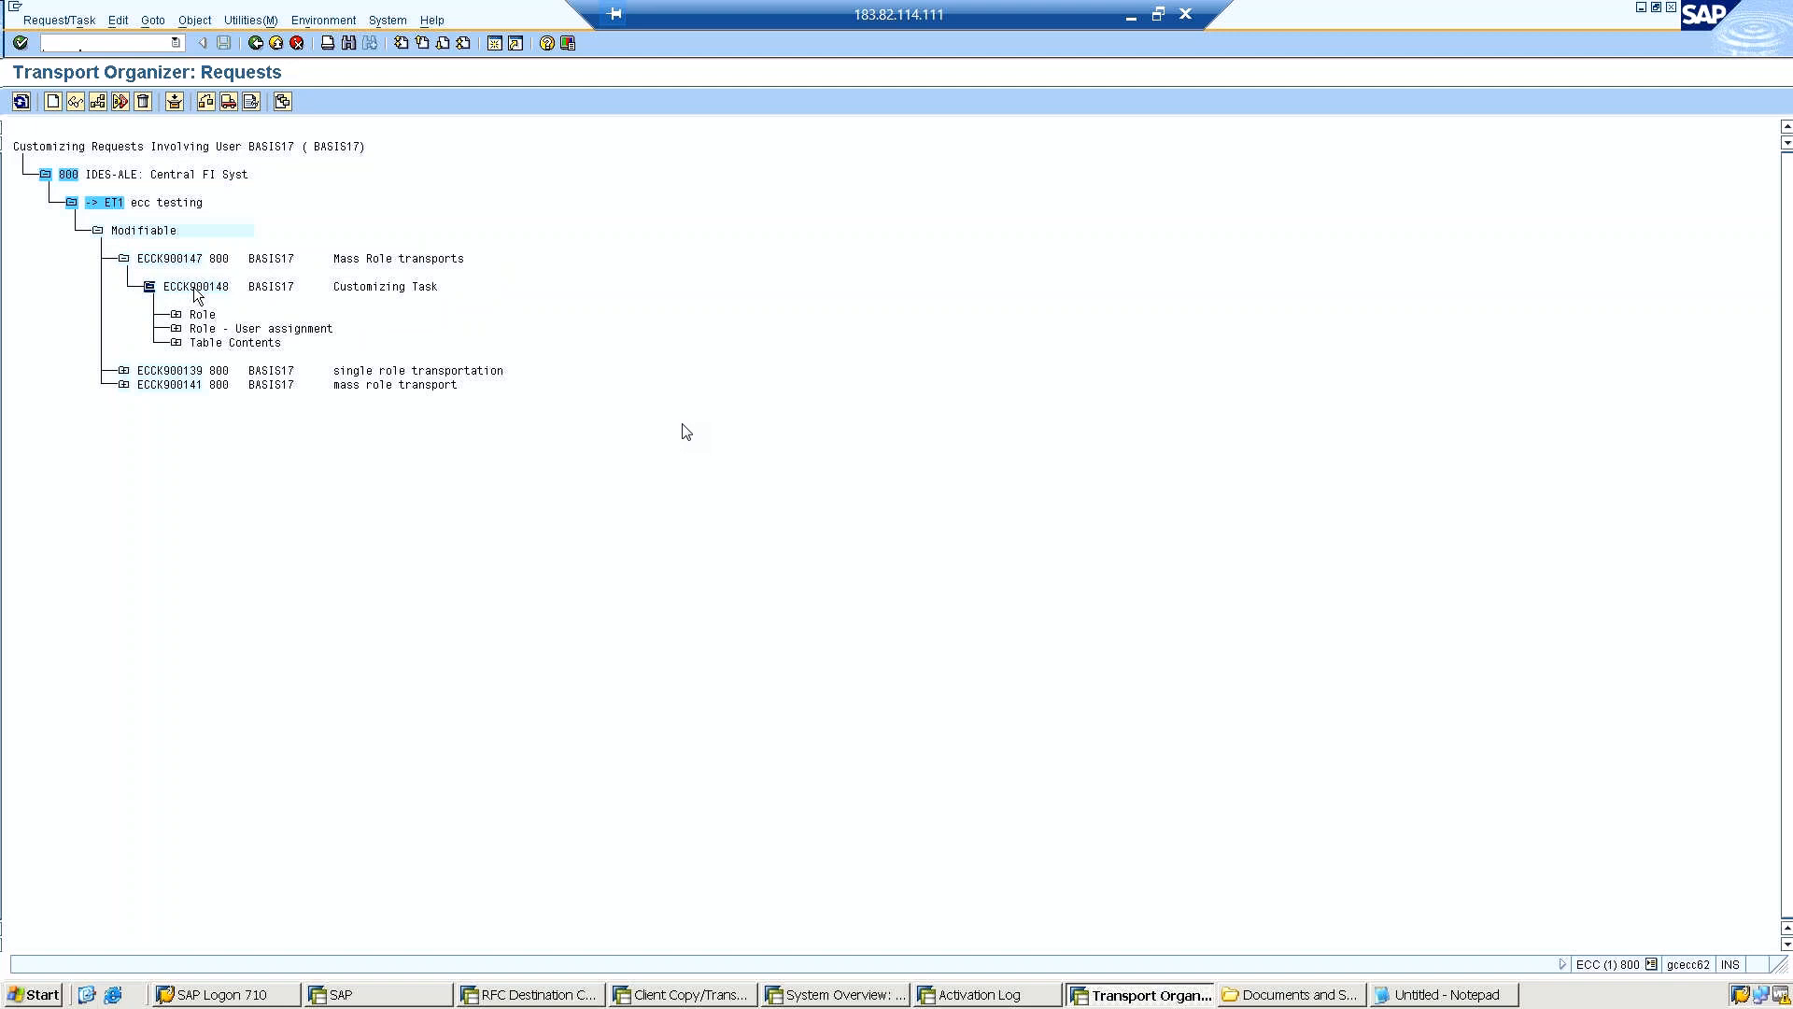
pyautogui.click(176, 315)
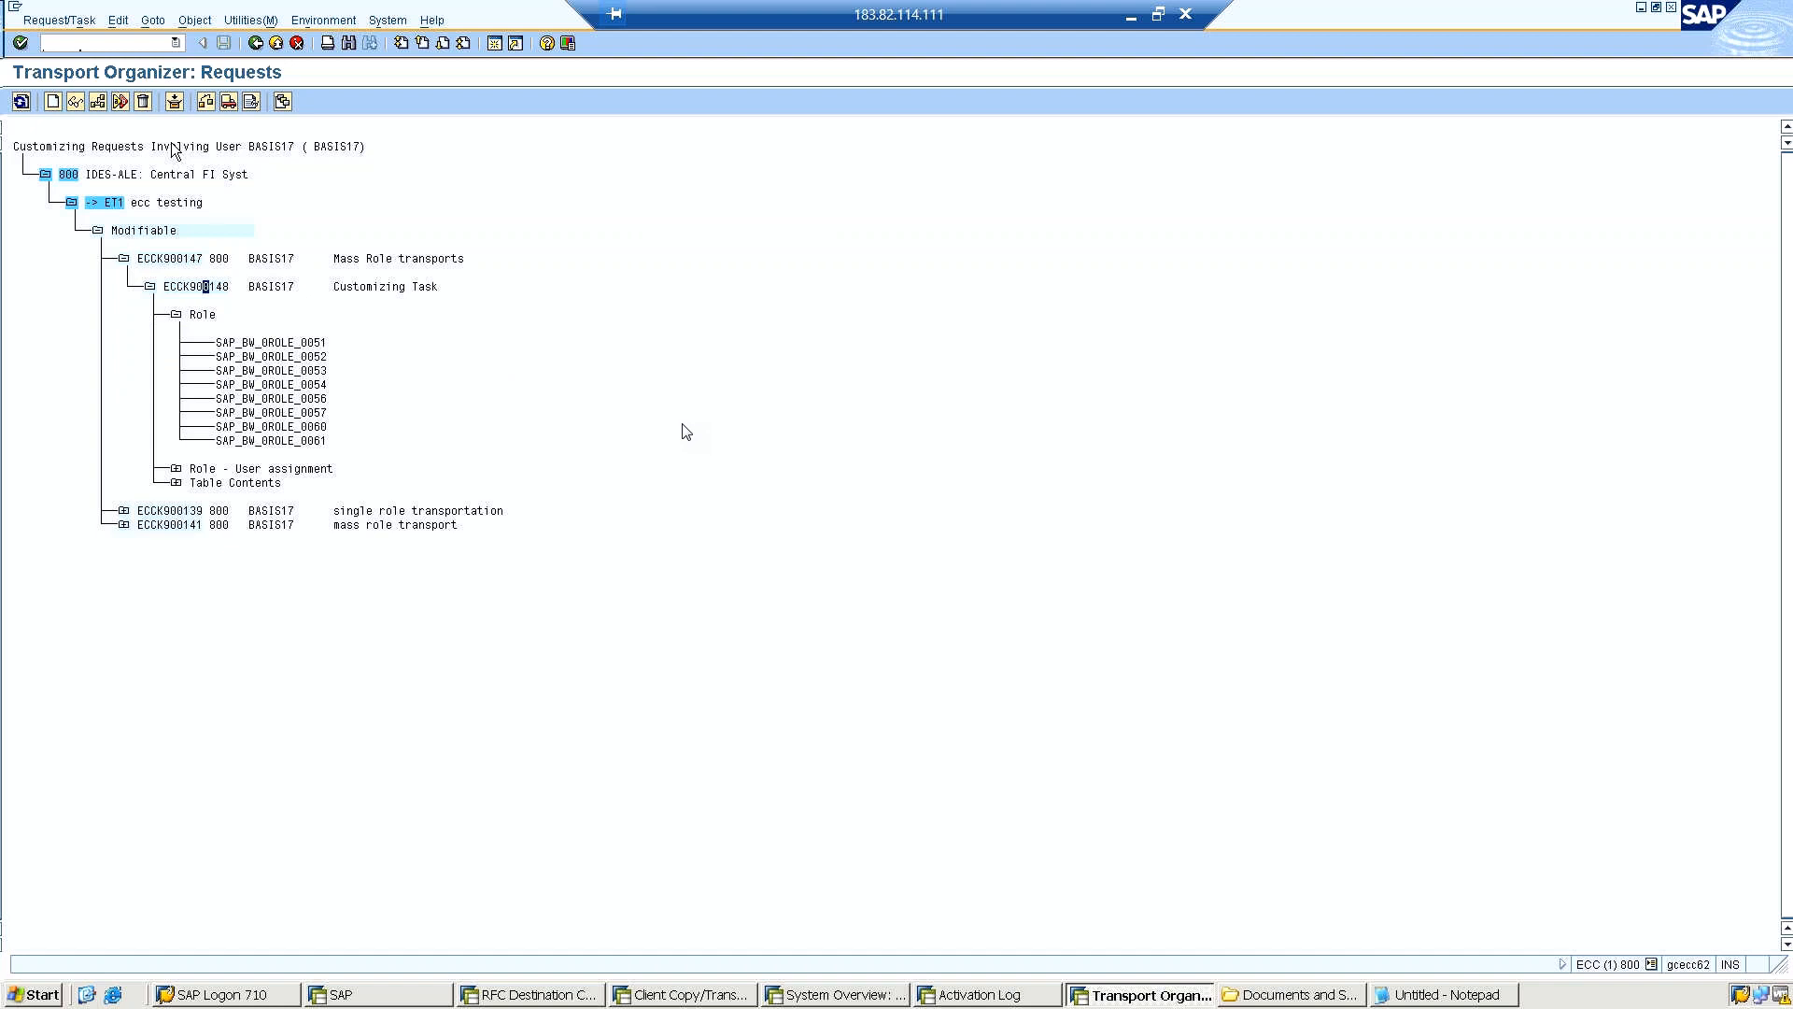
# Release customizing task ECCK900148 directly, followed by its parent request ECCK900147.
pyautogui.click(228, 103)
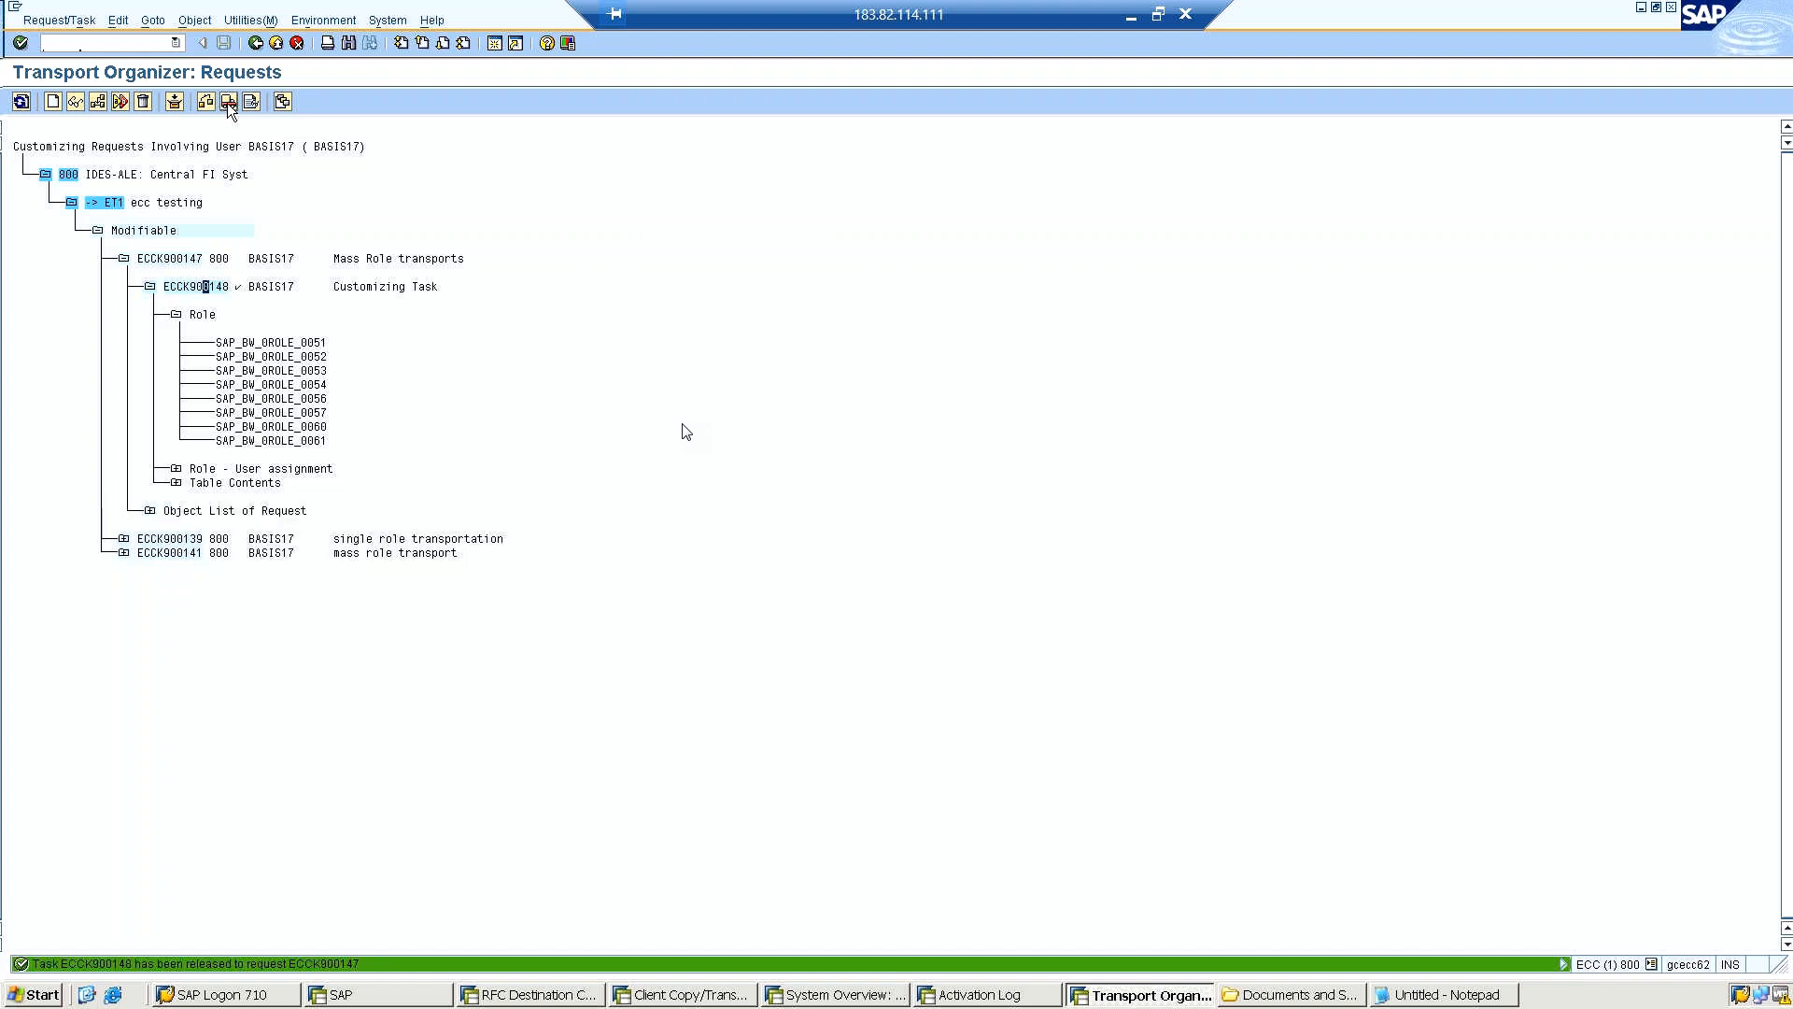
pyautogui.click(186, 260)
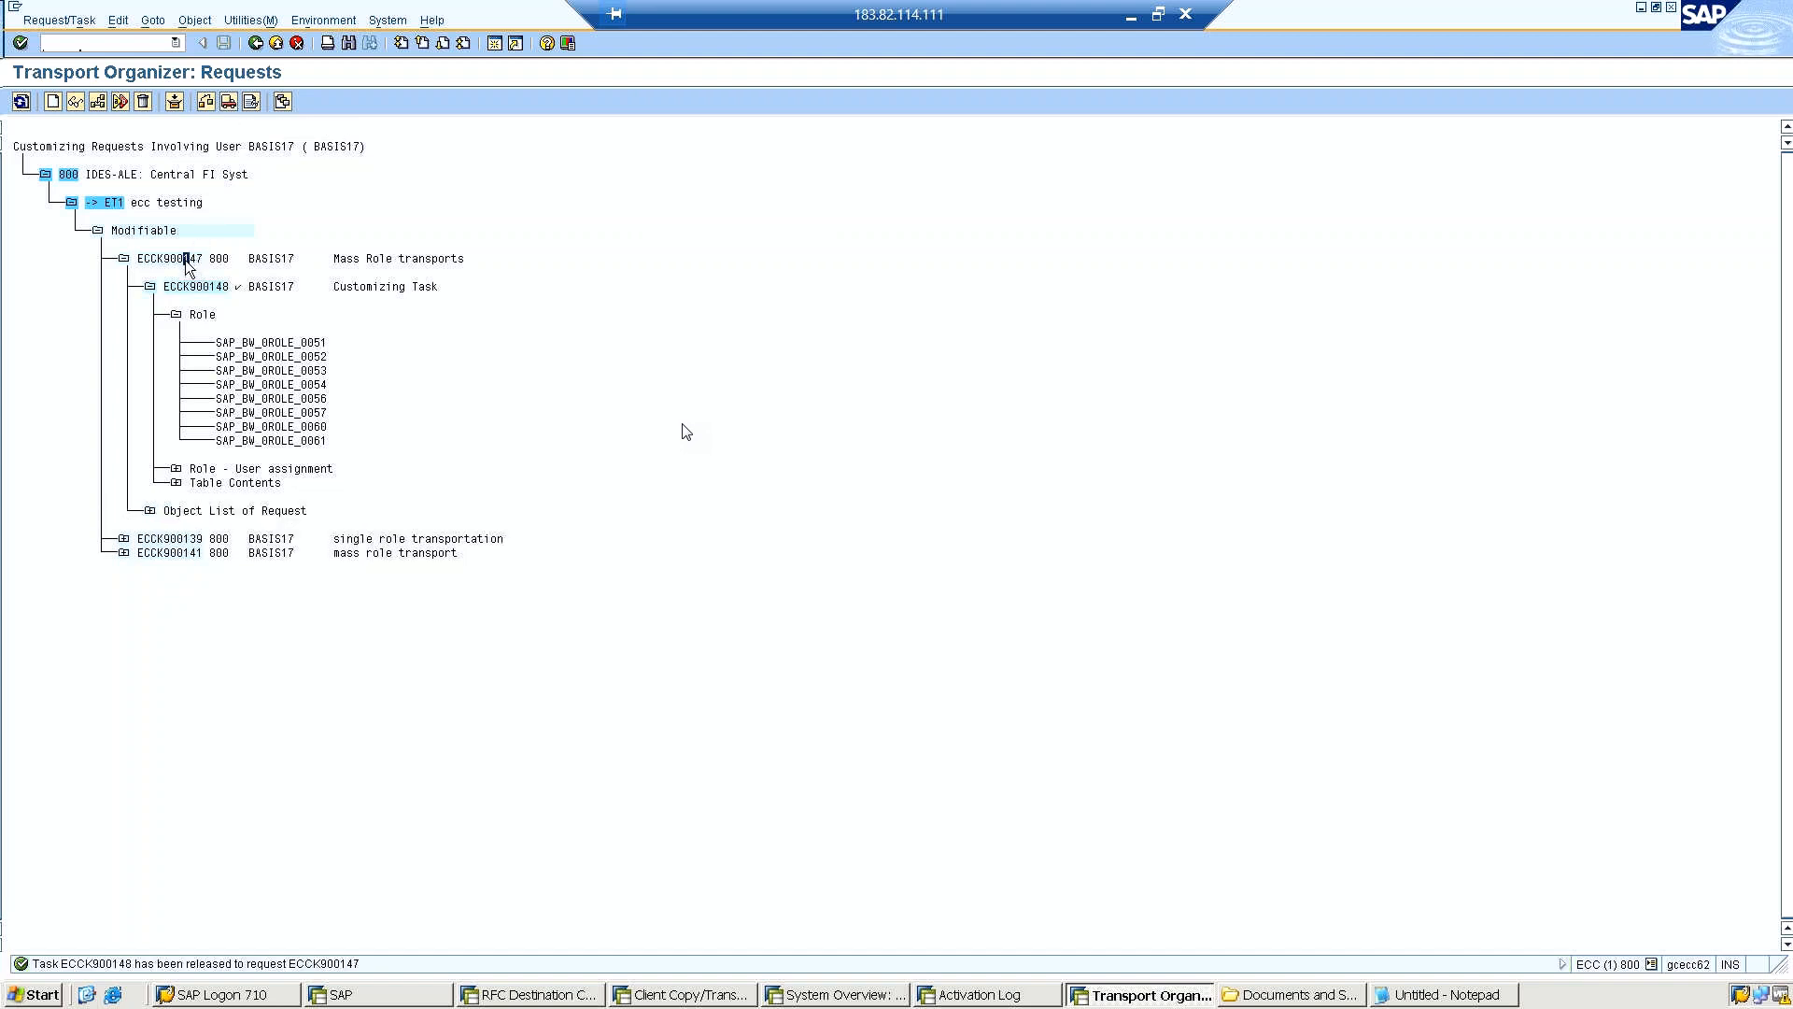
pyautogui.click(228, 101)
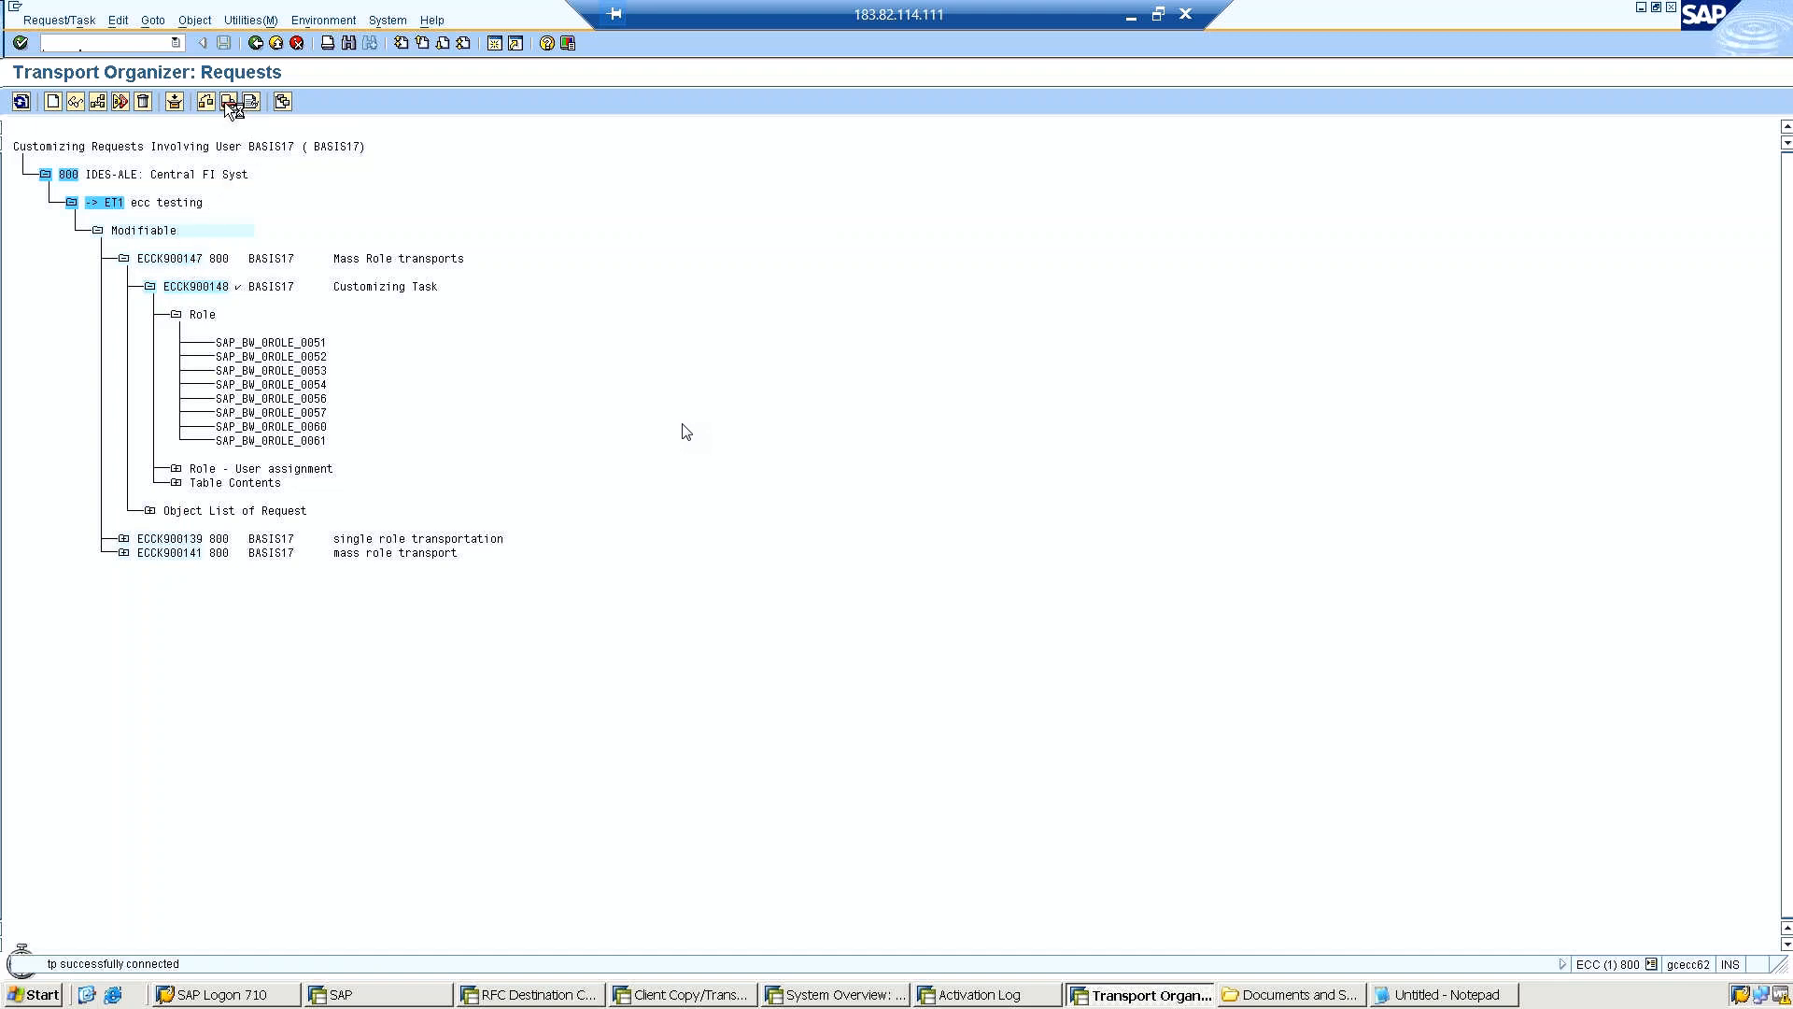
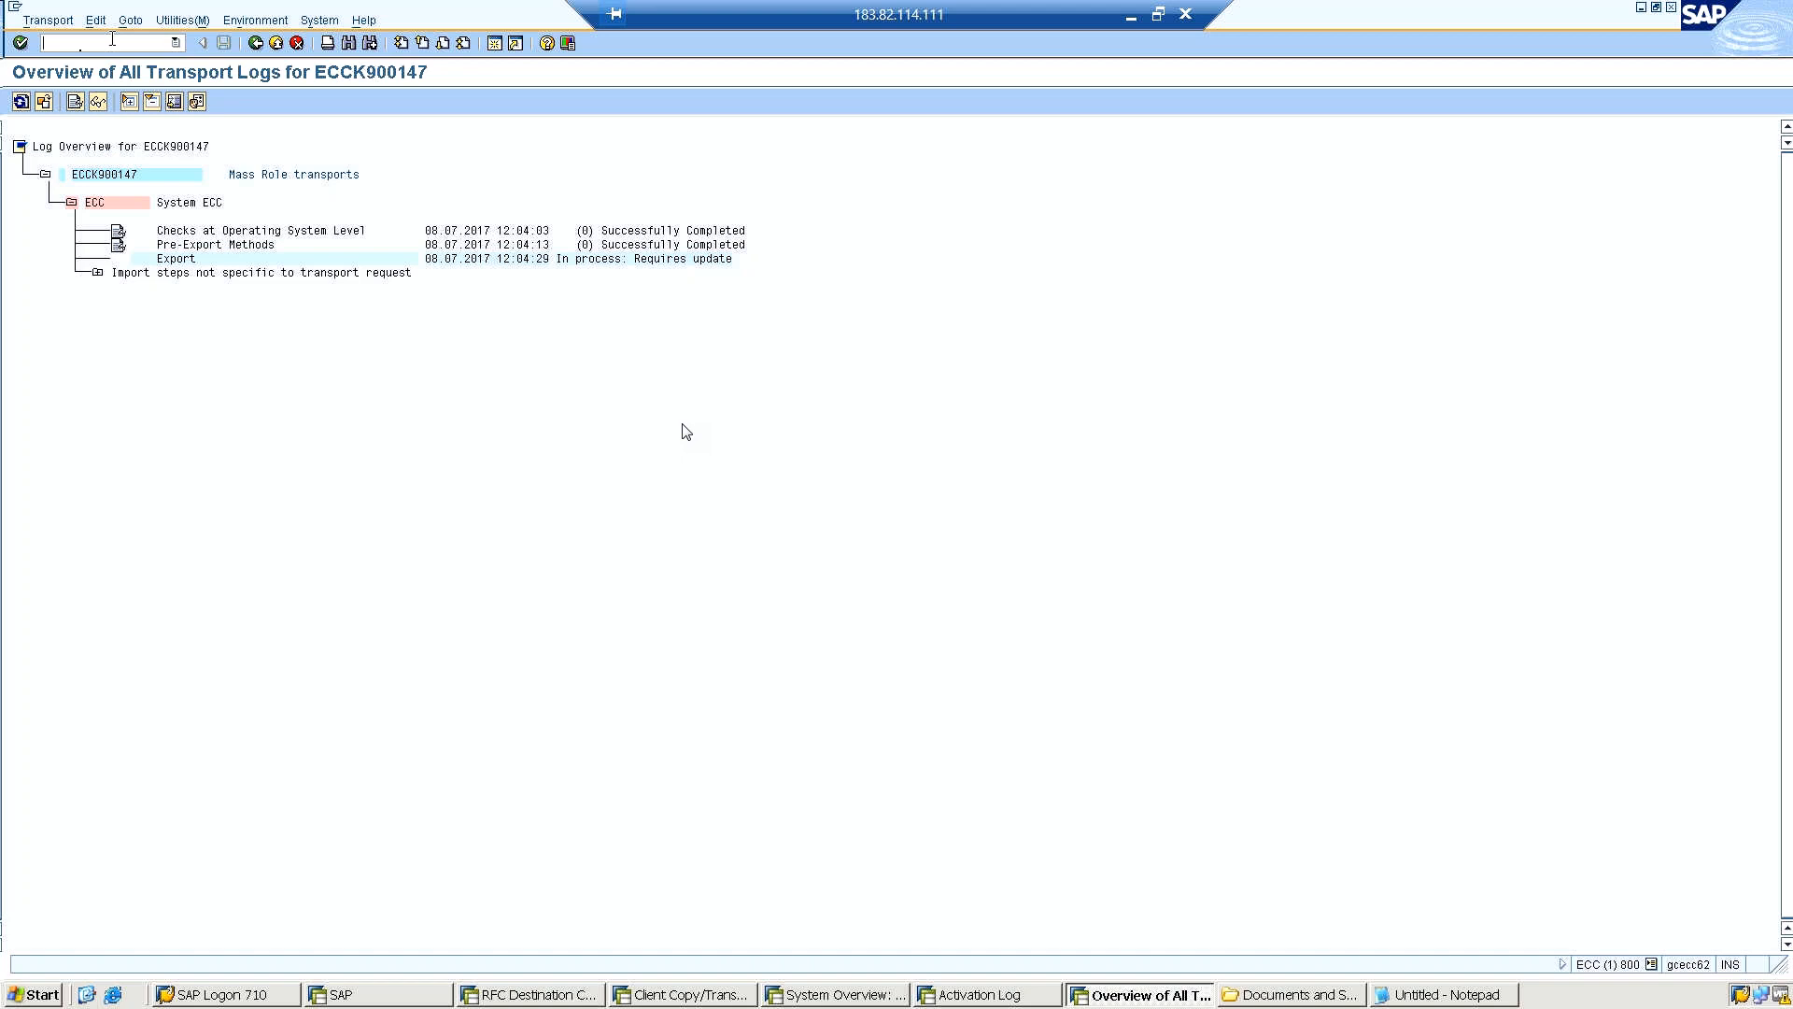
# Open the Import Overview of the Transport Management System with transaction STMS and refresh the import queues.
pyautogui.write('/nstms')
pyautogui.press('Return')
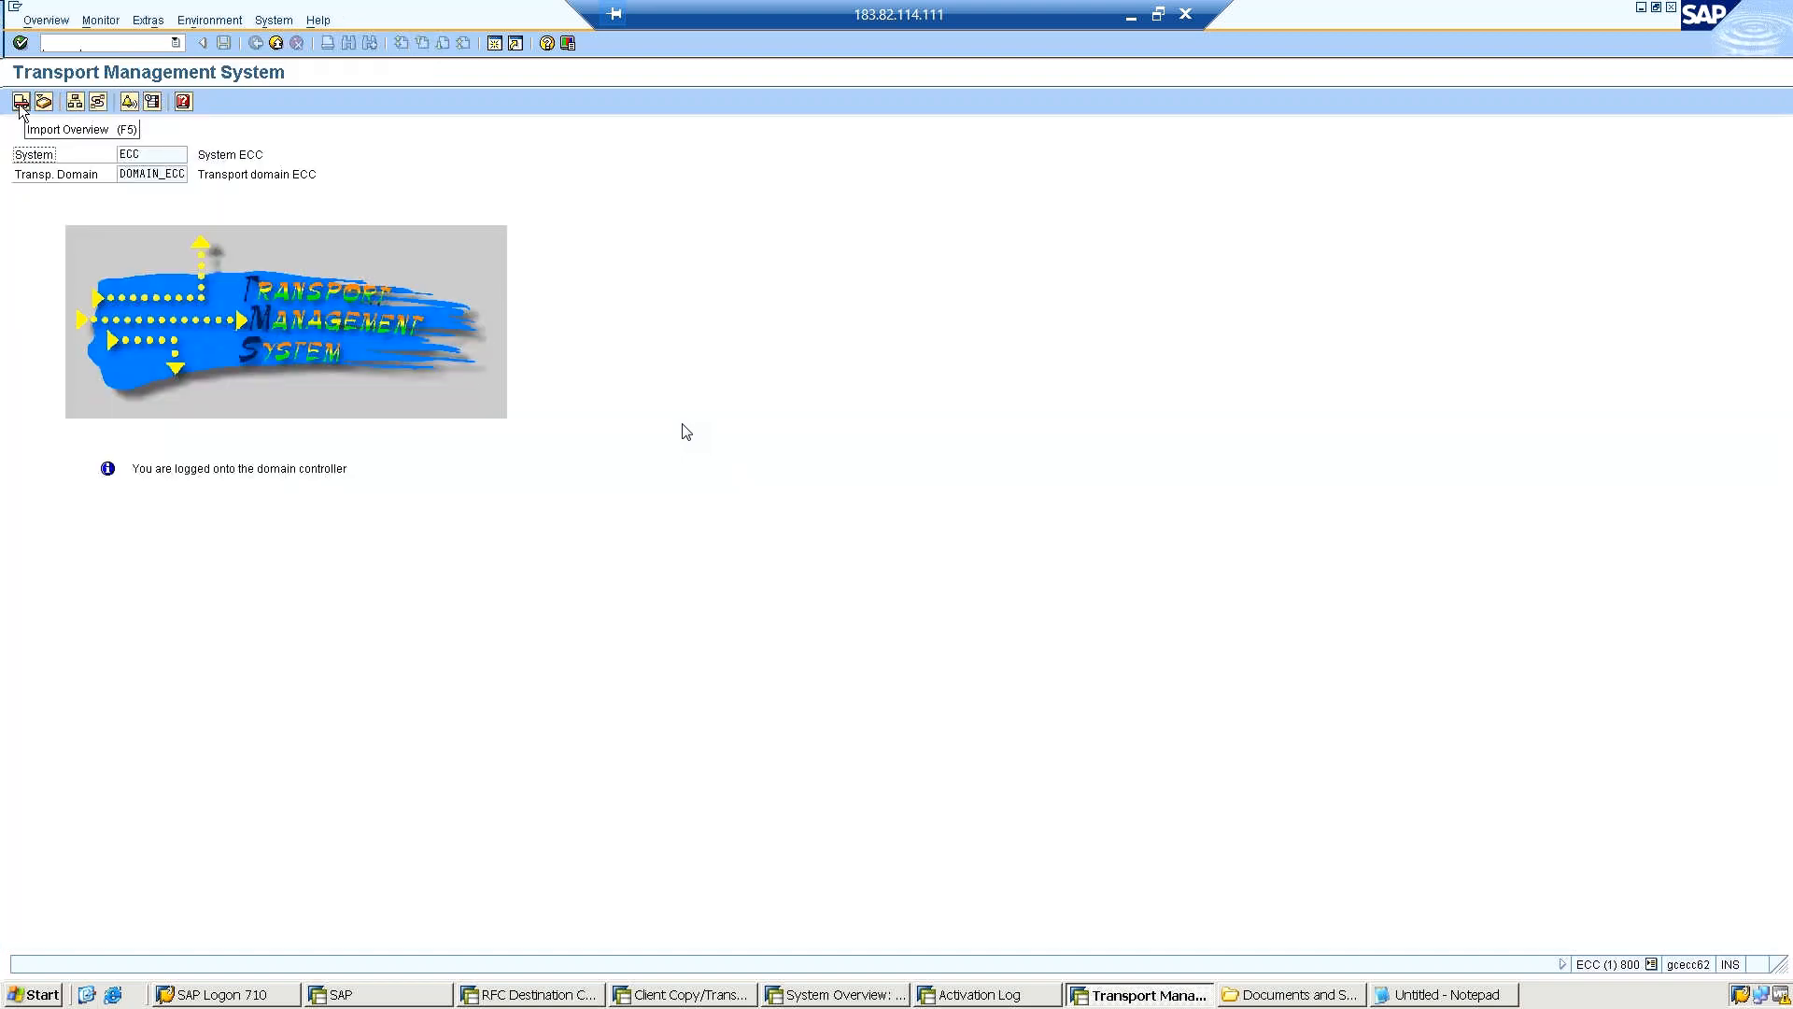
pyautogui.click(21, 102)
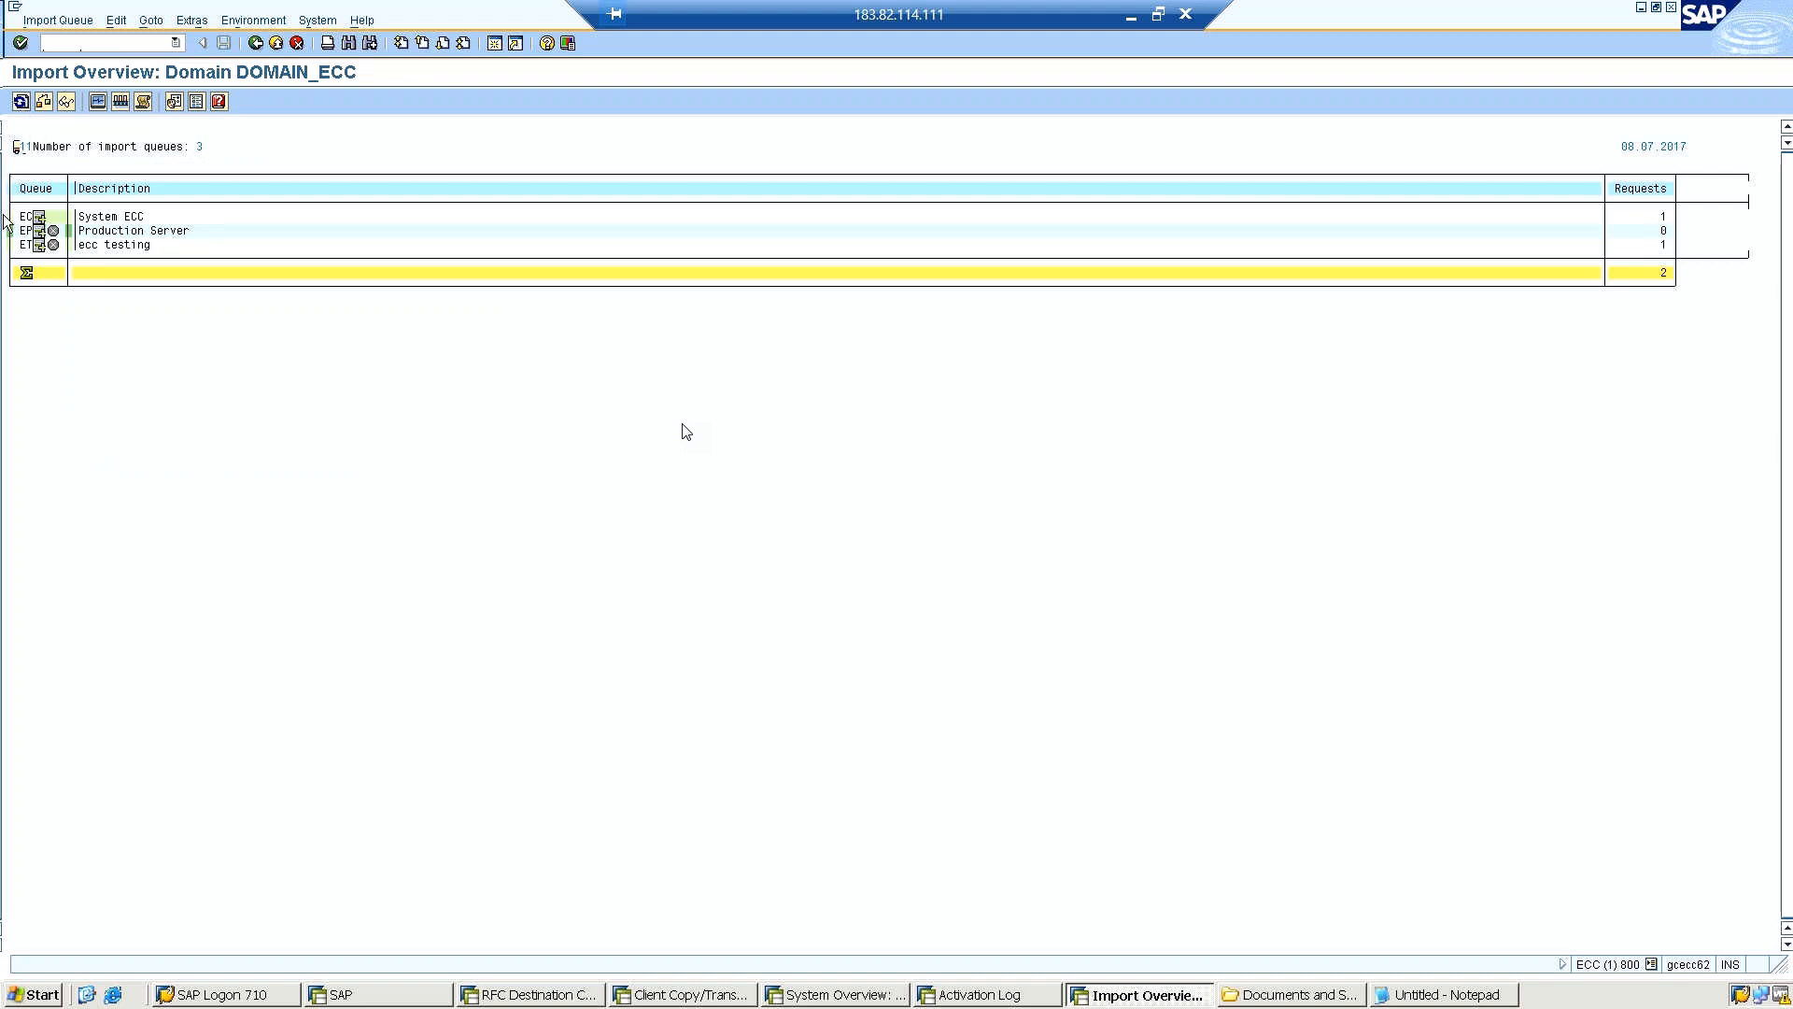
pyautogui.click(23, 101)
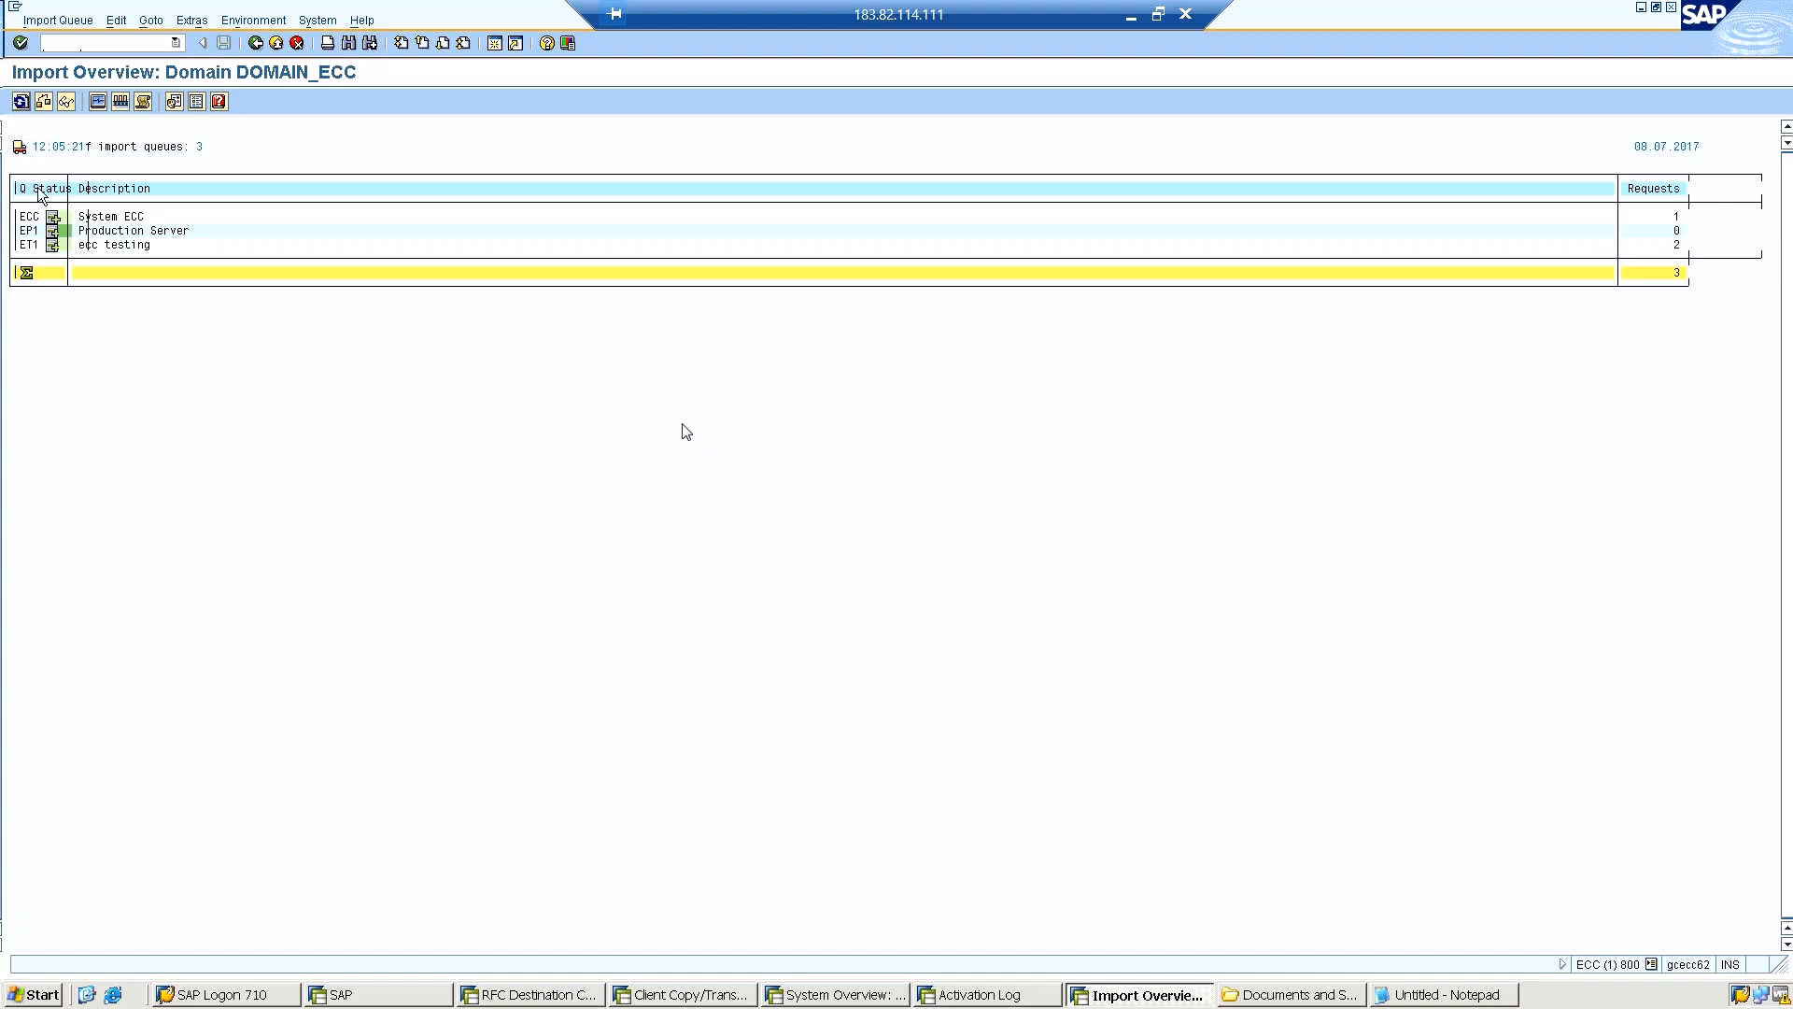
# Check the ET1 import queue for the "Mass Role transports" request, and return to the Import Overview.
pyautogui.doubleClick(27, 246)
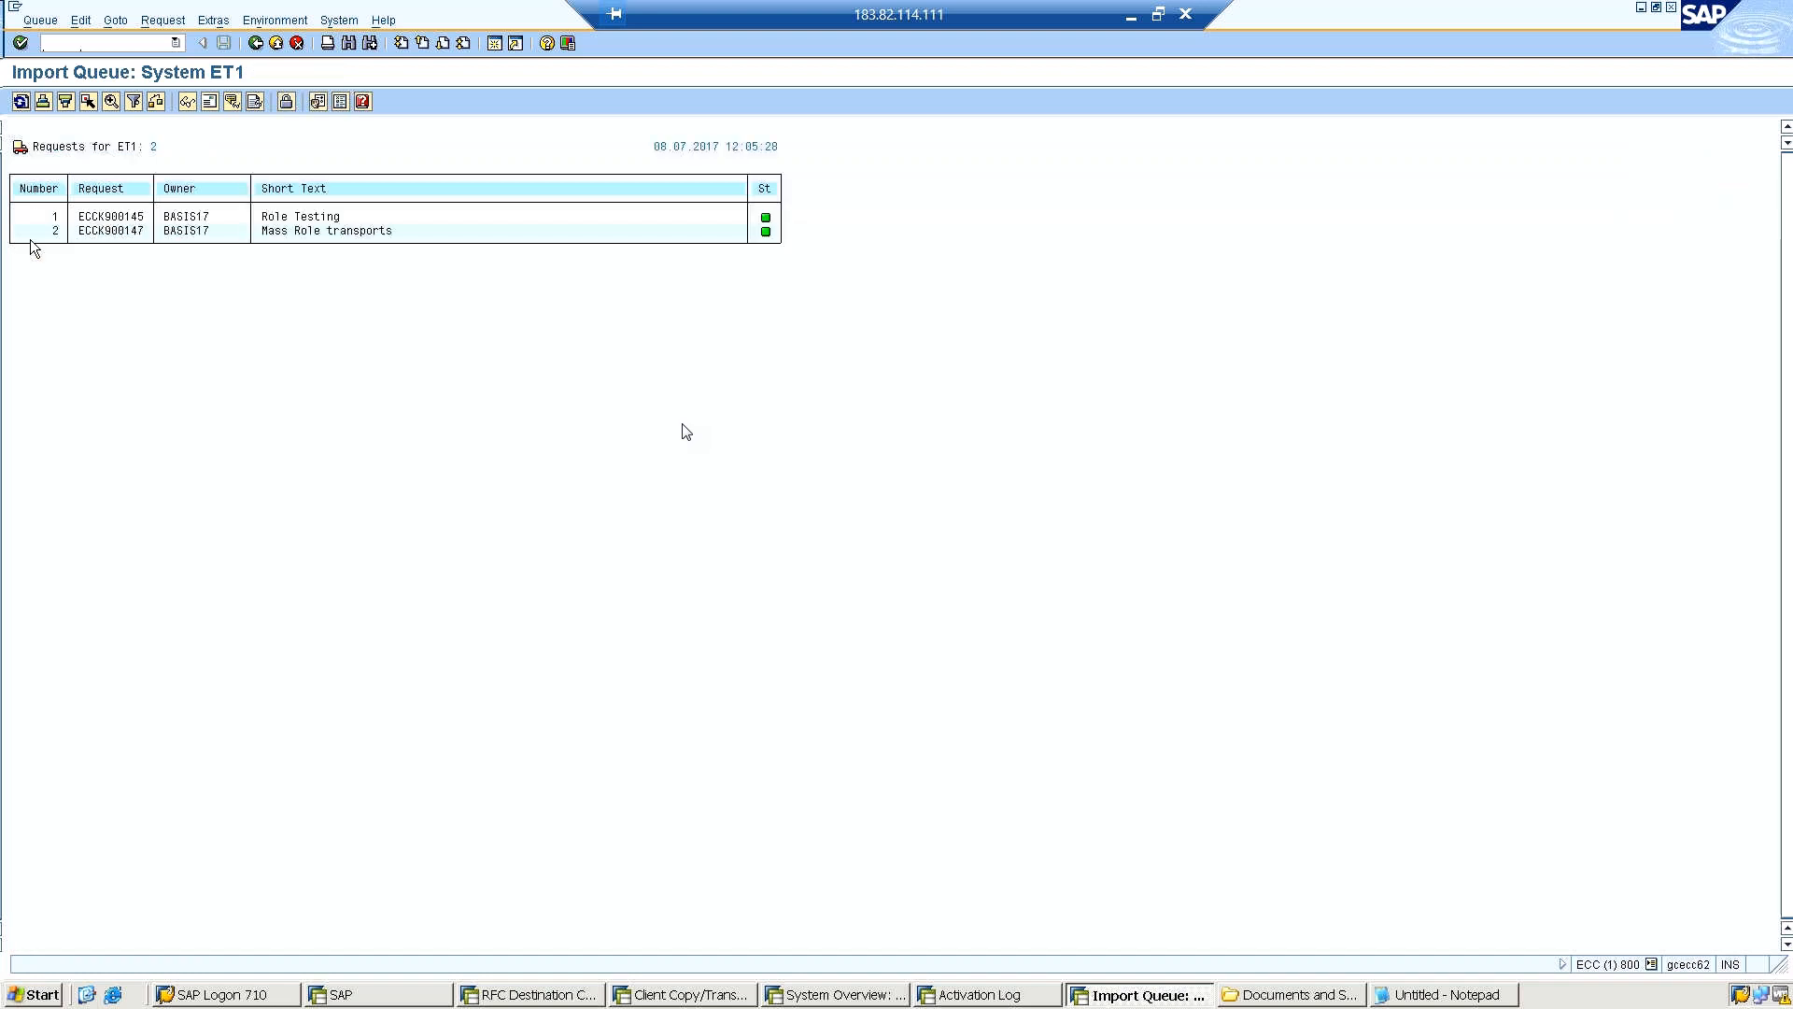
pyautogui.click(323, 230)
pyautogui.click(253, 45)
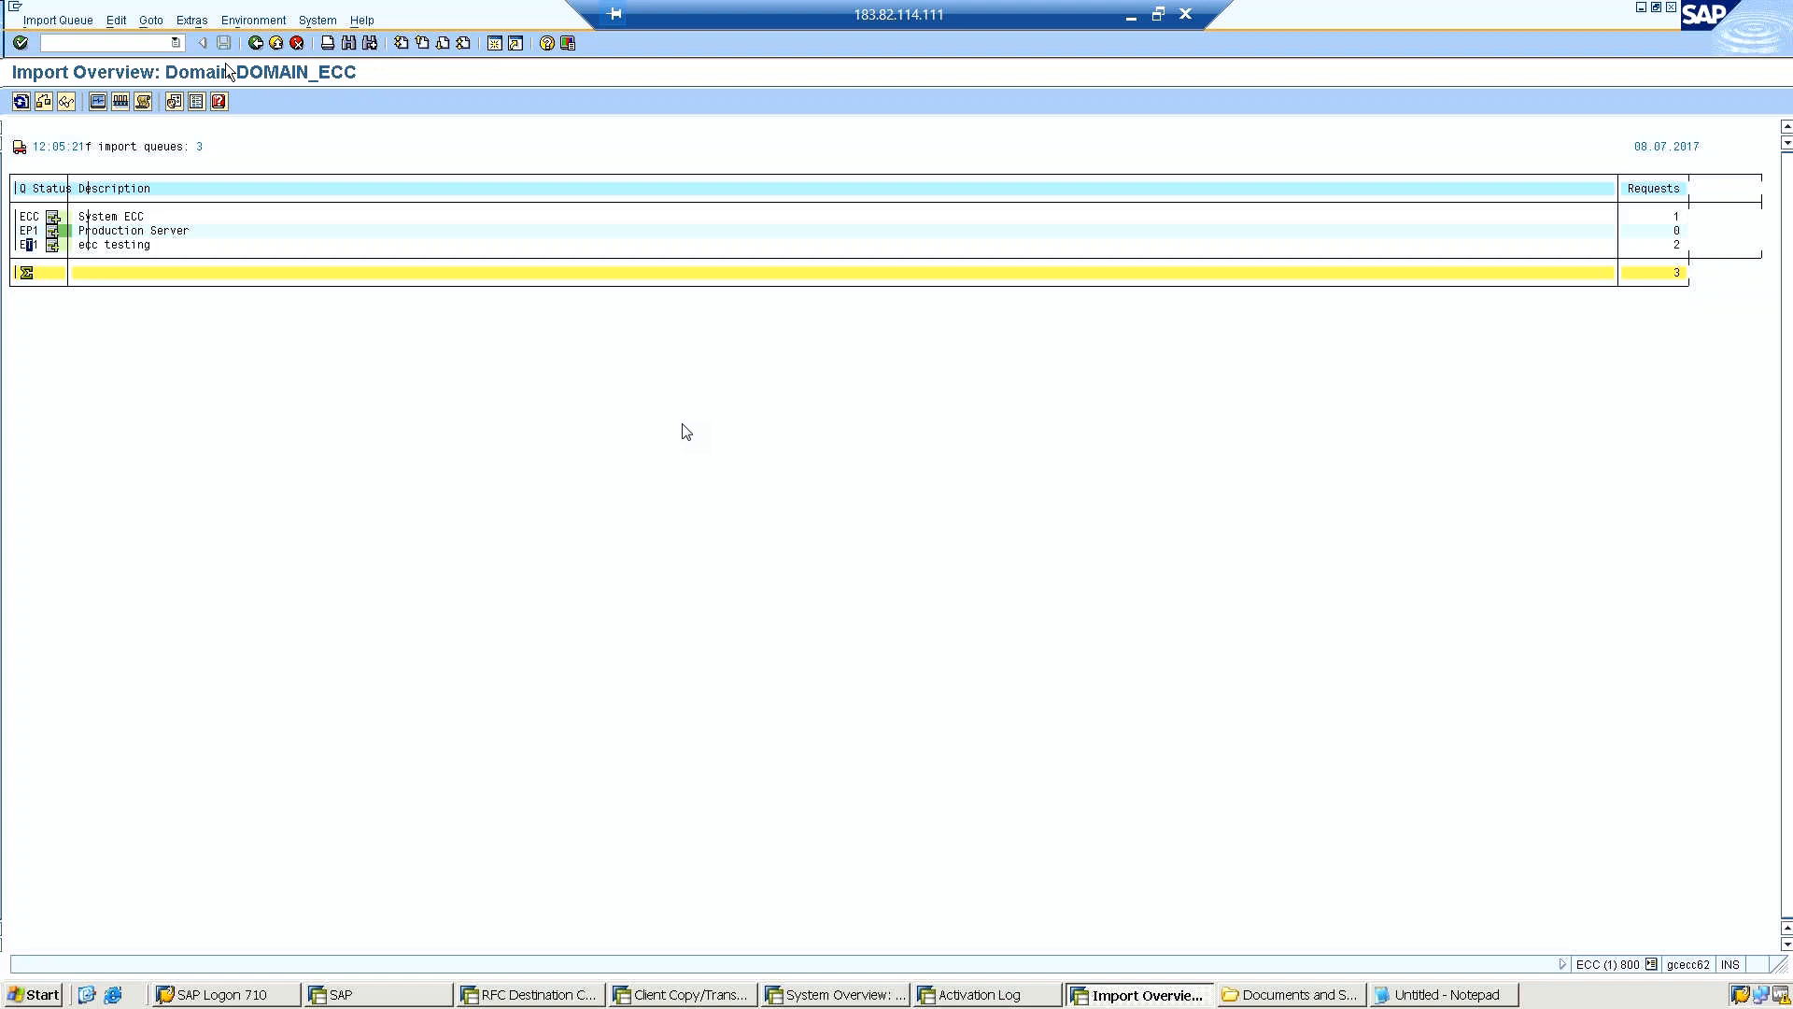
# Open the Client Export transaction and select the SAP_USER profile for user master records and authorization profiles.
pyautogui.click(98, 41)
pyautogui.write('/nscc8')
pyautogui.press('Return')
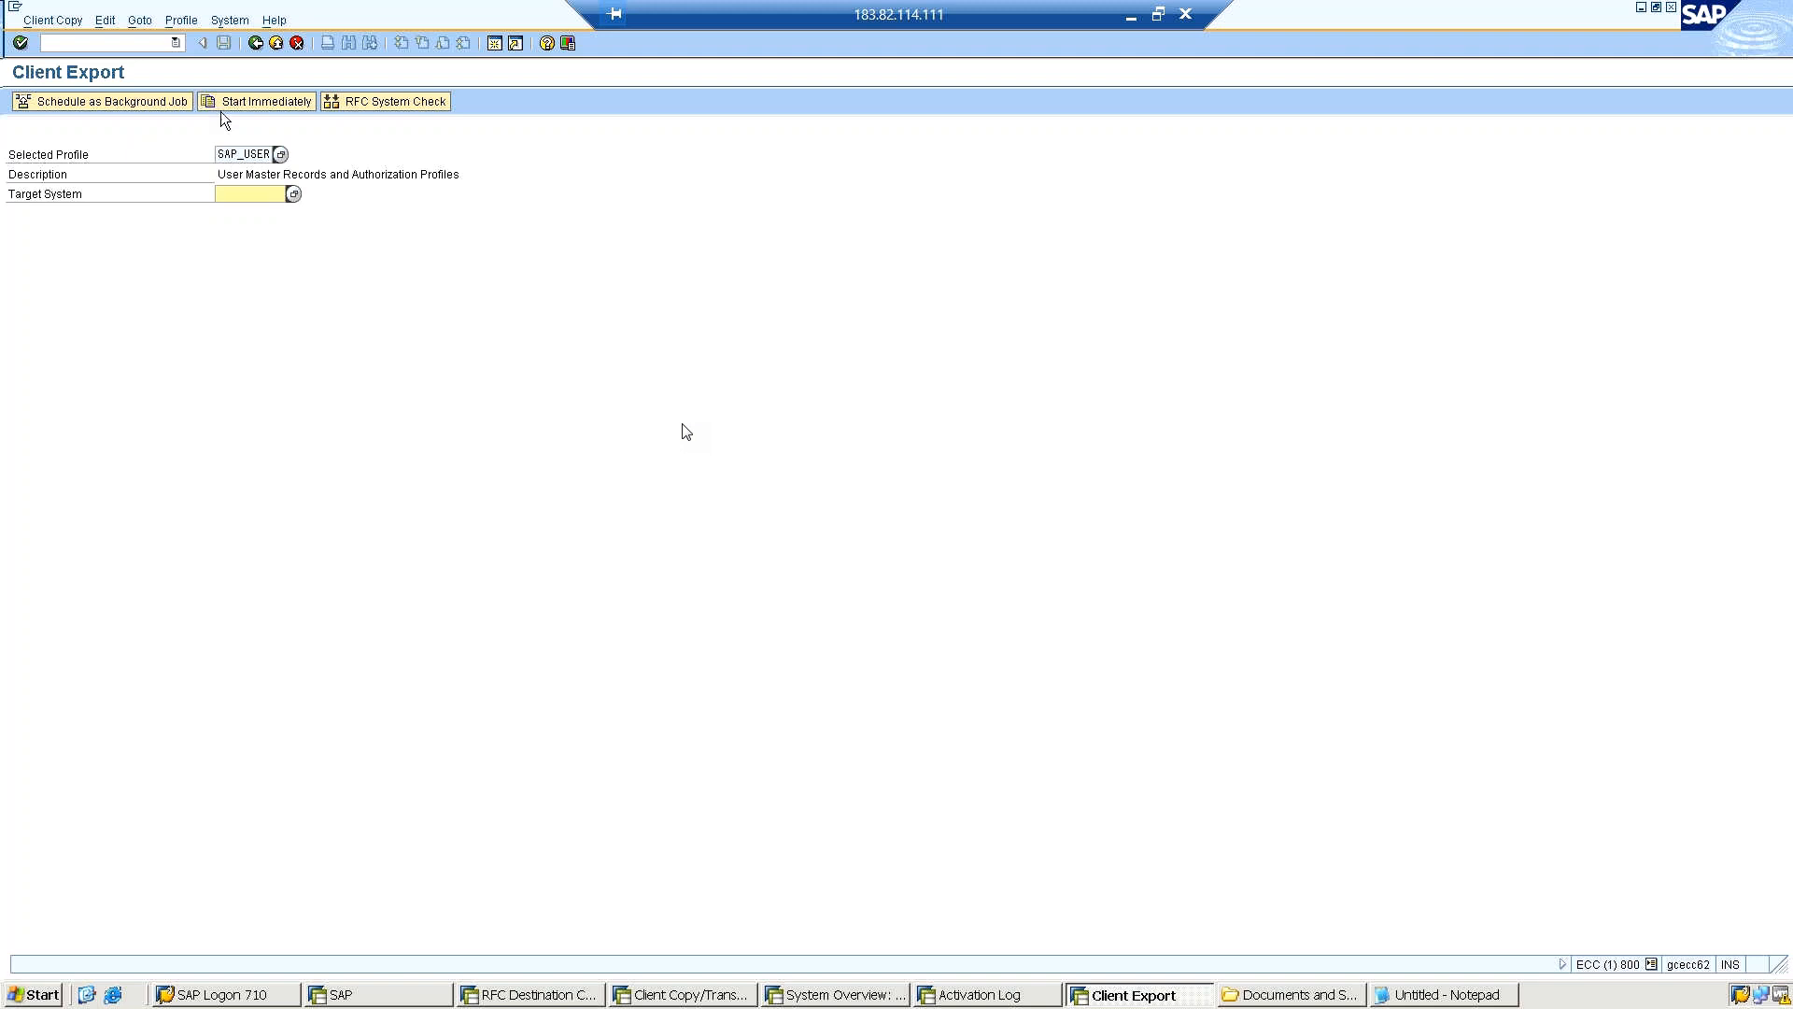
pyautogui.click(281, 157)
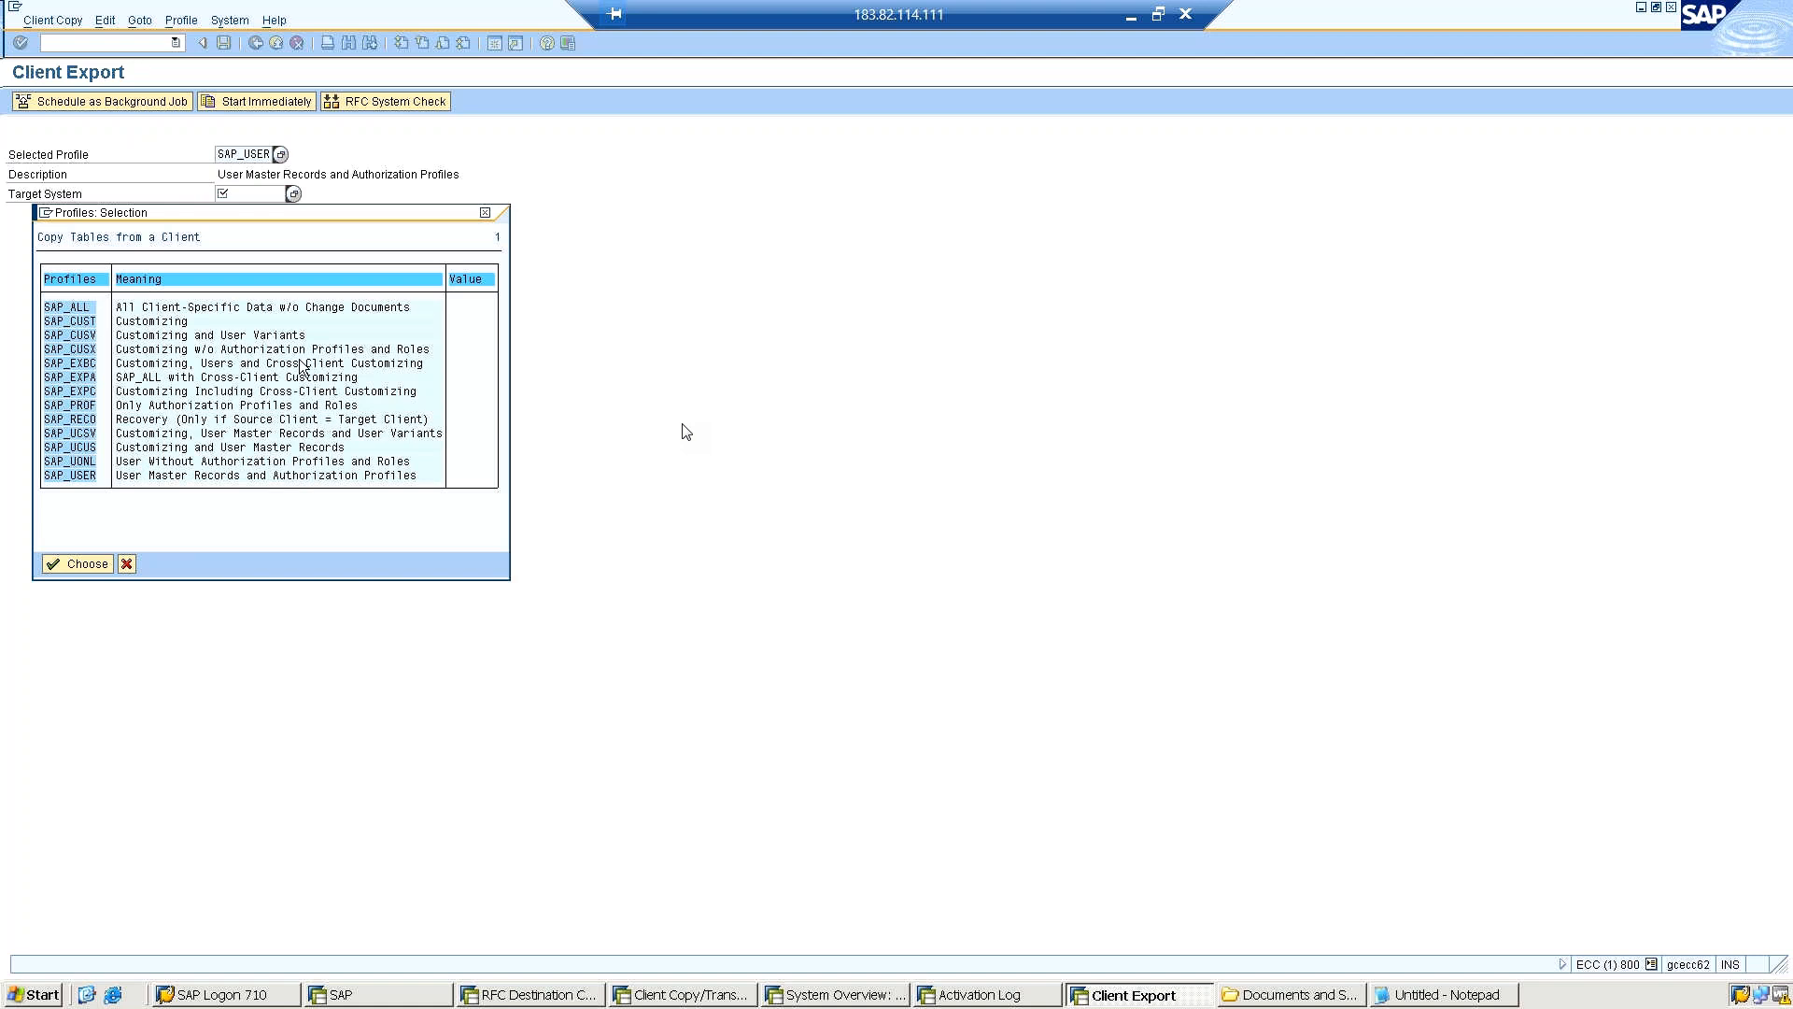
pyautogui.doubleClick(65, 480)
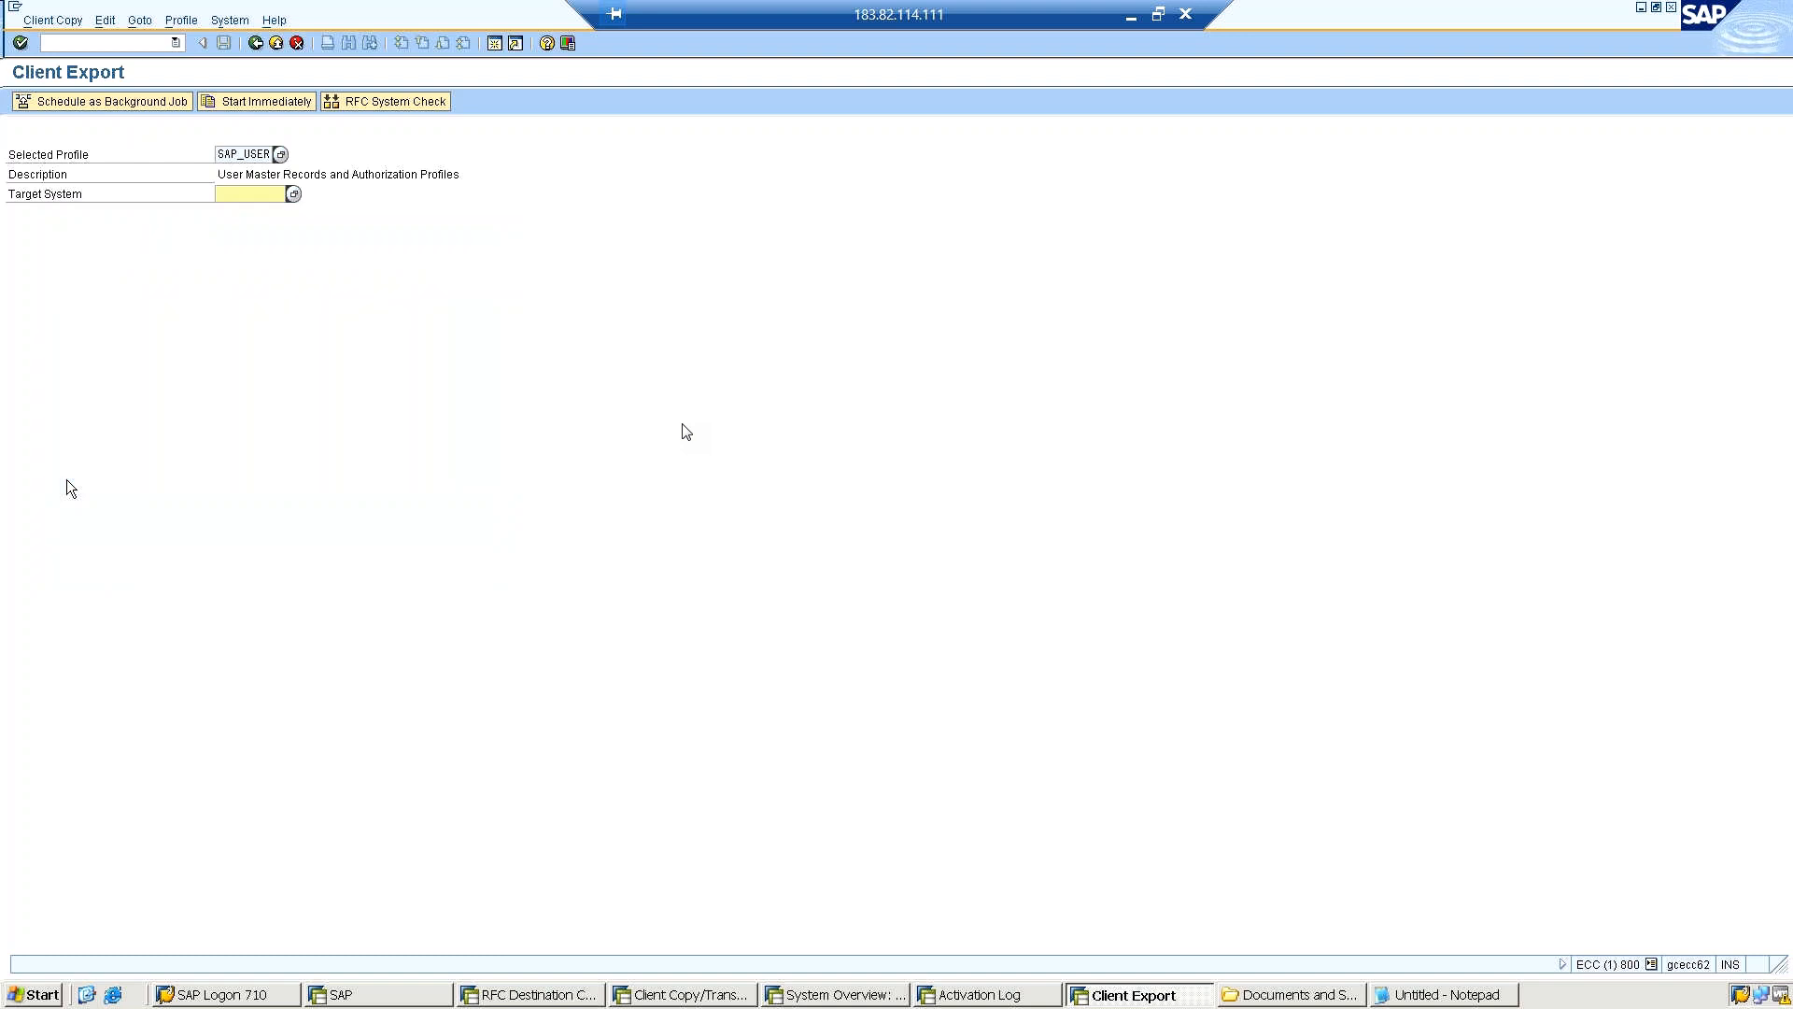
# Set the client export's target system to ET1.
pyautogui.click(293, 195)
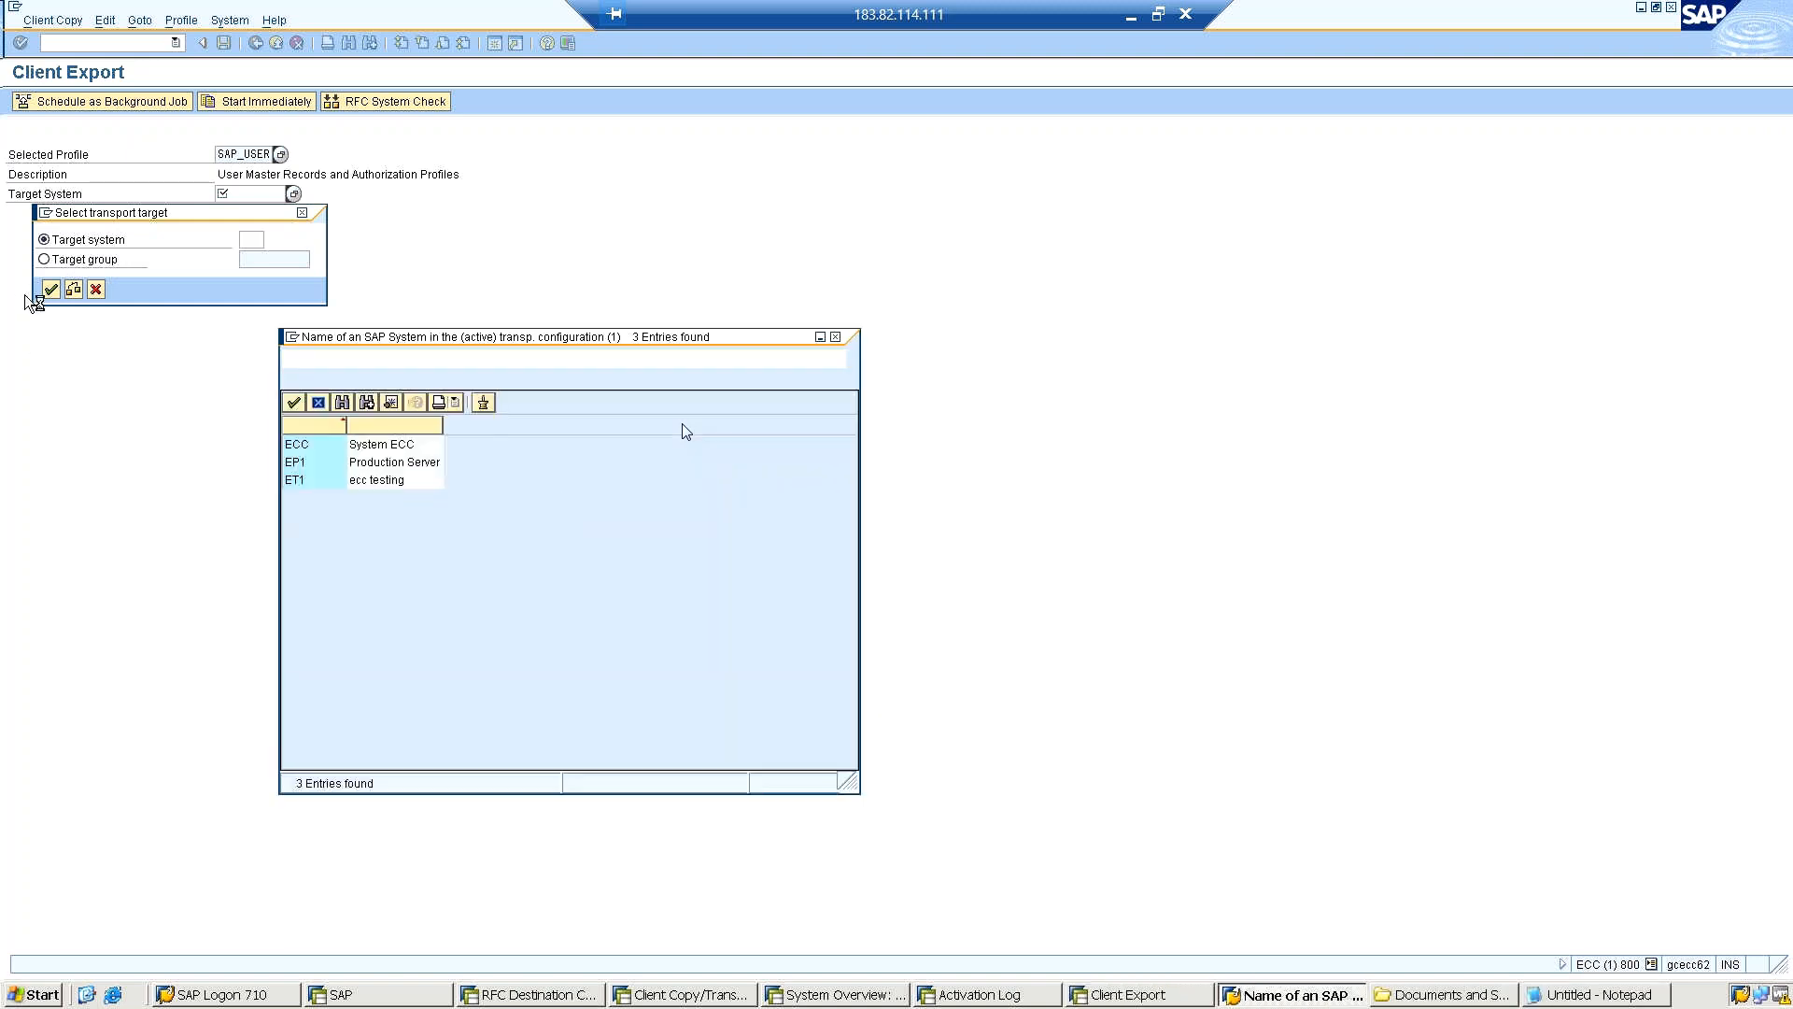
pyautogui.doubleClick(307, 483)
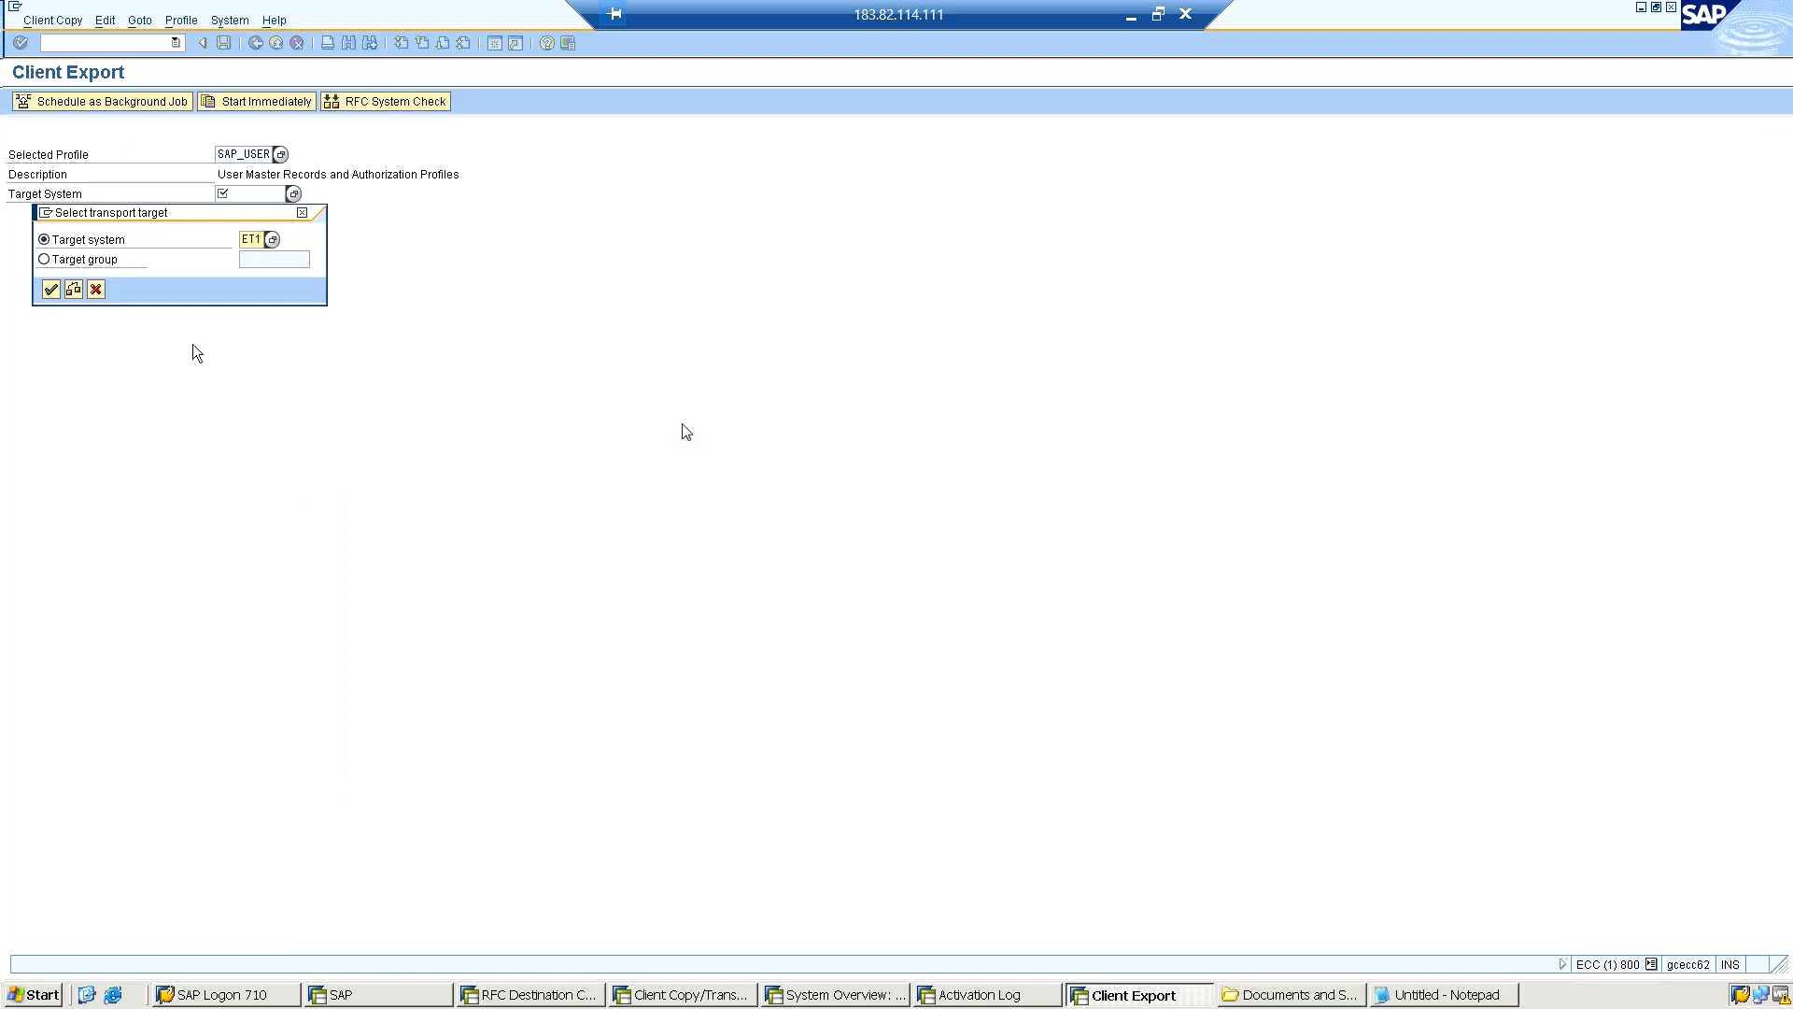
pyautogui.click(45, 288)
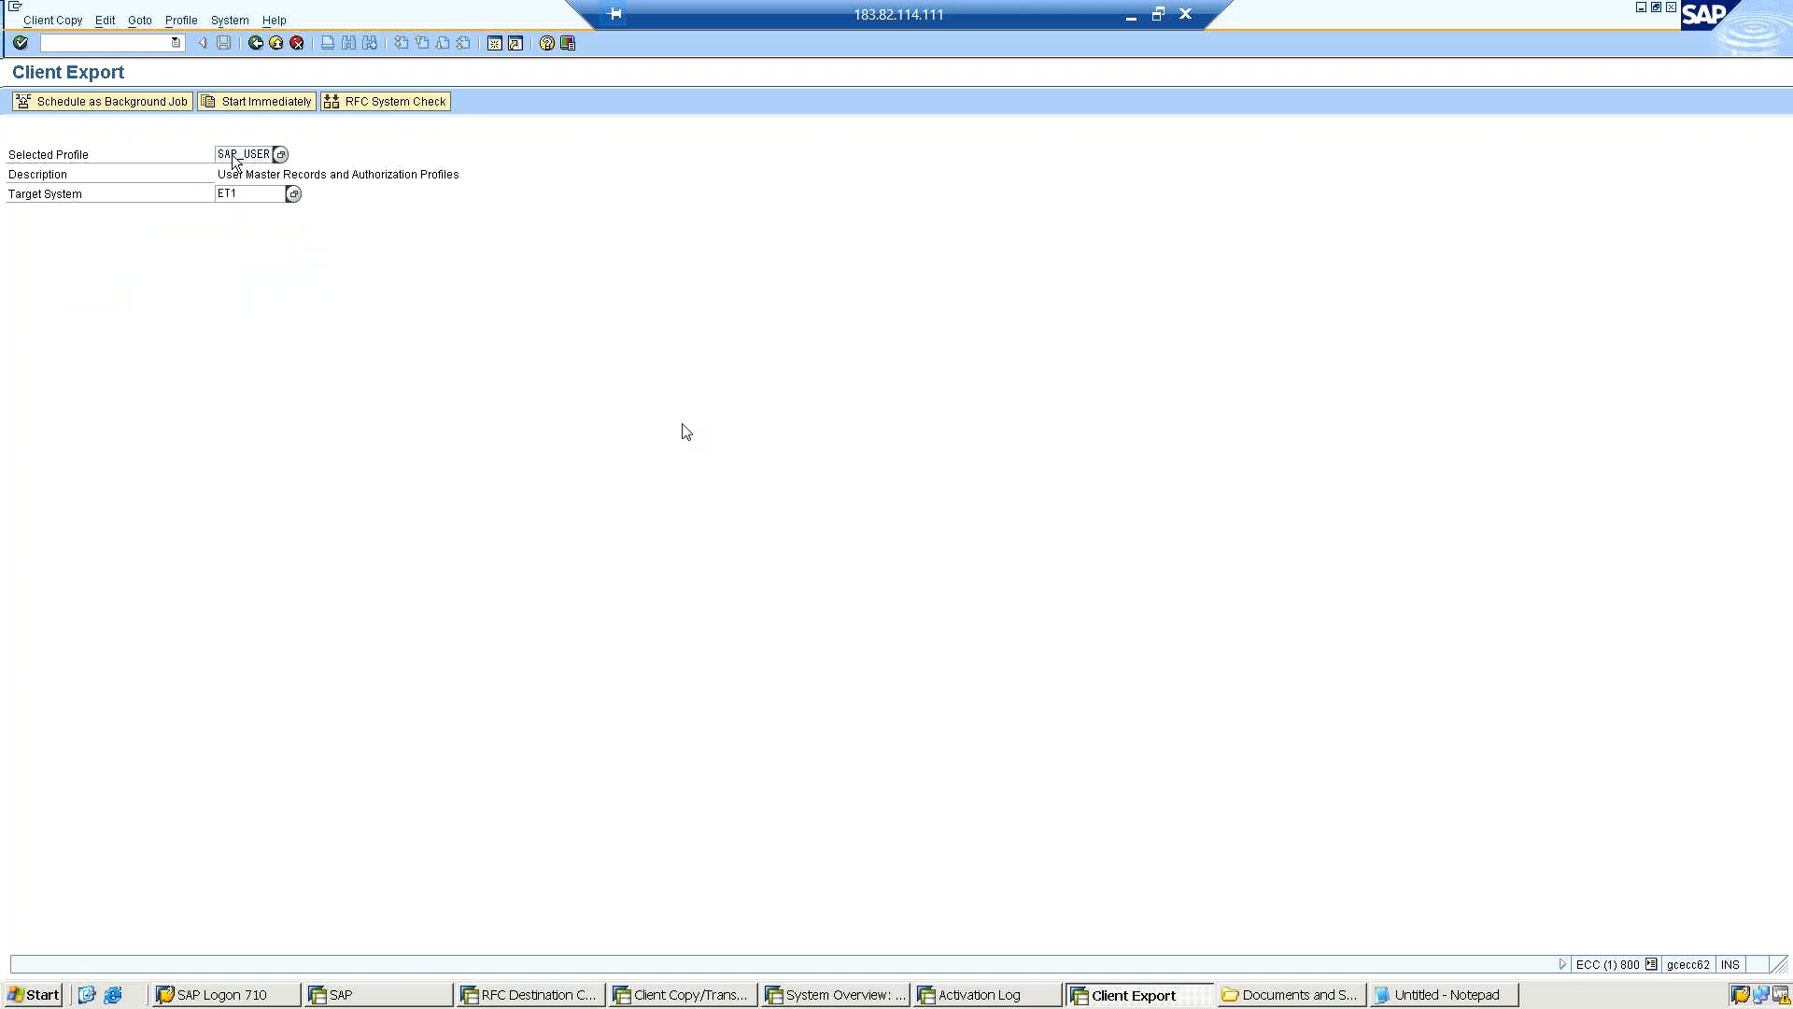
# Start the client export immediately and confirm the verification of profile, source client and target system.
pyautogui.click(257, 103)
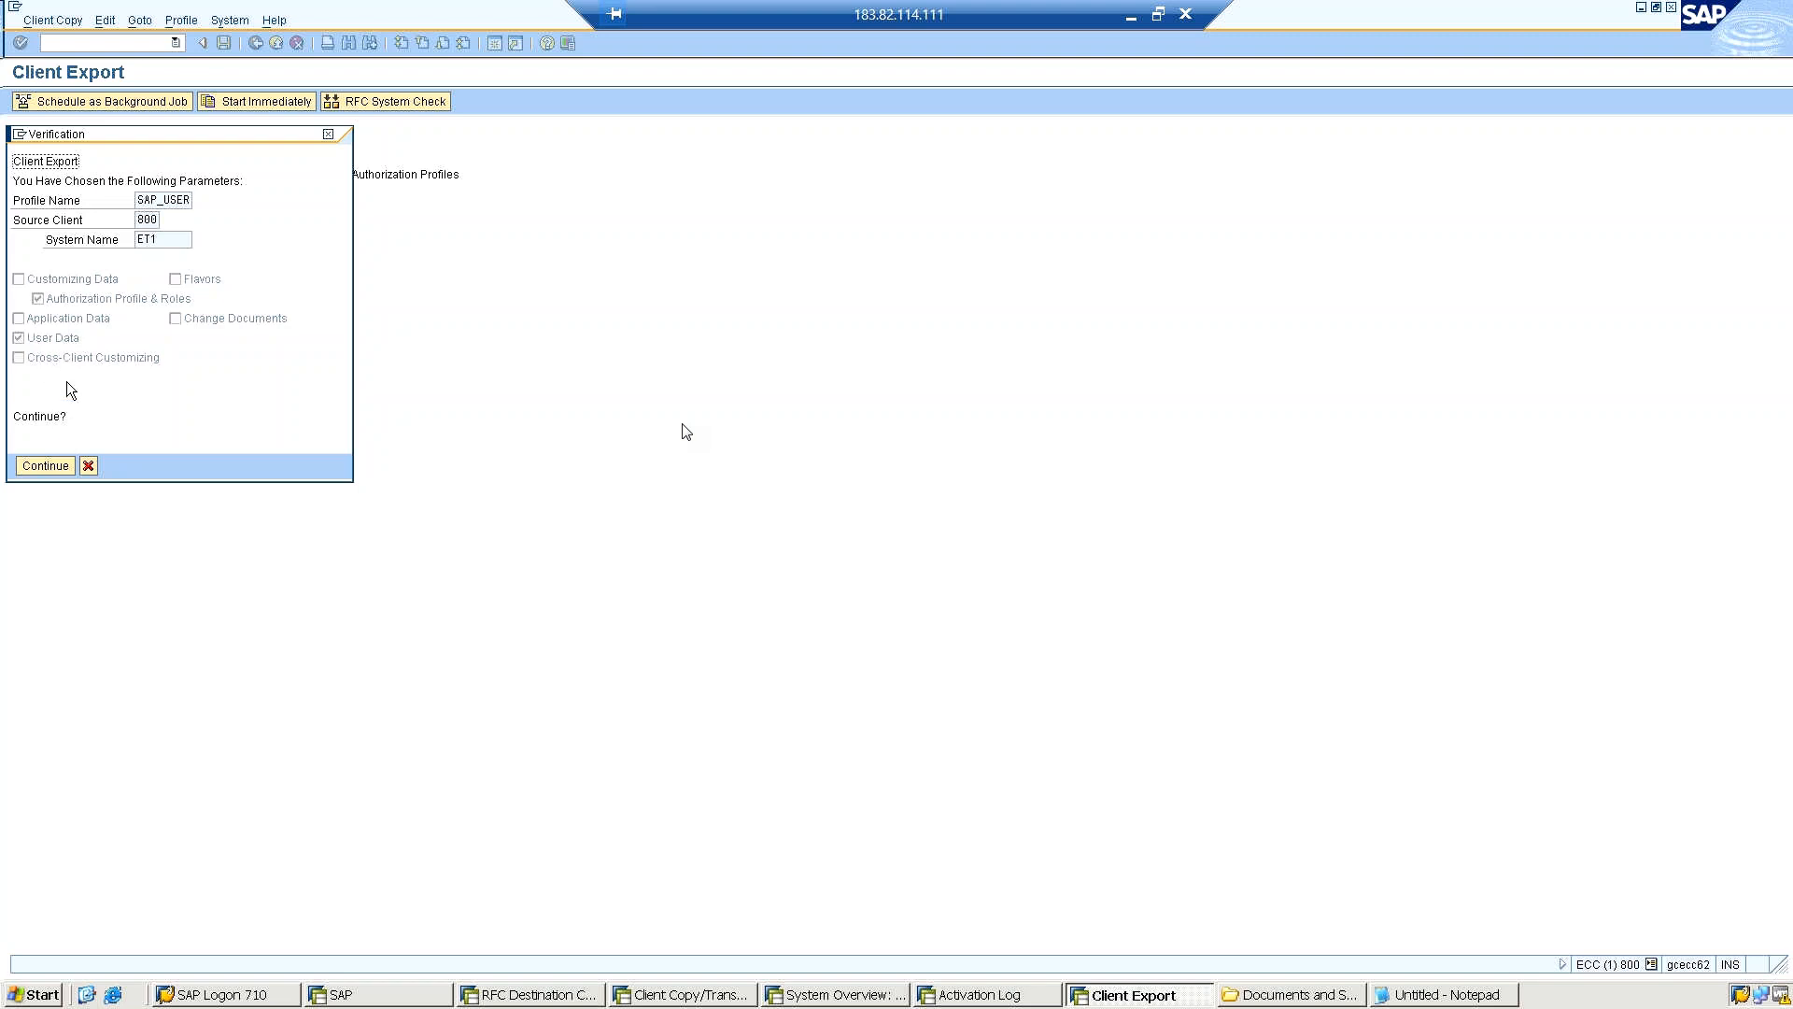
pyautogui.moveTo(156, 217); pyautogui.dragTo(131, 223)
pyautogui.click(33, 466)
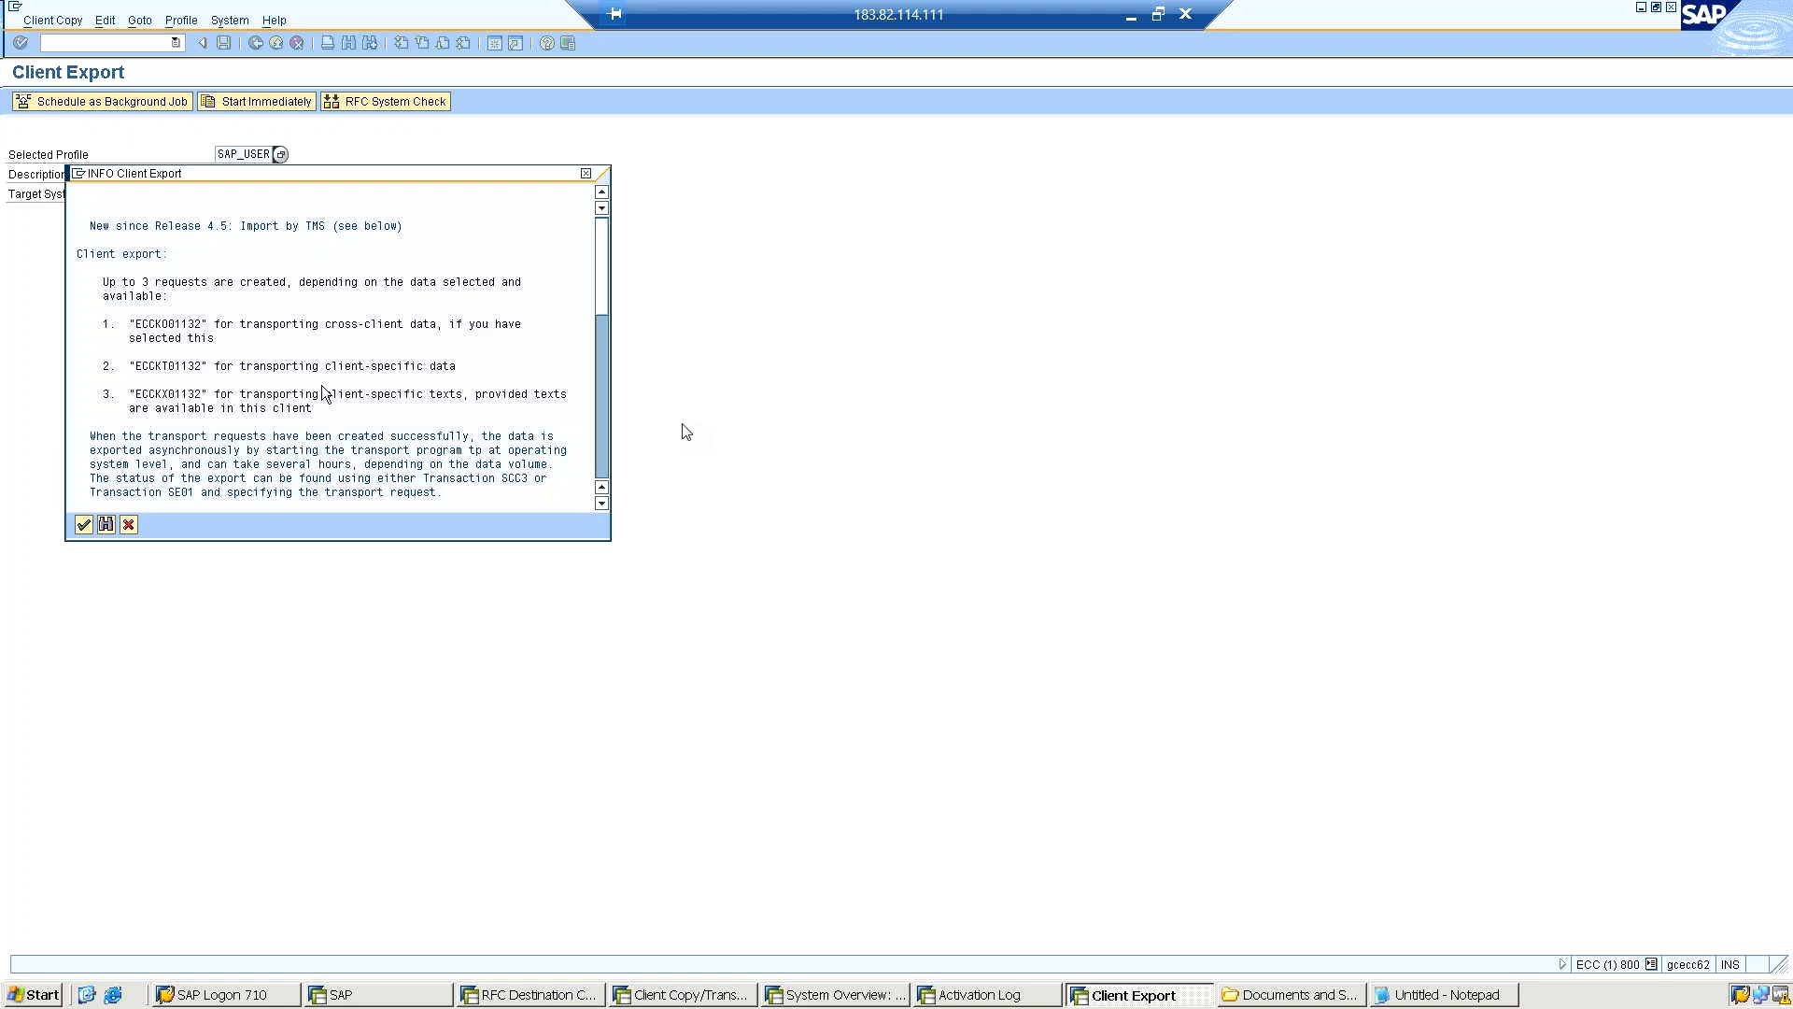
# Read the Client Export information through to the import command examples and continue with the export.
pyautogui.click(600, 503)
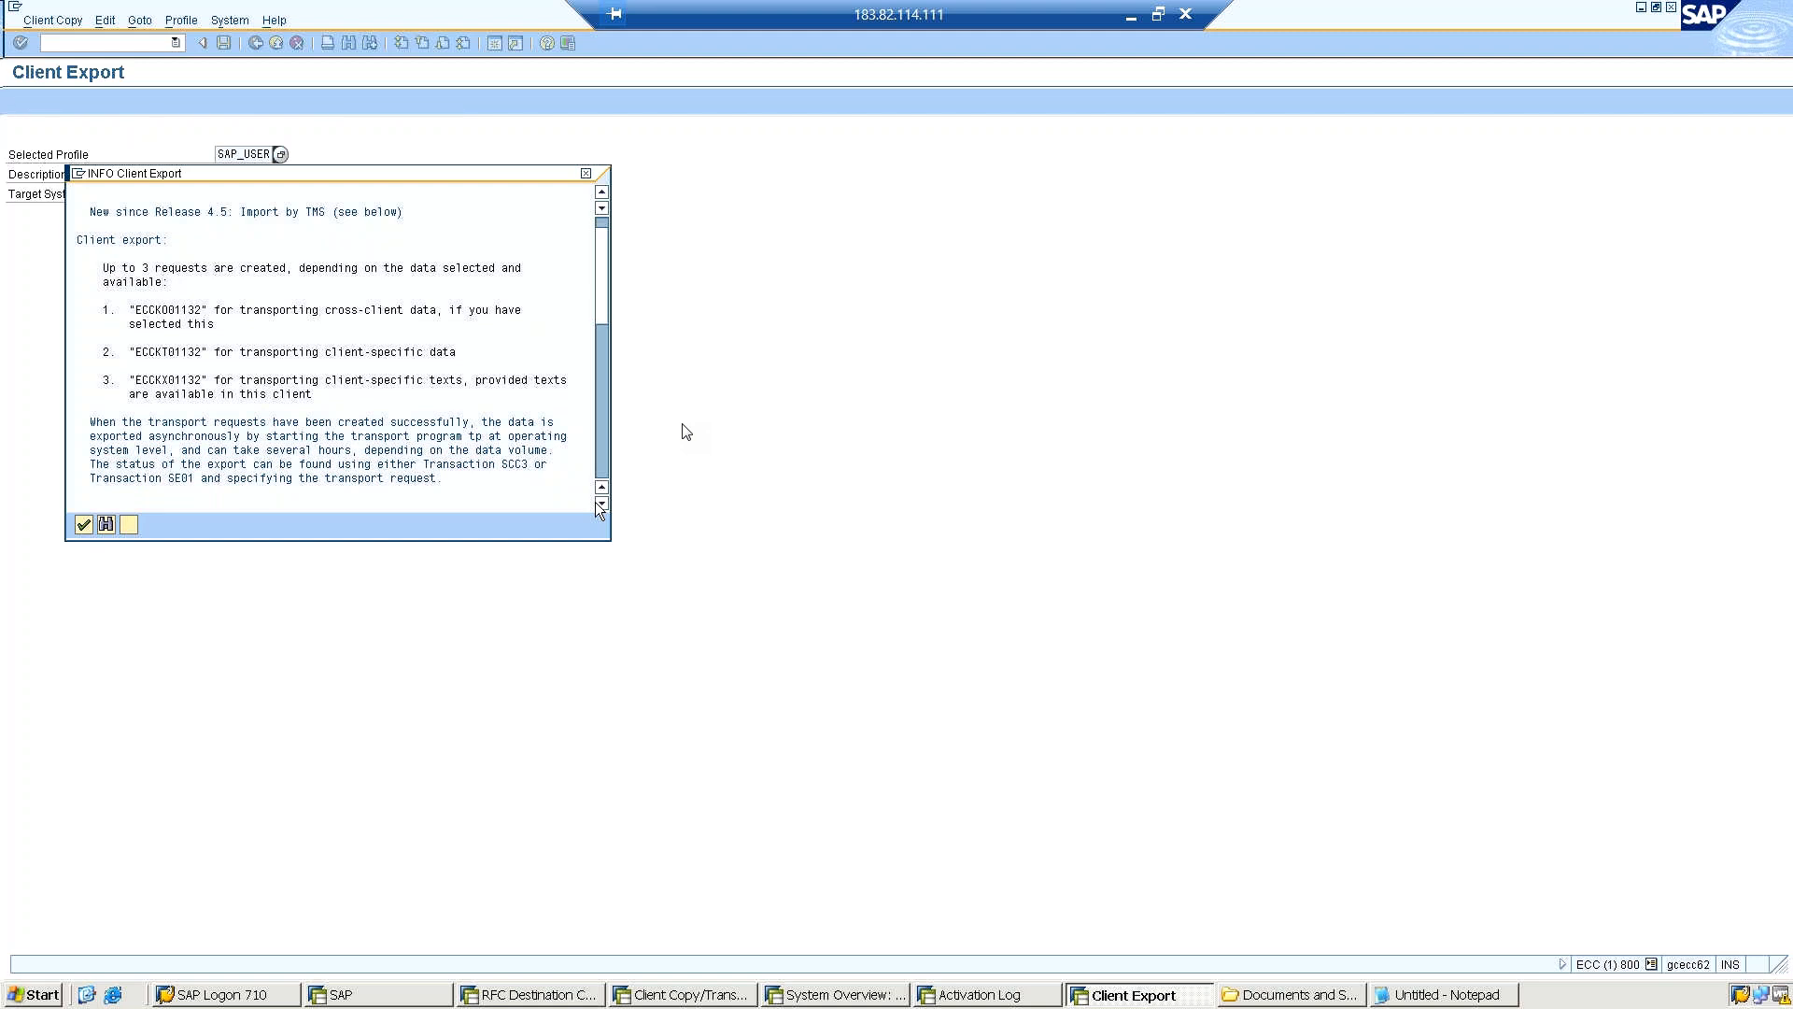
pyautogui.click(600, 503)
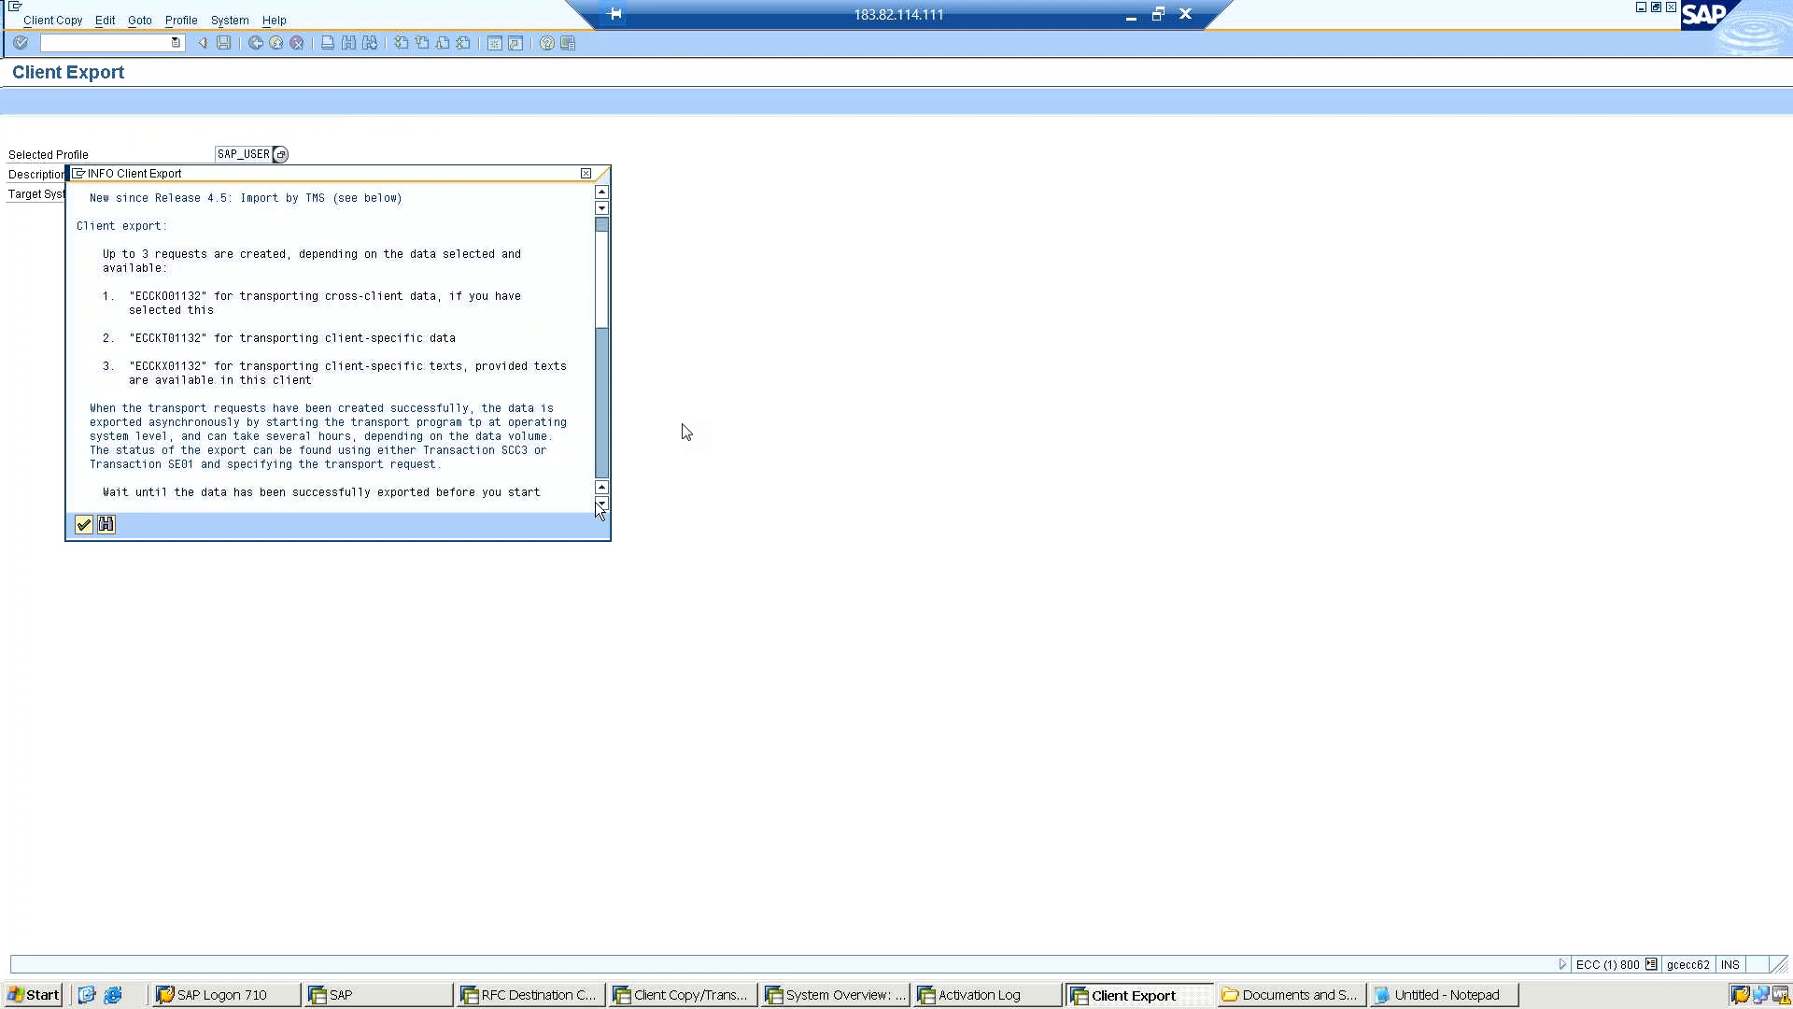
pyautogui.click(600, 504)
pyautogui.click(601, 504)
pyautogui.click(601, 503)
pyautogui.click(600, 503)
pyautogui.click(601, 503)
pyautogui.click(600, 504)
pyautogui.click(600, 504)
pyautogui.click(601, 504)
pyautogui.click(601, 504)
pyautogui.click(600, 504)
pyautogui.click(600, 504)
pyautogui.click(601, 503)
pyautogui.click(600, 504)
pyautogui.click(601, 503)
pyautogui.click(601, 503)
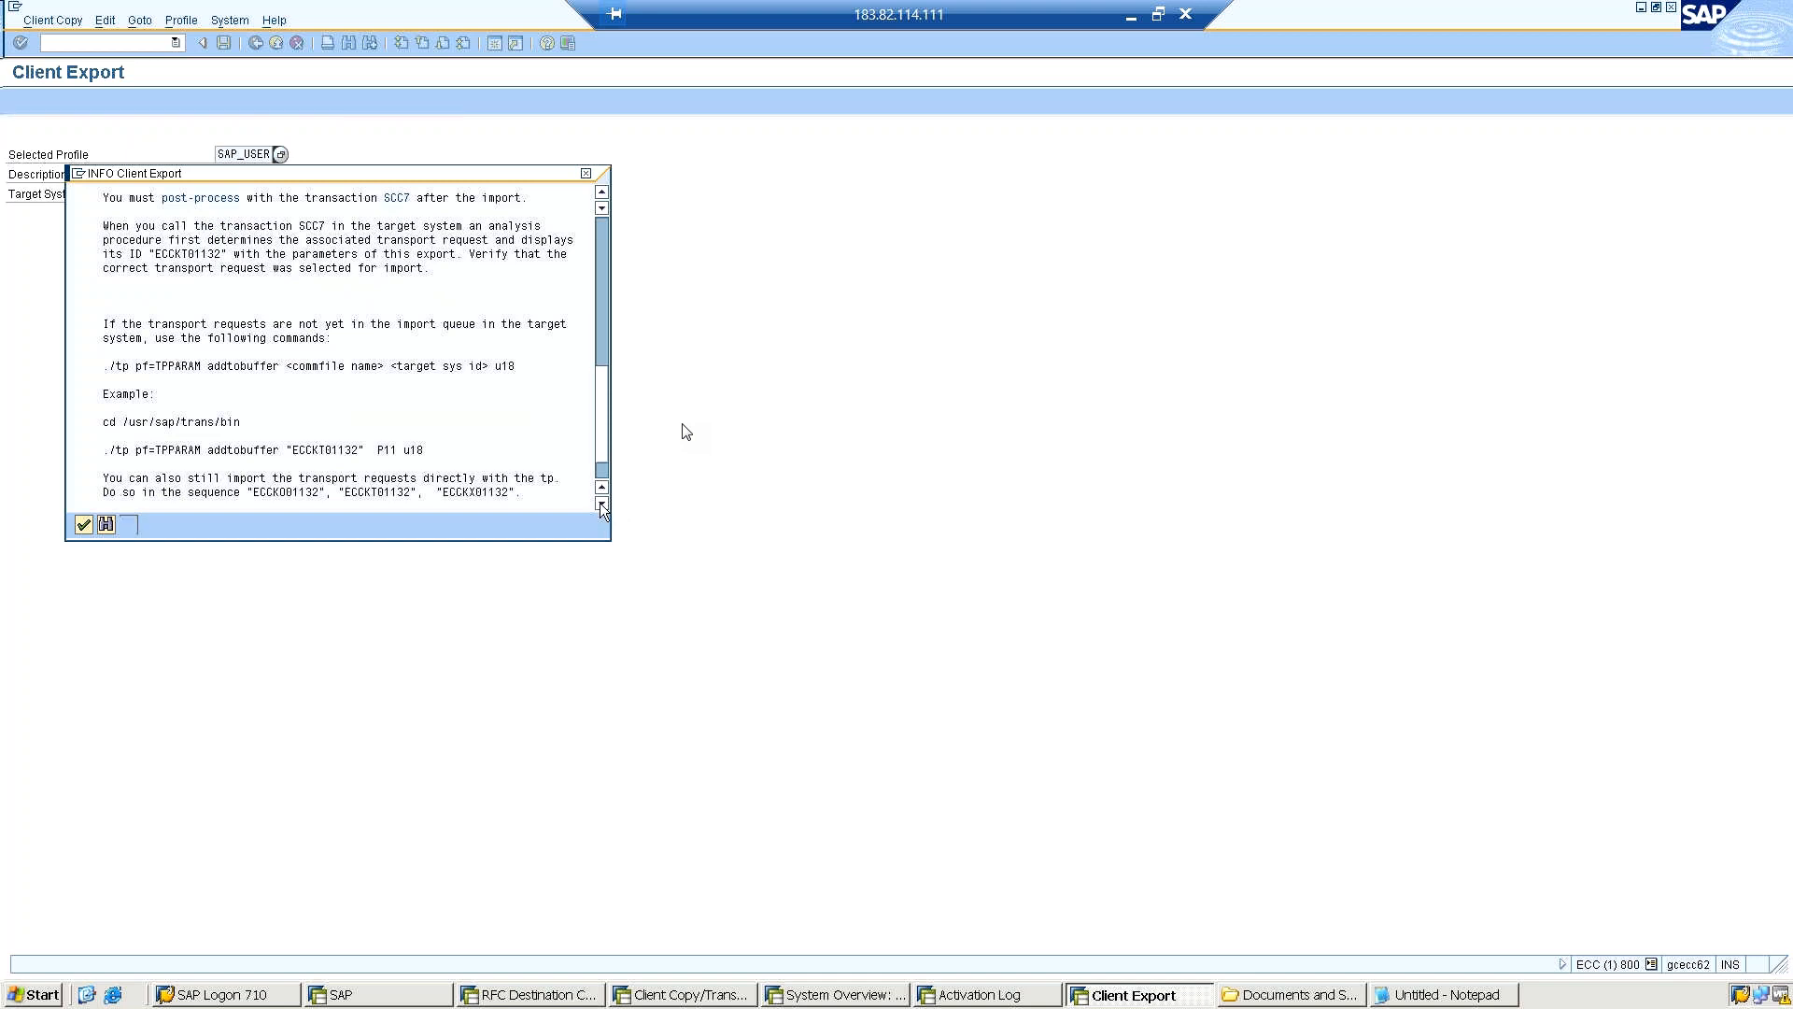
pyautogui.click(600, 503)
pyautogui.click(601, 504)
pyautogui.click(600, 503)
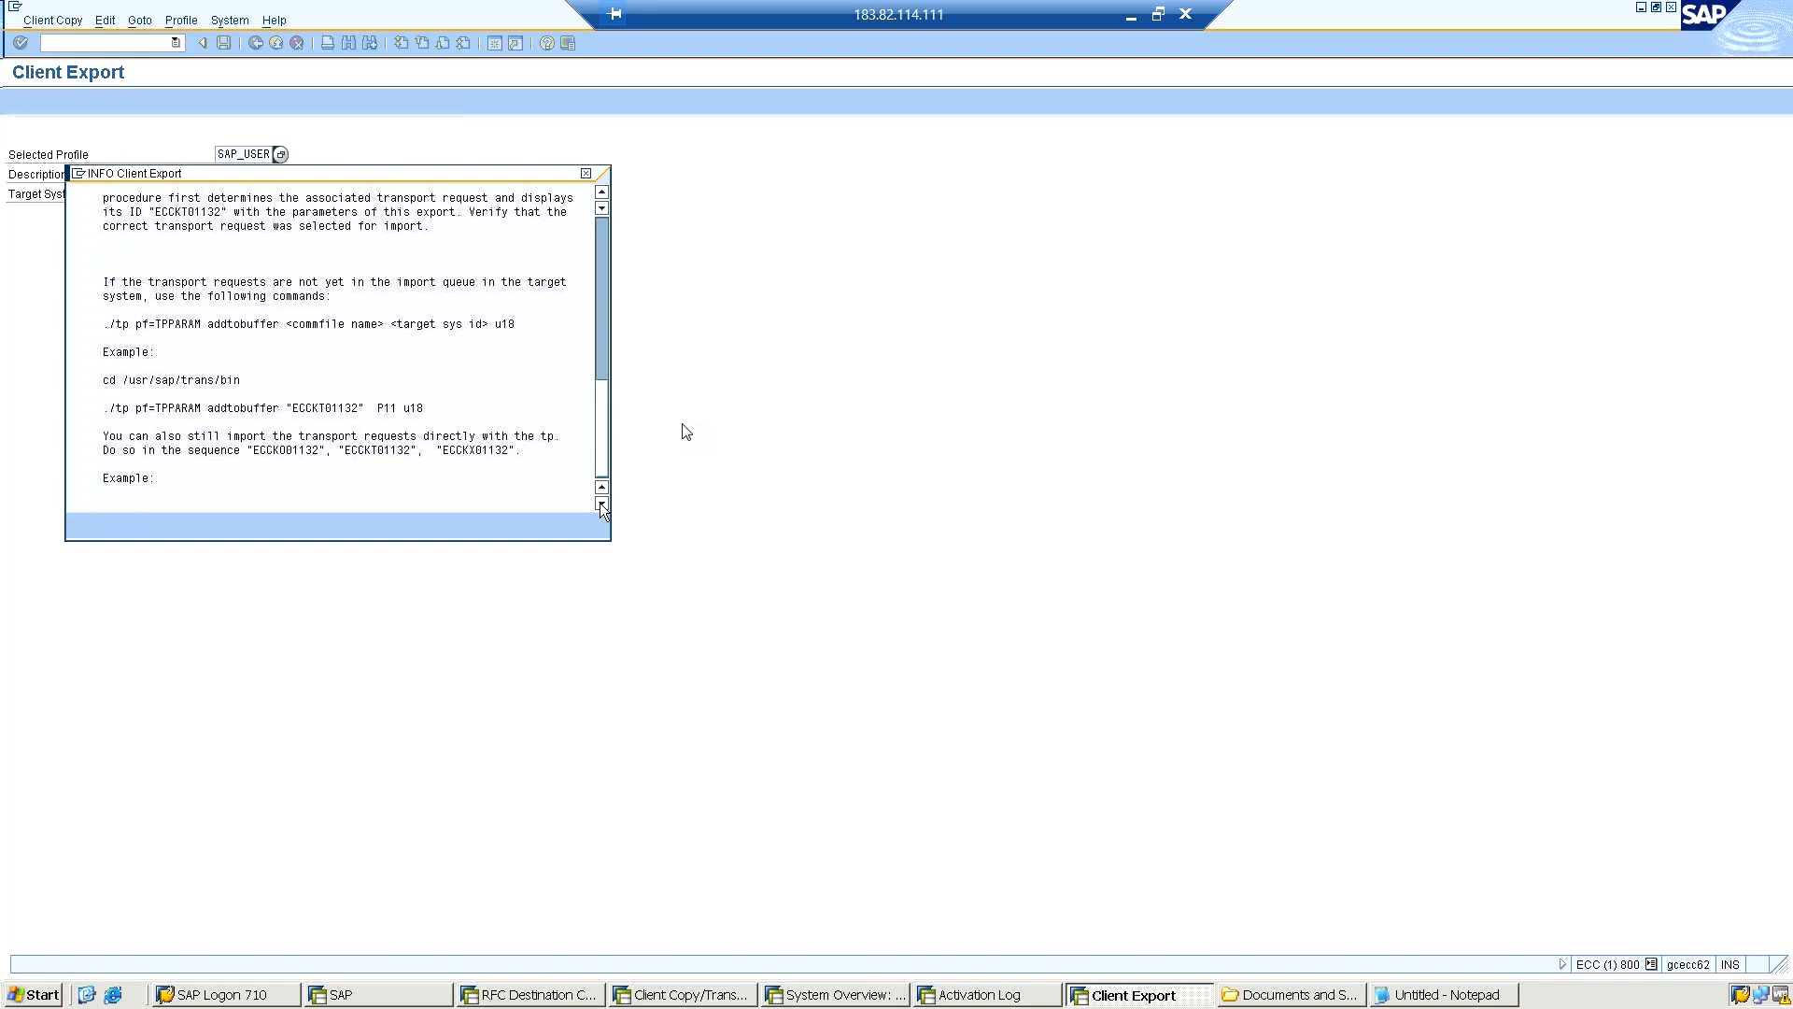
pyautogui.click(600, 504)
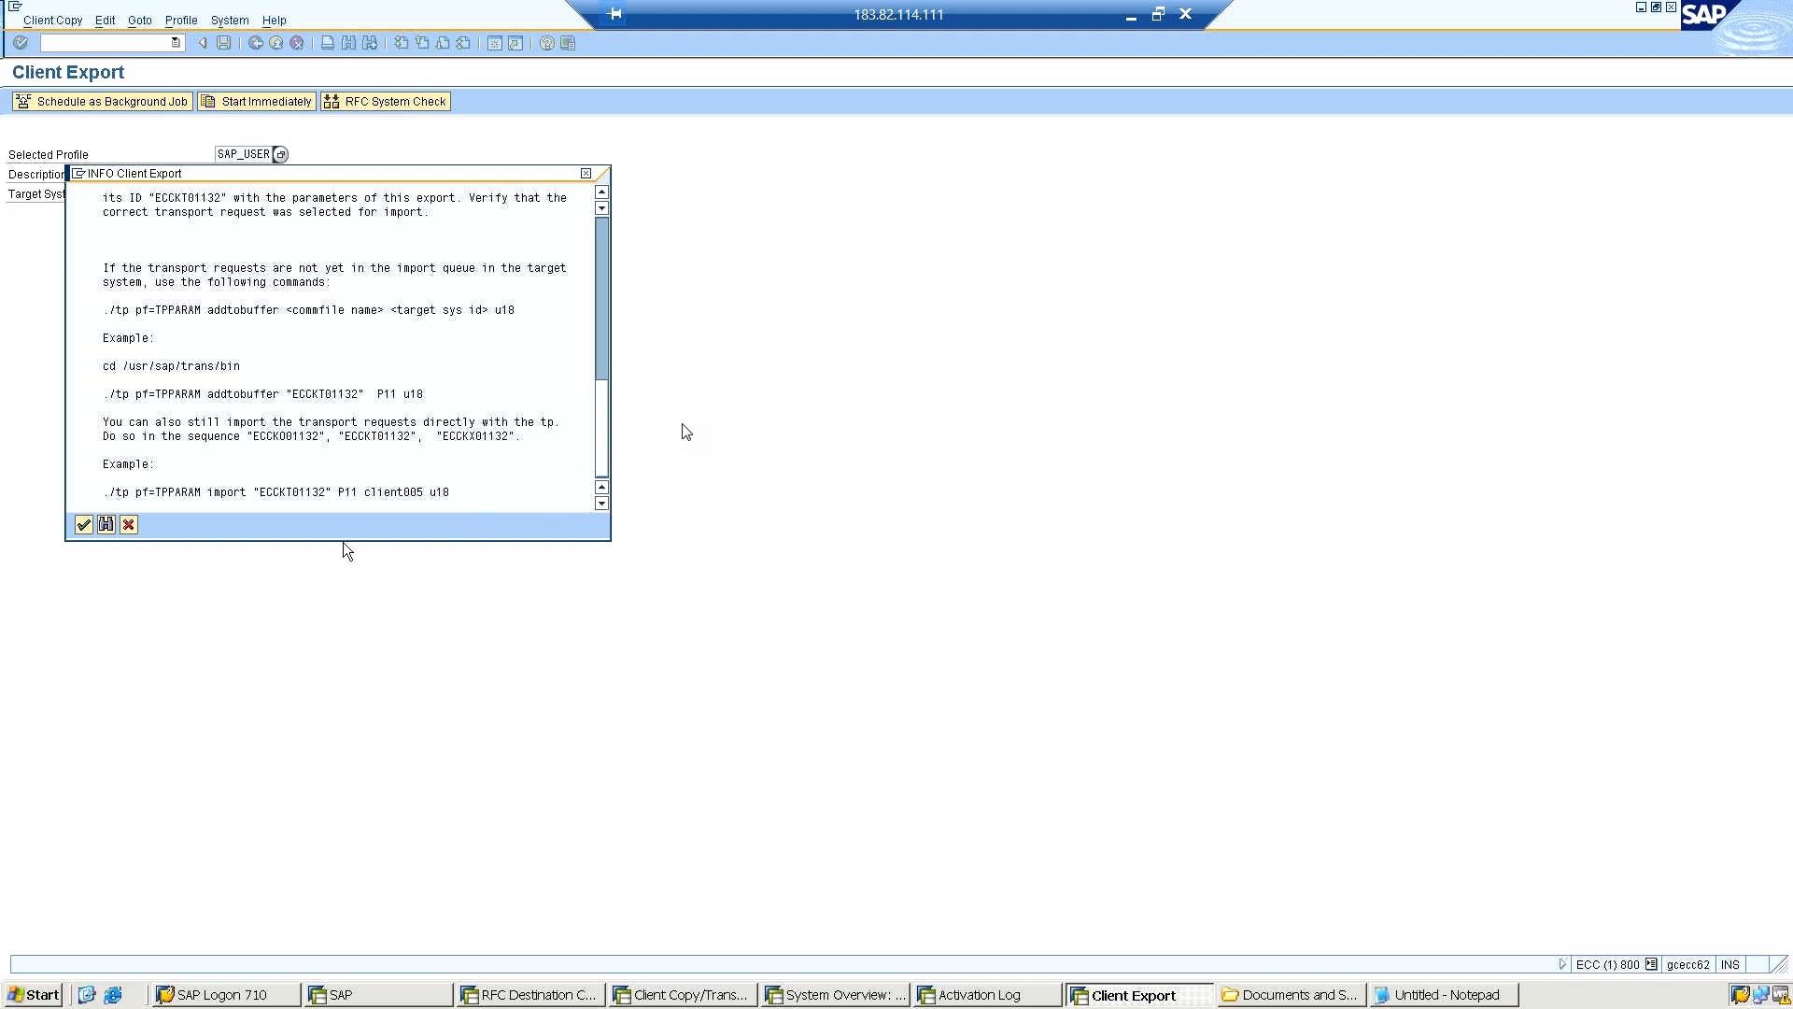
pyautogui.click(82, 525)
# Switch to SAP Logon, open a new logon screen for the ECC 6 system and set the client to 000.
pyautogui.click(383, 996)
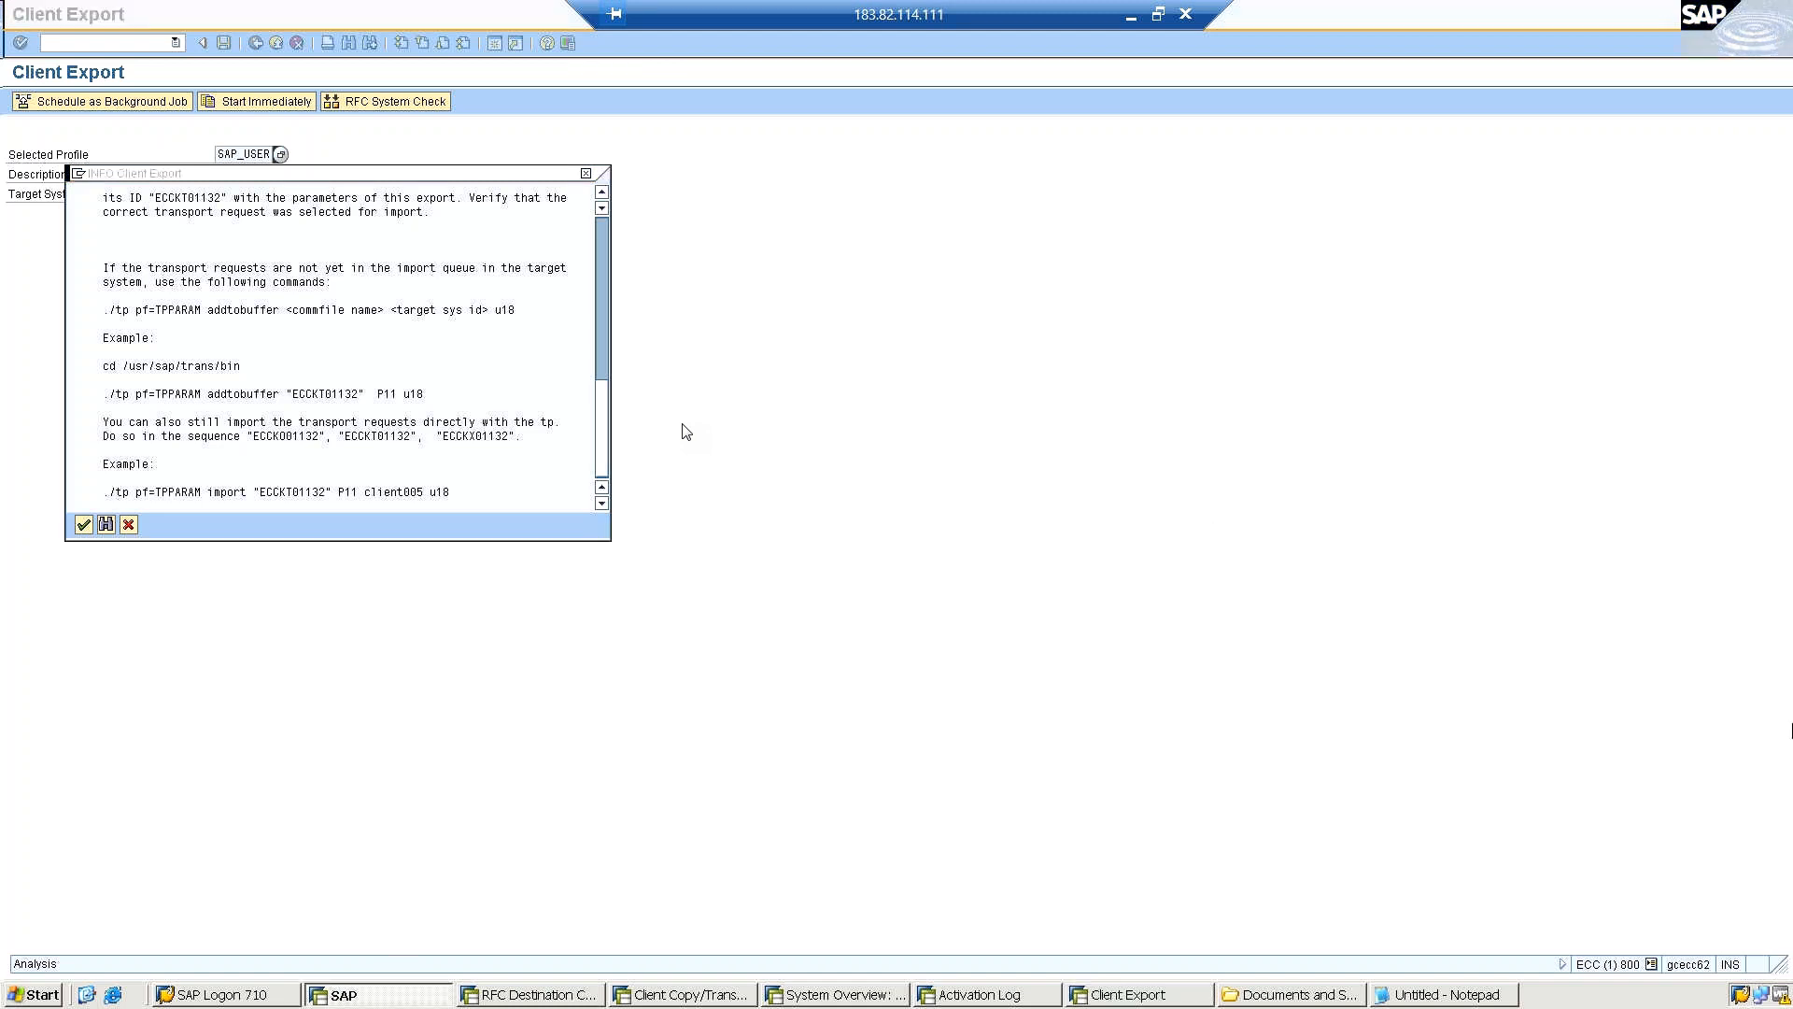
pyautogui.click(221, 996)
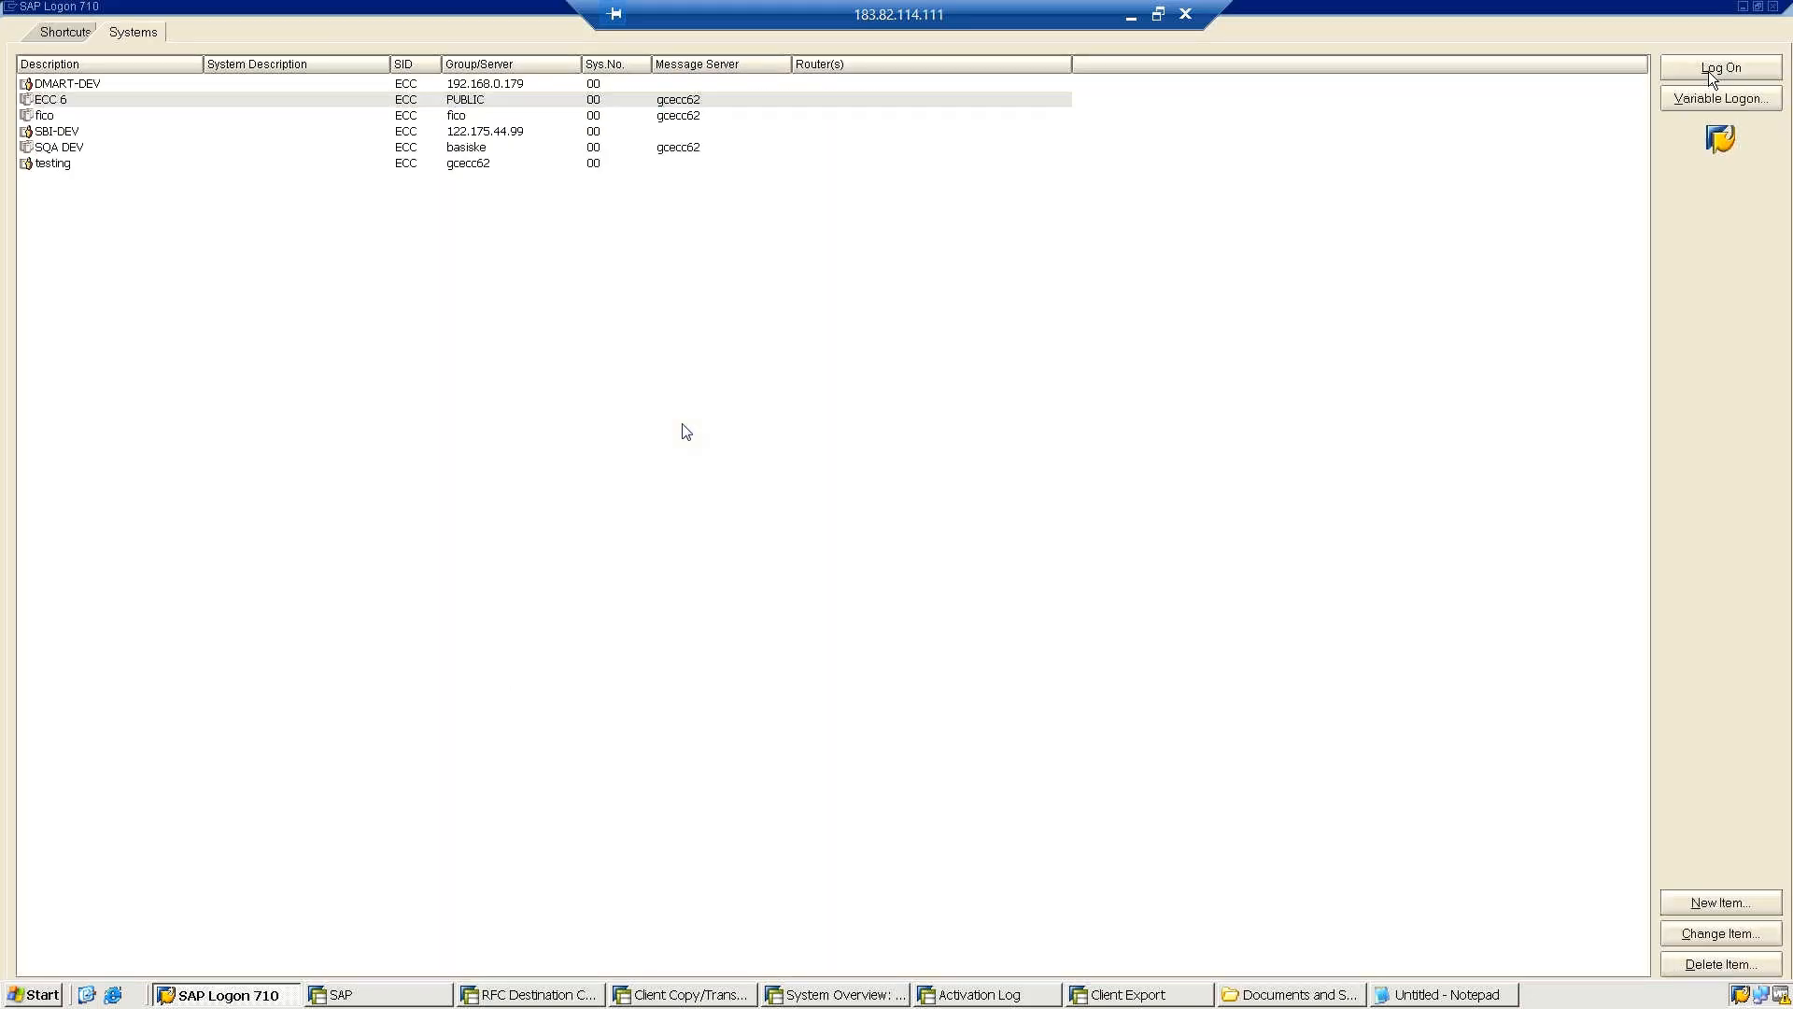
pyautogui.click(1702, 81)
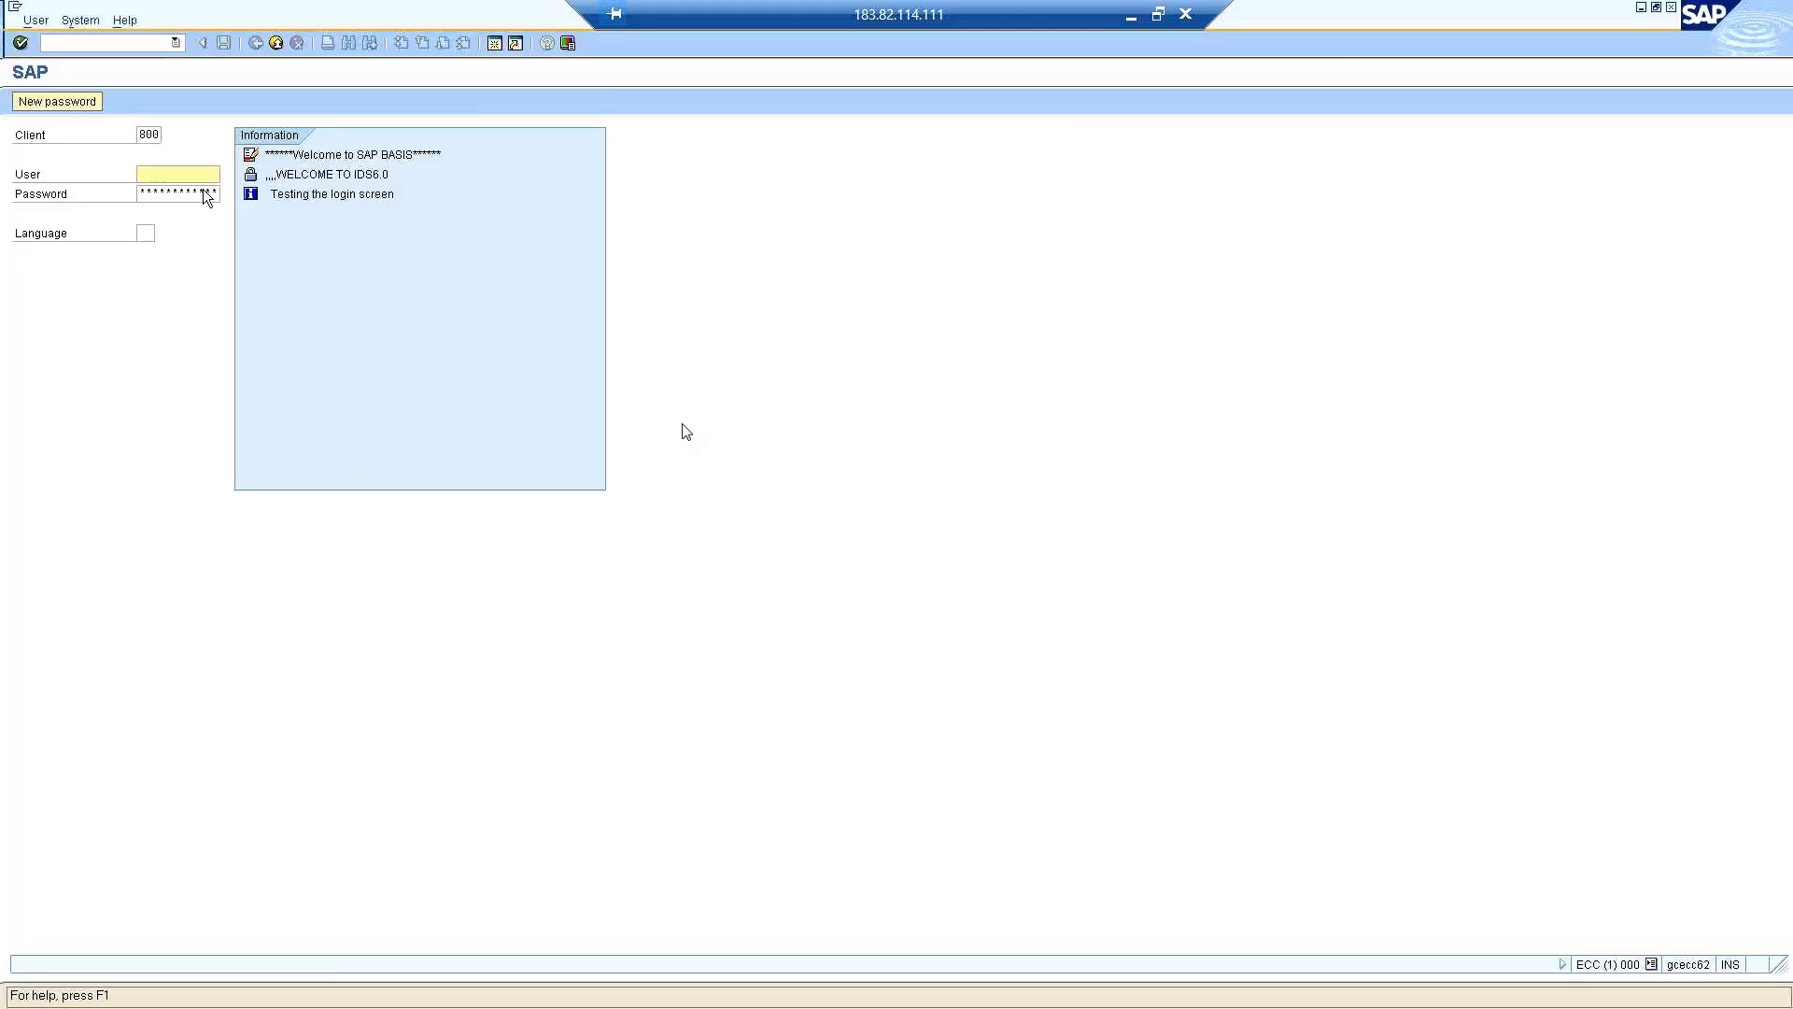
pyautogui.write('0')
pyautogui.click(154, 134)
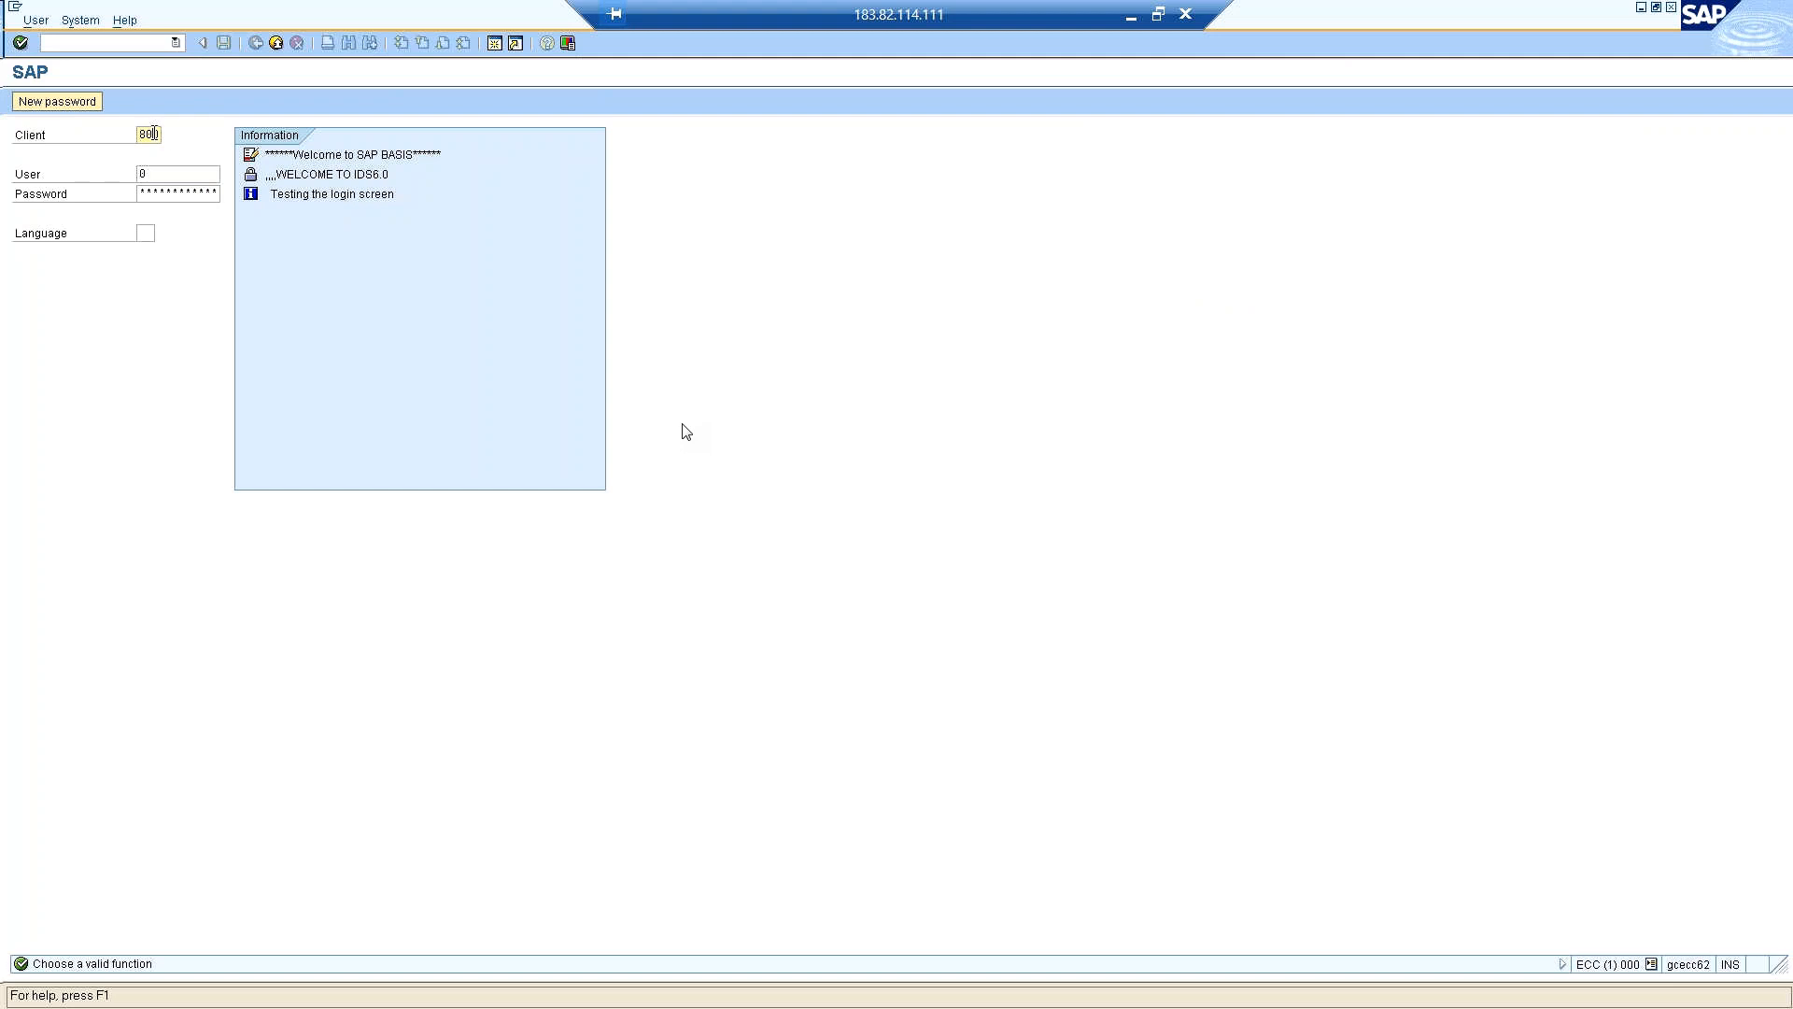
pyautogui.moveTo(154, 135); pyautogui.dragTo(122, 135)
pyautogui.write('000')
pyautogui.press('Tab')
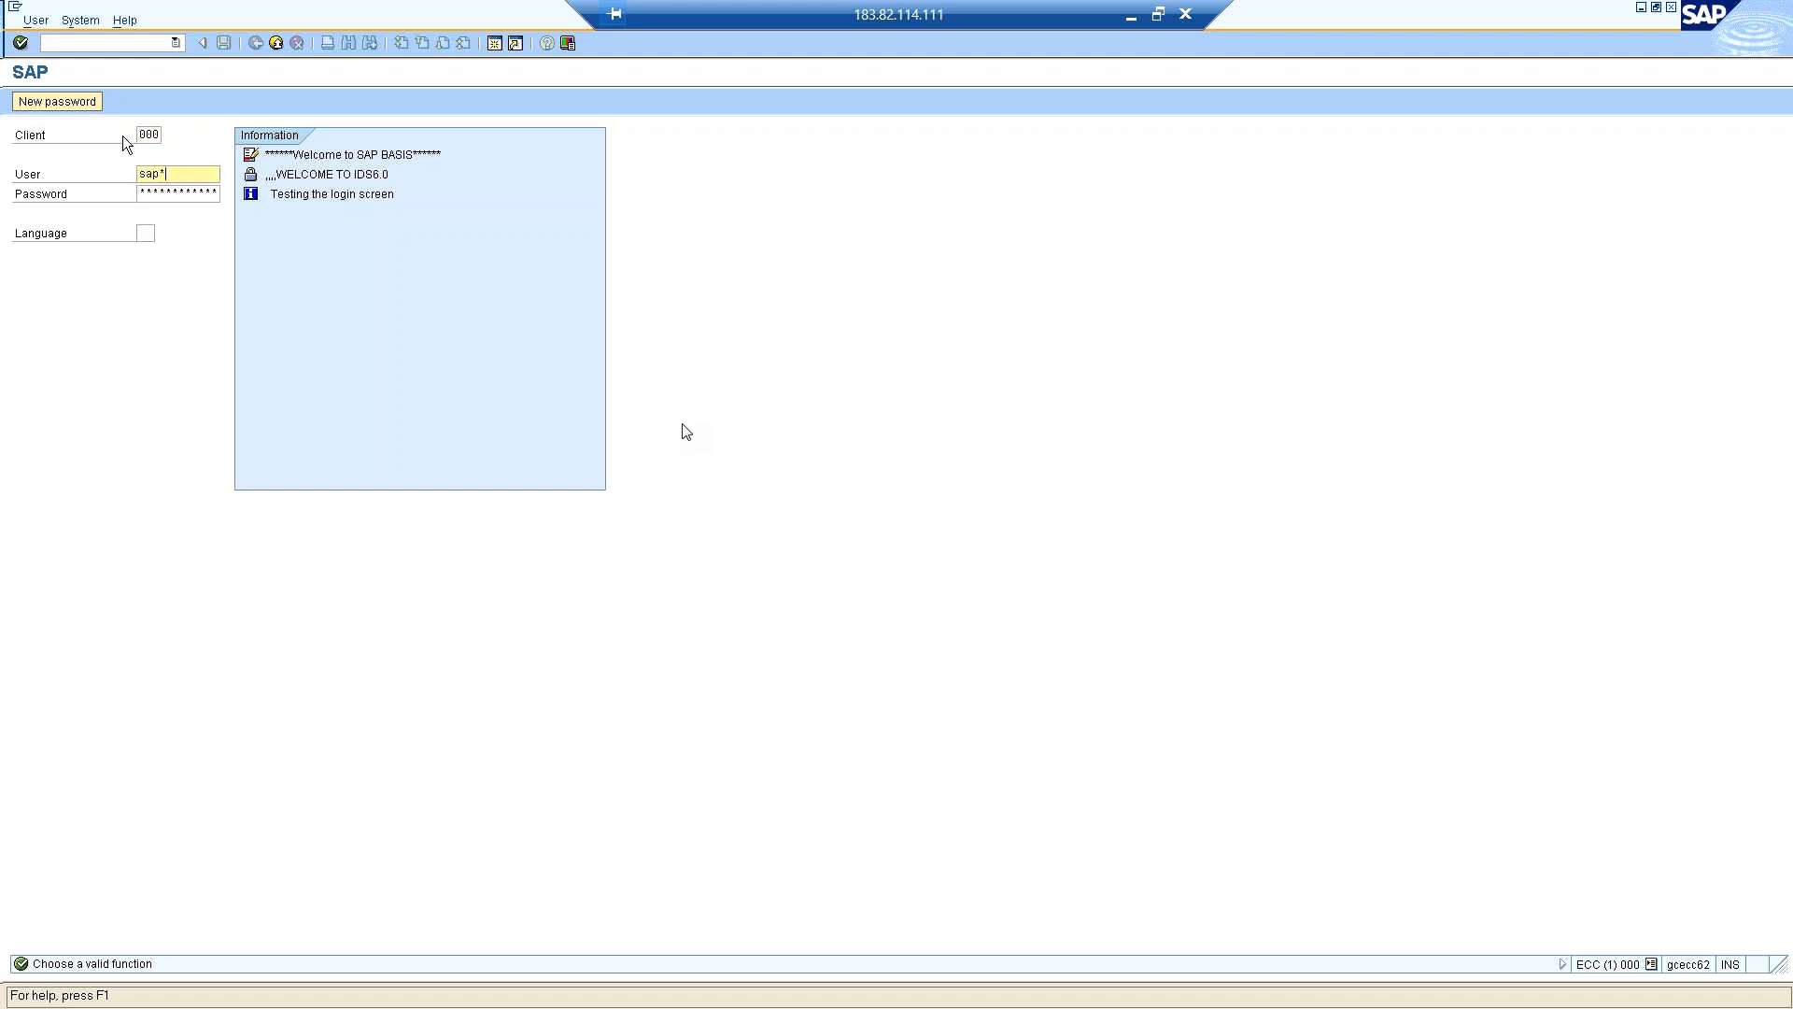
# Move on from the user name to the password entry of the client 000 logon.
pyautogui.press('Tab')
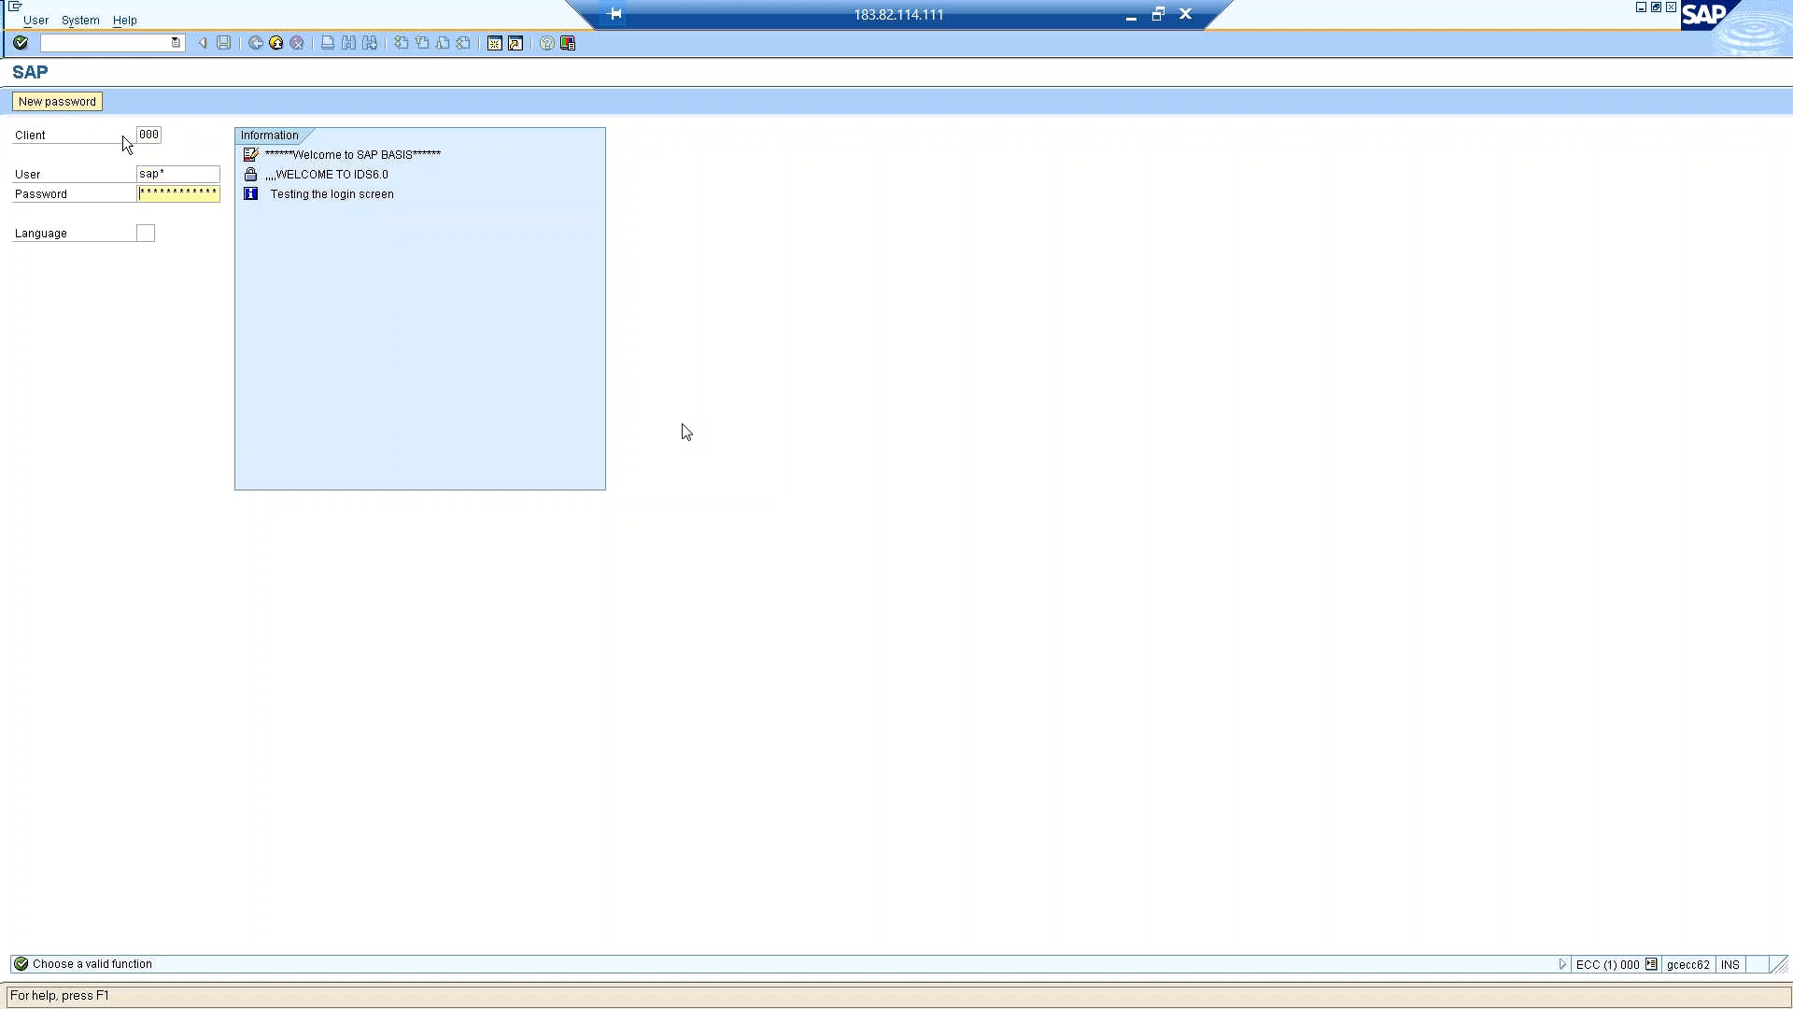
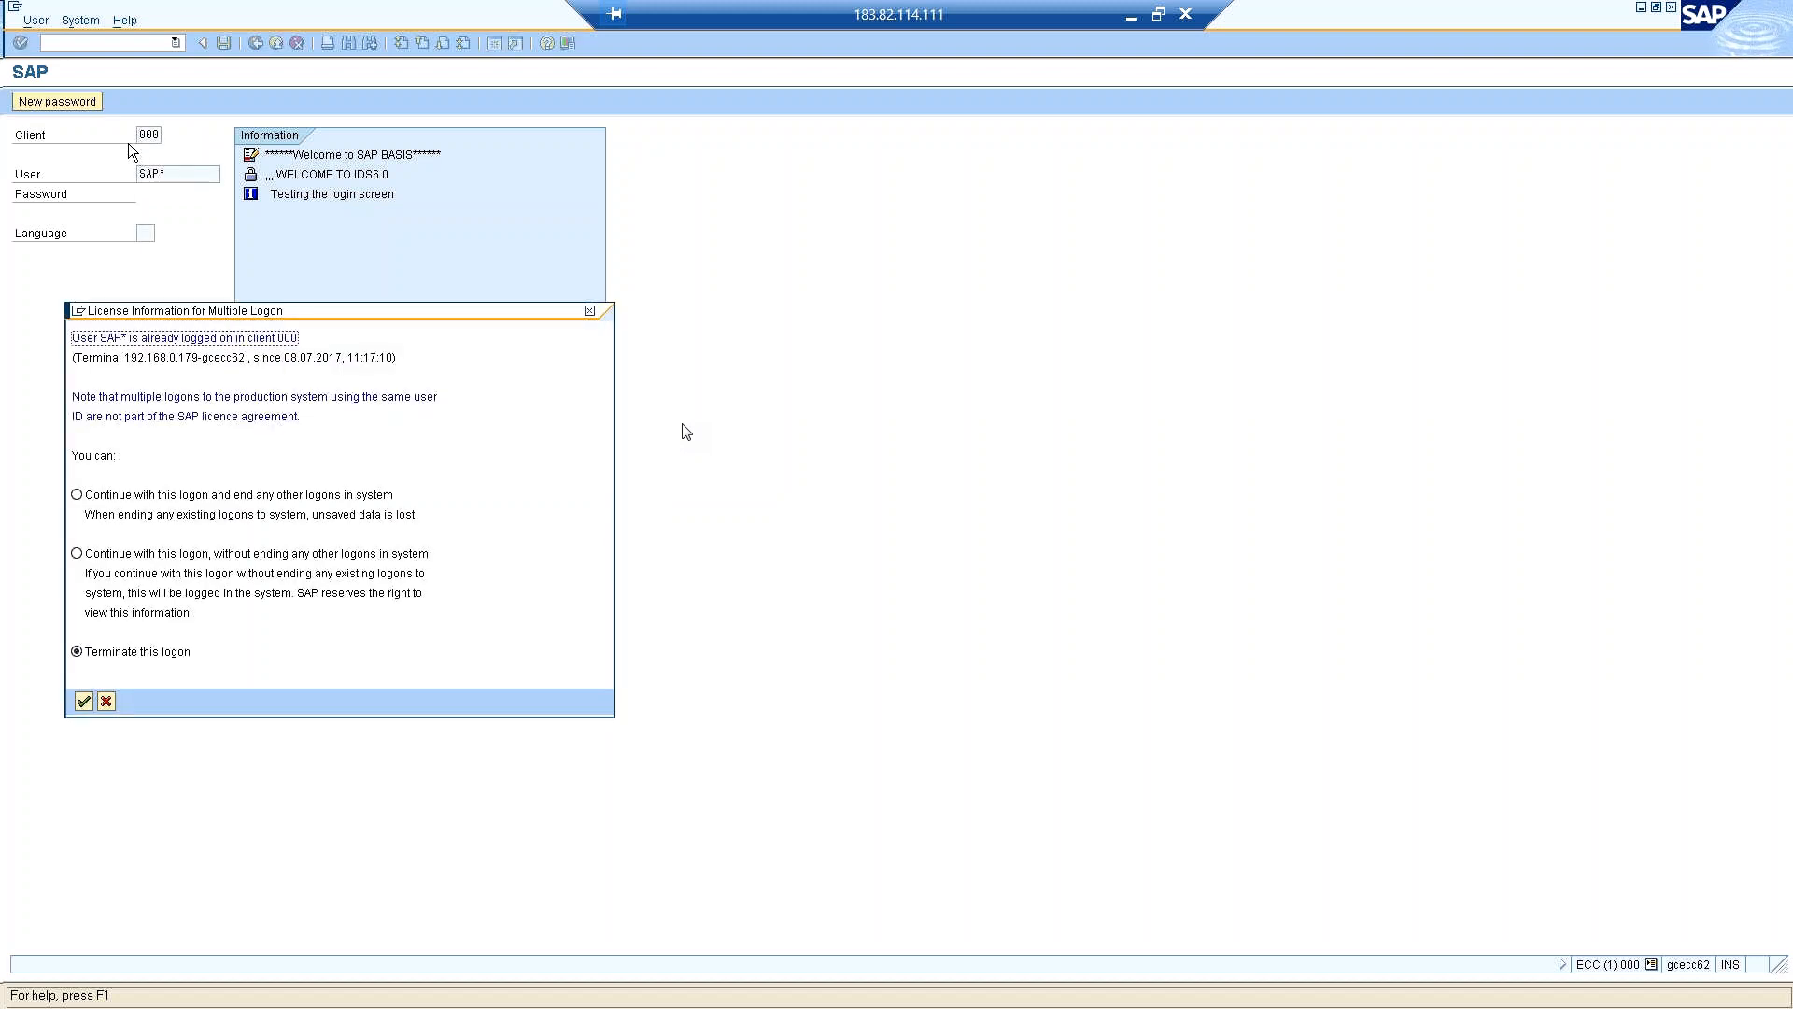
# Continue the client 000 logon without ending any other logons and open the Transport Management System.
pyautogui.click(78, 554)
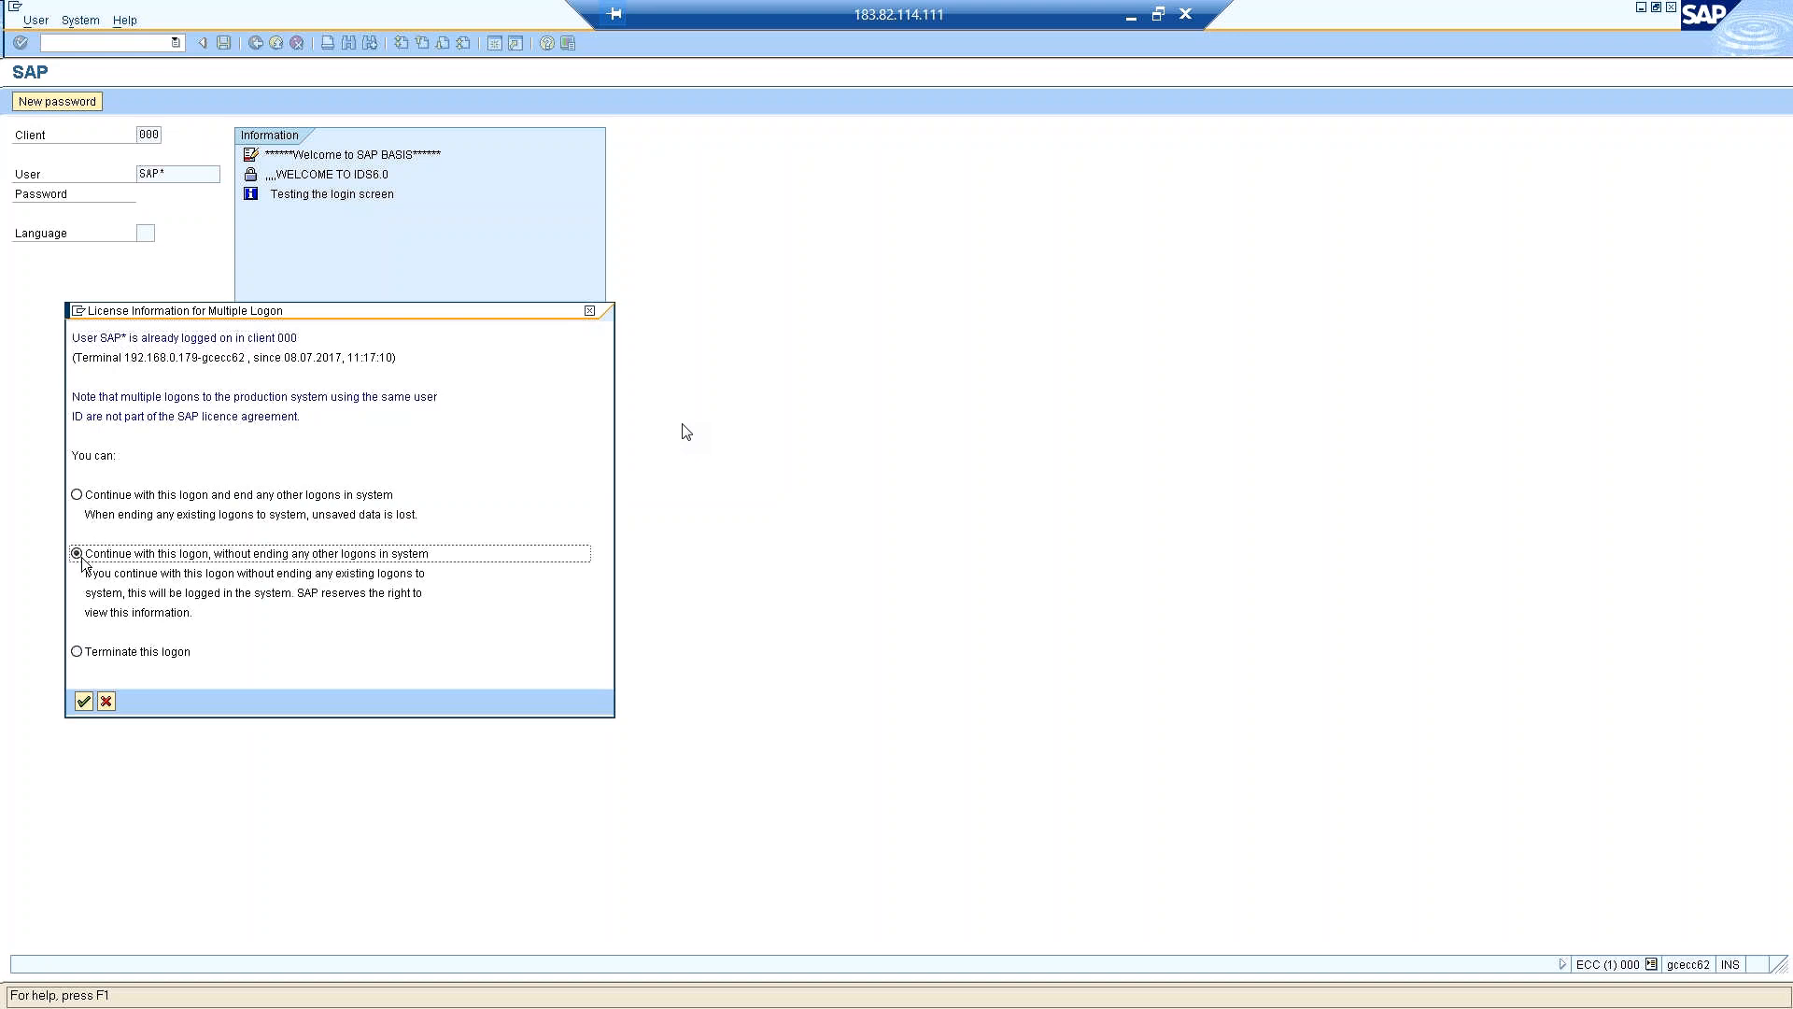
pyautogui.click(83, 702)
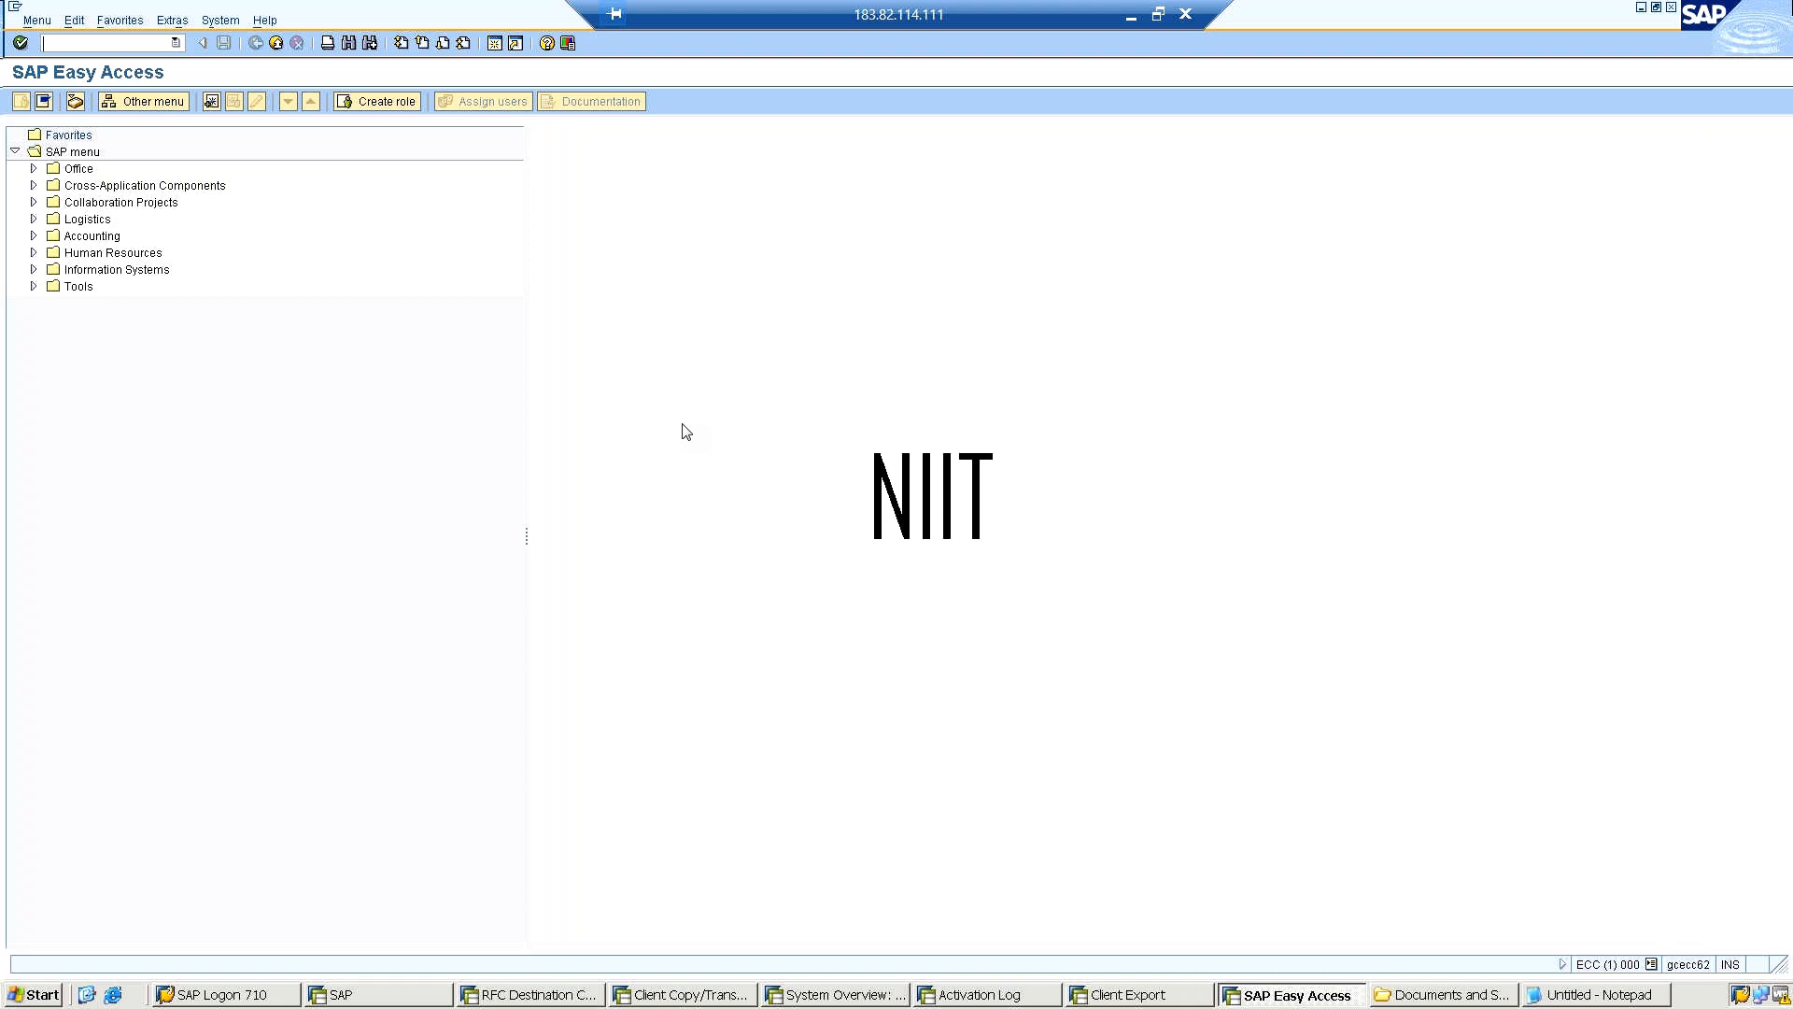
pyautogui.write('nscc4')
pyautogui.press('Return')
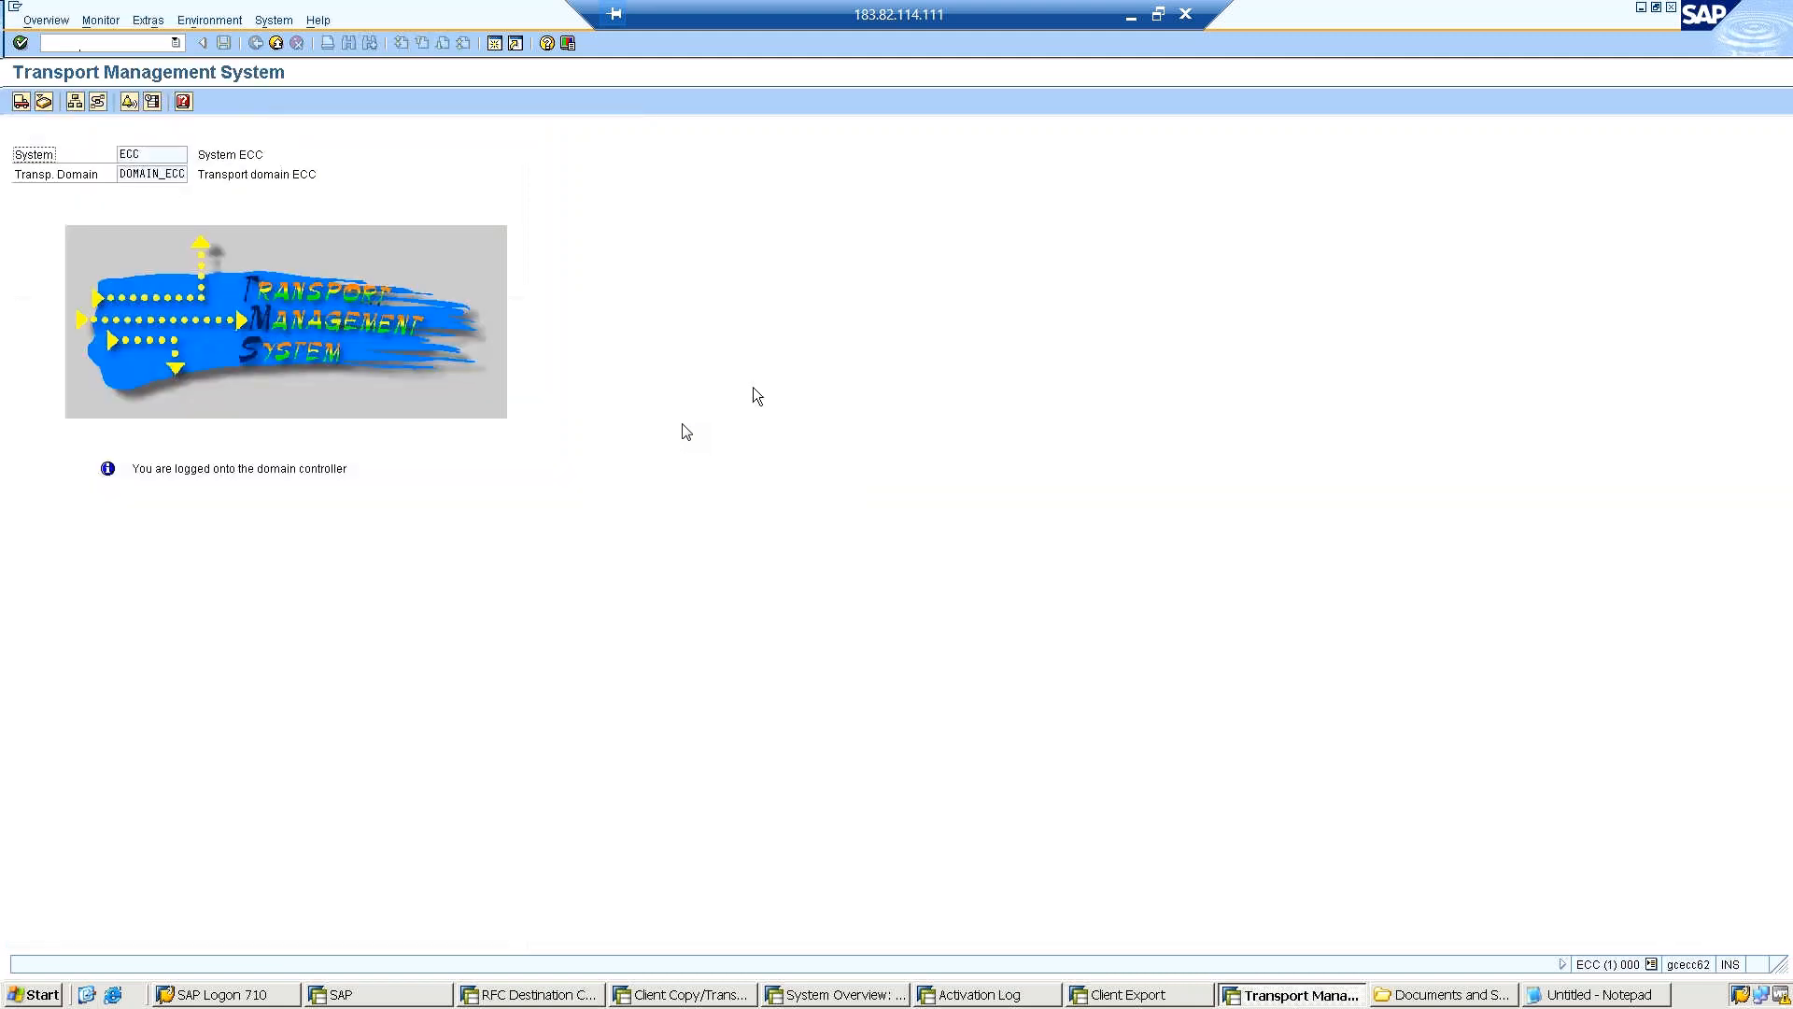
# View the import overview of DOMAIN_ECC, return to the Transport Management System start screen and open the transport routes.
pyautogui.click(22, 102)
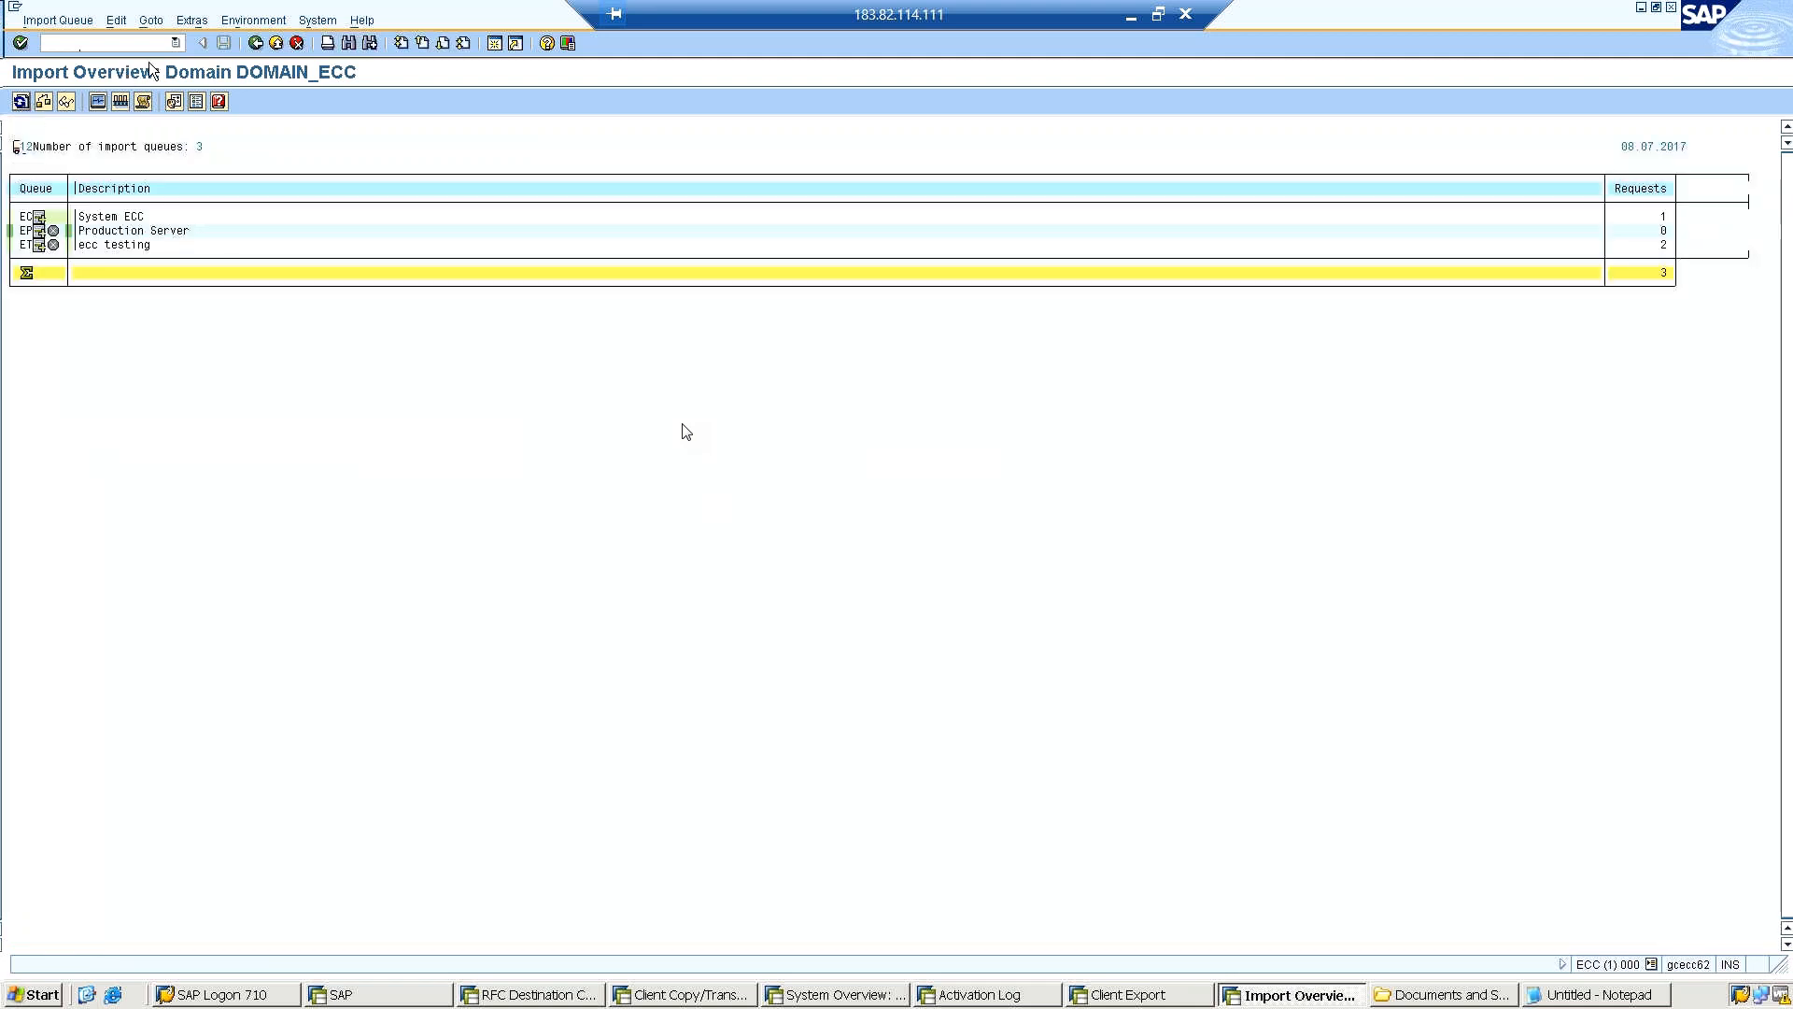
pyautogui.click(245, 43)
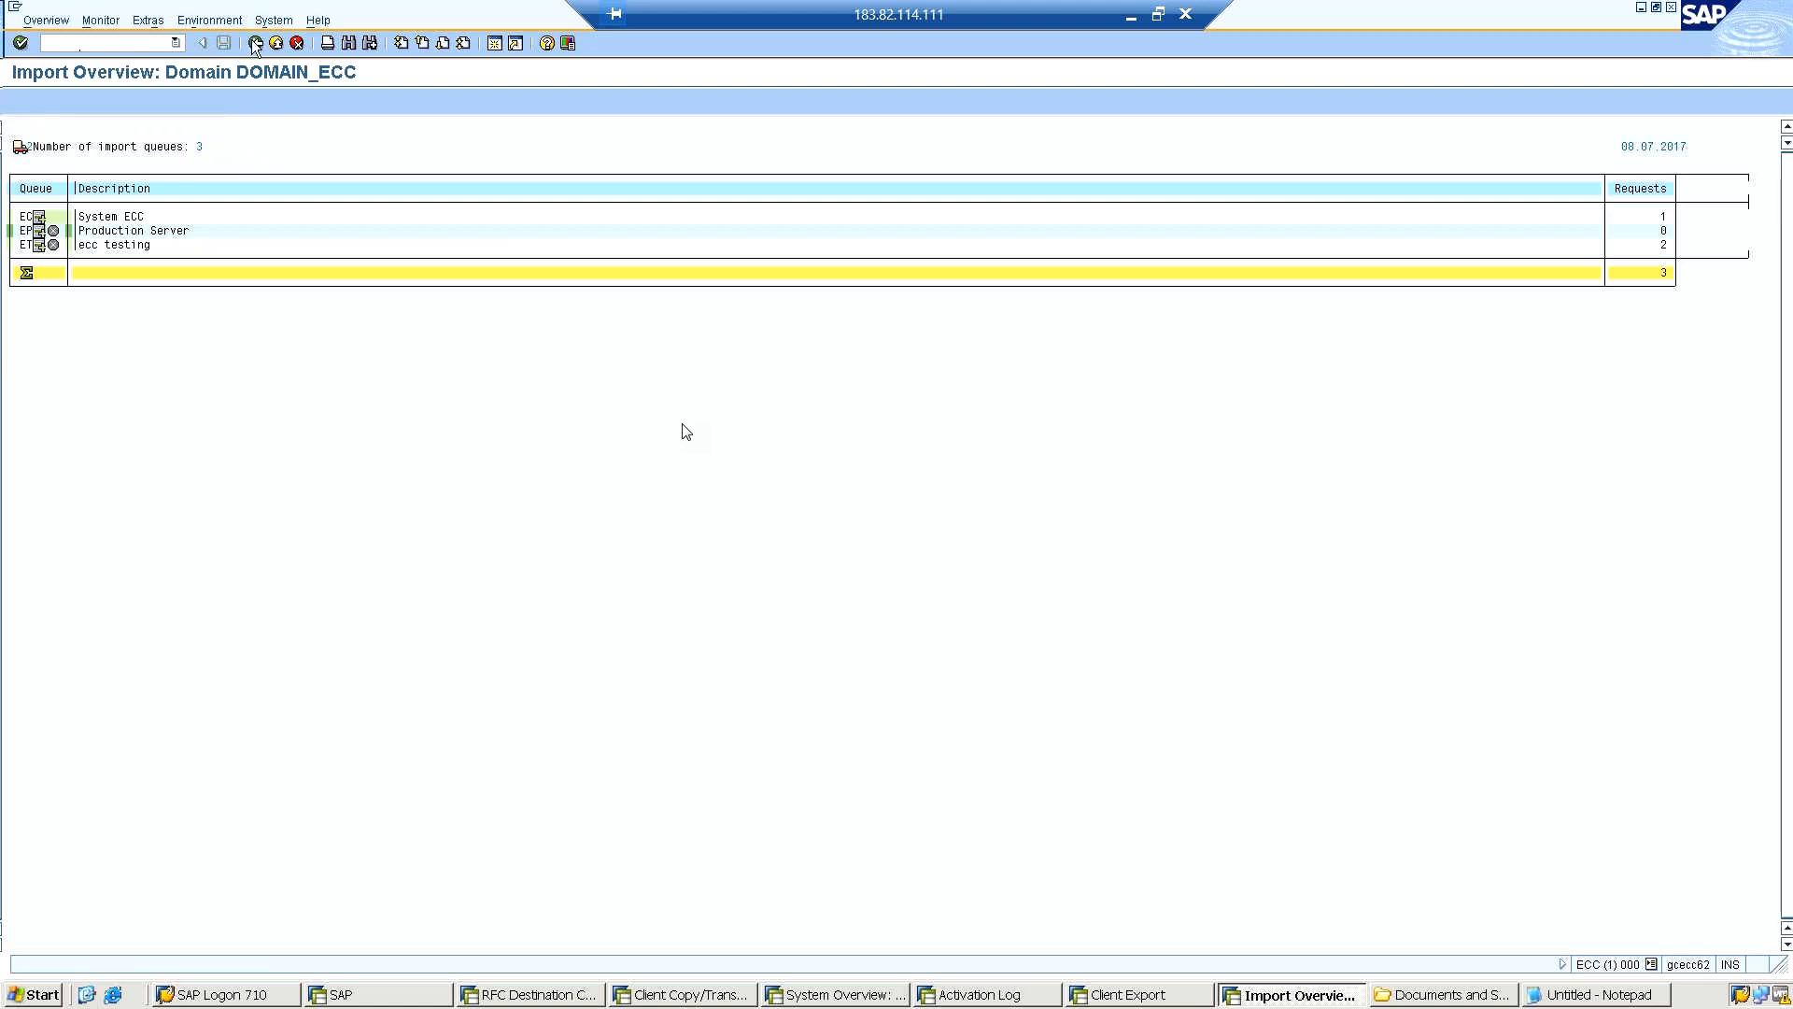
pyautogui.click(97, 41)
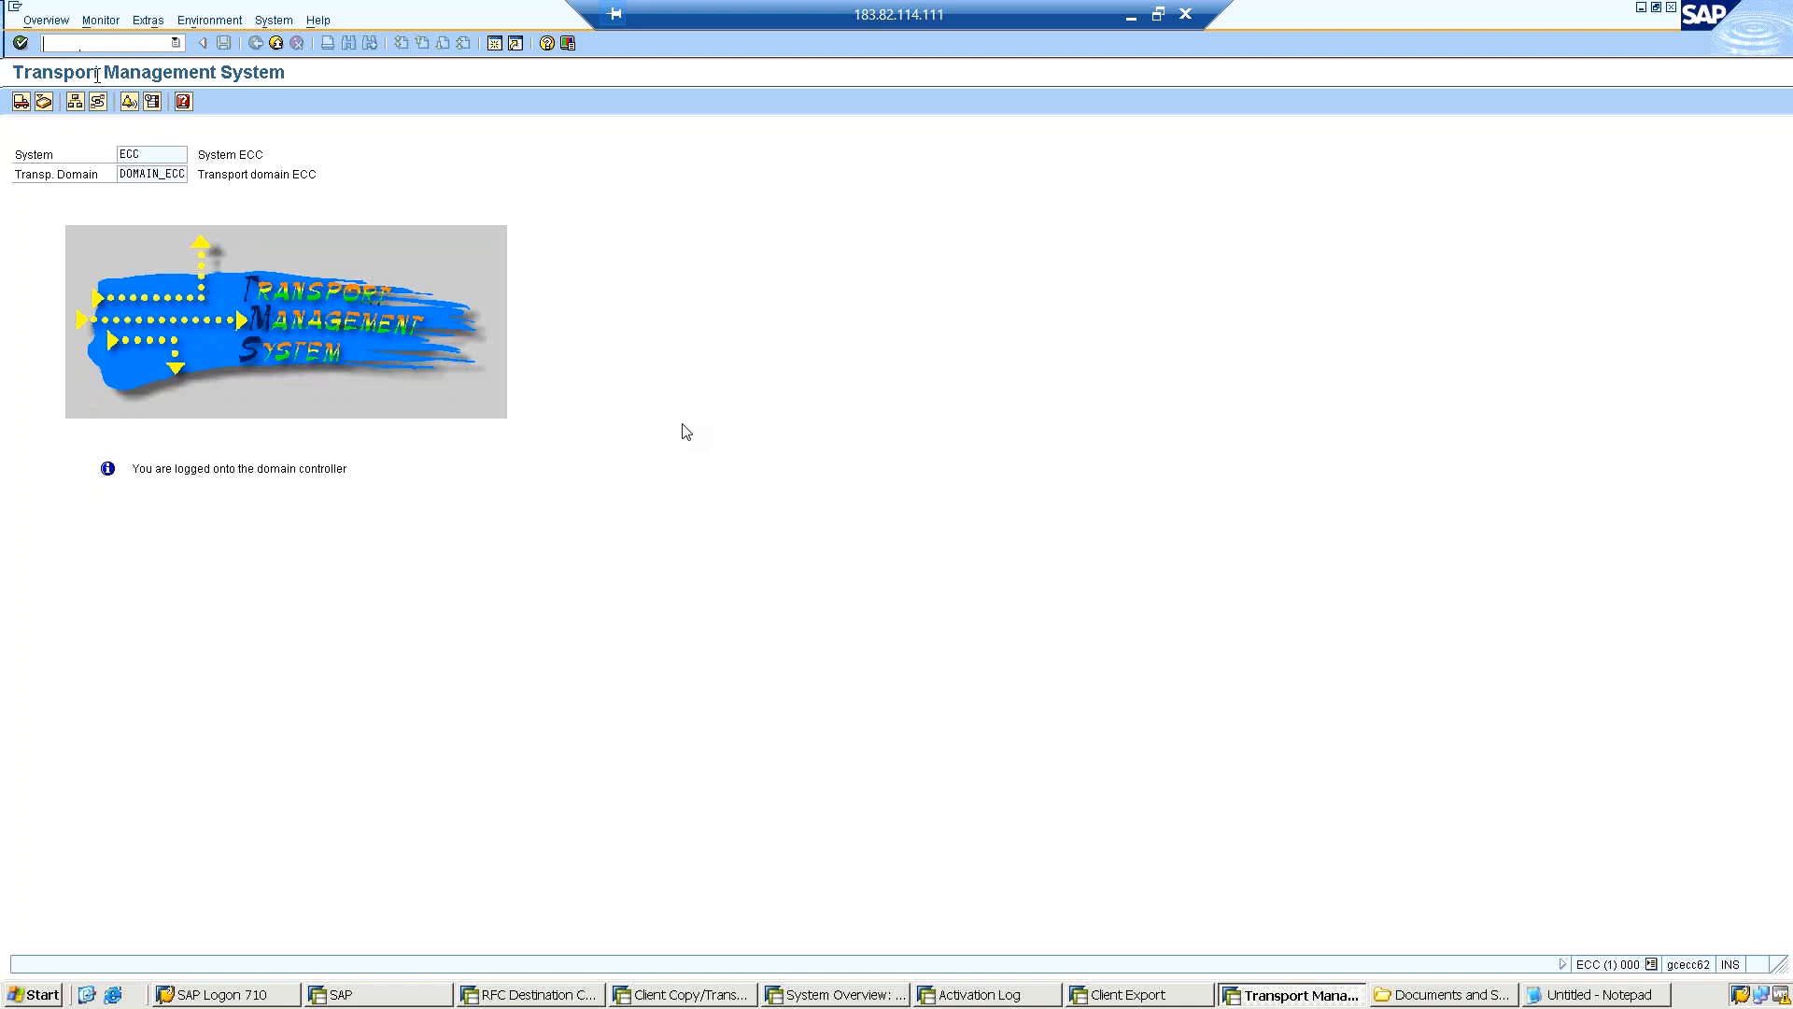
pyautogui.click(94, 104)
# Refresh the log analysis of the remote copy into client 997 and check the client export session.
pyautogui.click(694, 1004)
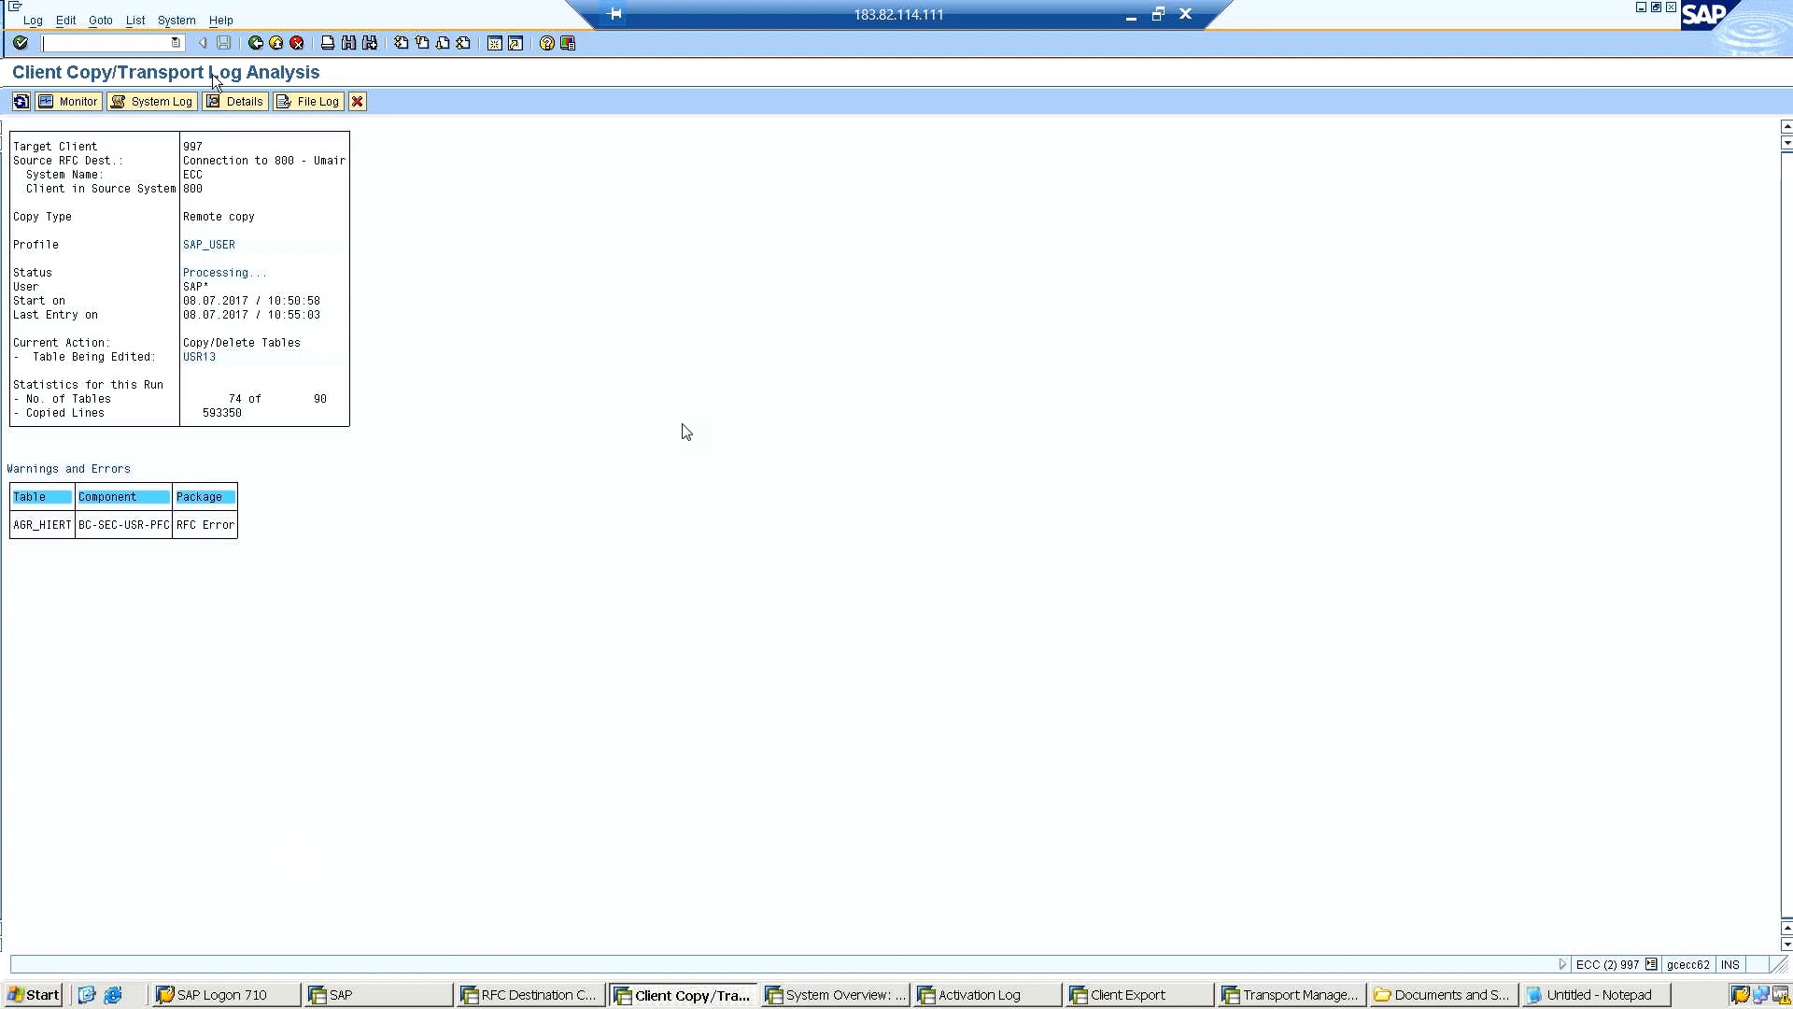
pyautogui.click(20, 102)
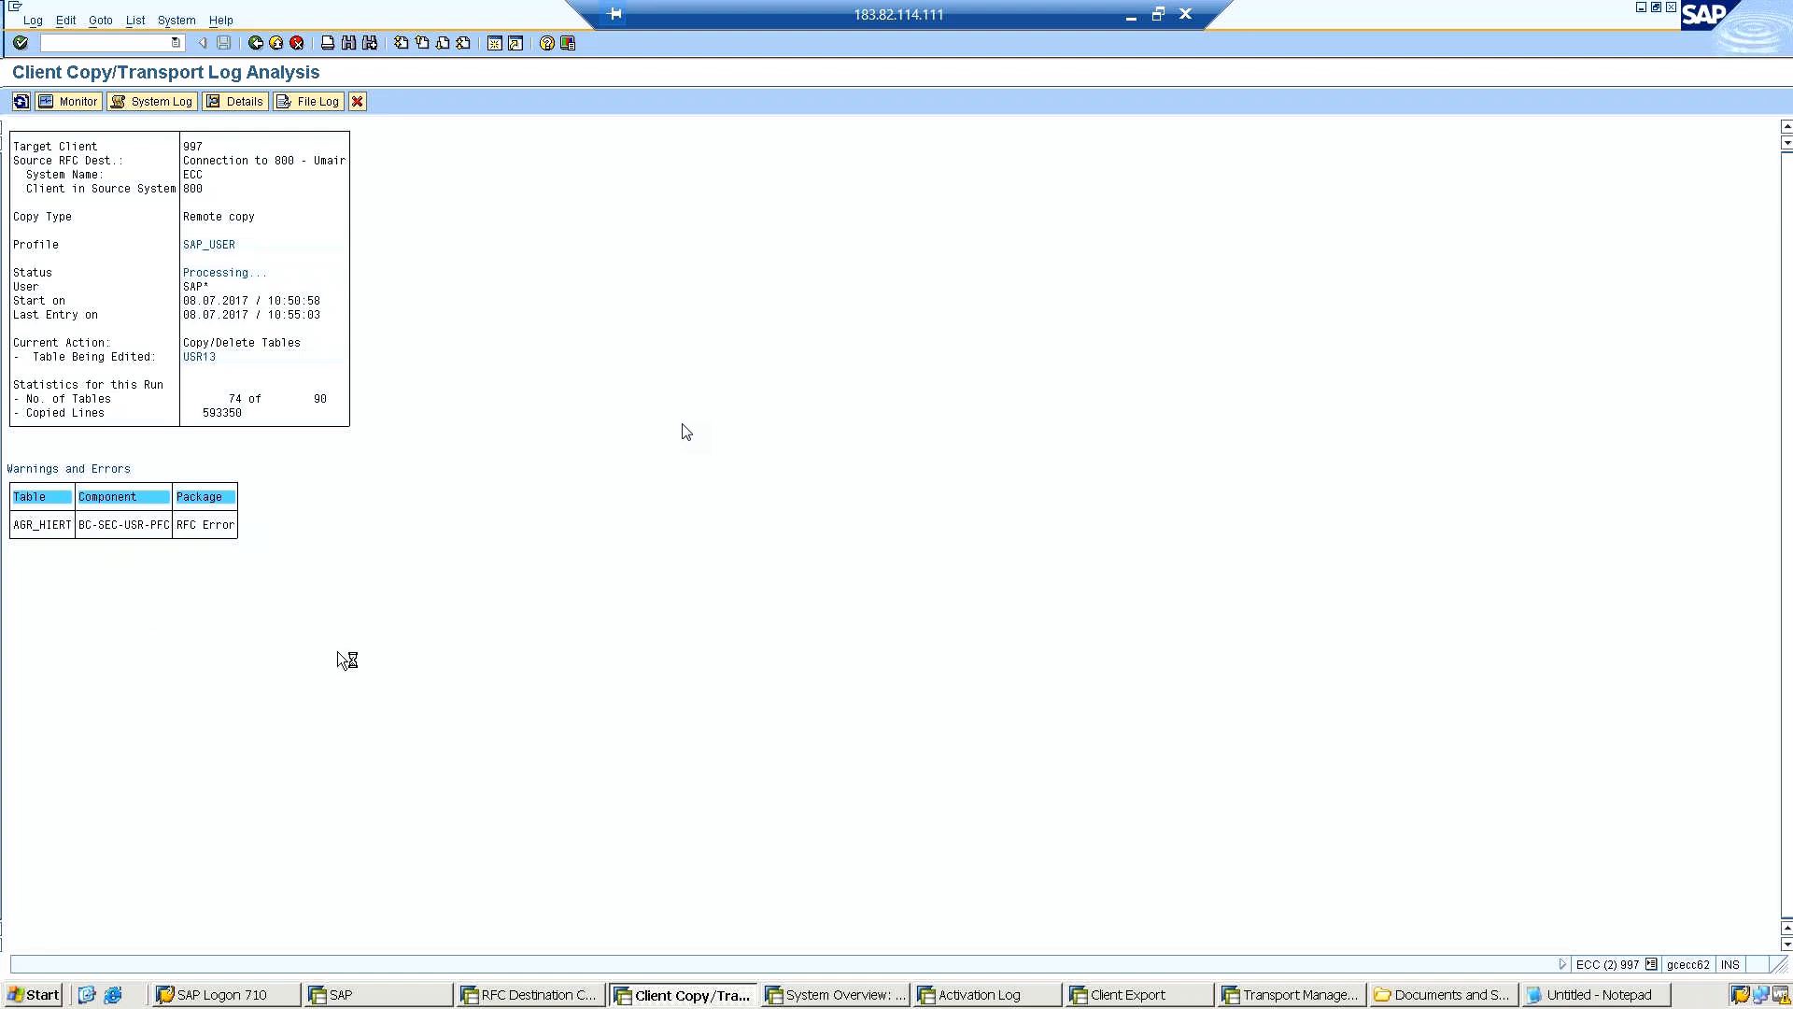
pyautogui.click(1130, 994)
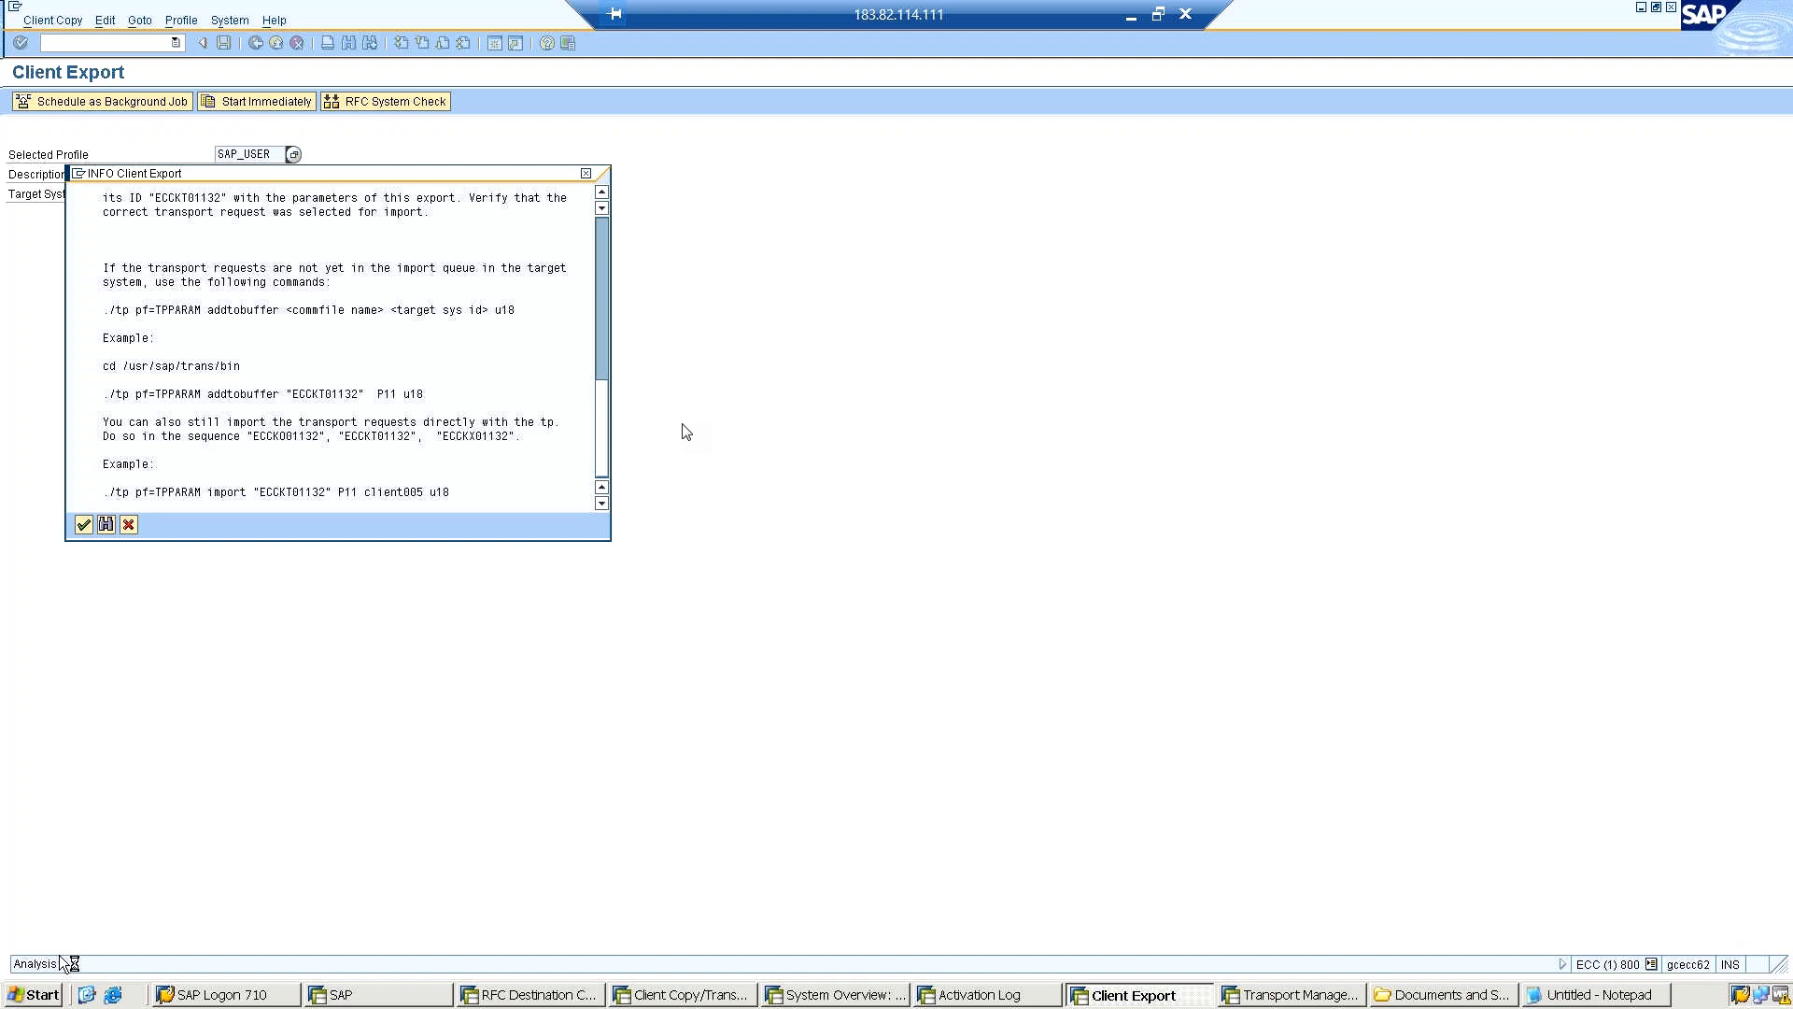
pyautogui.click(1293, 997)
# Bring up the SAP Logon list of systems in the remote desktop session.
pyautogui.press('super+d')
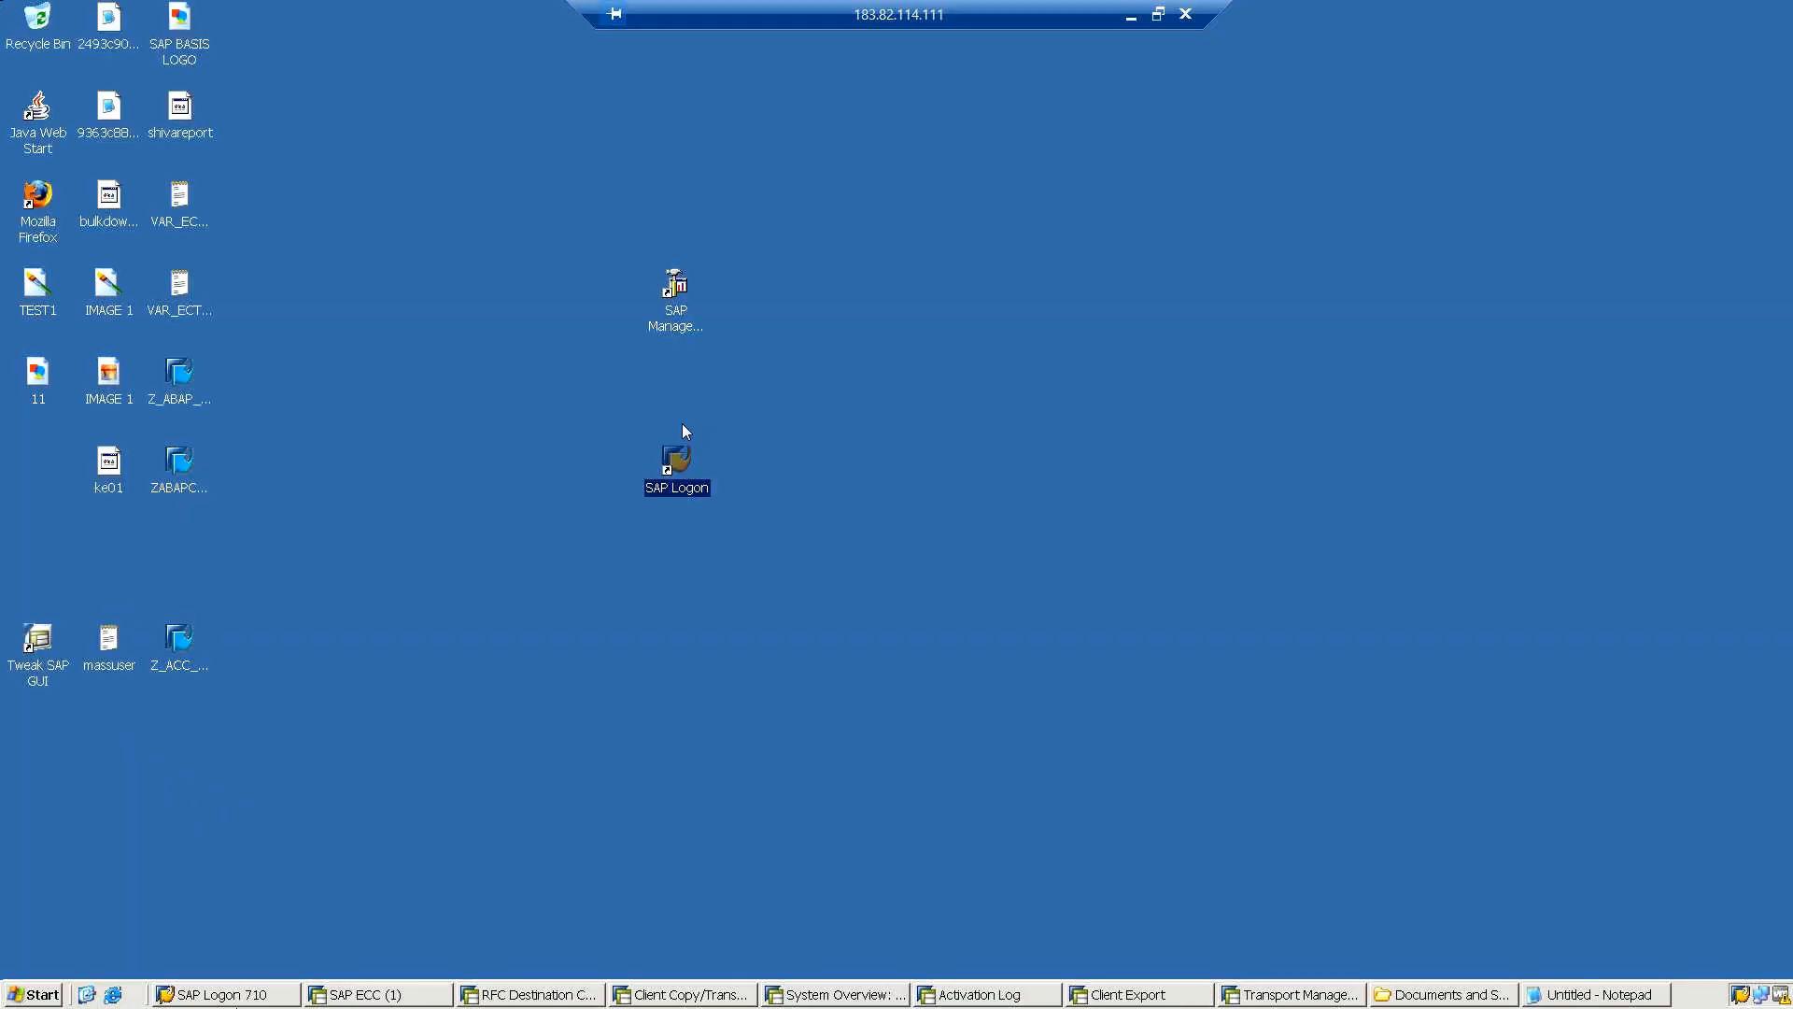
pyautogui.click(237, 996)
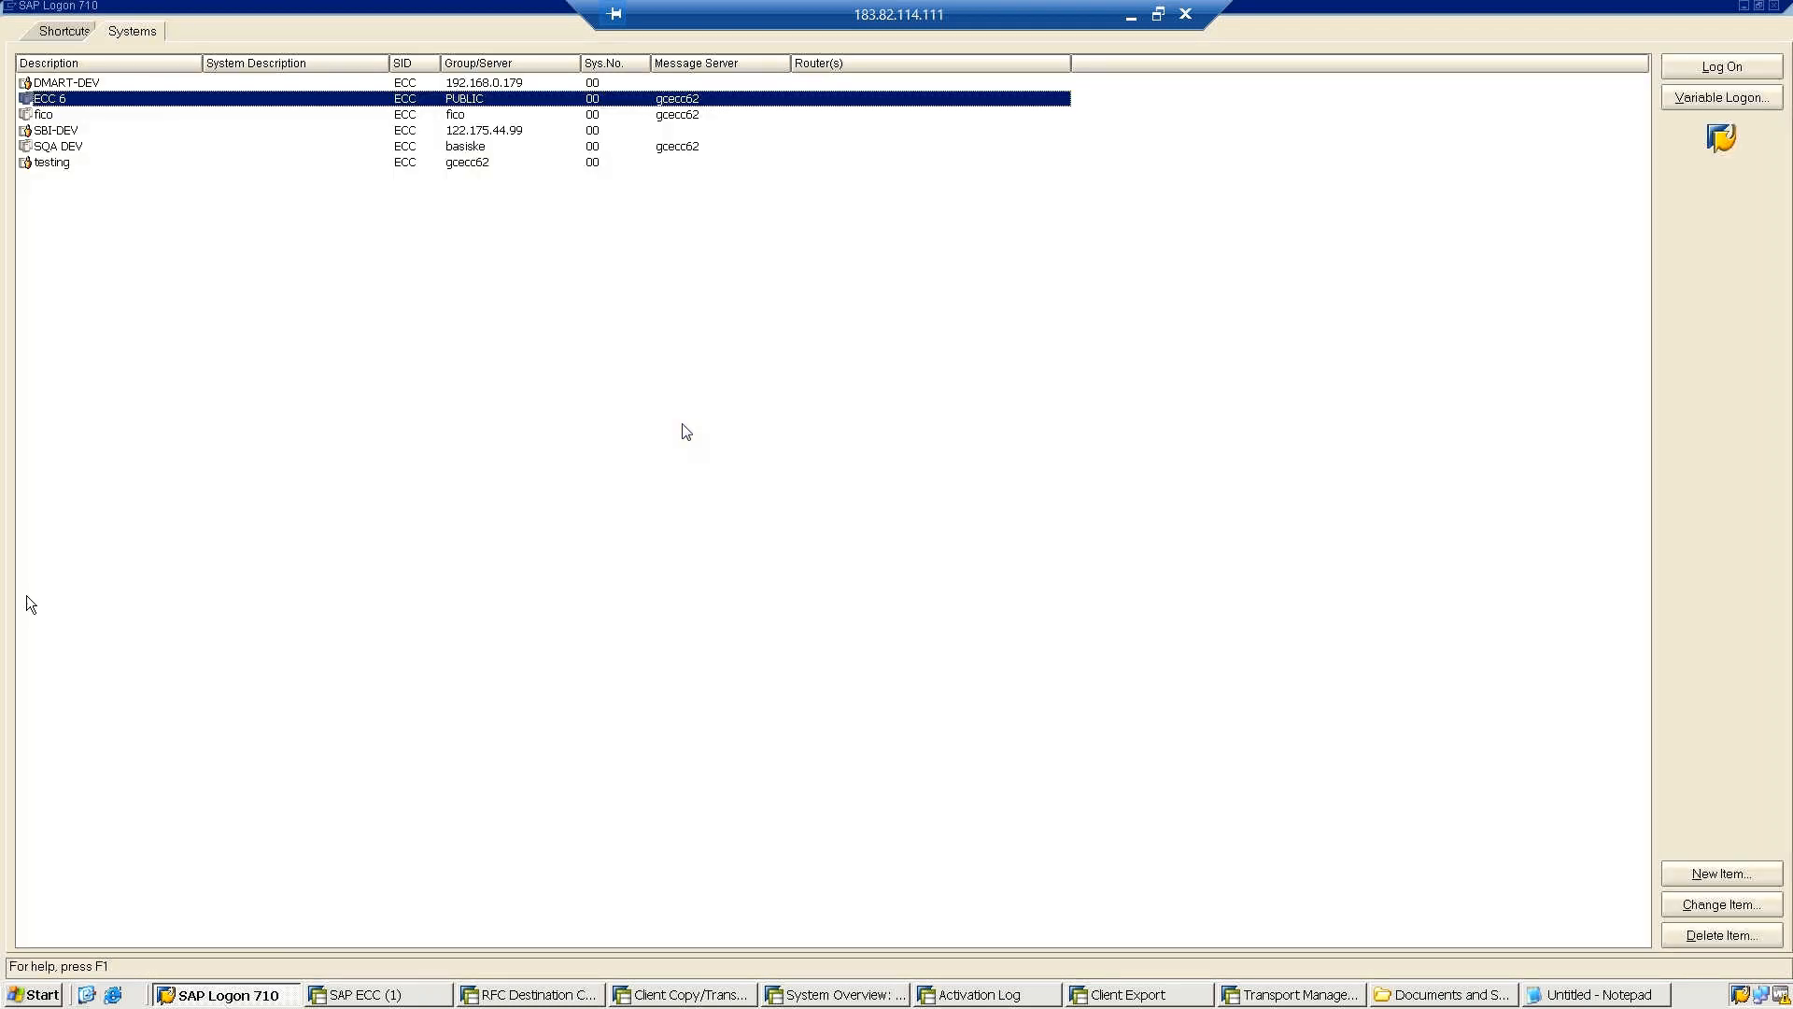
pyautogui.click(1131, 20)
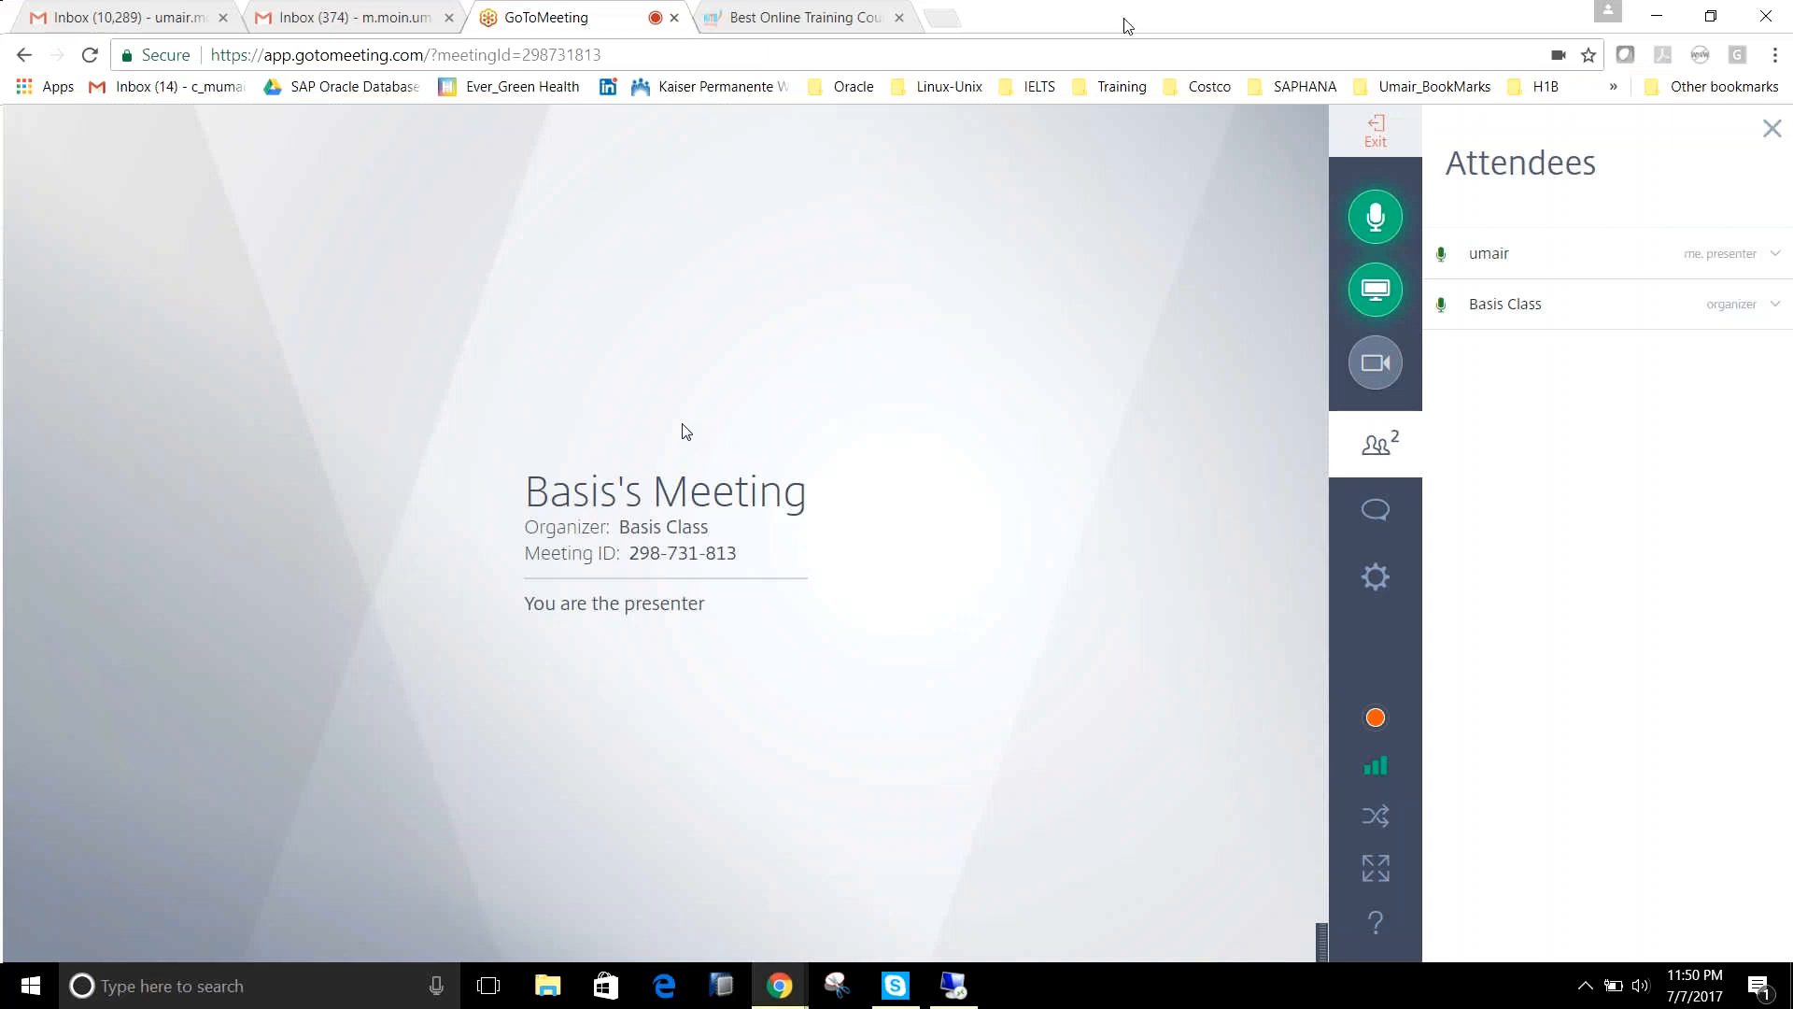
pyautogui.click(954, 988)
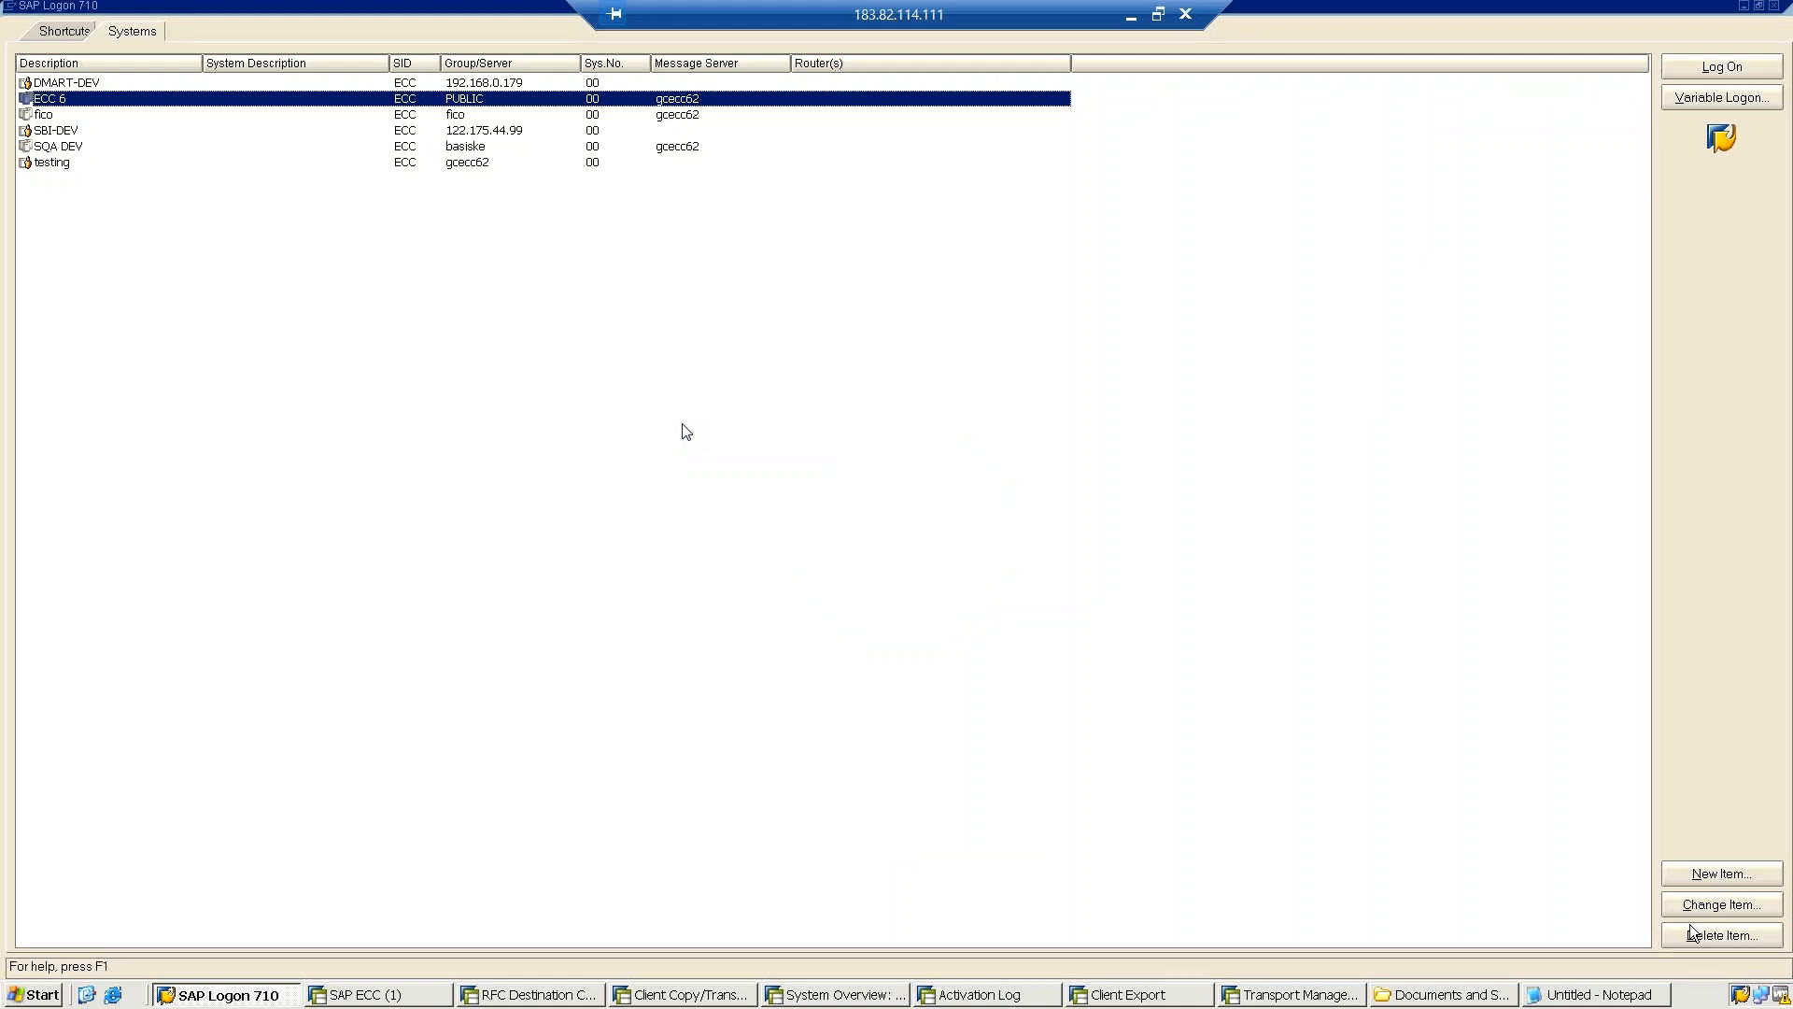
# Minimise the remote desktop session and the GoToMeeting browser window to reach the local desktop.
pyautogui.click(811, 449)
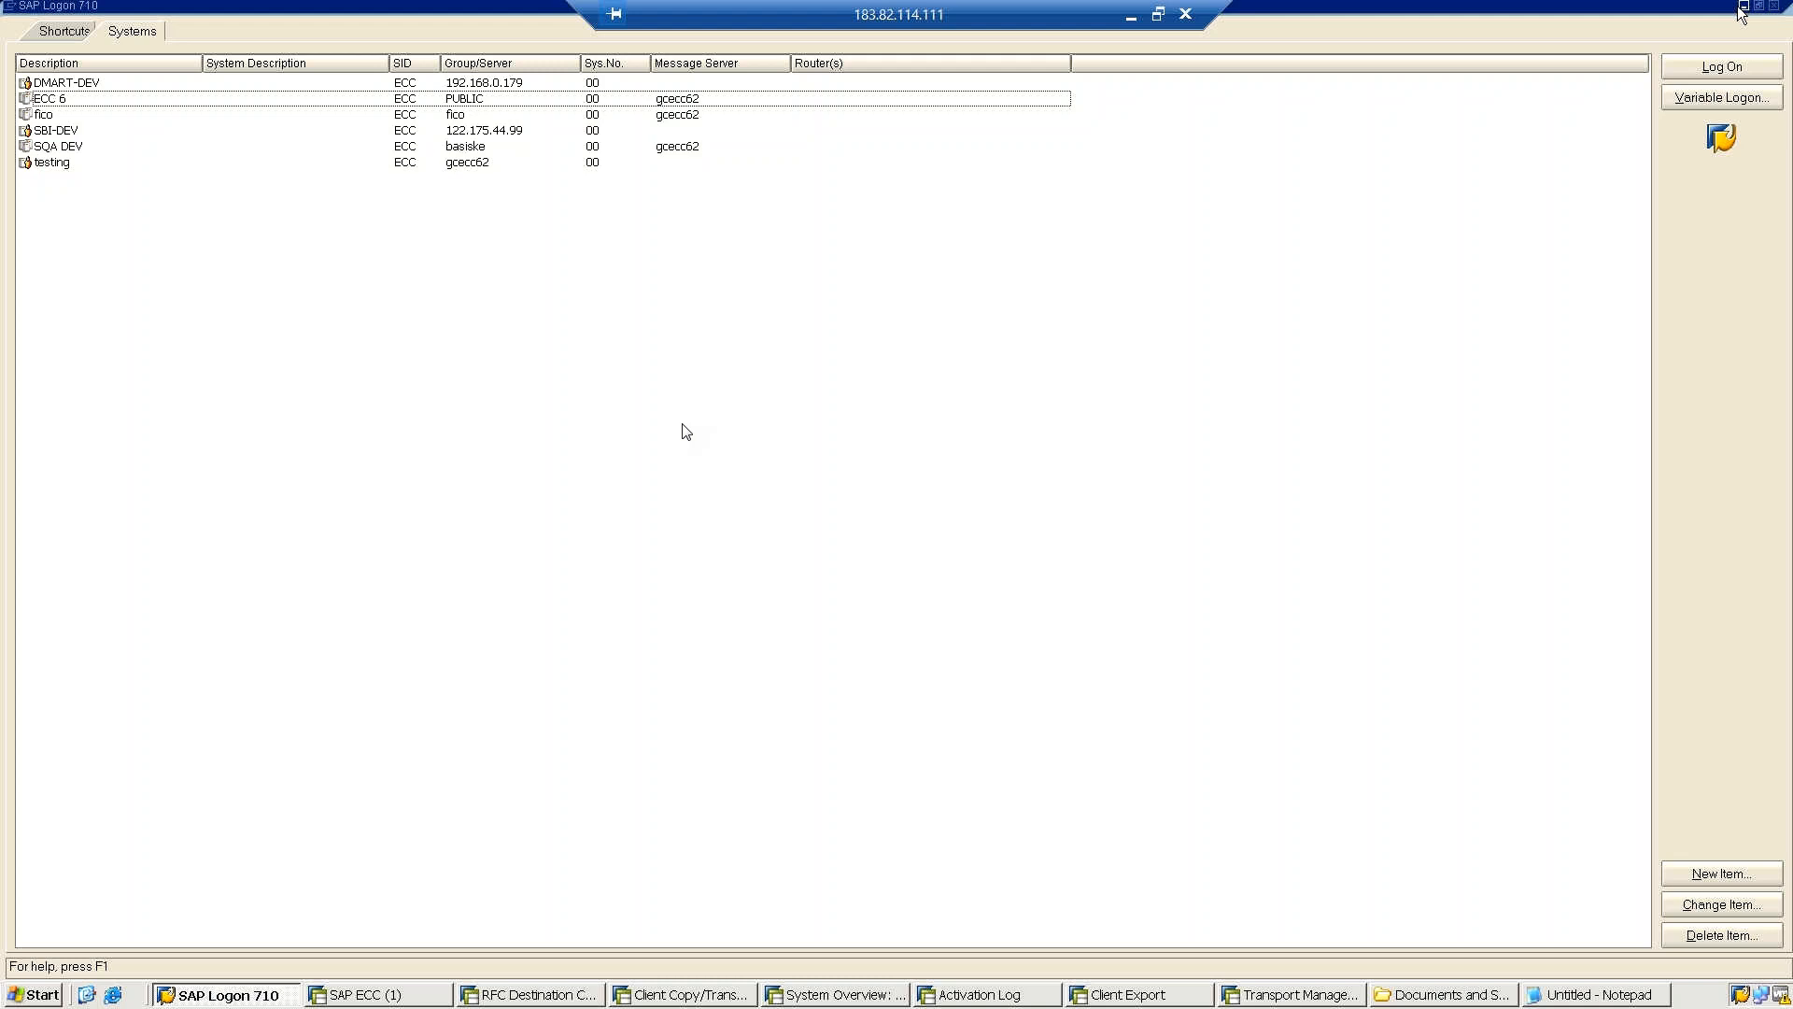
pyautogui.click(1192, 21)
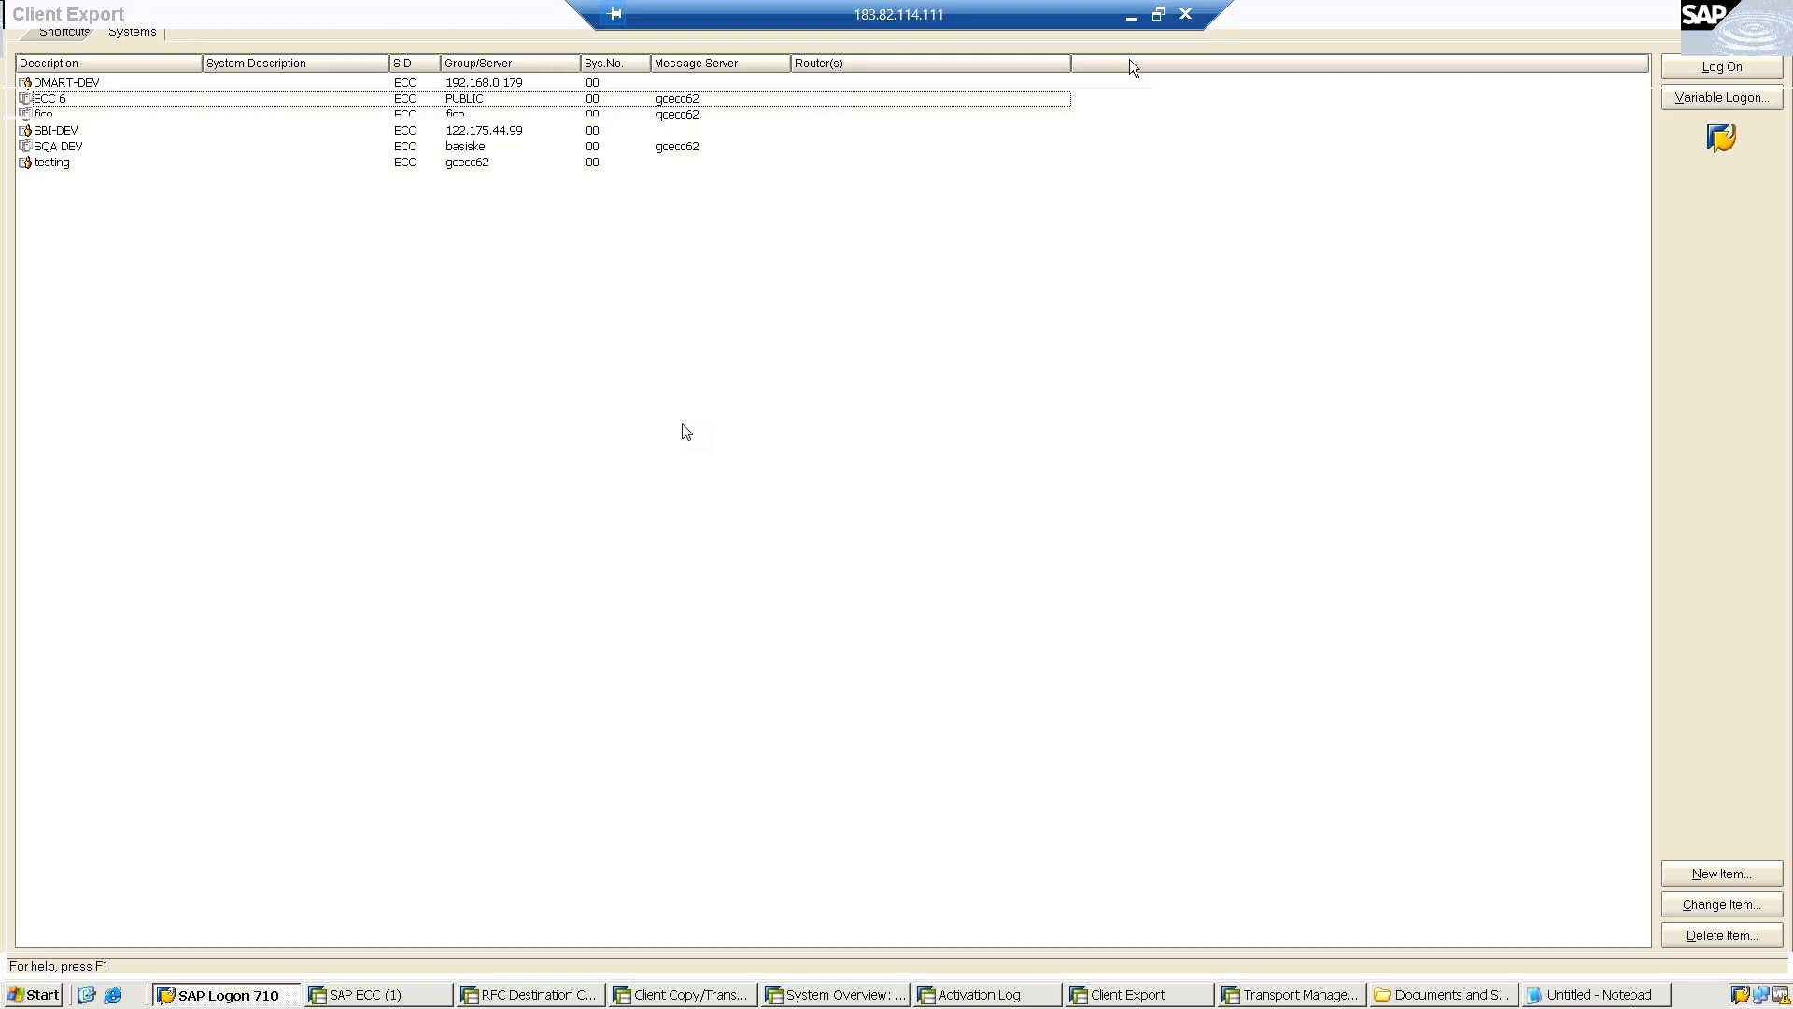
pyautogui.click(1134, 20)
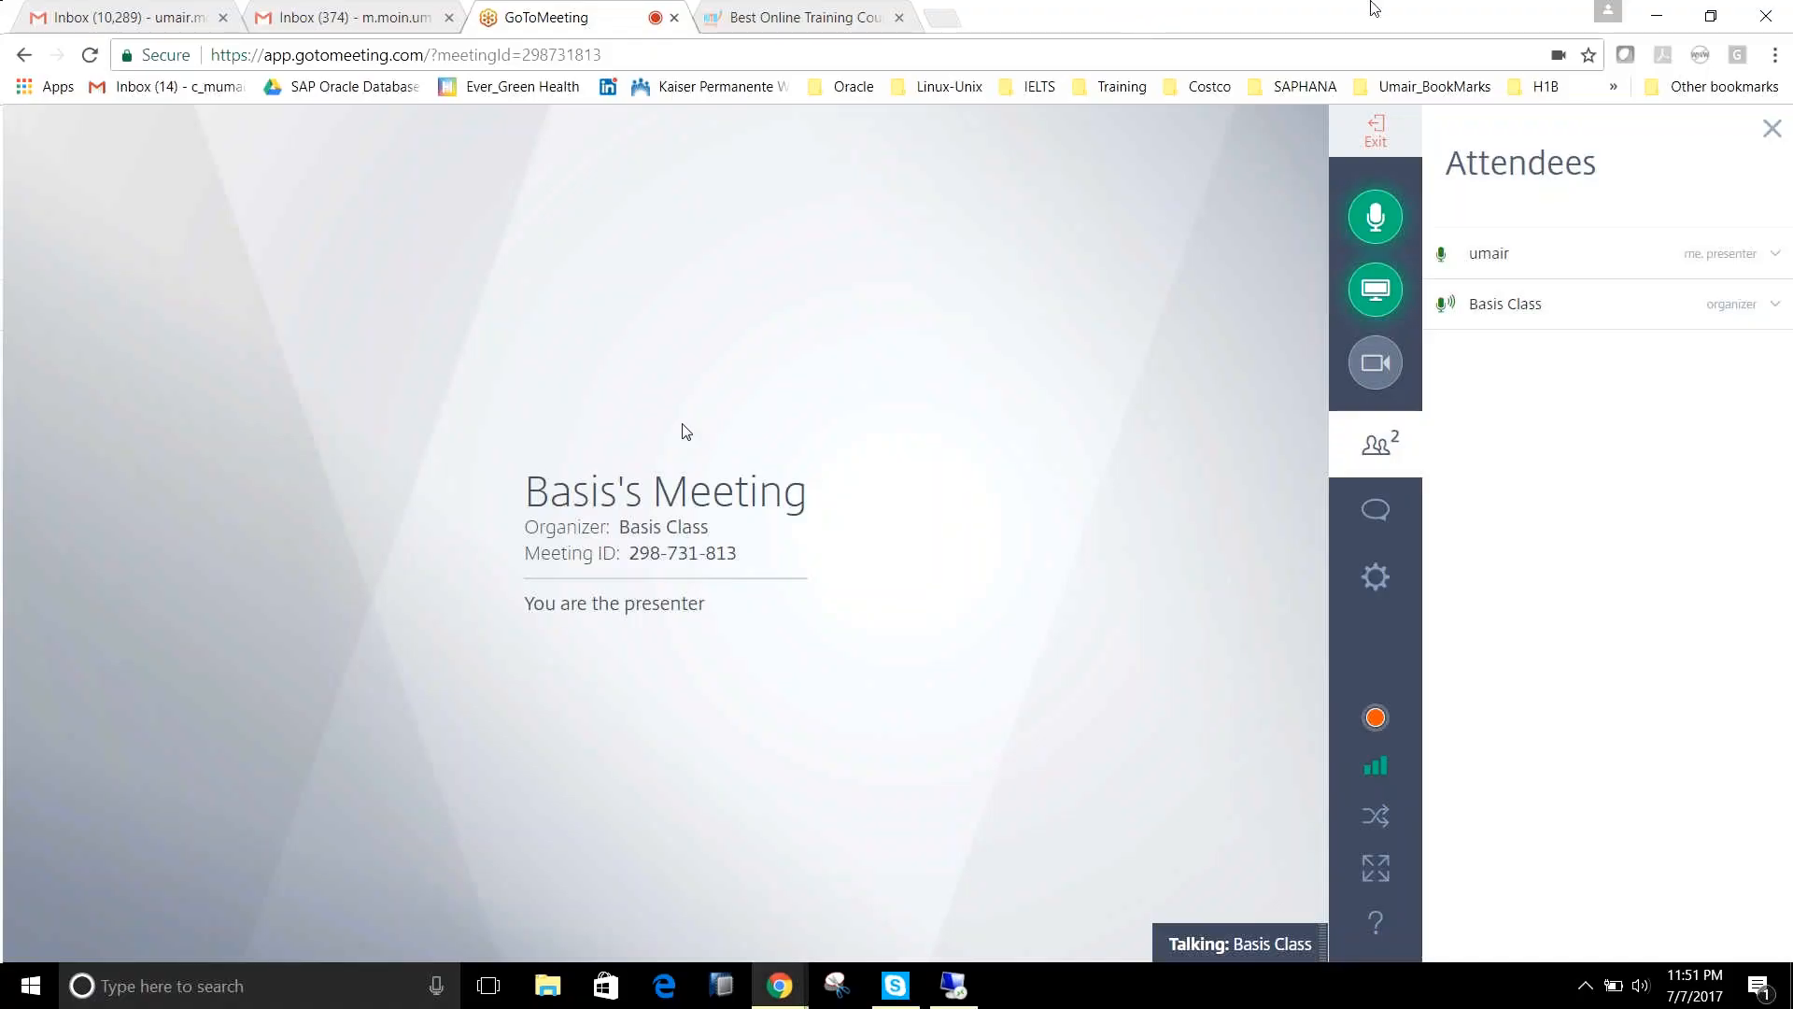
pyautogui.click(1654, 15)
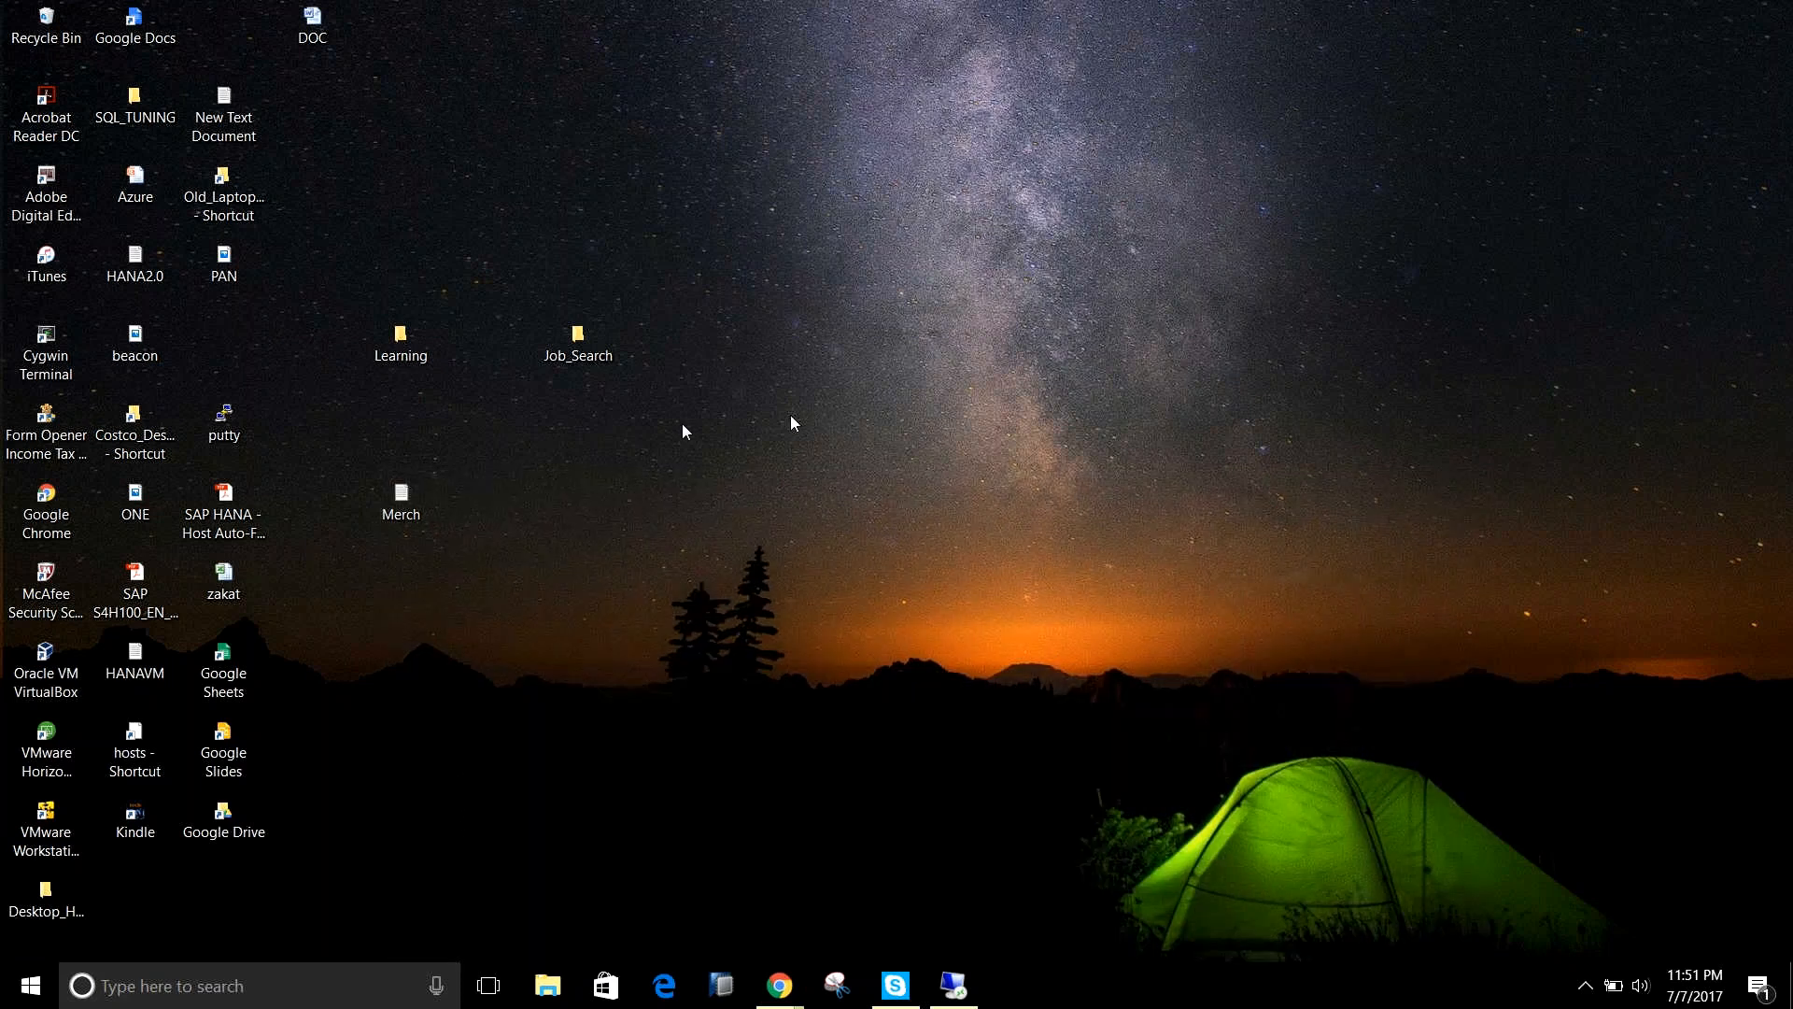
pyautogui.rightClick(458, 724)
pyautogui.click(385, 746)
pyautogui.click(953, 986)
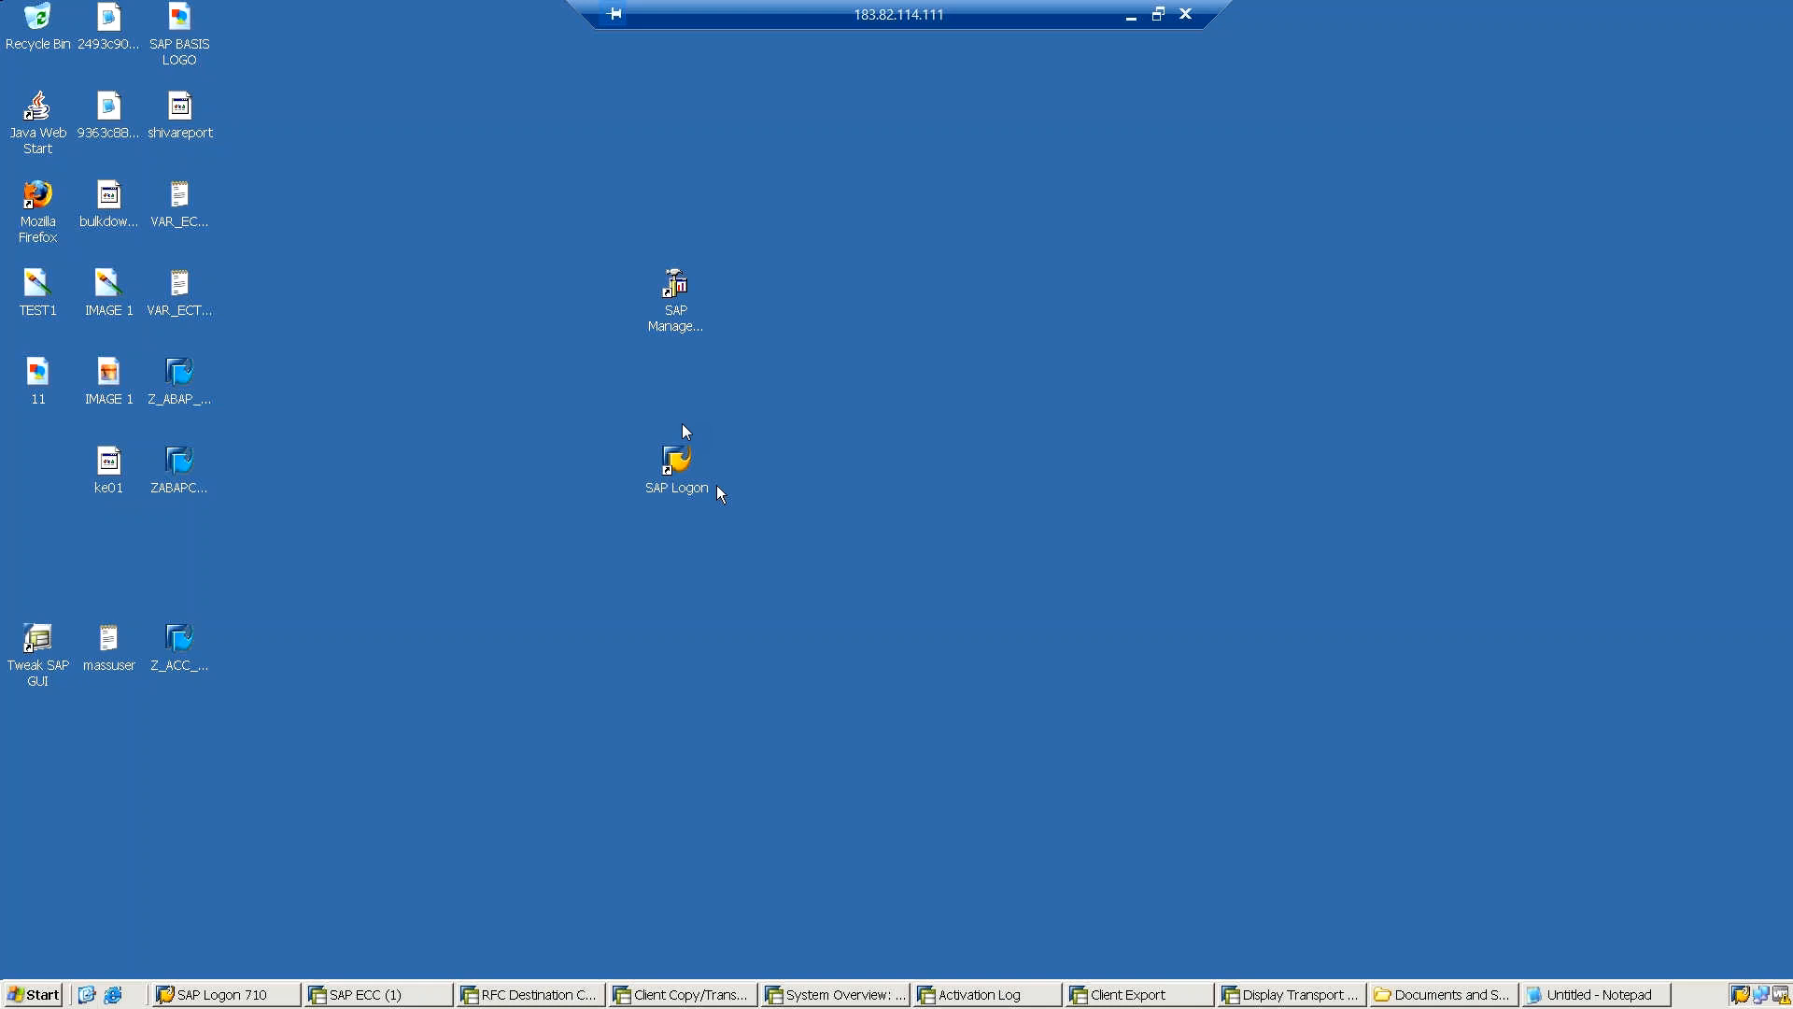
pyautogui.click(1134, 20)
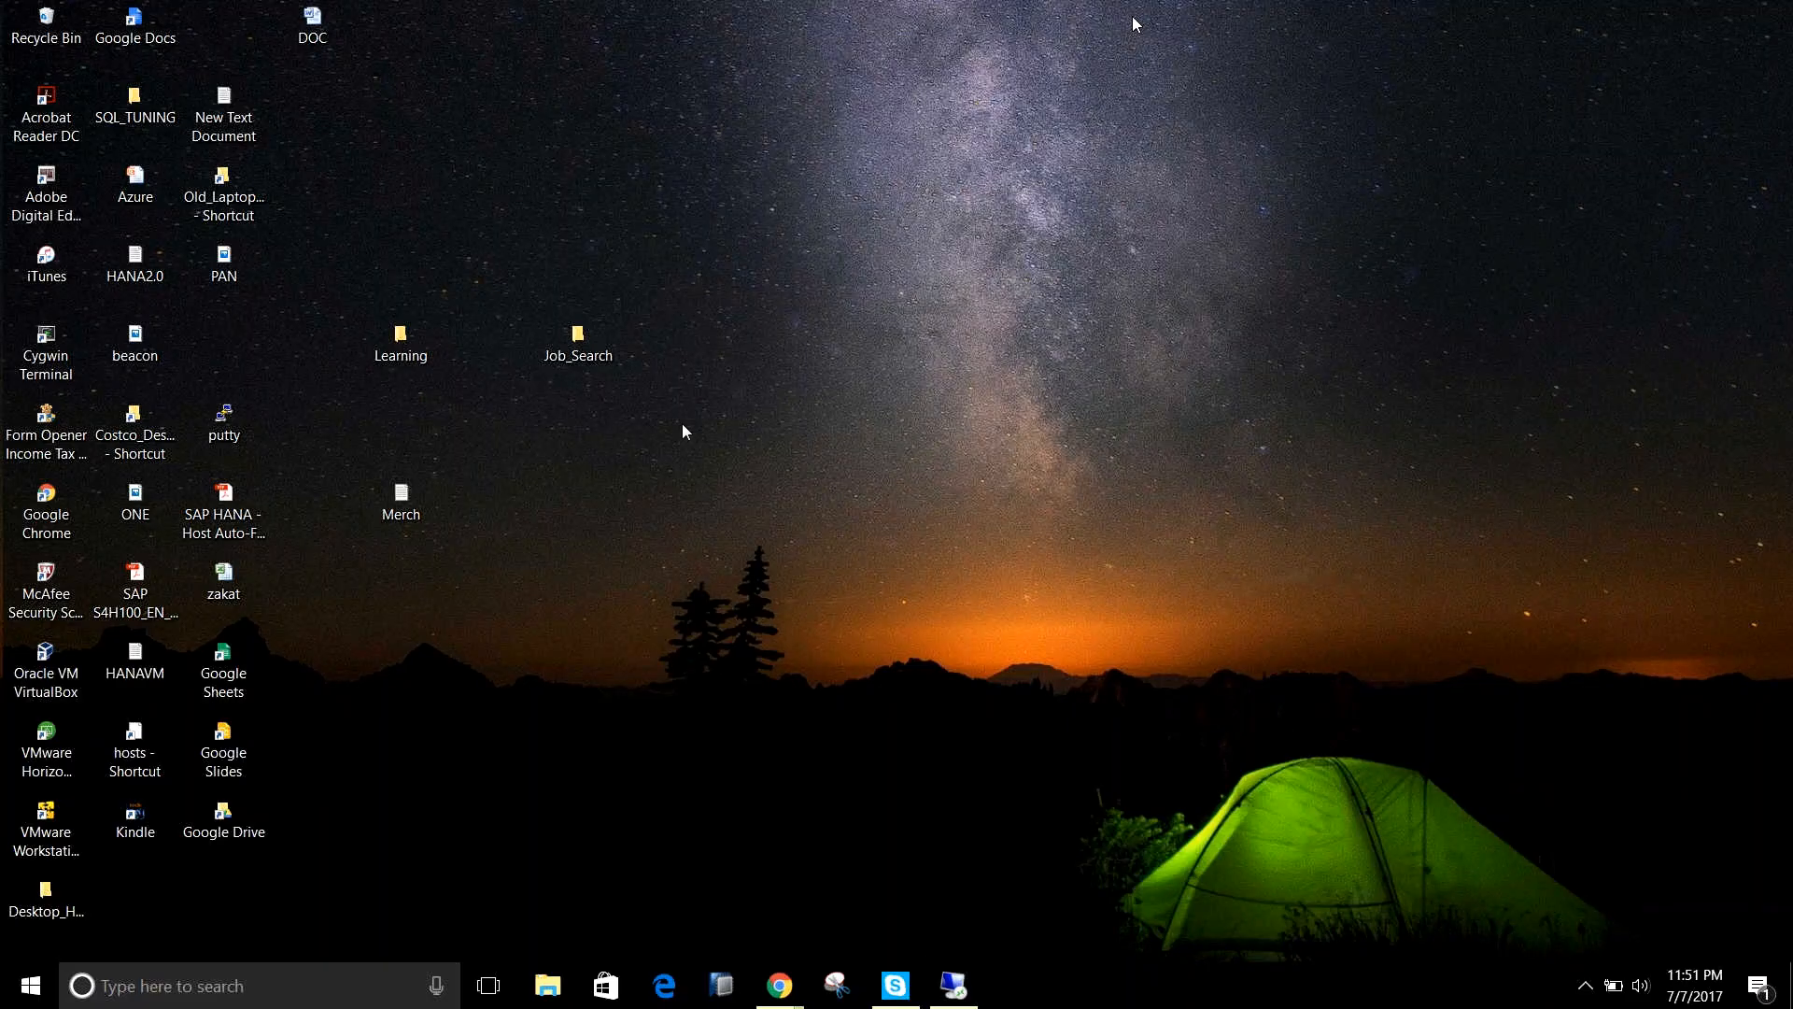
pyautogui.press('super')
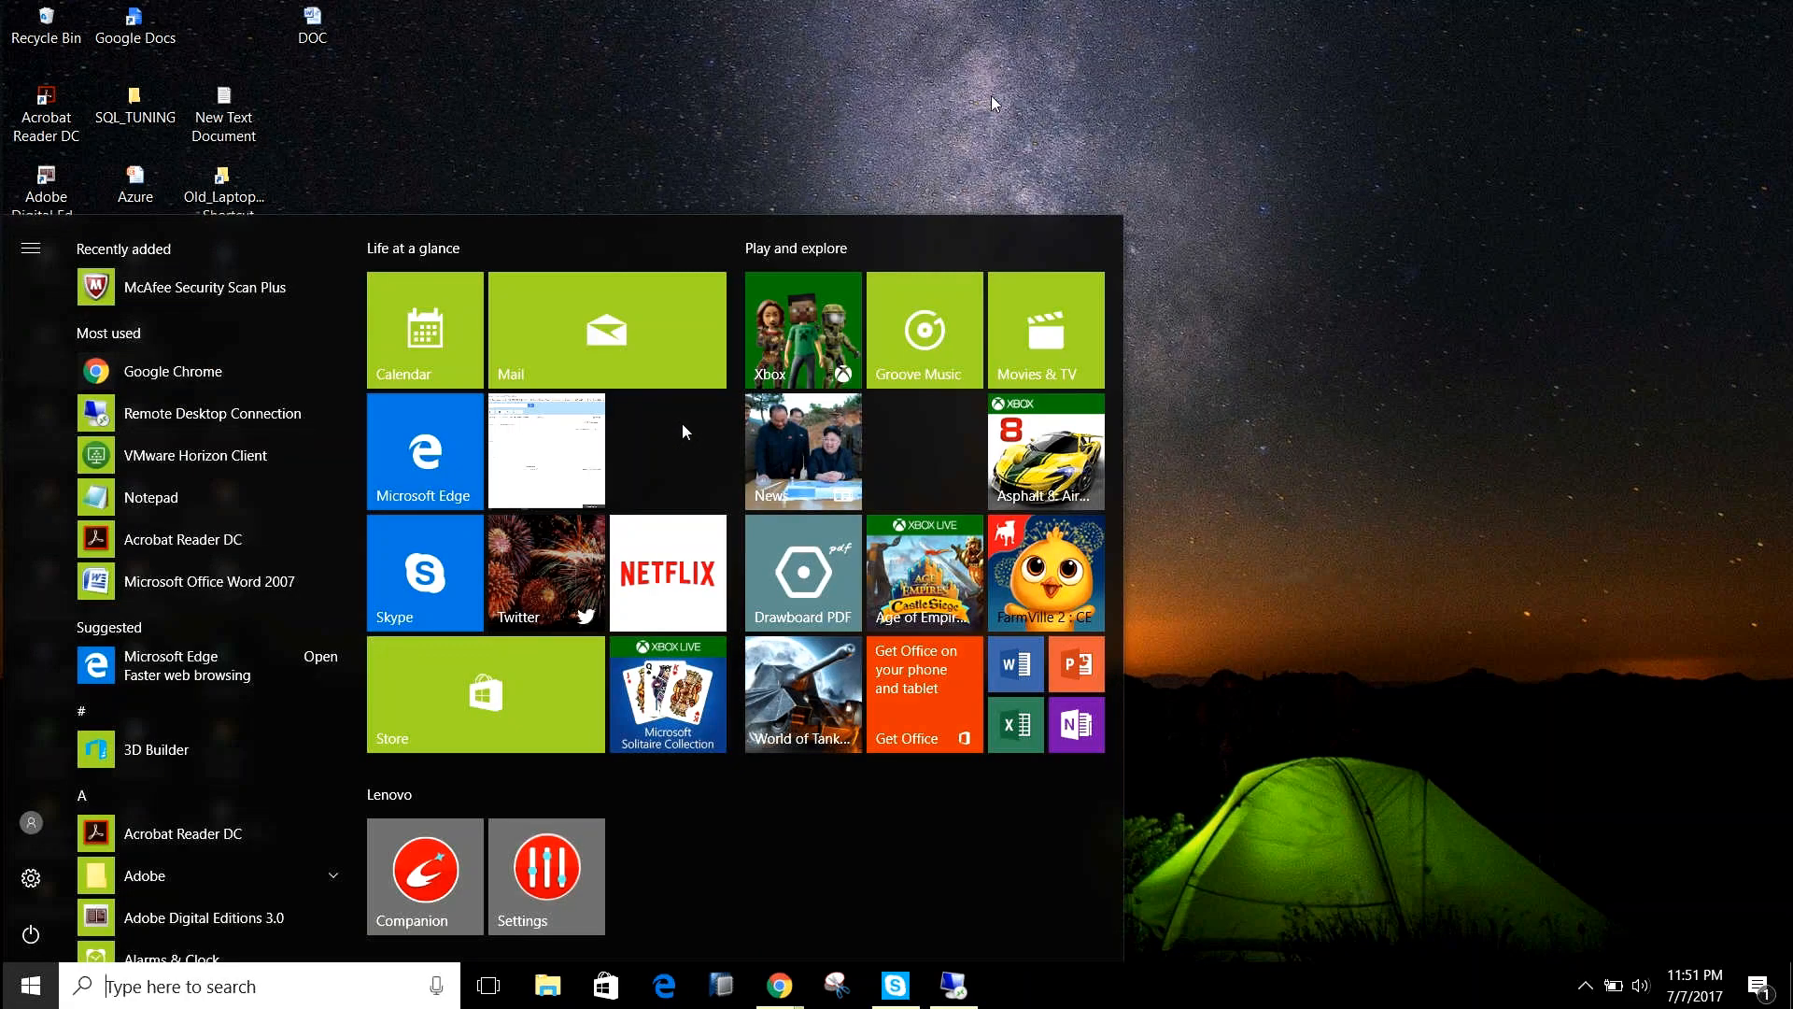
pyautogui.click(1210, 151)
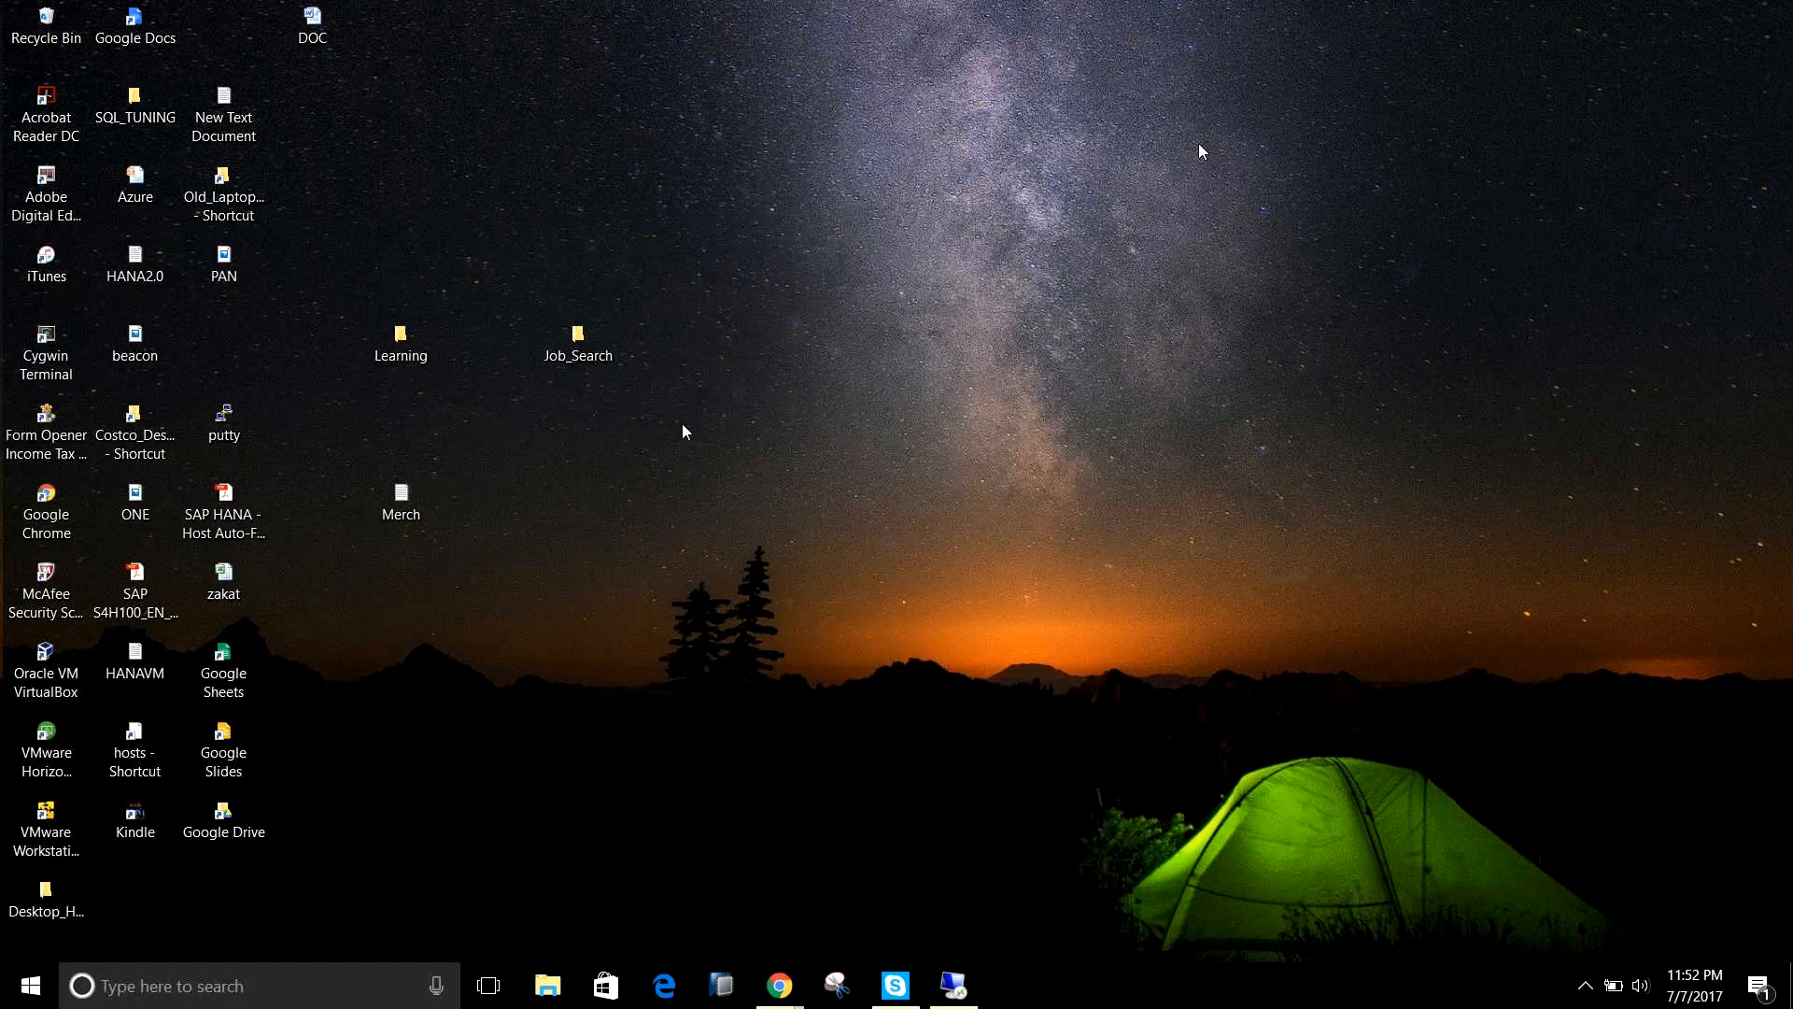
# Search the local computer for sapgui and close all tabs of the browser with the web results.
pyautogui.click(28, 988)
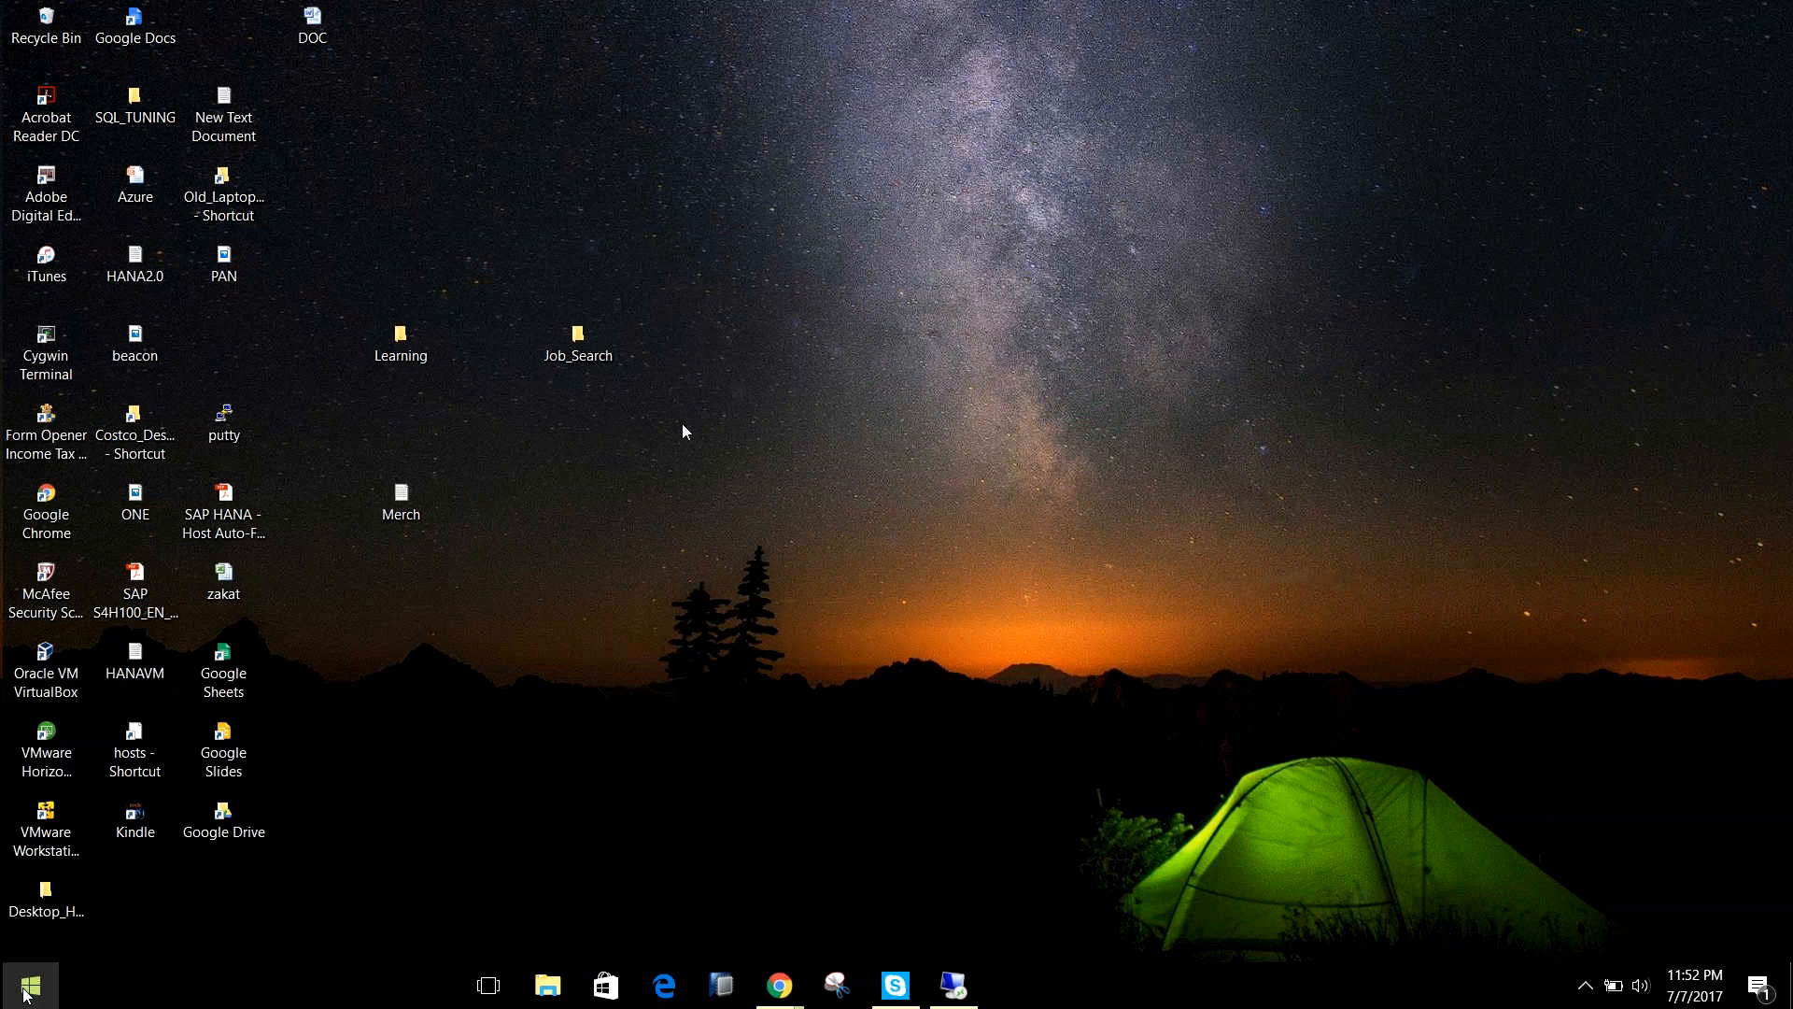
pyautogui.click(162, 988)
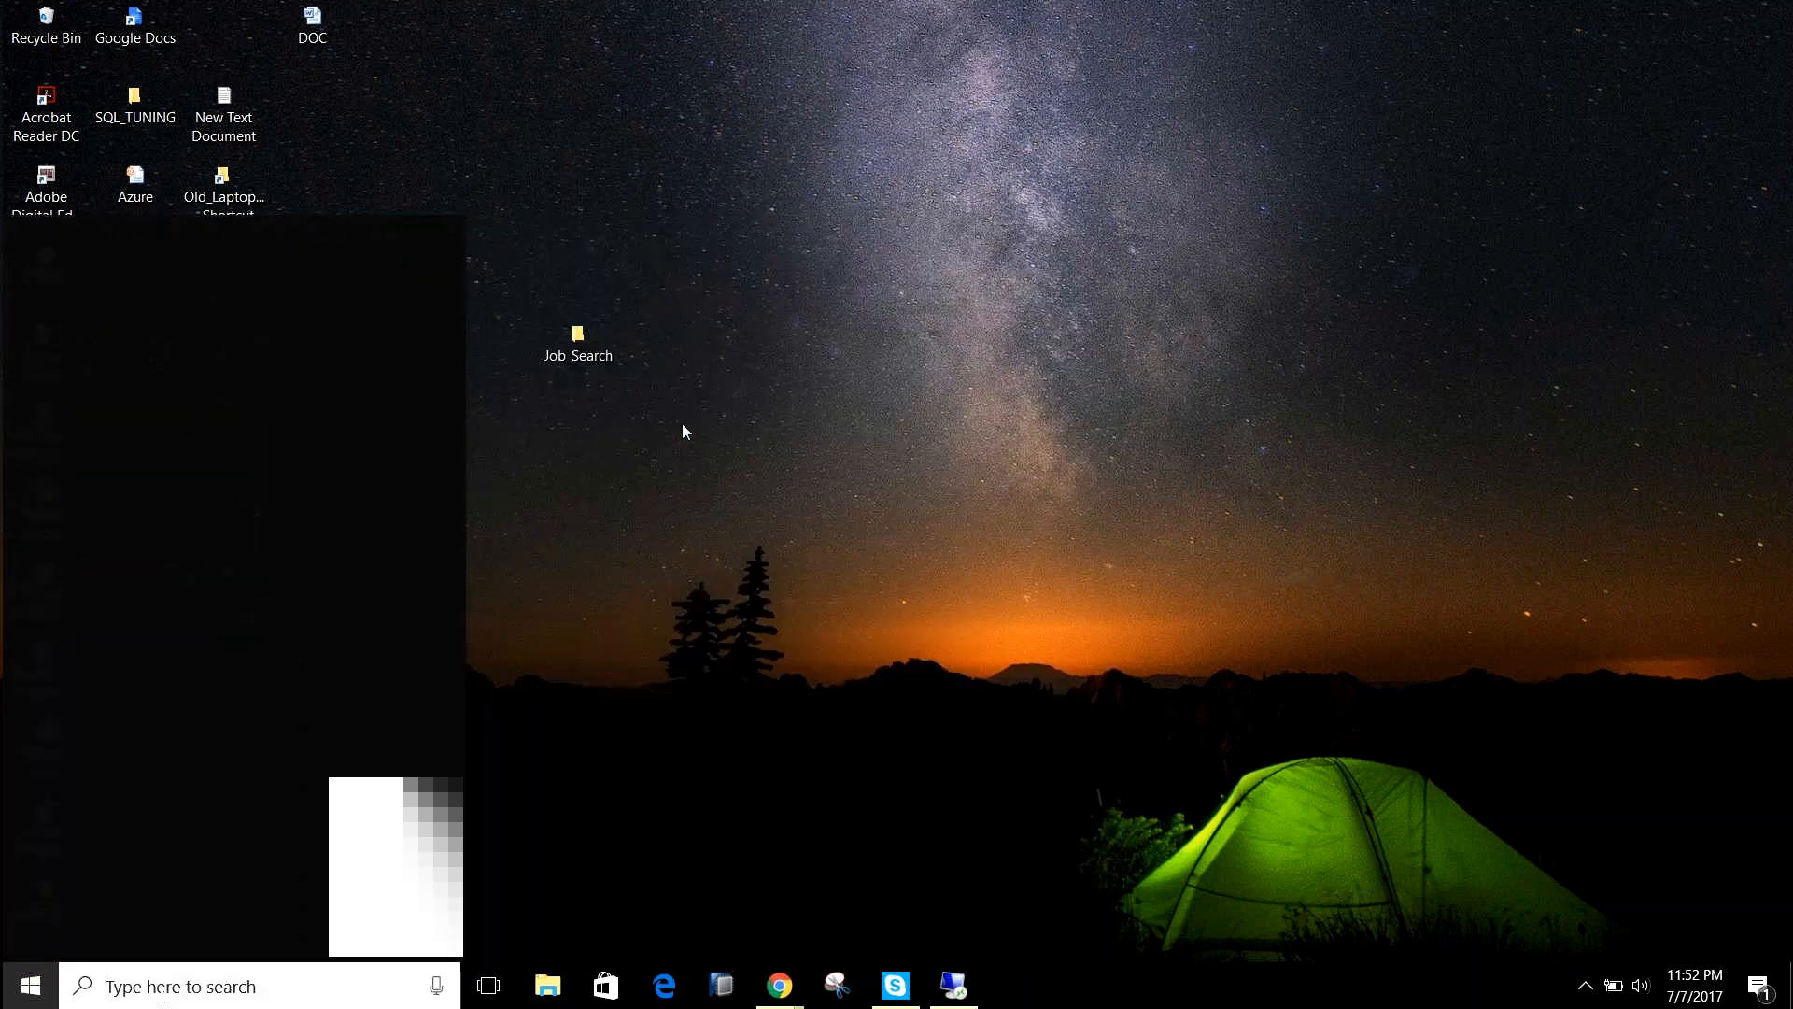
pyautogui.write('sapgui')
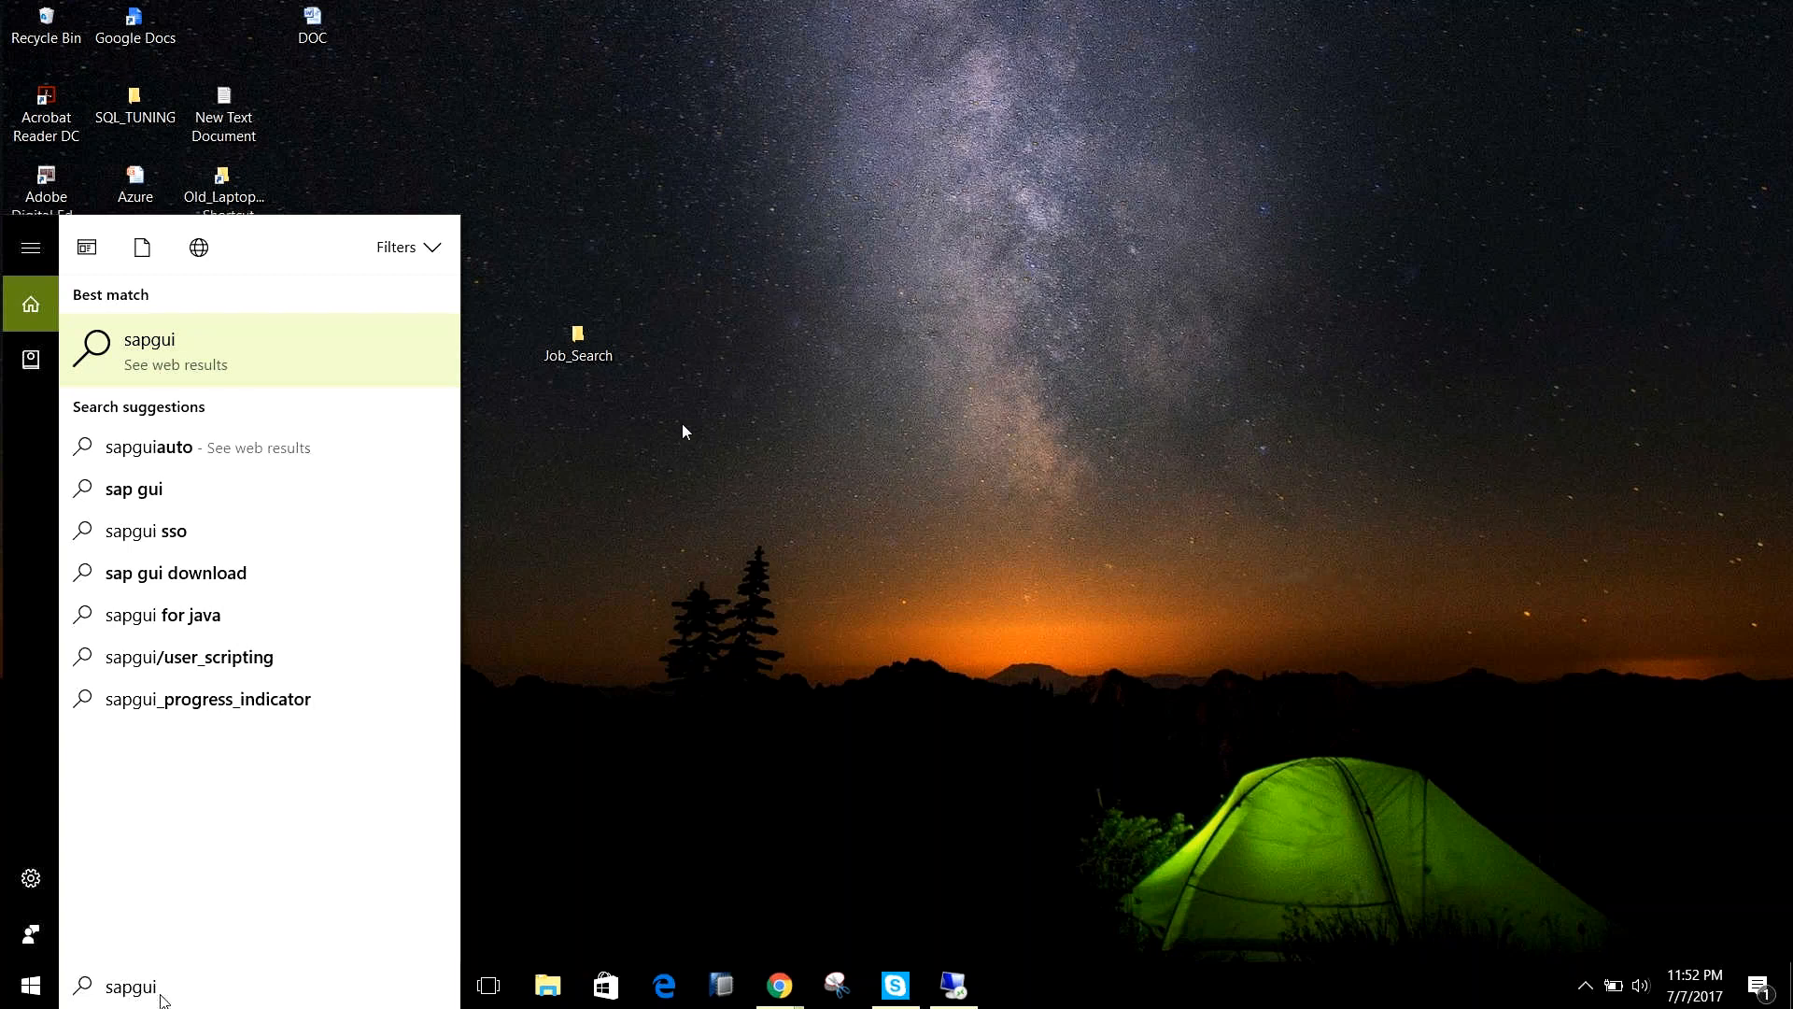
pyautogui.press('Escape')
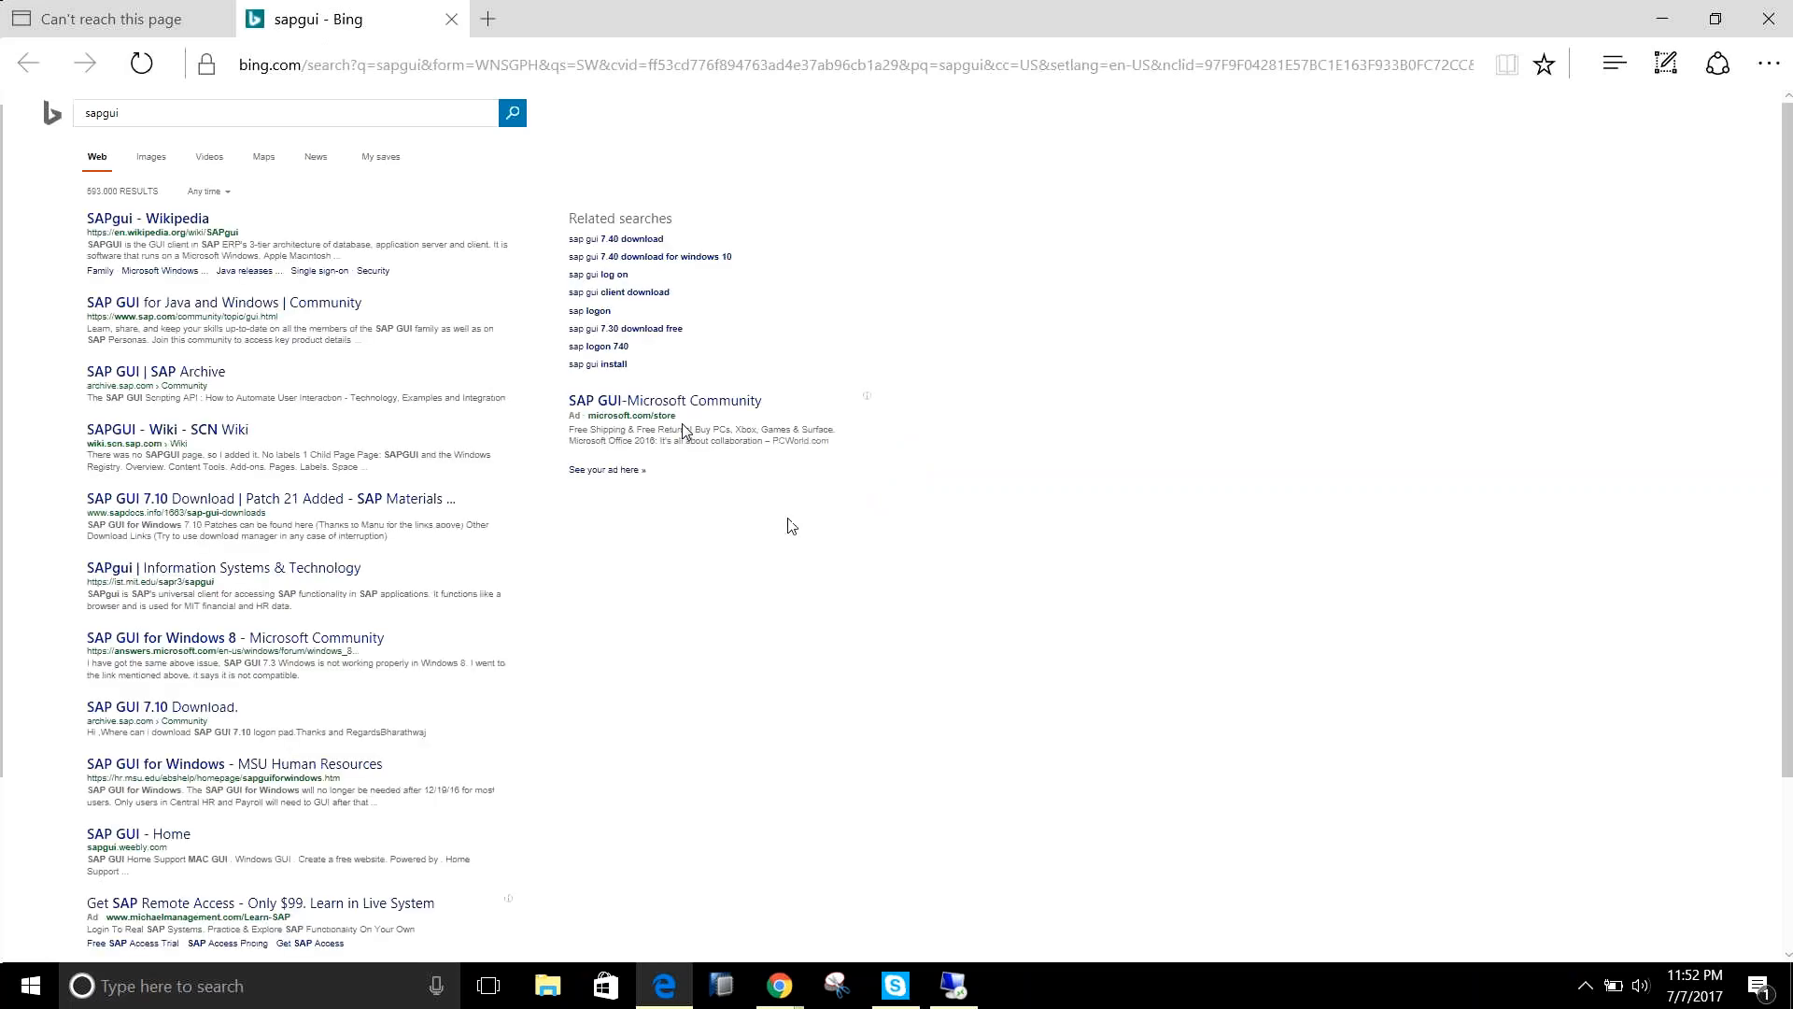
pyautogui.click(1760, 22)
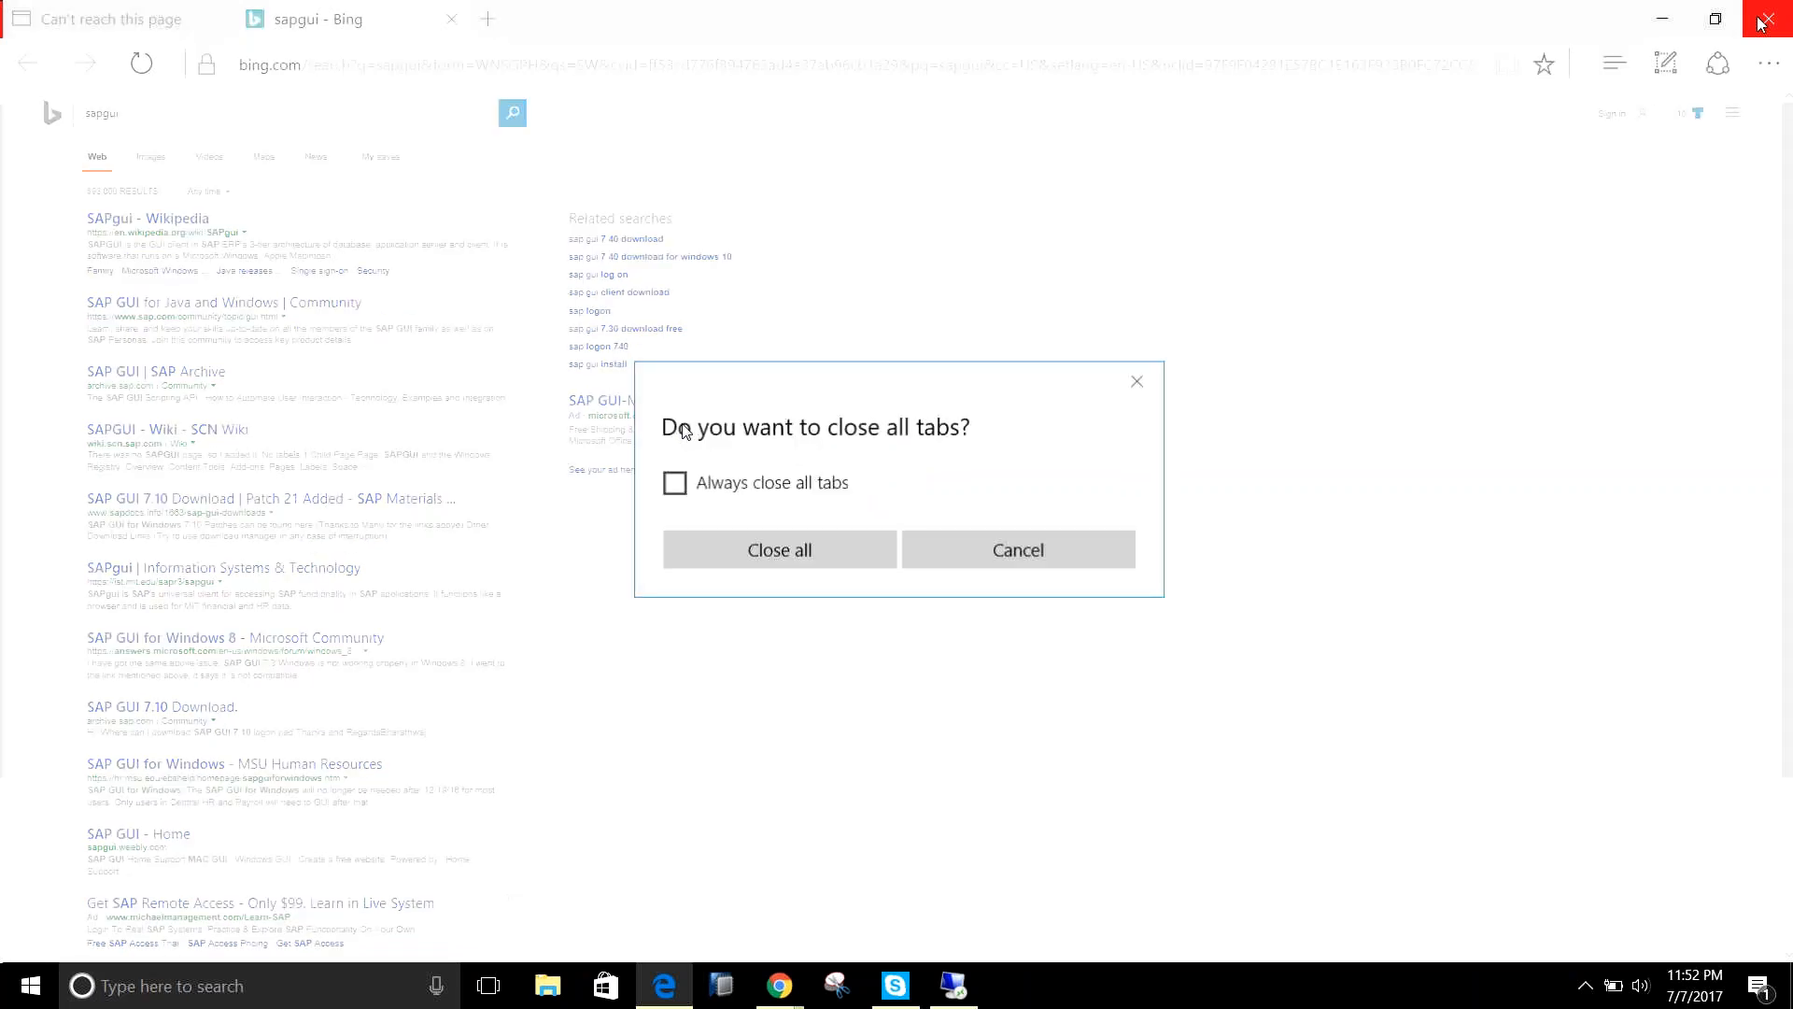
pyautogui.click(814, 560)
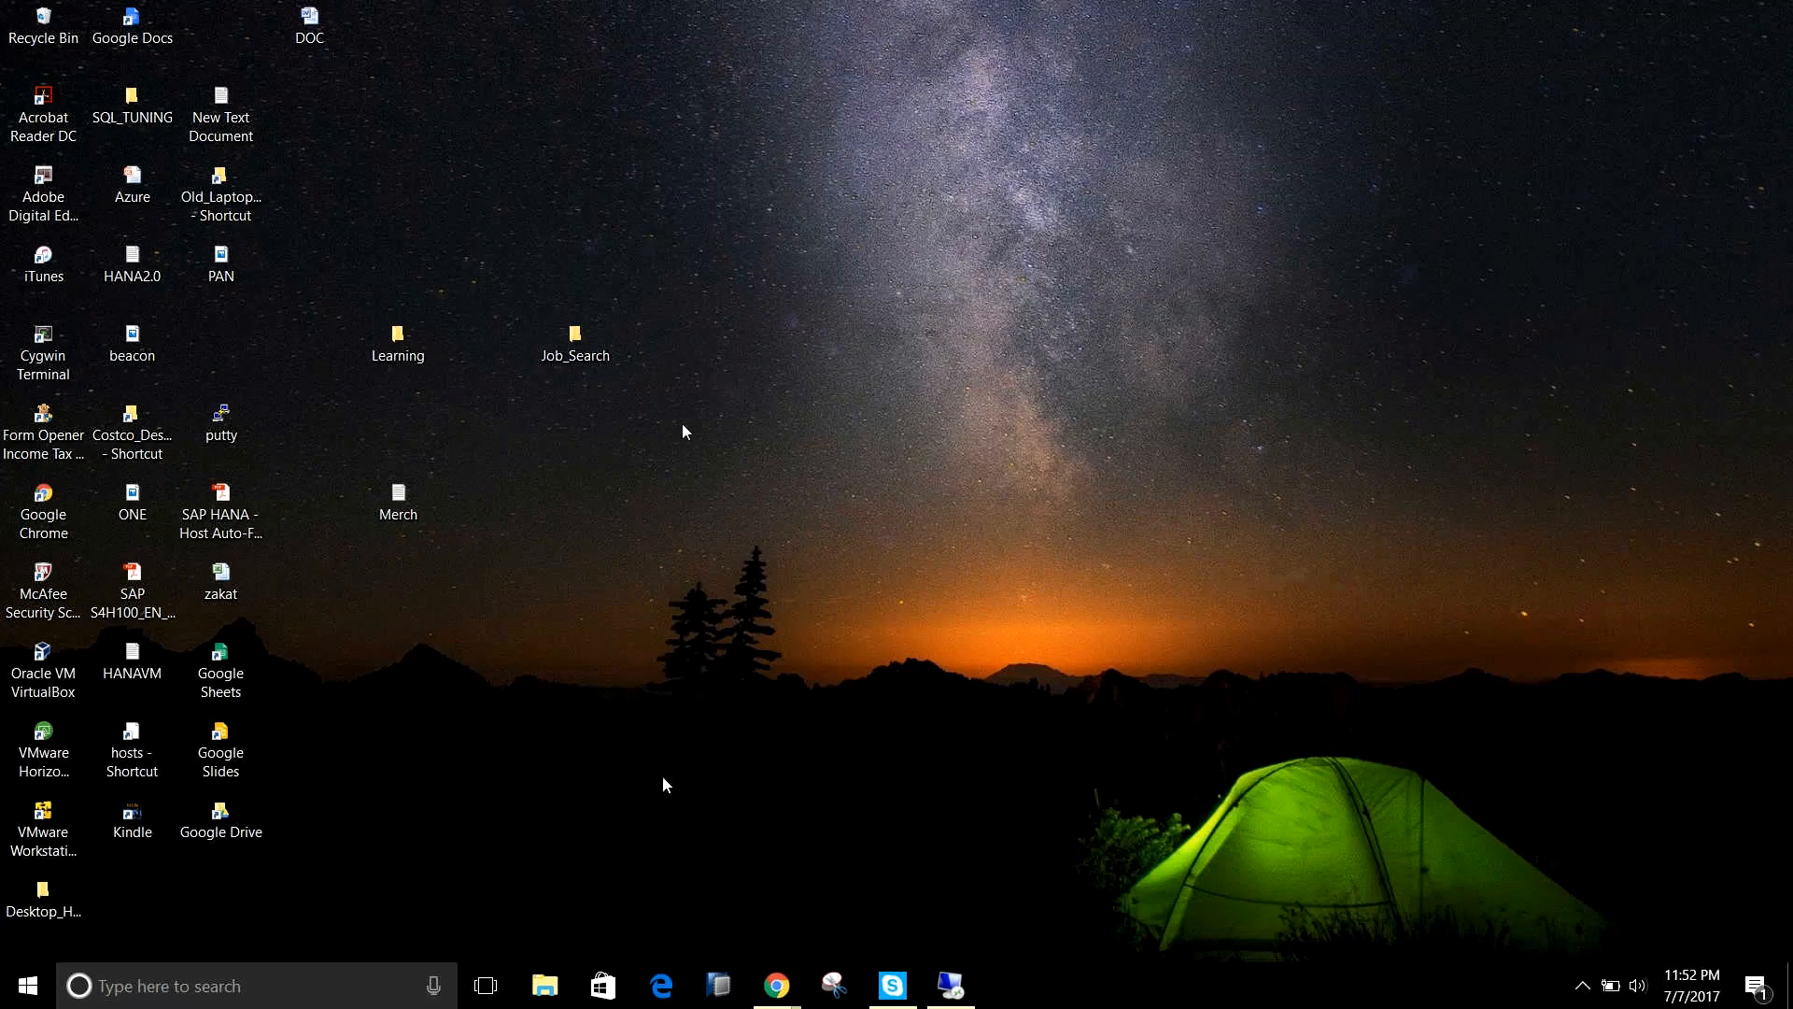
# Return to the remote desktop session and confirm the information dialog of the client export.
pyautogui.moveTo(777, 985)
pyautogui.moveTo(954, 988)
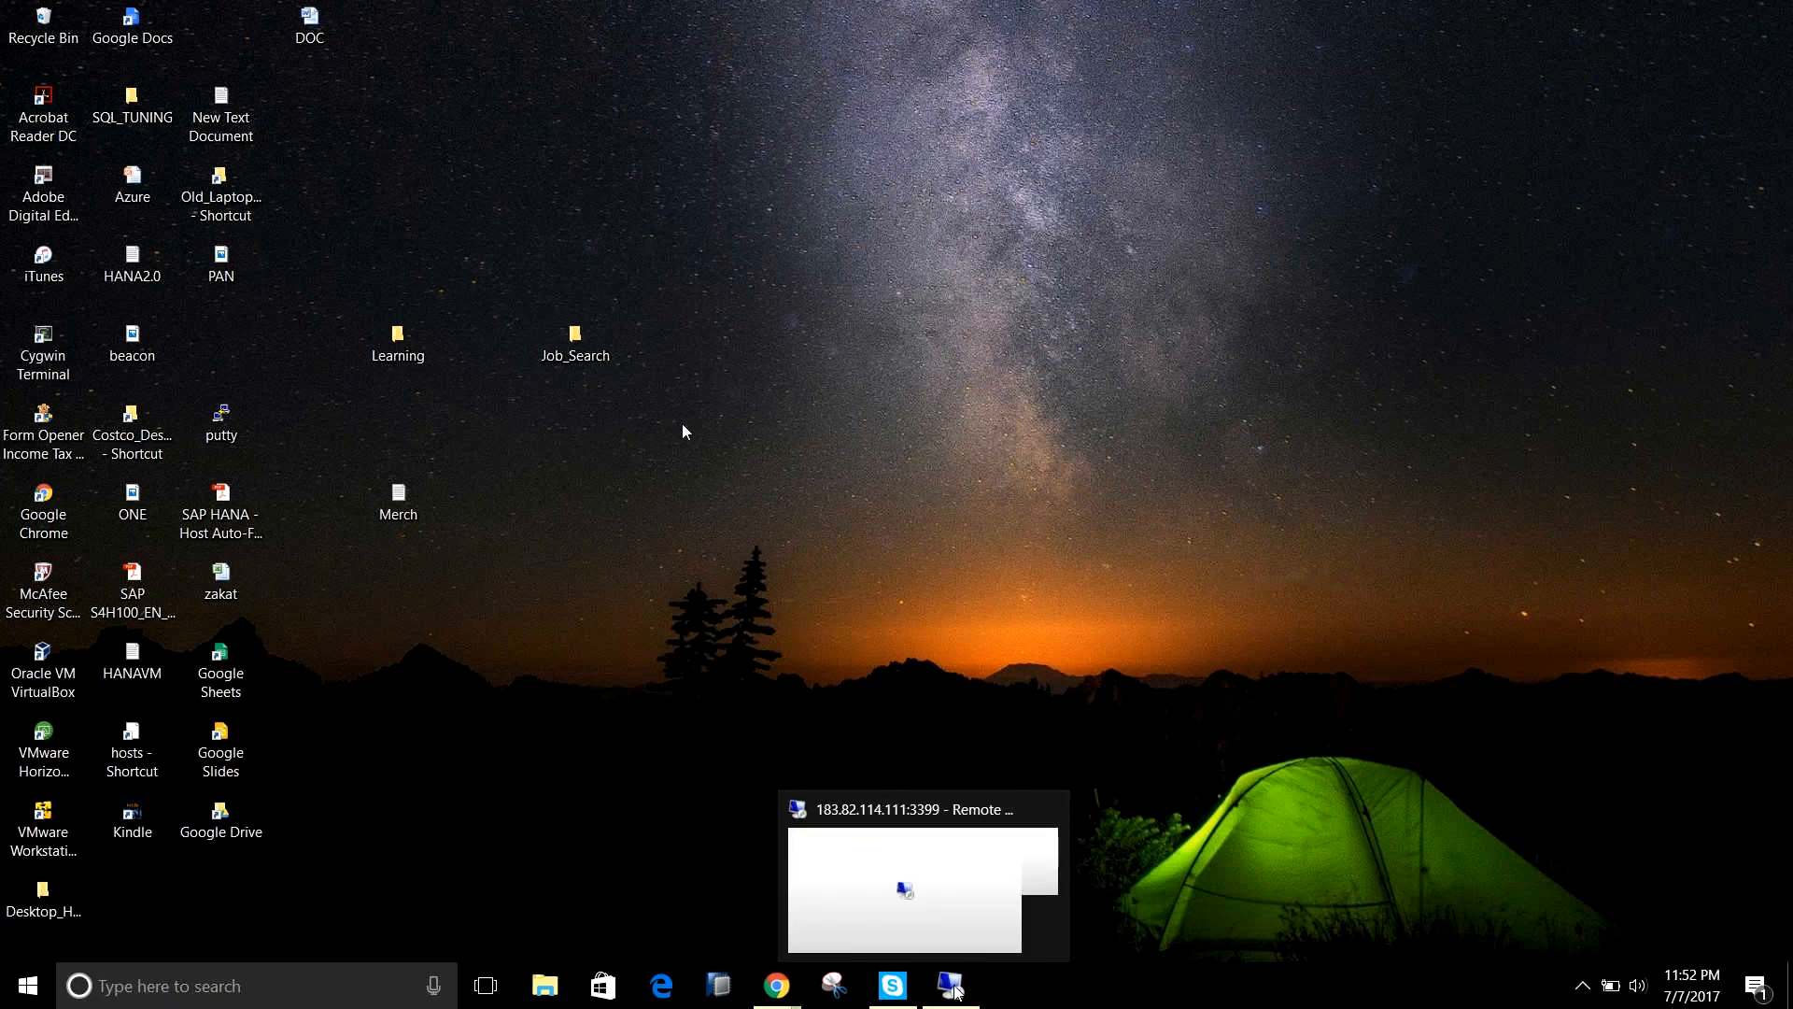
pyautogui.click(954, 986)
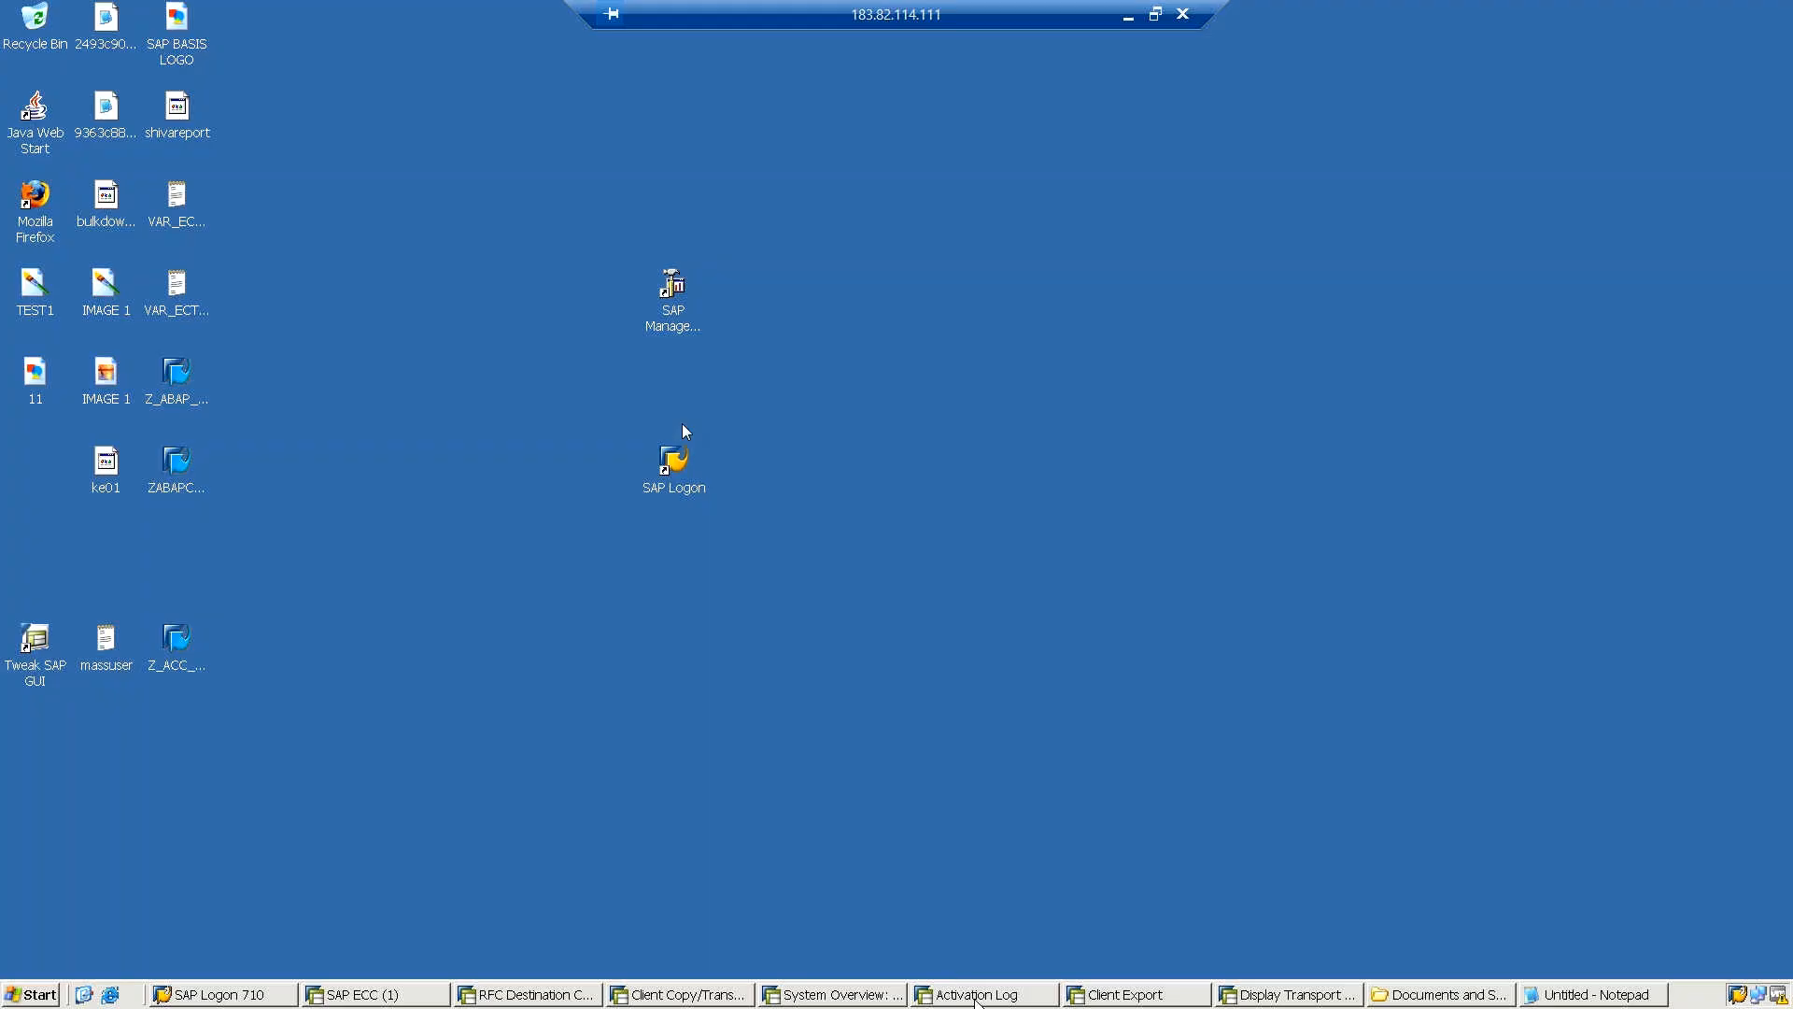
pyautogui.click(1129, 996)
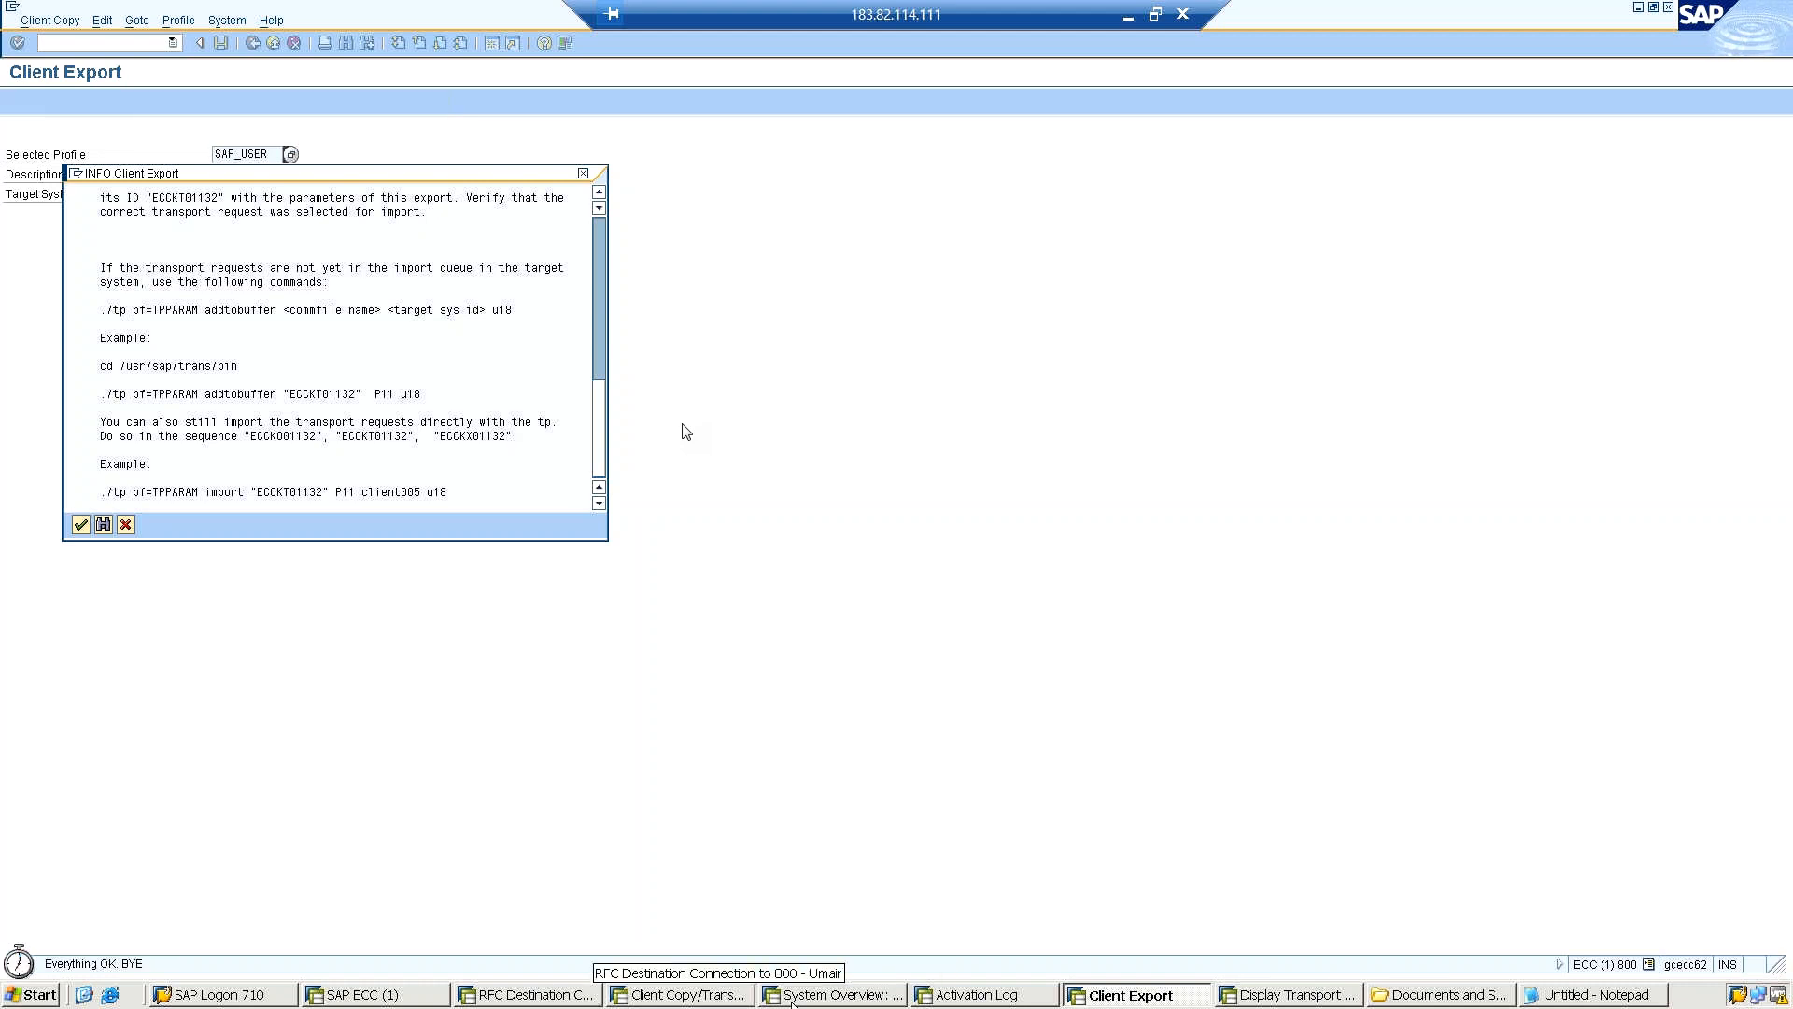
pyautogui.press('Return')
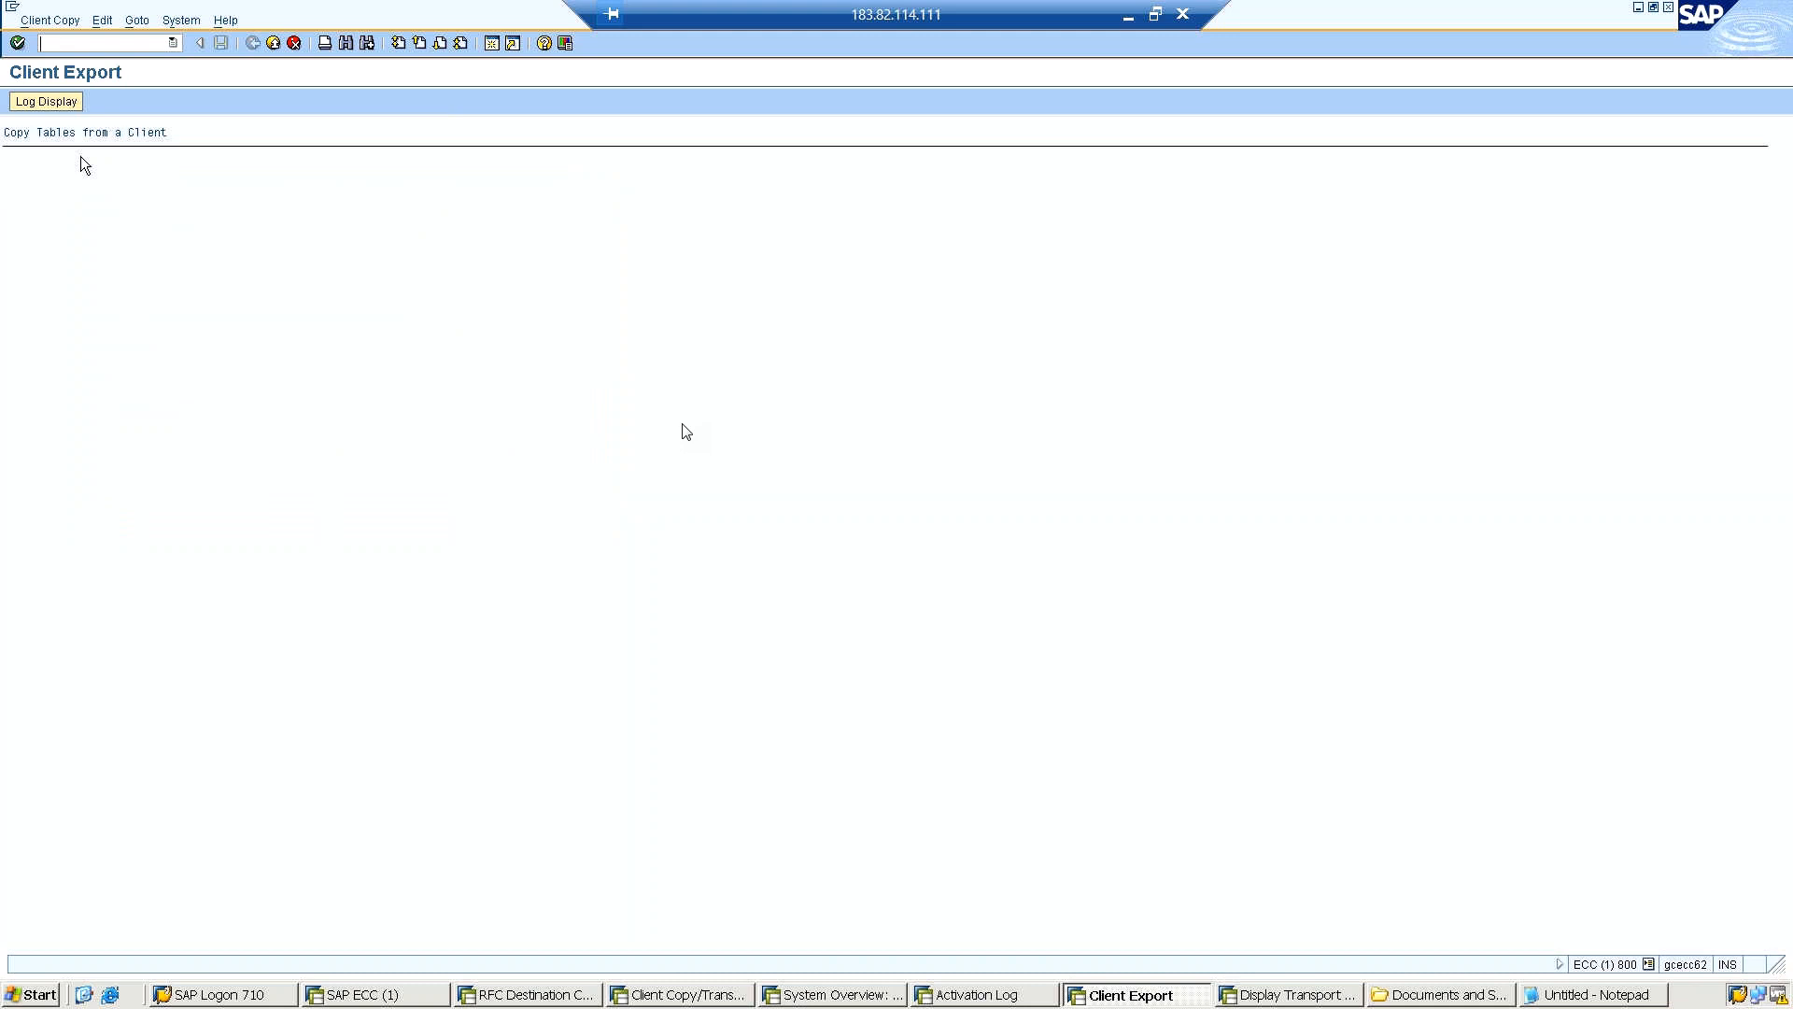
# Check the activation log and refresh the TMS system overview of DOMAIN_ECC.
pyautogui.click(959, 997)
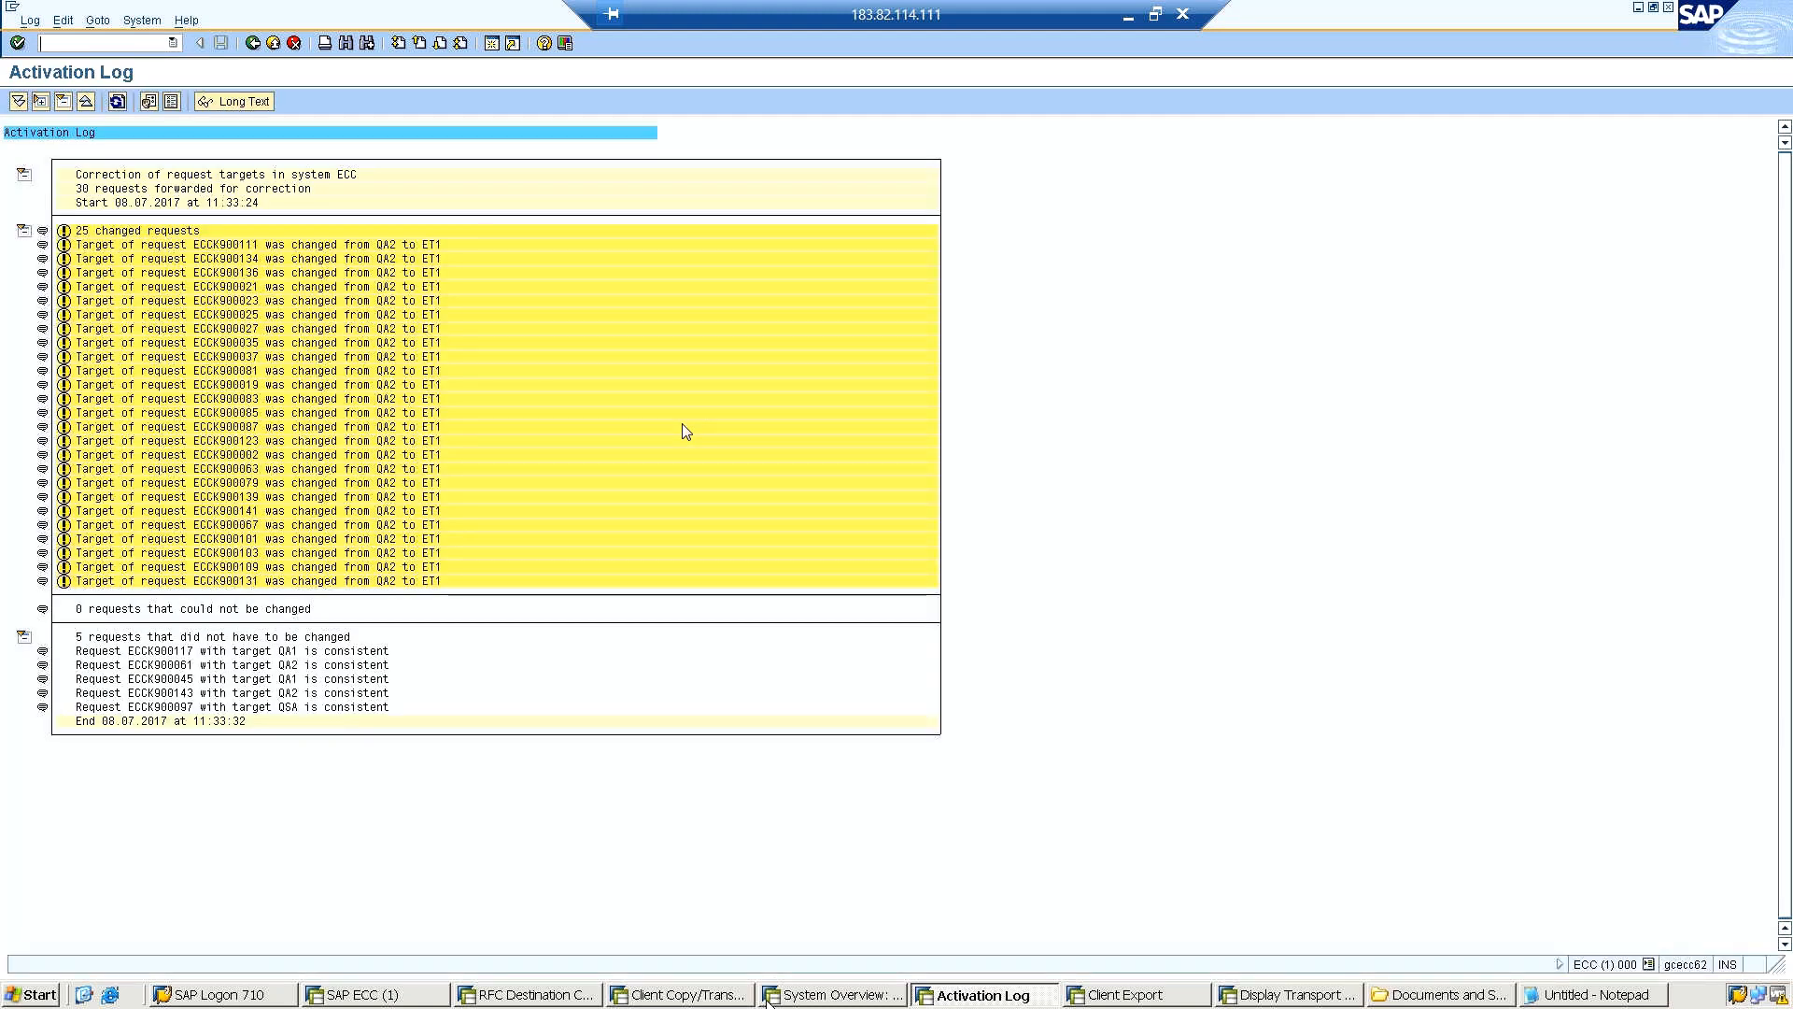
pyautogui.click(834, 996)
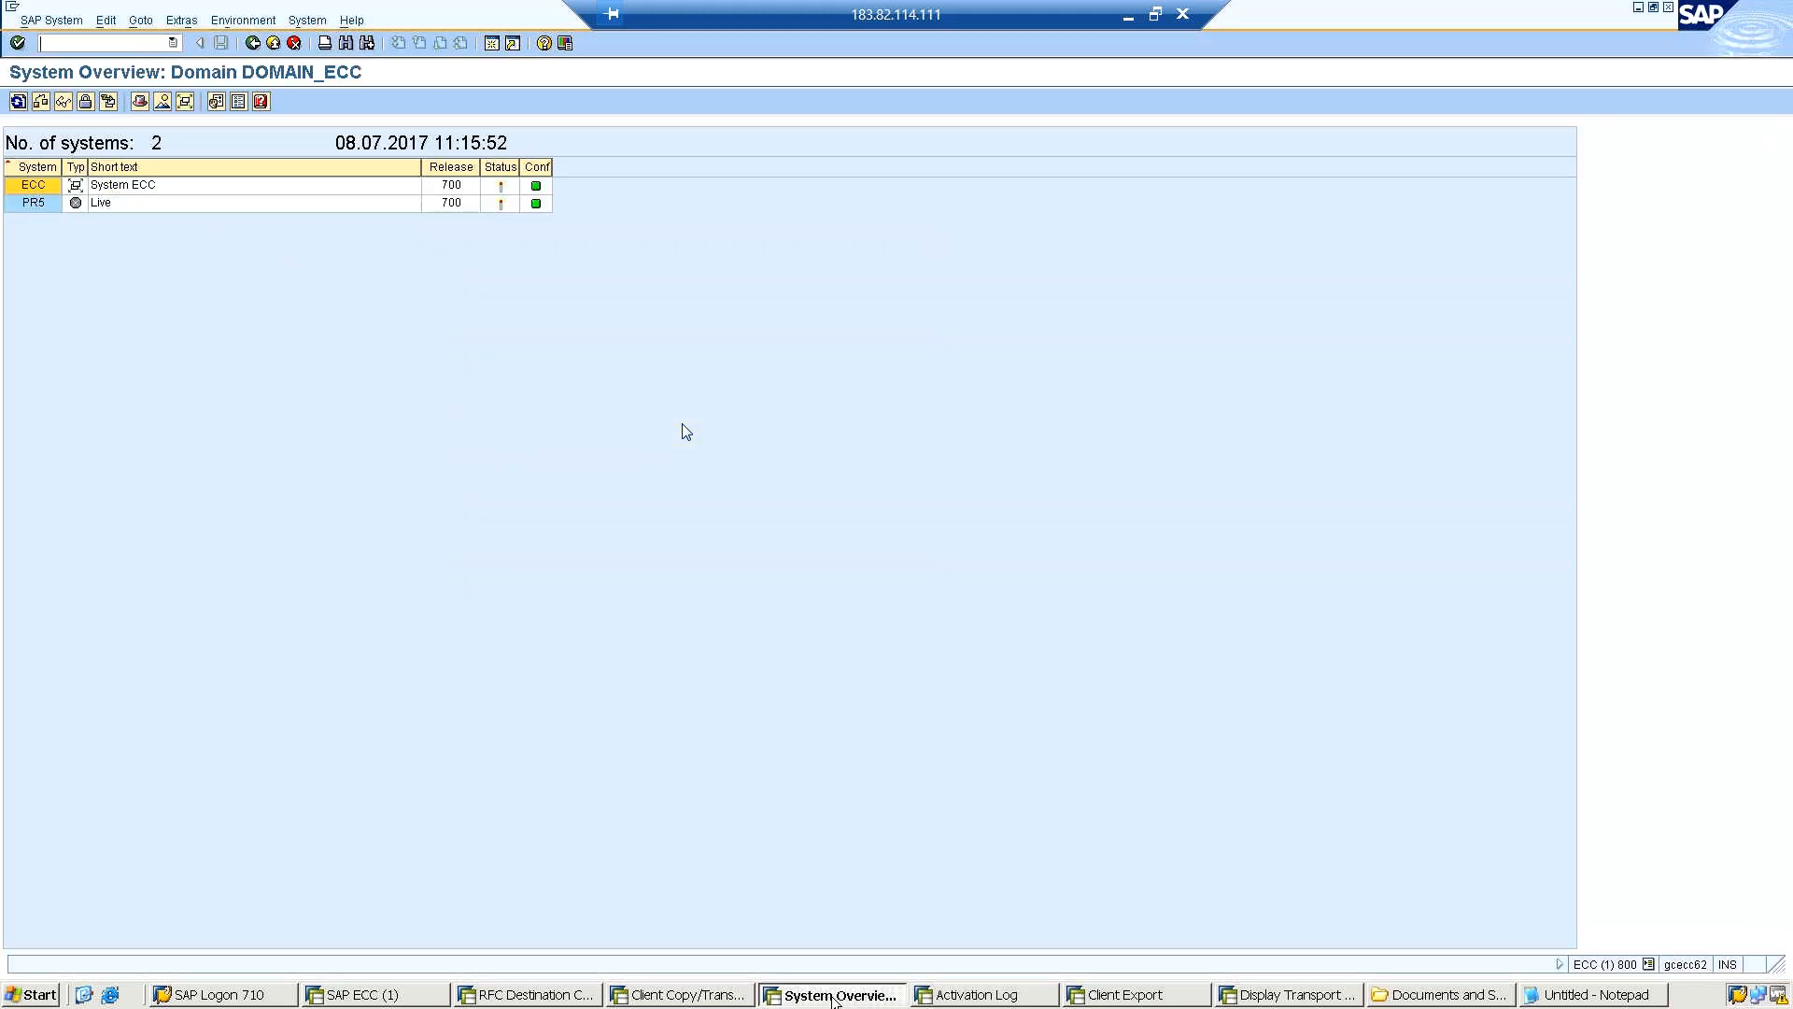
pyautogui.click(17, 103)
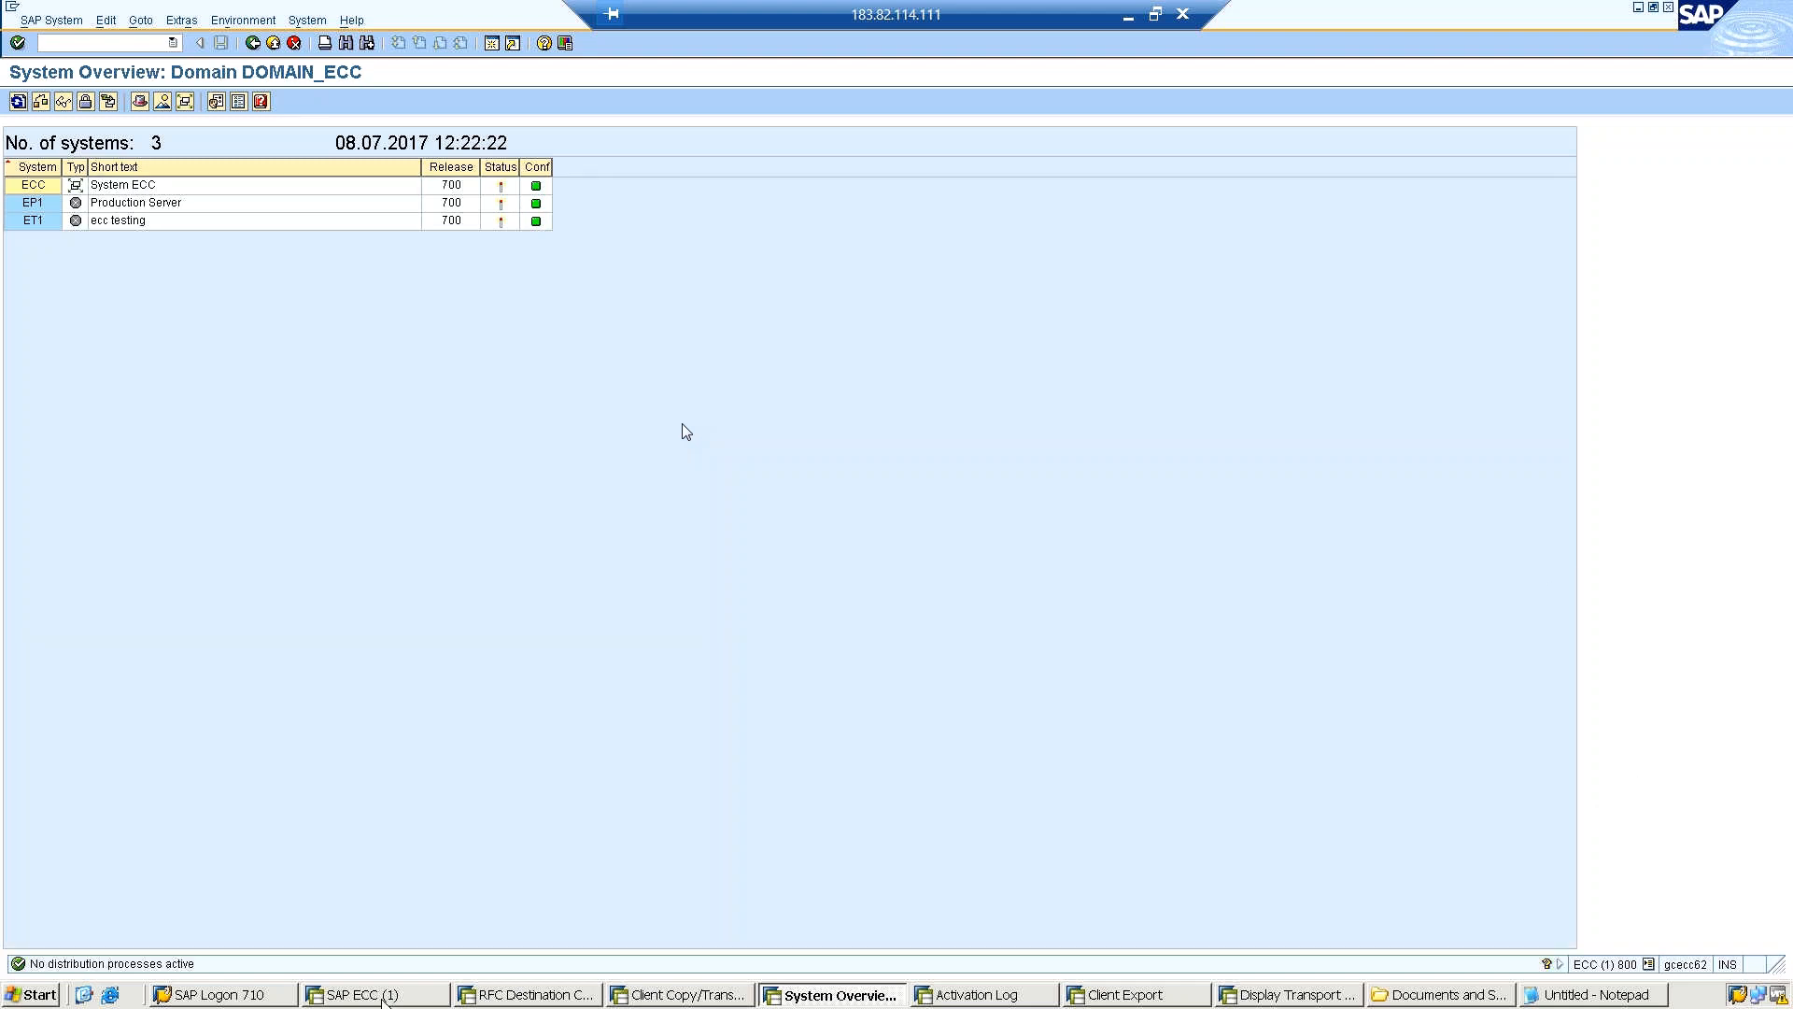
pyautogui.click(227, 998)
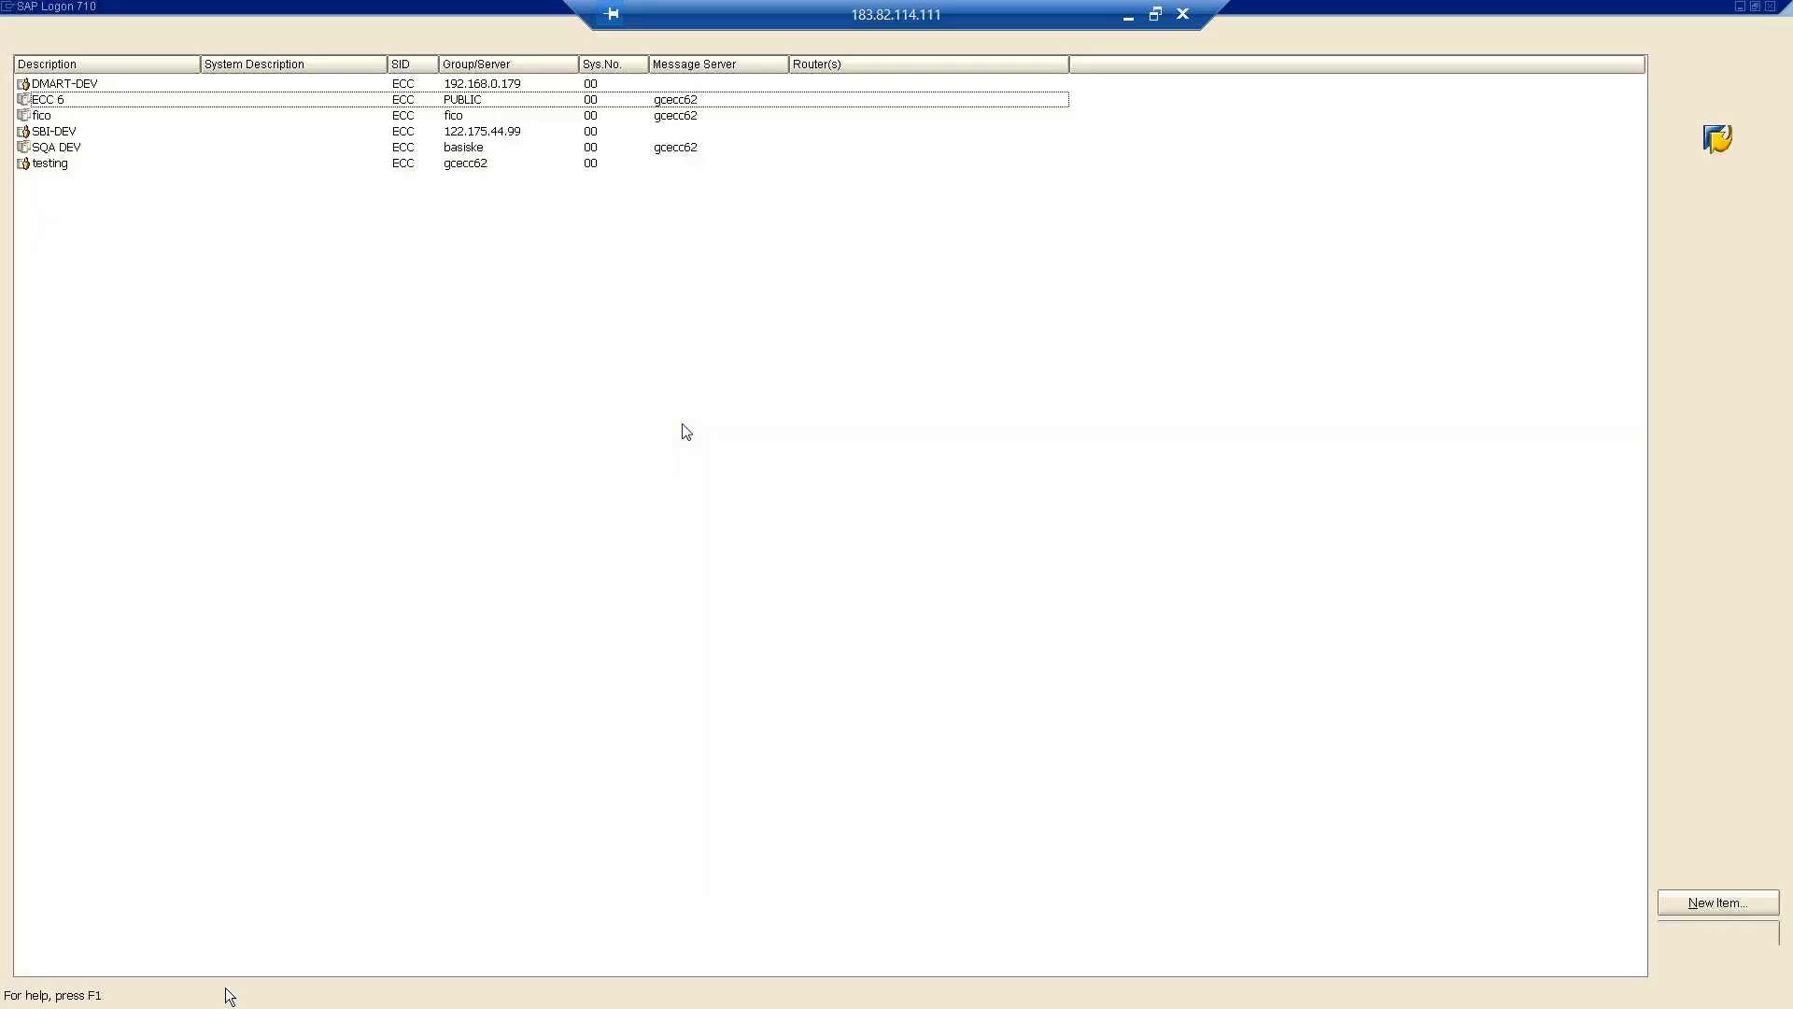
pyautogui.click(1730, 70)
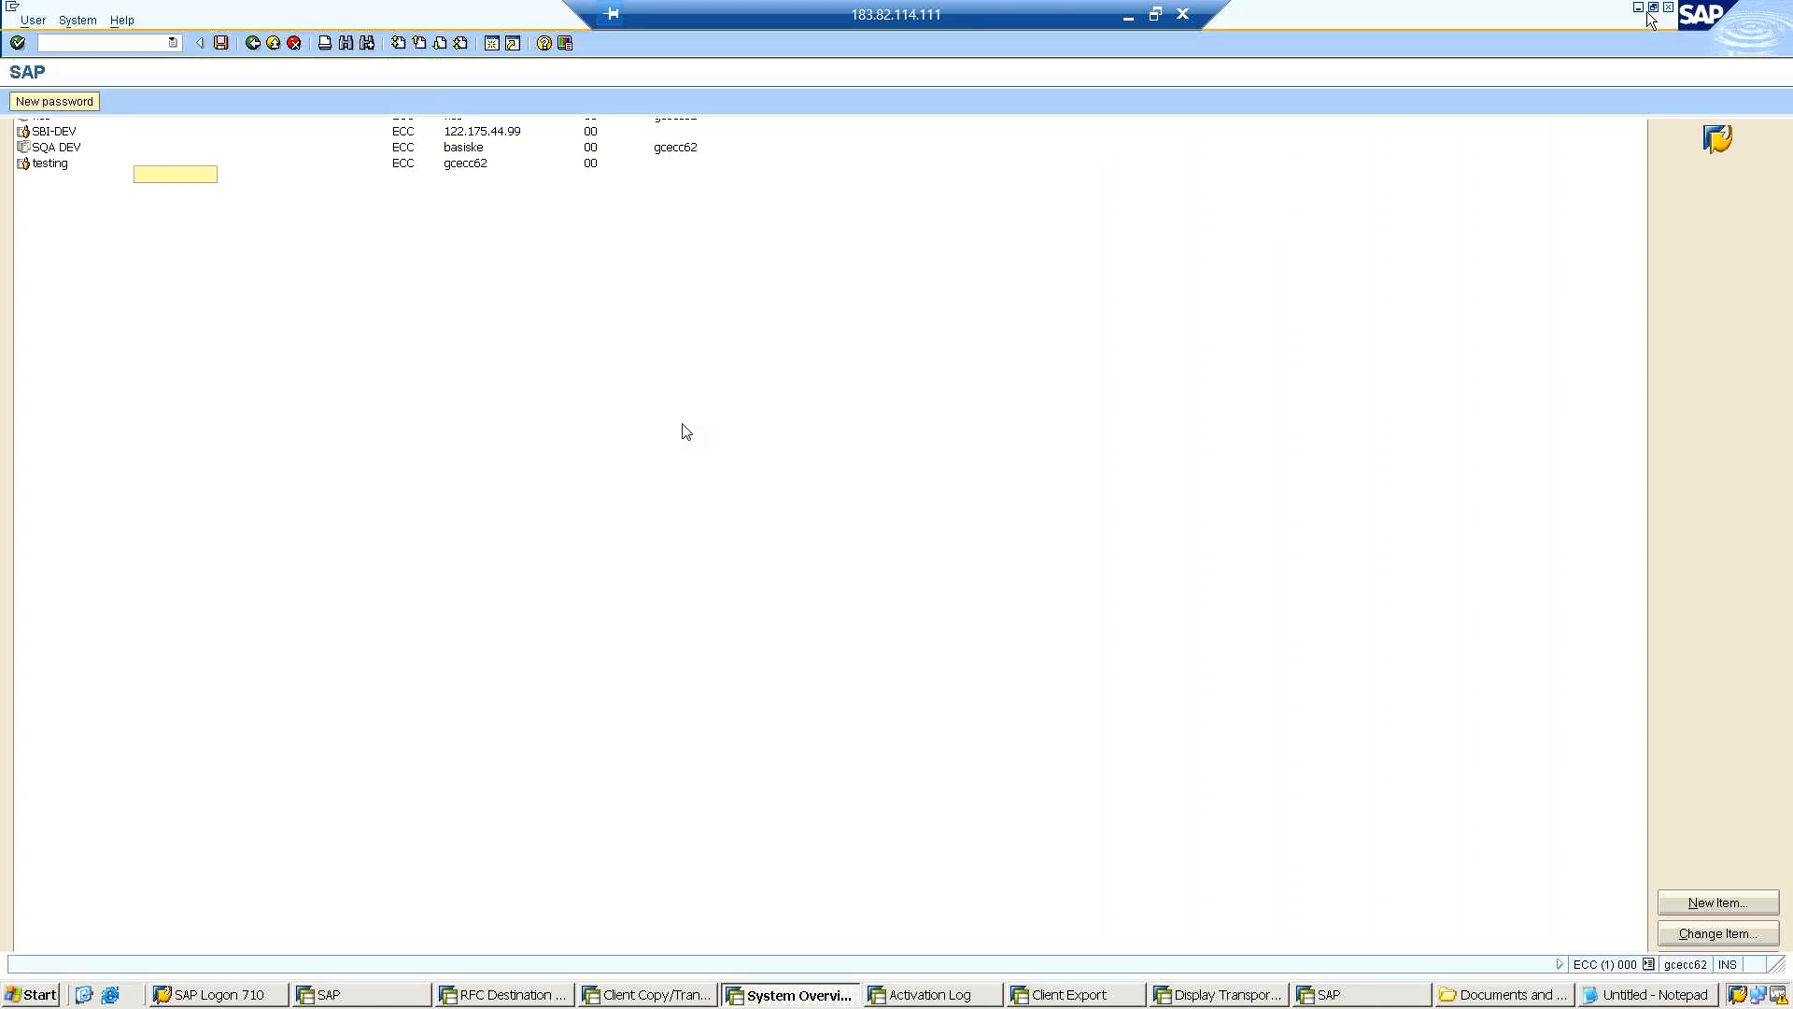
pyautogui.click(1668, 7)
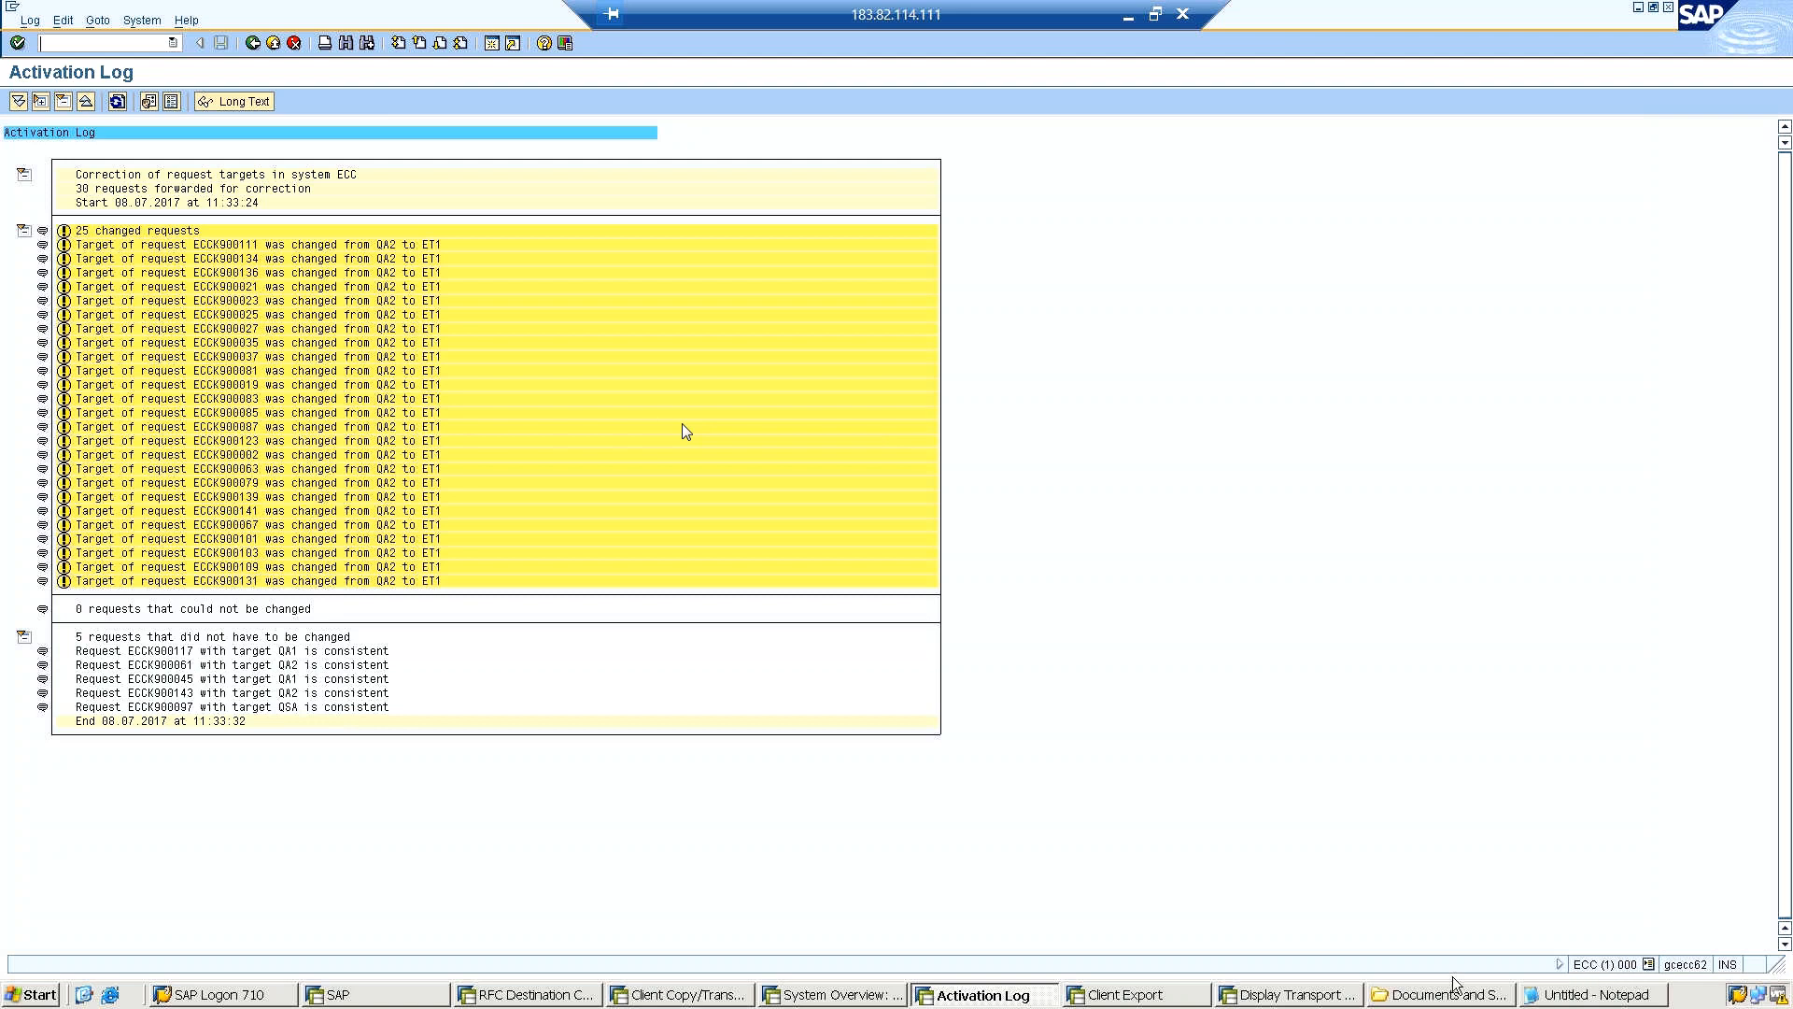
# Show the transport routes in the graphical view, try to switch them to change mode, and select the ECC system.
pyautogui.click(1257, 998)
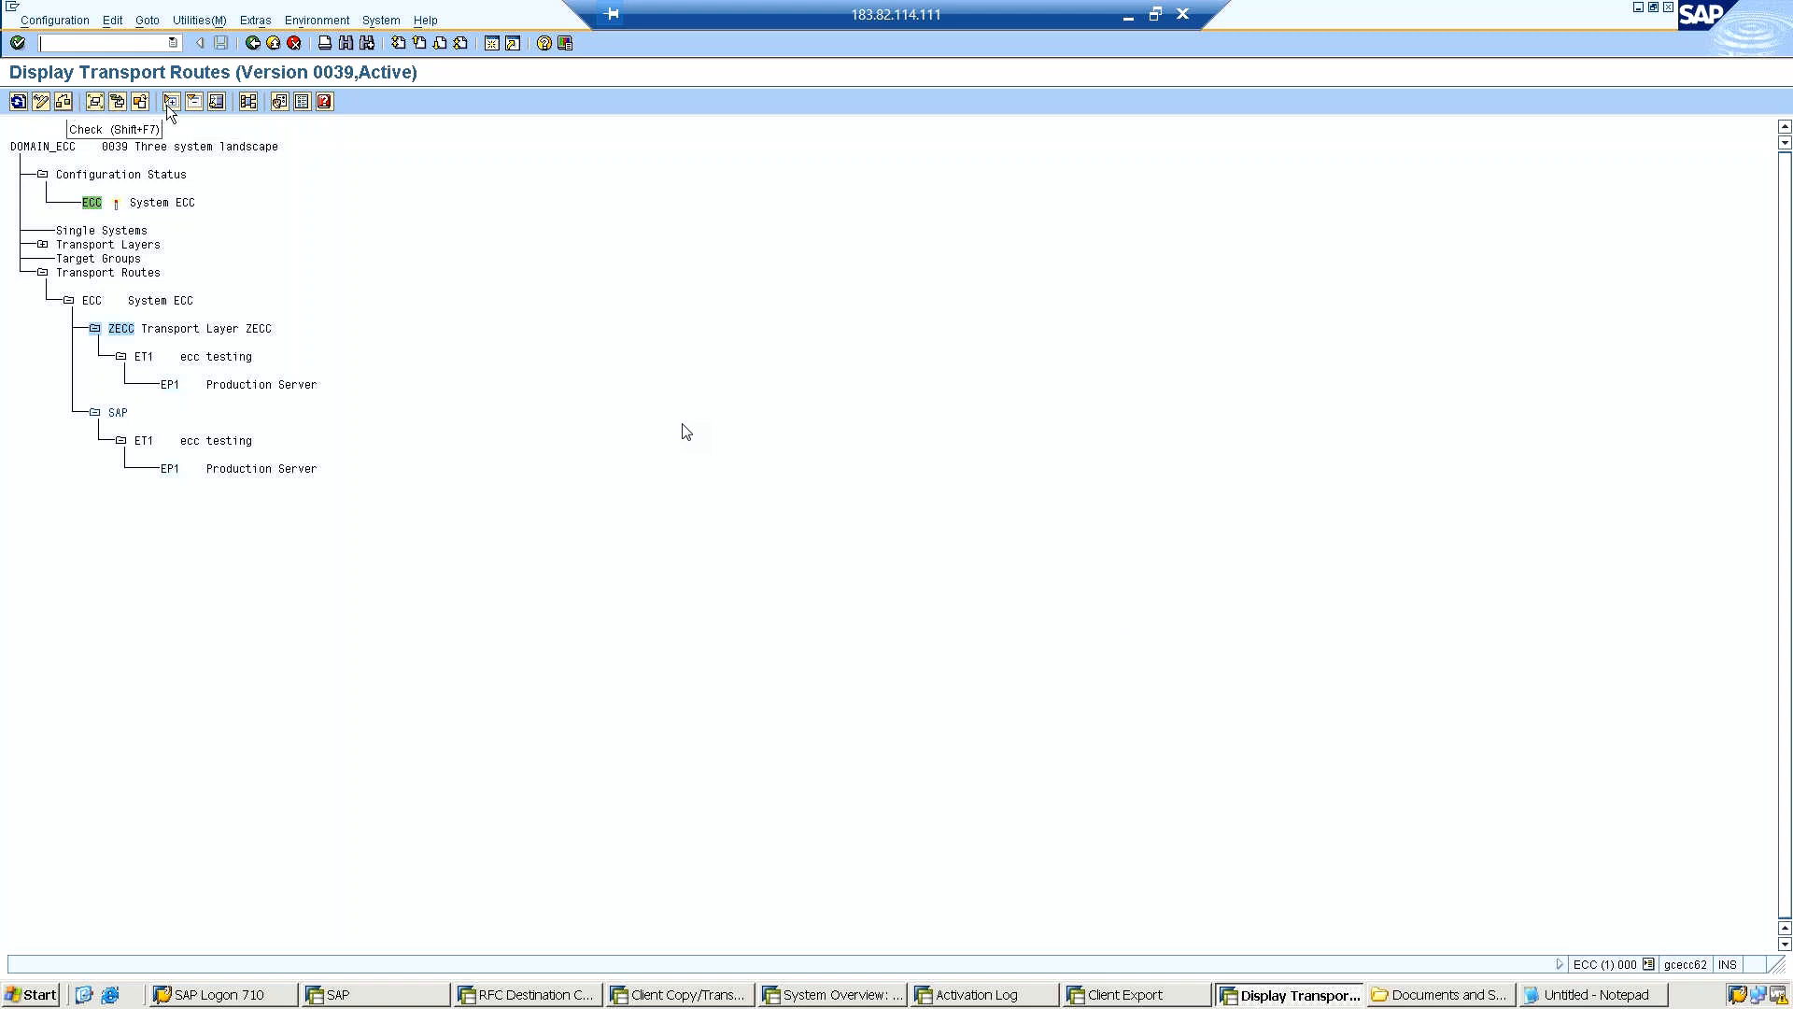
pyautogui.click(247, 103)
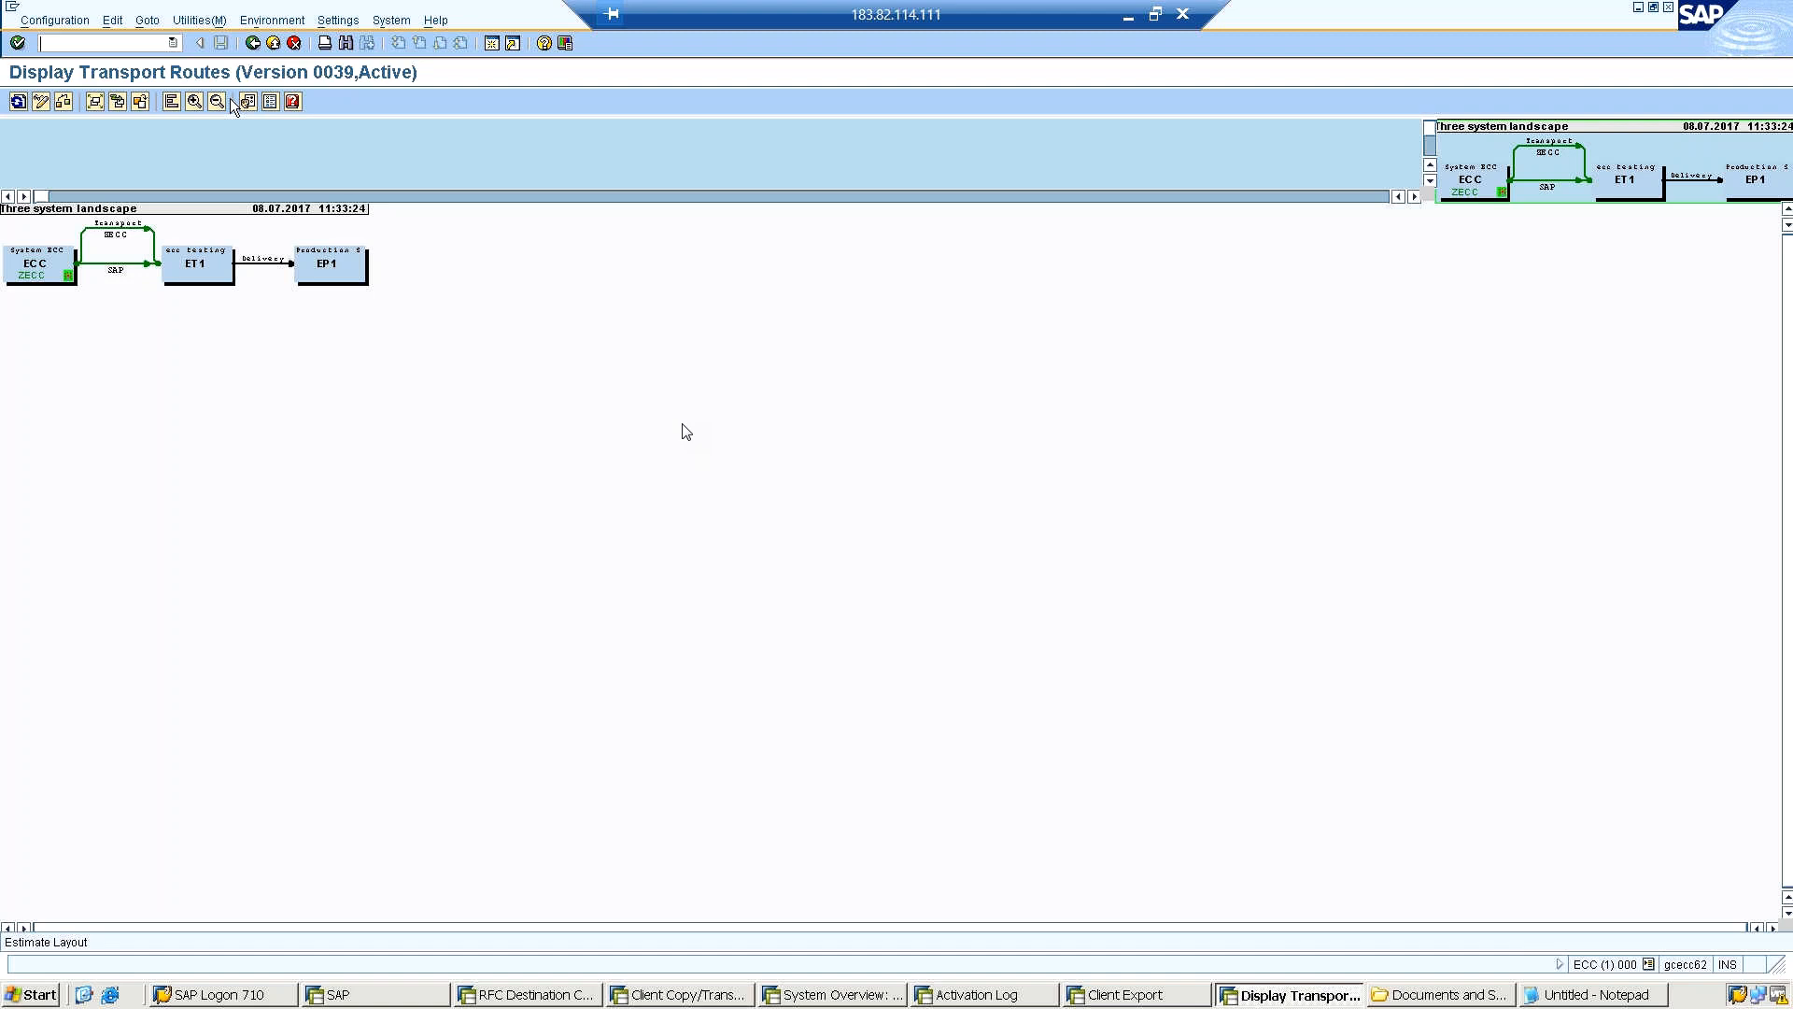
pyautogui.click(40, 103)
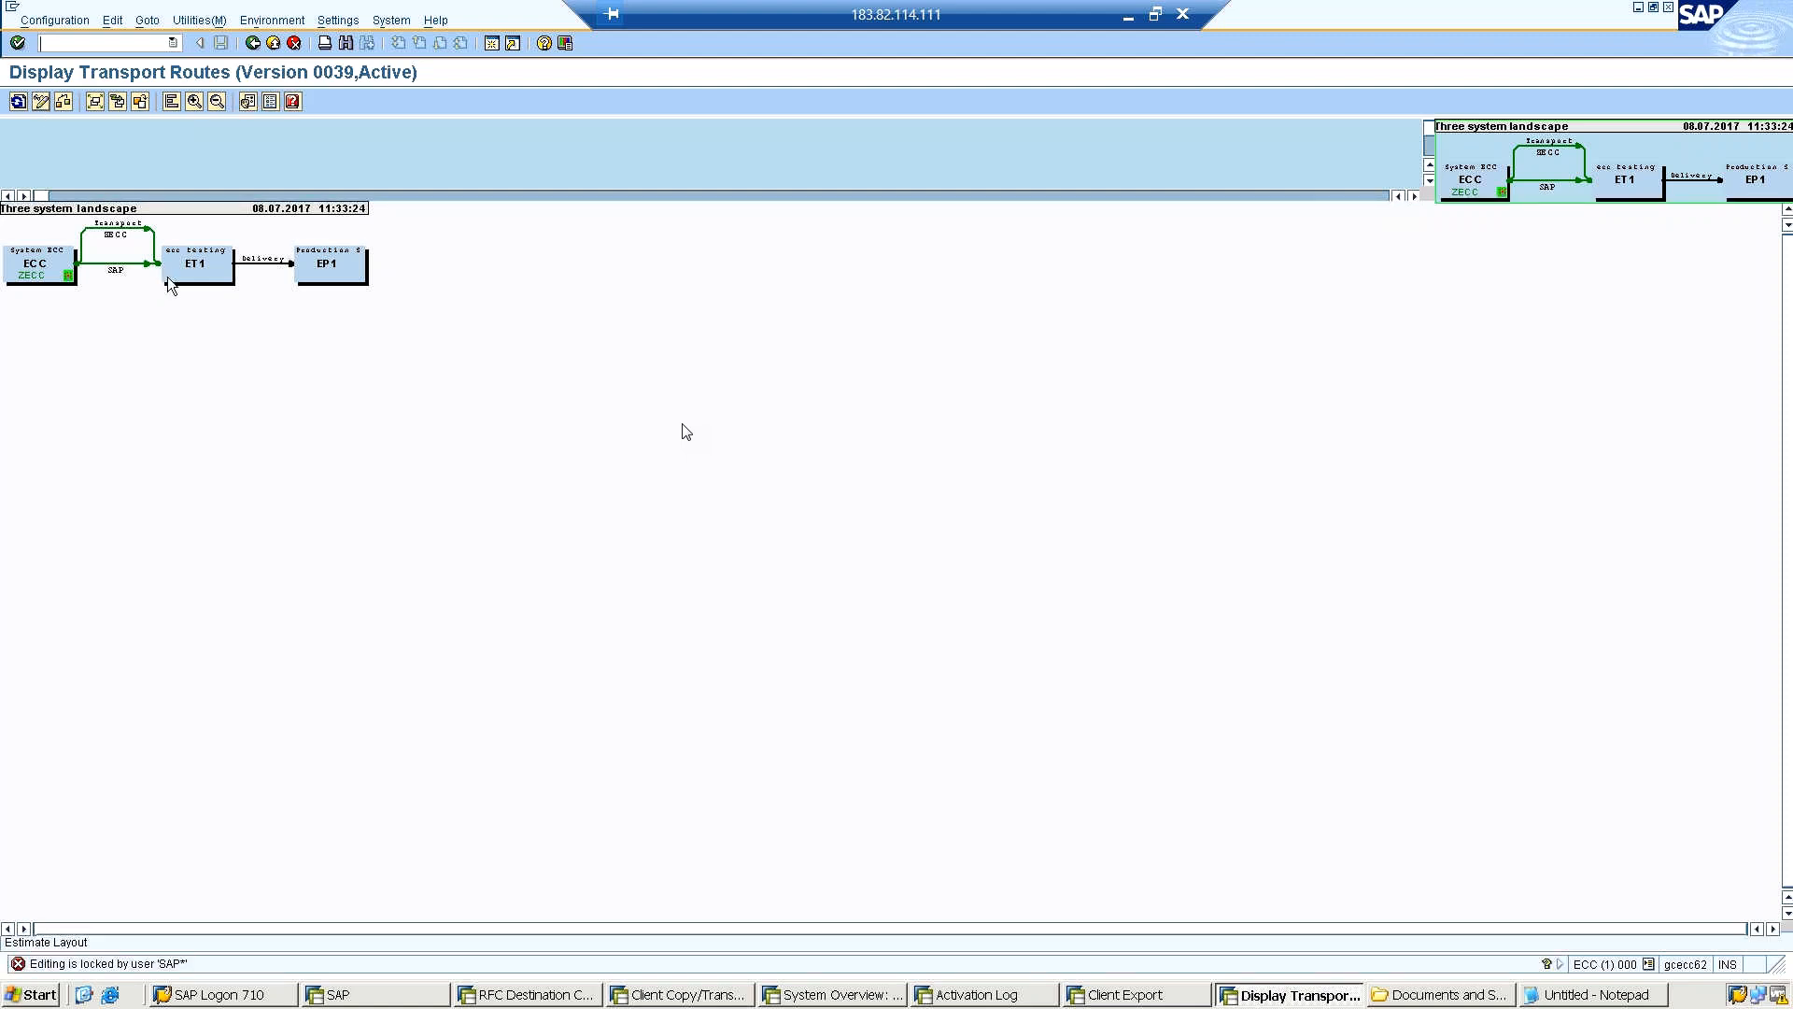
pyautogui.click(194, 272)
pyautogui.click(44, 272)
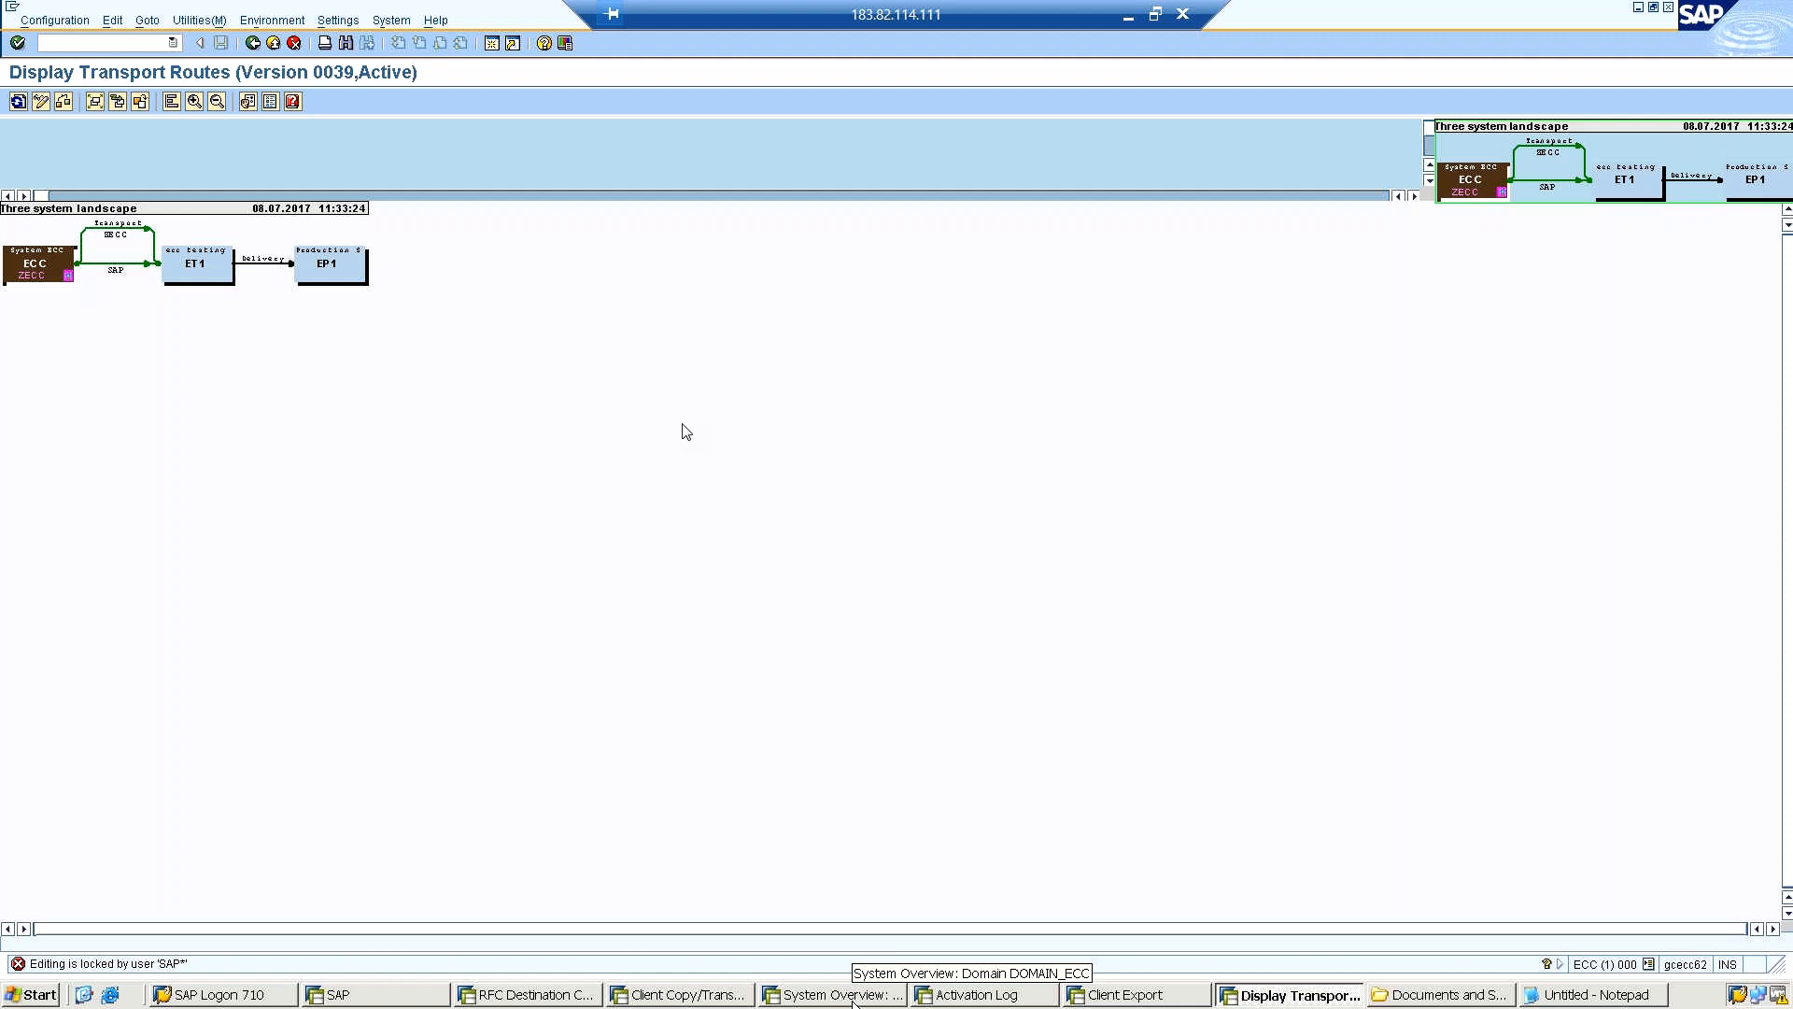
# Leave the activation log and close its Change Transport Routes session, accepting the loss of unsaved data.
pyautogui.click(994, 999)
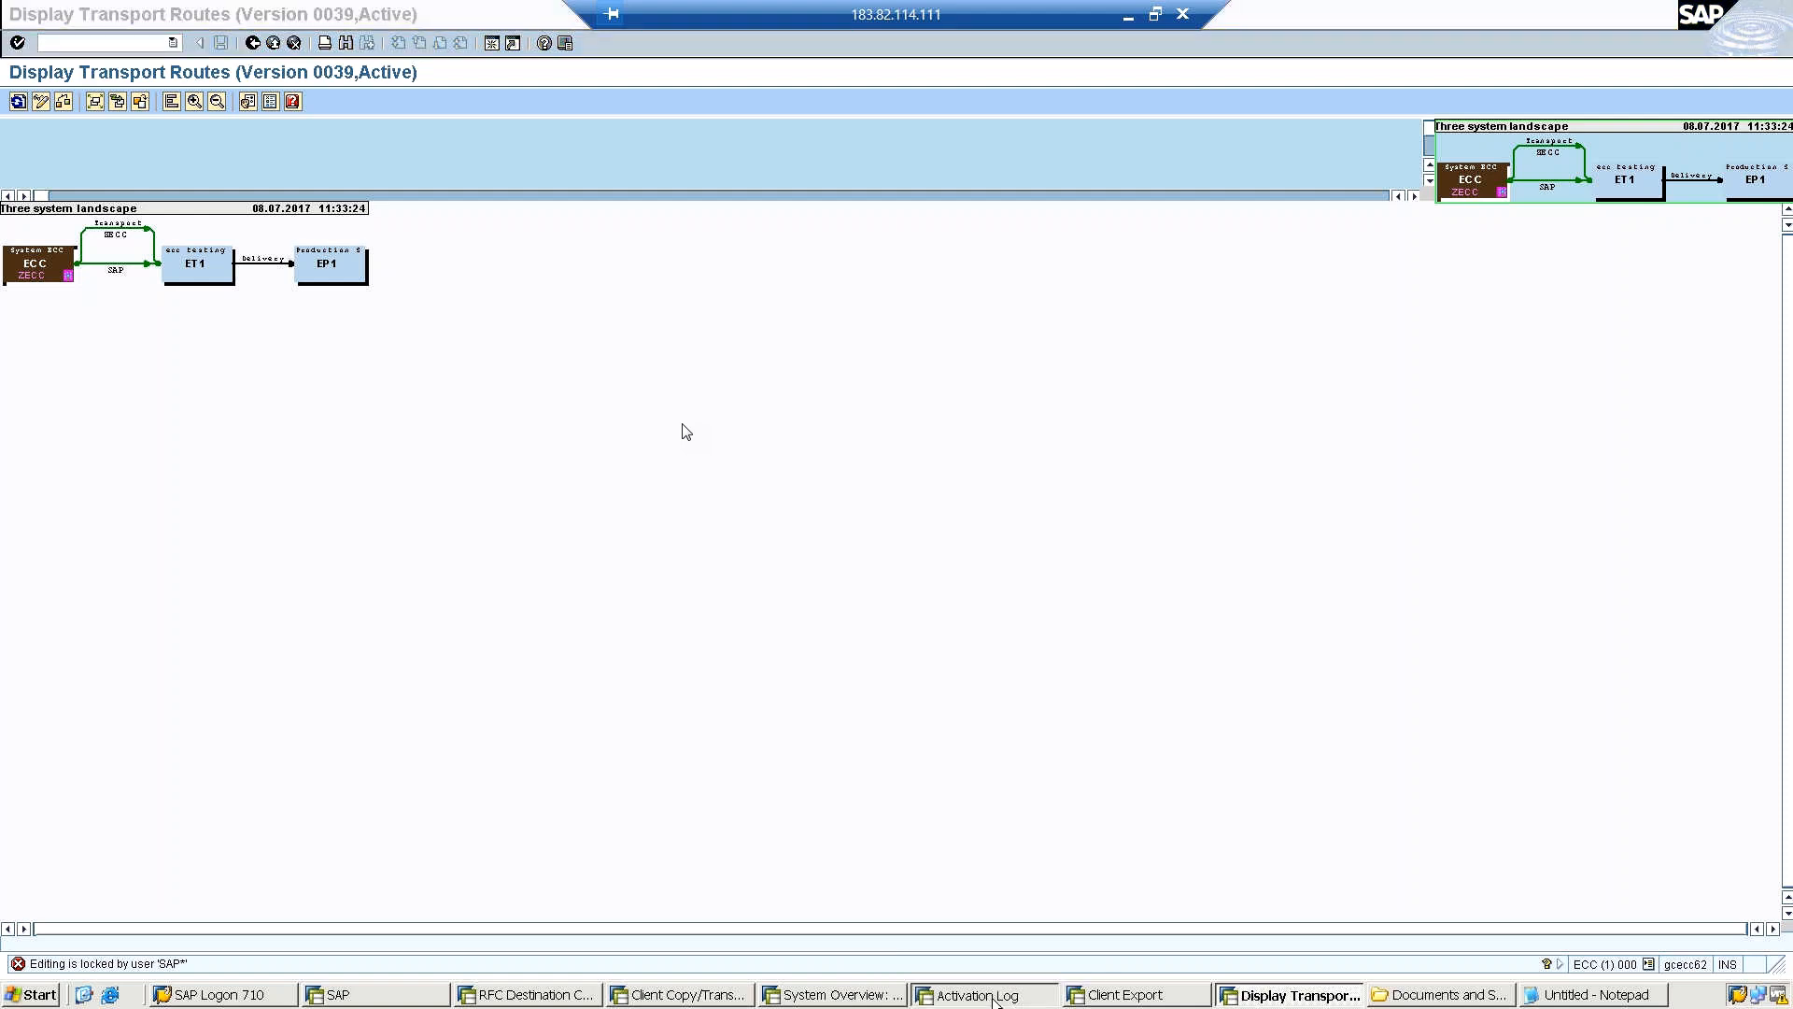
pyautogui.click(995, 1000)
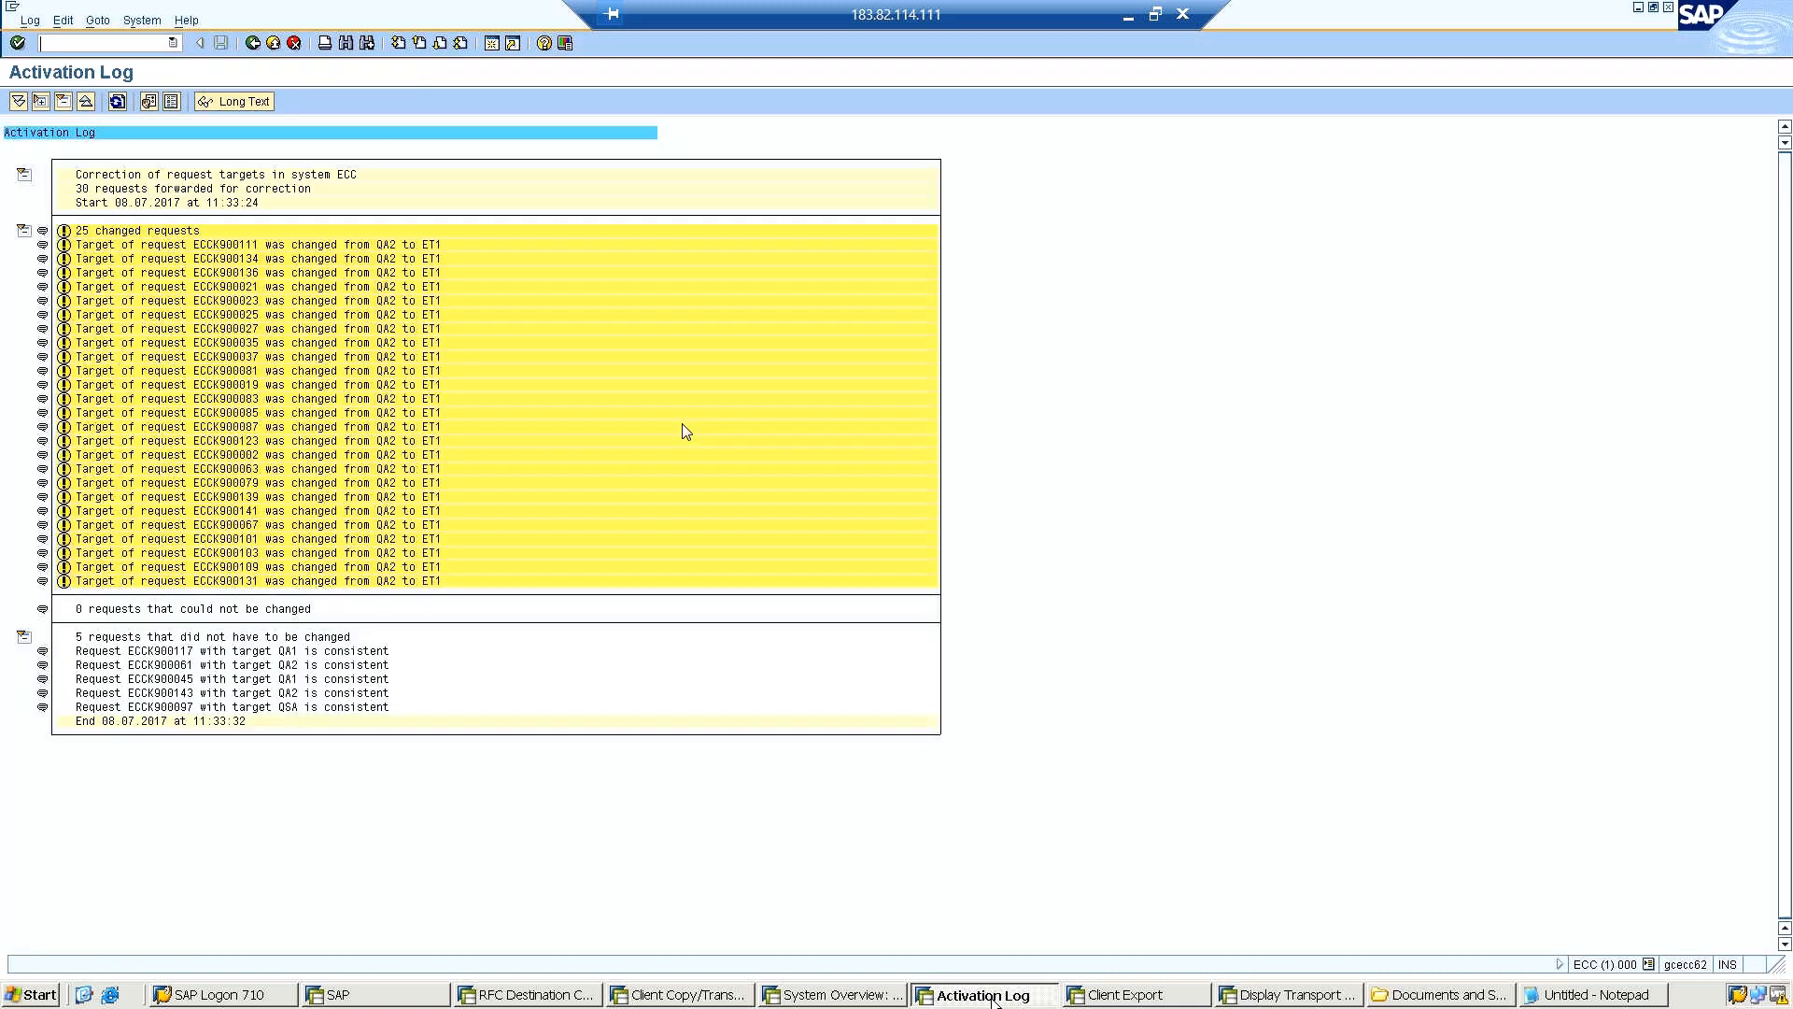
pyautogui.click(254, 43)
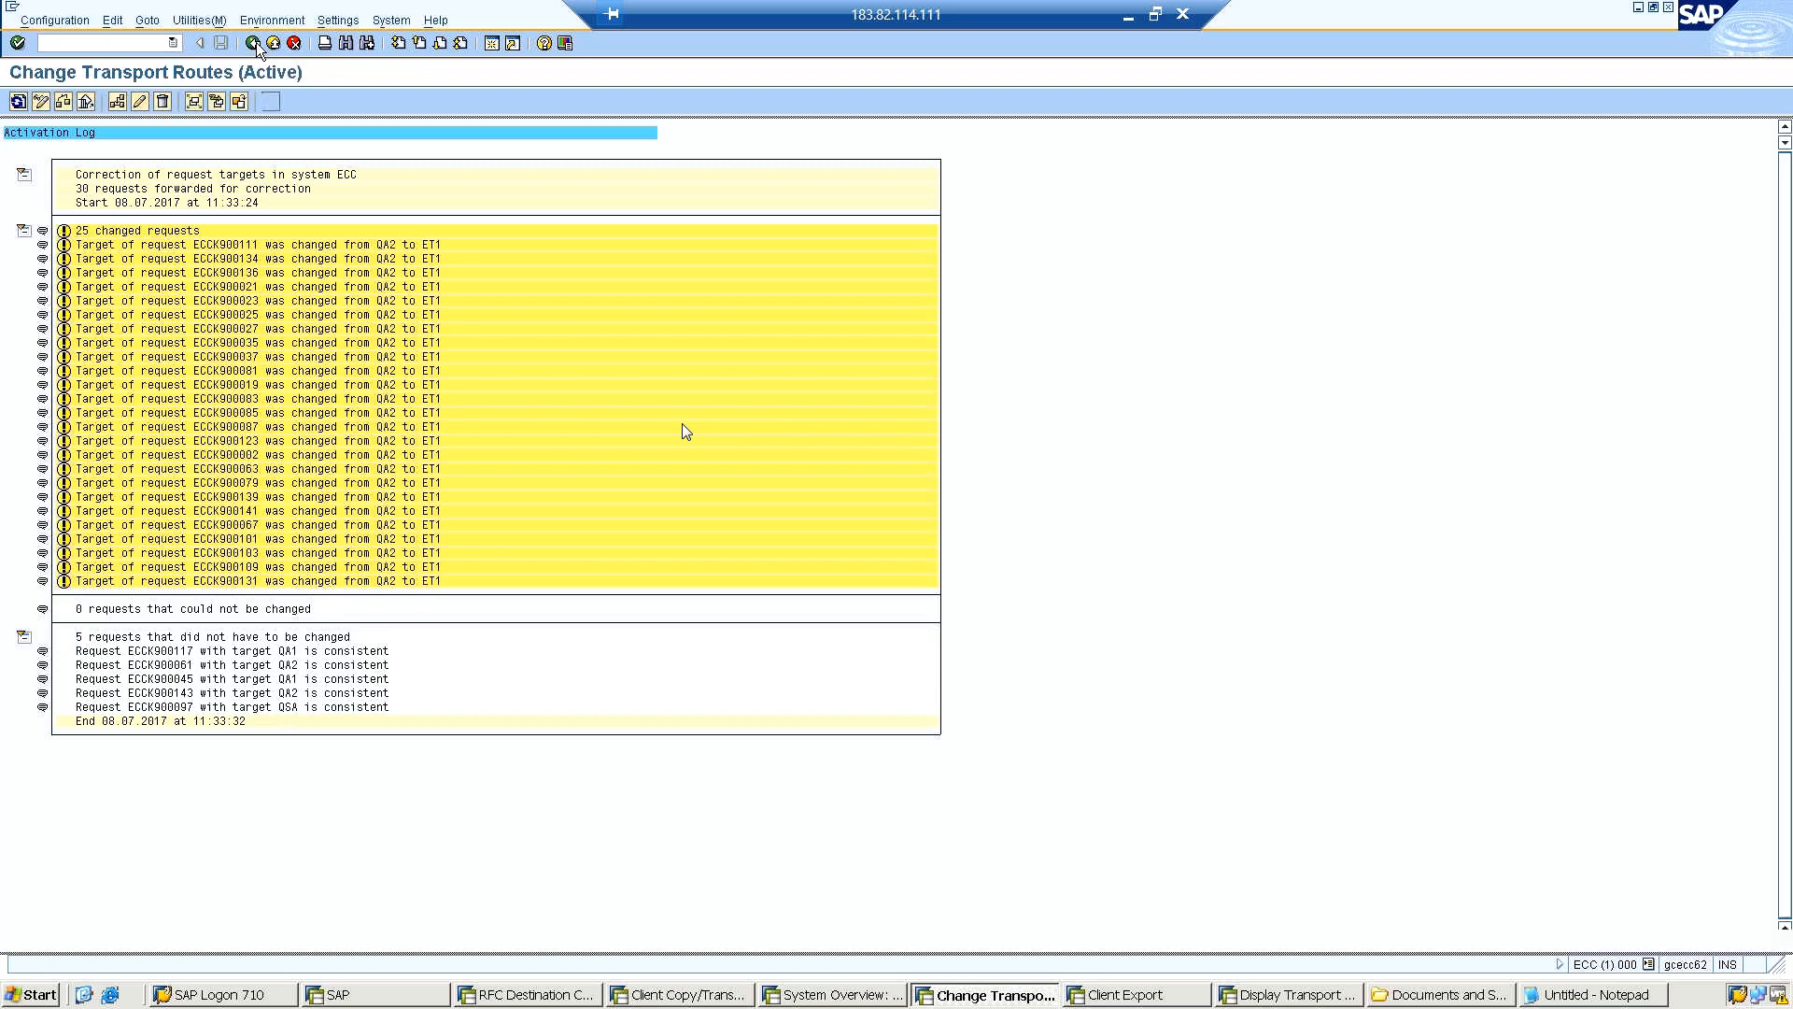
pyautogui.click(1670, 8)
pyautogui.click(196, 318)
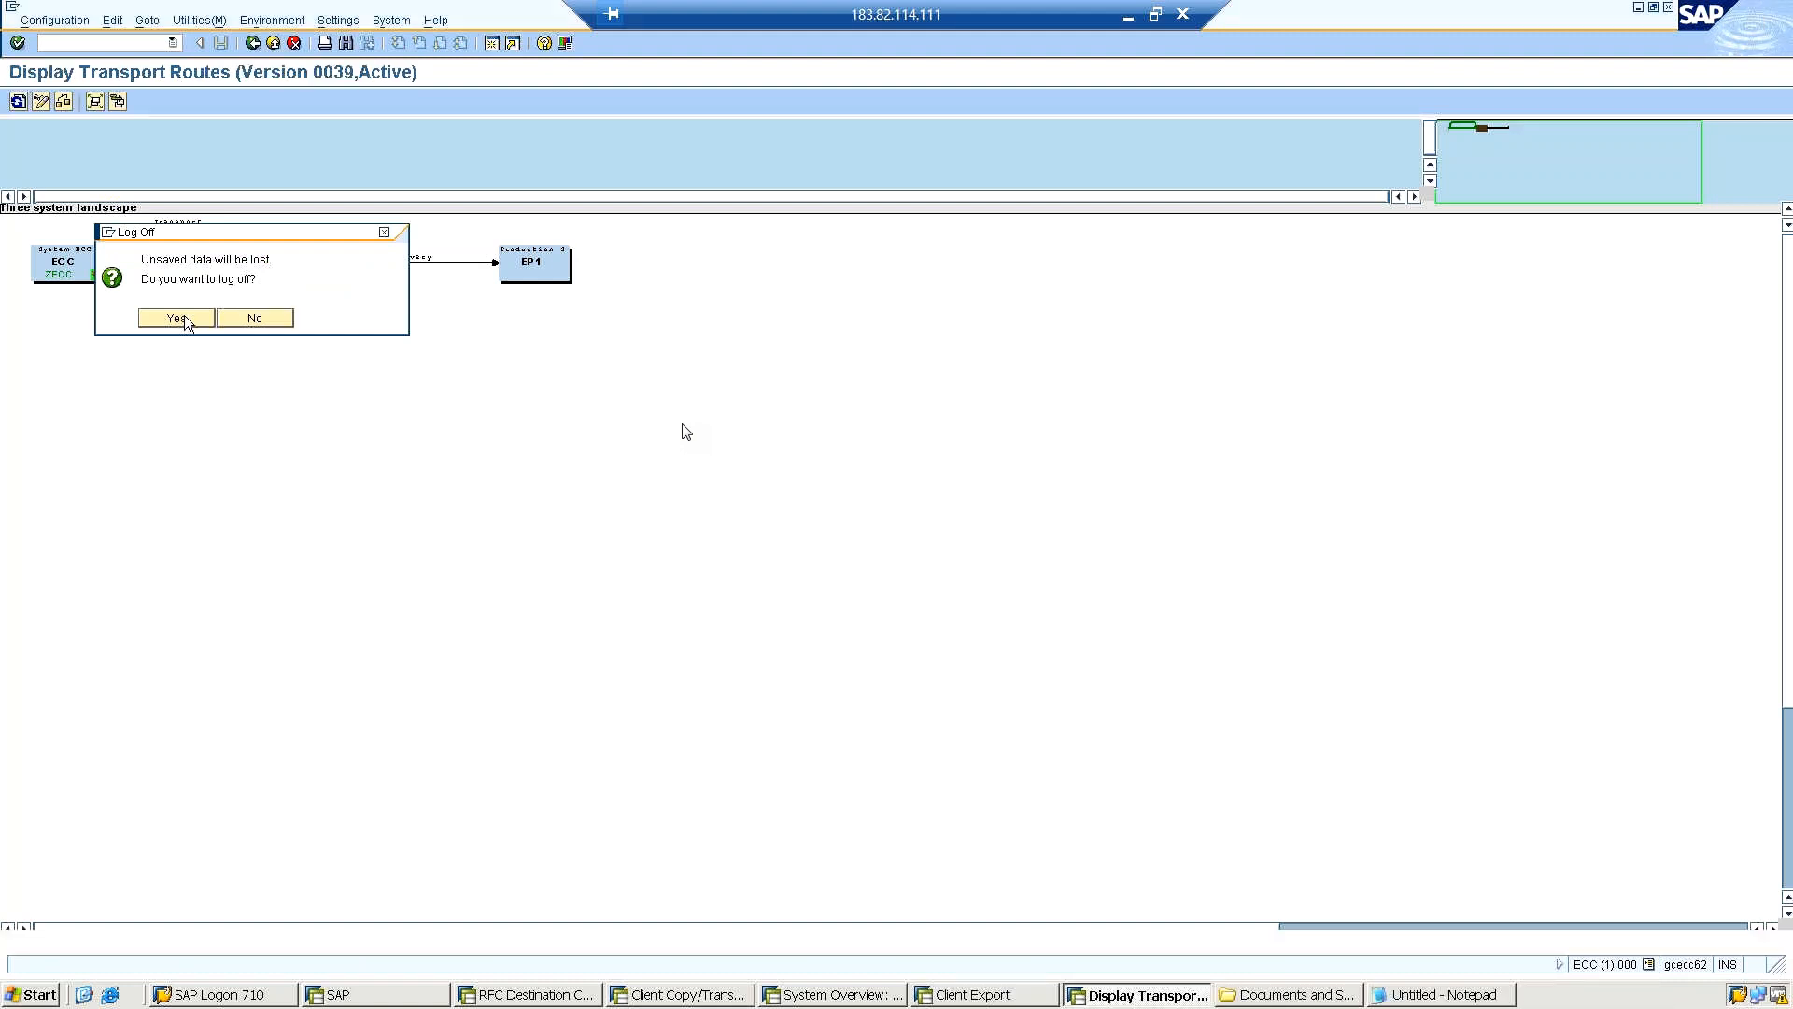
# Switch the remaining transport routes display to change mode and start creating a transport target group, checking for existing group values.
pyautogui.click(37, 103)
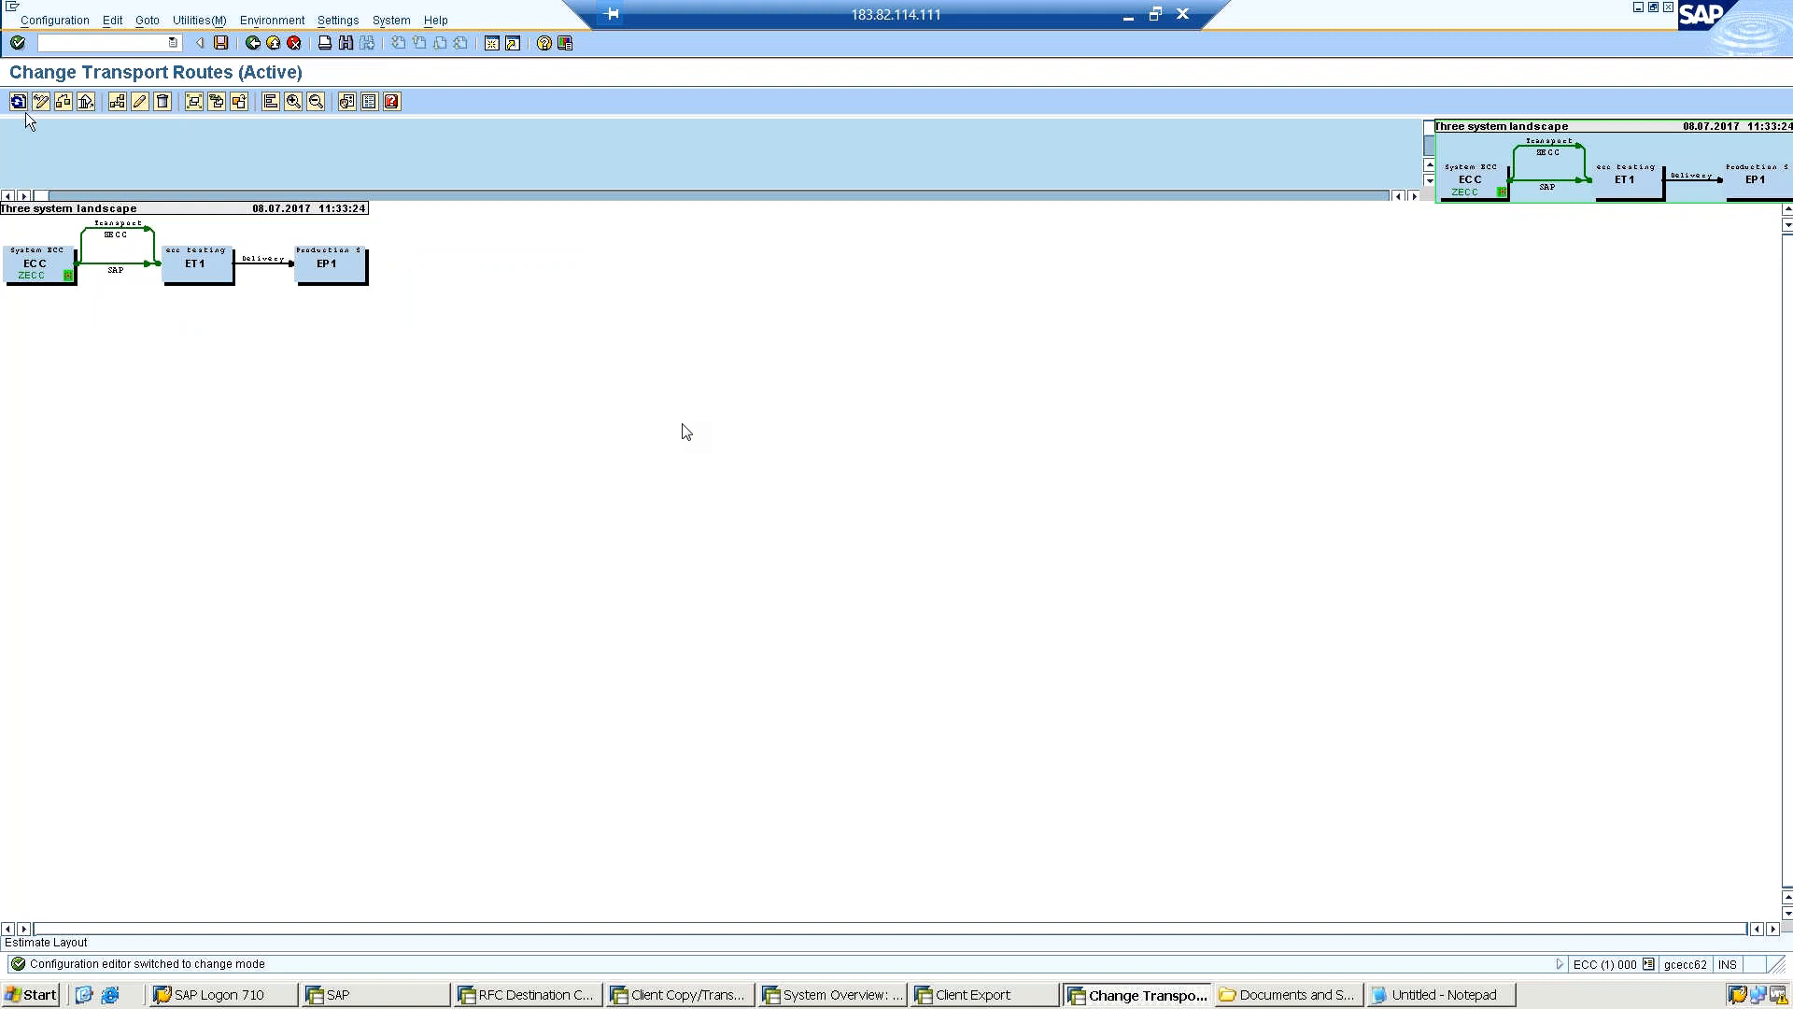
pyautogui.click(110, 22)
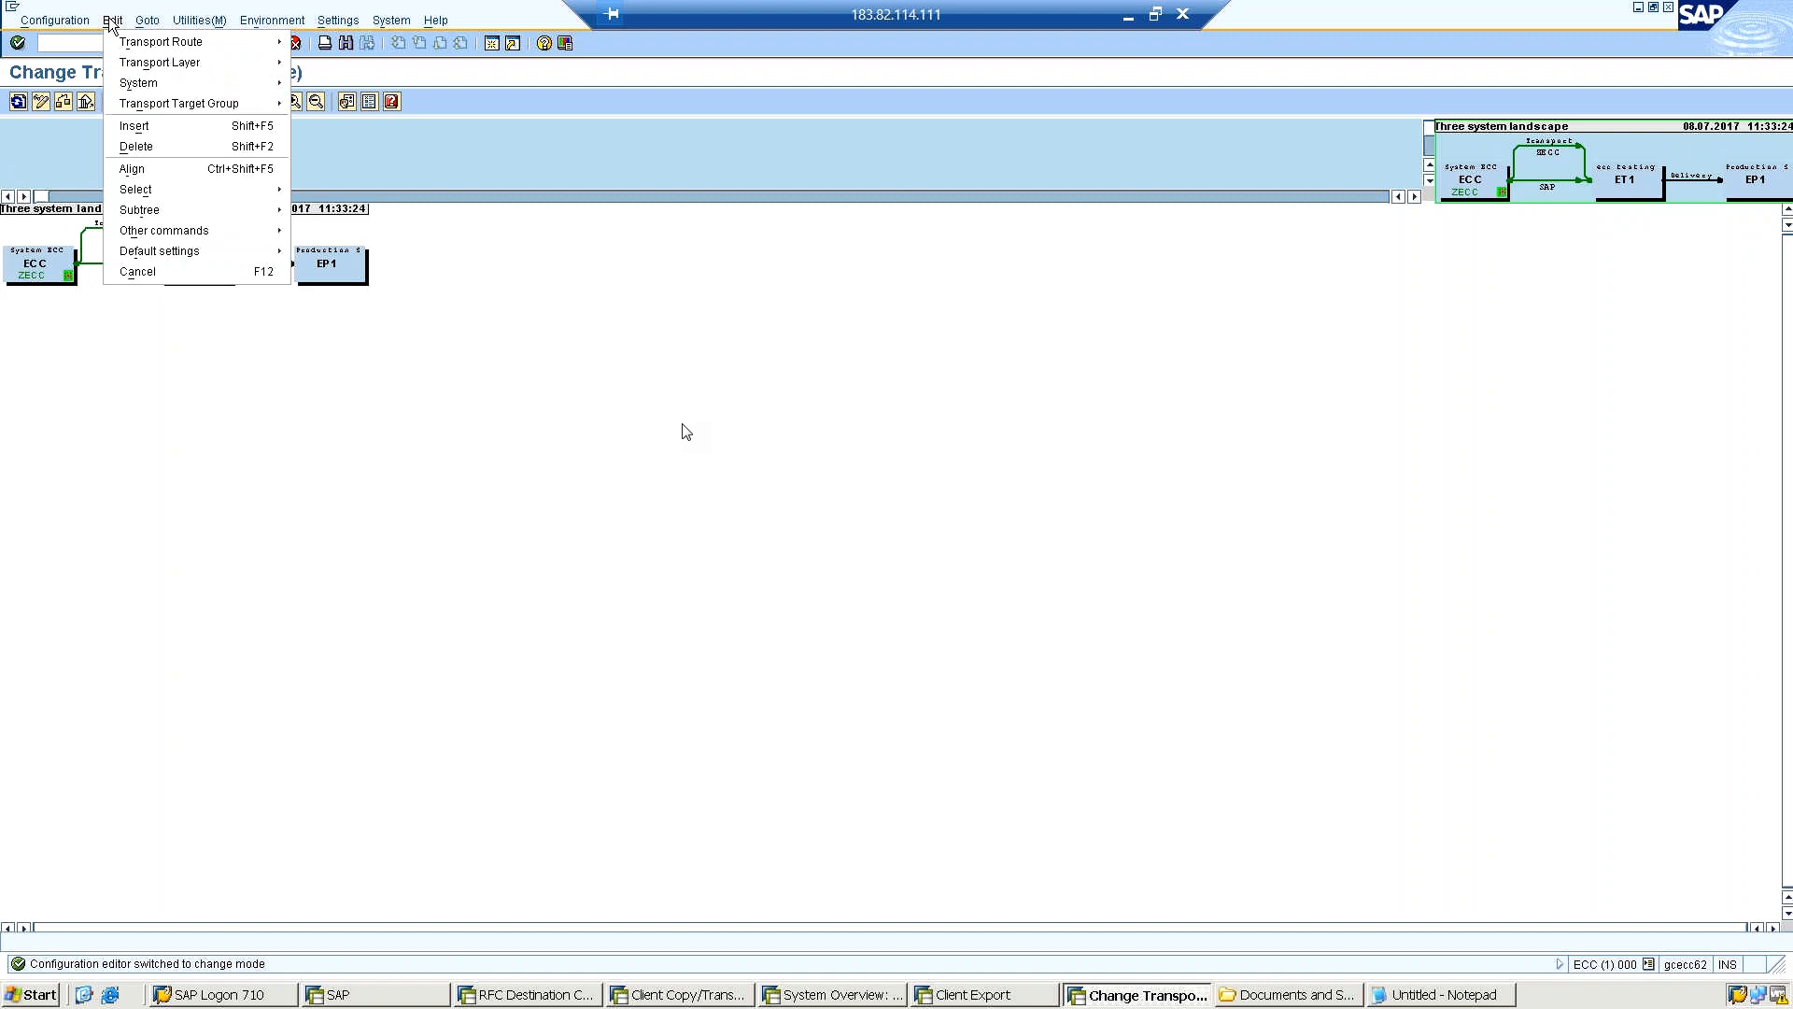
pyautogui.moveTo(148, 44)
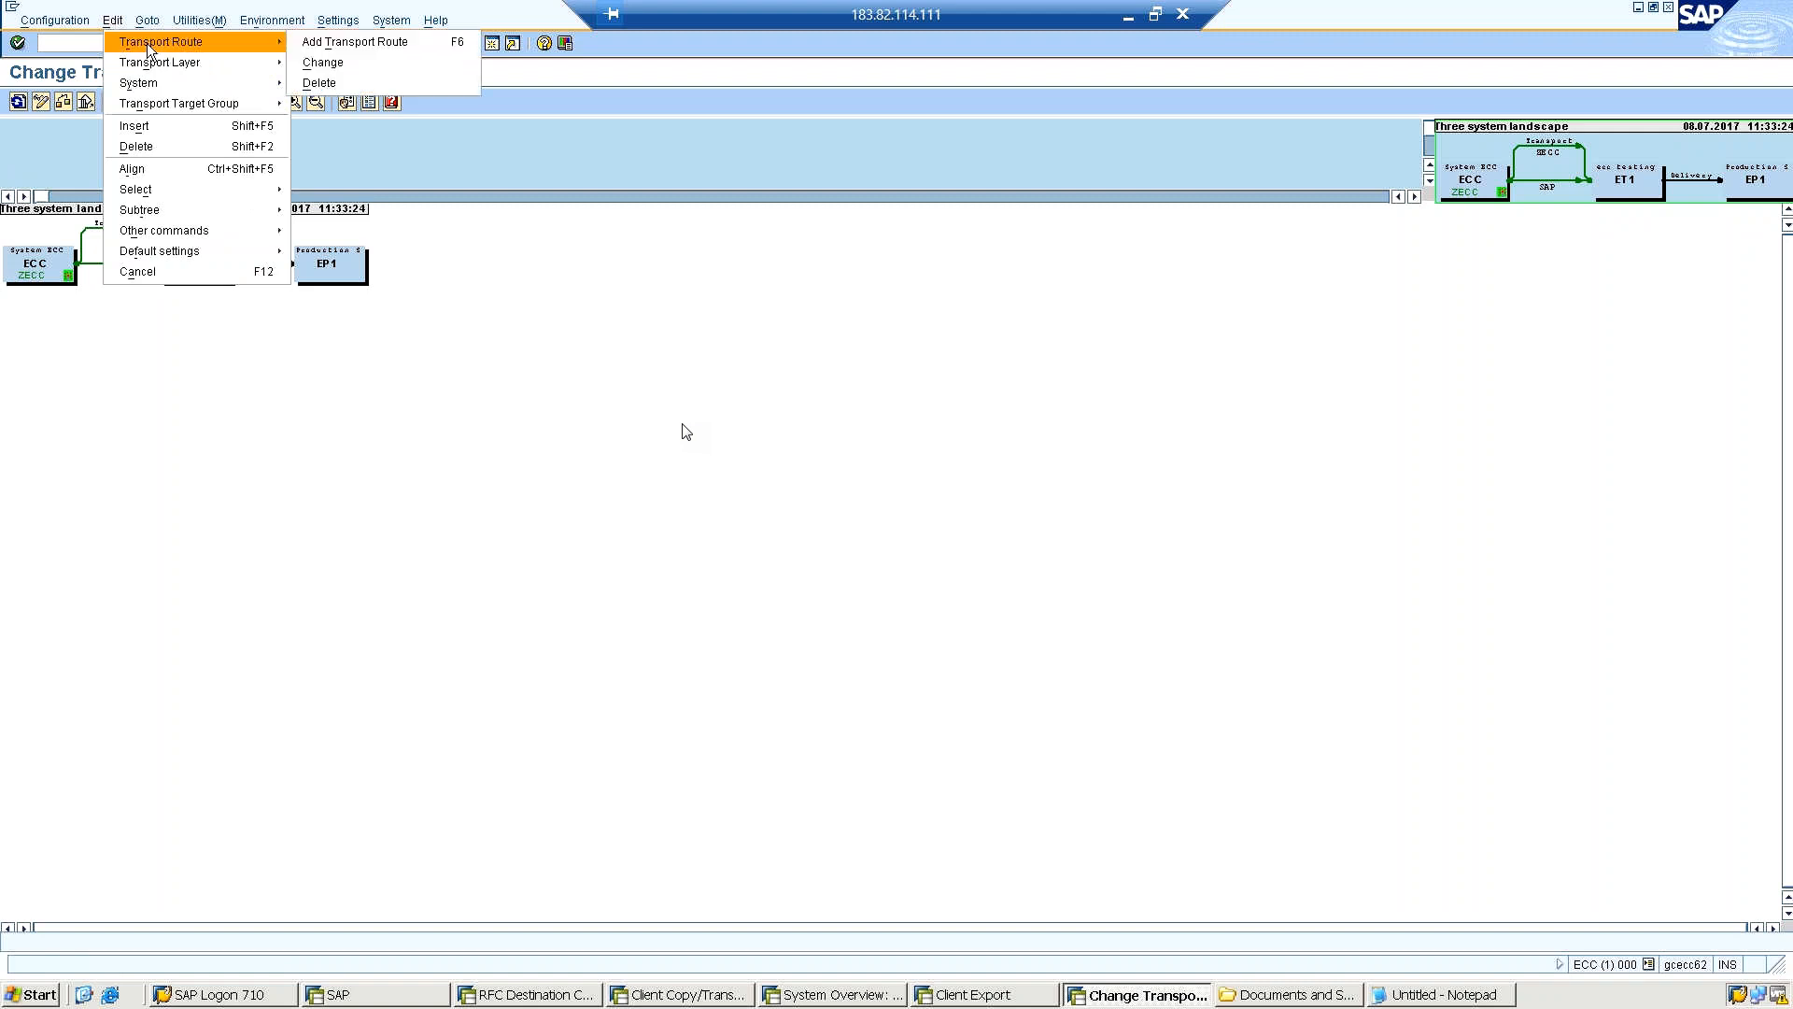
pyautogui.moveTo(145, 101)
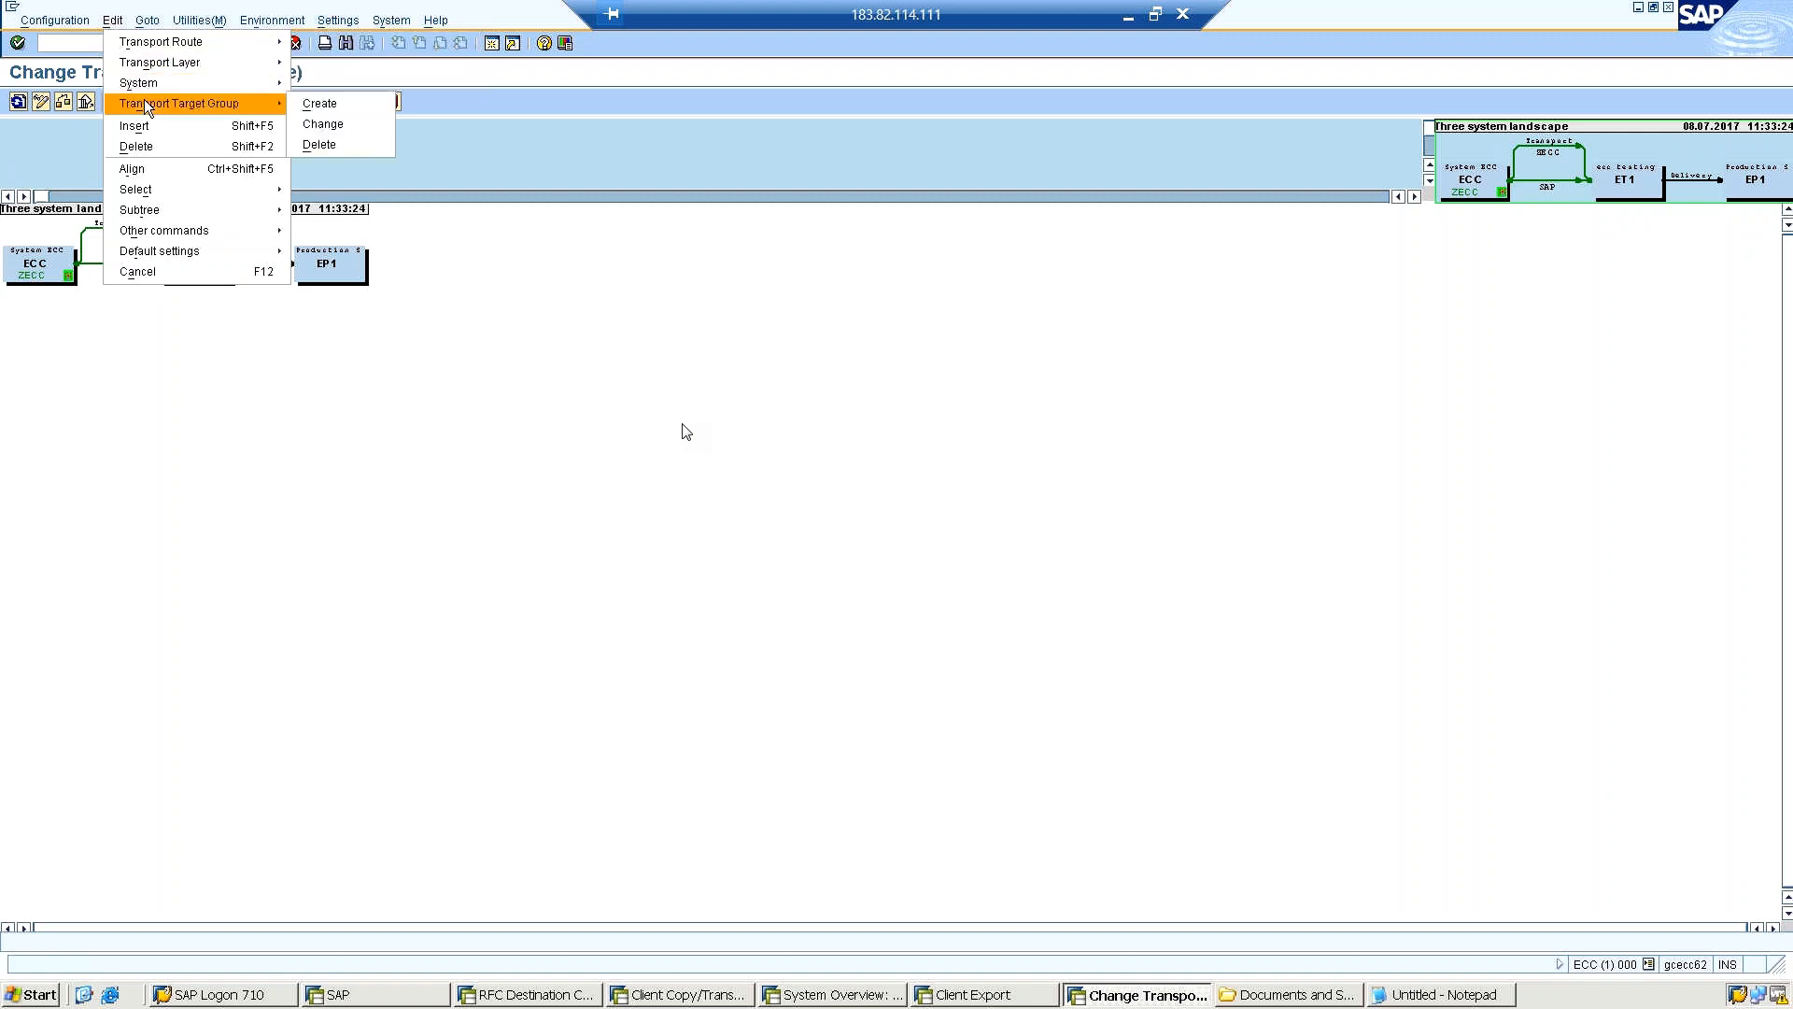
pyautogui.click(322, 103)
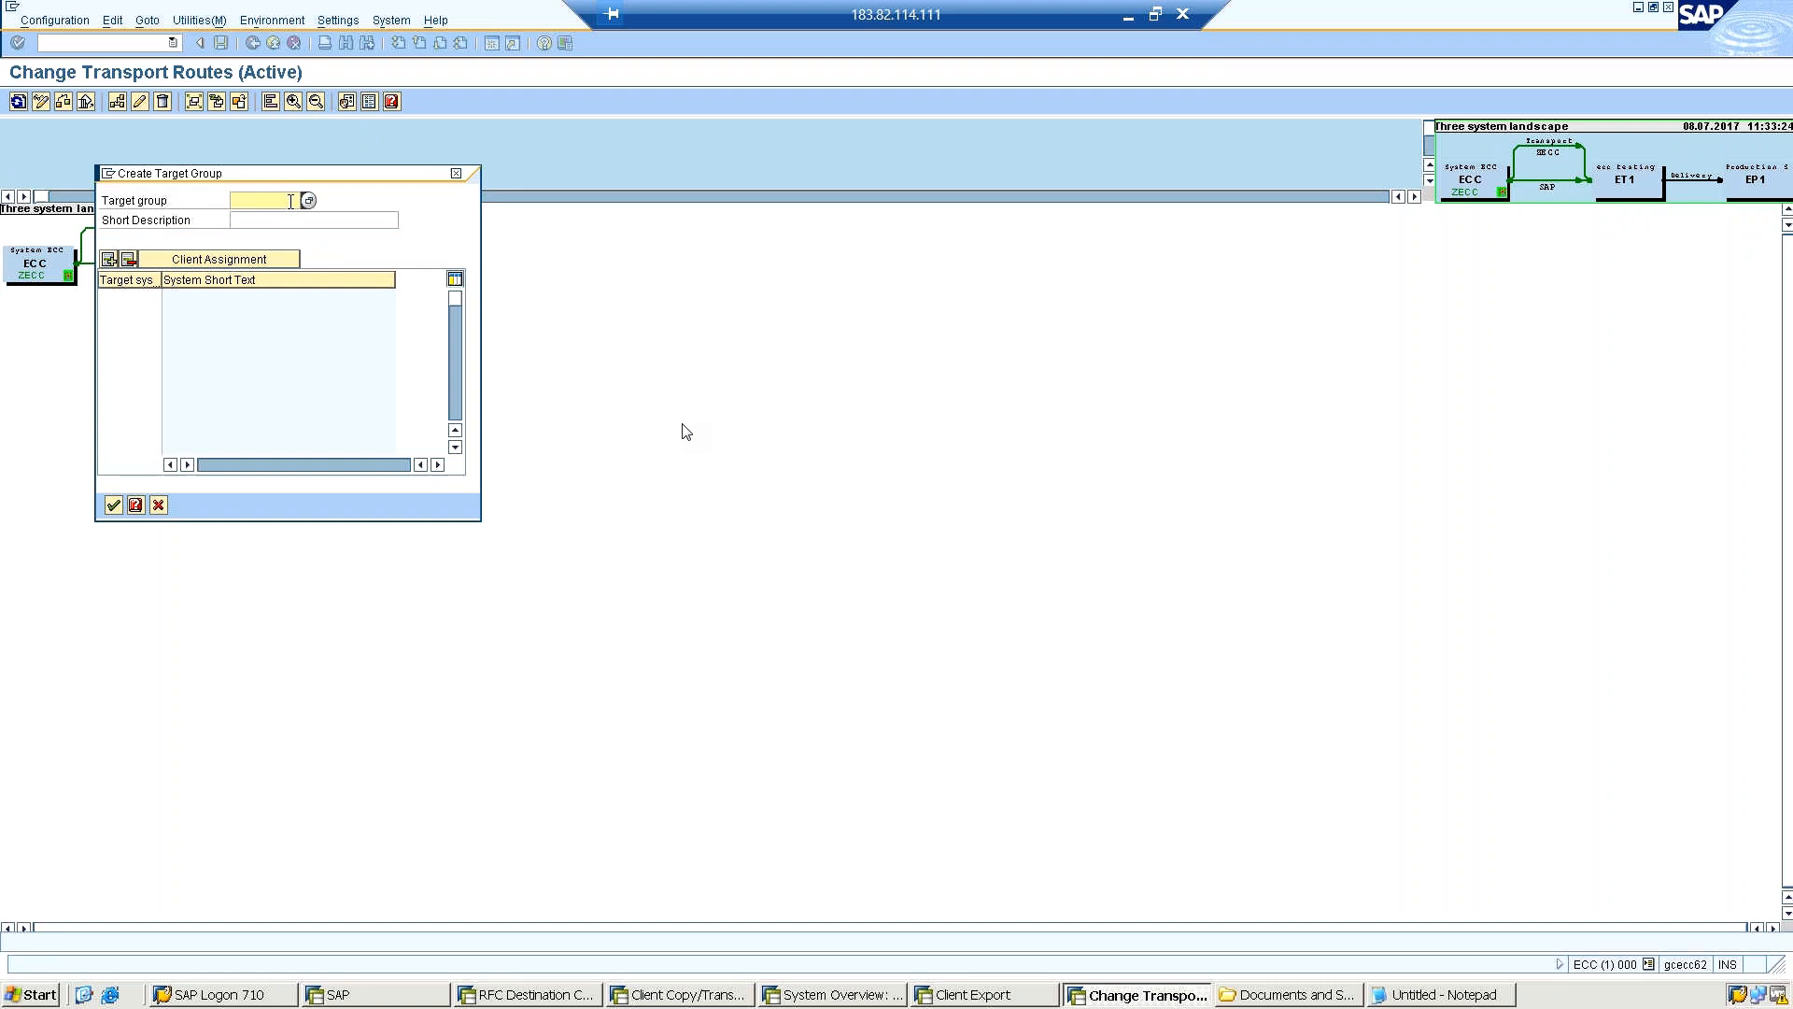
pyautogui.click(311, 200)
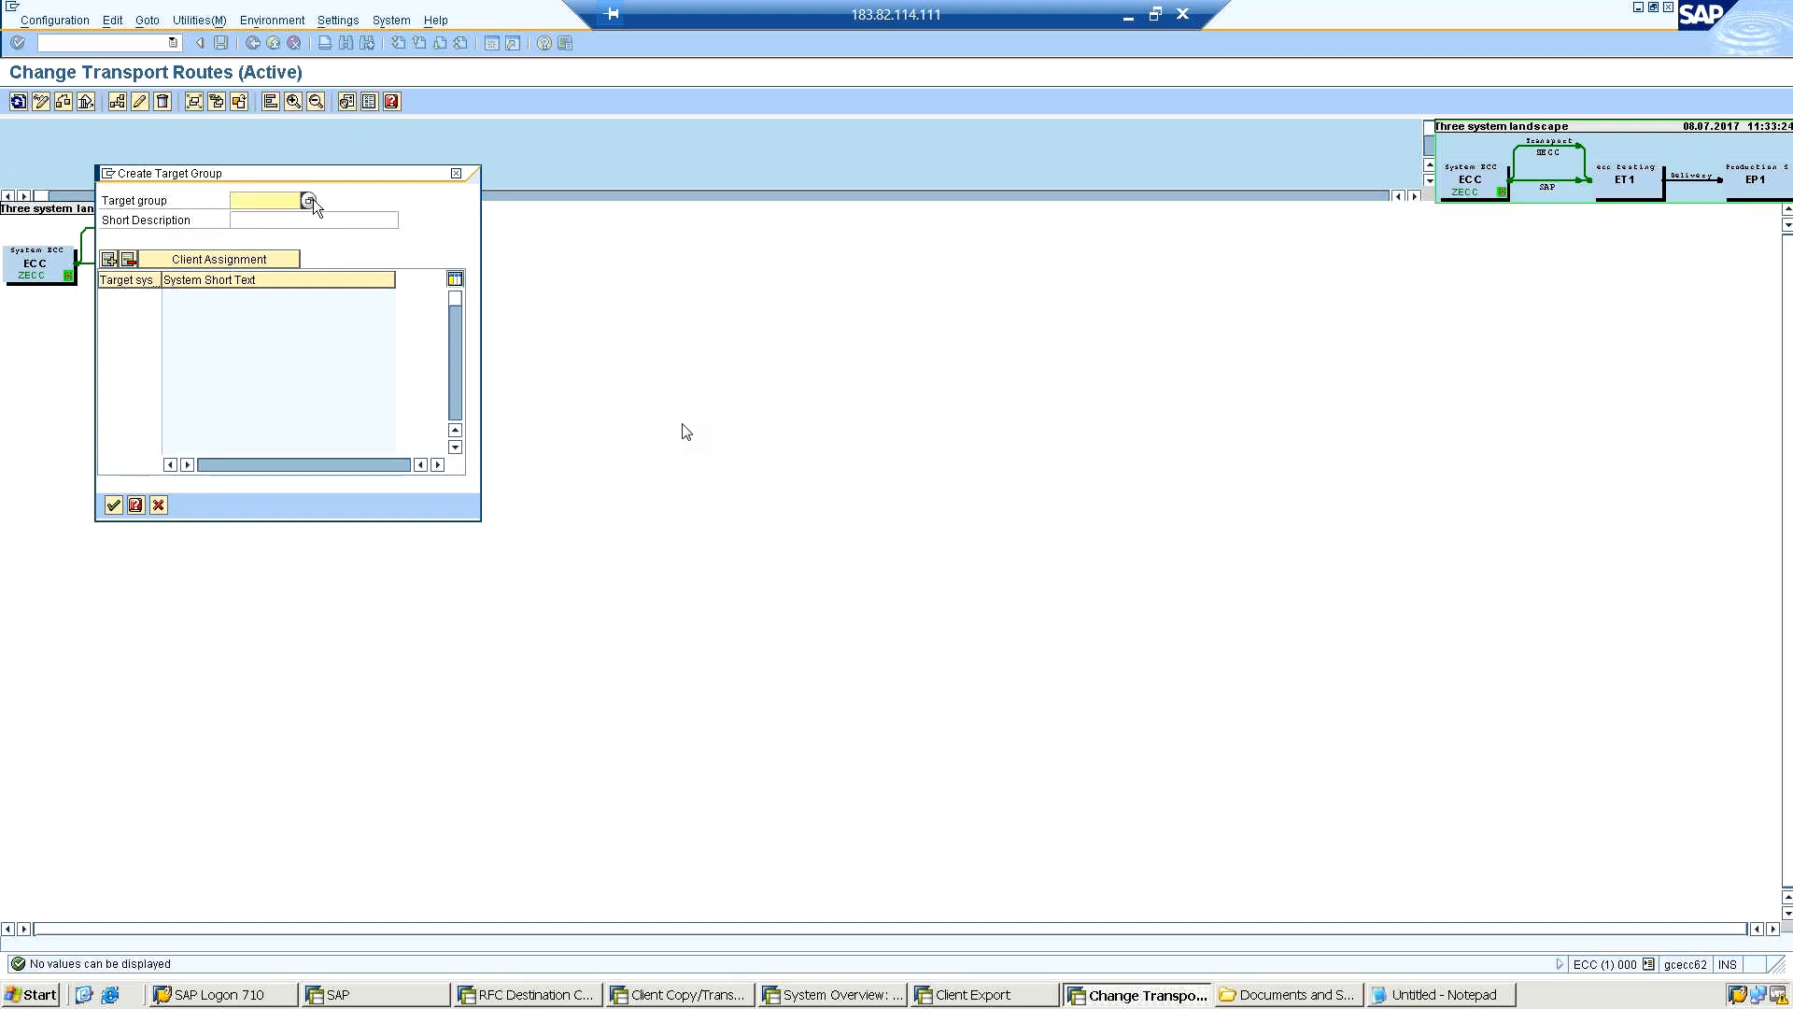
# Name the target group /basis/ and enter the short description "Multiple Clients Tranfer".
pyautogui.click(251, 200)
pyautogui.write('/')
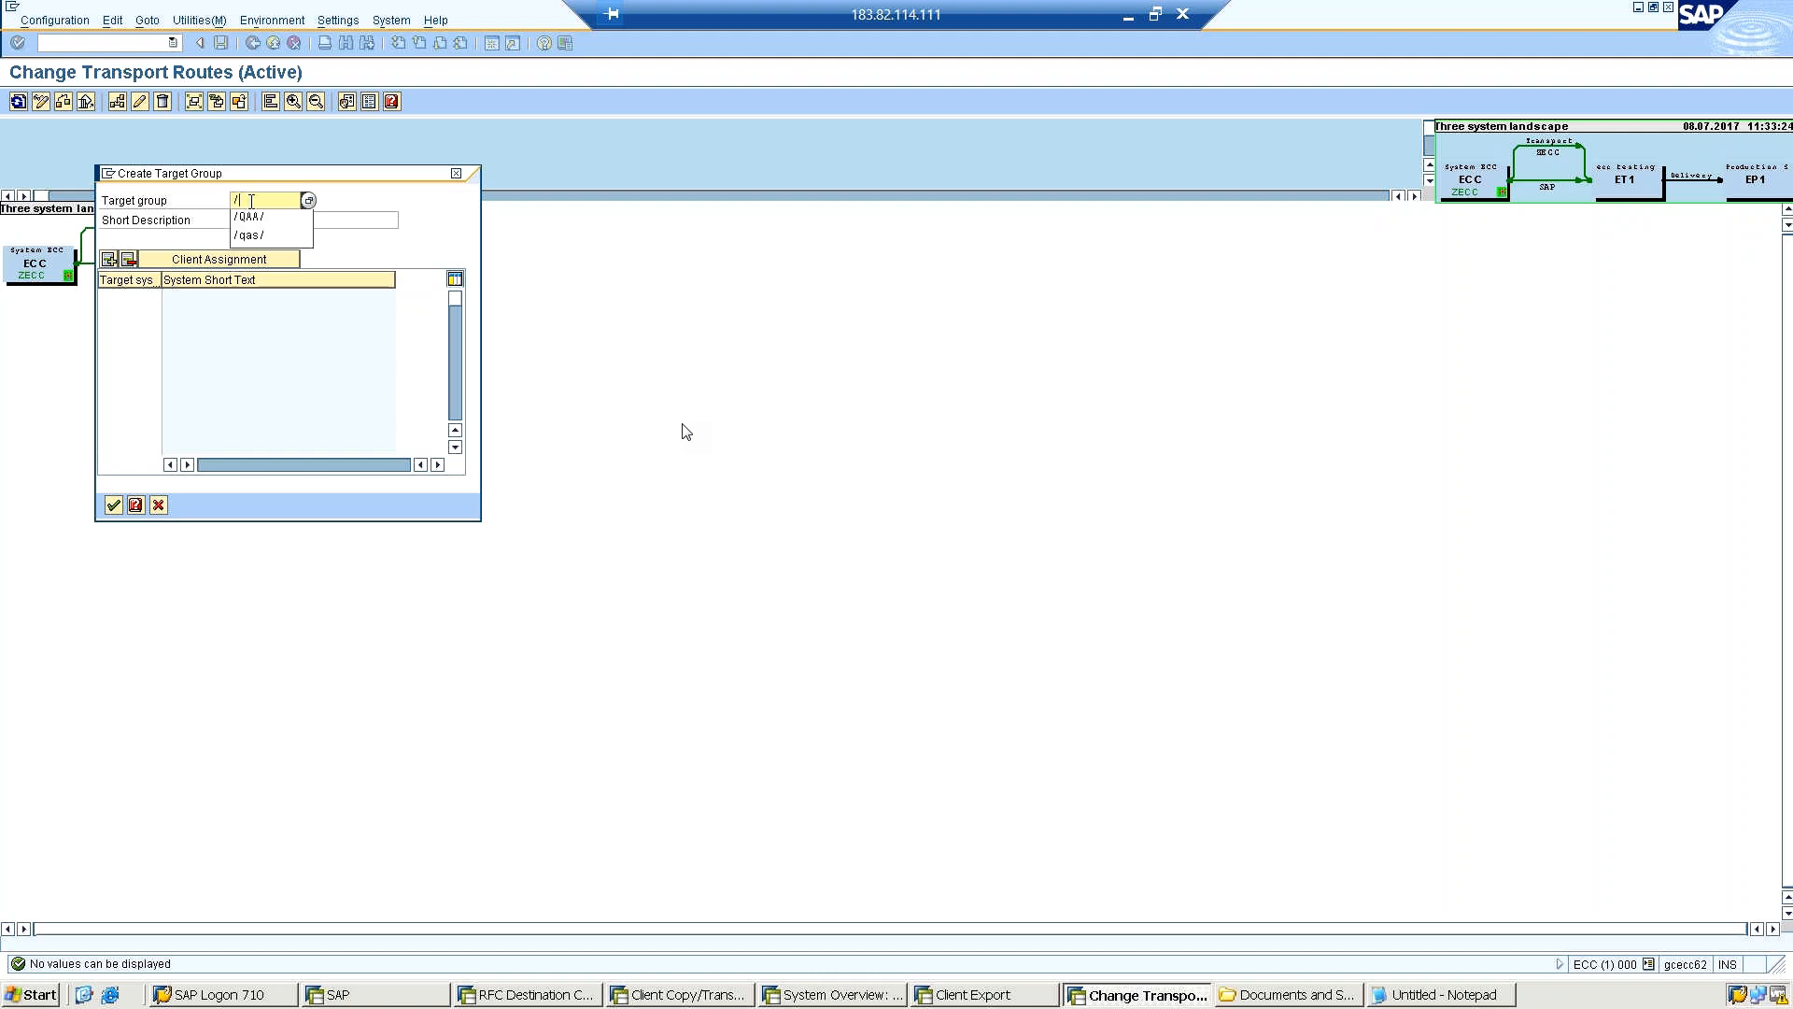
pyautogui.write('basis/qa')
pyautogui.press('BackSpace')
pyautogui.press('Tab')
pyautogui.write('Multiple ')
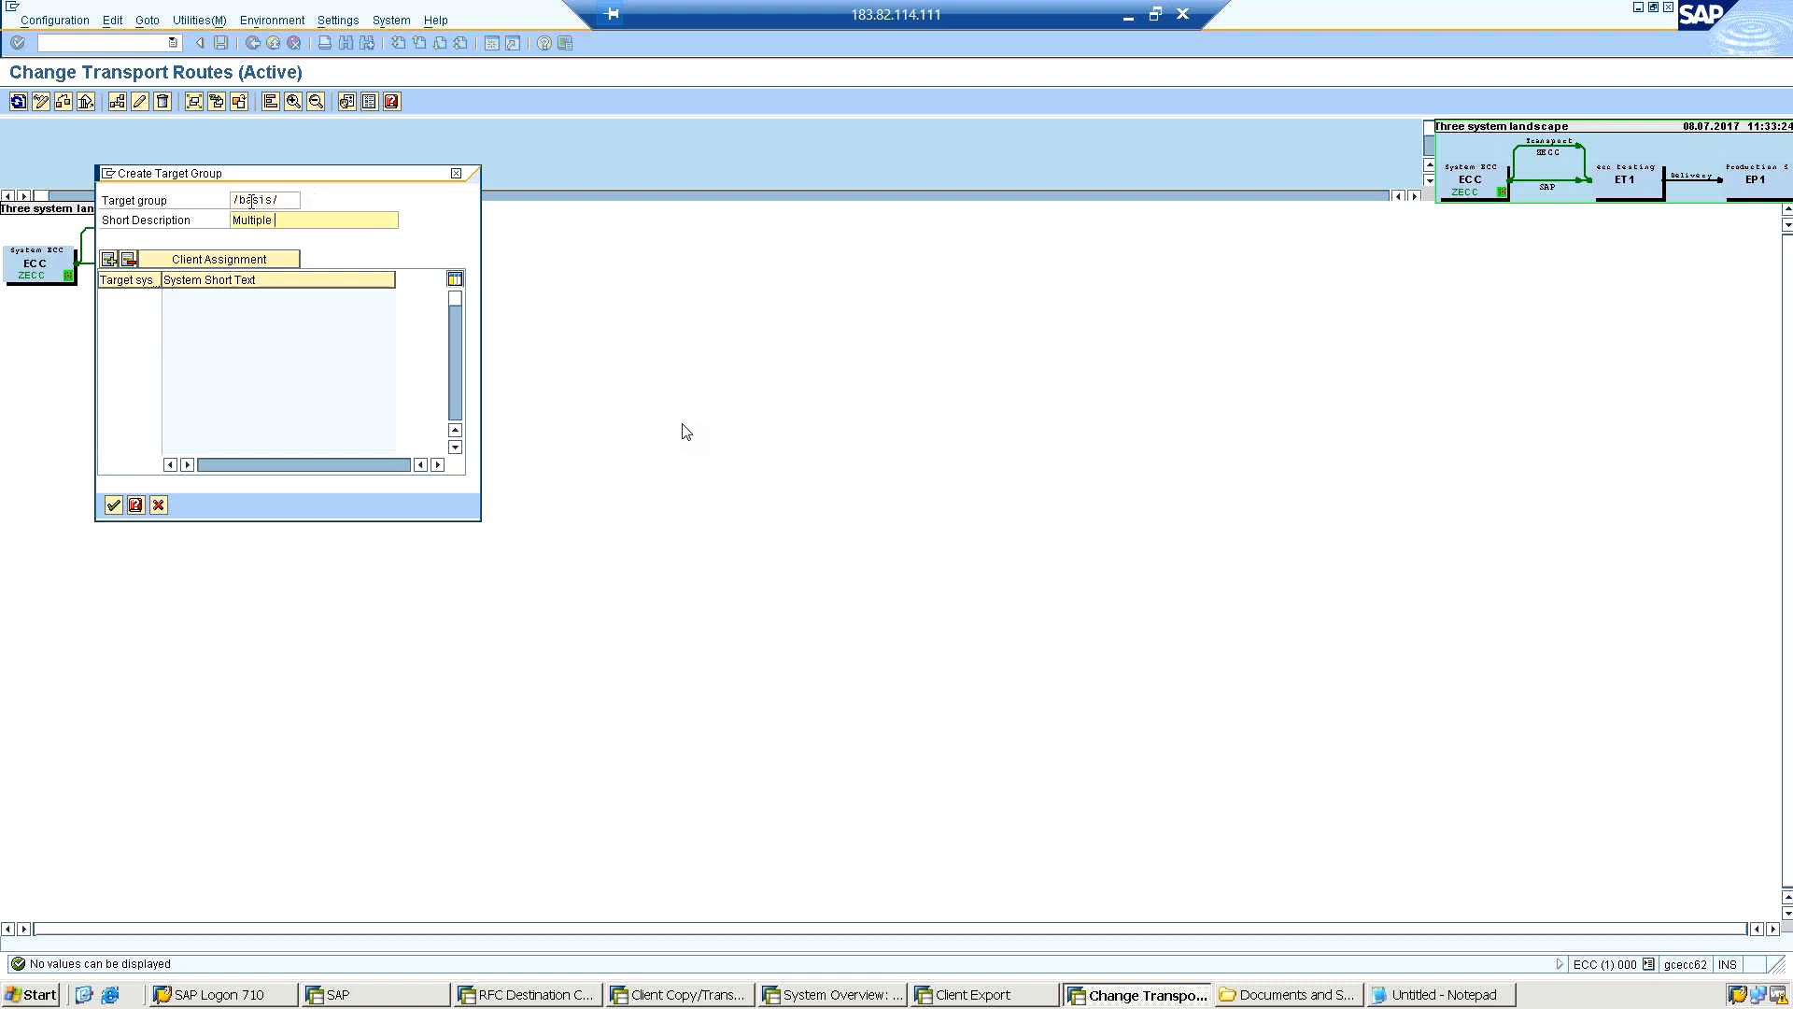
pyautogui.write('Clients Tranfer')
pyautogui.click(211, 266)
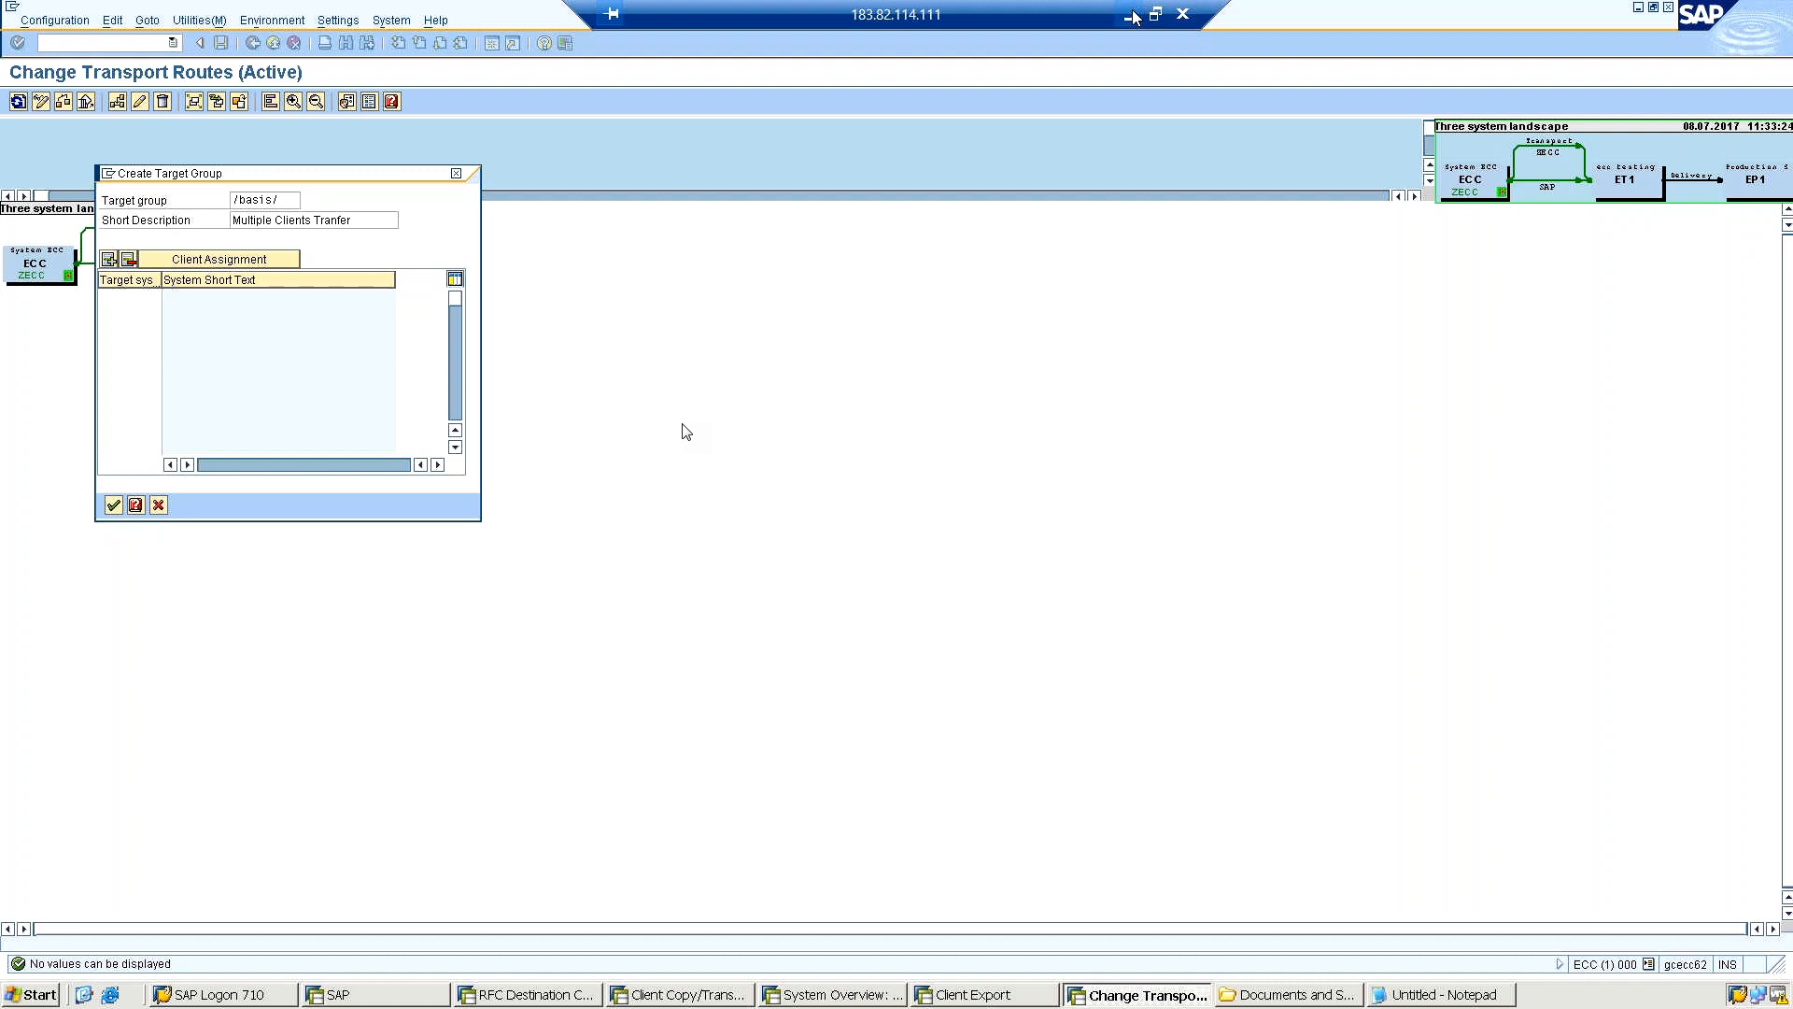
# Minimise the remote desktop session and open the sapgui.weebly.com link from the GoToMeeting chat.
pyautogui.click(1133, 17)
pyautogui.moveTo(778, 986)
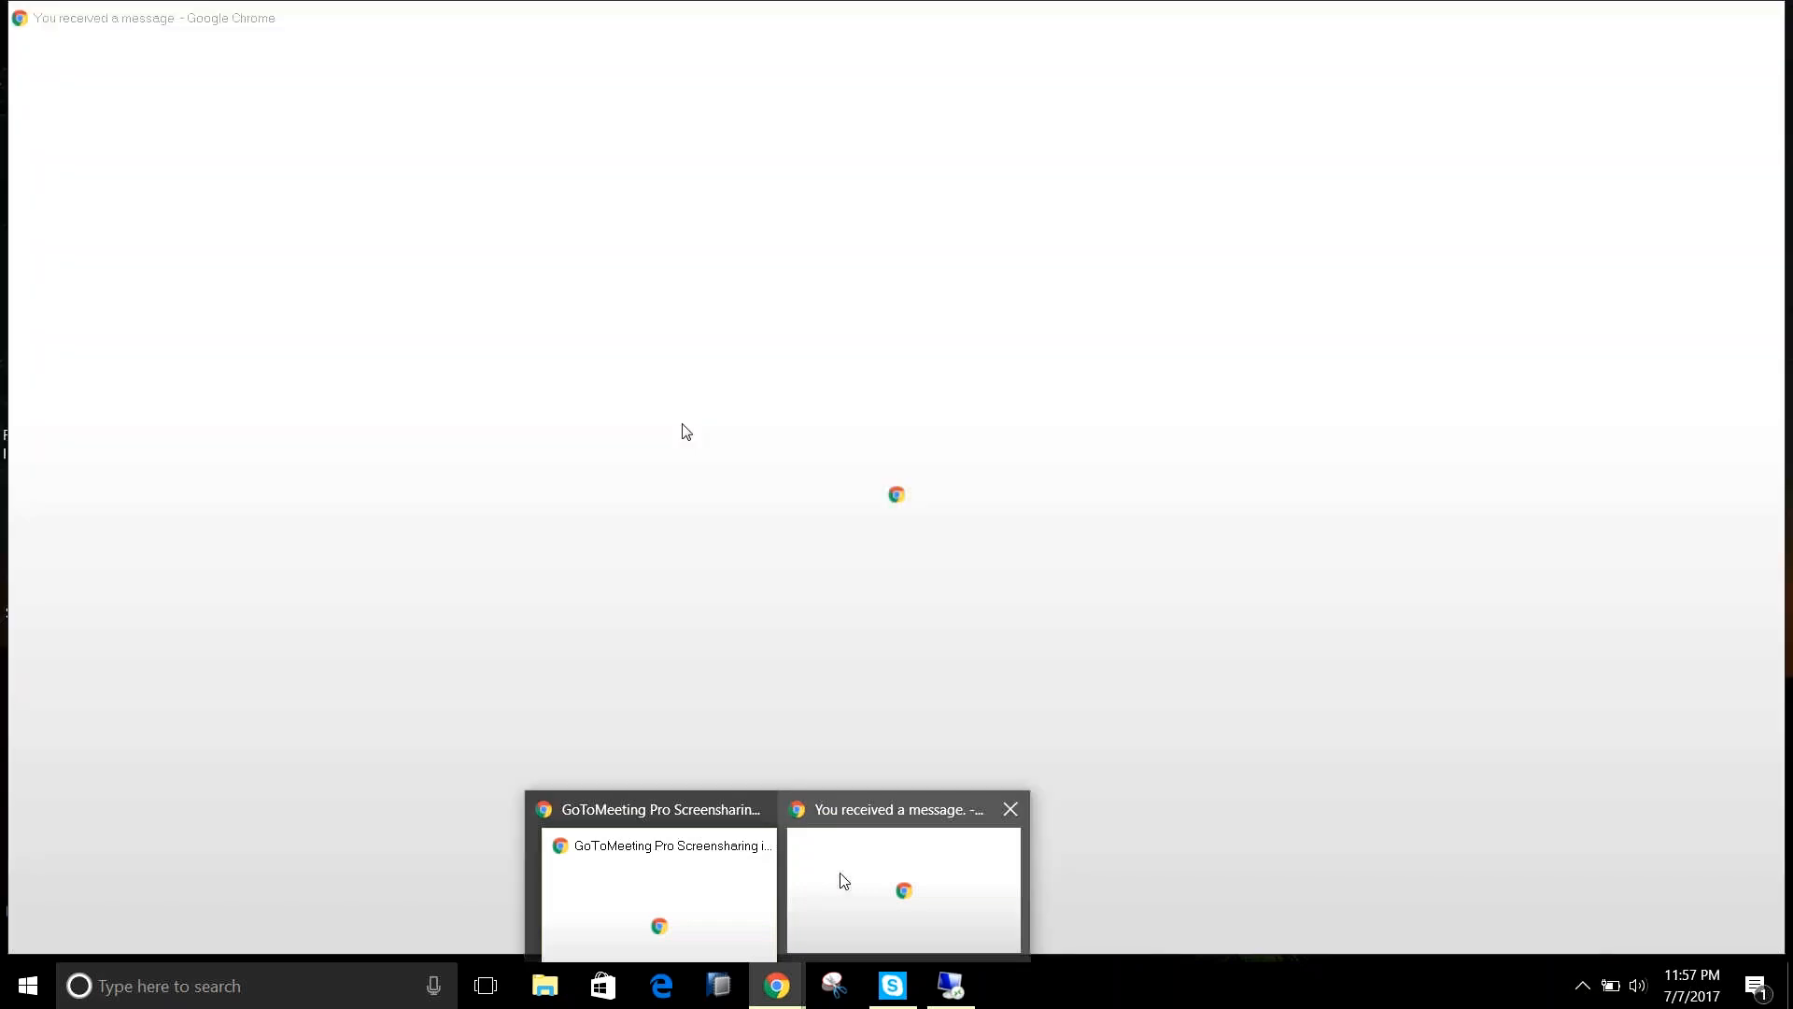
pyautogui.click(840, 878)
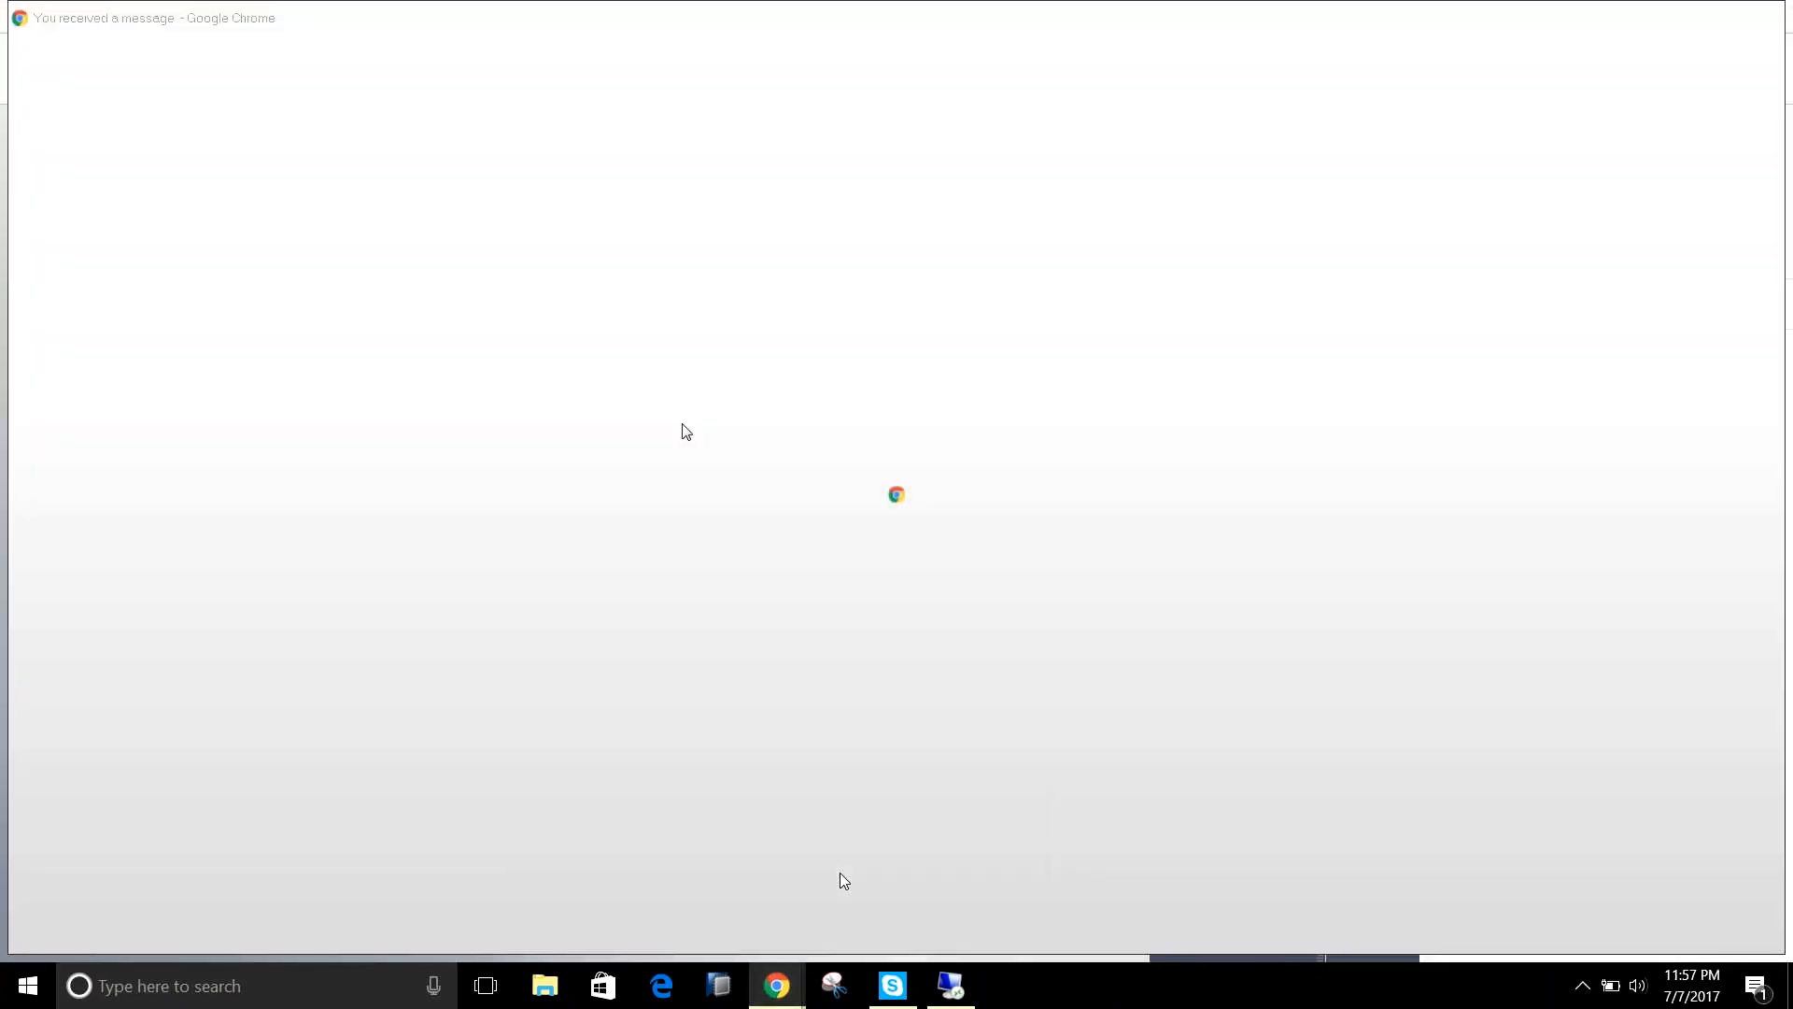
pyautogui.click(1375, 509)
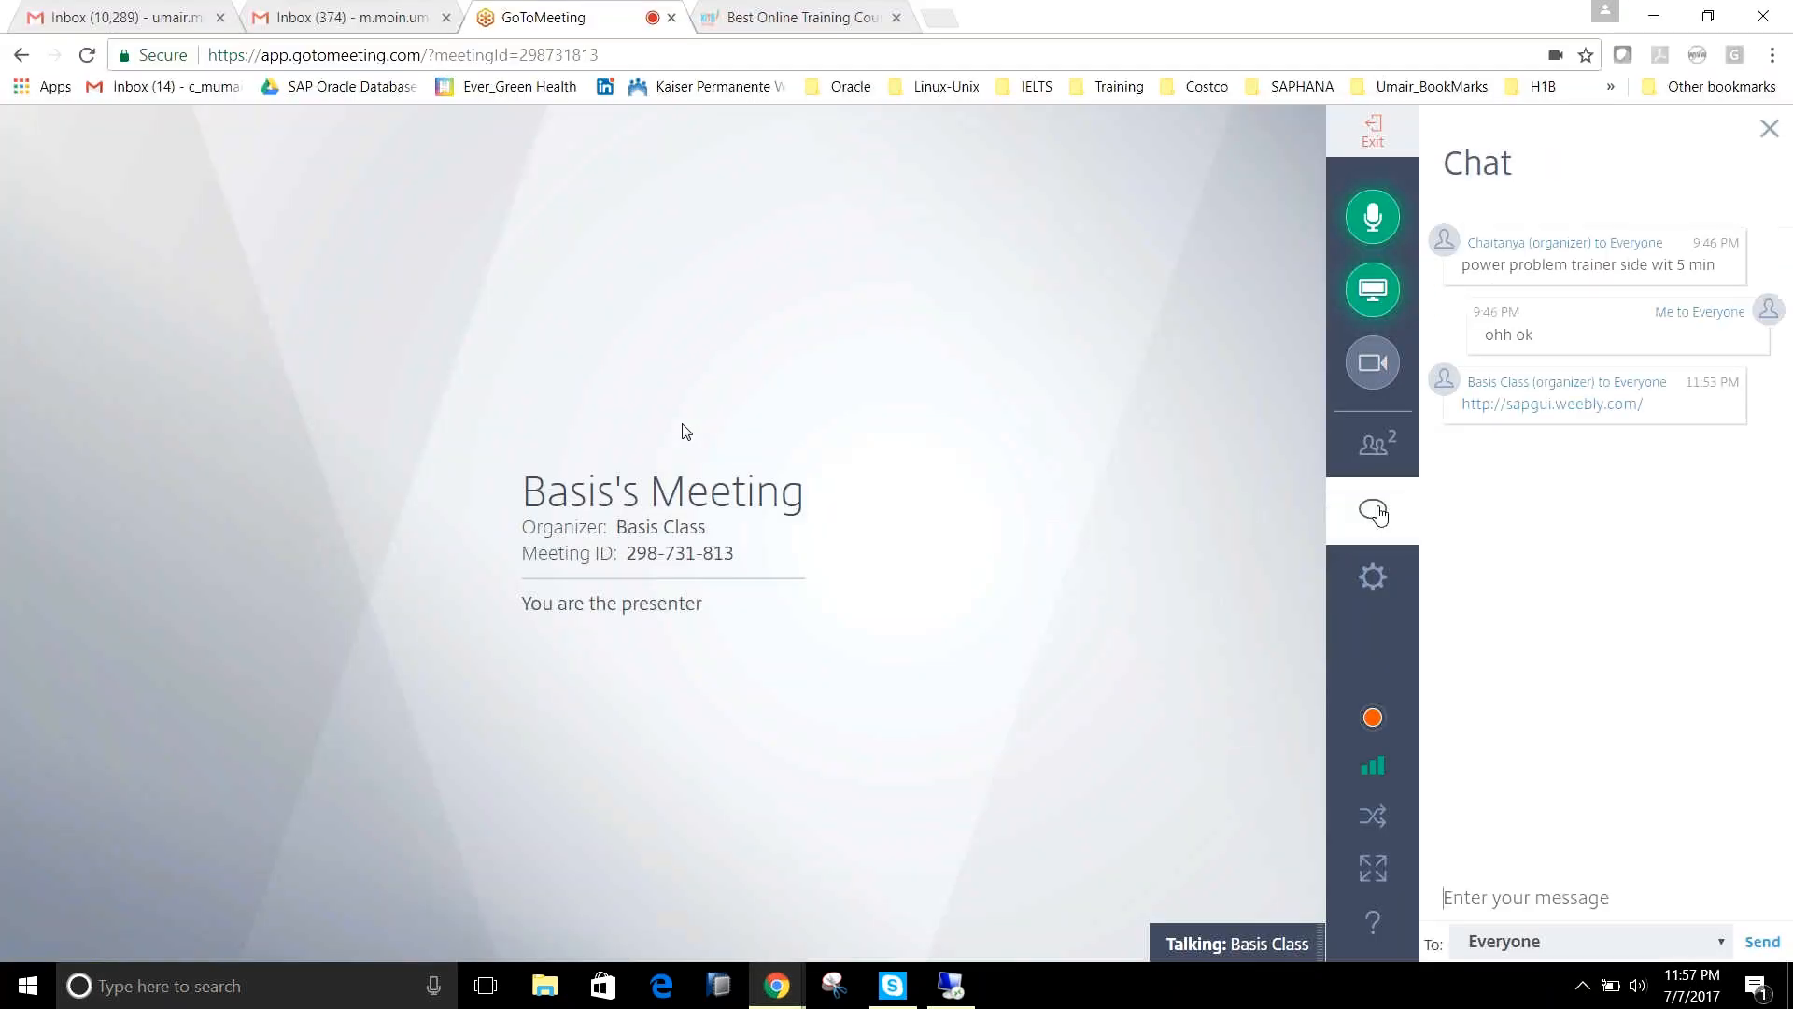
pyautogui.click(1573, 412)
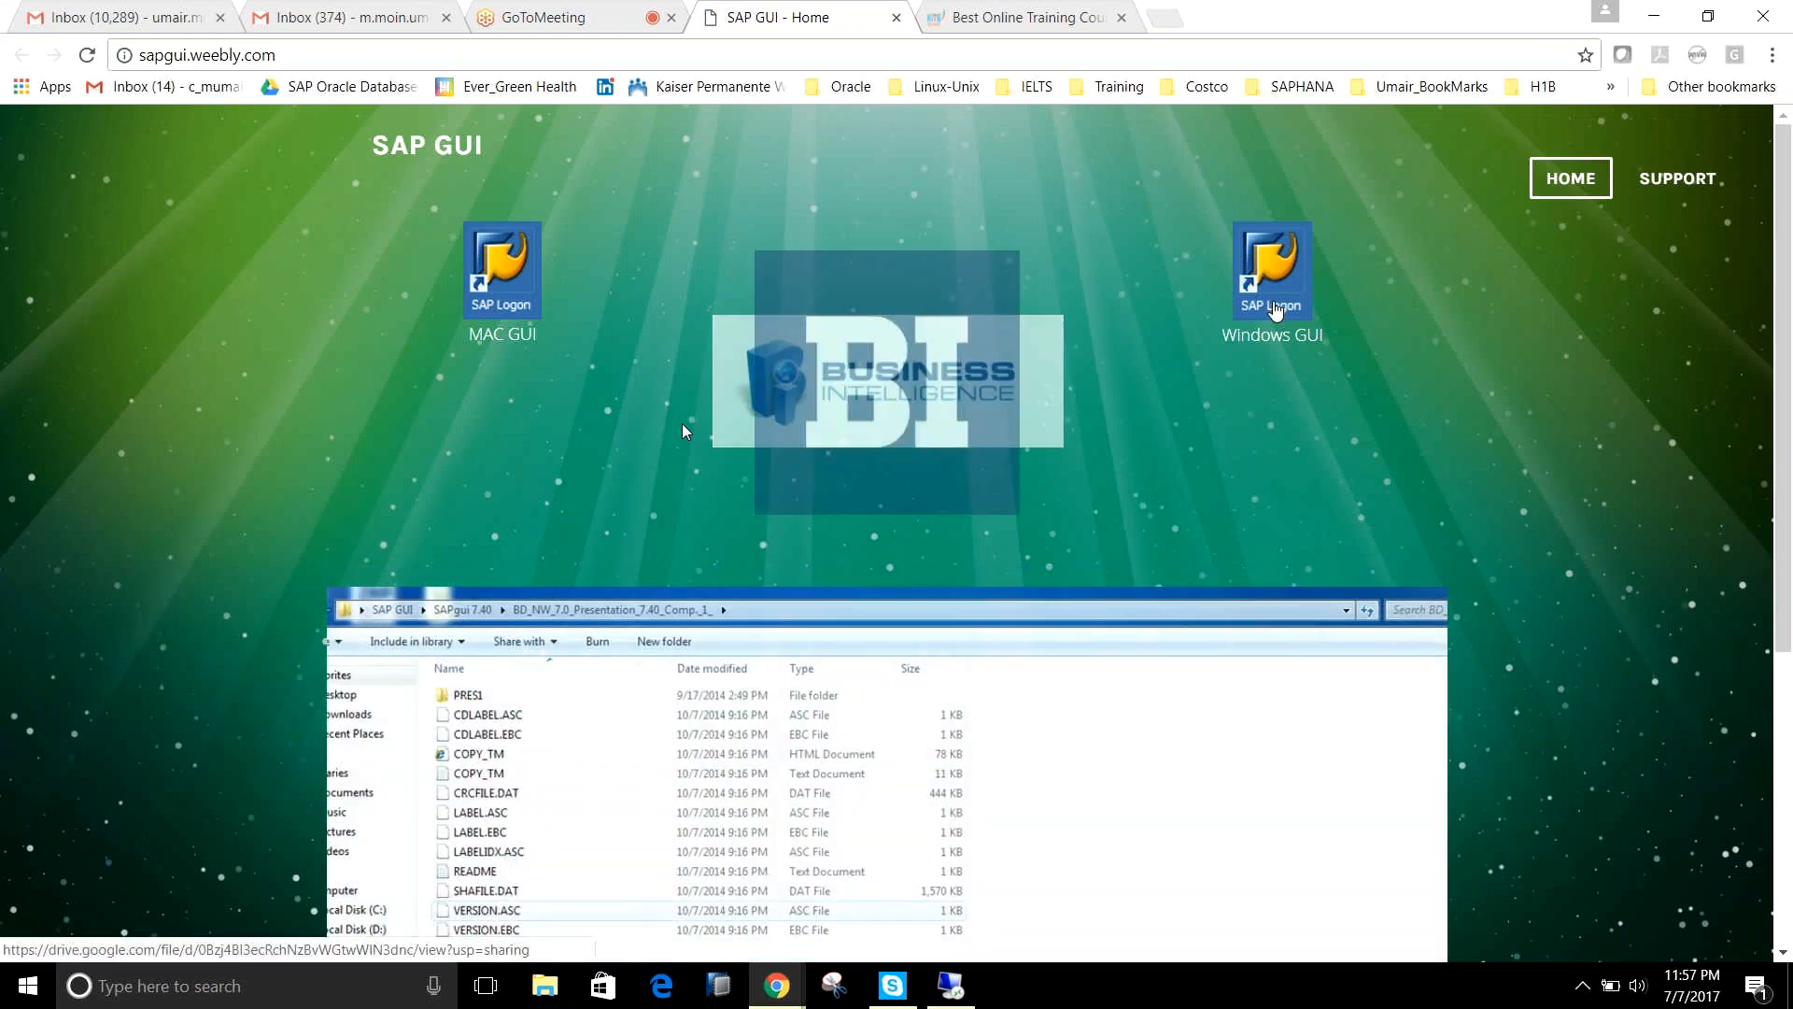
# Download the Windows GUI package SAPgui 7.40.zip from Google Drive without a virus scan.
pyautogui.click(1276, 312)
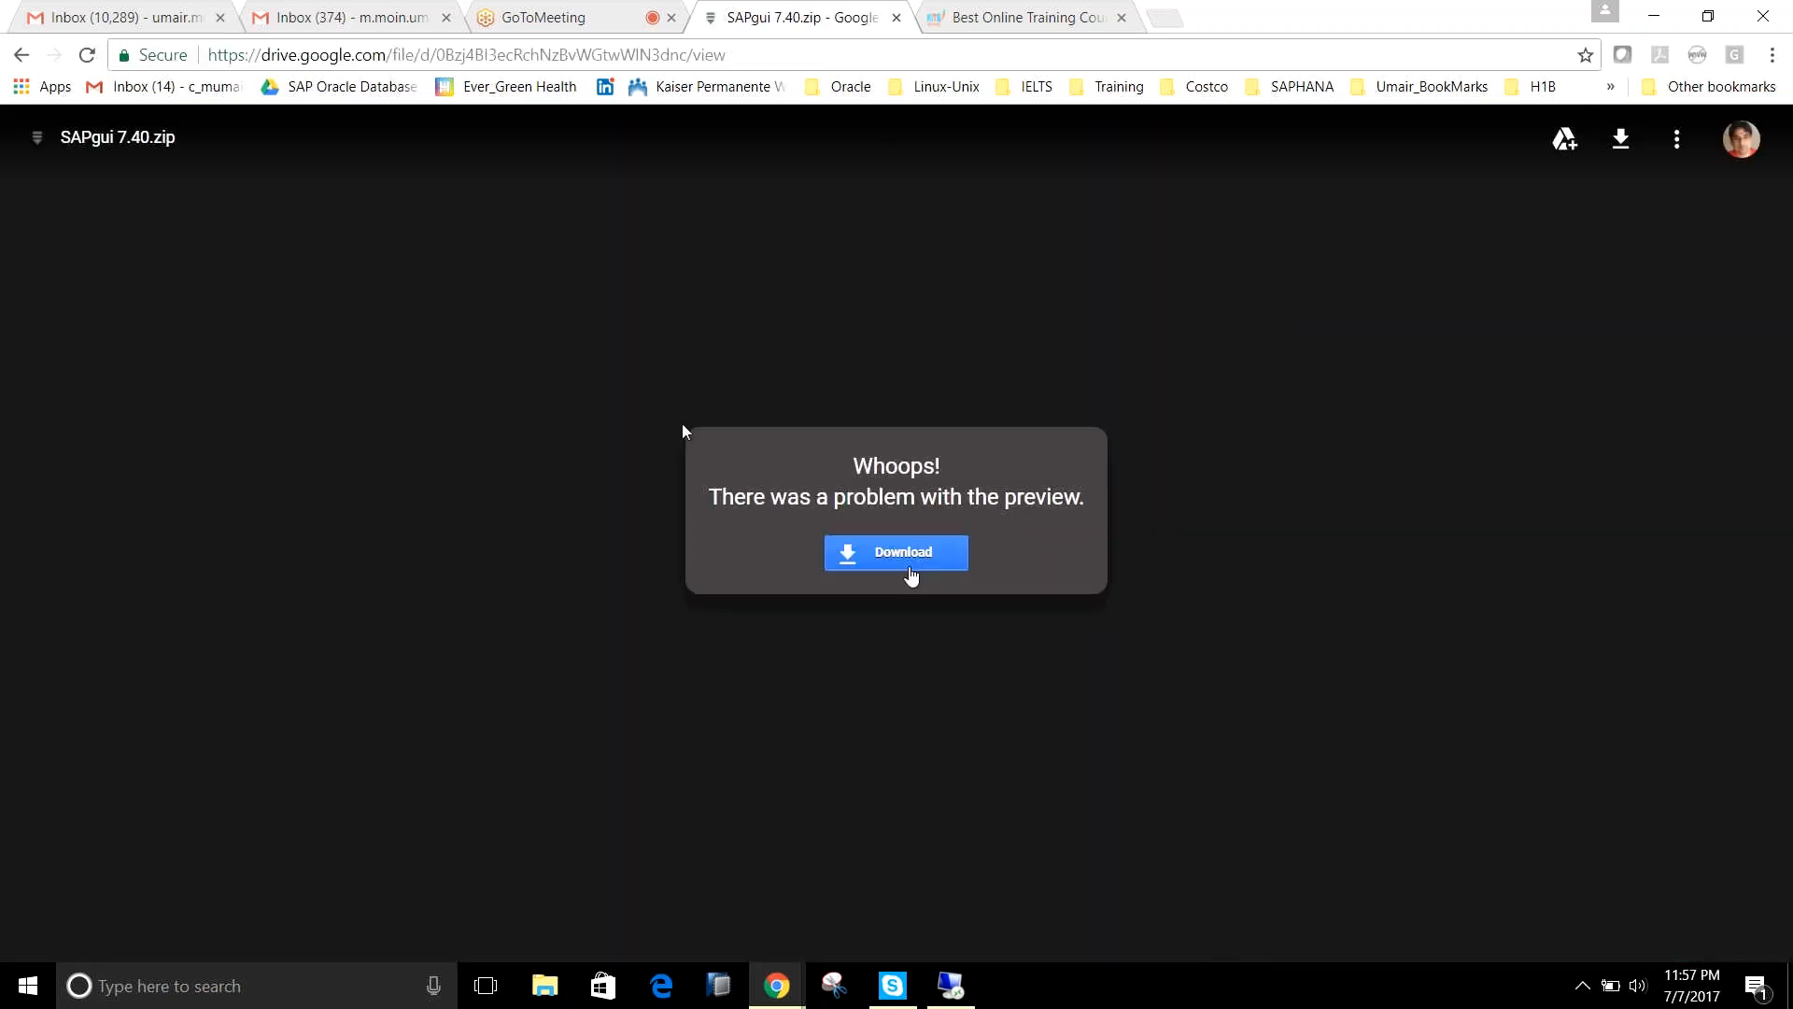
pyautogui.click(910, 573)
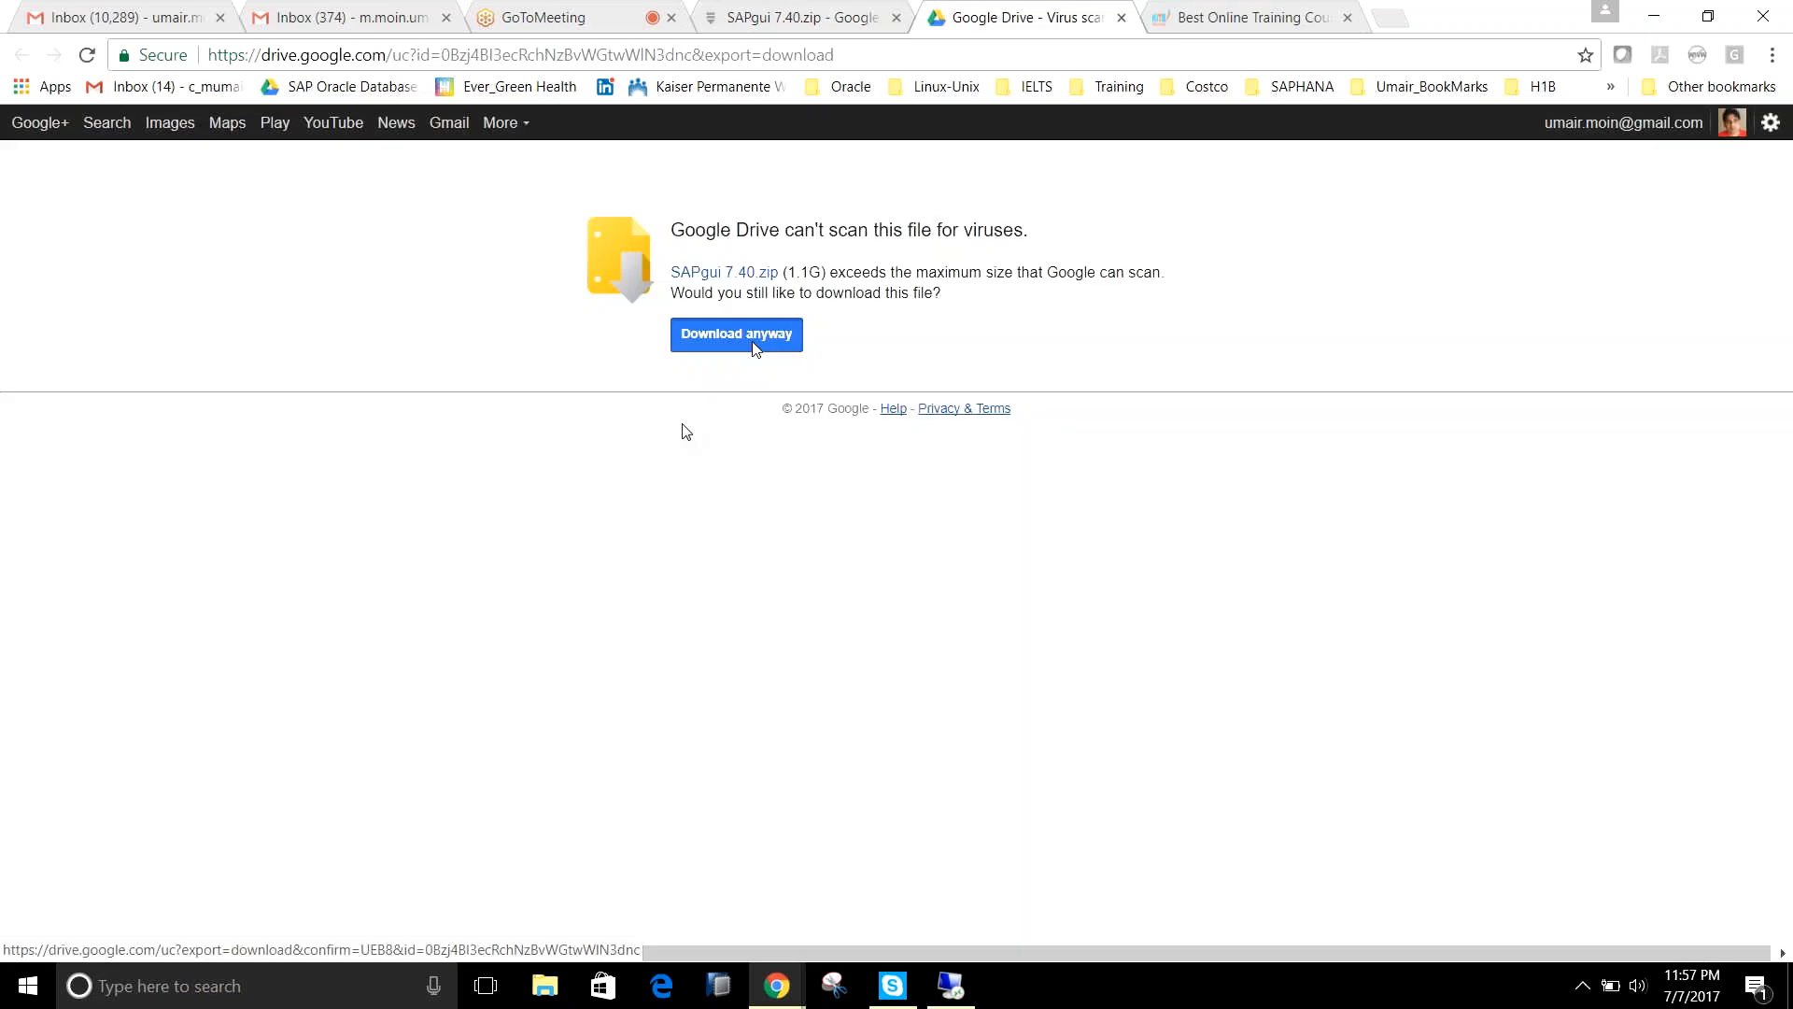
pyautogui.click(752, 345)
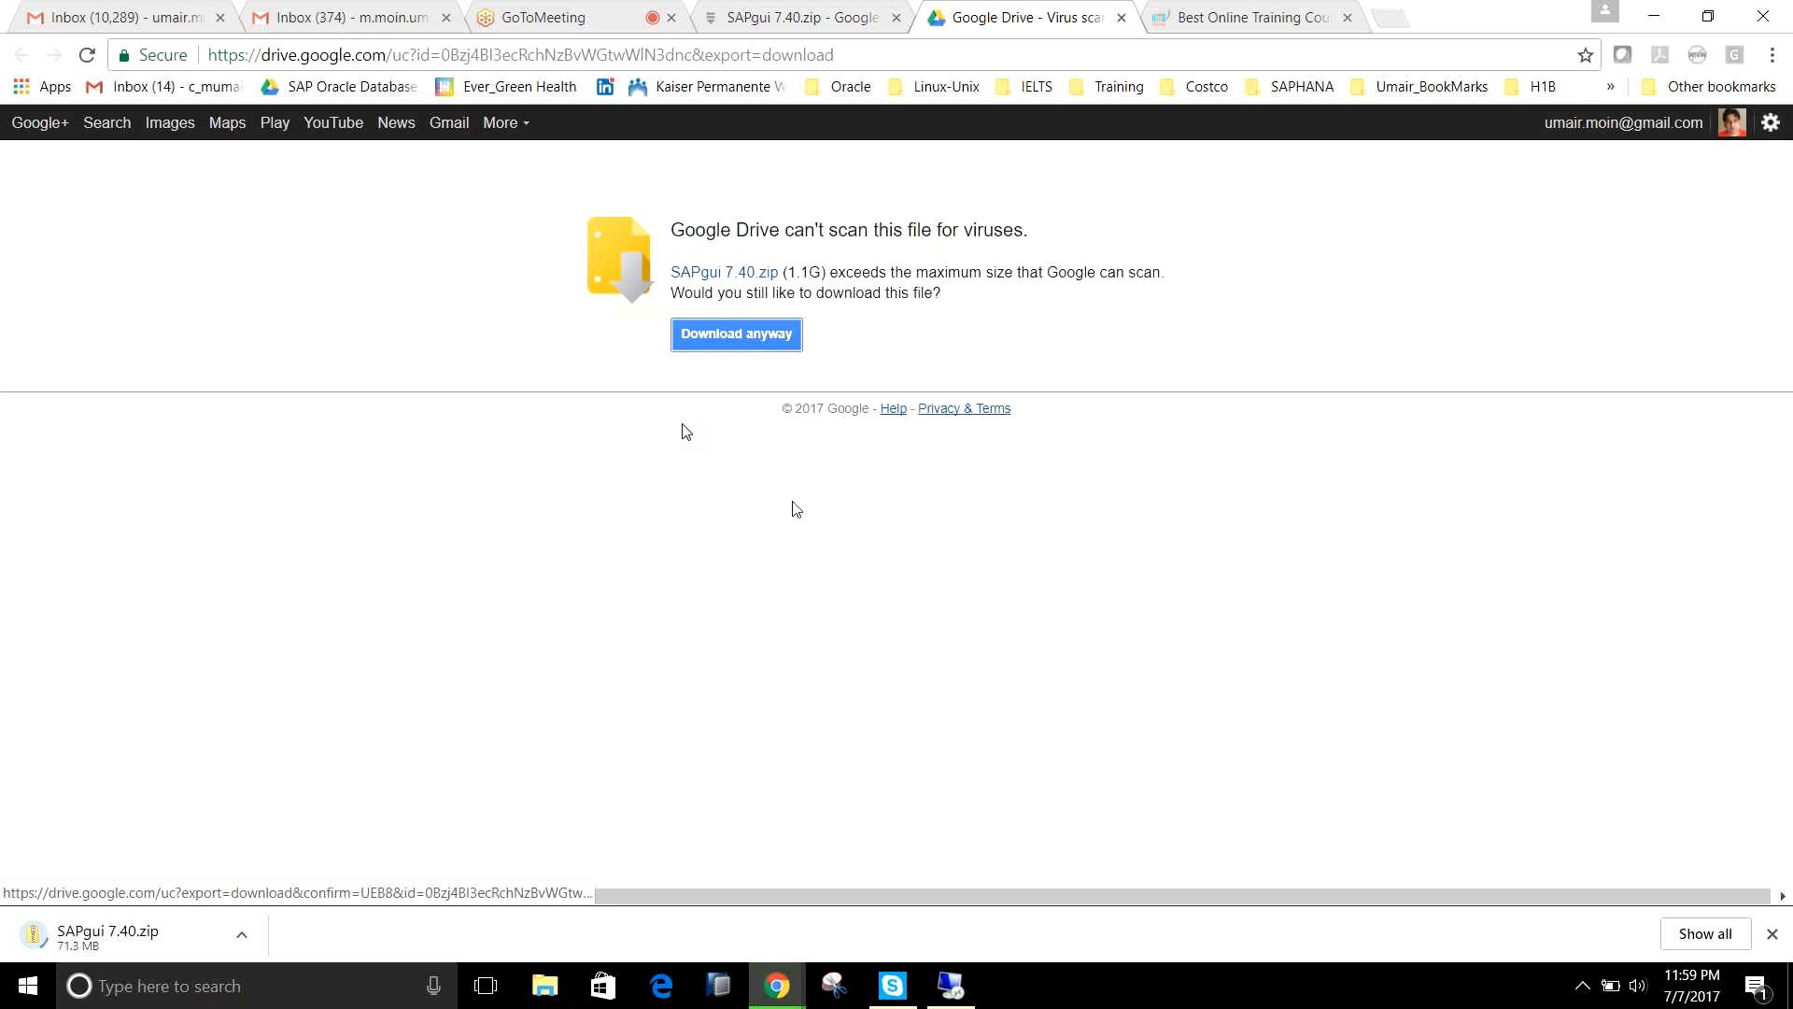
# Return to the remote desktop session and add ET1 as a target system in the target group's client assignment.
pyautogui.click(962, 992)
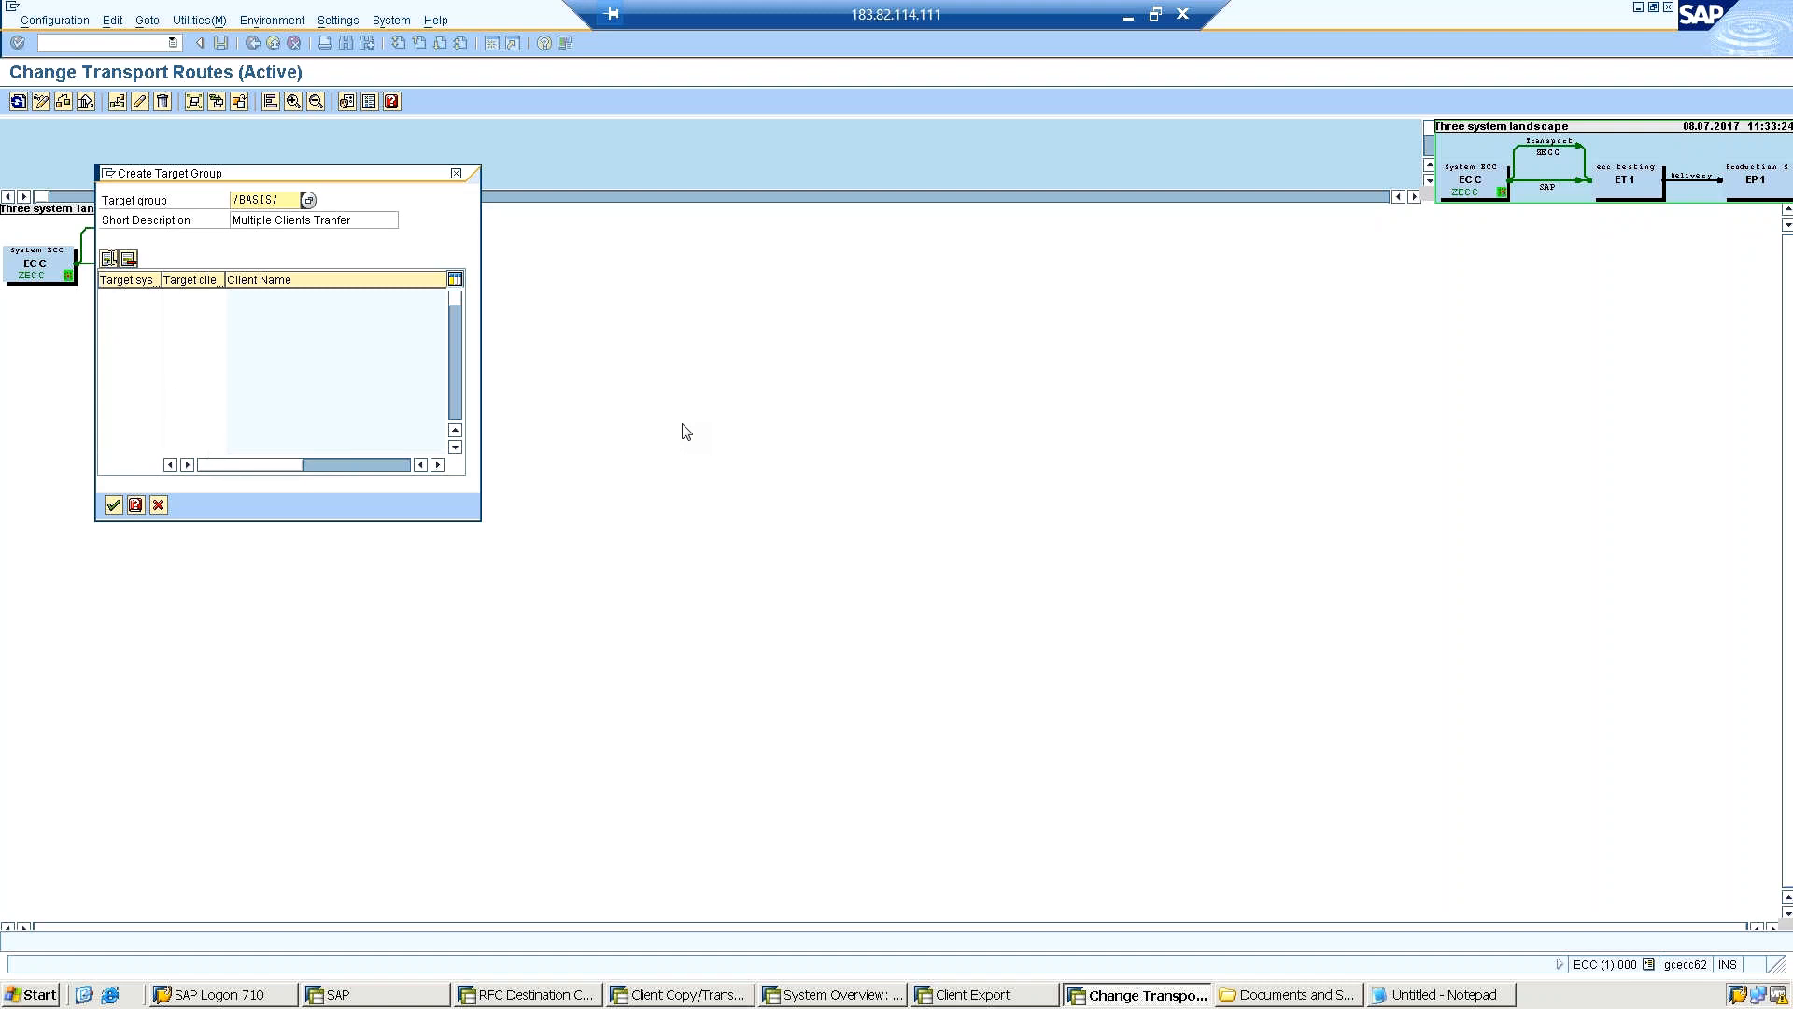
pyautogui.click(112, 260)
pyautogui.click(109, 259)
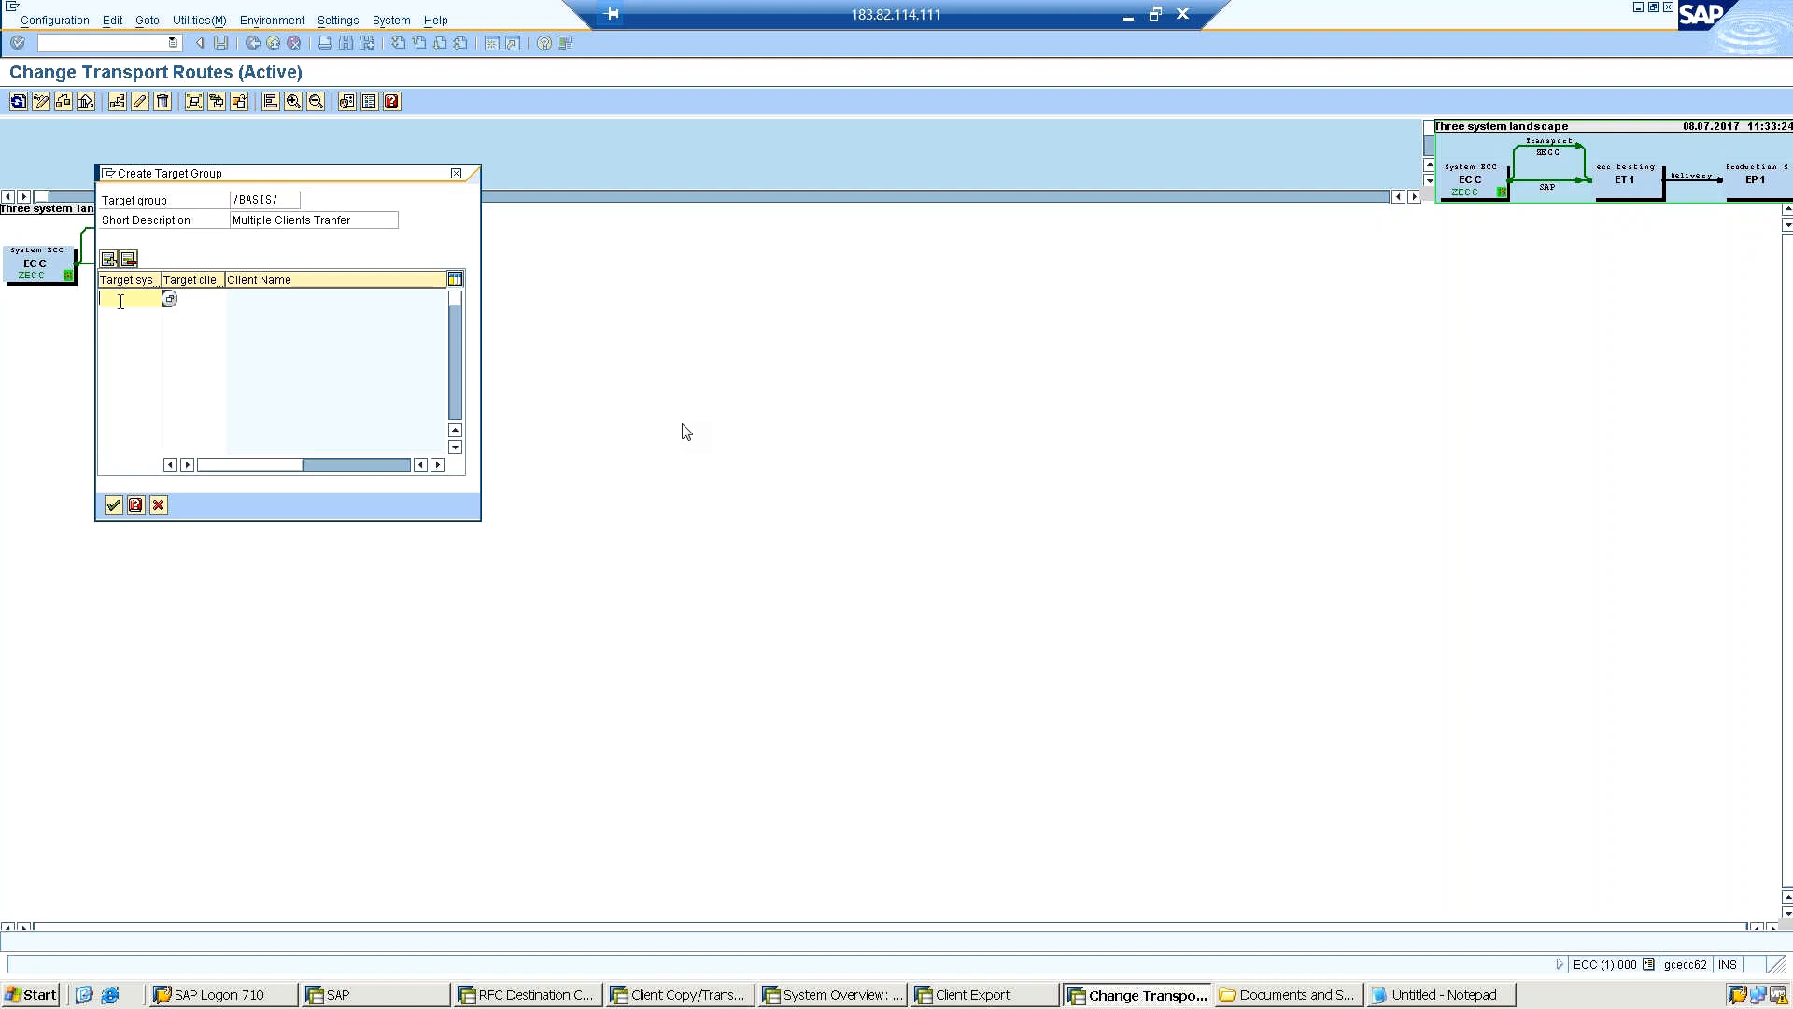
pyautogui.click(170, 299)
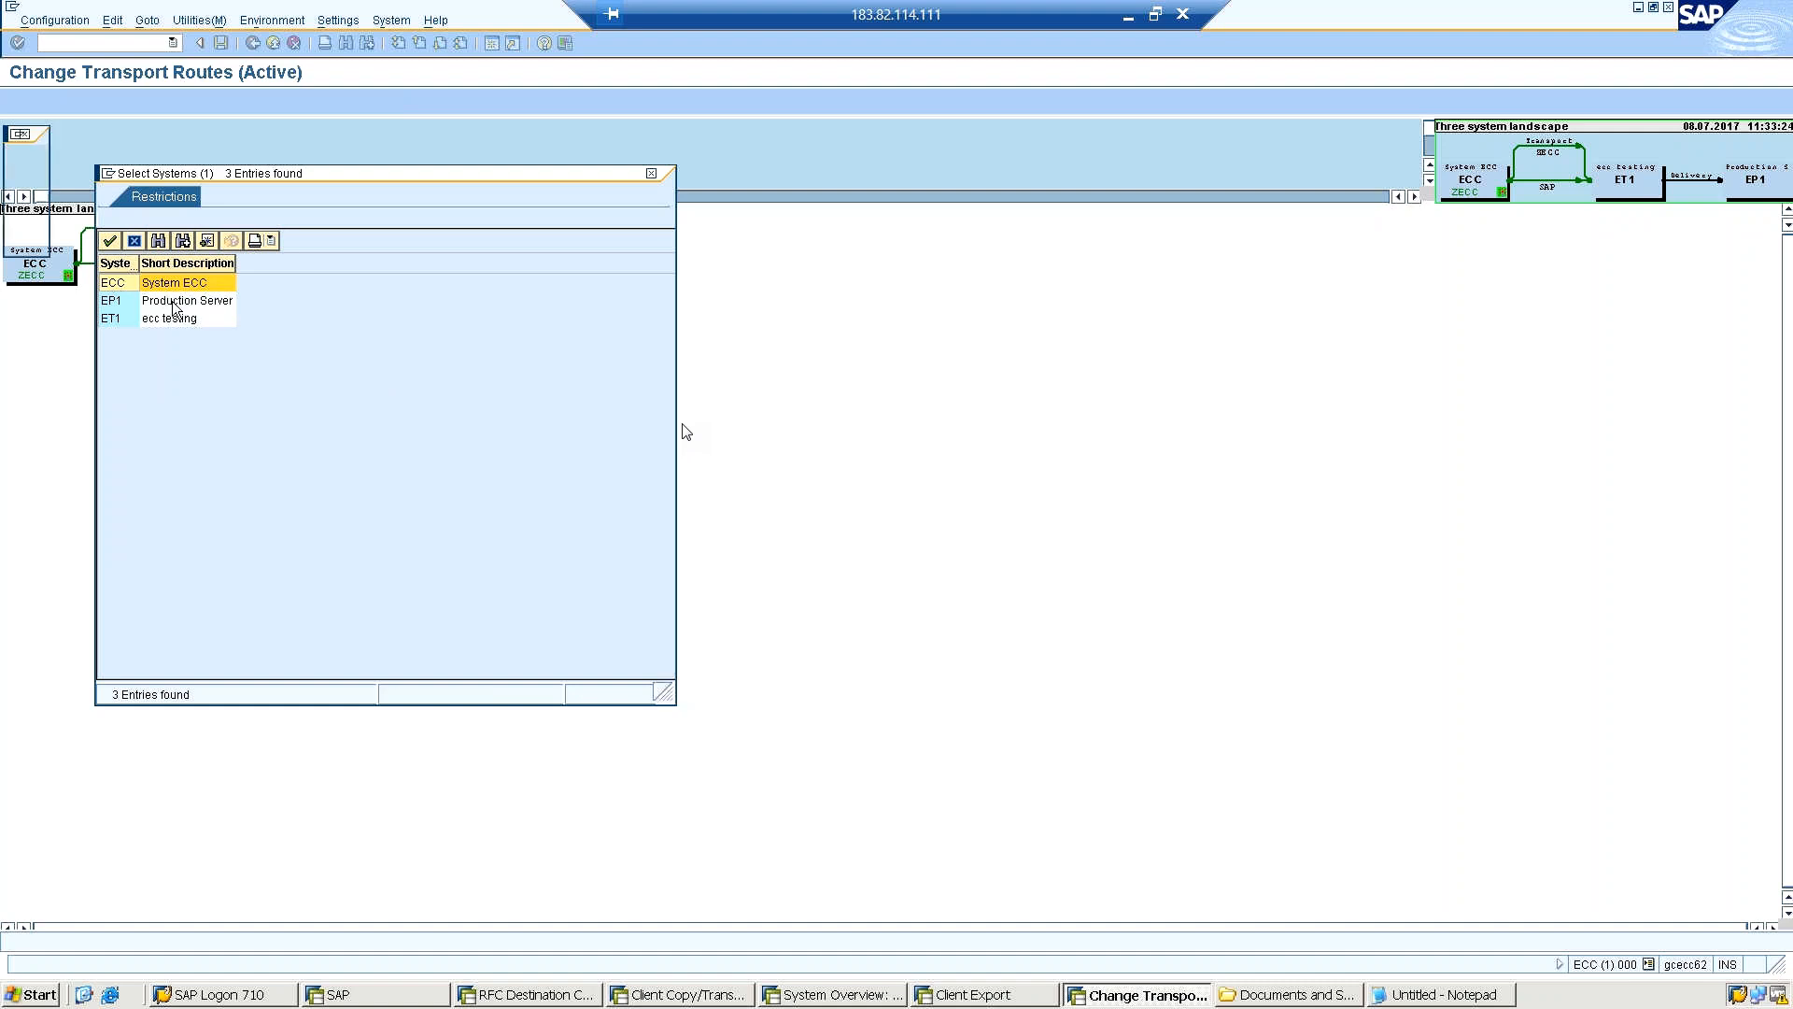
pyautogui.click(164, 319)
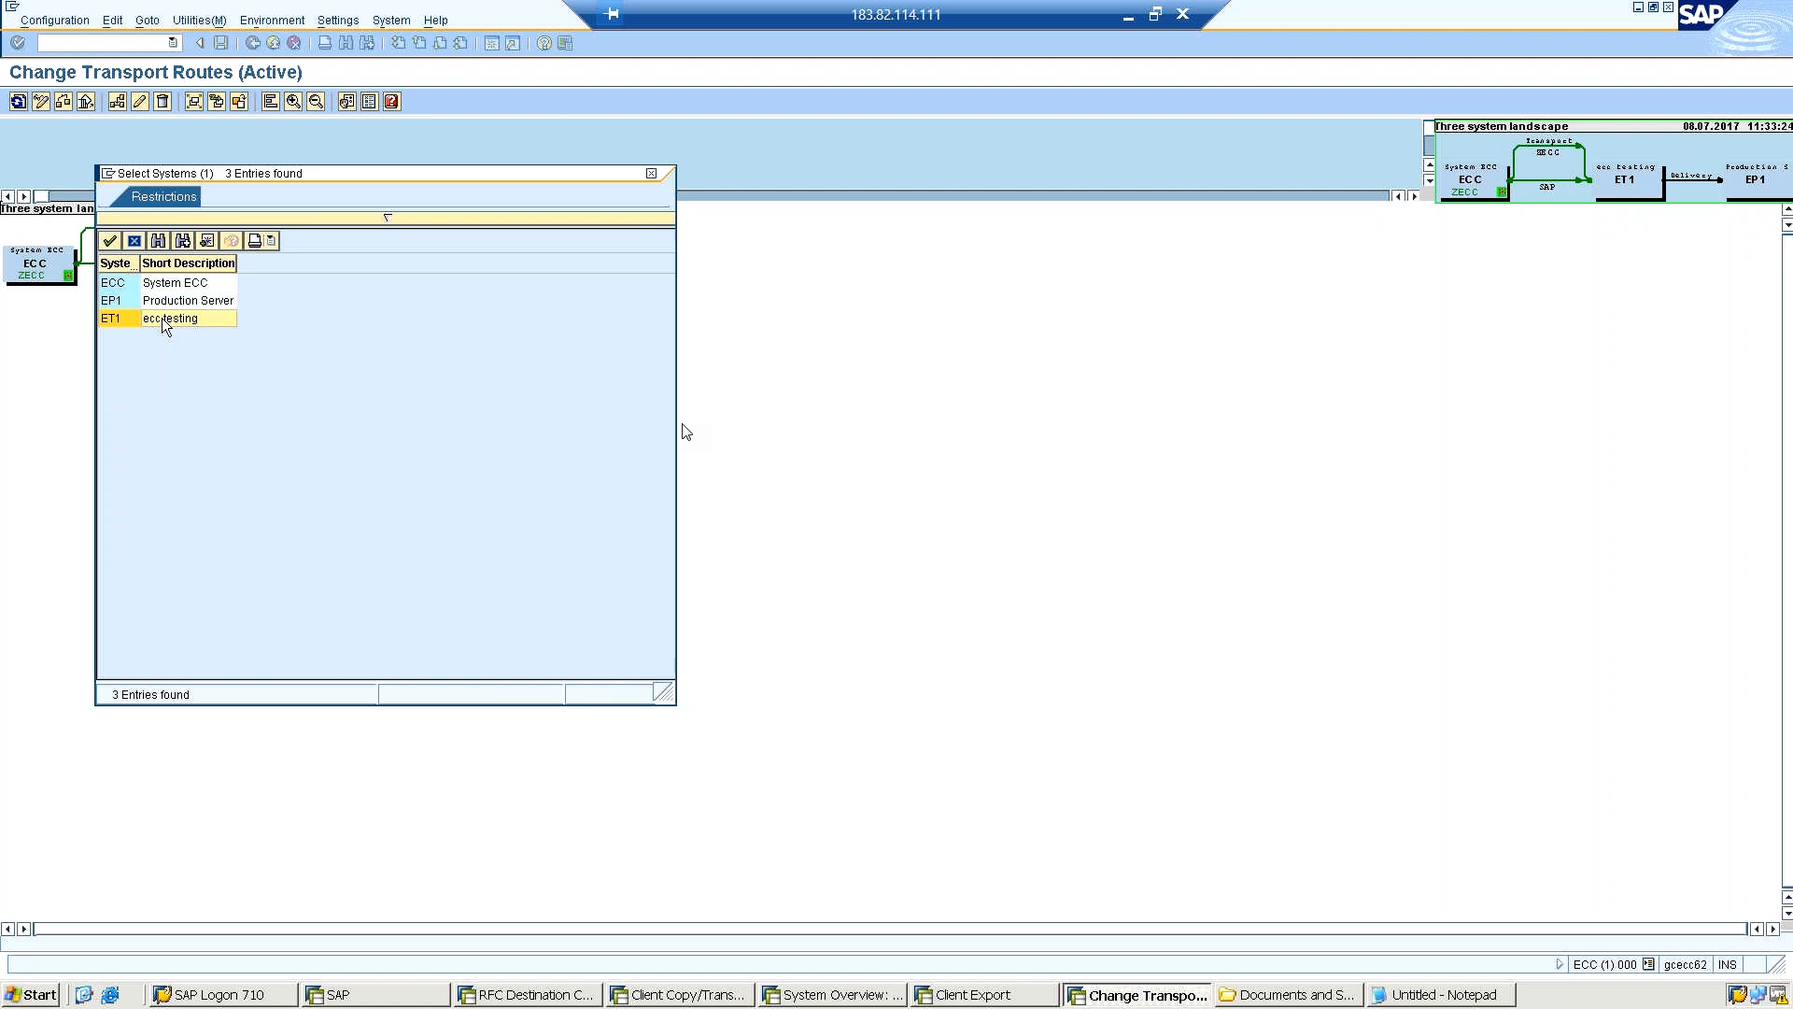
pyautogui.click(110, 241)
pyautogui.press('Return')
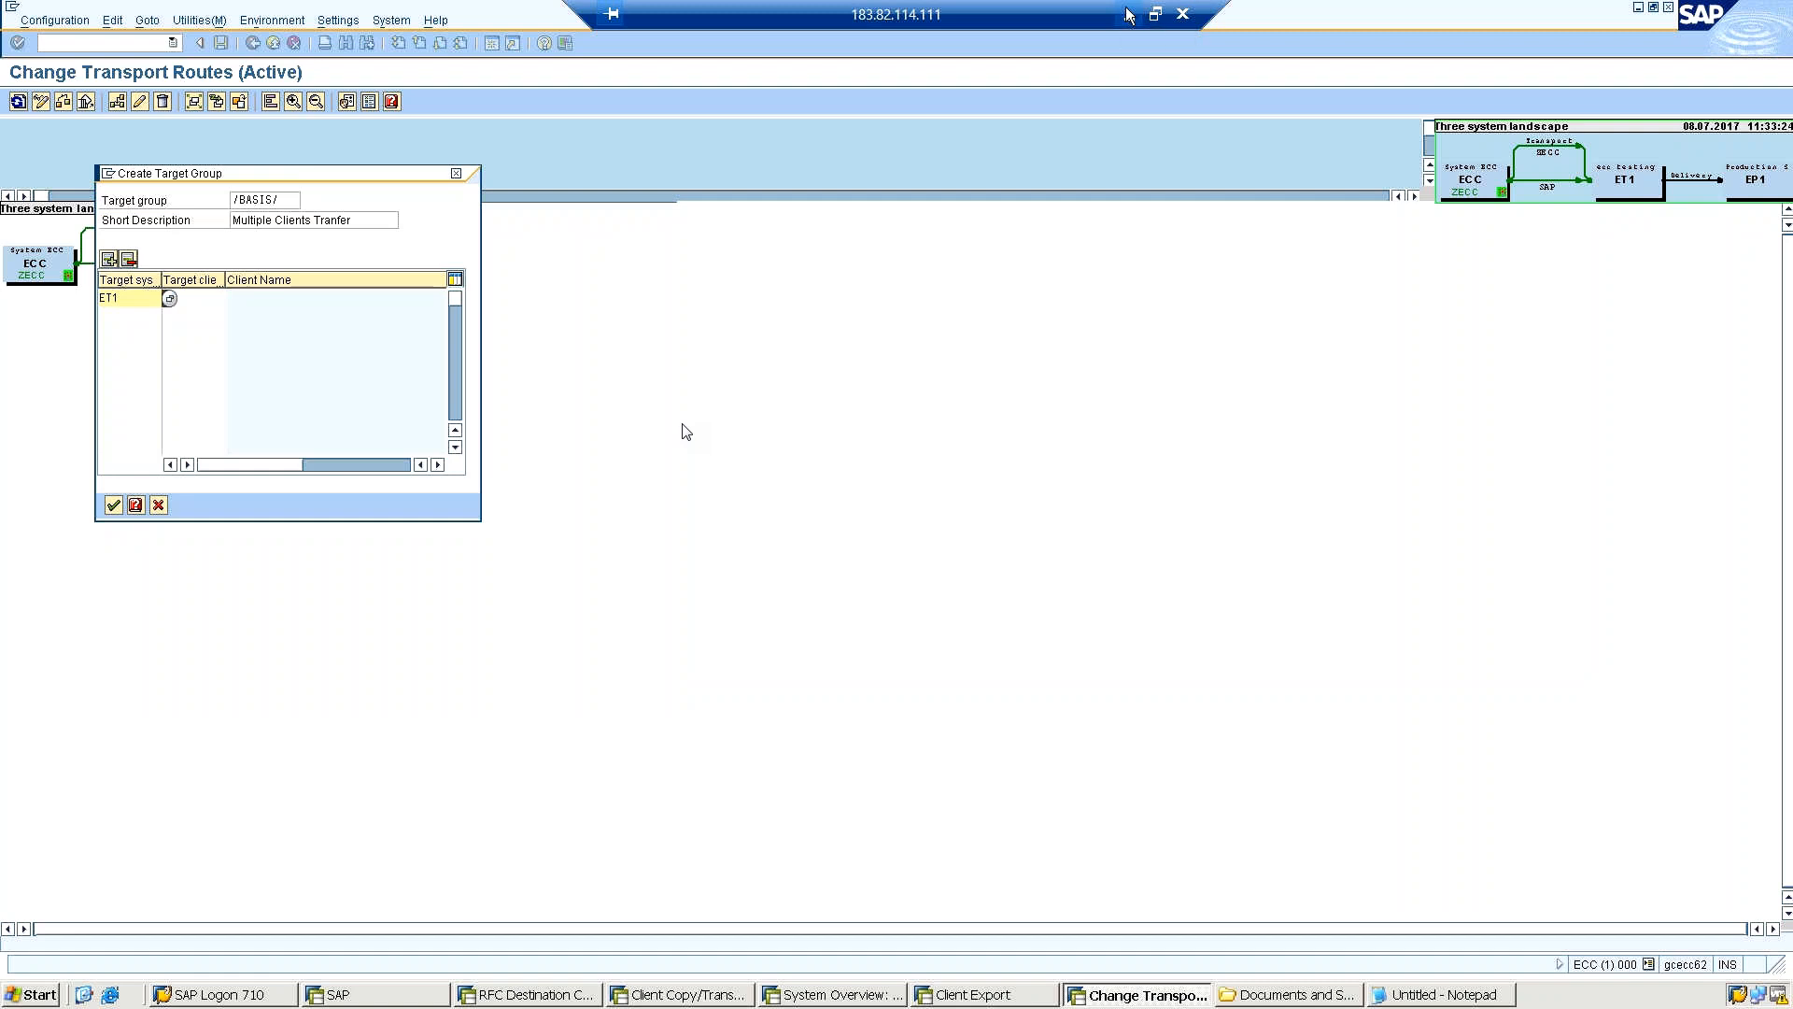
# Check the SAPgui 7.40.zip download in the local browser, then return to the remote desktop session.
pyautogui.click(1130, 16)
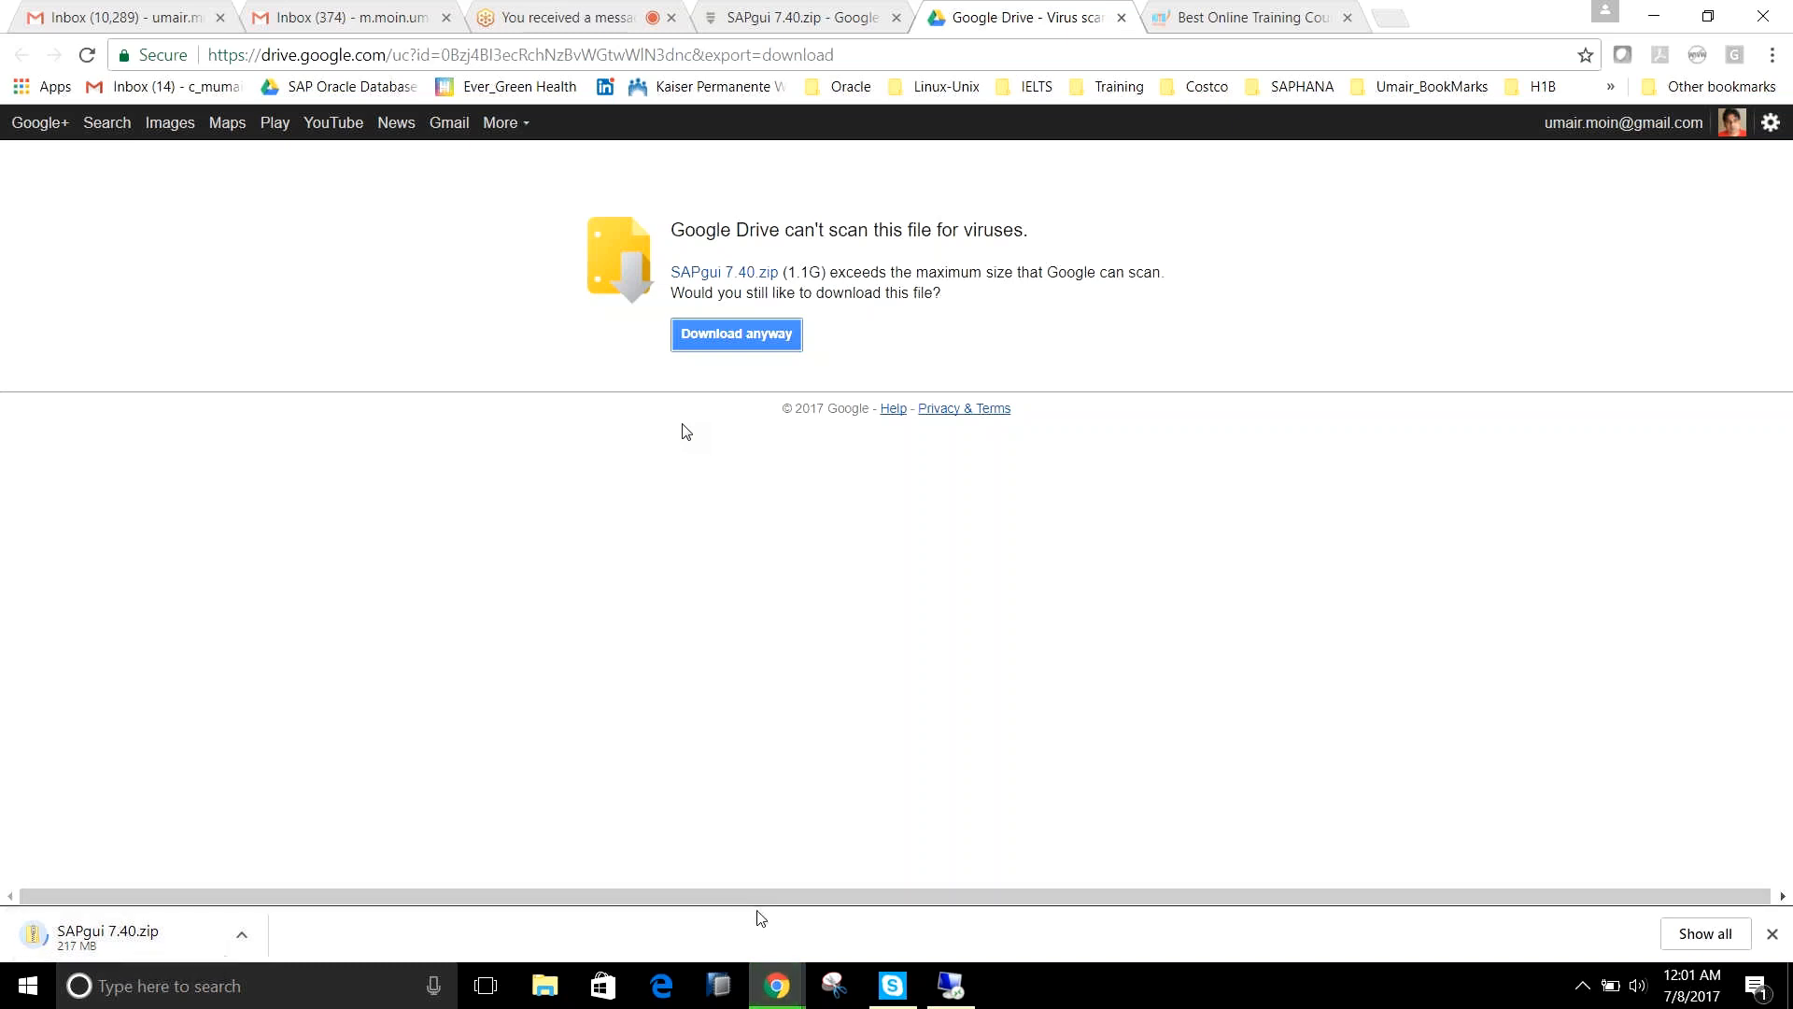
pyautogui.moveTo(944, 990)
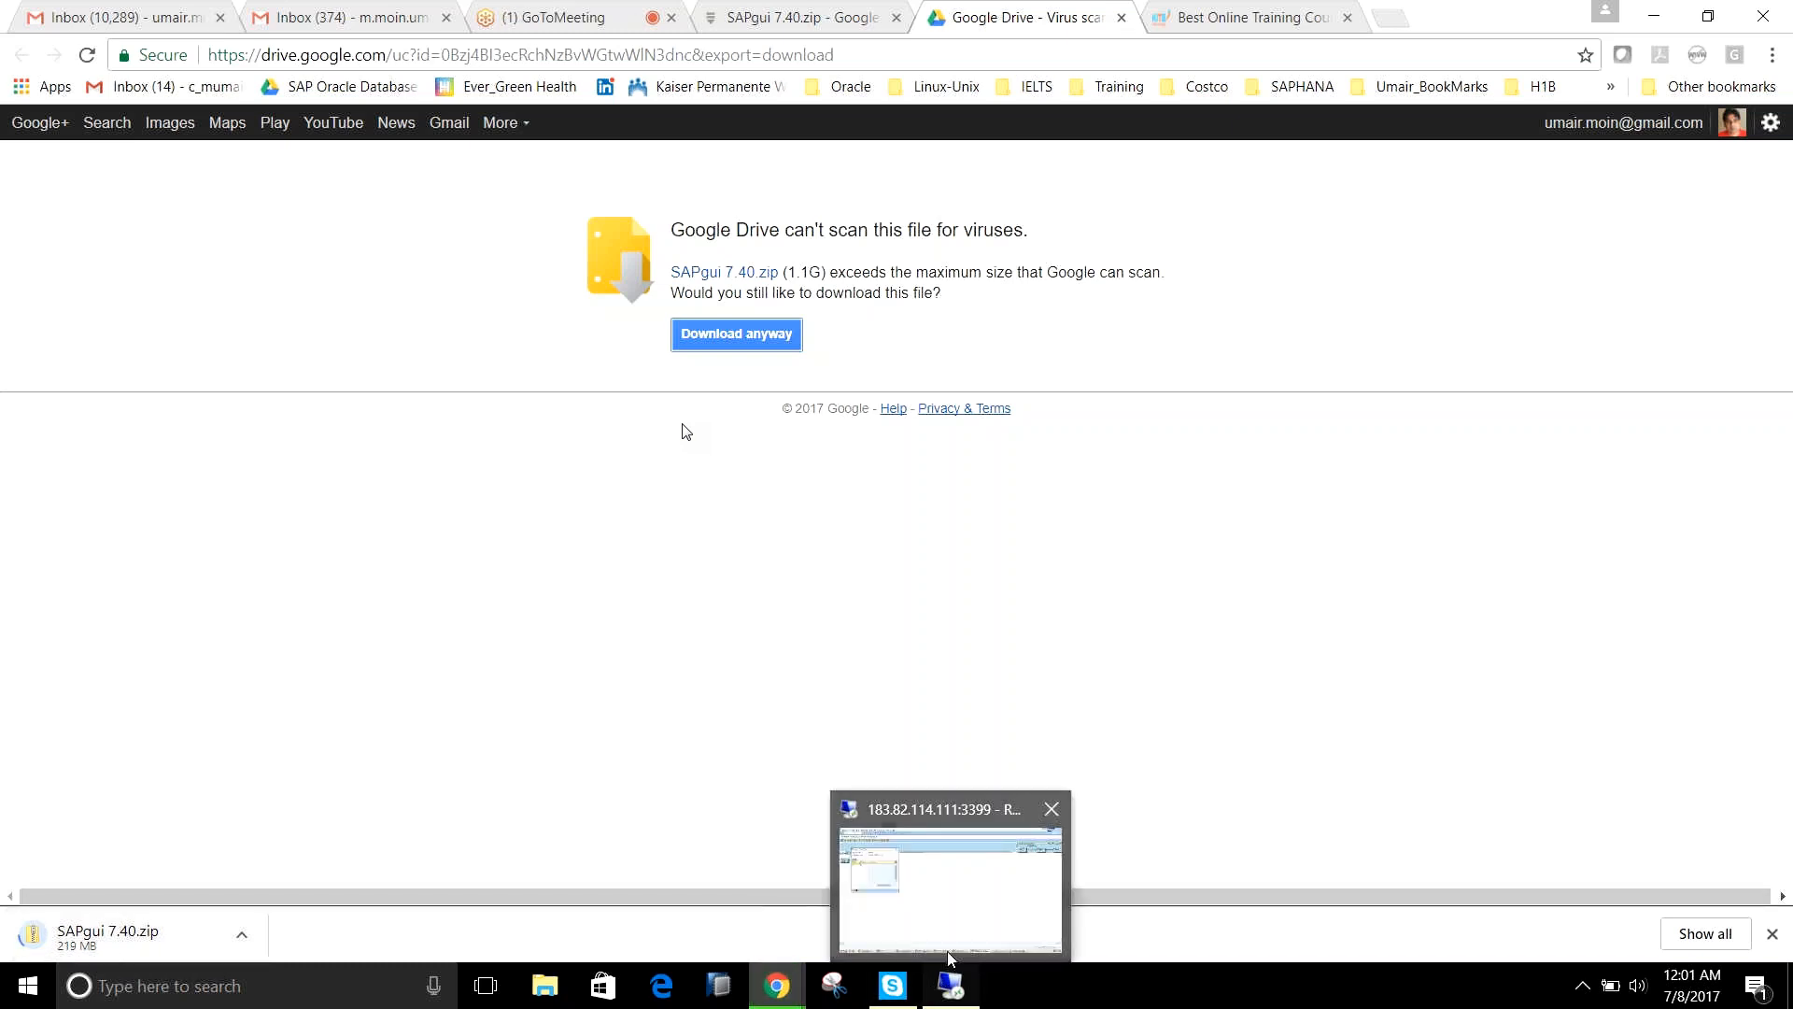
pyautogui.click(950, 934)
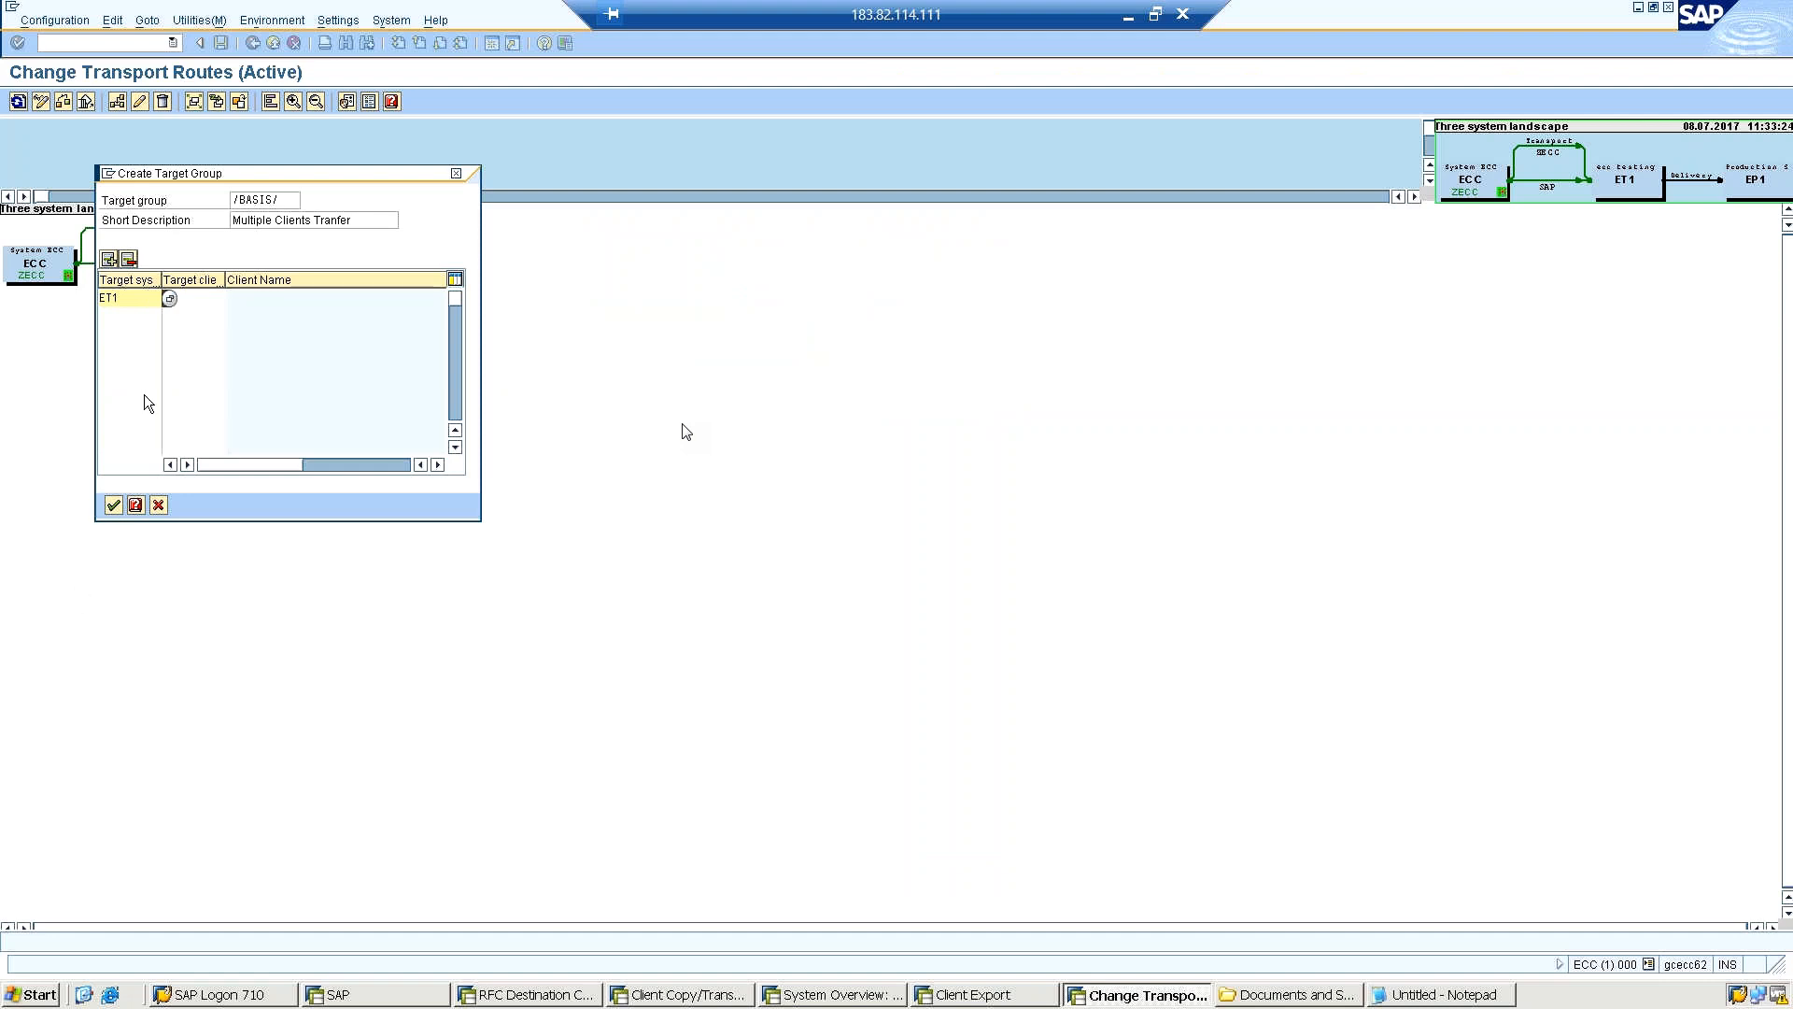
# Replace the target system in the first row of the /BASIS/ target group with ECC.
pyautogui.click(195, 301)
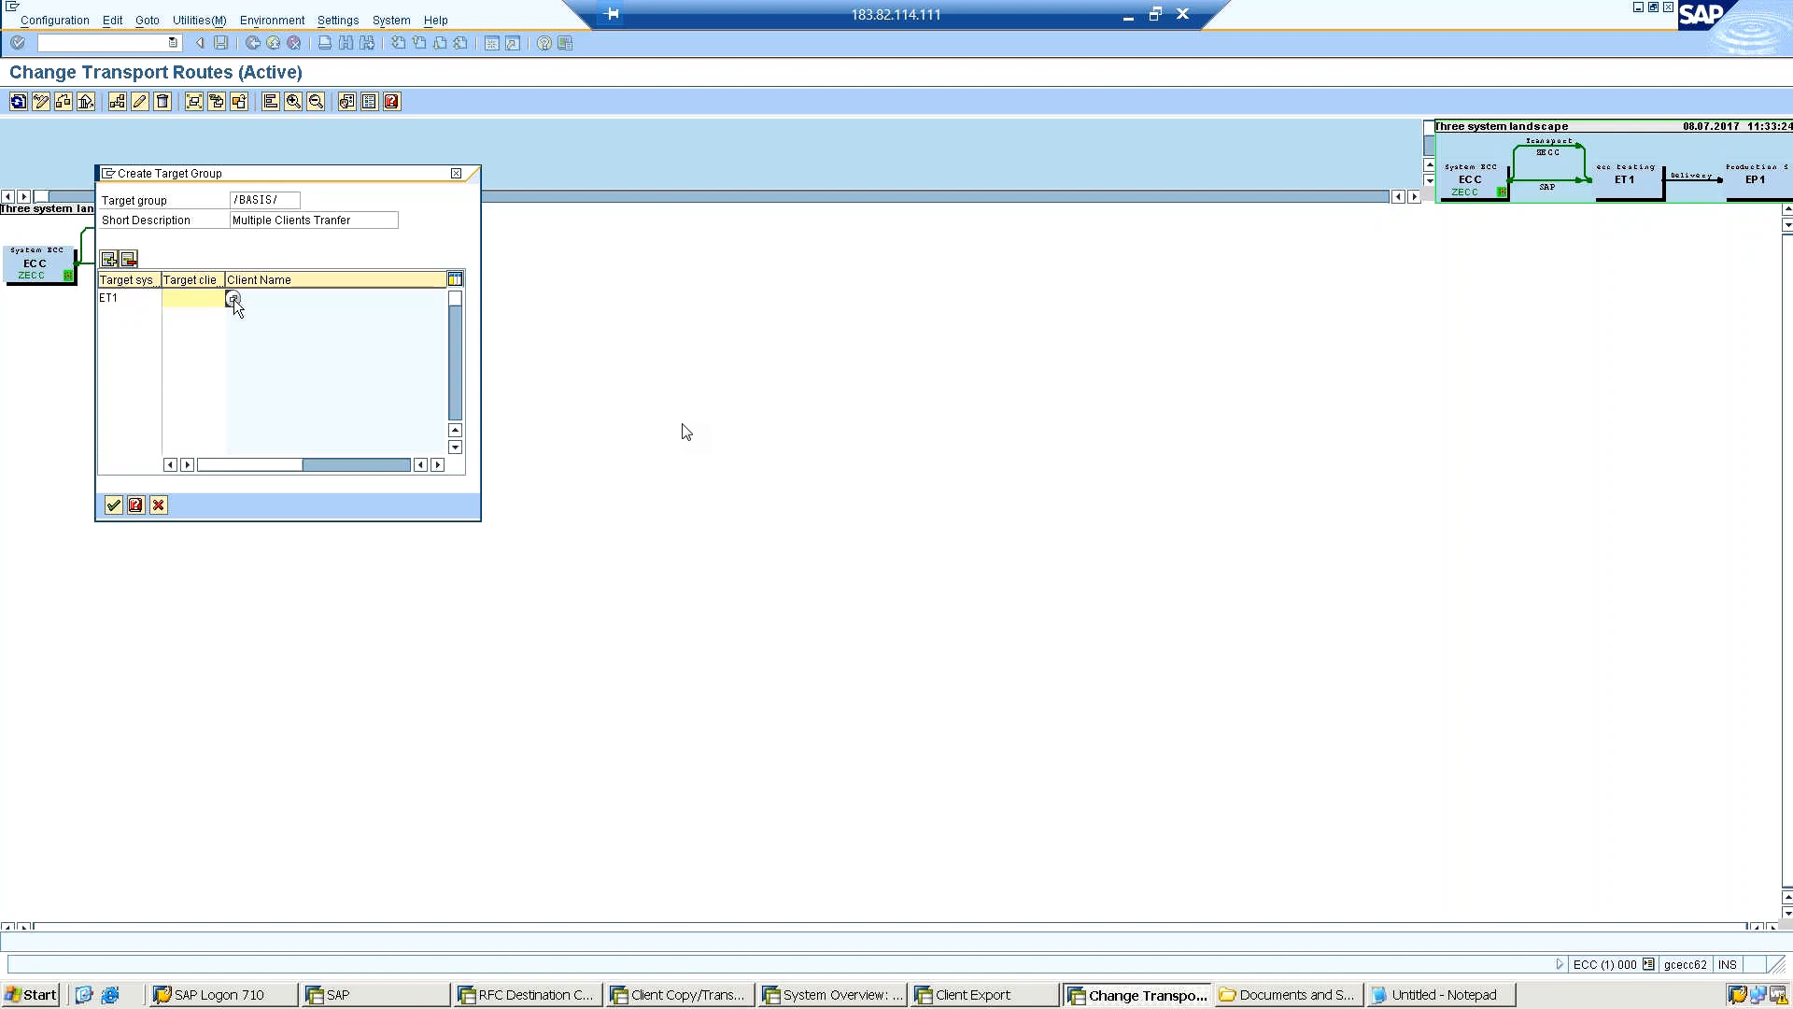
pyautogui.click(234, 299)
pyautogui.click(154, 299)
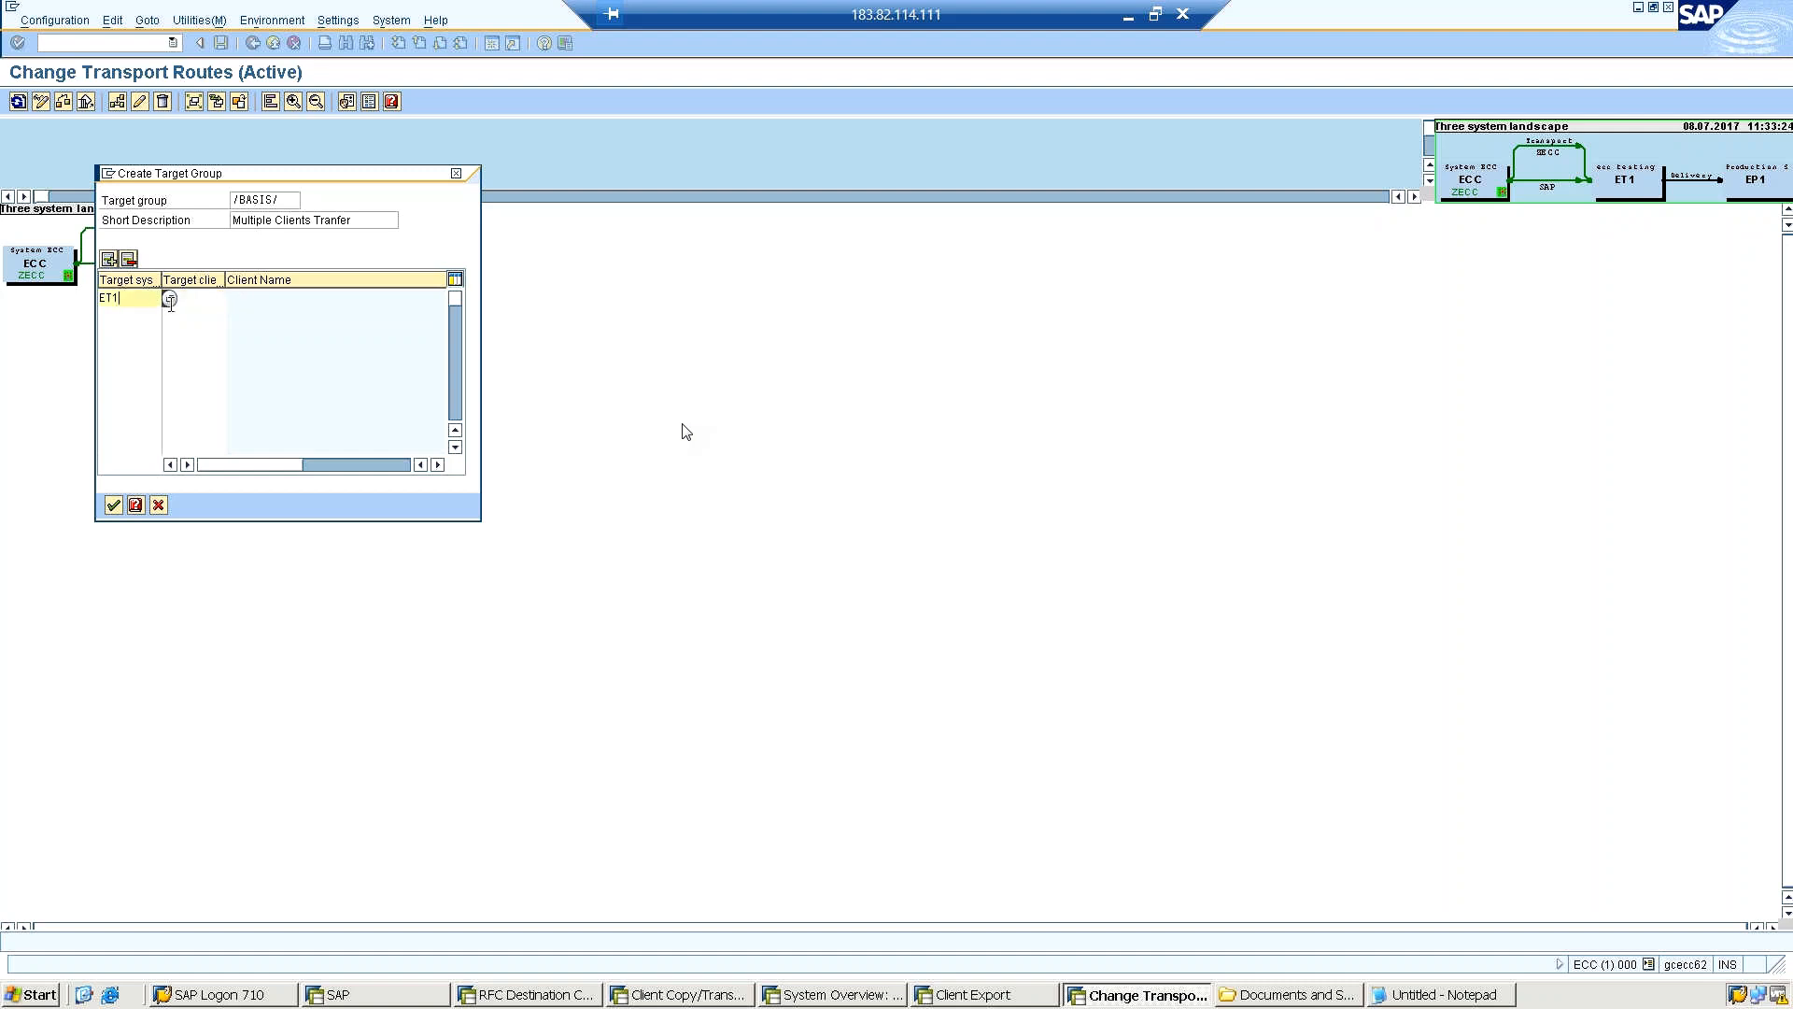
pyautogui.click(170, 298)
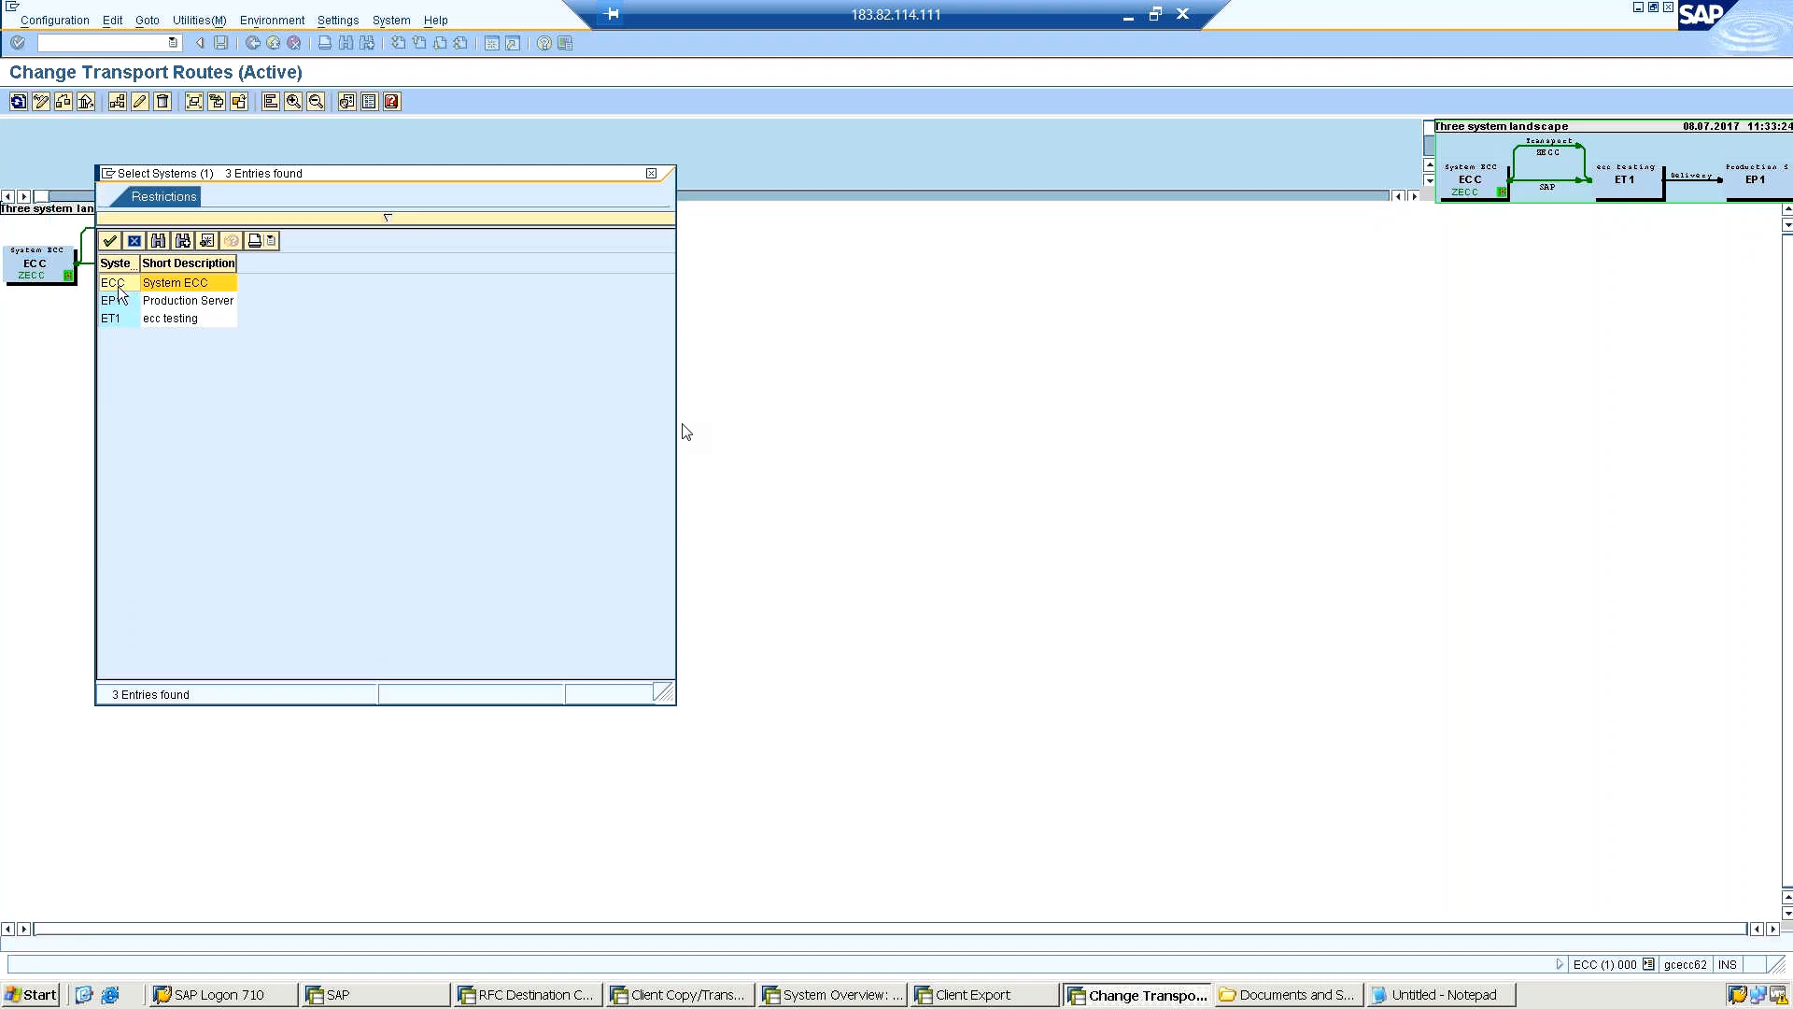
pyautogui.press('Escape')
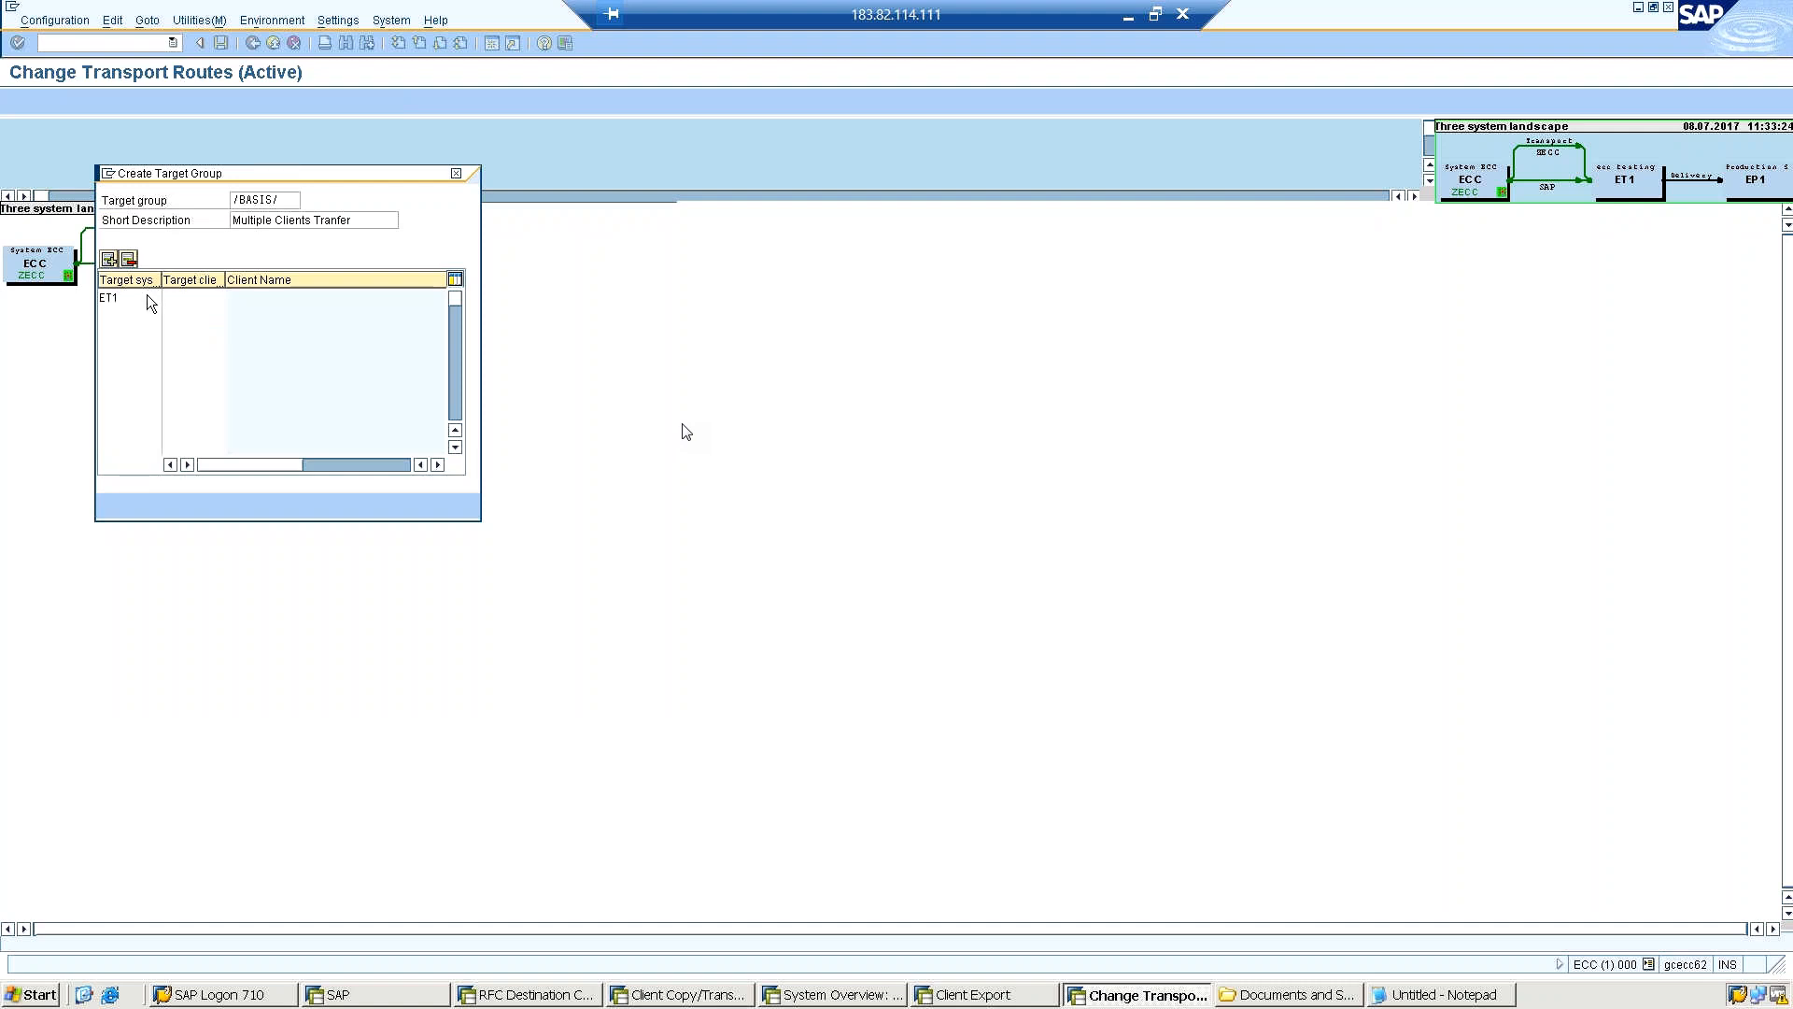
pyautogui.click(220, 296)
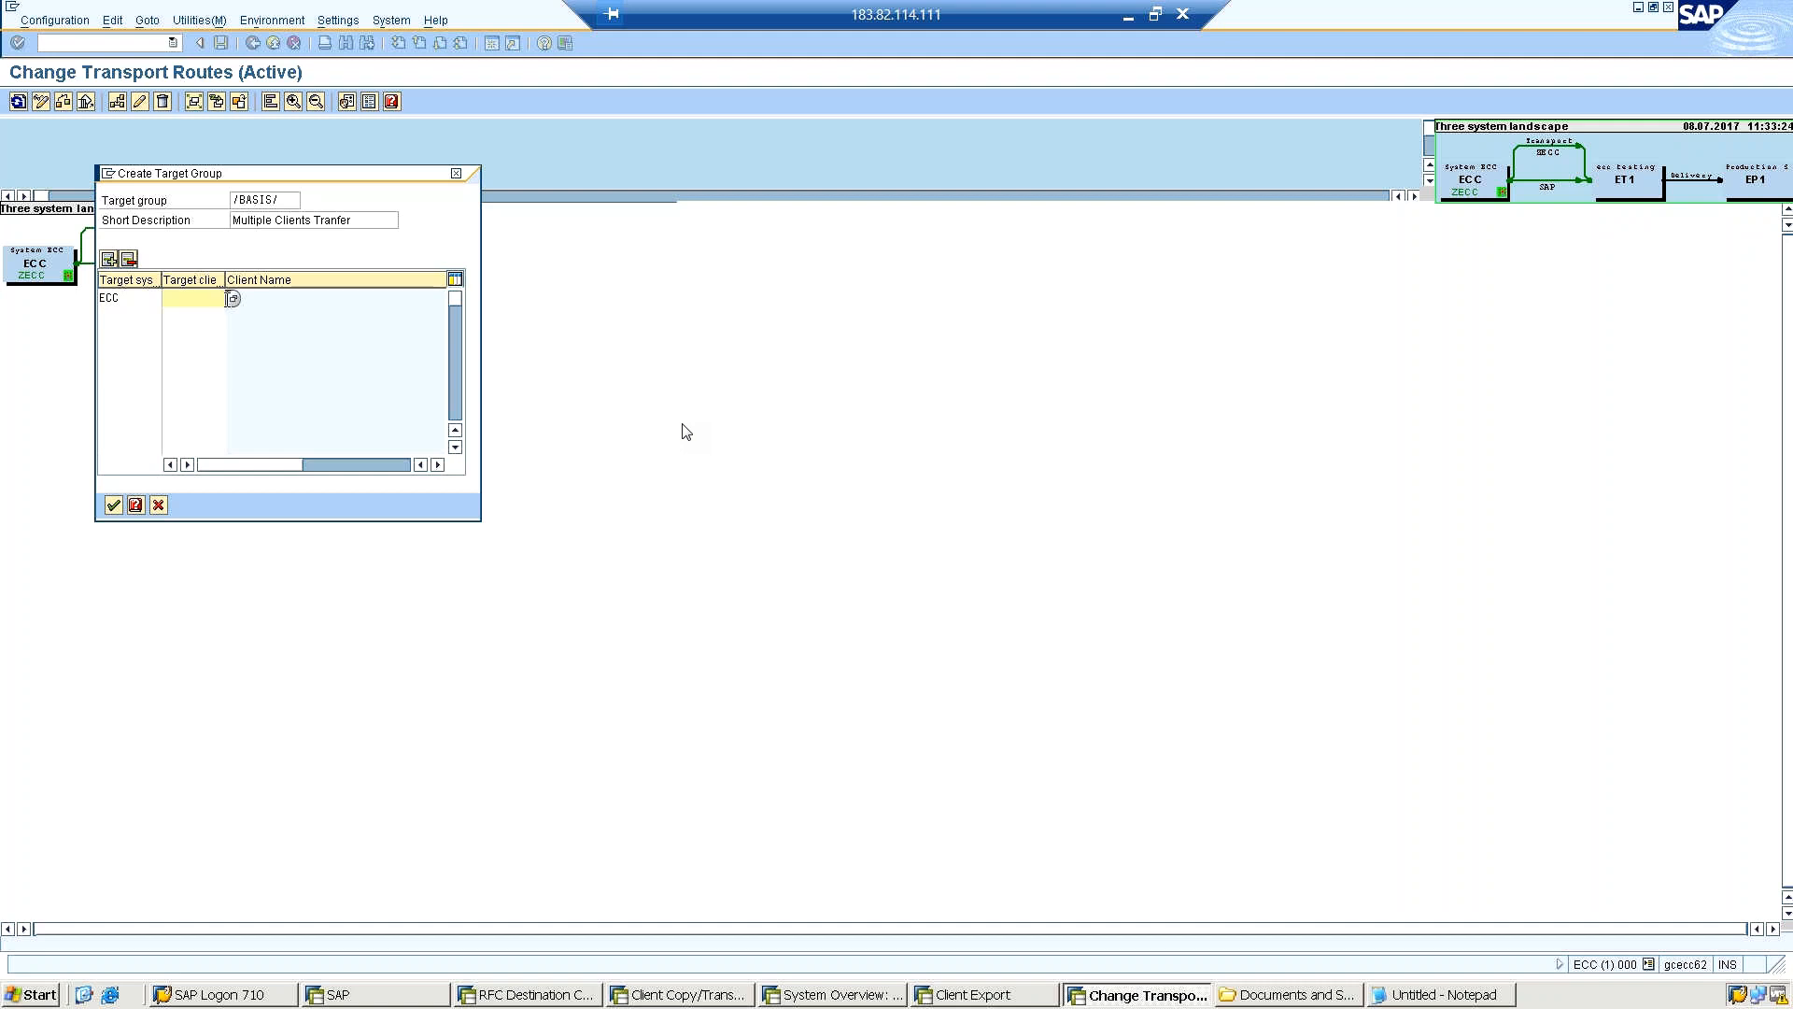
# Assign target client 416 to the first ECC entry from the list of available clients.
pyautogui.click(233, 298)
pyautogui.click(210, 299)
pyautogui.click(233, 299)
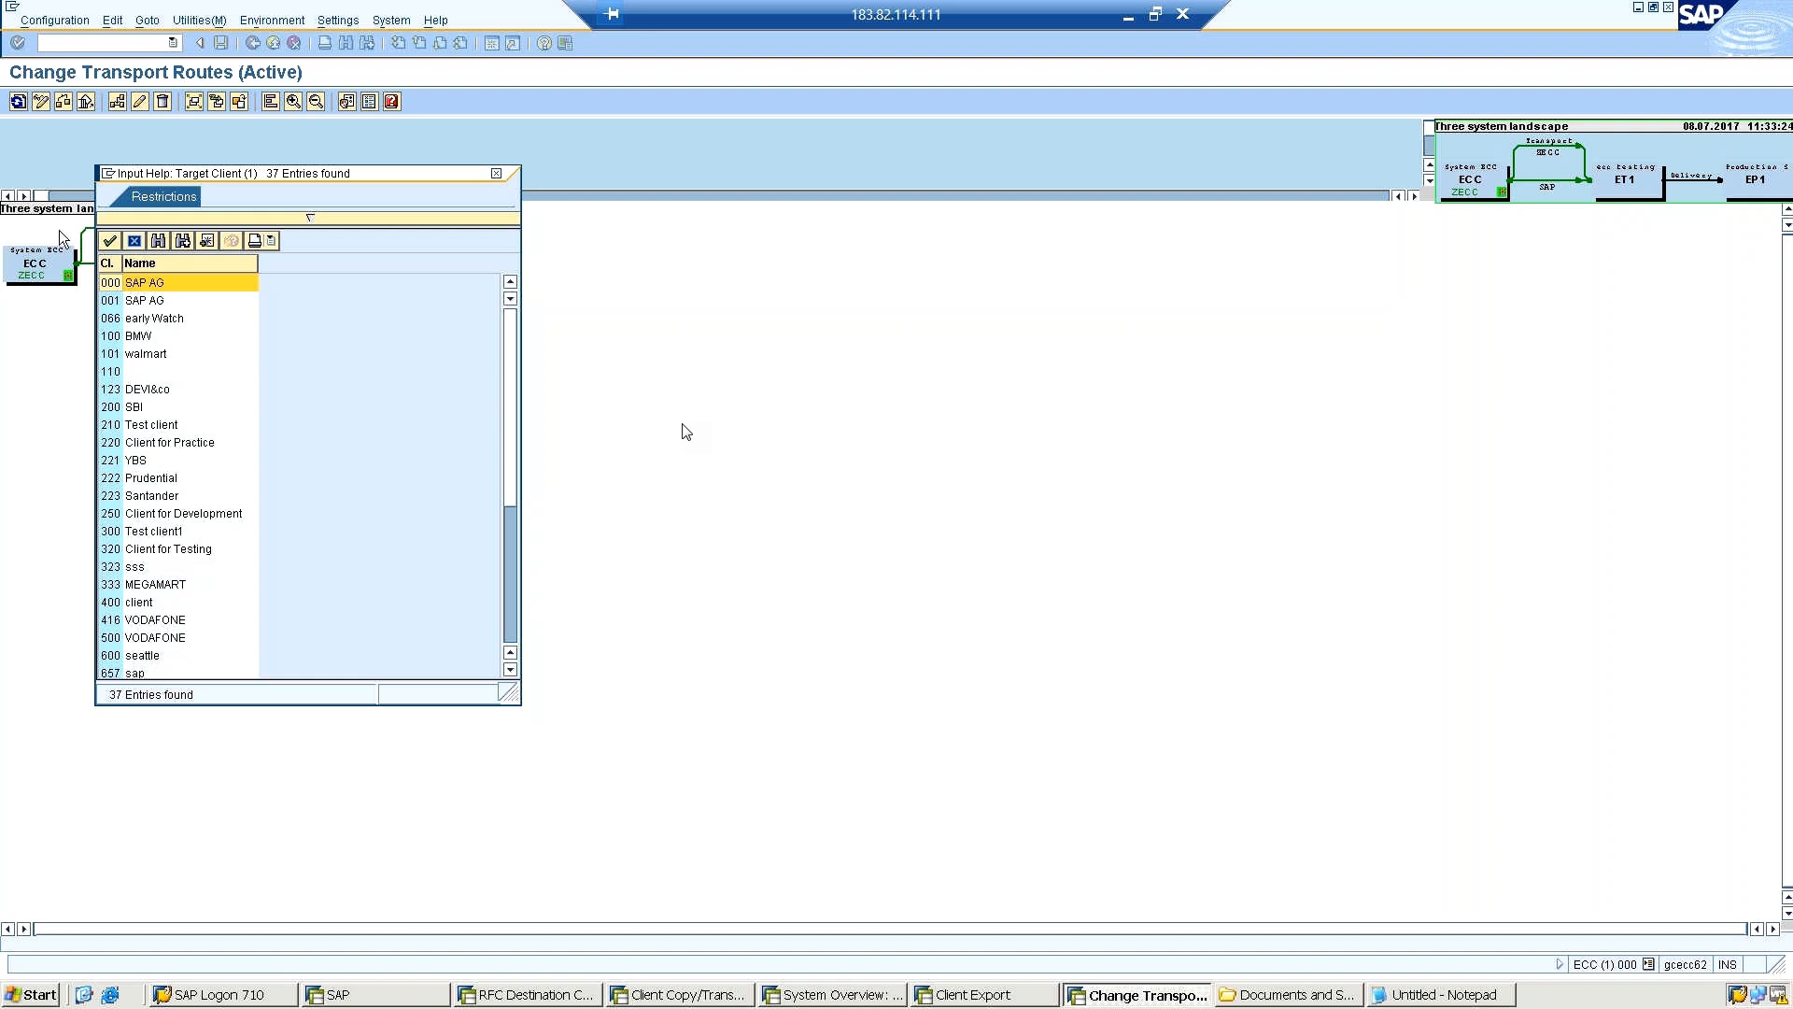
pyautogui.click(140, 621)
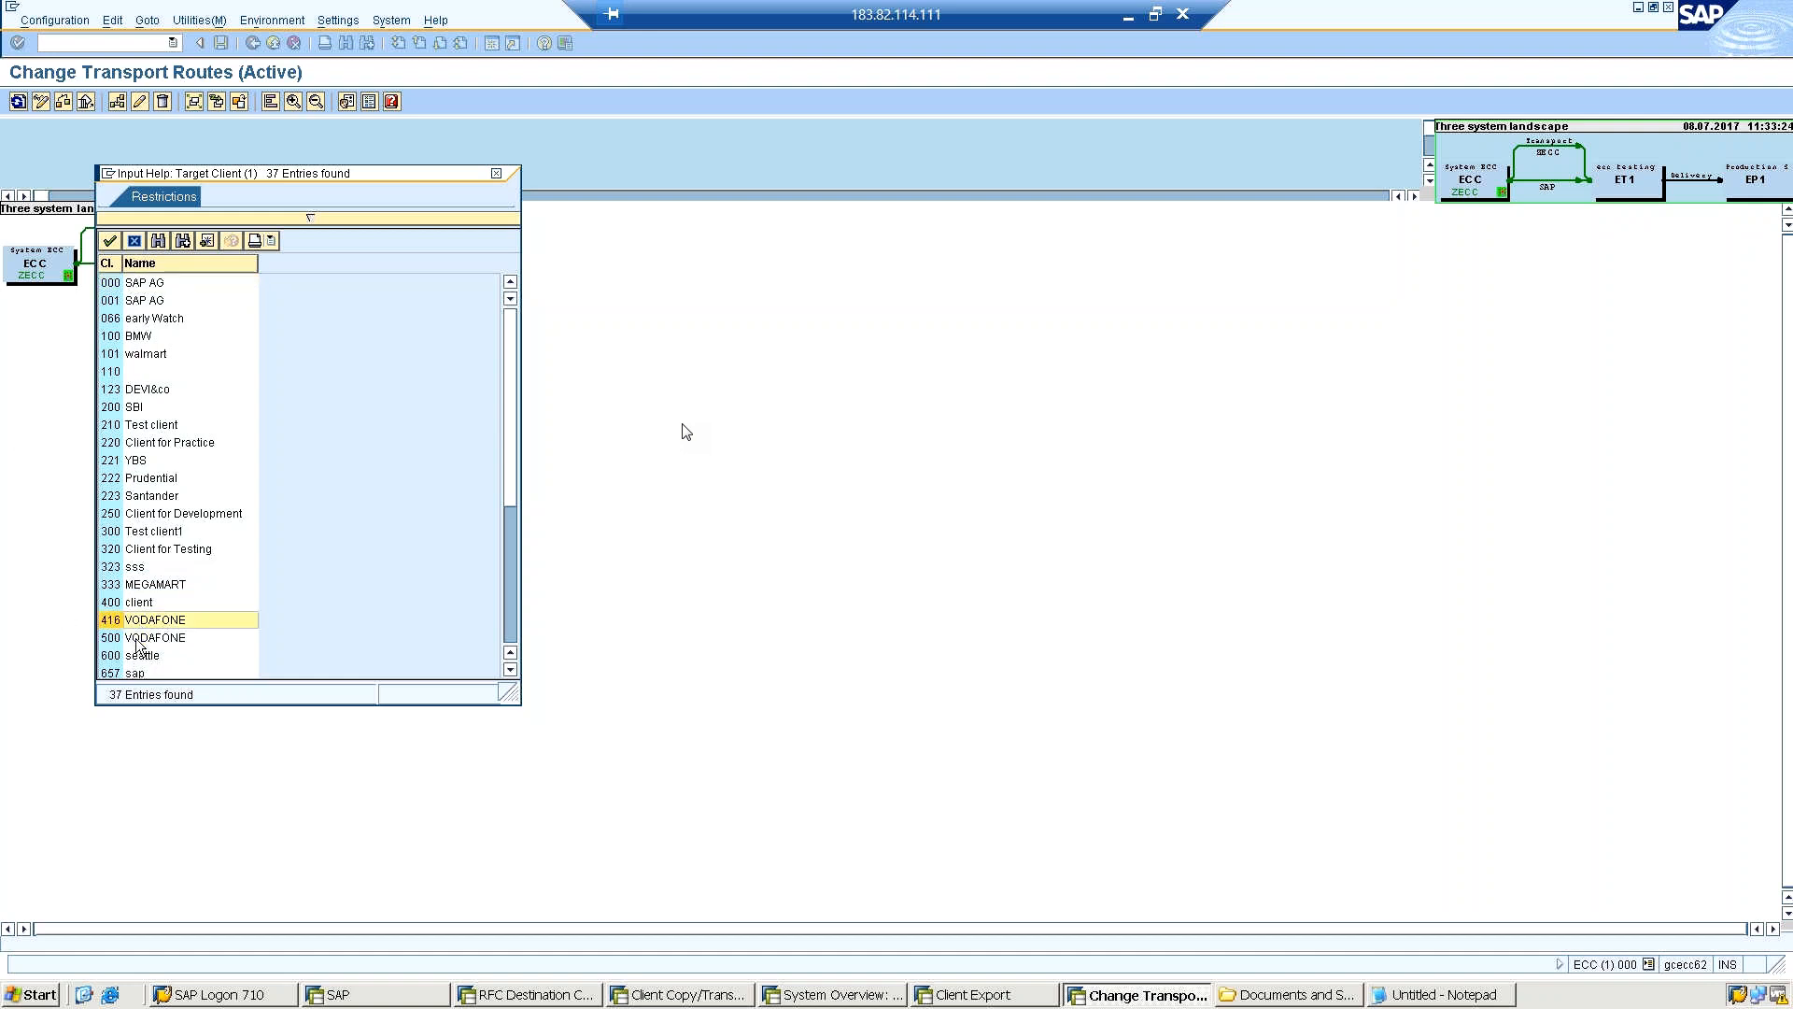
pyautogui.click(136, 641)
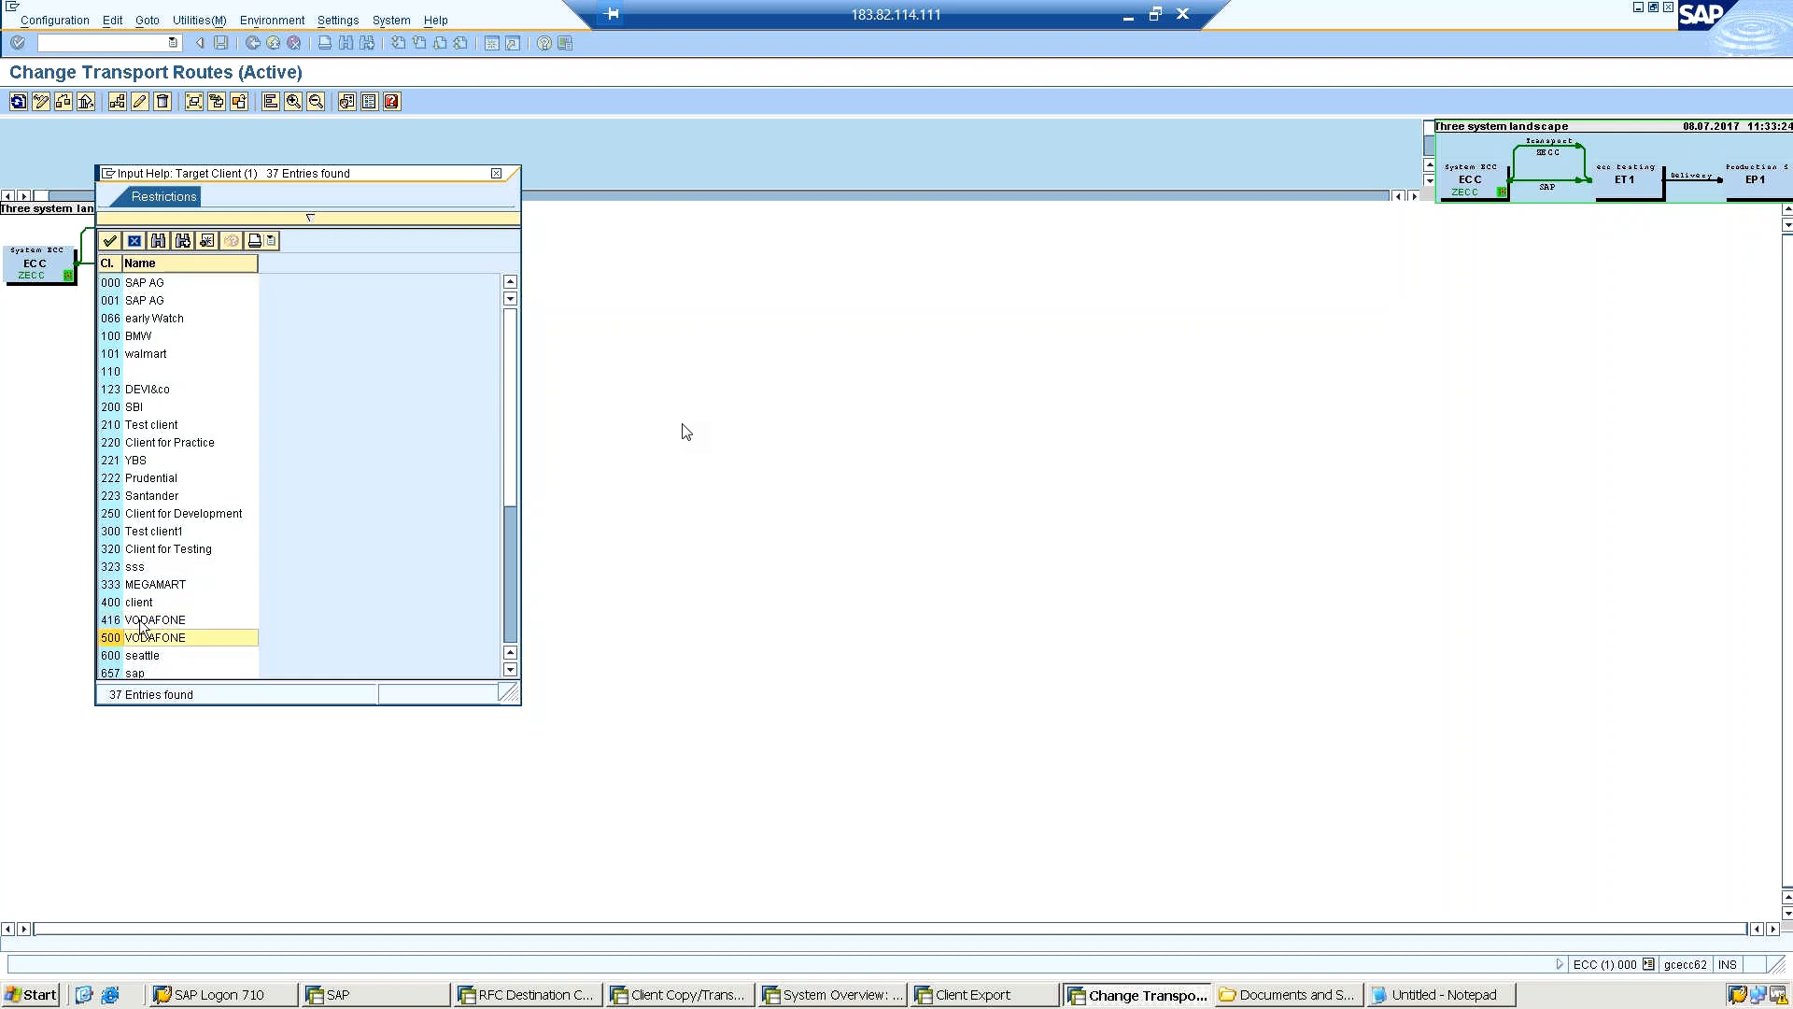
pyautogui.click(140, 622)
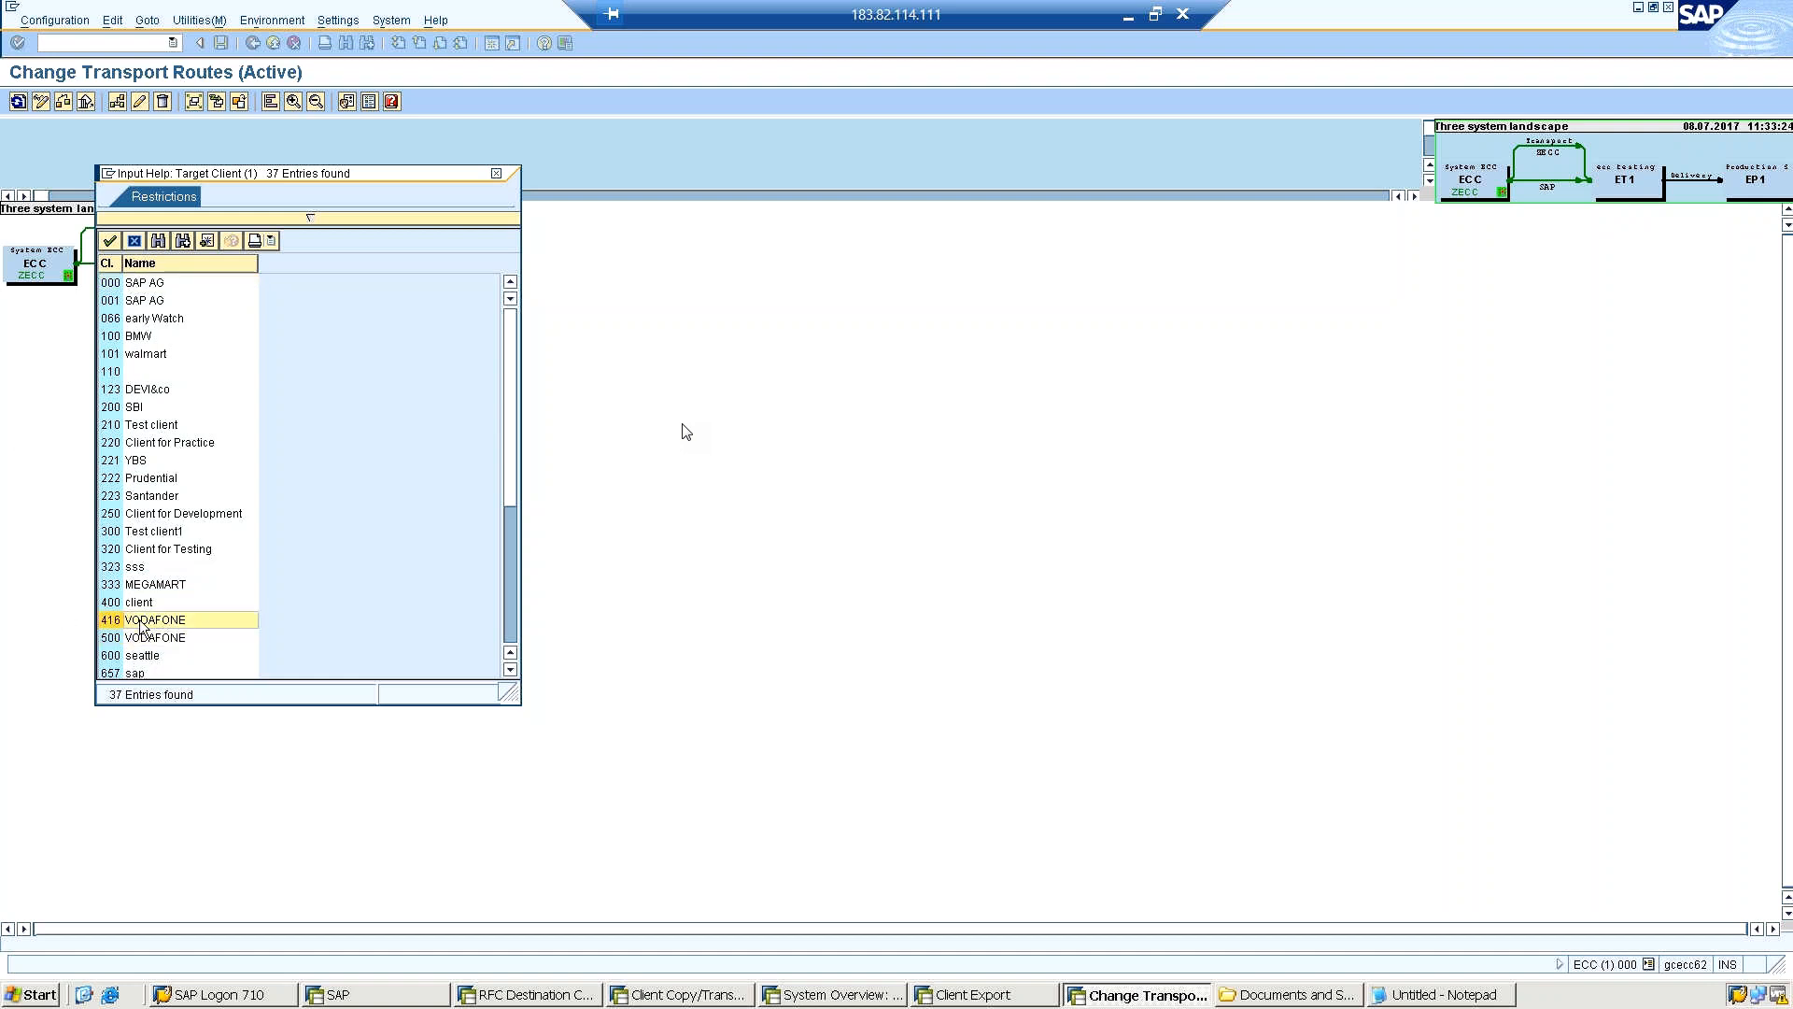
pyautogui.click(110, 242)
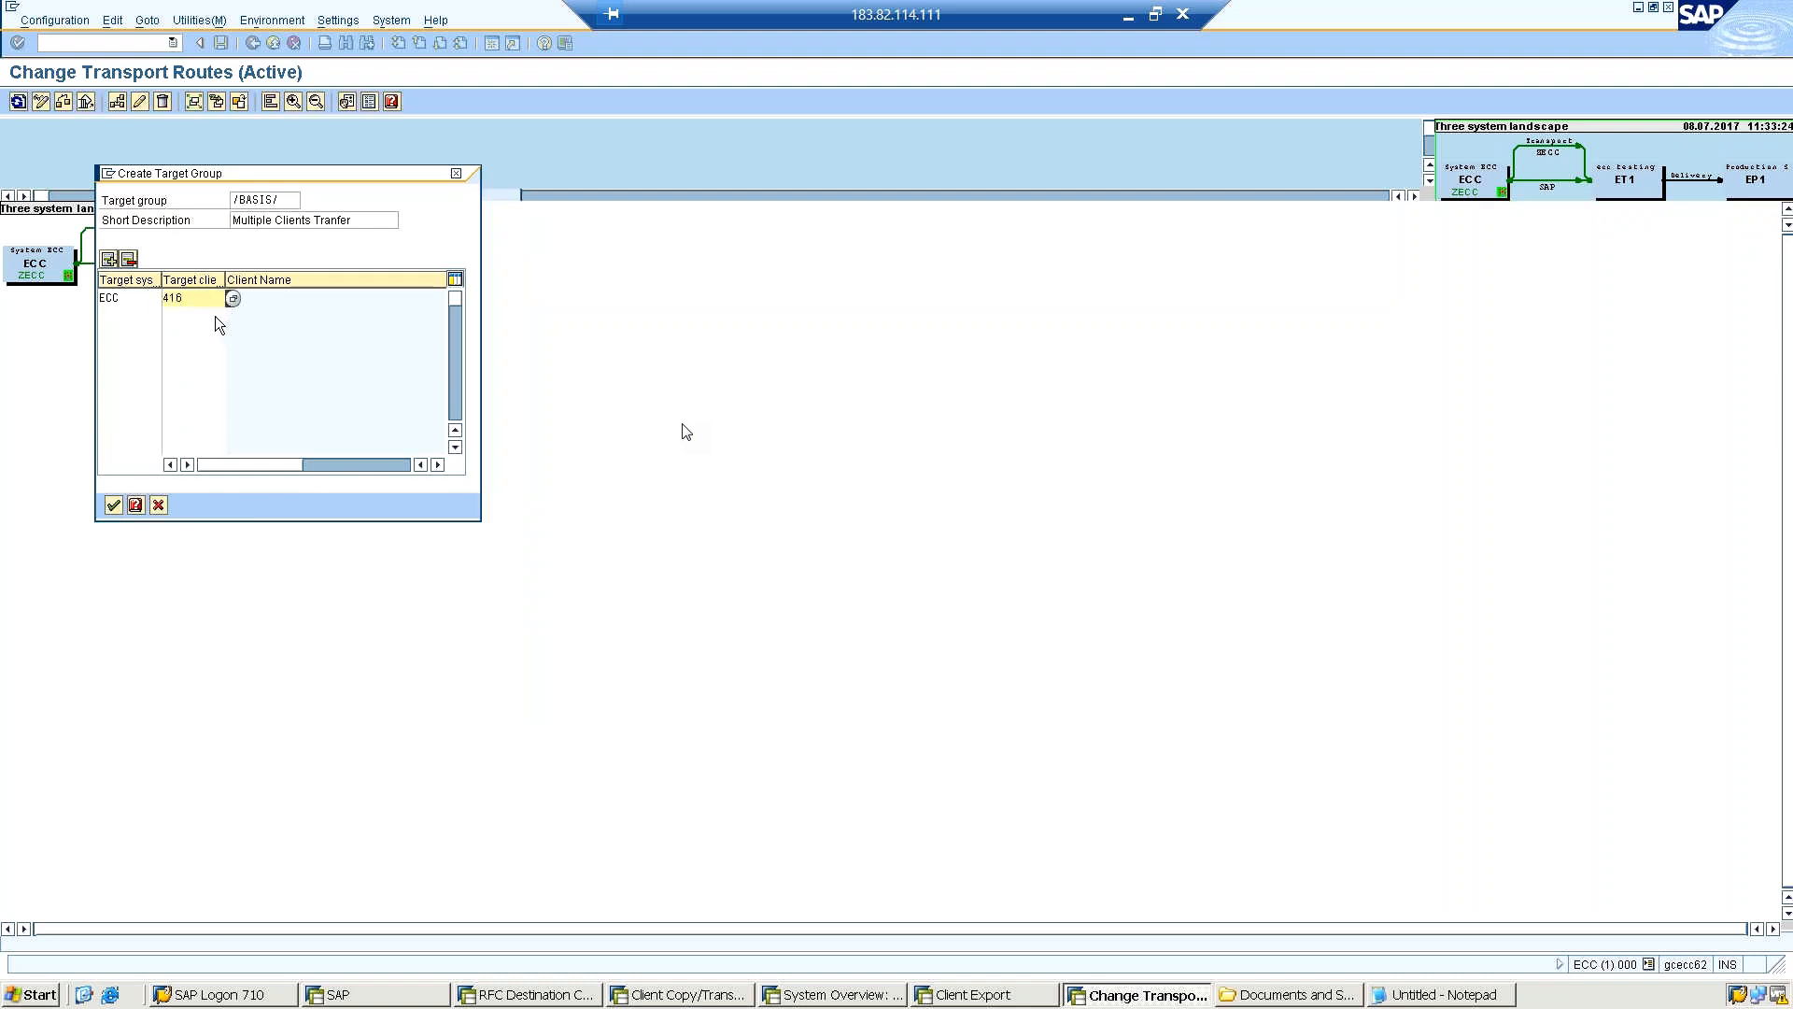
# Add a second ECC entry with target client 500 and confirm the creation of the target group.
pyautogui.click(125, 317)
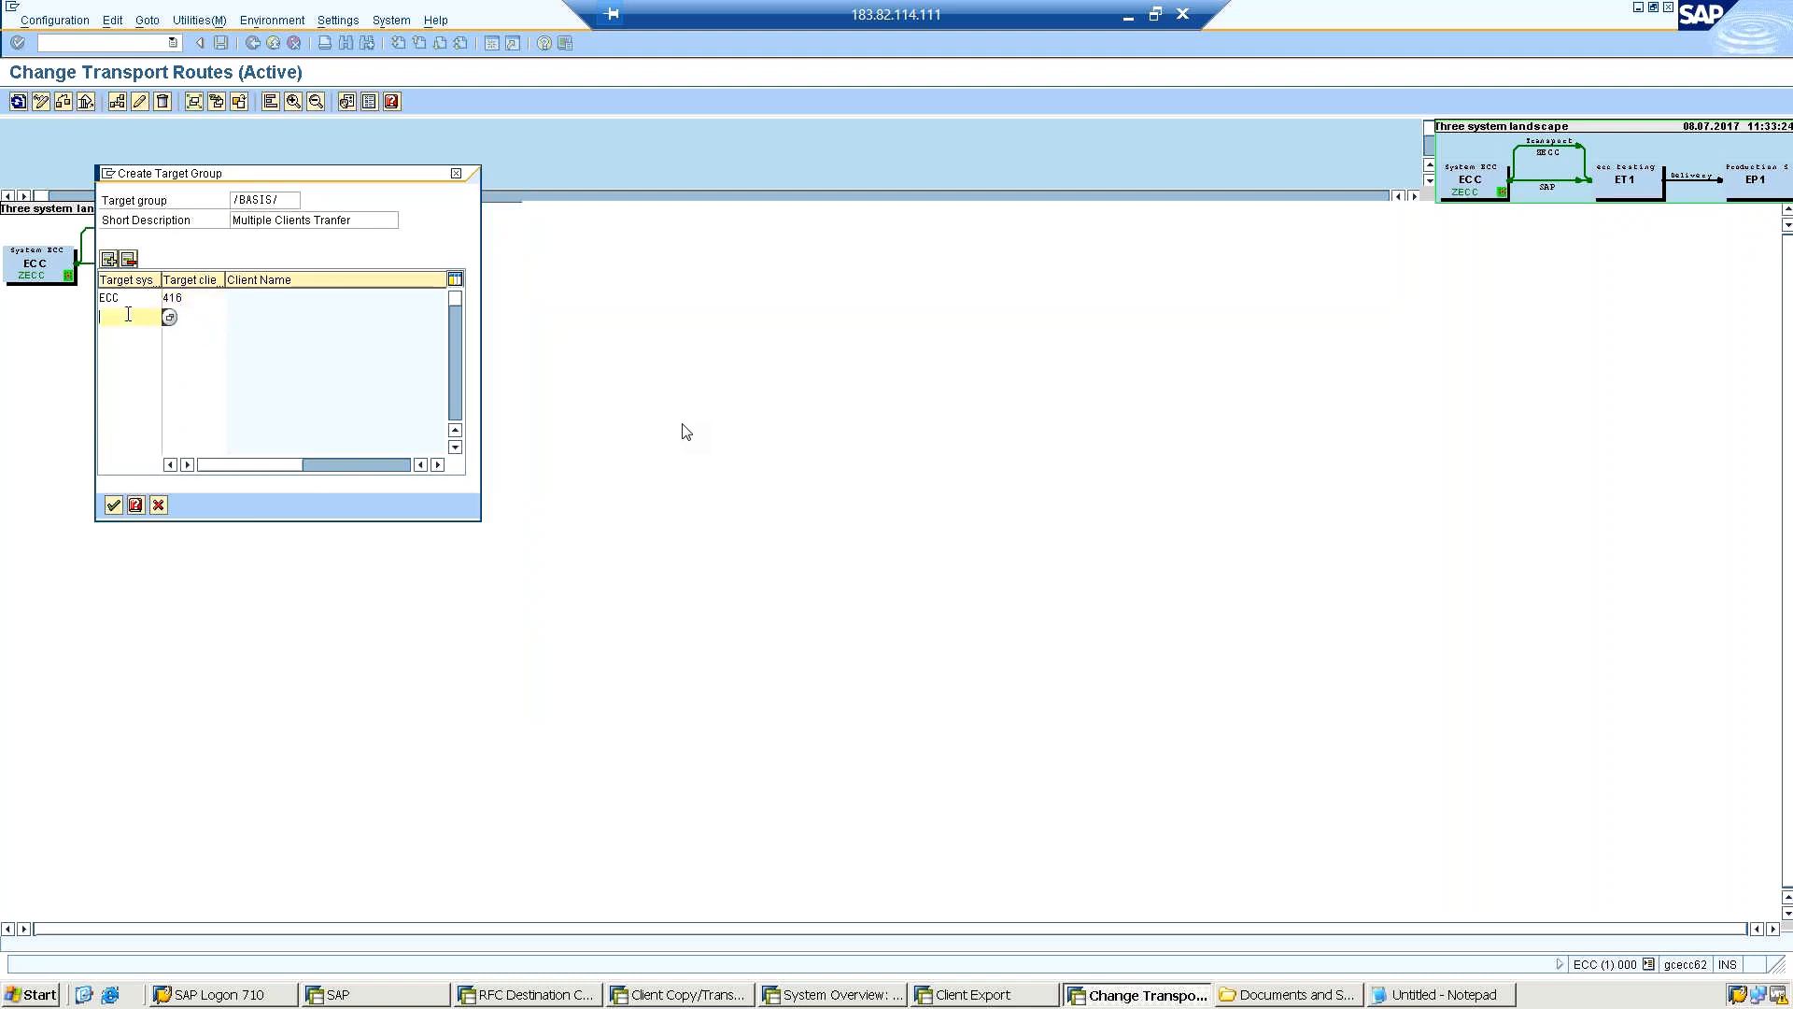
pyautogui.click(169, 316)
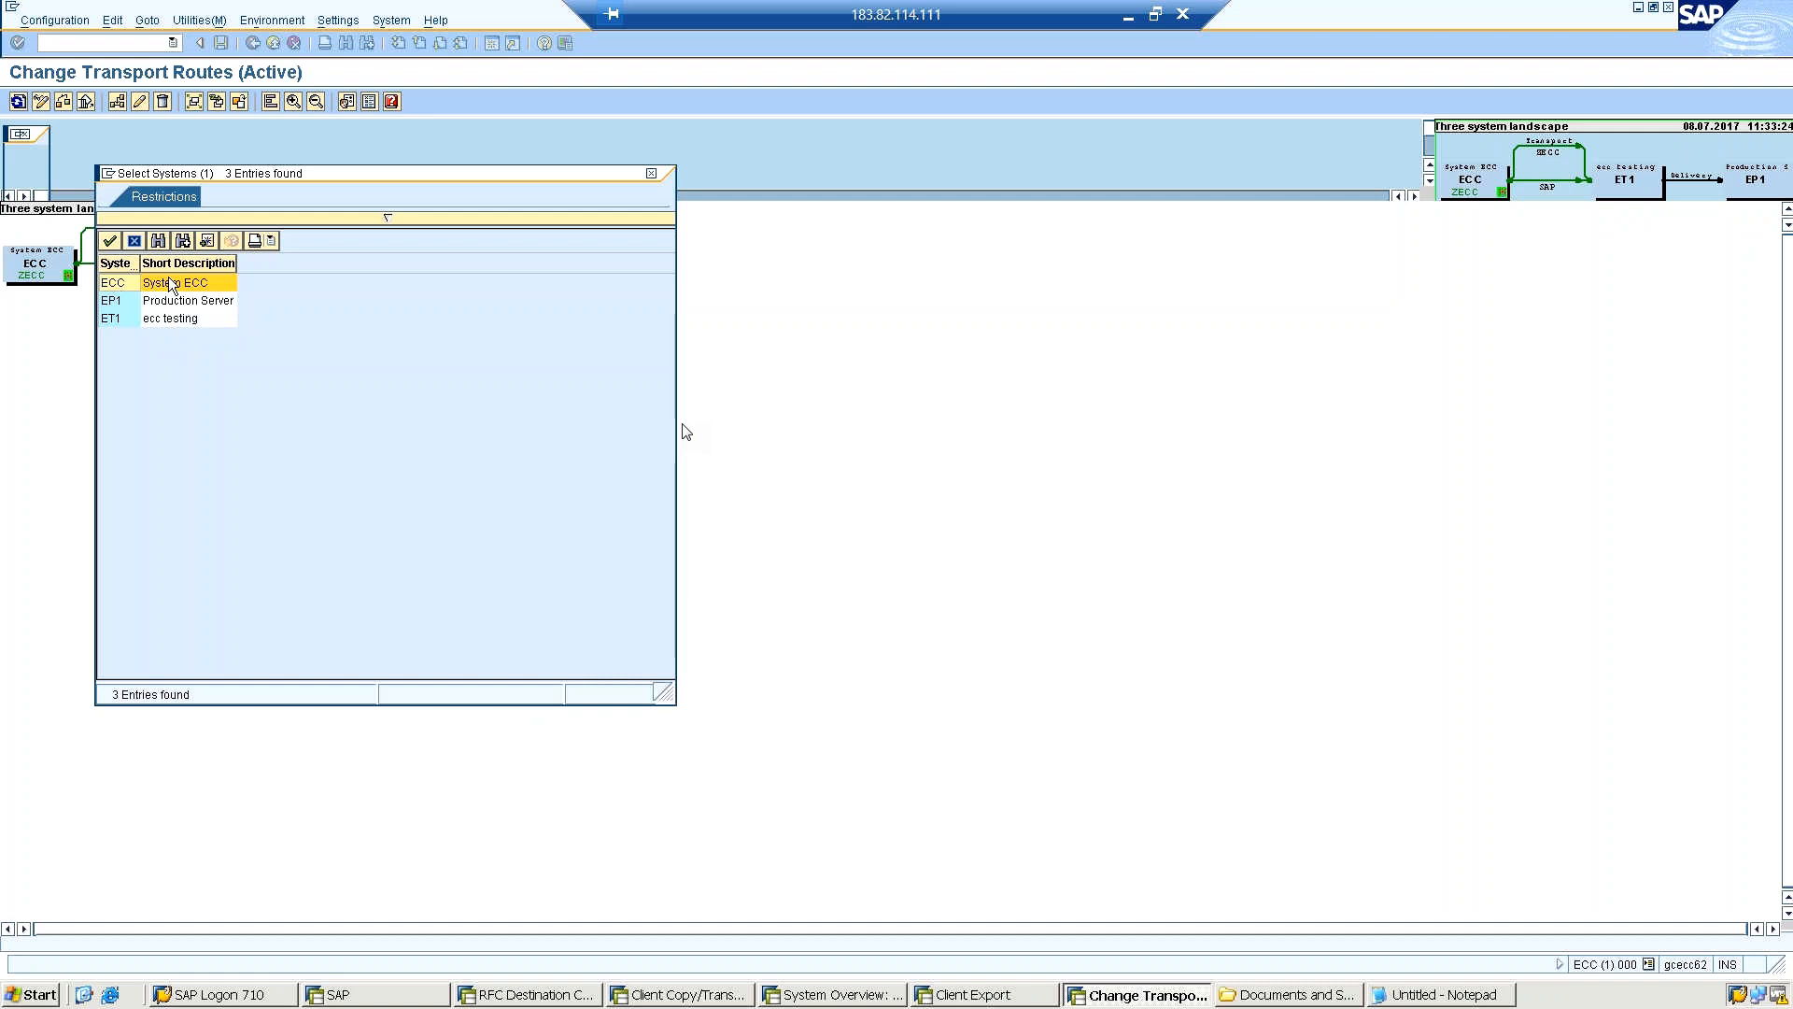
pyautogui.doubleClick(169, 281)
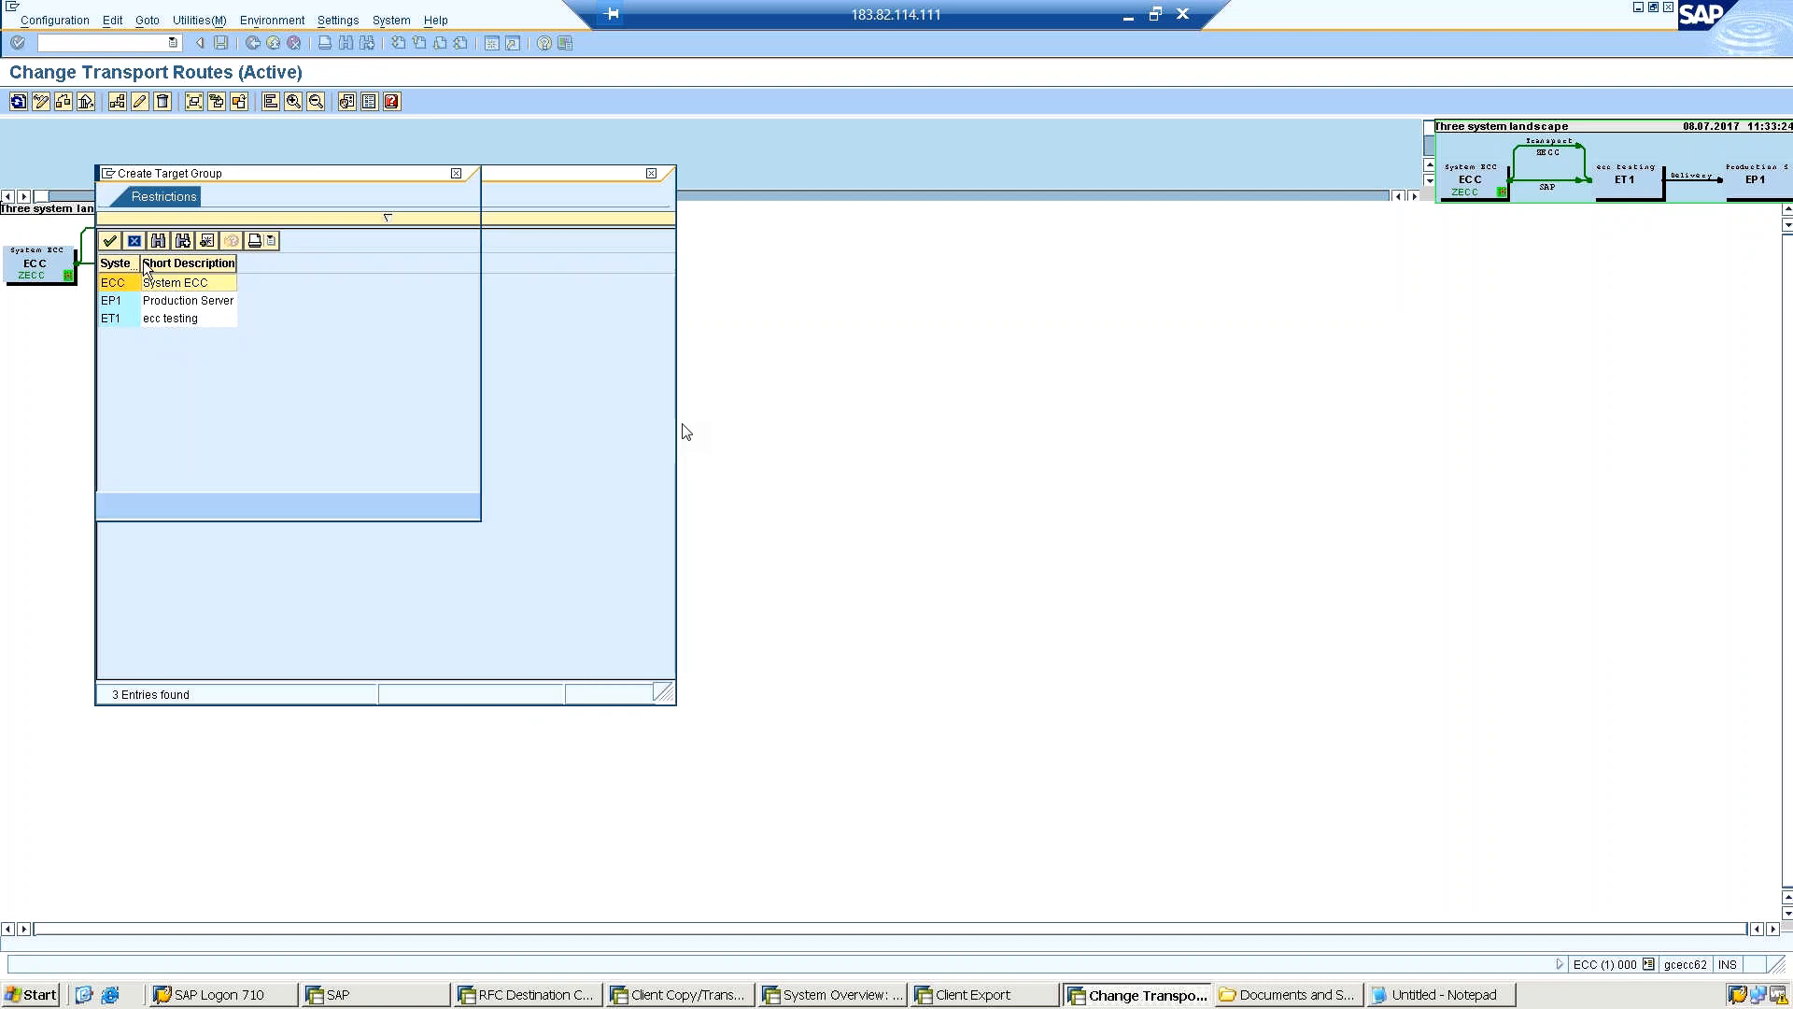
pyautogui.click(110, 240)
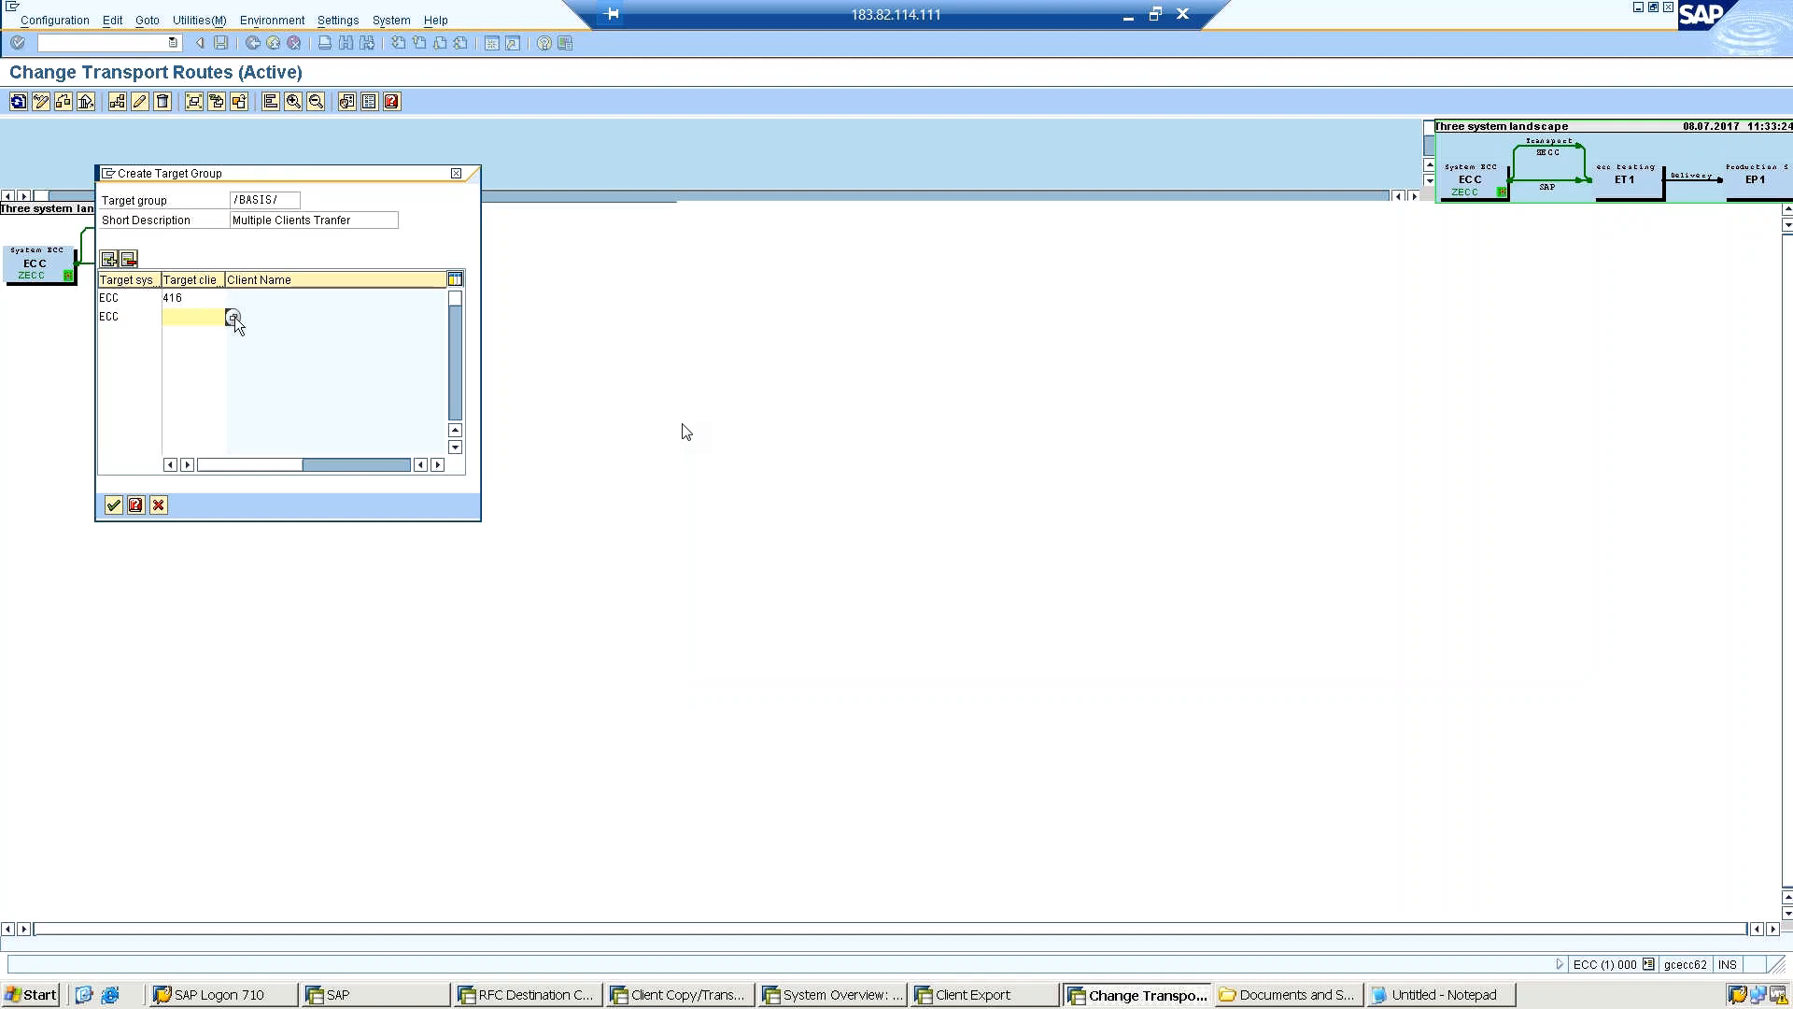
pyautogui.click(233, 317)
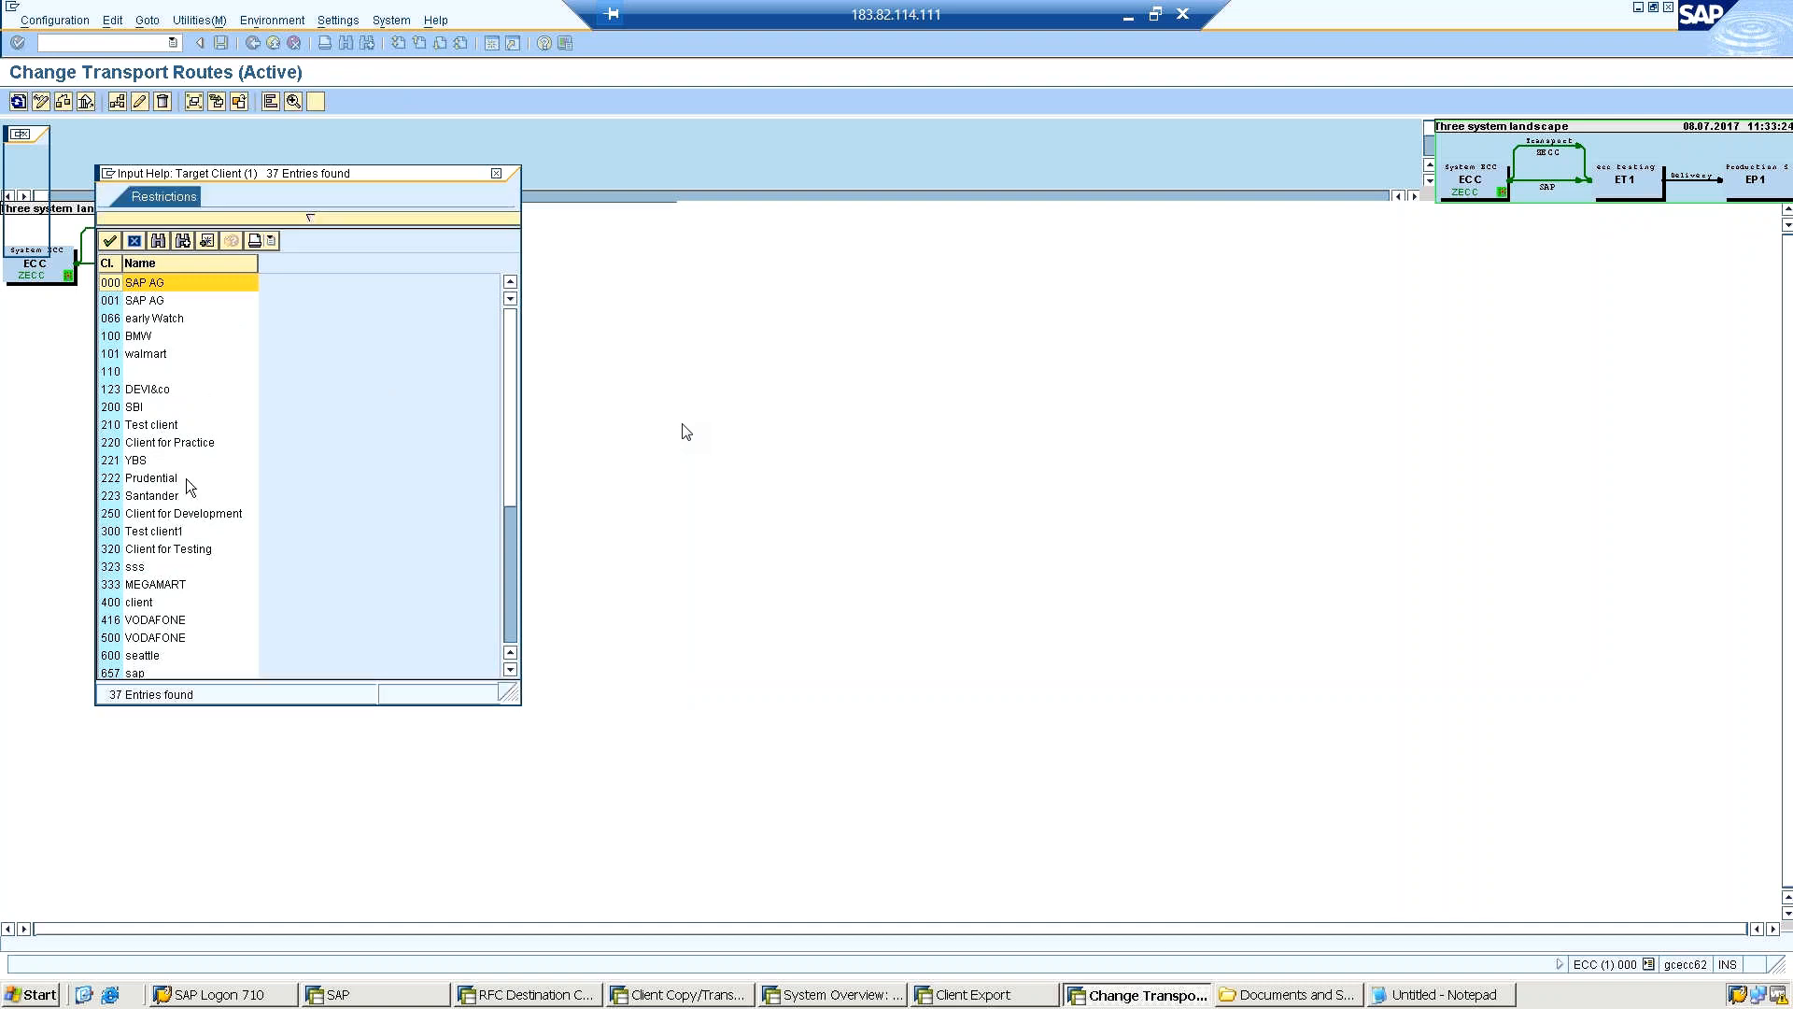
pyautogui.doubleClick(159, 638)
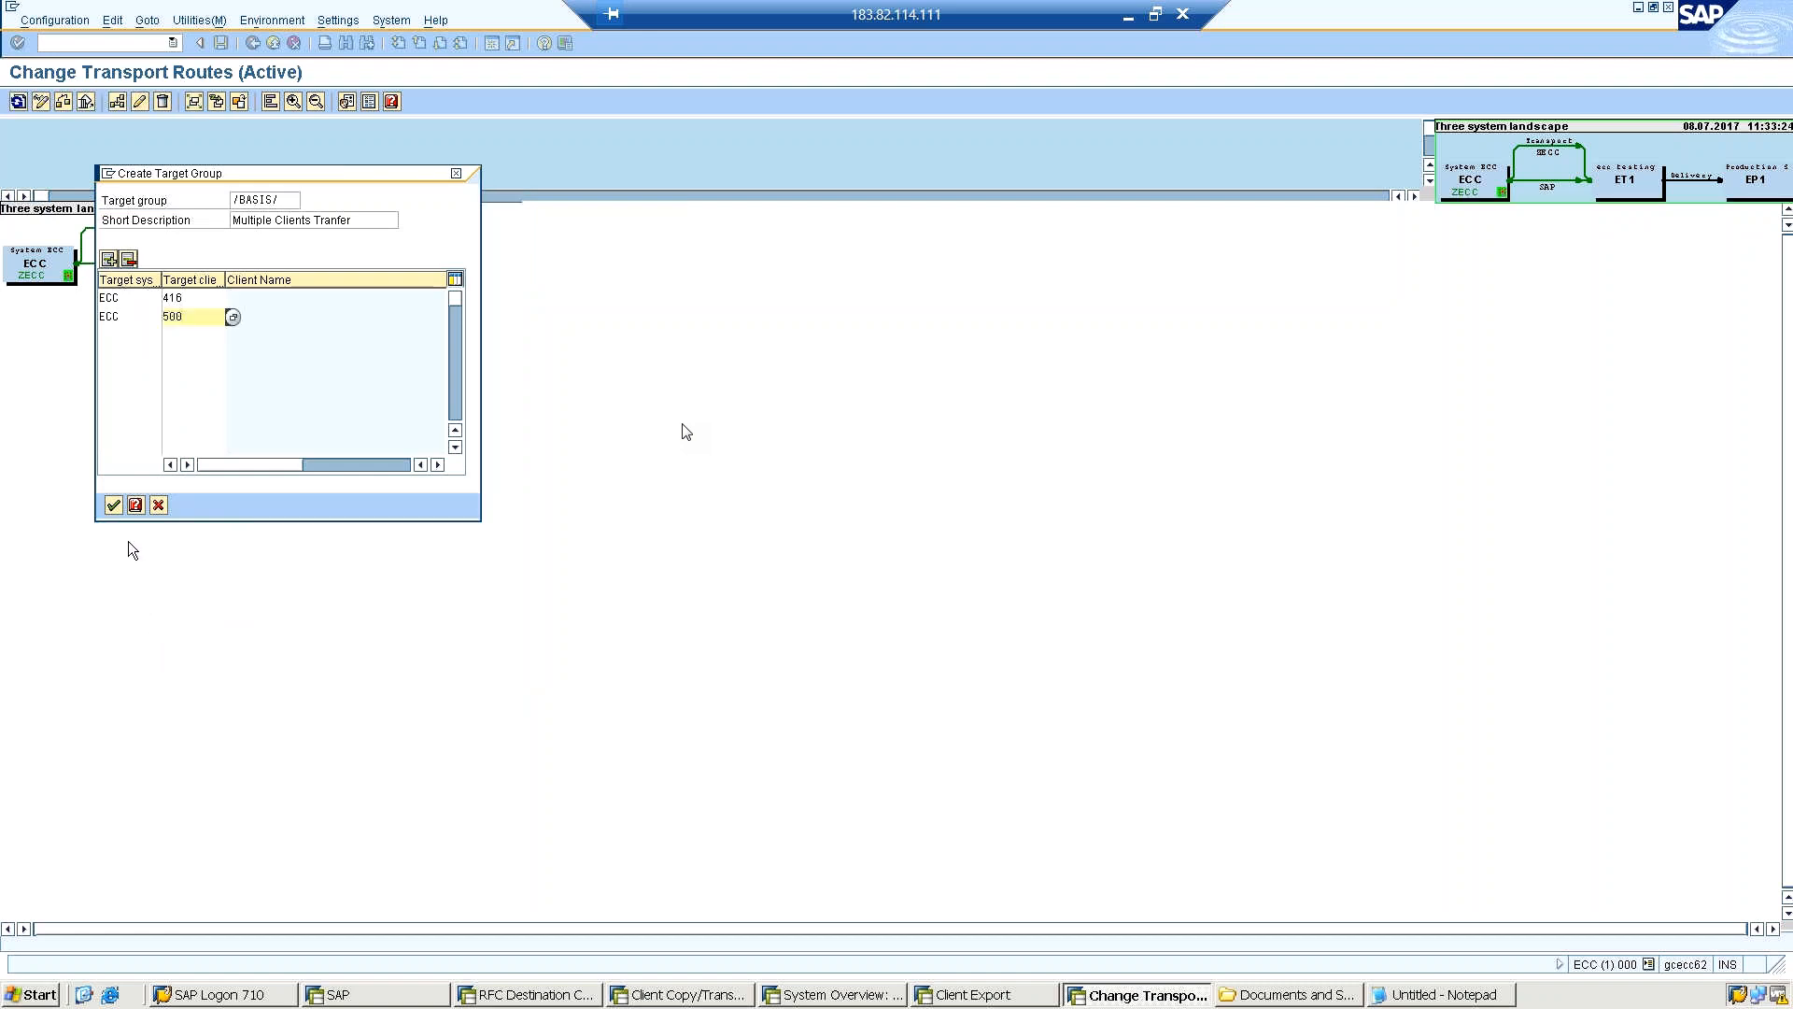
pyautogui.click(113, 504)
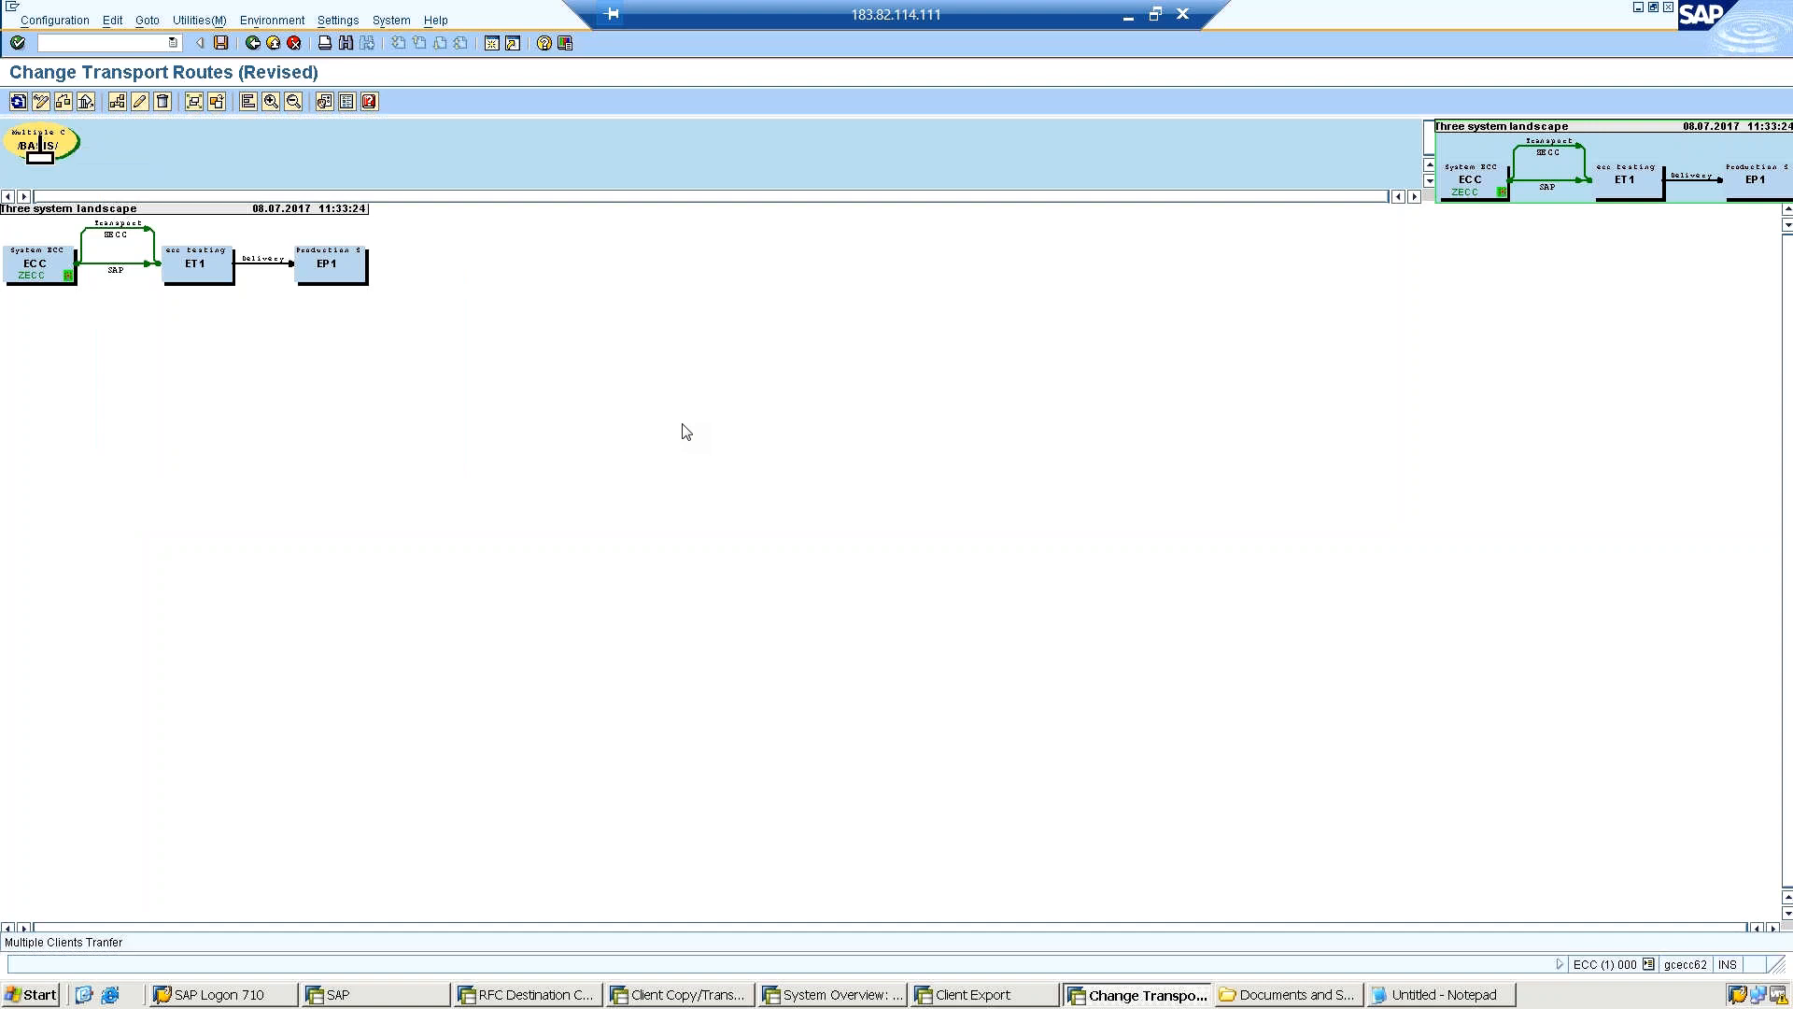
# Place the /BASIS/ target group below EP1 in the landscape diagram and review its client assignments.
pyautogui.moveTo(41, 136); pyautogui.dragTo(345, 486)
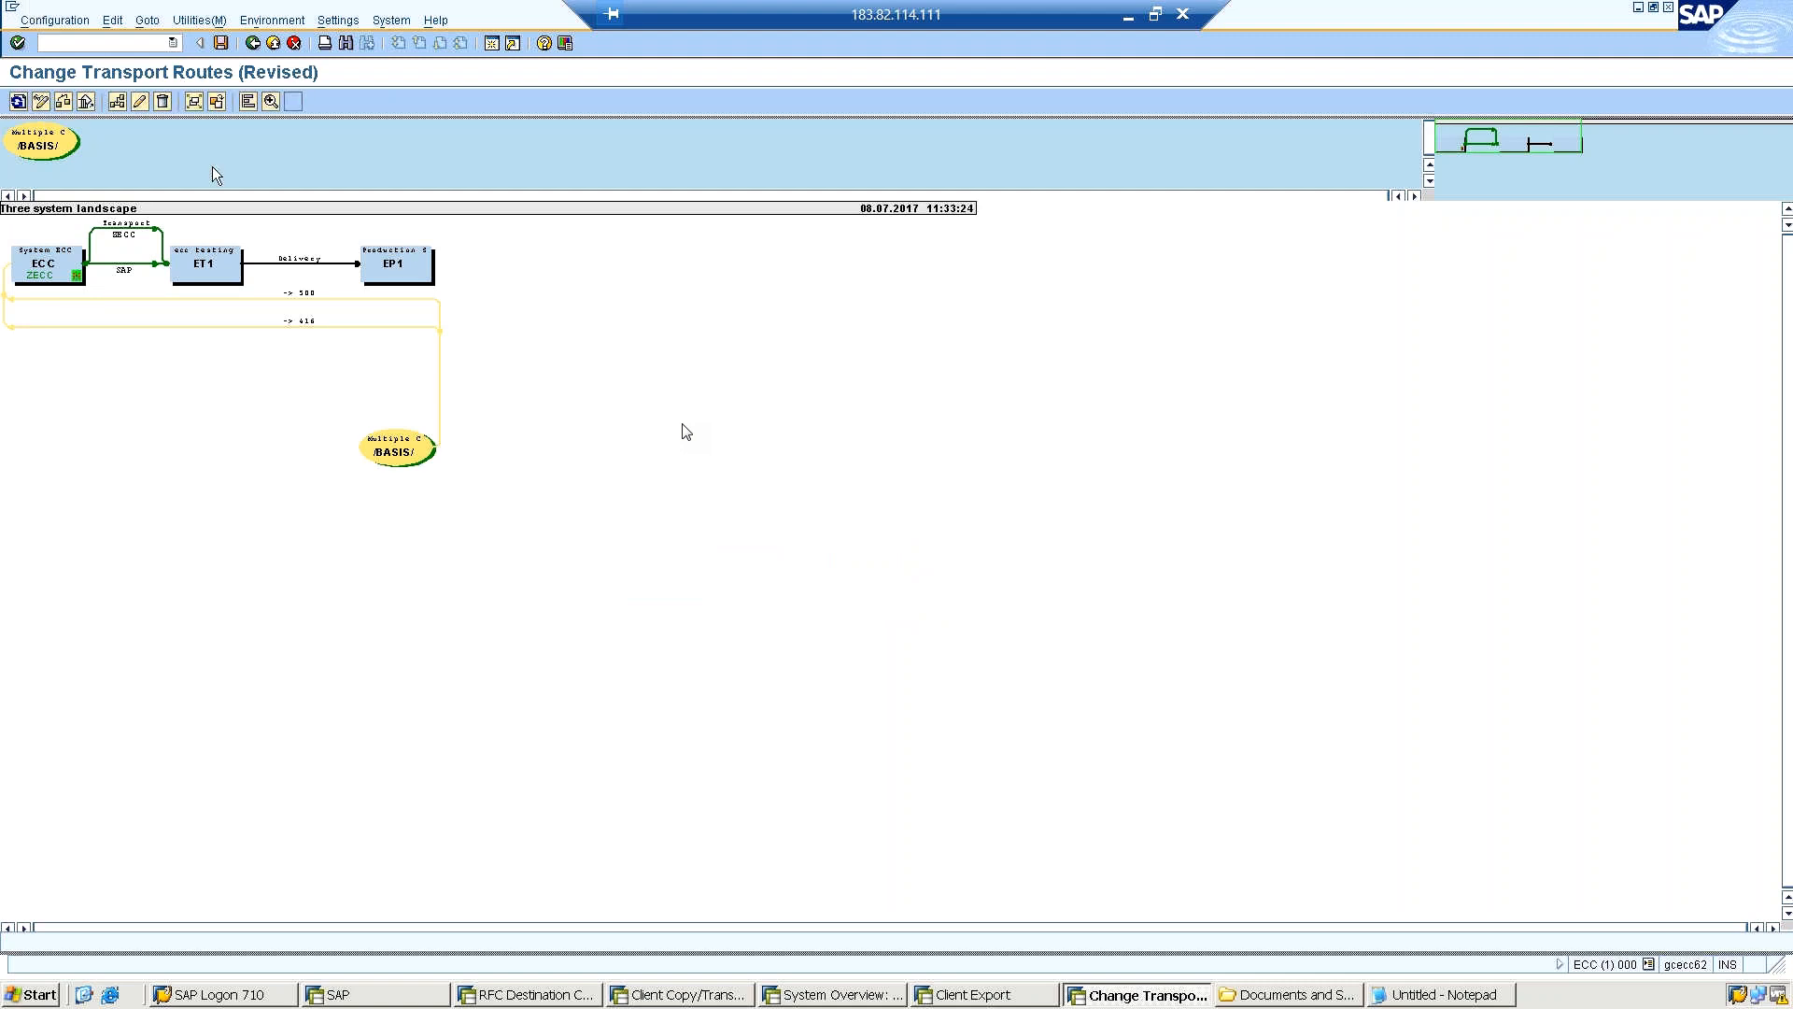
pyautogui.click(399, 453)
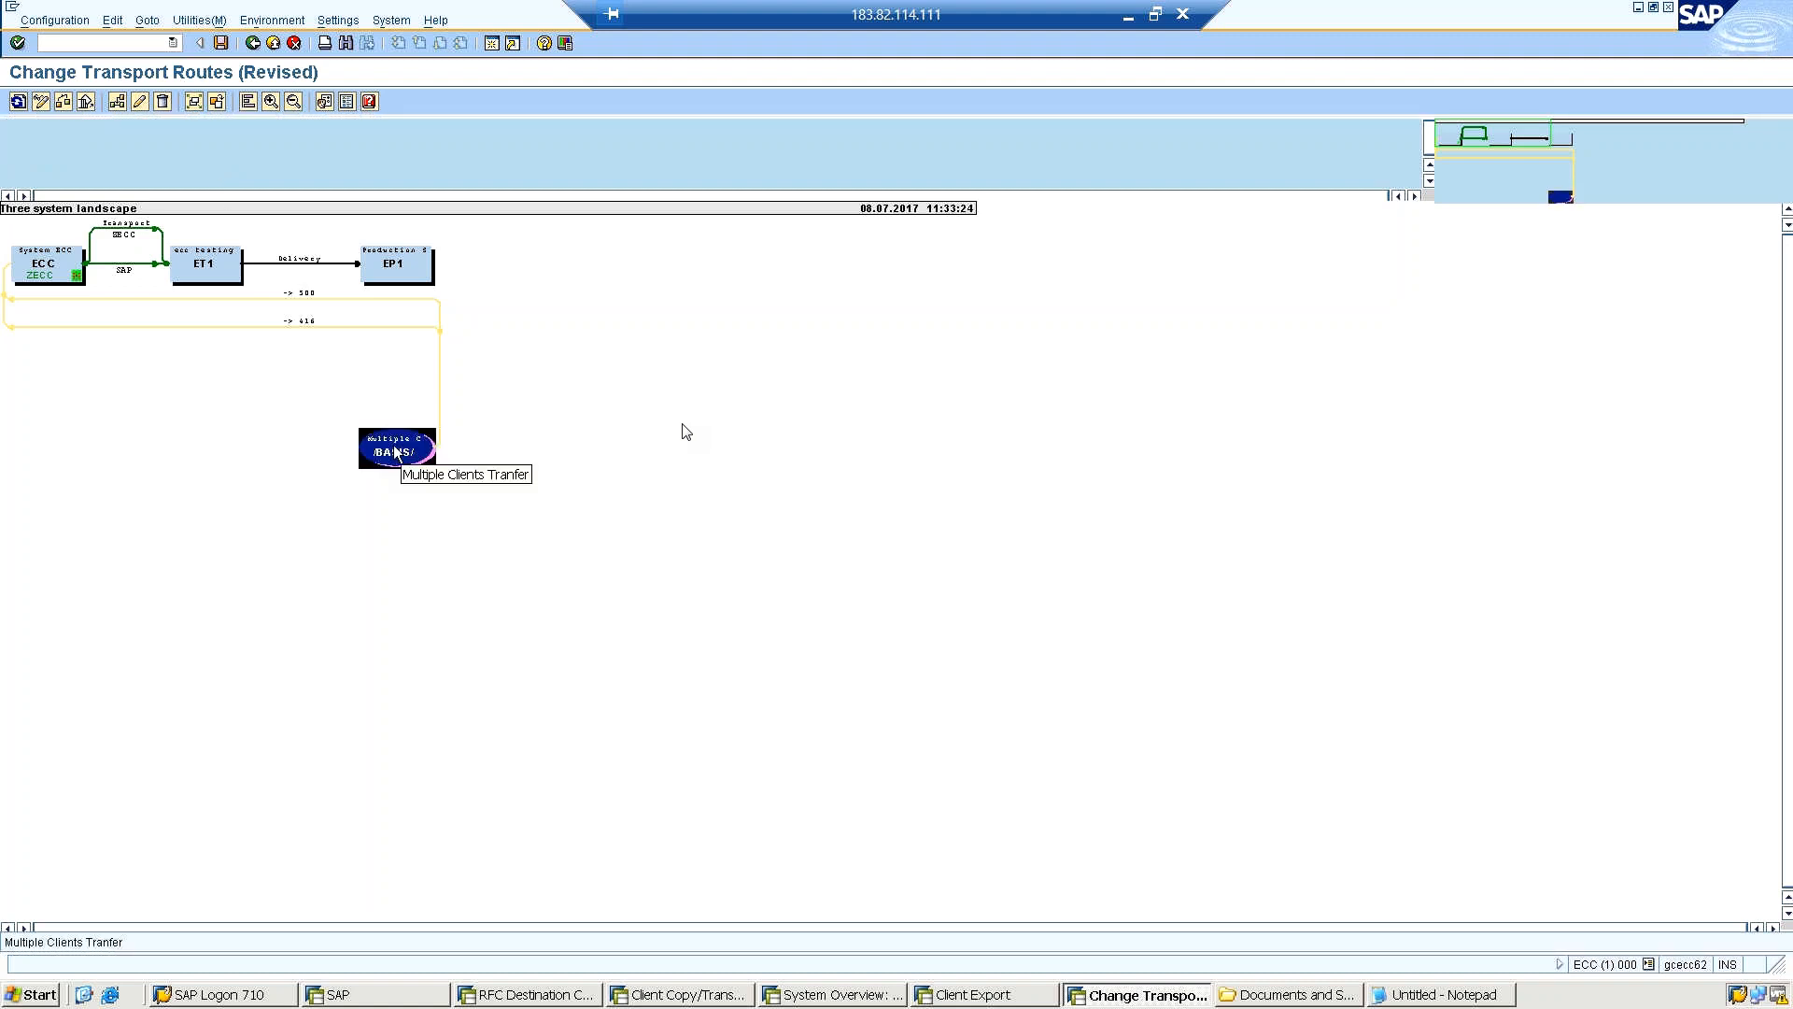
pyautogui.doubleClick(397, 454)
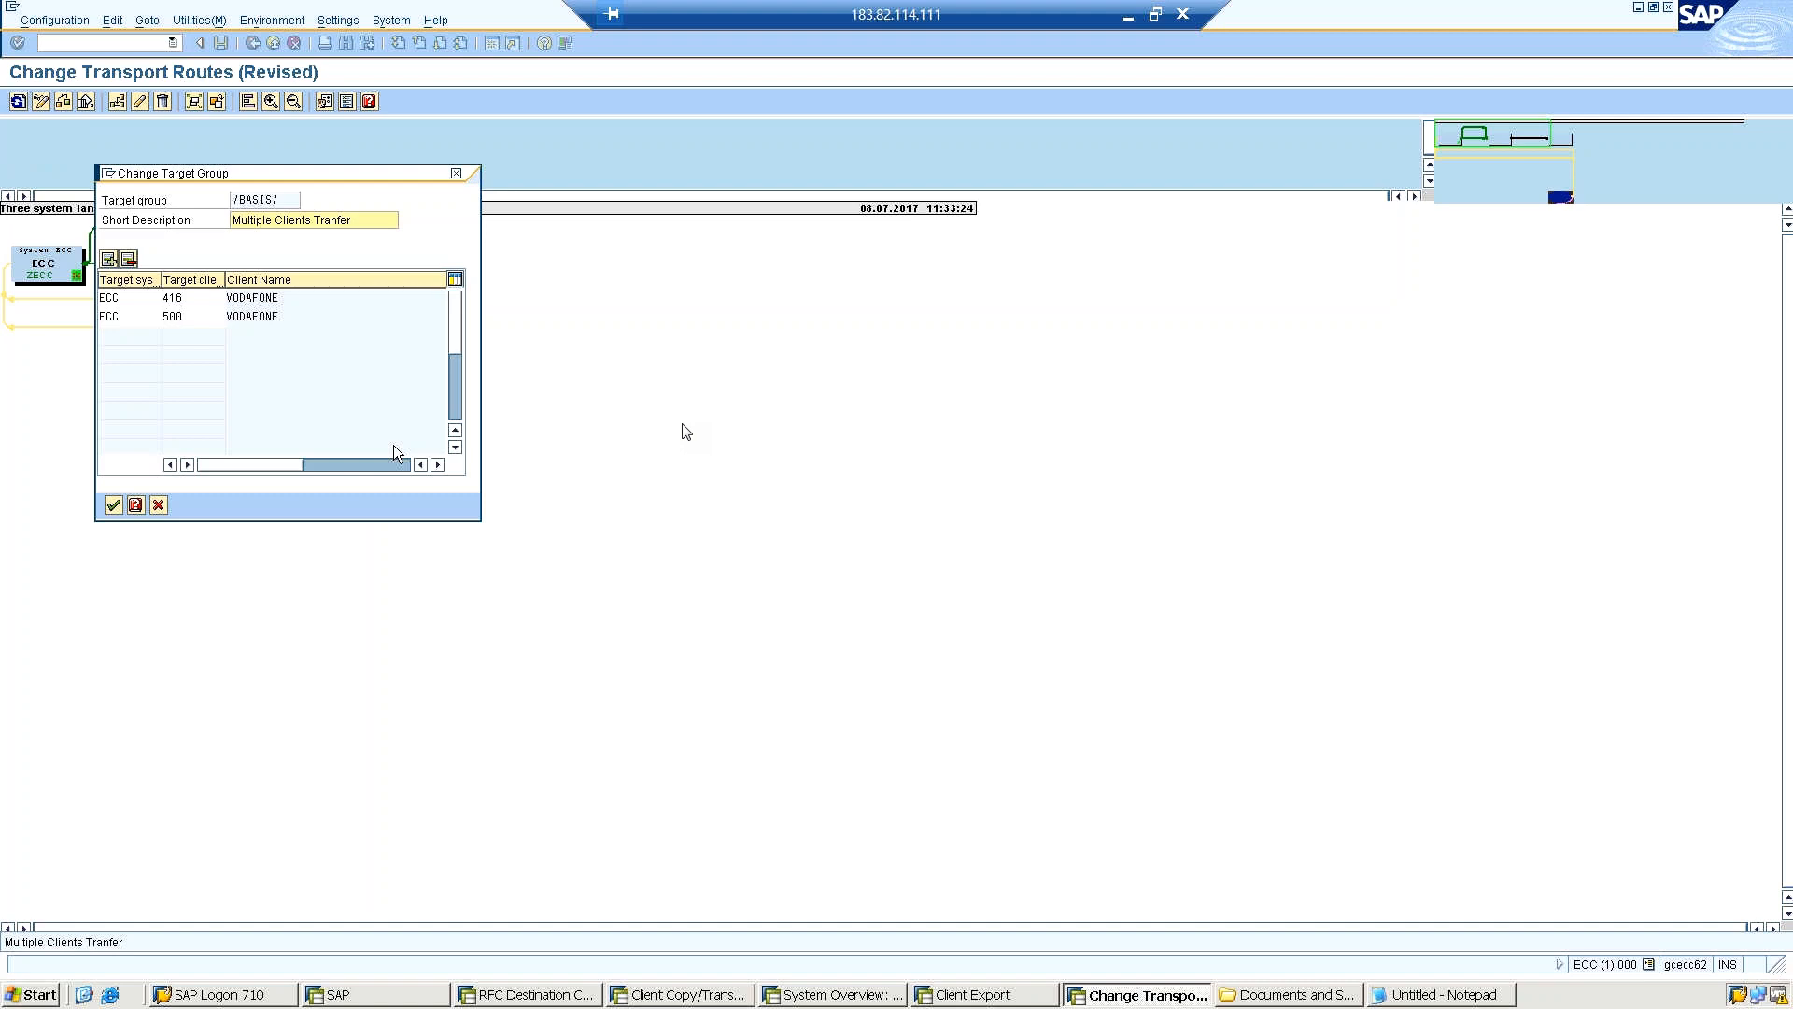
pyautogui.click(159, 504)
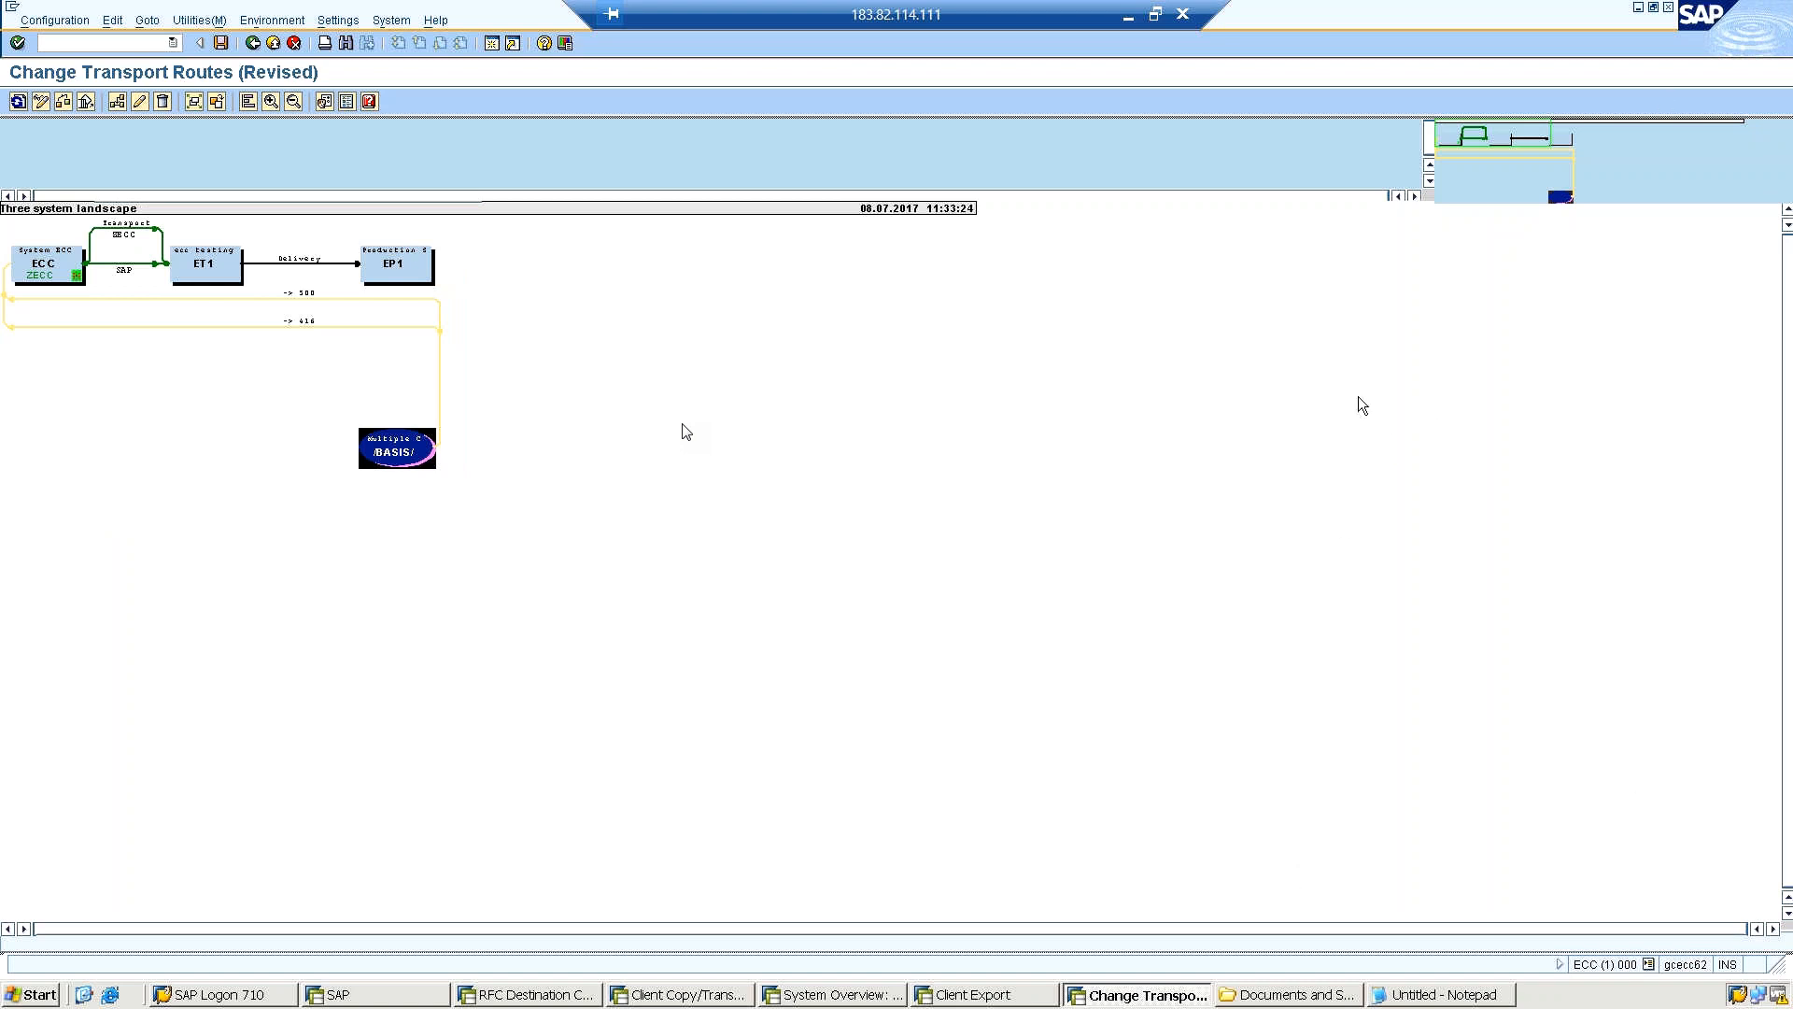
# Exit the route editor saving the configuration as "Three system landscape", and distribute and activate it across all systems.
pyautogui.click(254, 44)
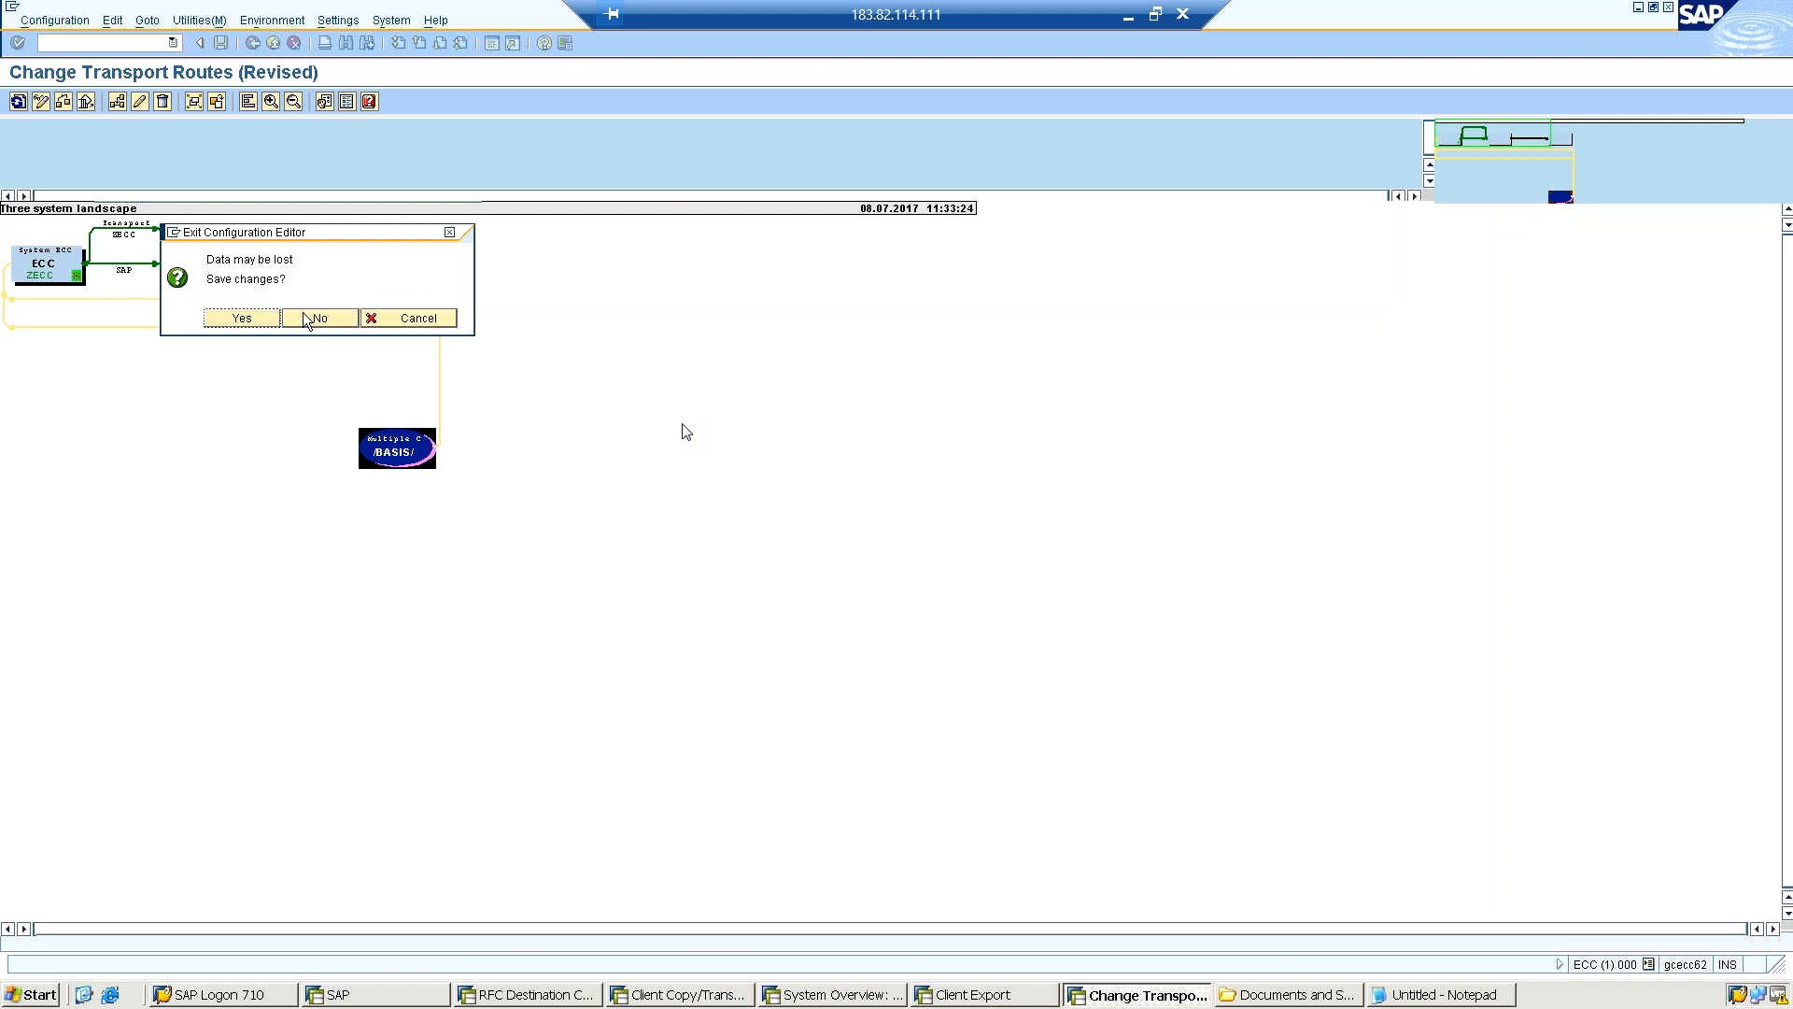
pyautogui.click(239, 318)
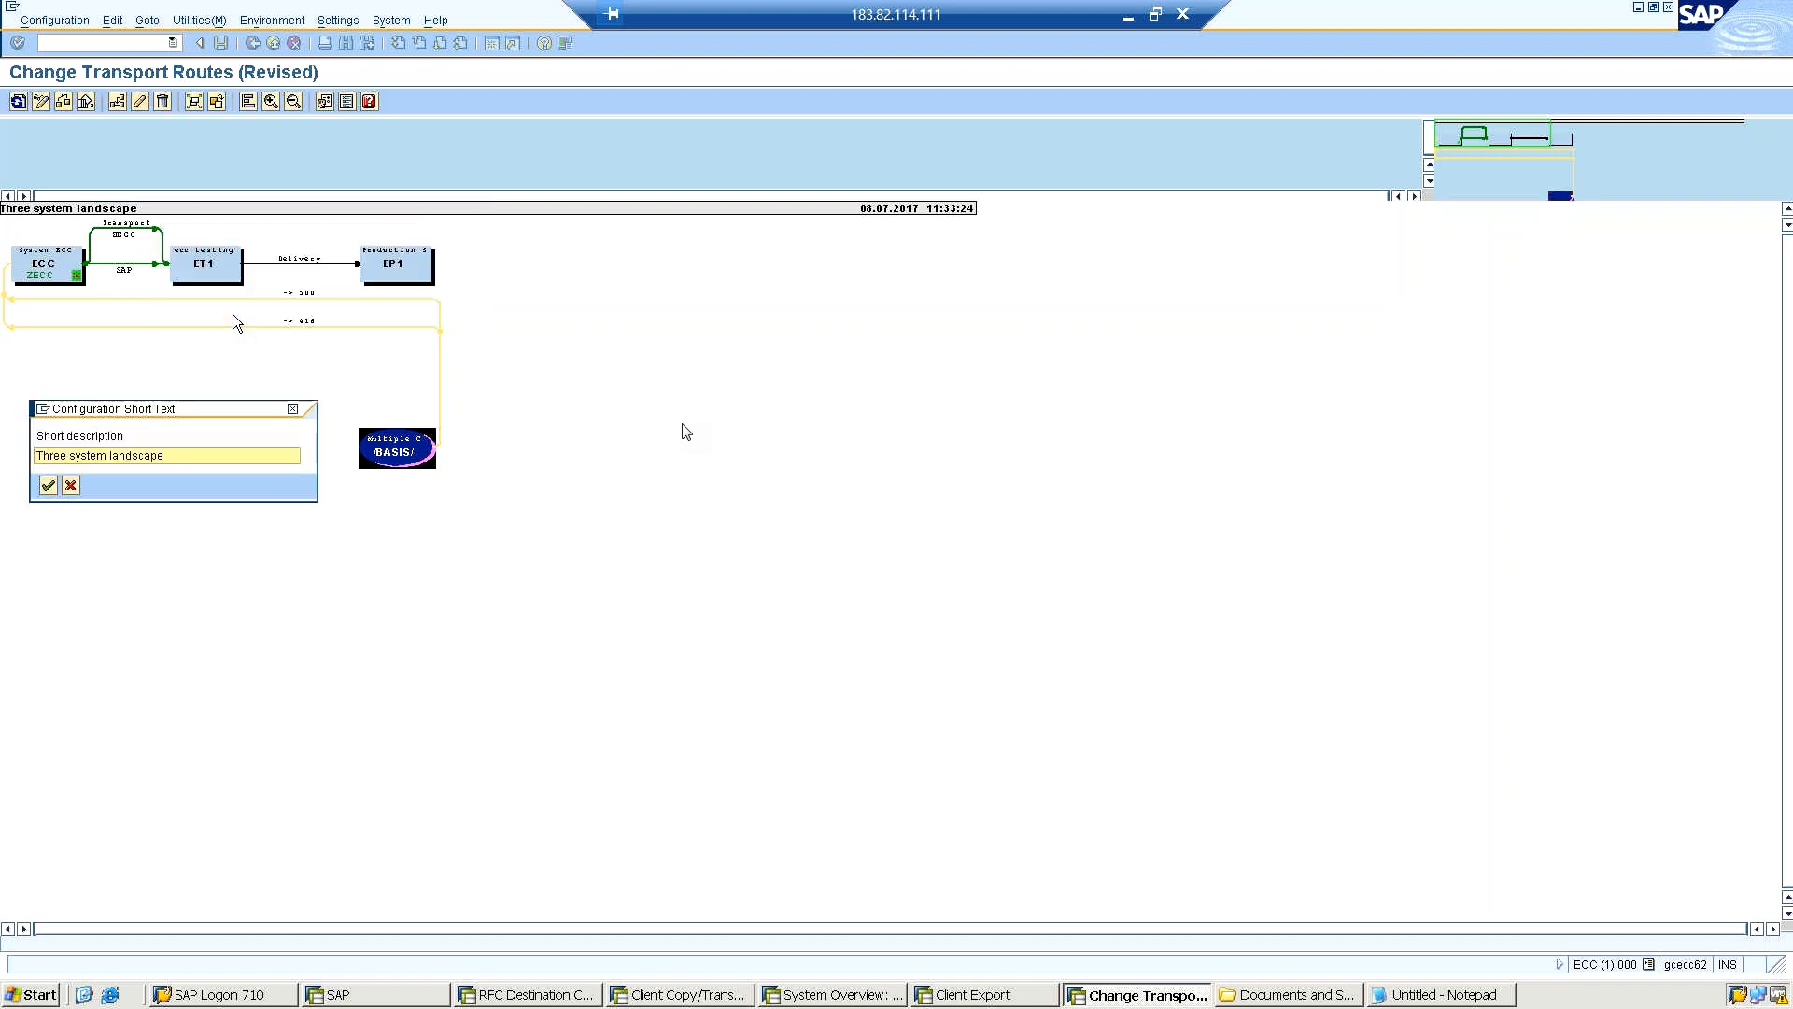
pyautogui.click(47, 487)
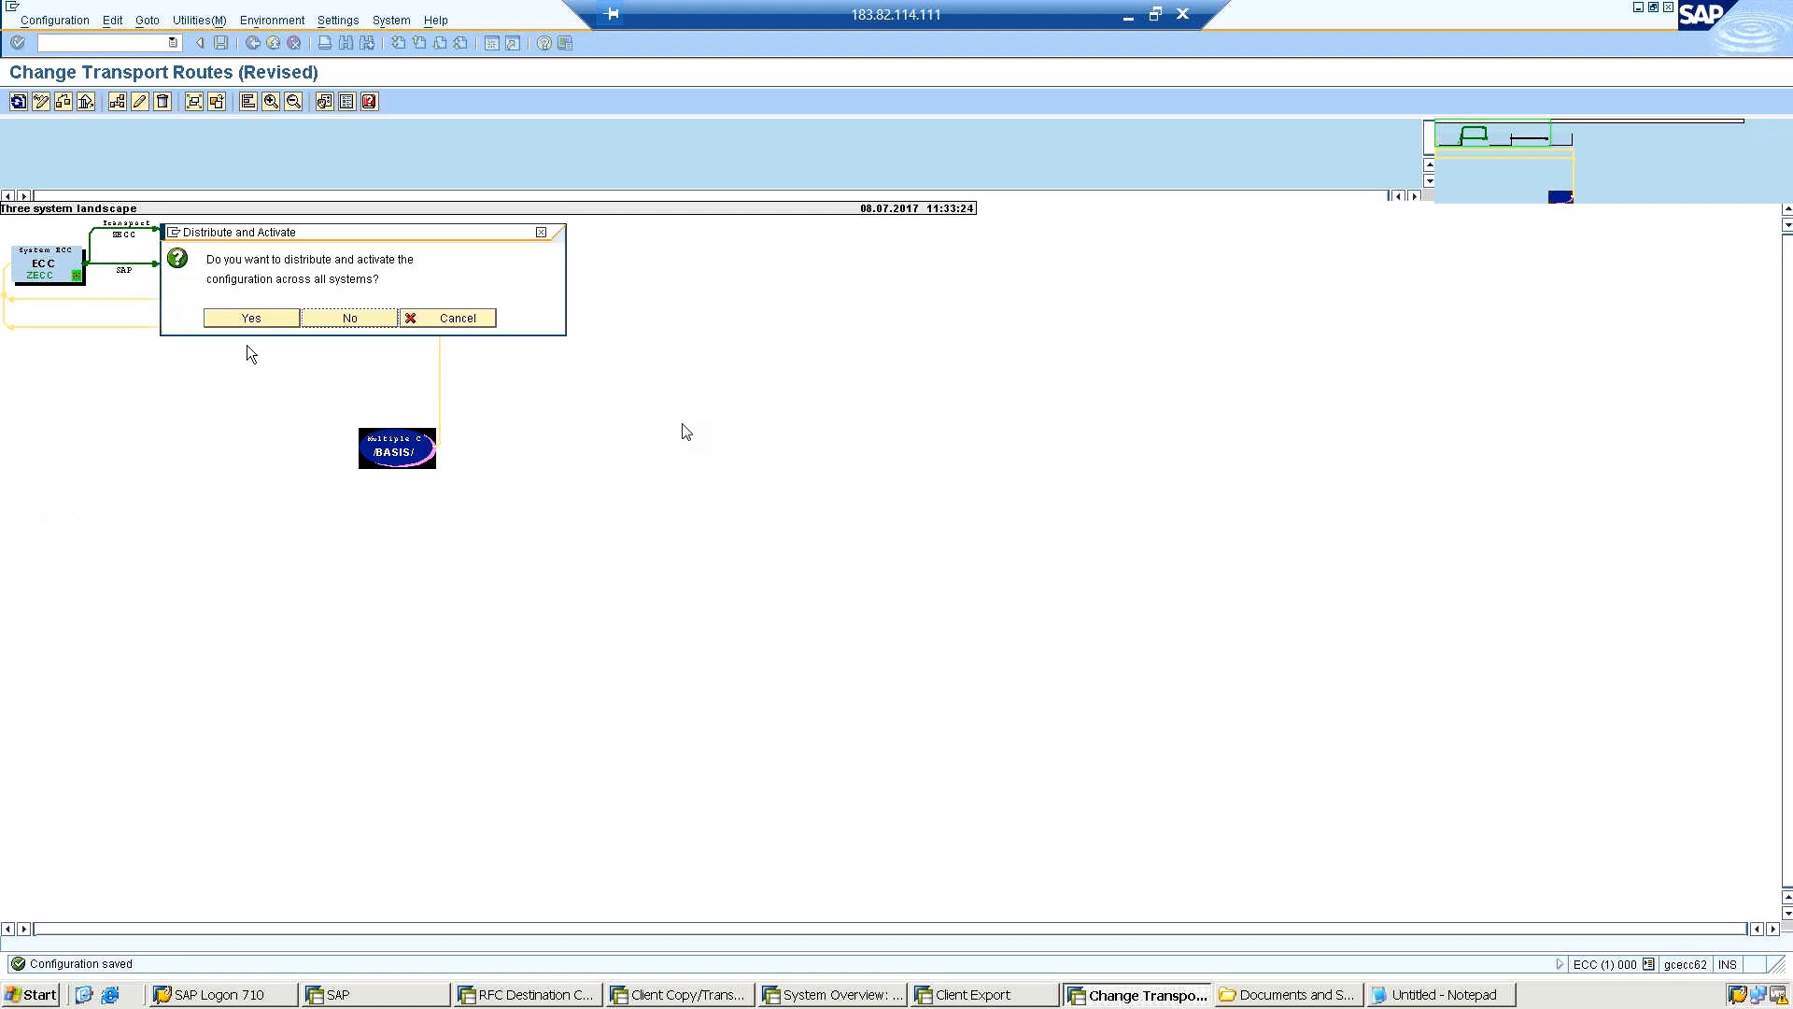
pyautogui.click(253, 320)
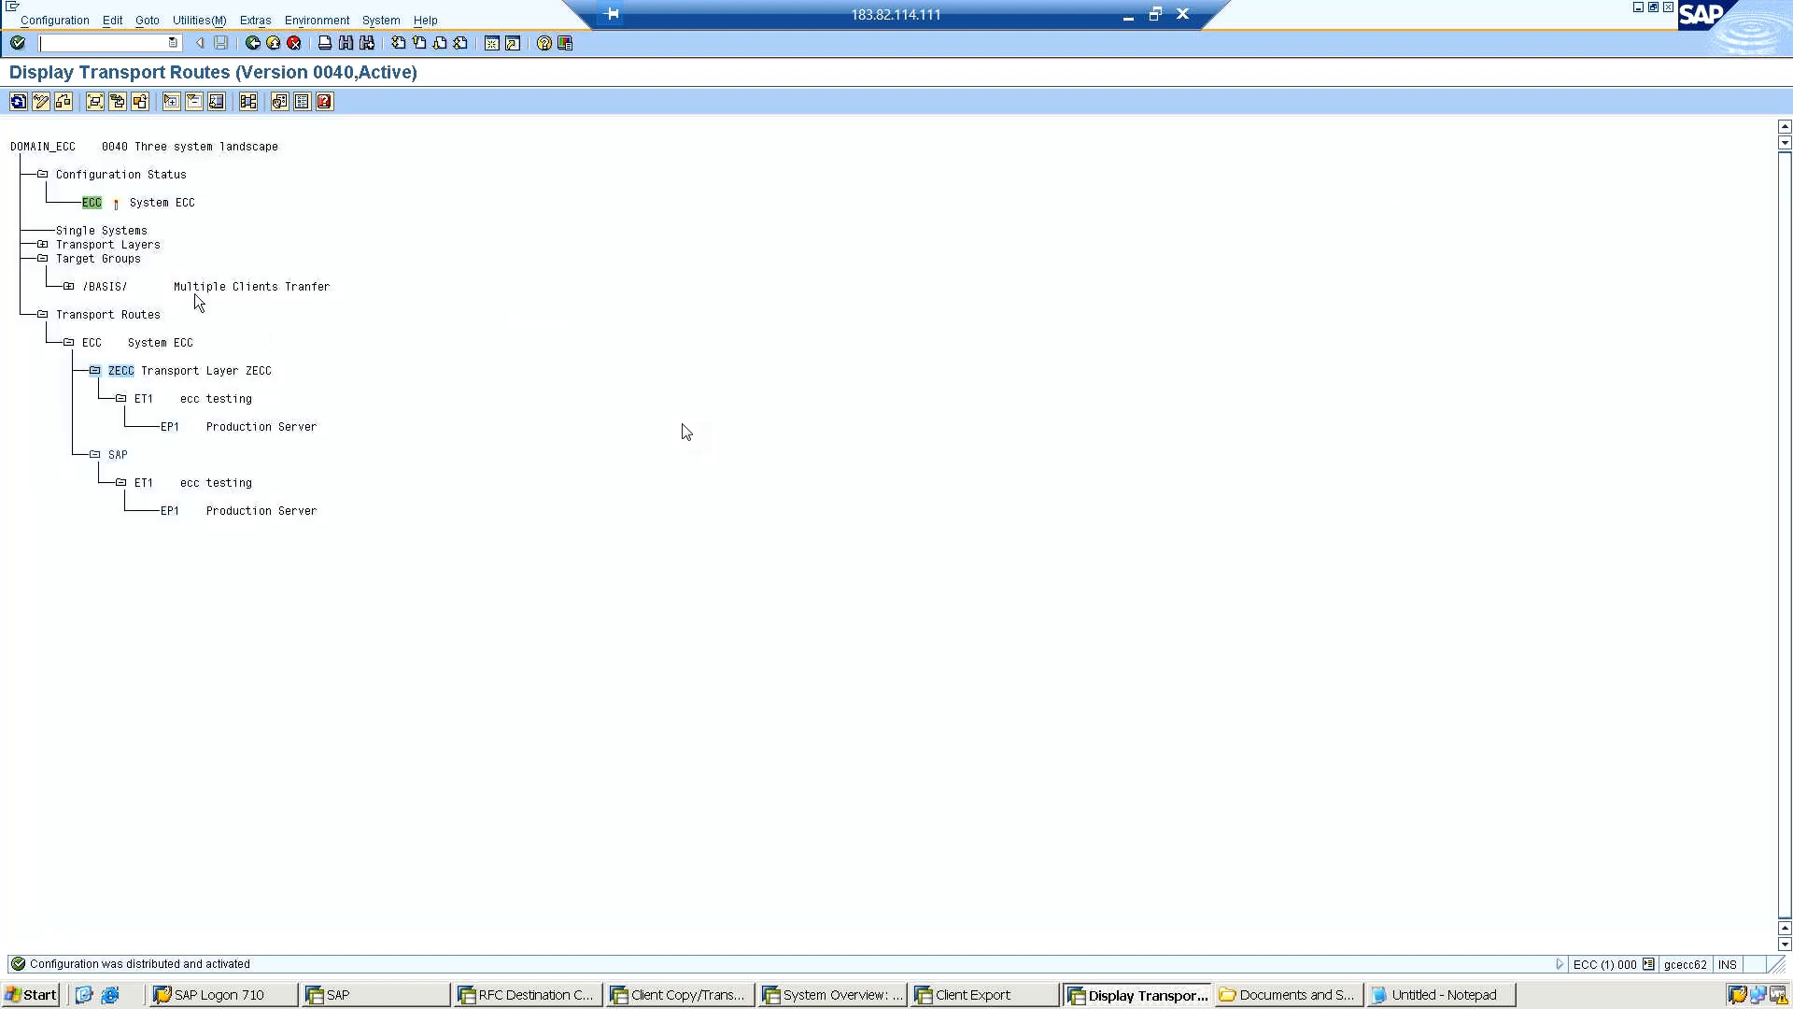
# Expand the /BASIS/ target group in the route hierarchy and check the active landscape in the graphical view.
pyautogui.click(68, 288)
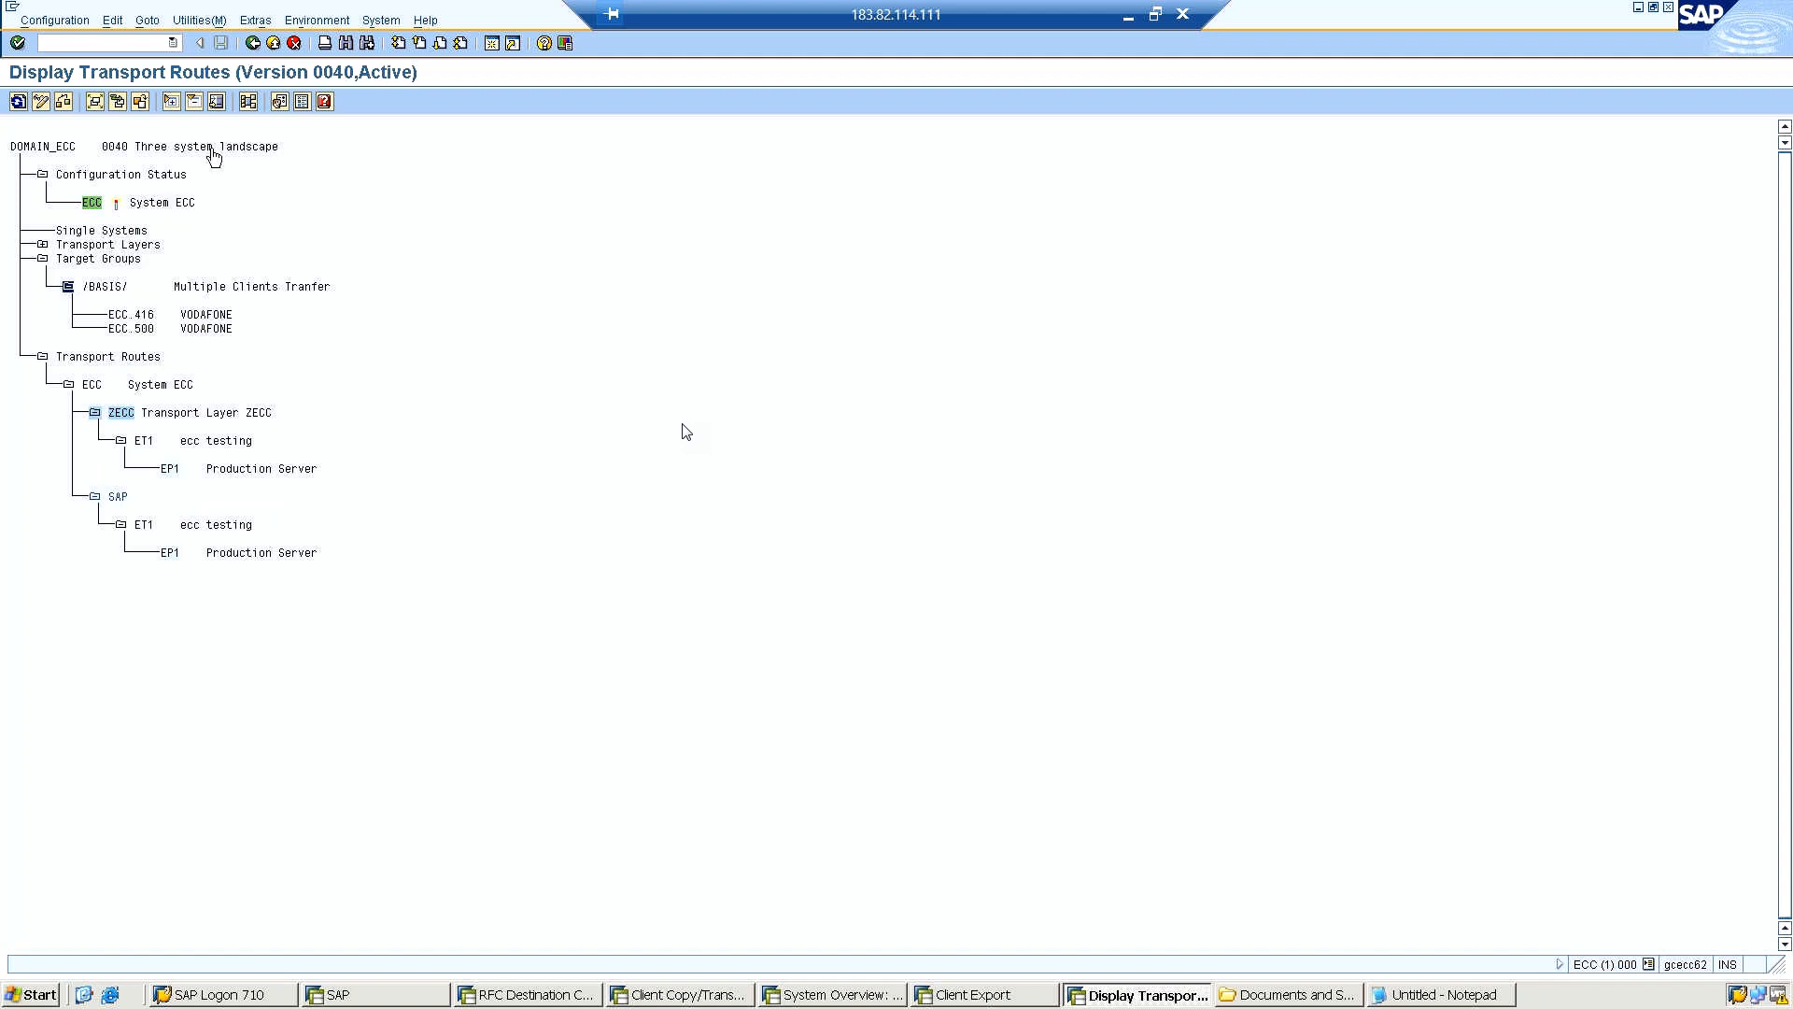
pyautogui.click(248, 102)
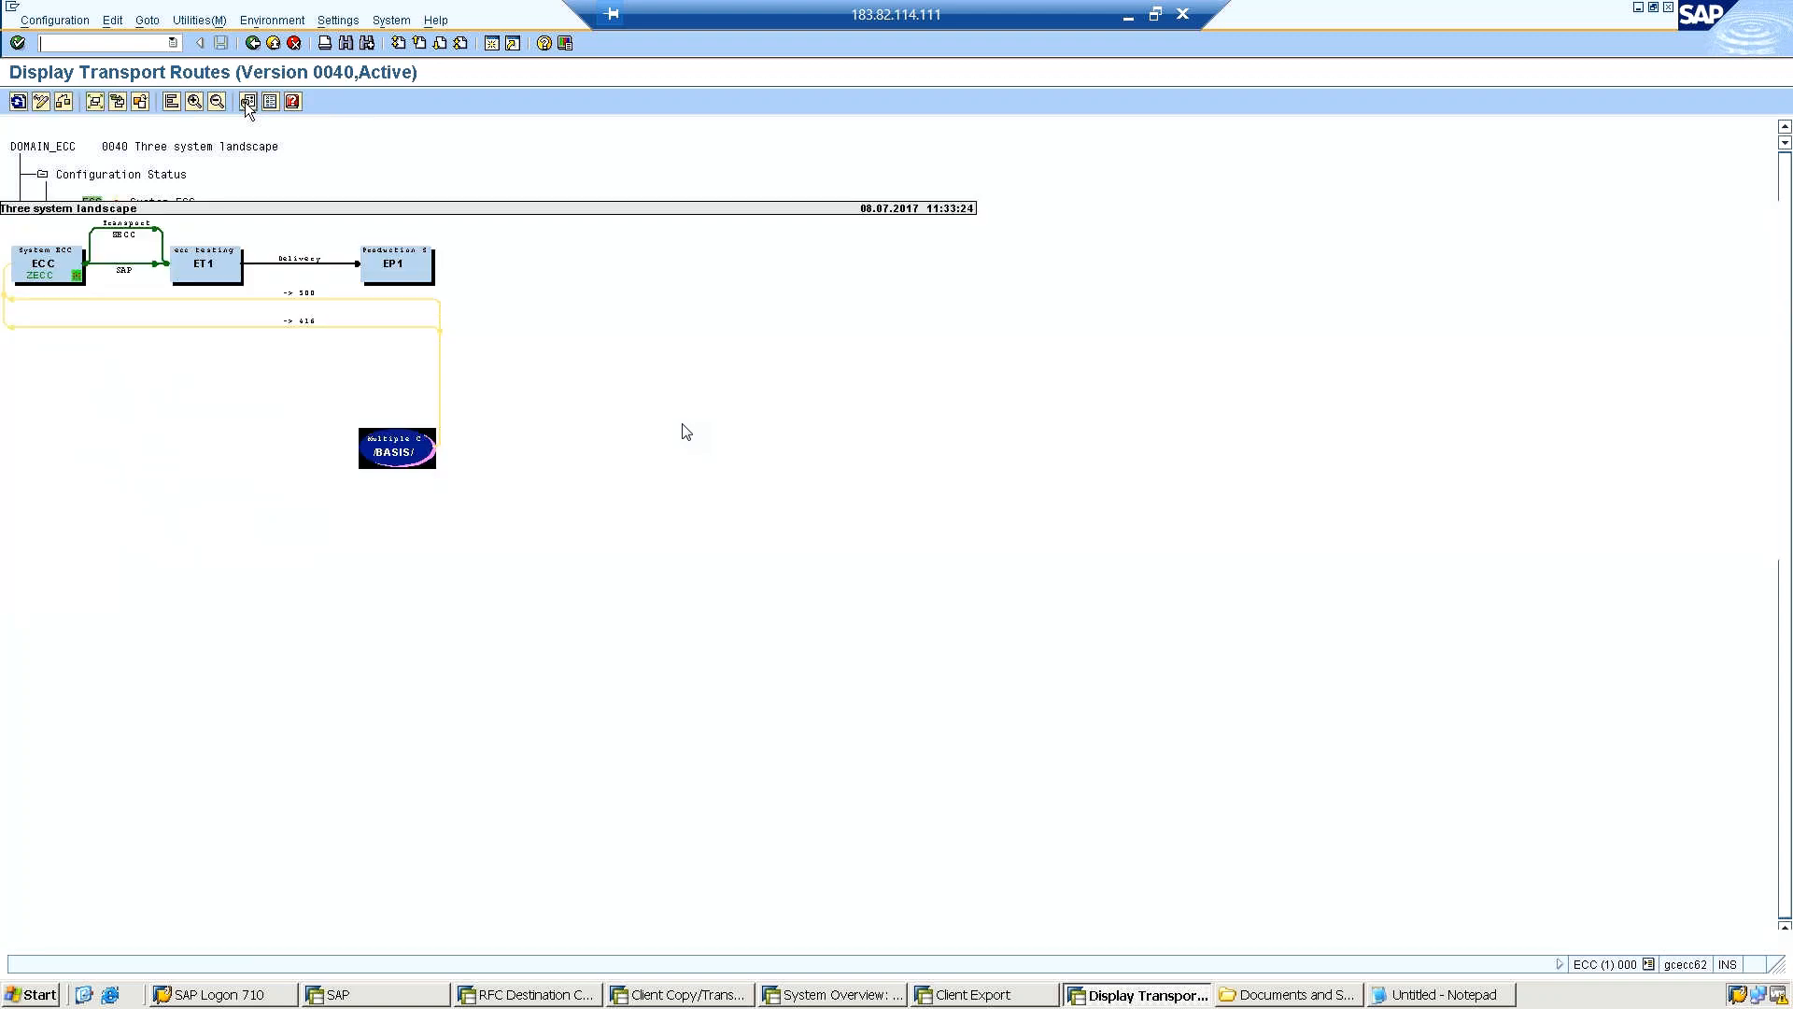
pyautogui.click(254, 44)
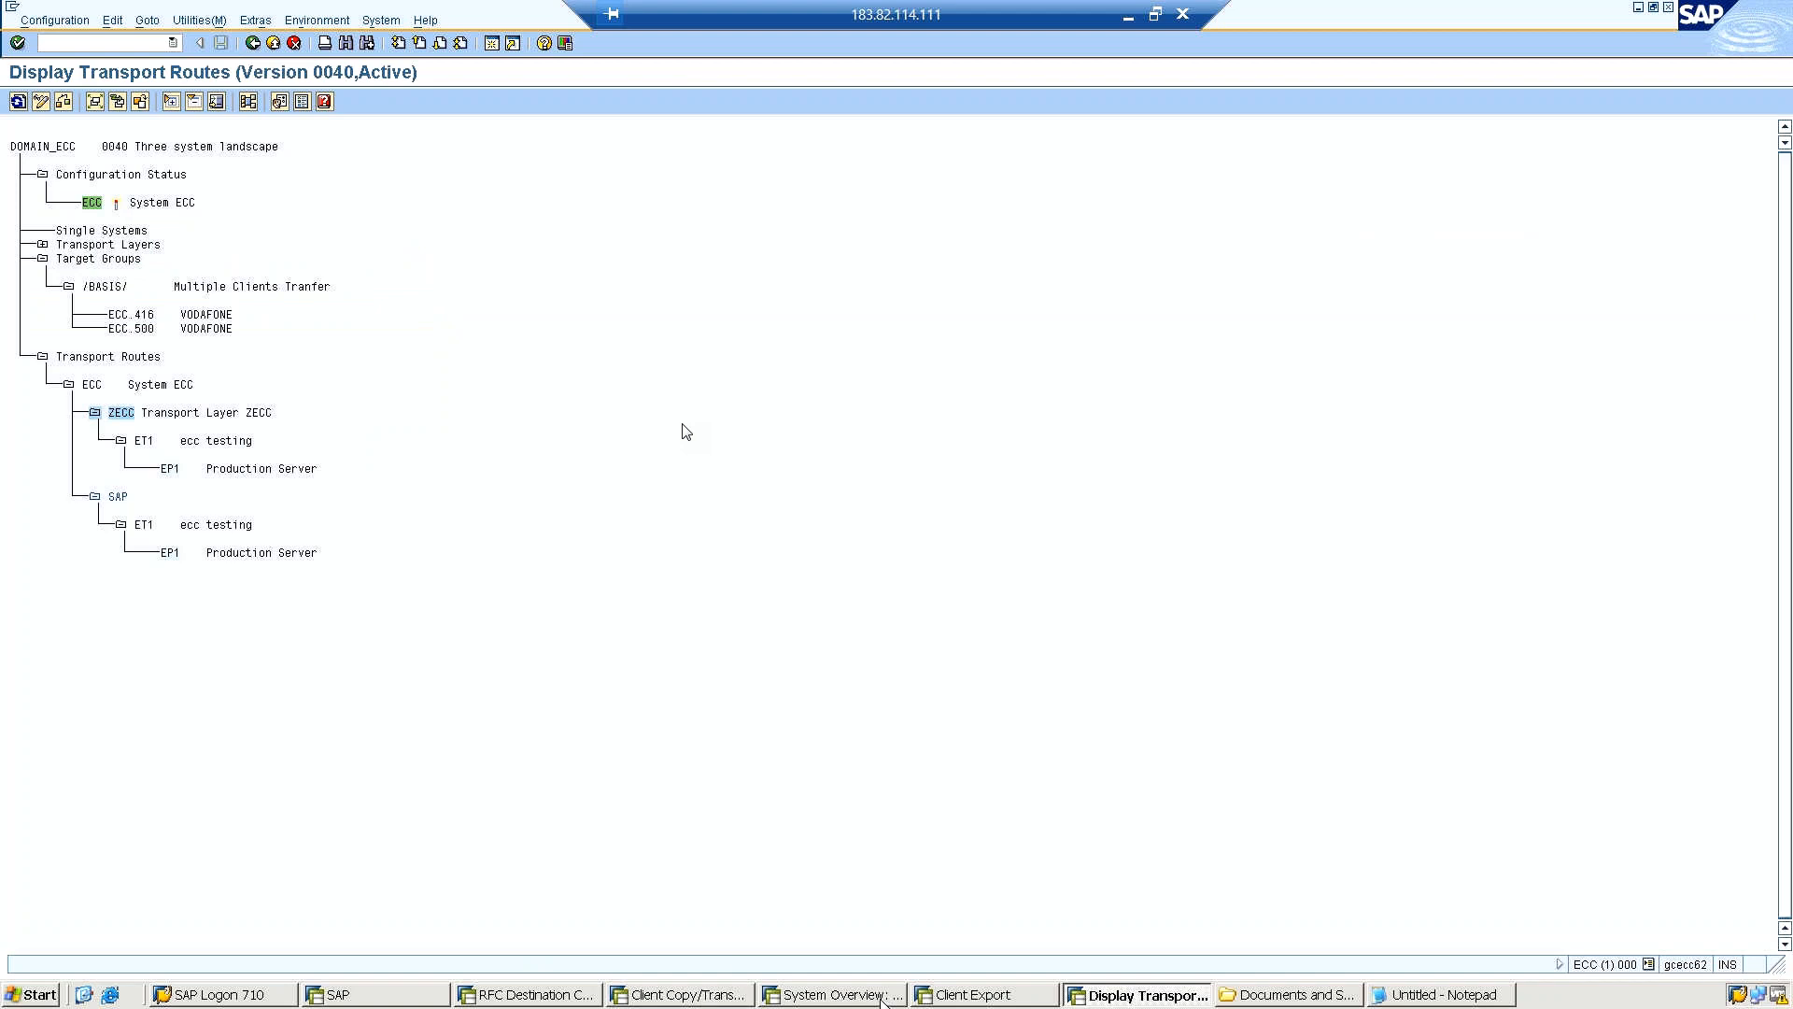
# Switch to the Client Export session, display the client export logs, and check the entries for source clients 001 and 800.
pyautogui.click(959, 995)
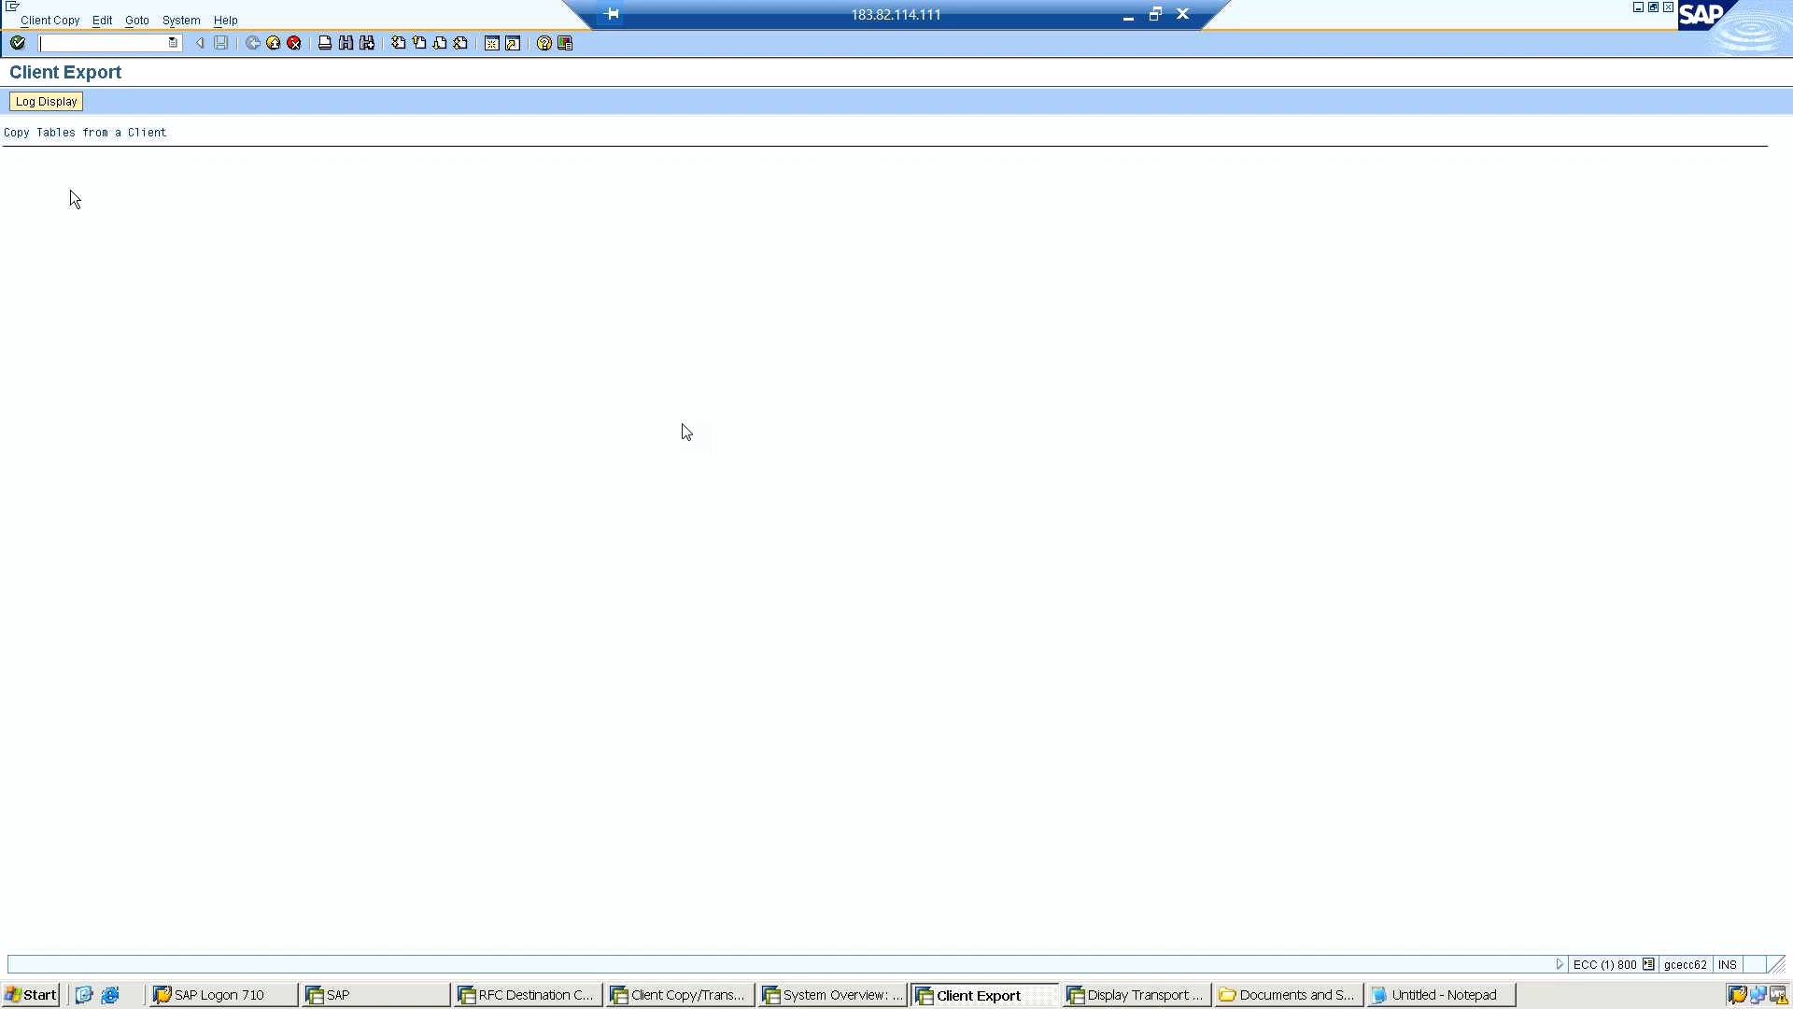
pyautogui.click(68, 101)
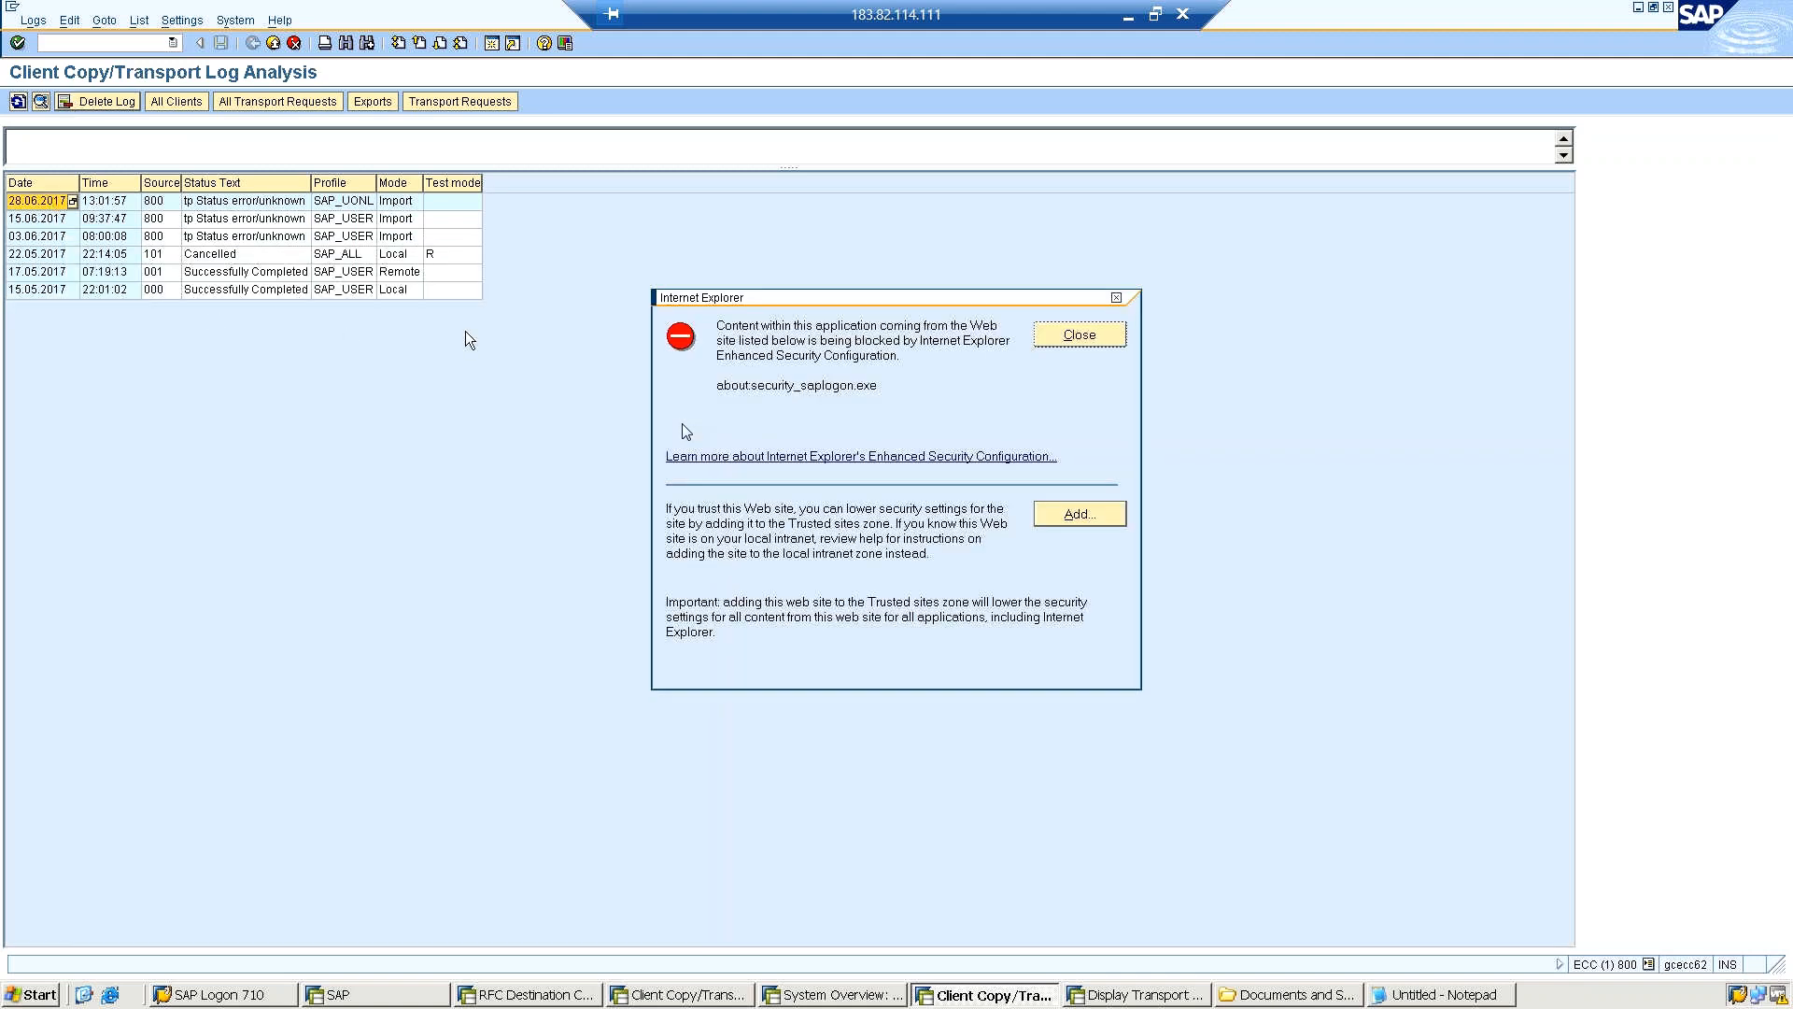
pyautogui.click(1074, 336)
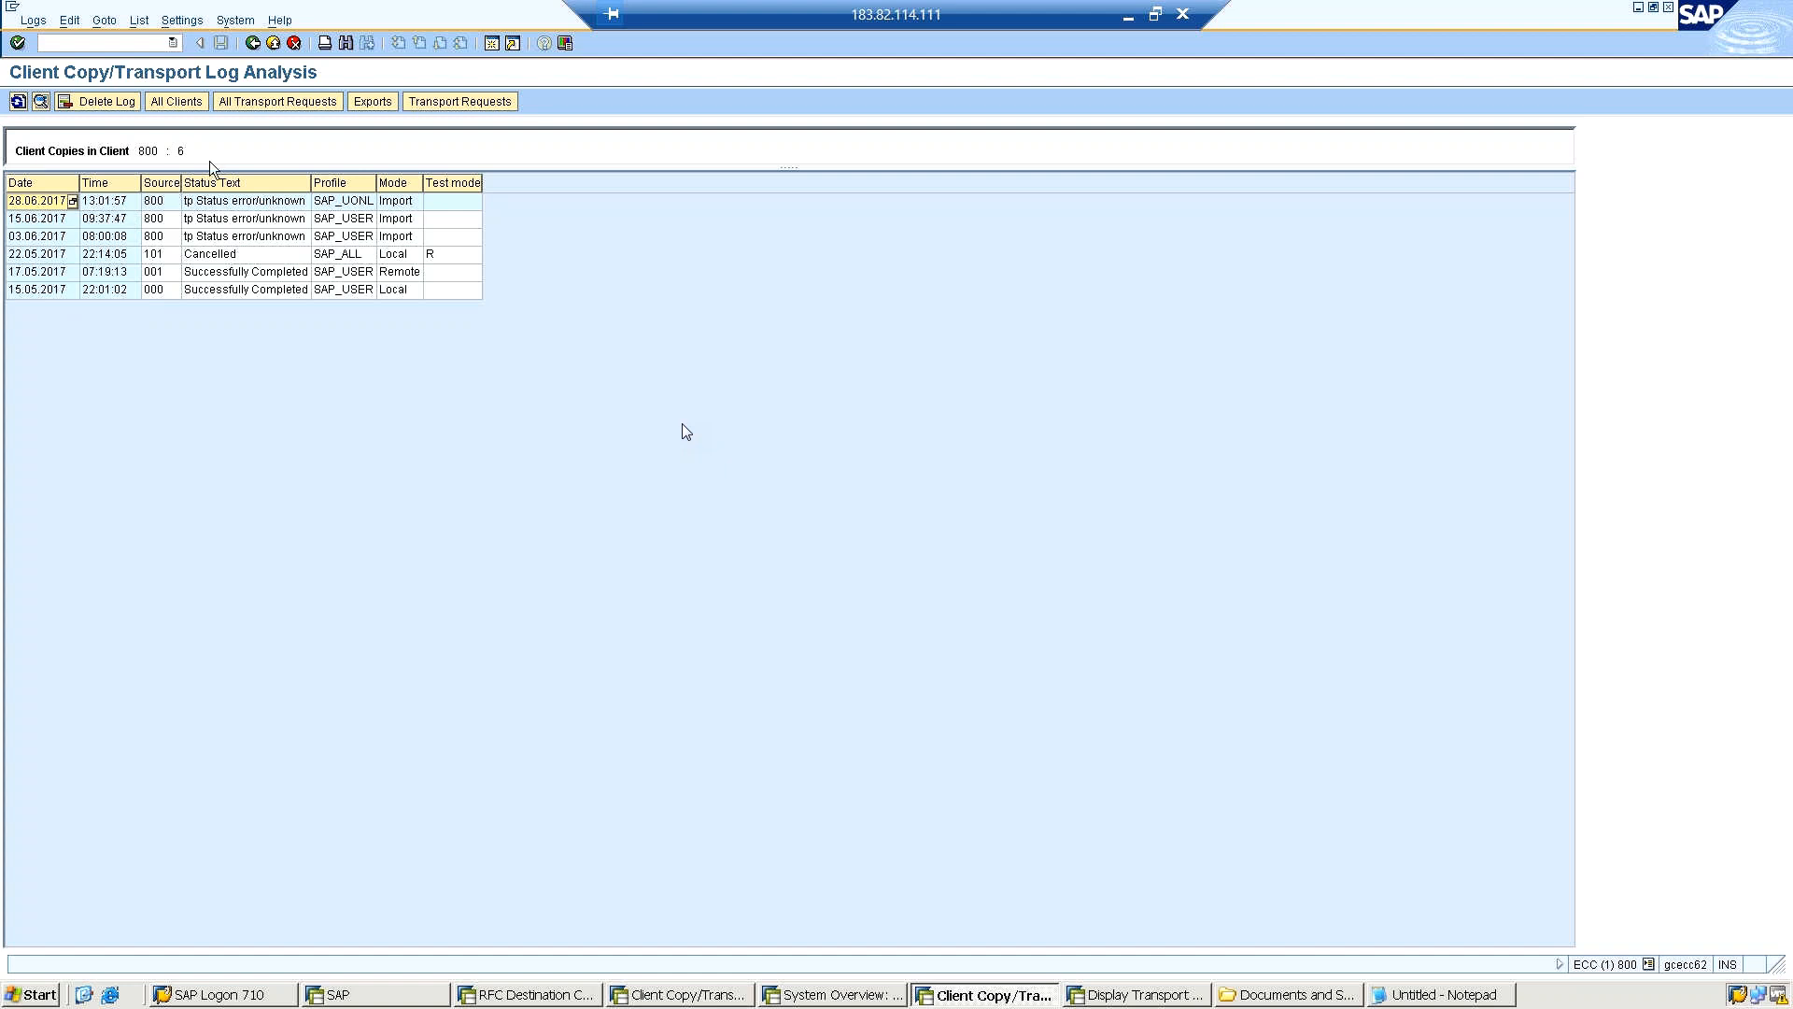
pyautogui.click(381, 103)
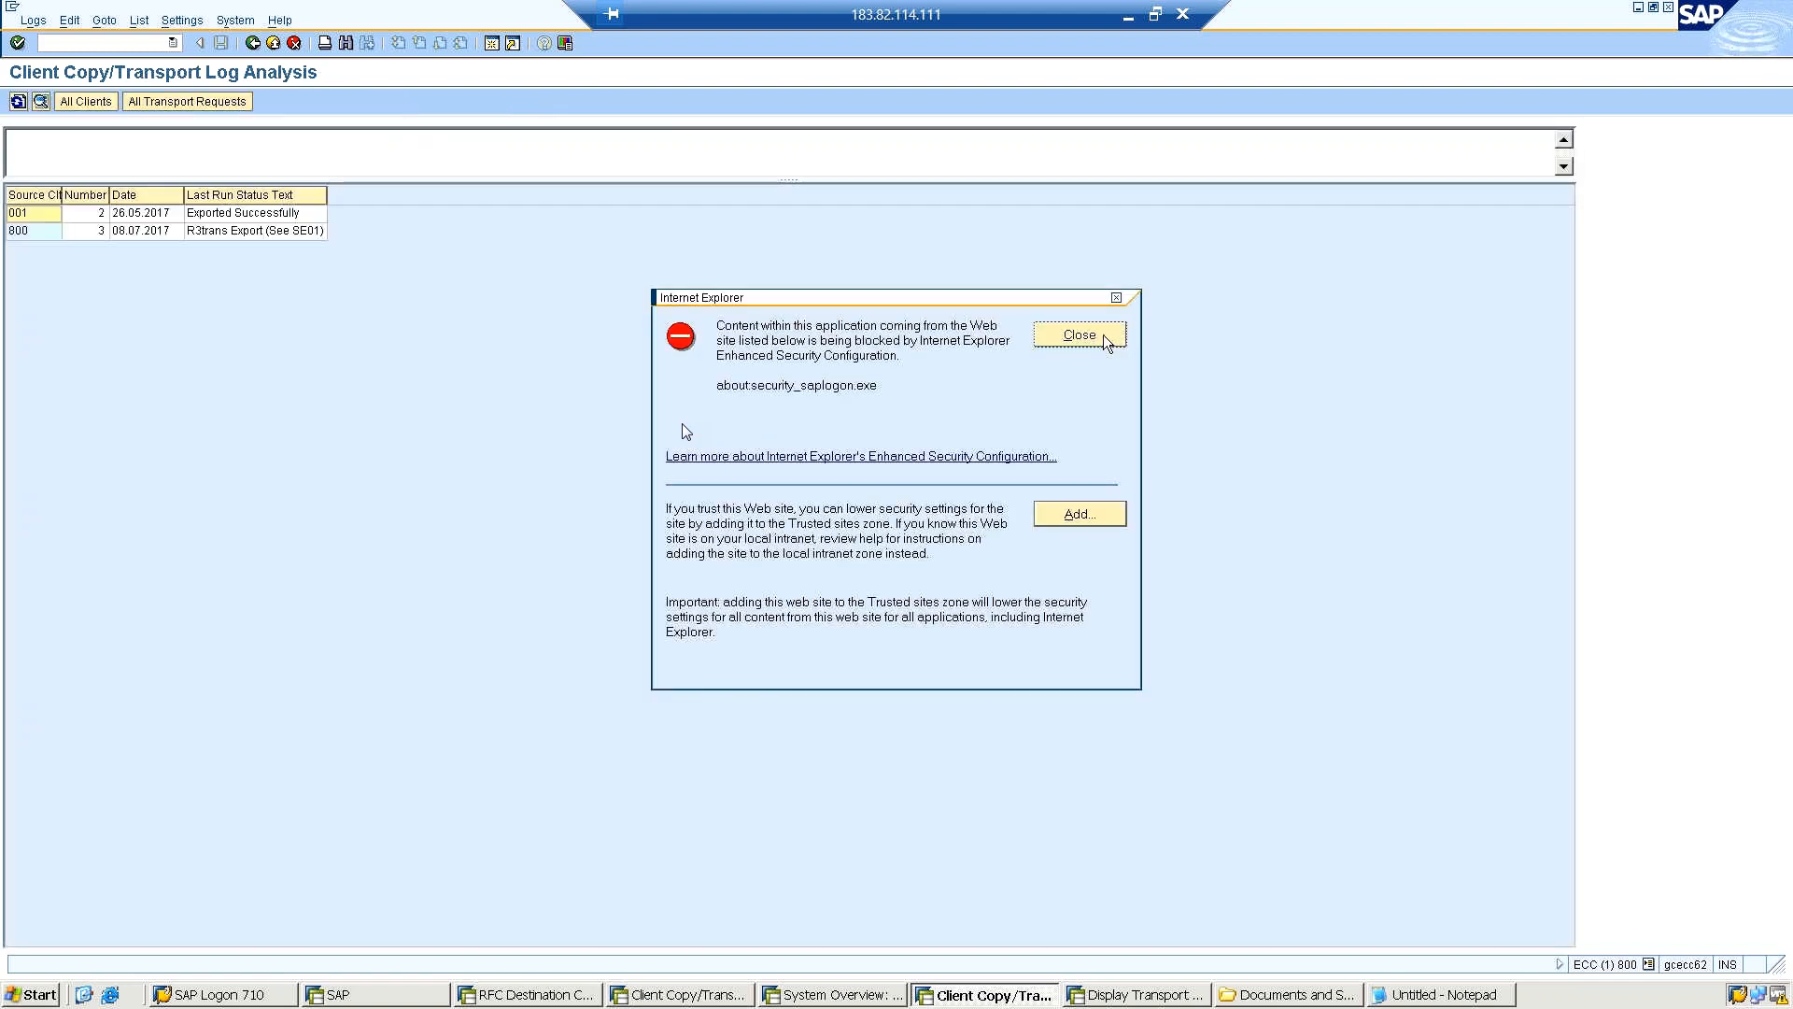
pyautogui.click(1105, 338)
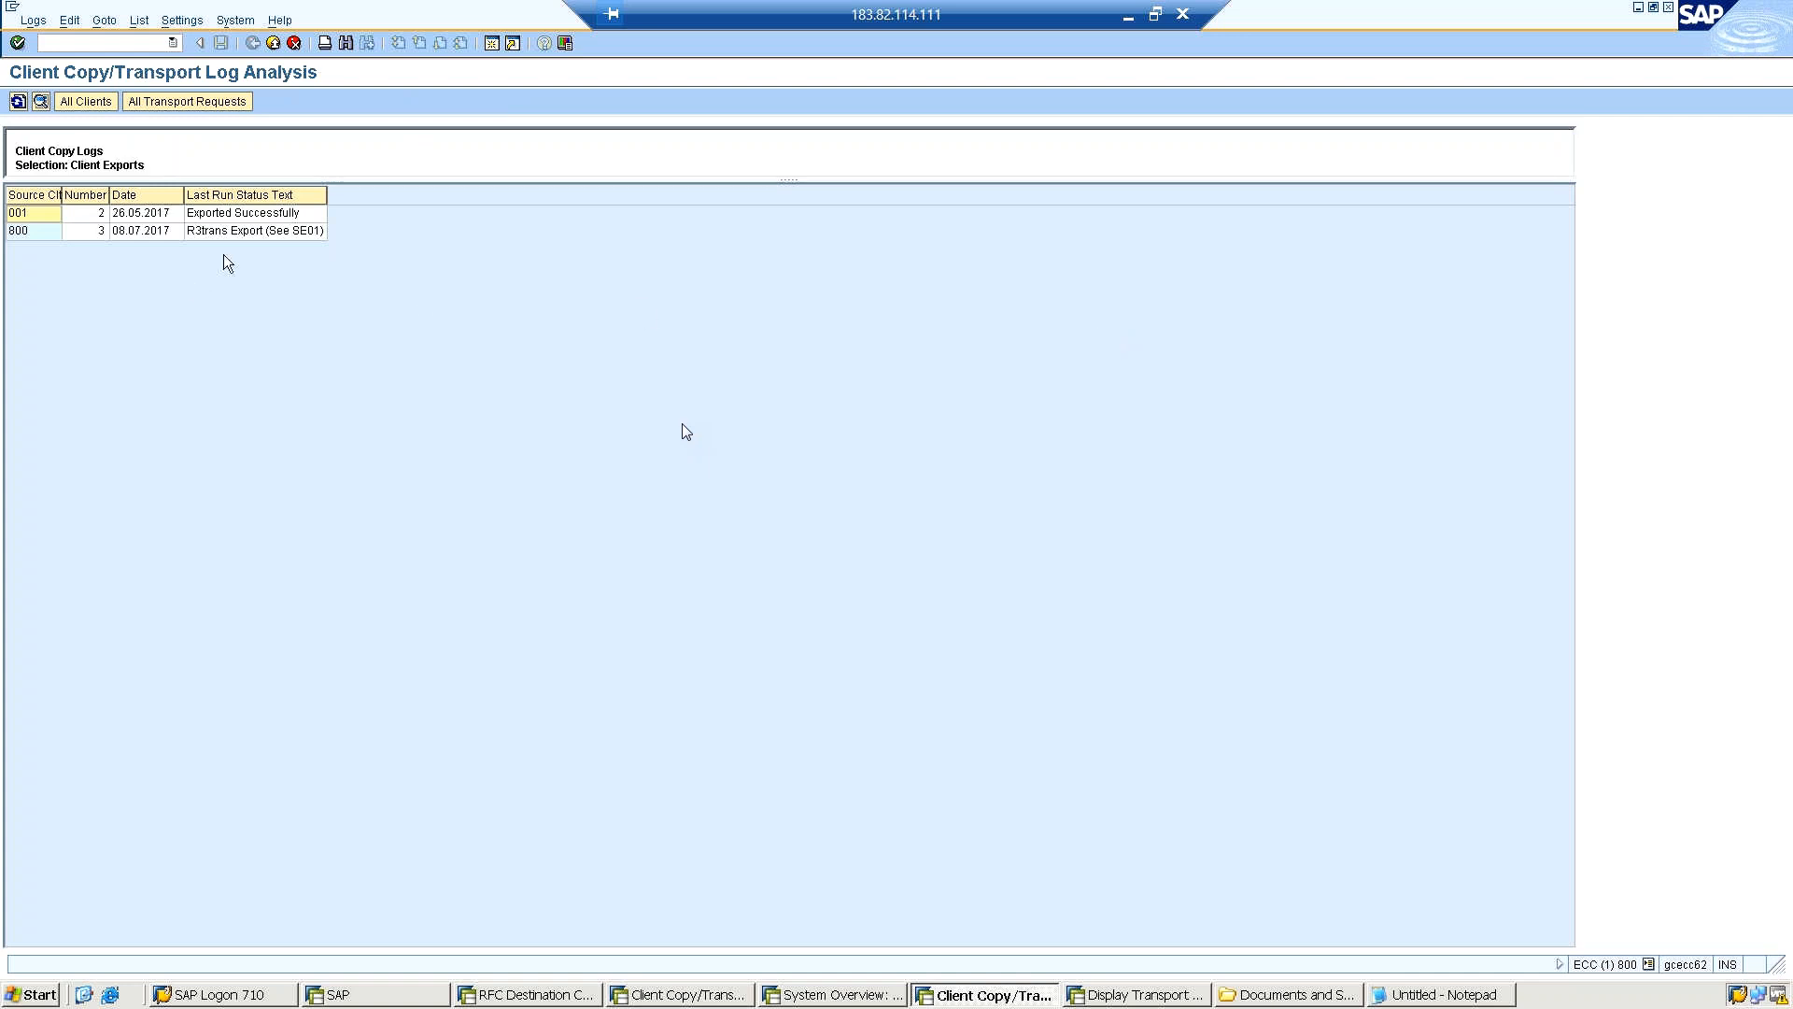
pyautogui.click(231, 218)
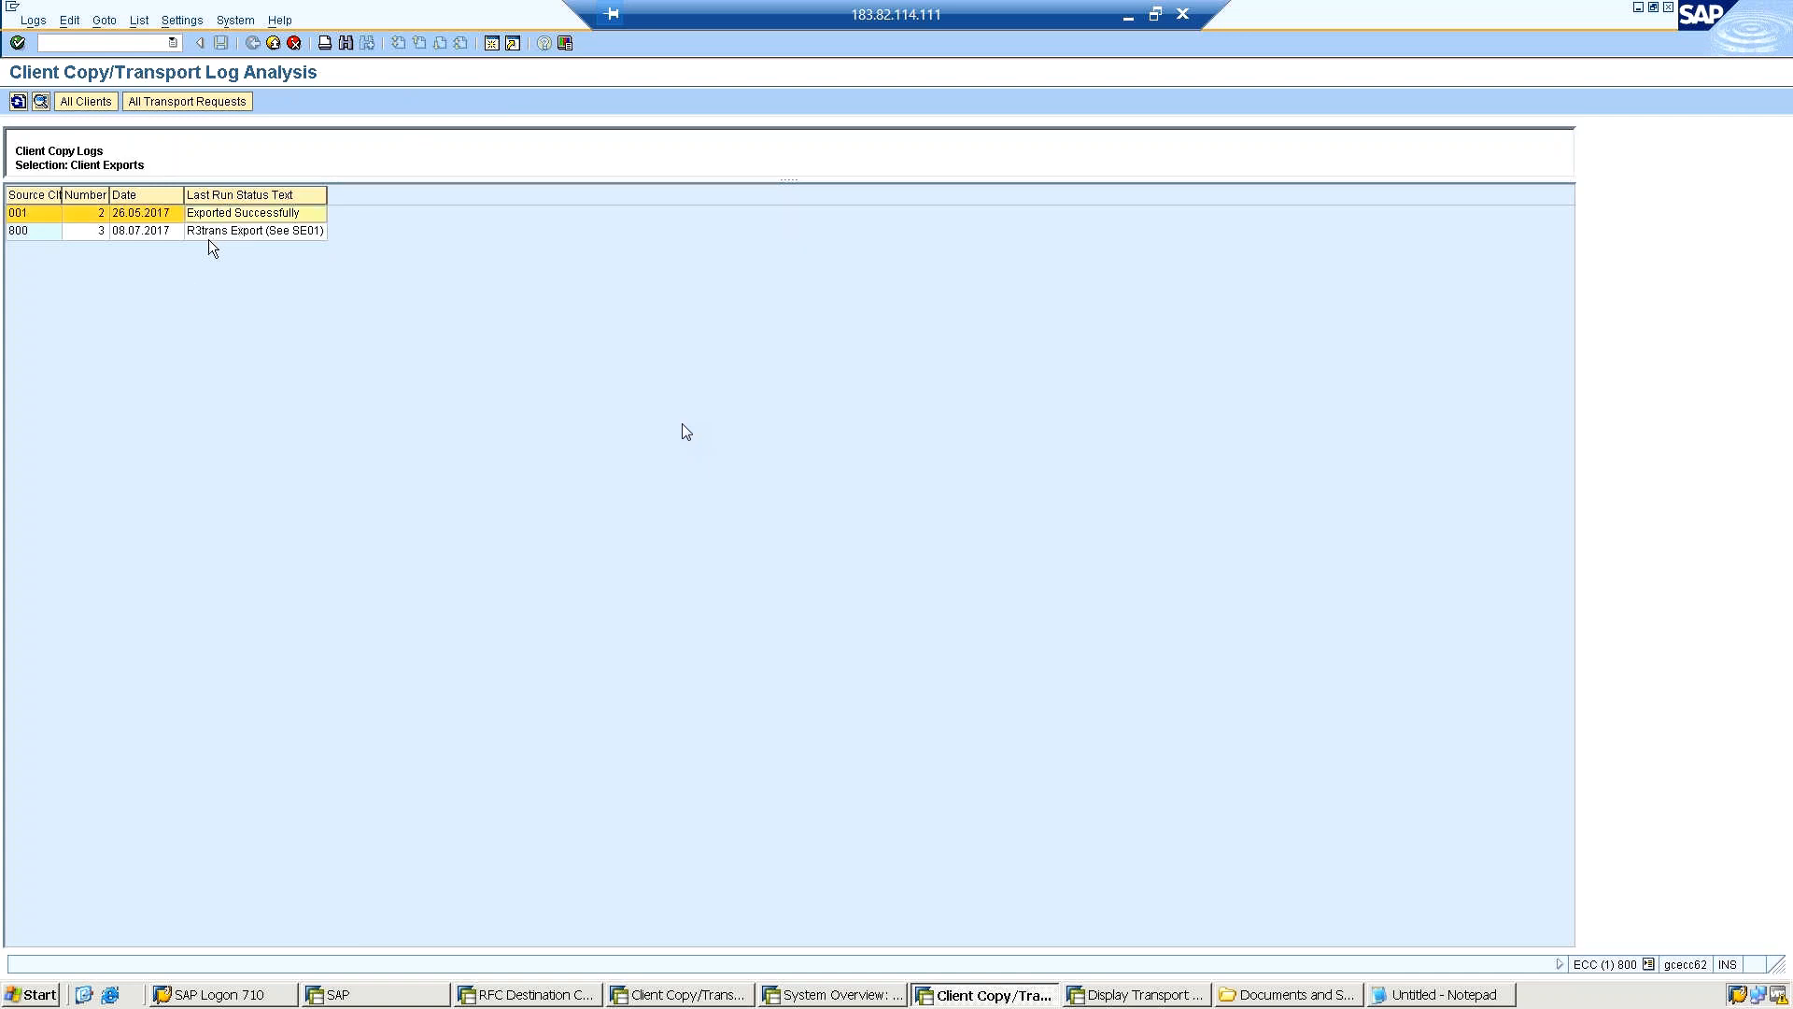
pyautogui.click(210, 233)
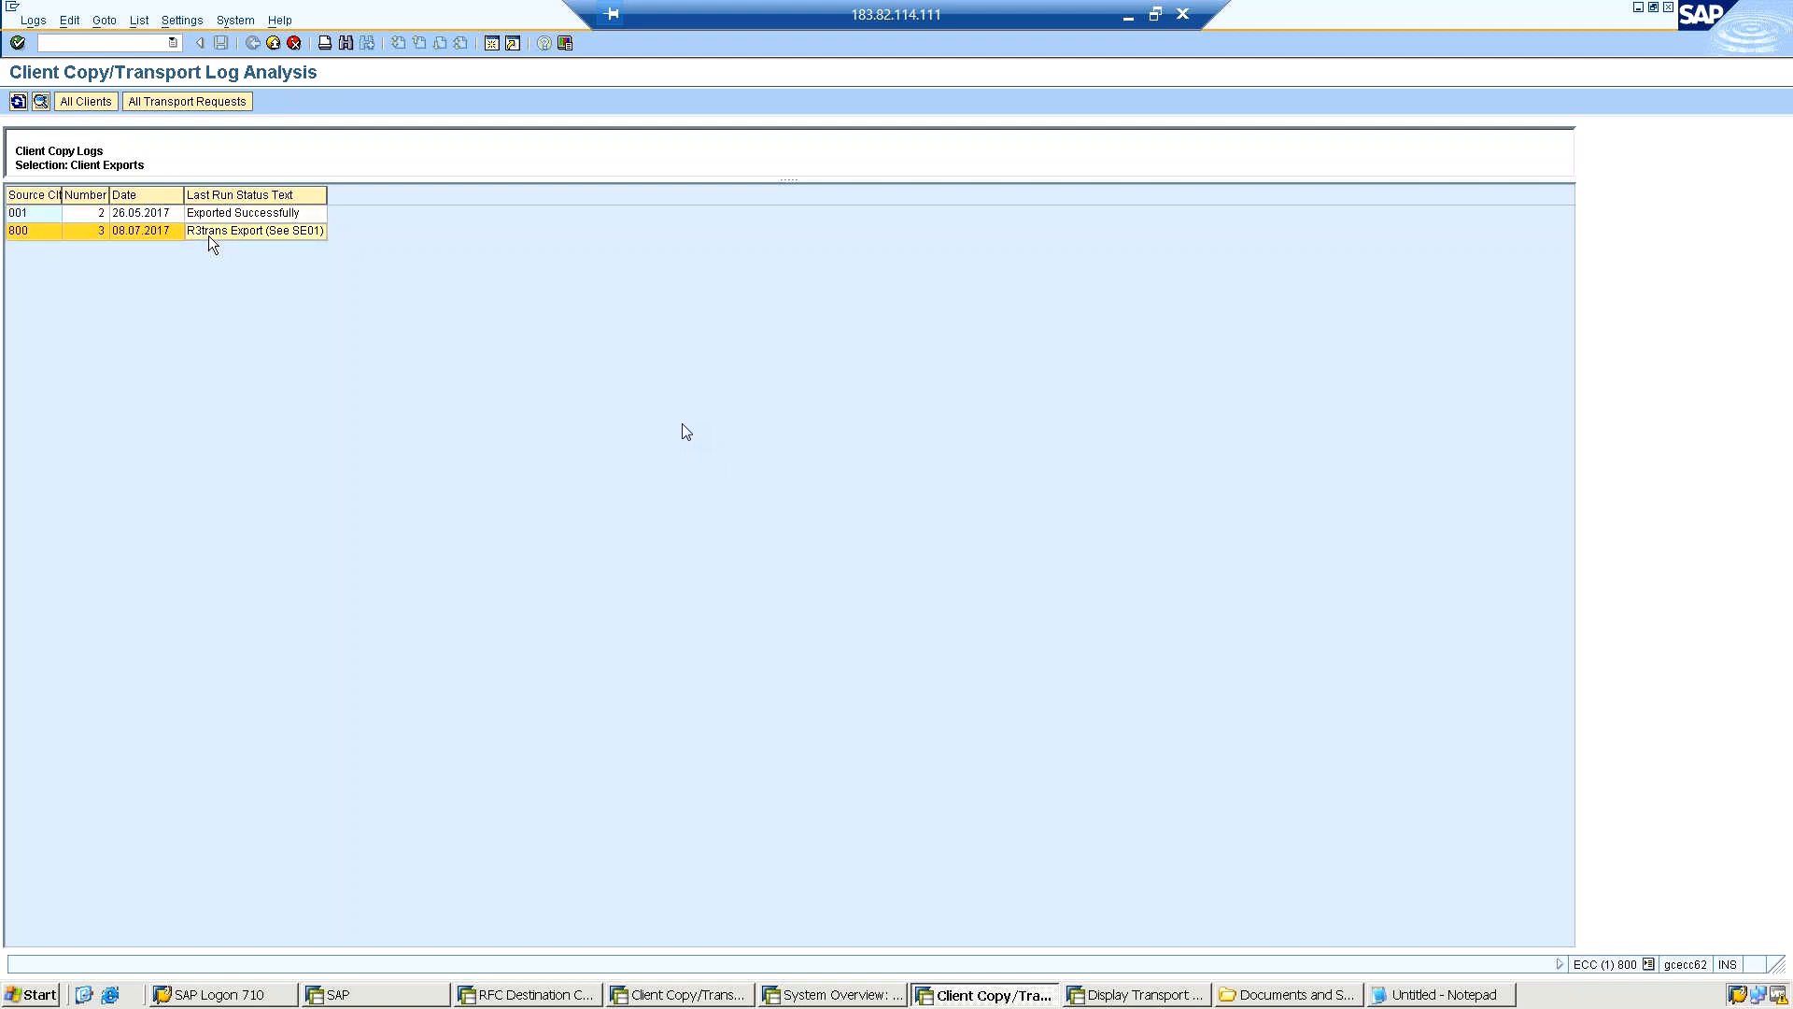
# Display the individual export runs logged for source client 800 and dismiss the Internet Explorer security notice.
pyautogui.doubleClick(209, 235)
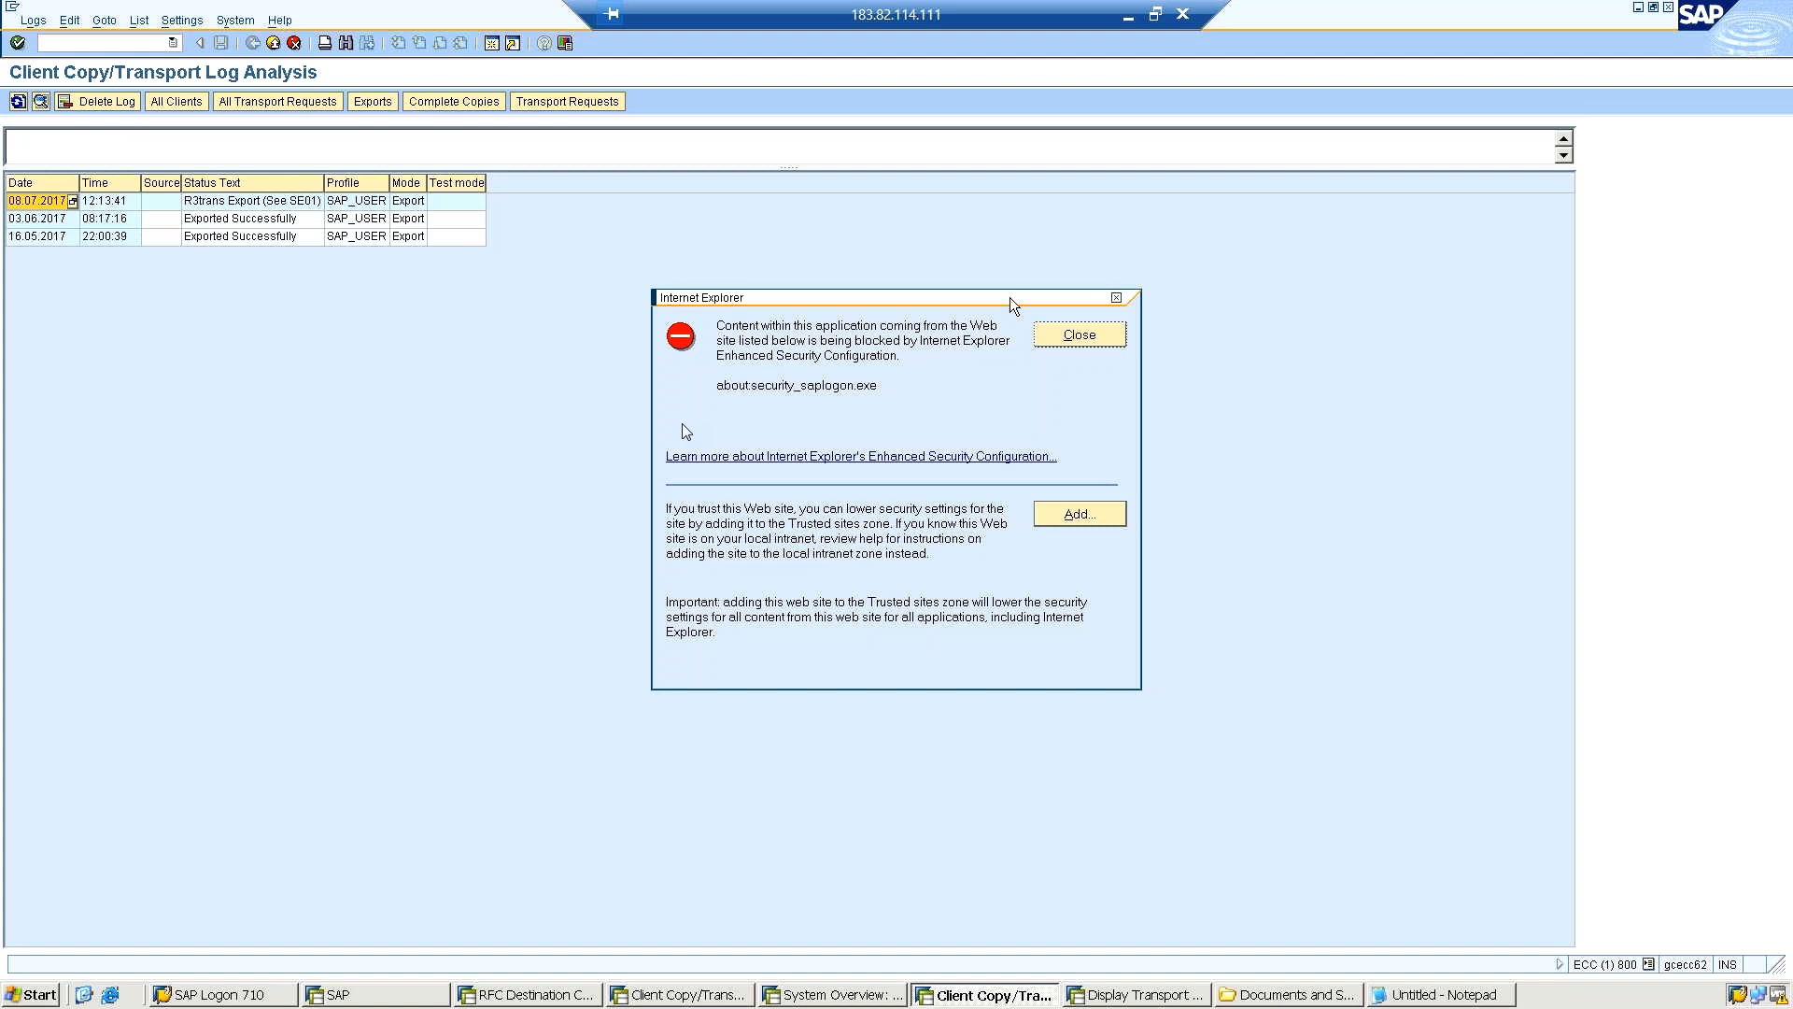
pyautogui.click(1074, 338)
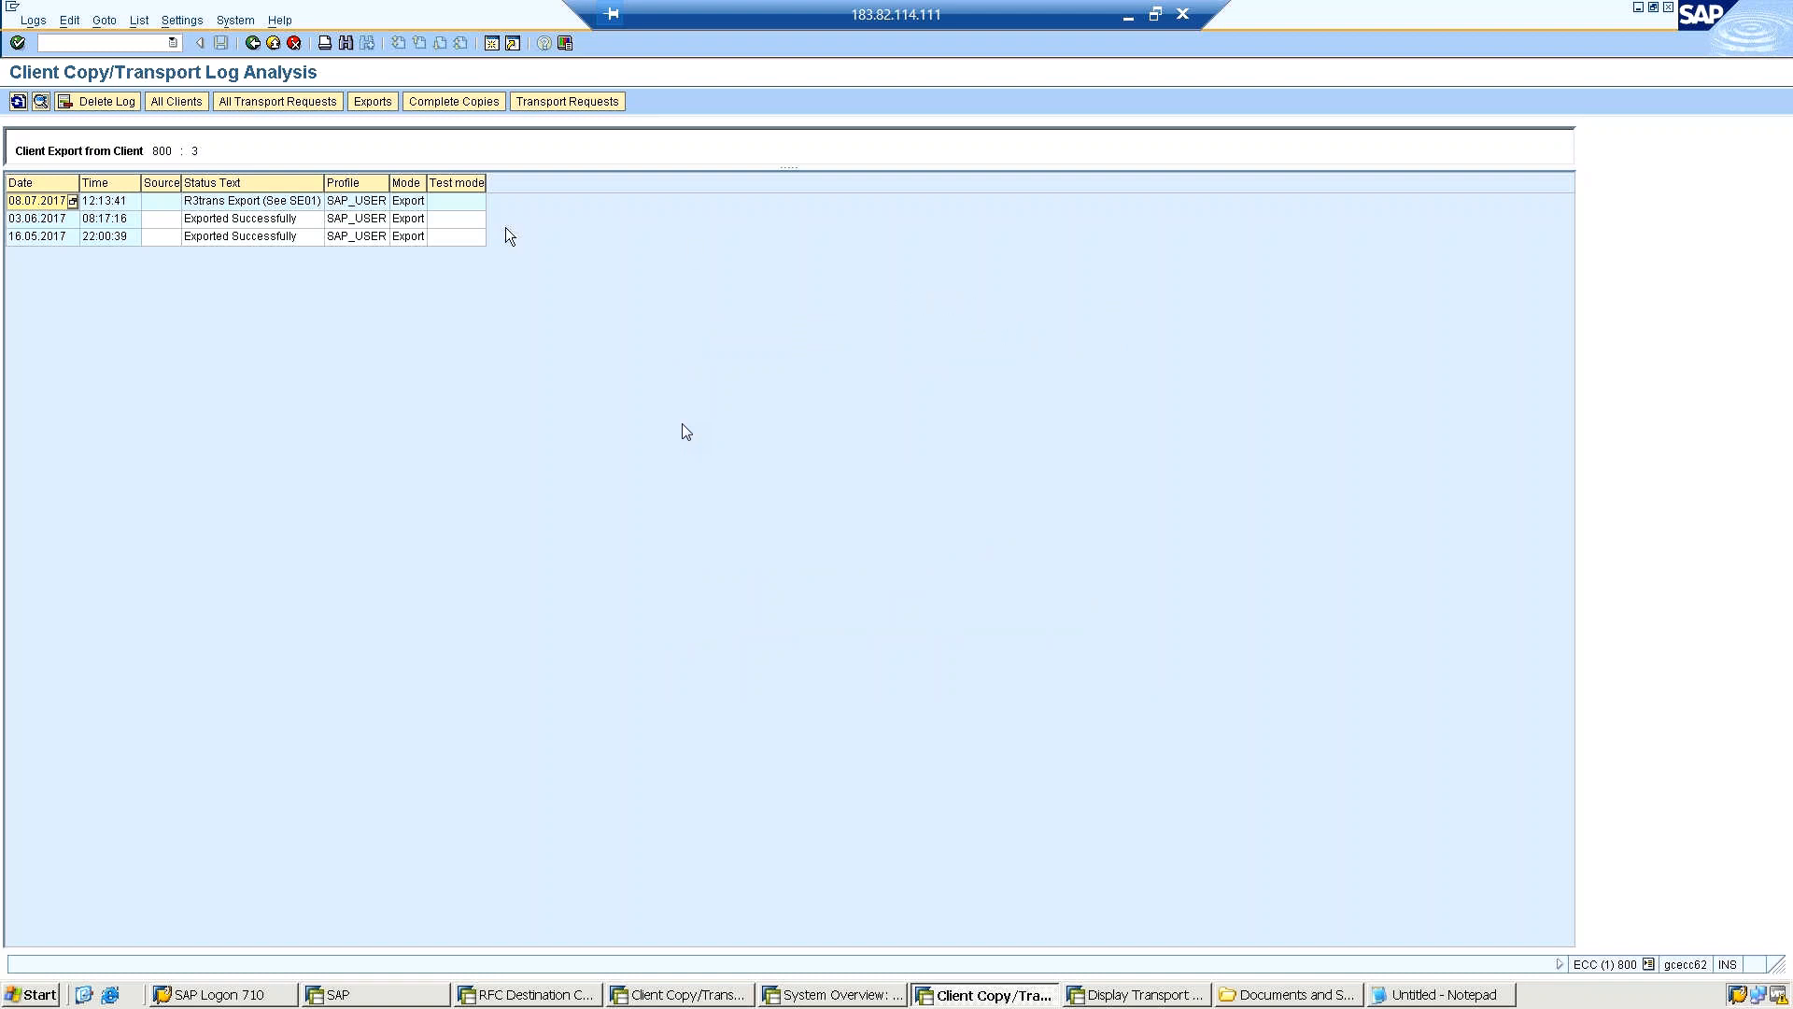
# Run transaction STMS, display the import overview of DOMAIN_ECC, and refresh the import queues.
pyautogui.click(121, 42)
pyautogui.write('/nstms')
pyautogui.press('Return')
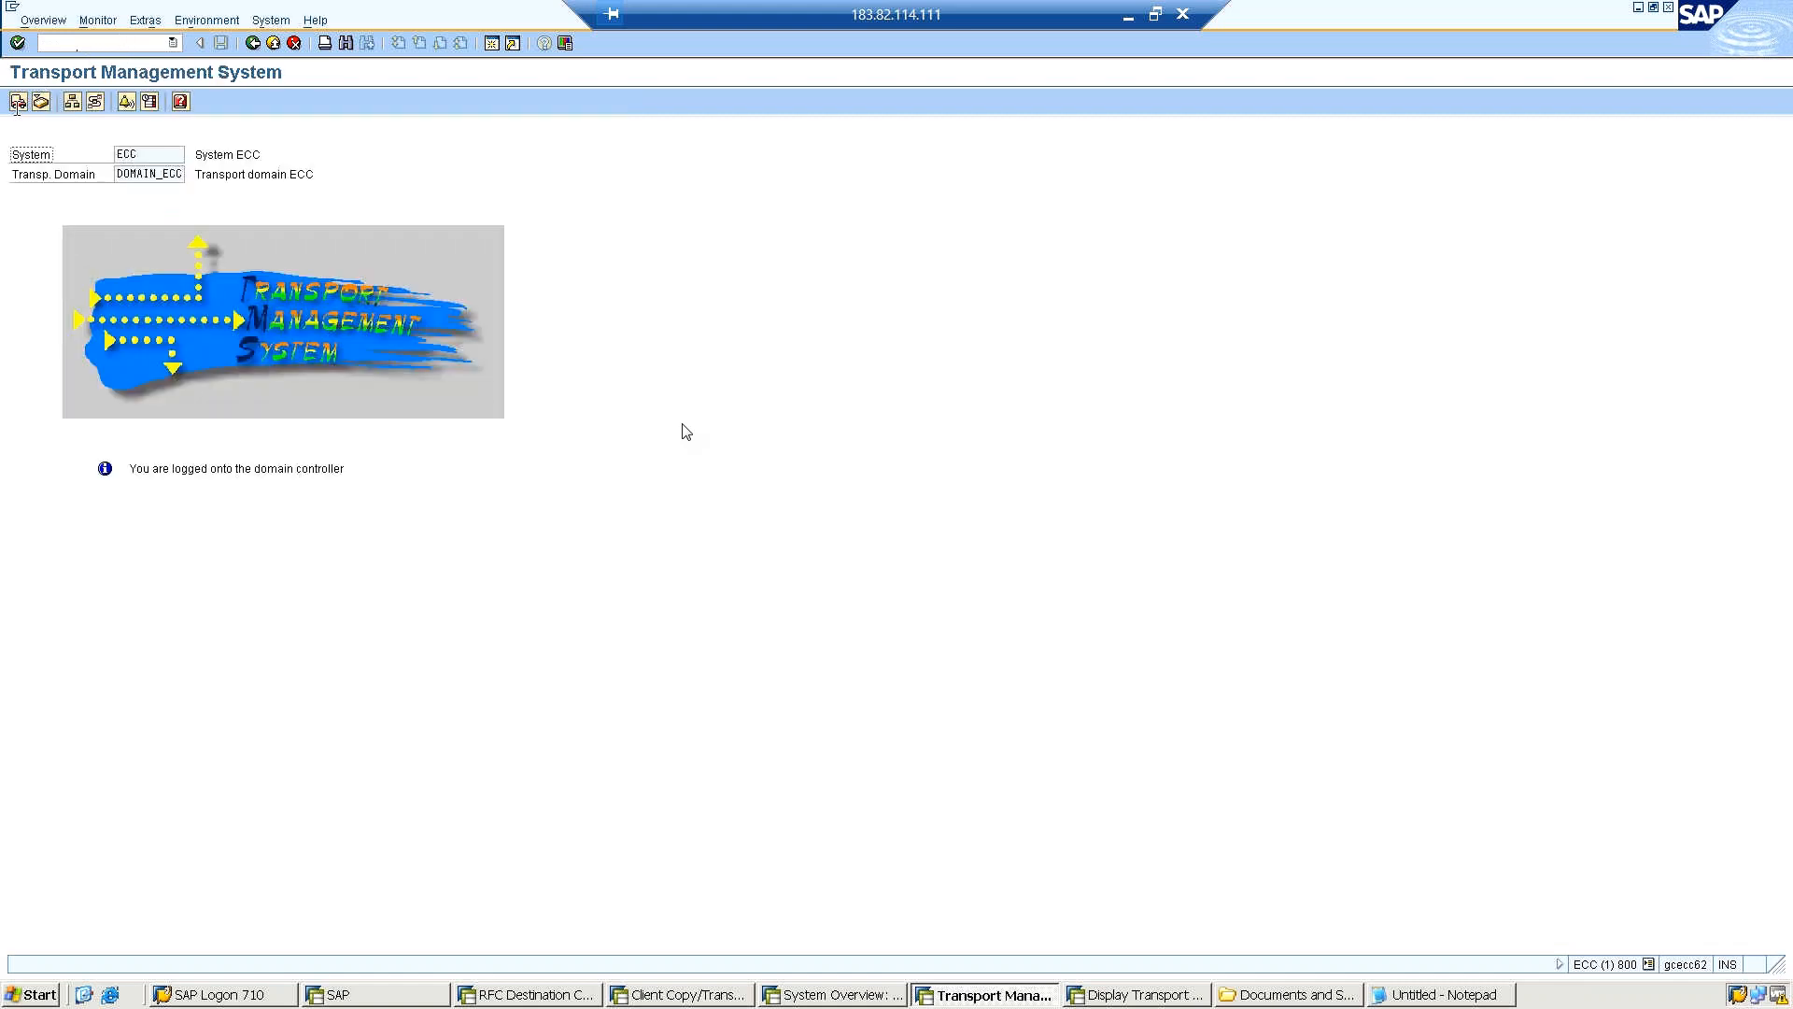
pyautogui.click(18, 108)
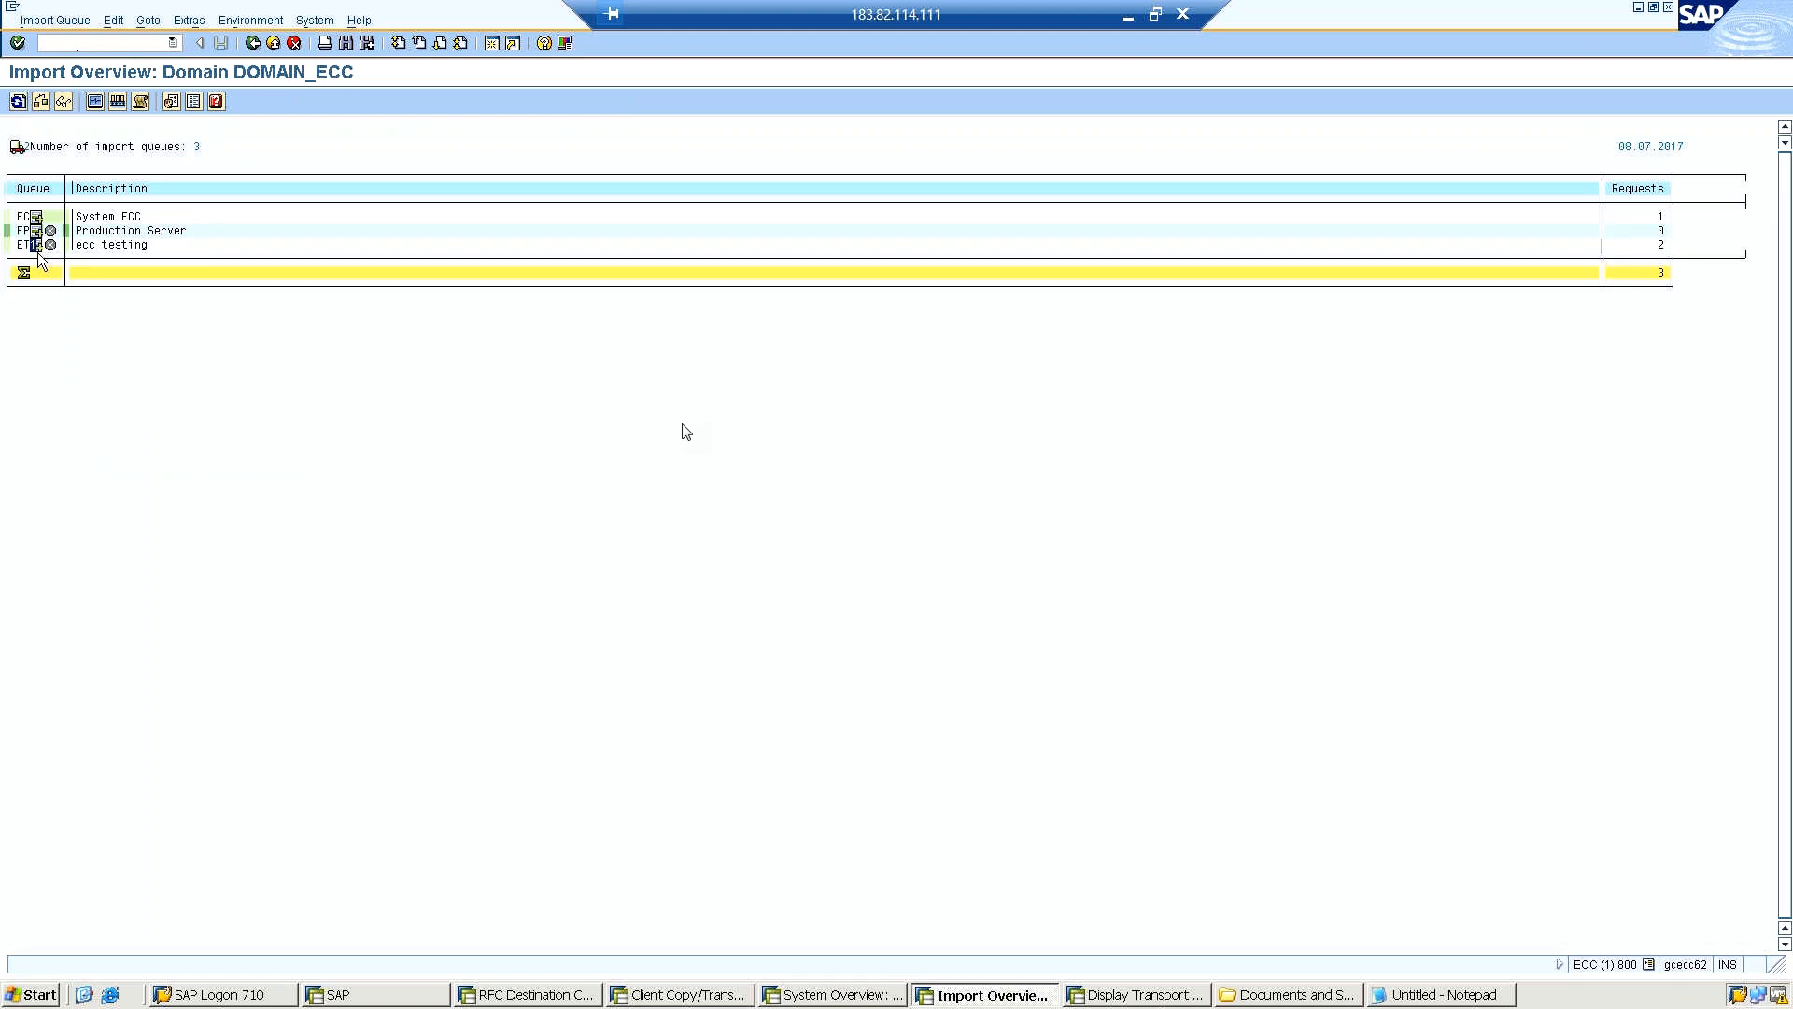
pyautogui.click(19, 103)
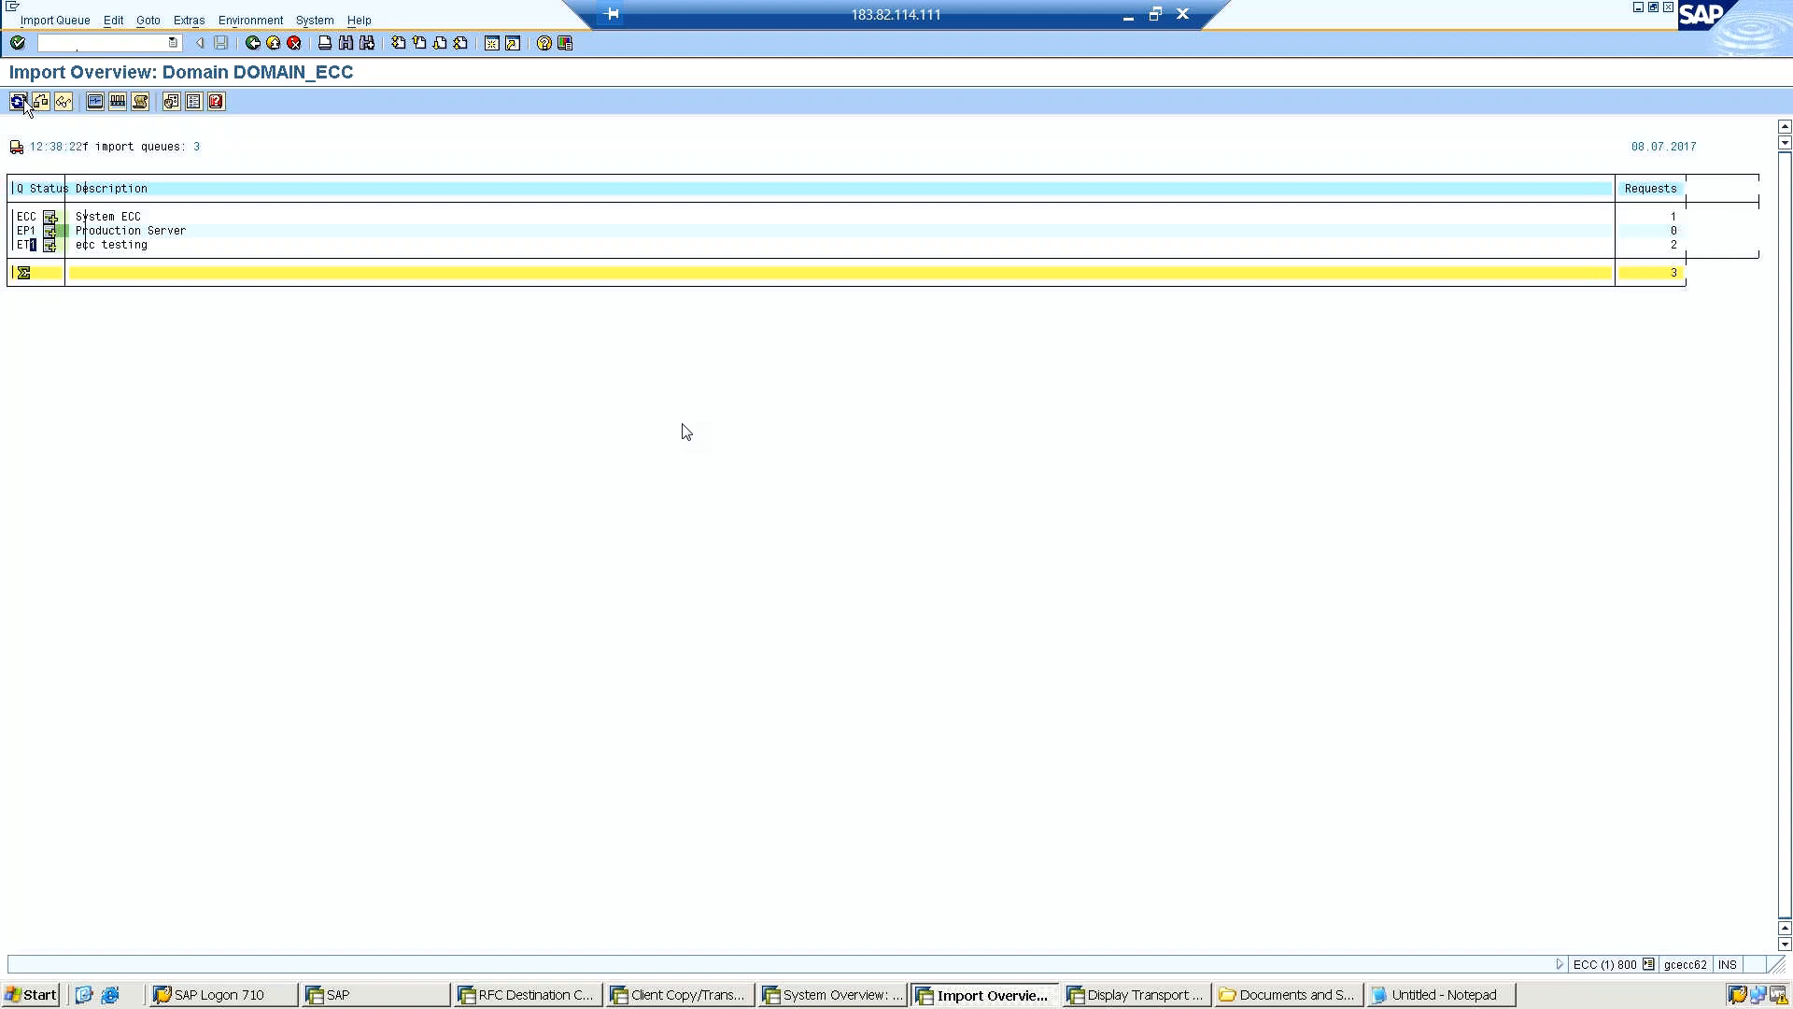
pyautogui.click(19, 102)
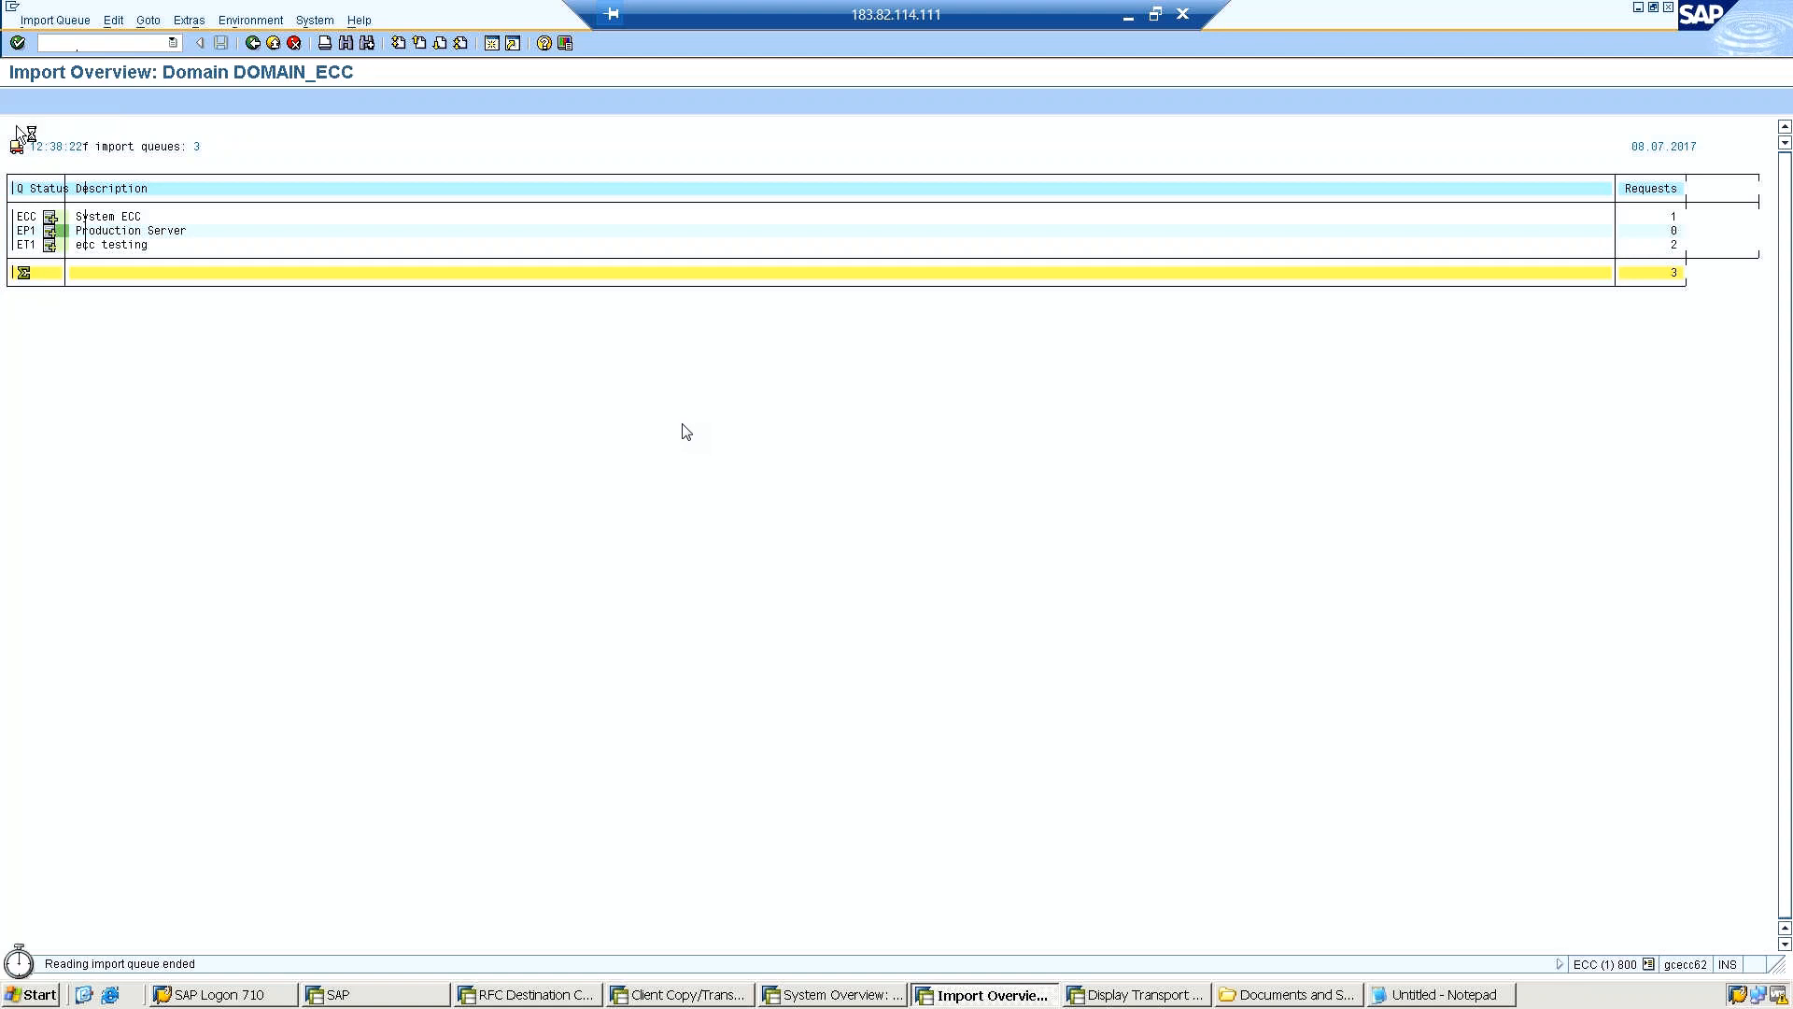
# Inspect the transport requests in the ET1 and ECC import queues, returning to the import overview.
pyautogui.doubleClick(30, 245)
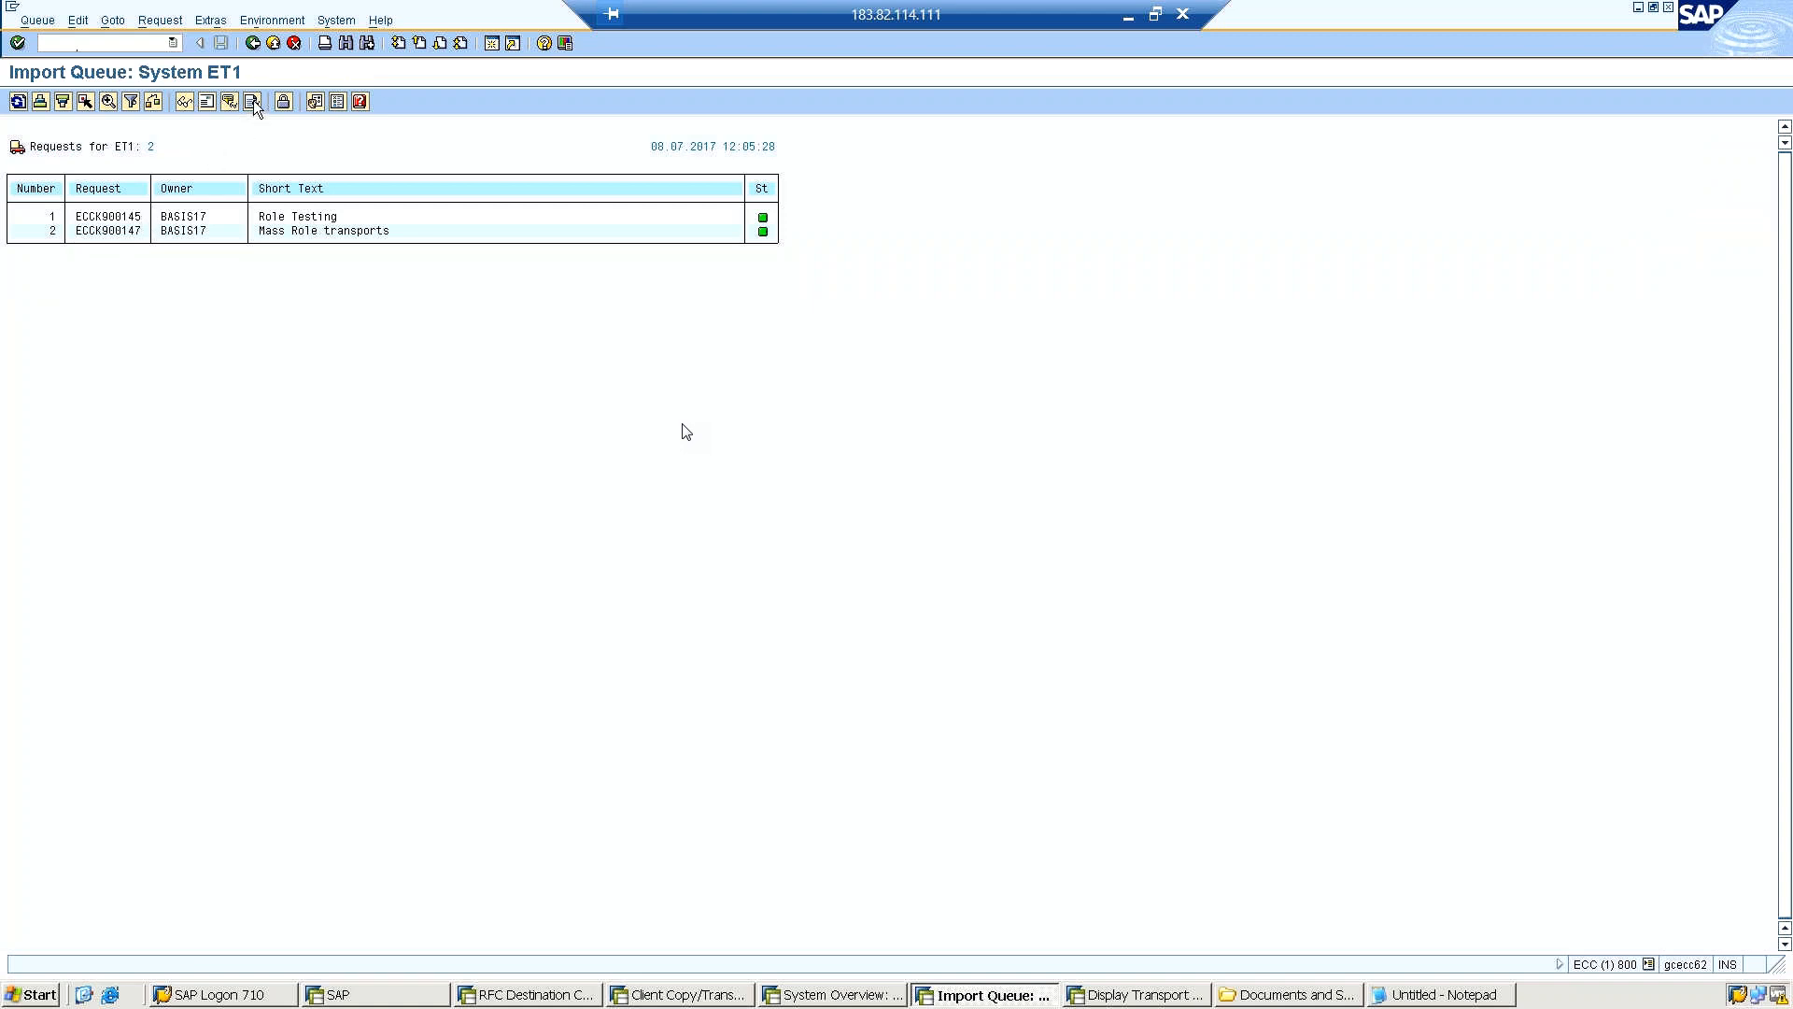
pyautogui.click(253, 44)
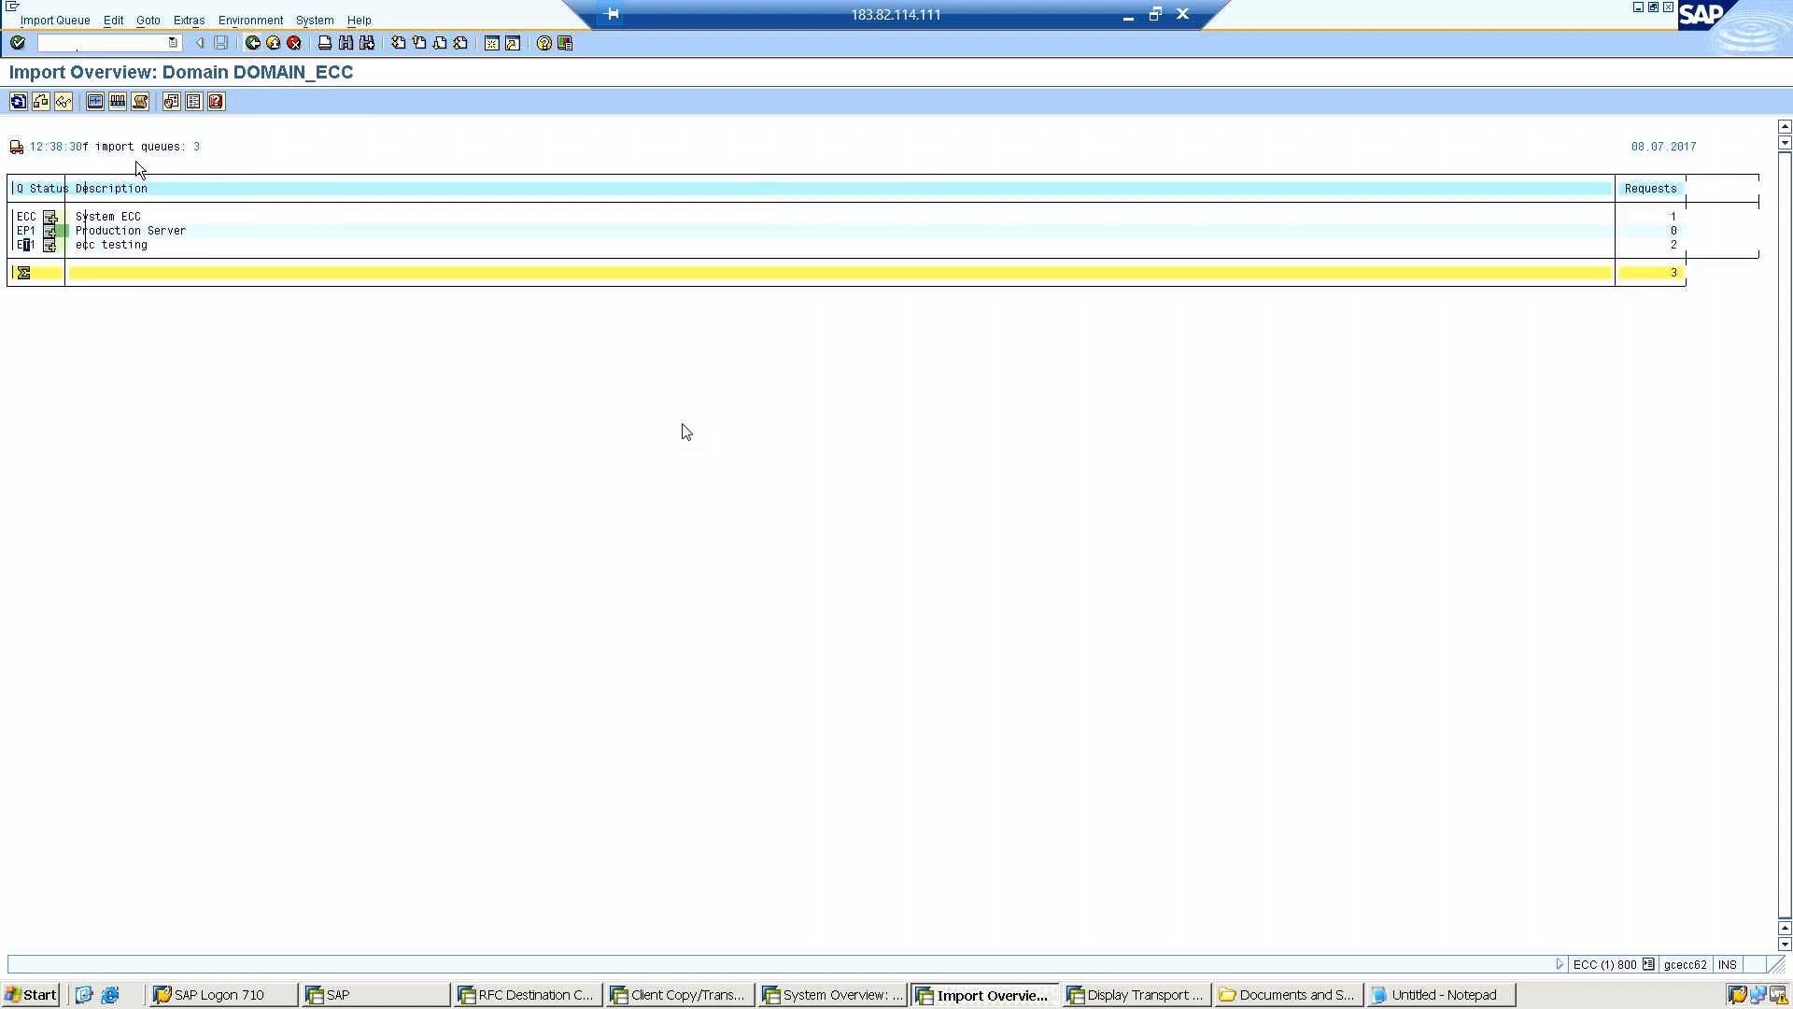
pyautogui.doubleClick(125, 221)
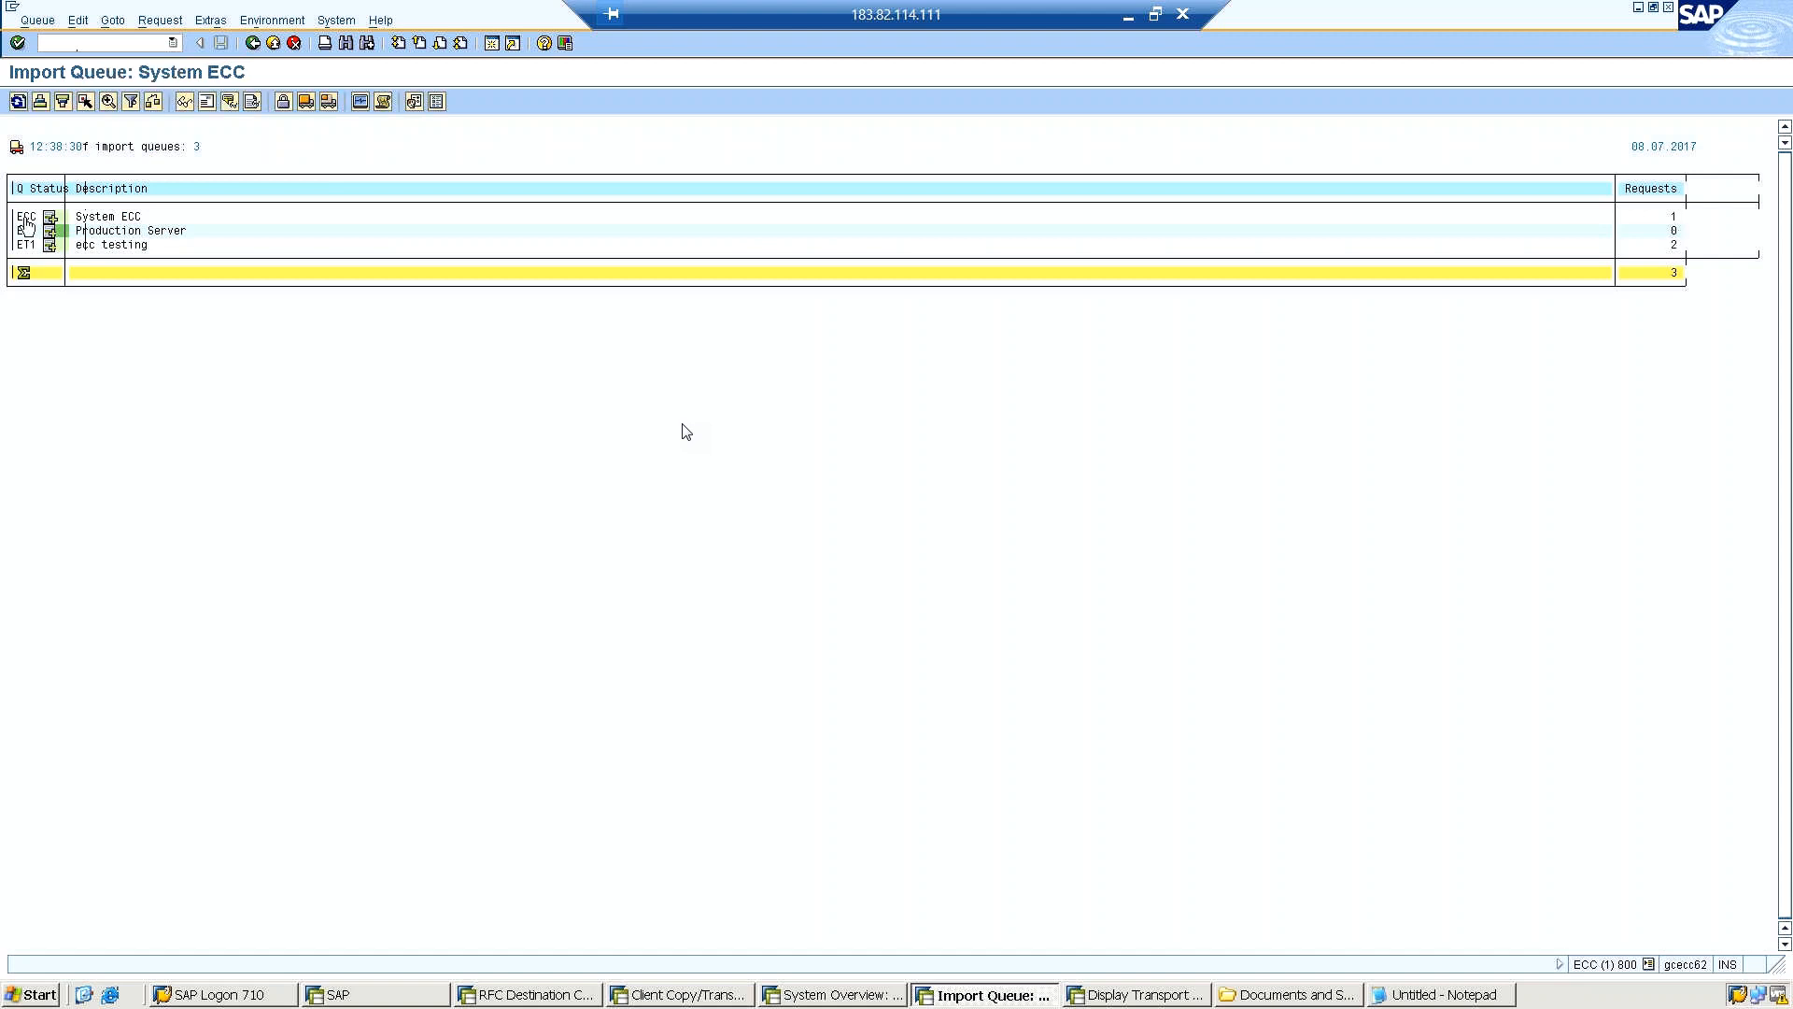
pyautogui.click(26, 222)
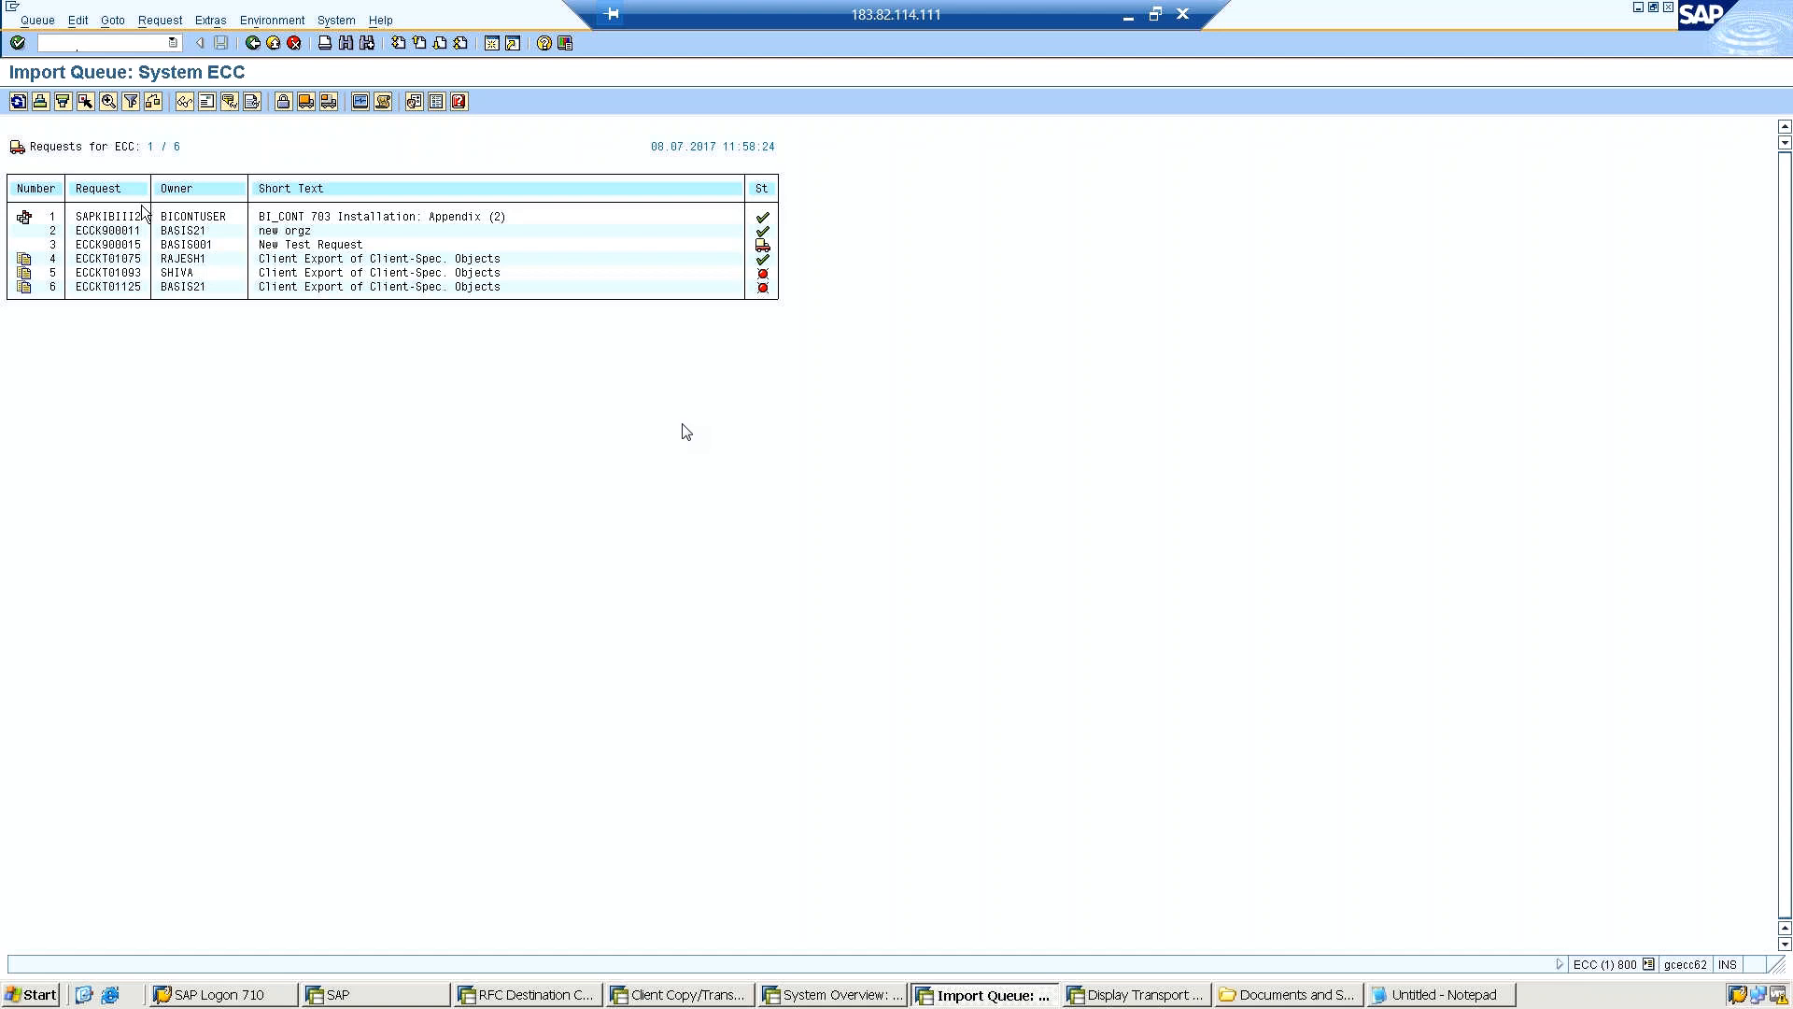
pyautogui.click(252, 43)
pyautogui.click(252, 43)
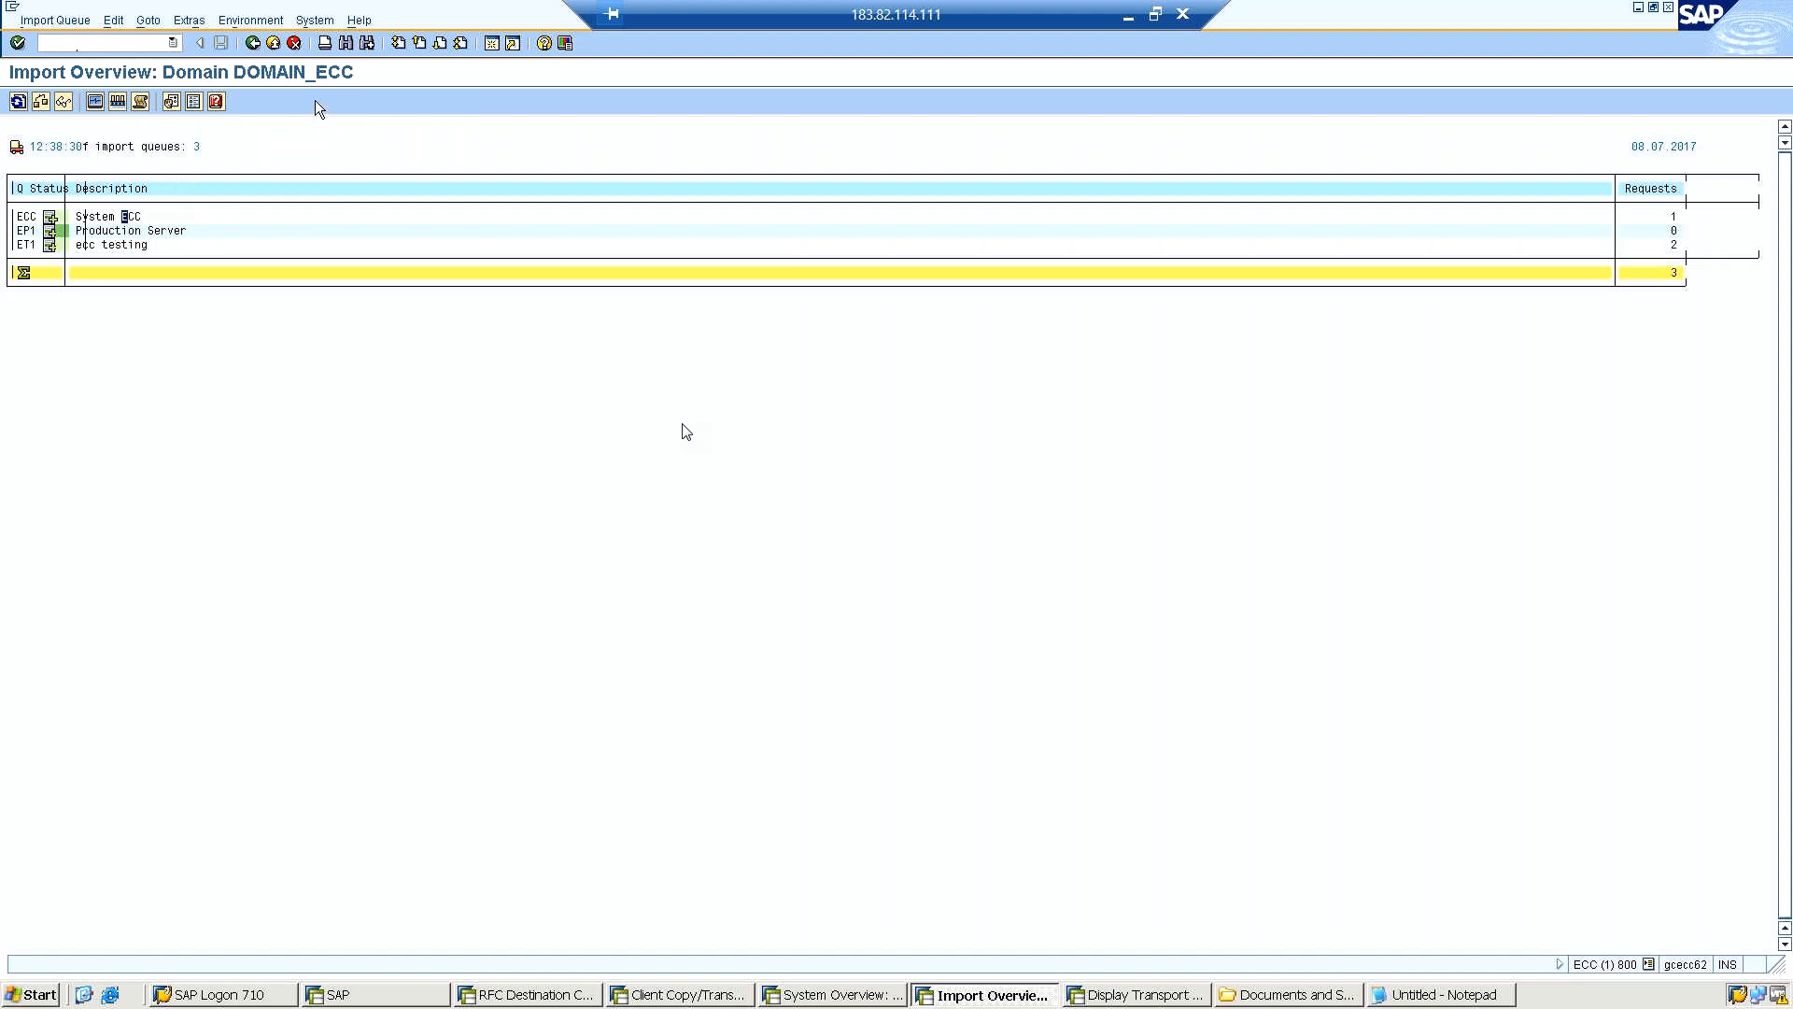
# Start client import post-processing immediately in transaction SCC7 for request ECCKT01132 with profile SAP_USER, accepting the data loss warning and the verification.
pyautogui.click(139, 44)
pyautogui.write('/nscc7')
pyautogui.press('Return')
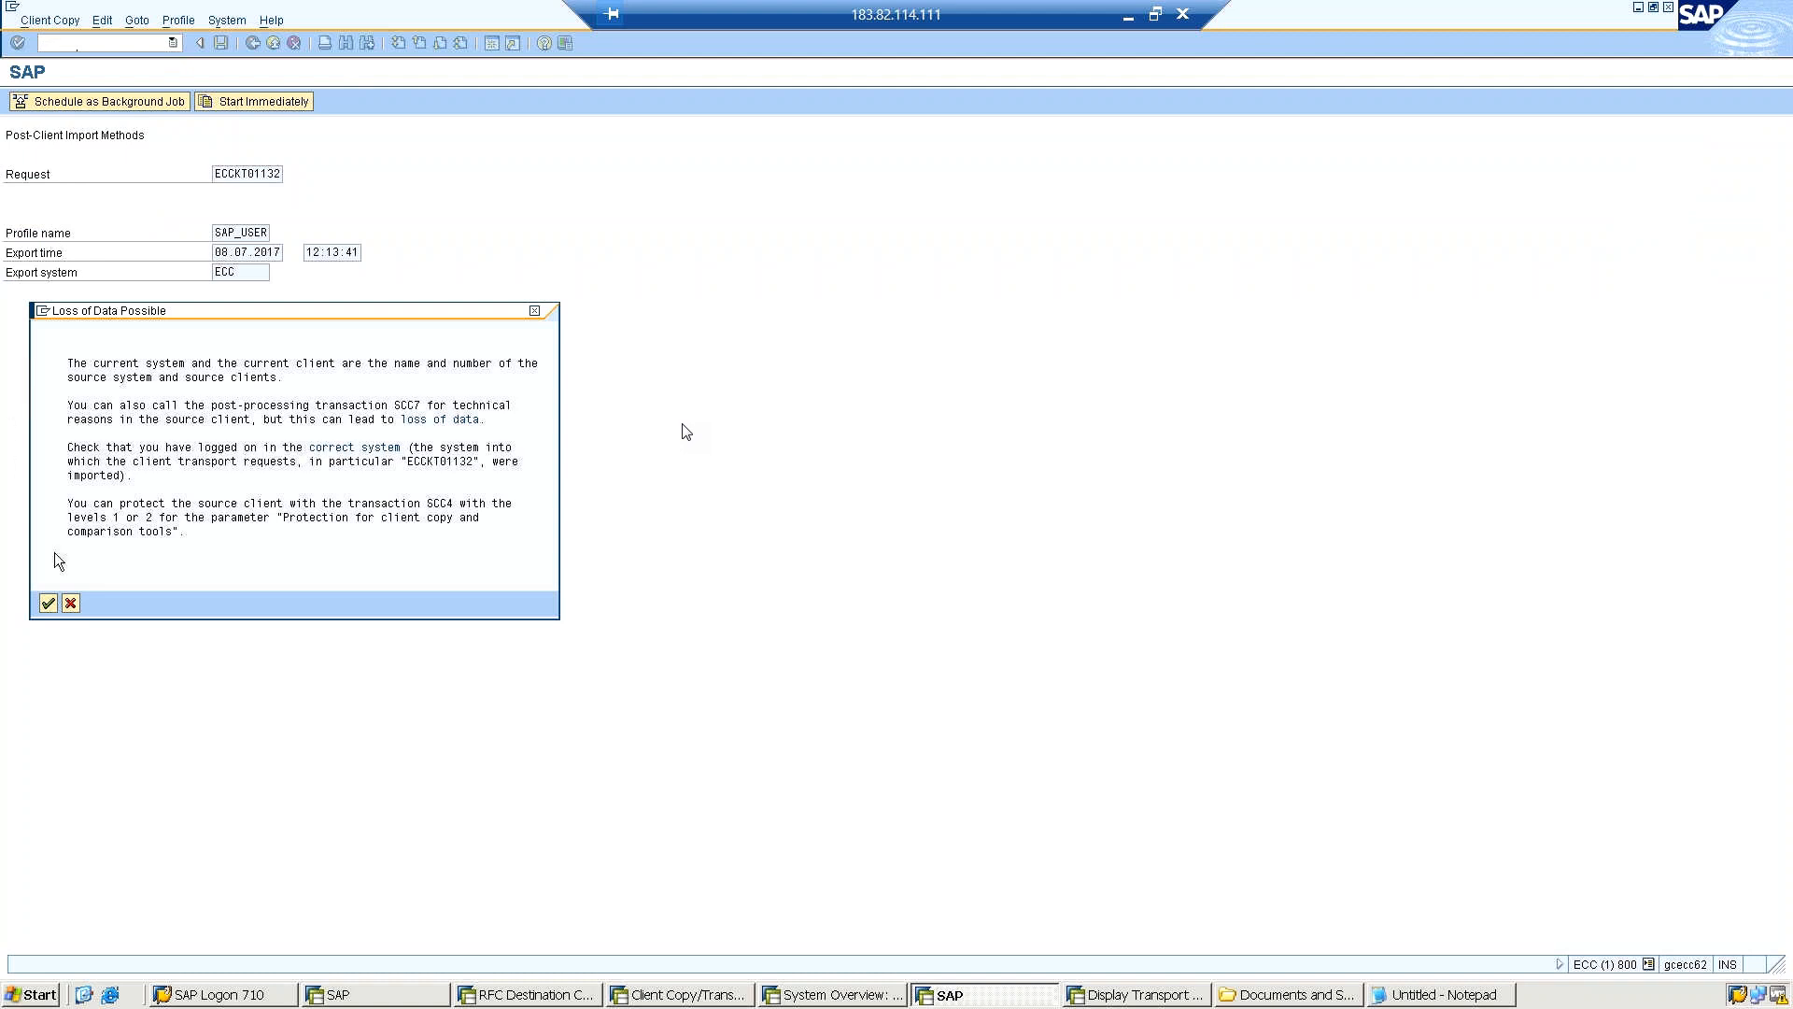
pyautogui.click(47, 603)
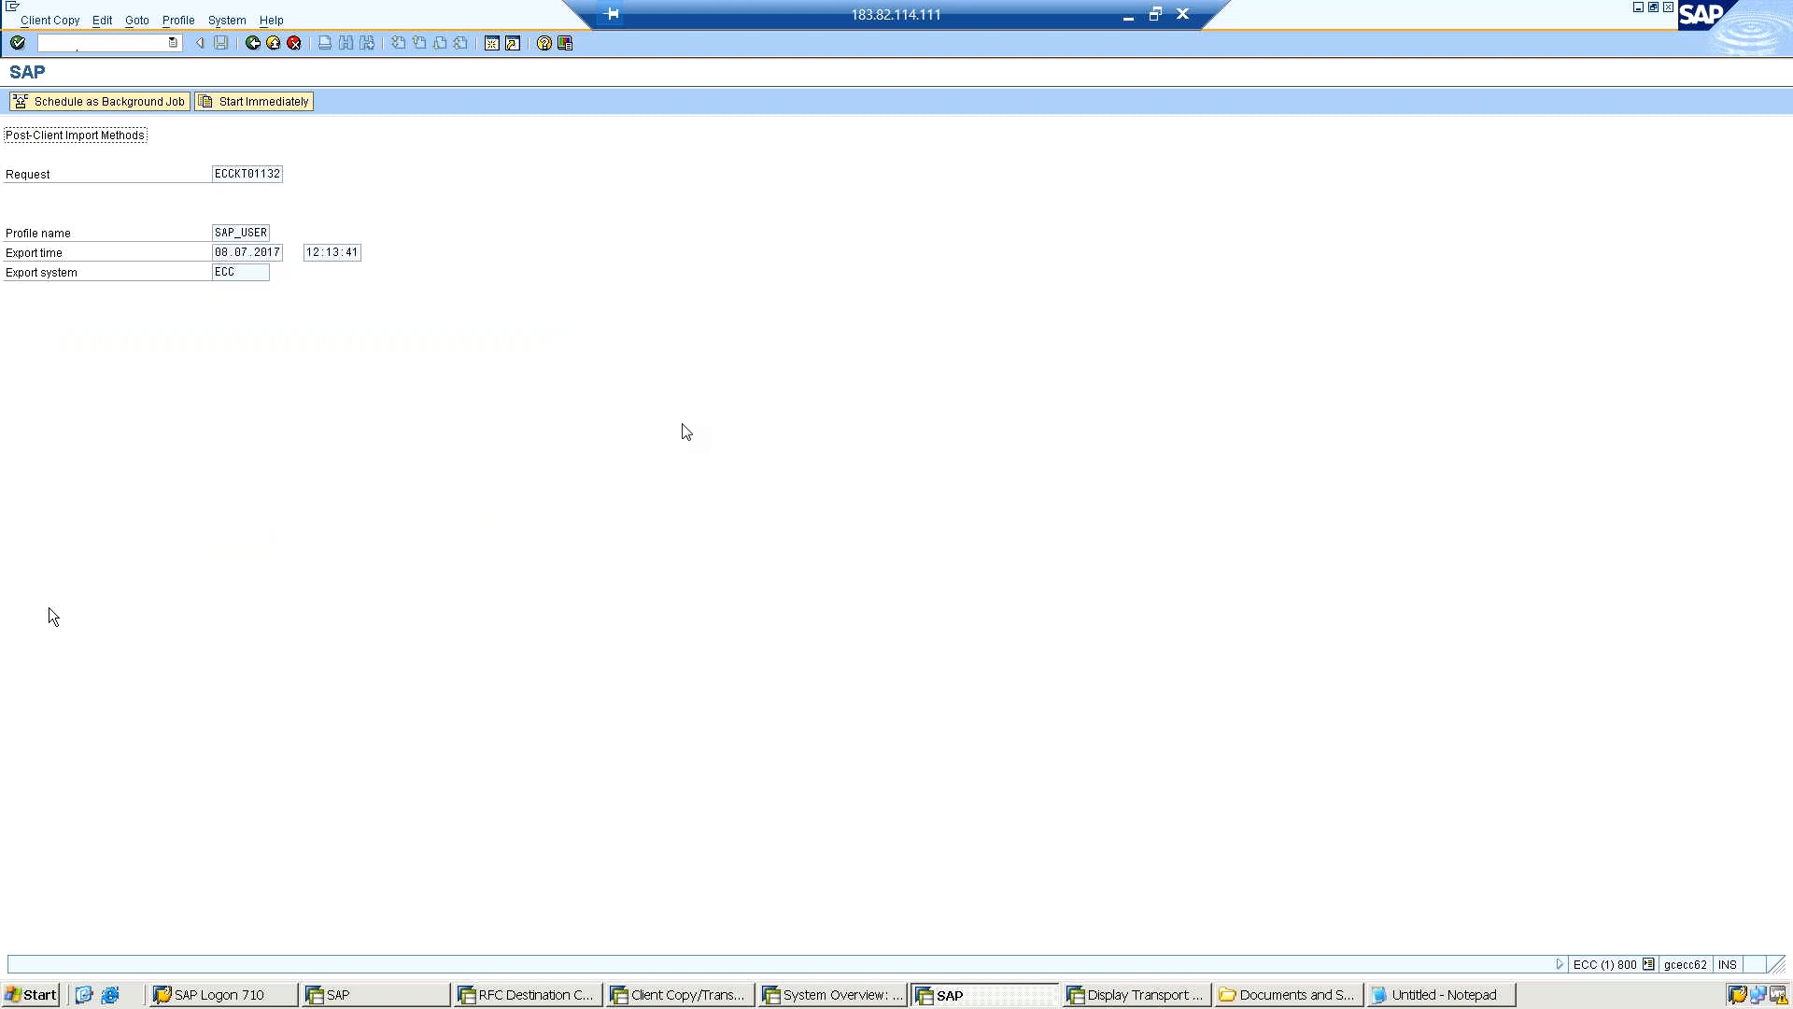
pyautogui.click(257, 105)
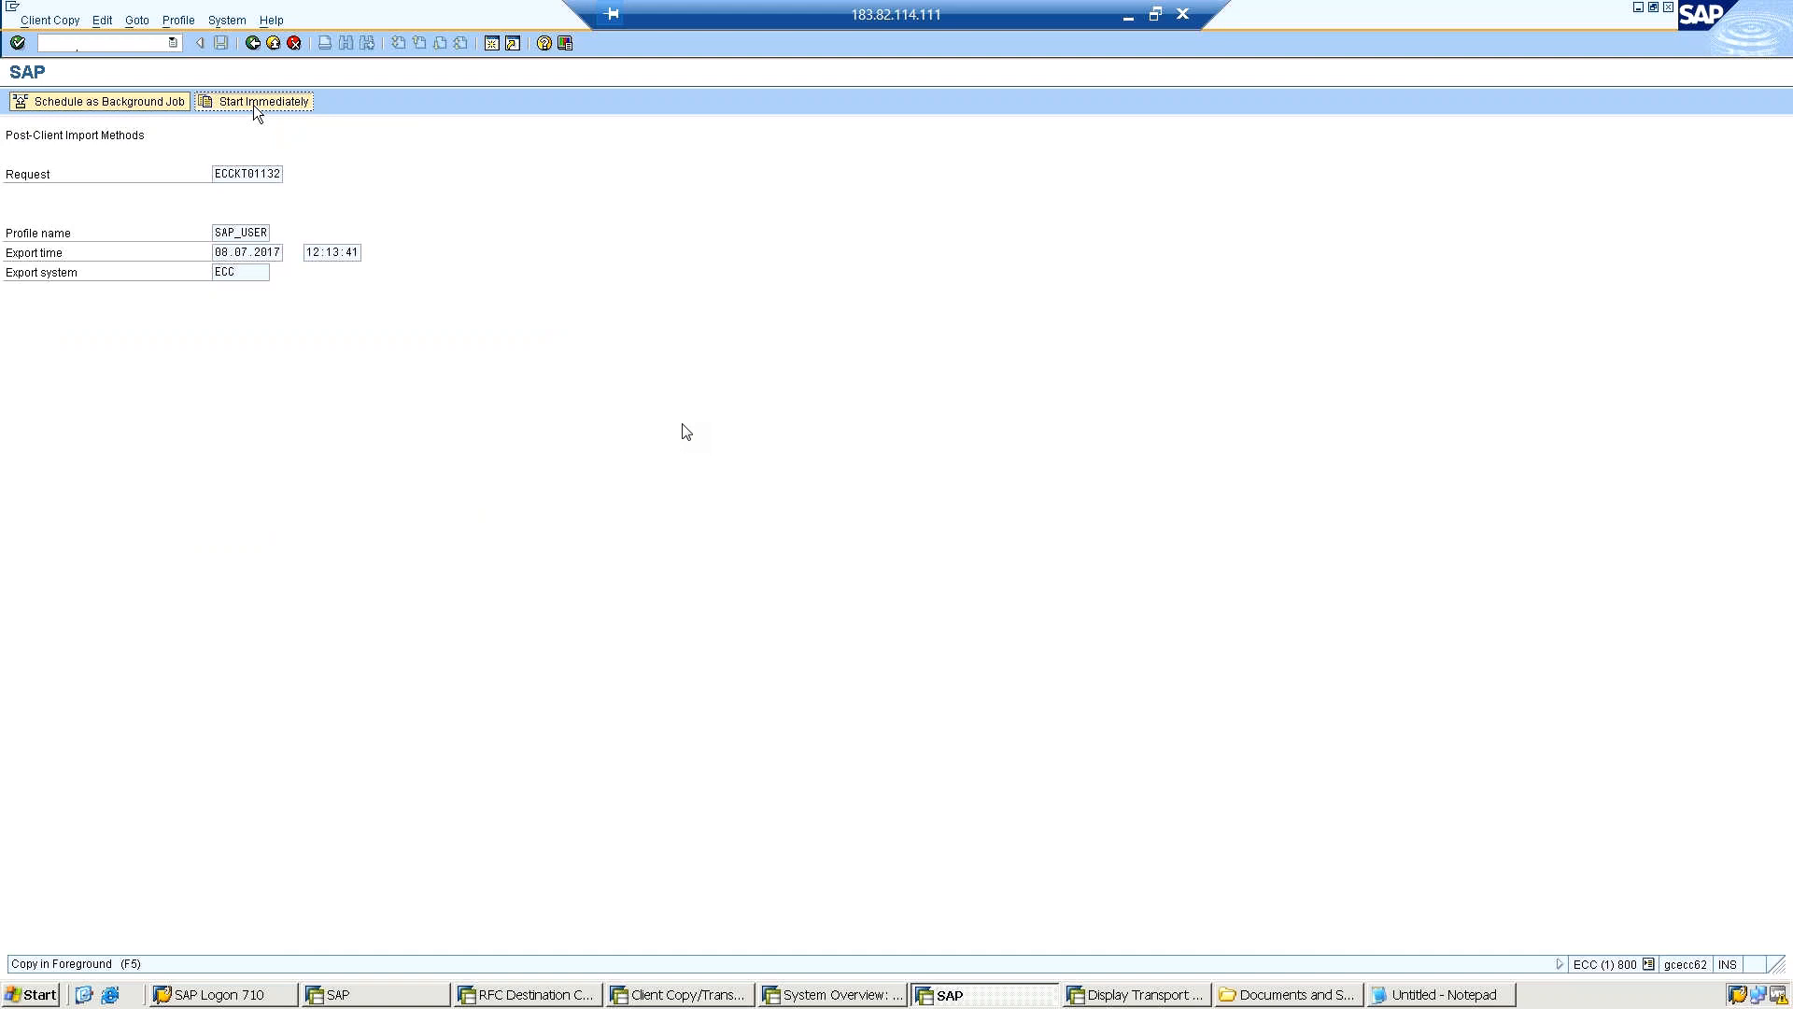
pyautogui.click(256, 109)
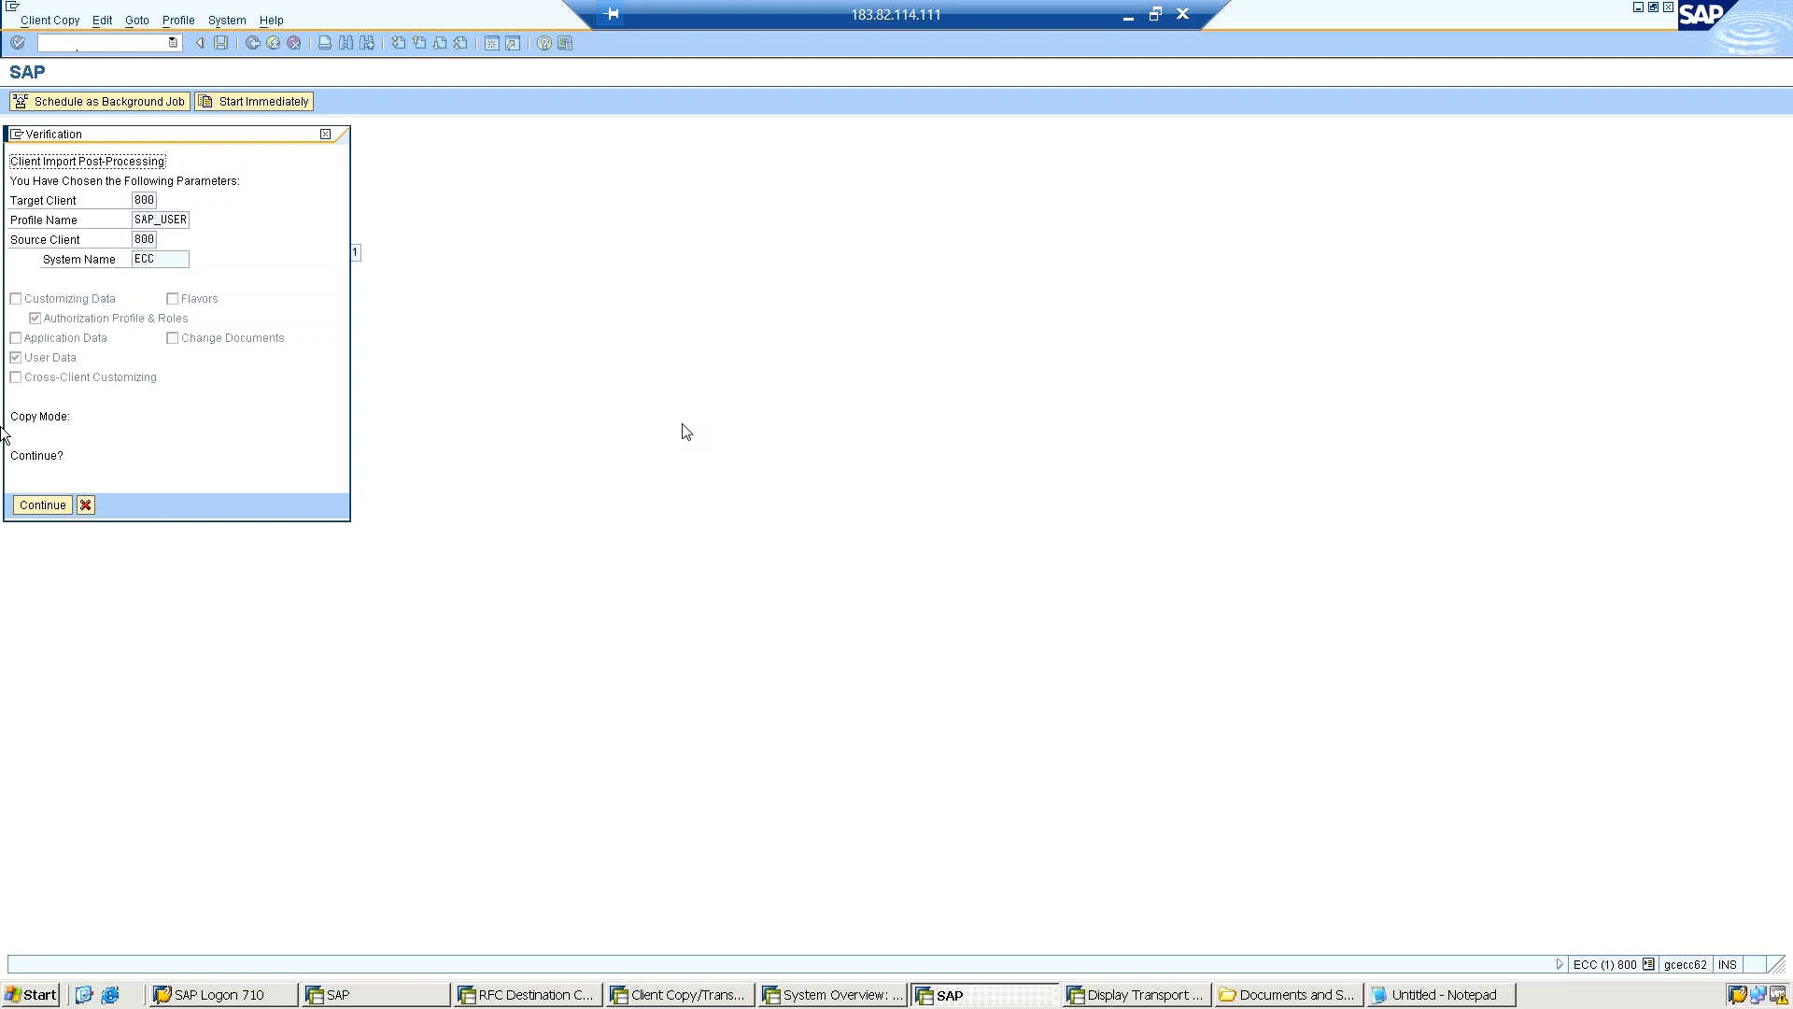
pyautogui.click(38, 510)
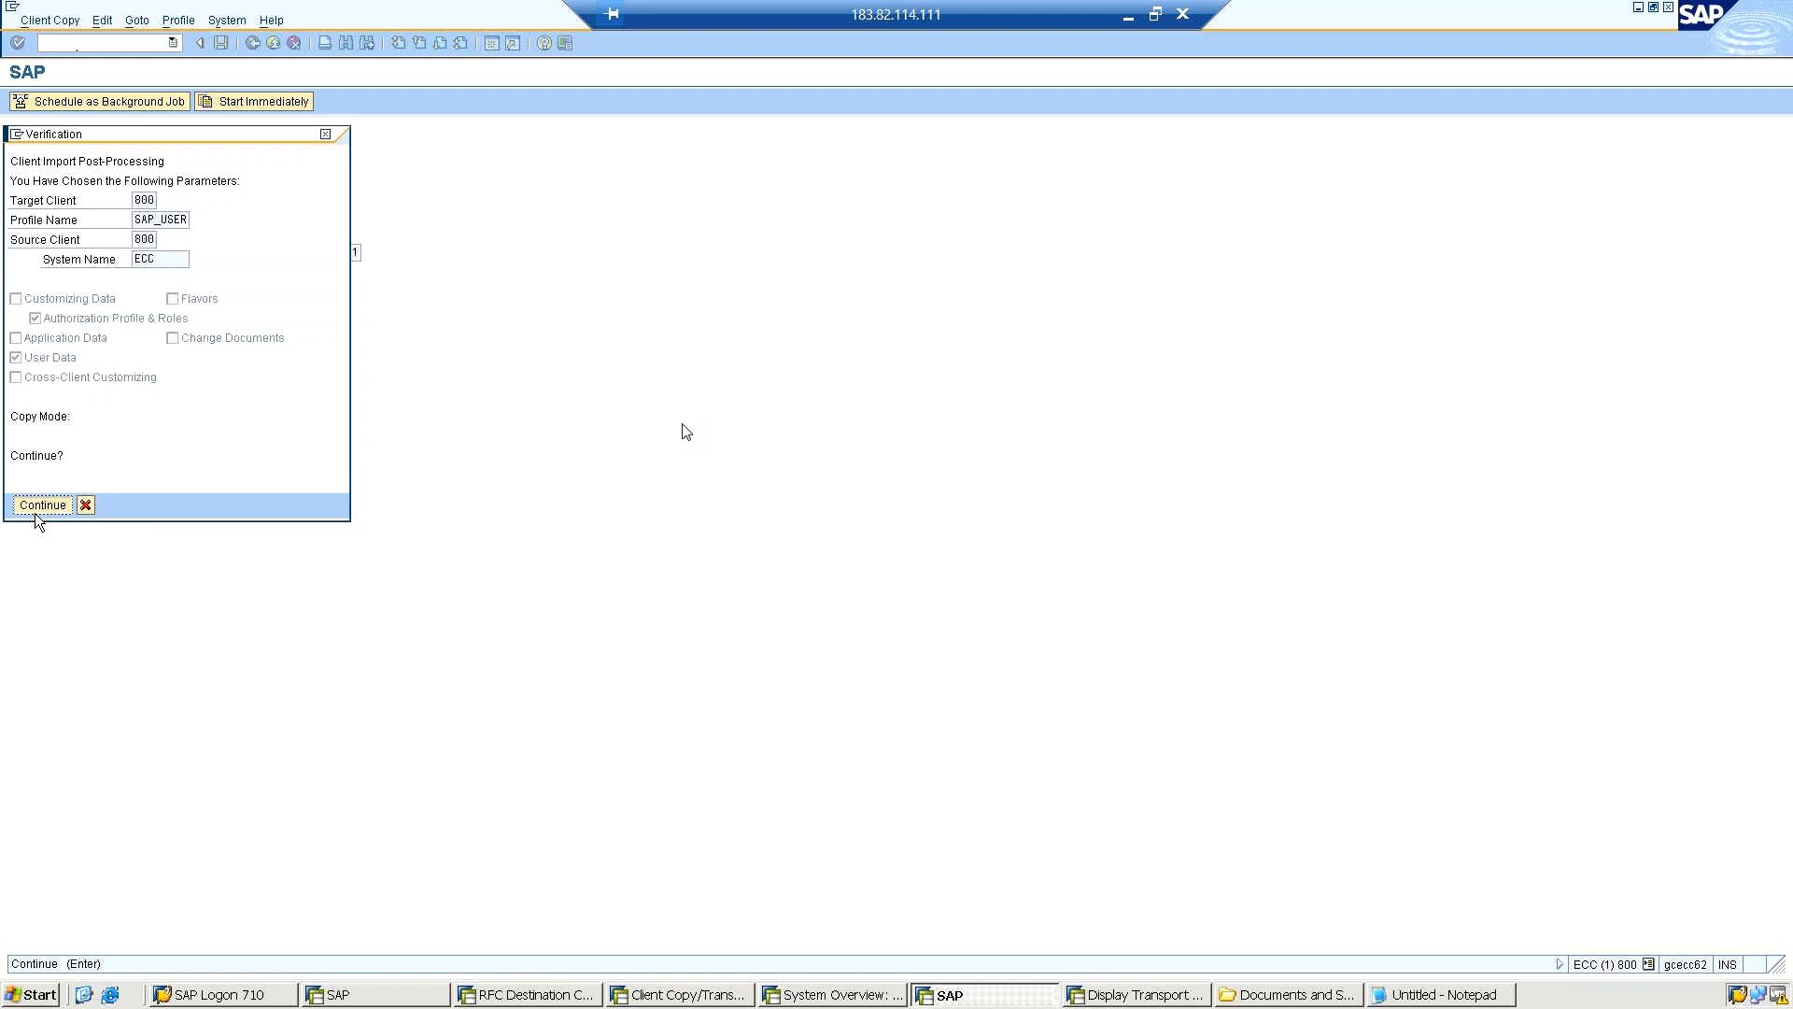
pyautogui.click(38, 510)
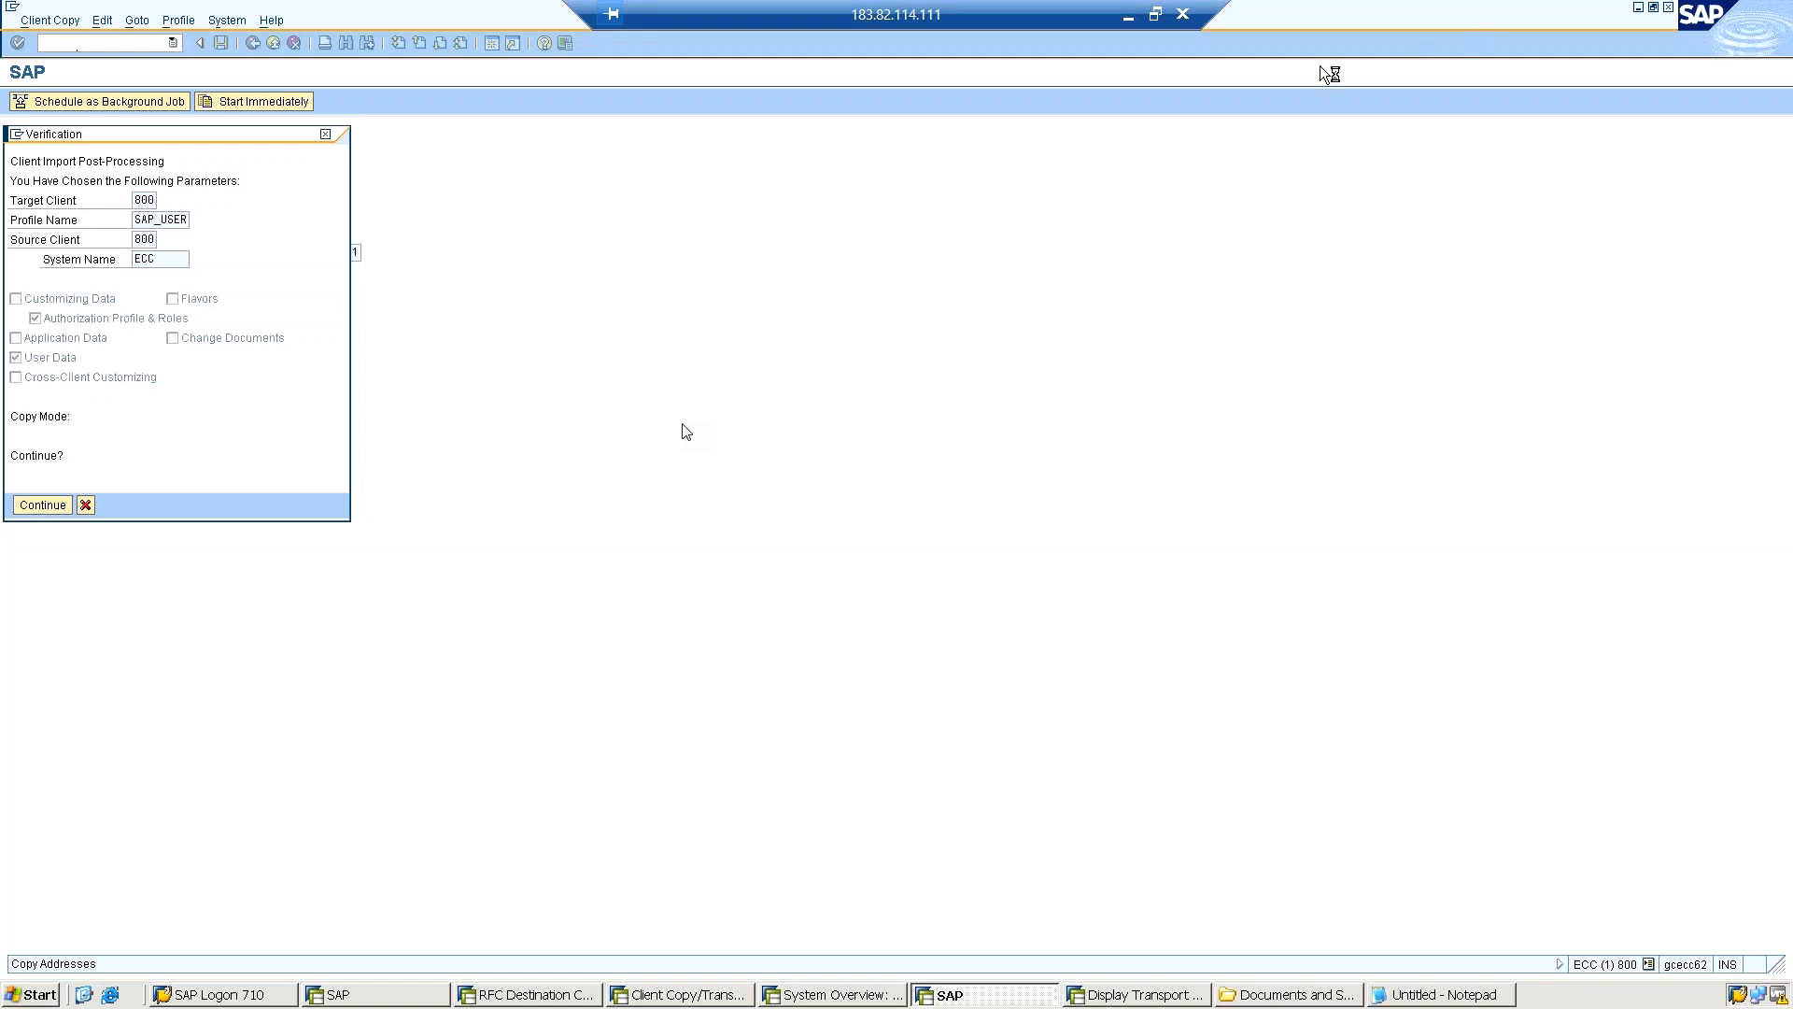
# Minimize the remote desktop session and the browser, and switch to Windows Explorer on the local computer.
pyautogui.click(1128, 21)
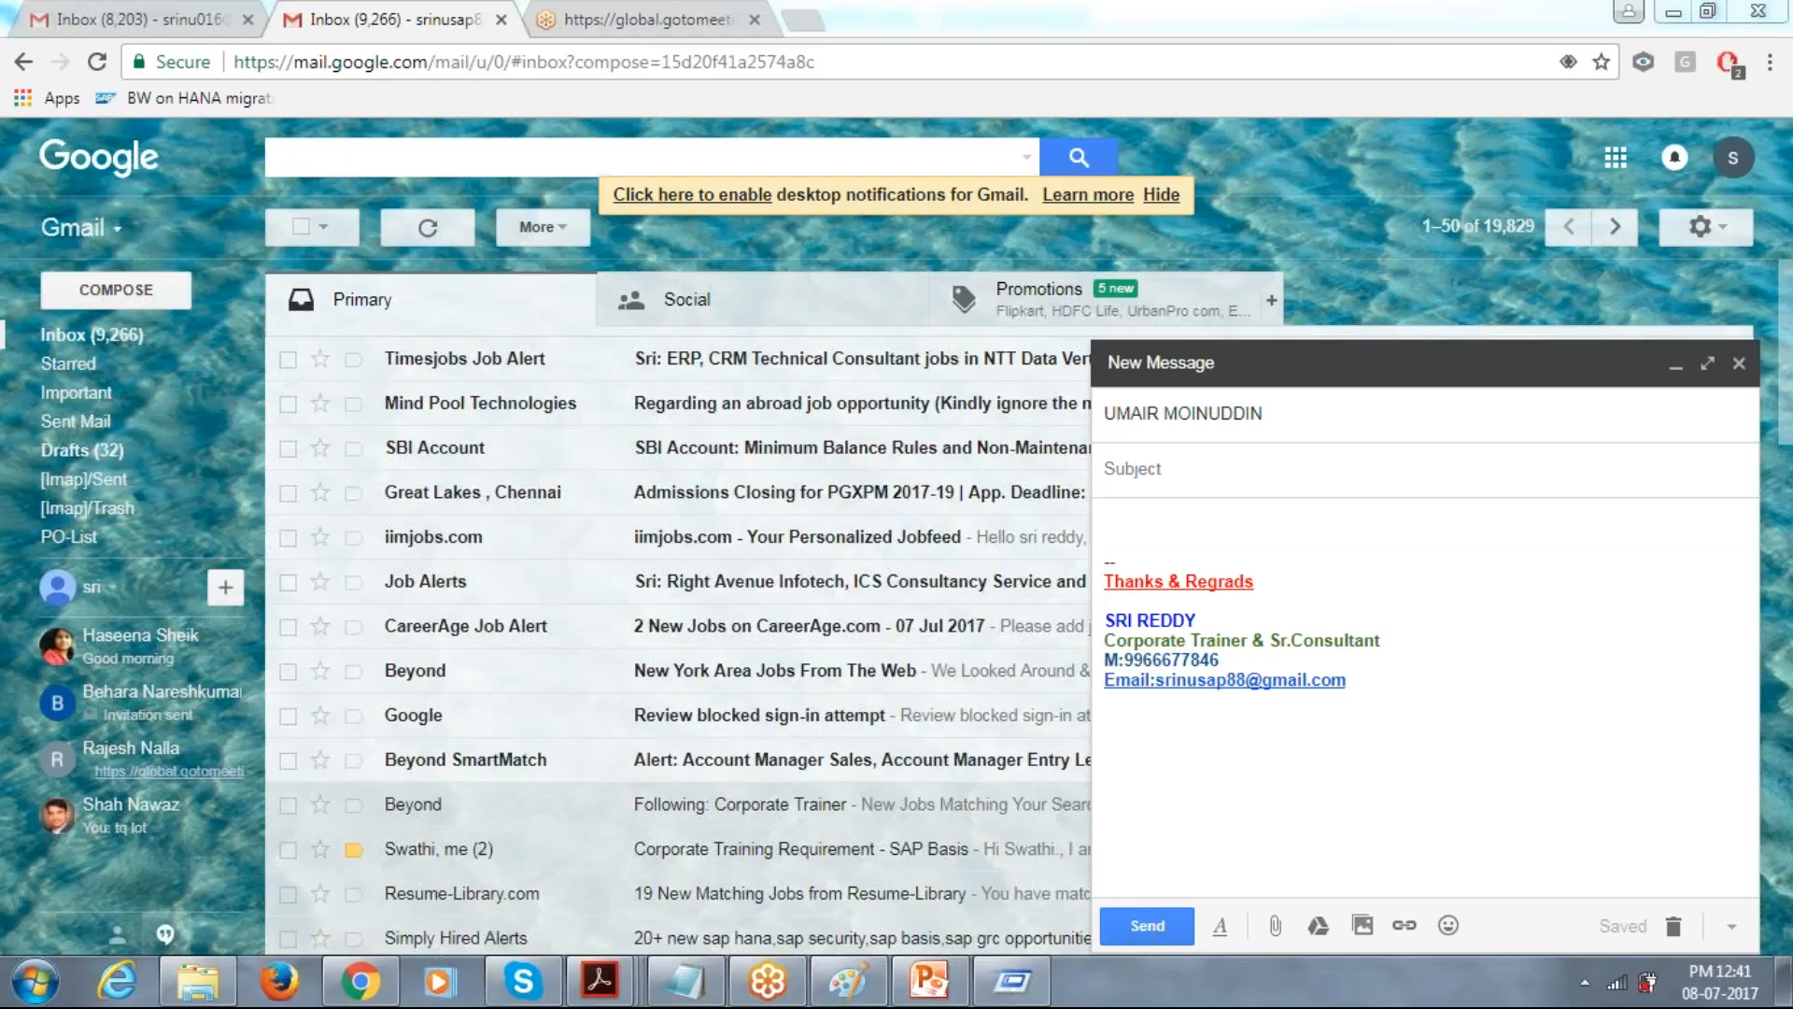
pyautogui.click(1673, 13)
pyautogui.click(1673, 13)
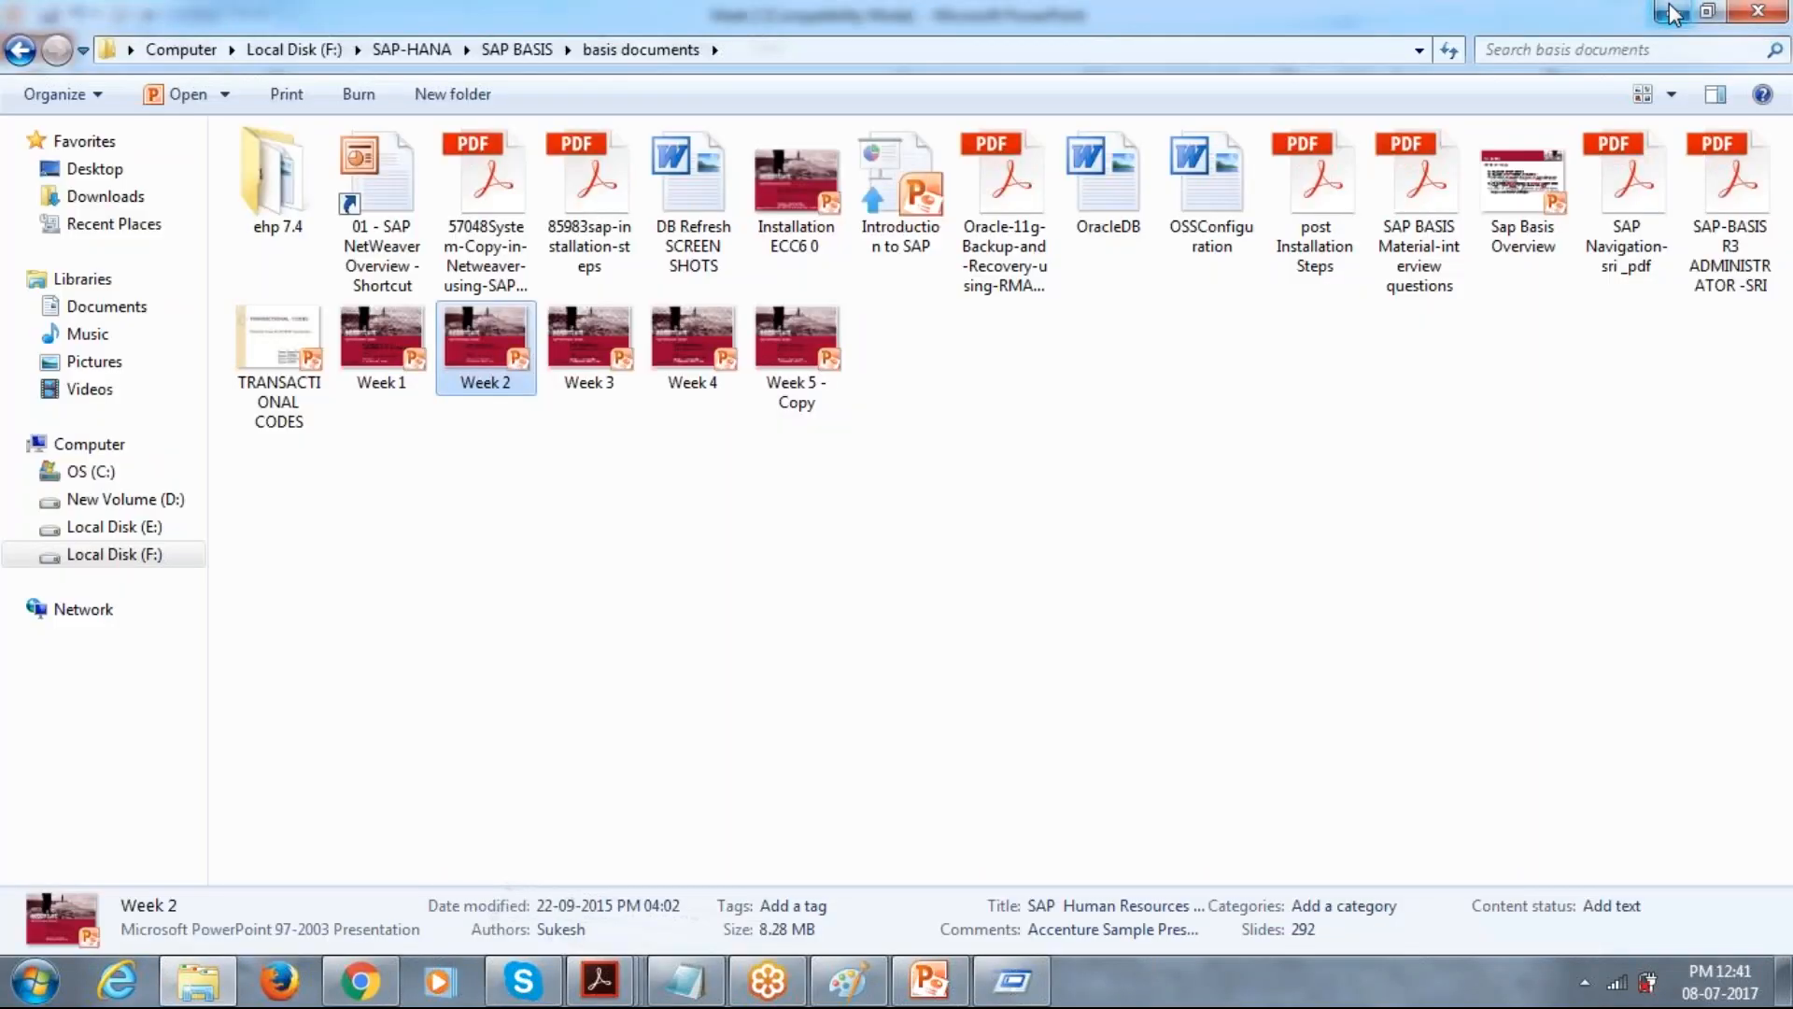
pyautogui.click(1673, 13)
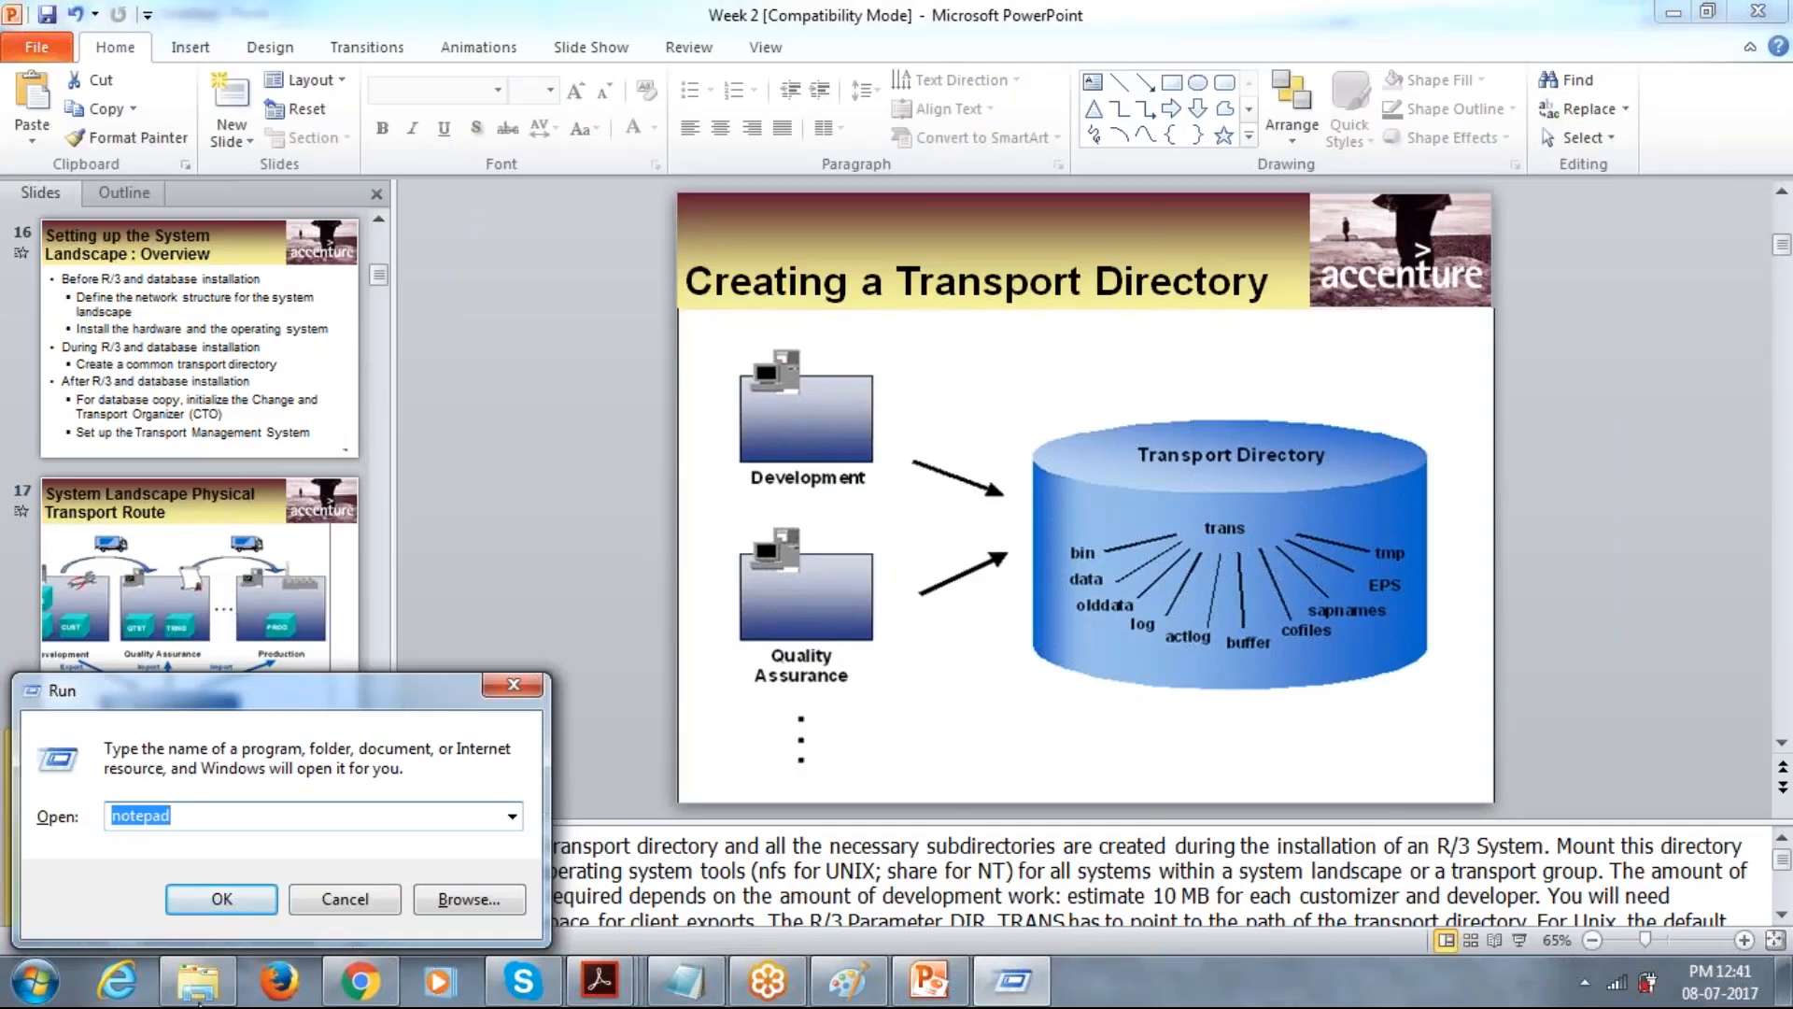
pyautogui.click(198, 982)
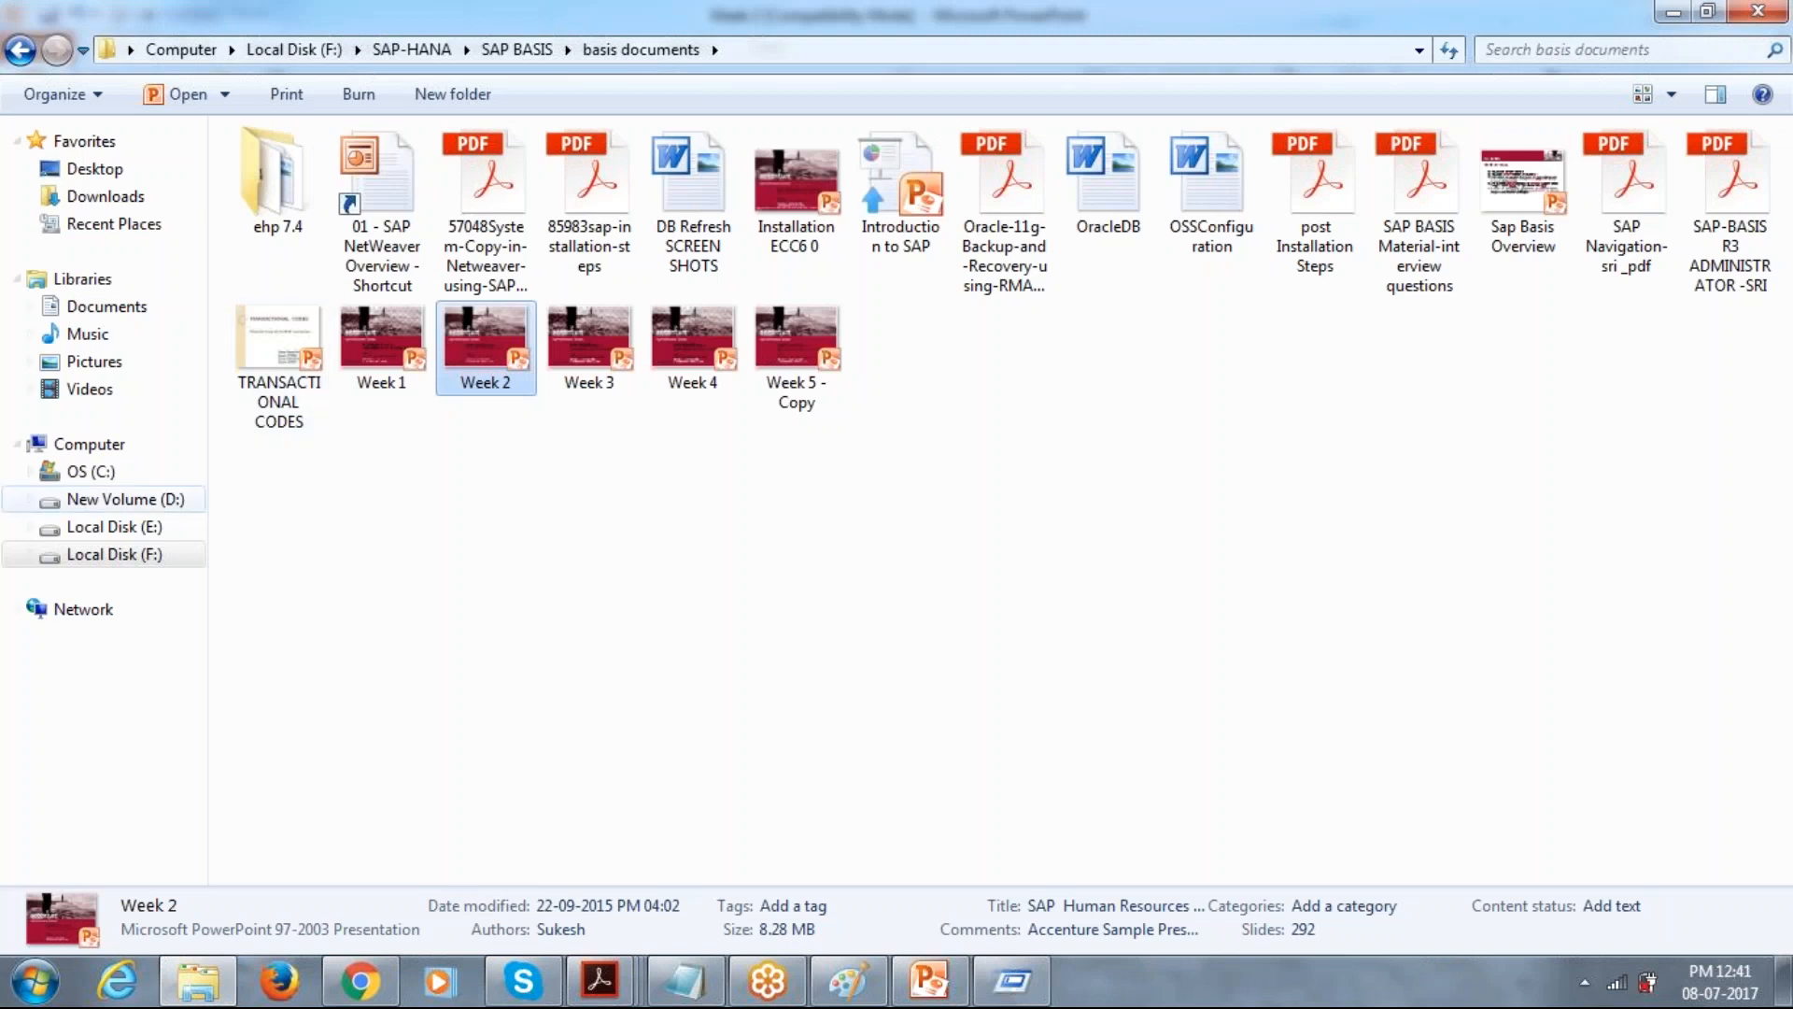
# Open the TR LIST-2014 folder under SRISAP-SOFT, D_Drive, Daily work List on the D: drive.
pyautogui.click(119, 529)
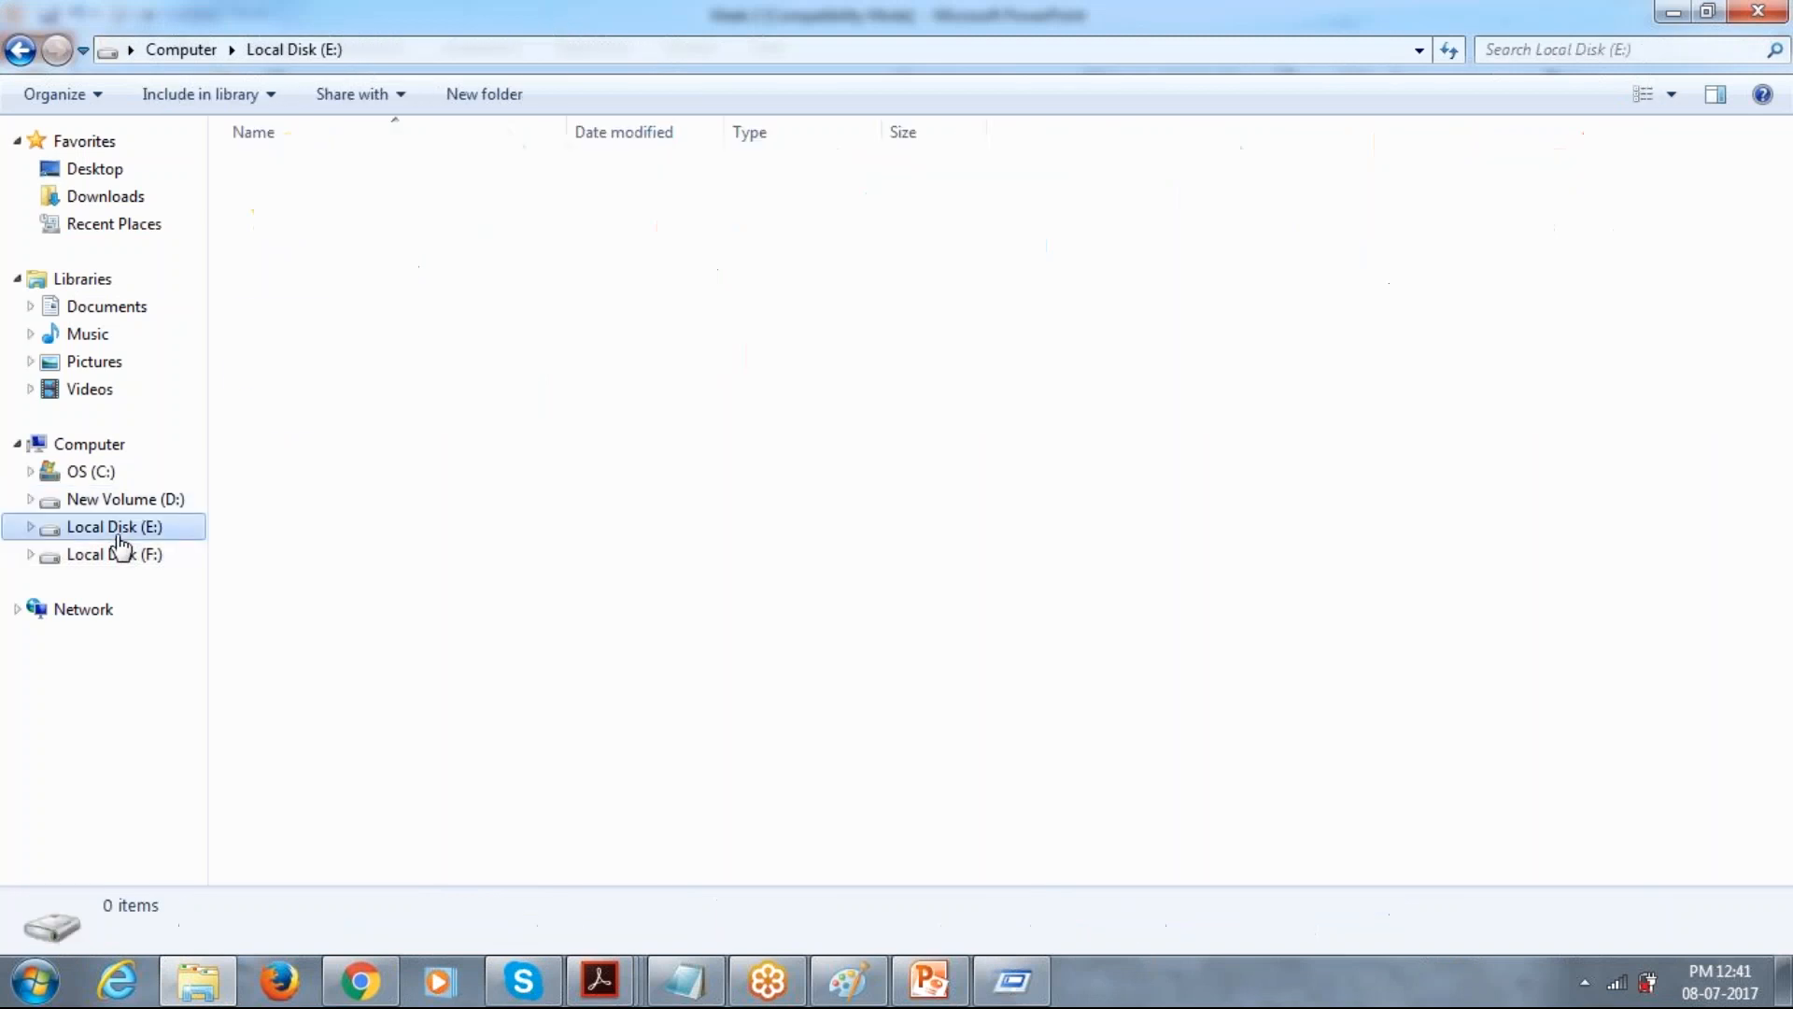
pyautogui.click(172, 499)
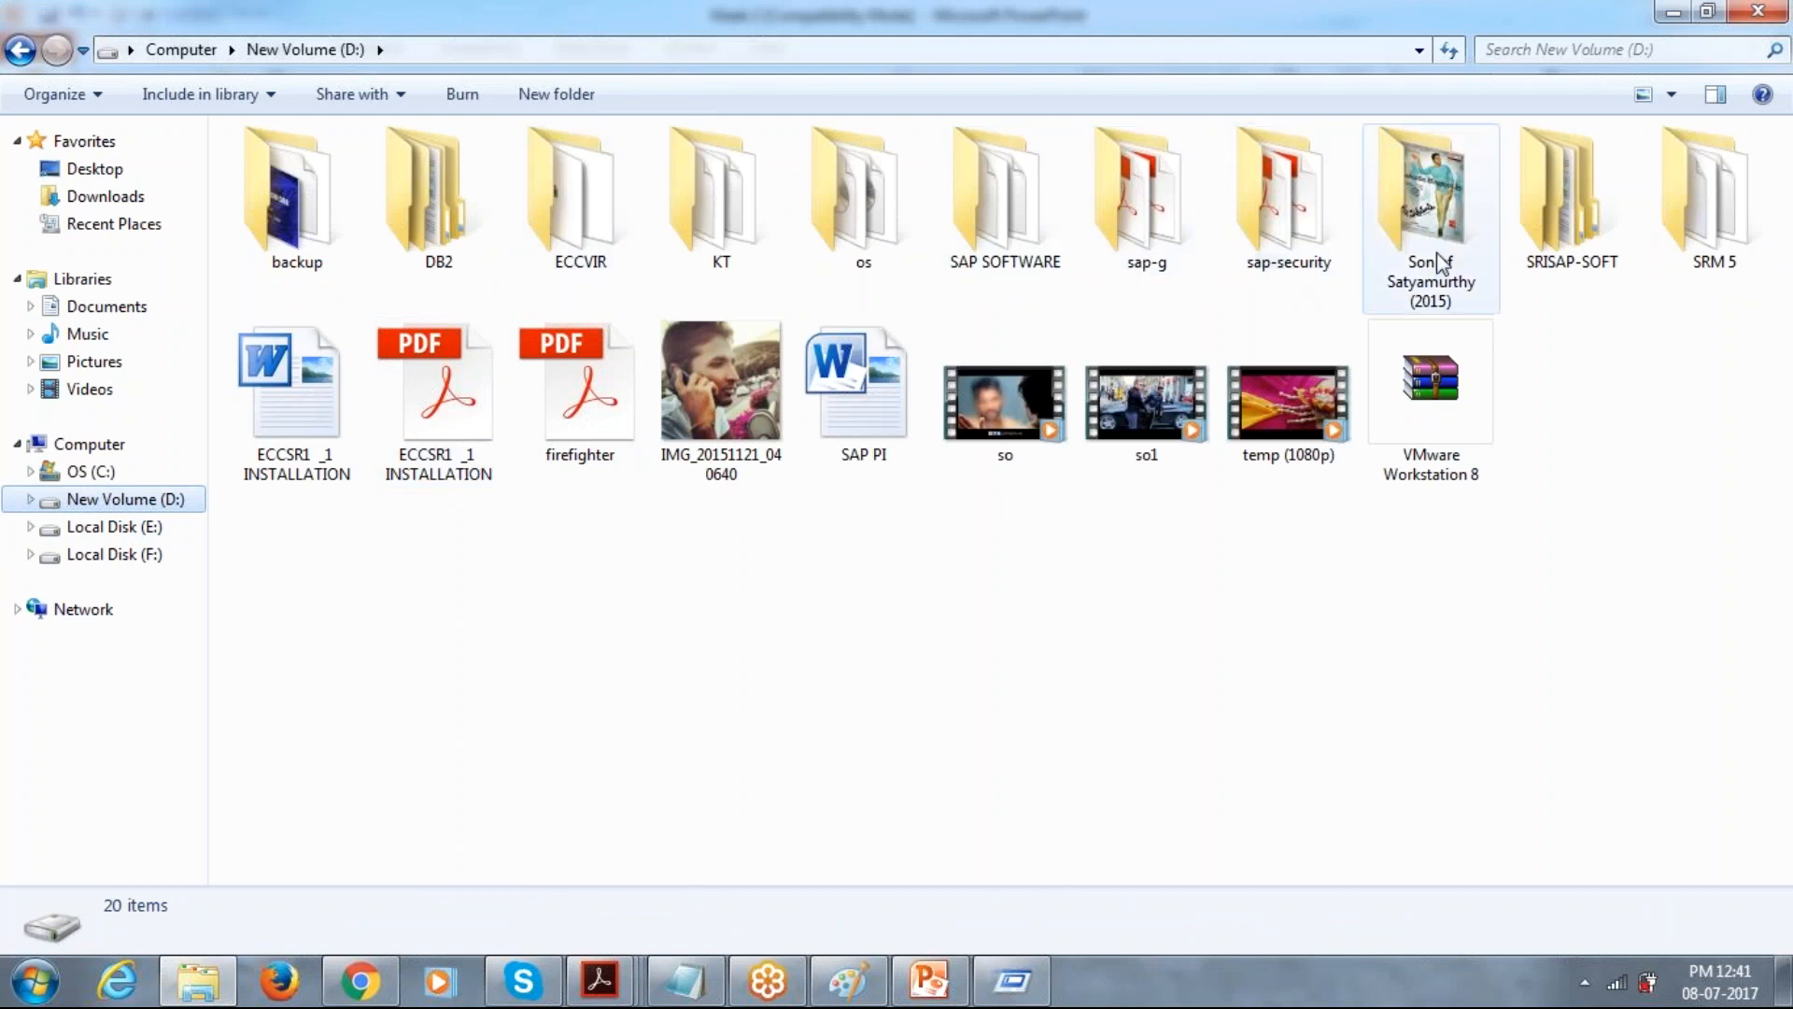
pyautogui.doubleClick(1558, 260)
pyautogui.doubleClick(424, 197)
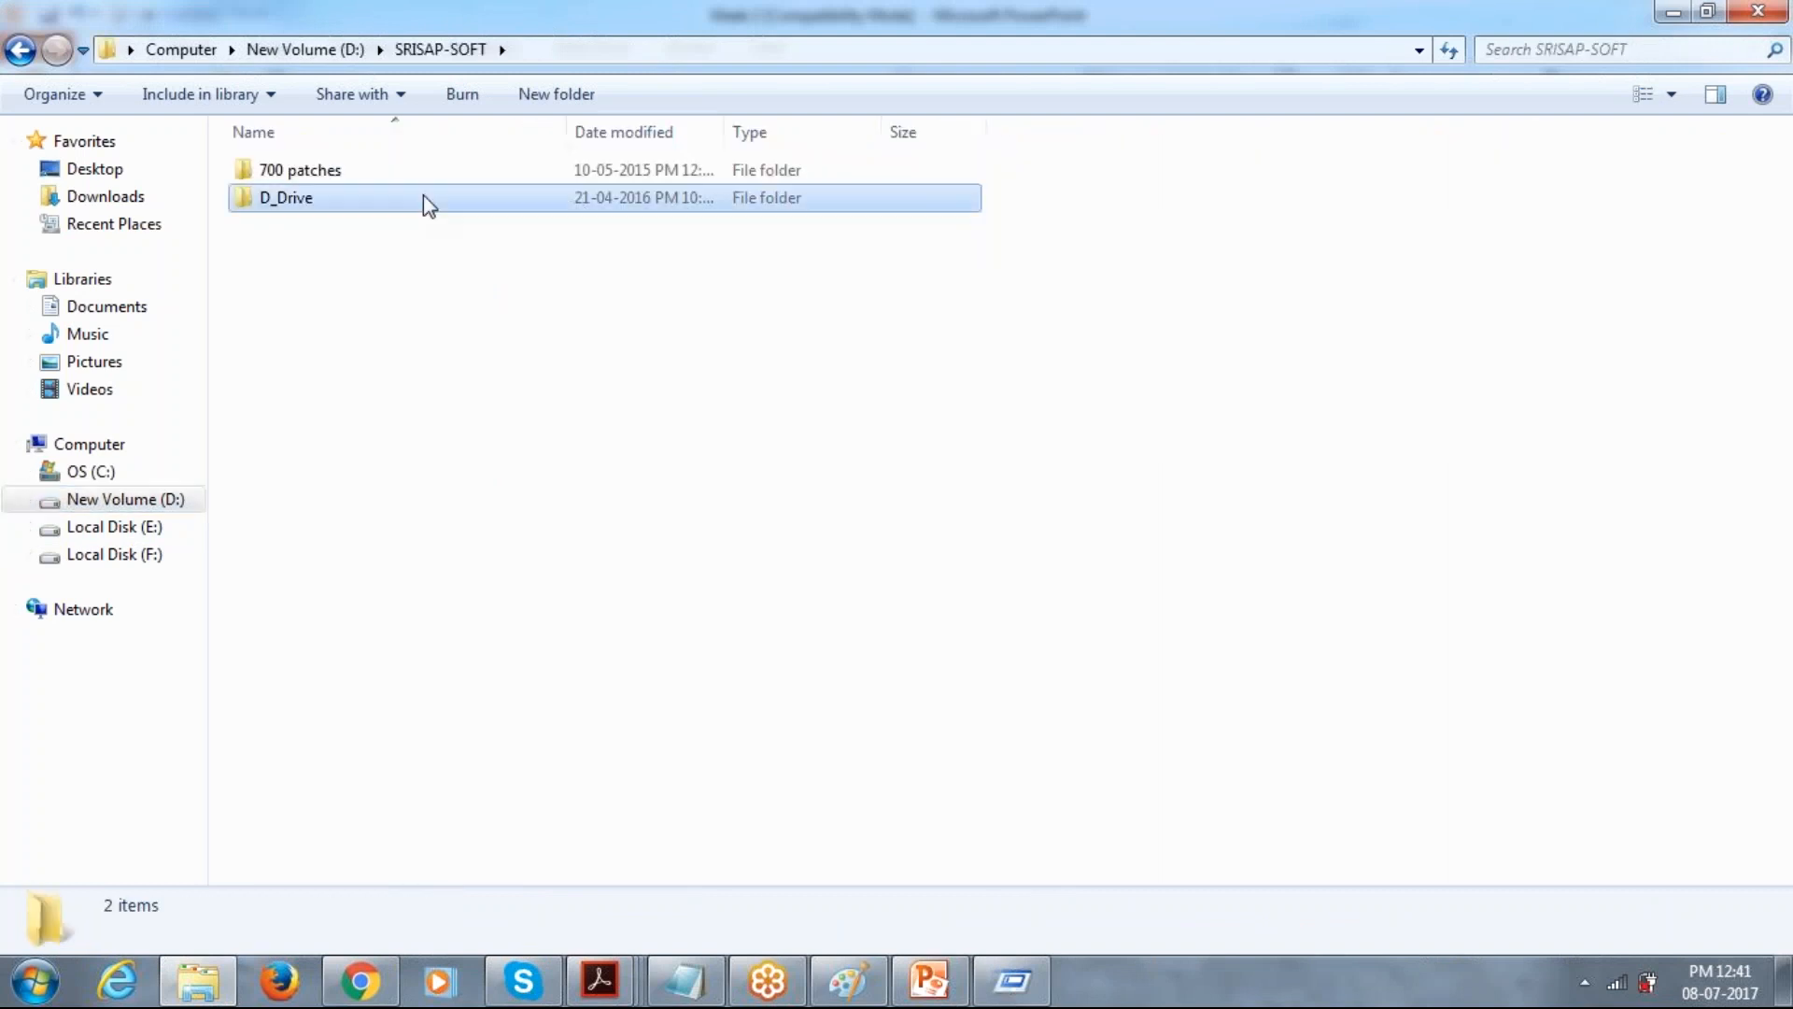
pyautogui.doubleClick(340, 199)
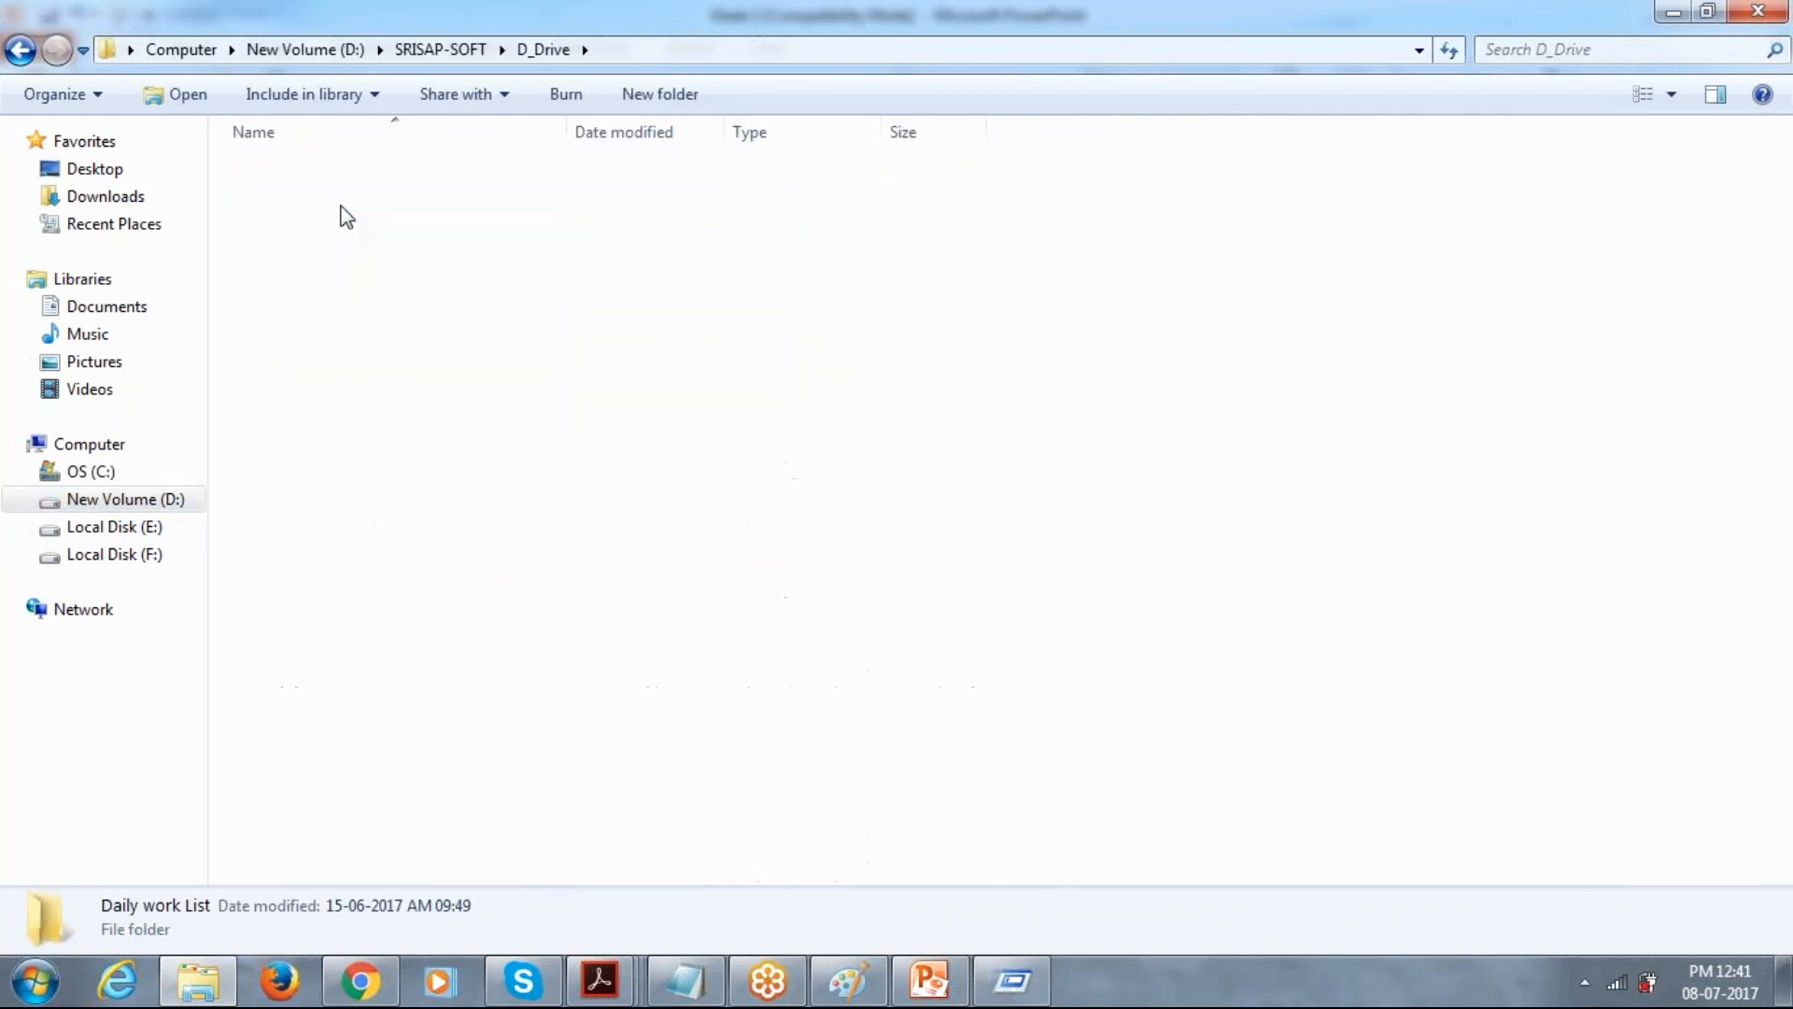
pyautogui.doubleClick(332, 279)
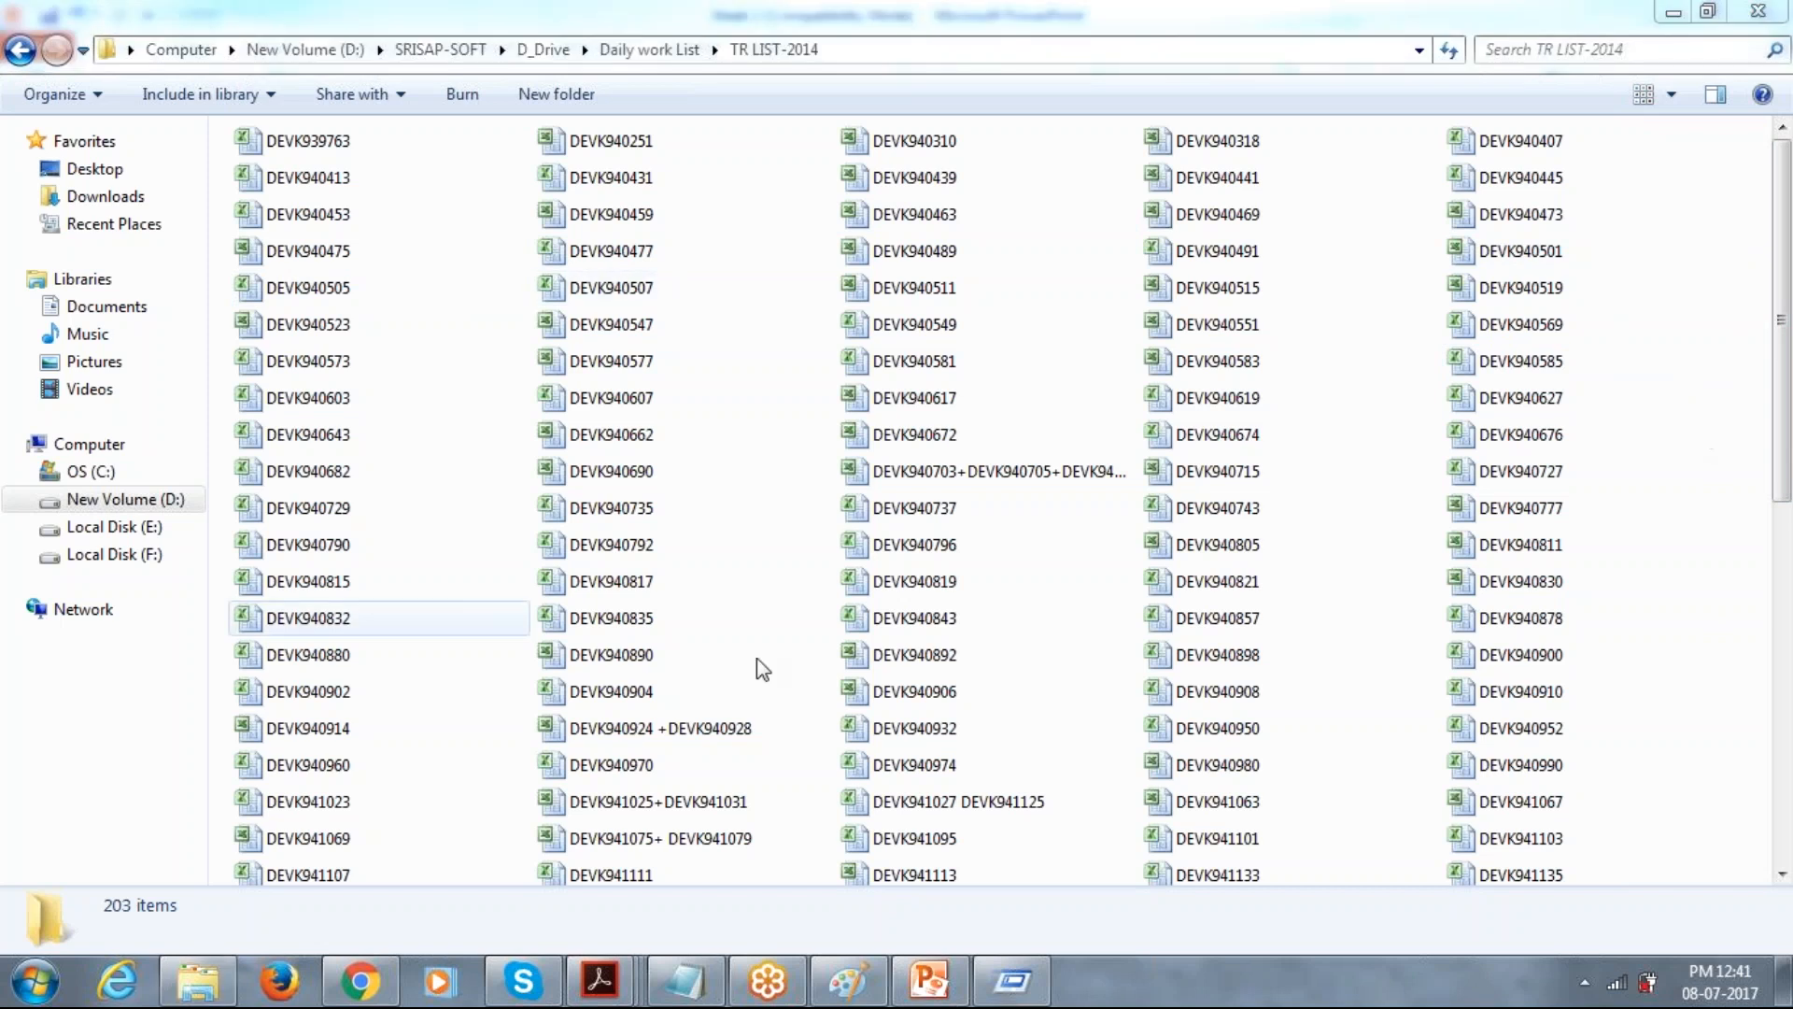
# Open the DEVK939763 workbook in Excel and close Document Recovery, choosing to view the recovered files later.
pyautogui.click(327, 149)
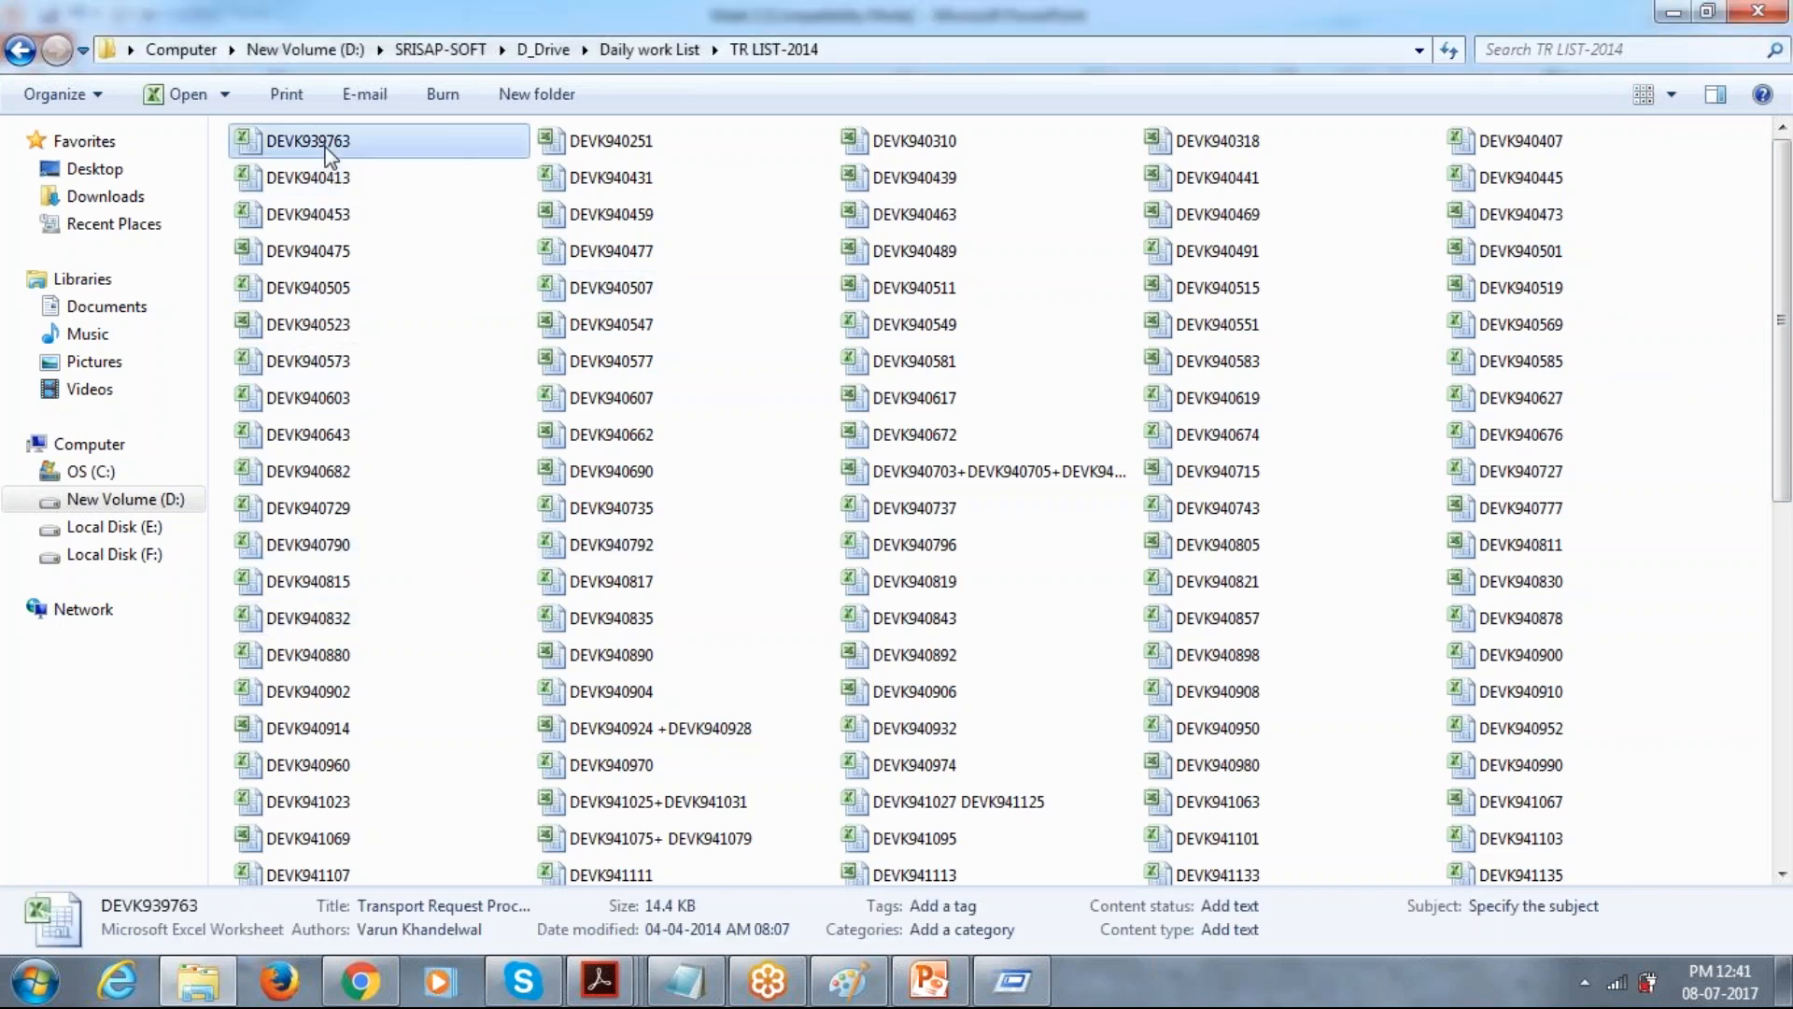
pyautogui.doubleClick(327, 150)
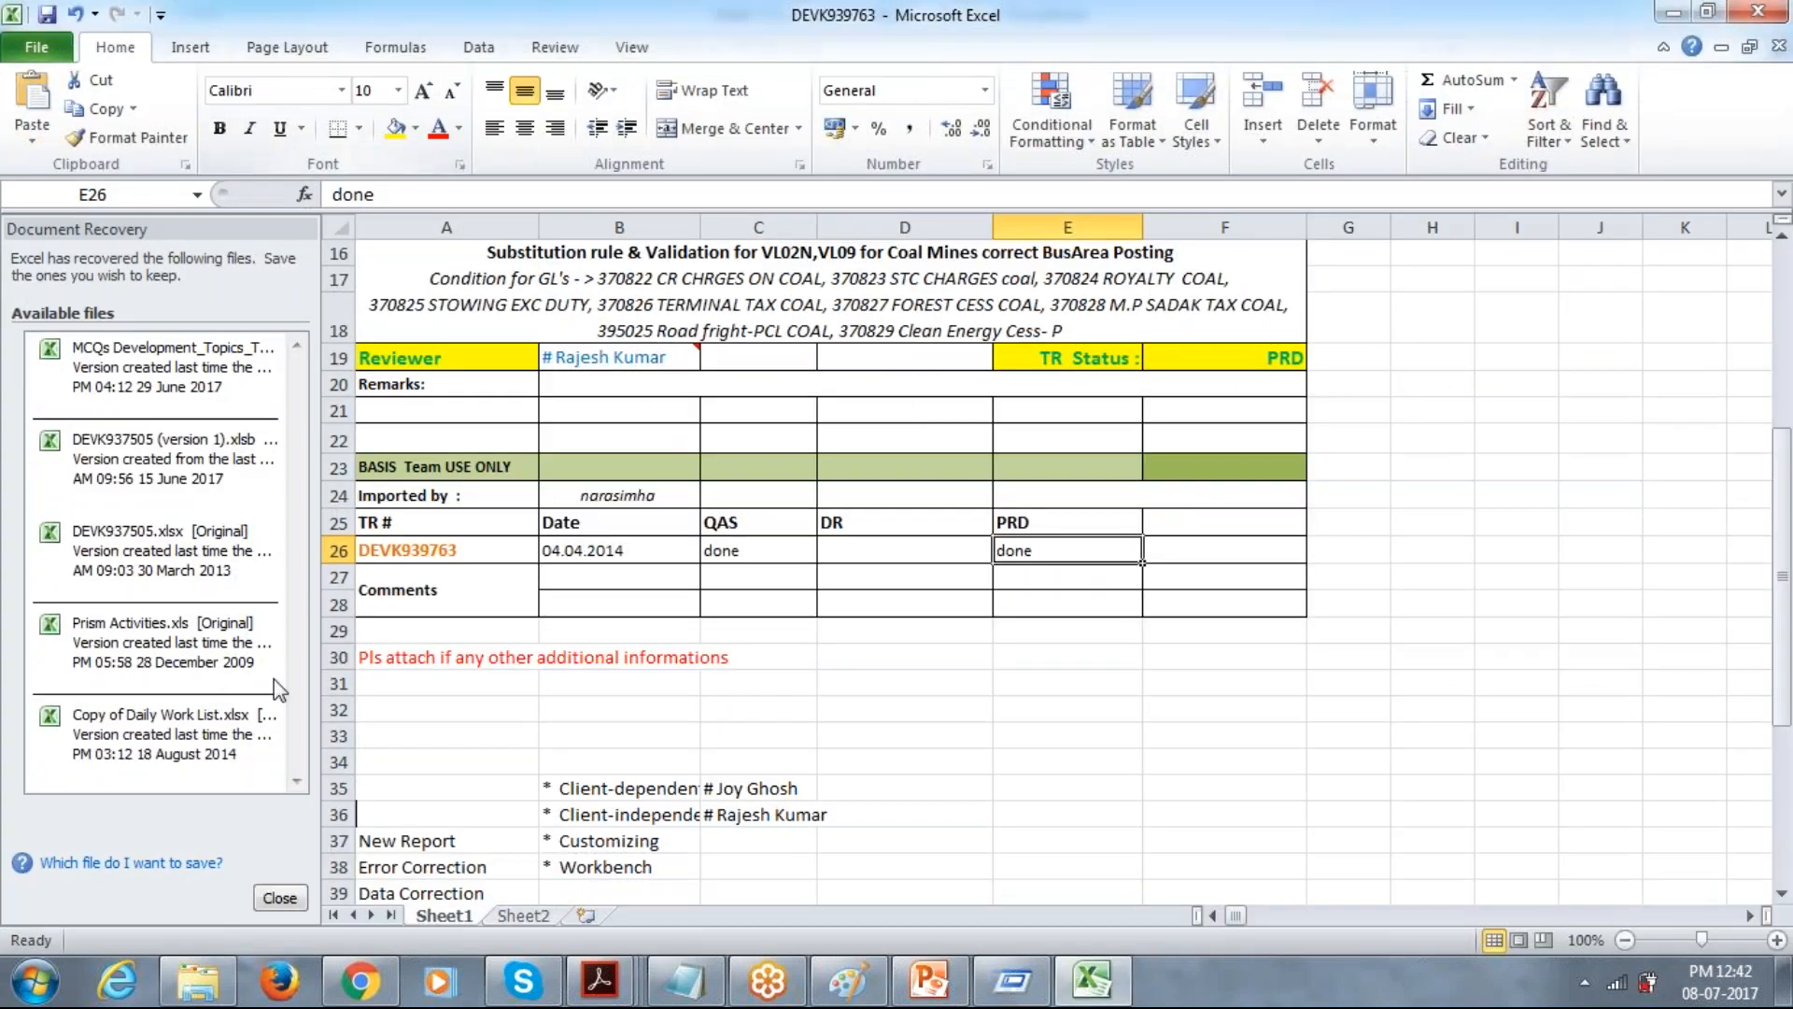
pyautogui.click(279, 897)
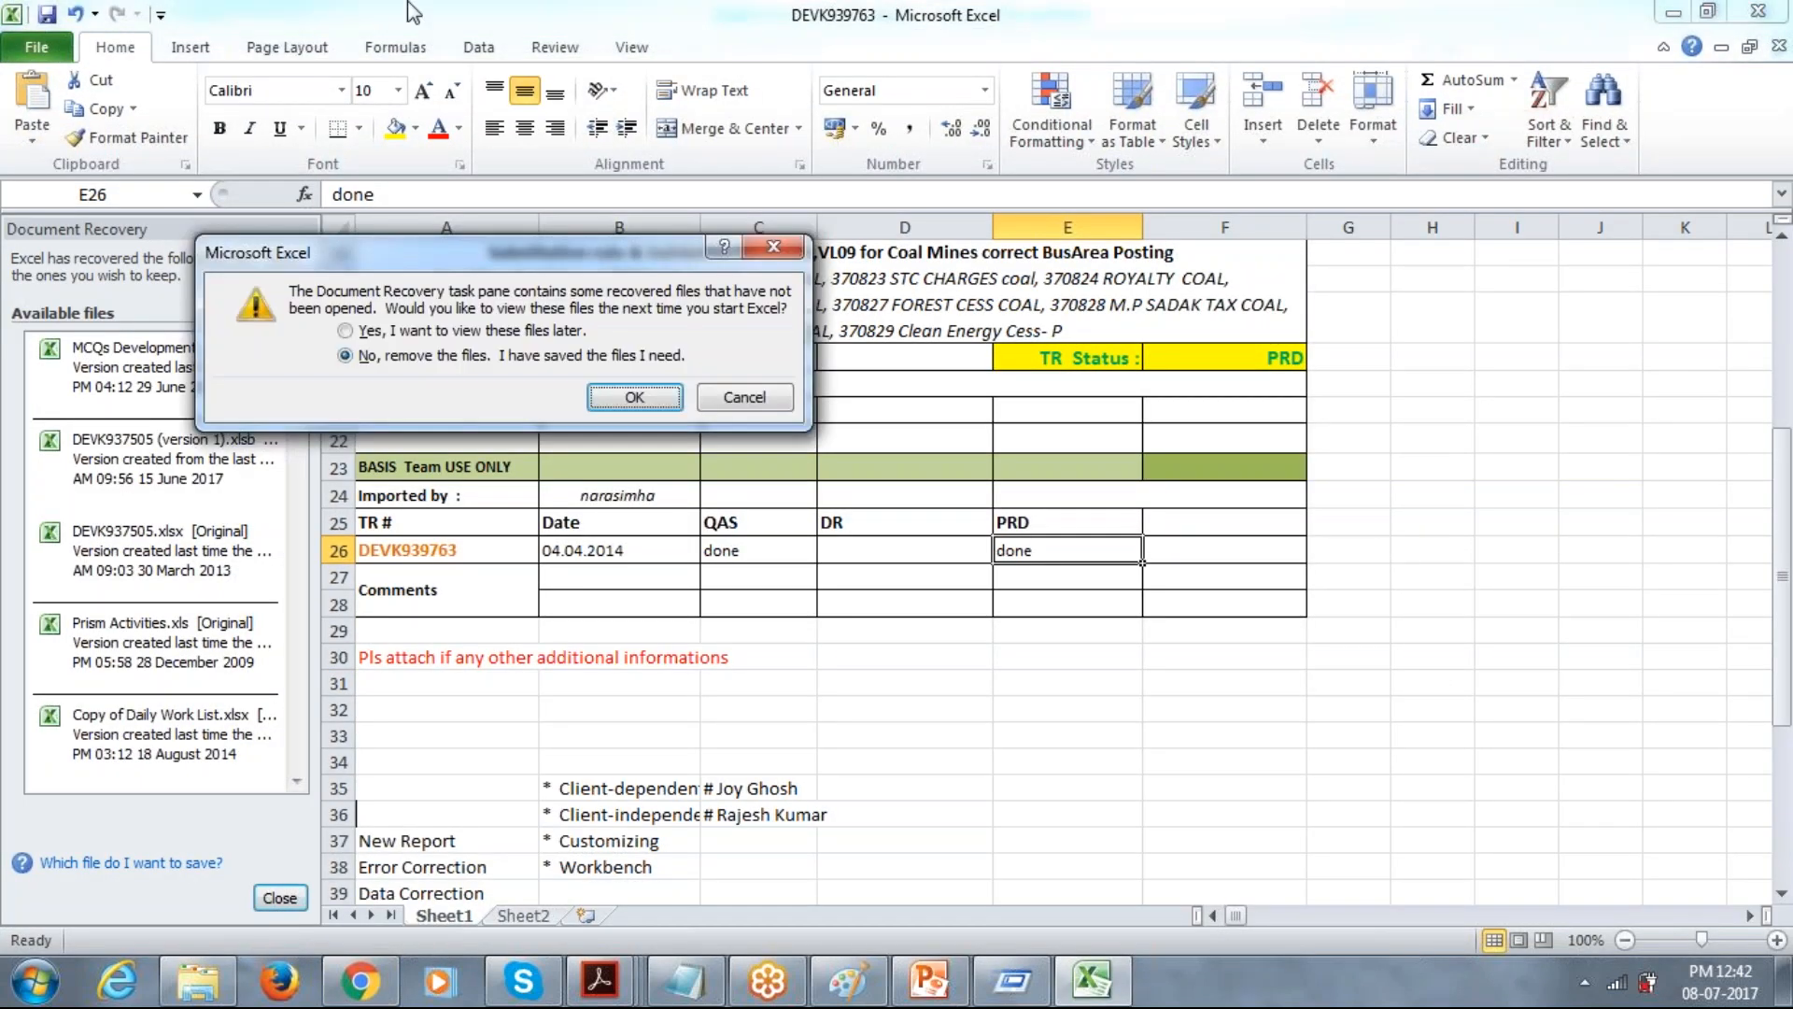
pyautogui.click(379, 332)
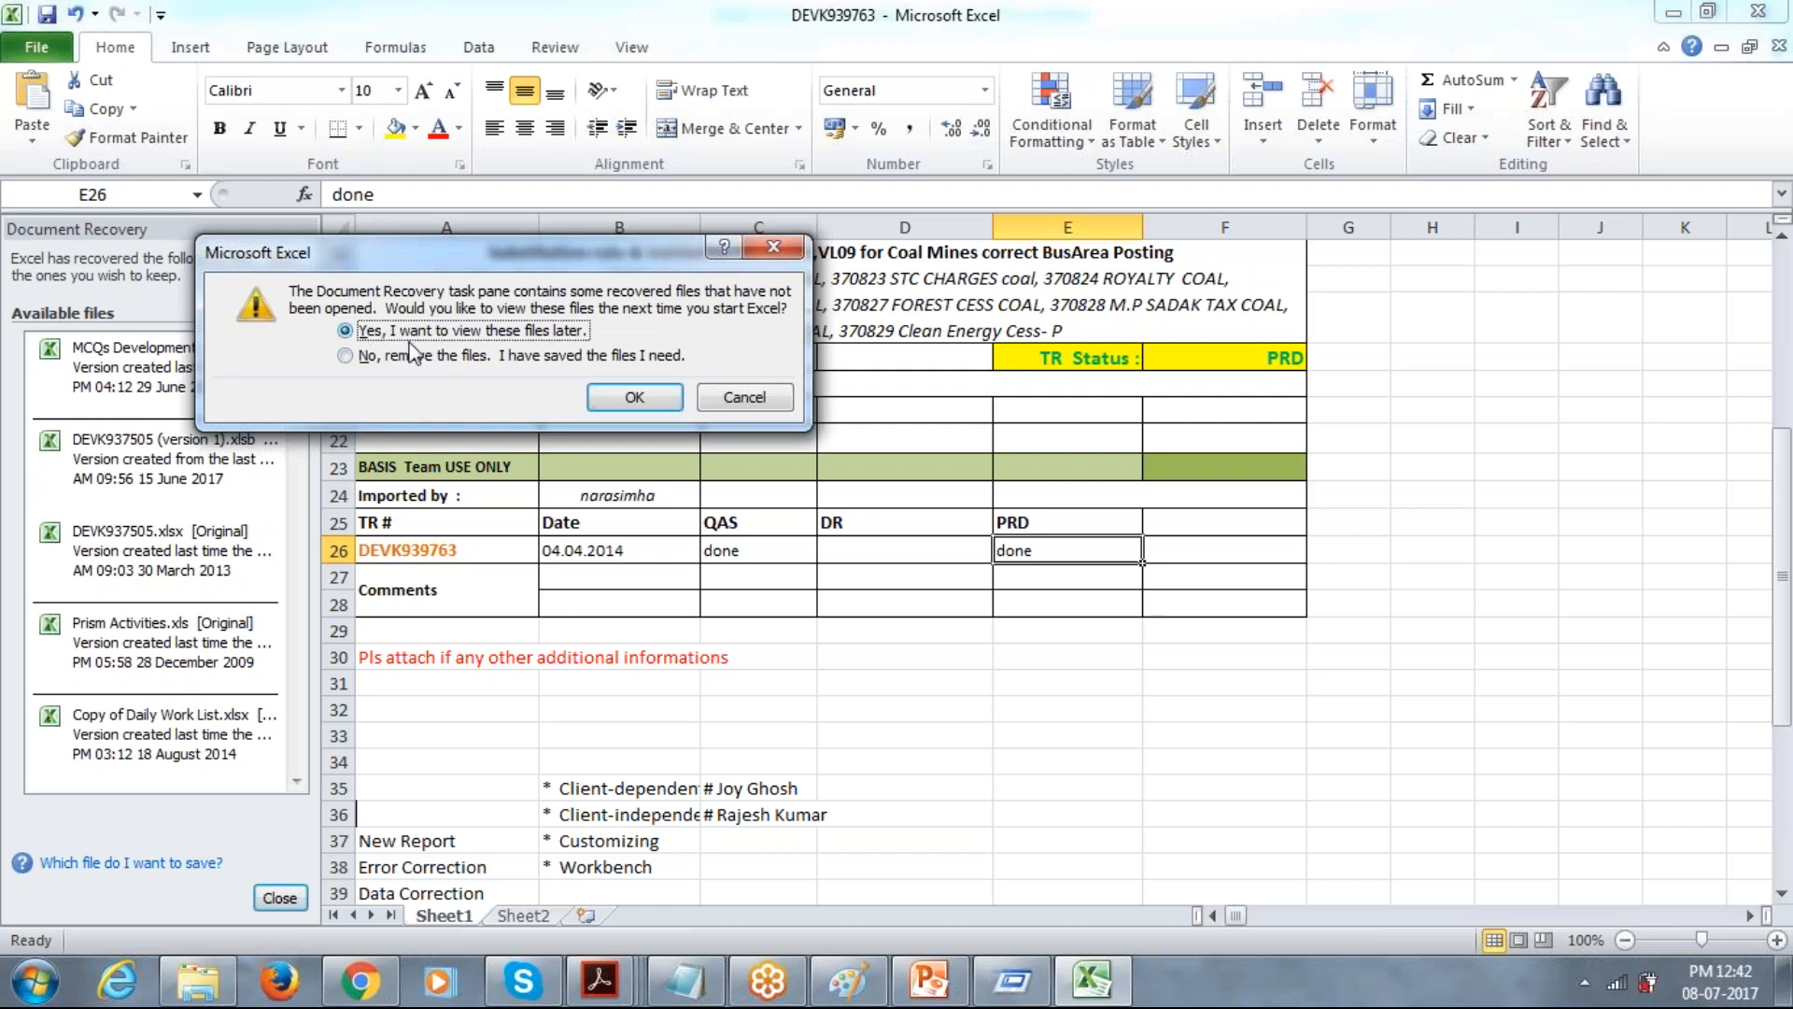
pyautogui.click(627, 397)
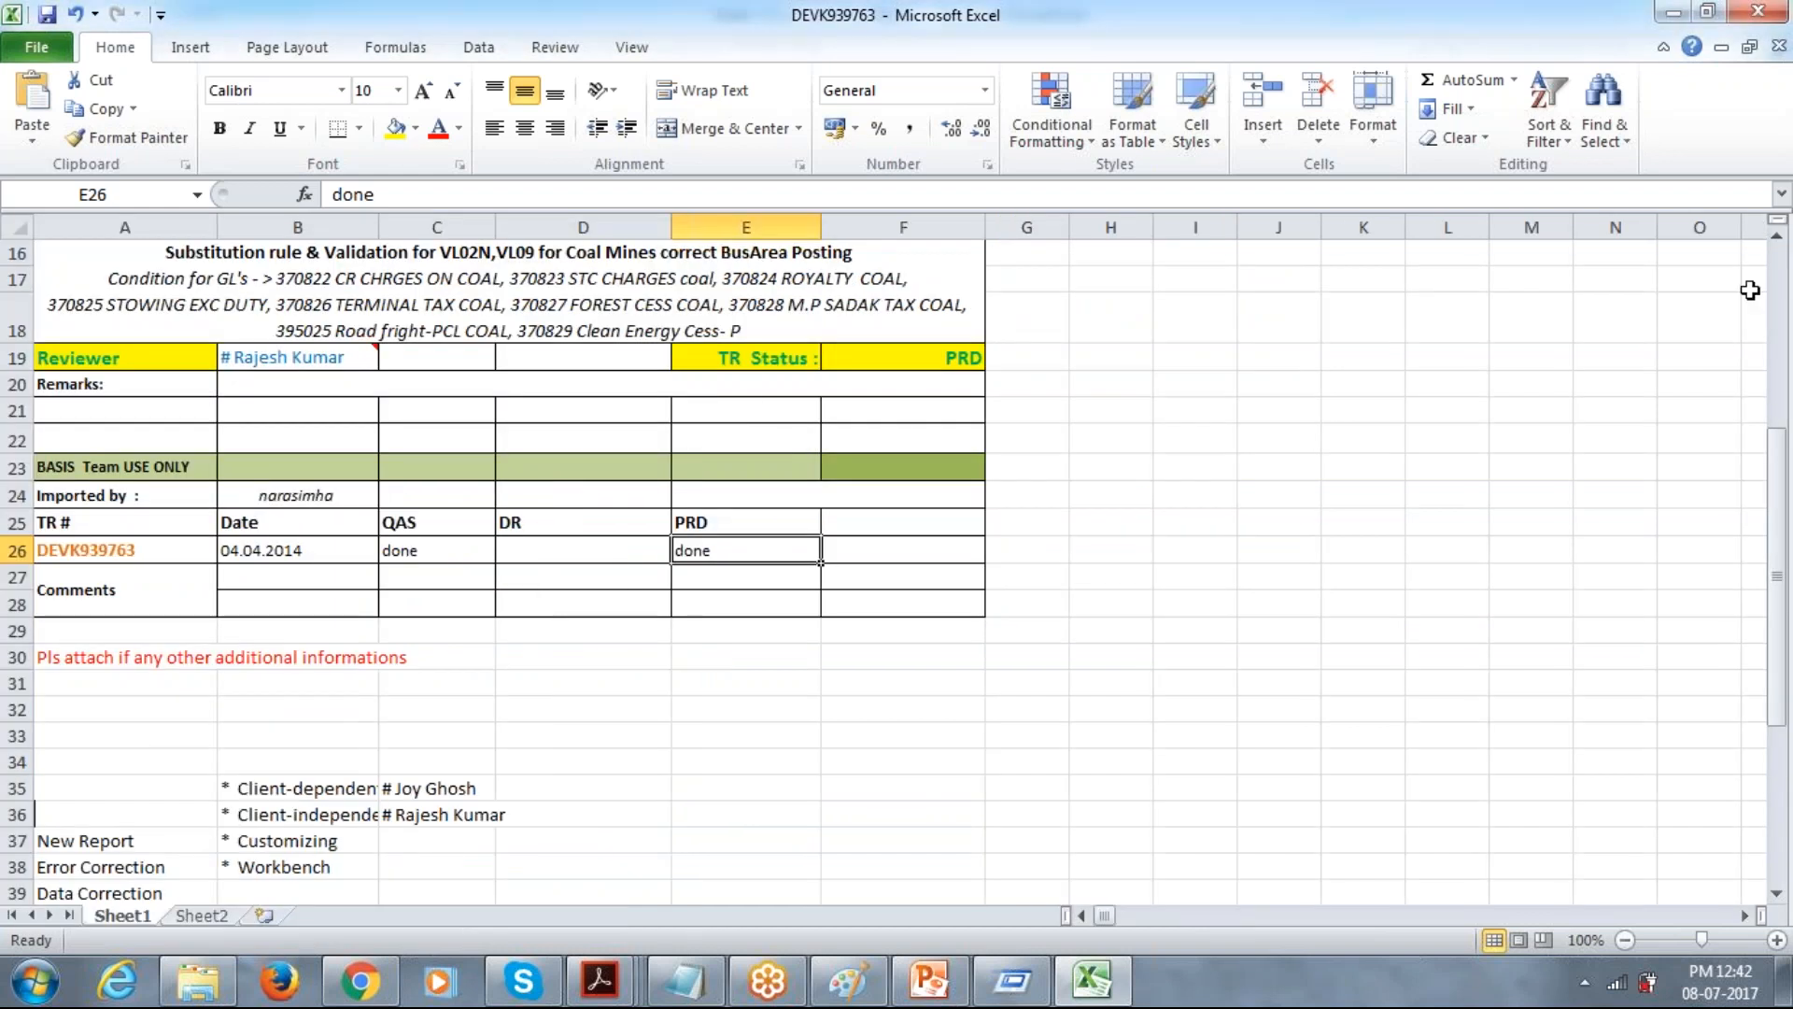
# Examine the Transport Request Process form's developer, program name, TR number and DEV client entries.
pyautogui.click(1782, 315)
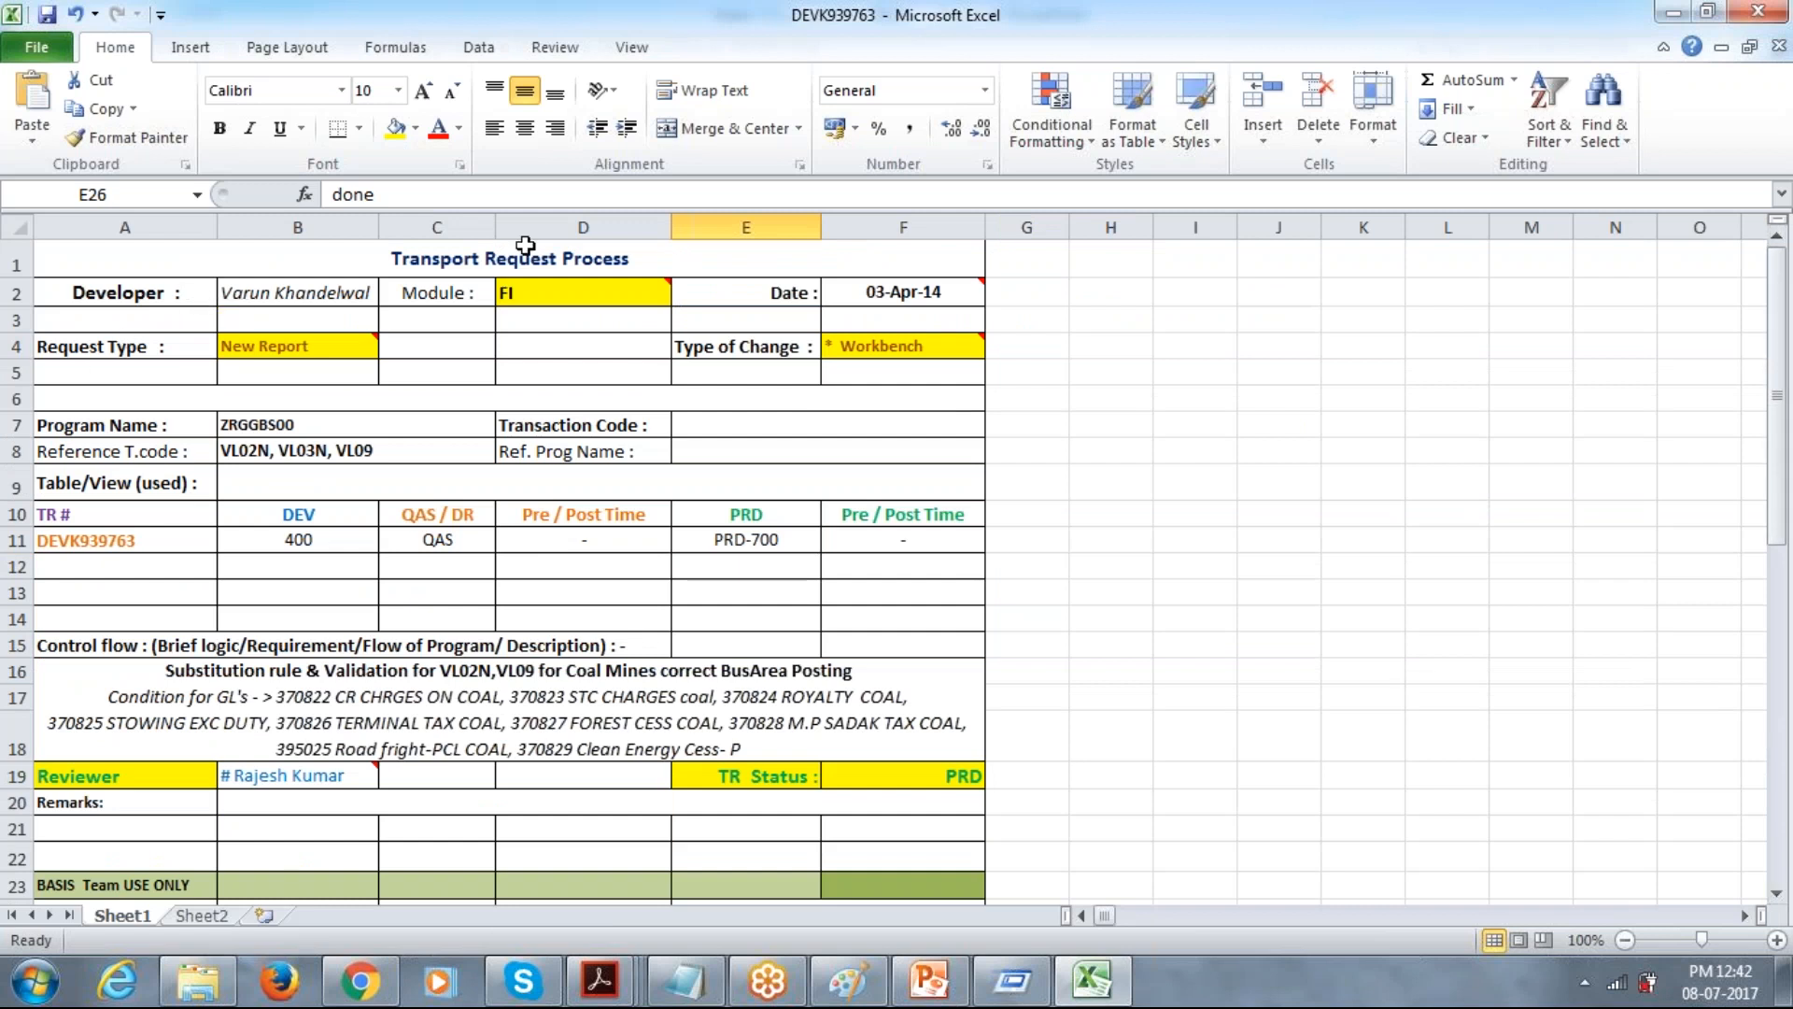
pyautogui.click(296, 294)
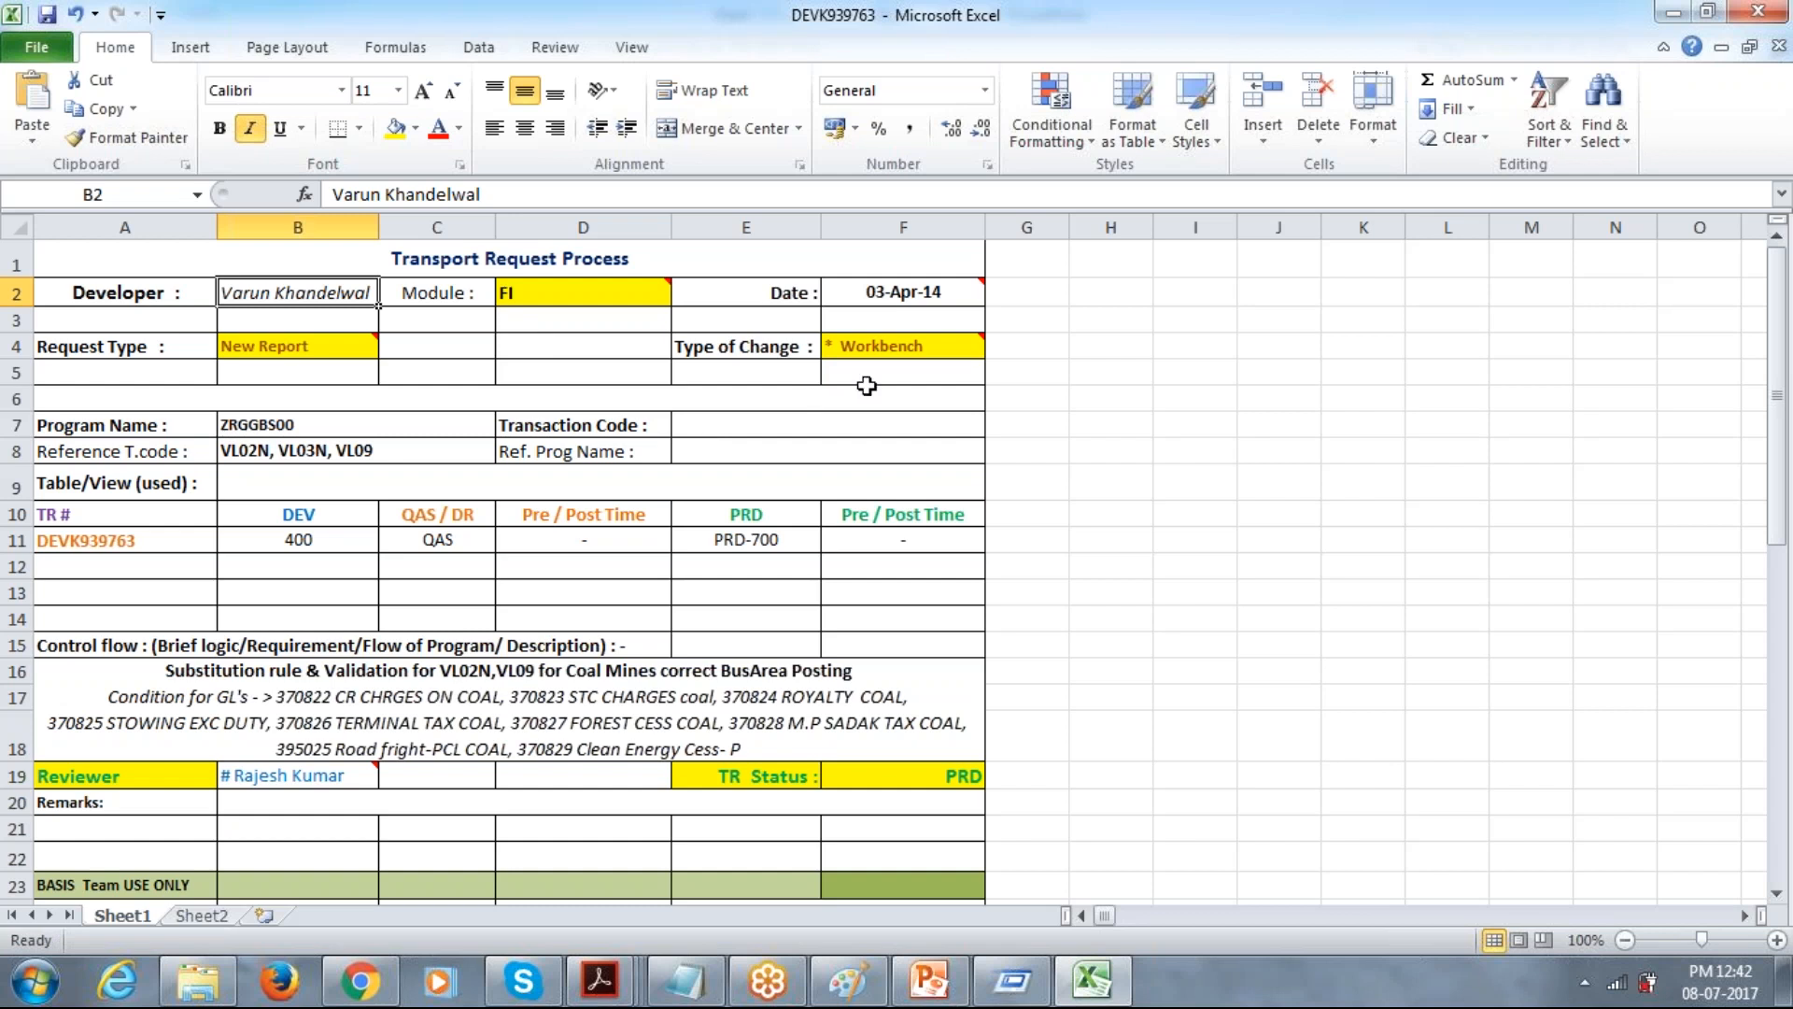
pyautogui.click(267, 420)
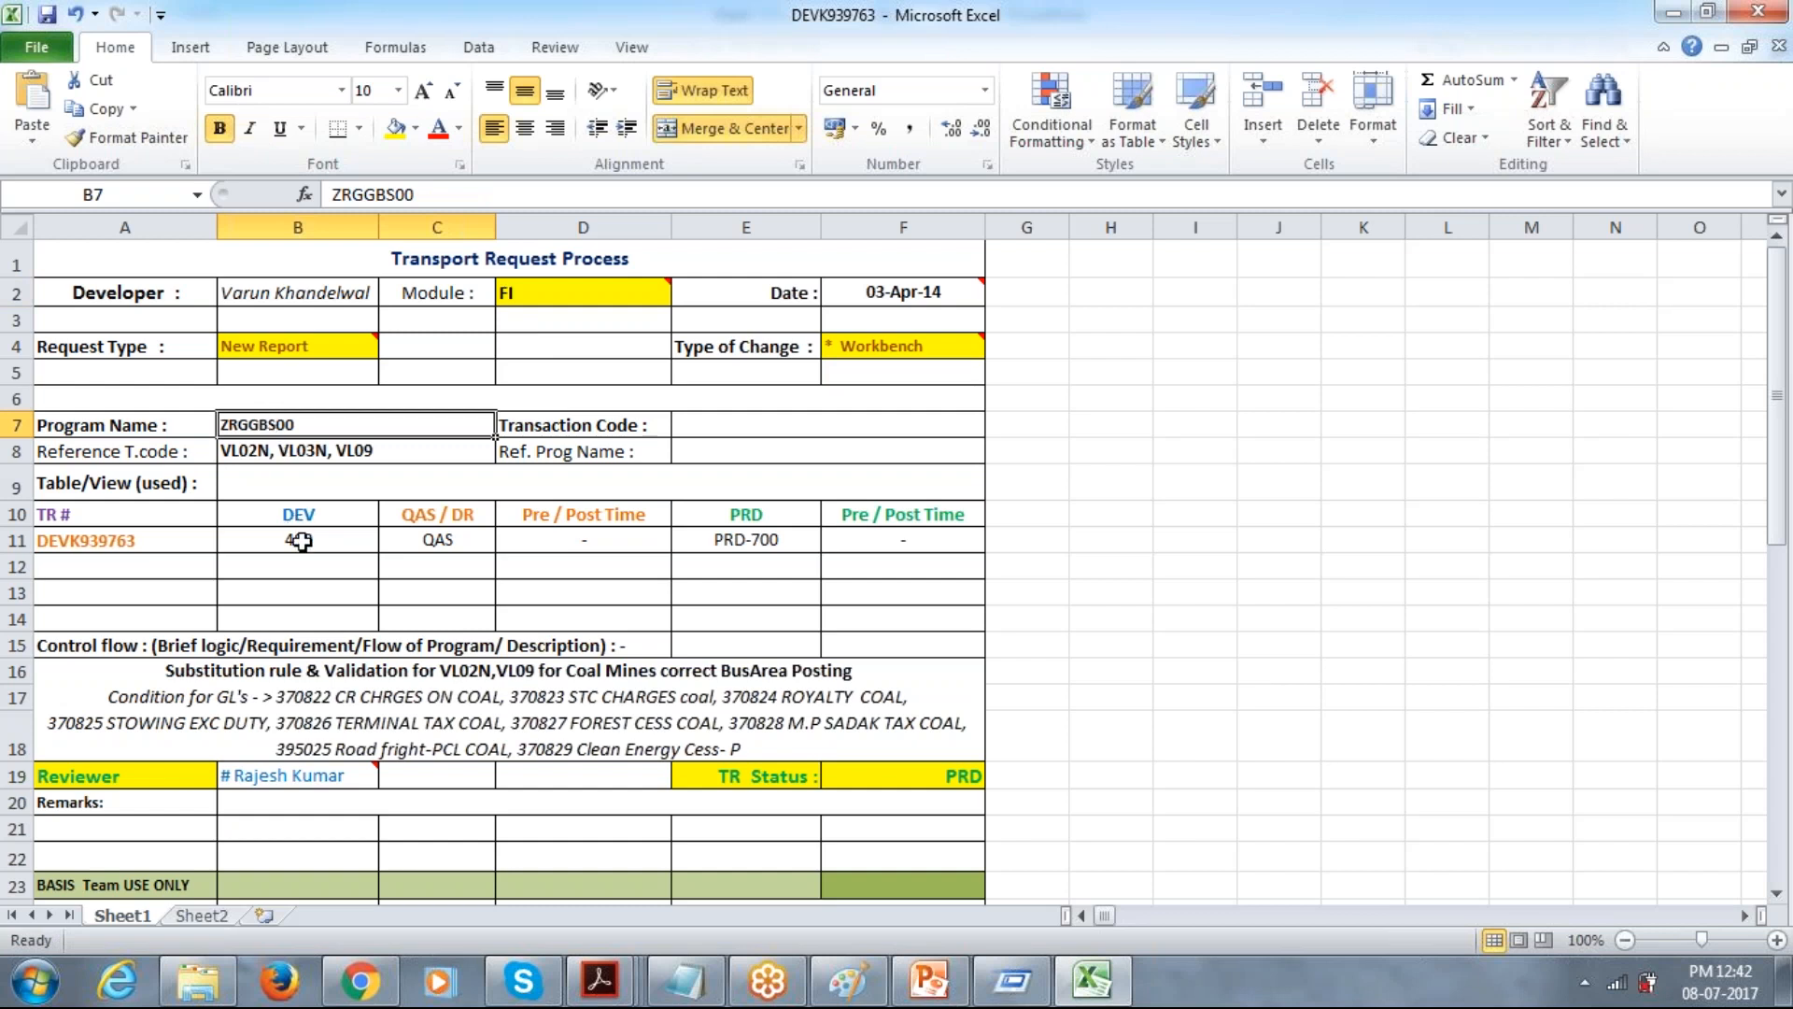
pyautogui.click(137, 540)
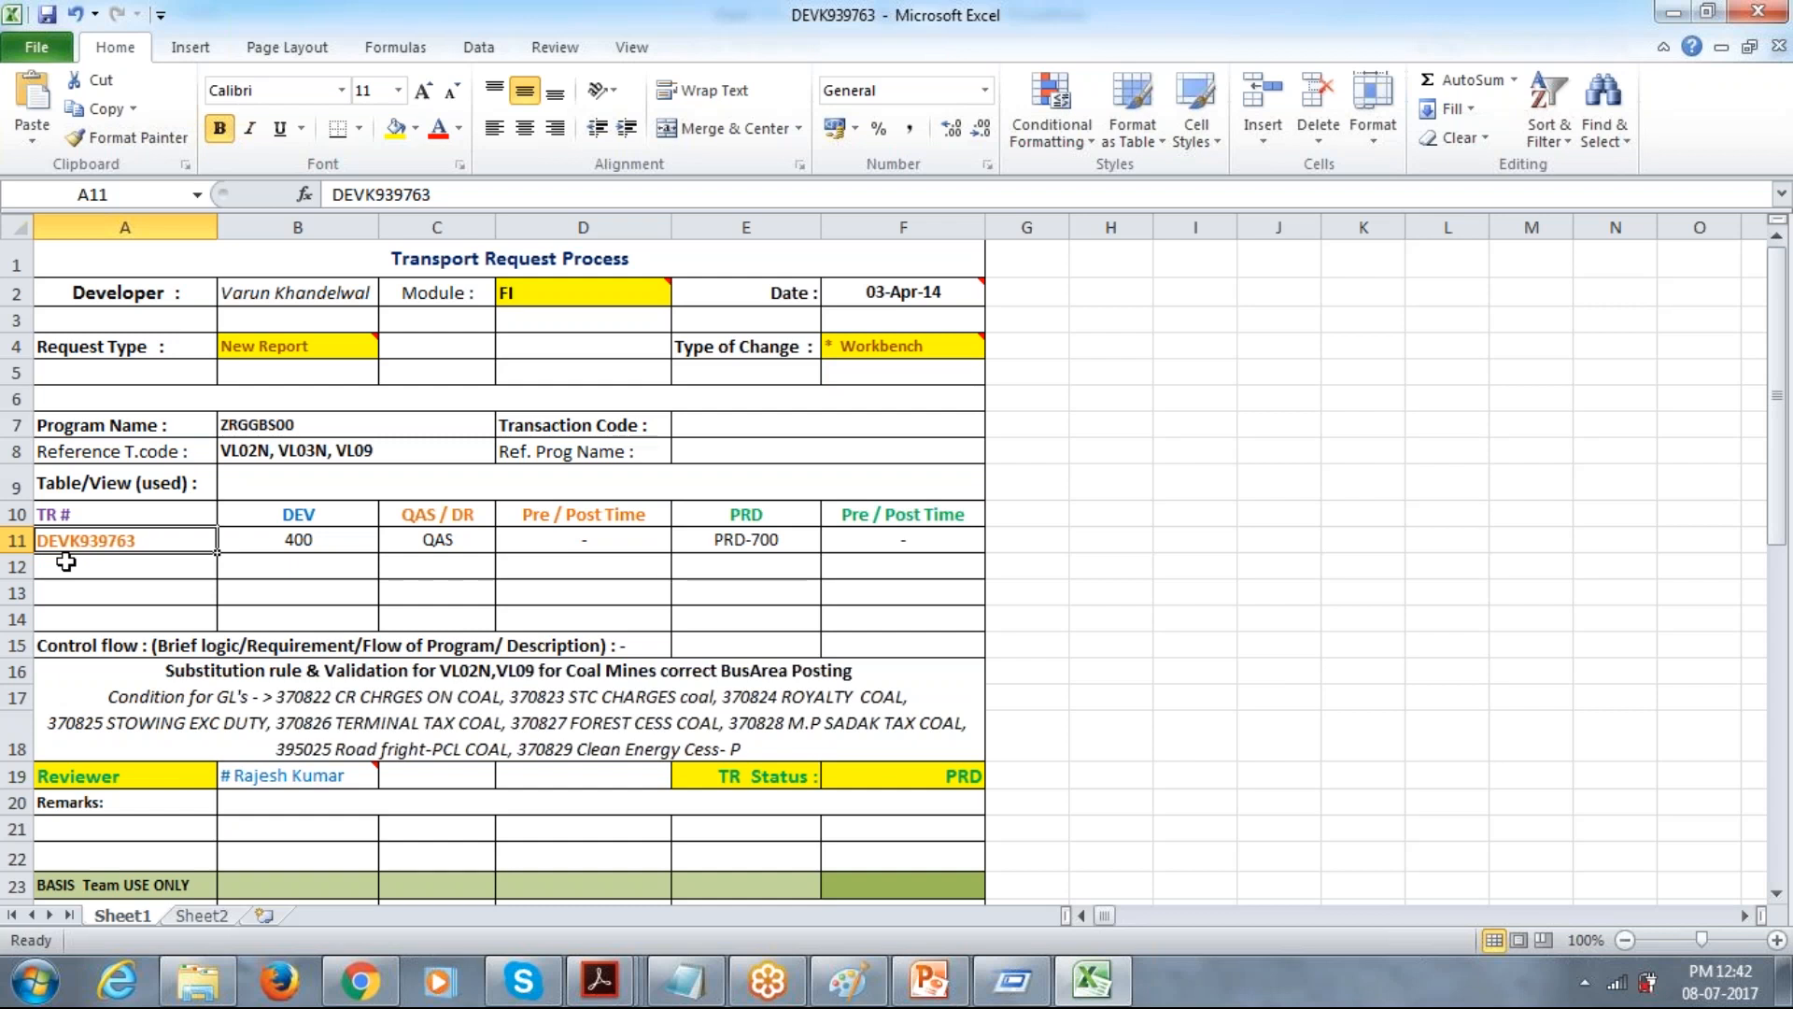
pyautogui.click(299, 540)
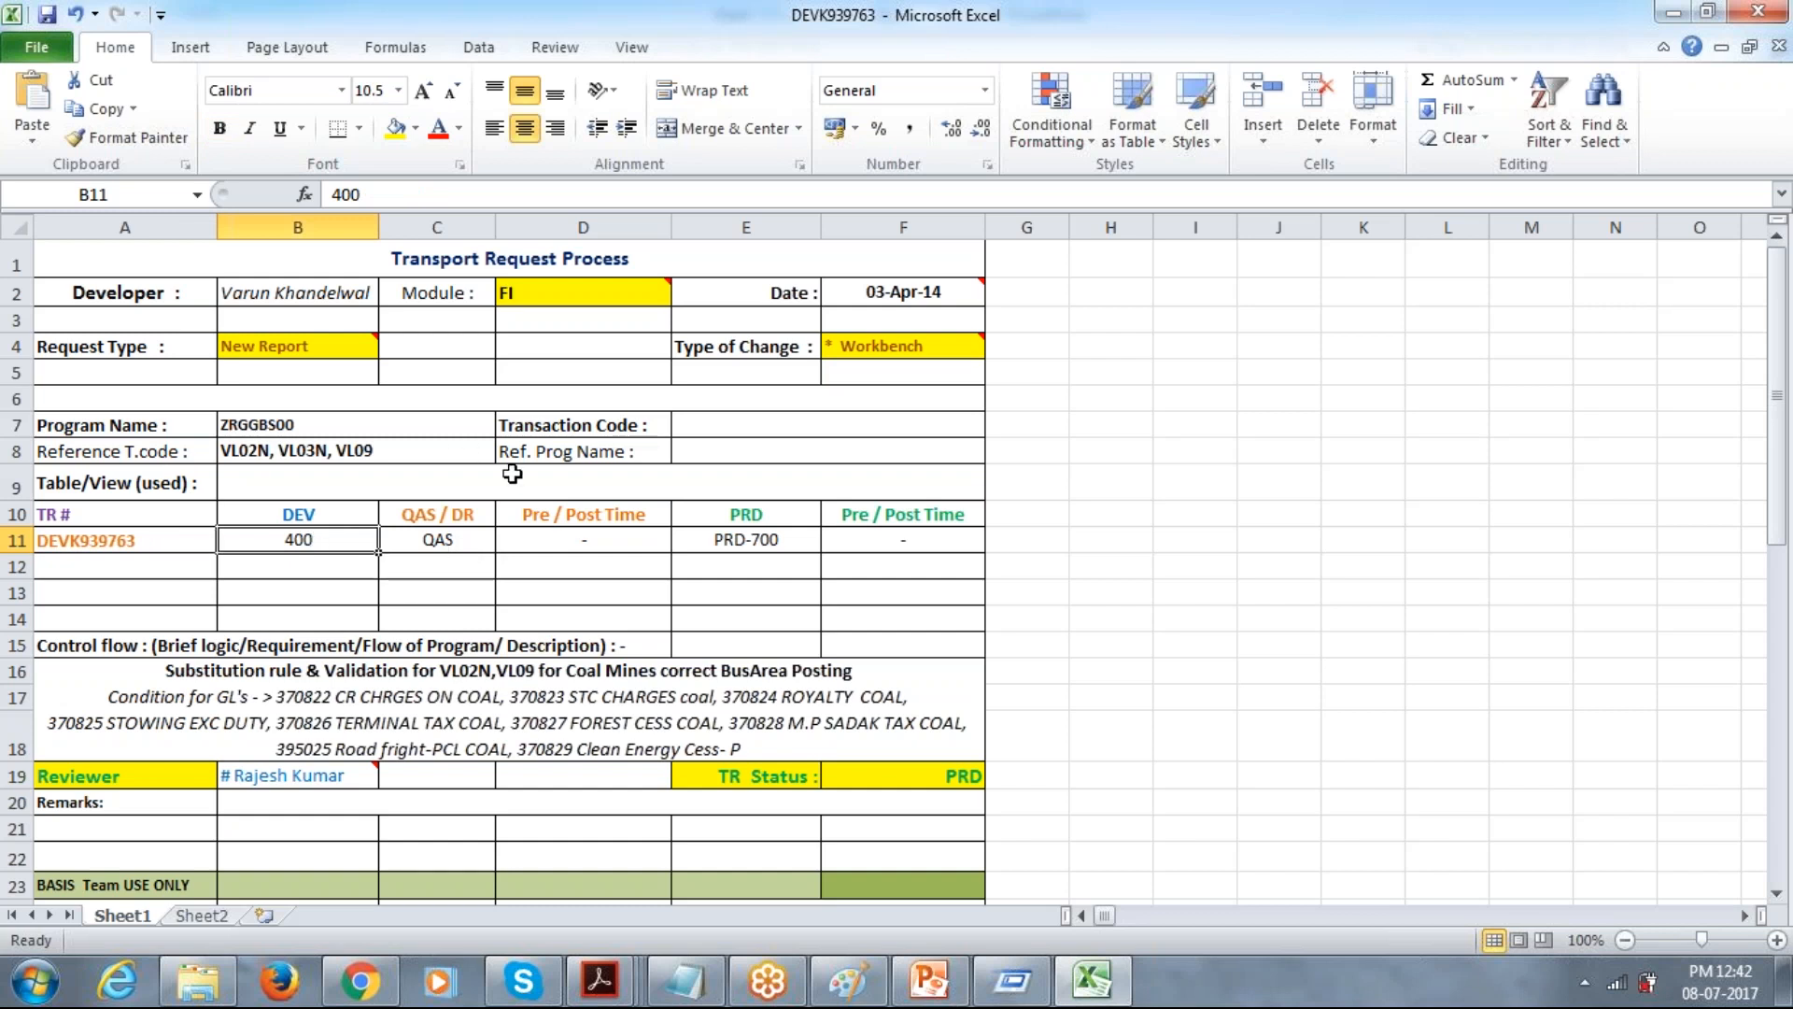
# Examine the DEVK939763 form's QAS pre/post time, PRD client, type of change and control flow description.
pyautogui.click(572, 539)
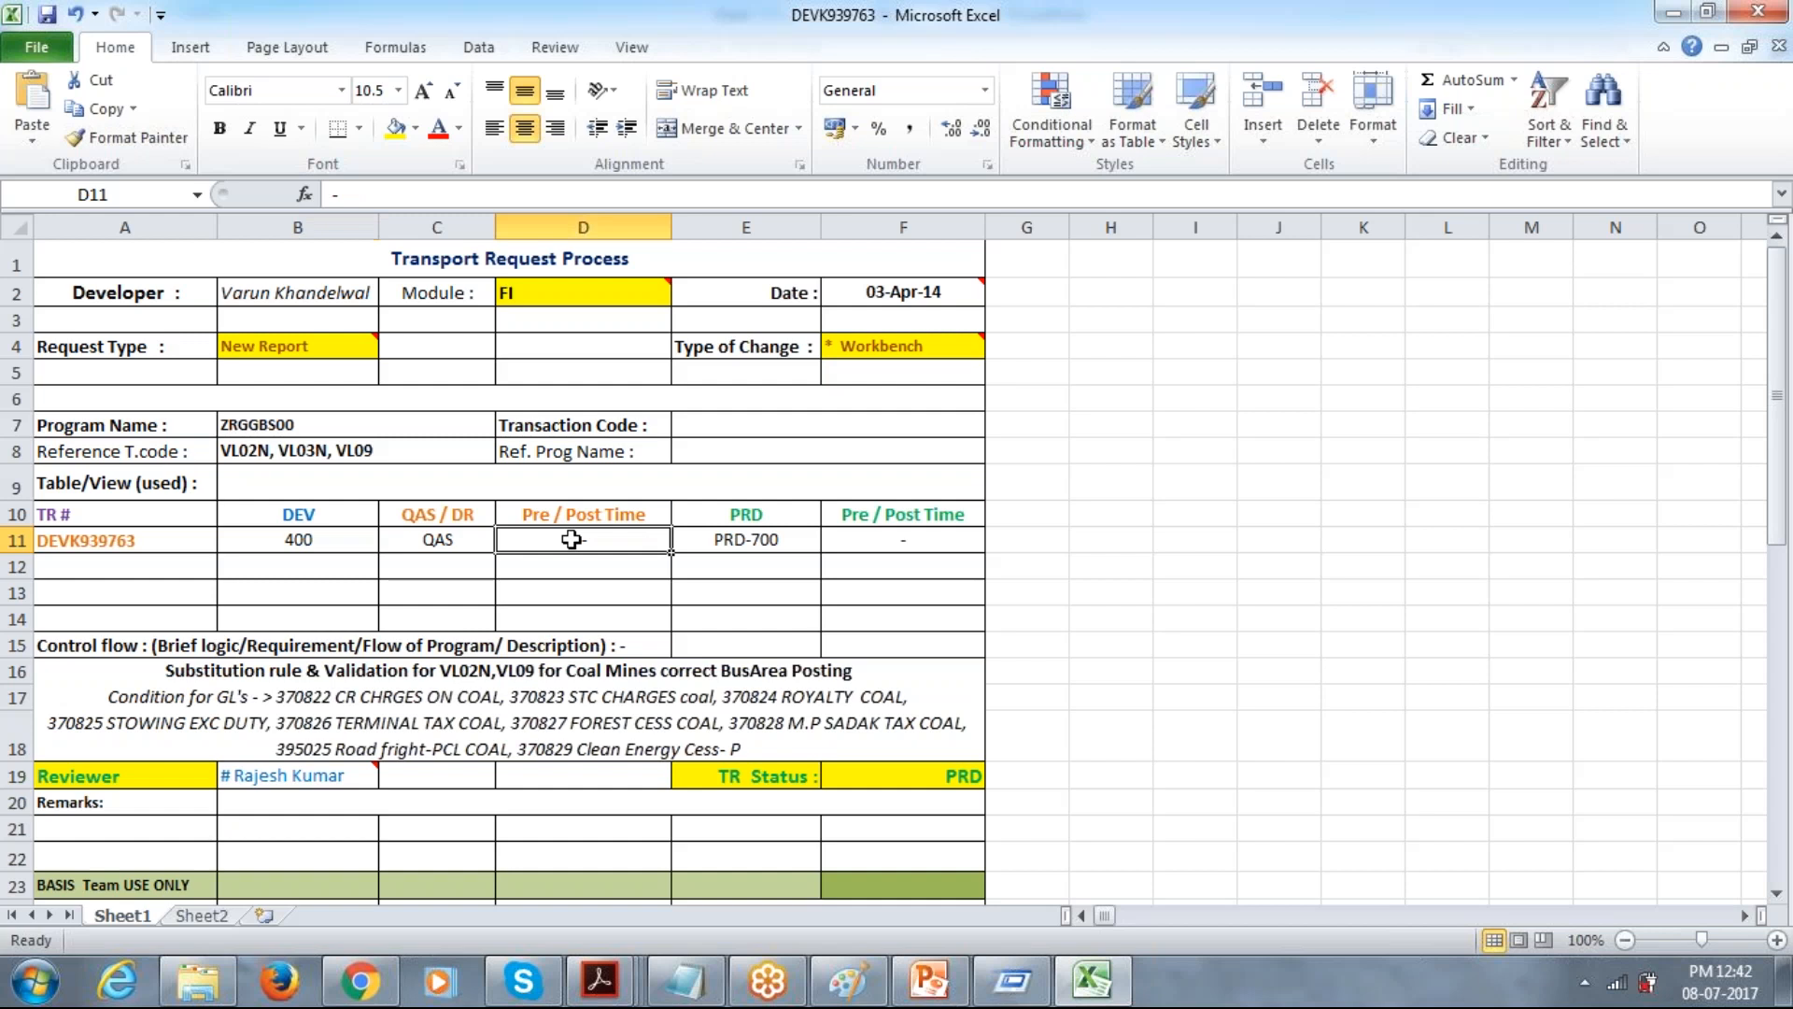
pyautogui.click(733, 536)
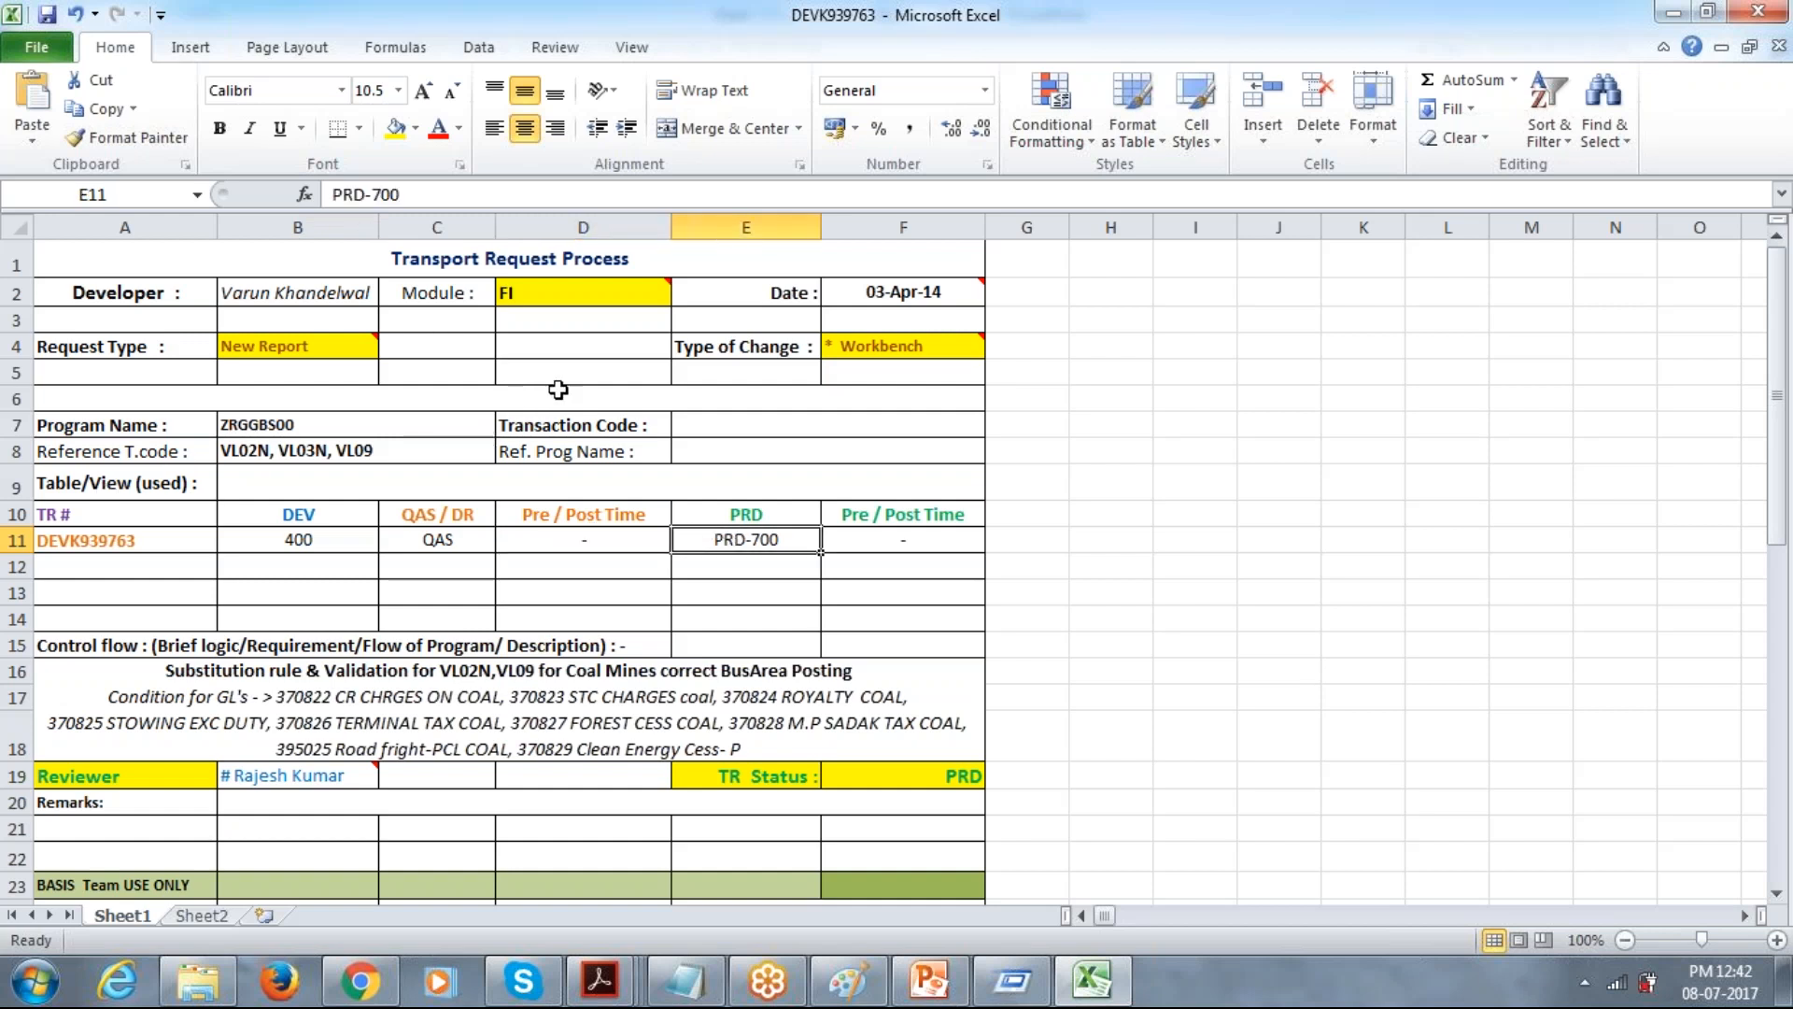
pyautogui.moveTo(924, 351)
pyautogui.click(893, 347)
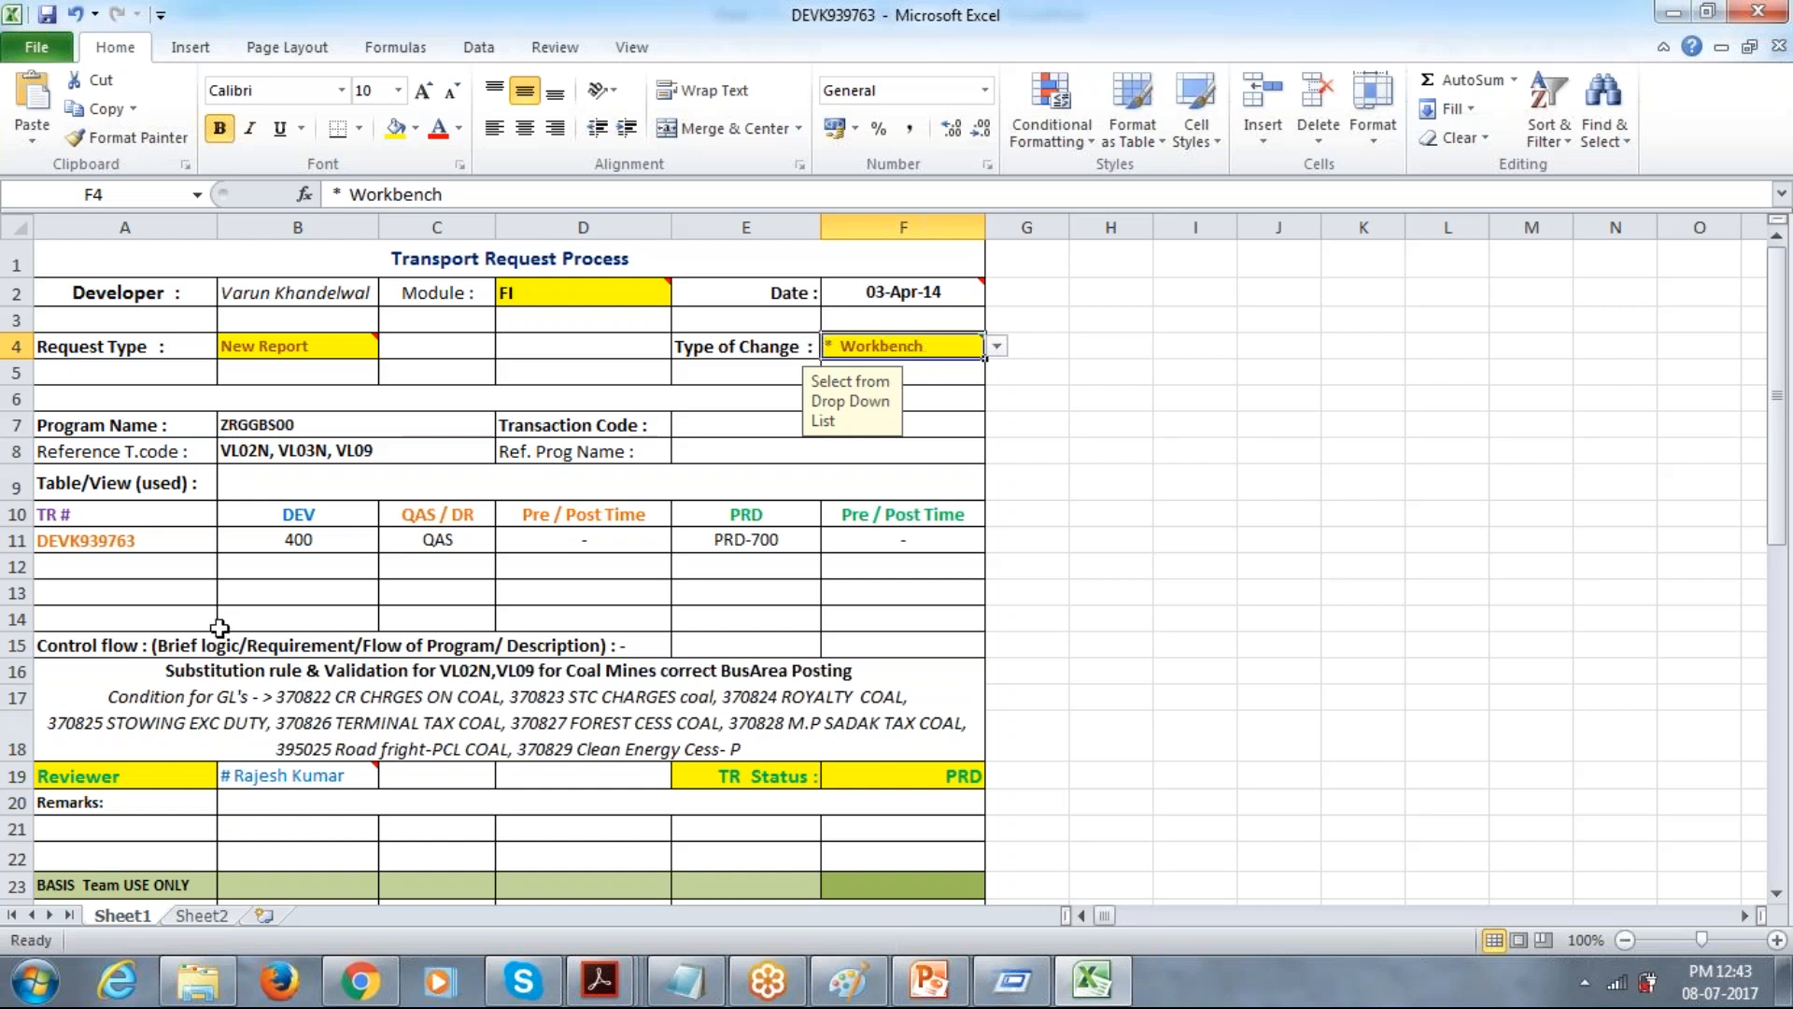
pyautogui.press('Down')
pyautogui.press('Down')
pyautogui.press('Down')
pyautogui.press('Down')
pyautogui.click(364, 710)
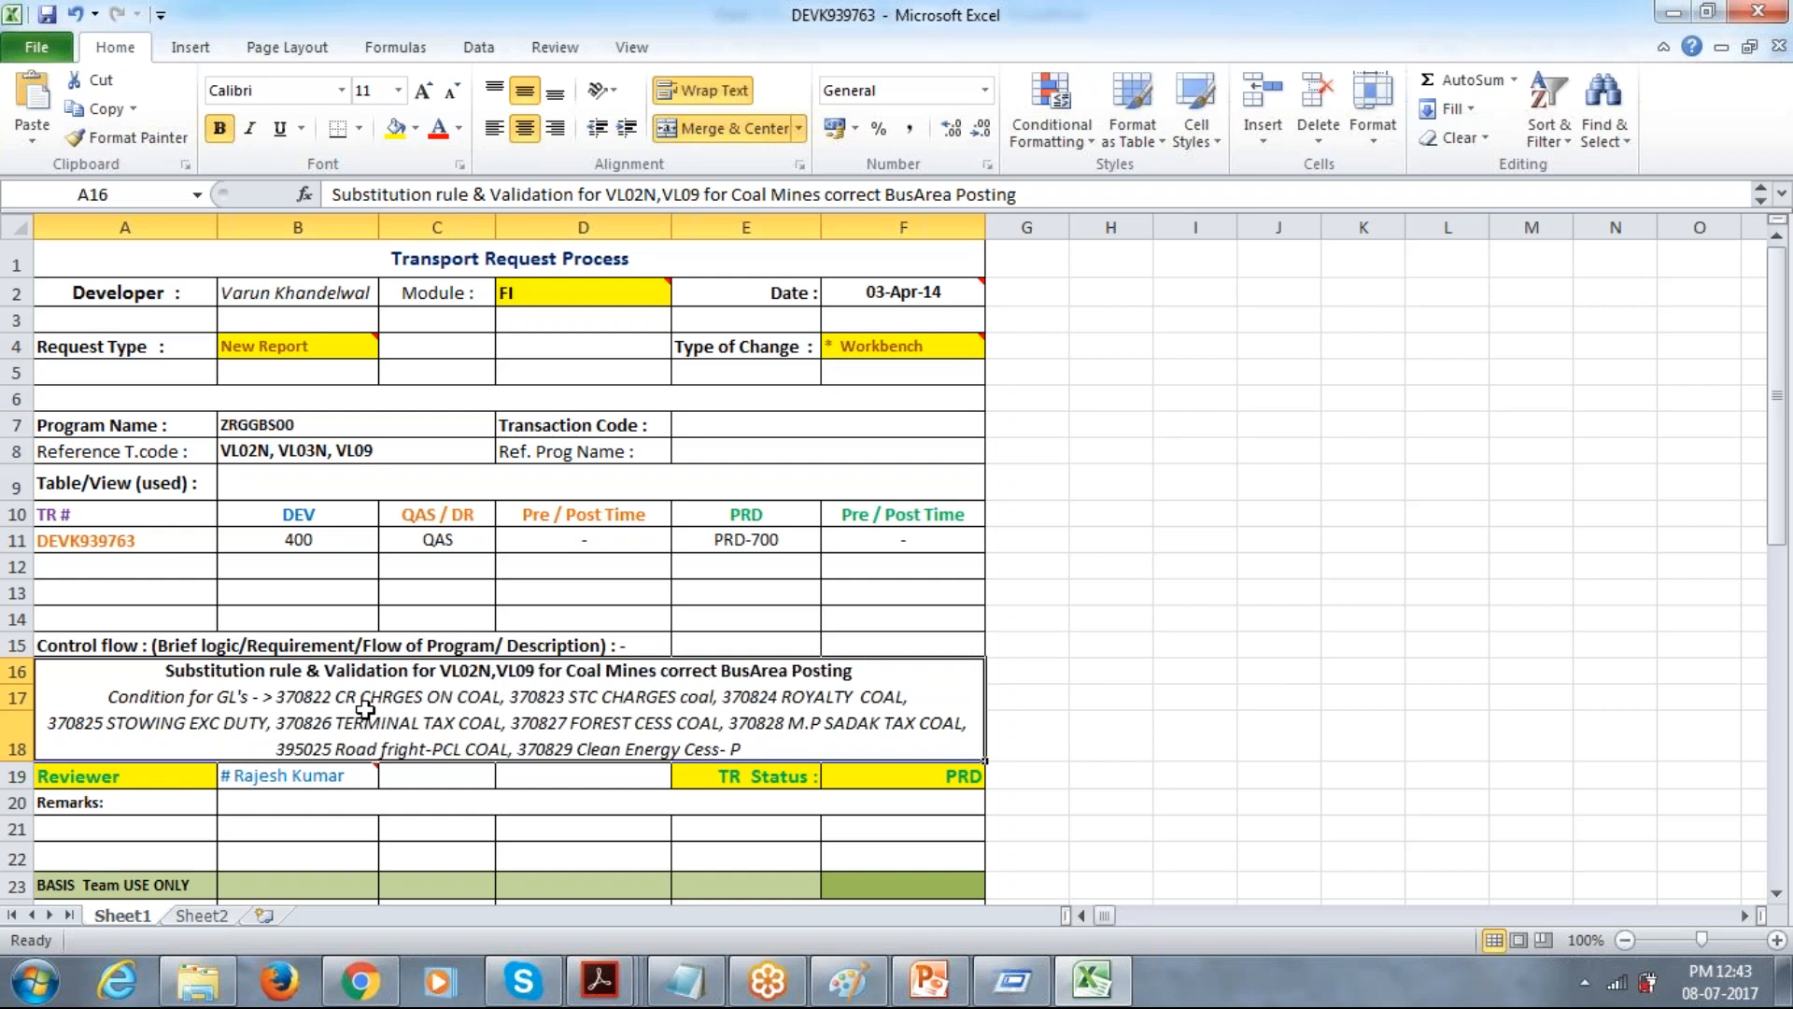
# Examine the BASIS Team section's importer, TR number, and QAS and PRD import status in the DEVK939763 form.
pyautogui.press('Down')
pyautogui.press('Down')
pyautogui.press('Down')
pyautogui.press('Down')
pyautogui.press('Down')
pyautogui.press('Down')
pyautogui.press('Down')
pyautogui.press('Down')
pyautogui.press('Down')
pyautogui.press('Down')
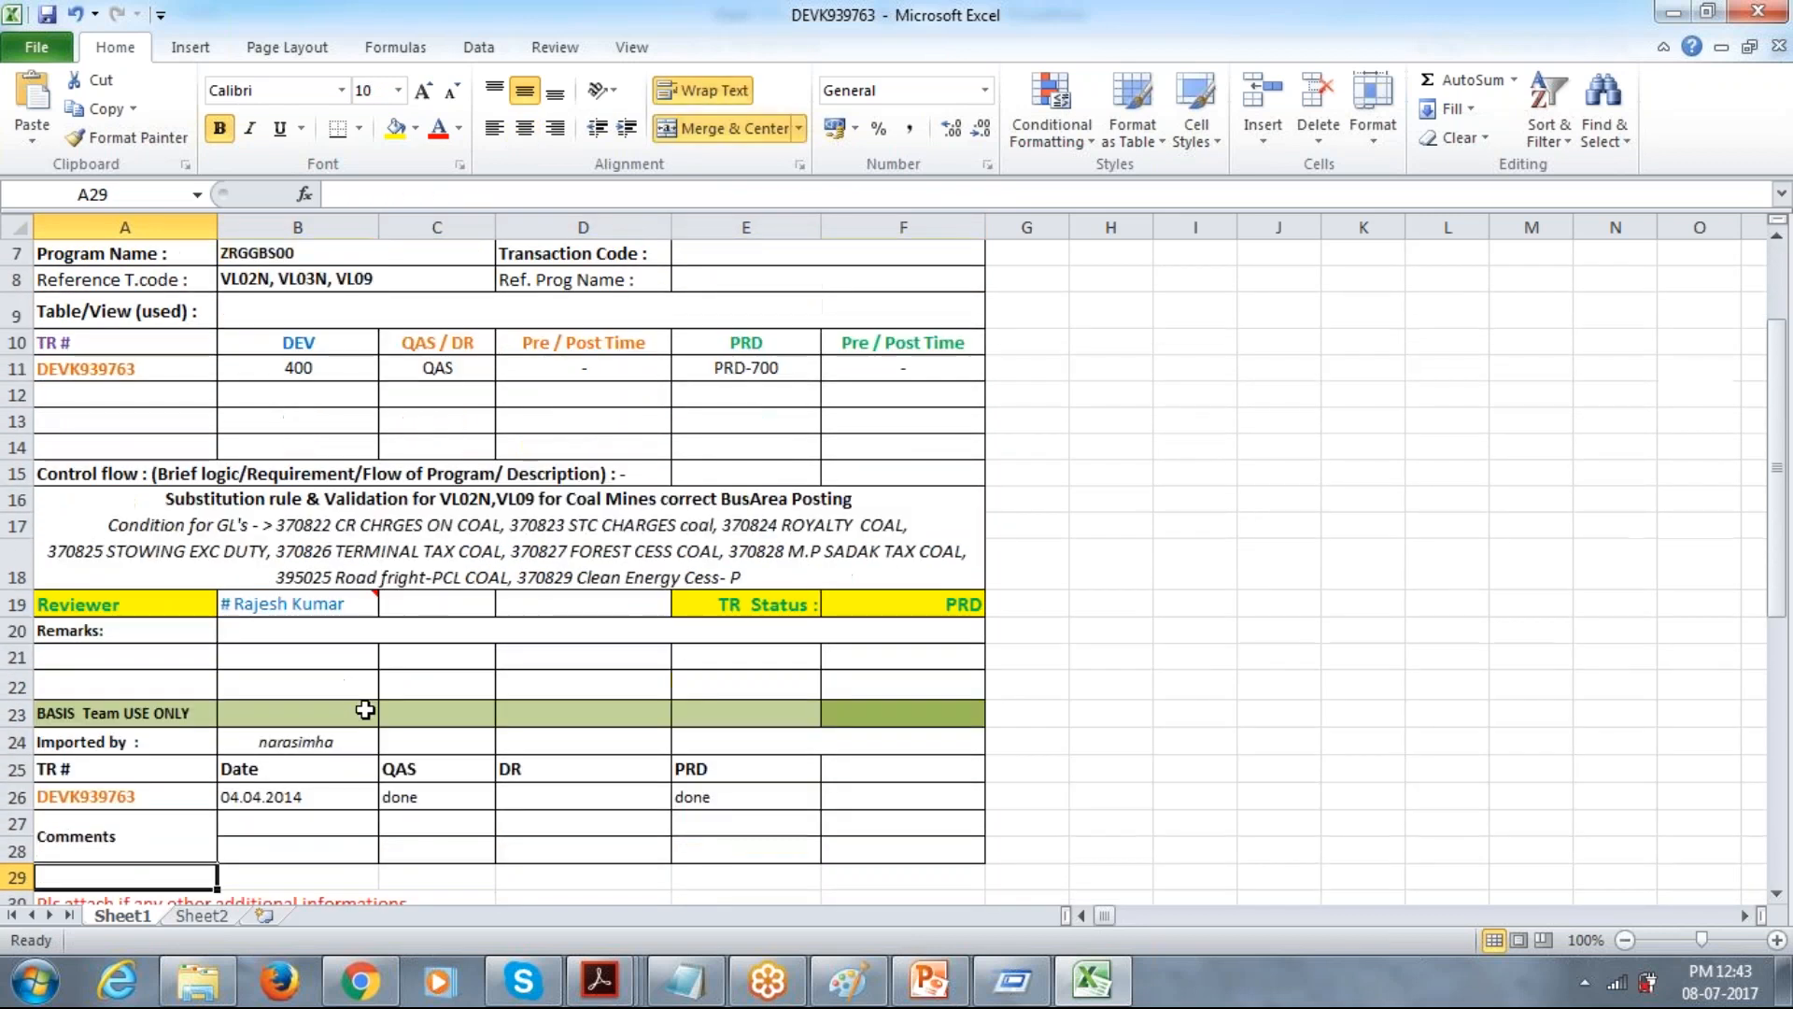
pyautogui.press('Down')
pyautogui.press('Down')
pyautogui.press('Down')
pyautogui.press('Down')
pyautogui.press('Down')
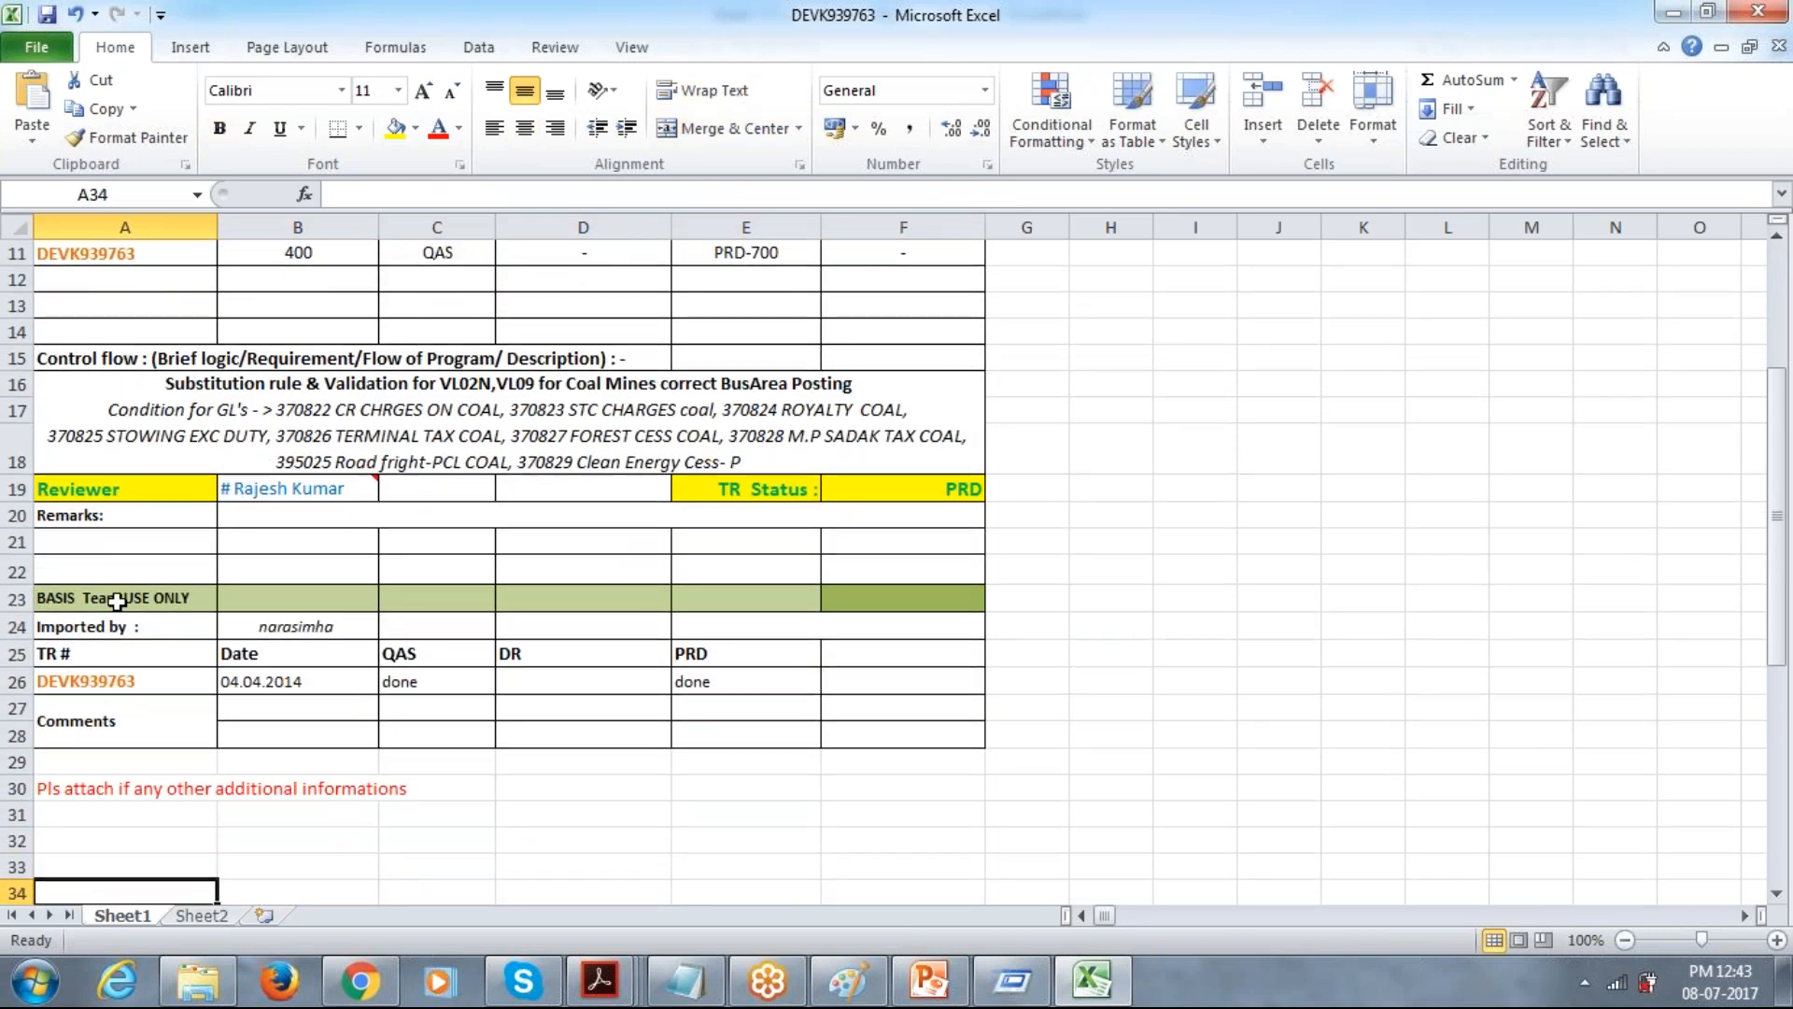
pyautogui.click(117, 601)
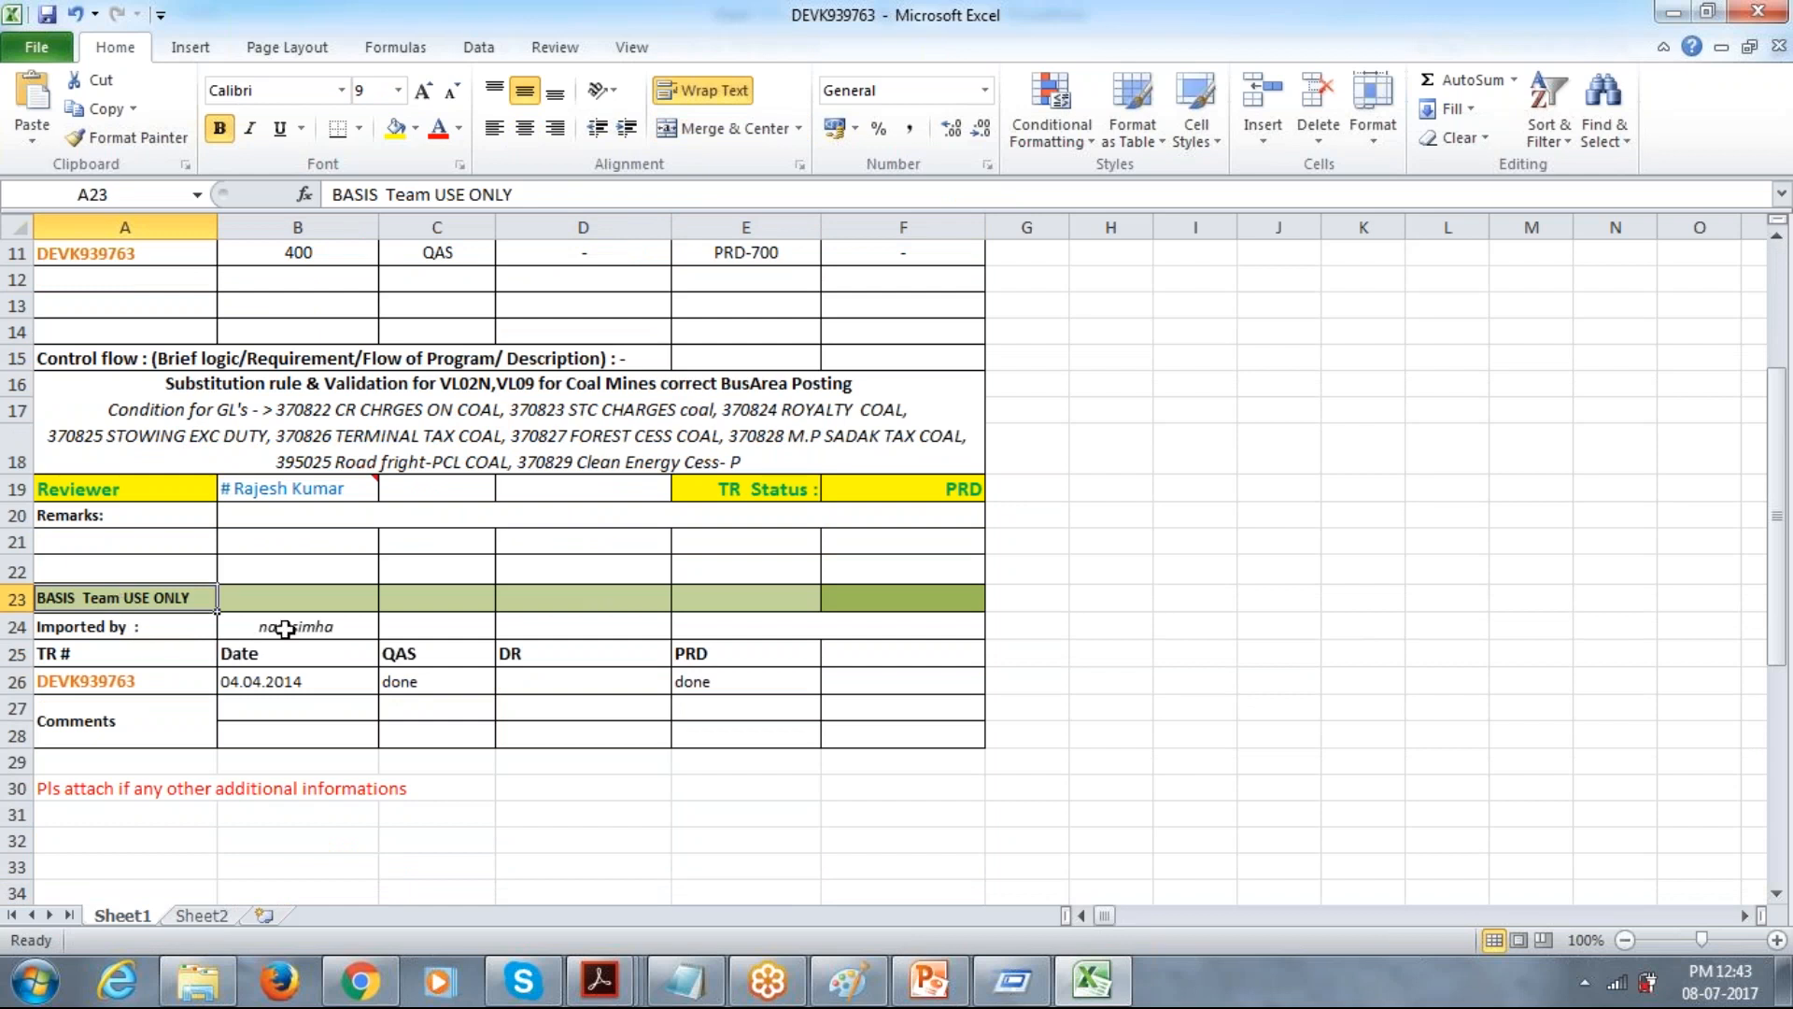
pyautogui.click(285, 629)
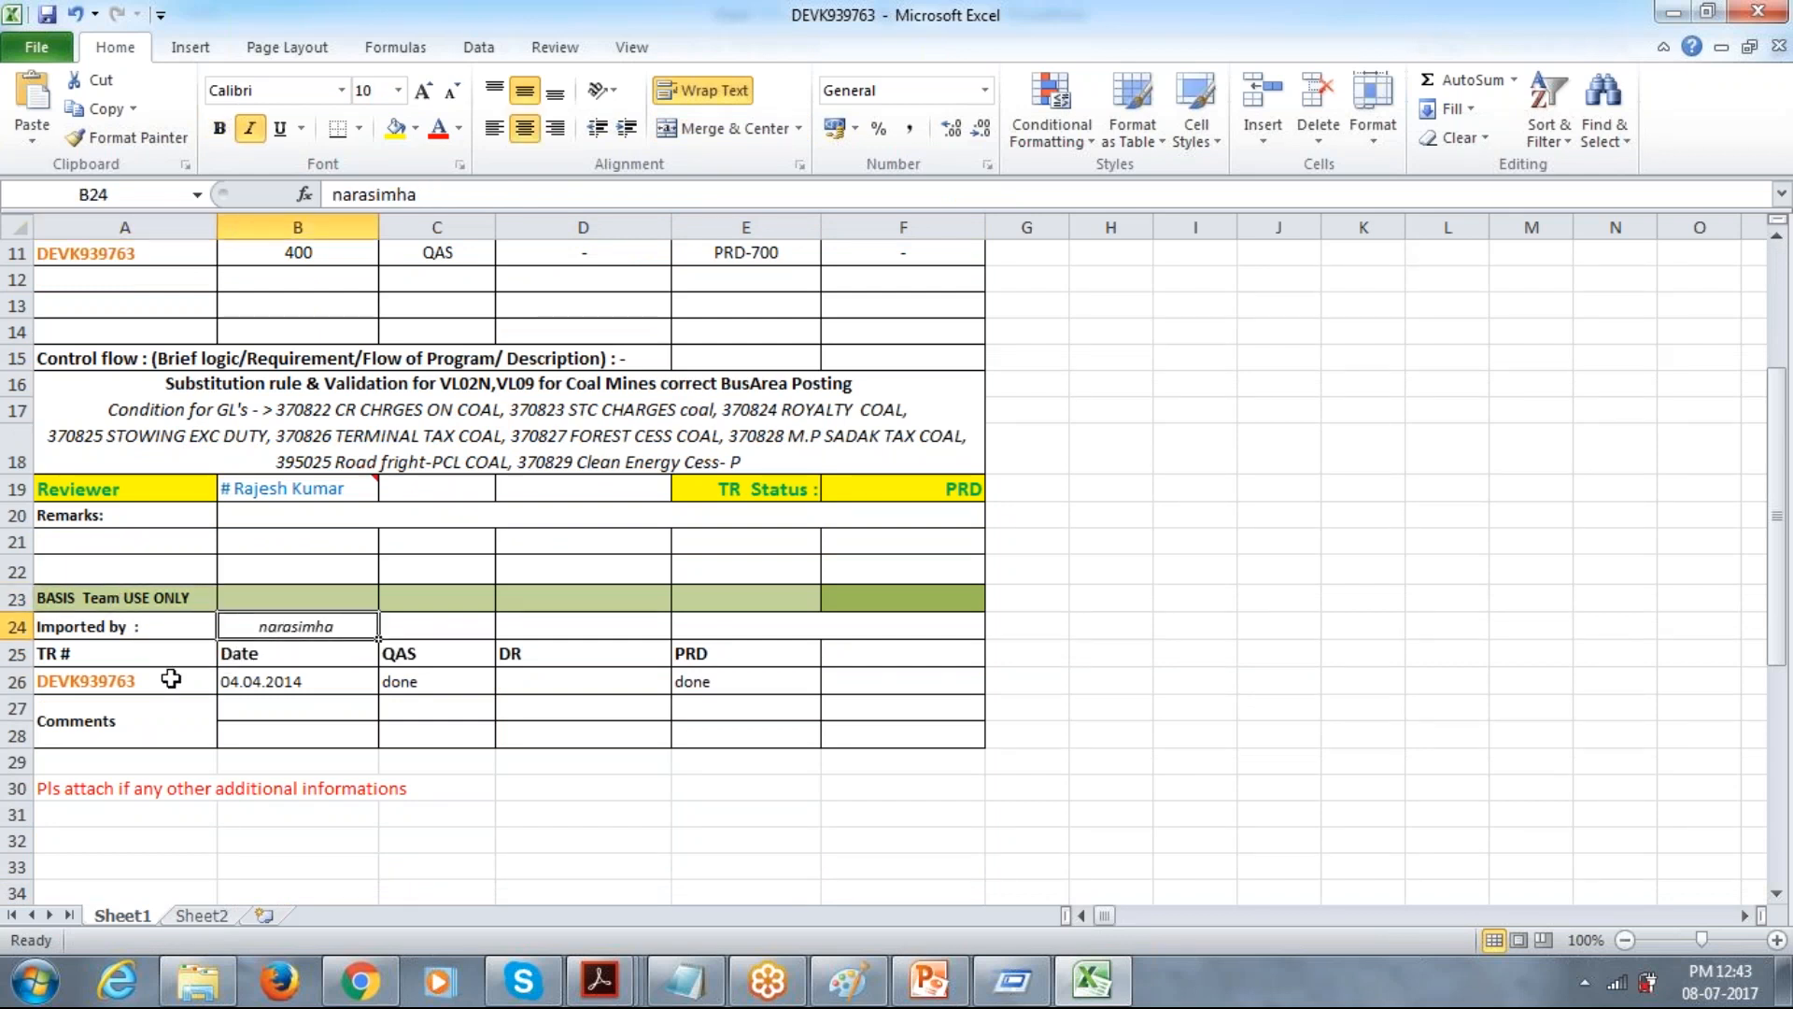
pyautogui.click(171, 680)
pyautogui.click(430, 692)
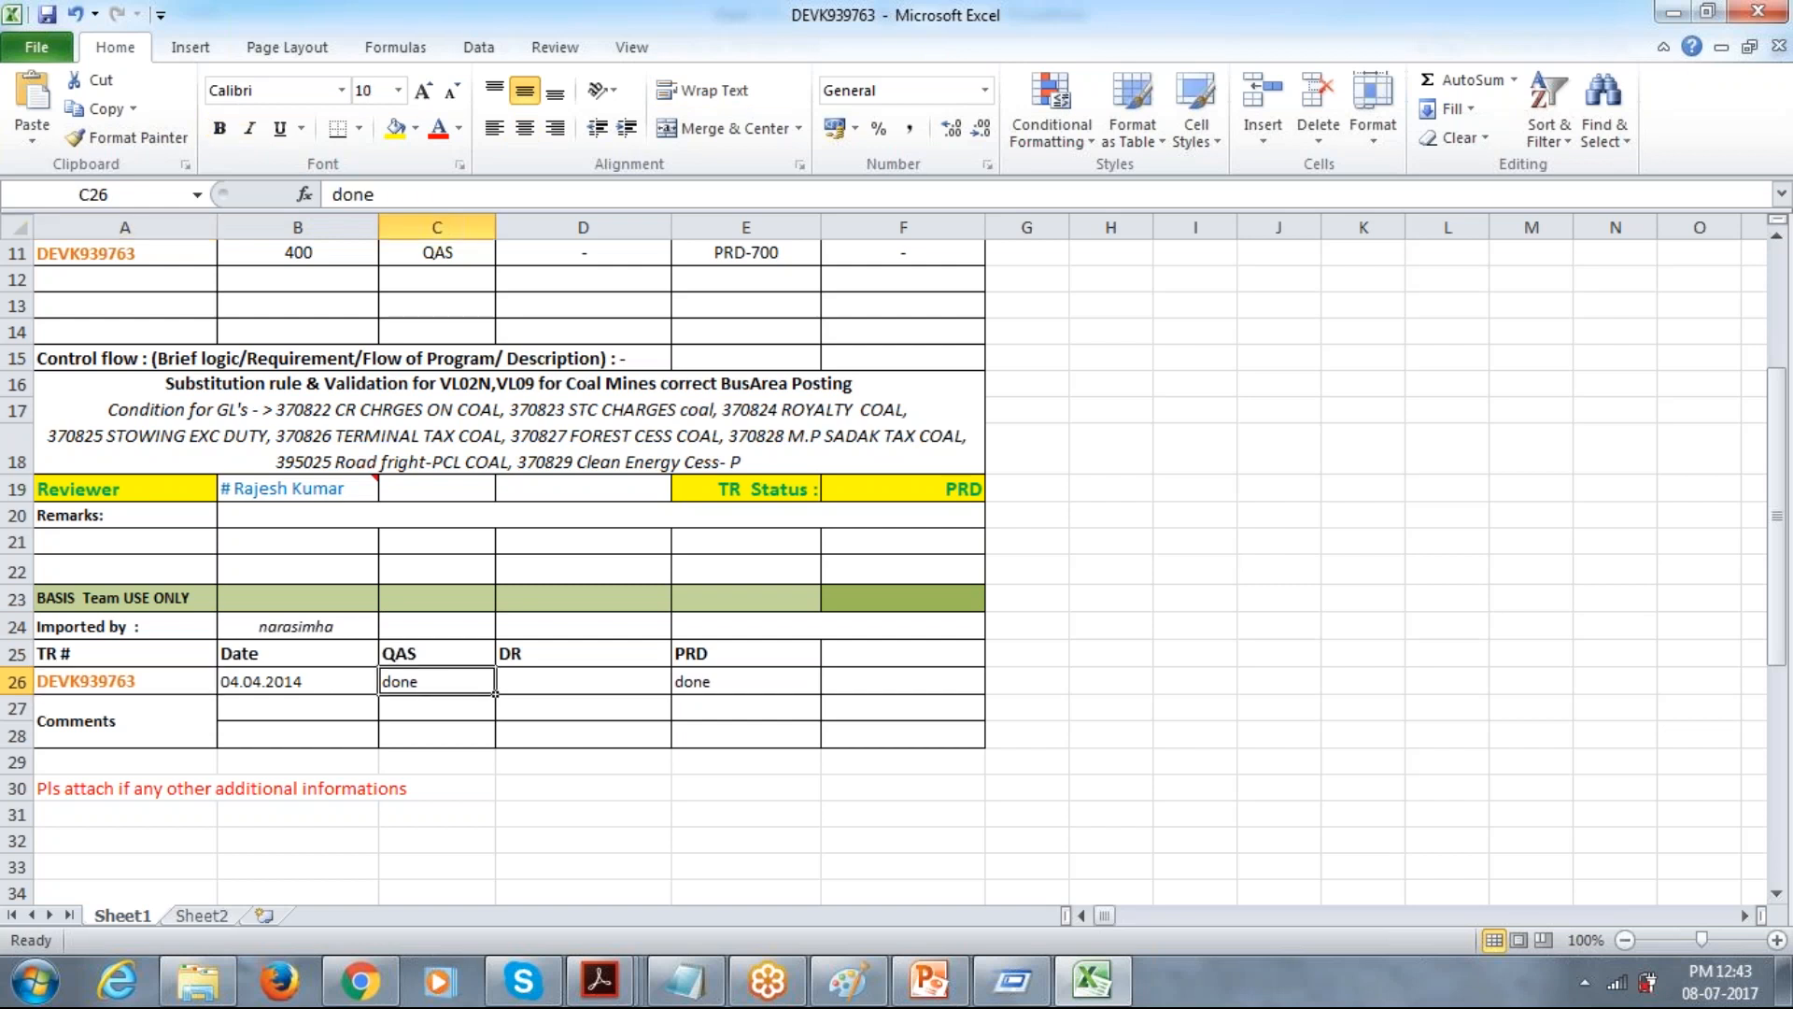
pyautogui.click(703, 698)
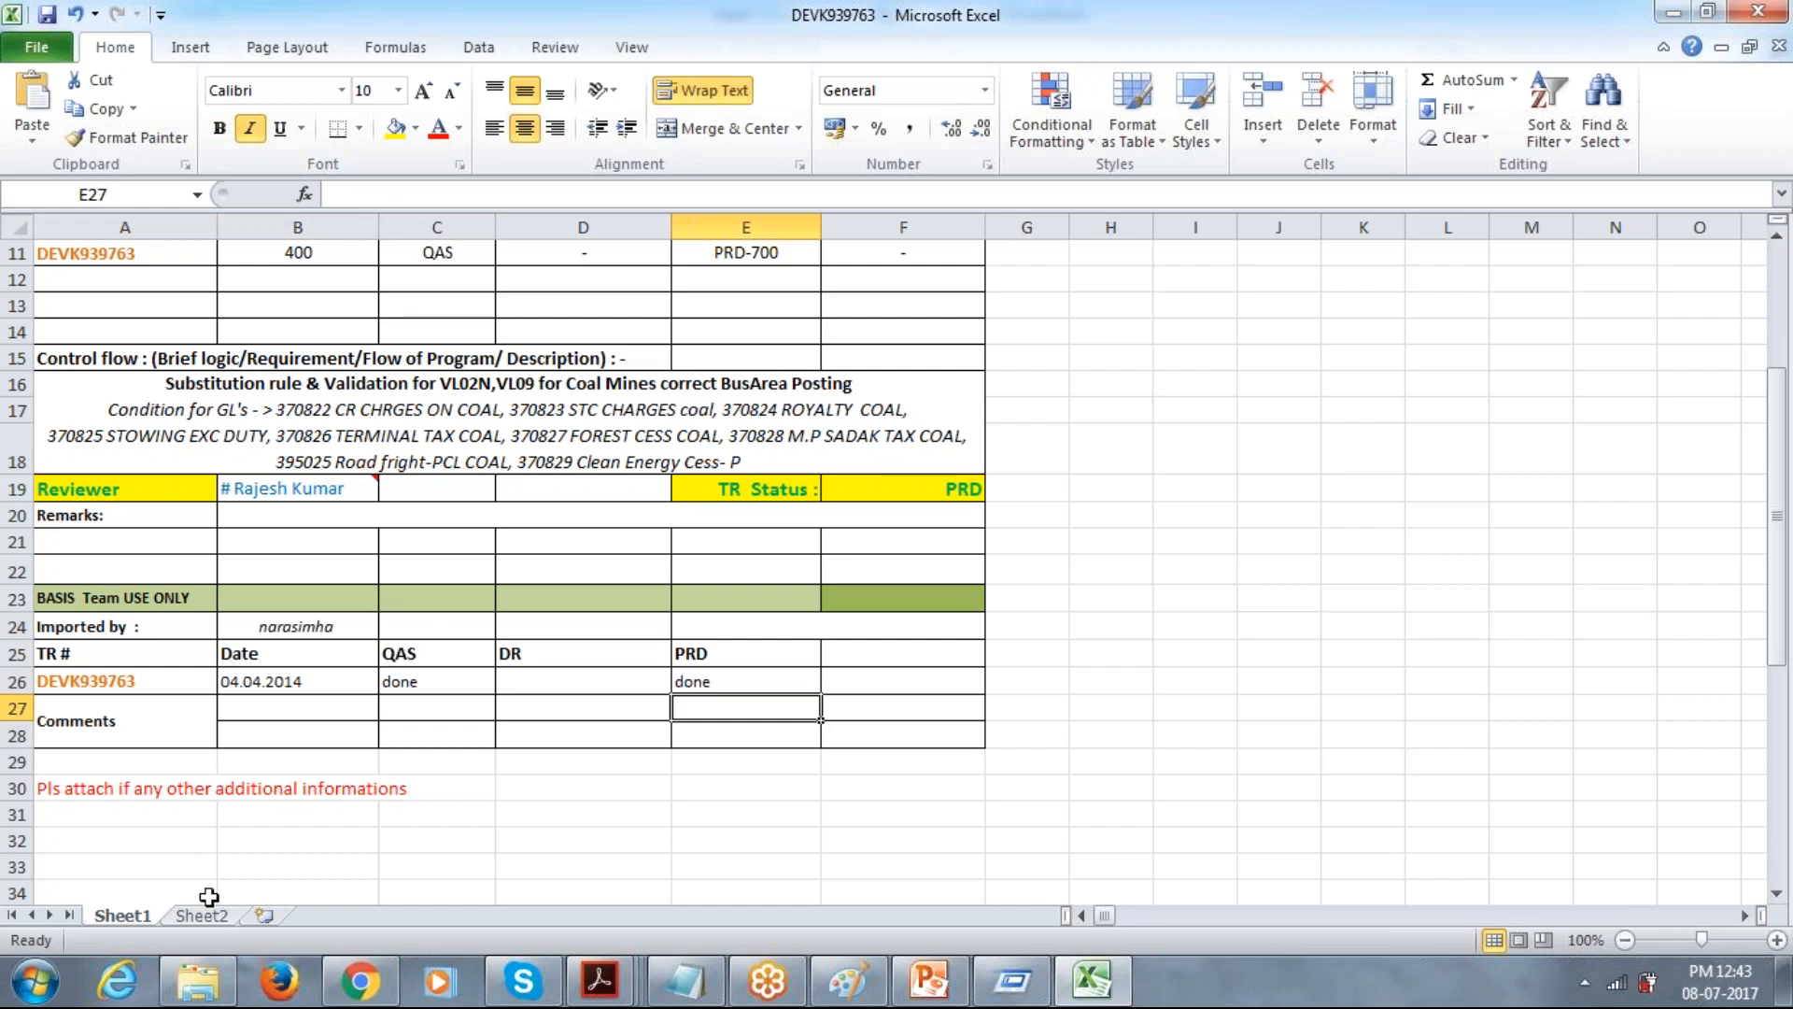
# Open the DEVK940251 workbook from the TR LIST-2014 folder and check its developer, module and type of change.
pyautogui.click(198, 981)
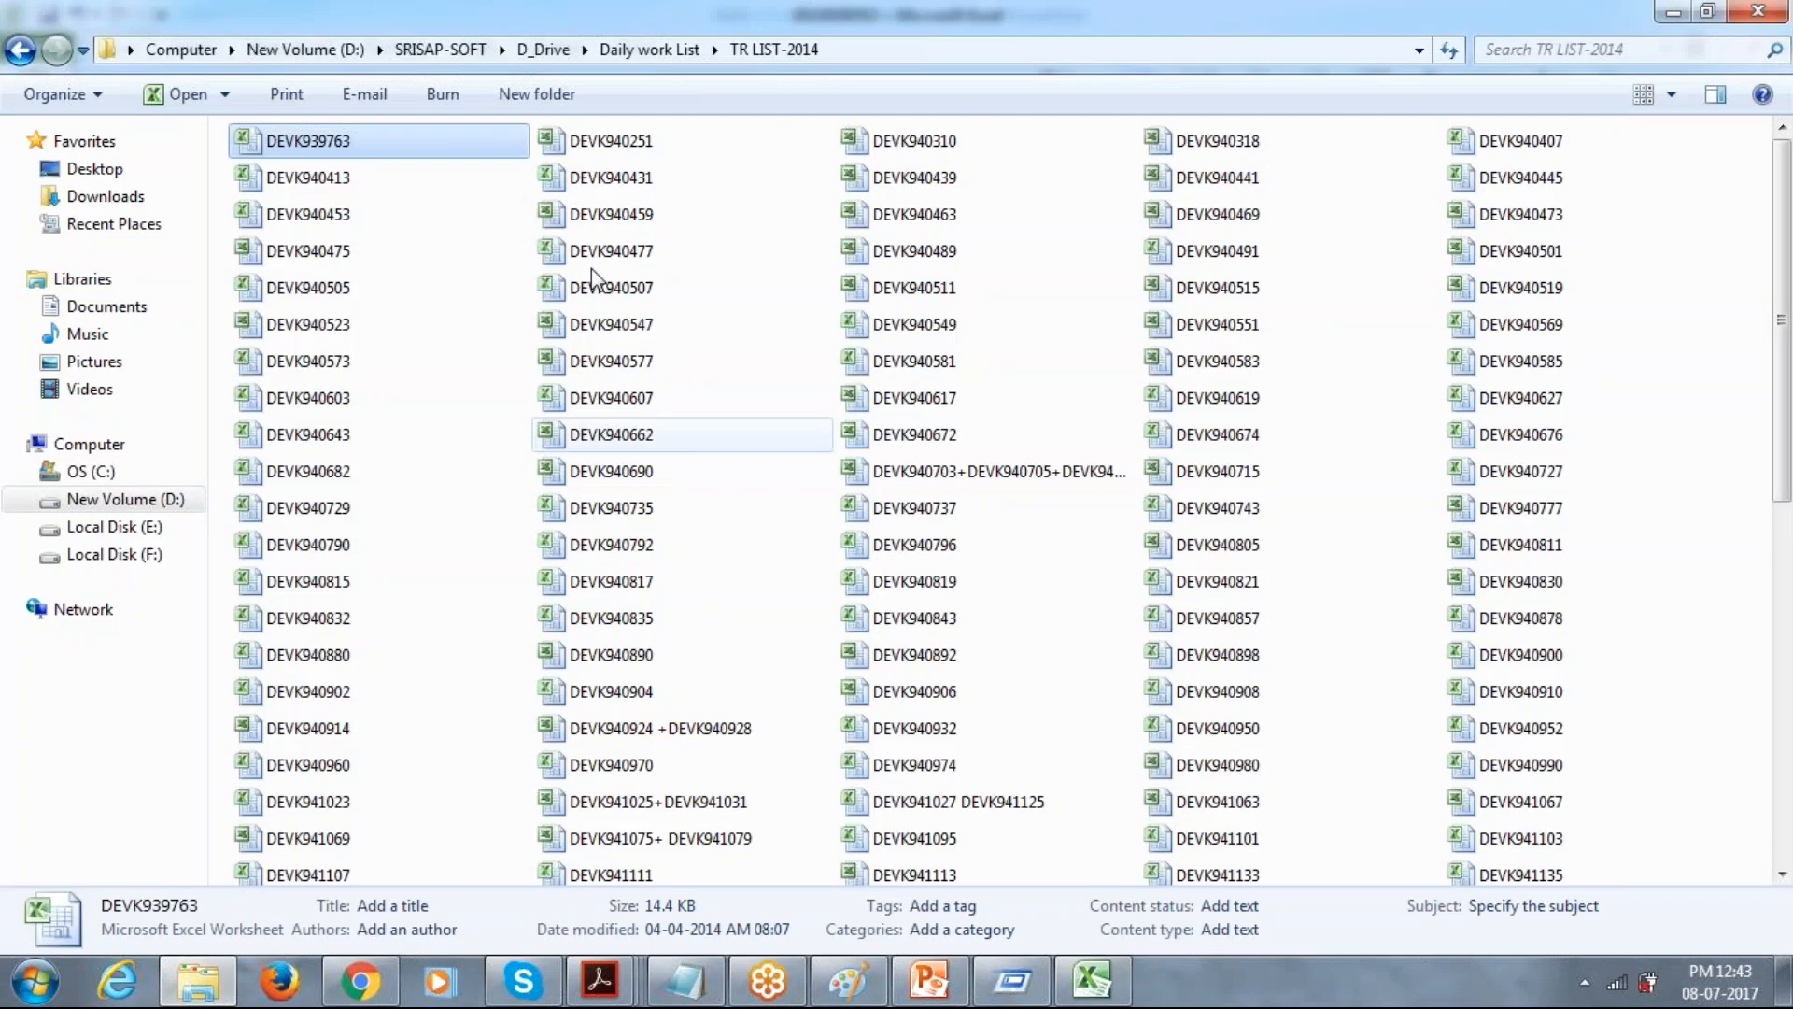
pyautogui.doubleClick(594, 149)
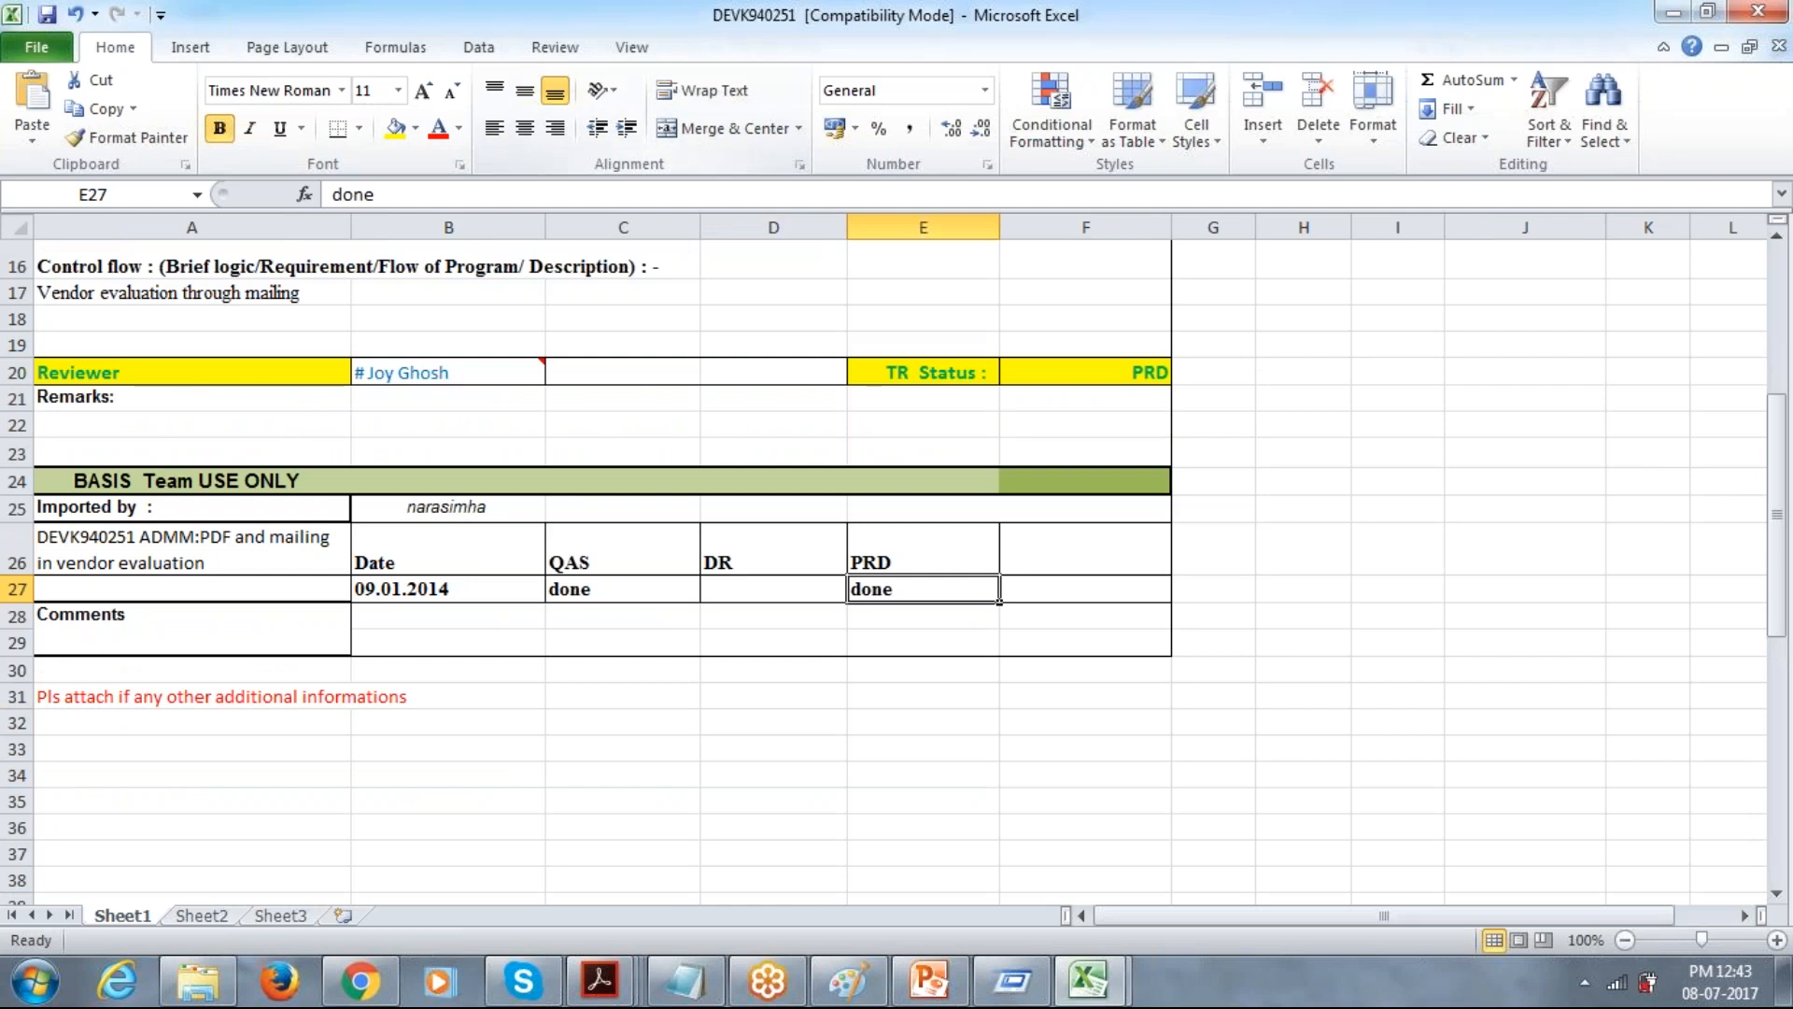
pyautogui.scroll(5, 728, 374)
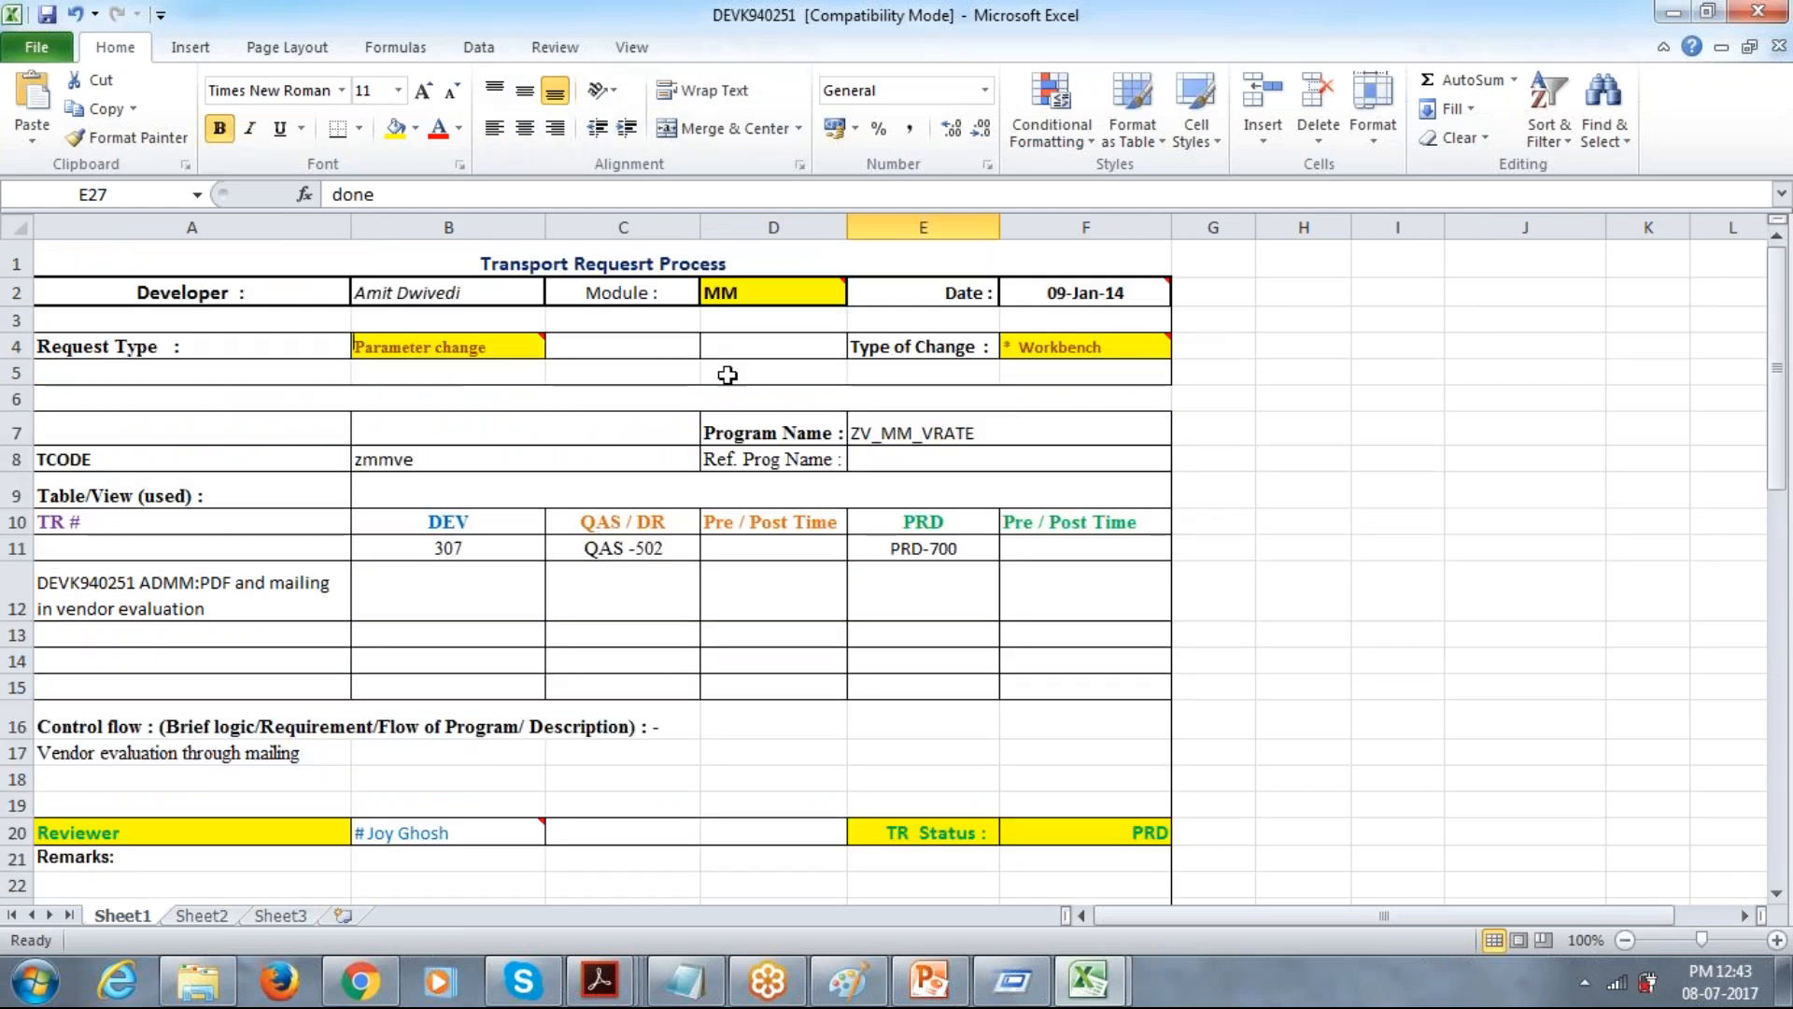
pyautogui.click(457, 291)
pyautogui.click(773, 303)
pyautogui.click(1107, 352)
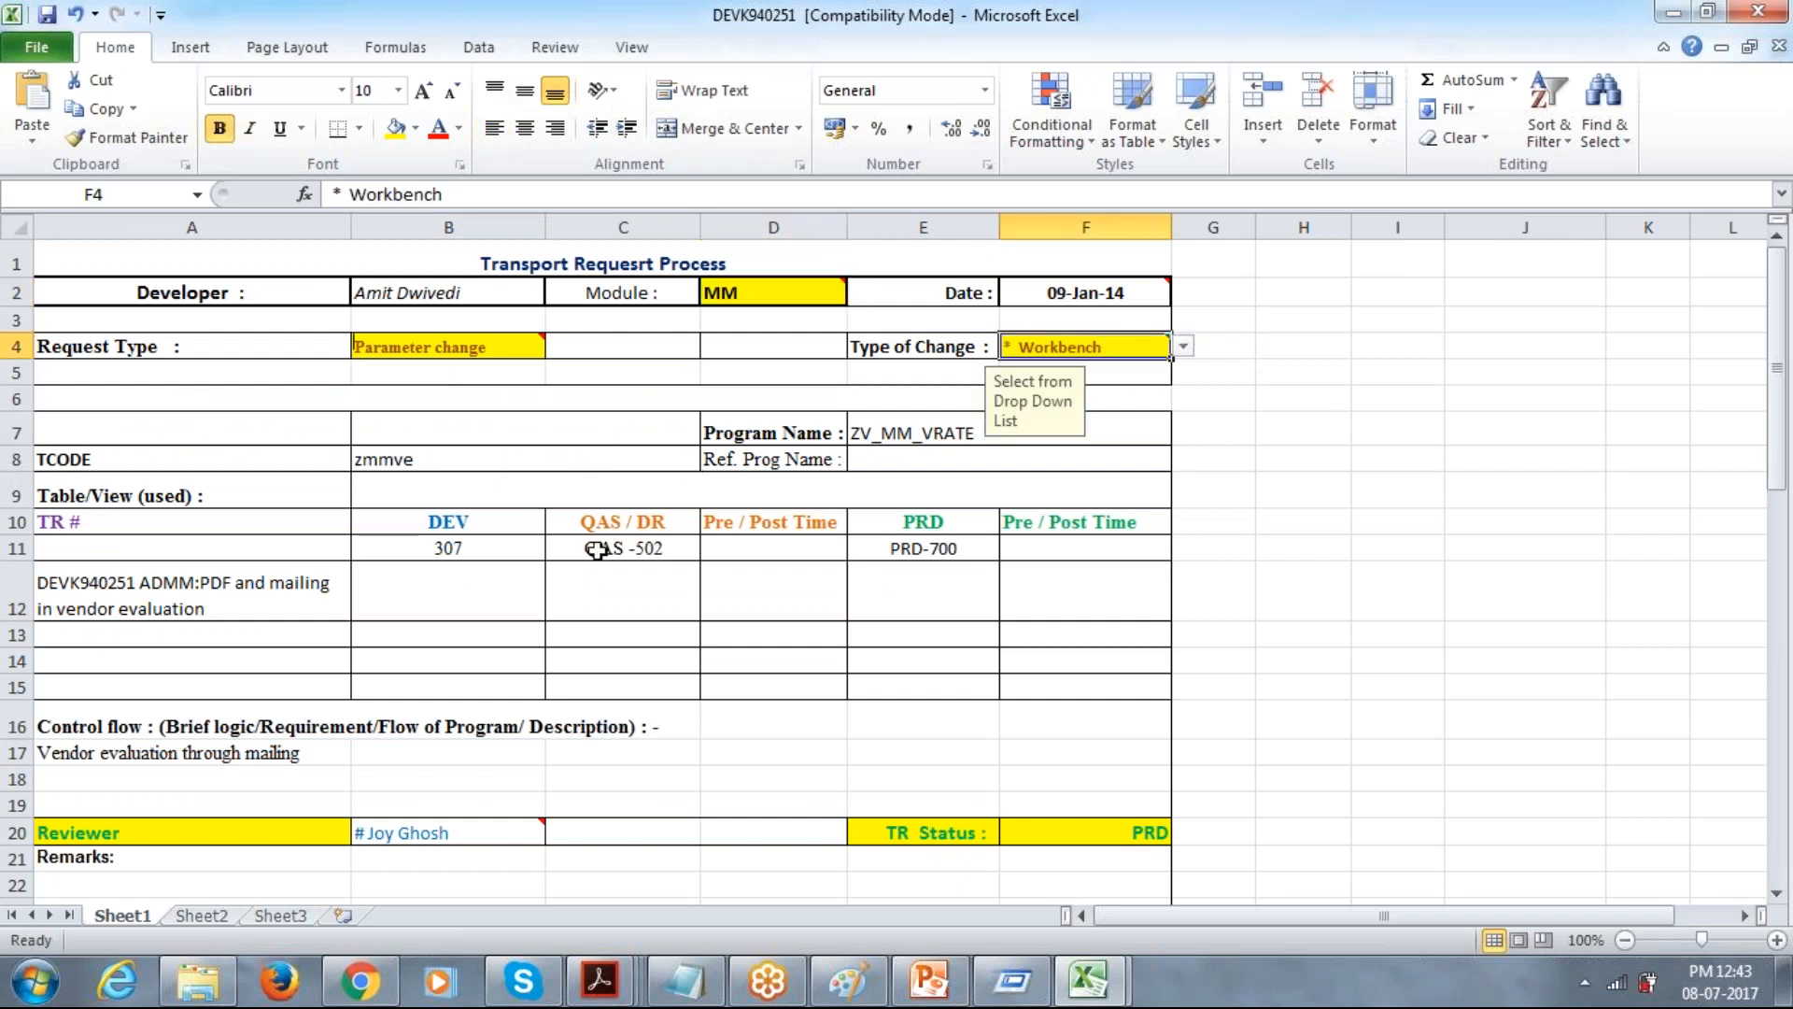
# Check the DEVK940251 form's DEV client, TR description, and QAS and PRD target clients.
pyautogui.click(504, 551)
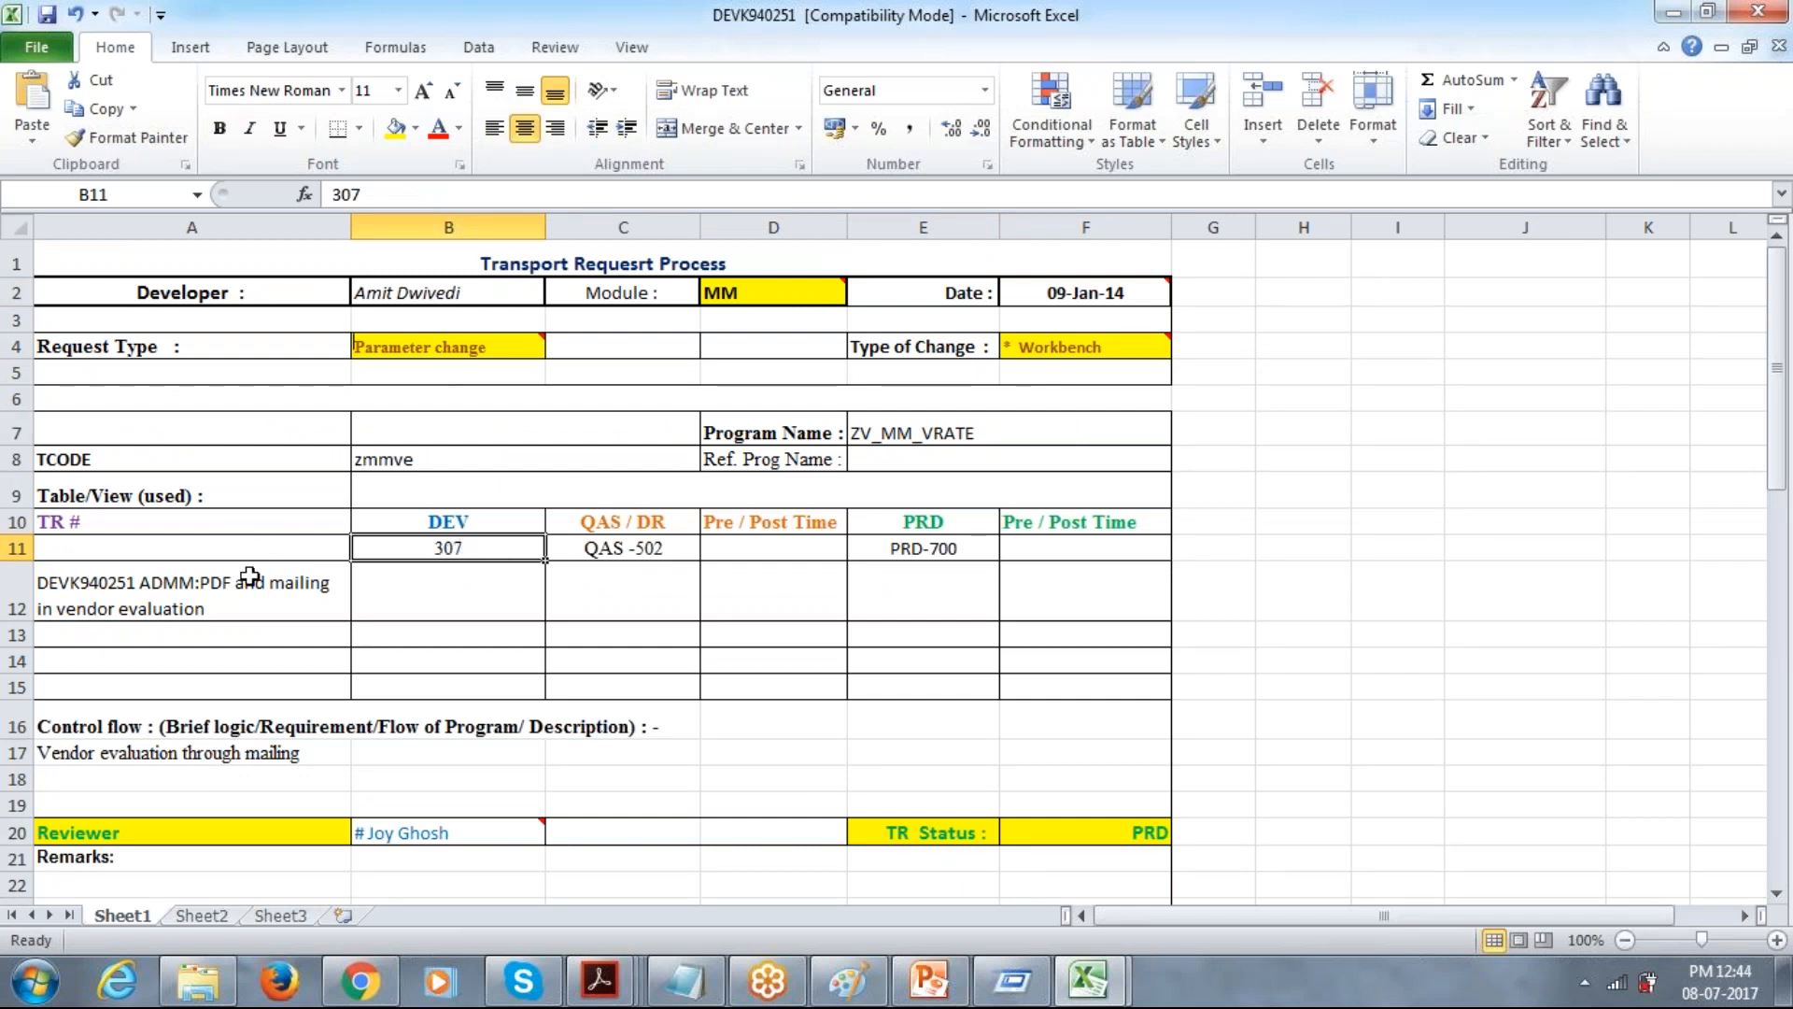
pyautogui.click(100, 584)
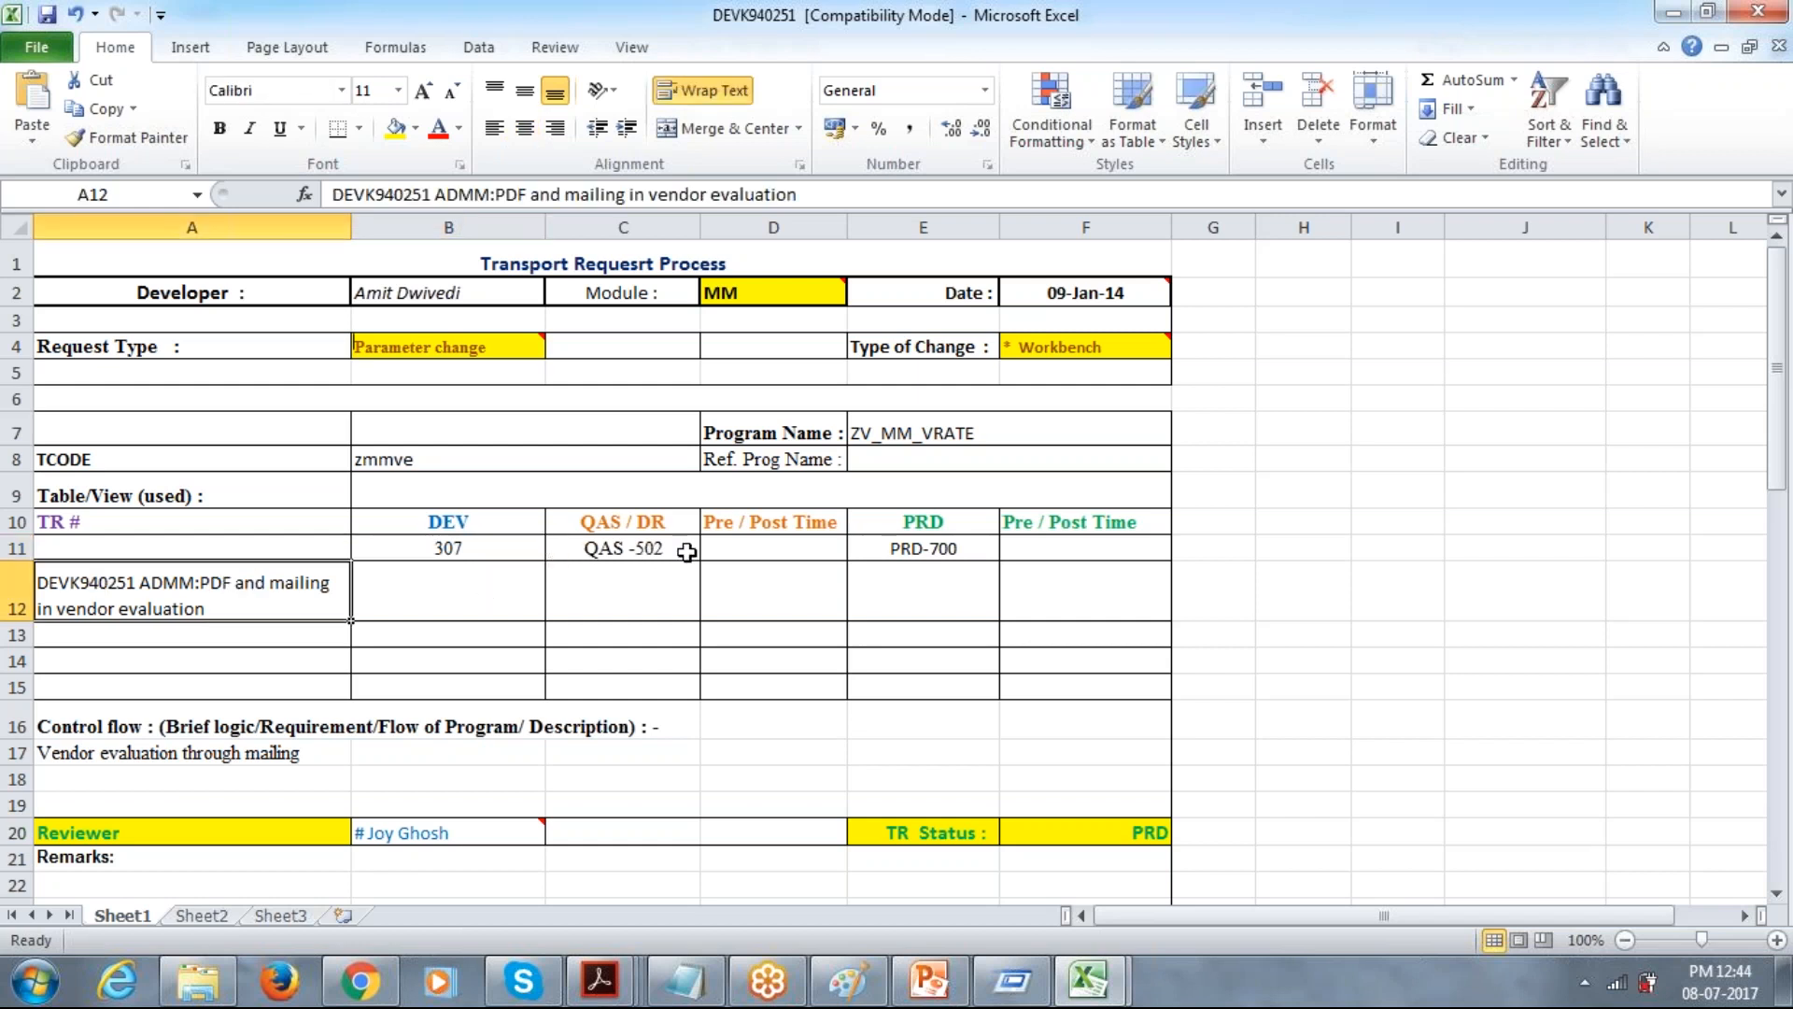
pyautogui.click(649, 549)
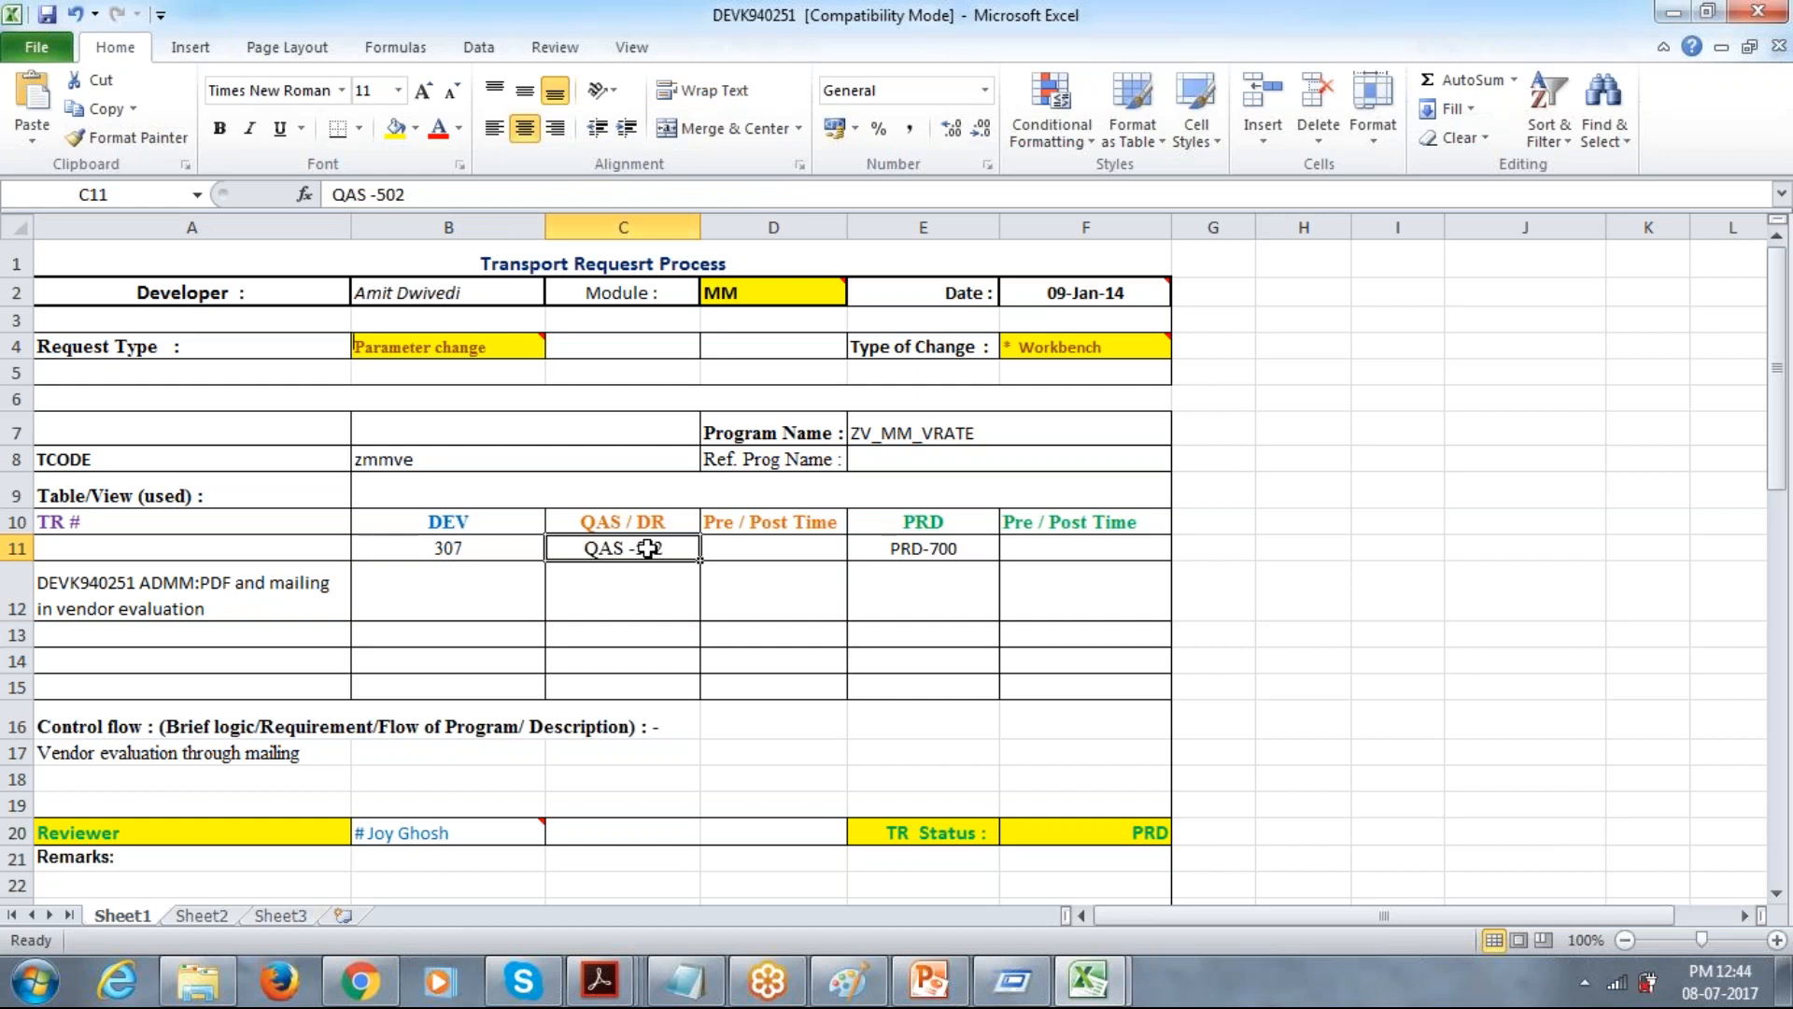
pyautogui.click(916, 548)
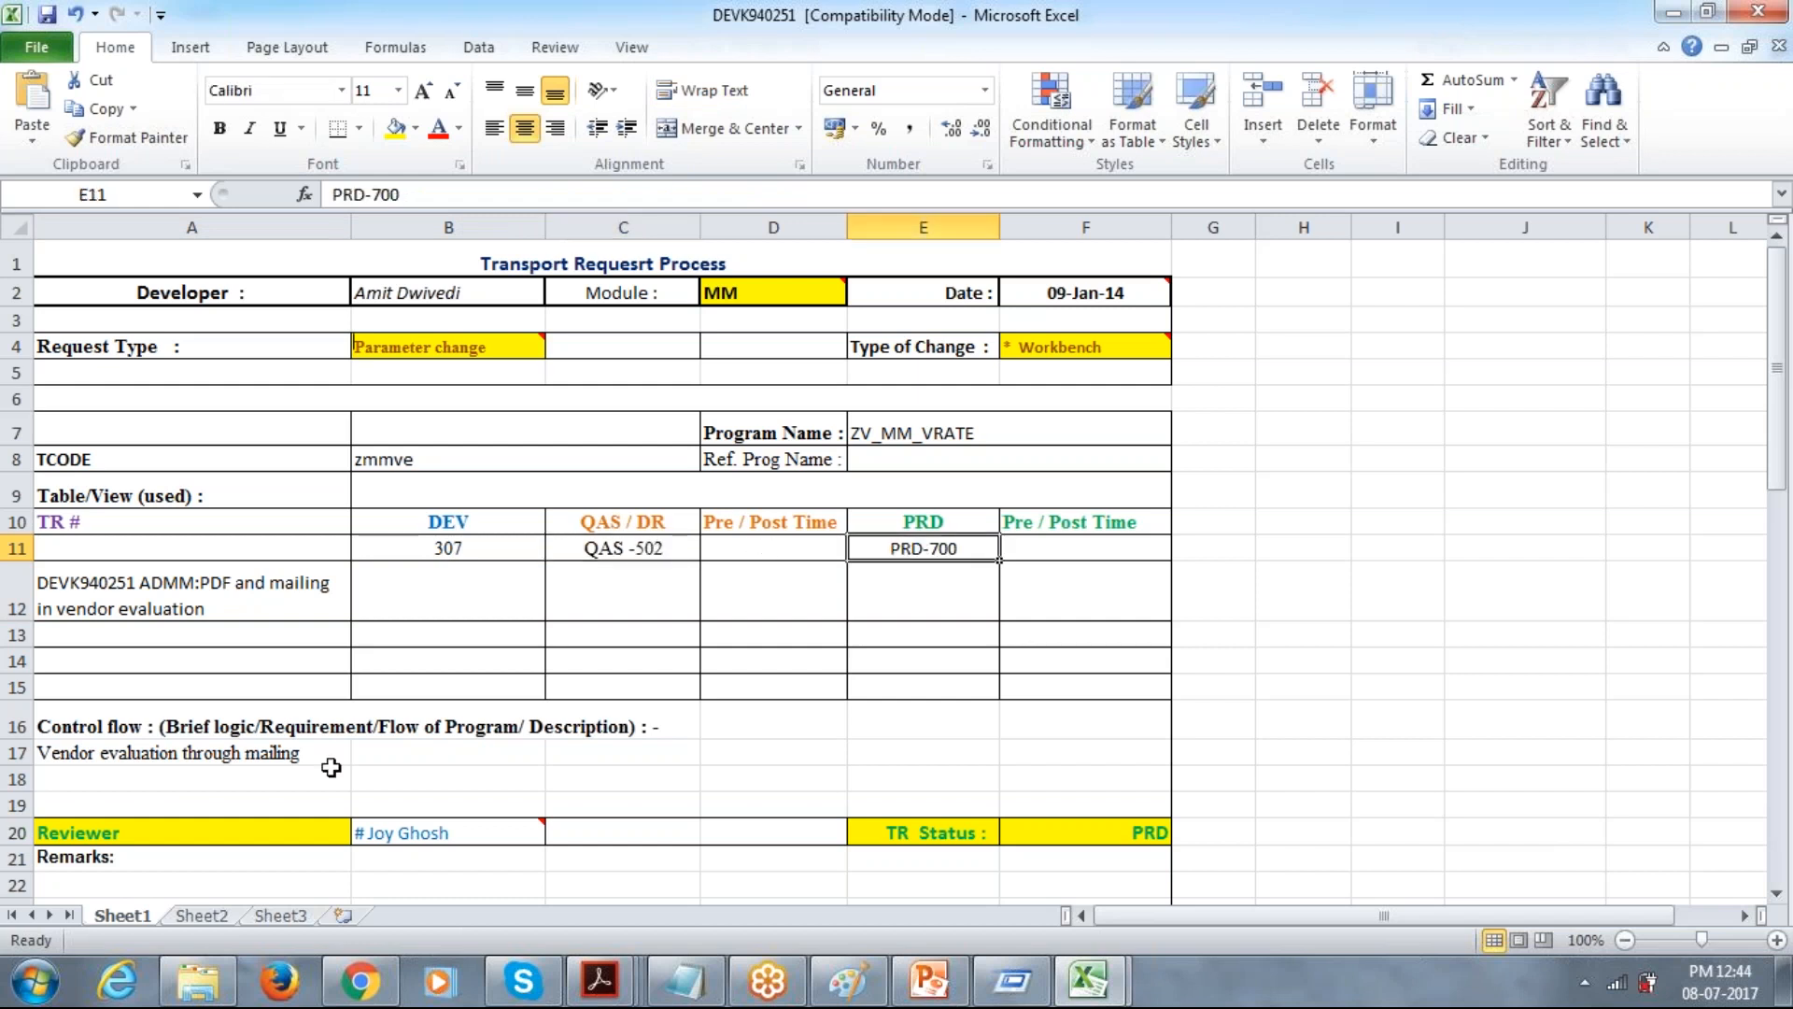
# Examine the DEVK940251 form's reviewer and the BASIS Team section's QAS and PRD import status.
pyautogui.click(476, 685)
pyautogui.press('Down')
pyautogui.press('Down')
pyautogui.press('Down')
pyautogui.press('Down')
pyautogui.press('Down')
pyautogui.press('Down')
pyautogui.press('Down')
pyautogui.press('Down')
pyautogui.press('Down')
pyautogui.press('Down')
pyautogui.press('Down')
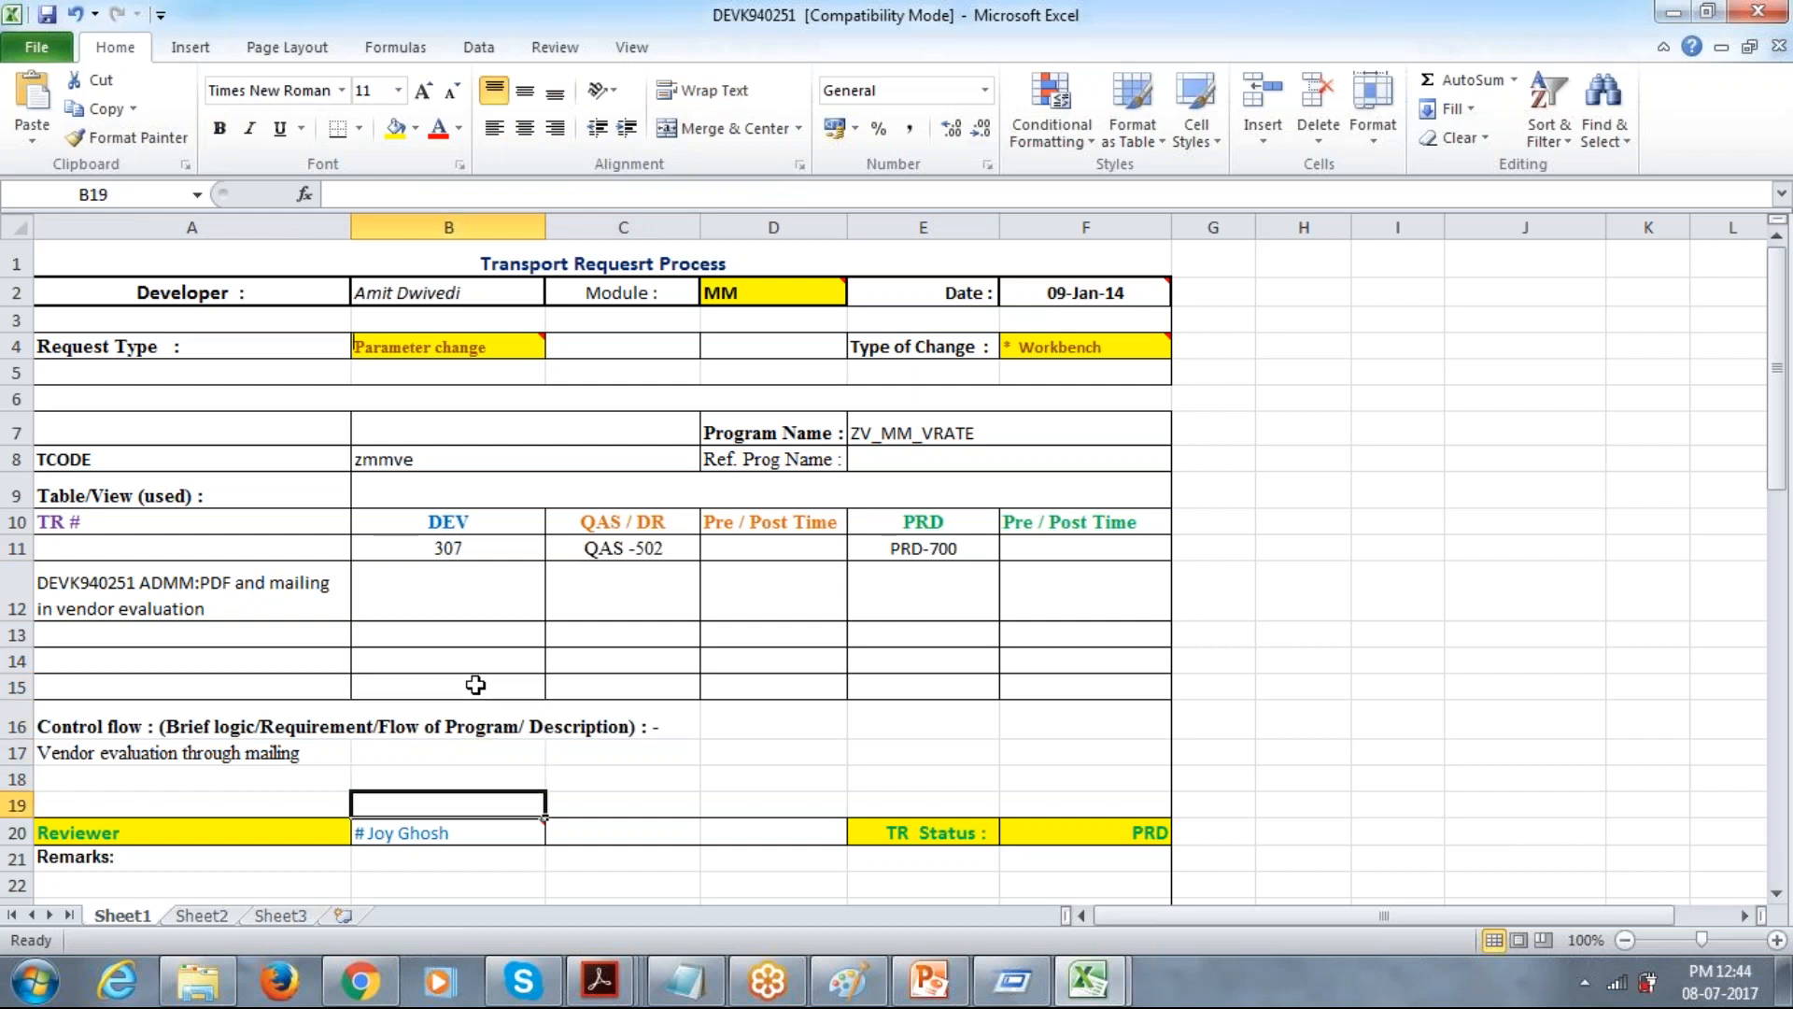
pyautogui.click(476, 685)
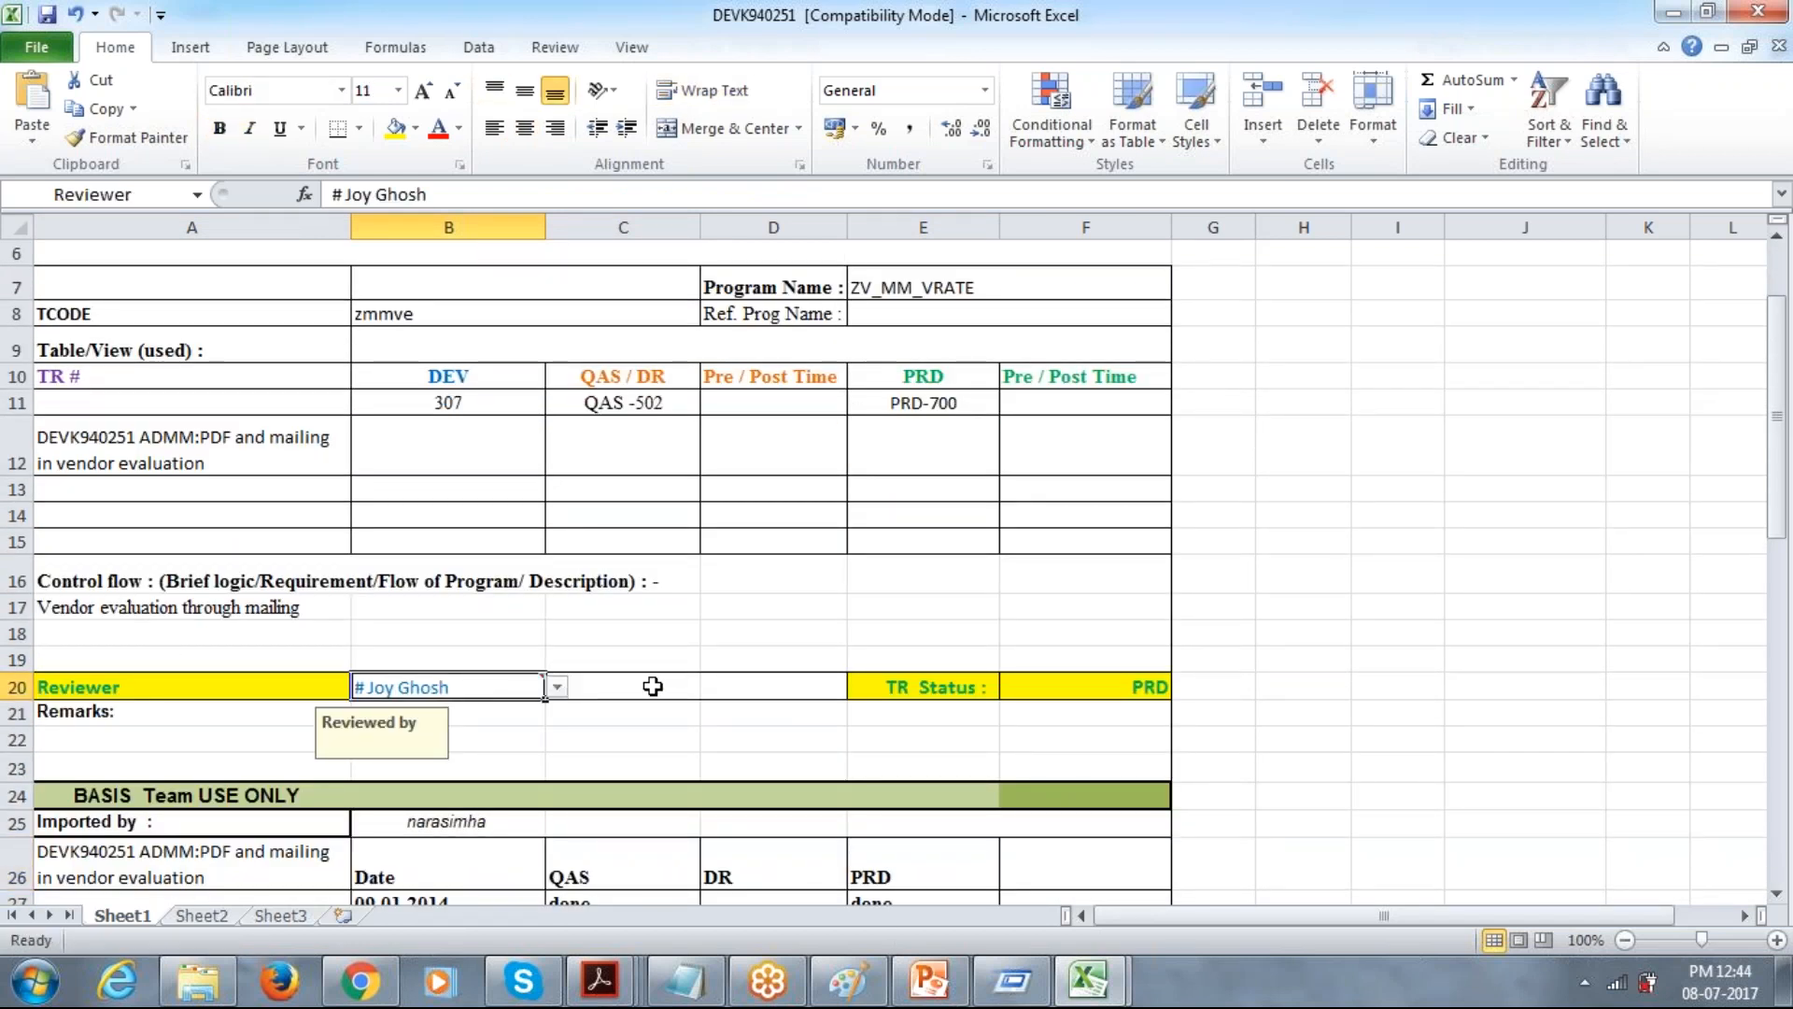
pyautogui.press('Down')
pyautogui.press('Down')
pyautogui.press('Down')
pyautogui.press('Down')
pyautogui.press('Down')
pyautogui.press('Down')
pyautogui.press('Down')
pyautogui.press('Down')
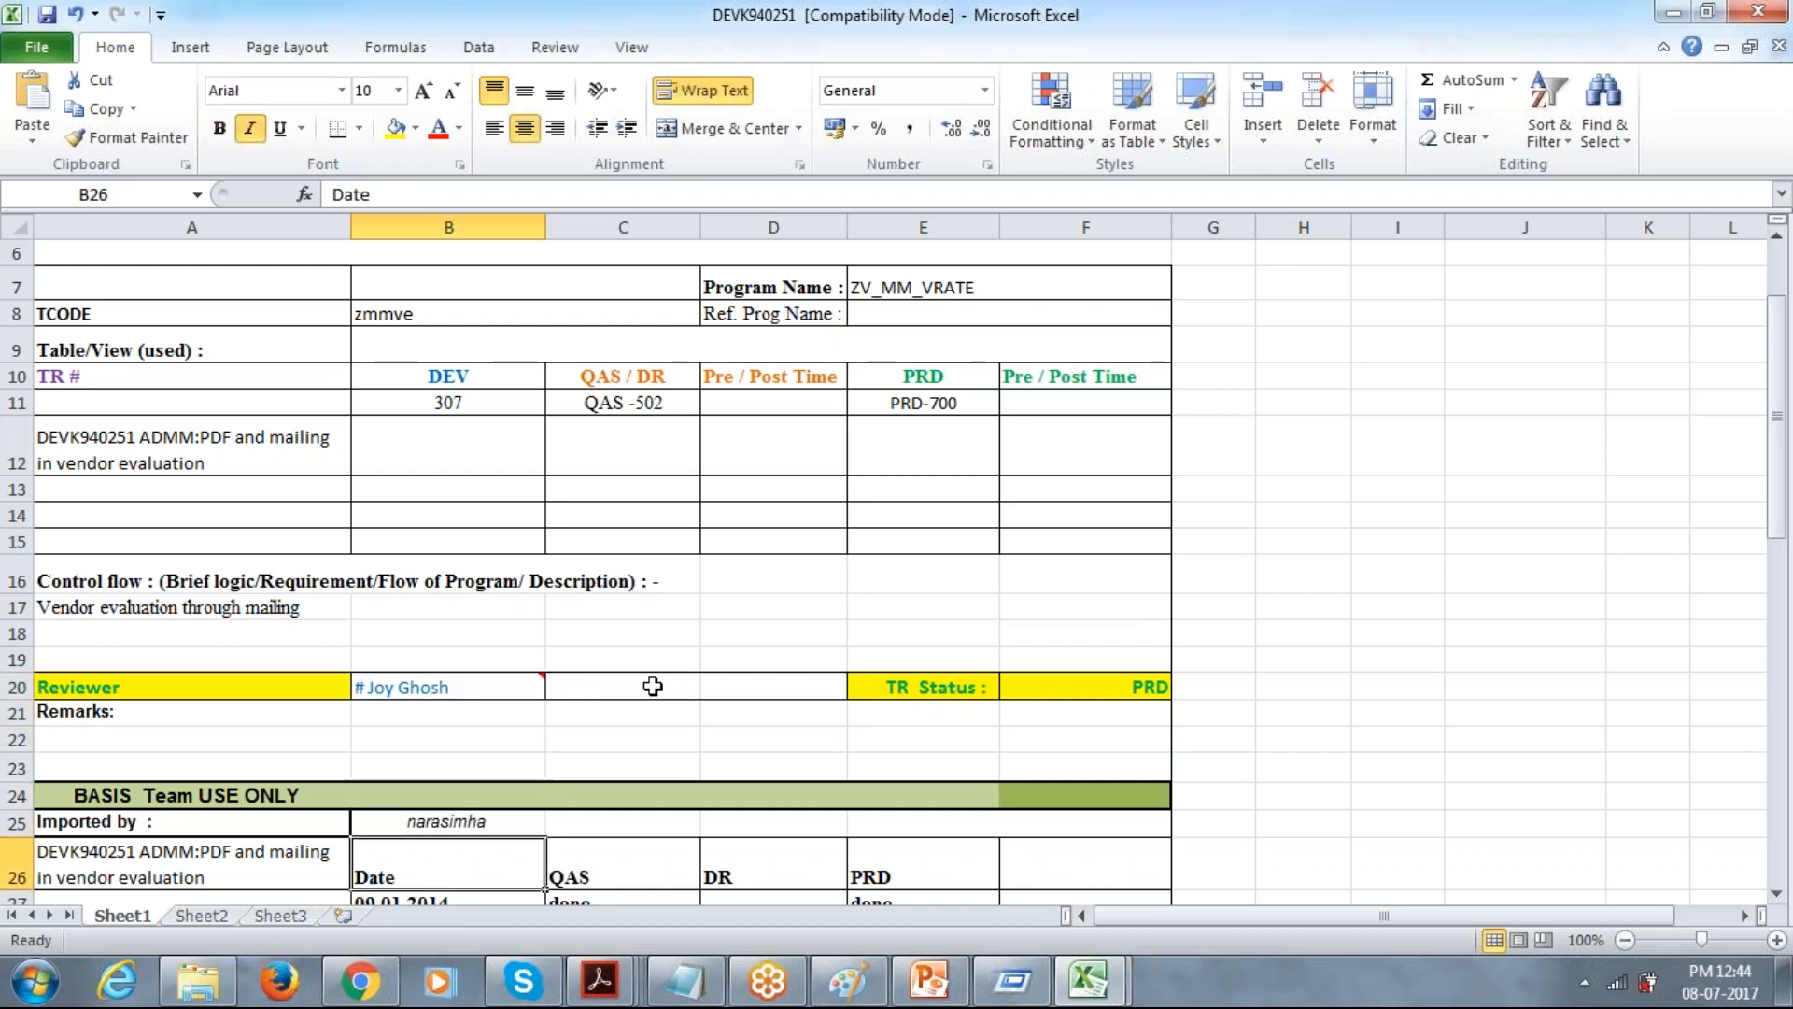
pyautogui.press('Down')
pyautogui.press('Up')
pyautogui.press('Up')
pyautogui.click(599, 773)
pyautogui.click(903, 780)
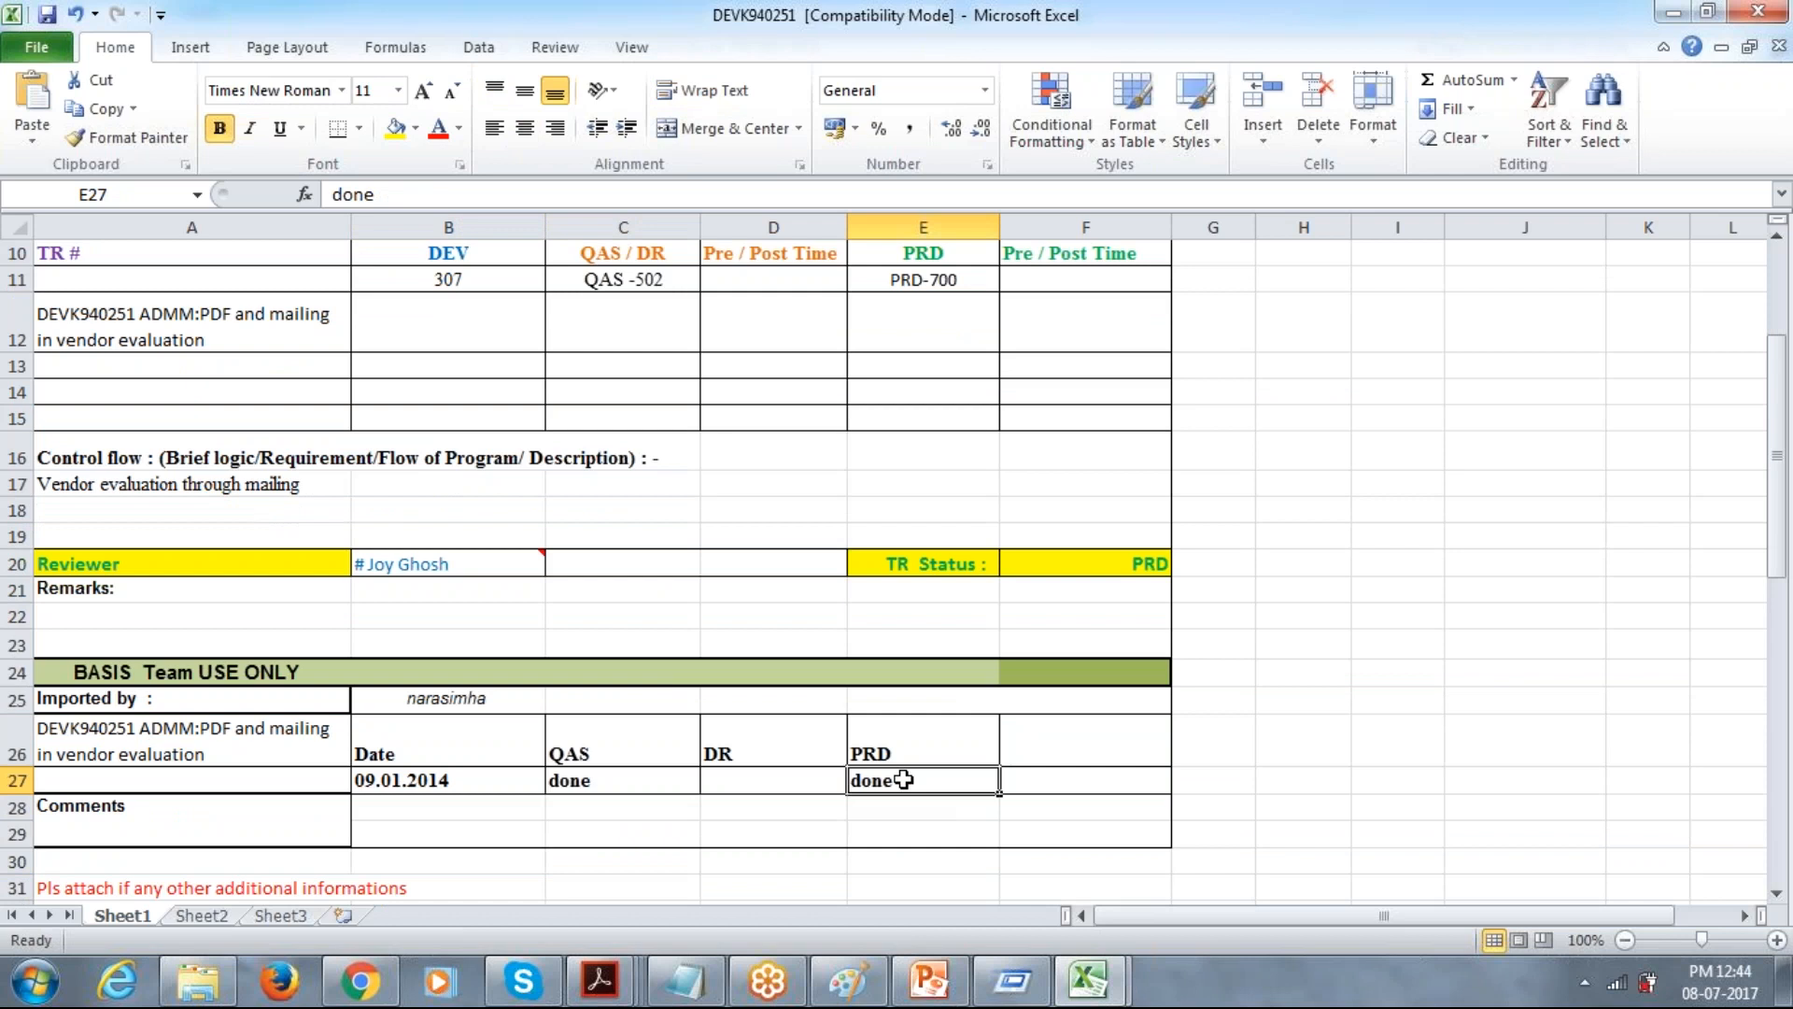
# Close DEVK940251 without saving and open the DEVK940310 workbook from the TR LIST-2014 folder.
pyautogui.click(1758, 11)
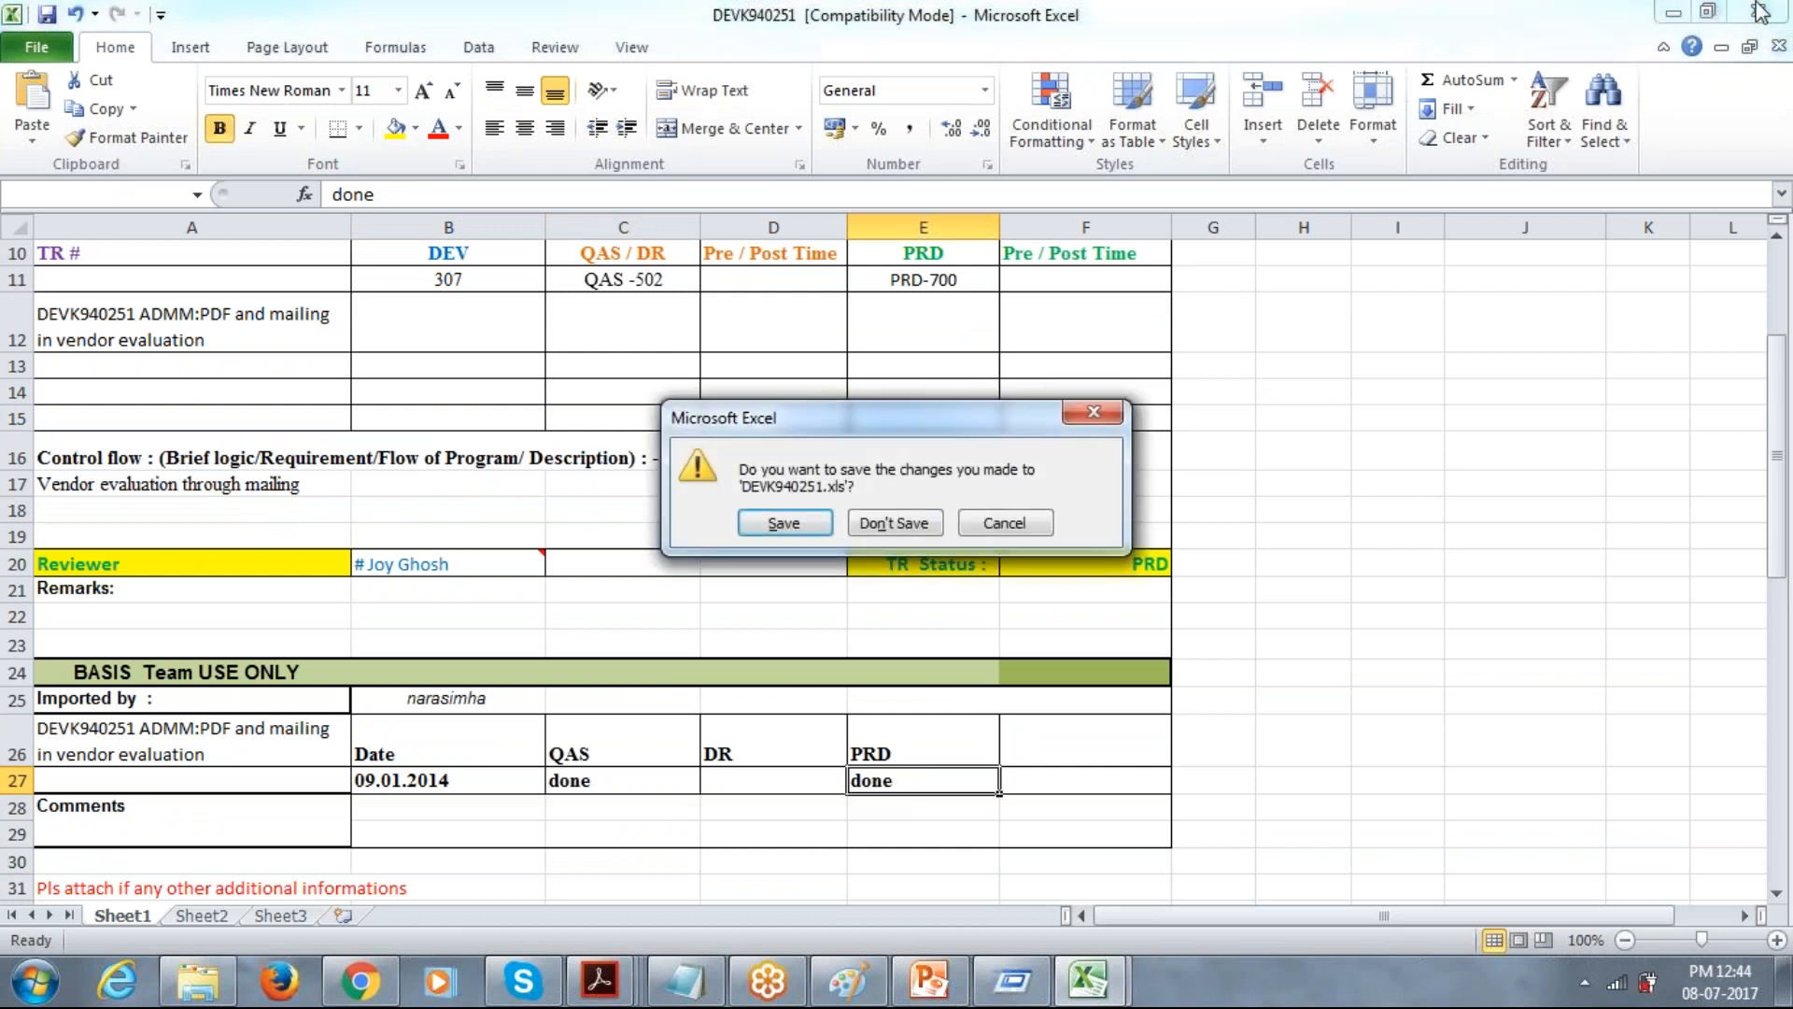
pyautogui.click(894, 523)
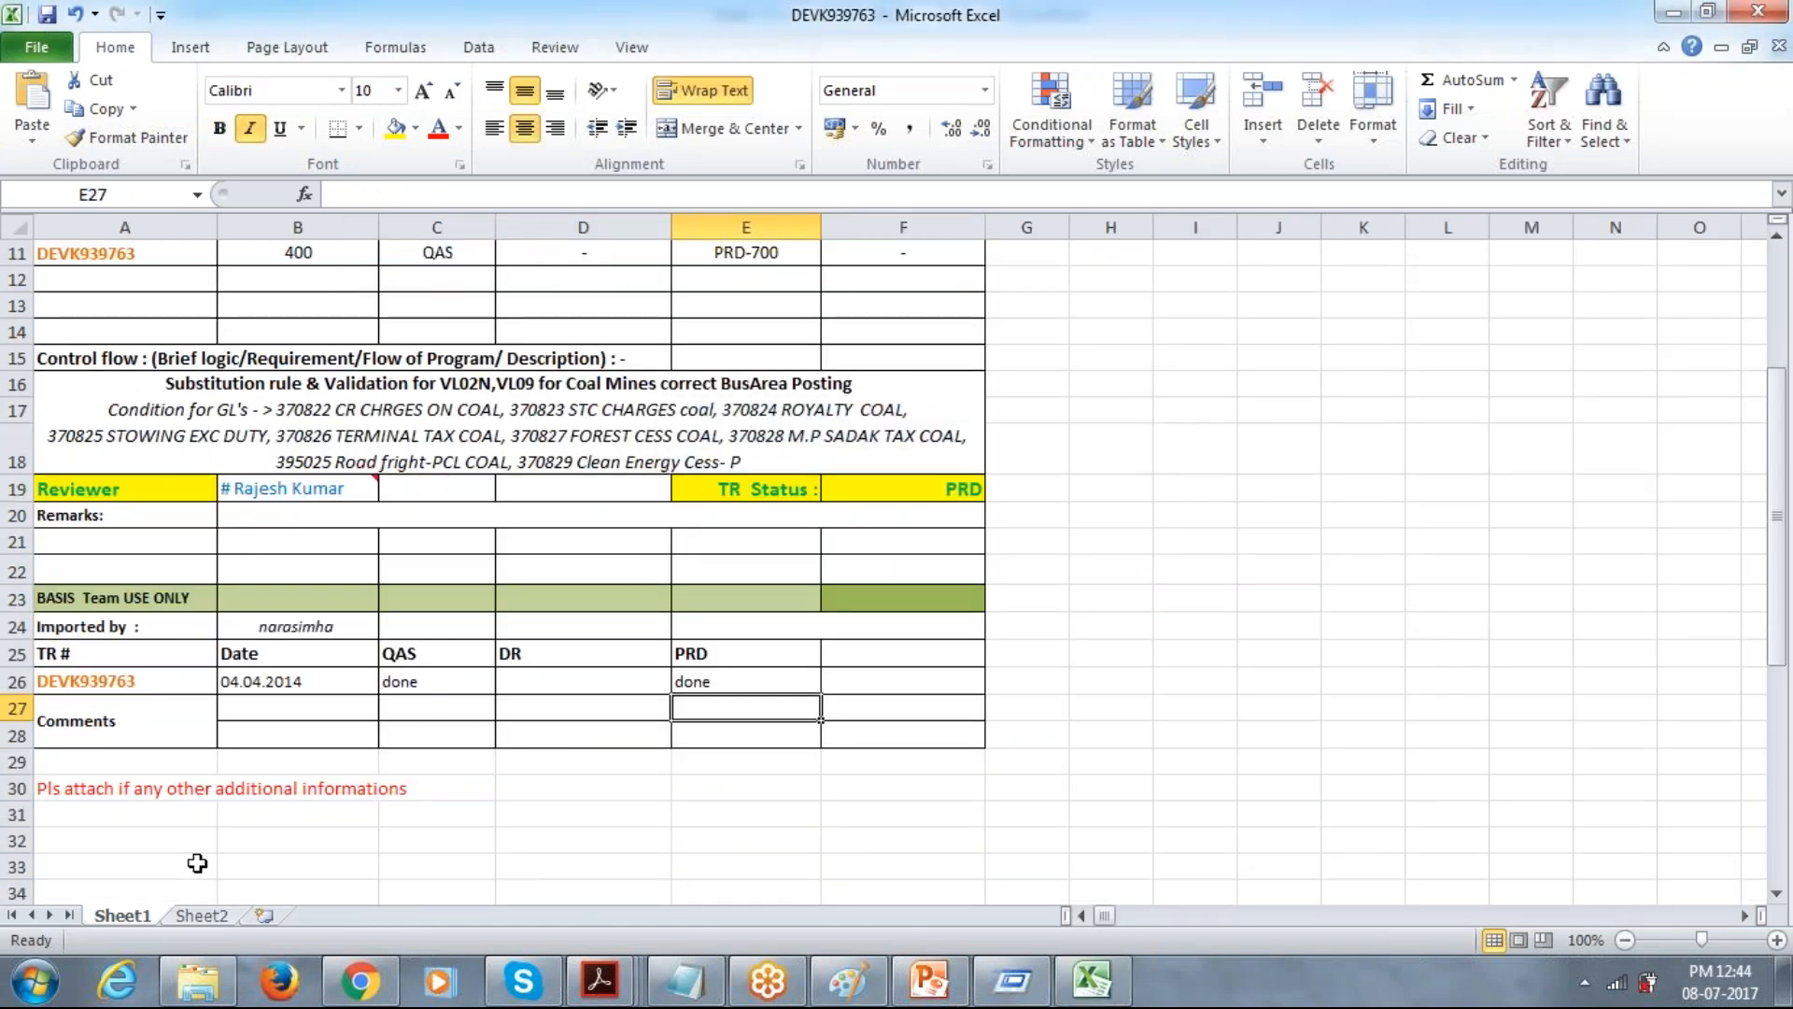
pyautogui.click(199, 981)
pyautogui.doubleClick(972, 152)
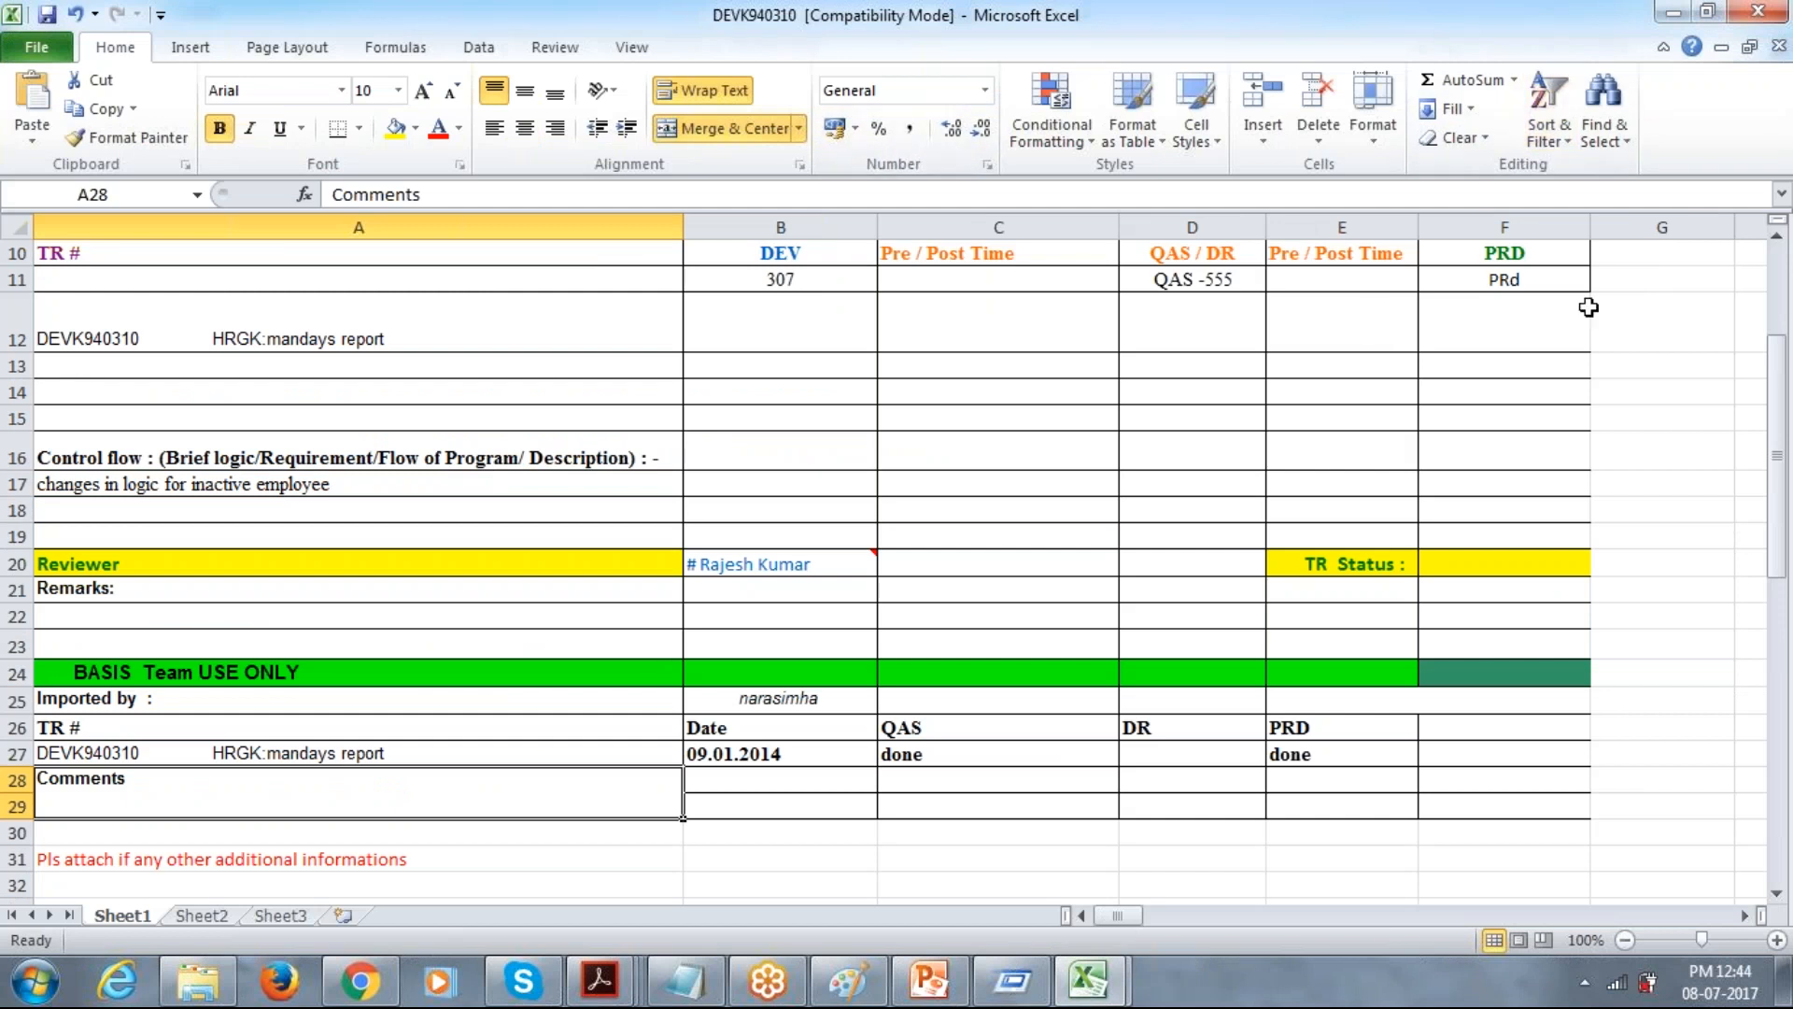
# Check the module entry in the header of the DEVK940310 transport request form.
pyautogui.click(1782, 297)
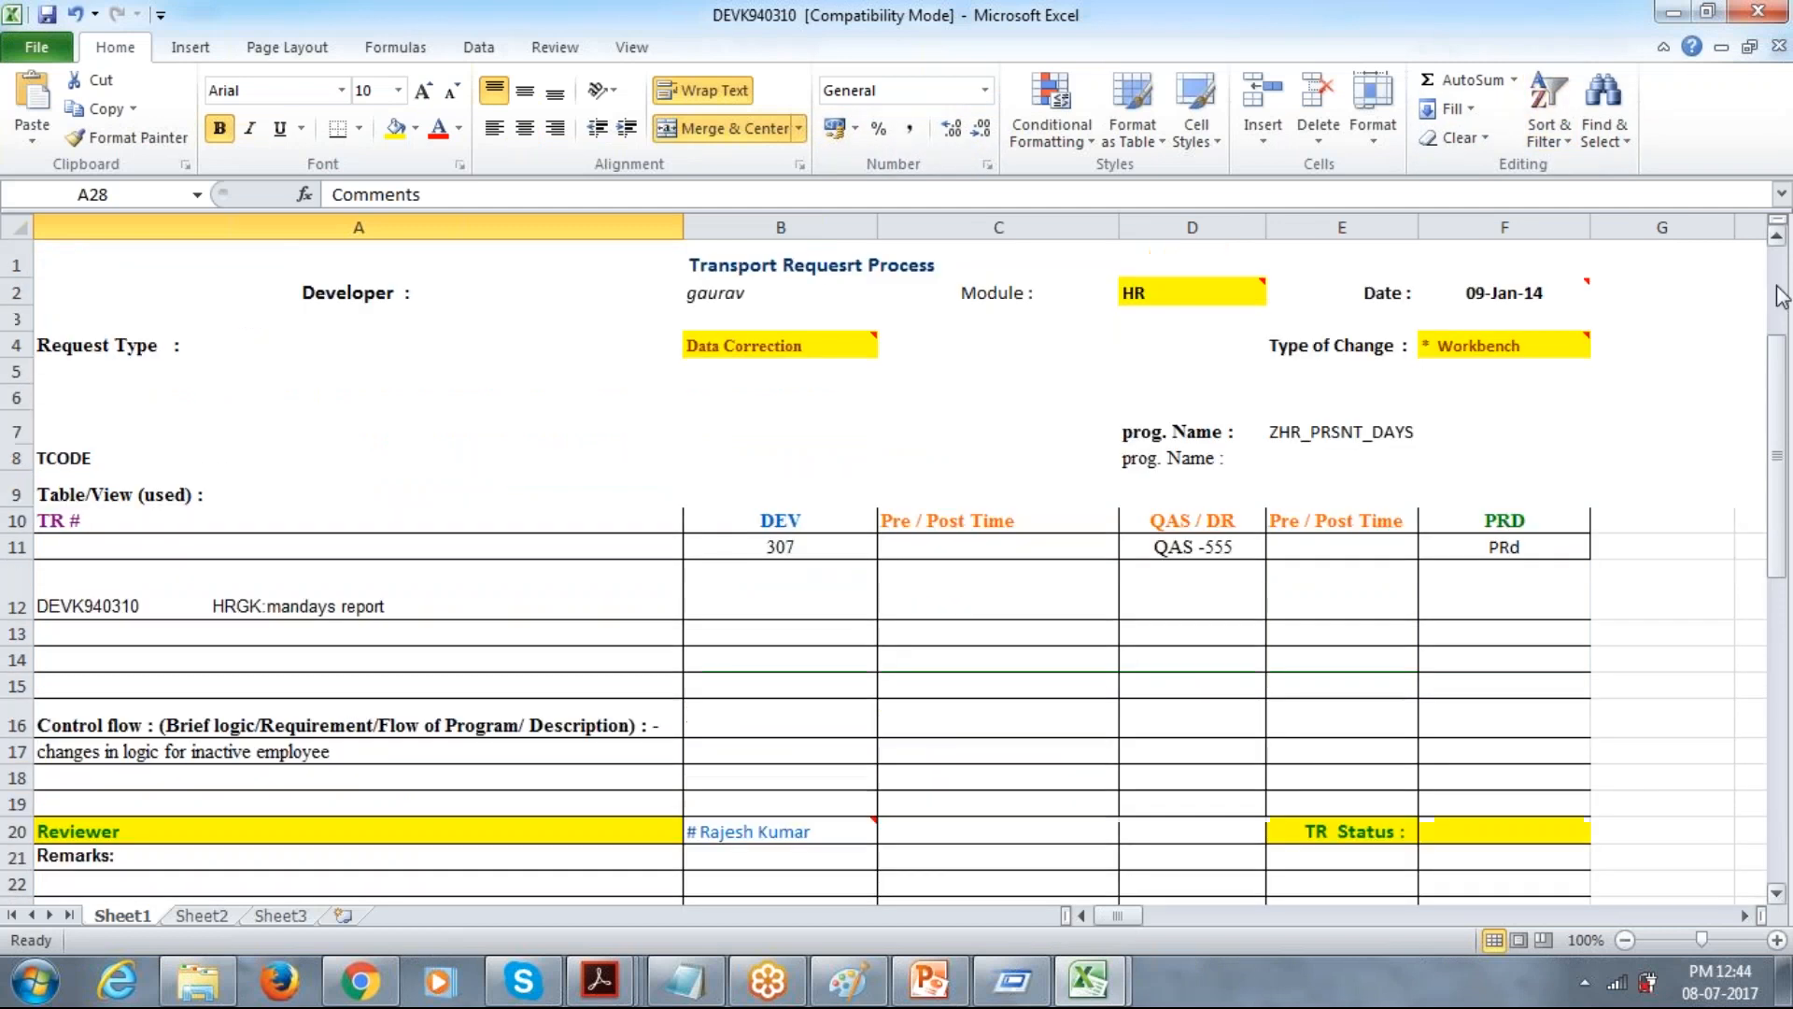
pyautogui.click(1158, 295)
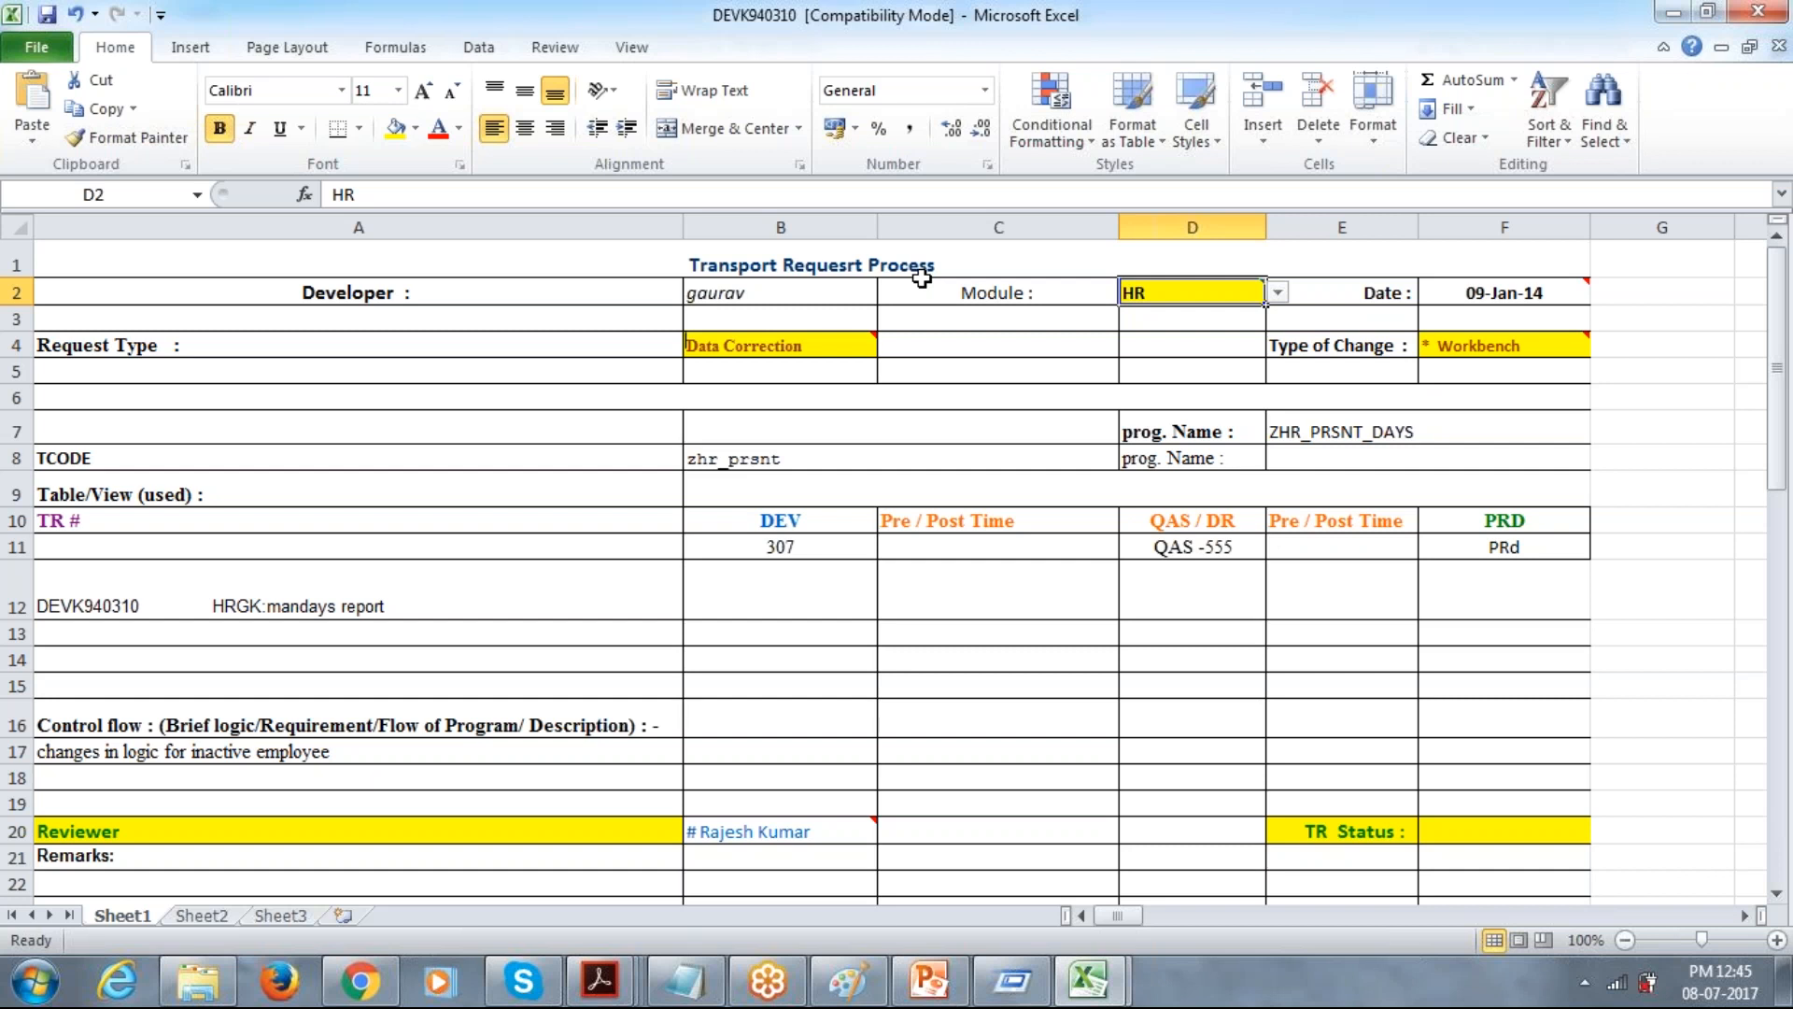
# Switch to the file explorer, leave Daily work List, and look through the folders in D_Drive.
pyautogui.click(213, 976)
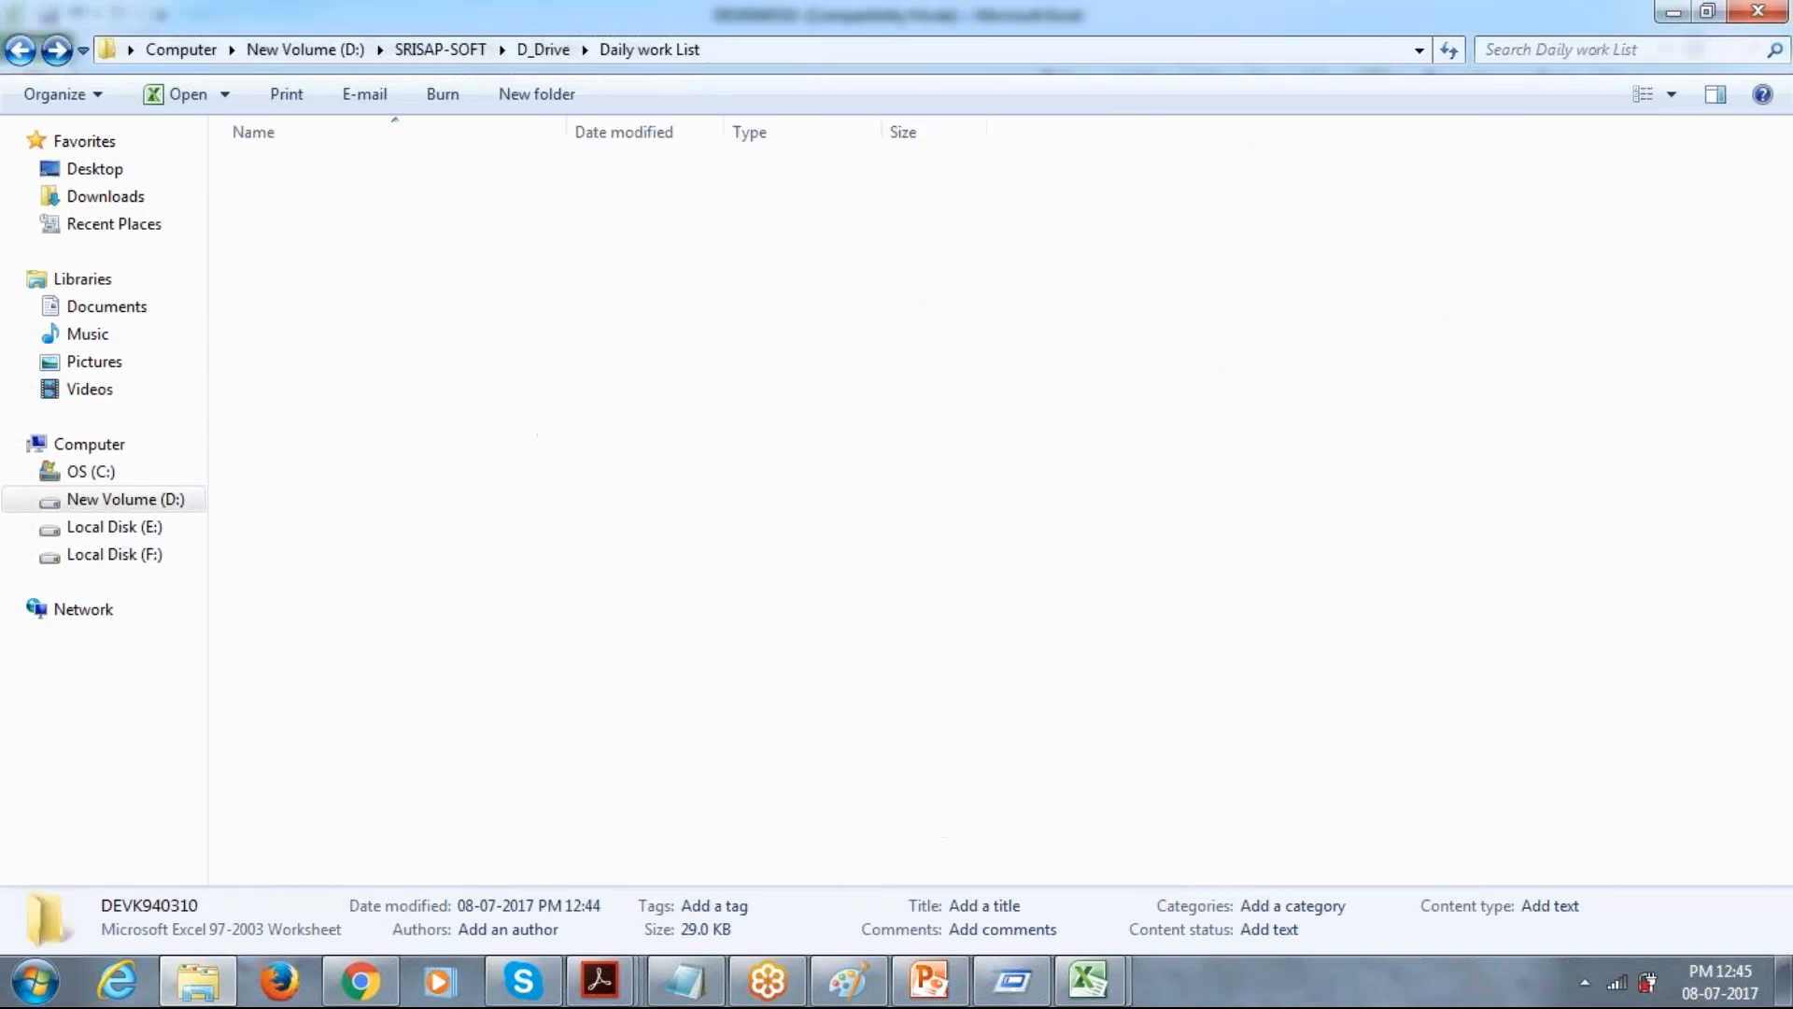
pyautogui.press('BackSpace')
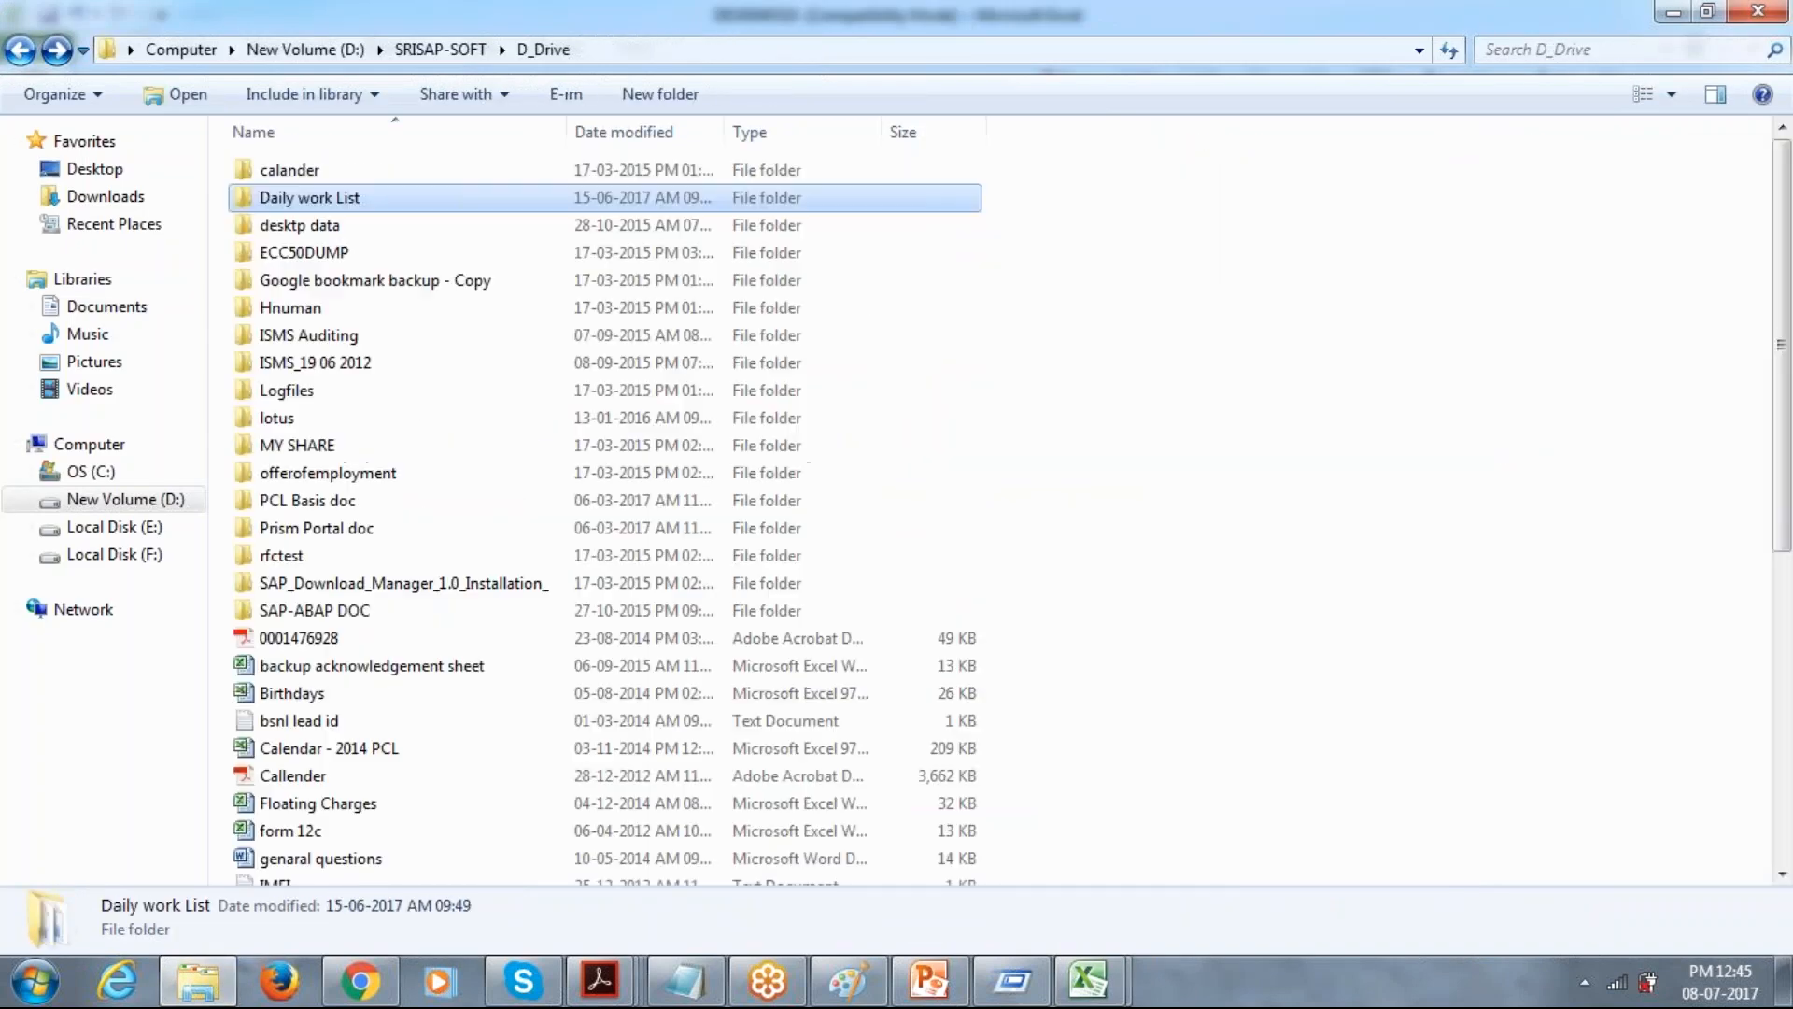
pyautogui.press('Return')
pyautogui.press('BackSpace')
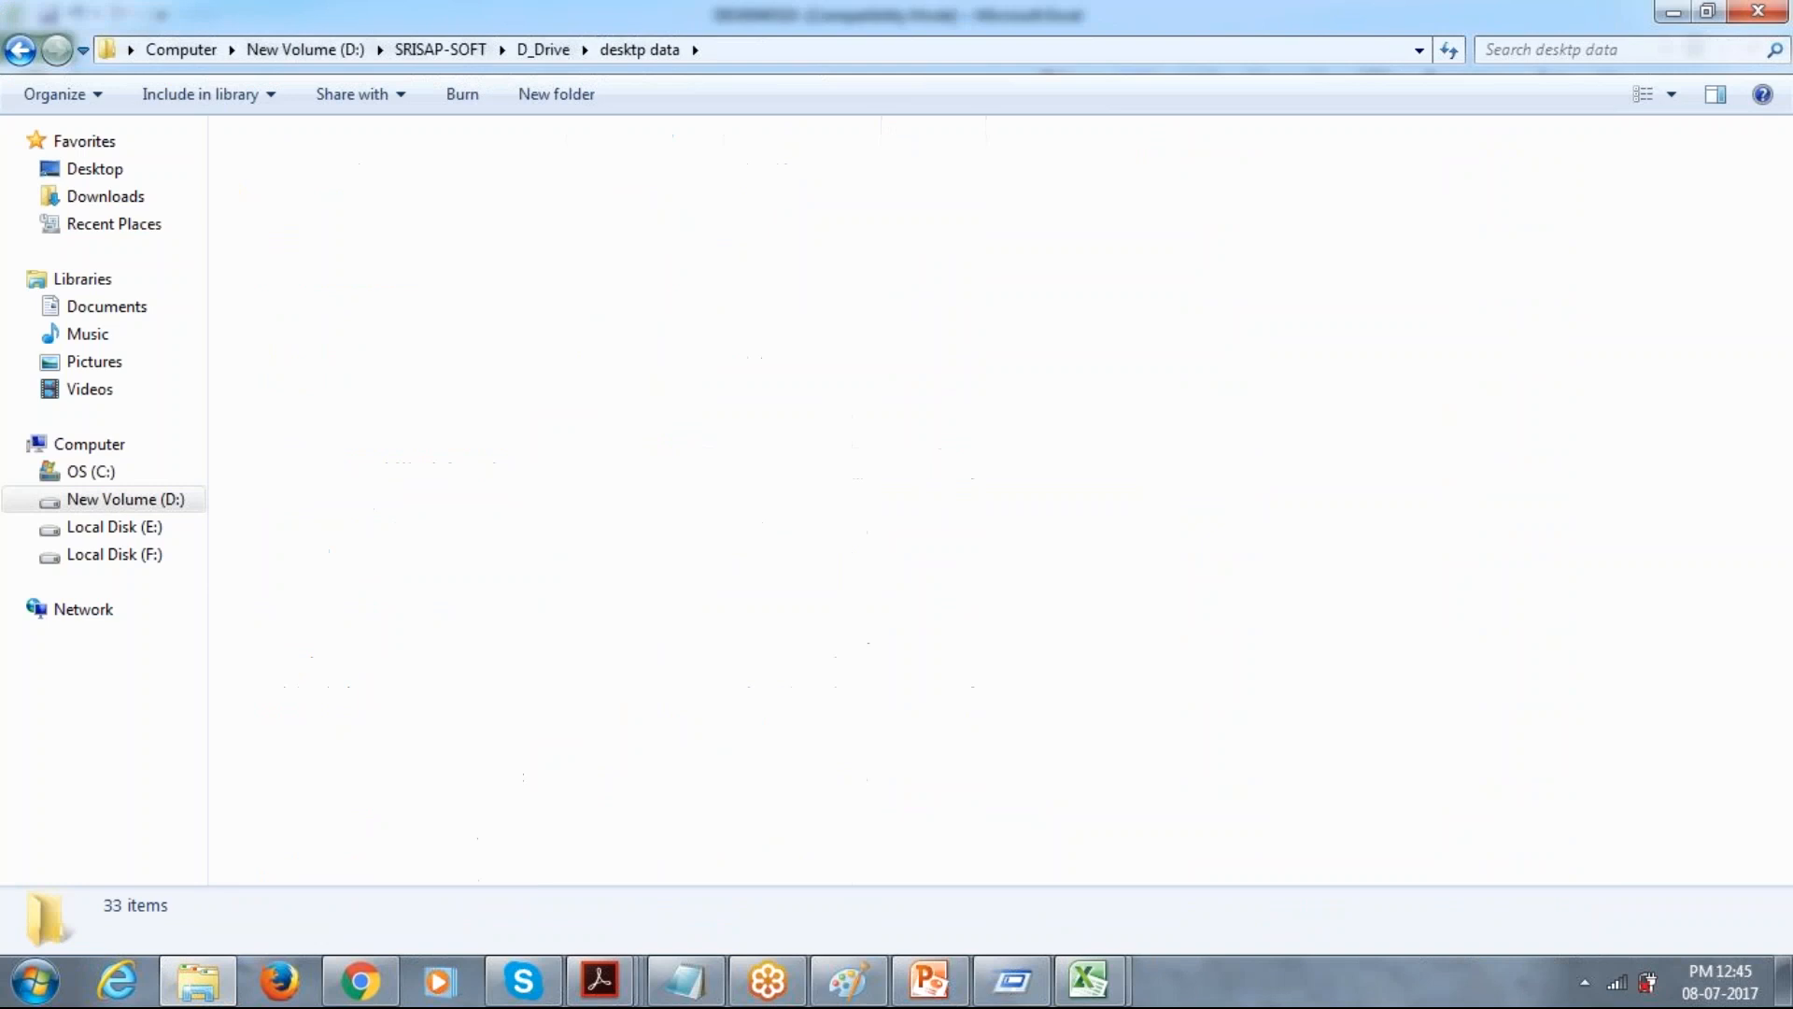
pyautogui.press('Down')
pyautogui.press('Down')
pyautogui.press('Down')
pyautogui.press('Up')
pyautogui.press('Down')
pyautogui.press('Down')
pyautogui.press('Down')
pyautogui.press('Down')
pyautogui.press('Up')
pyautogui.press('Up')
pyautogui.press('Up')
pyautogui.press('Up')
pyautogui.press('Up')
pyautogui.press('Up')
pyautogui.press('Up')
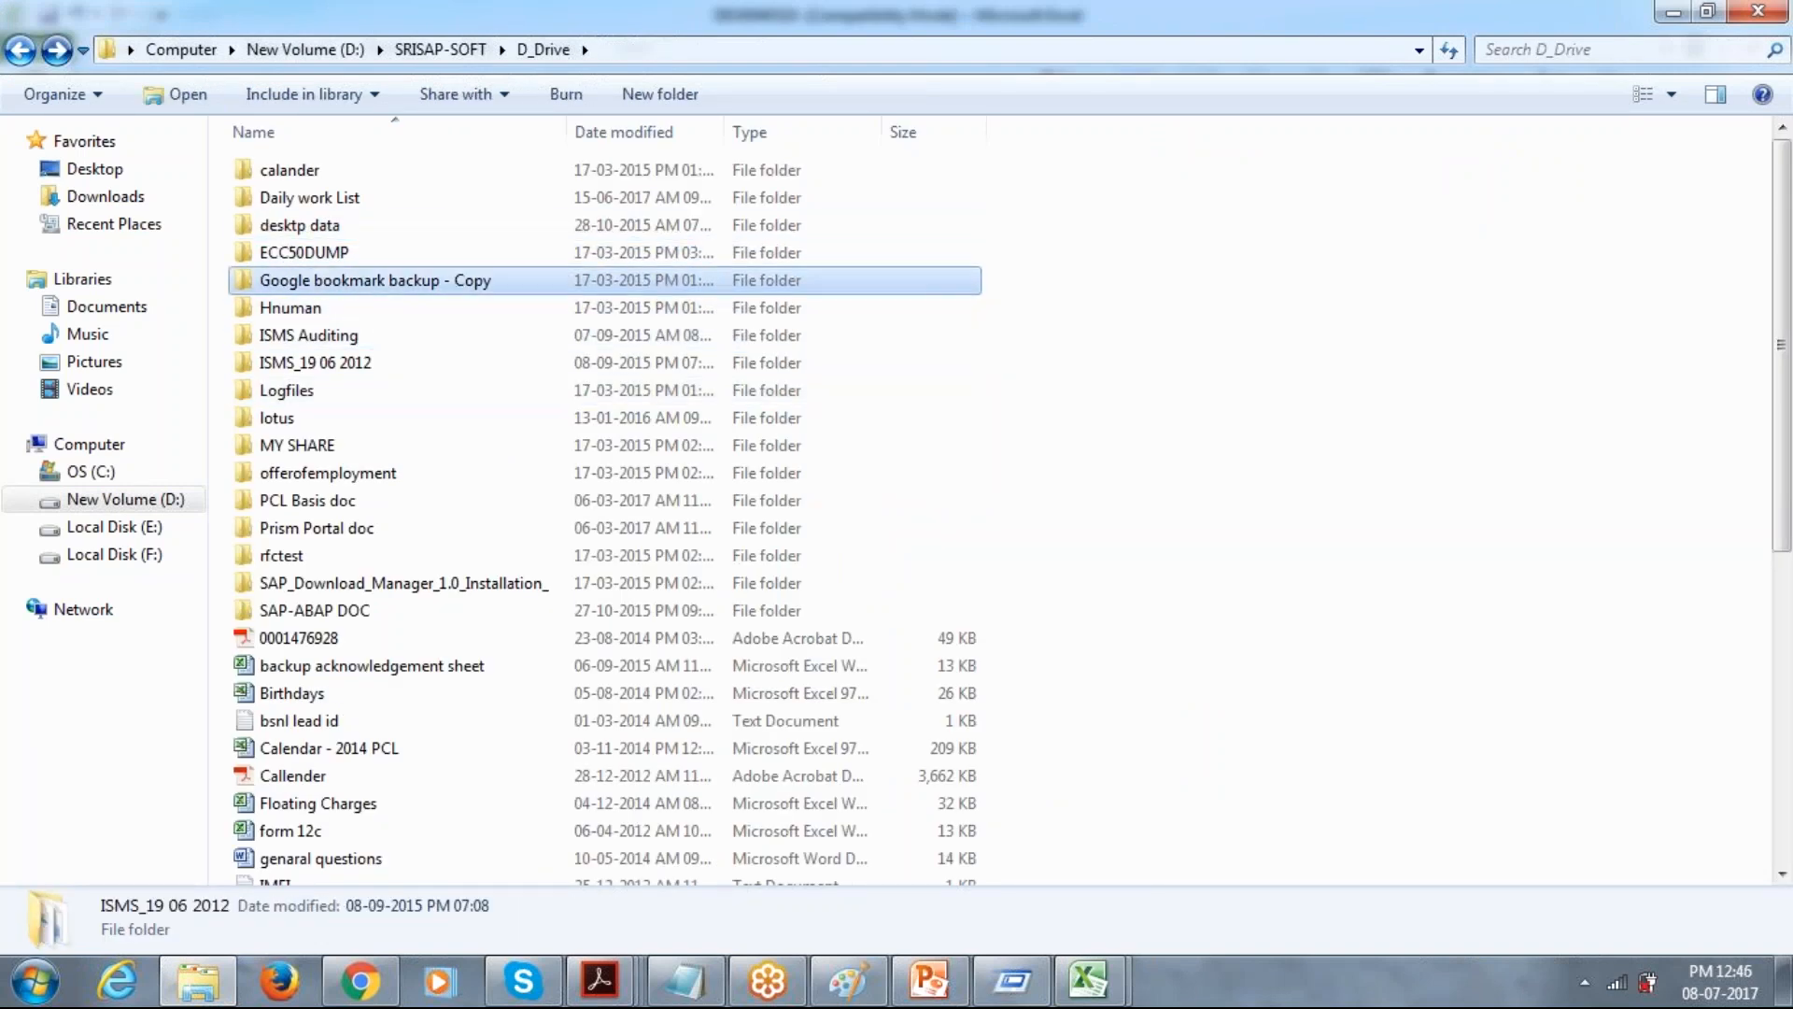
pyautogui.press('Down')
pyautogui.press('Up')
pyautogui.press('Up')
pyautogui.press('Down')
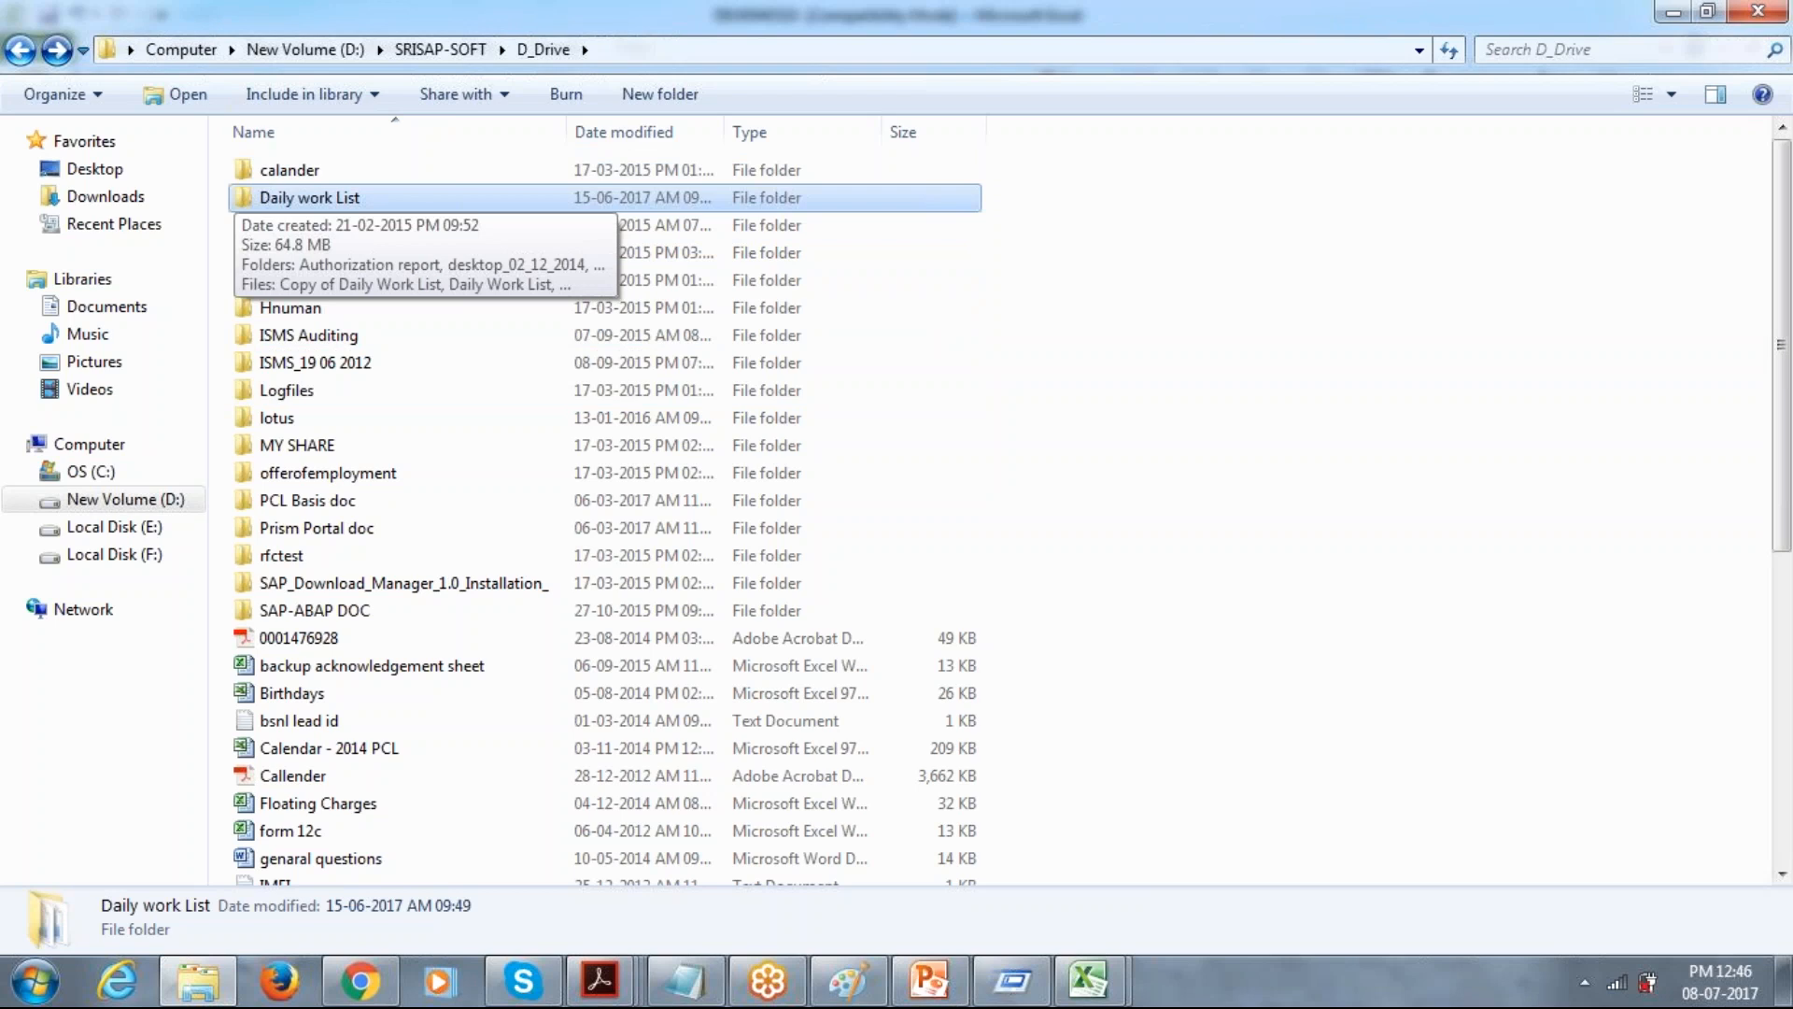
pyautogui.press('Up')
pyautogui.press('Down')
pyautogui.press('Down')
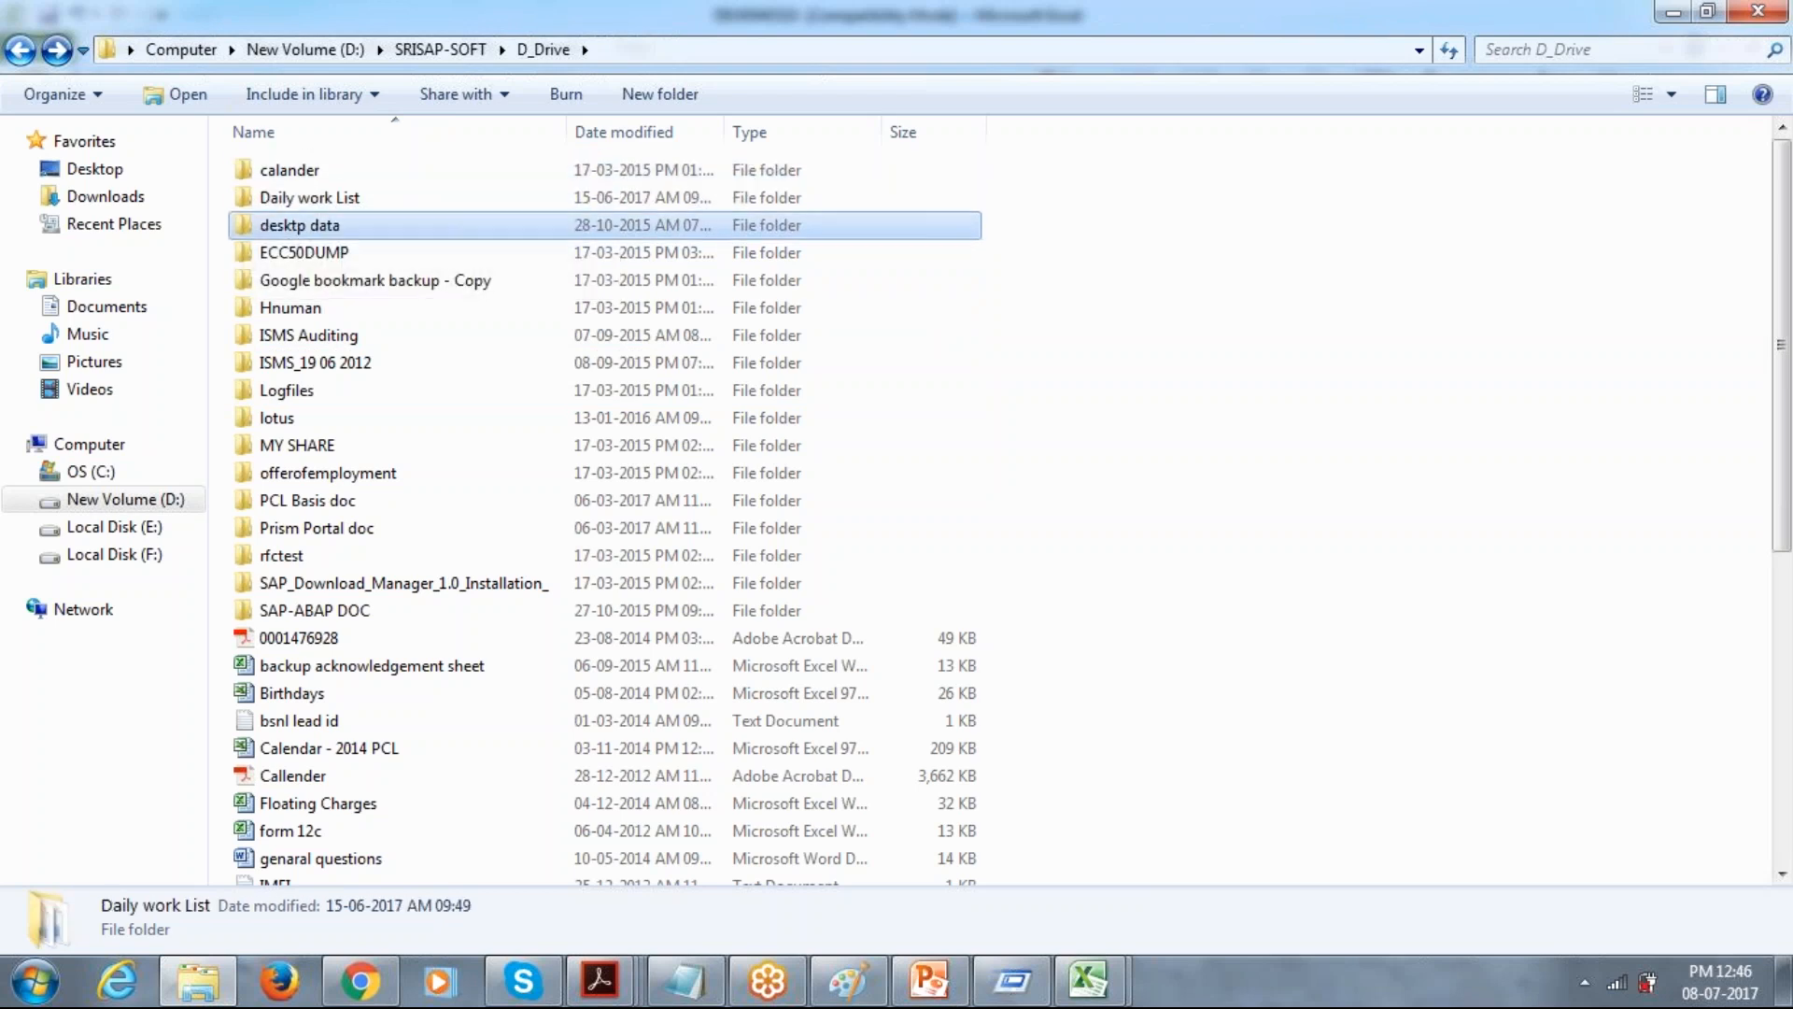
pyautogui.press('Up')
pyautogui.press('Up')
pyautogui.press('Down')
pyautogui.press('Return')
pyautogui.press('BackSpace')
pyautogui.press('Down')
pyautogui.press('BackSpace')
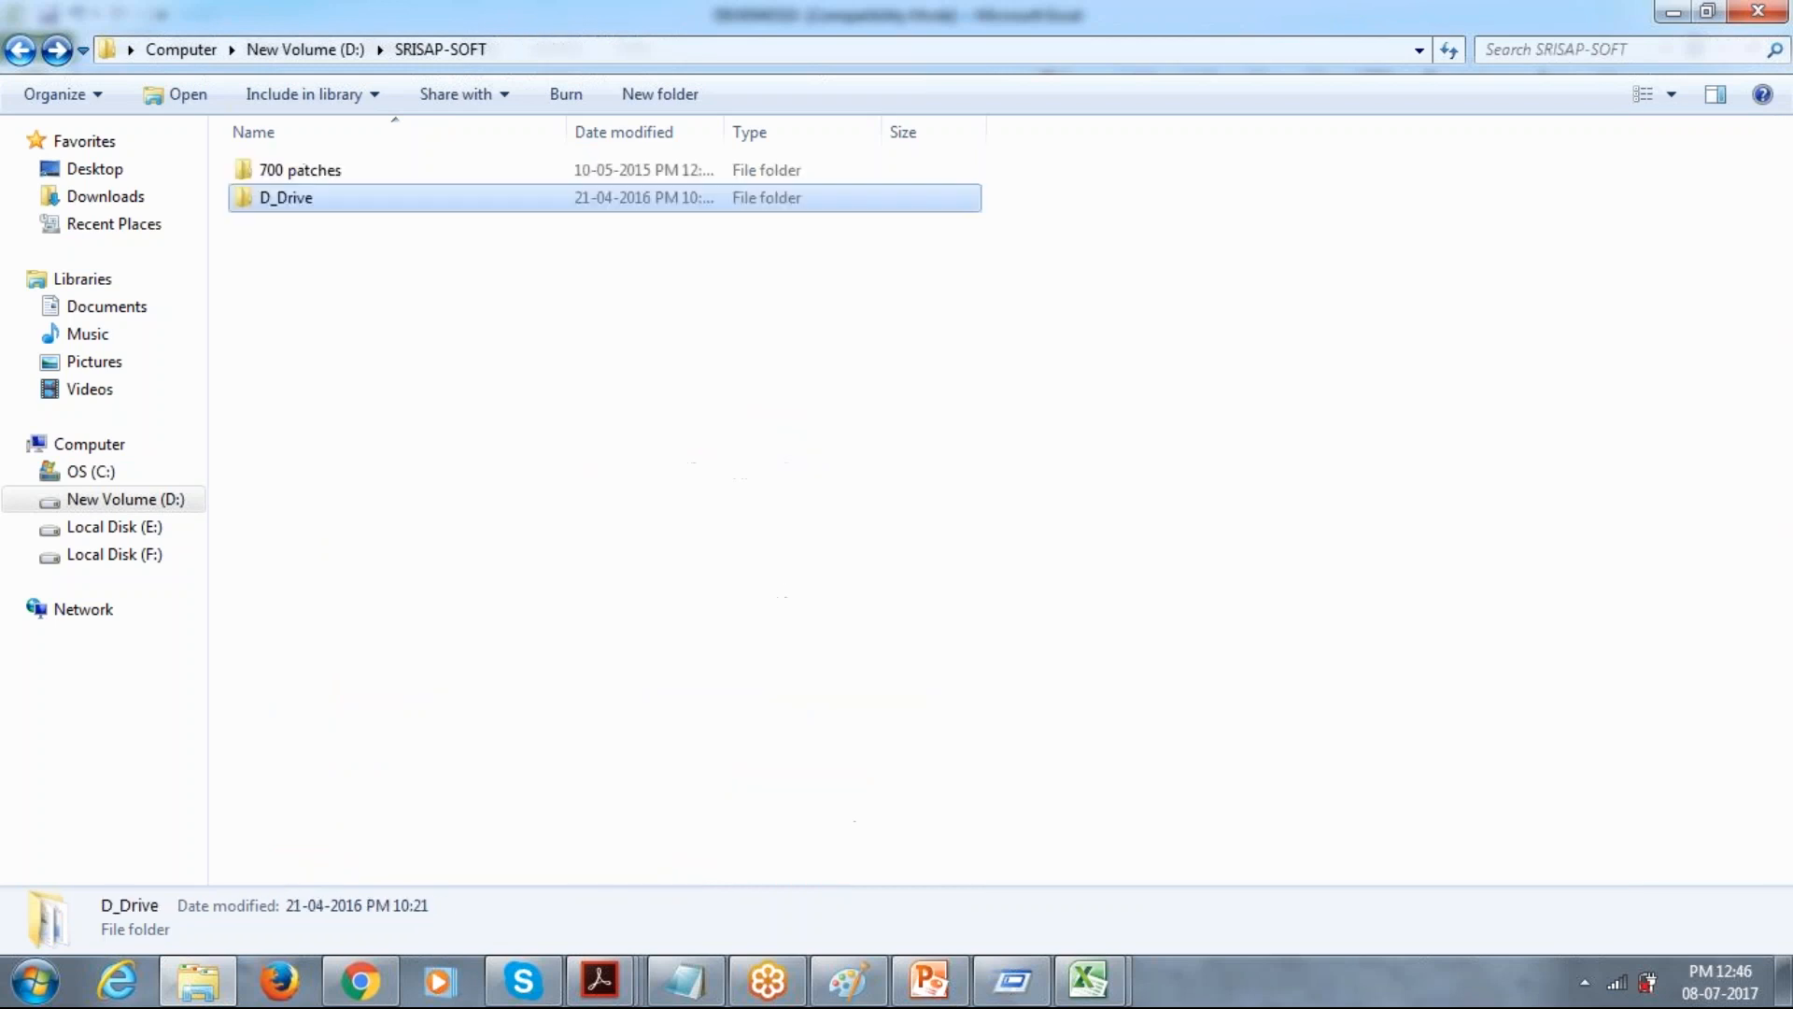
pyautogui.press('Down')
pyautogui.press('Return')
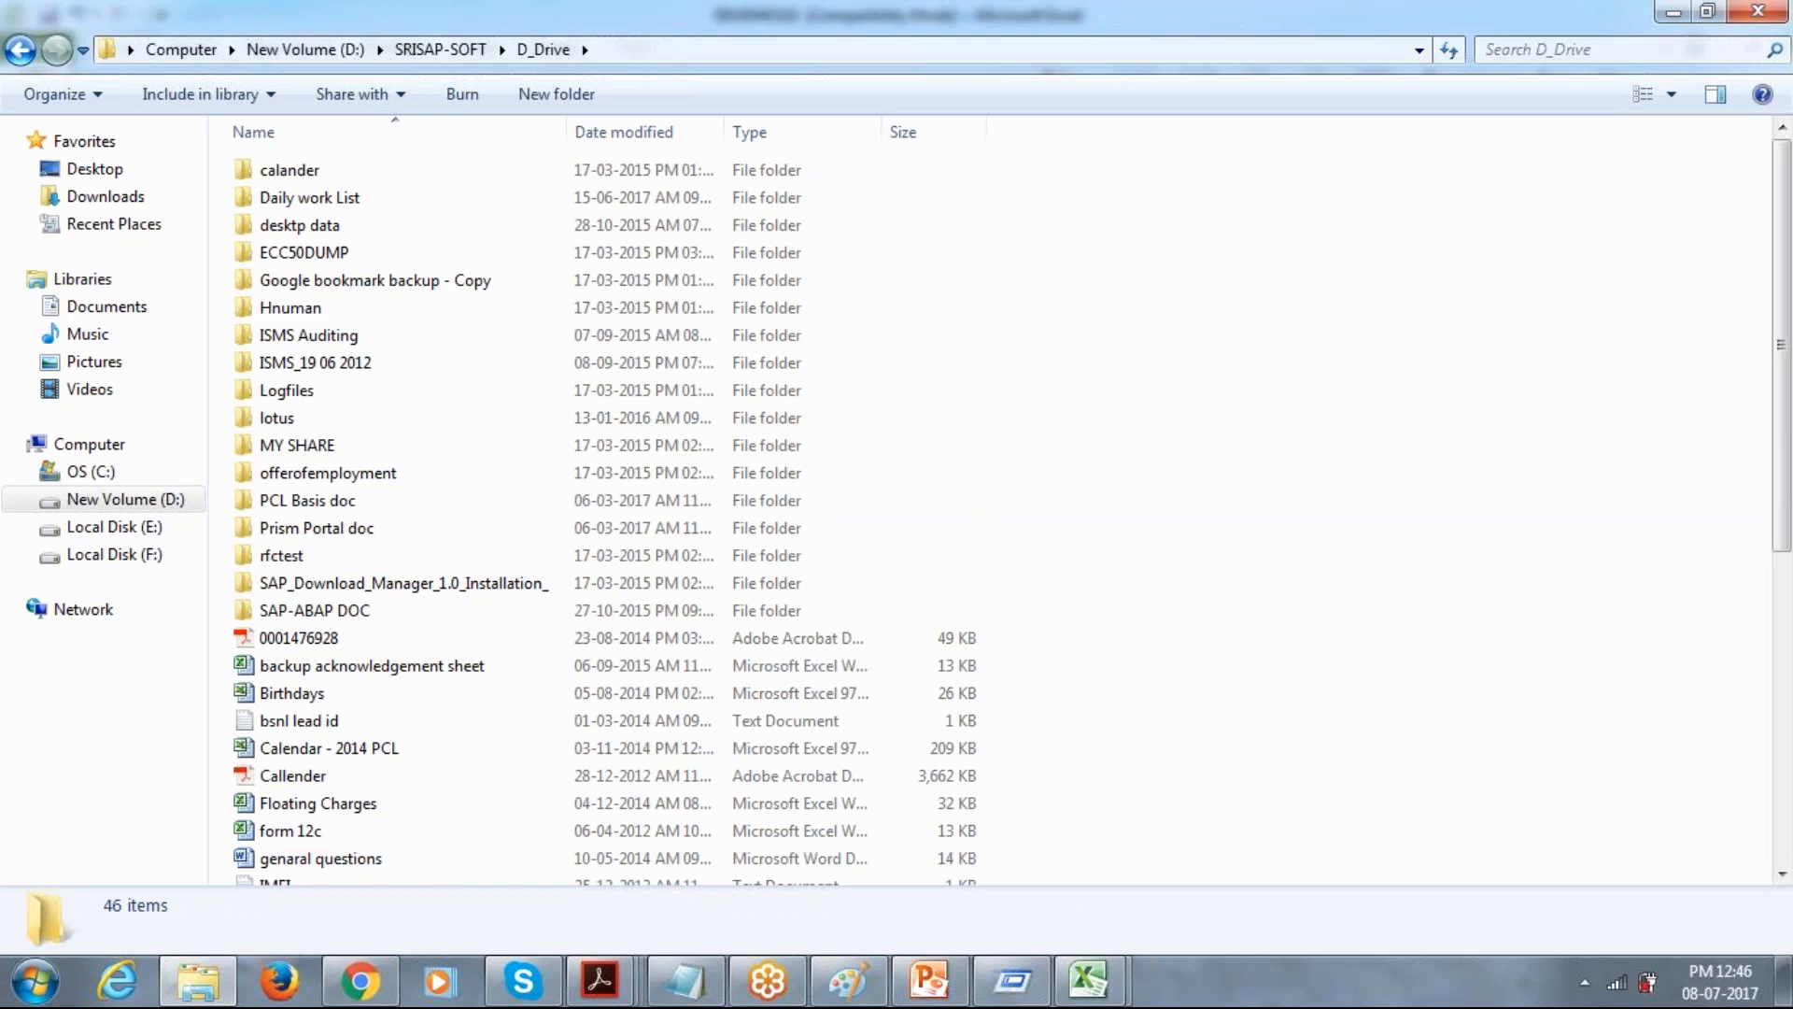
# Look through the D_Drive folder list for the folder holding the SAP Basis documentation.
pyautogui.press('Down')
pyautogui.press('Down')
pyautogui.press('Down')
pyautogui.press('Down')
pyautogui.press('Down')
pyautogui.press('Down')
pyautogui.press('Down')
pyautogui.press('Down')
pyautogui.press('Down')
pyautogui.press('Down')
pyautogui.press('Down')
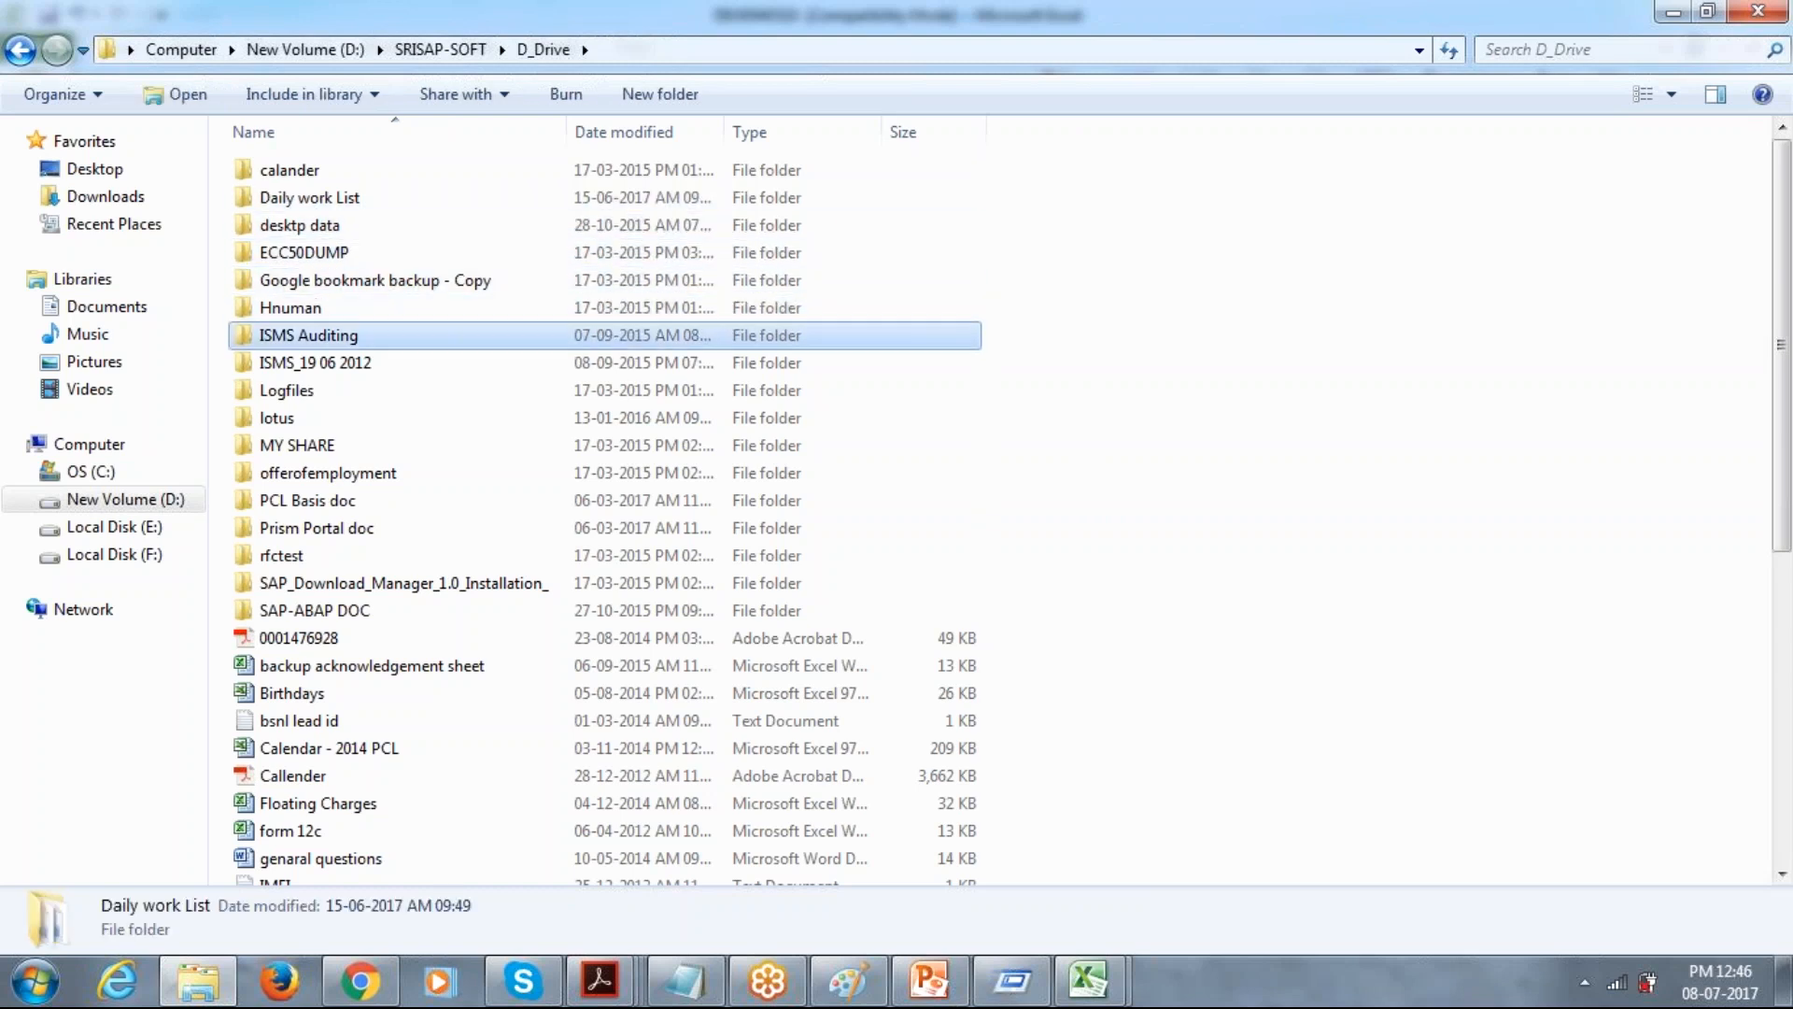
pyautogui.press('Down')
pyautogui.press('Down')
pyautogui.press('Down')
pyautogui.press('Down')
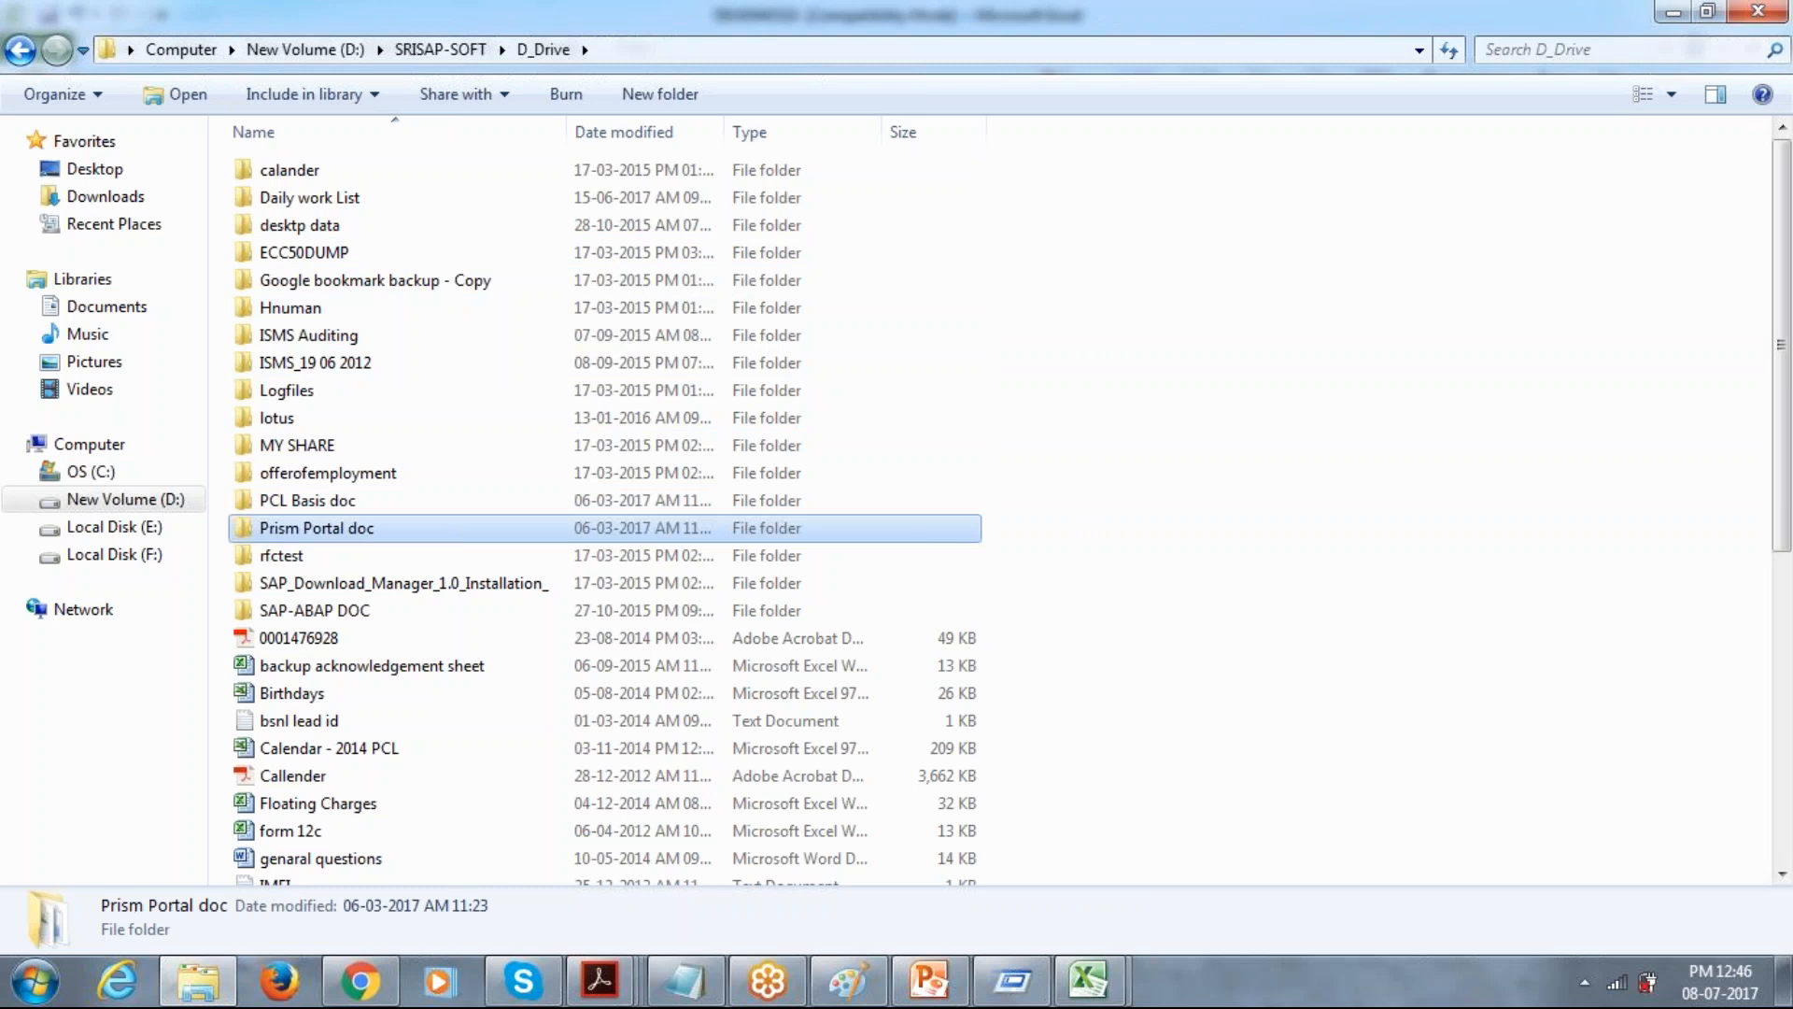
pyautogui.press('Down')
pyautogui.press('Down')
pyautogui.press('Down')
pyautogui.press('Down')
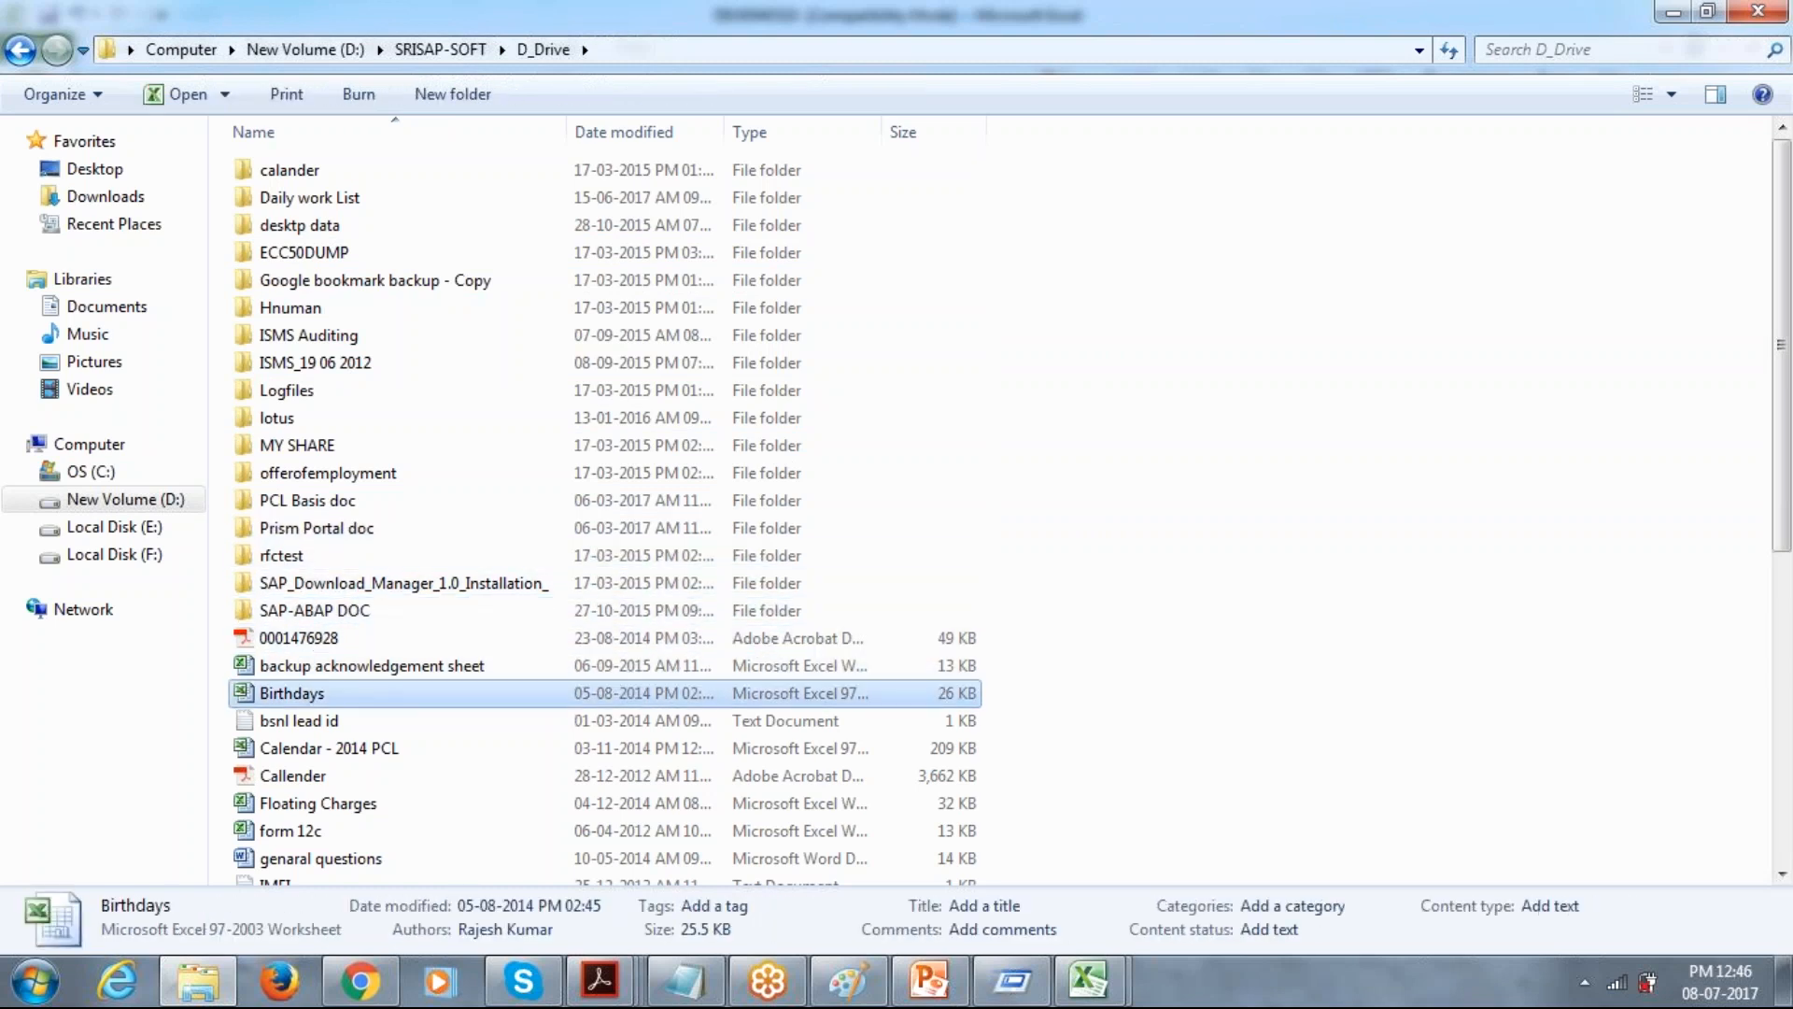
pyautogui.press('Up')
pyautogui.press('Up')
pyautogui.press('Up')
pyautogui.press('Up')
pyautogui.press('Up')
pyautogui.press('Up')
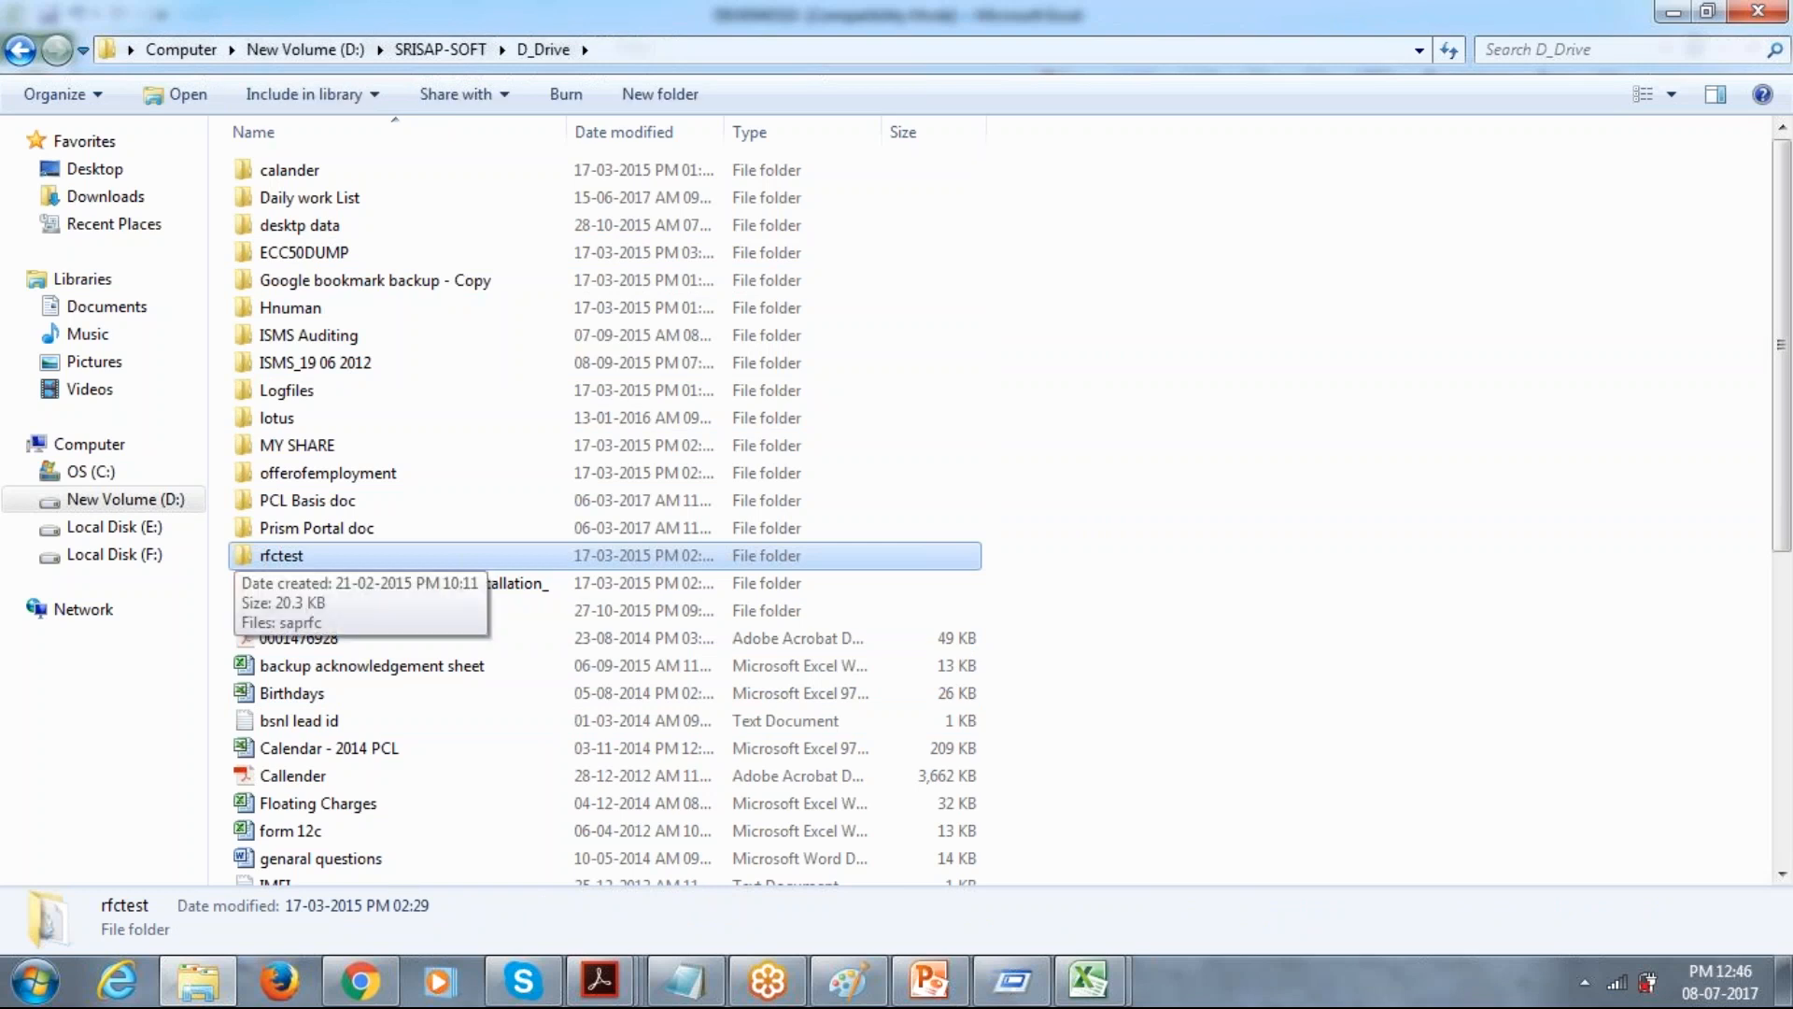
pyautogui.press('Up')
pyautogui.press('Up')
pyautogui.press('Up')
pyautogui.press('Up')
pyautogui.press('Up')
pyautogui.press('Up')
pyautogui.press('Up')
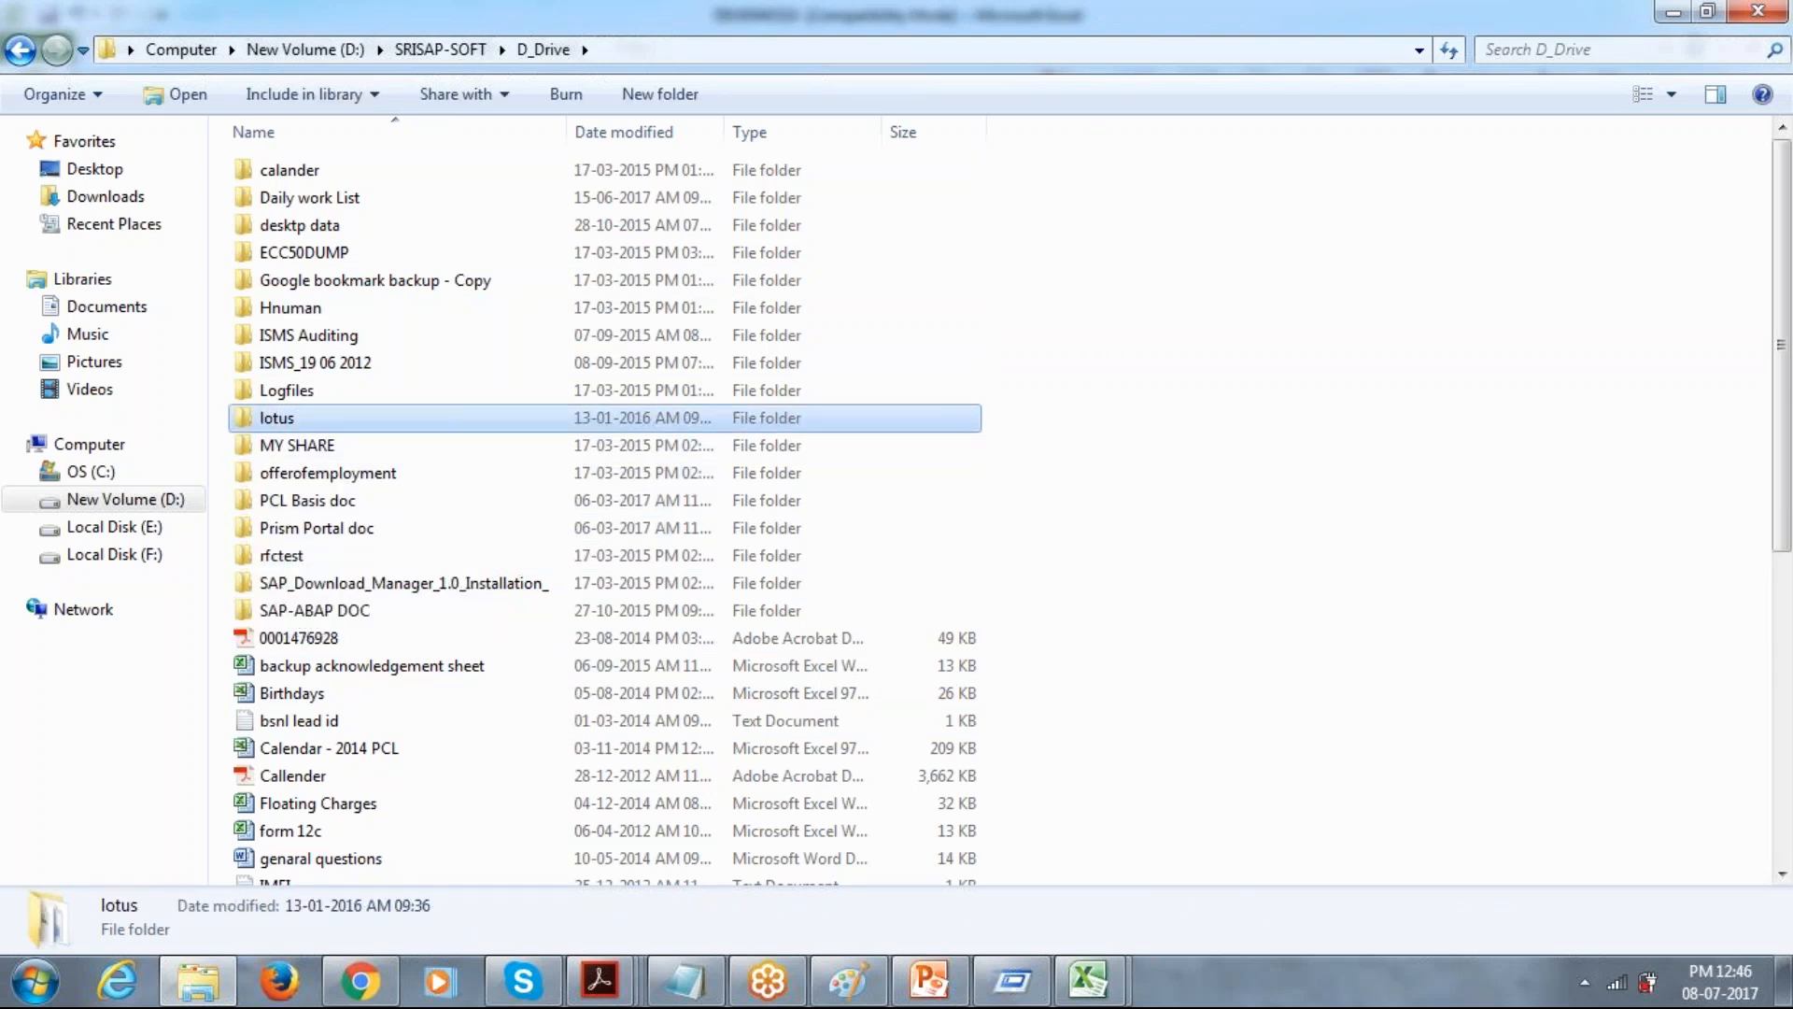
pyautogui.press('Up')
pyautogui.press('Up')
pyautogui.press('Up')
pyautogui.press('Up')
pyautogui.press('Up')
pyautogui.press('Up')
pyautogui.press('Up')
pyautogui.press('Down')
pyautogui.press('Down')
pyautogui.press('Up')
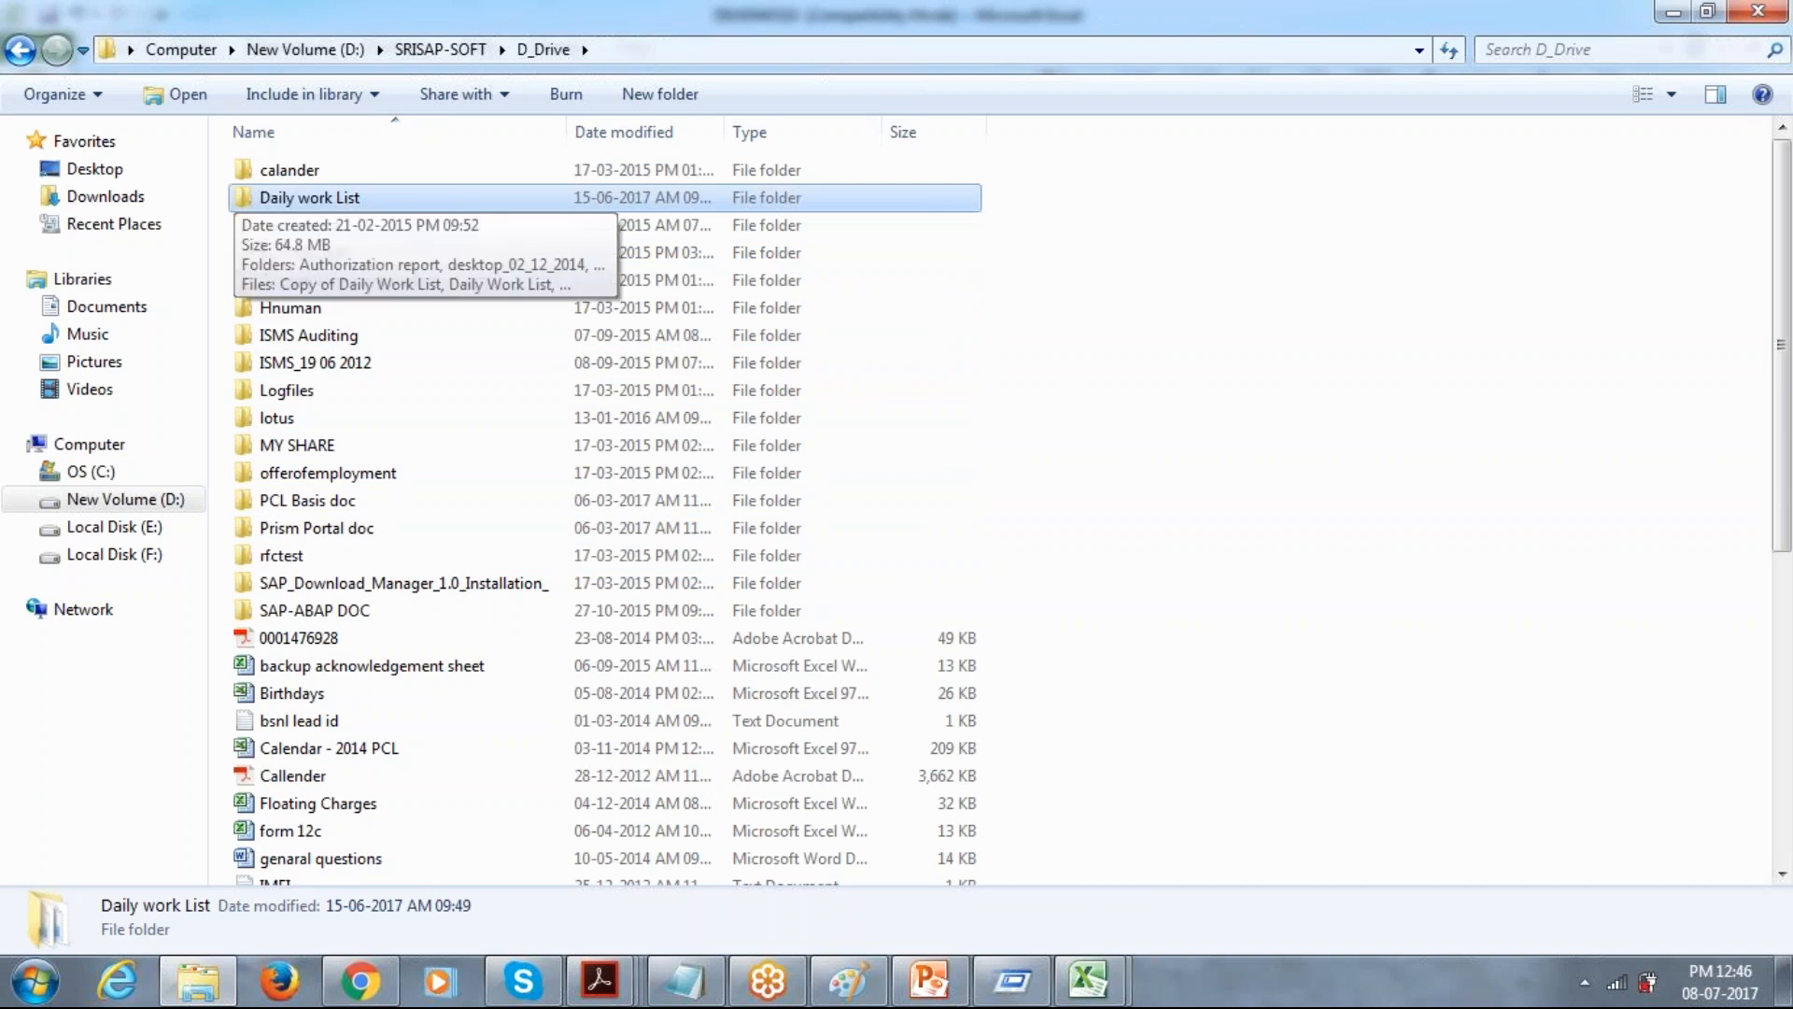
pyautogui.press('Up')
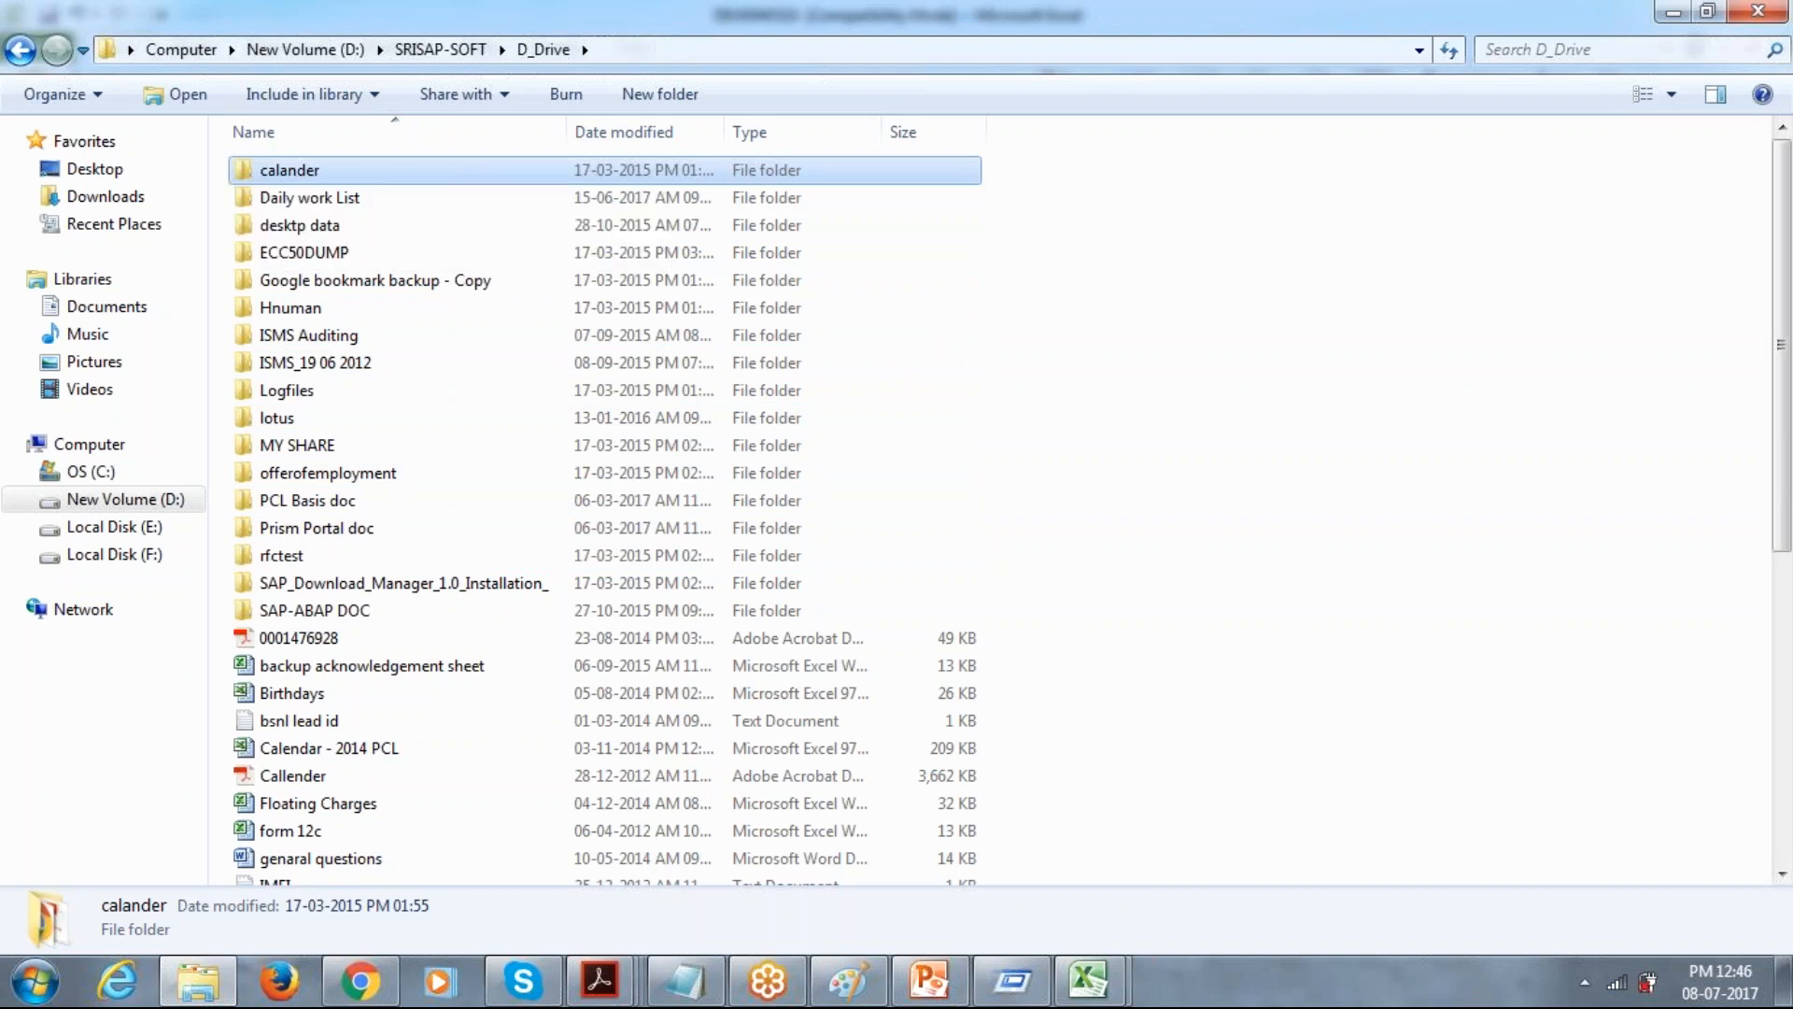
pyautogui.press('Down')
pyautogui.press('Down')
pyautogui.press('Down')
pyautogui.press('Down')
pyautogui.press('Down')
pyautogui.press('Down')
pyautogui.press('Down')
pyautogui.press('Down')
pyautogui.press('Down')
pyautogui.press('Down')
pyautogui.press('Down')
pyautogui.press('Down')
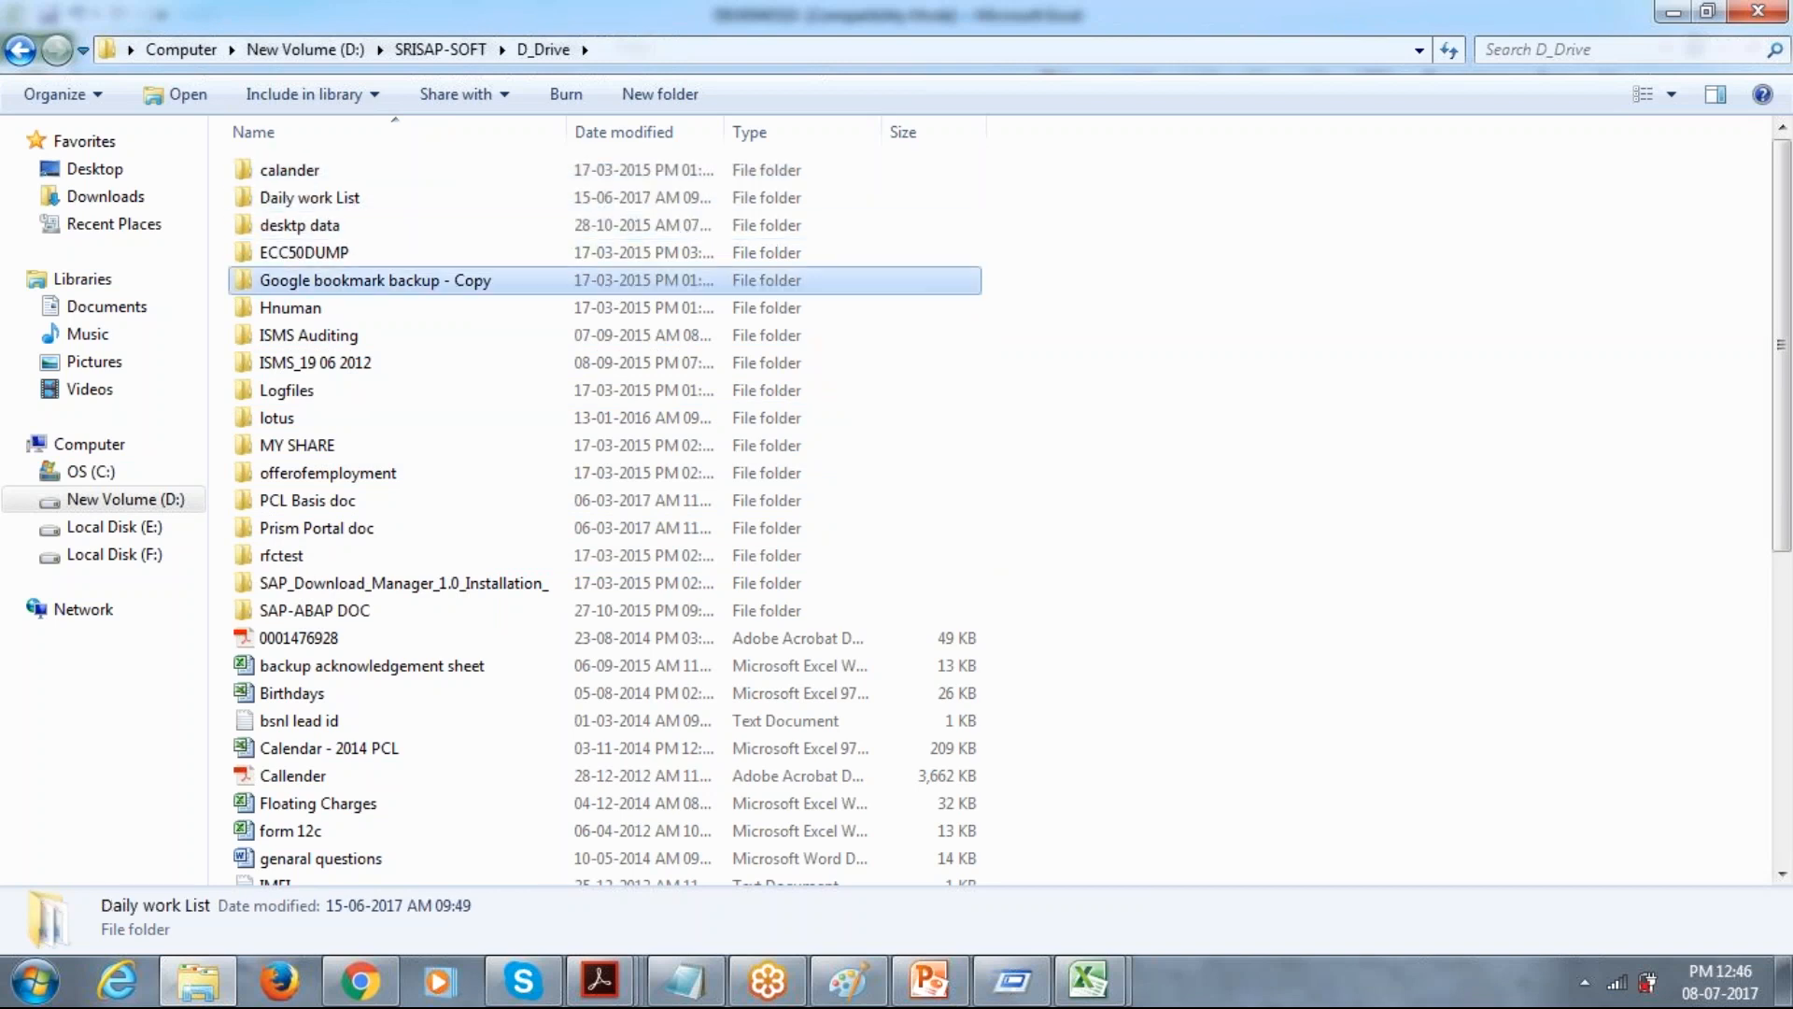
# Open the clent_import_export folder inside PCL Basis doc.
pyautogui.press('Return')
pyautogui.press('Down')
pyautogui.press('Up')
pyautogui.press('Return')
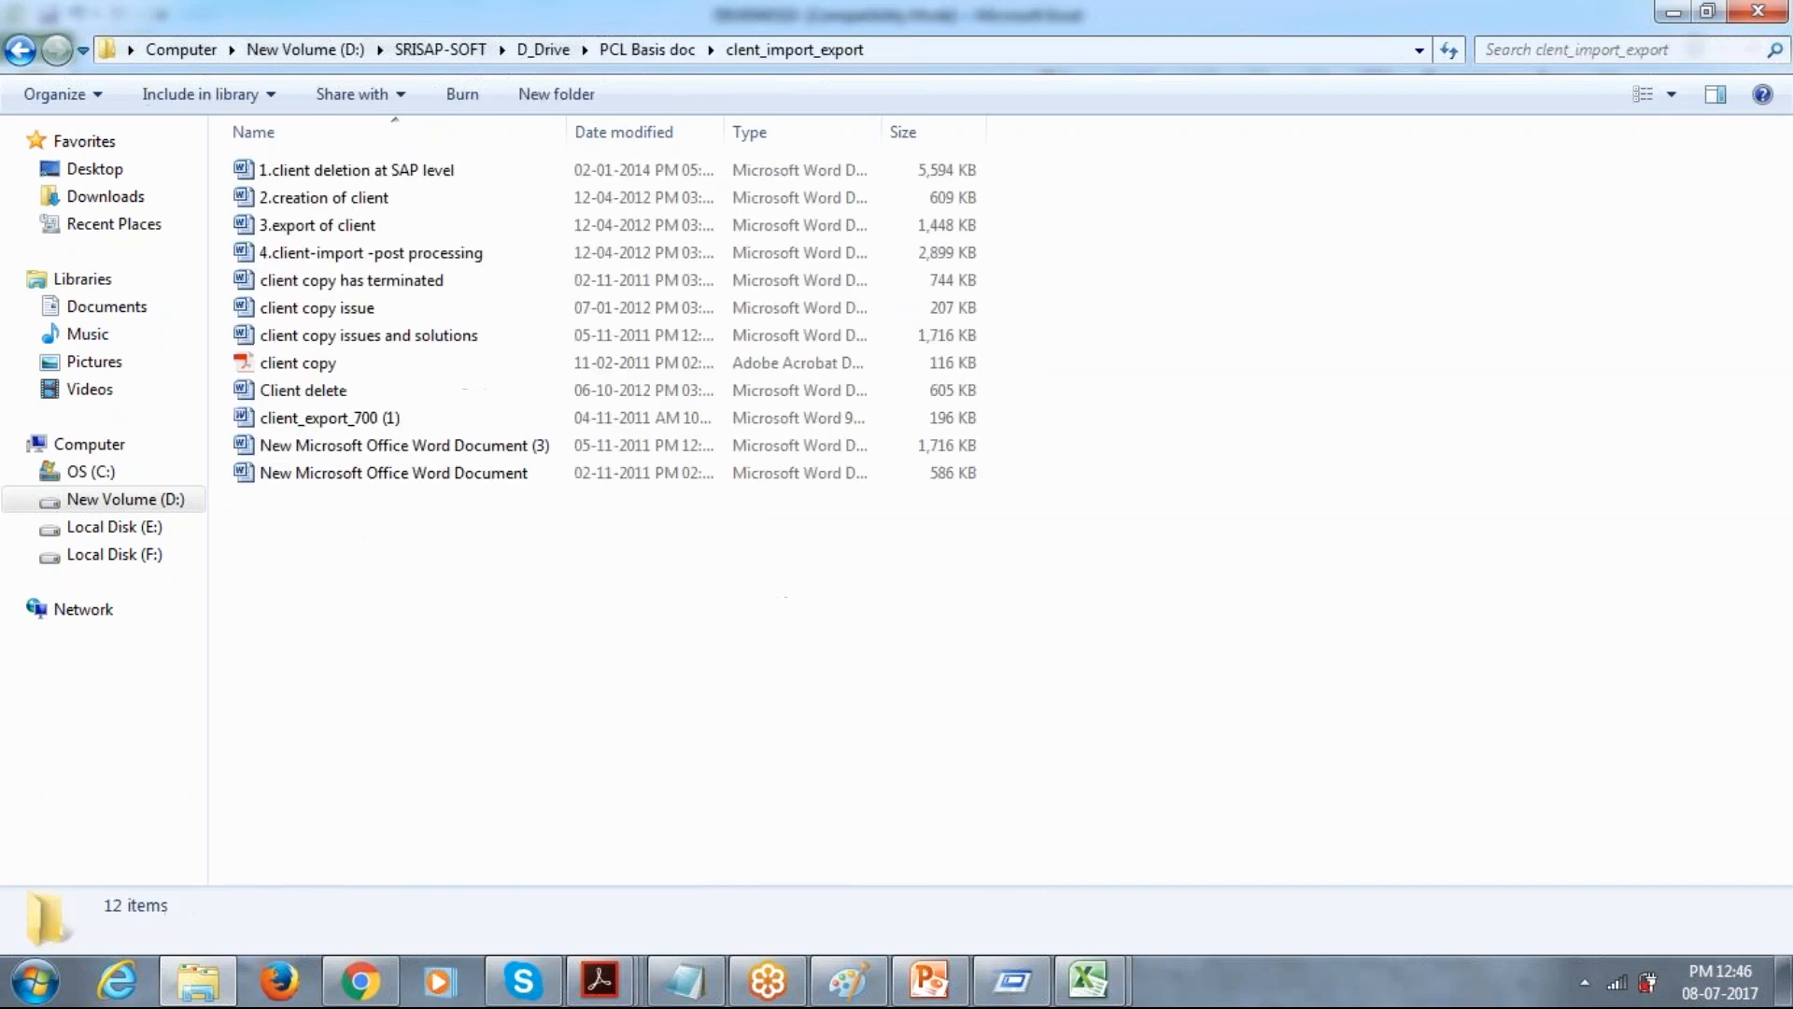
# Open the "3.export of client" document from the clent_import_export folder and bring it to the front.
pyautogui.click(398, 177)
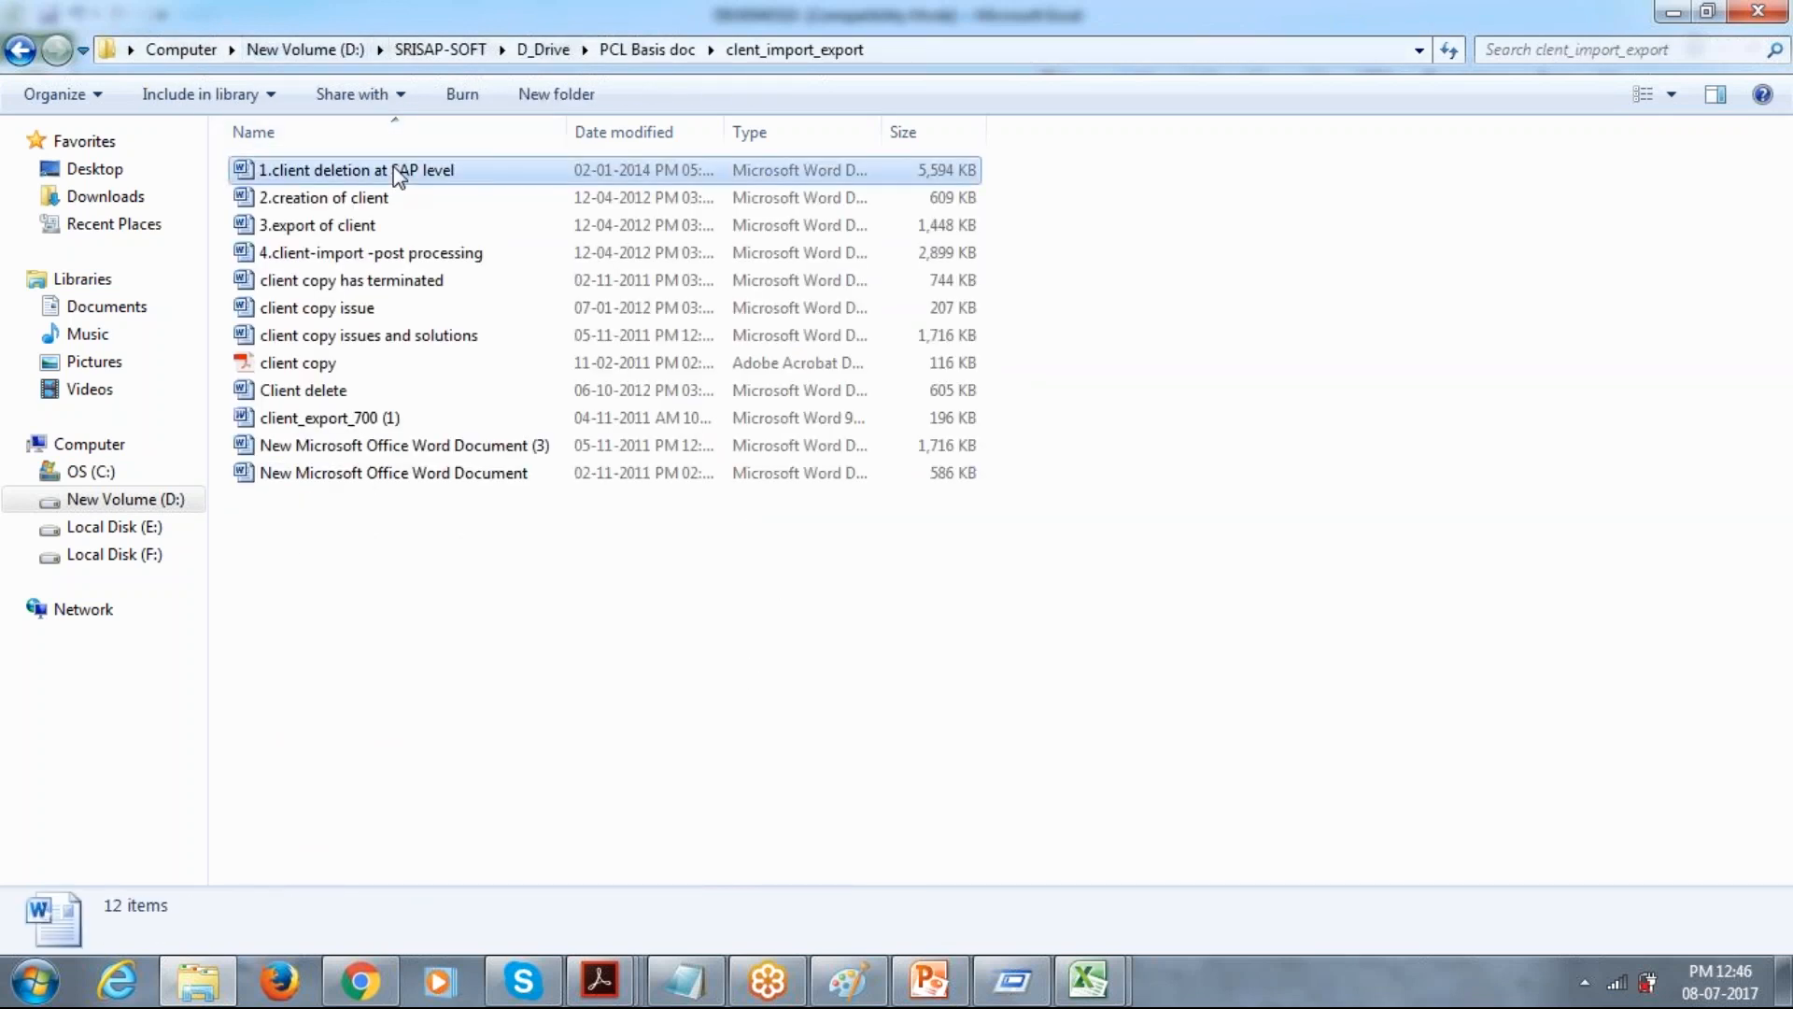
pyautogui.click(378, 199)
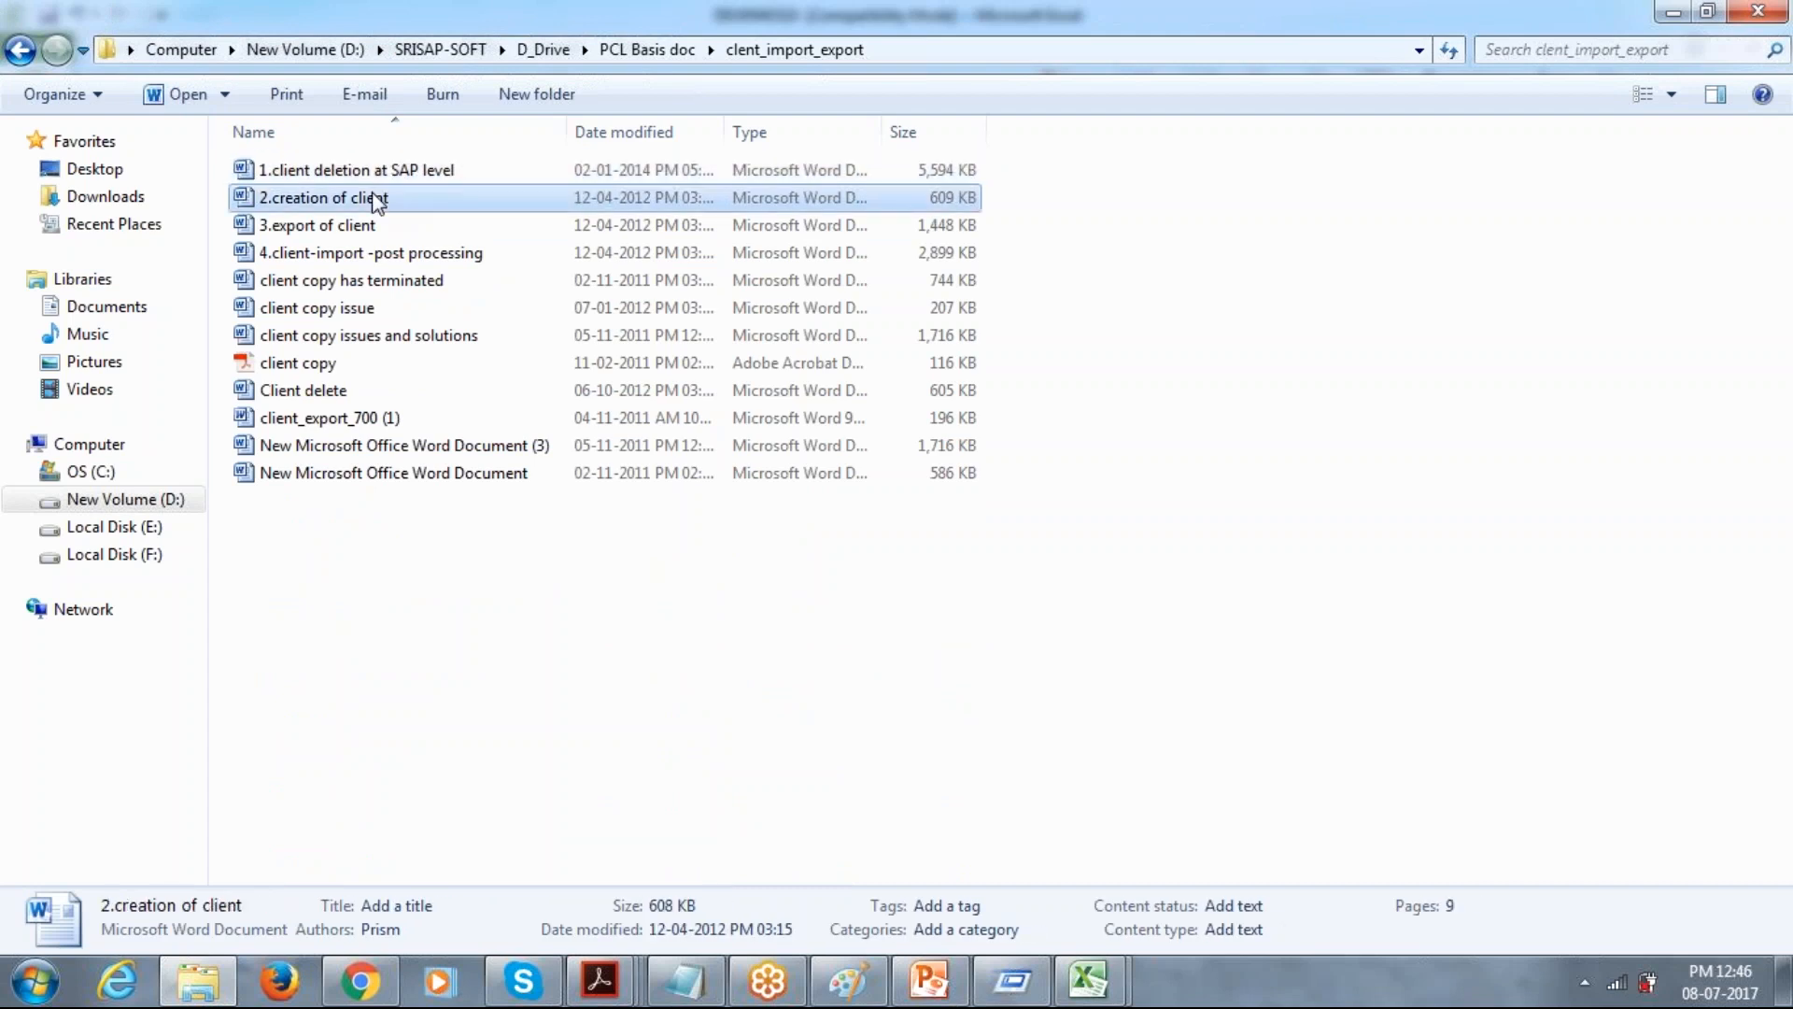
pyautogui.click(357, 279)
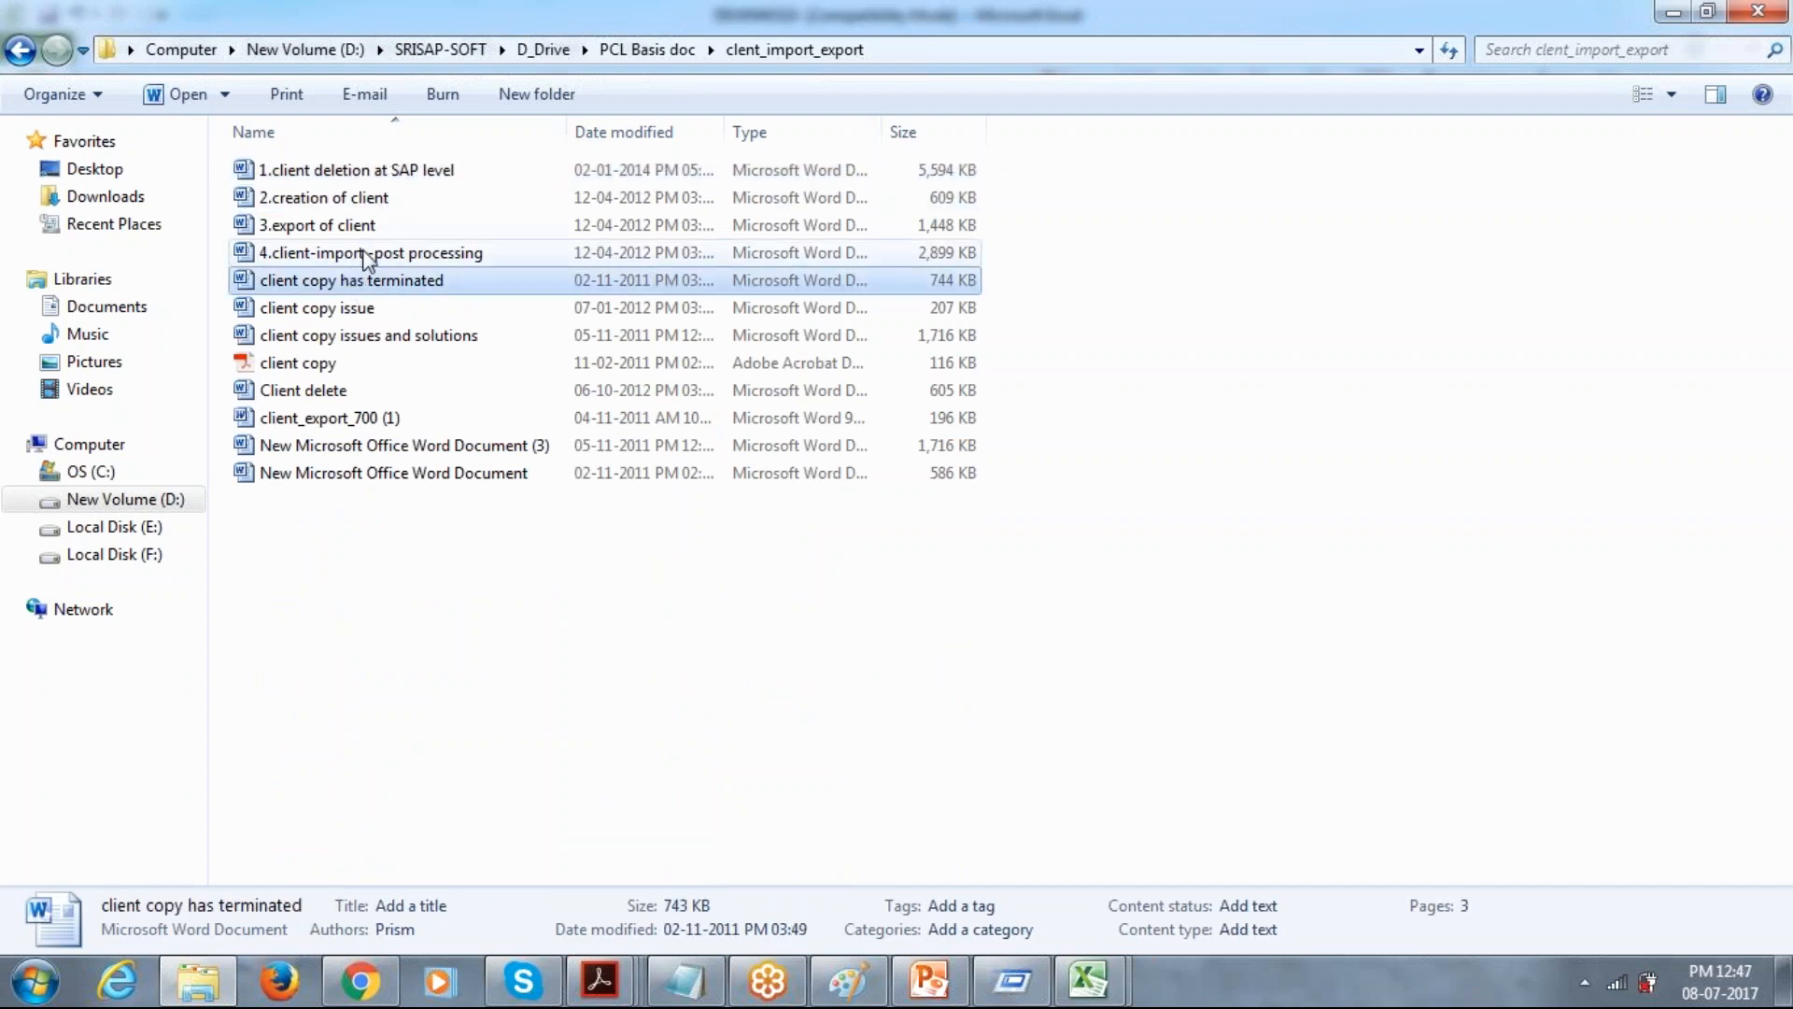
pyautogui.click(377, 235)
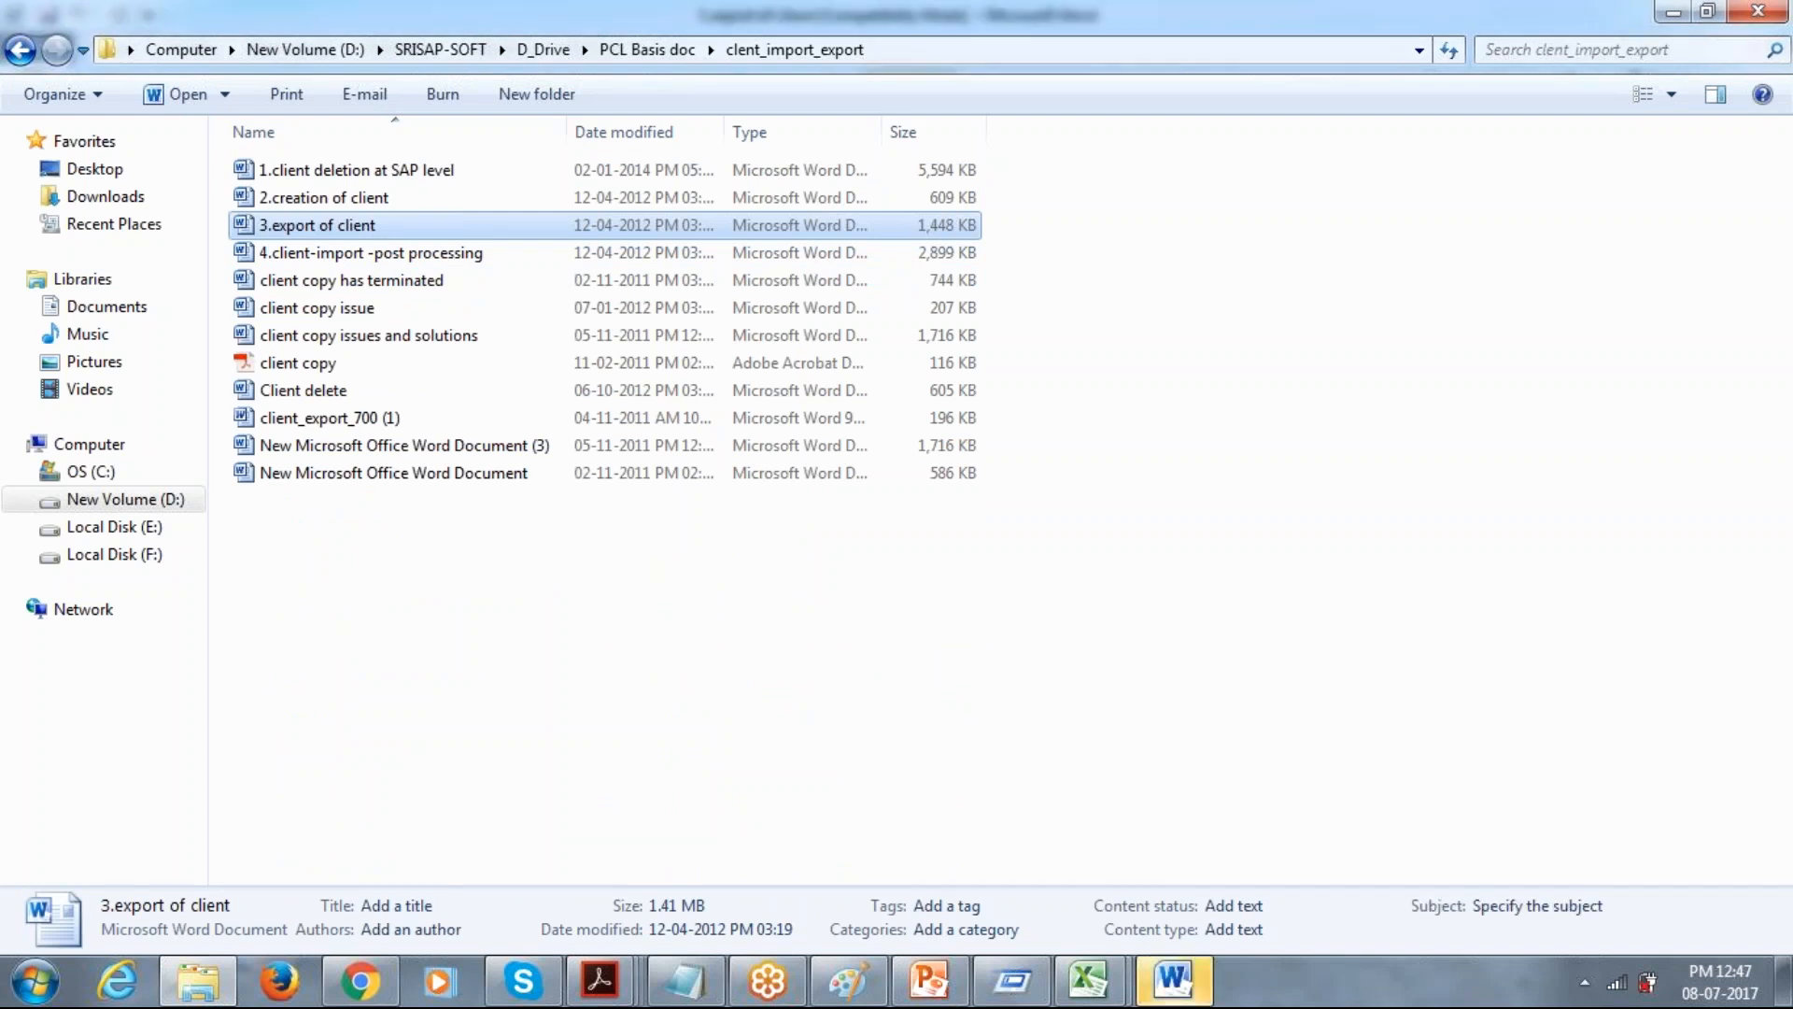
pyautogui.click(1156, 978)
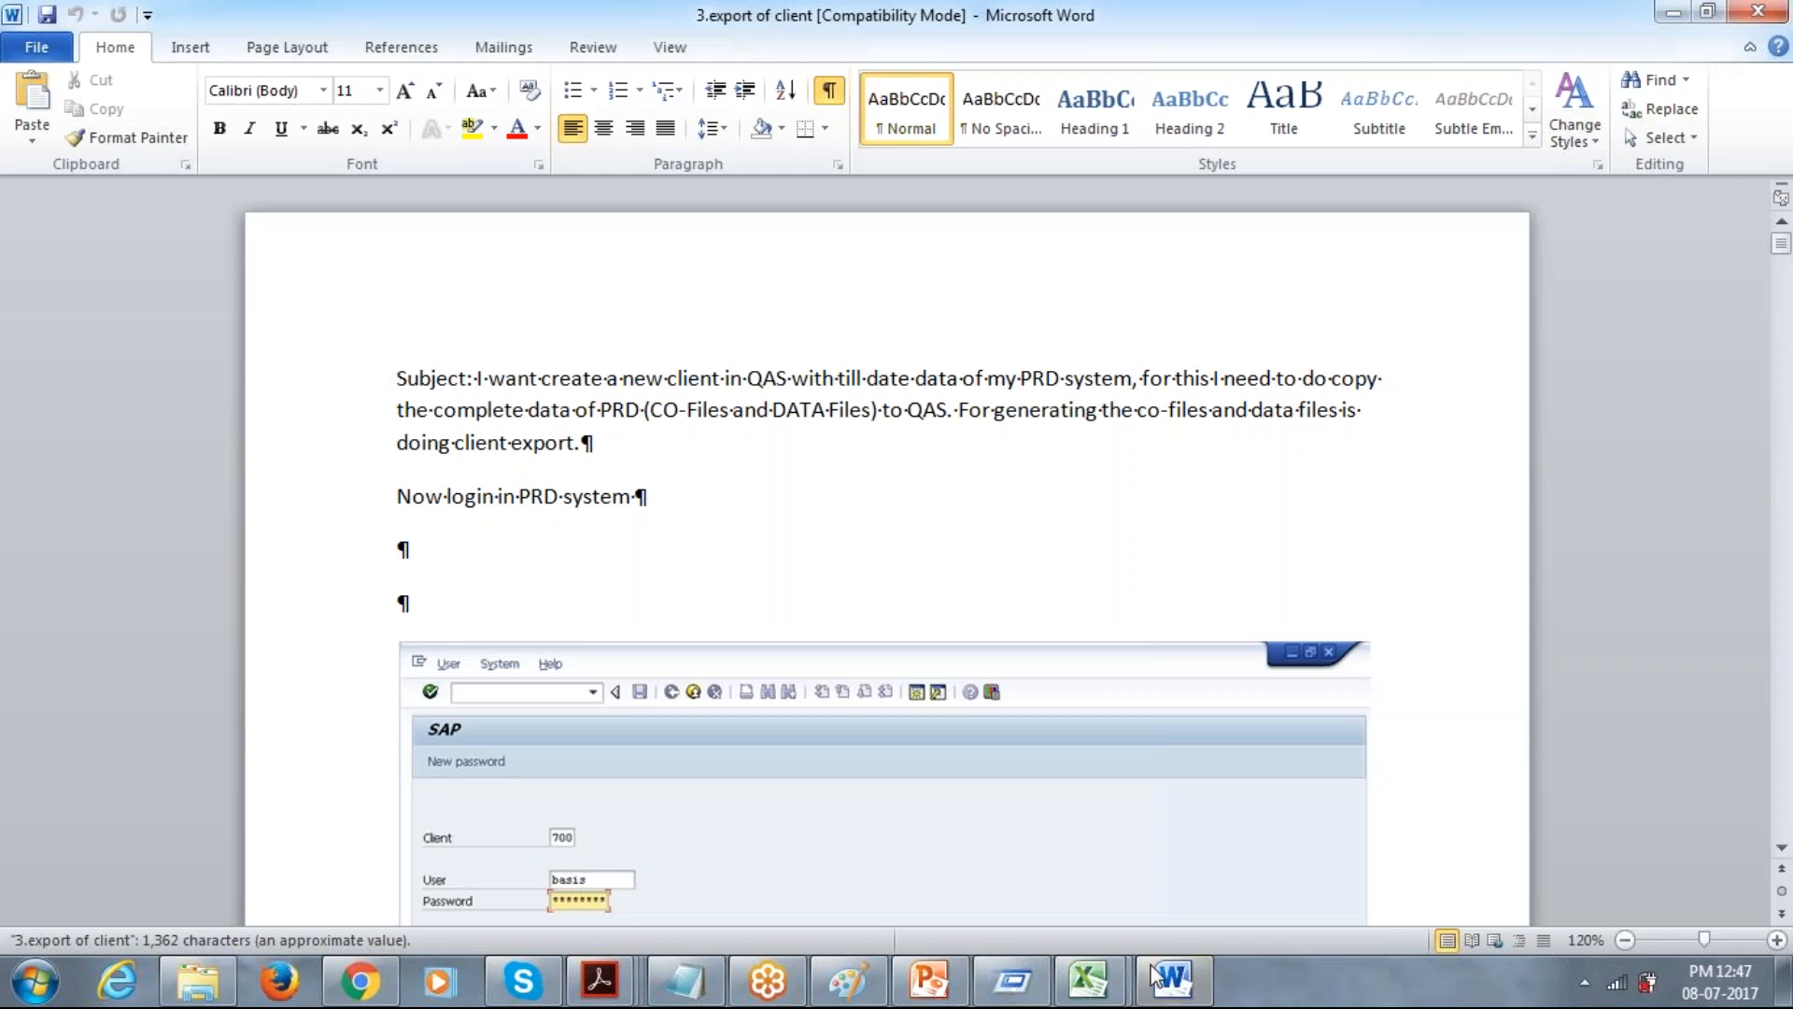
# Read the opening pages of the client export guide, covering its purpose, the PRD login, and choosing the target system.
pyautogui.scroll(-20, 1790, 388)
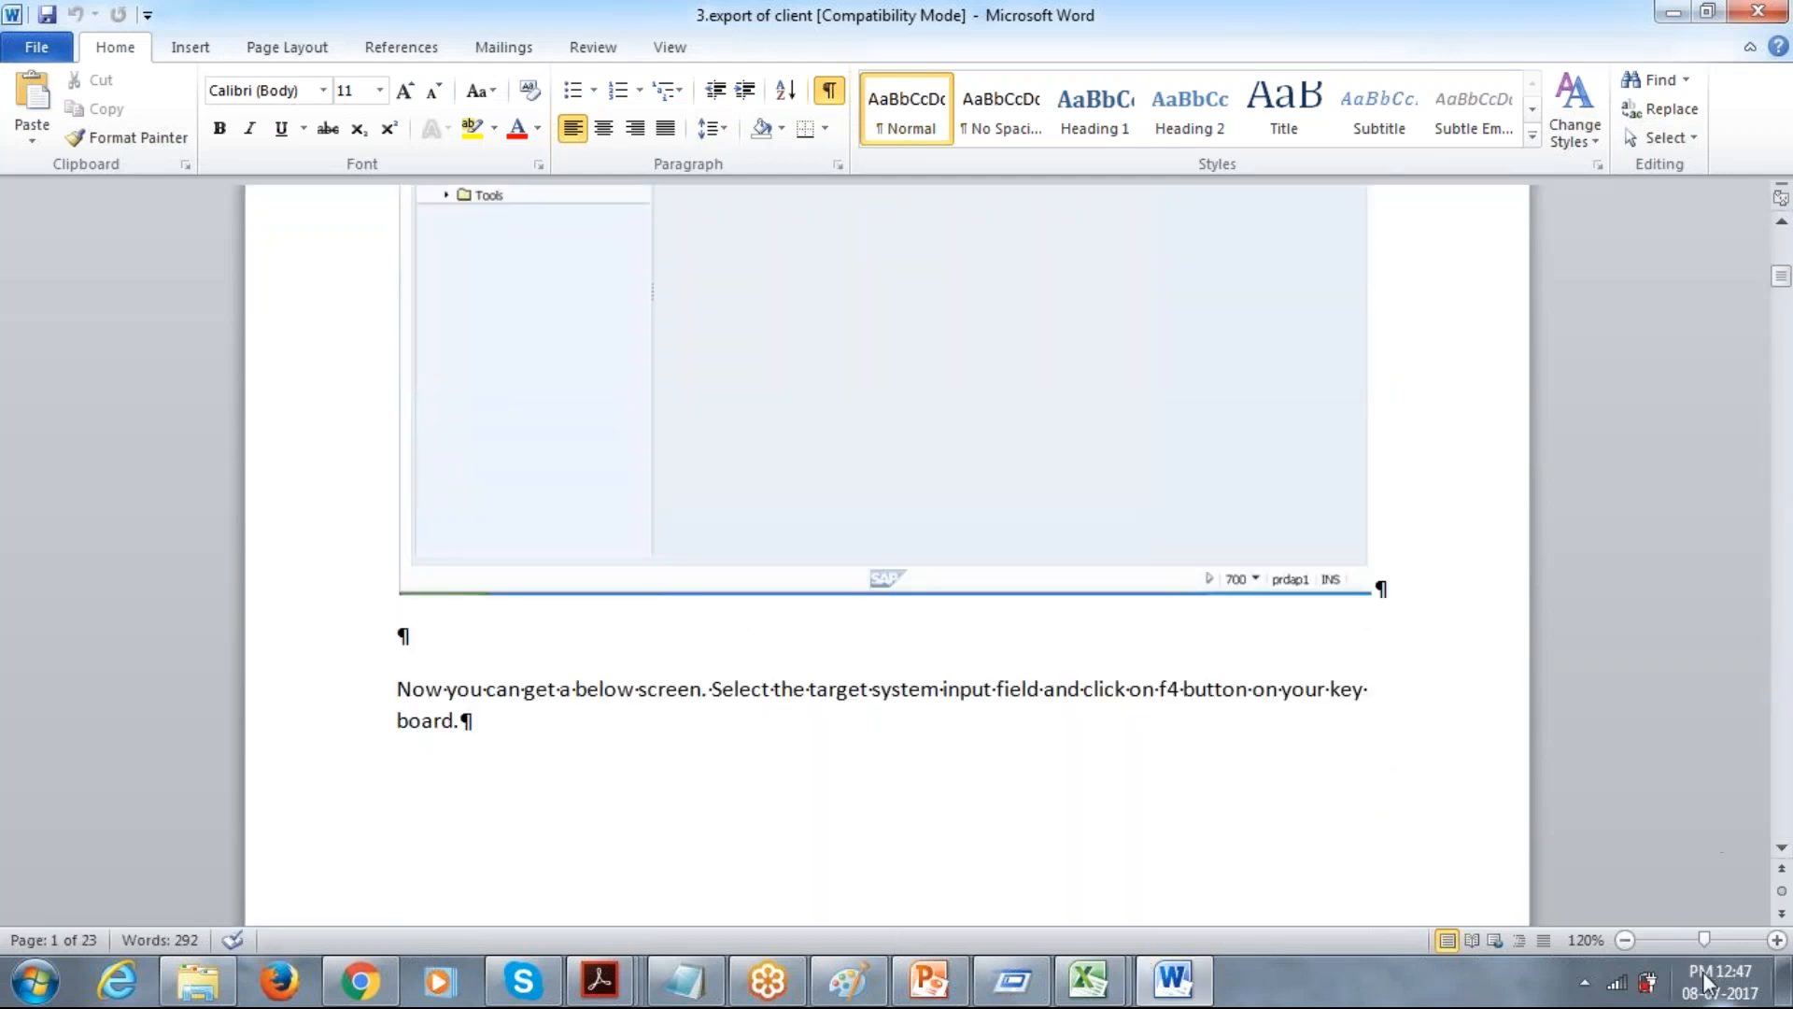
pyautogui.click(1702, 972)
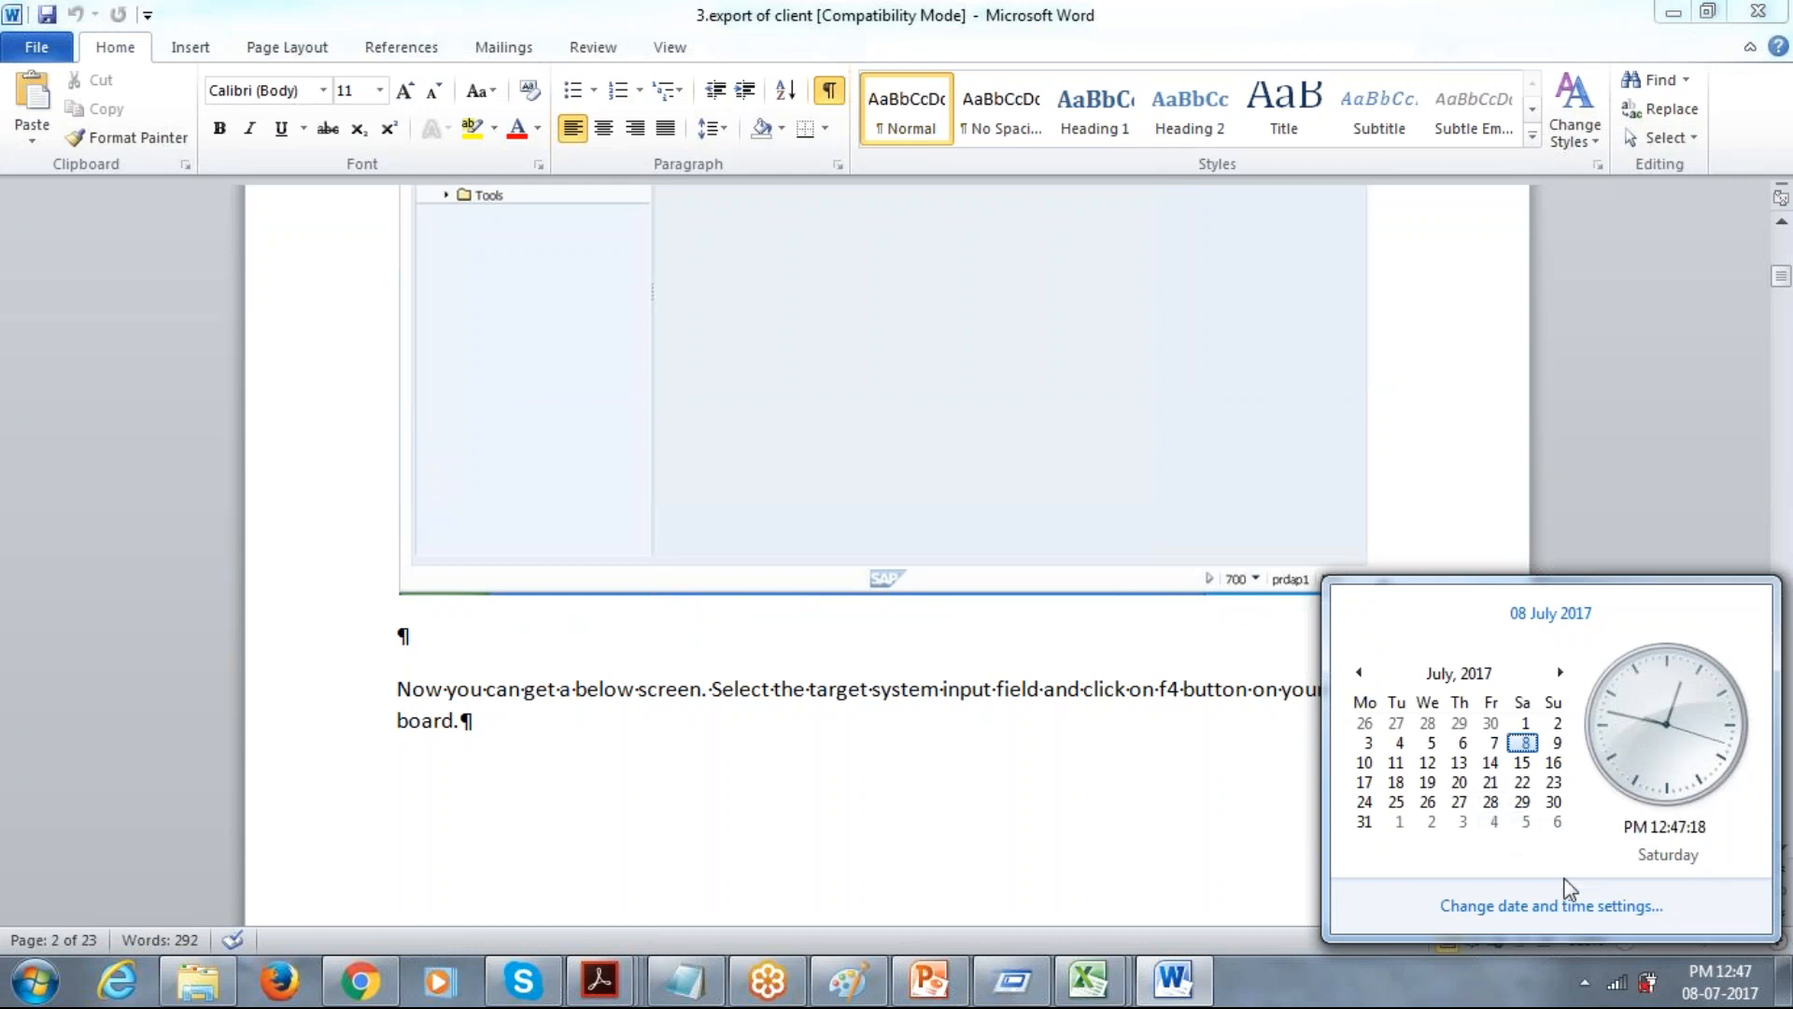
pyautogui.click(1711, 979)
pyautogui.scroll(-20, 1760, 467)
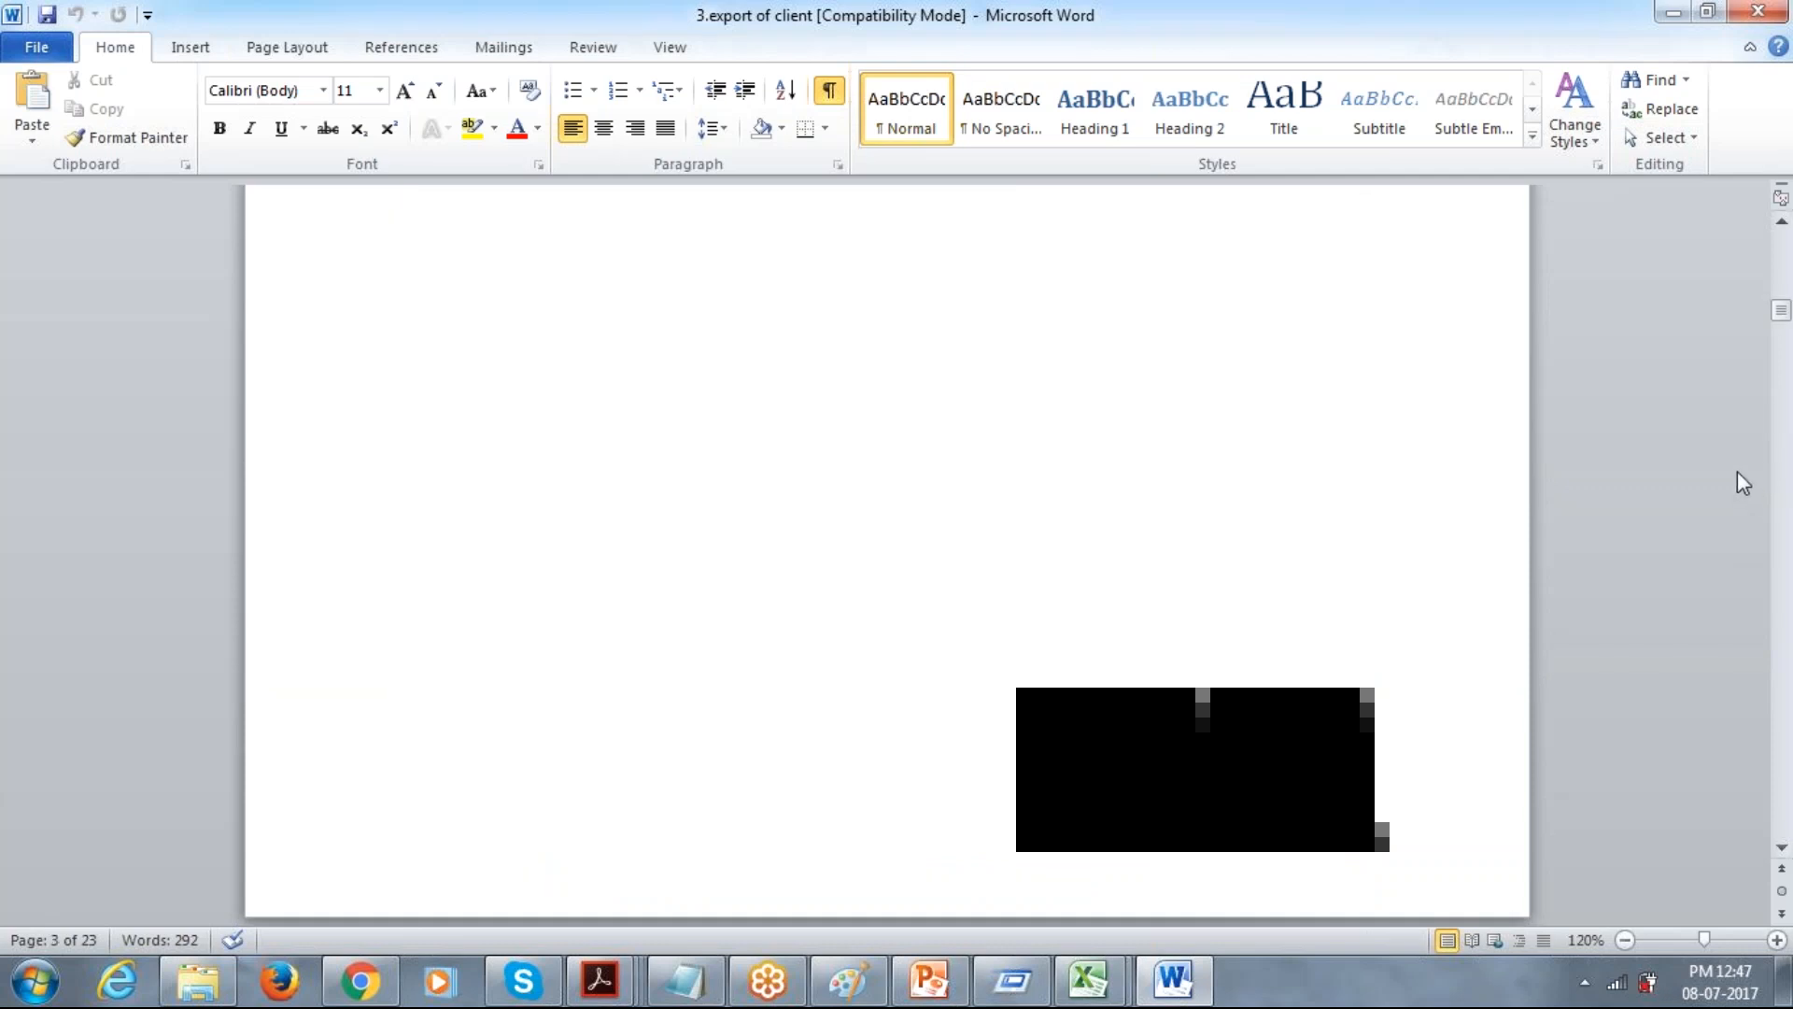
pyautogui.click(1738, 461)
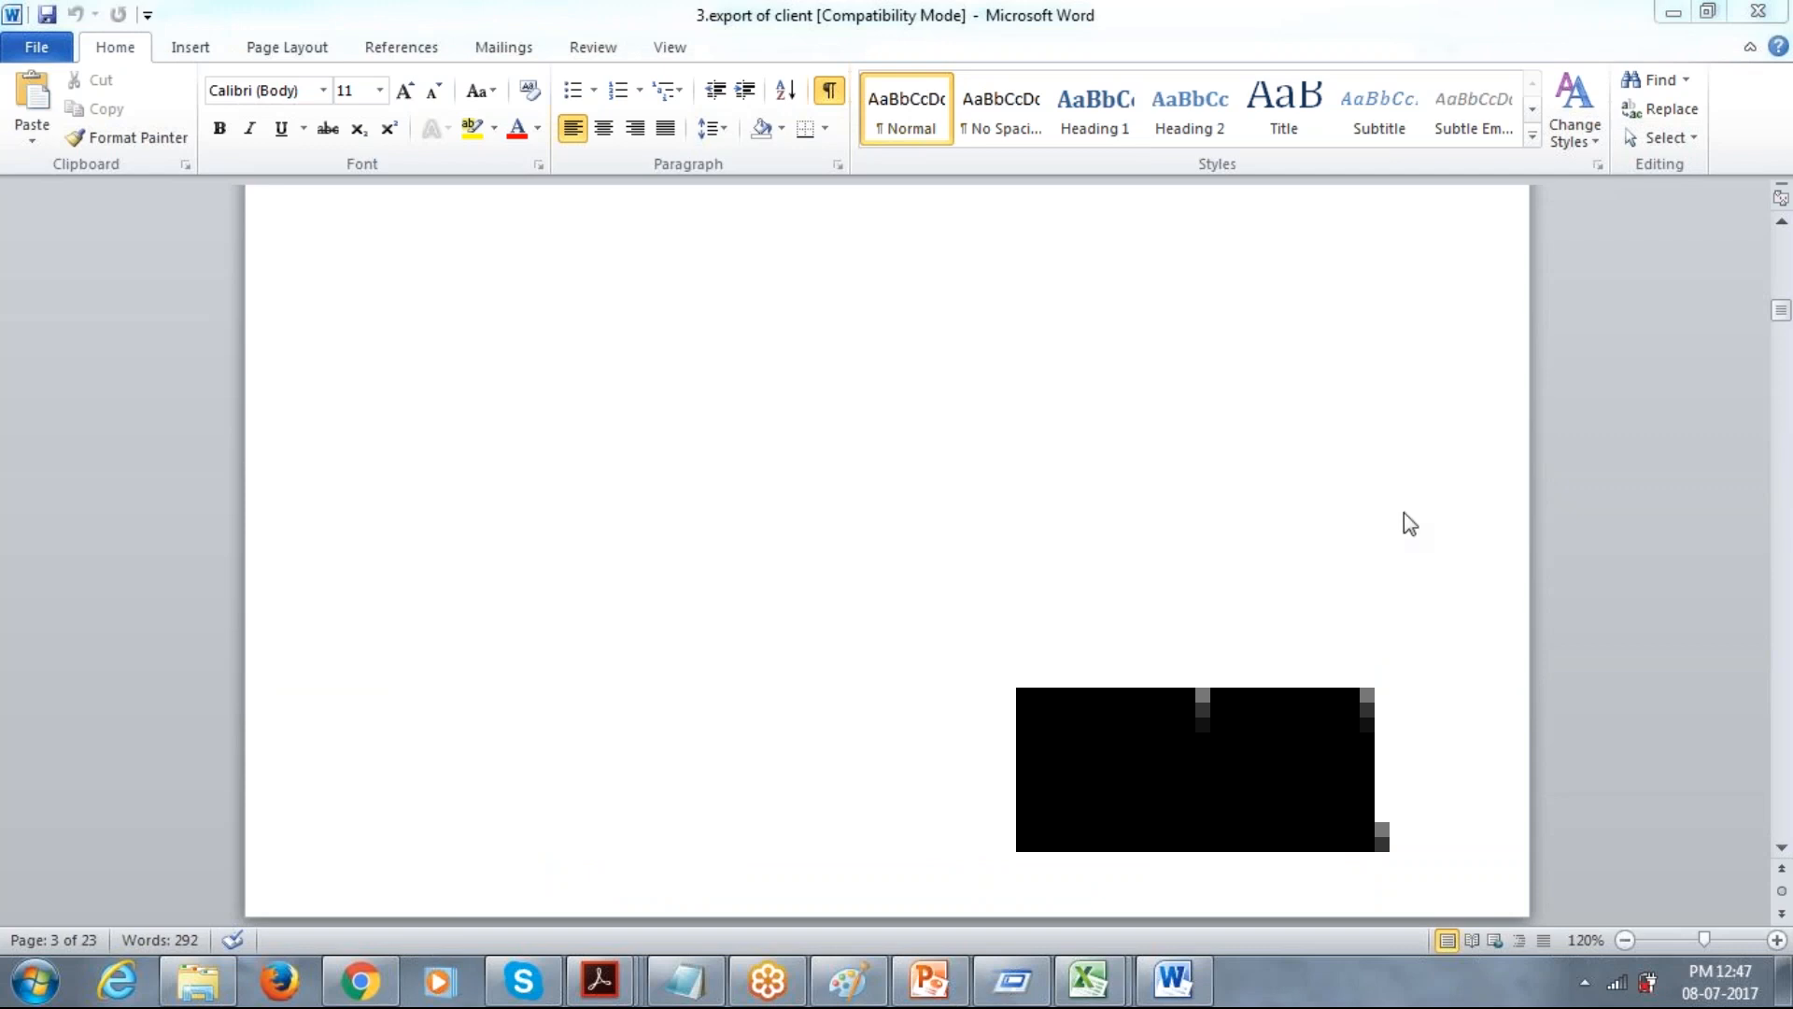
pyautogui.click(1783, 529)
pyautogui.click(1782, 529)
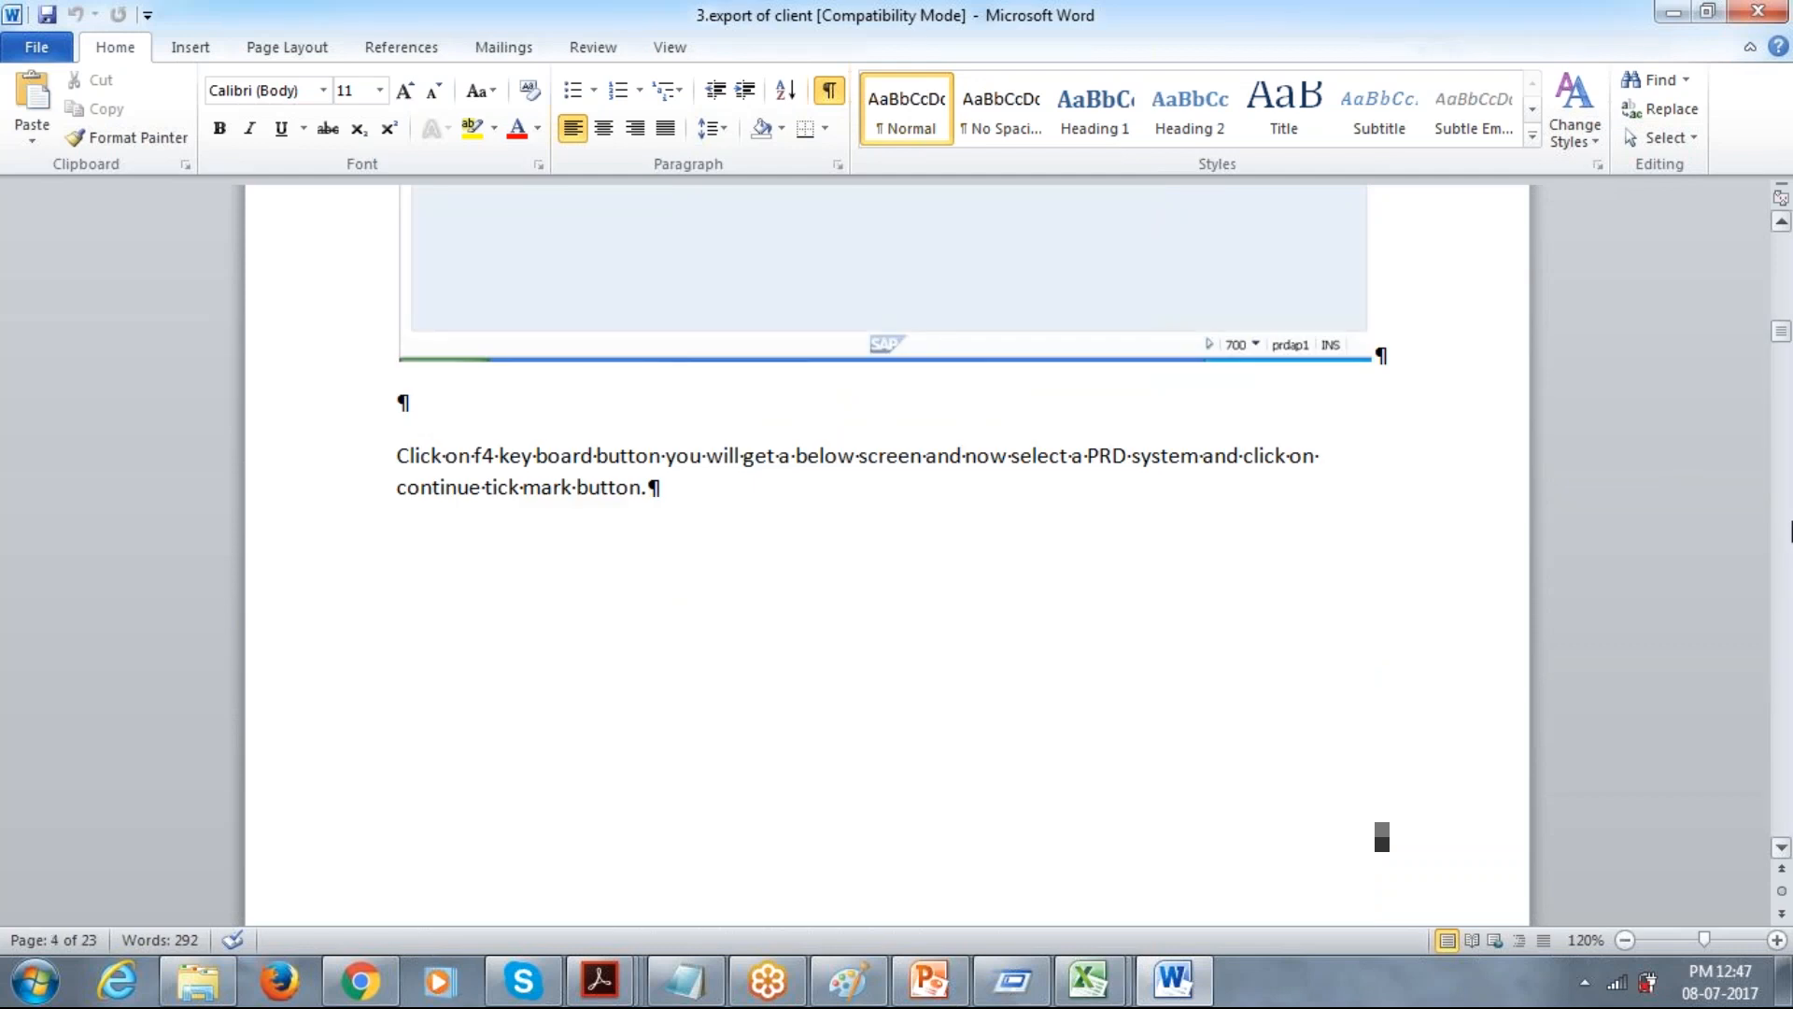
# Examine the guide's Client Export pages on selecting PRD as target system and scheduling the export as a background job.
pyautogui.click(1782, 540)
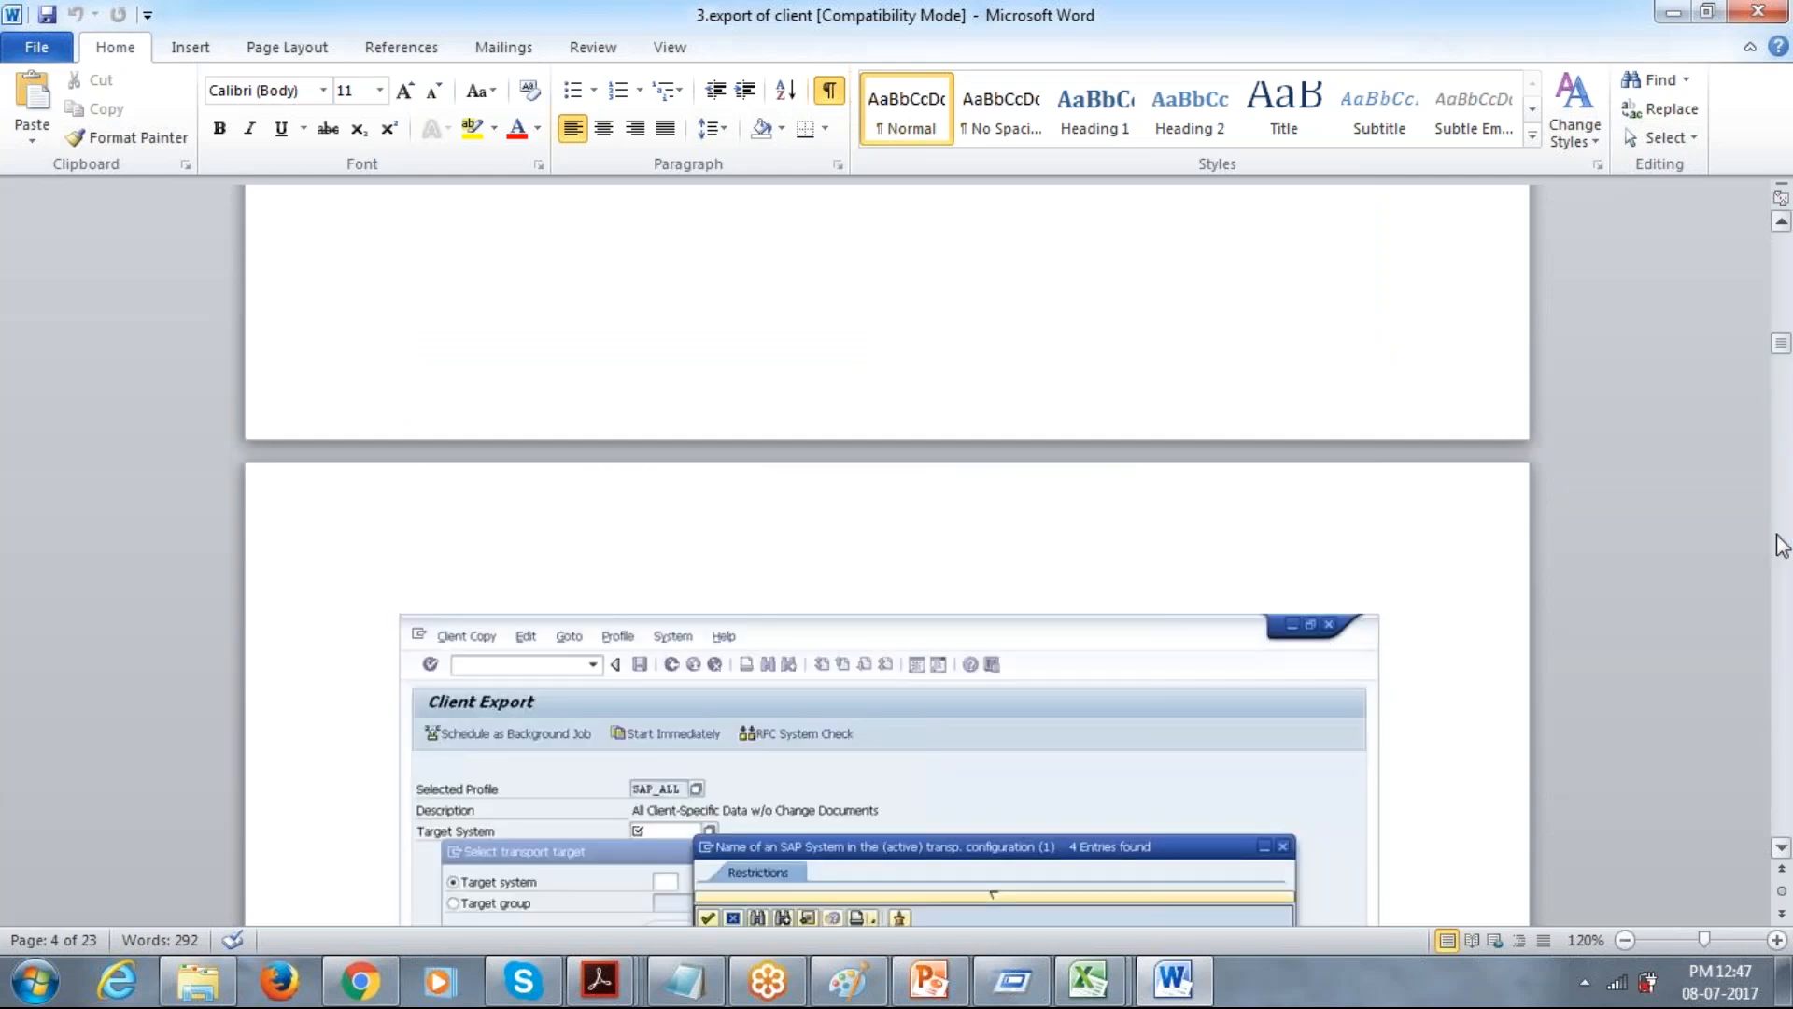
pyautogui.click(1782, 547)
pyautogui.click(1782, 546)
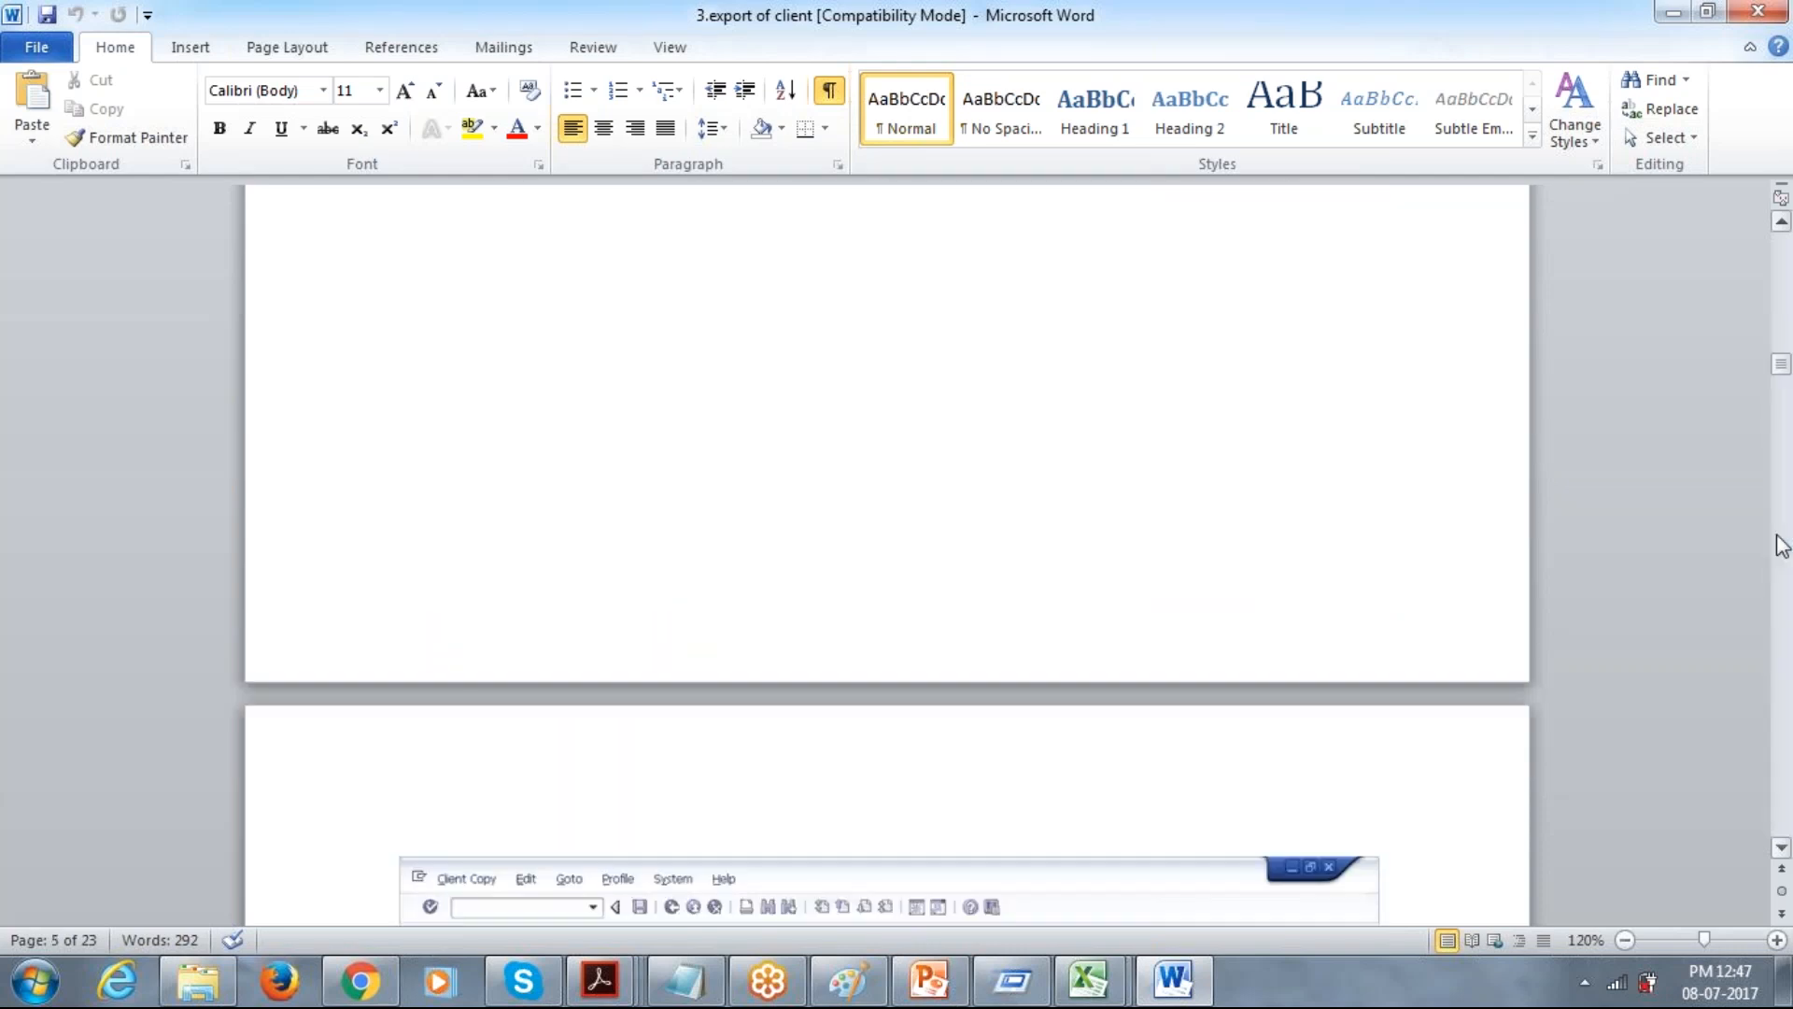
pyautogui.click(1777, 542)
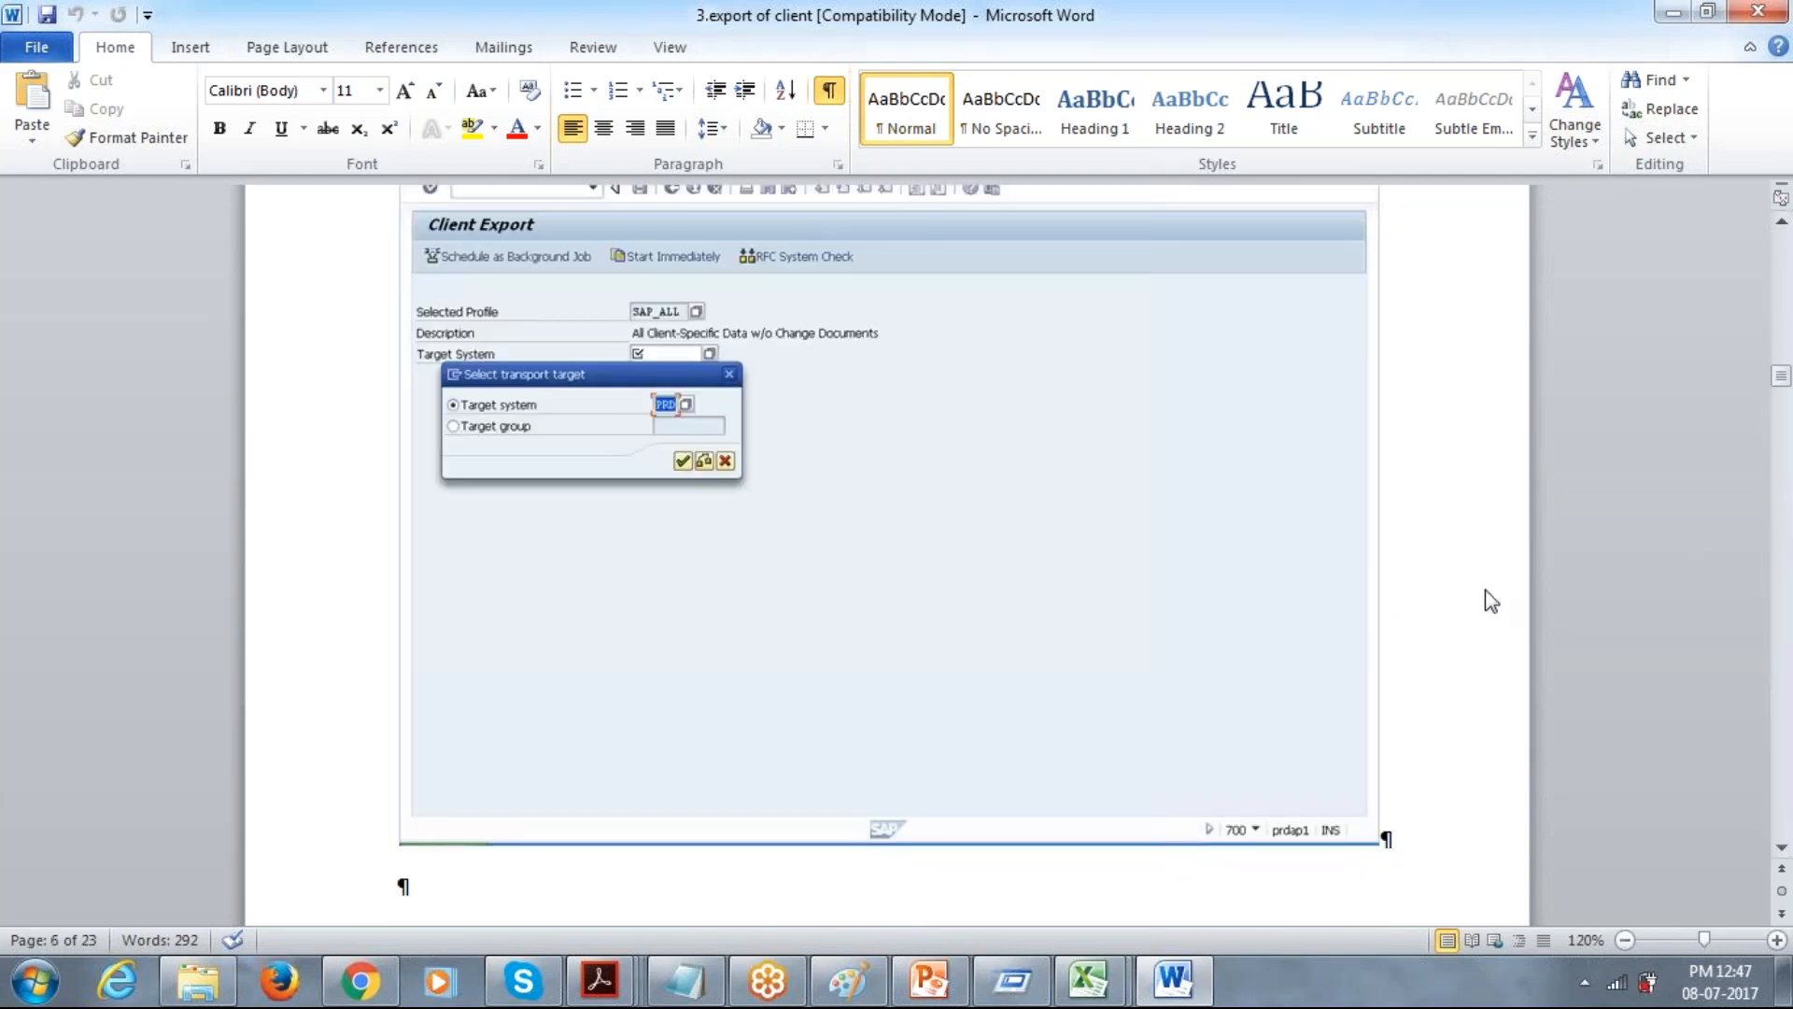
pyautogui.click(1789, 561)
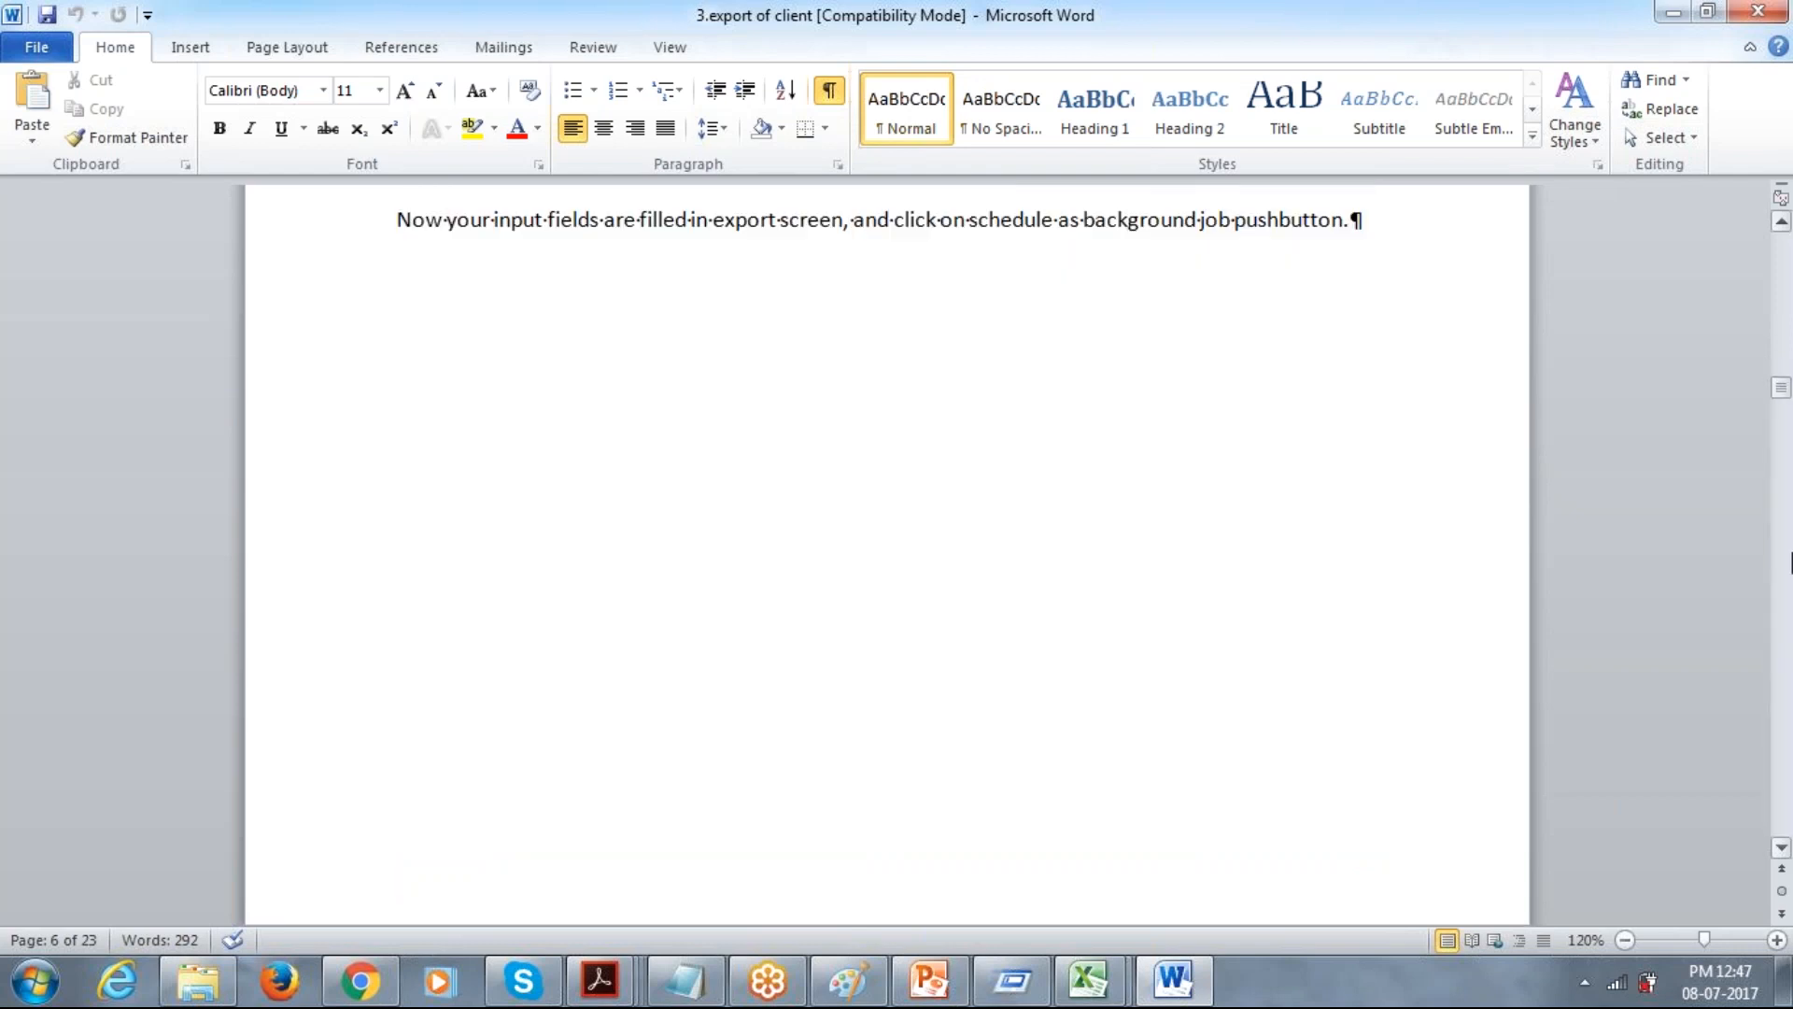
pyautogui.click(1789, 560)
pyautogui.click(1789, 561)
pyautogui.click(1789, 561)
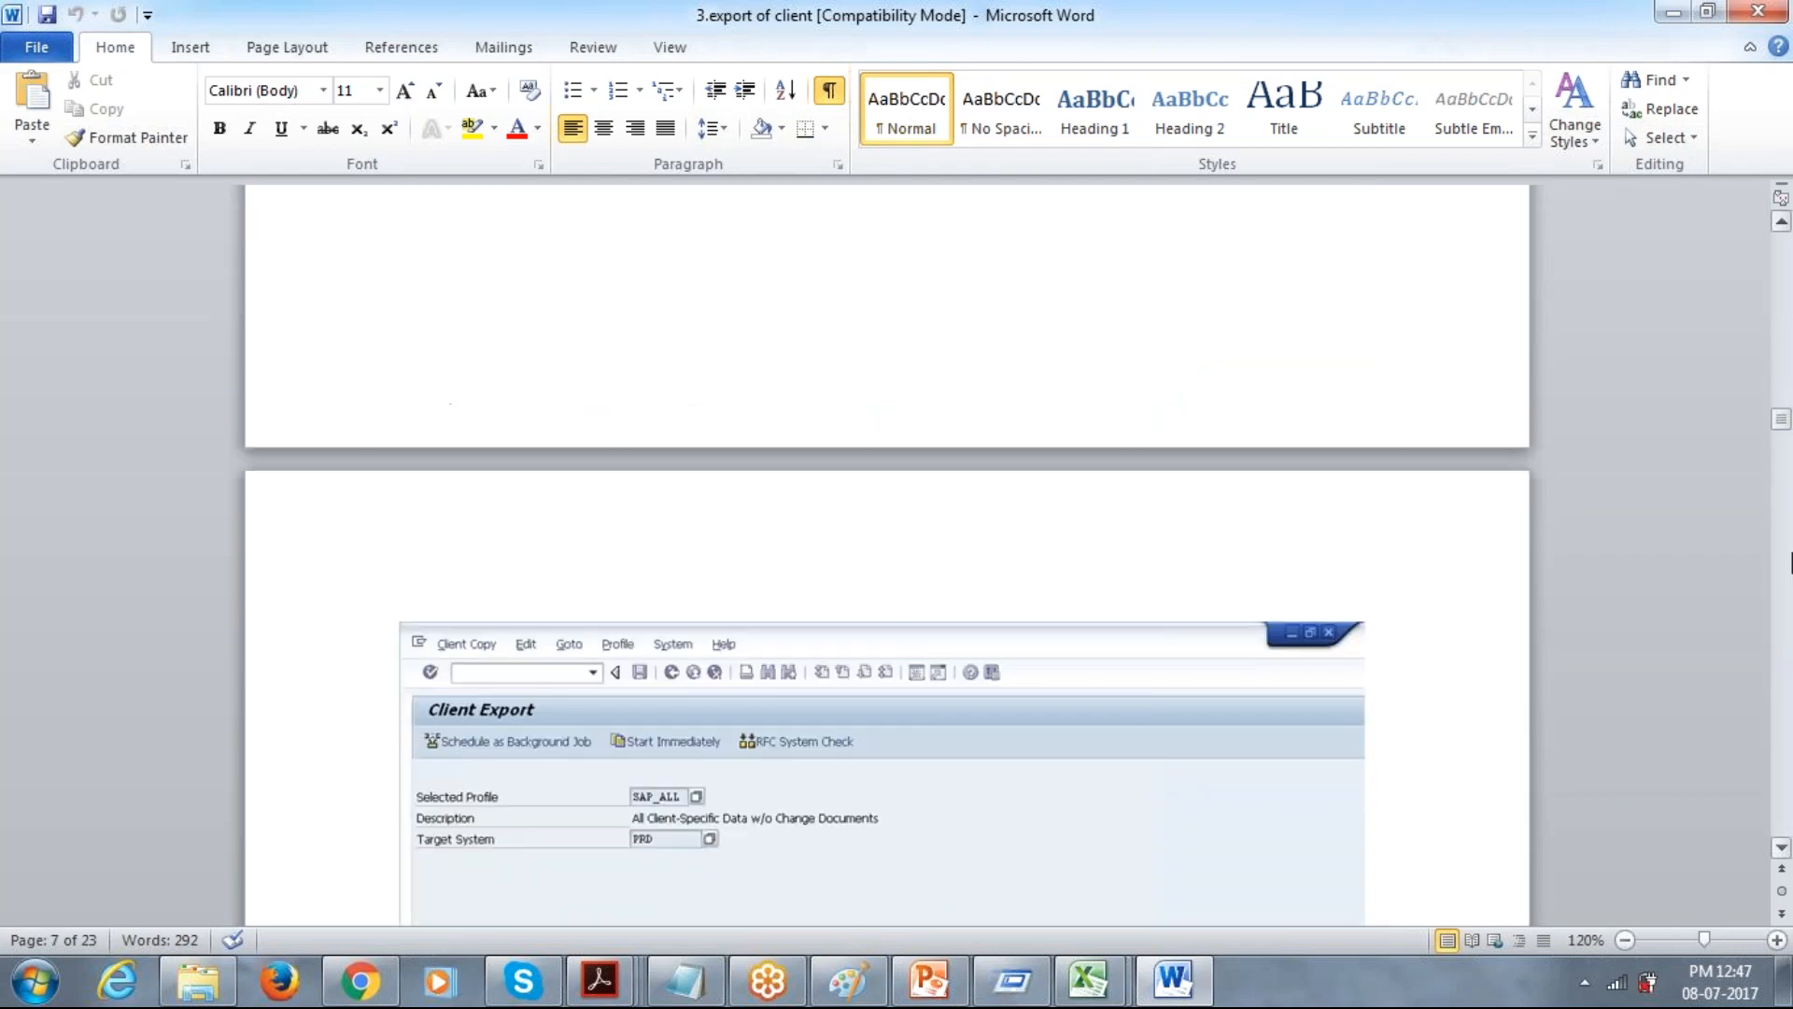